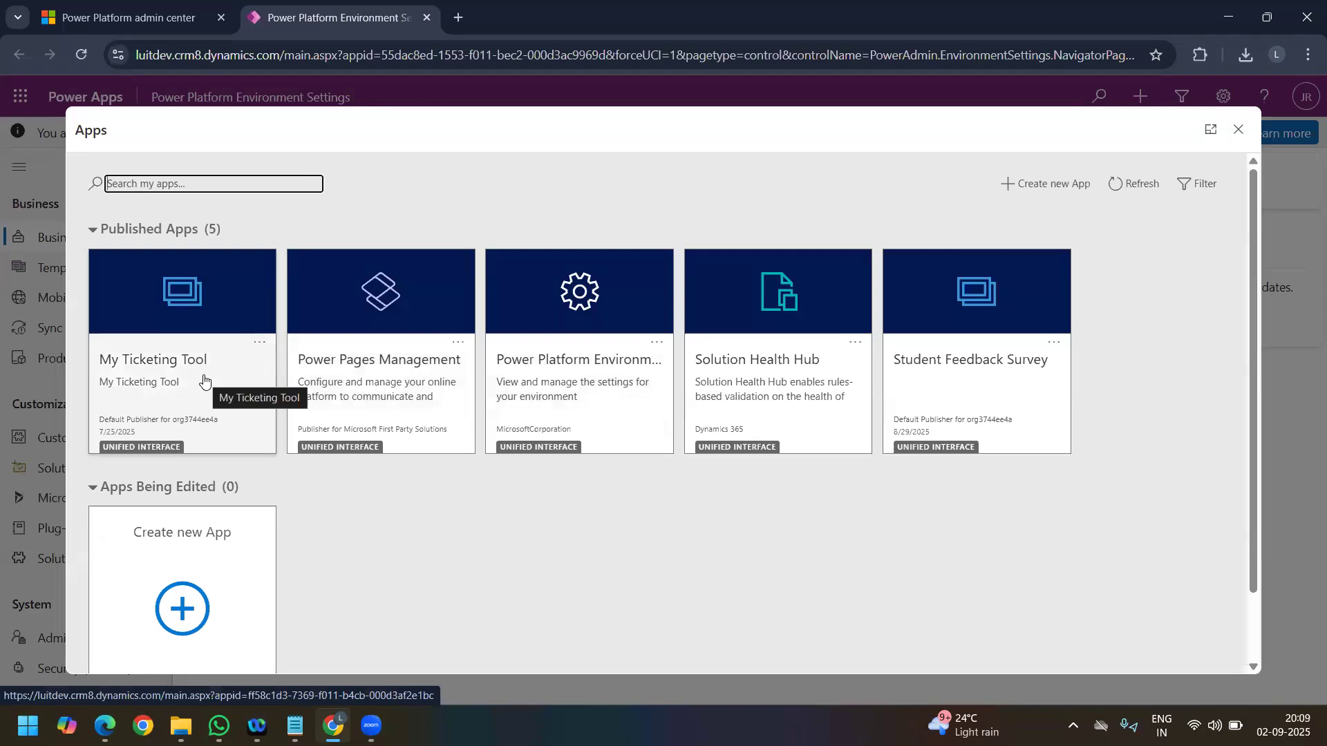
Step: Open the My Ticketing Tool app and view its Tickets list
left_click(204, 380)
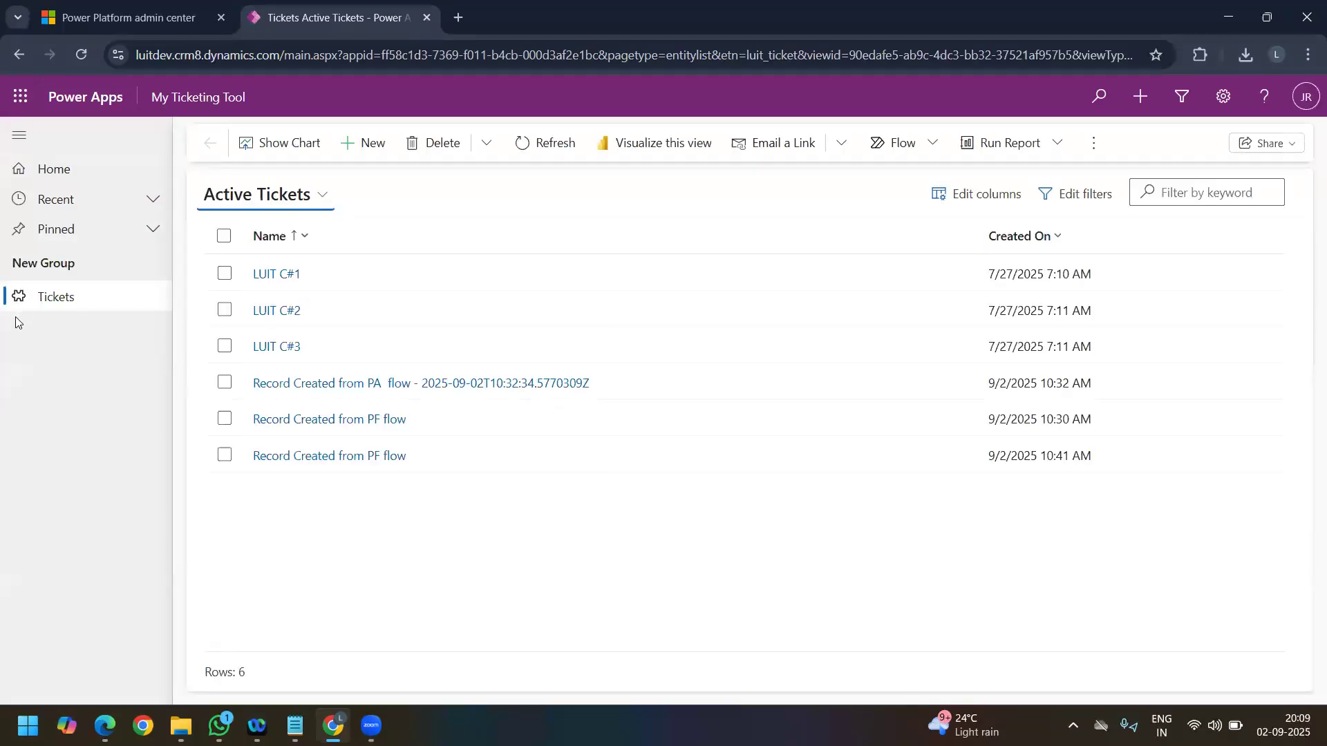
left_click(60, 303)
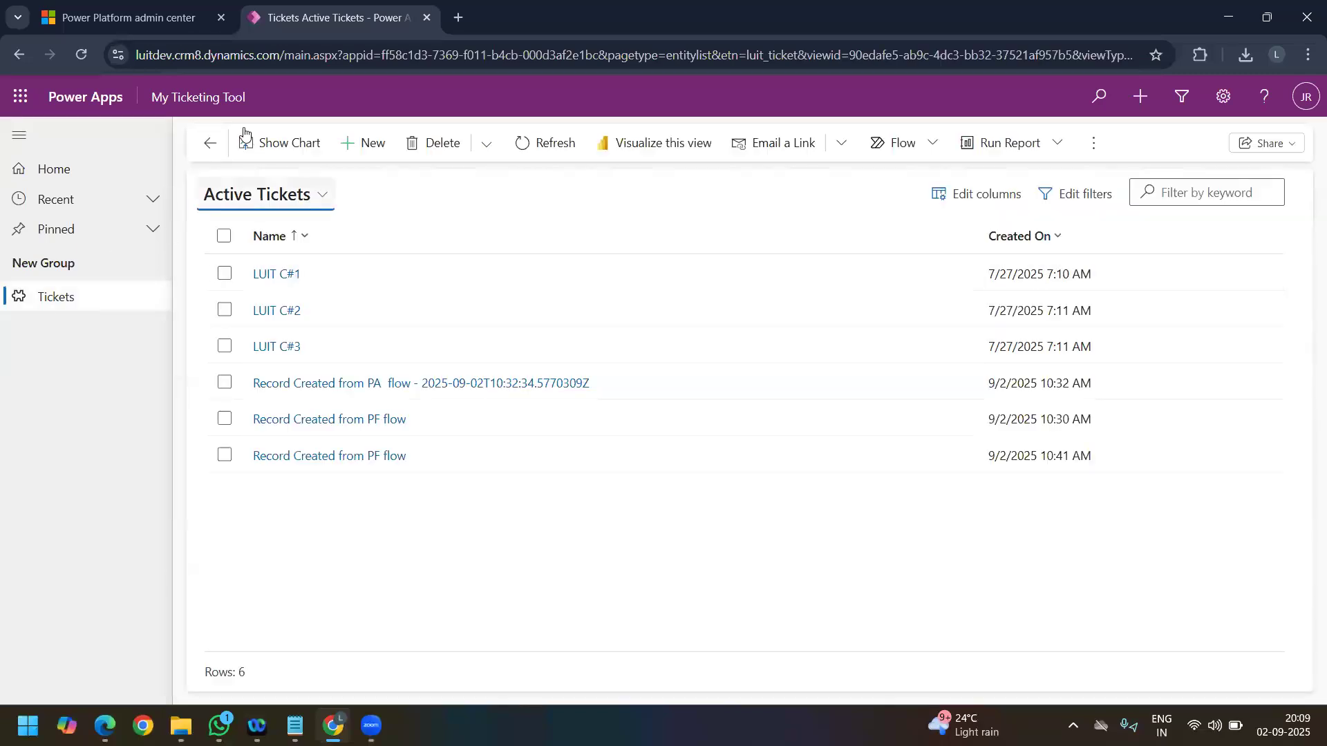
Step: Switch to the Student Feedback Survey app and show the Students list in the Master Data area
left_click(200, 110)
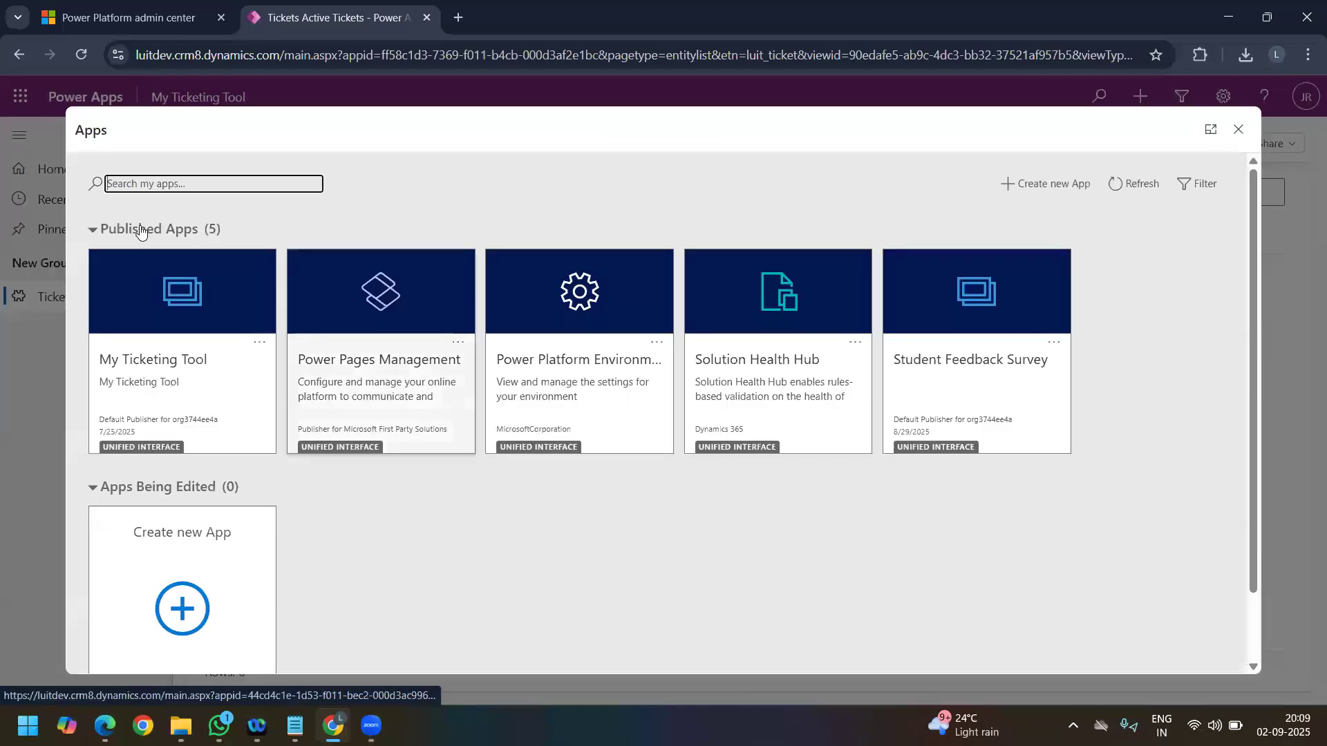
left_click(932, 376)
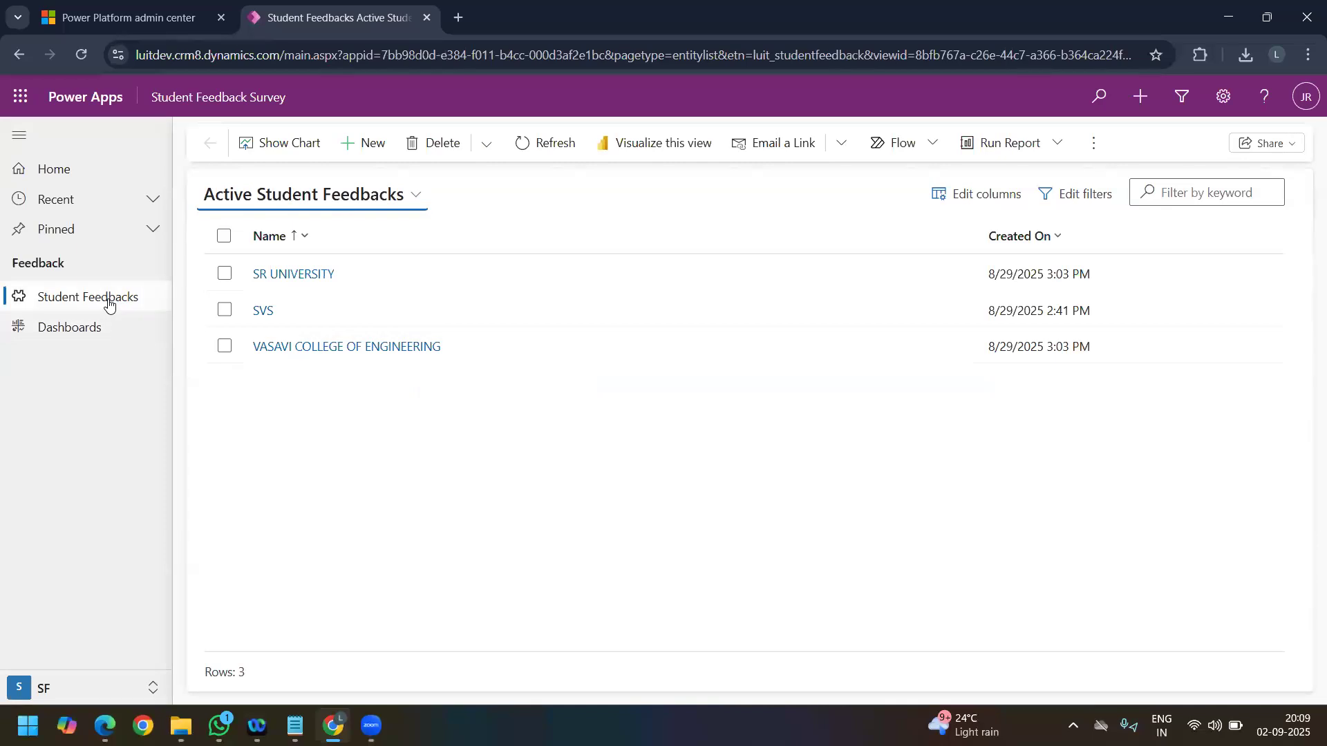
left_click(84, 691)
left_click(93, 629)
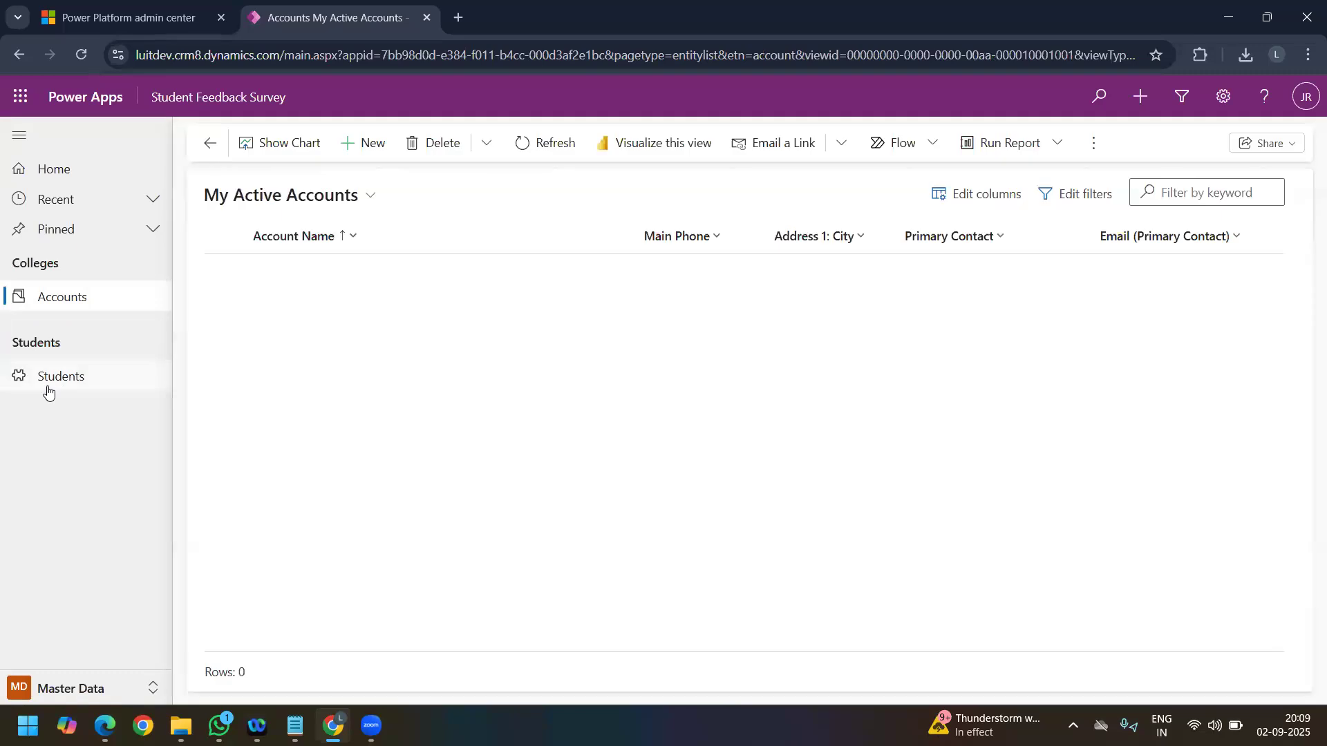
left_click(48, 377)
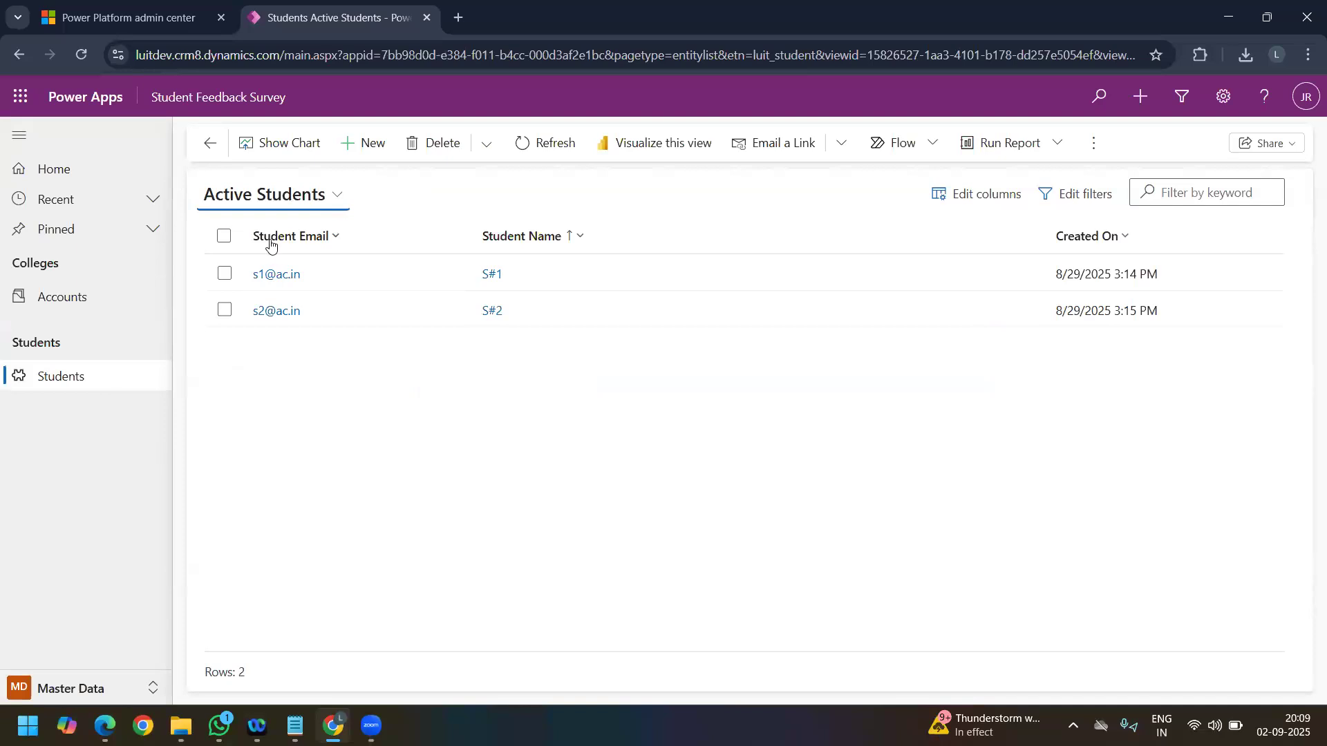
Step: Open the S#1 student record from the Active Students view and look at its related record options
left_click(276, 283)
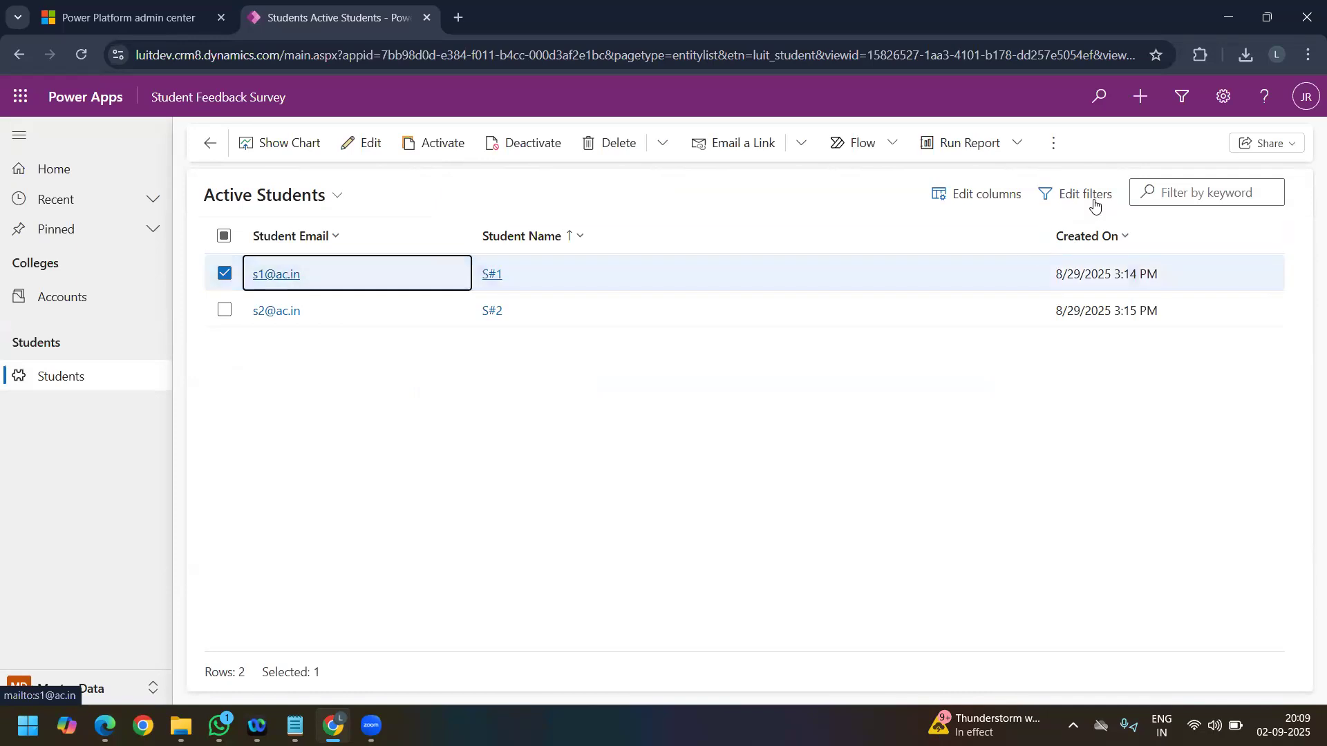
double_click(298, 280)
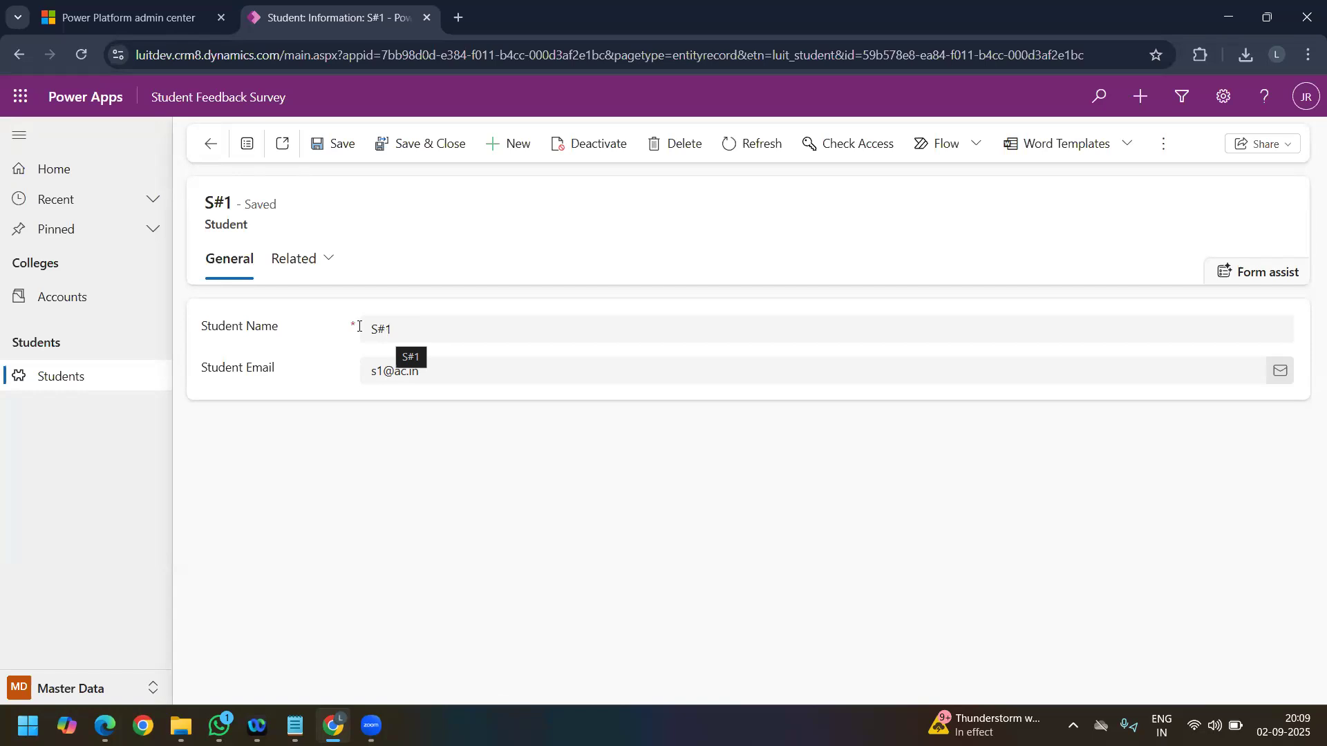
left_click(287, 266)
left_click(481, 261)
Step: Go through the advanced environment settings to the solutions list and open the LT6 Day 8 solution
left_click(1217, 100)
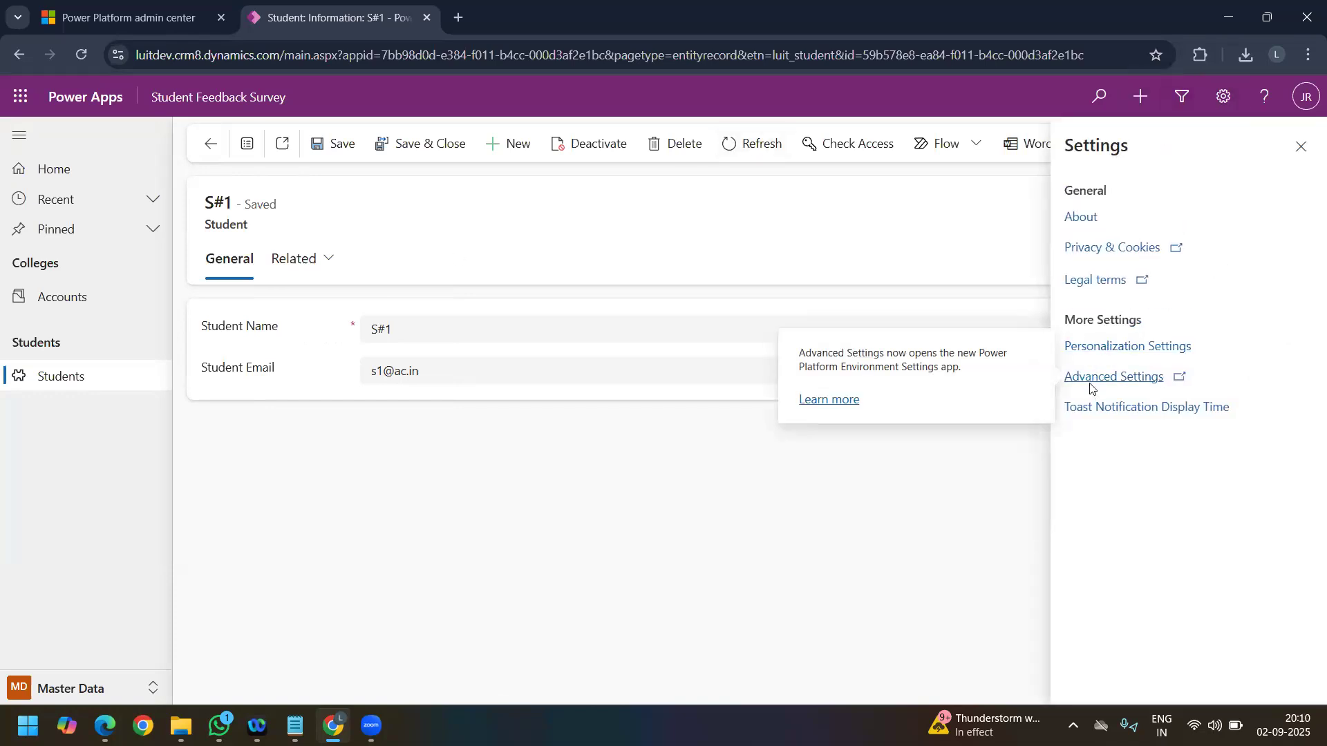
left_click(1090, 386)
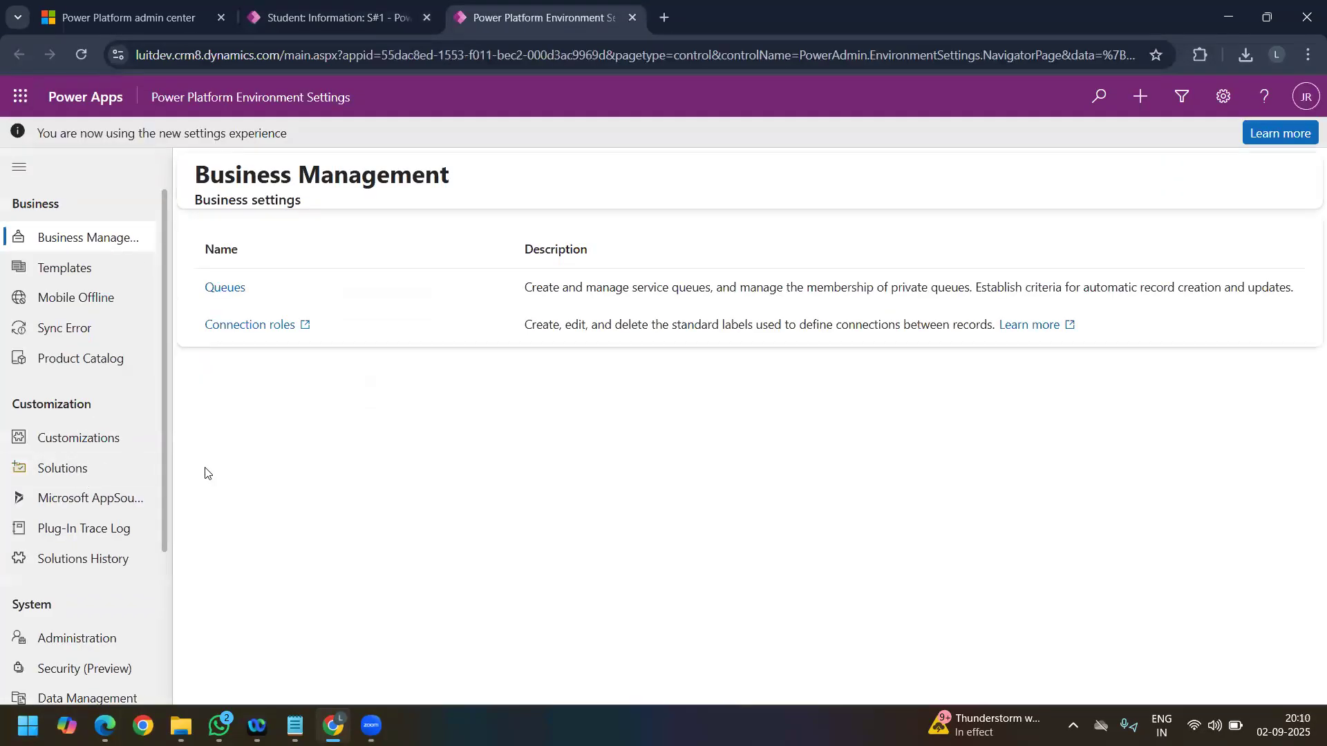
left_click(93, 470)
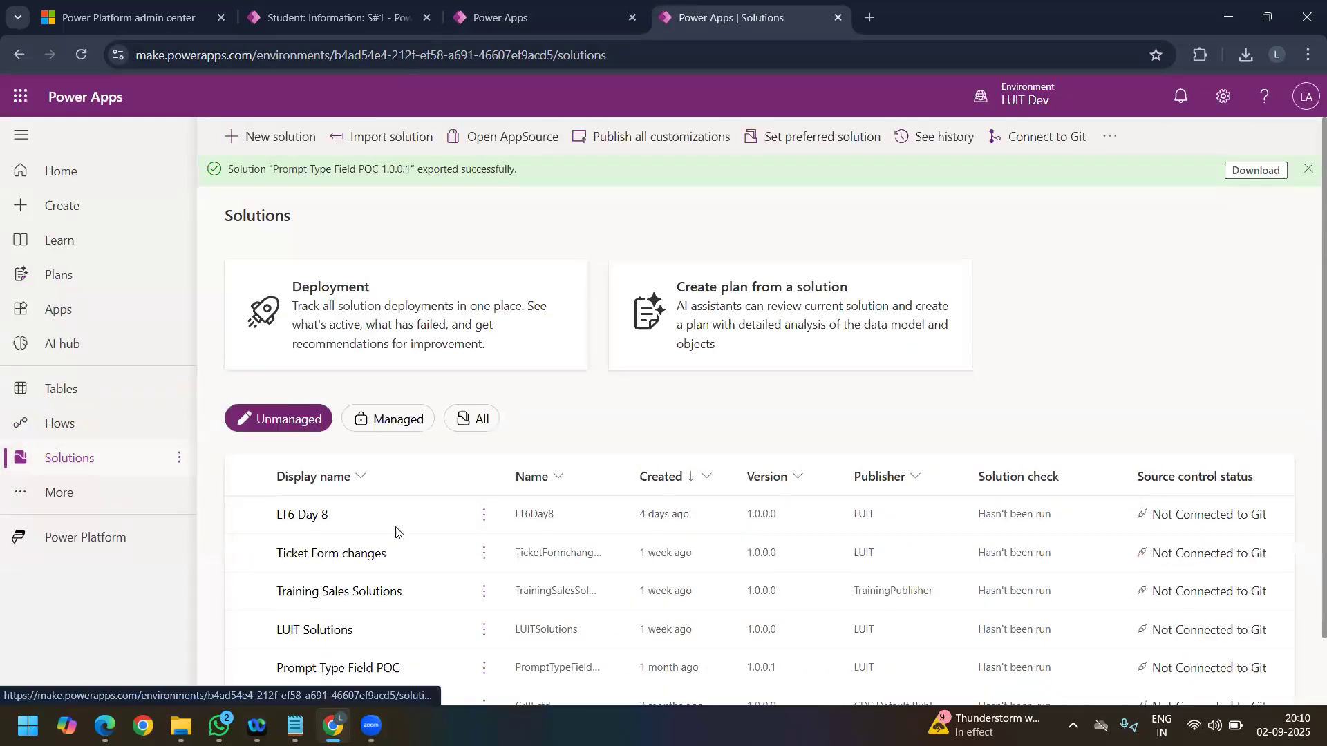
left_click(323, 520)
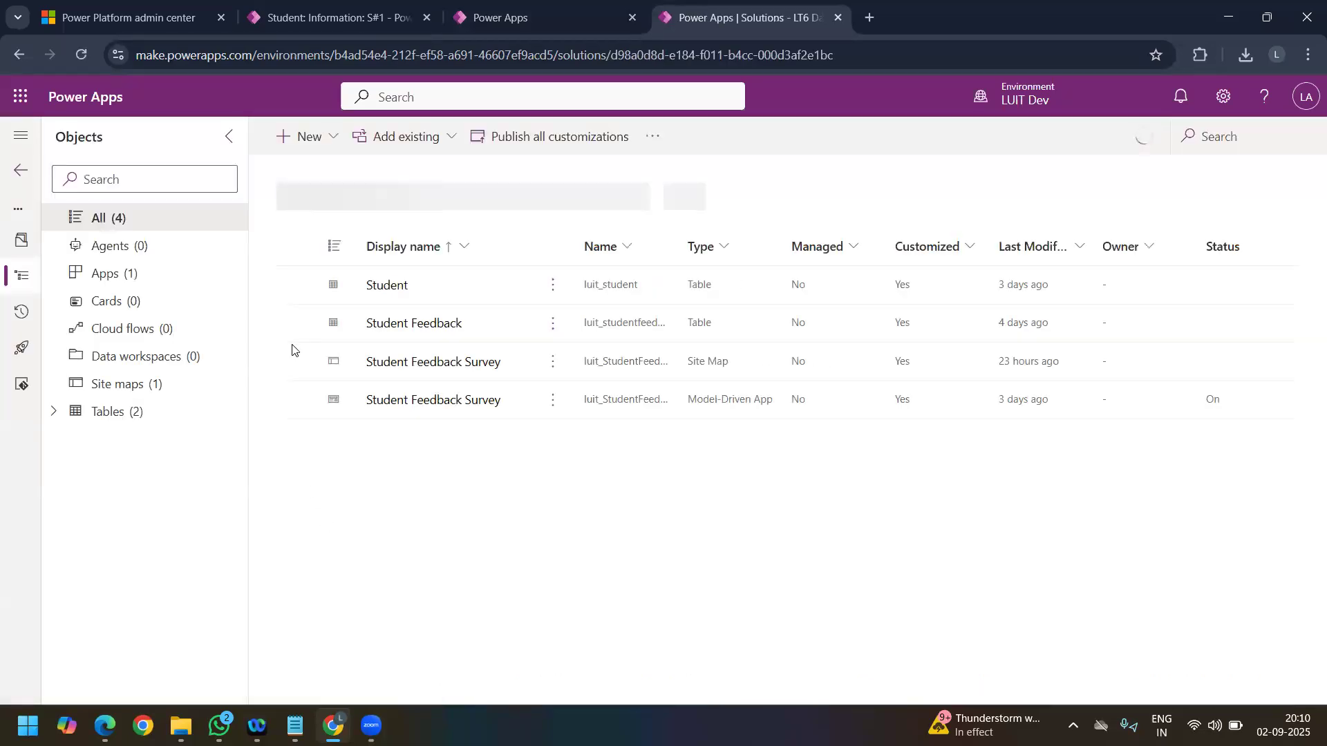
Step: Create a new business rule for the Student table in the LT6 Day 8 solution
left_click(72, 415)
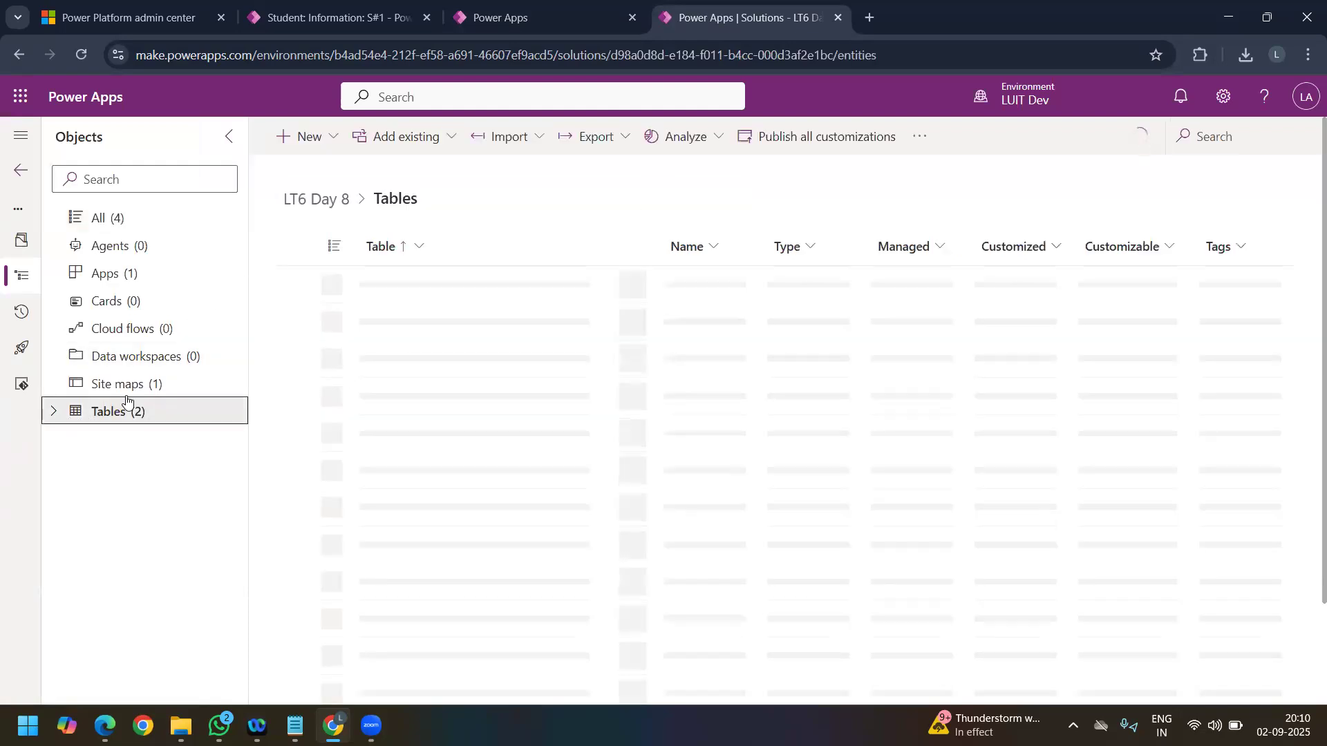
left_click(55, 413)
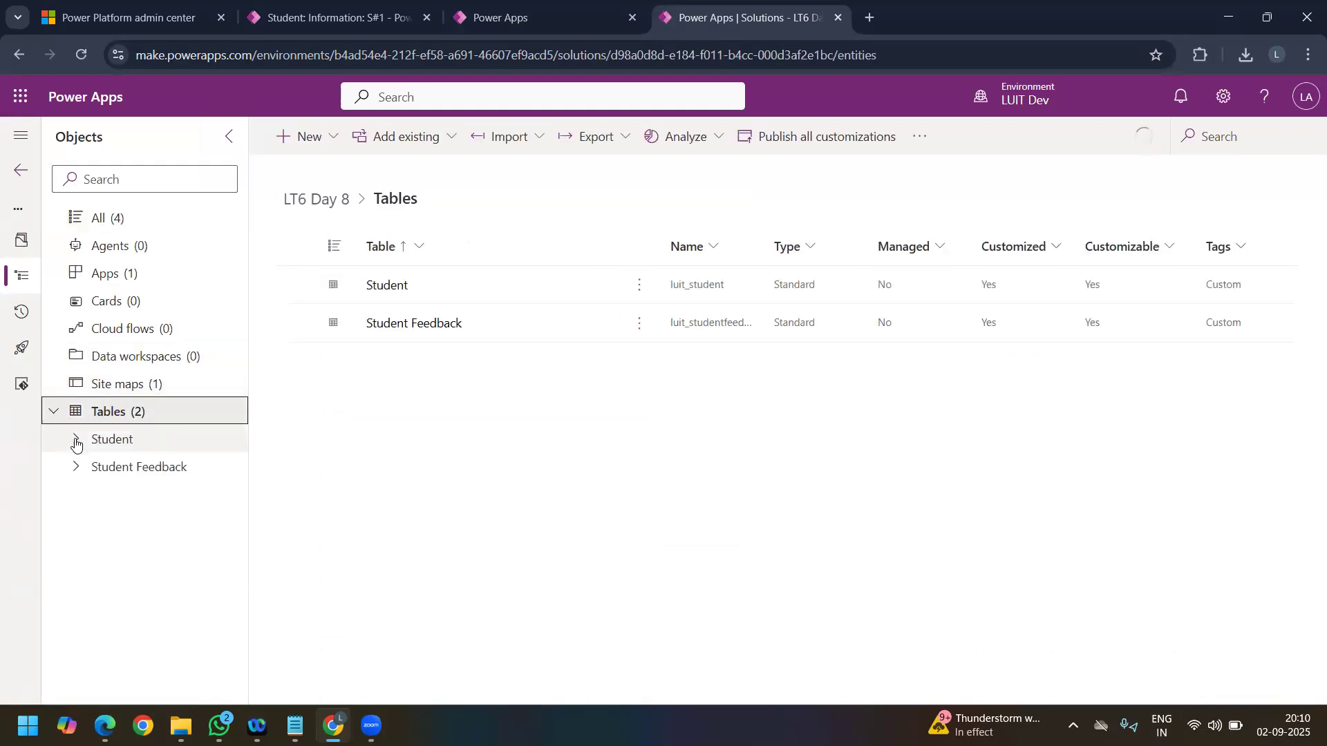
left_click(76, 440)
left_click_drag(243, 286, 248, 384)
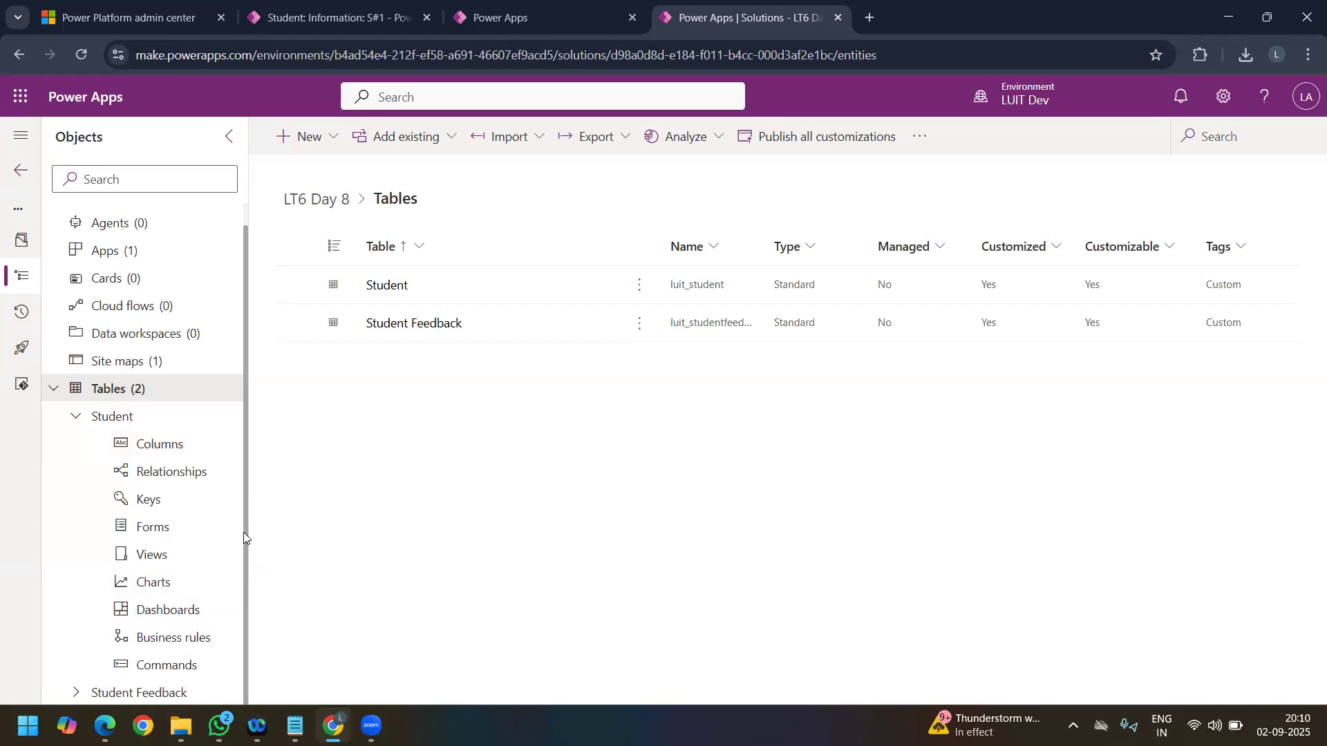
left_click(172, 637)
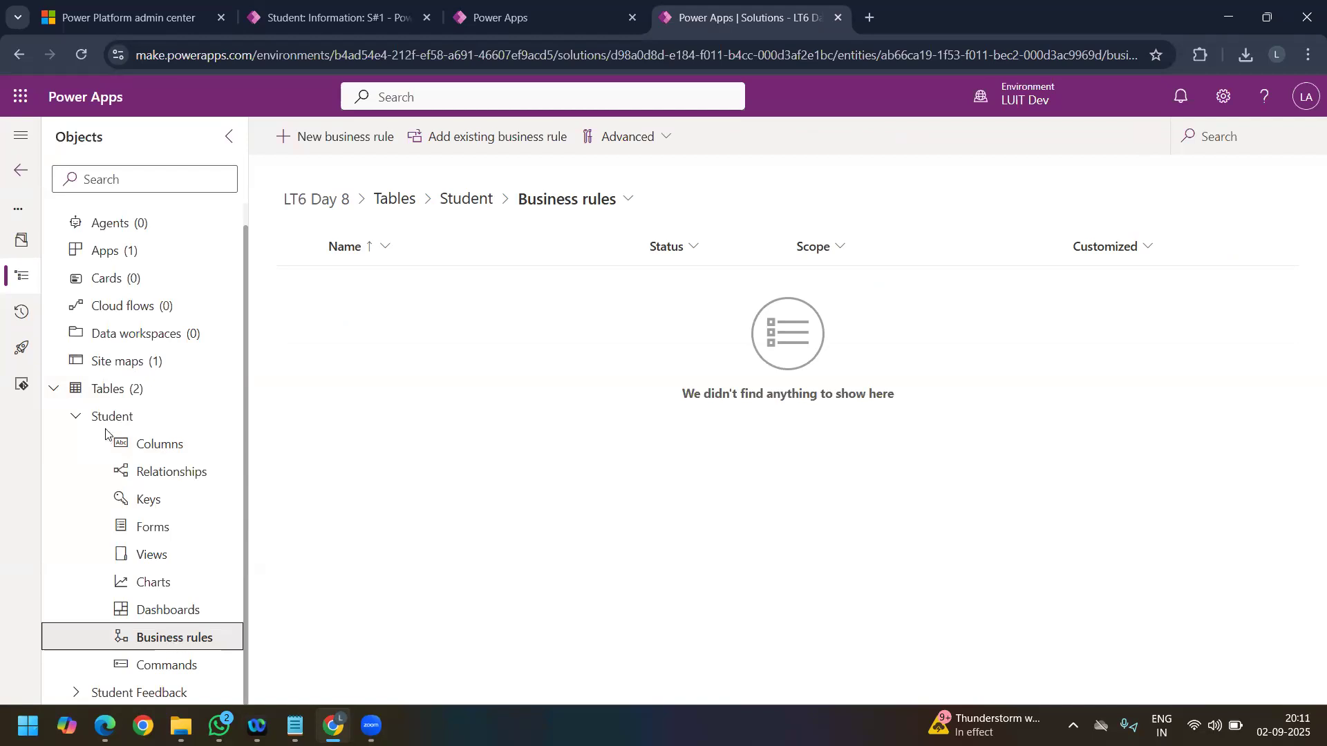
left_click(361, 144)
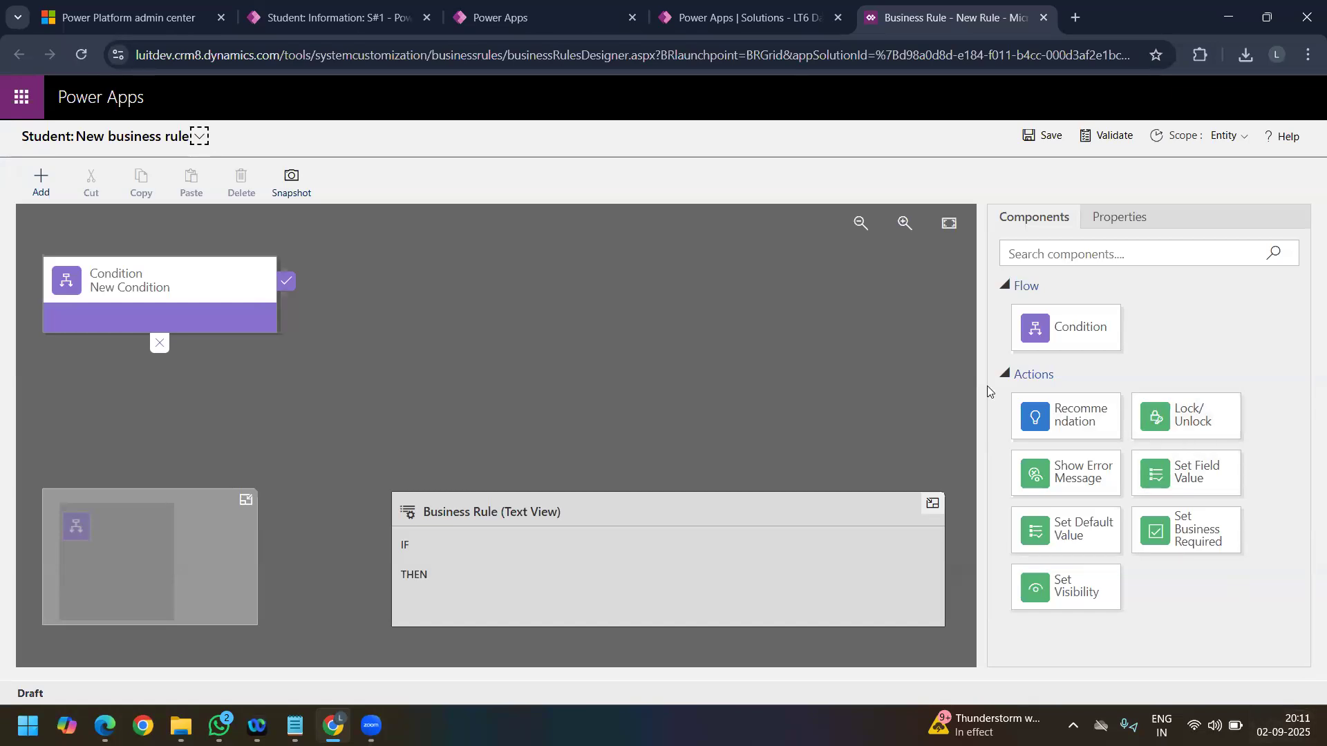
Step: Review the Student Name field on the S#1 student record and return to the business rule designer
left_click(310, 19)
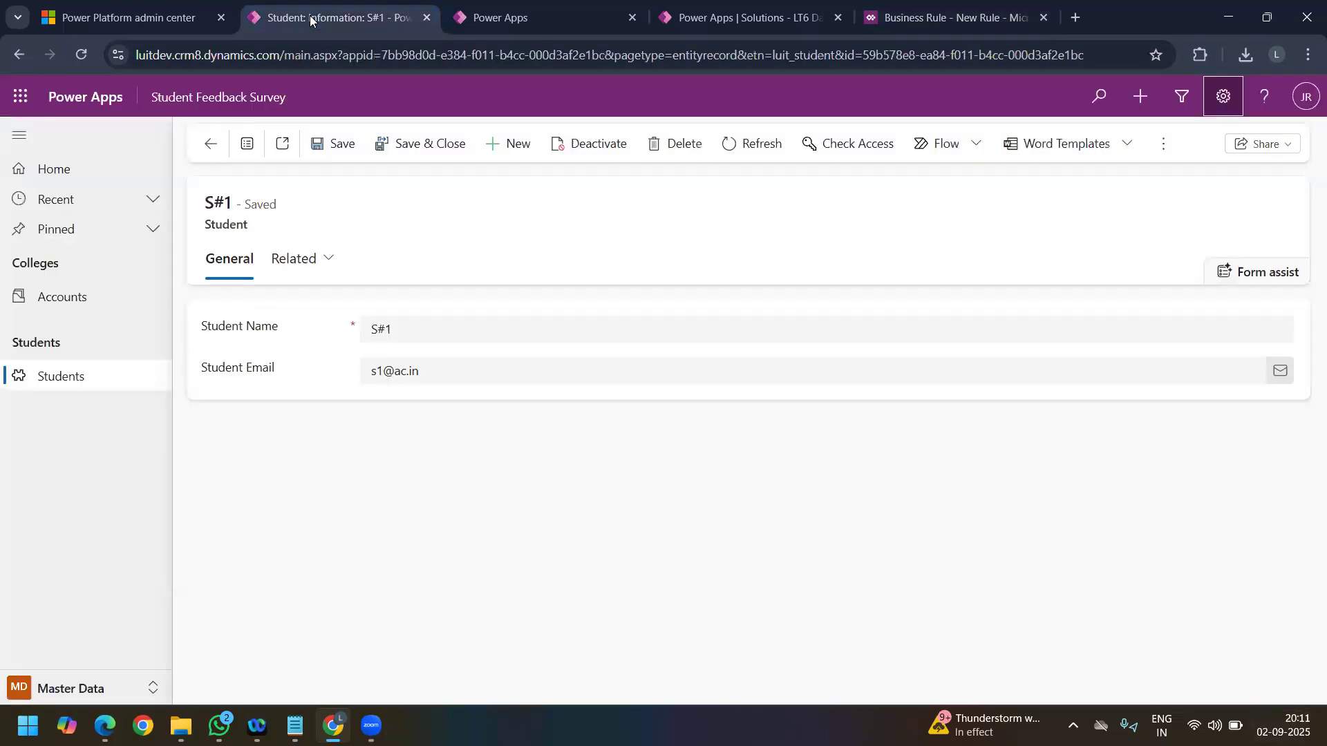
left_click_drag(436, 328, 362, 329)
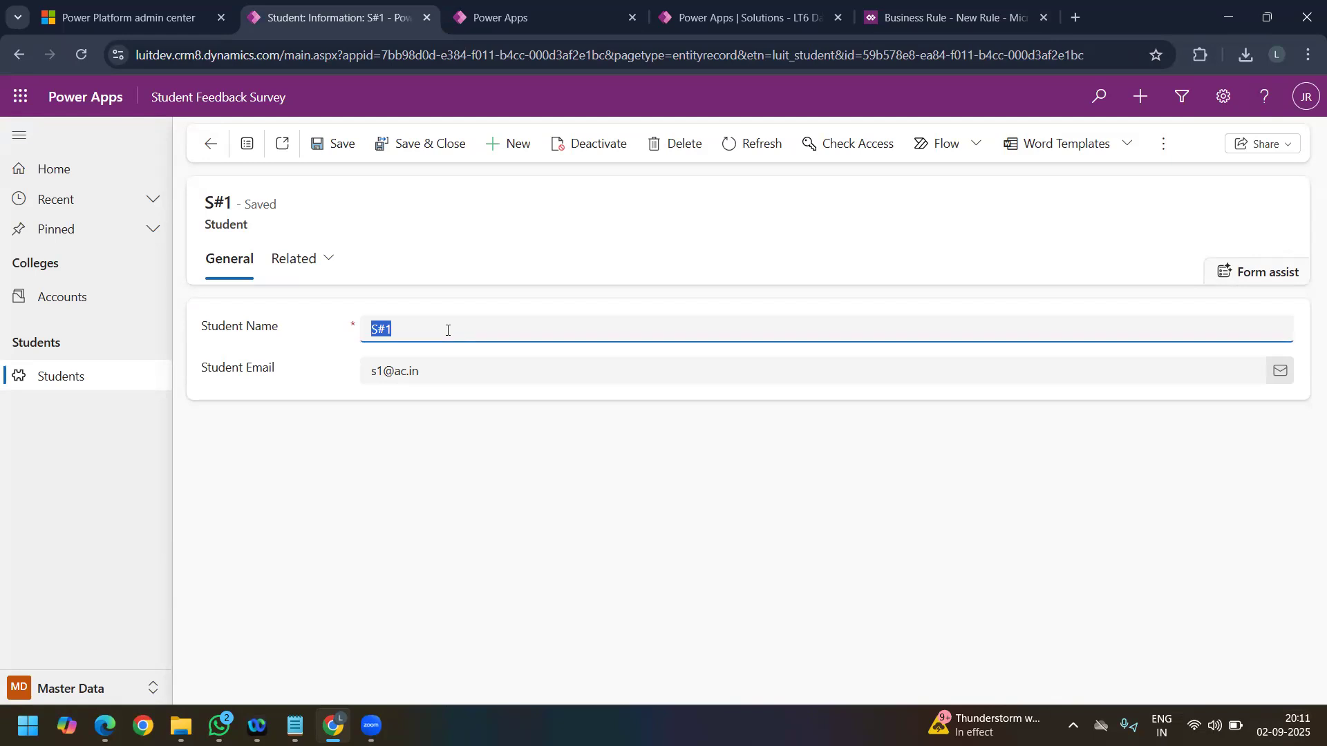
left_click(936, 19)
Step: Base the new condition's rule on the Student Name field, keeping Entity as the source
left_click(156, 283)
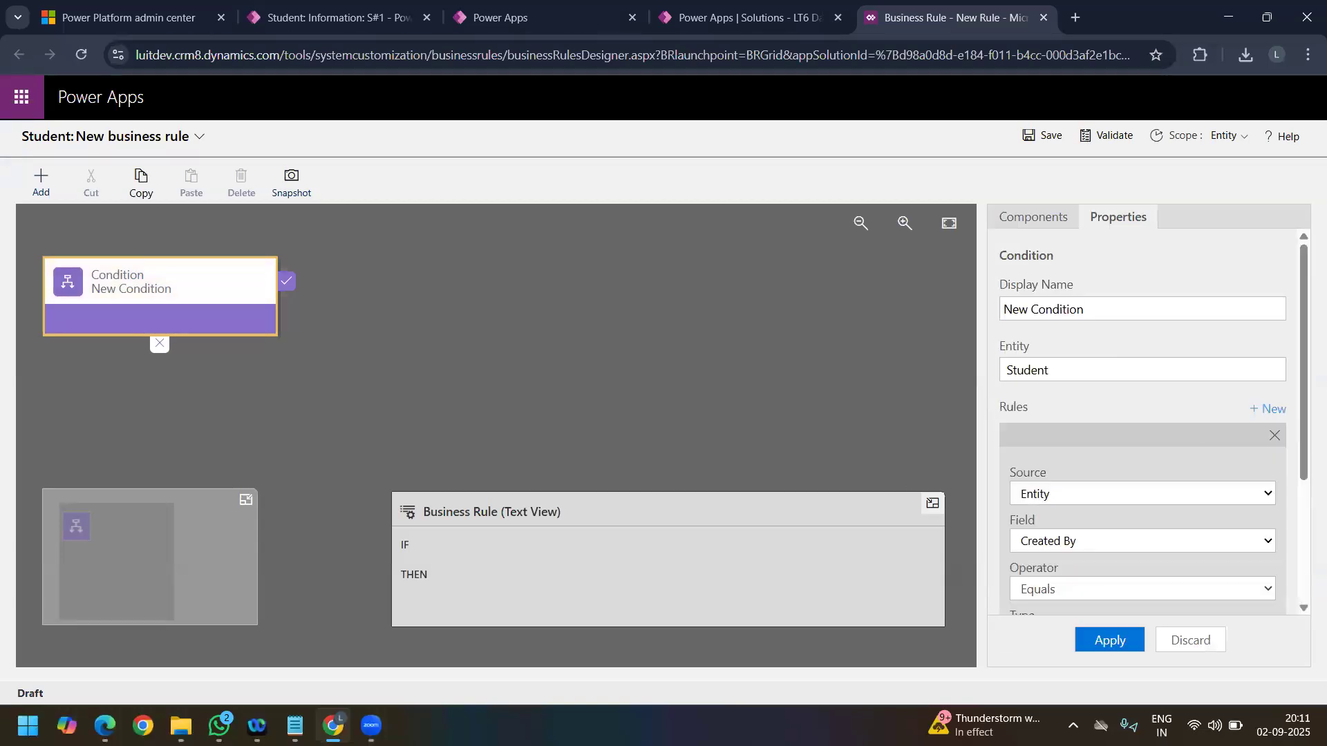
left_click_drag(1303, 355, 1303, 455)
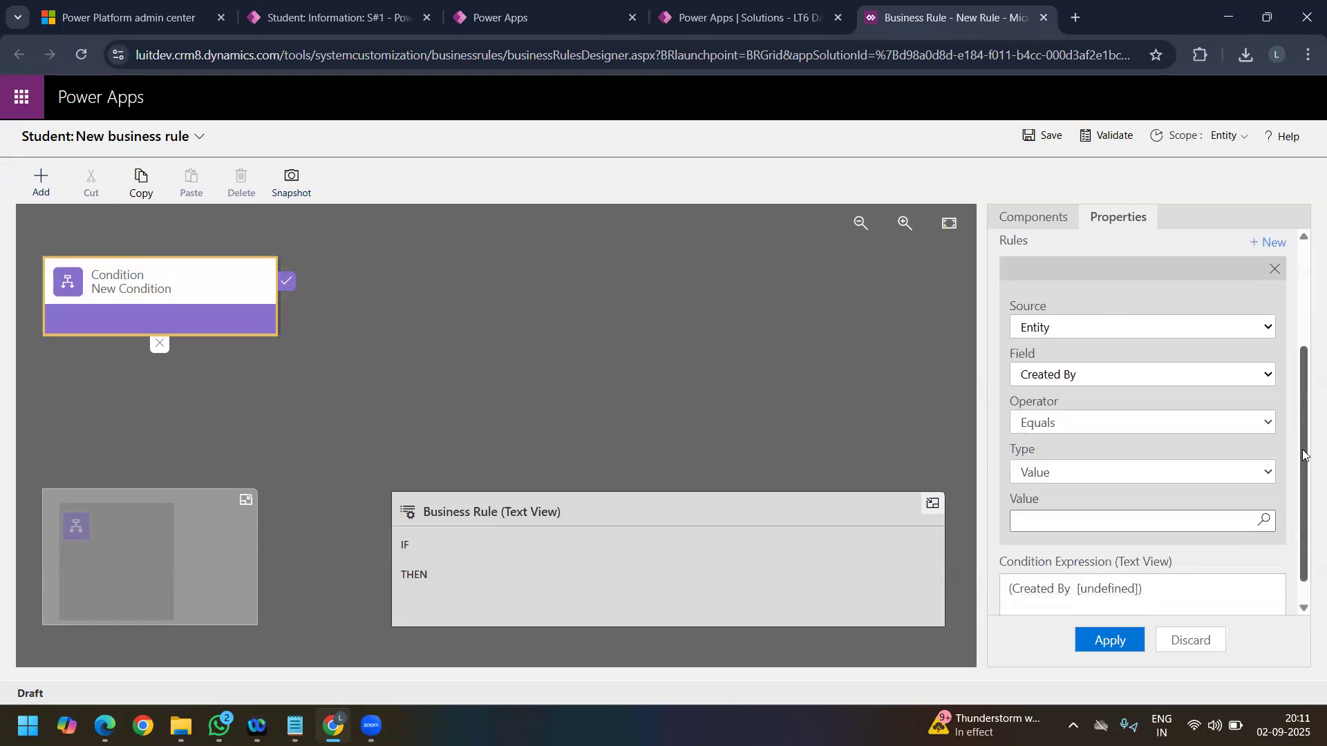
left_click(1058, 329)
left_click(1057, 329)
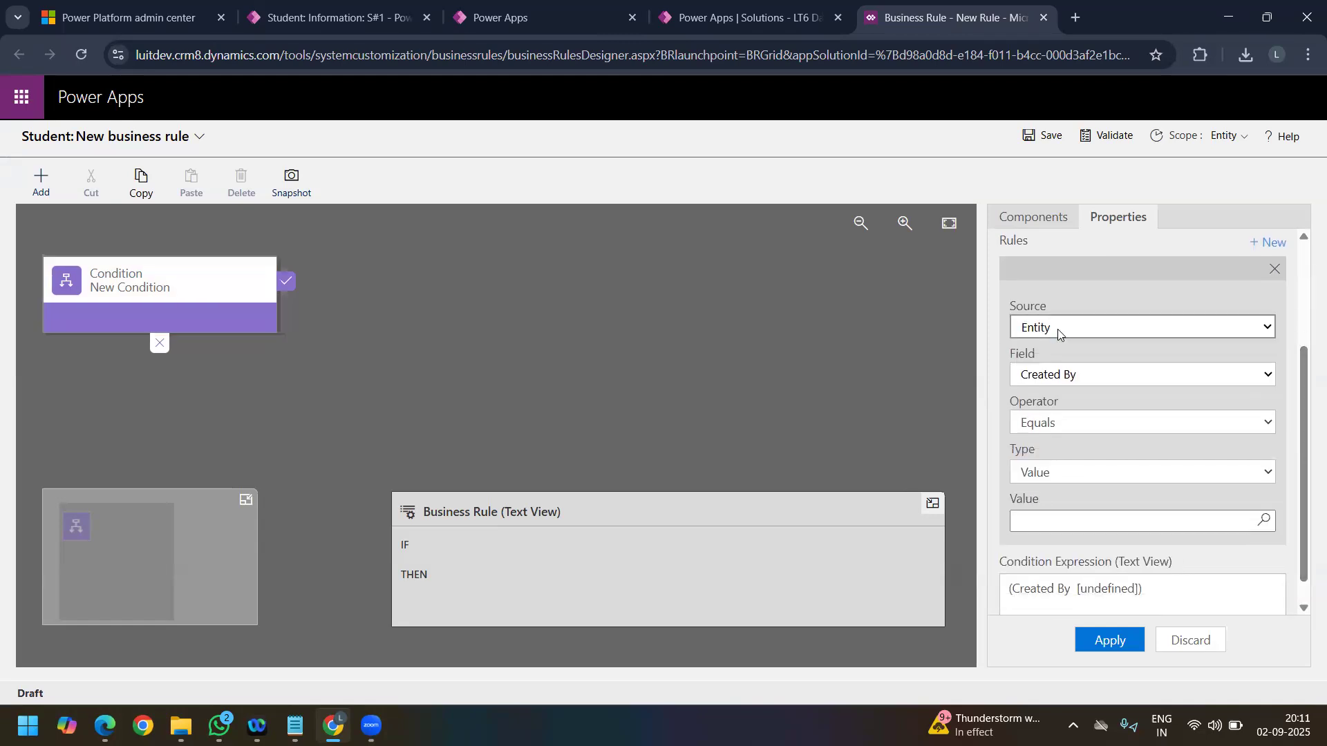
left_click(1048, 381)
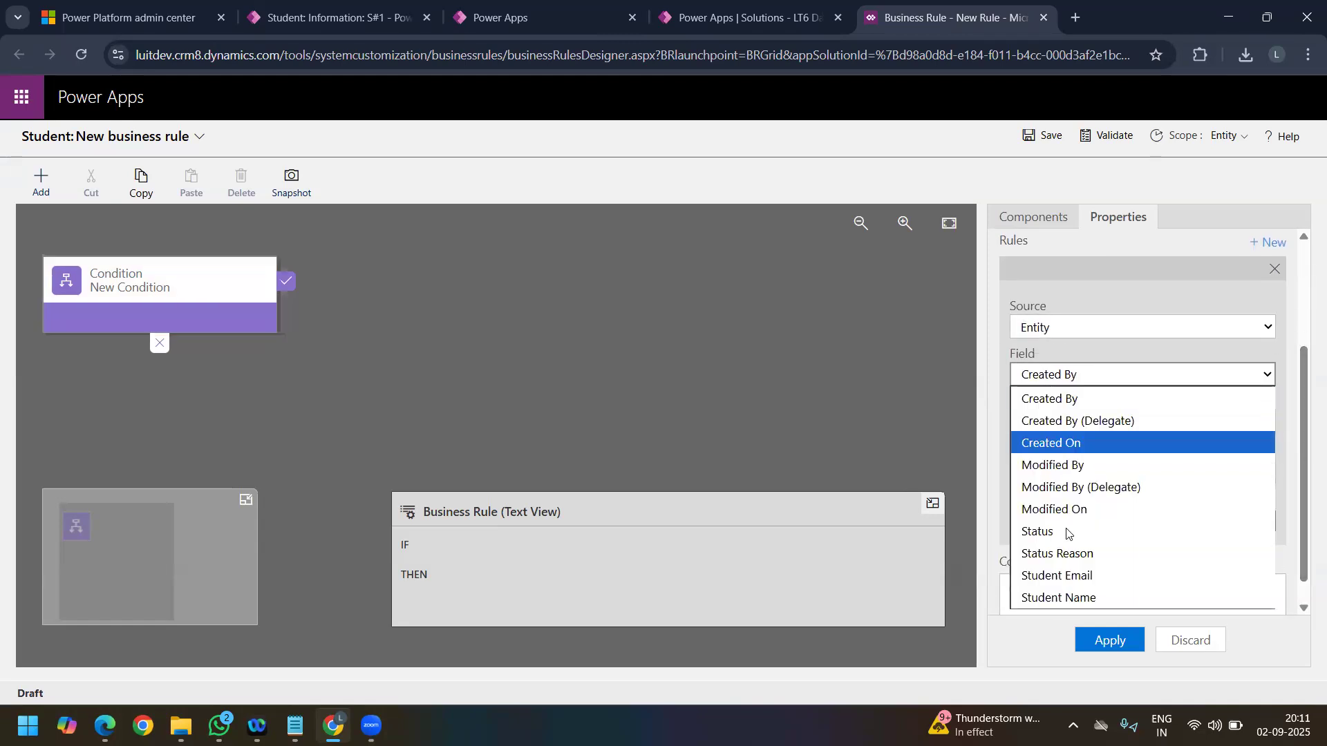
left_click(1067, 599)
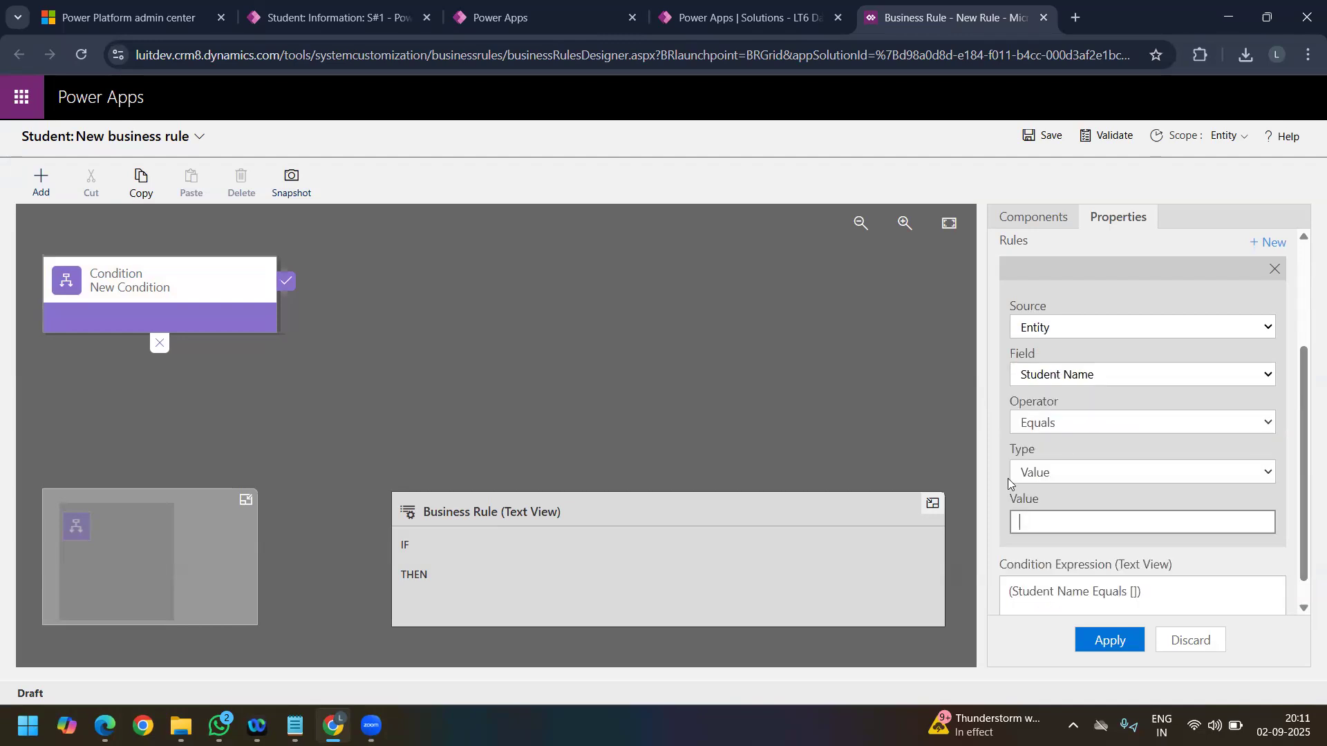
Step: Set the Student Name rule's operator to Contains data and apply the condition
left_click(1058, 424)
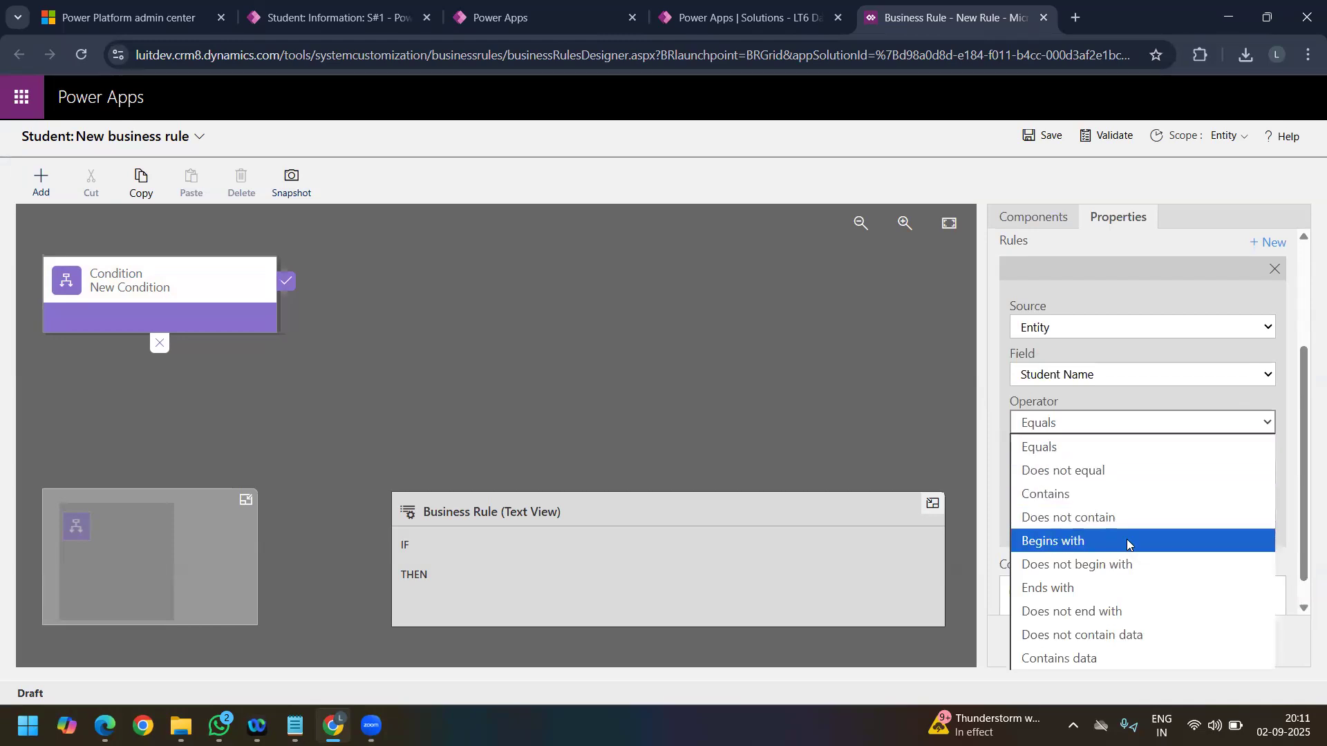
left_click(1063, 495)
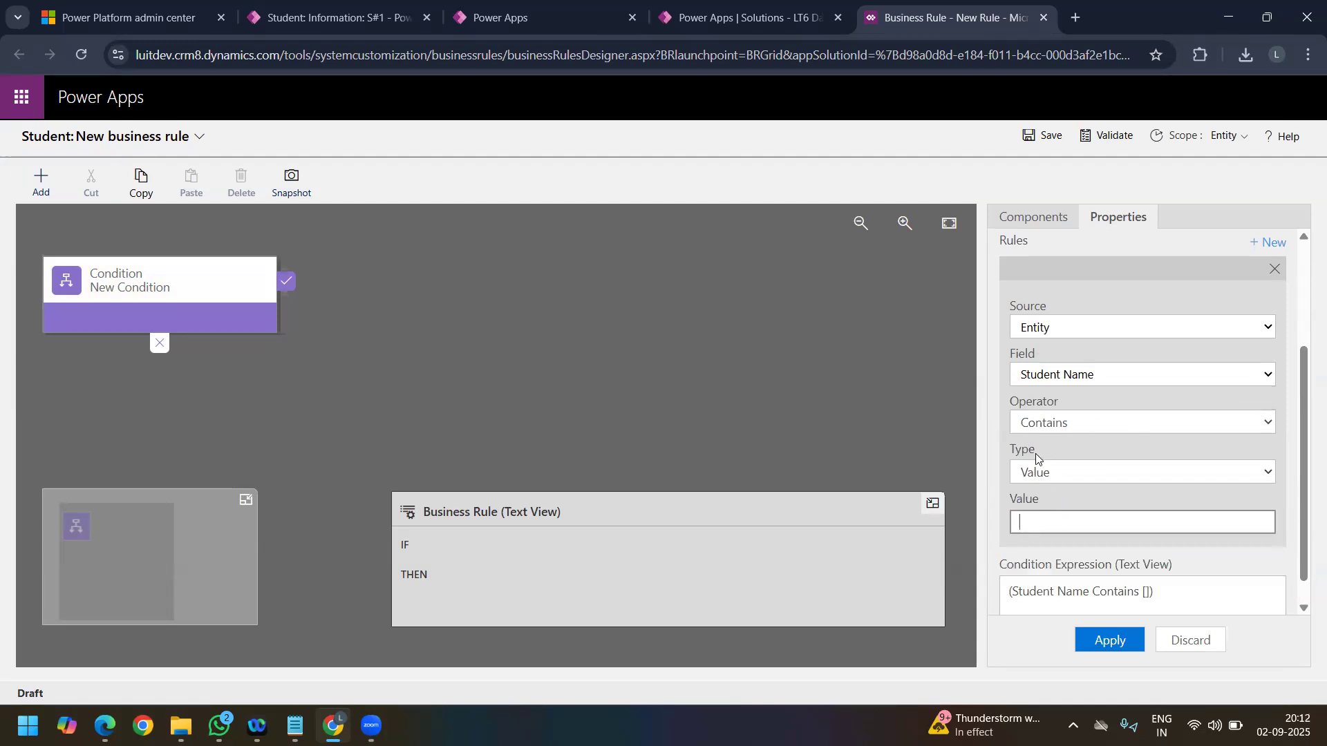
left_click(1088, 422)
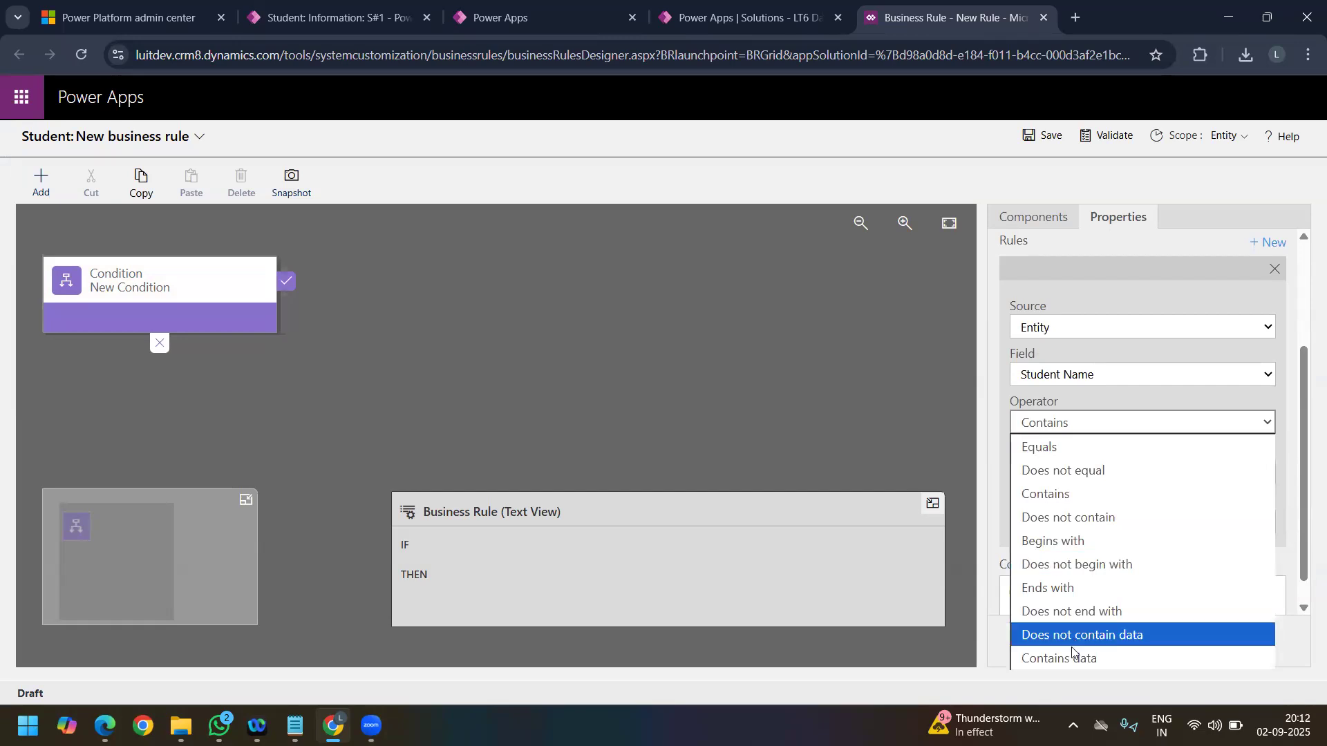
left_click(1076, 659)
left_click(1095, 484)
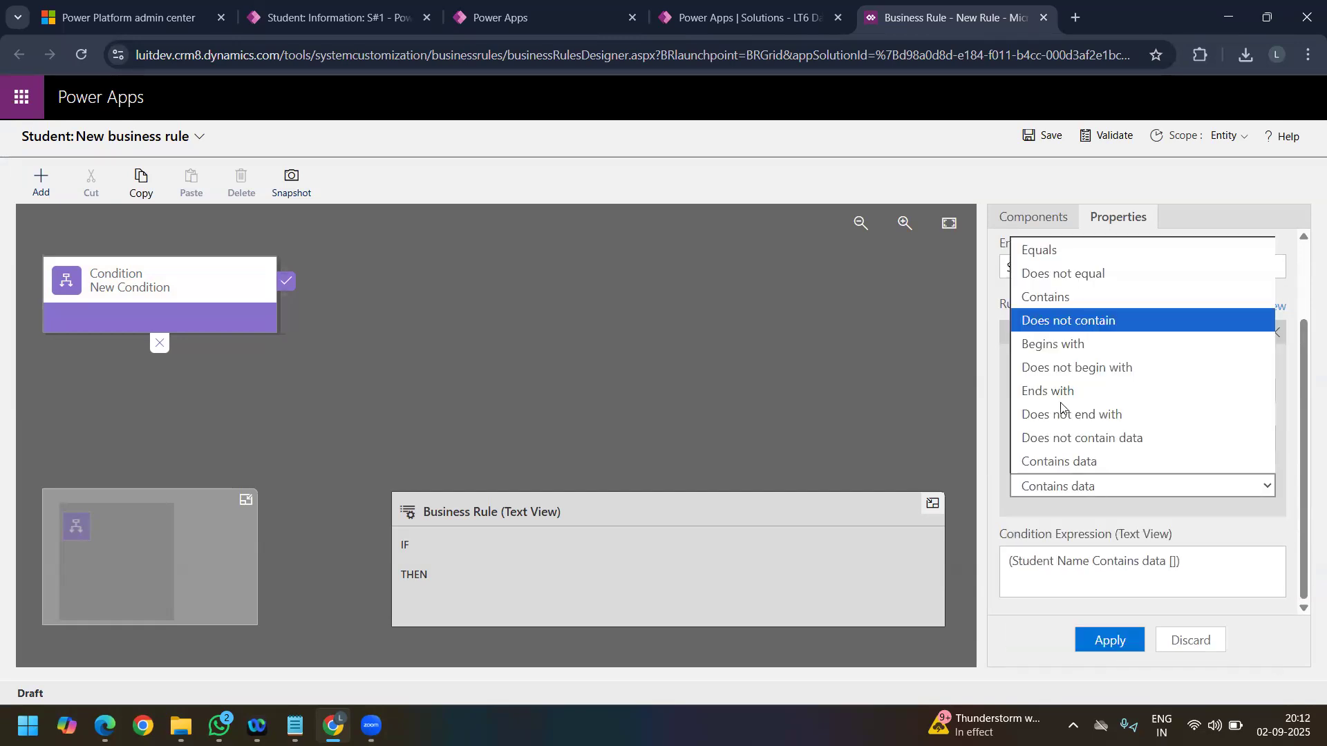
left_click(1076, 484)
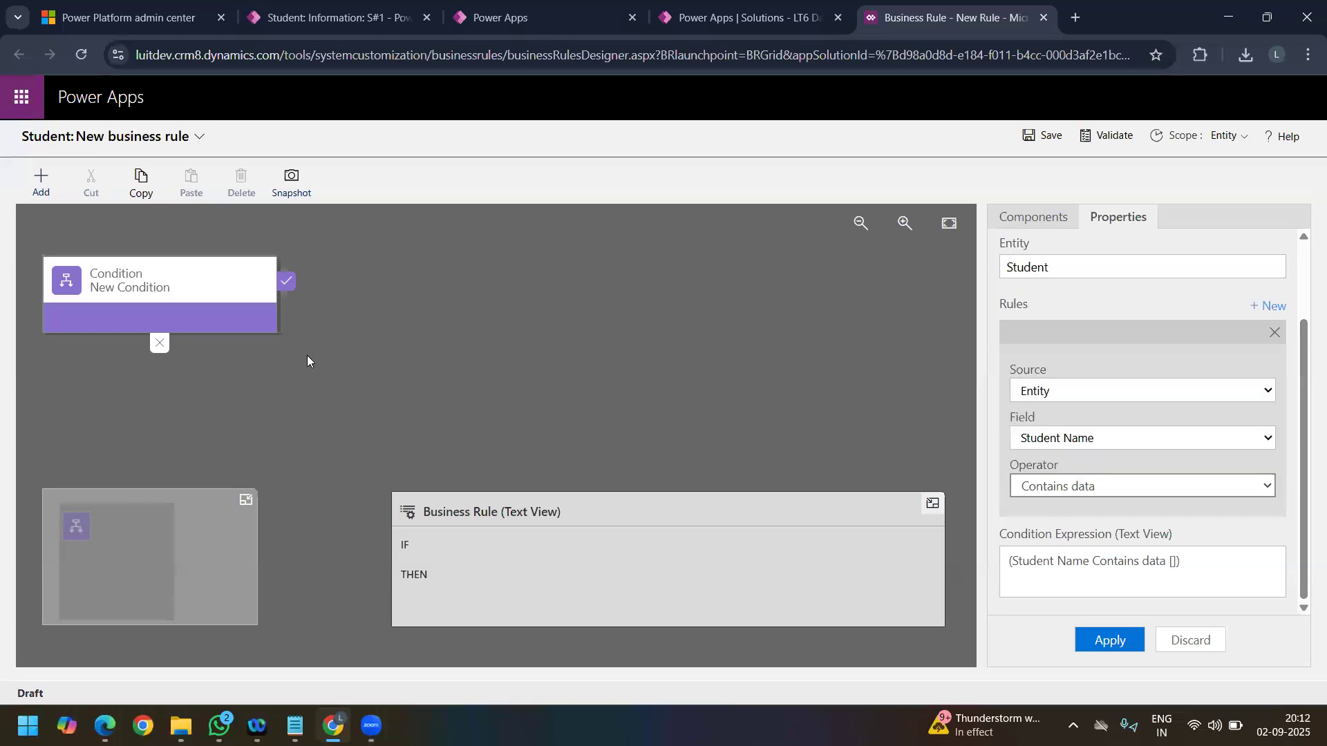
left_click(314, 18)
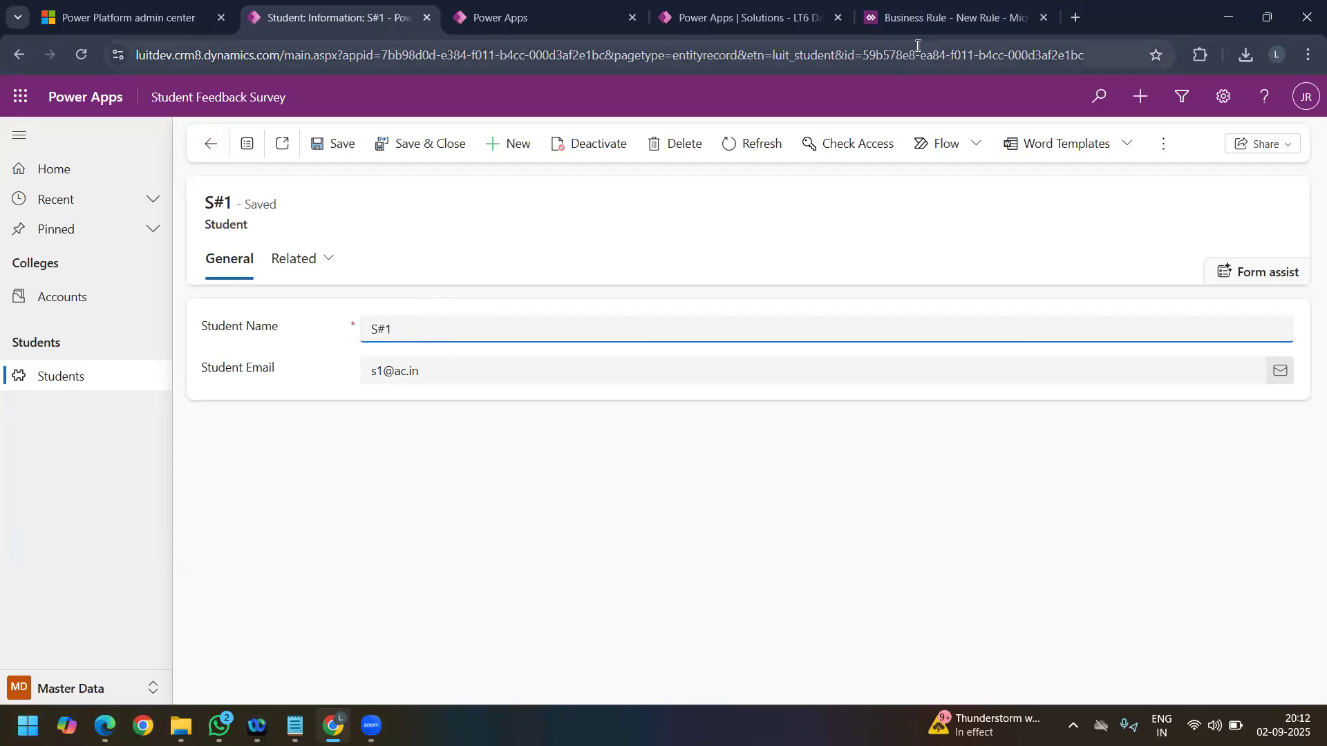
left_click(950, 24)
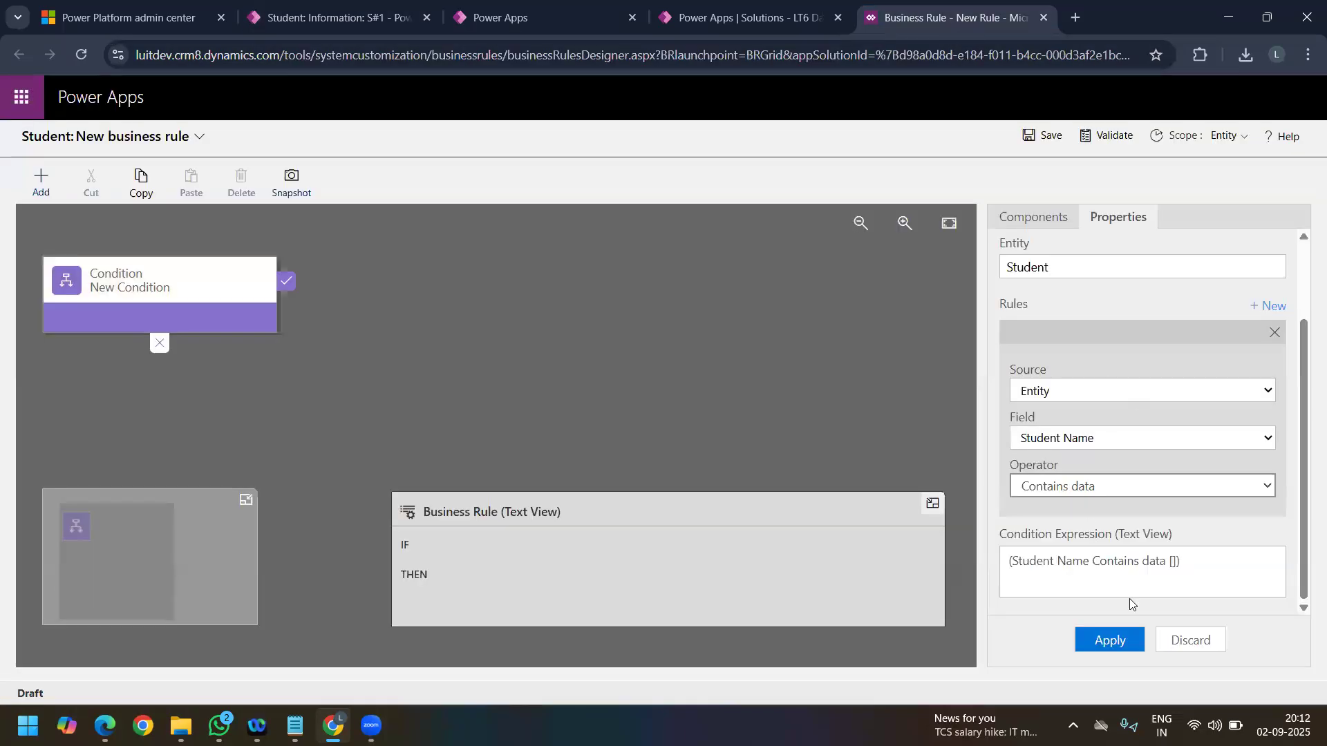
left_click(1098, 642)
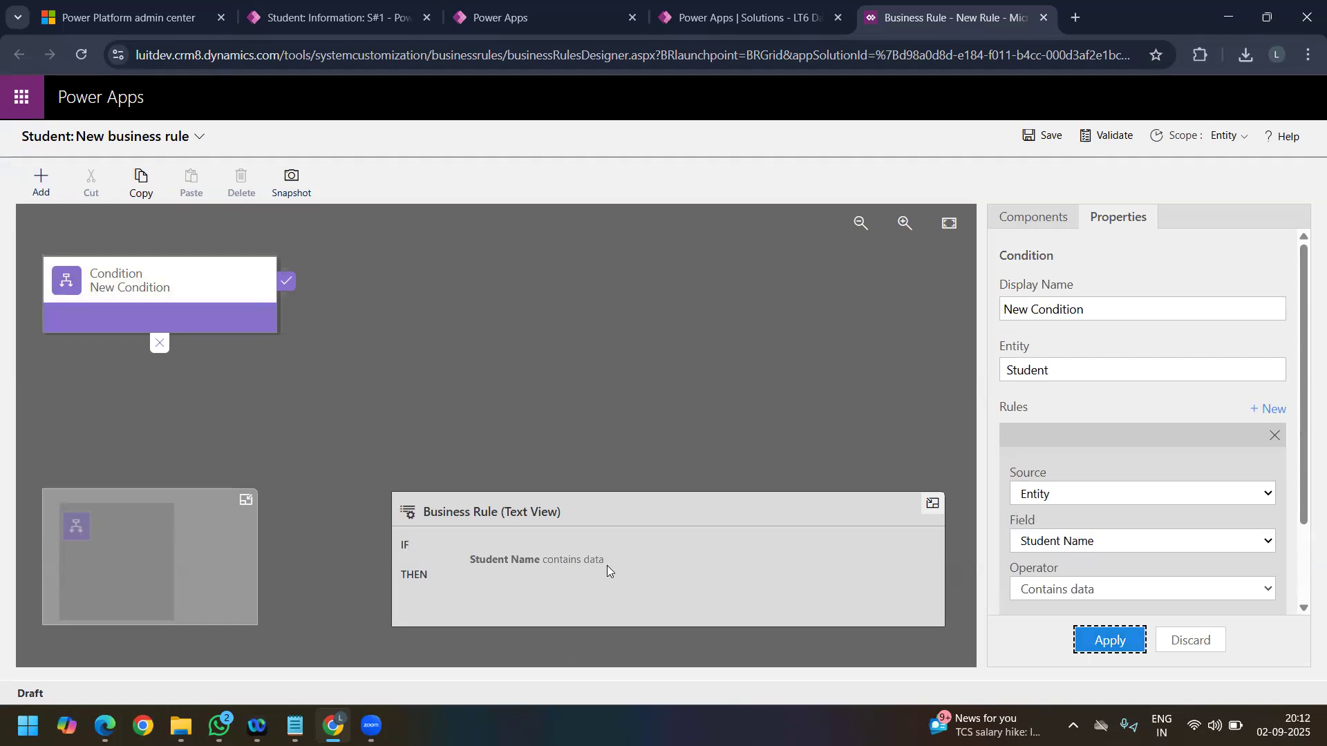
Step: Add a Lock/Unlock action to the condition's true branch that locks the Student Name field, and apply it
left_click(47, 183)
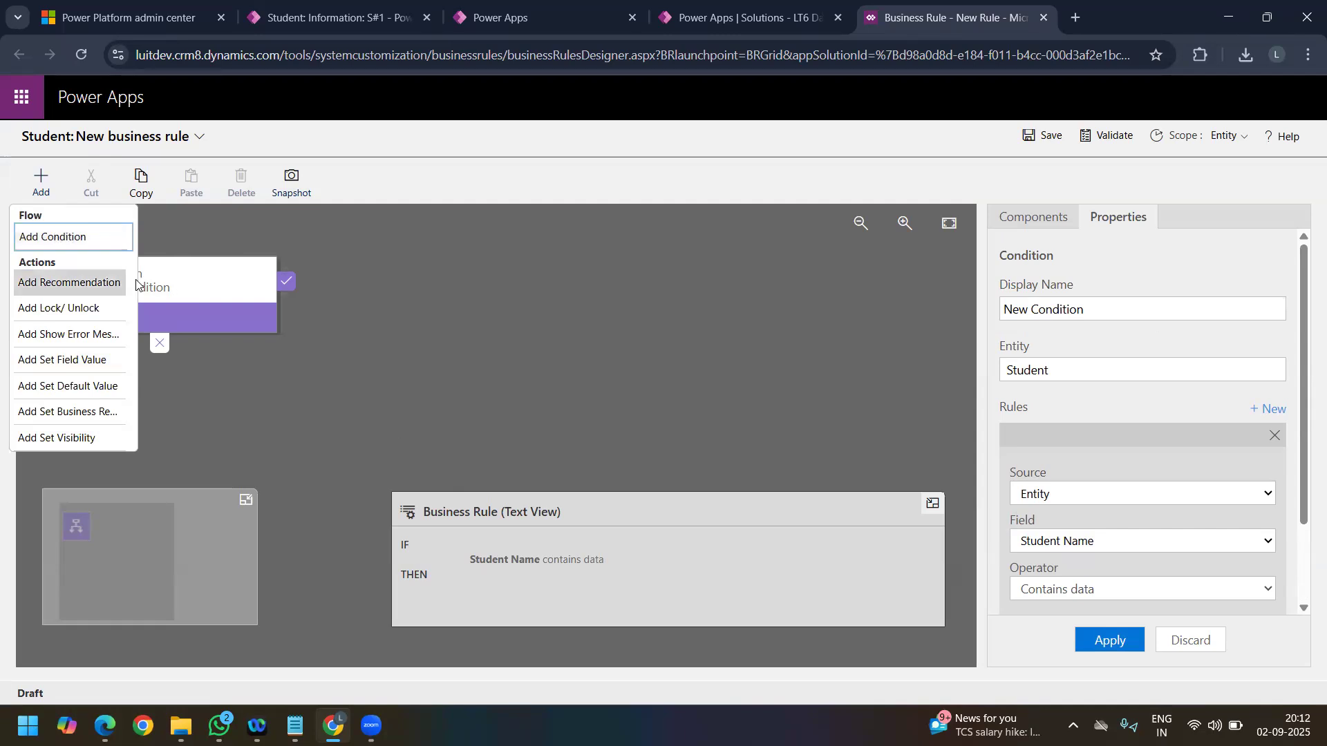
left_click(31, 201)
left_click(42, 186)
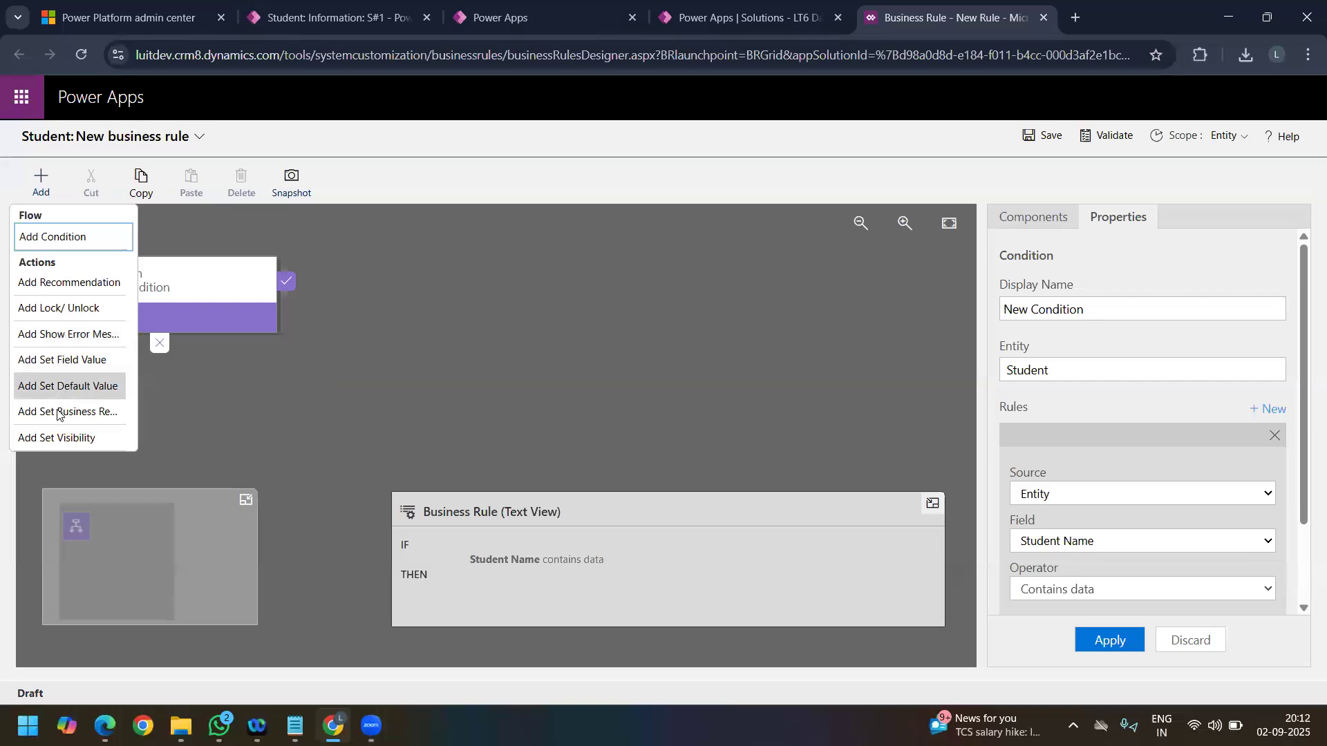
left_click(81, 305)
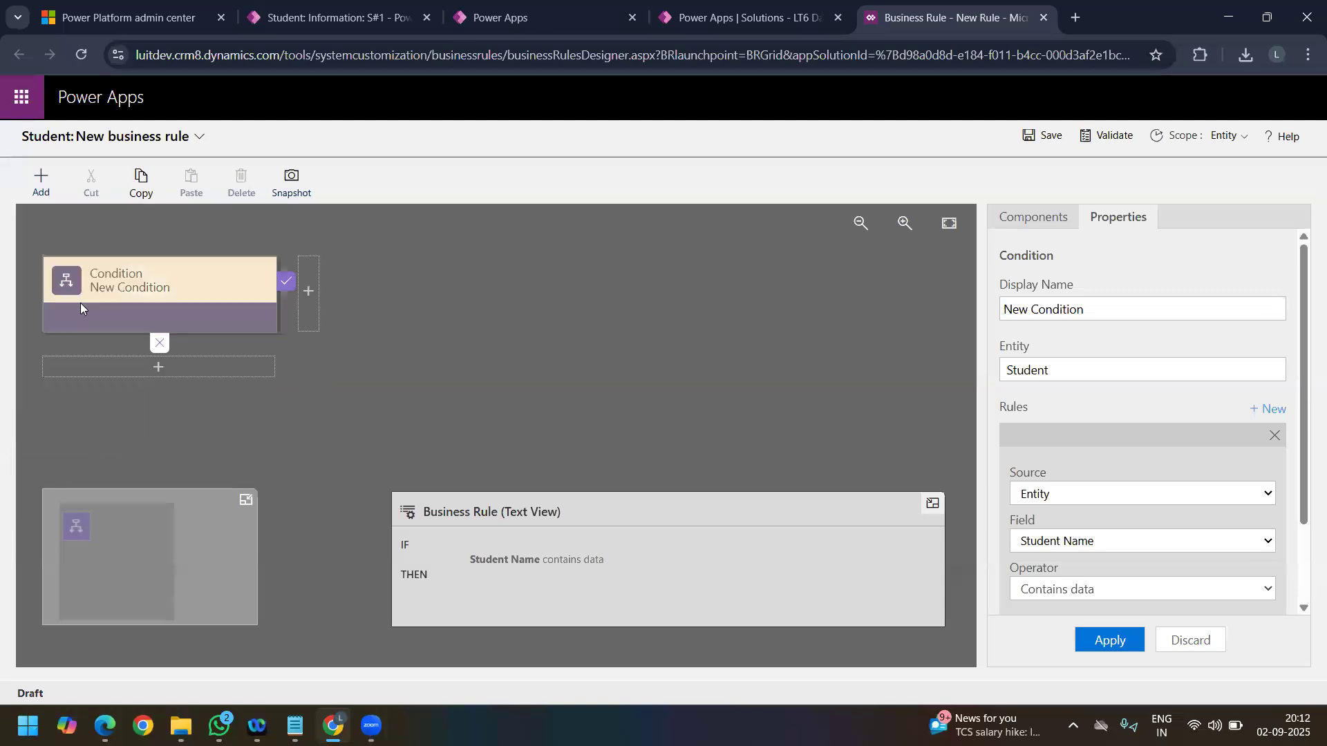
left_click(309, 276)
left_click(1074, 438)
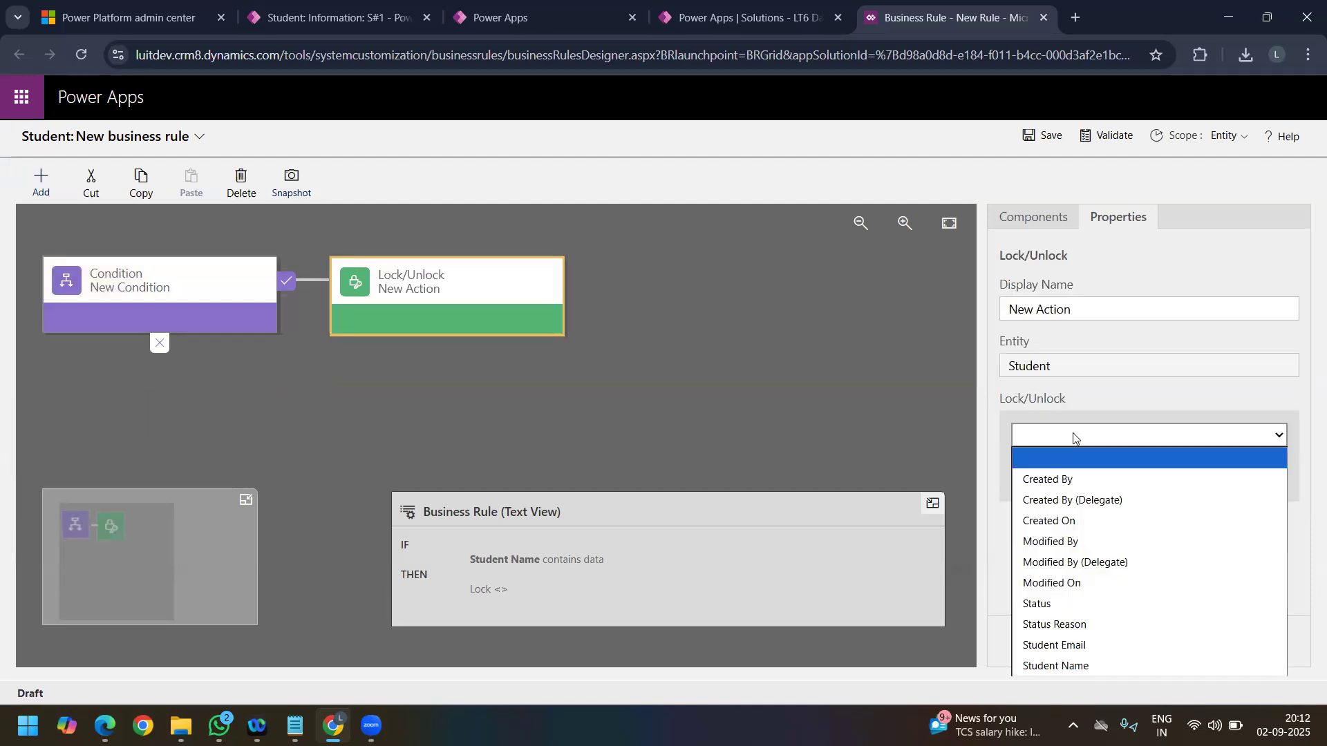
left_click(1077, 665)
left_click(1100, 642)
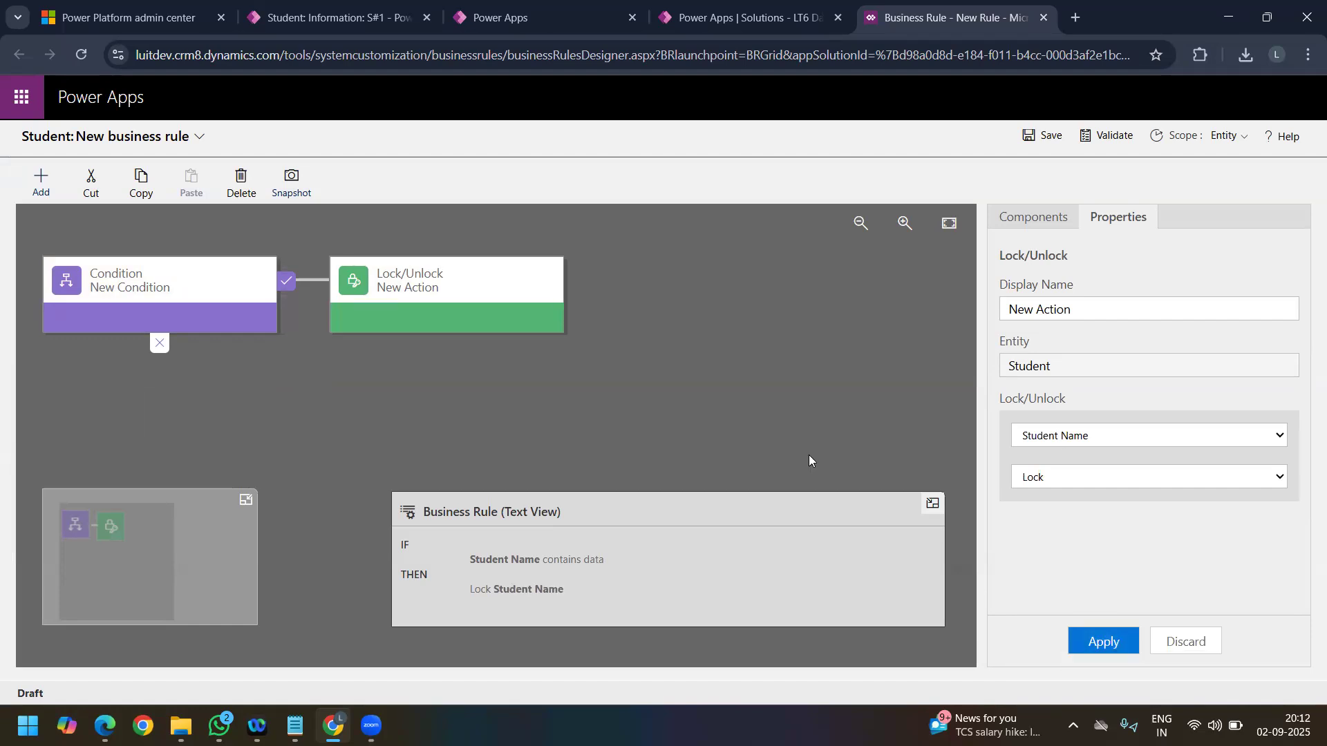
Step: Rename the business rule as Lock Student Name and save it
left_click(1035, 138)
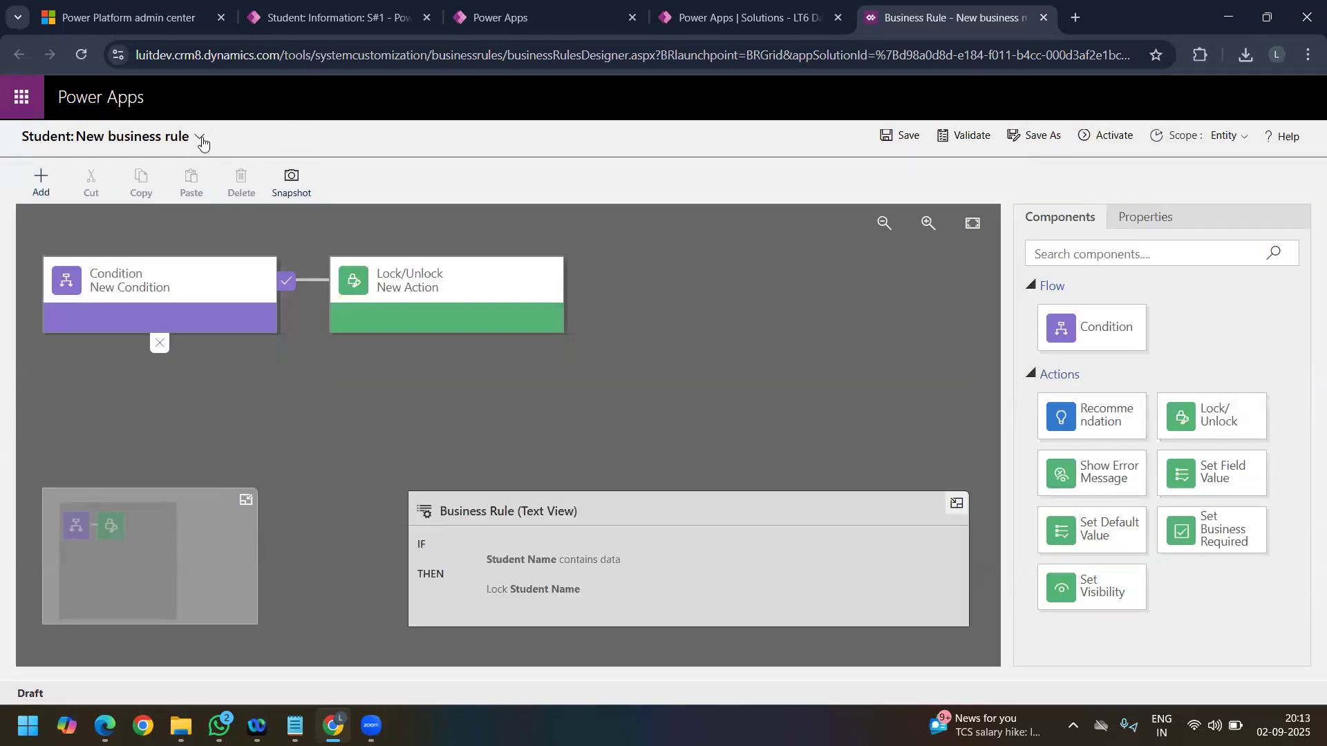
left_click(199, 136)
key("ctrl+a")
key("BackSpace")
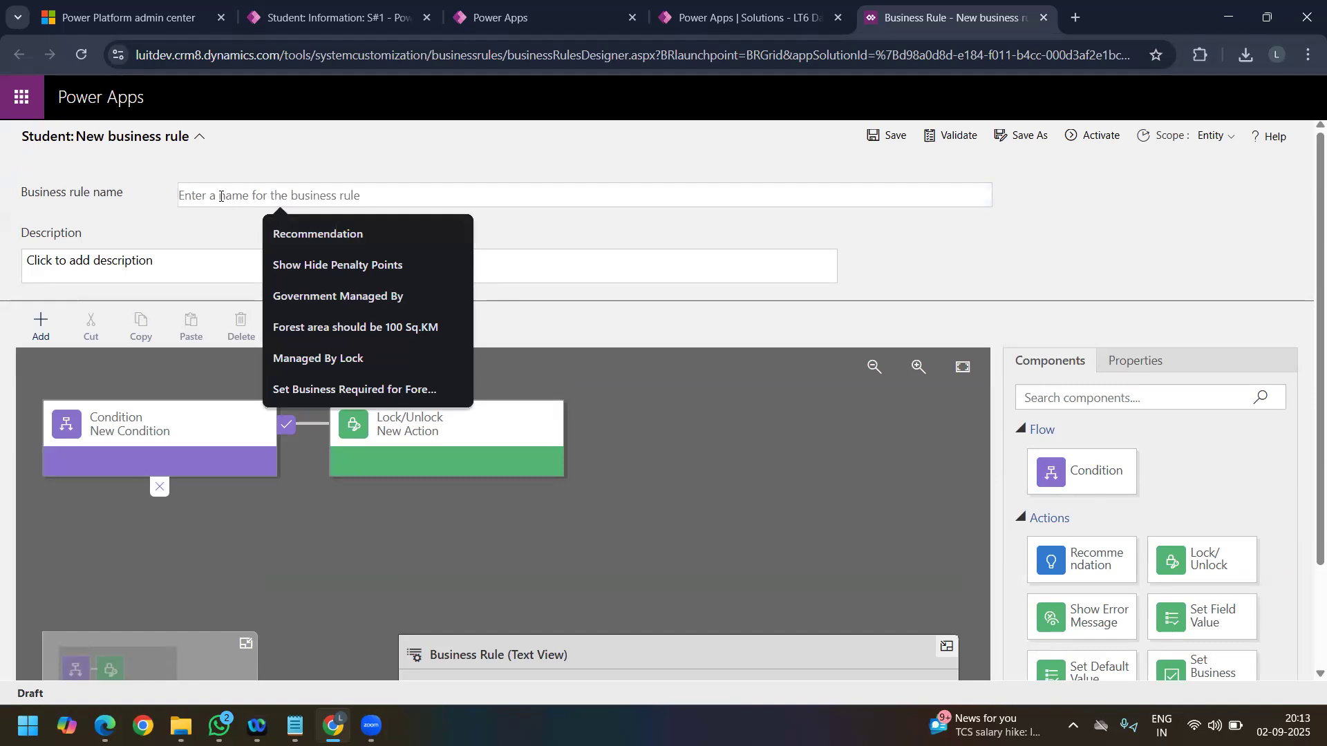
type("Lock Studen6")
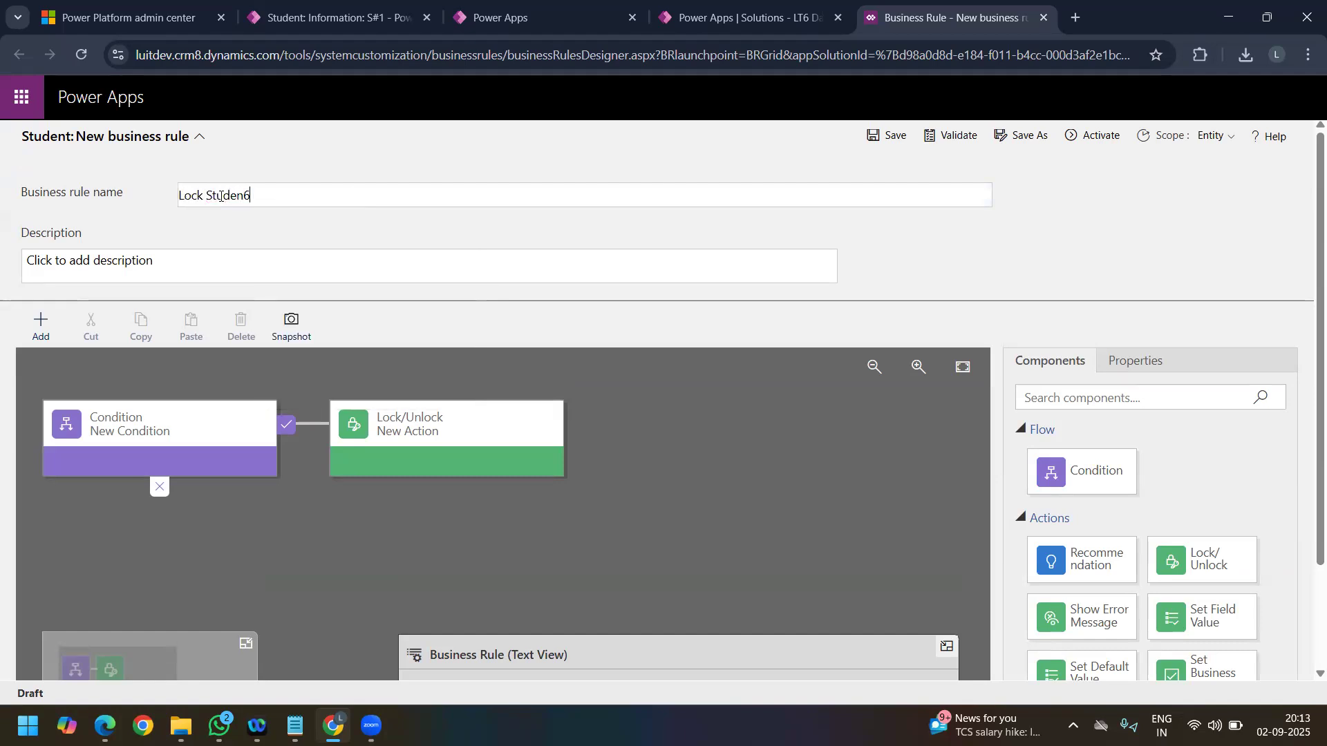
key("BackSpace")
type("t Name")
left_click(933, 147)
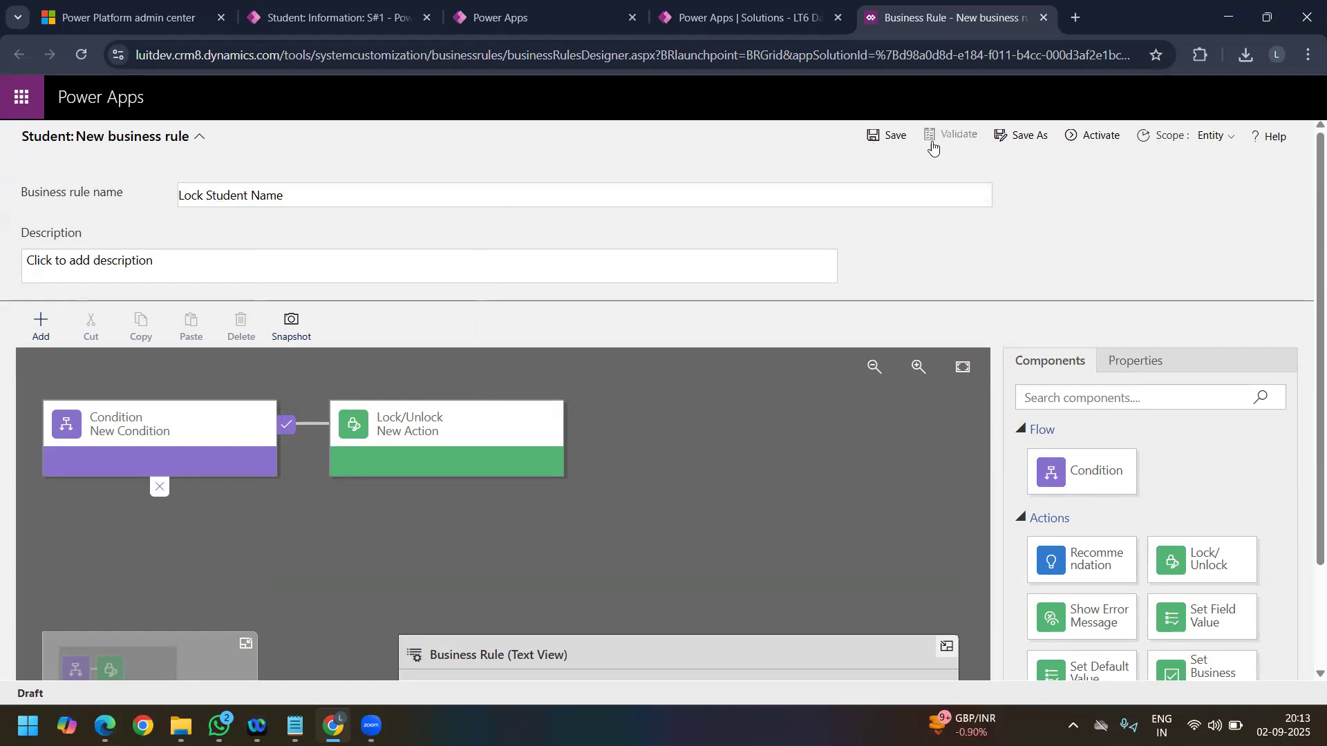
left_click(884, 145)
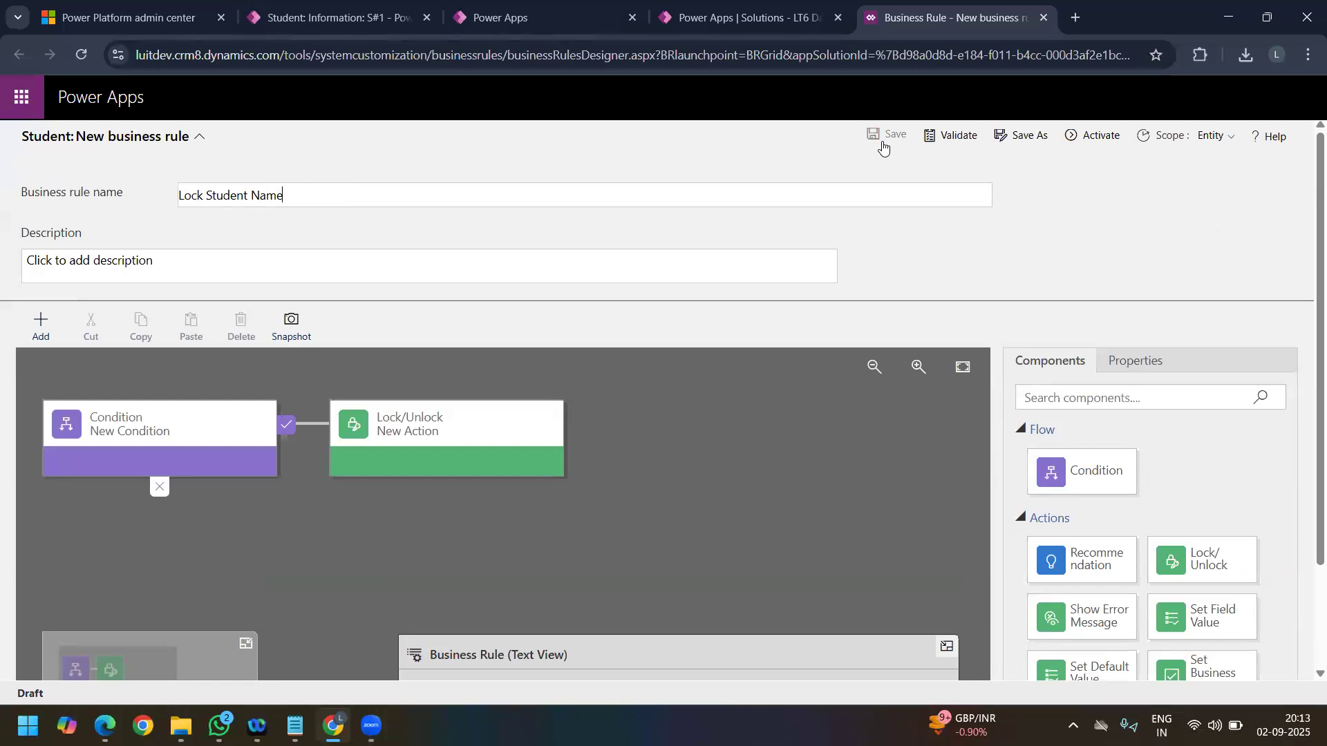
Step: Validate the Lock Student Name business rule and activate it
left_click(951, 138)
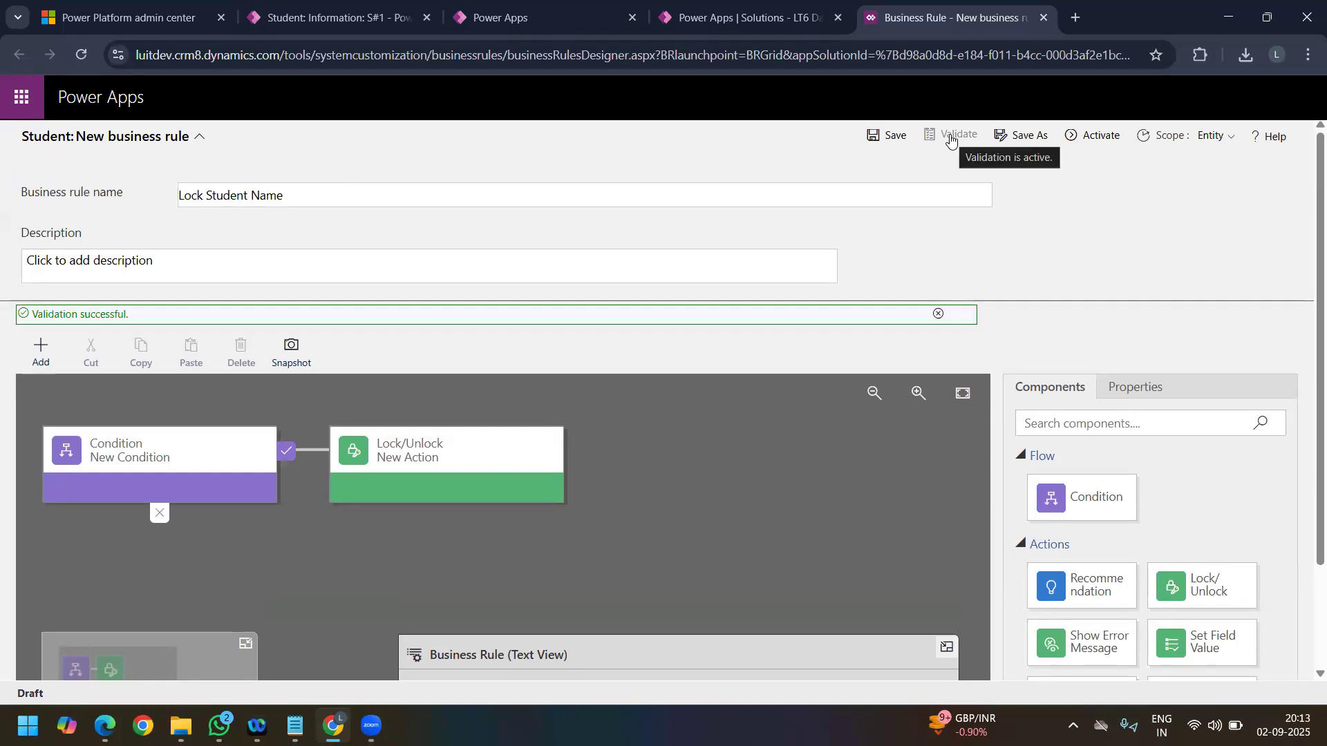
left_click(1072, 138)
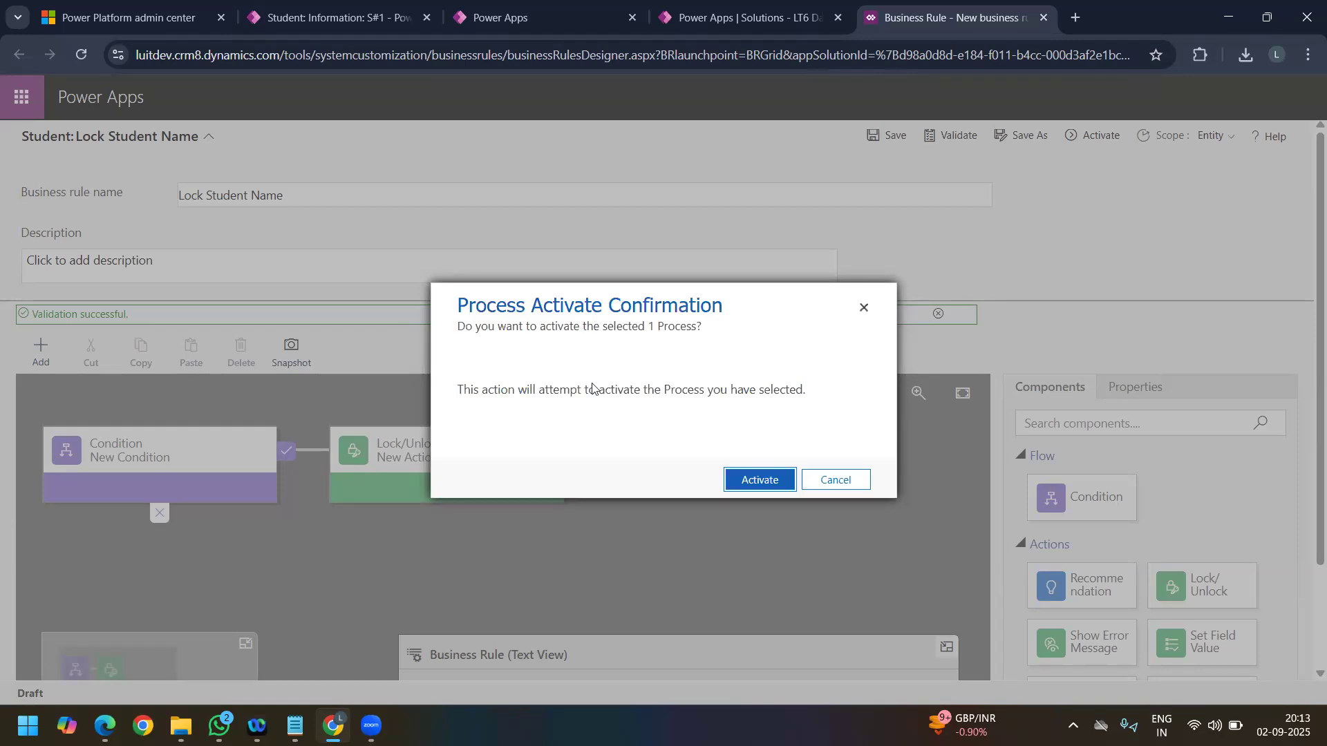
left_click(756, 483)
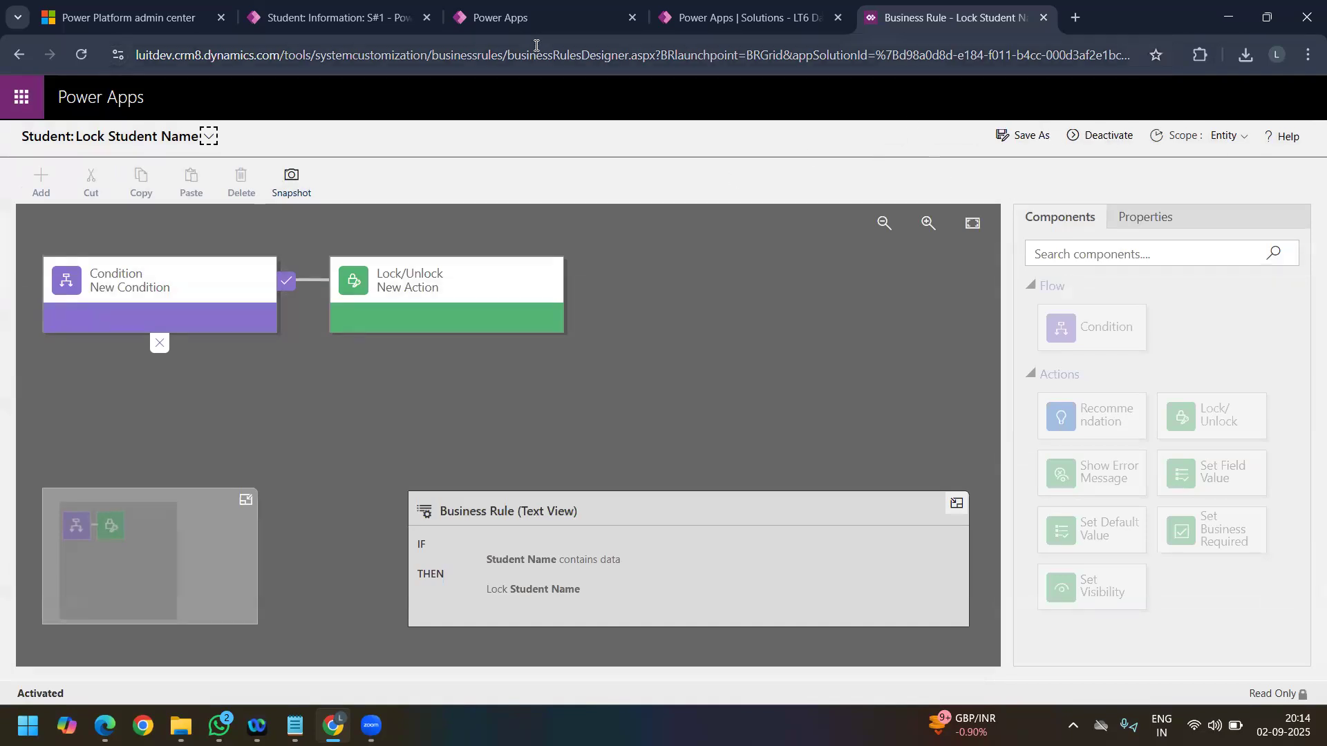
Step: Reload the S#1 student record with an emptied browser cache to pick up the activated rule
left_click(310, 21)
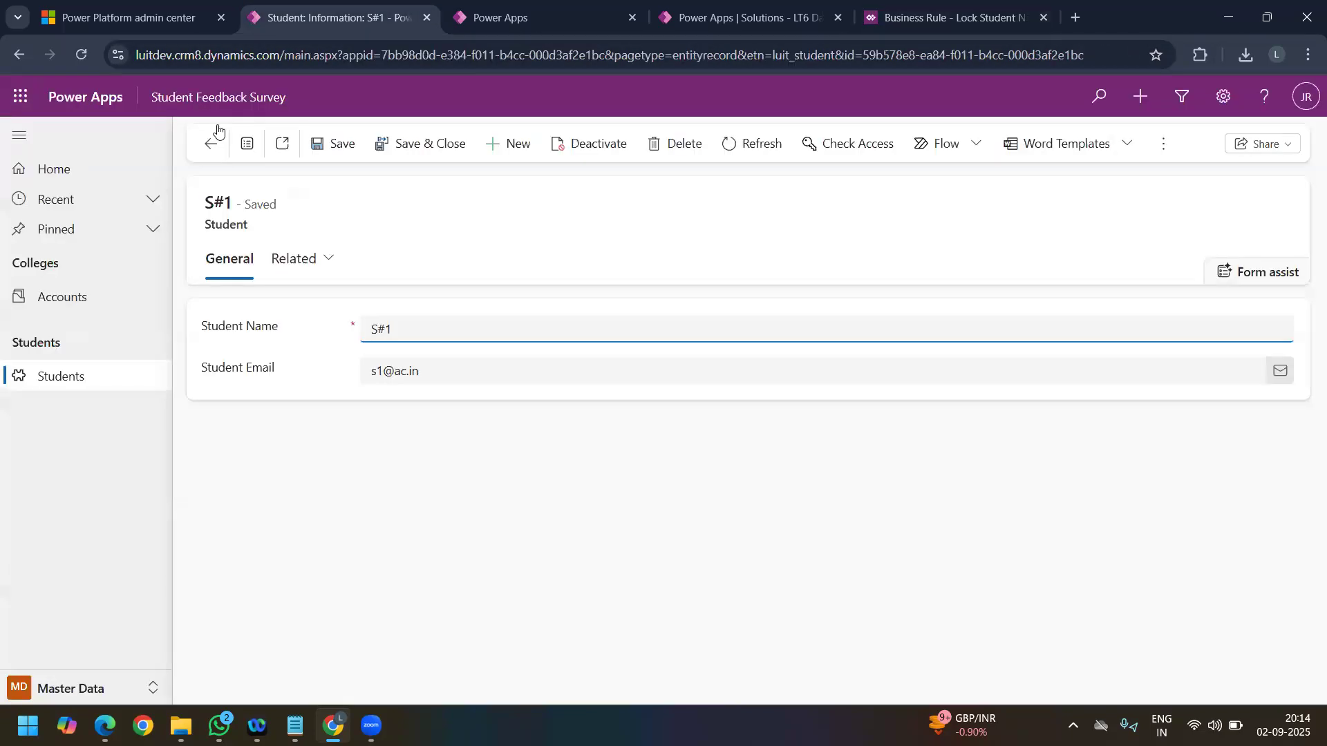
left_click(81, 55)
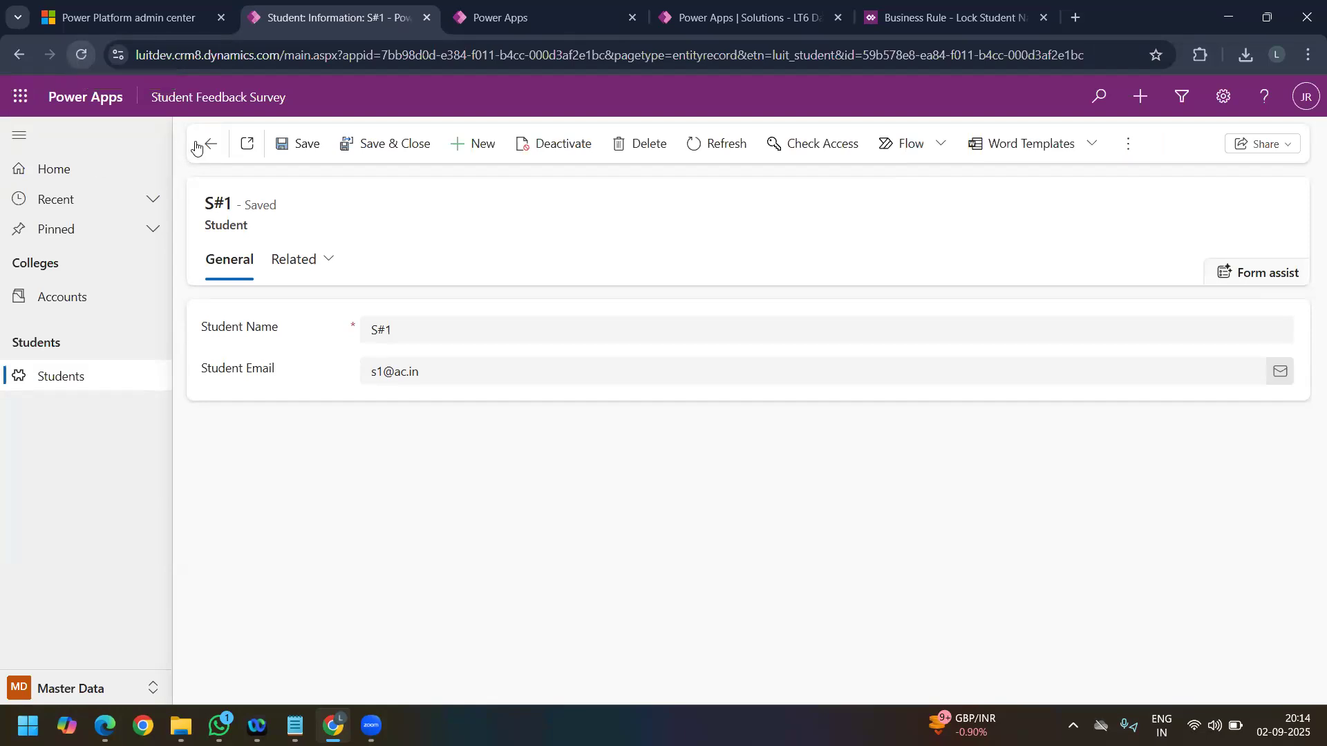
left_click(87, 56)
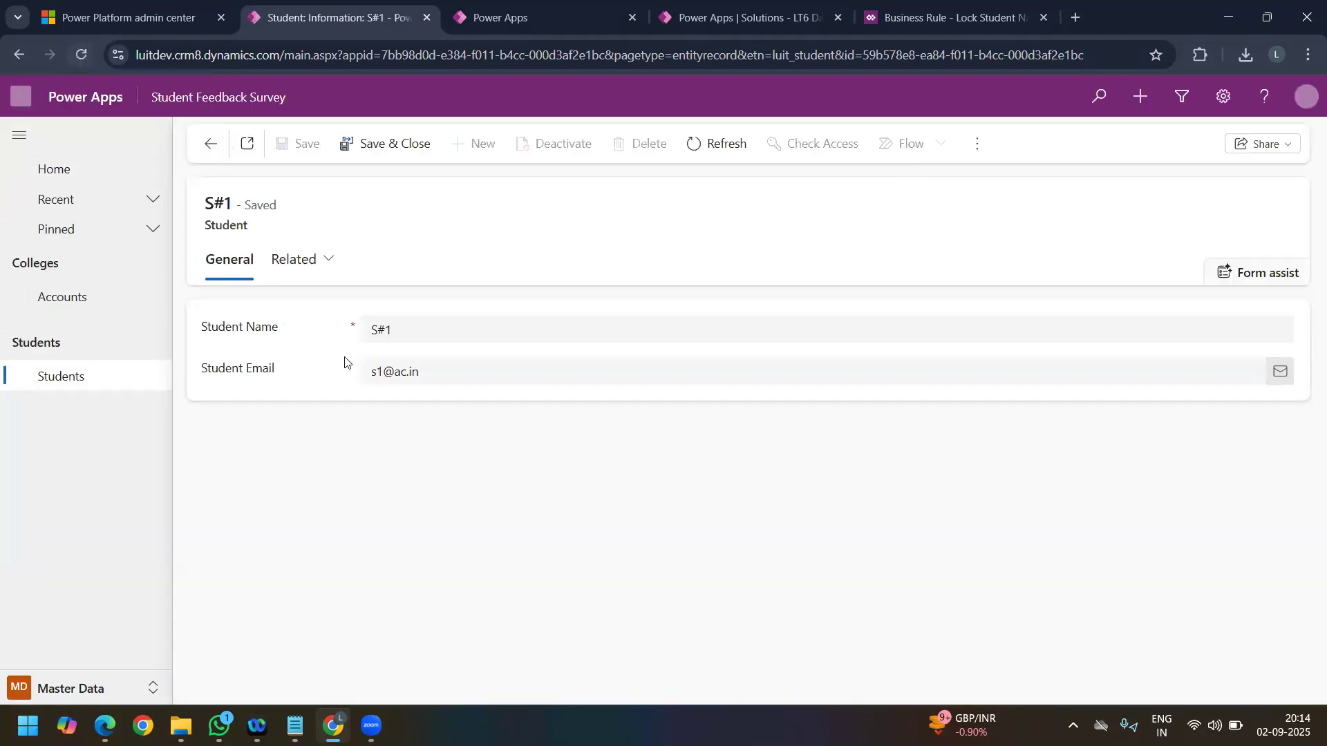
left_click(79, 59)
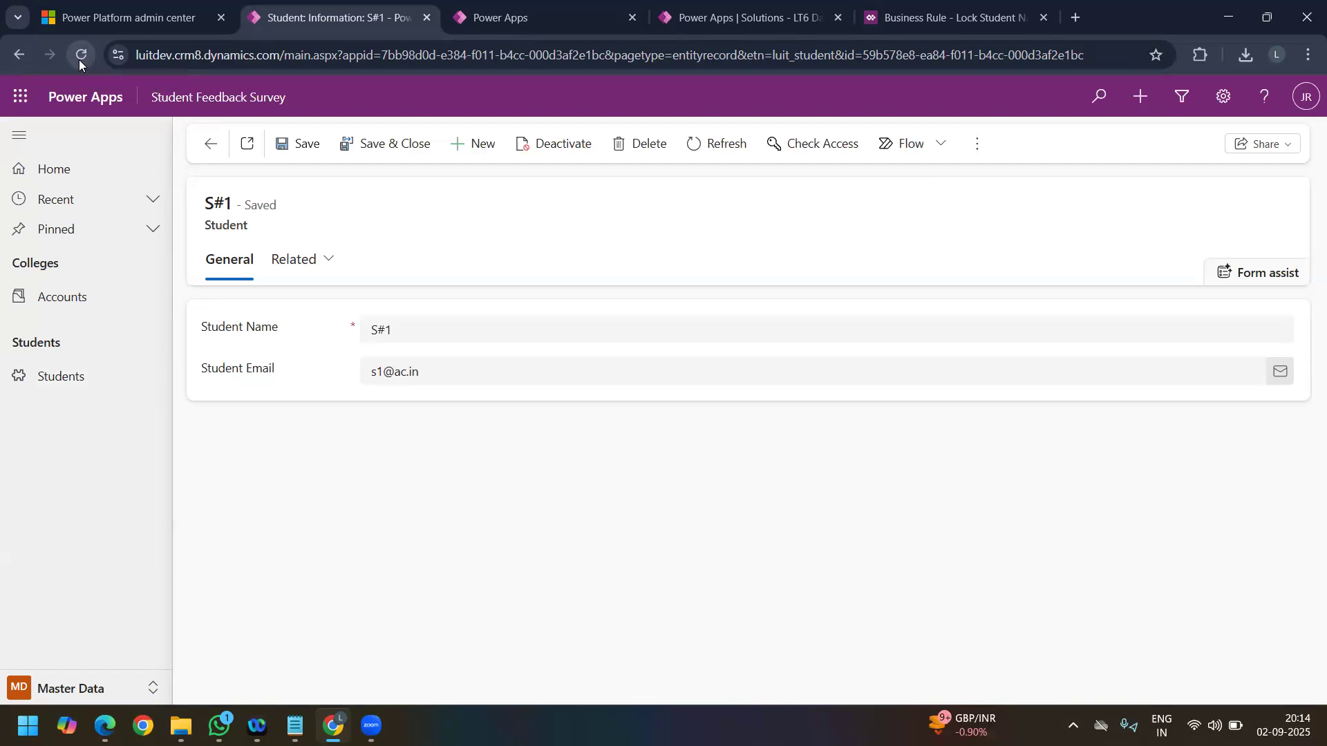
key("F12")
right_click(75, 57)
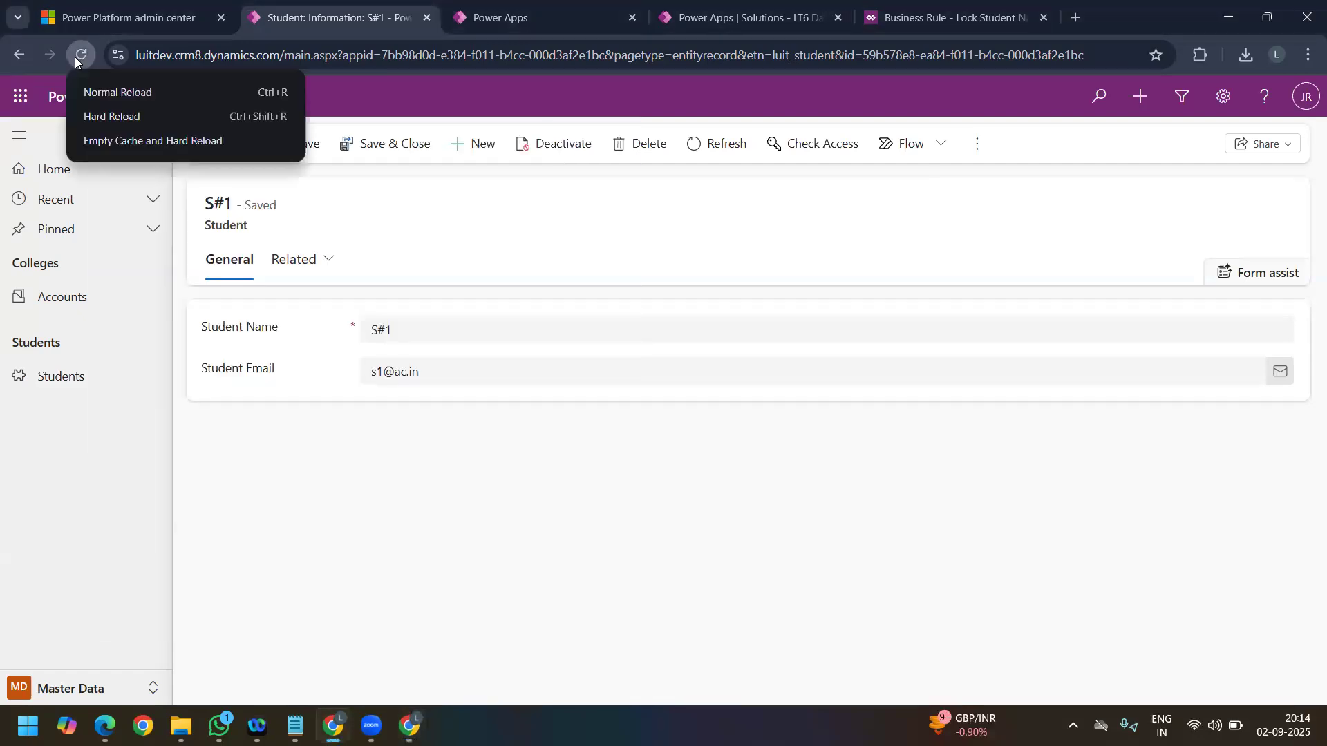
left_click(141, 143)
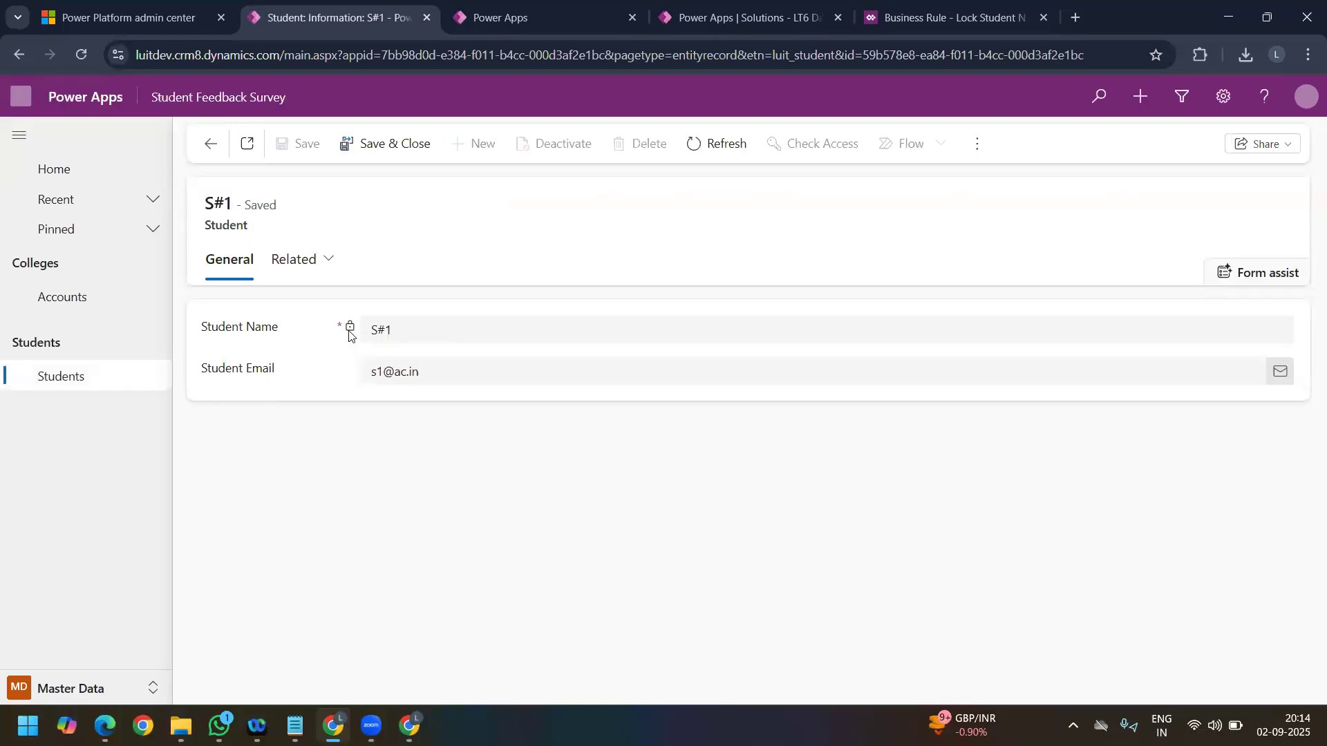
Step: Test whether Student Name on the S#1 record is locked, and append "jbkhjkh" to the Student Email for comparison
double_click(346, 329)
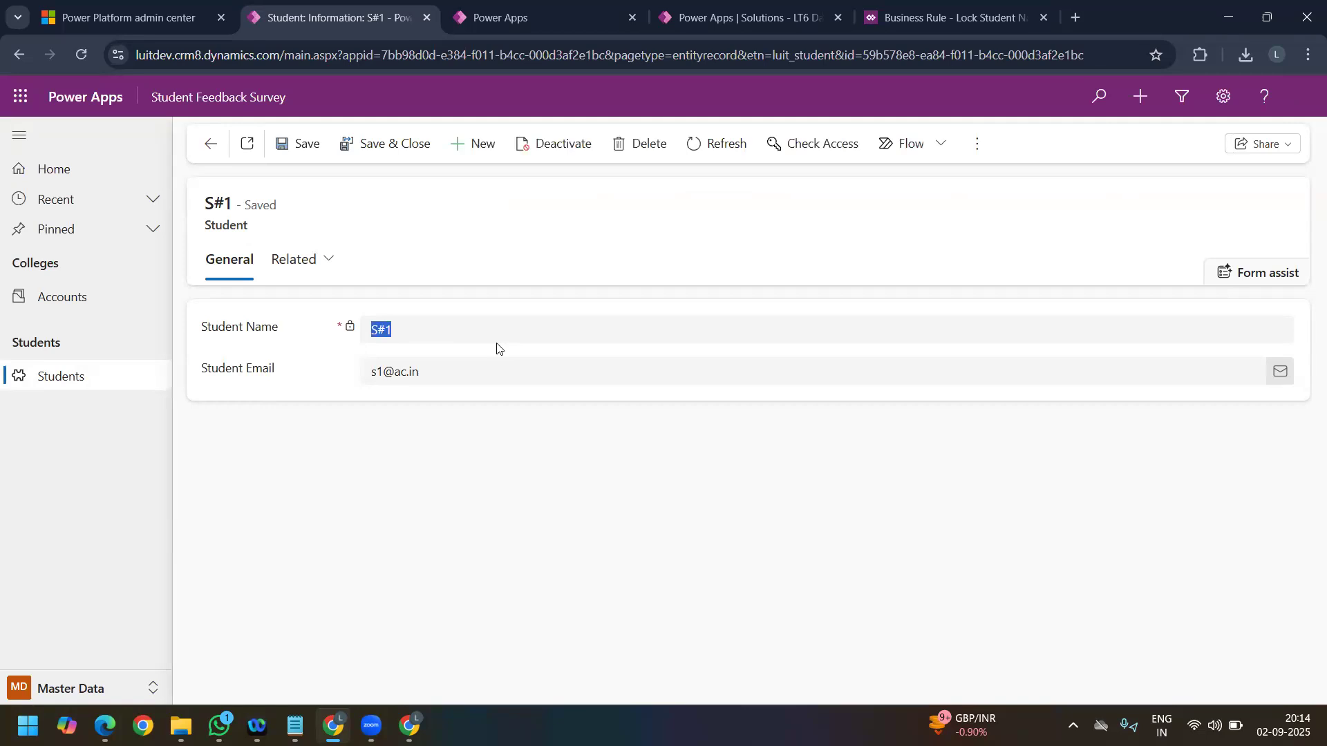
left_click(459, 373)
type("jbkhjkh")
left_click(414, 333)
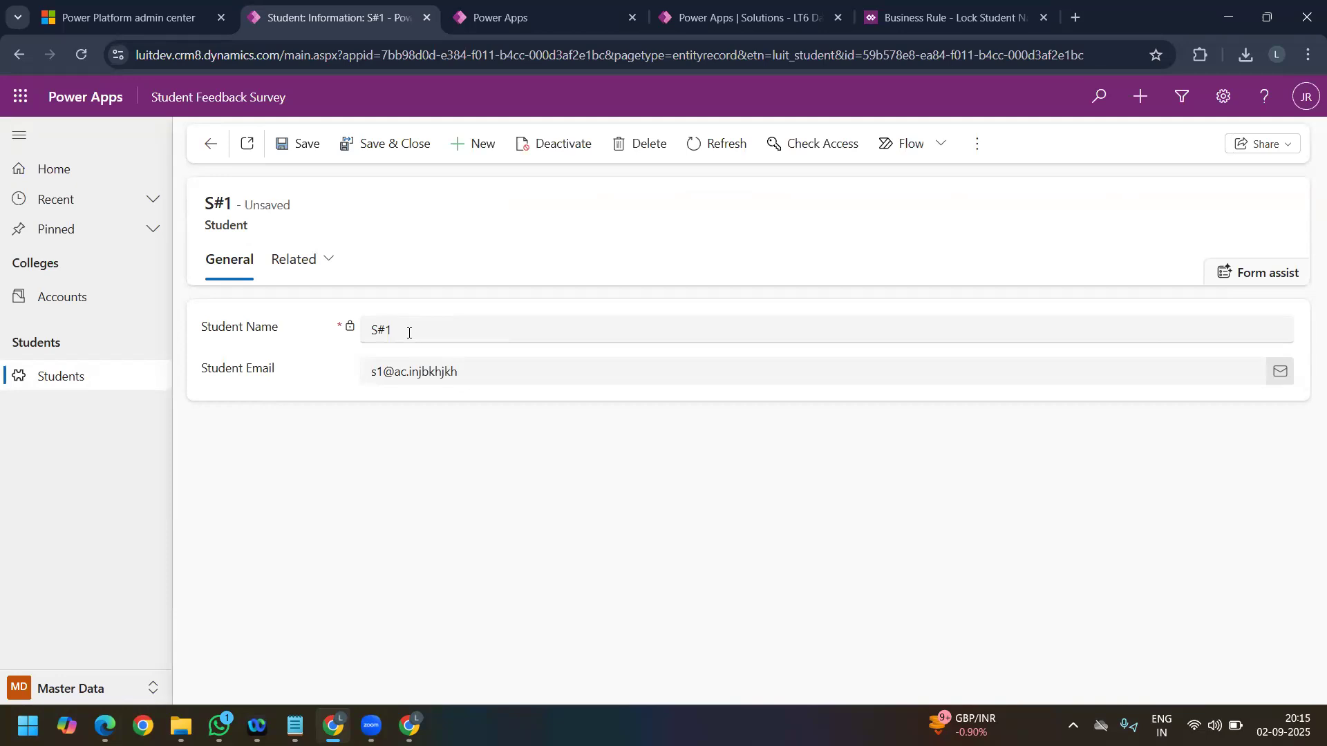
left_click(349, 332)
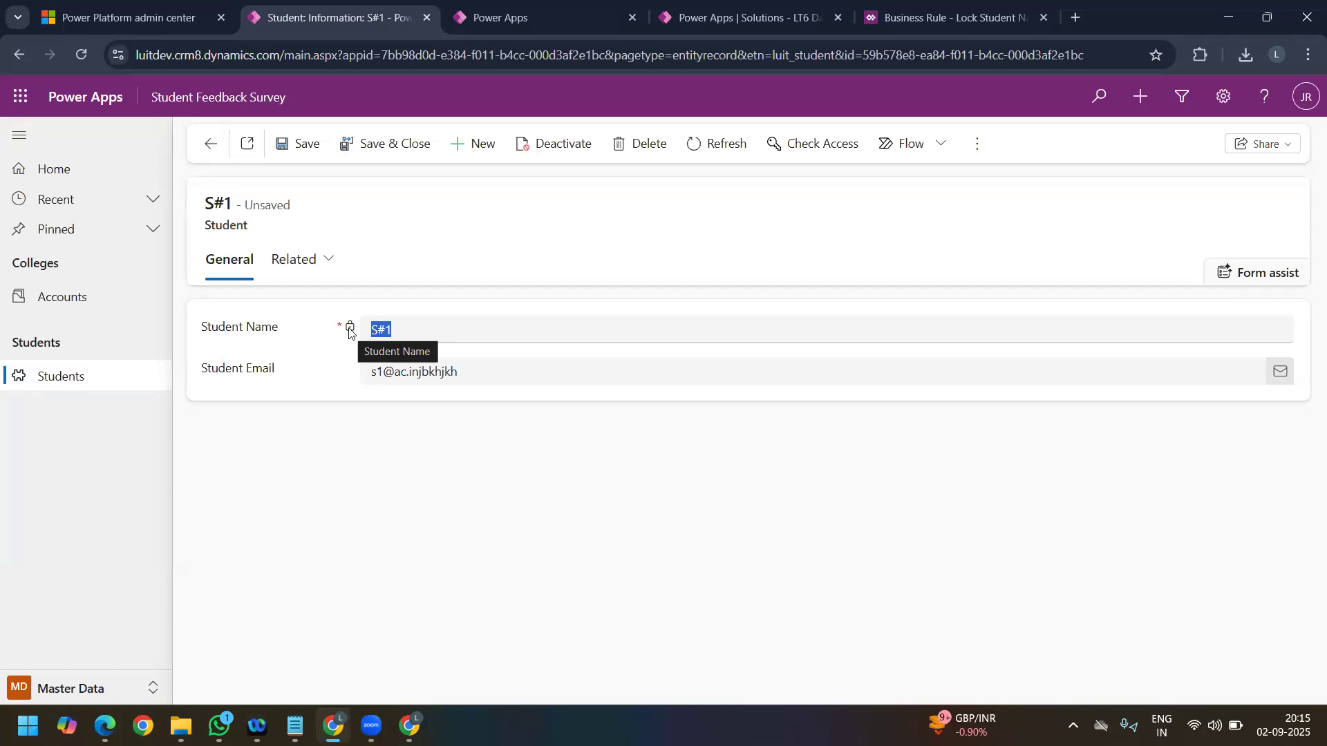
Step: Refresh the Student table's business rules list in the LT6 Day 8 solution and create another new business rule
left_click(946, 18)
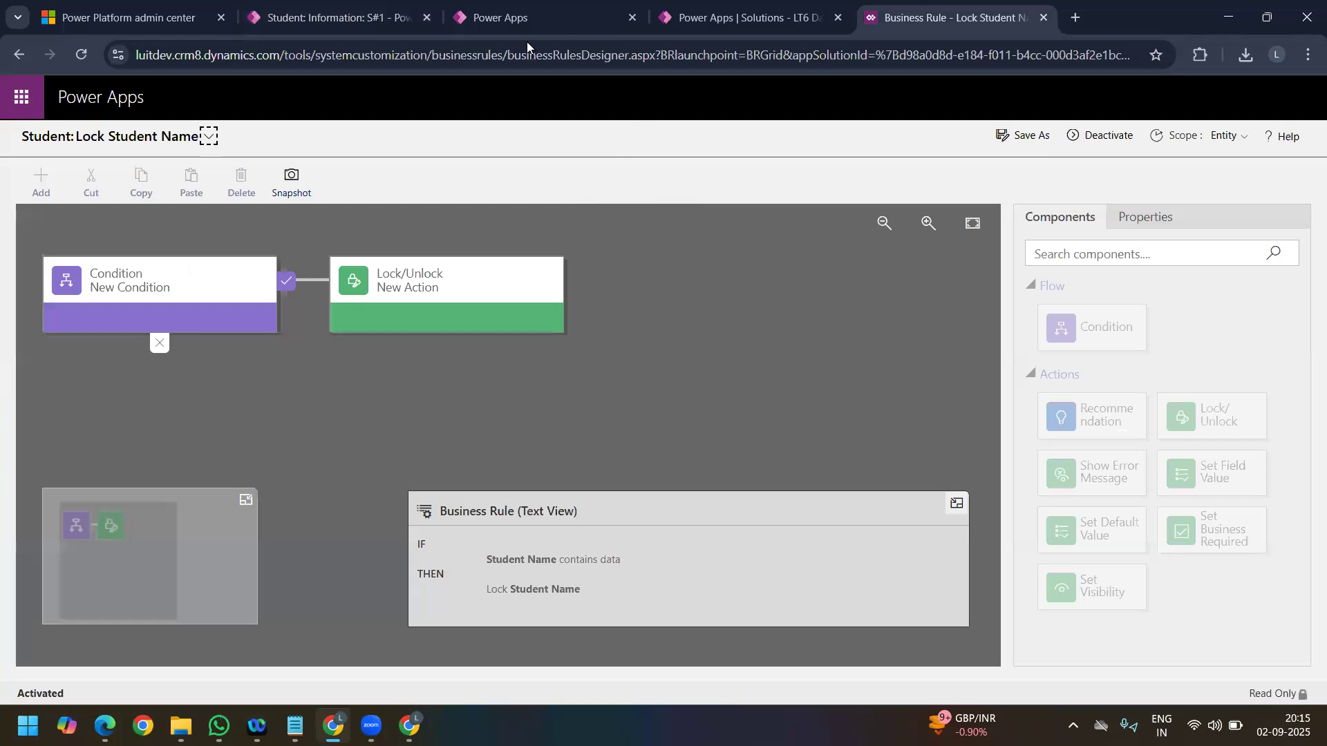
left_click(726, 31)
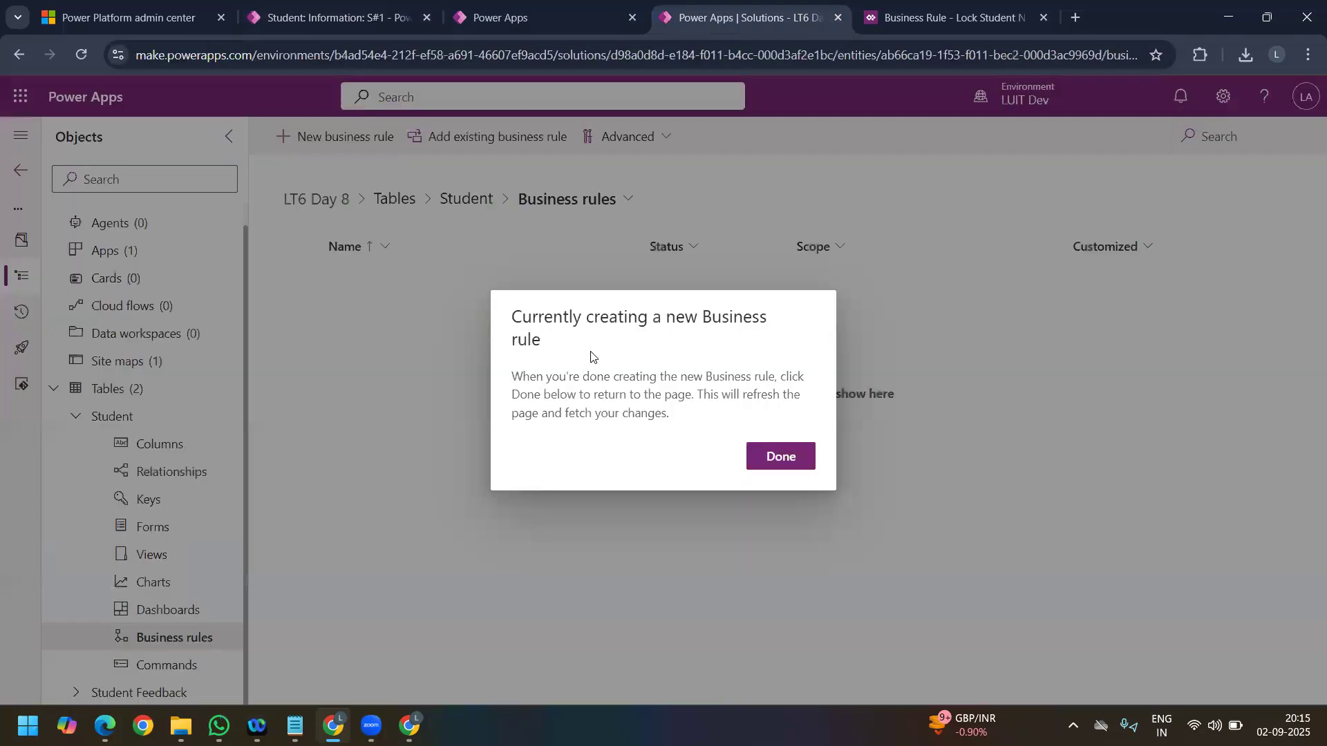
left_click(781, 456)
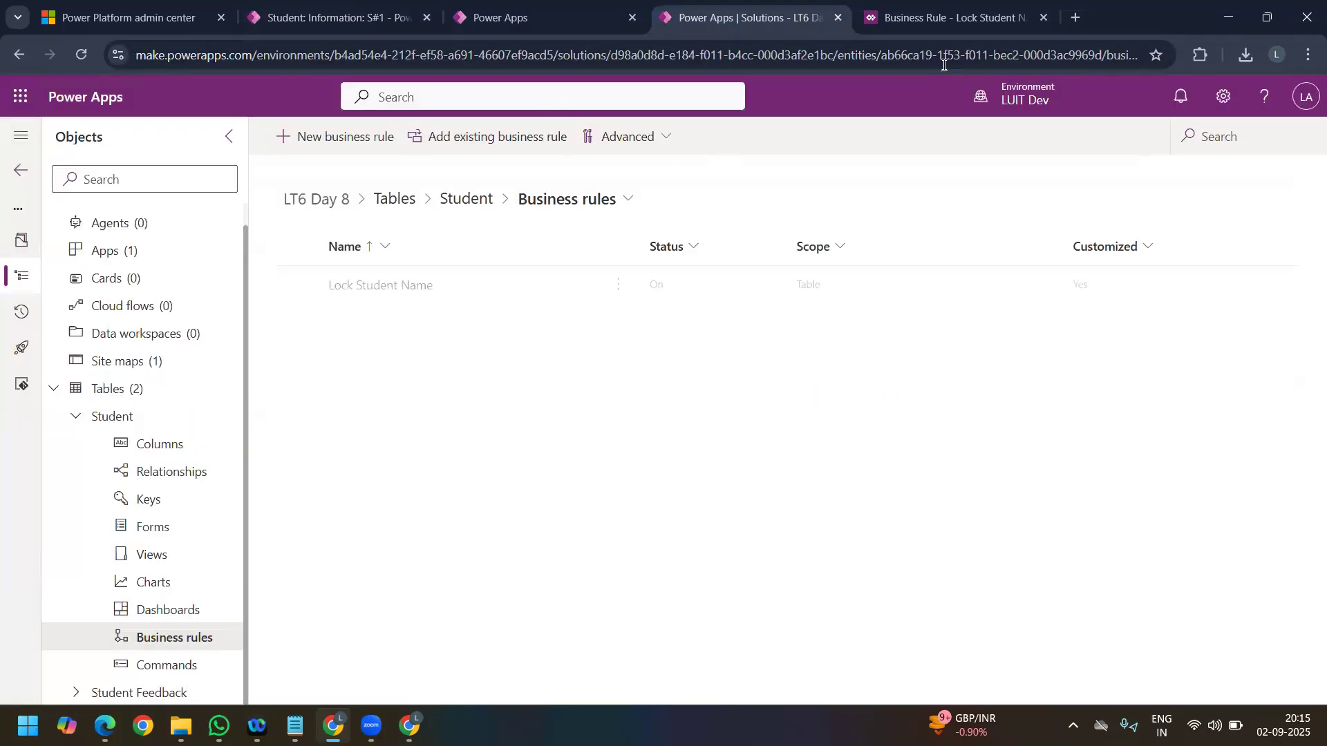
left_click(942, 26)
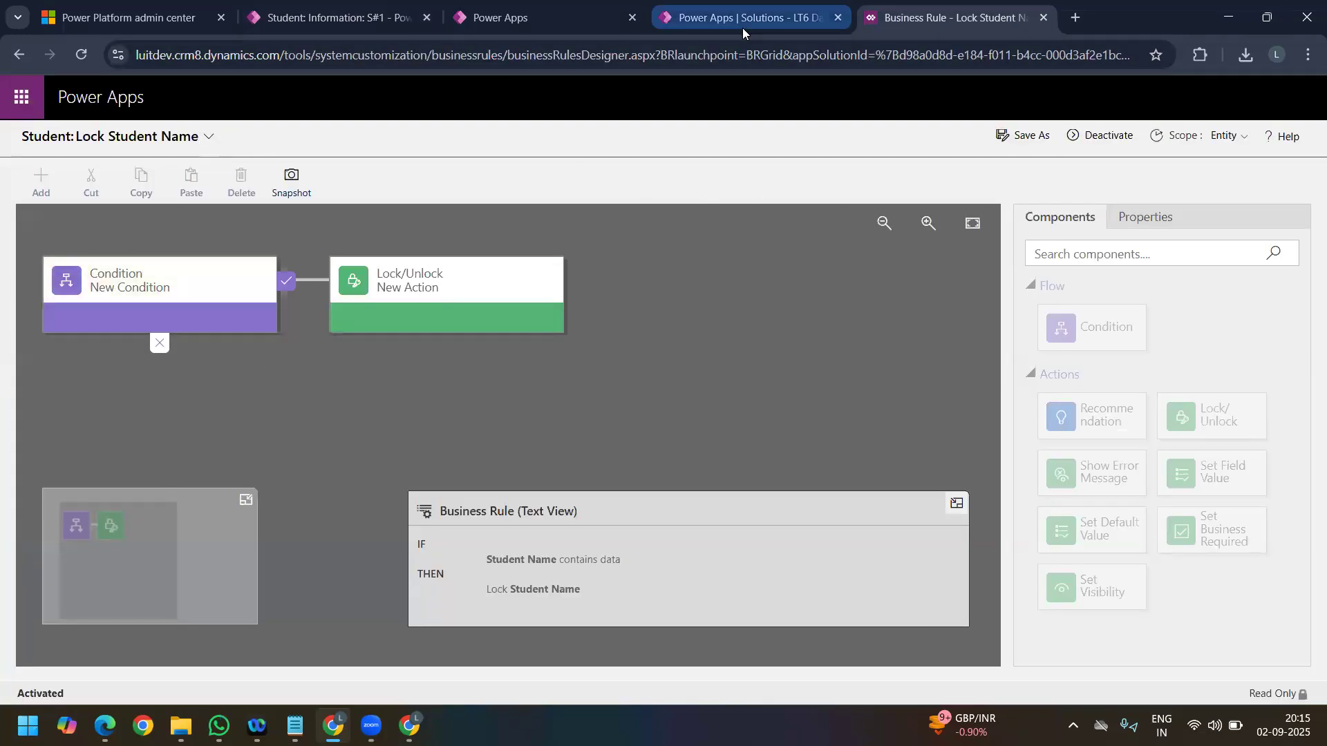
key("ctrl+shift+Tab")
left_click(303, 142)
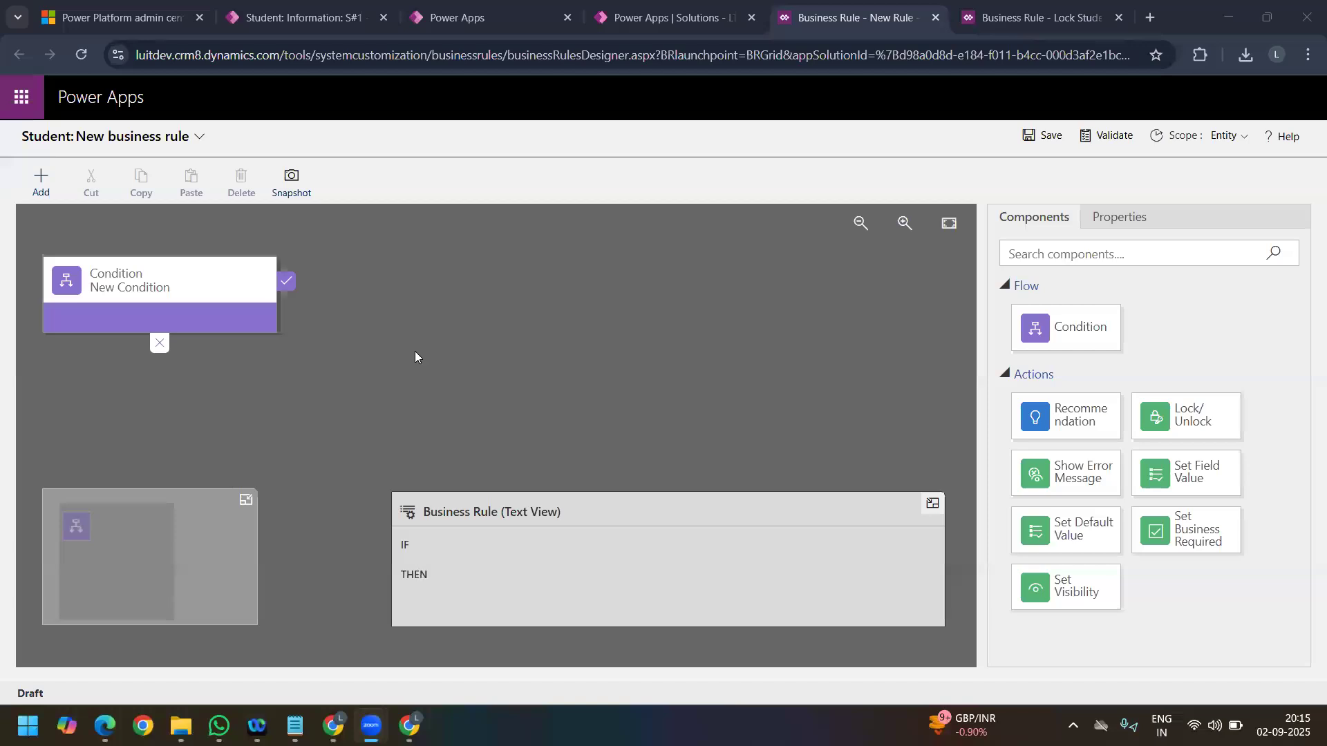
Step: Set the new rule's condition to Student Email Contains the value "ac.in" and apply it
left_click(120, 288)
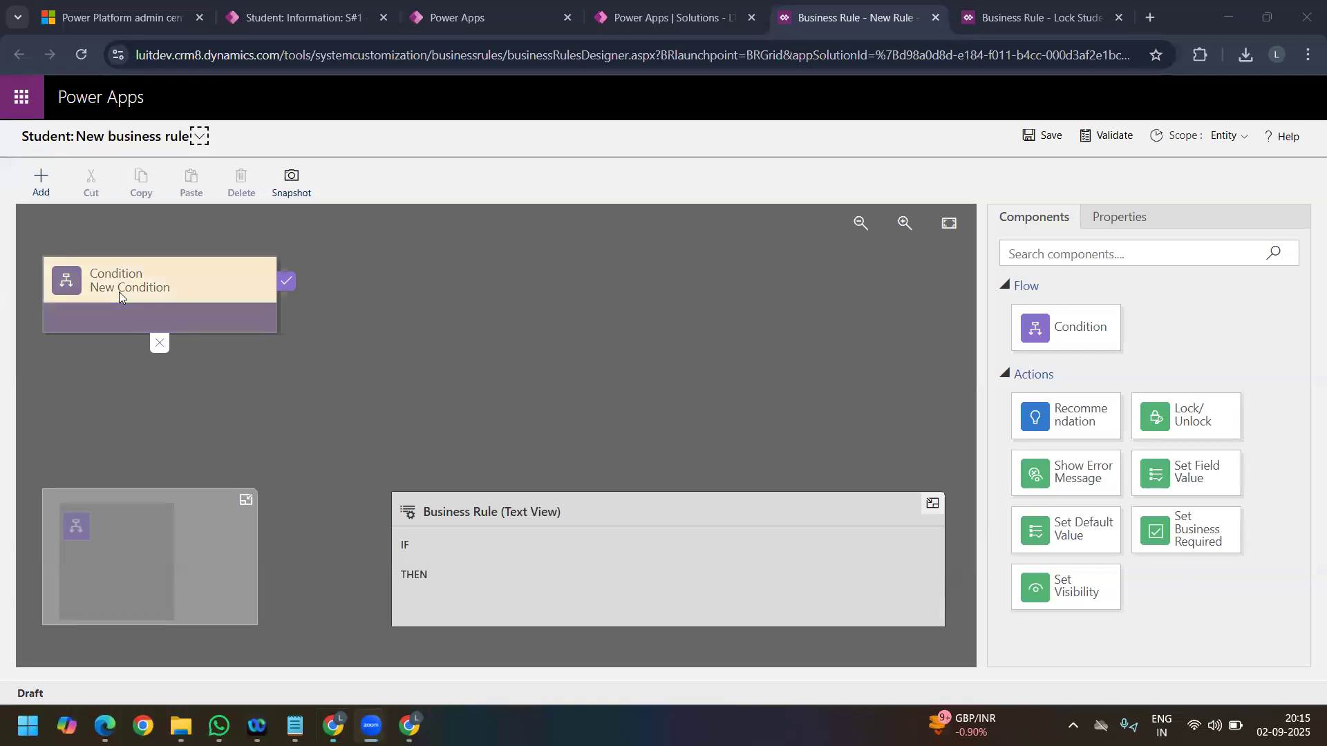
scroll(1051, 475, "down", 3)
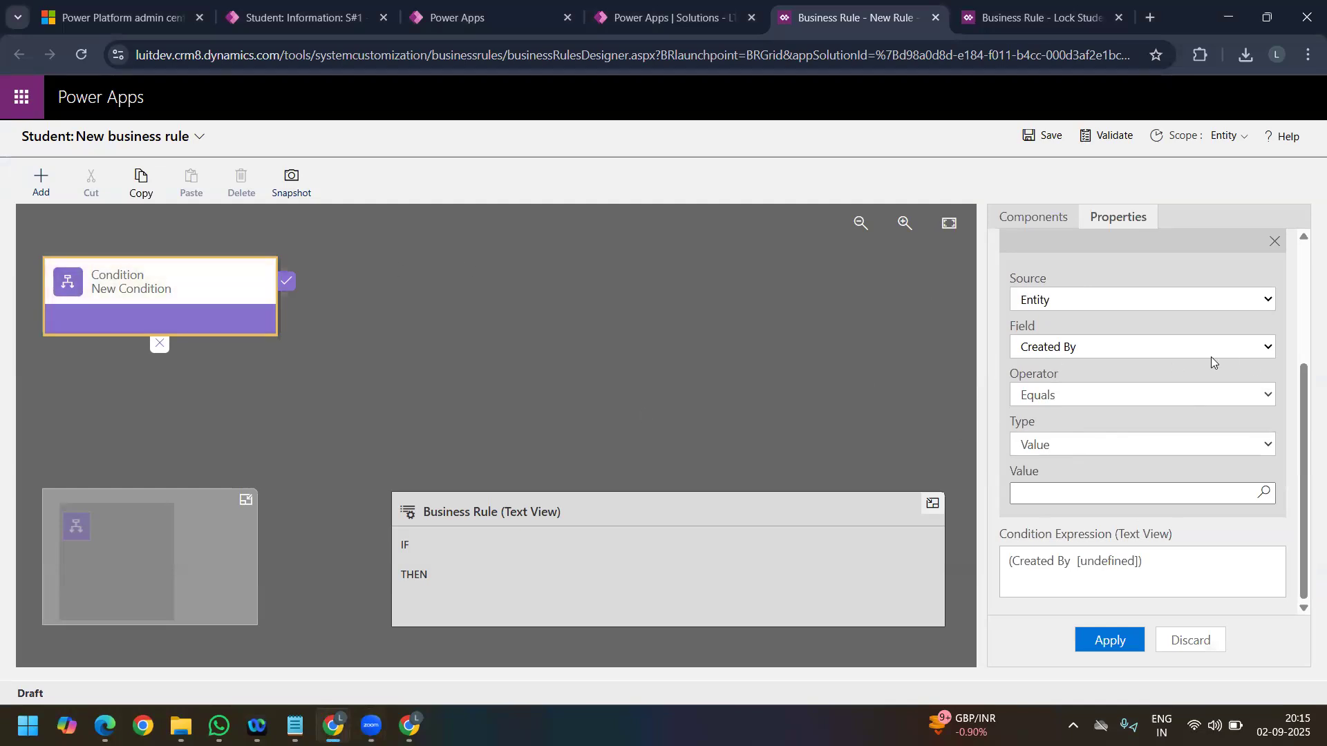
left_click(1063, 349)
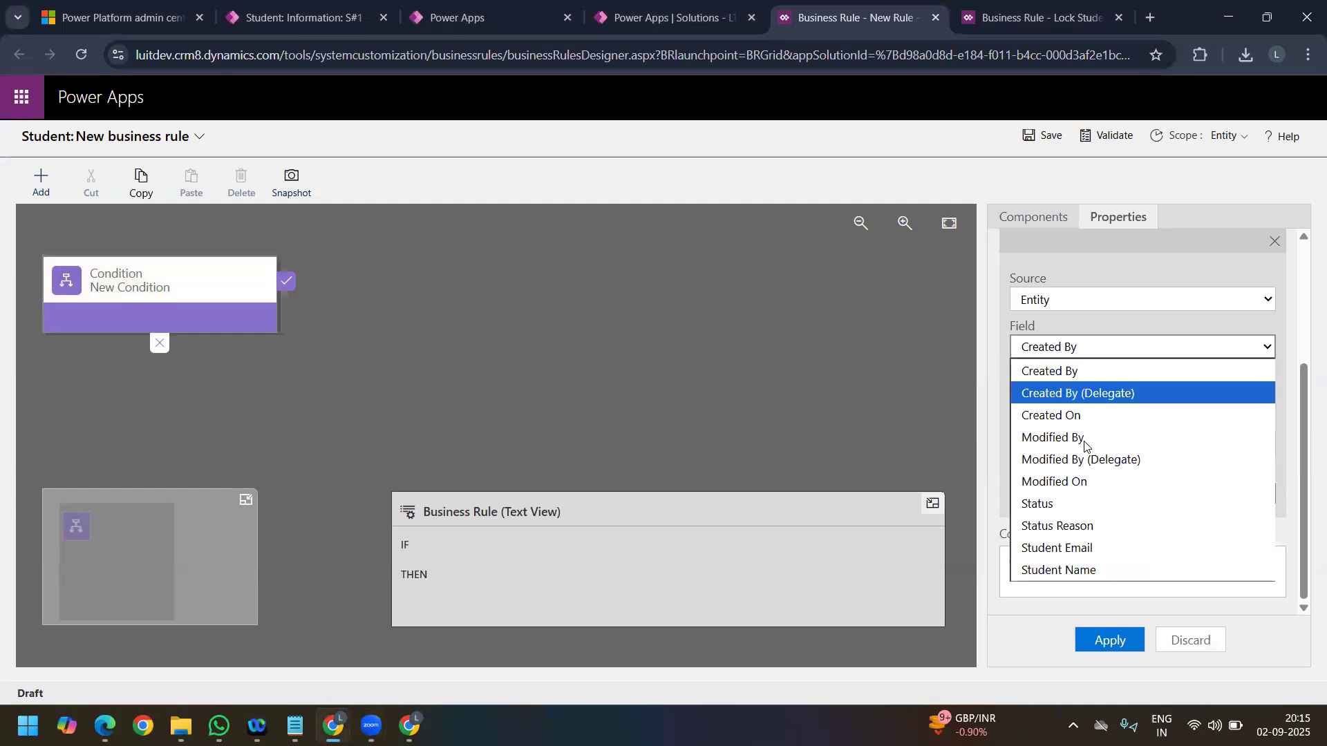
left_click(1089, 543)
left_click(1101, 398)
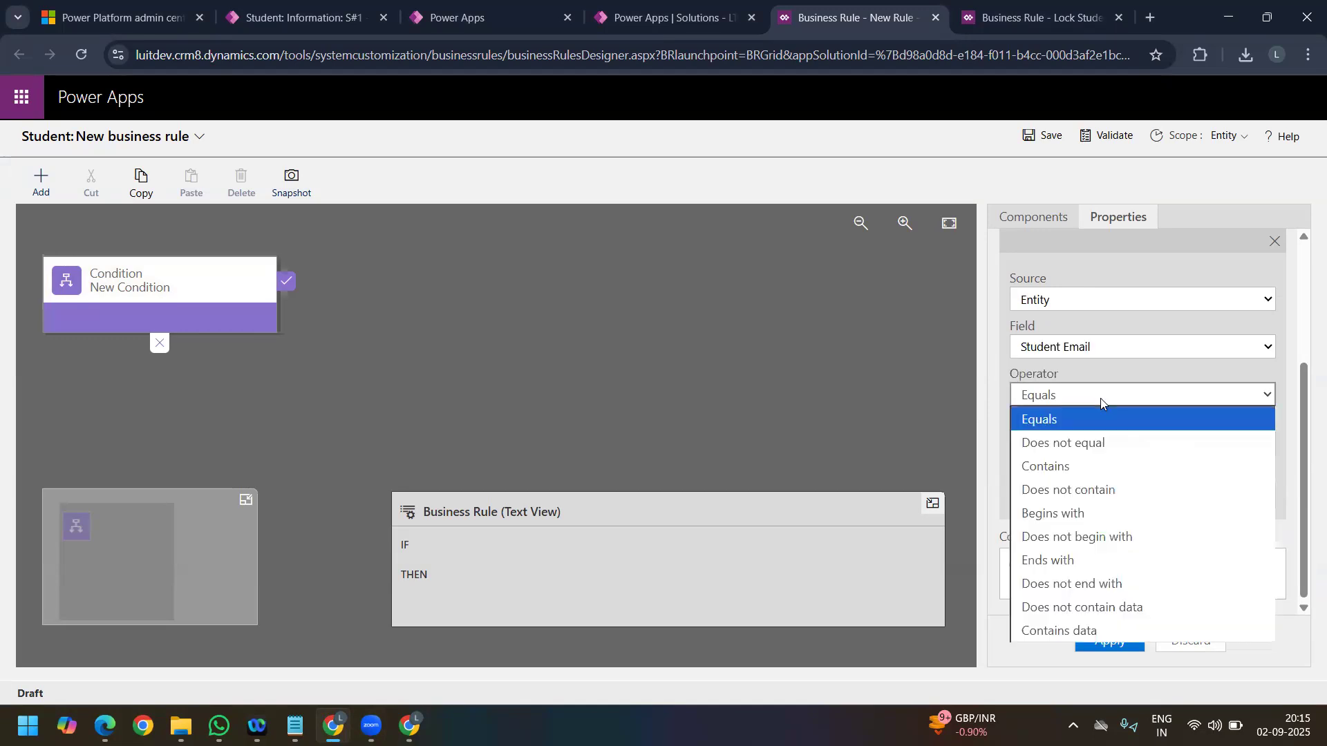
left_click(1078, 466)
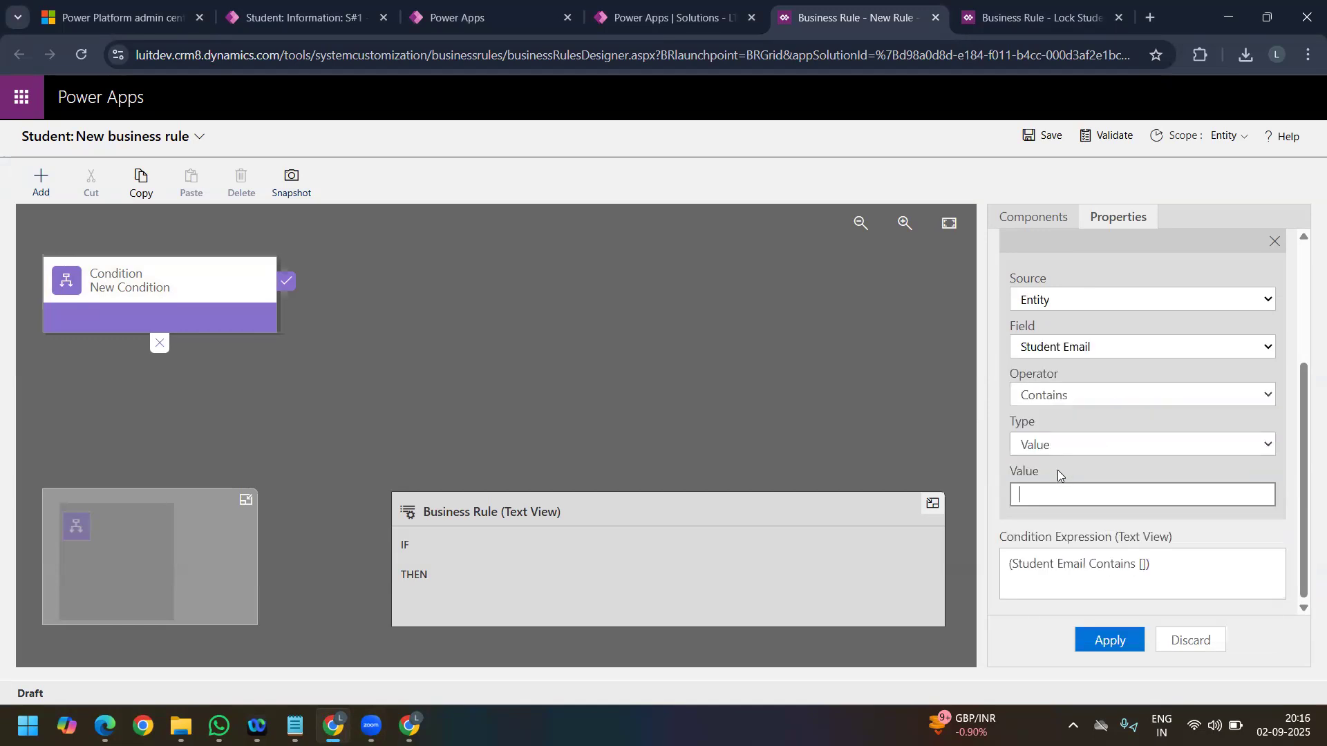
type("ac.in")
left_click(1121, 646)
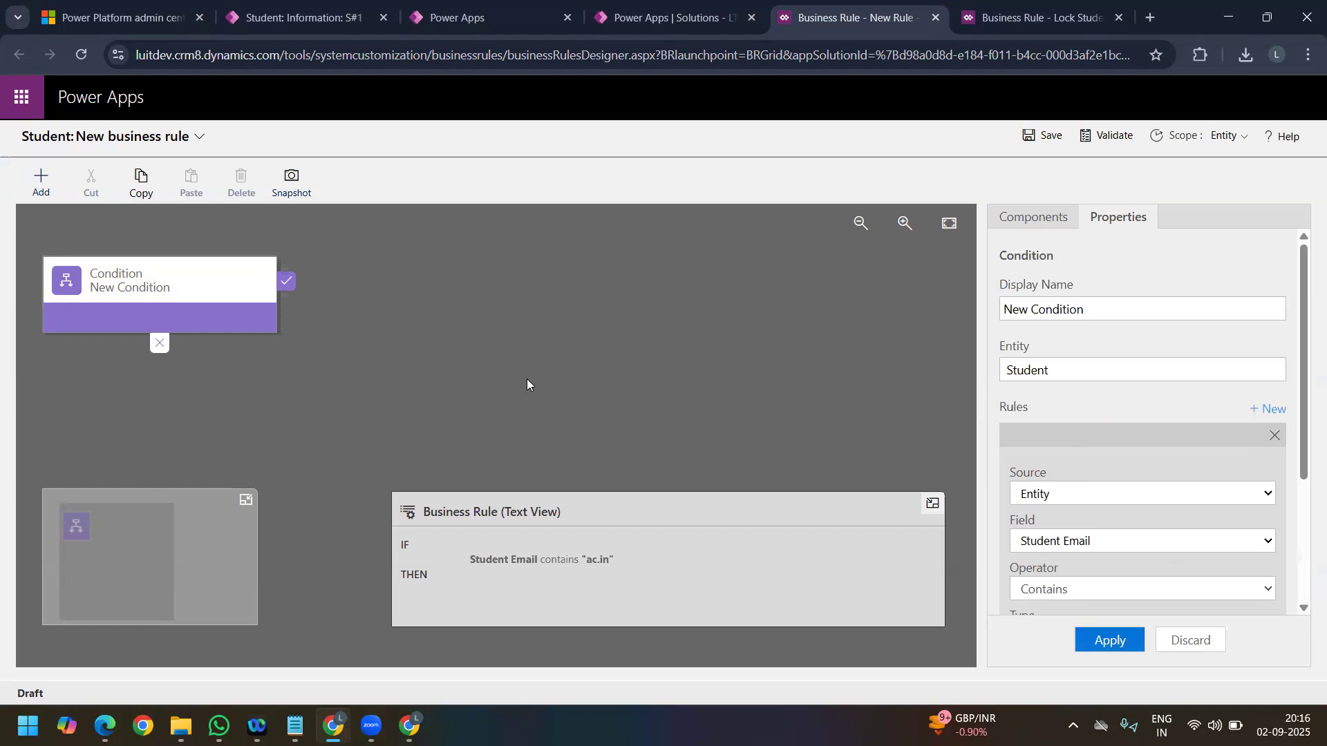
left_click(43, 182)
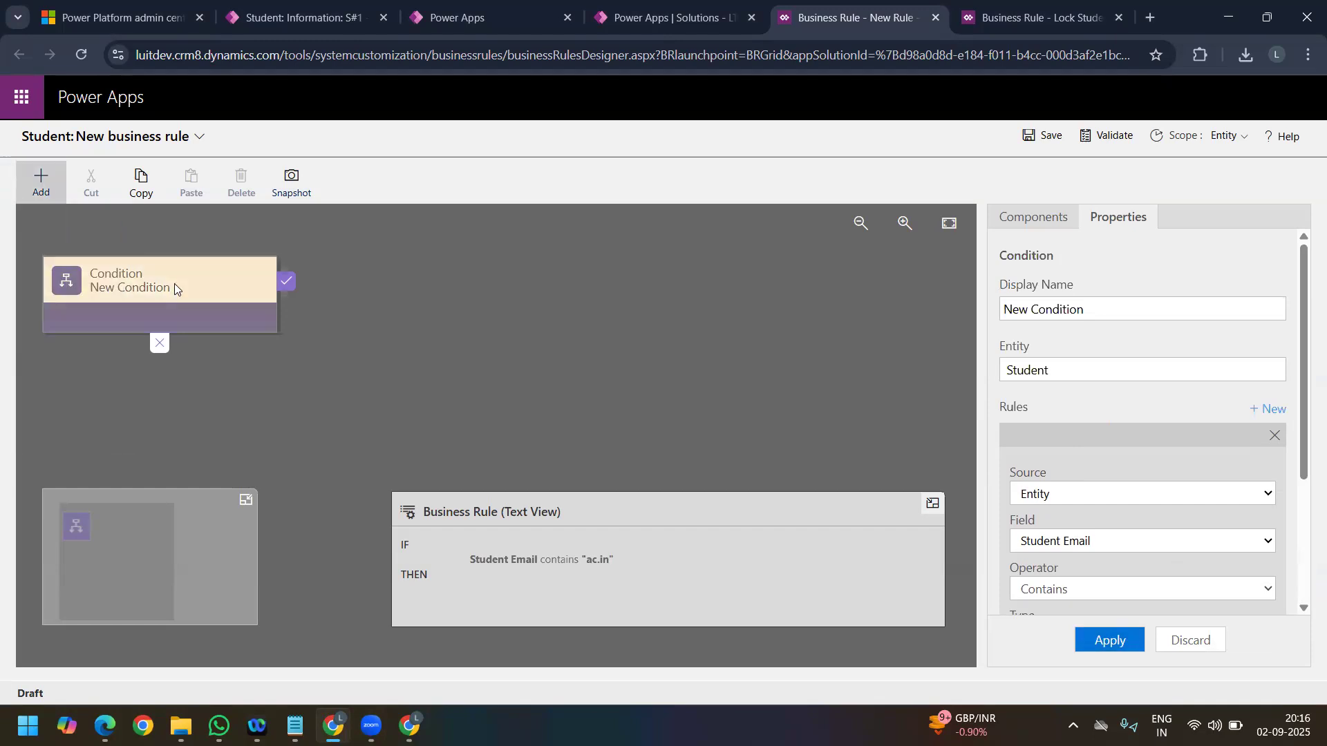
left_click(42, 181)
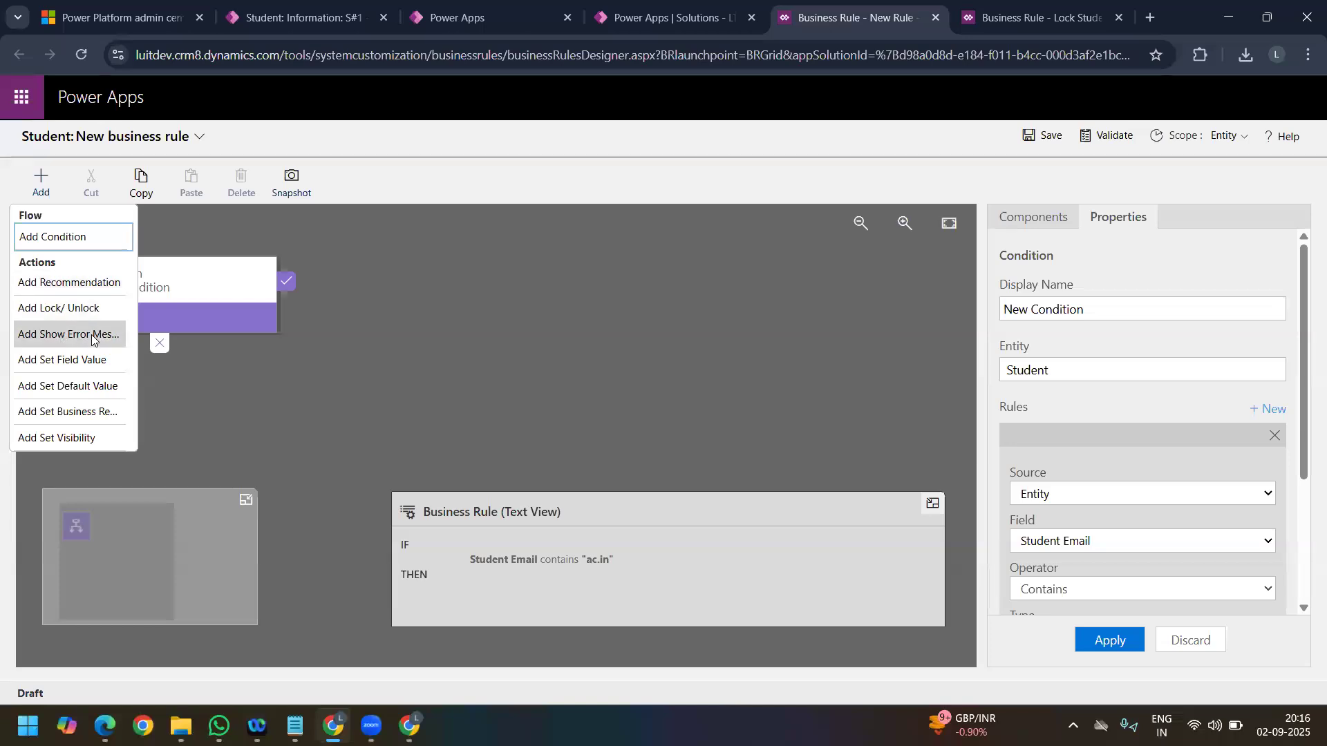
left_click(33, 194)
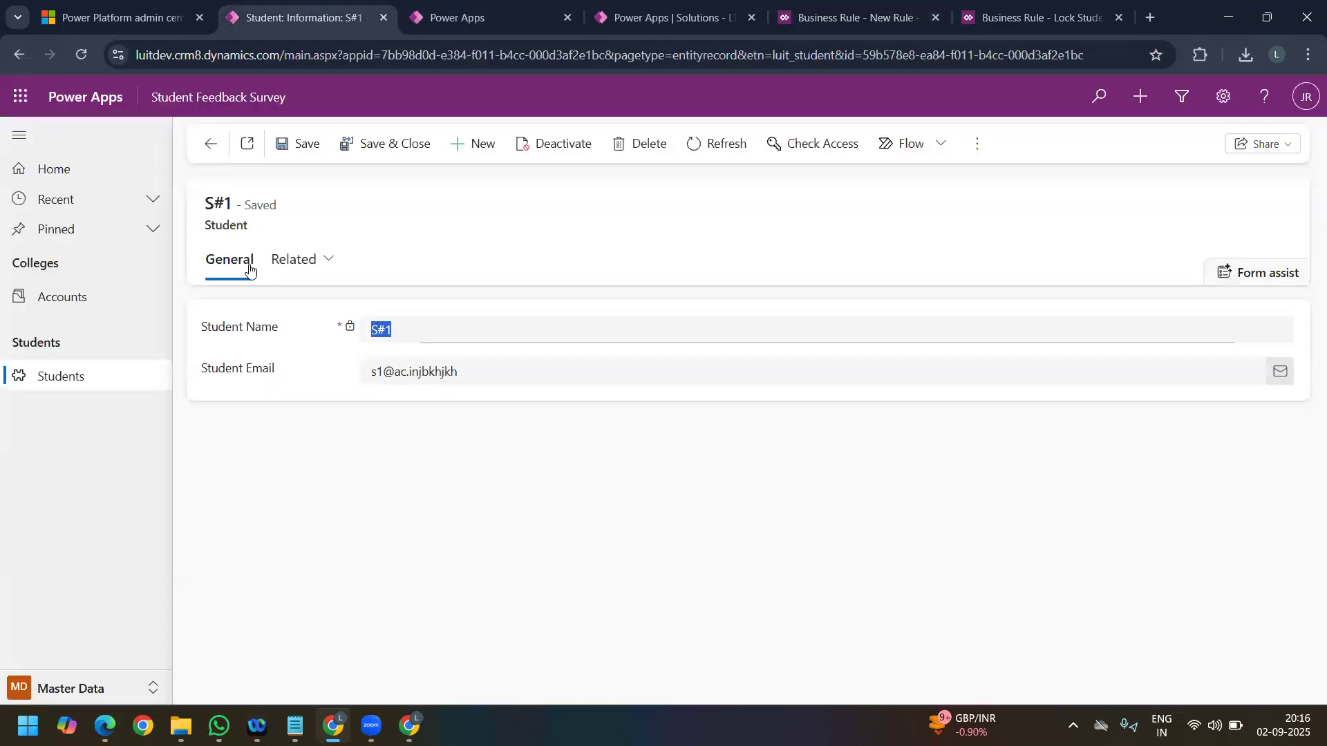
Step: Add the Status column below Student Email on the Student table's main Information form, and save and publish the form
left_click(298, 17)
left_click(305, 276)
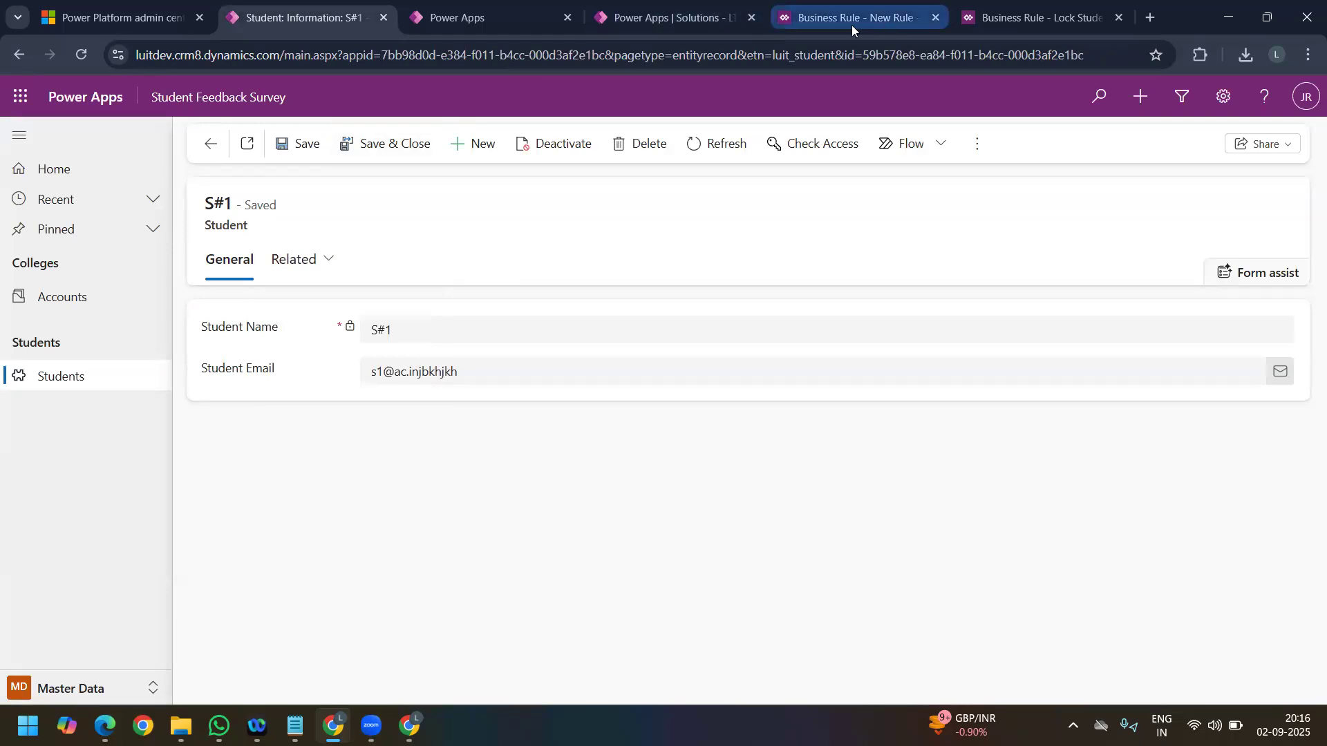
left_click(663, 18)
left_click(779, 454)
left_click(182, 527)
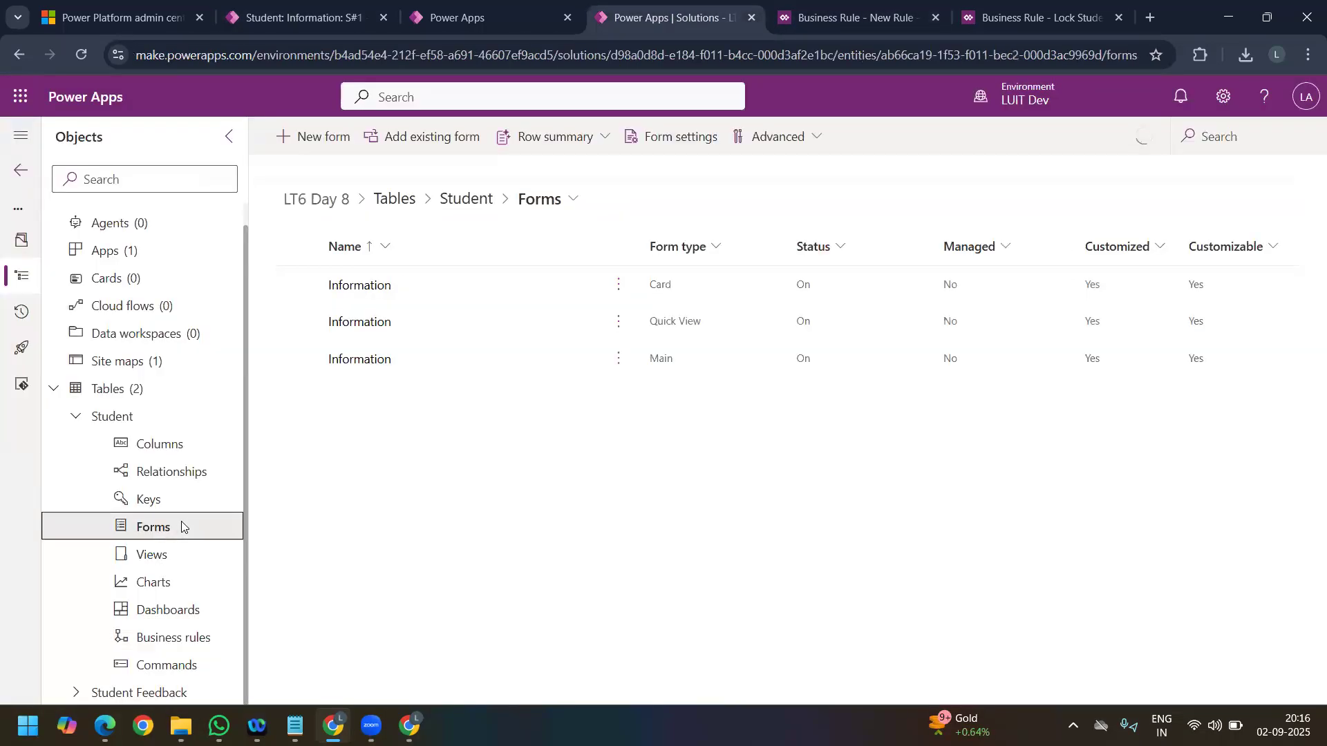
left_click(385, 366)
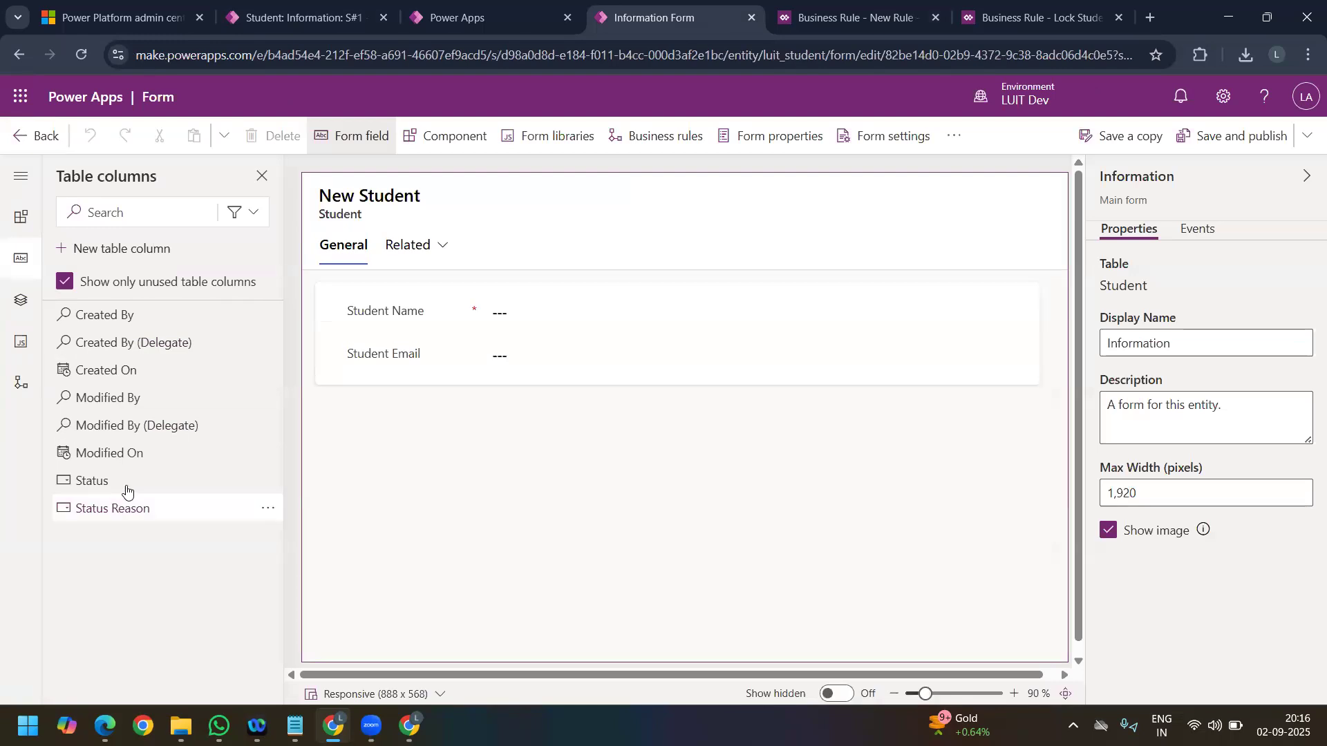
left_click_drag(125, 491, 436, 374)
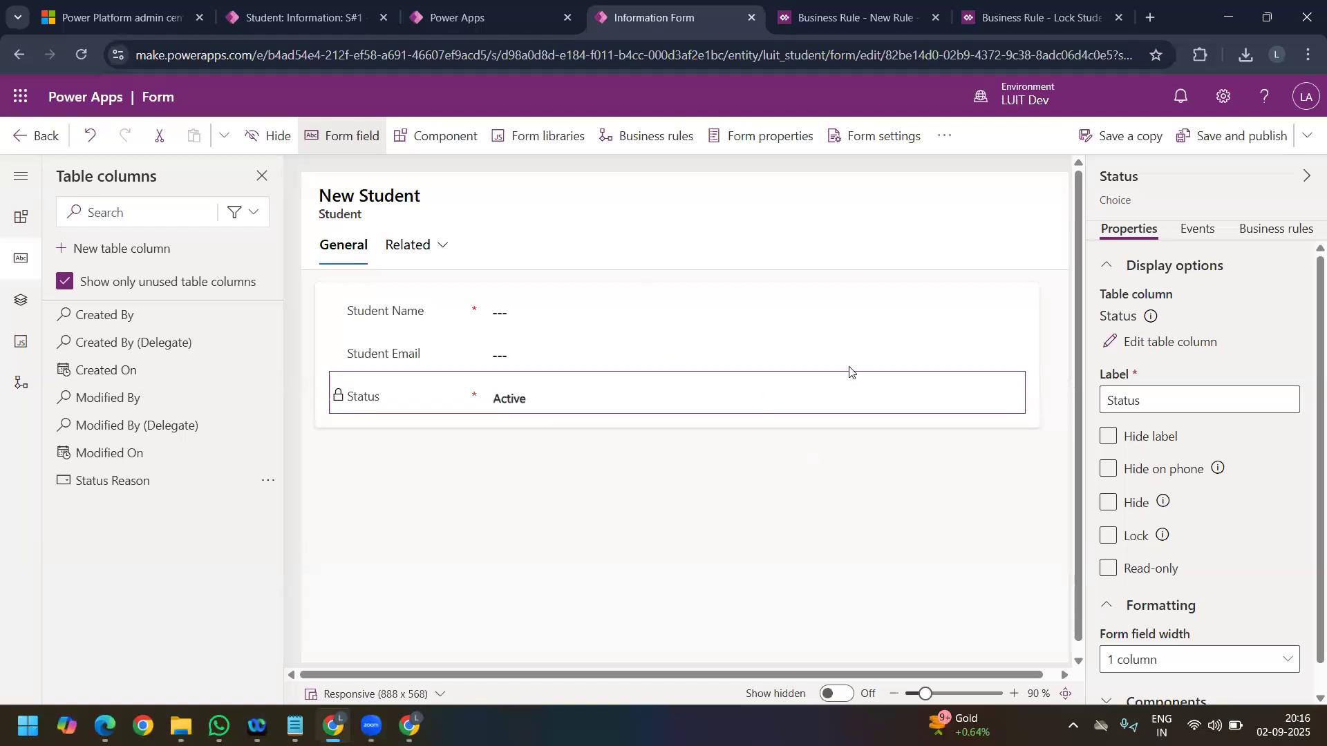
left_click(1221, 143)
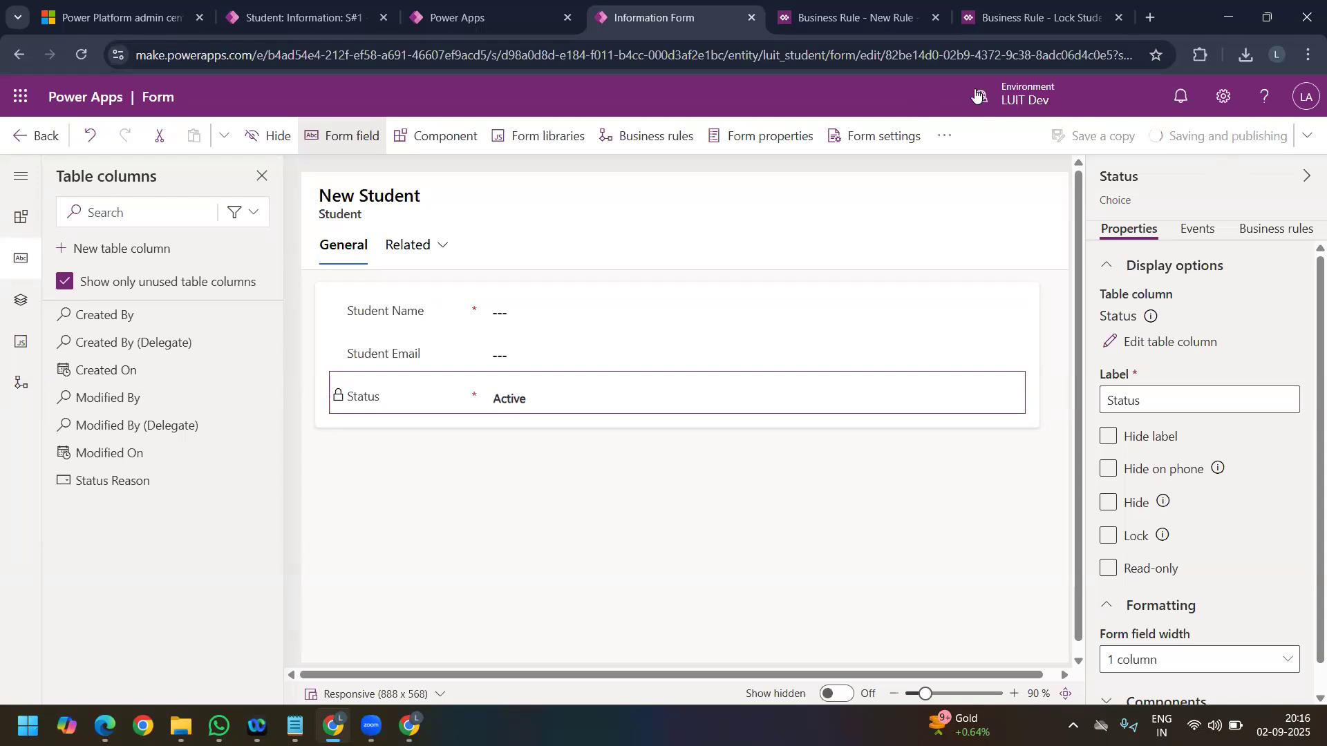
Step: Return to the new Student business rule and reapply its condition that Student Email contains "ac.in"
left_click(861, 31)
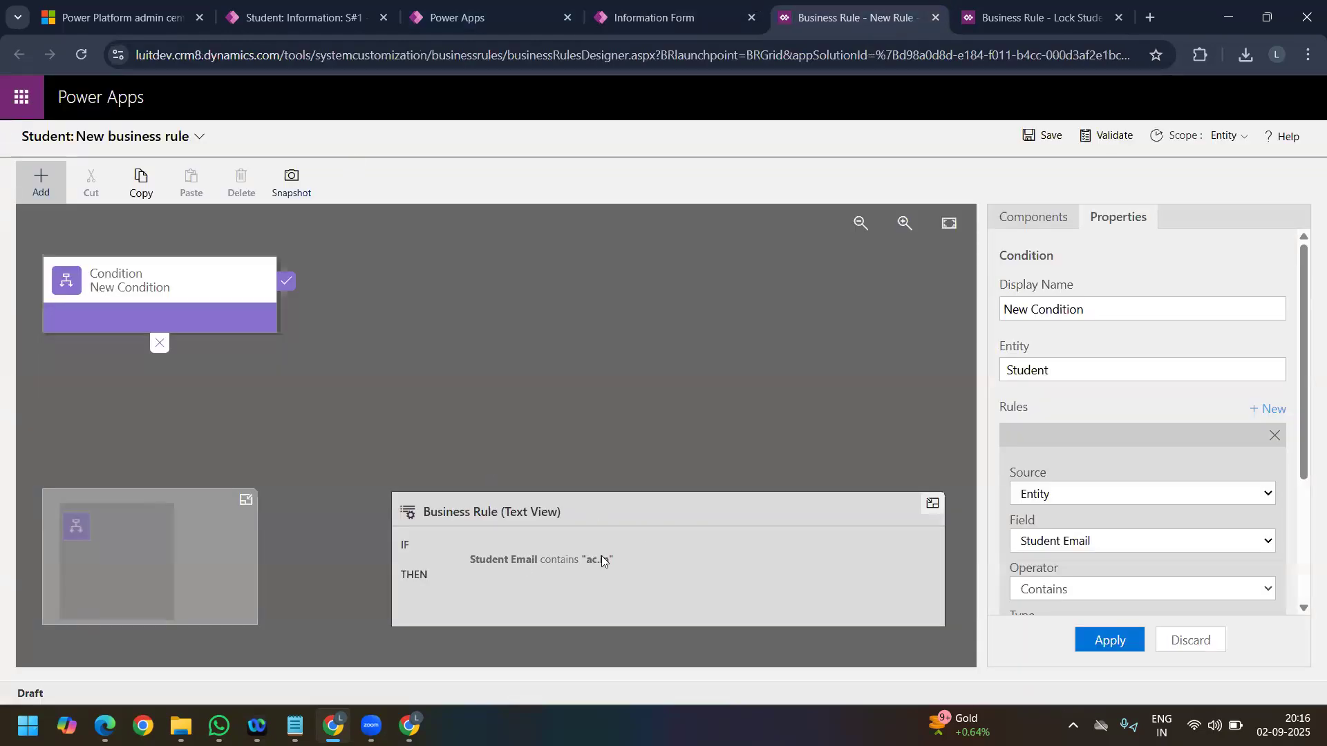
scroll(1115, 577, "down", 3)
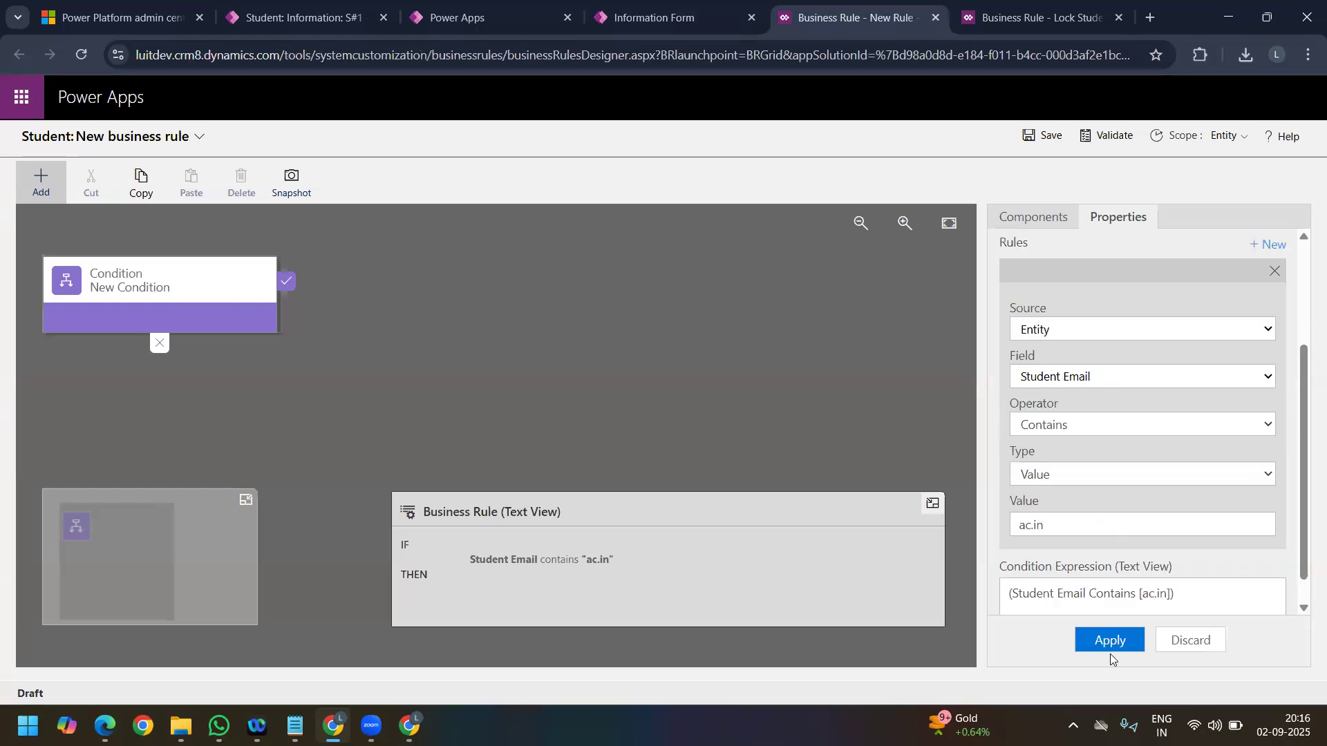
left_click(1110, 643)
left_click(27, 180)
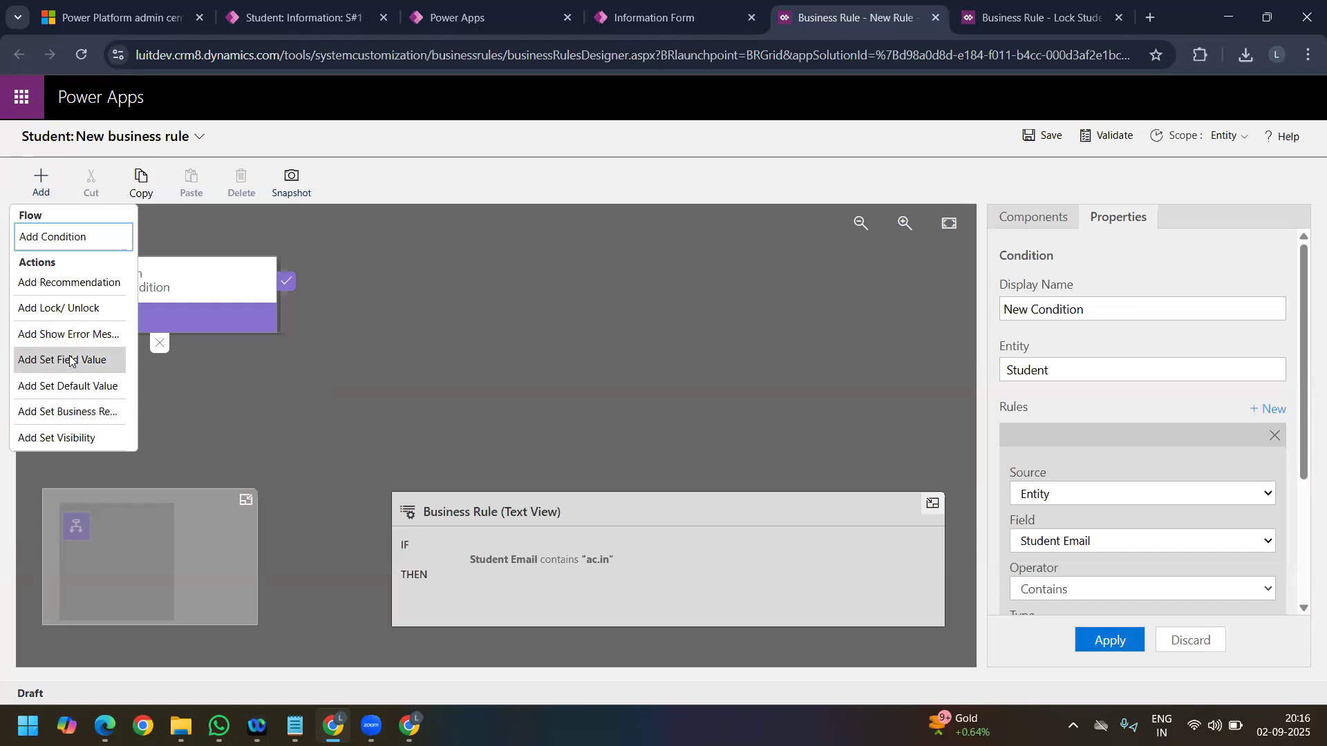
left_click(66, 360)
left_click(308, 291)
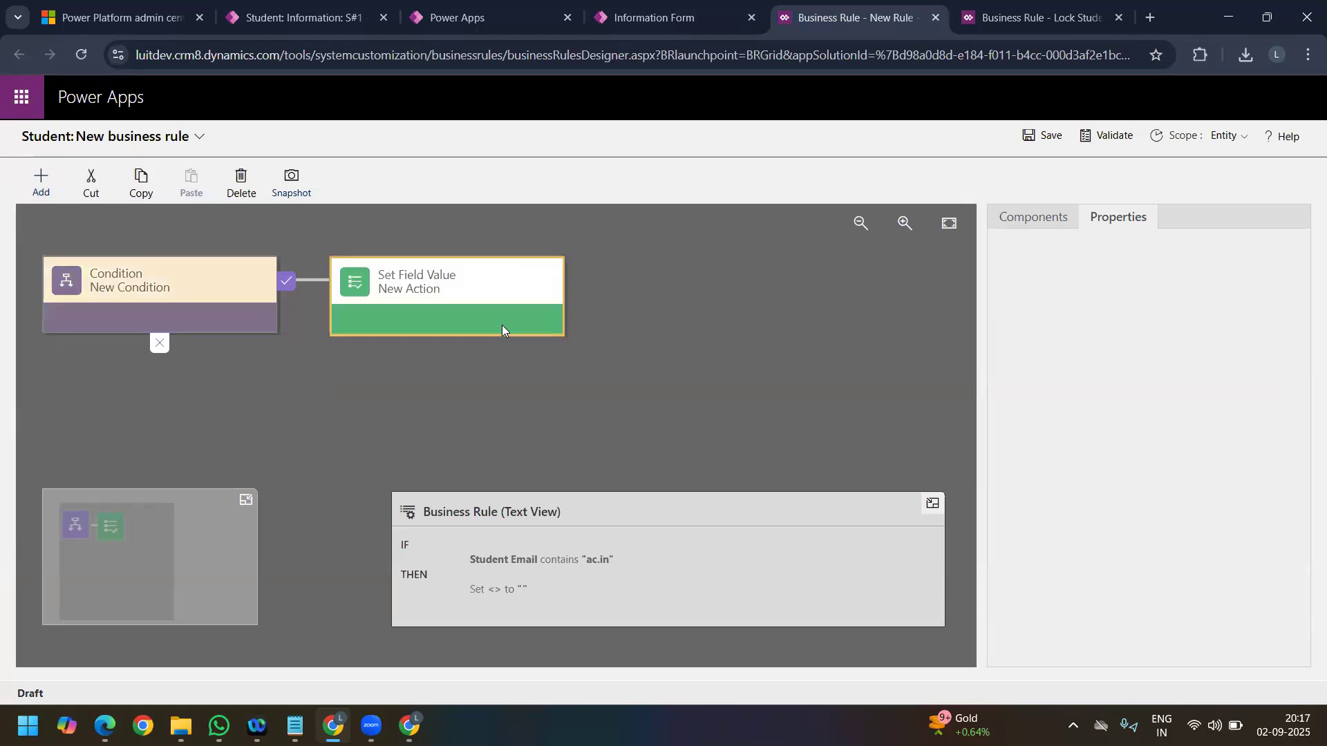
left_click(412, 293)
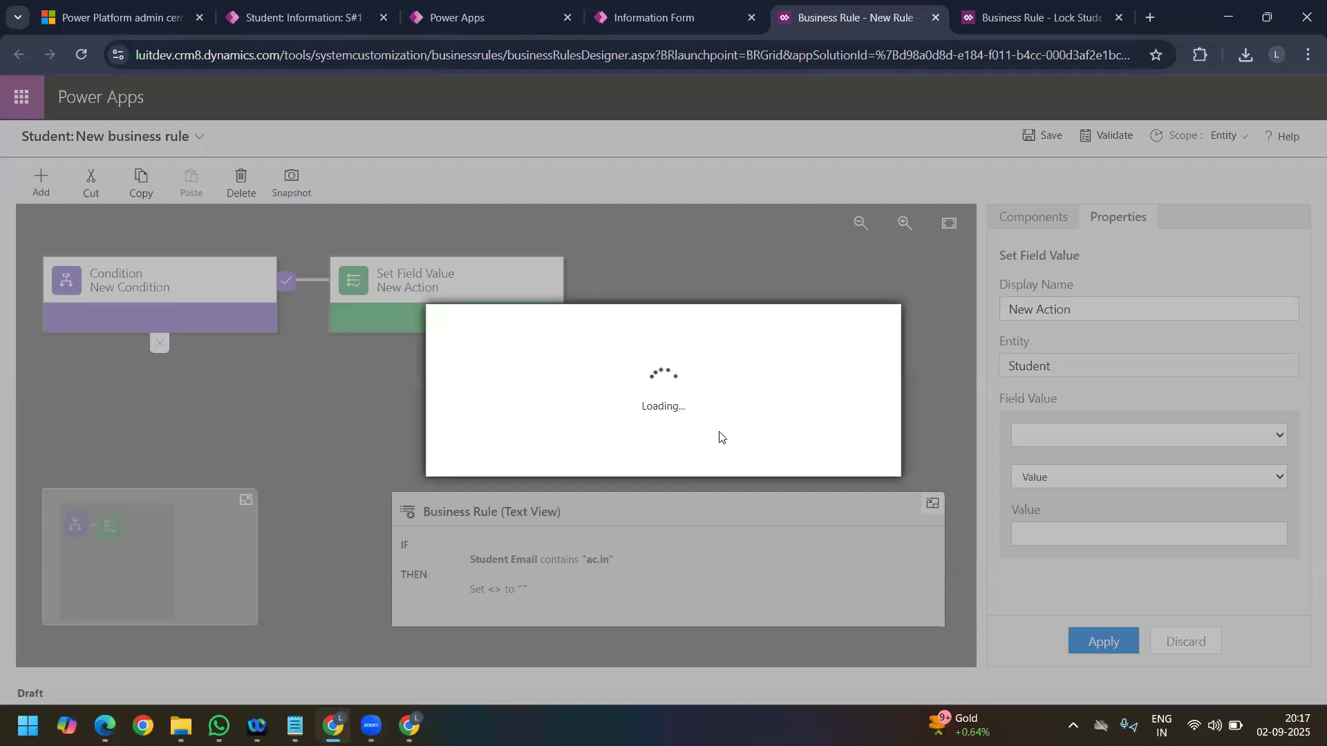
left_click(760, 457)
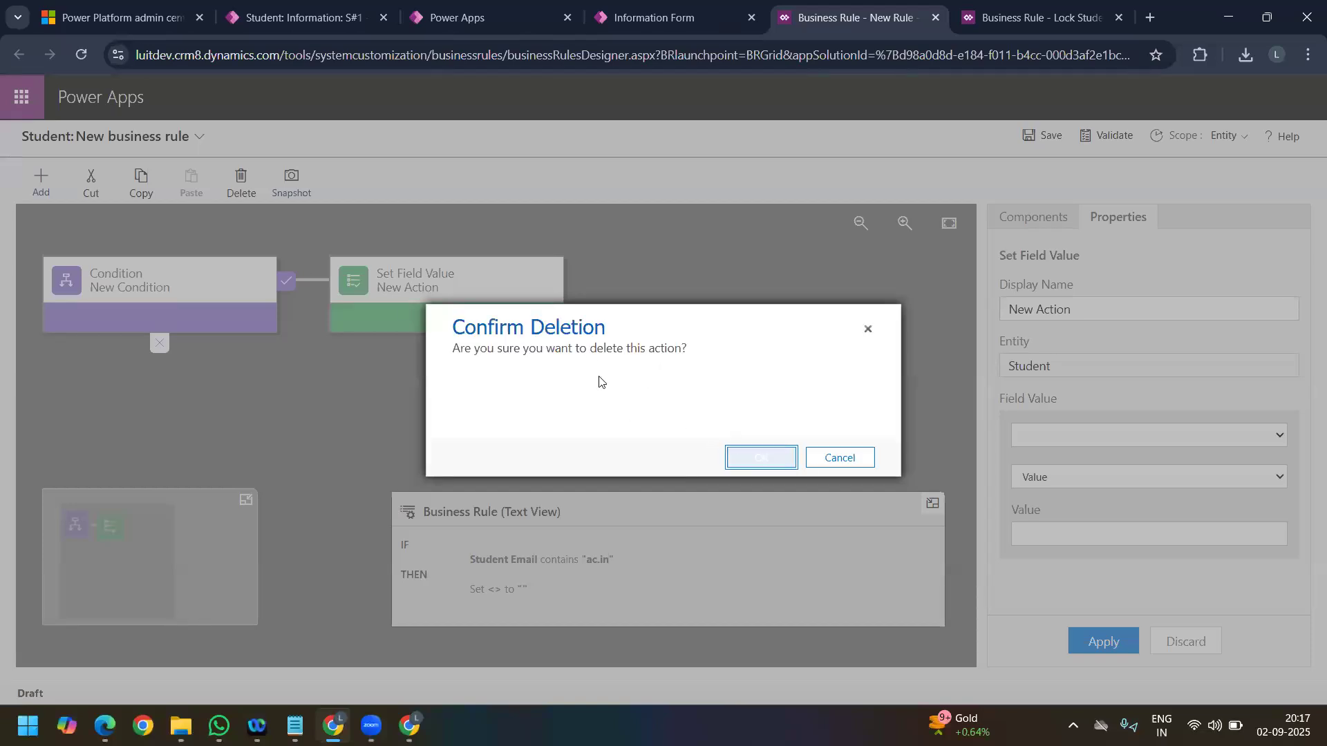
Step: Add a Set Visibility action to the condition's true branch with Status visibility set to No, and apply it
left_click(38, 185)
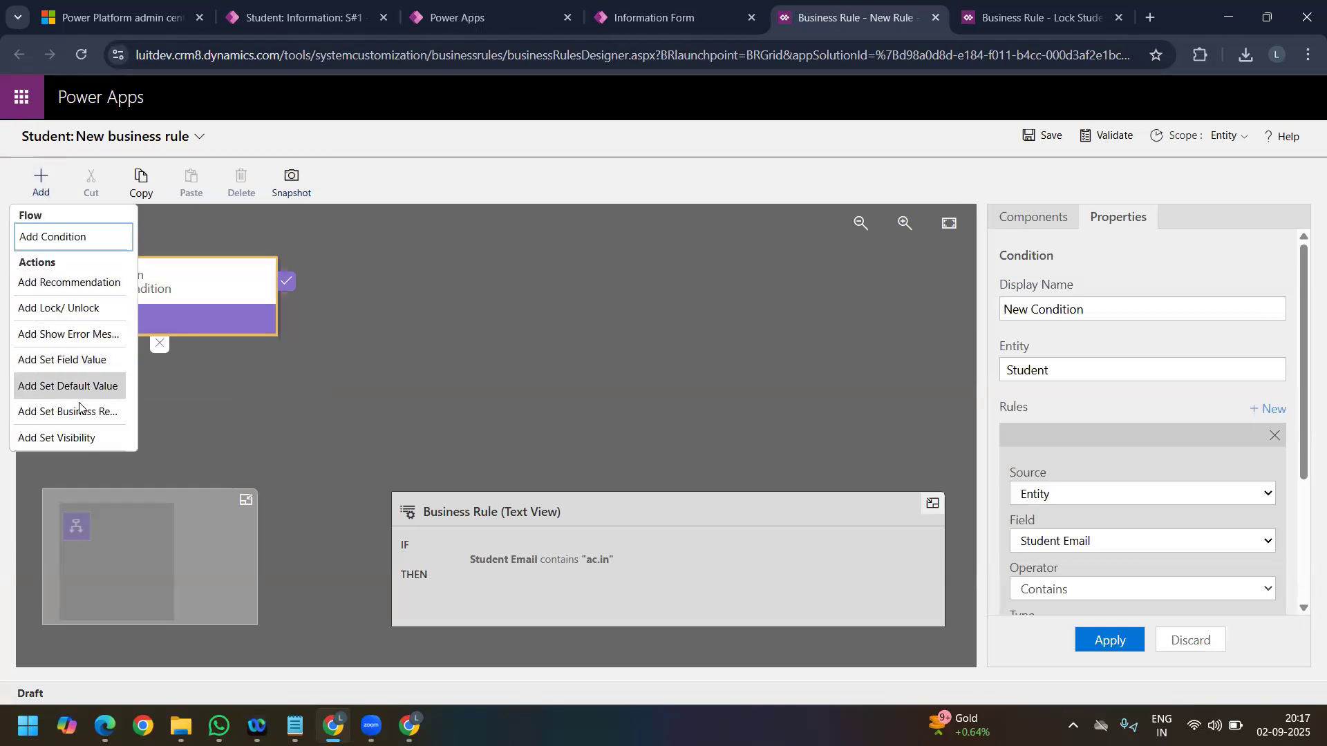
left_click(85, 435)
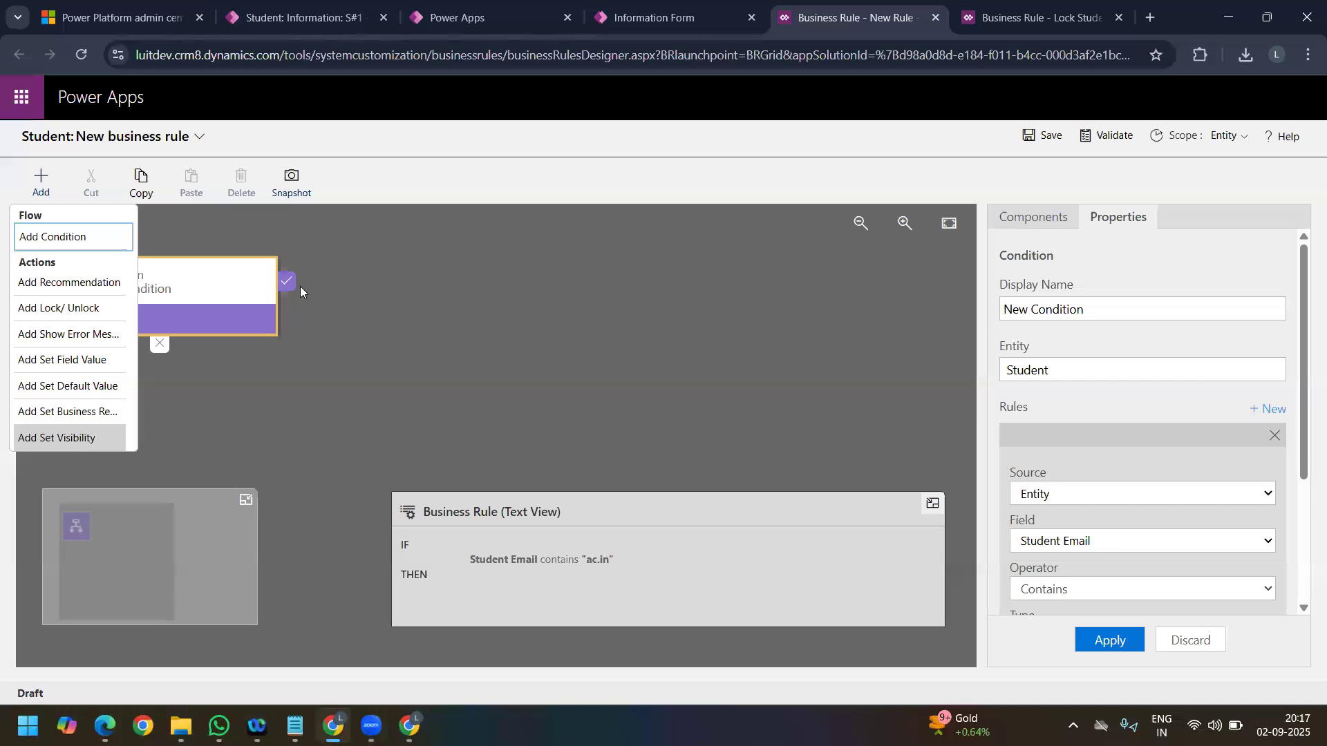
left_click(300, 285)
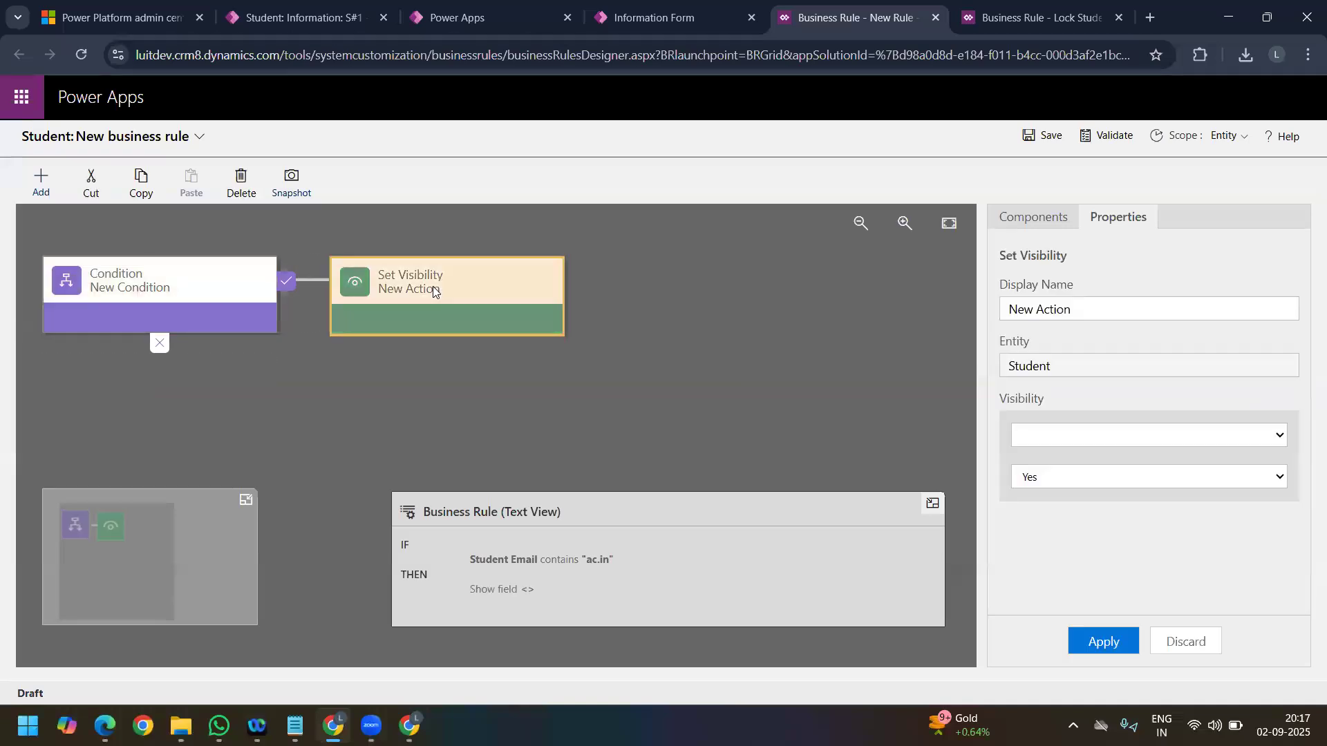
left_click(1052, 437)
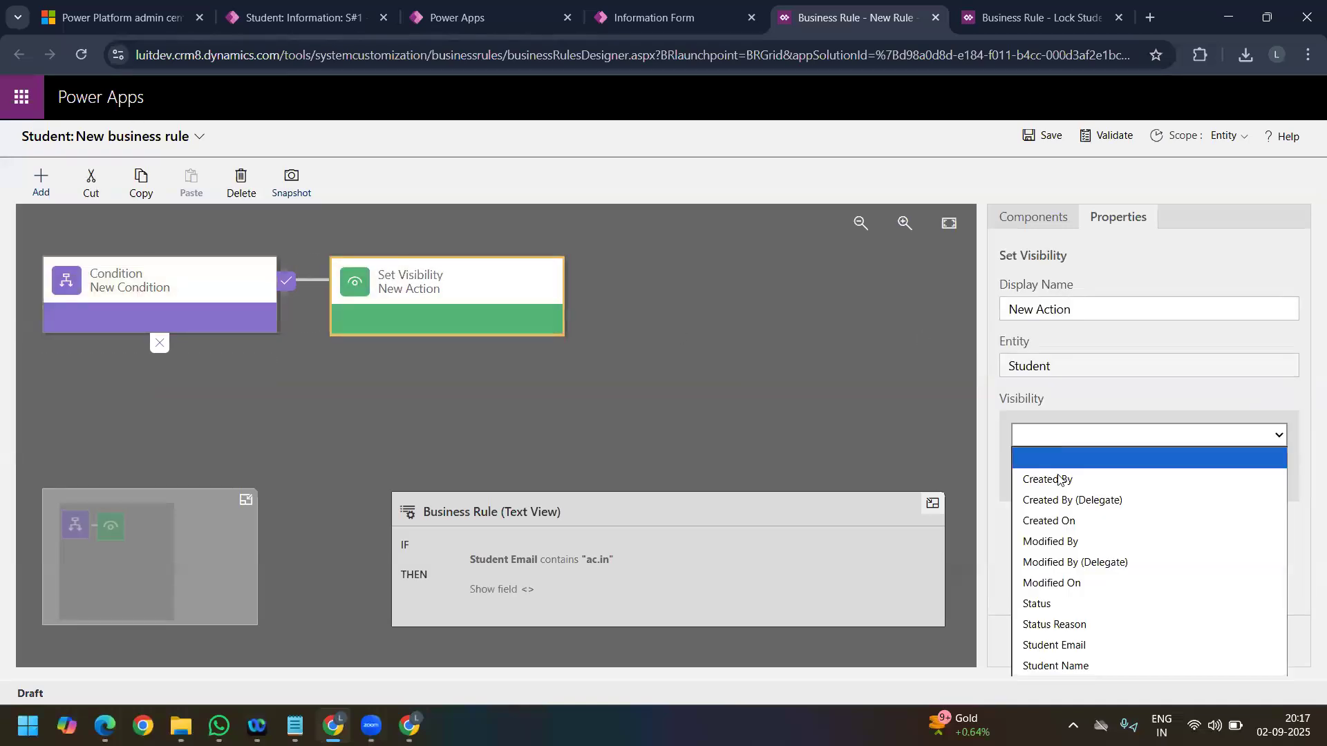
left_click(1088, 604)
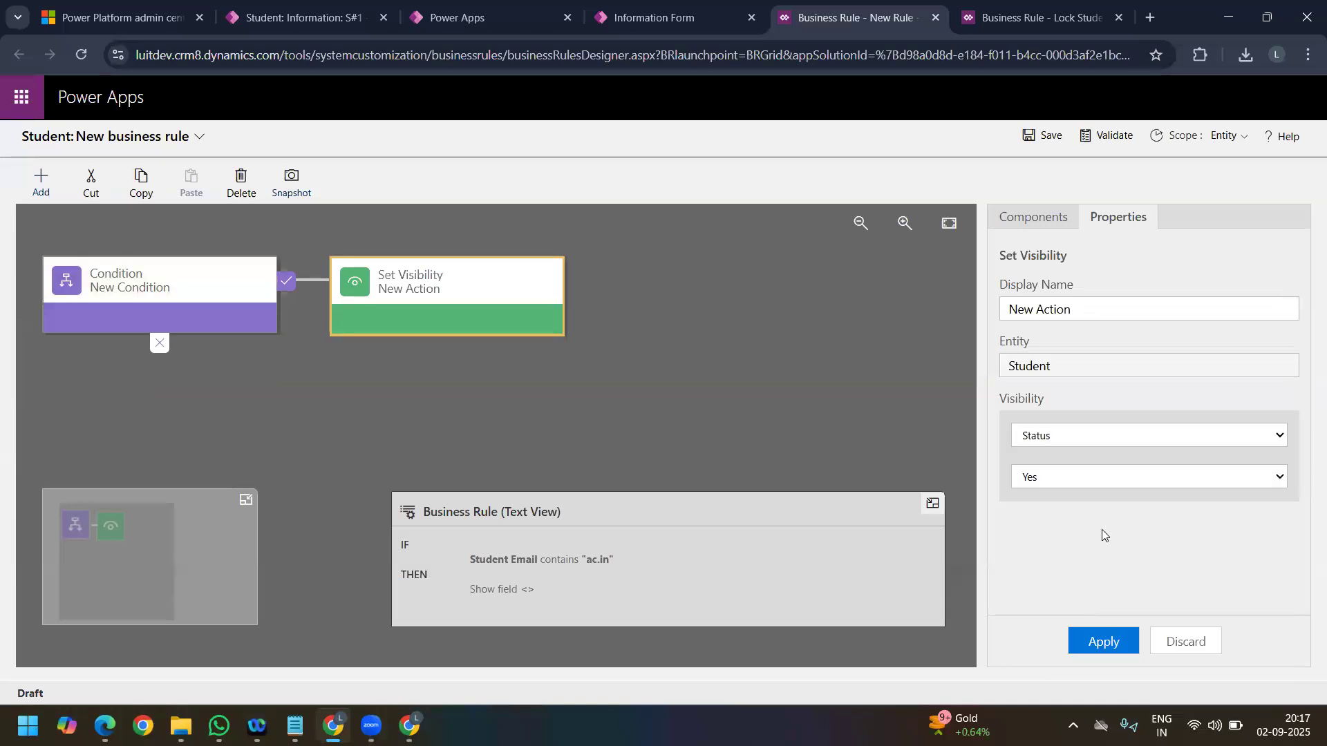
left_click(1089, 478)
left_click(1027, 457)
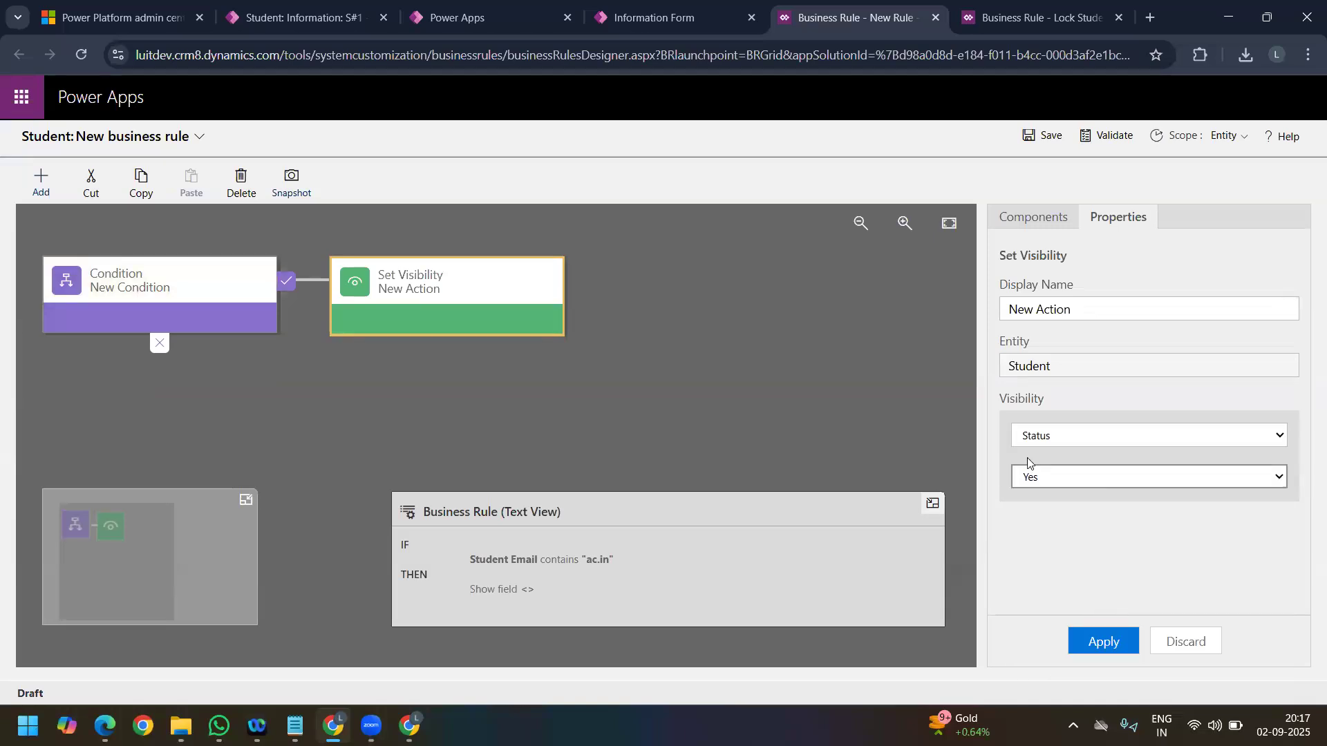
left_click(1087, 479)
left_click(1043, 522)
left_click(1121, 631)
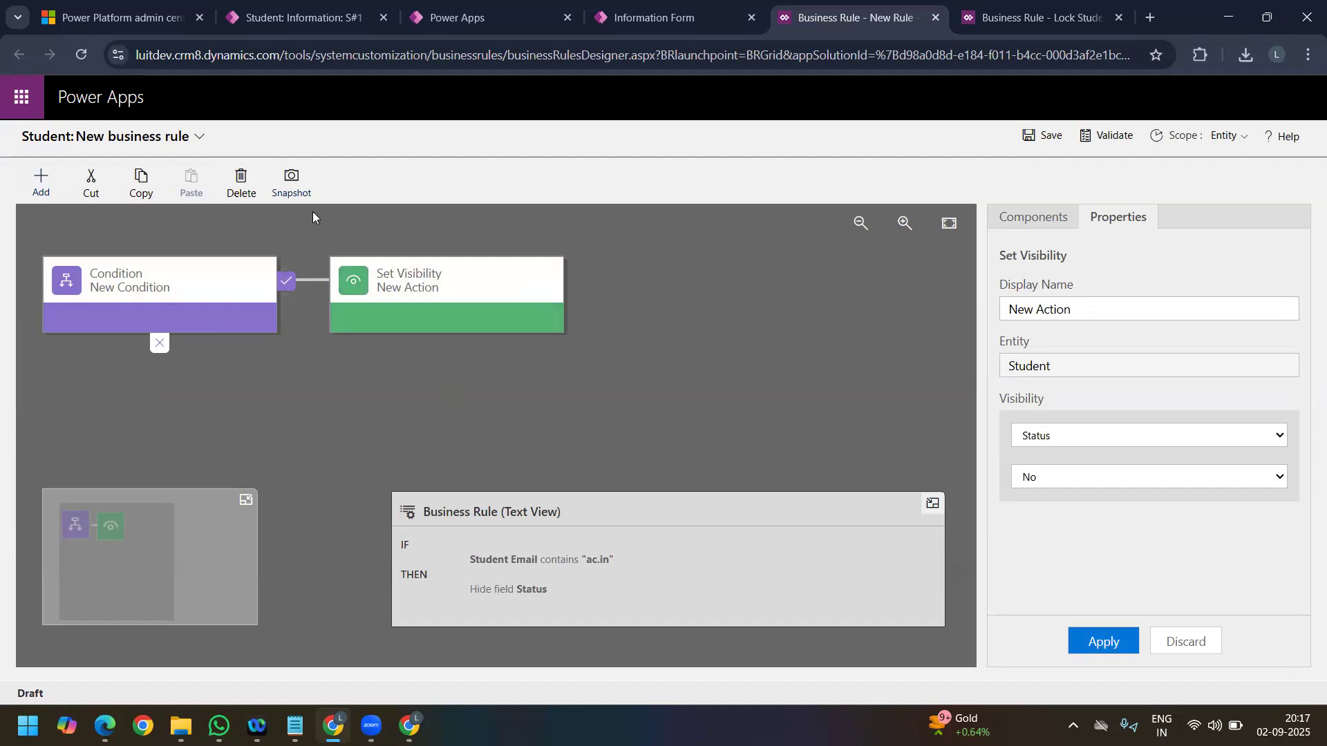
Step: Save the business rule under the name "Status visibility" and activate it
left_click(201, 137)
type("Status v")
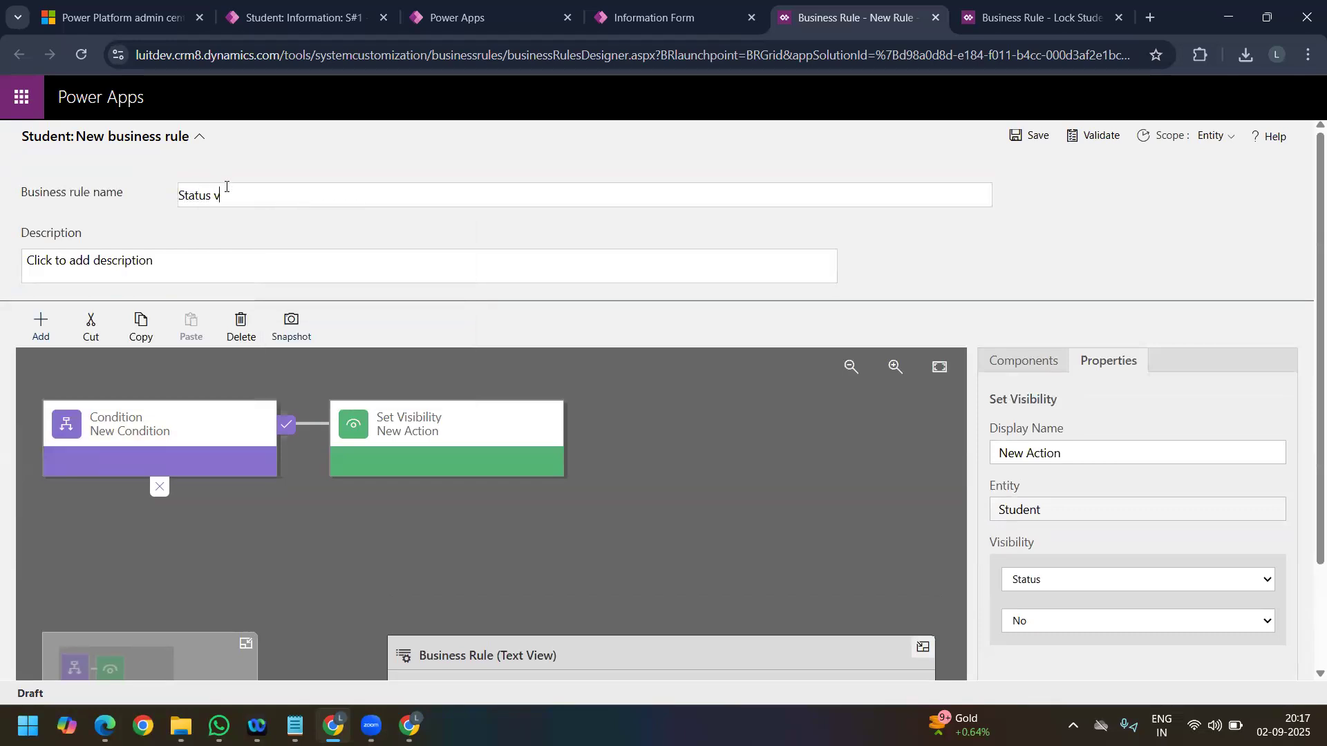
type("isibility")
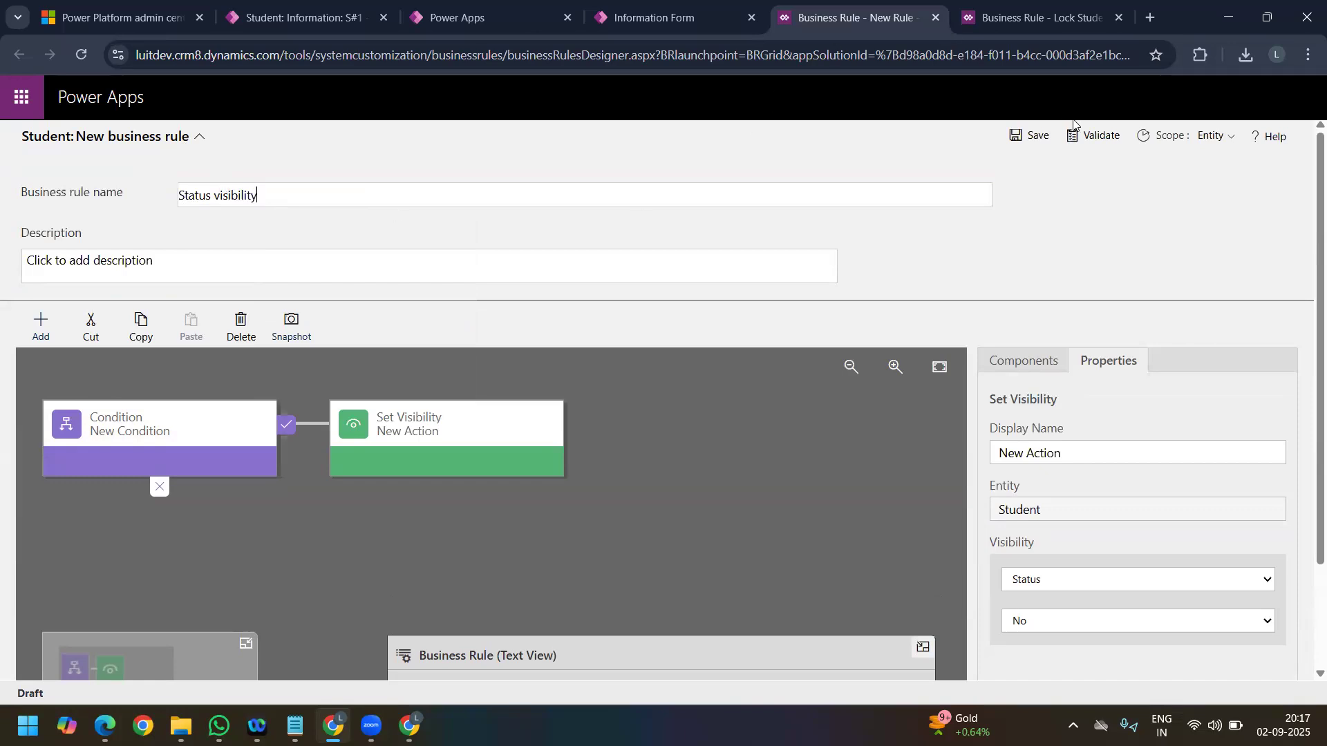
left_click(1034, 141)
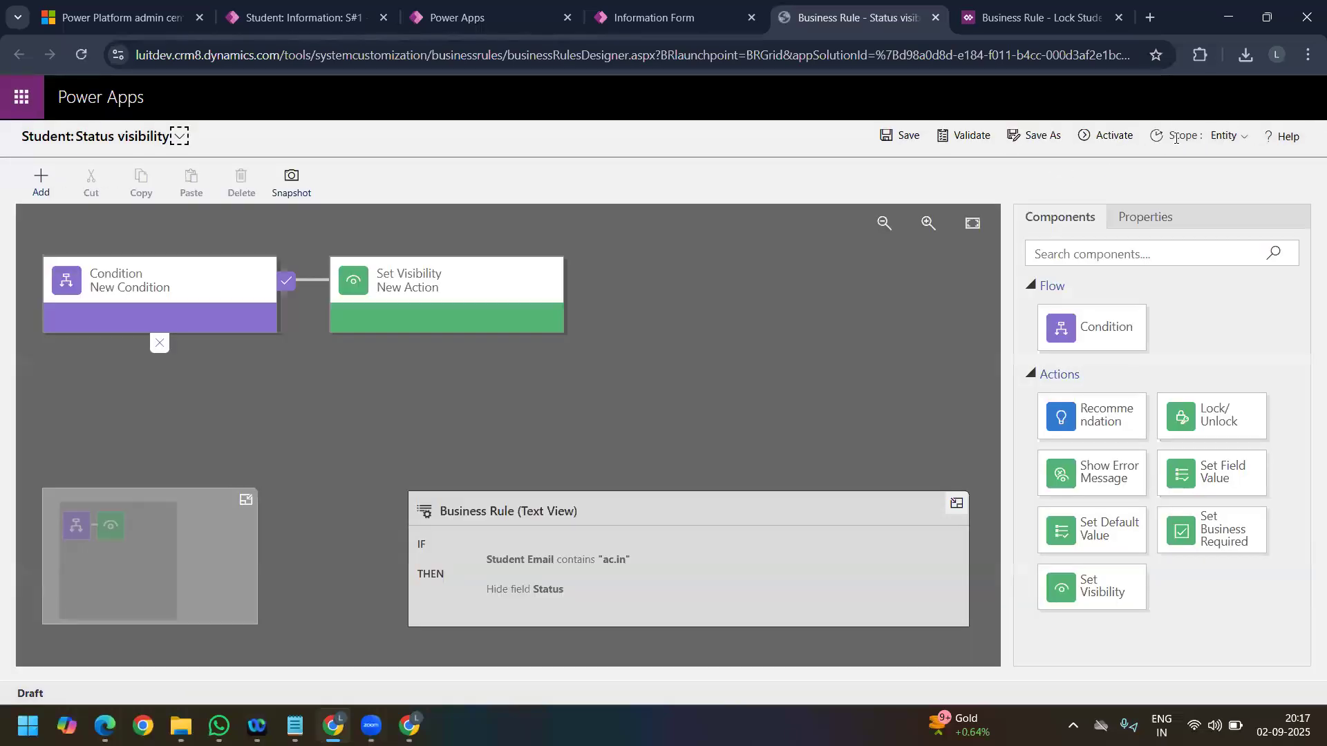
left_click(1109, 135)
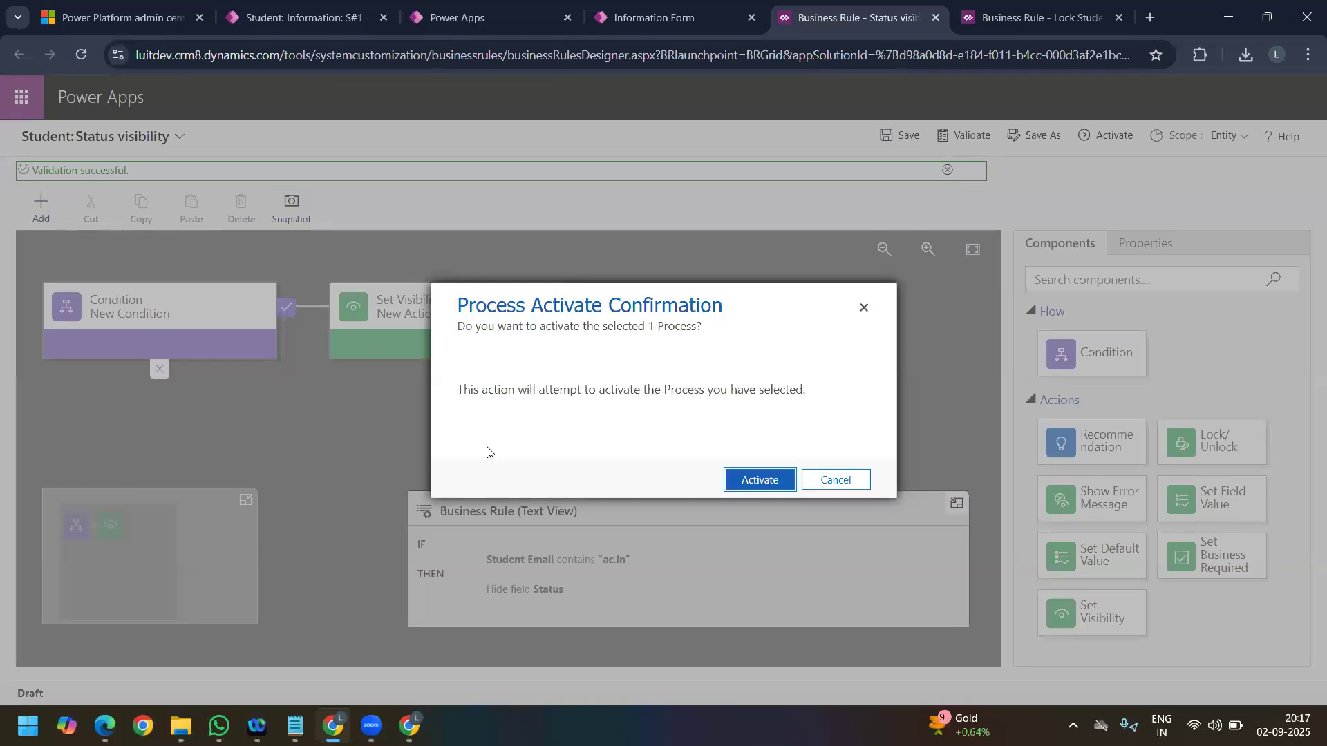
left_click(767, 485)
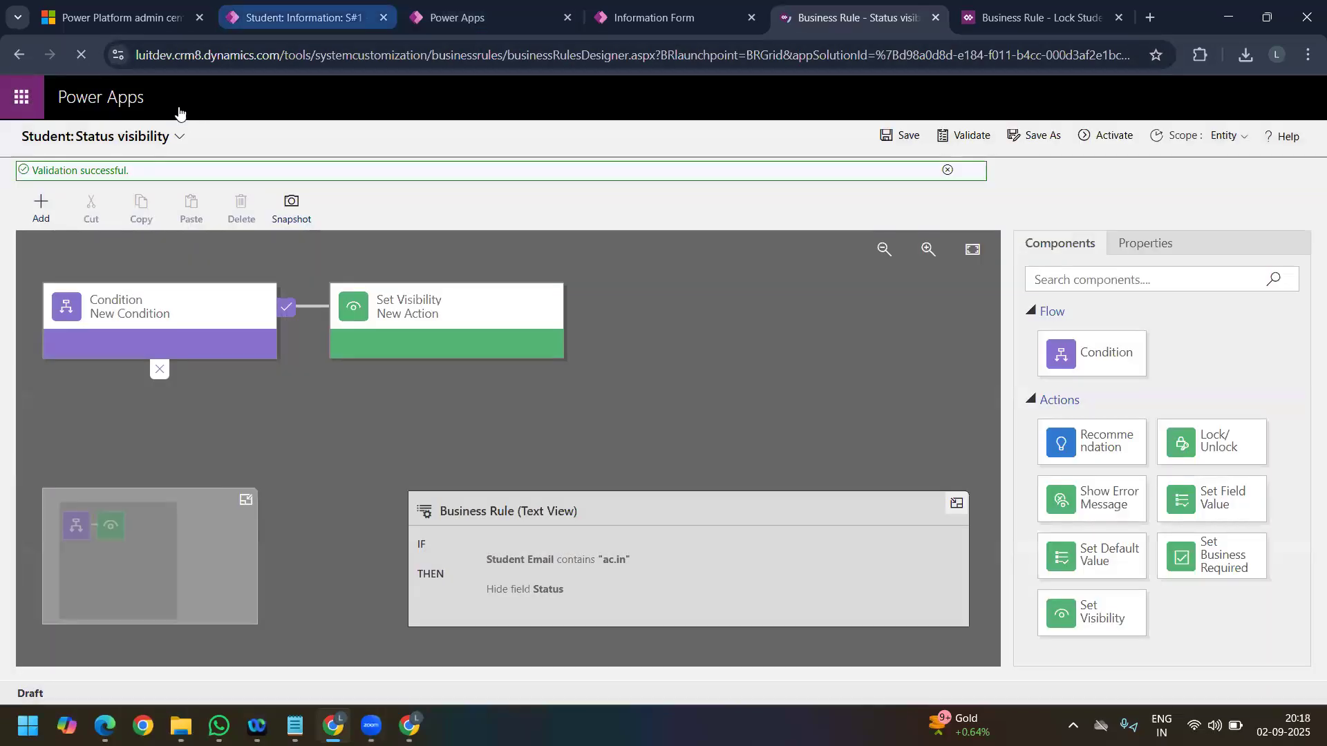
Step: Reload the S#1 student record with an emptied browser cache to load the published form and new rule
left_click(290, 19)
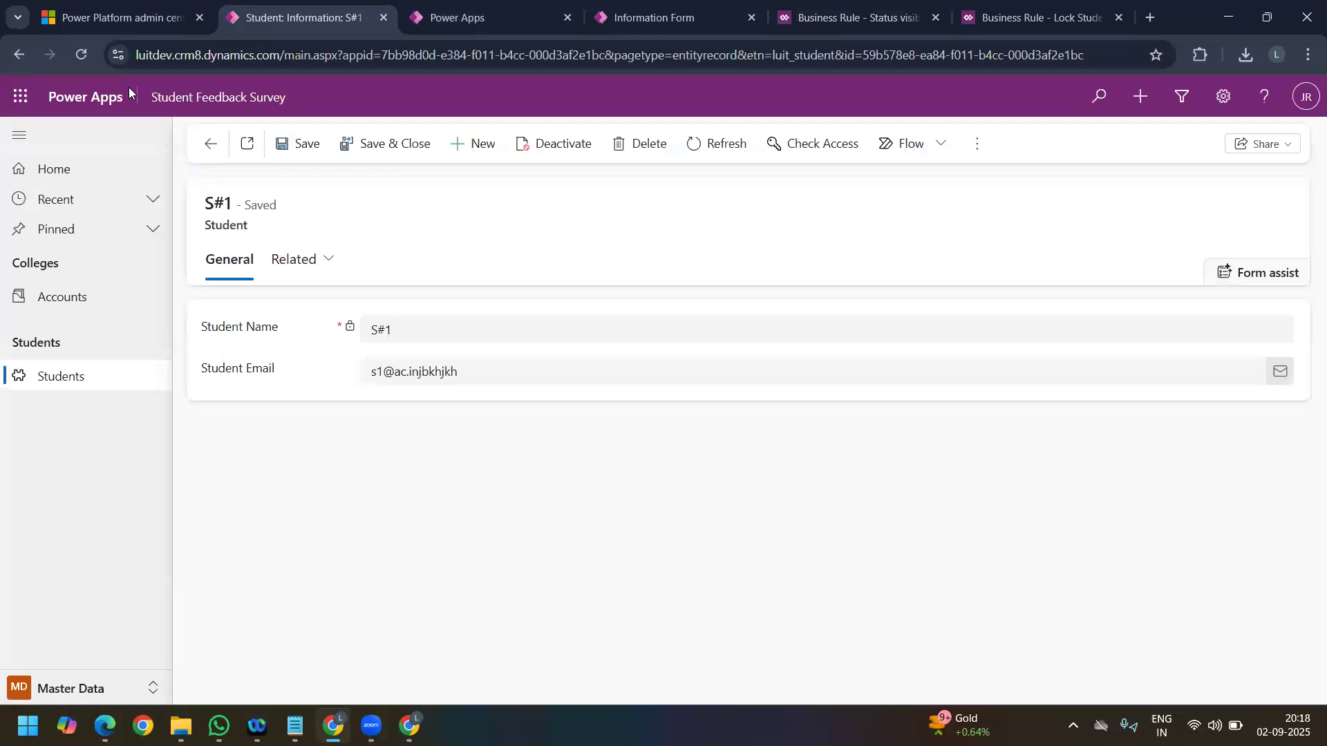
right_click(81, 54)
left_click(144, 140)
Step: Change the domain in the S#1 record's Student Email to "gv.in" and save the record
left_click_drag(471, 374, 394, 377)
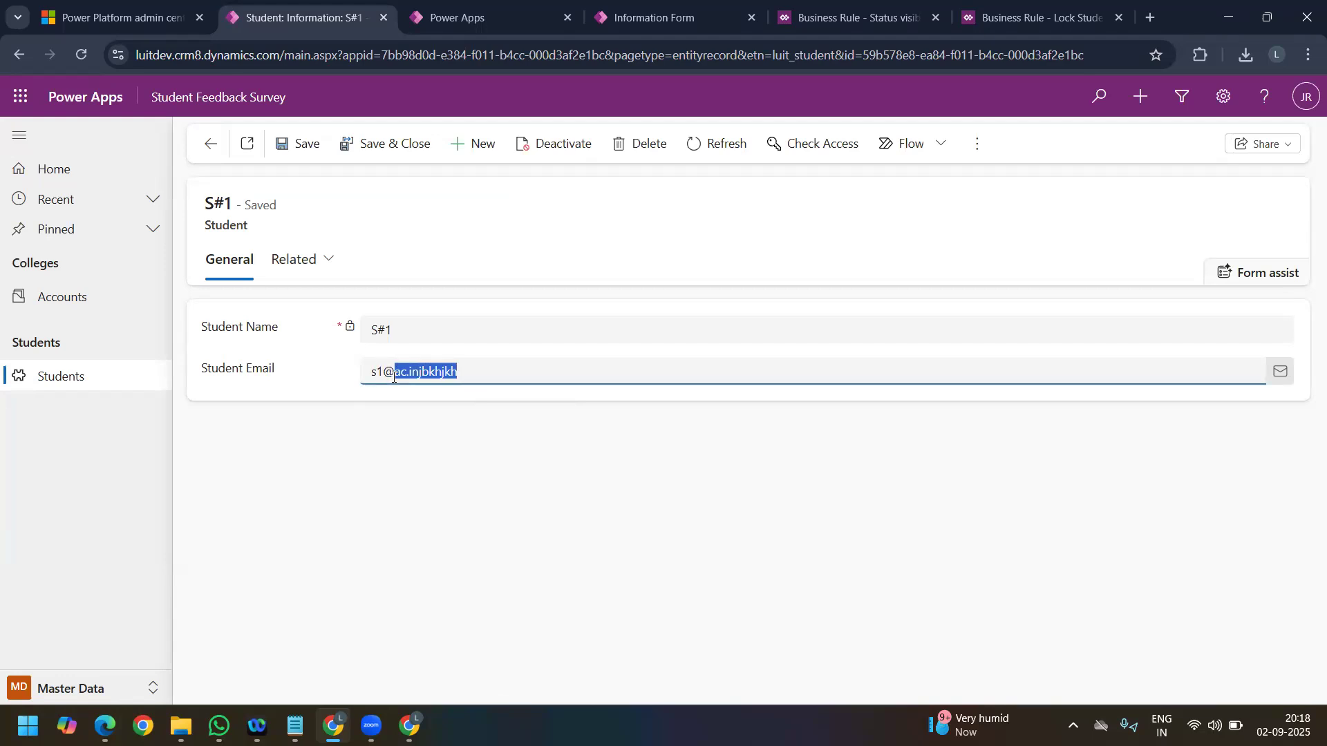
type("gv.in")
left_click(286, 143)
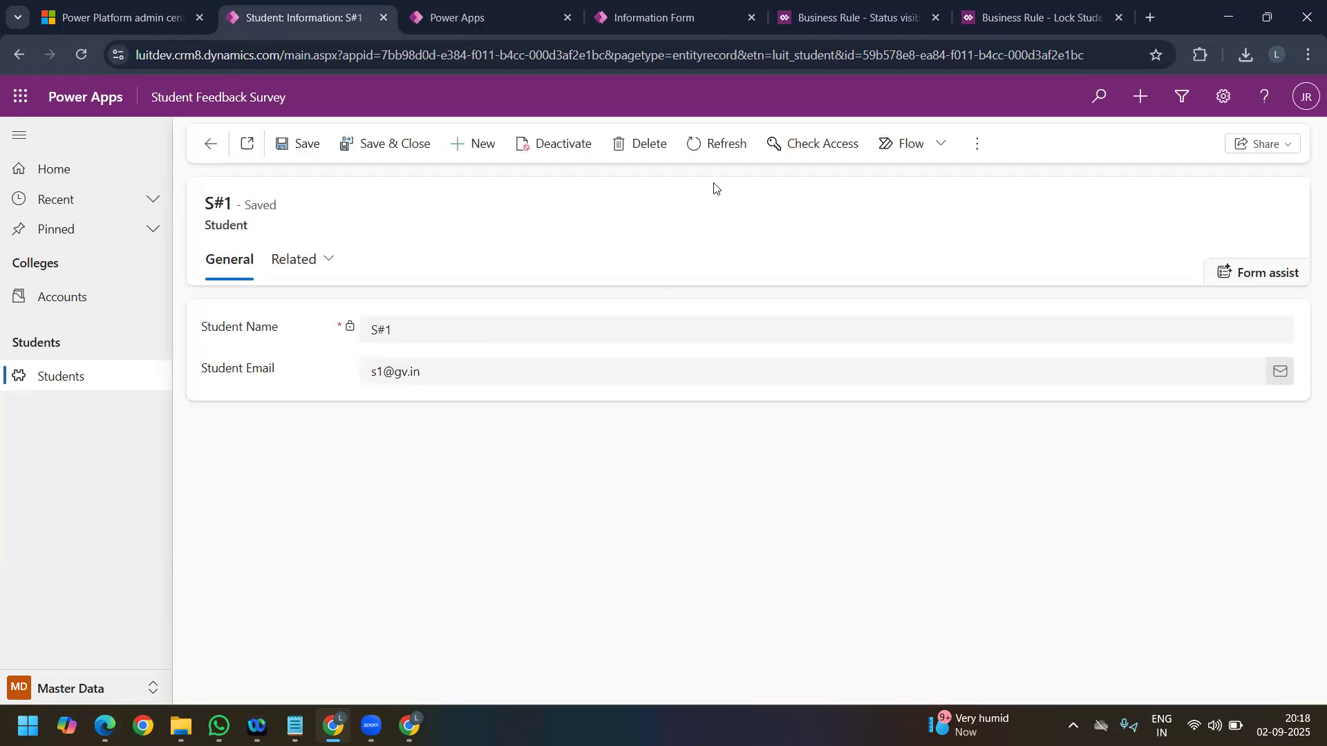
Step: Review the Lock Student Name and Status visibility business rules, and open the deactivation prompt for Status visibility
left_click(1016, 15)
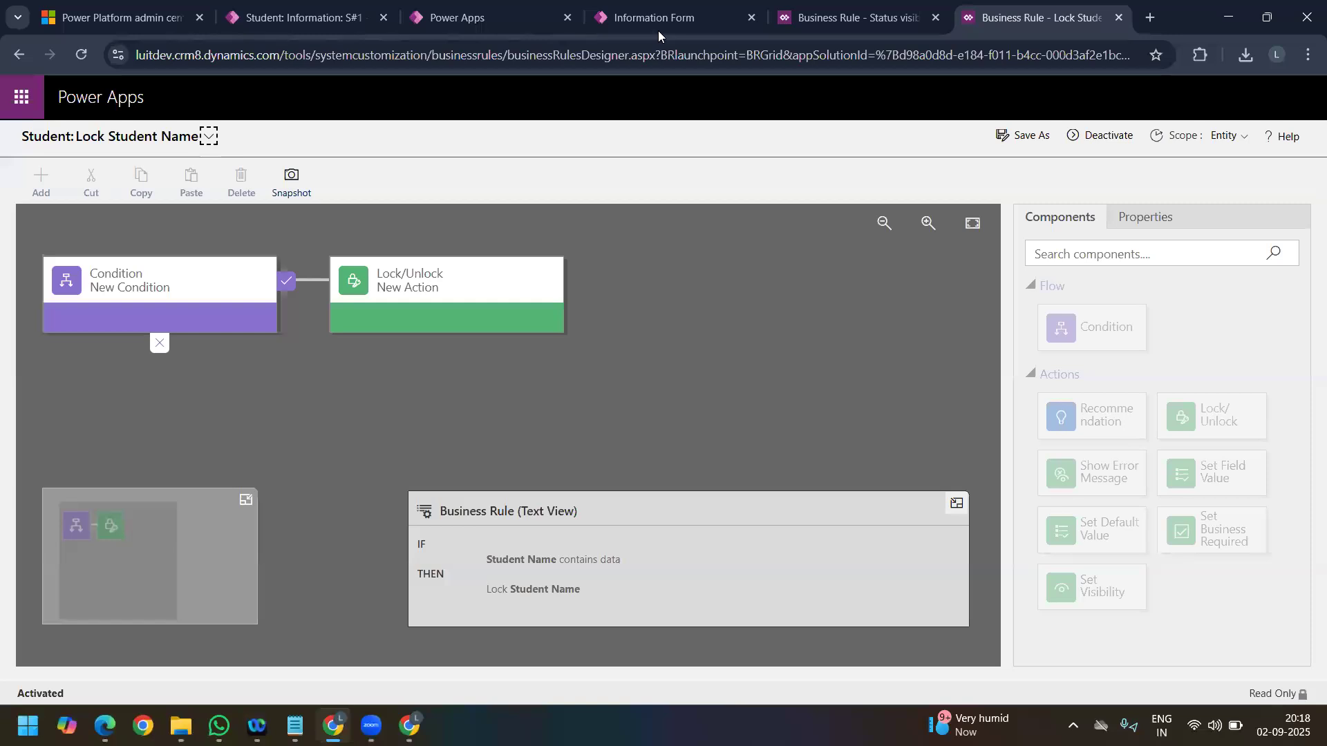
left_click(823, 18)
left_click(479, 593)
left_click(1104, 136)
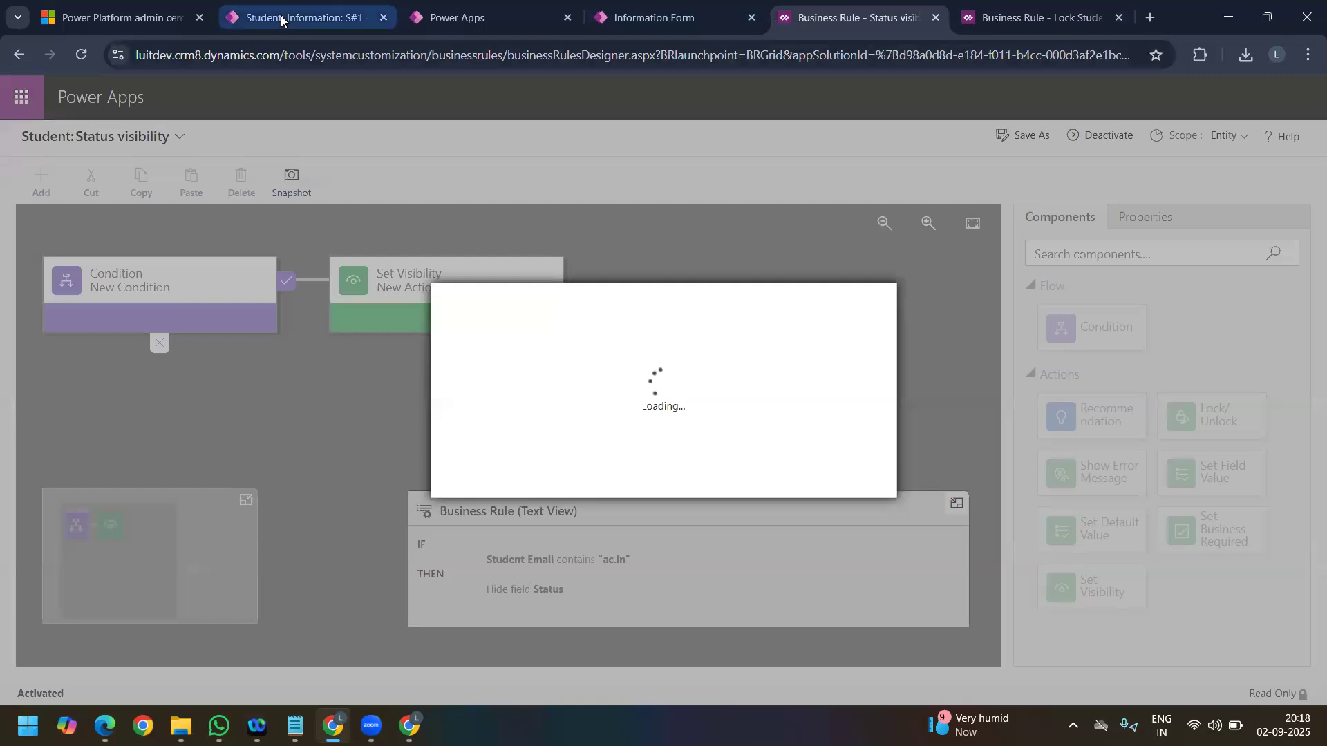
Step: Open and refresh the S#2 student record to check the Status field's visibility against its "ac.in" Student Email
left_click(283, 18)
left_click(43, 379)
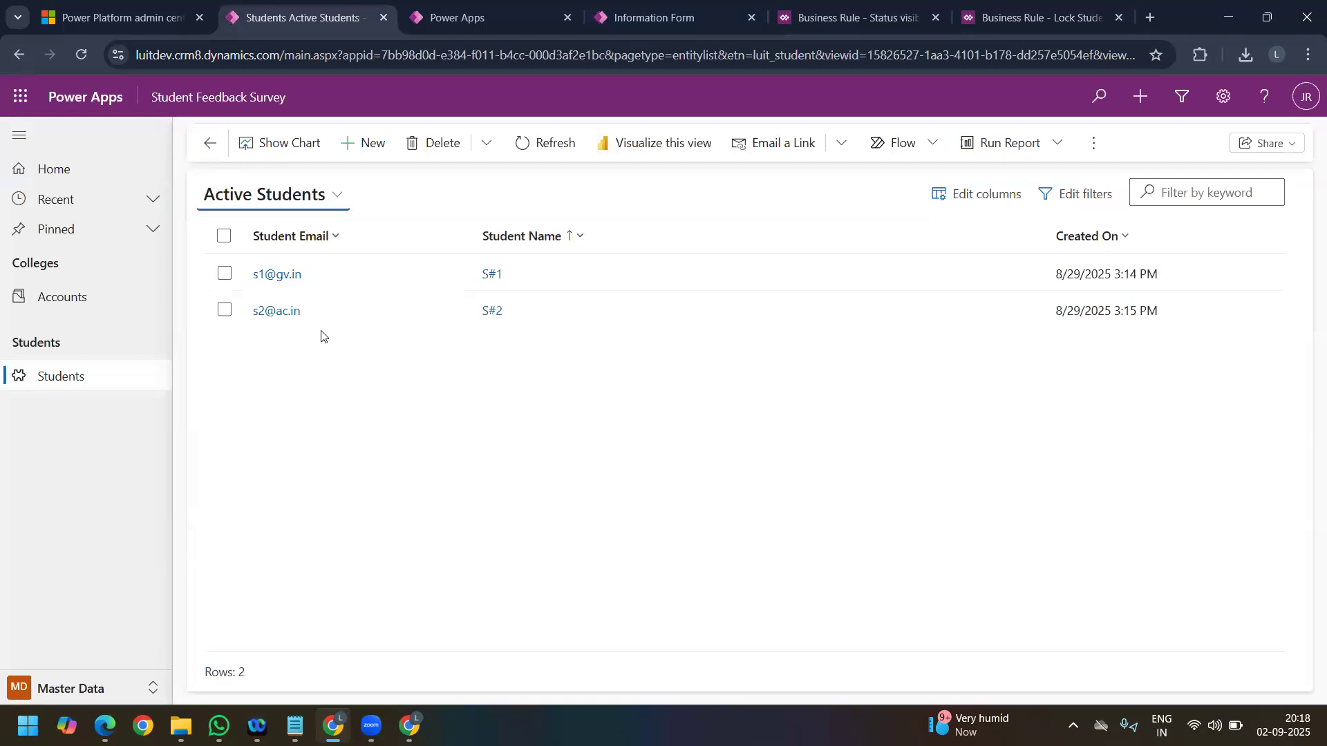
left_click(294, 316)
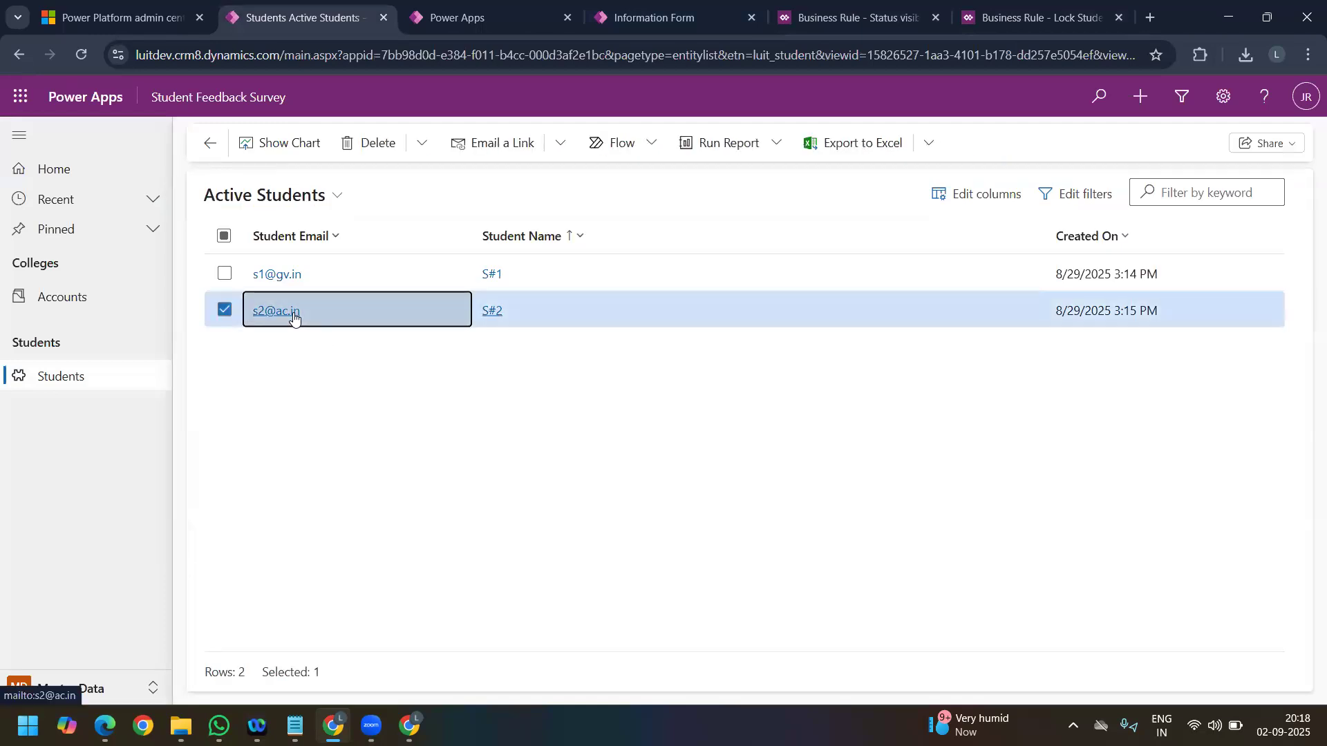
double_click(293, 313)
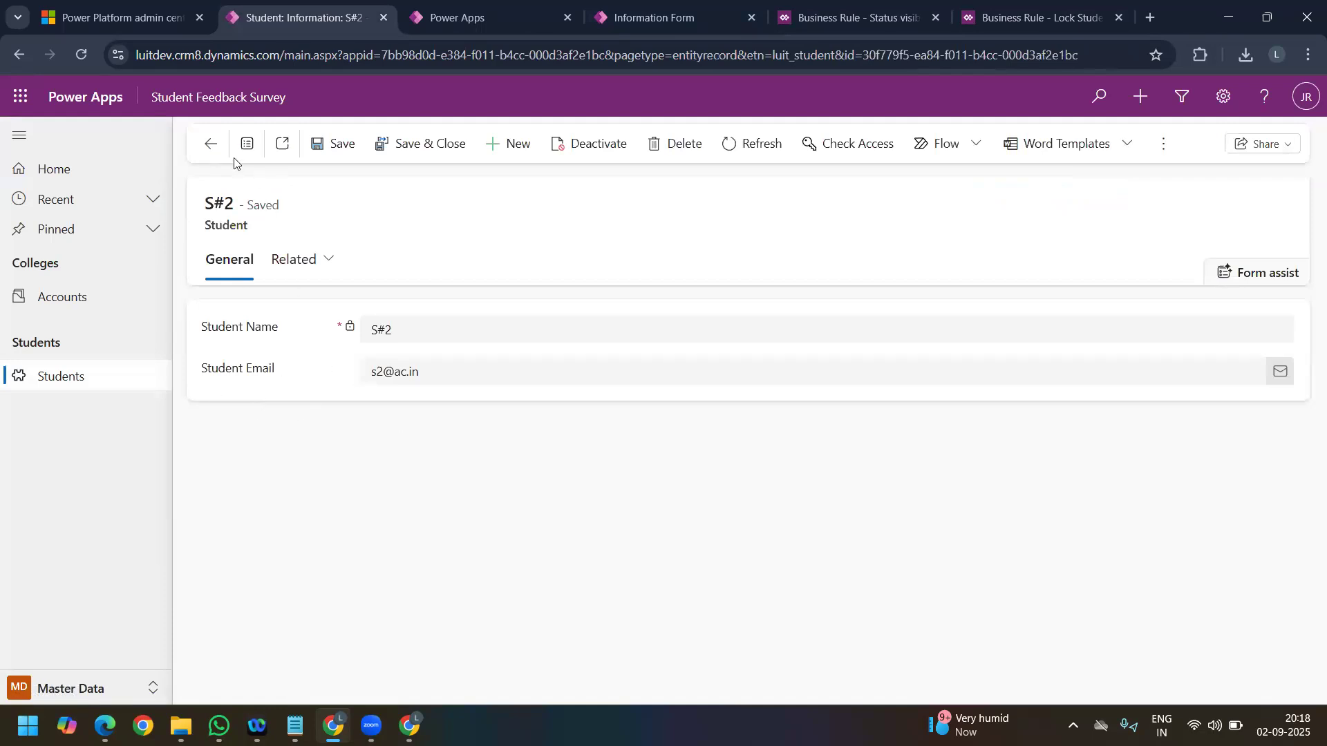
left_click(734, 147)
left_click_drag(420, 371, 374, 375)
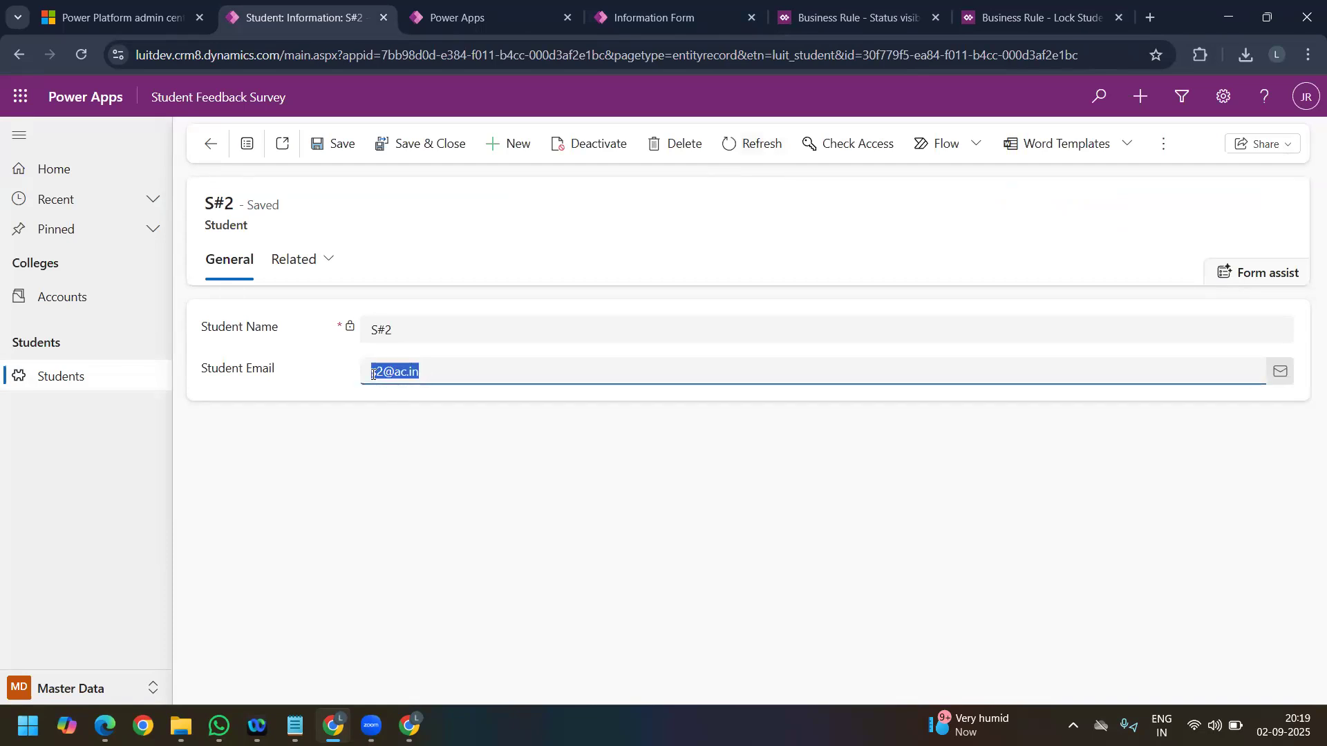
Step: Change the domain in the S#2 record's Student Email to "gv.in" and save the record
left_click(464, 390)
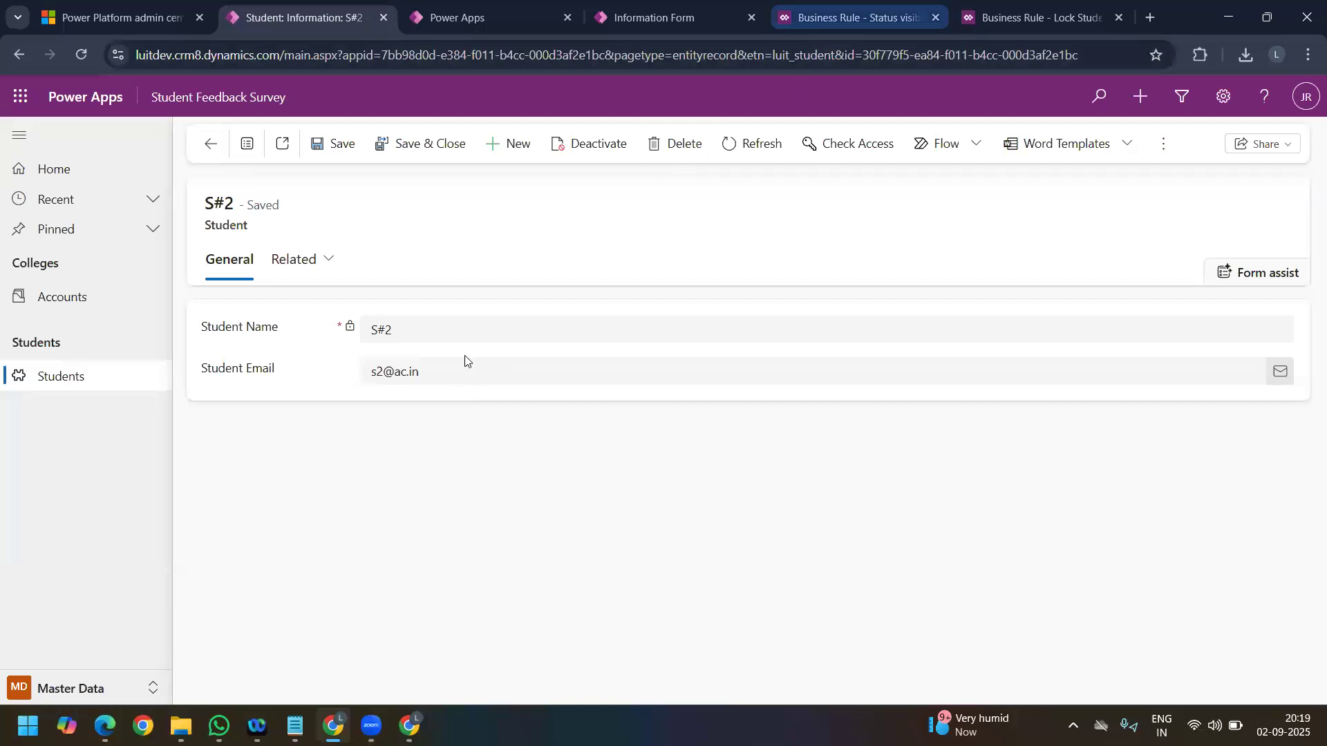
left_click(450, 371)
key("BackSpace")
key("BackSpace")
key("BackSpace")
key("BackSpace")
type("gv.in")
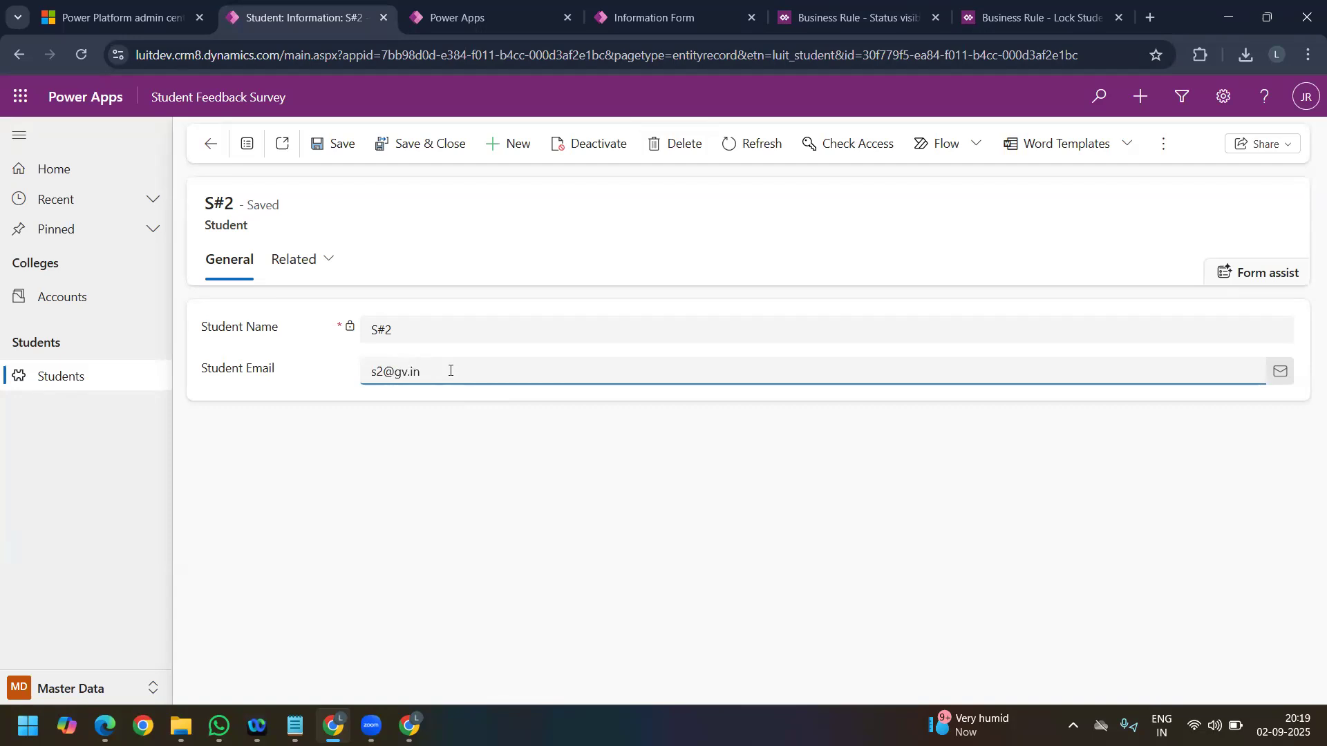
left_click(321, 142)
Step: Review the Status visibility business rule's condition and action, and deactivate the rule for editing
left_click(814, 18)
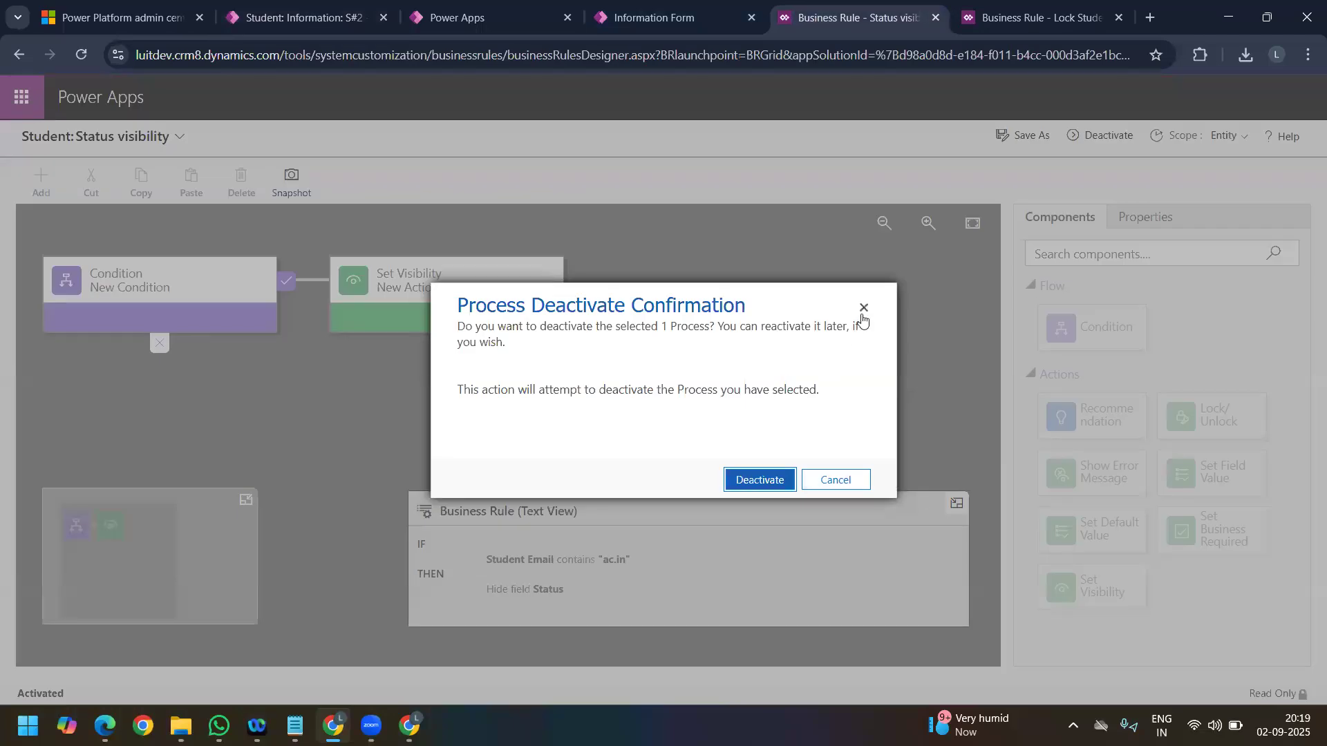
left_click(863, 313)
left_click(616, 566)
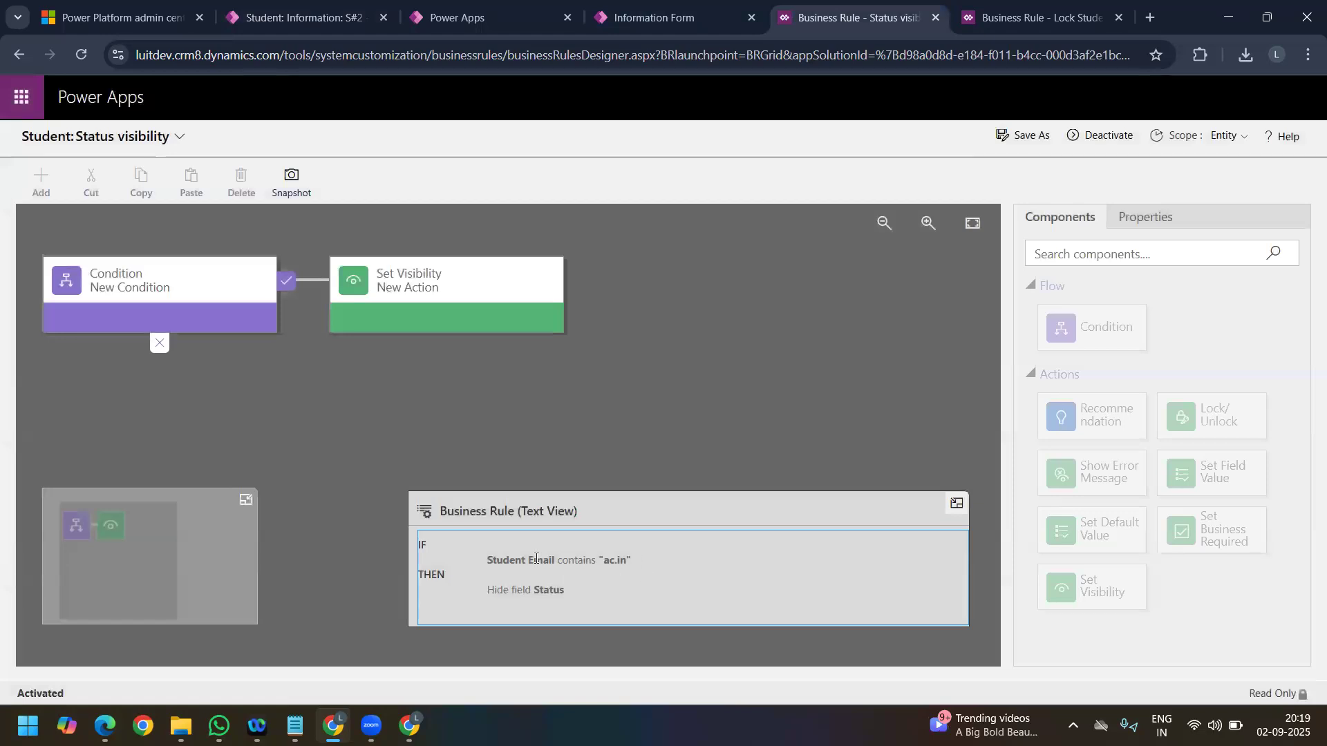
left_click_drag(494, 595, 570, 597)
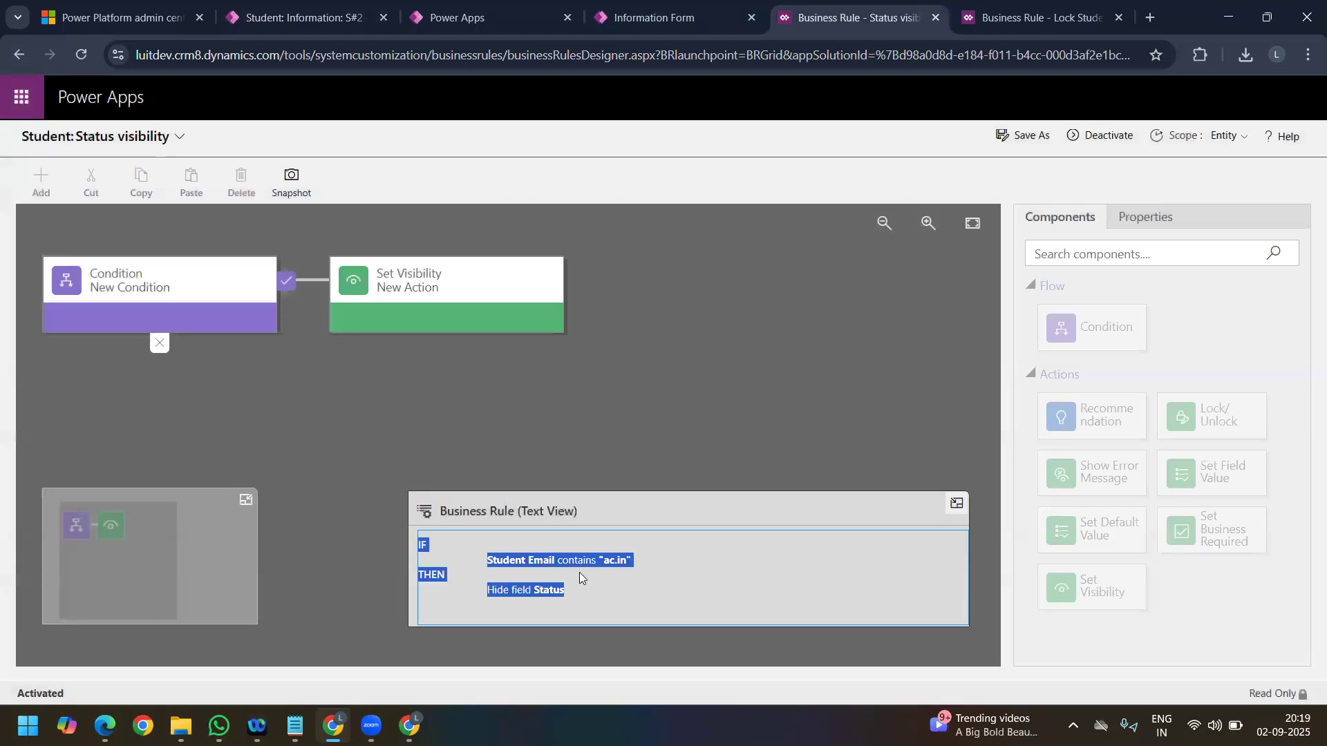
left_click(1123, 143)
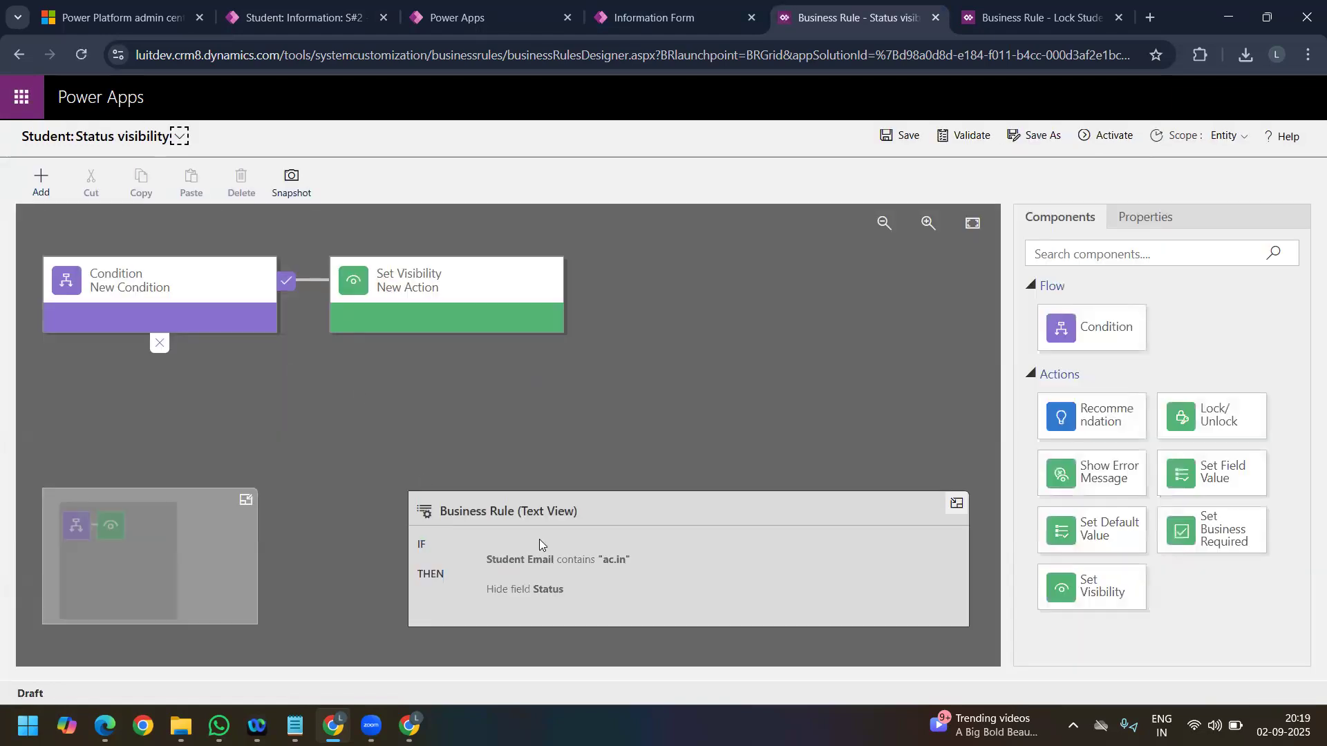
Step: Add a Set Visibility action to the false branch of the Status visibility rule's condition
left_click(163, 300)
left_click(41, 183)
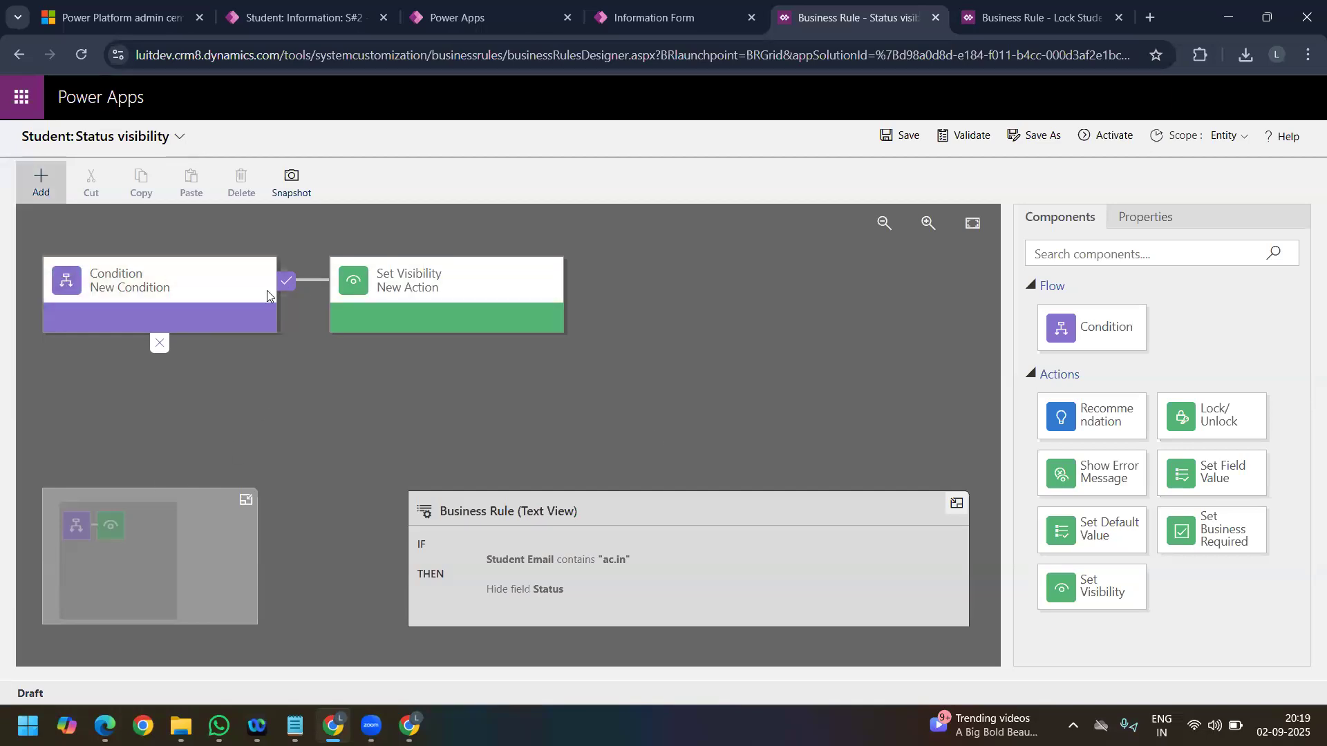
left_click(144, 286)
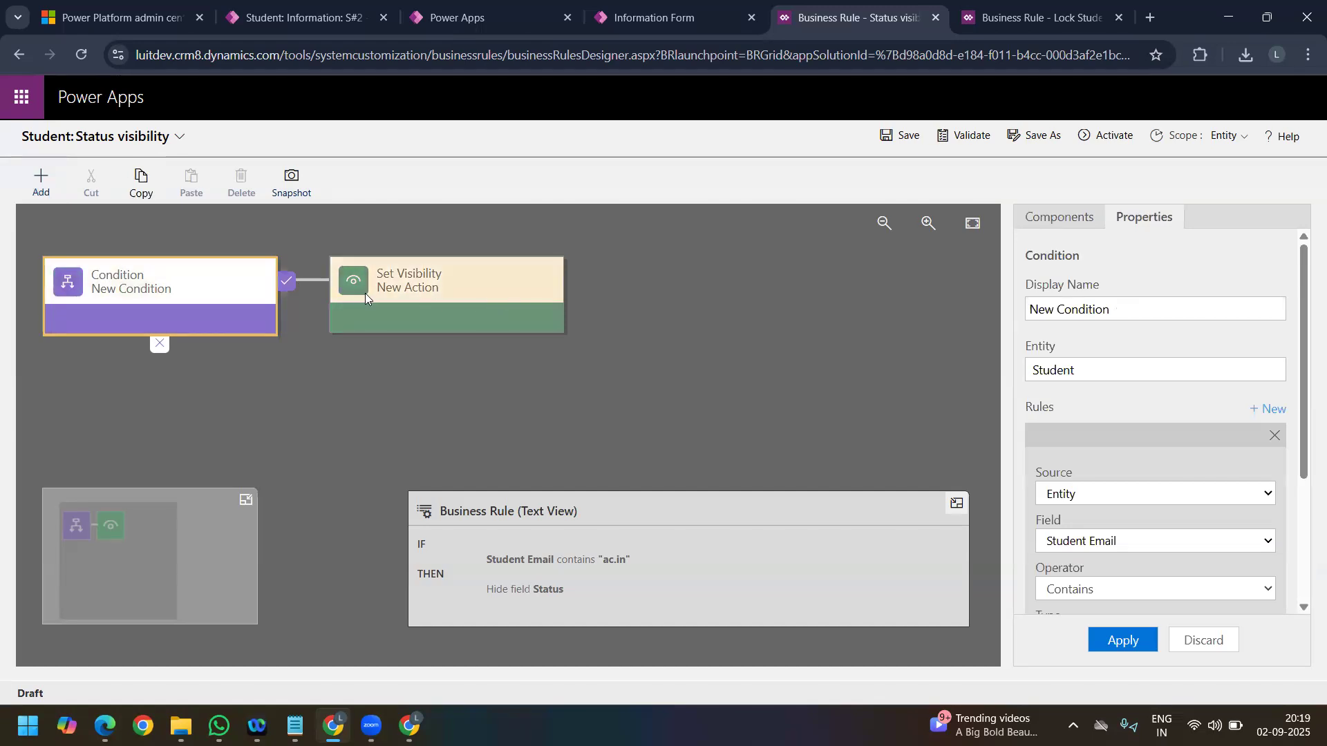
left_click(42, 181)
left_click(74, 437)
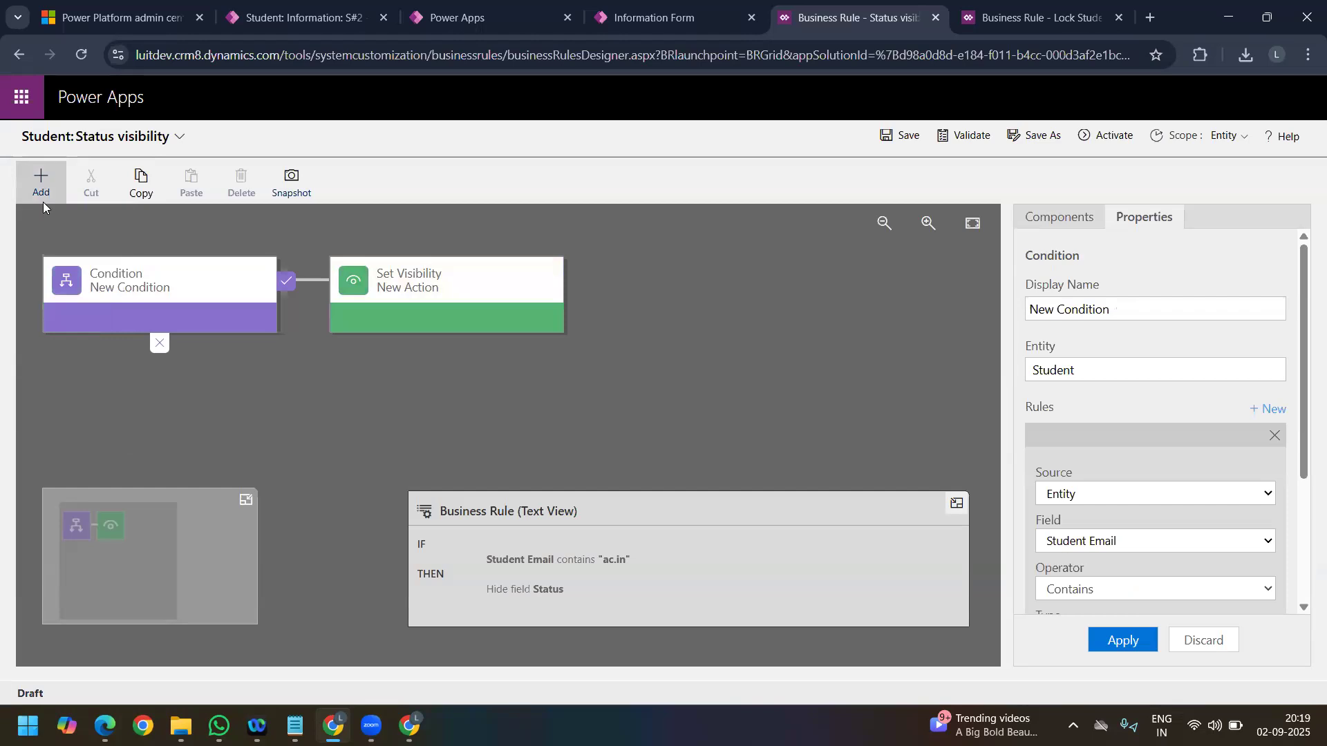
left_click(42, 199)
left_click(81, 429)
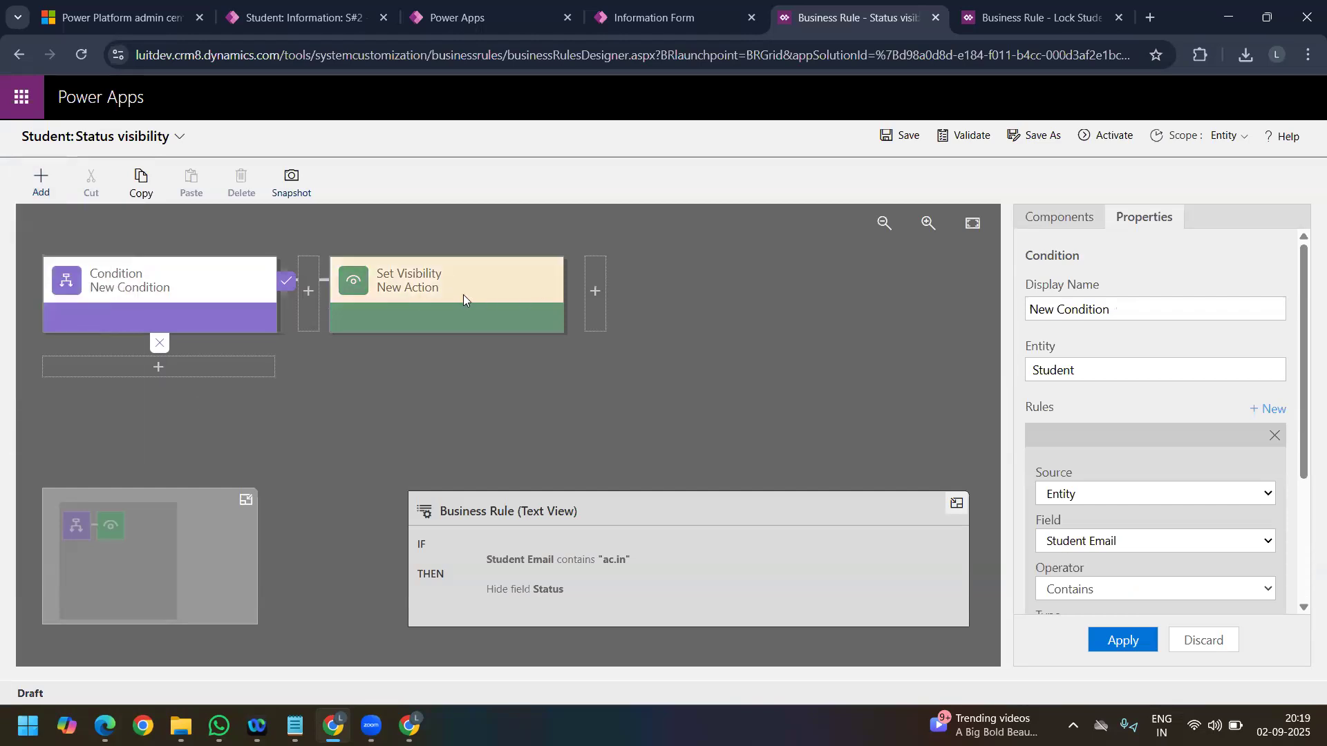
left_click(187, 365)
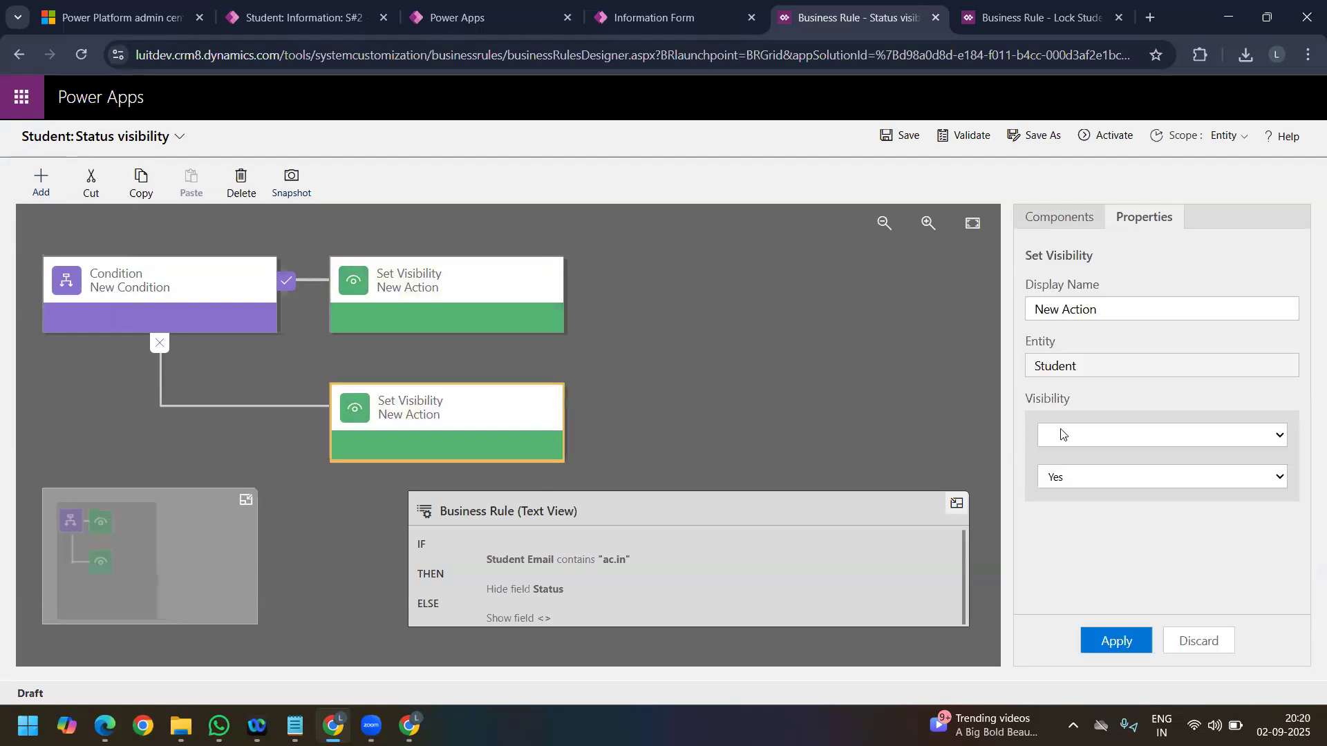
Step: Configure the false-branch visibility action to show the Status field with Yes, and apply it
left_click(1102, 435)
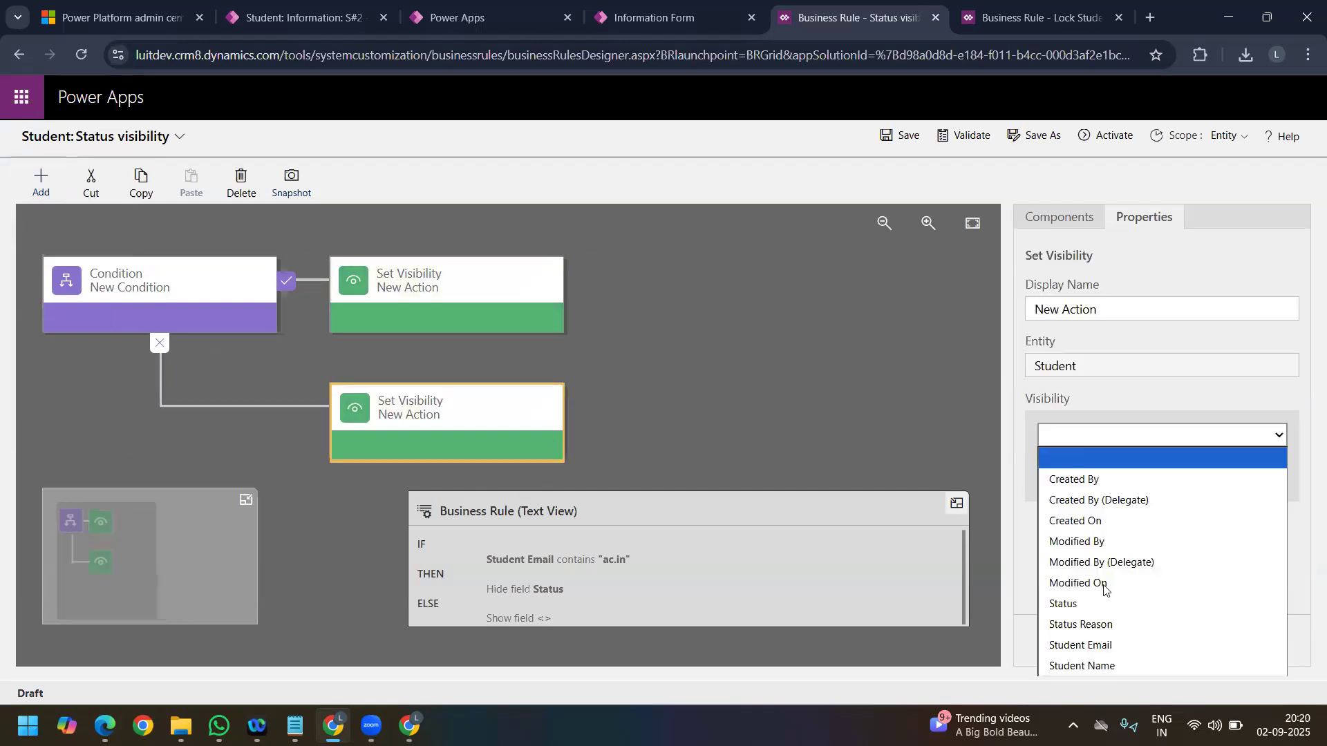
left_click(1109, 664)
left_click(1099, 435)
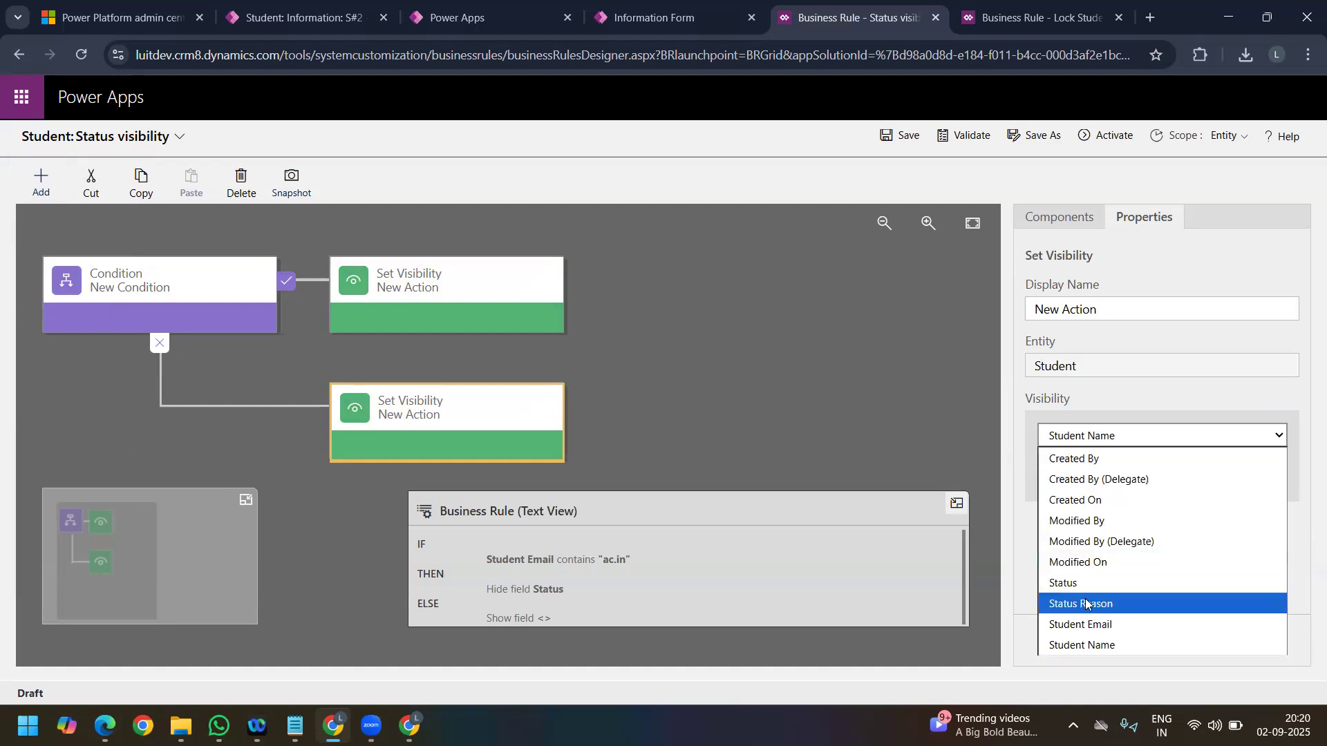
left_click(1078, 583)
left_click(1118, 639)
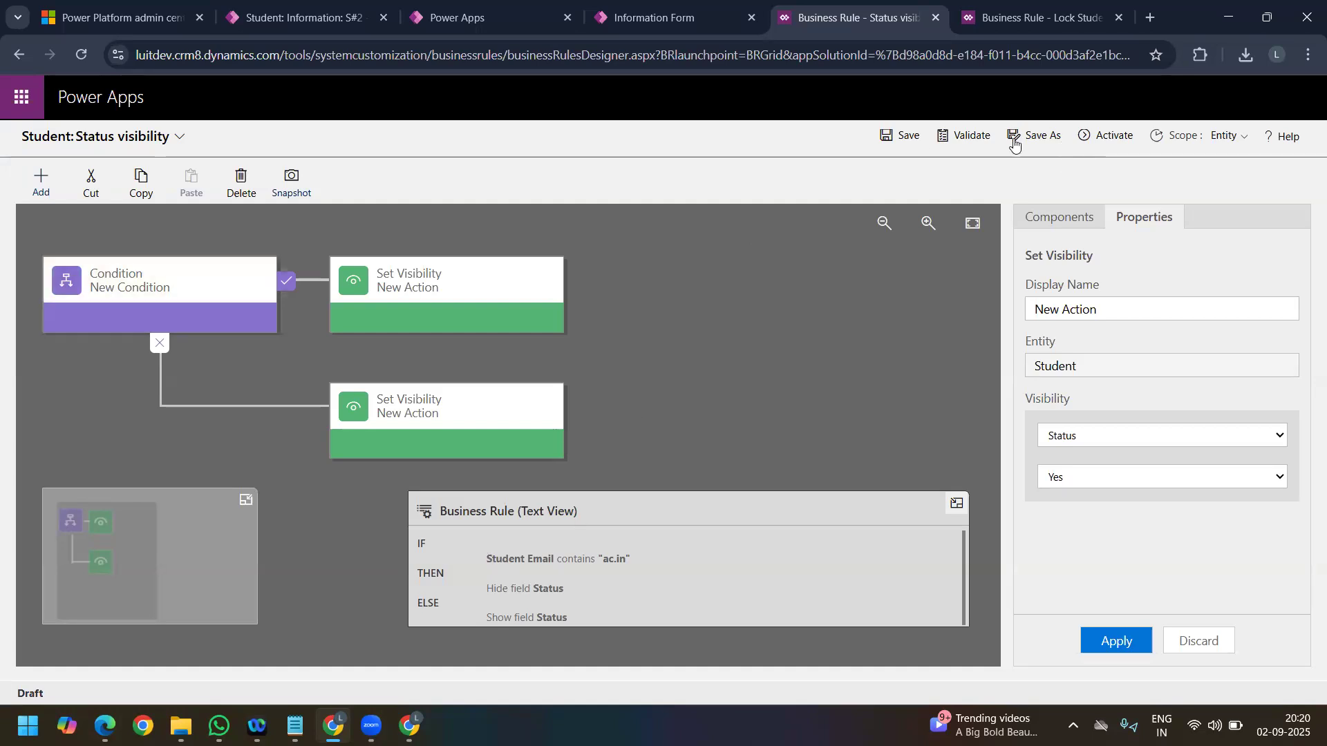
Step: Save and activate the updated Status visibility business rule
left_click(909, 142)
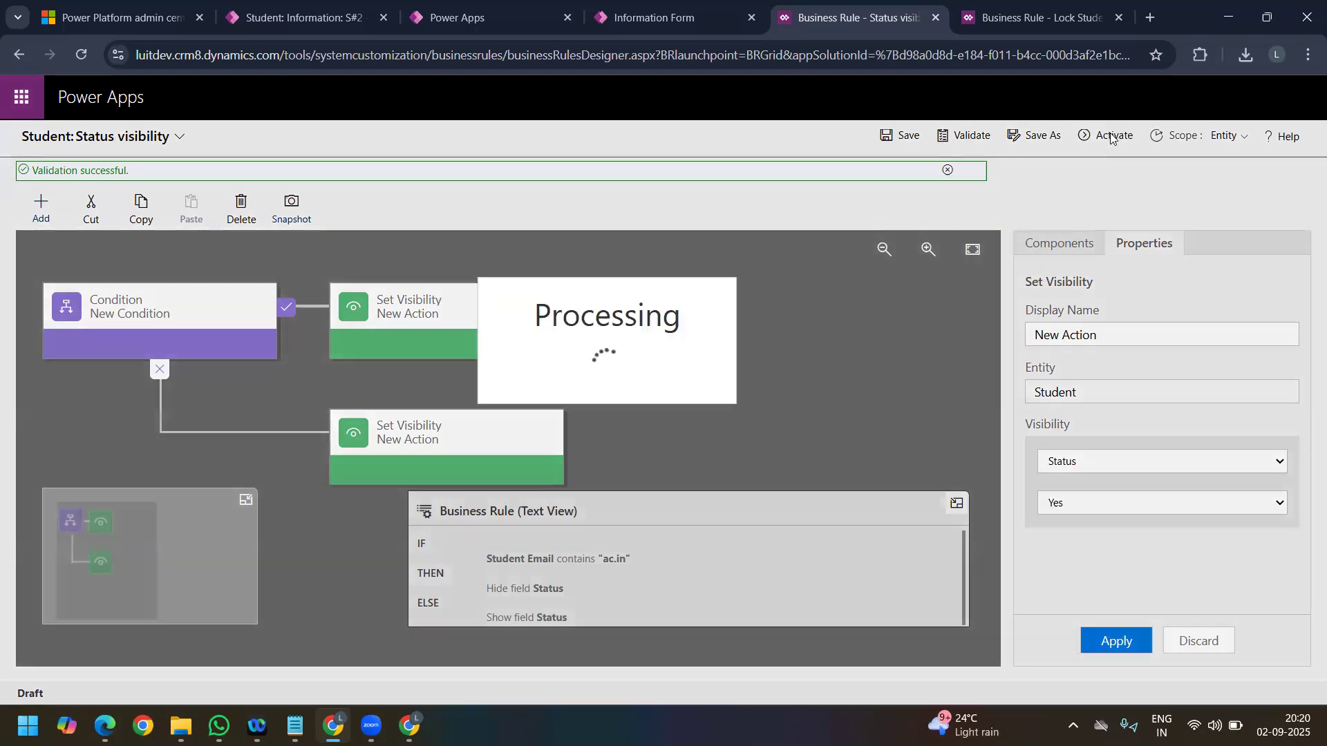
left_click(306, 22)
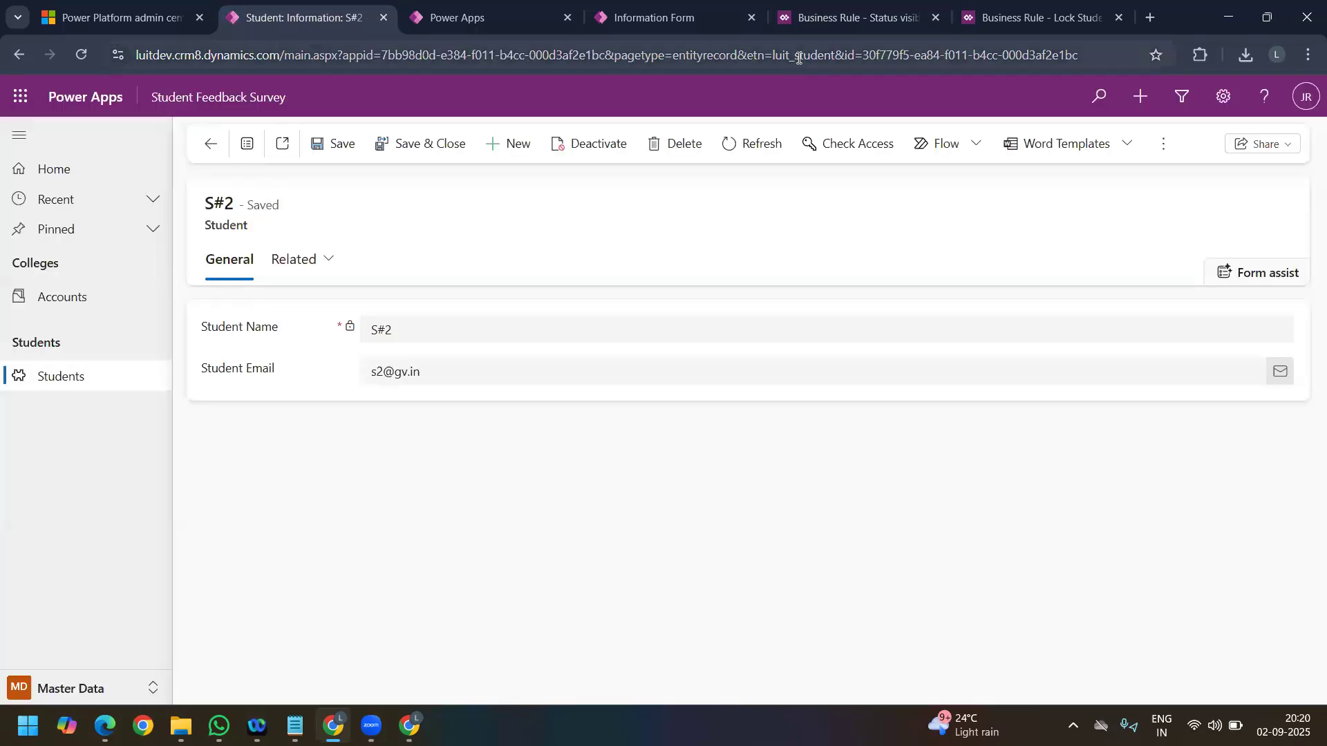
left_click(842, 21)
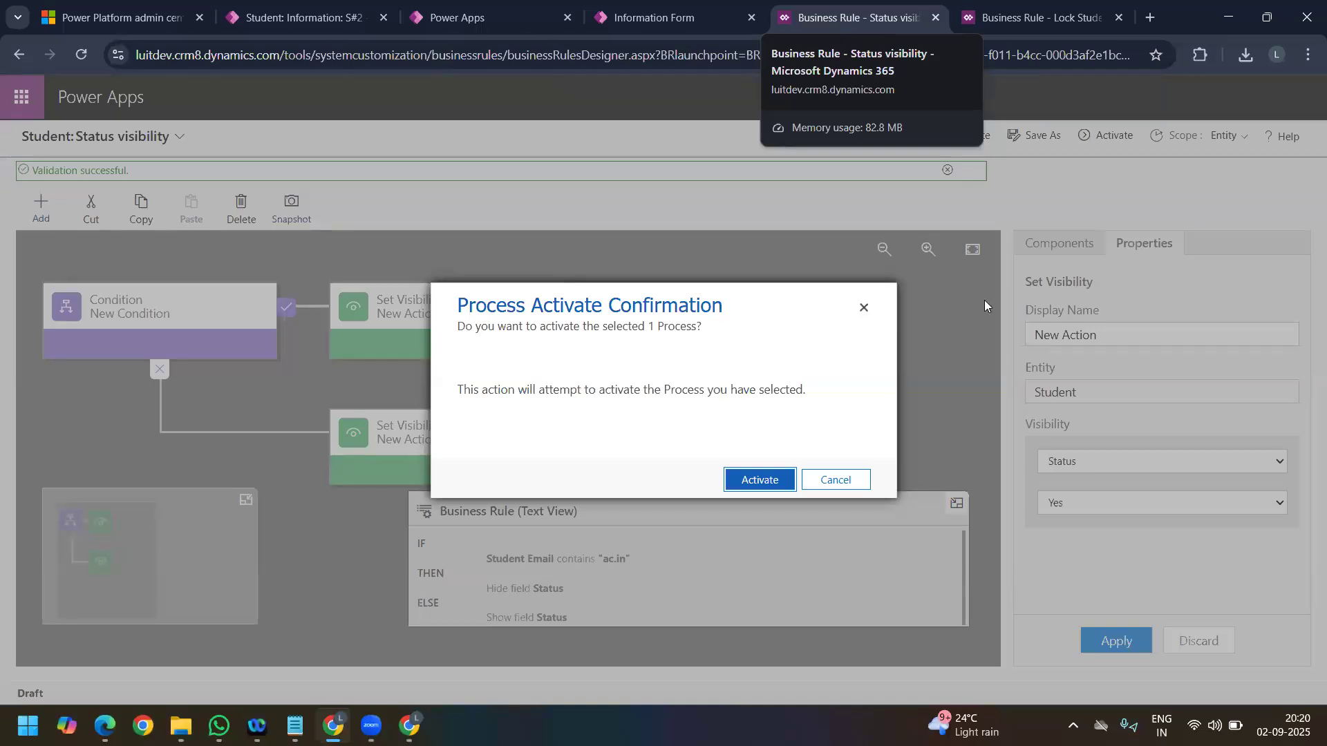
left_click(765, 483)
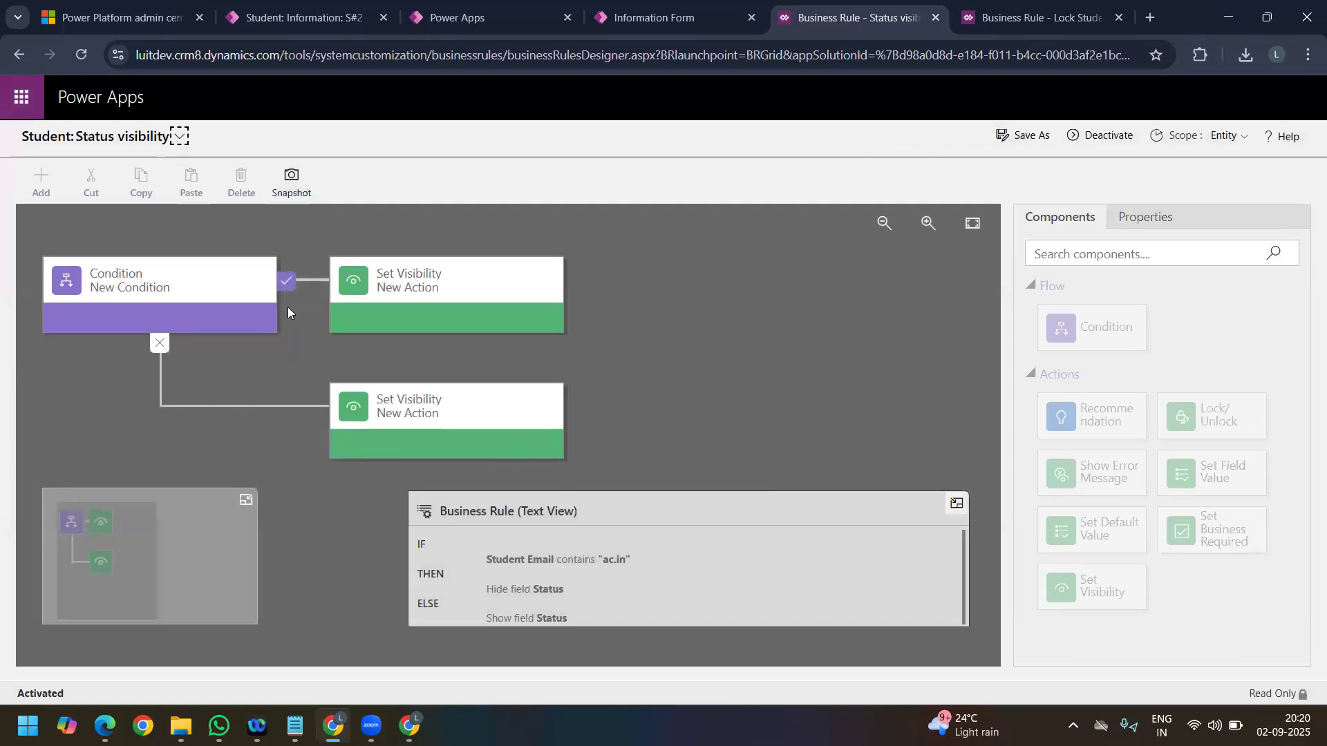
Step: Reload the S#2 student record with an emptied browser cache to check the Status field under the updated rule
left_click(291, 8)
right_click(81, 56)
left_click(152, 140)
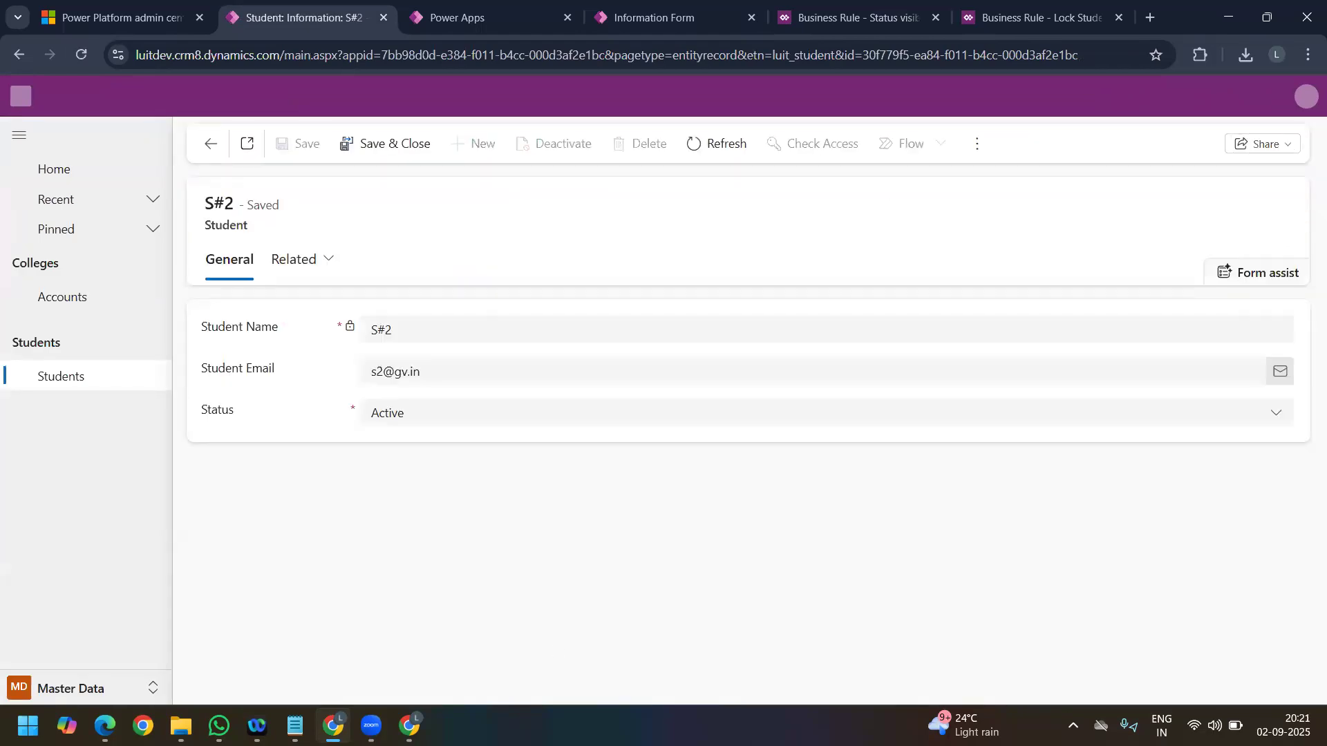
Step: Test the hide branch by changing S#2's Student Email domain to "ac.in" and saving the record
left_click(438, 373)
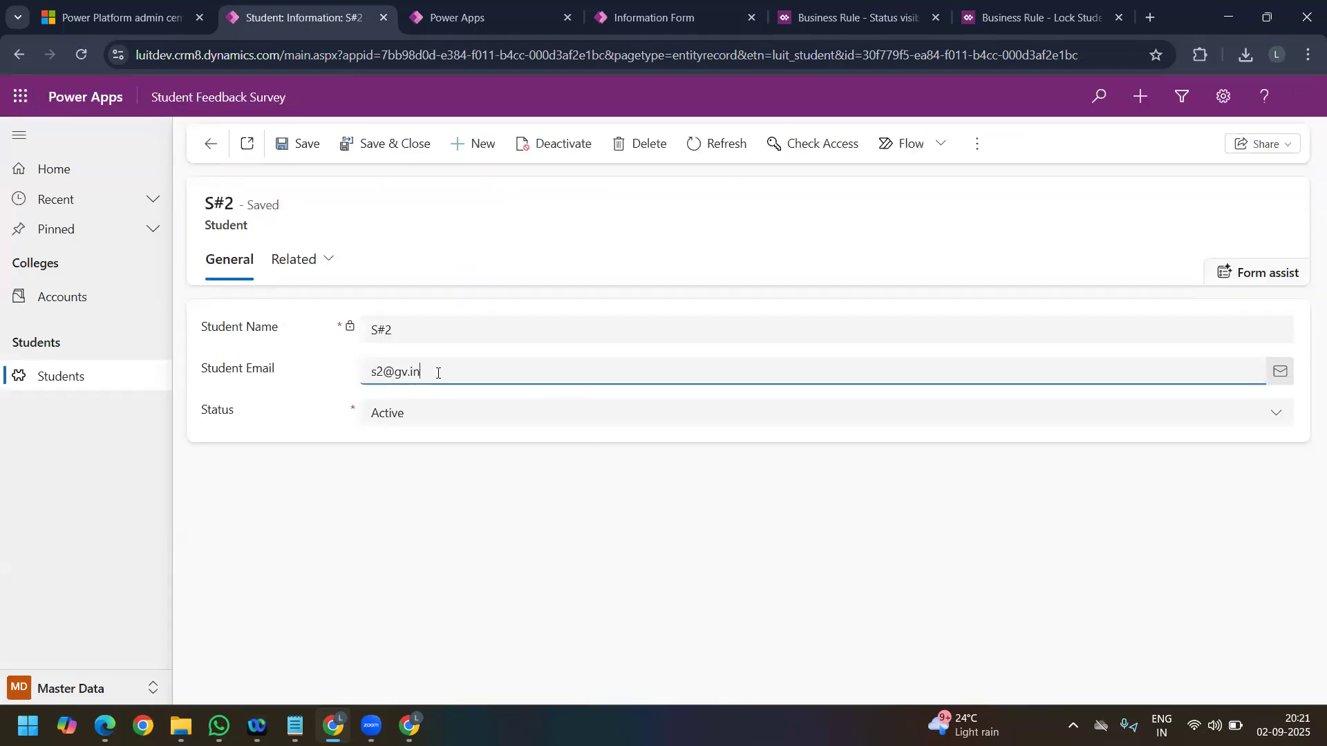
key("BackSpace")
key("BackSpace")
key("BackSpace")
key("BackSpace")
type("ac.in")
left_click(298, 147)
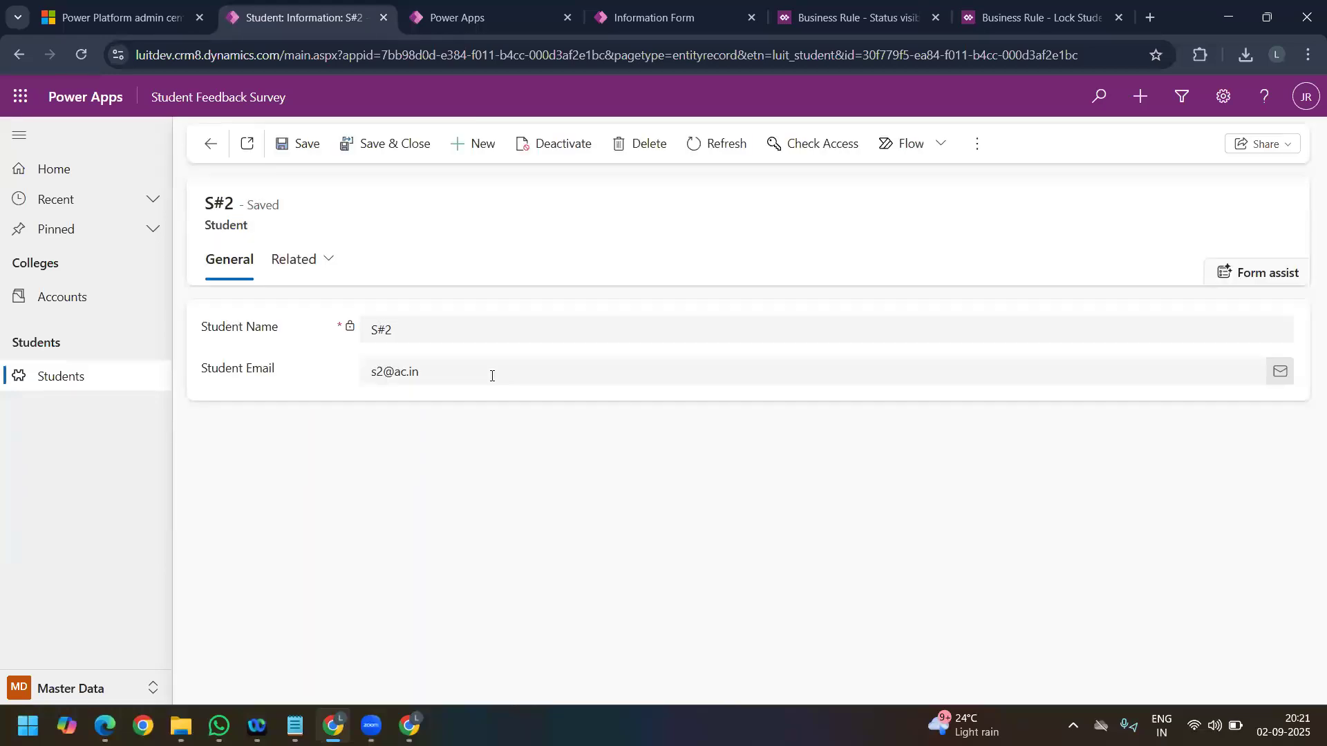
Step: Test the show branch by setting S#2's Student Email domain back to "gv.in", saving, and checking the Status field
left_click(492, 376)
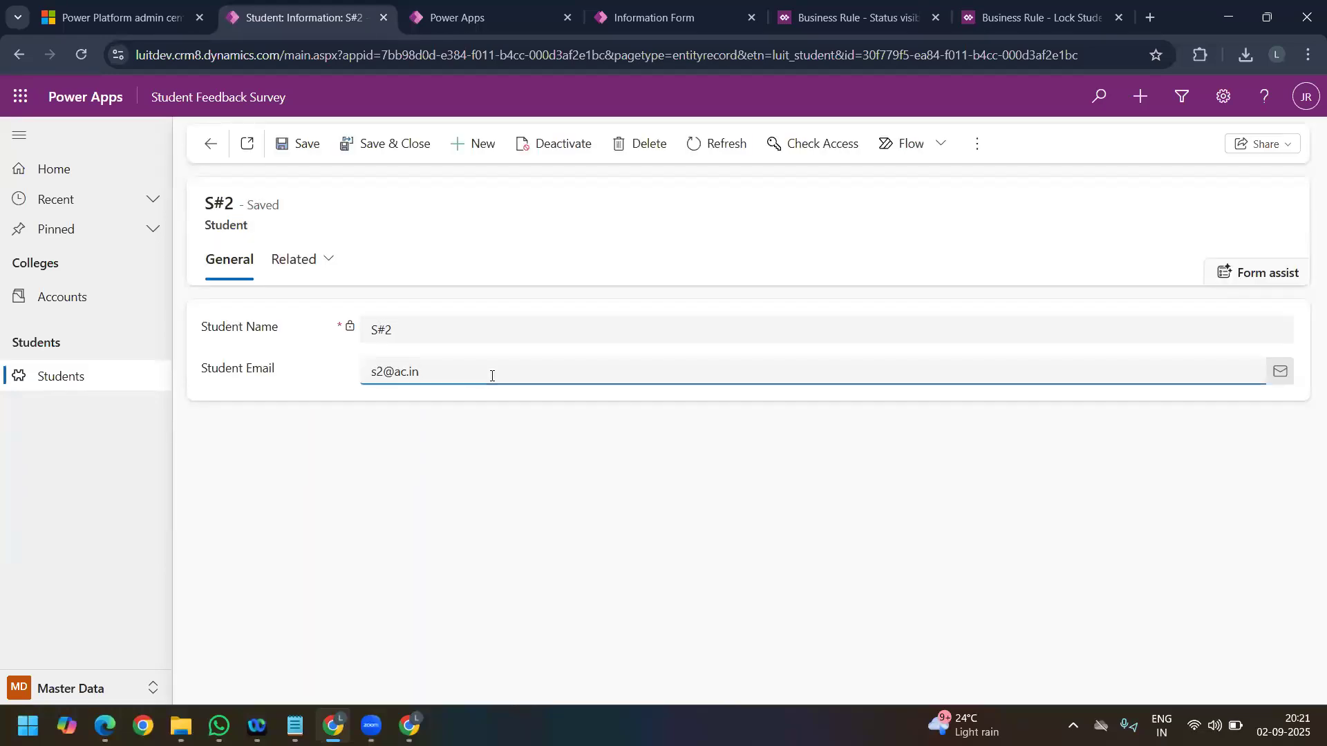
key("BackSpace")
key("BackSpace")
key("BackSpace")
key("BackSpace")
type("gv.in")
left_click(306, 144)
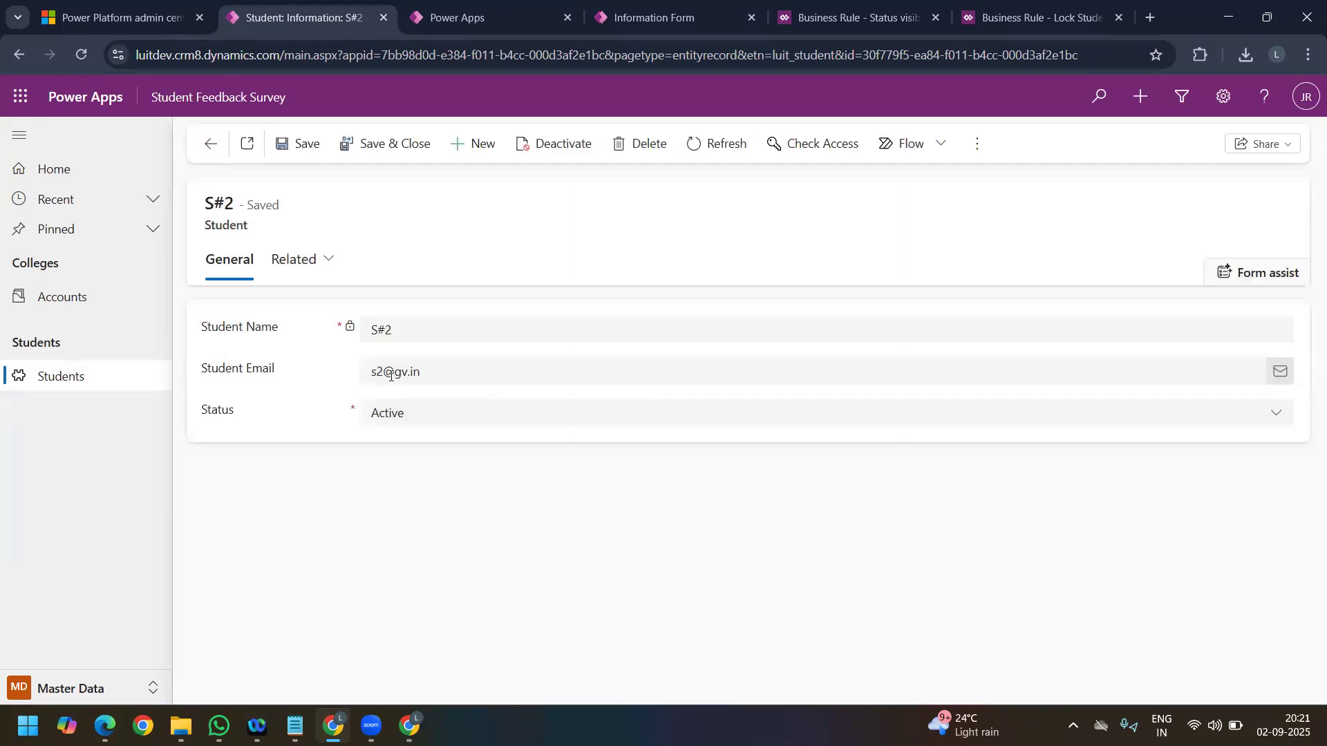
left_click(391, 375)
left_click(428, 456)
Step: Add Created By, Created On, Modified By, Modified On and Status Reason to the Student main form, and save and publish it
left_click(1041, 21)
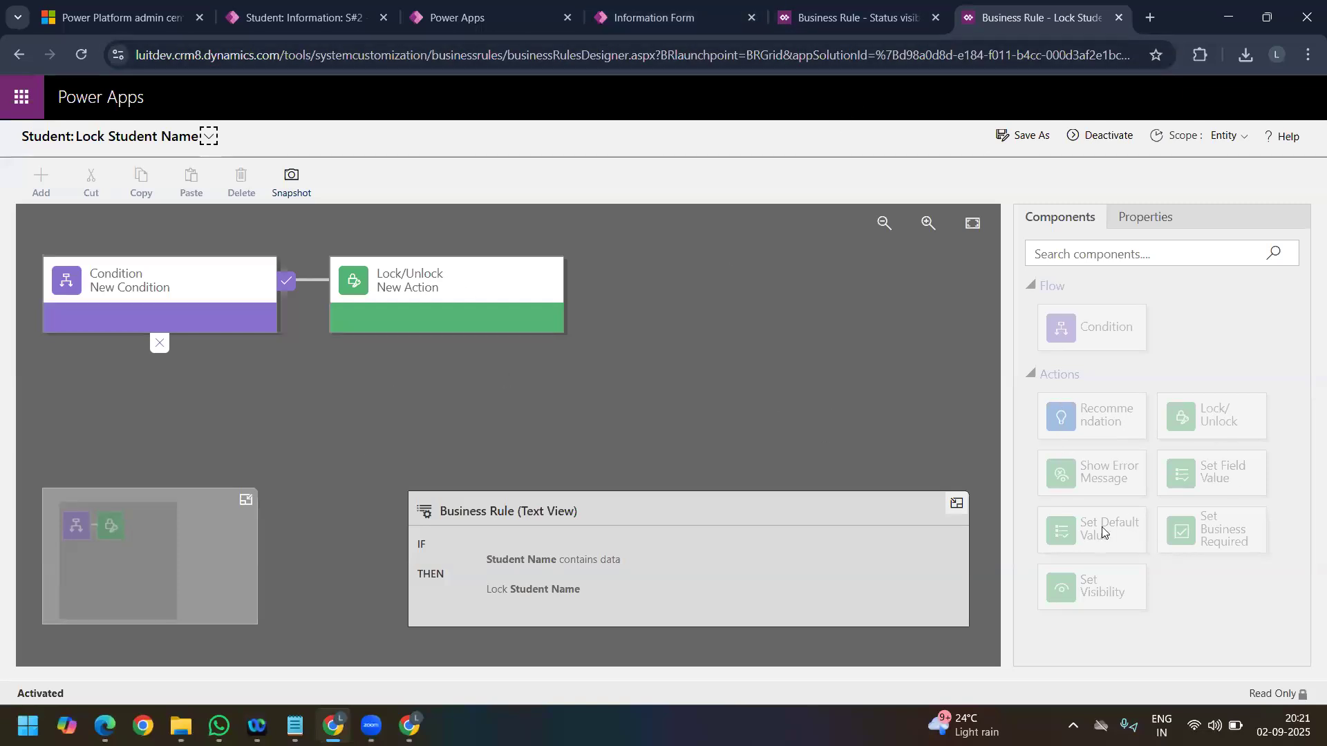
left_click(857, 17)
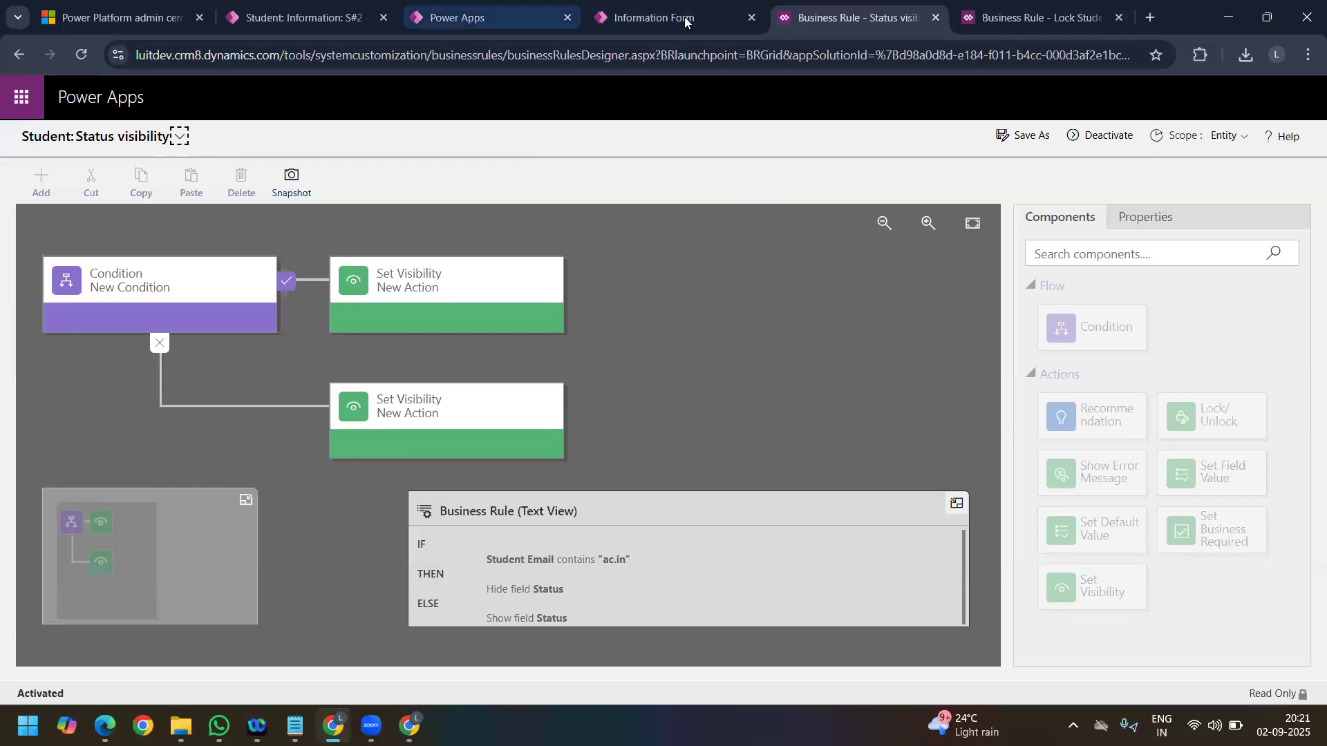
key("ctrl+shift+Tab")
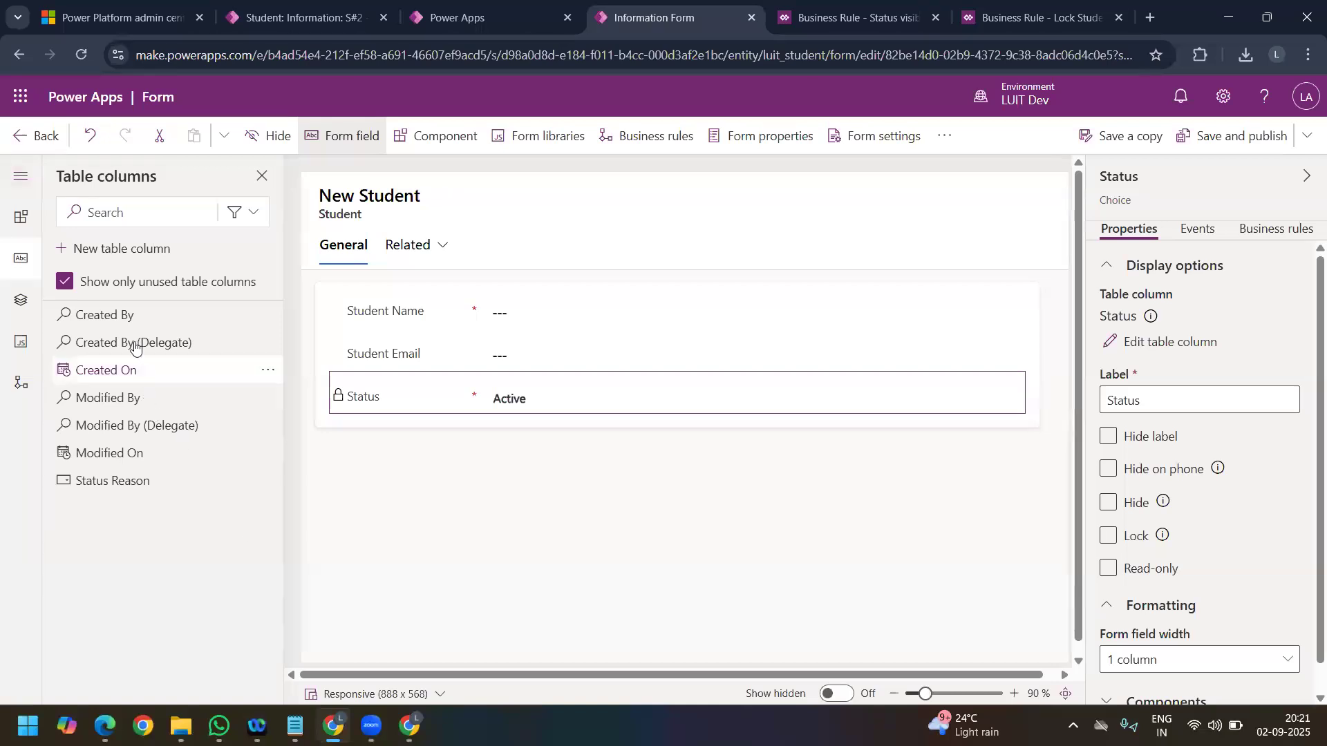
left_click_drag(126, 320, 394, 439)
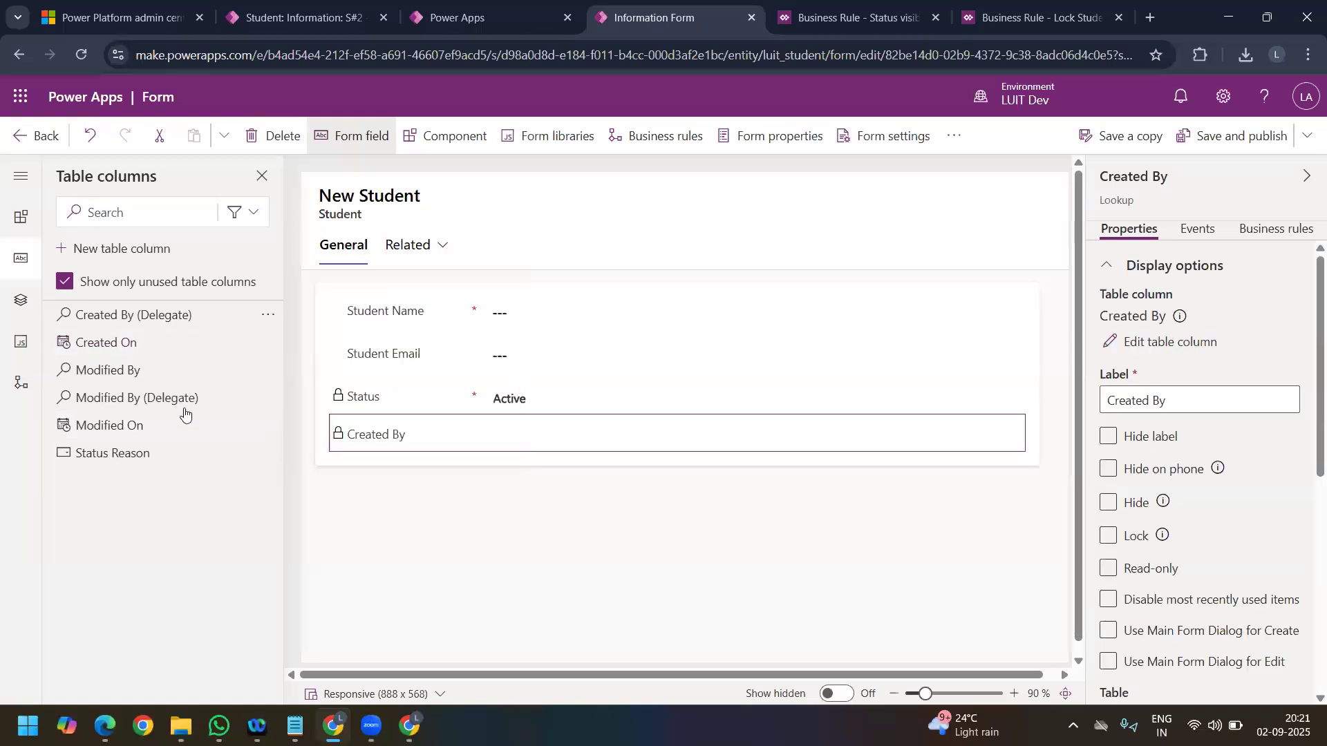
double_click(144, 351)
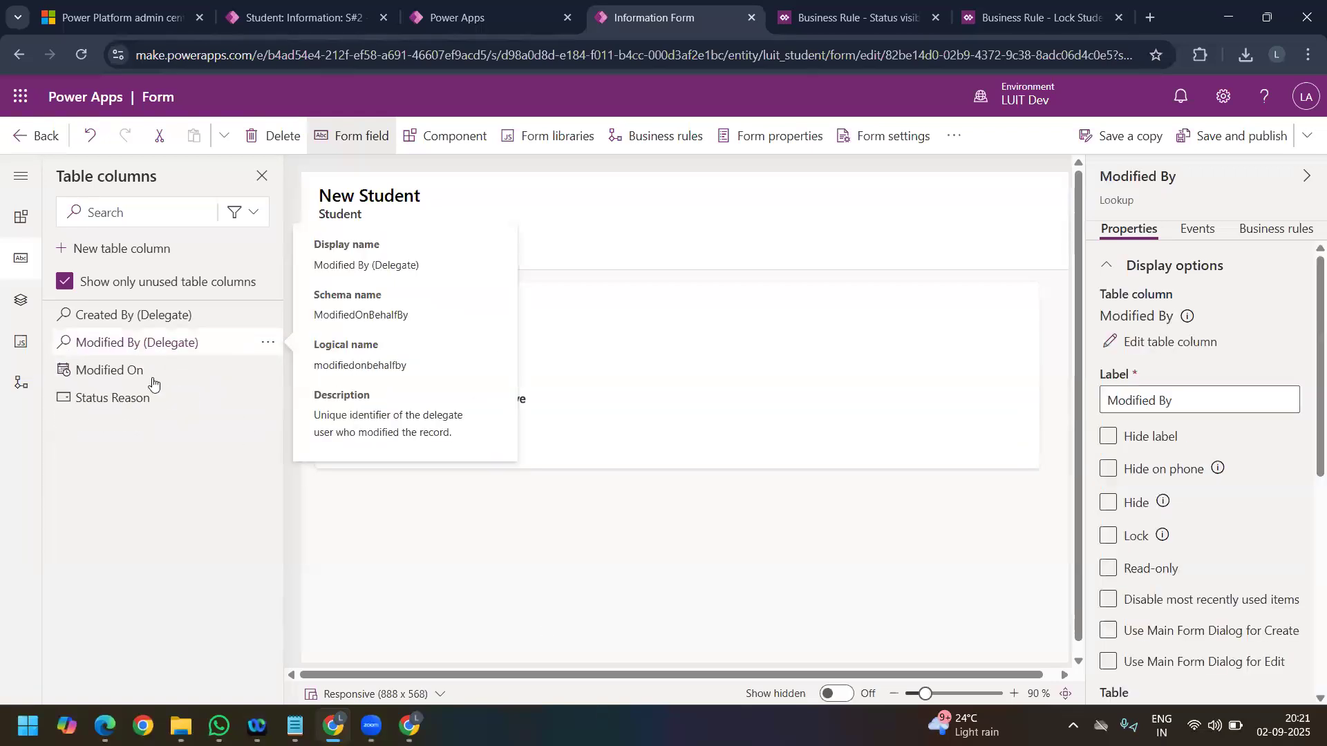
double_click(153, 379)
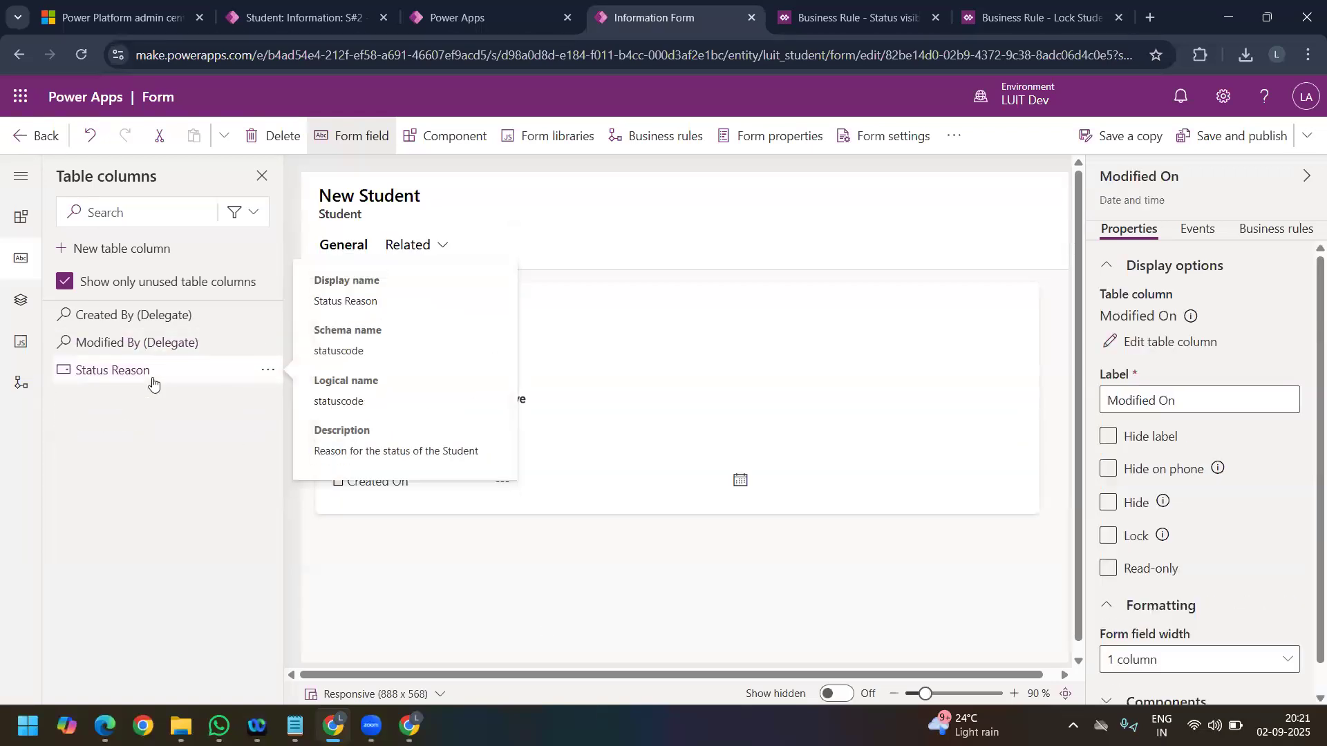
double_click(163, 380)
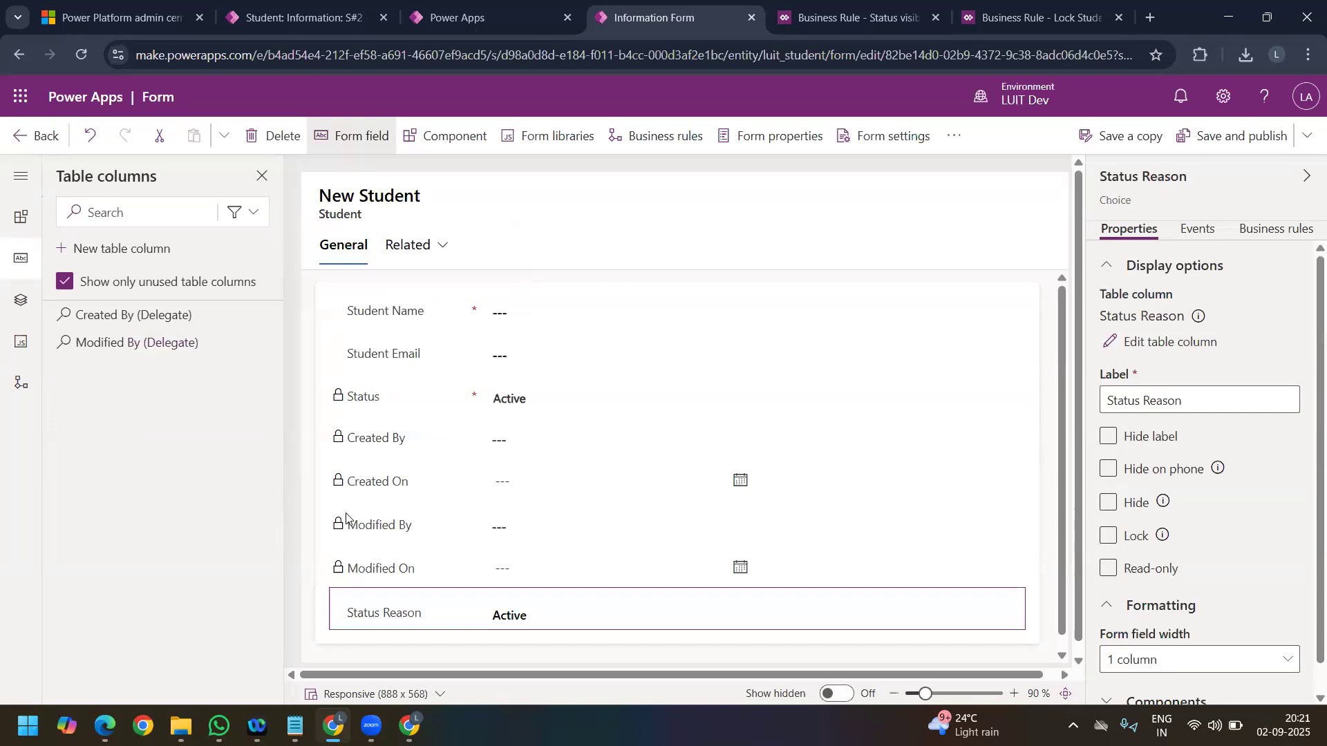
left_click(1252, 140)
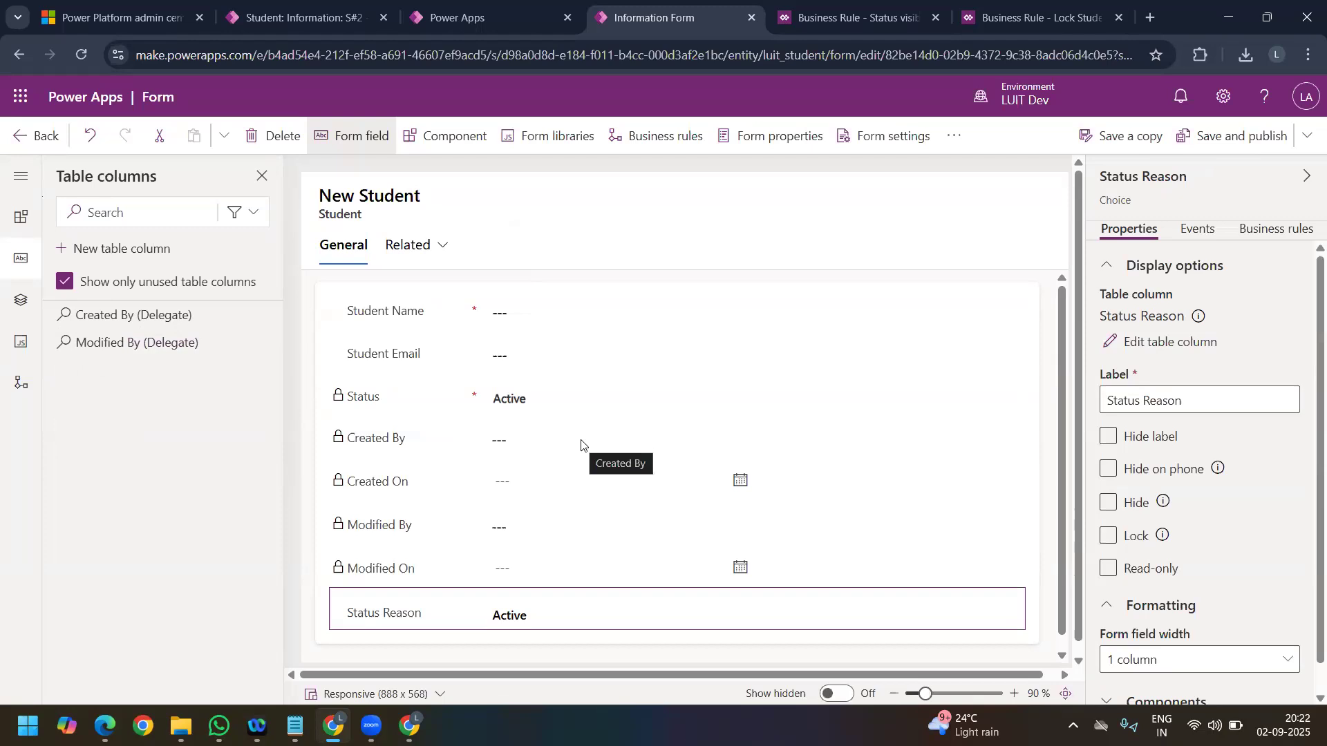
Step: Create a new business rule for the Student table in the LT6 Day 8 solution, consulting the Status visibility rule as reference
left_click(33, 138)
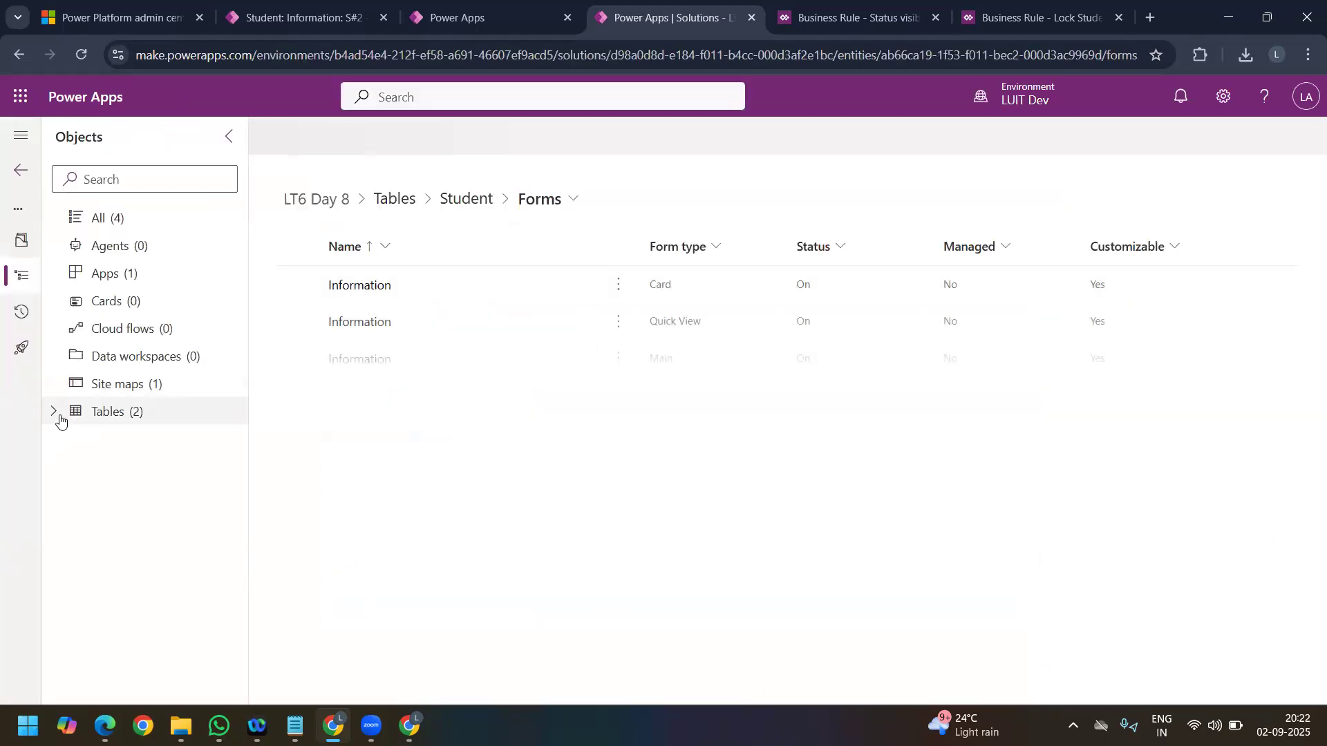
left_click(83, 414)
left_click(80, 449)
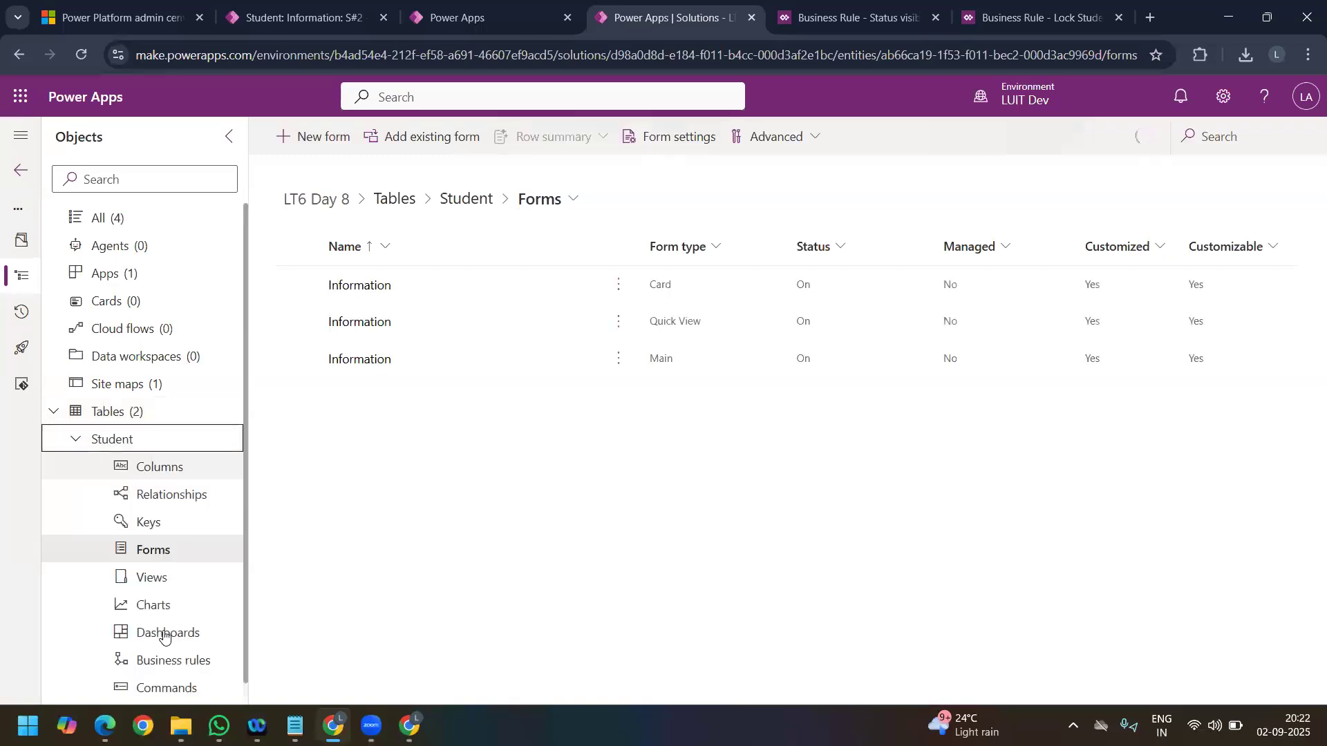
left_click(171, 665)
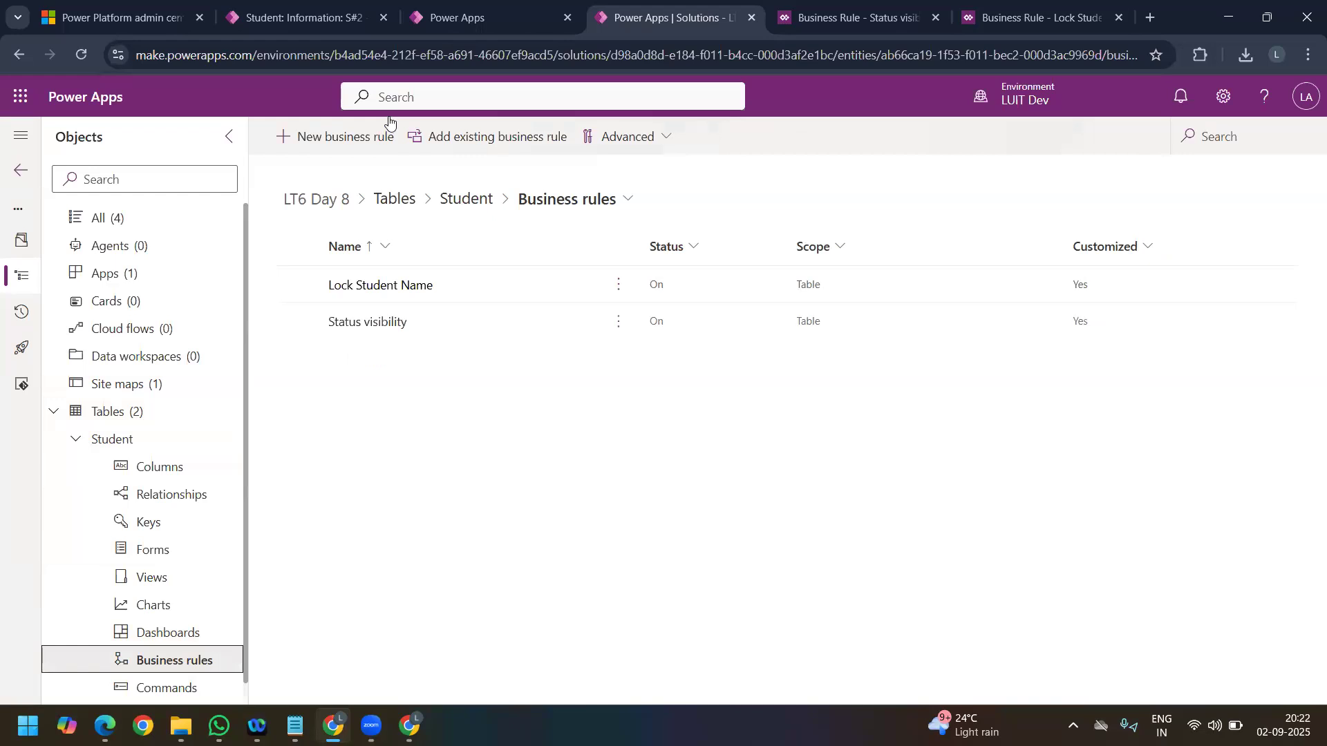
left_click(356, 144)
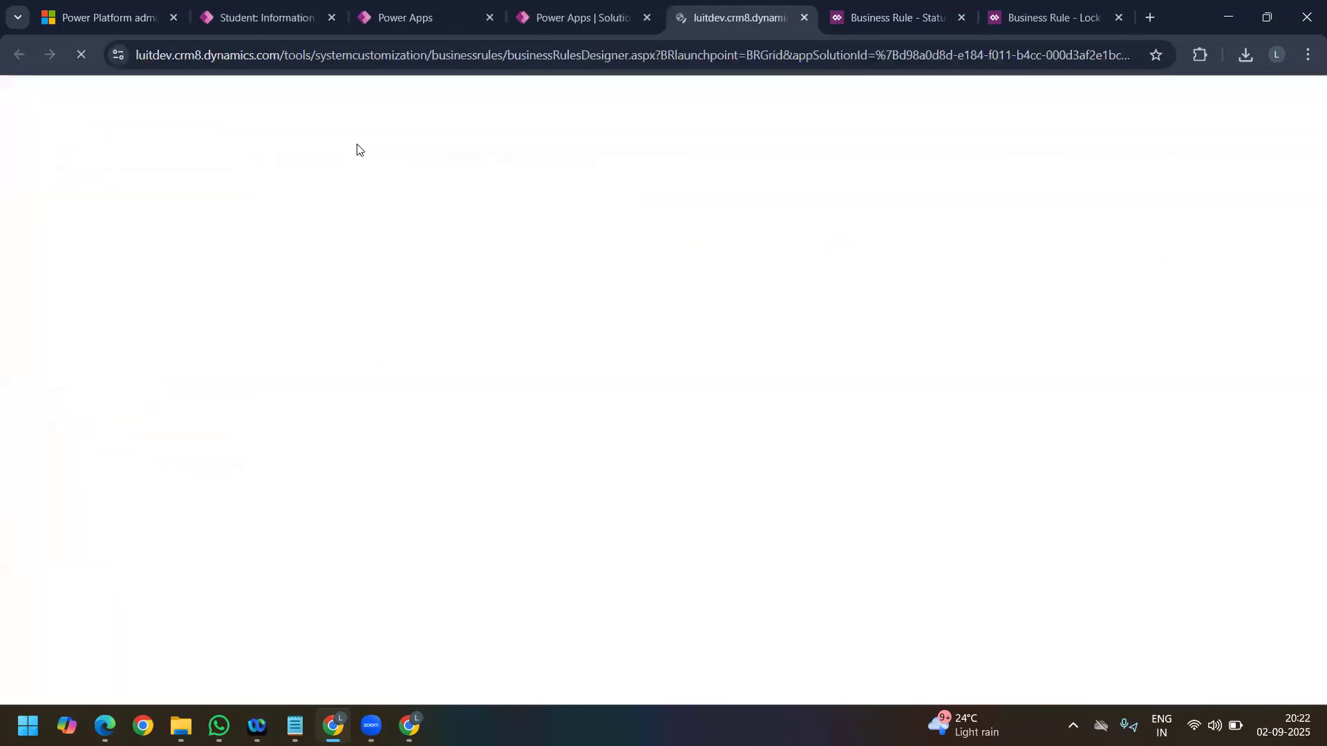
left_click(890, 18)
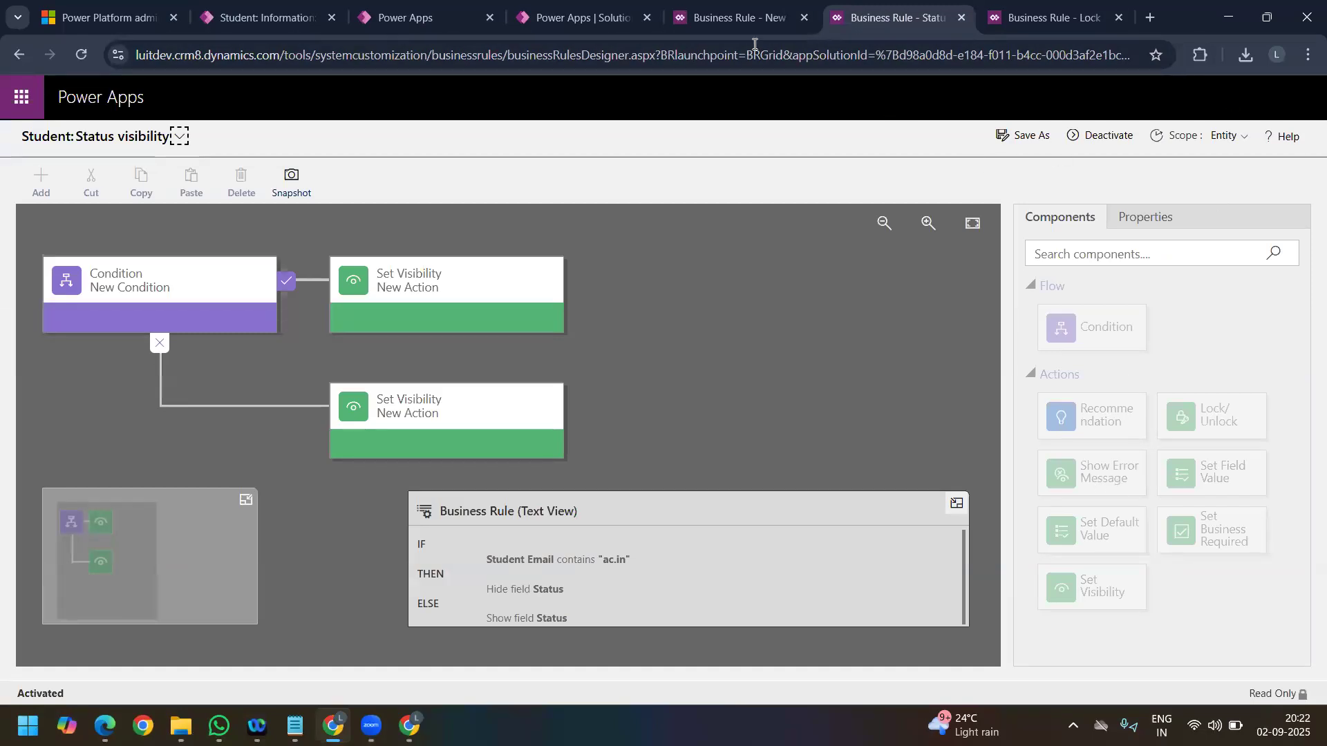
left_click(738, 27)
Step: Configure the new rule's condition to check that the Created On field contains data, and apply it
left_click(124, 280)
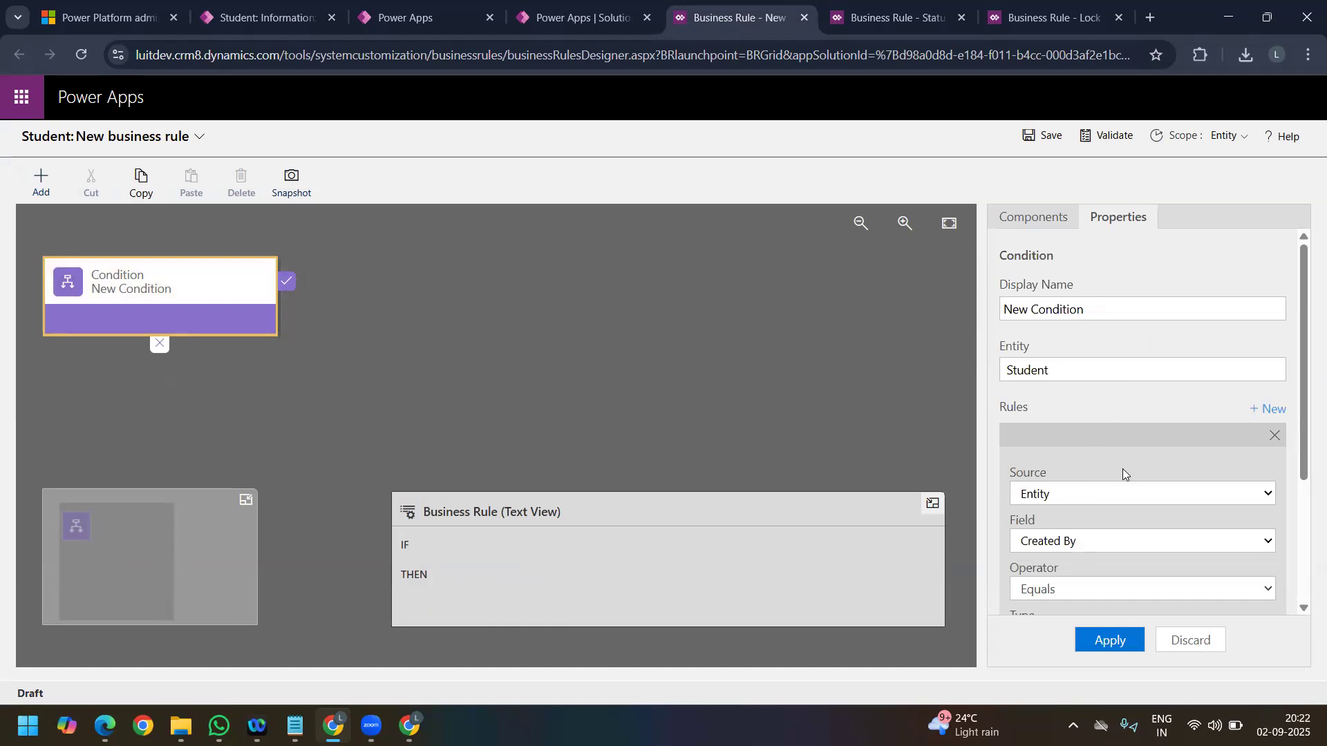
scroll(1124, 471, "down", 1)
left_click(1088, 457)
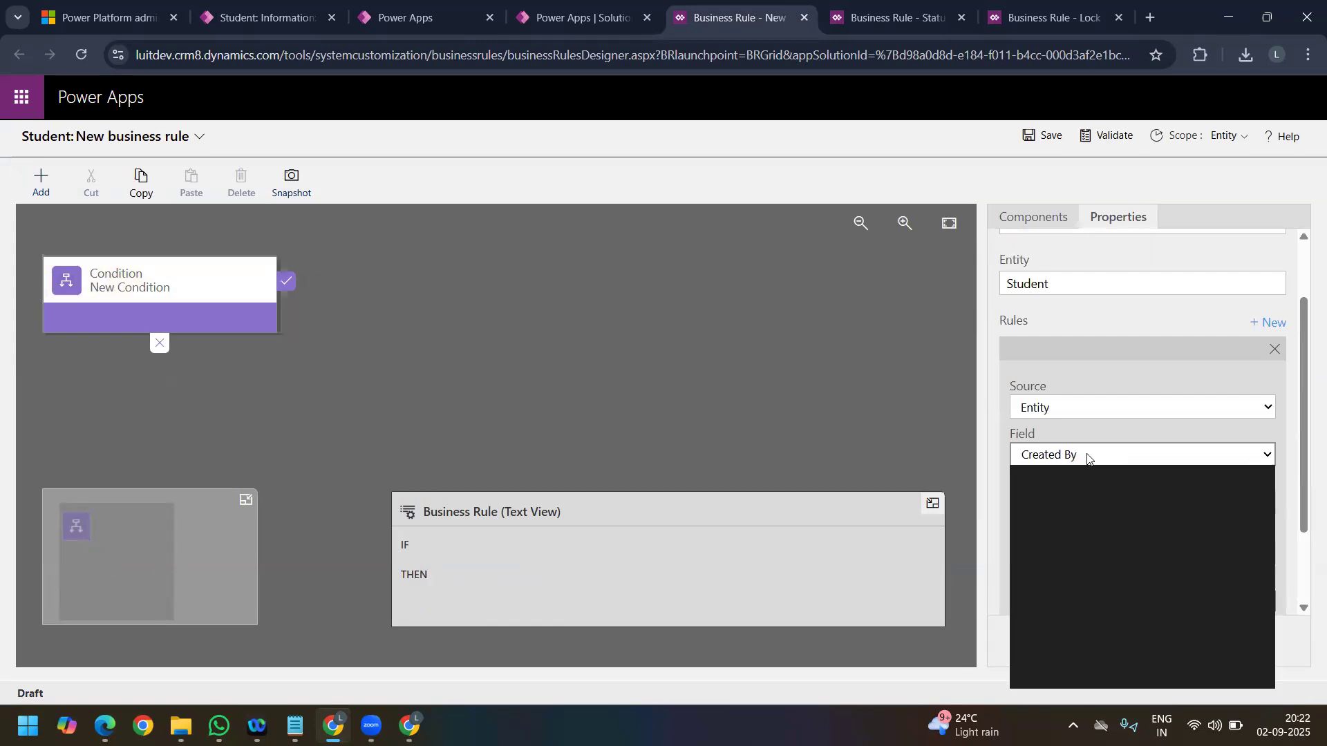
left_click(1078, 517)
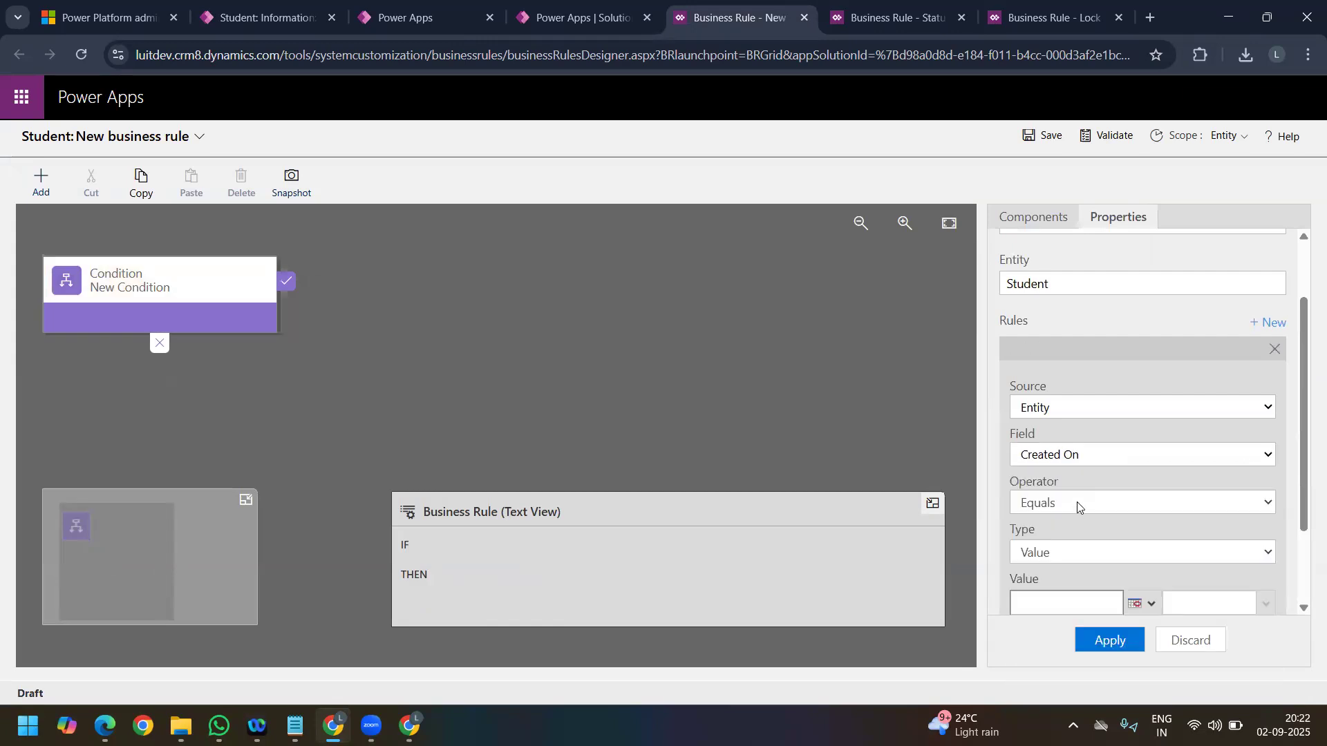
left_click(1077, 502)
left_click(1076, 483)
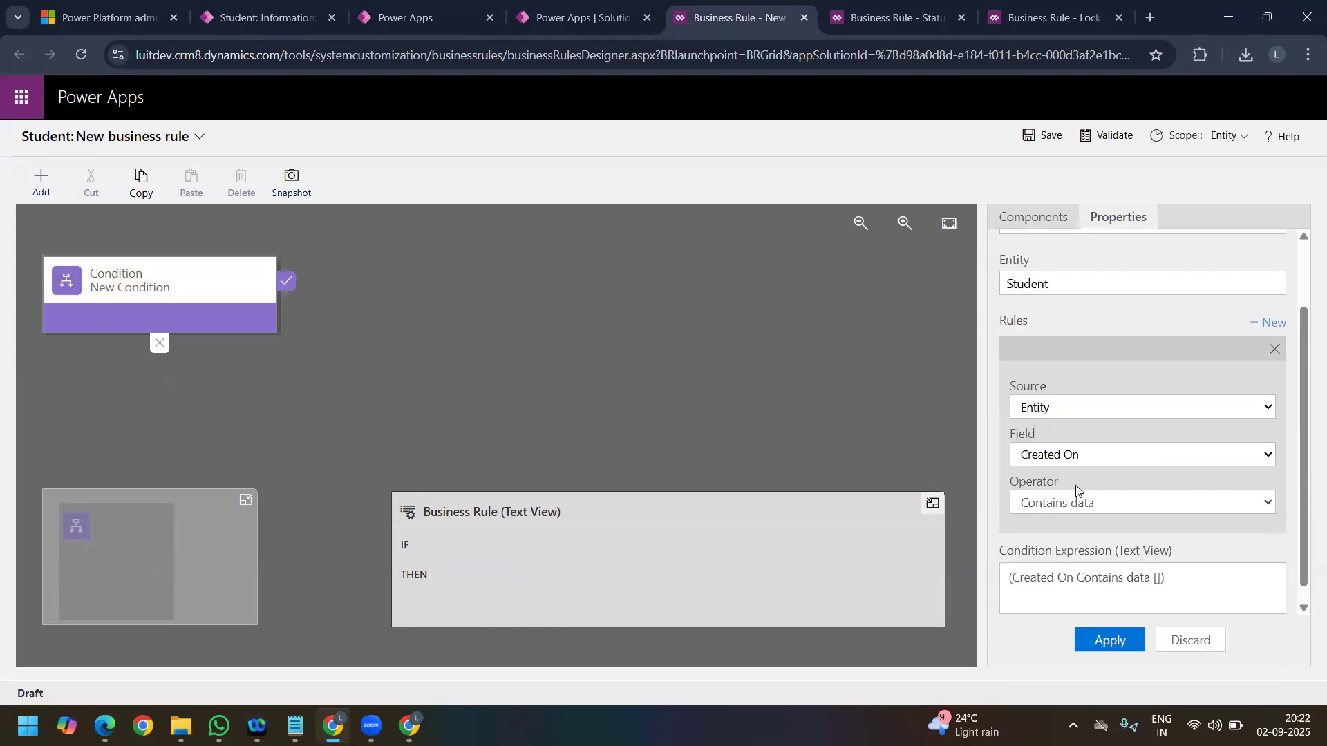
scroll(1116, 460, "down", 1)
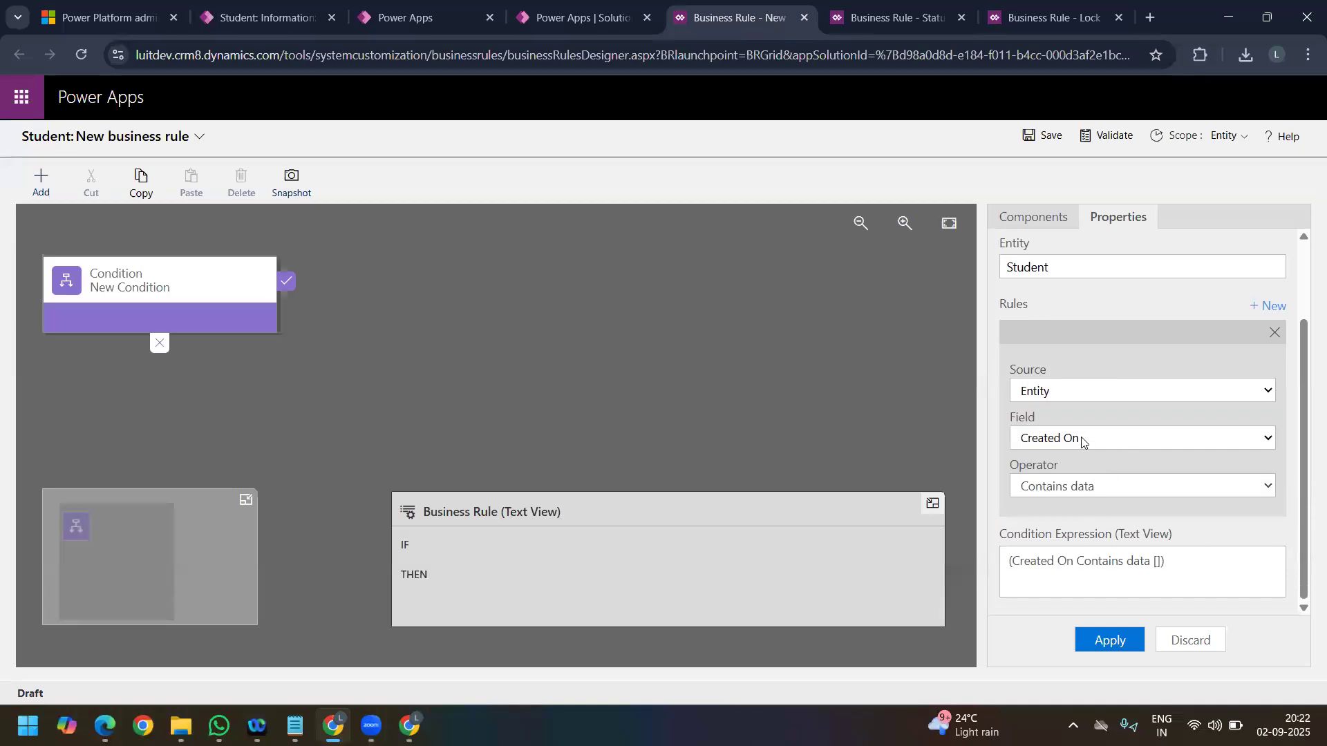
left_click(1129, 642)
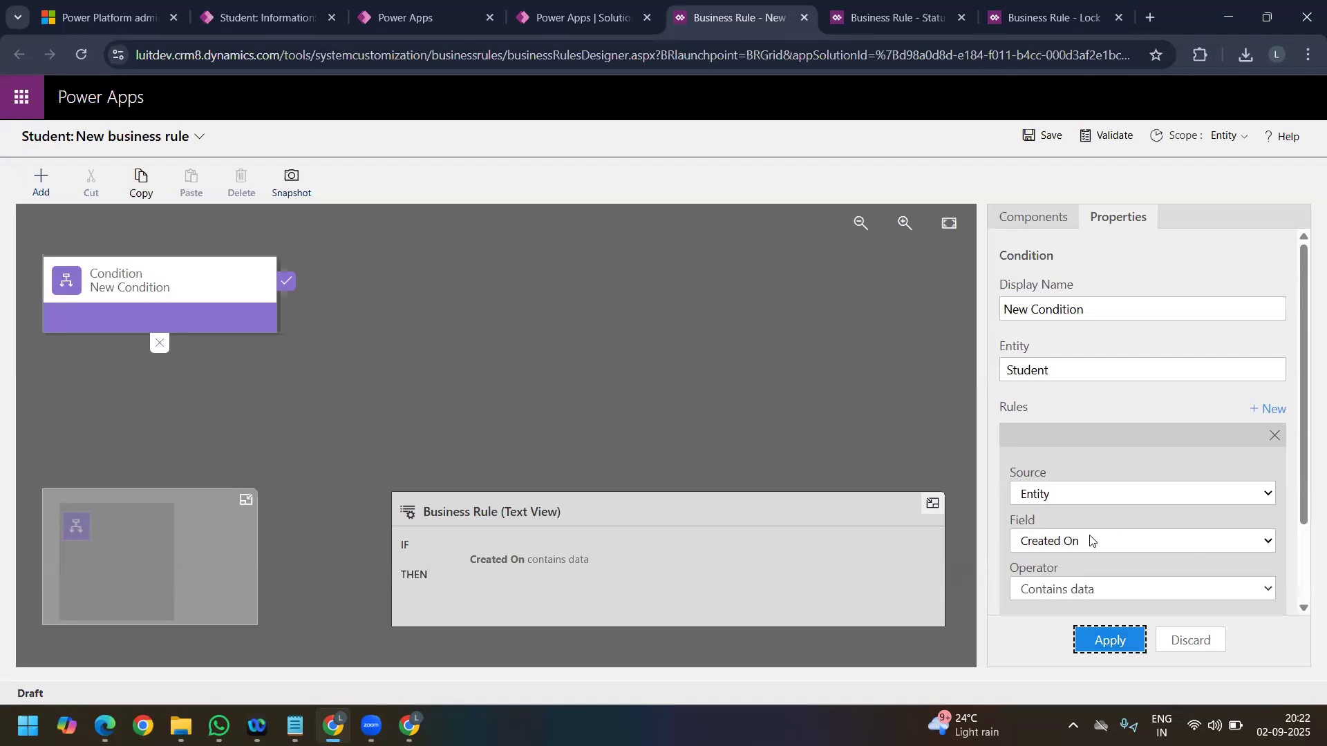
scroll(1038, 461, "down", 2)
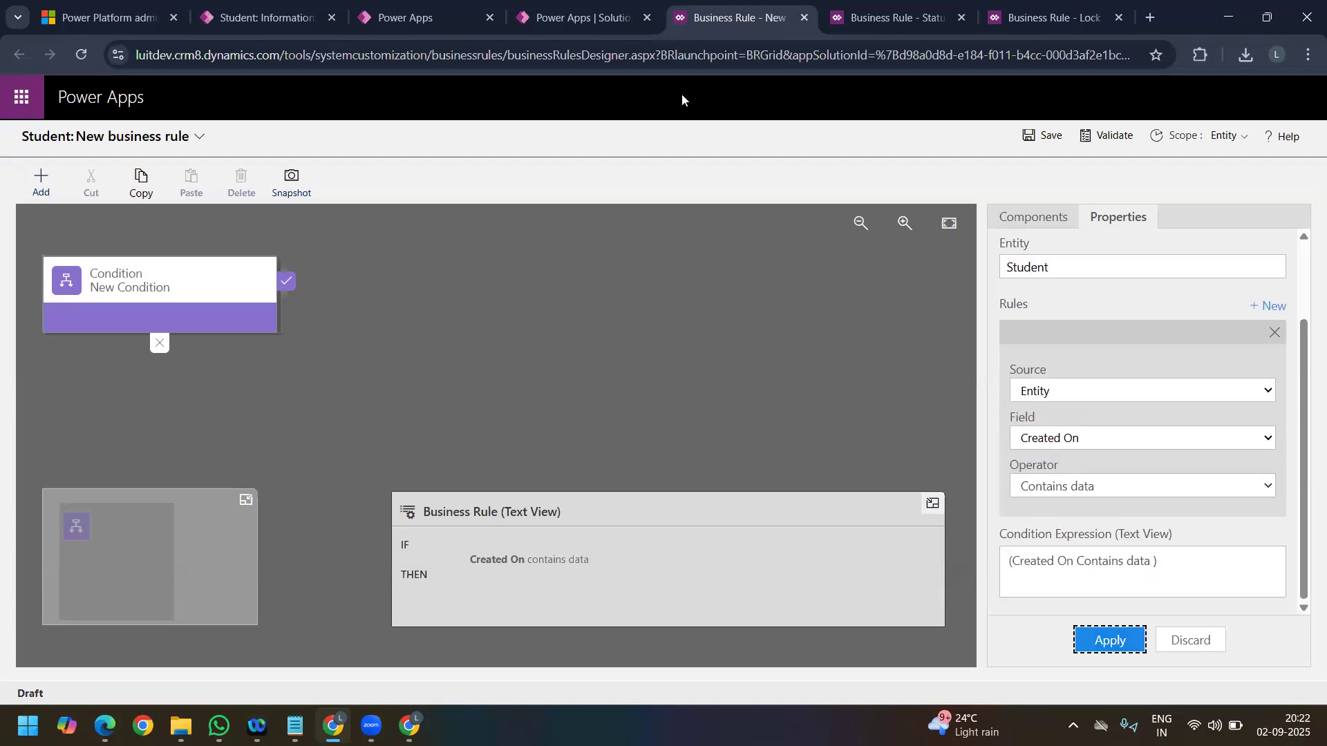
Step: View all objects of the LT6 Day 8 solution and return to the new business rule
left_click(573, 26)
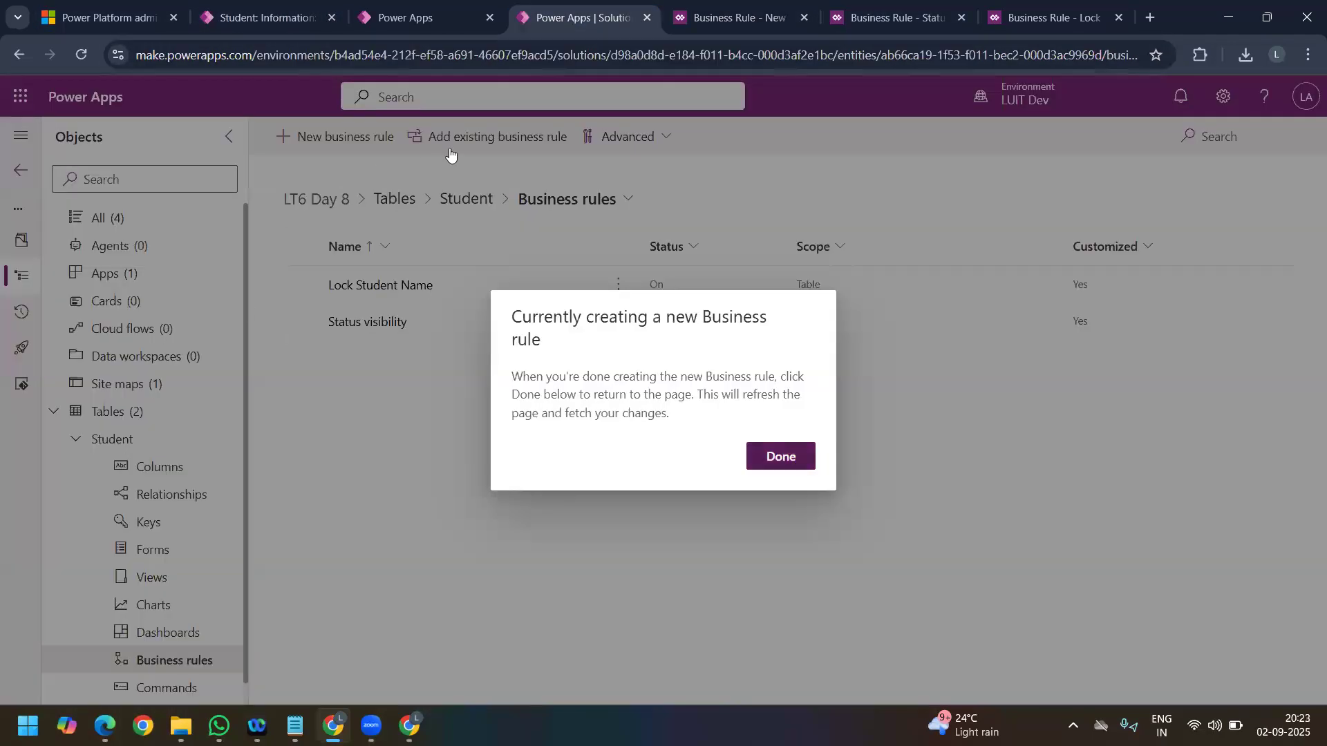
left_click(450, 154)
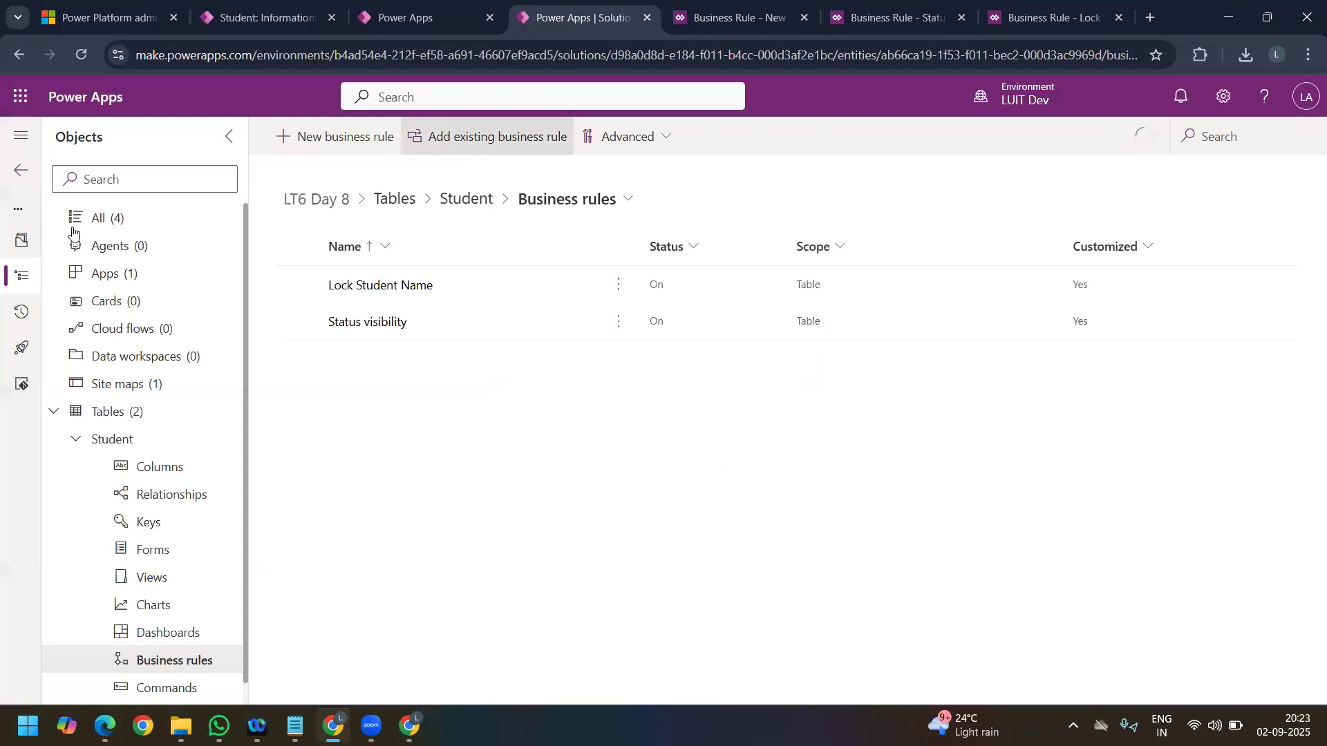
left_click(98, 219)
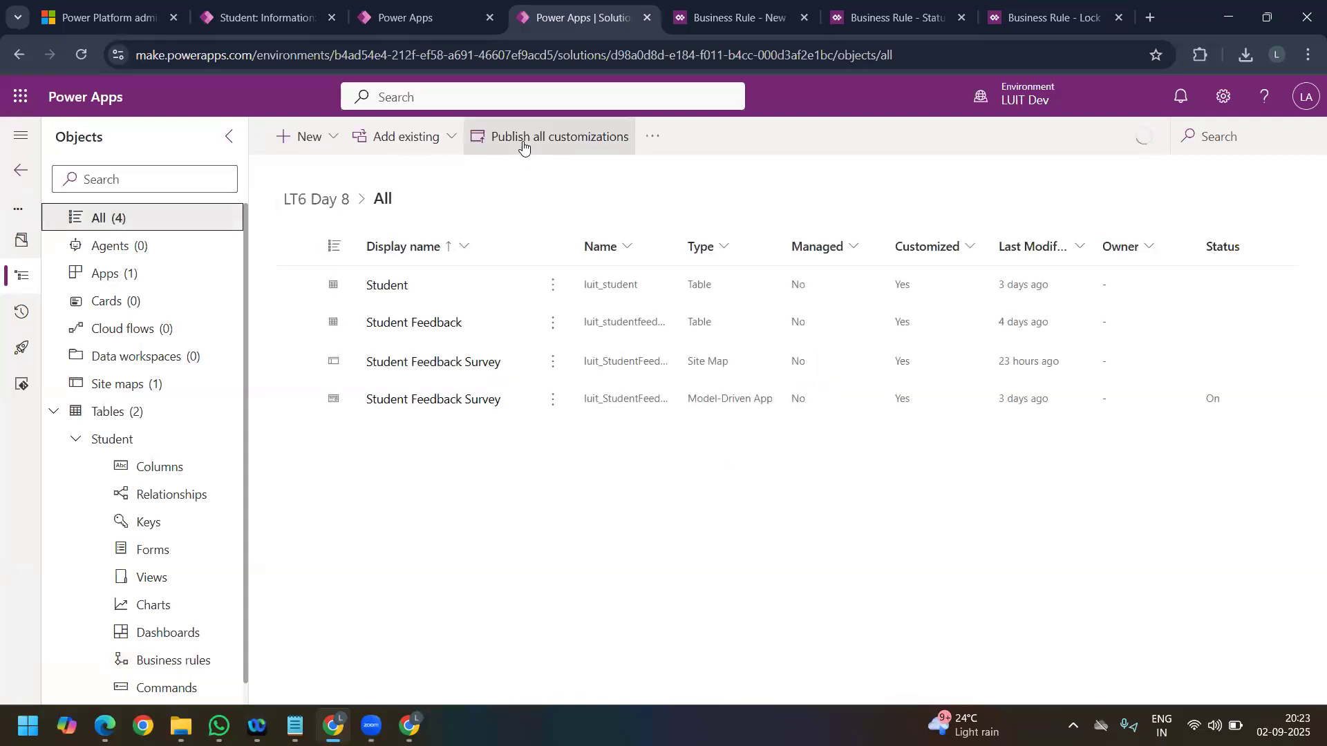
left_click(730, 25)
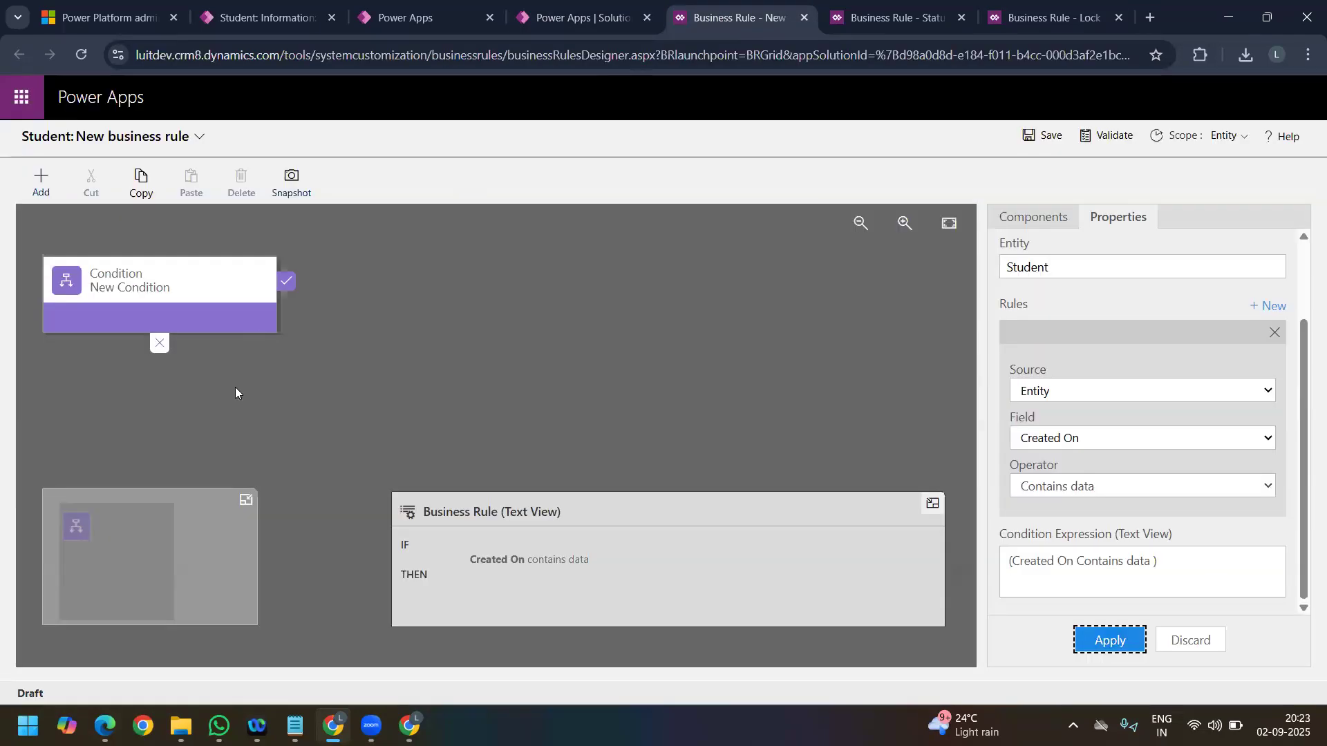
Step: Add a Recommendation action to the condition's true branch for the Status field
left_click(41, 185)
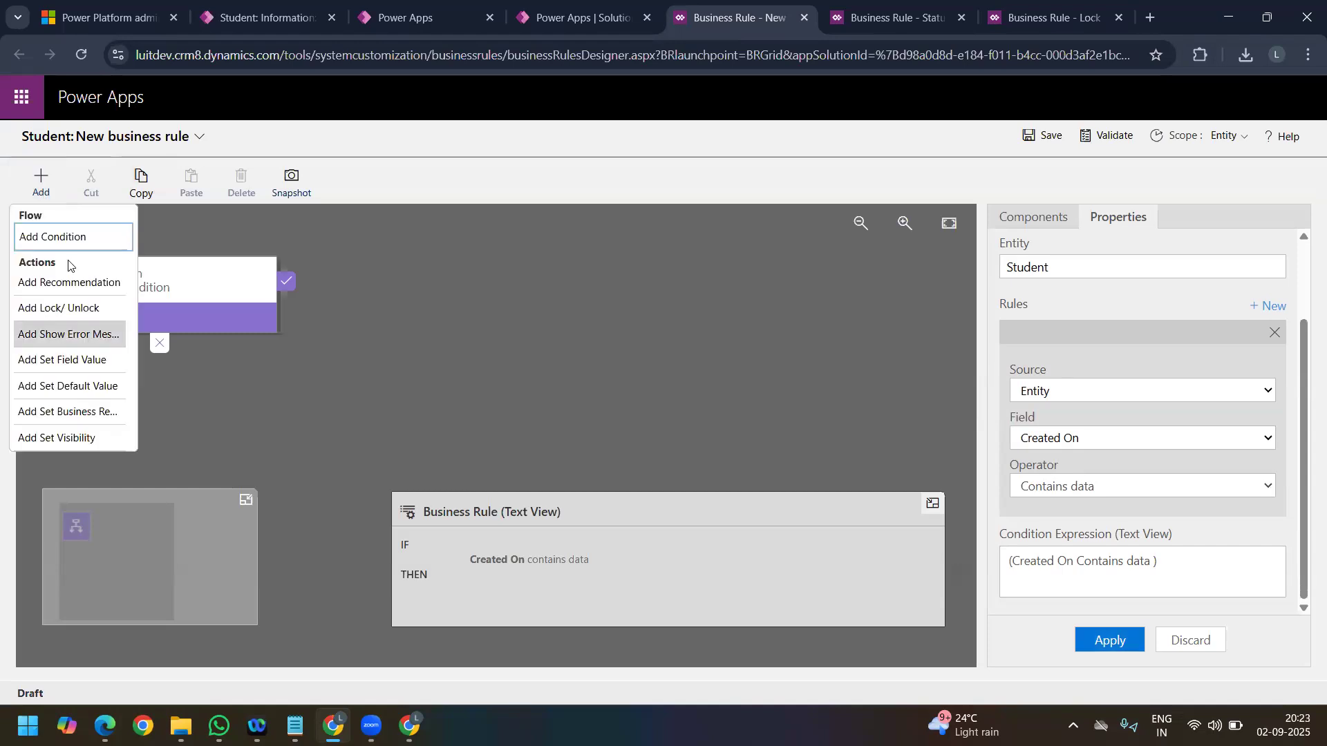
left_click(78, 291)
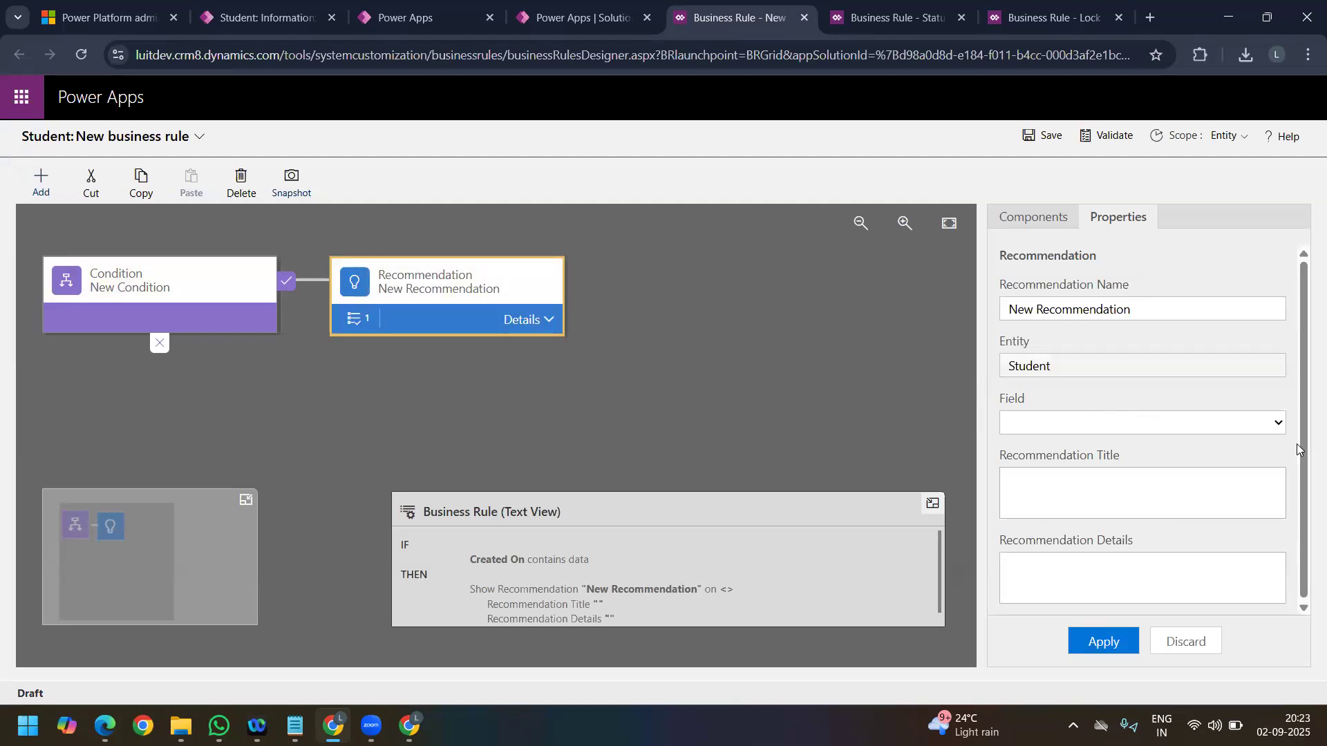
left_click(1279, 424)
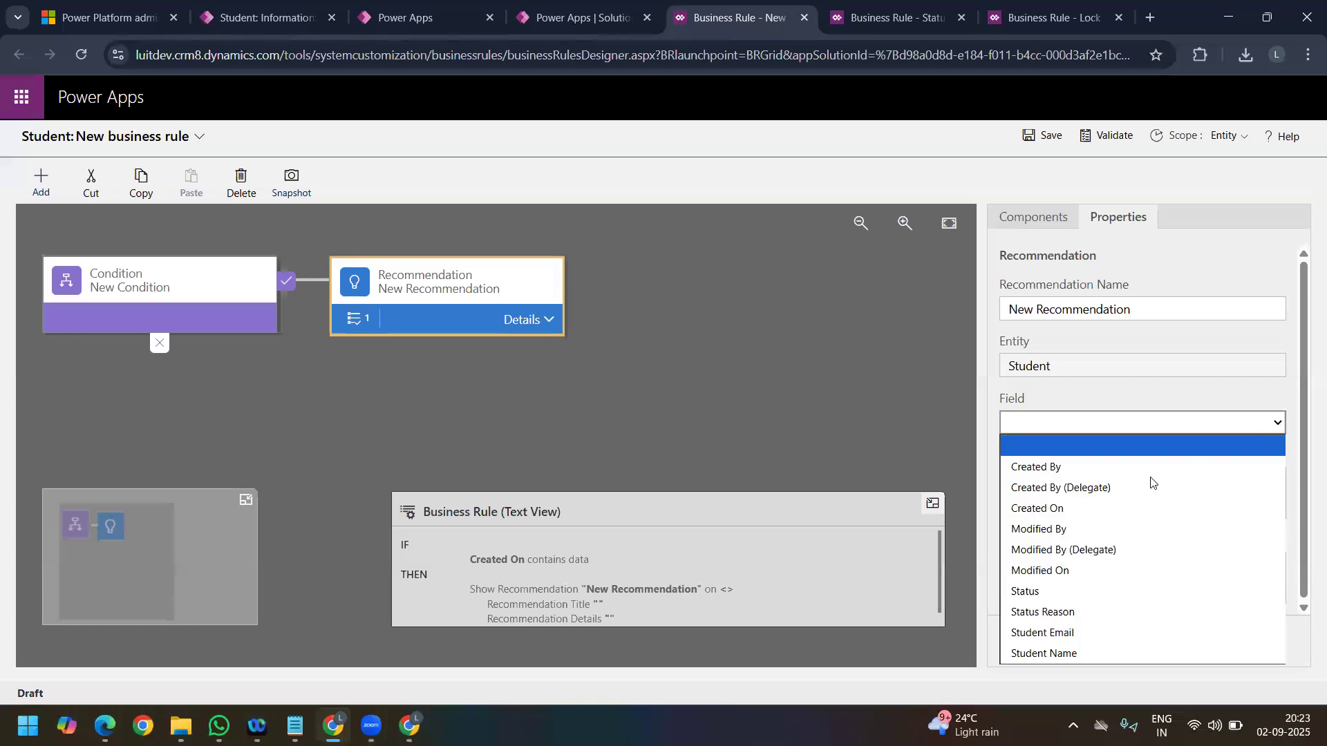
left_click(1099, 590)
Step: Set the recommendation's title to "This is Out of Box Field" and its details to "You cannot make changes", and apply
left_click(1064, 489)
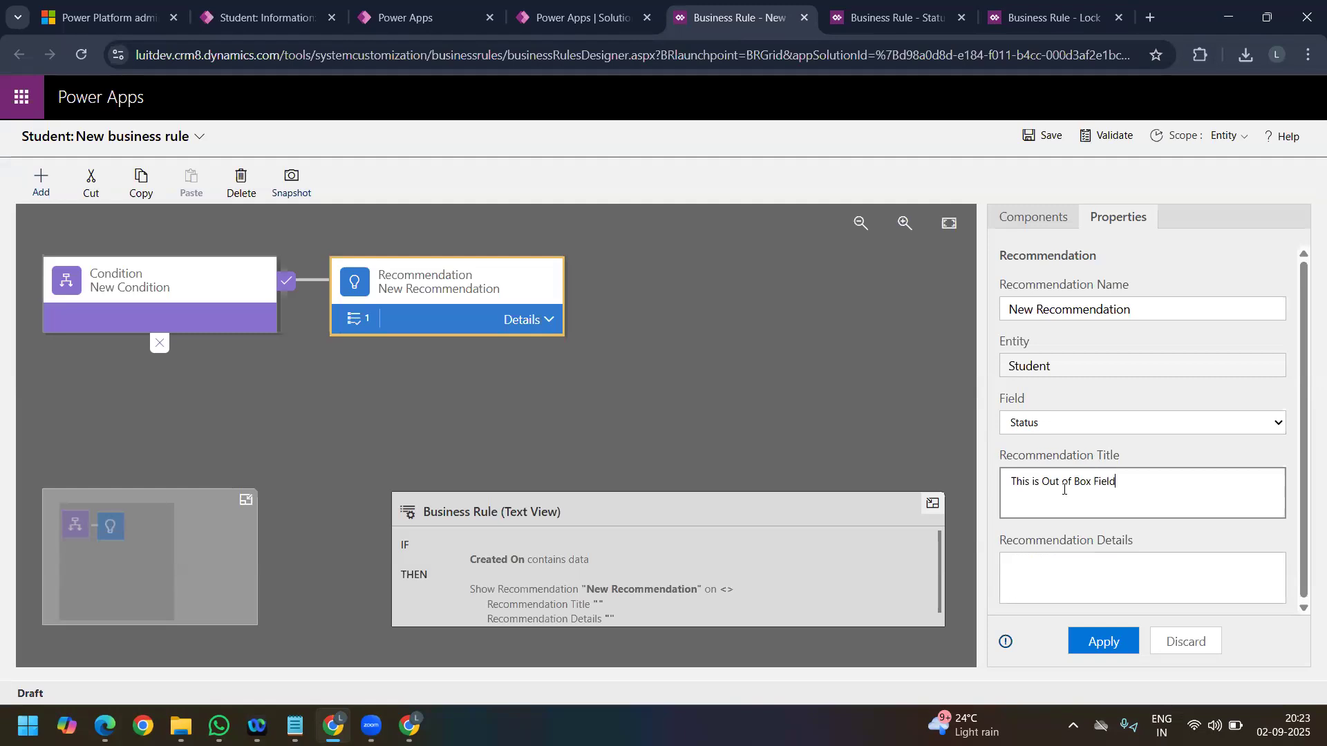
left_click(1077, 569)
type("You cannot make change")
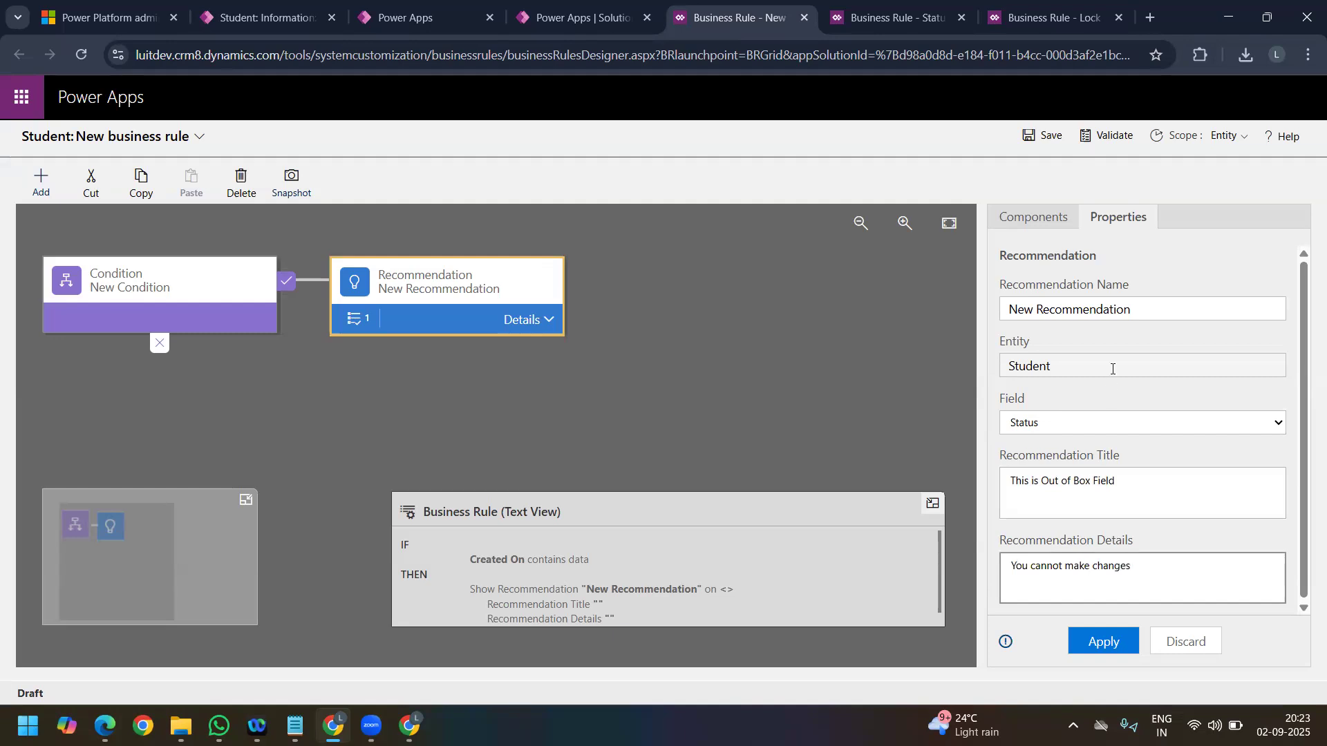
type("s")
left_click(1106, 644)
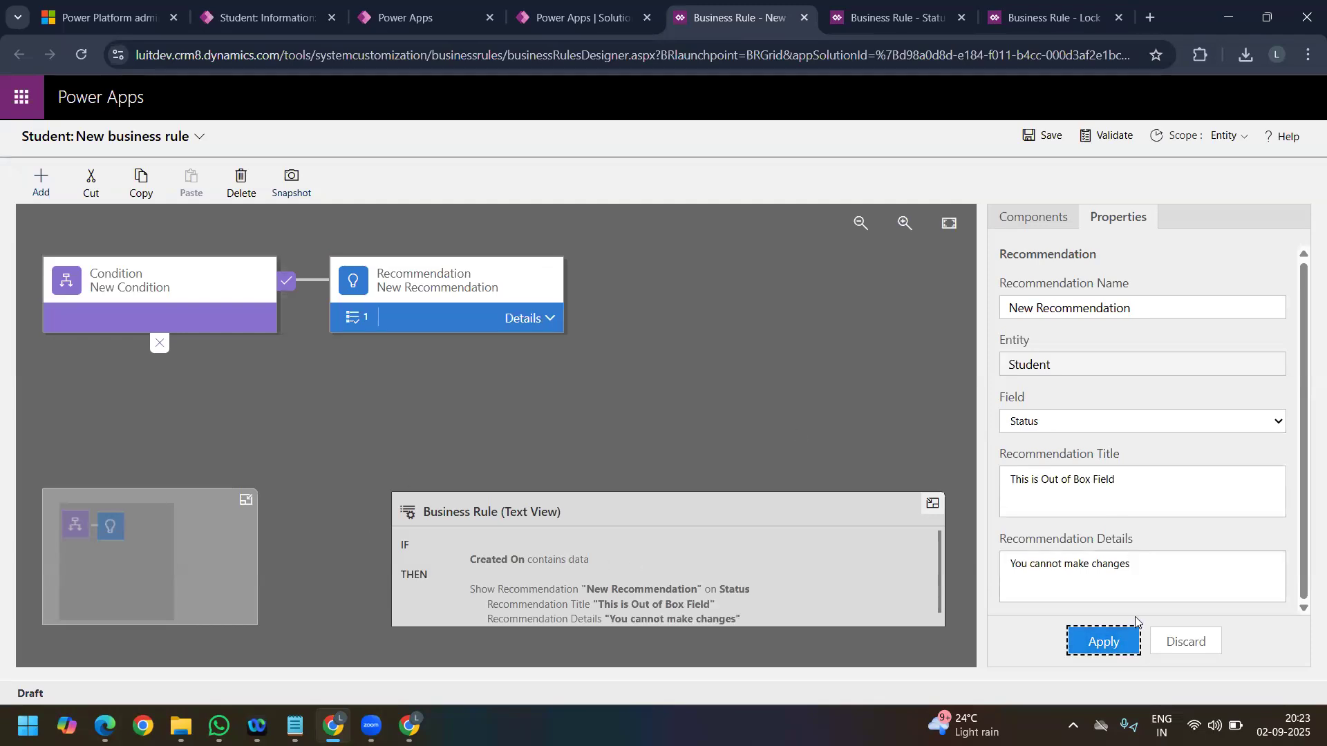
scroll(482, 579, "down", 1)
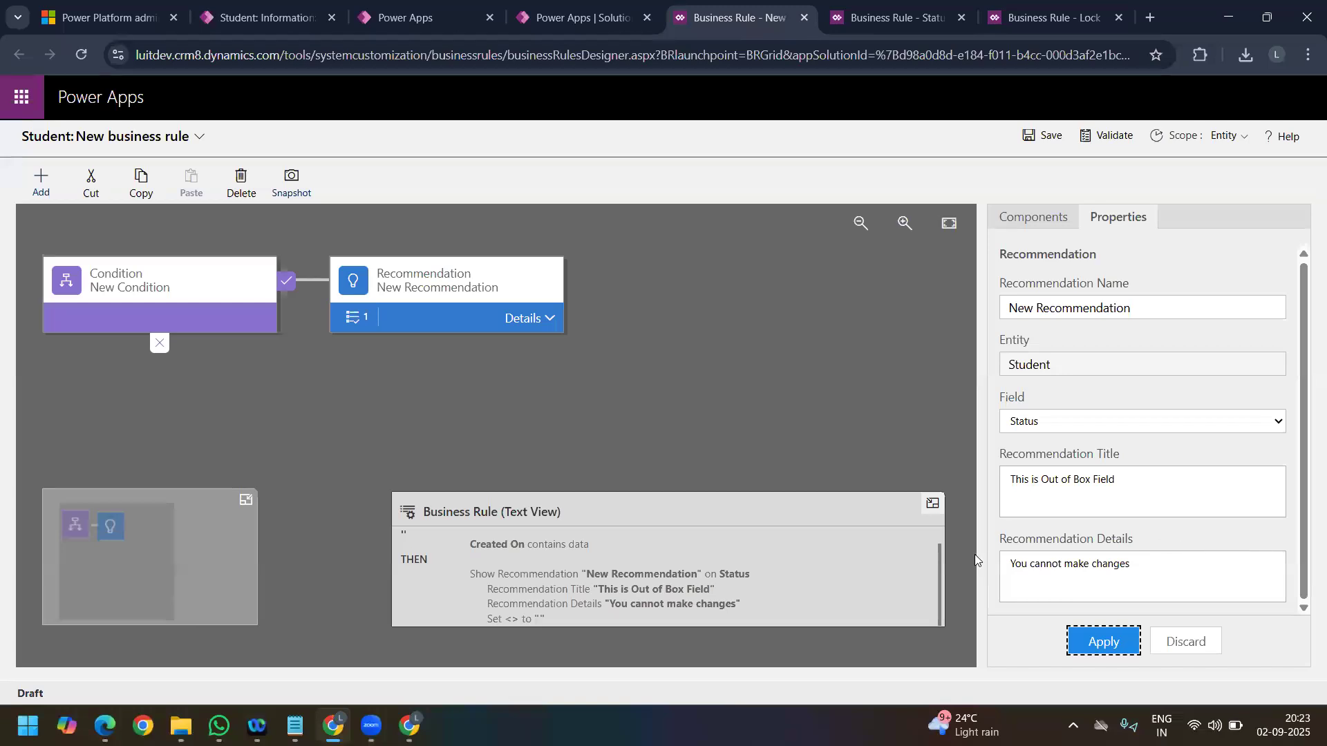
left_click(1121, 641)
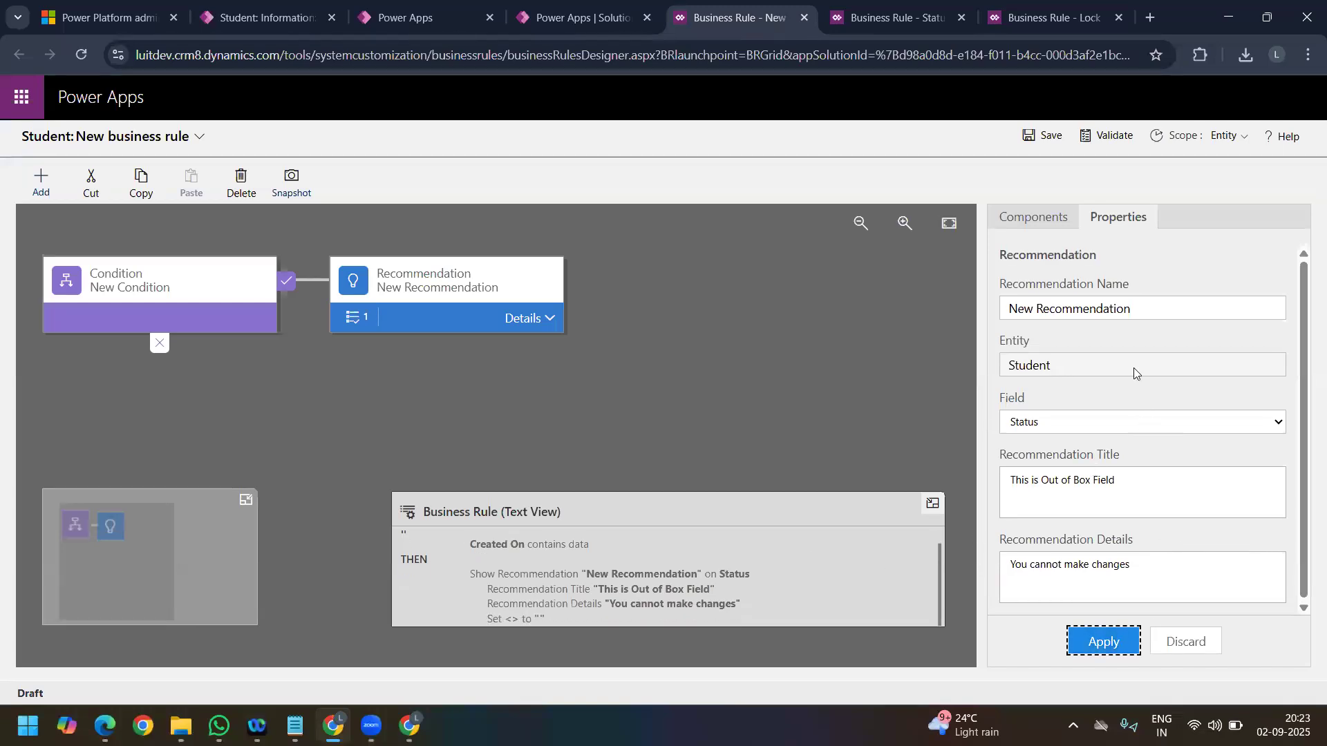
Step: Add a Show Error Message action after the recommendation and target it at the Student Email field
left_click(41, 181)
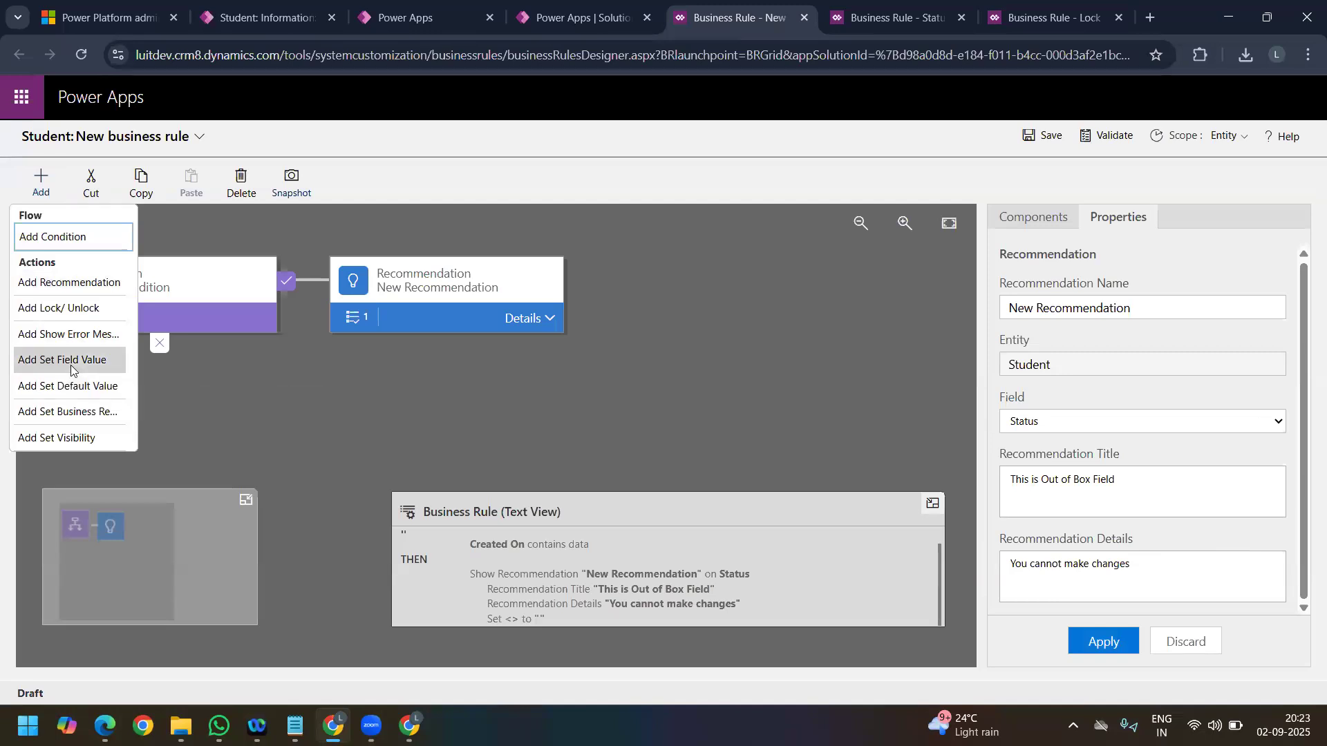
left_click(299, 396)
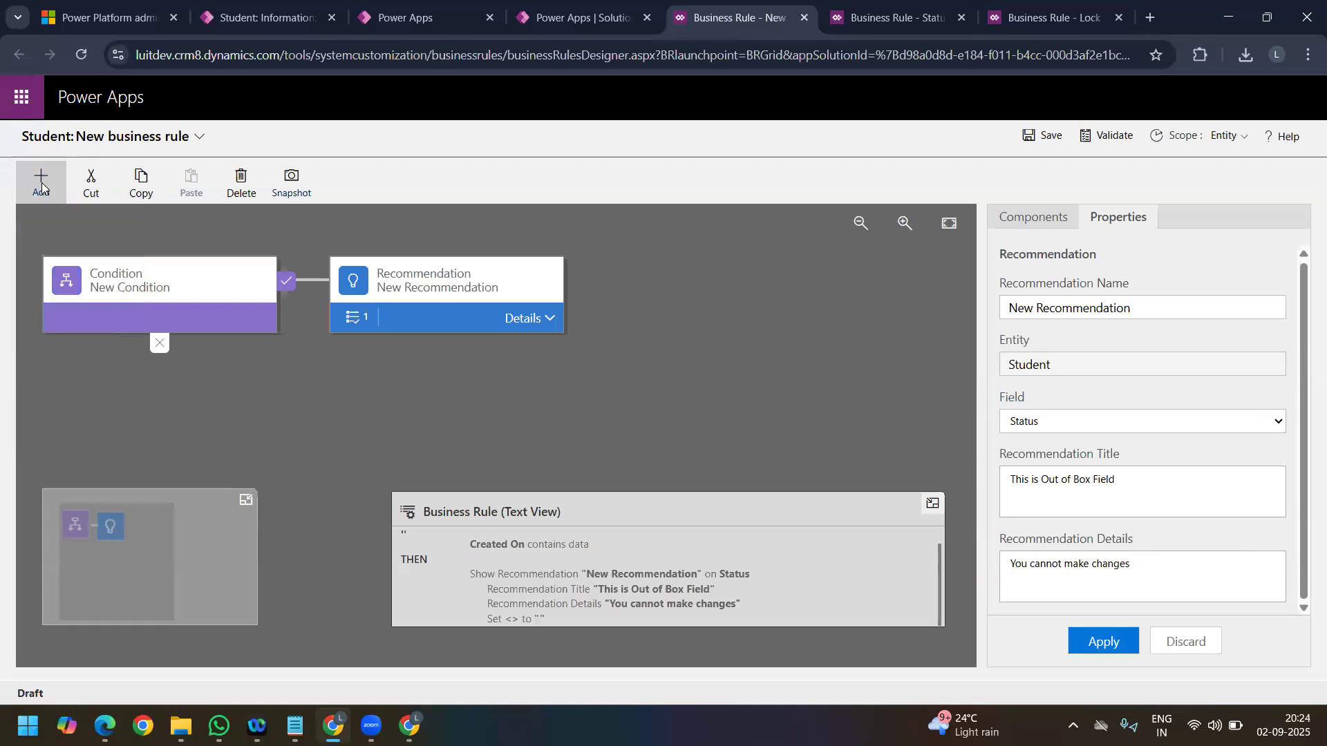
left_click(41, 185)
left_click(62, 336)
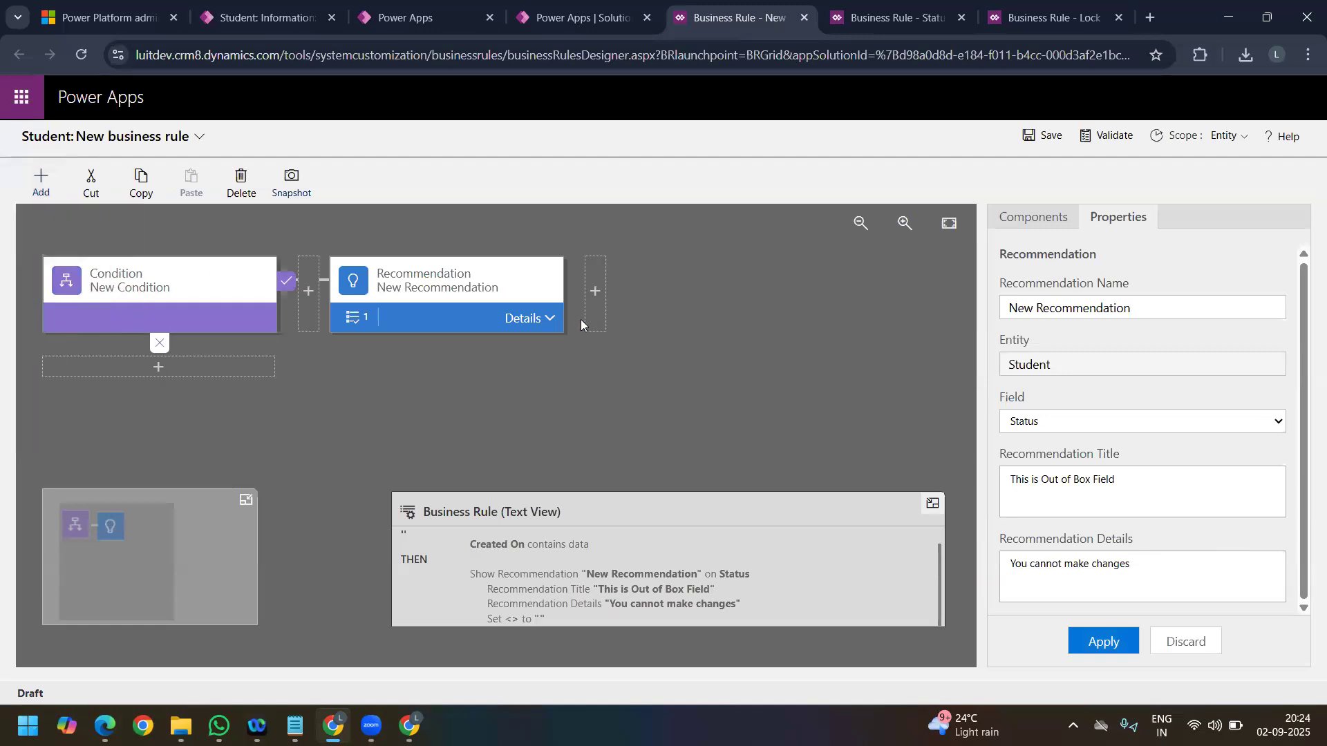
left_click(596, 293)
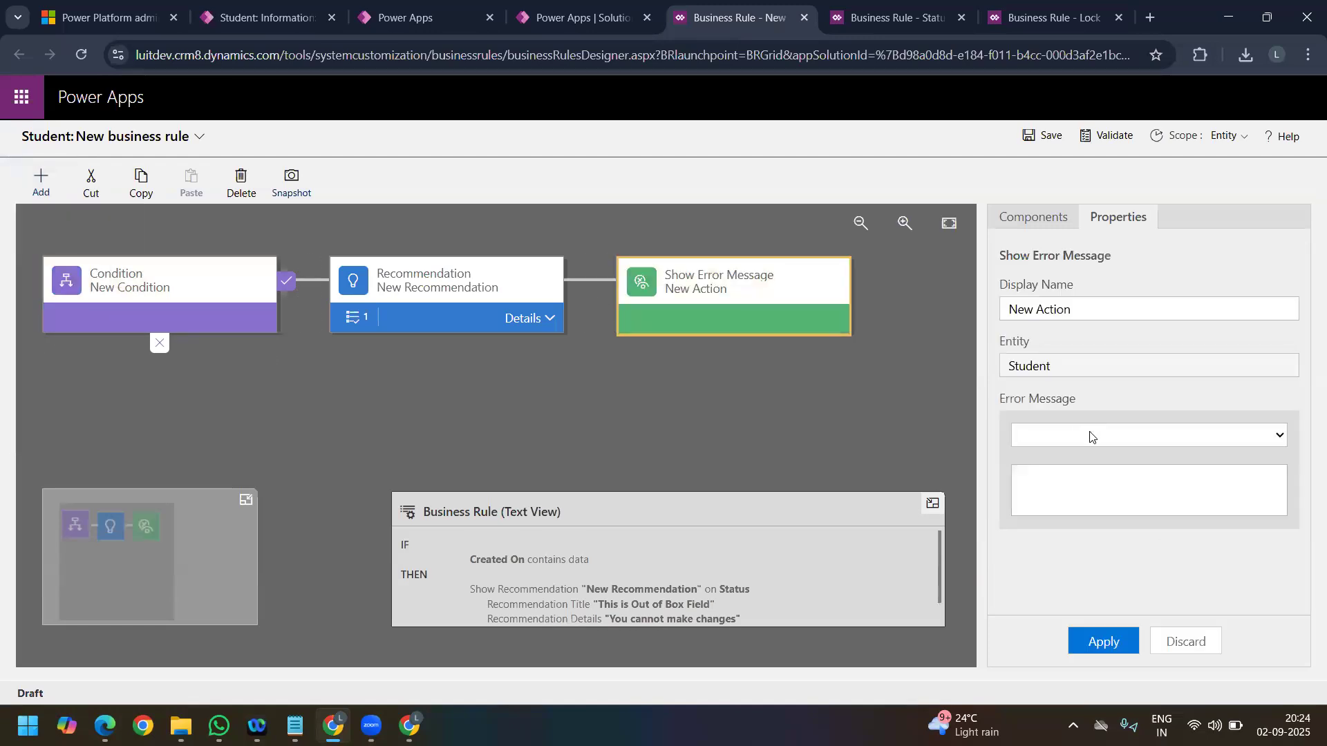
left_click(1090, 435)
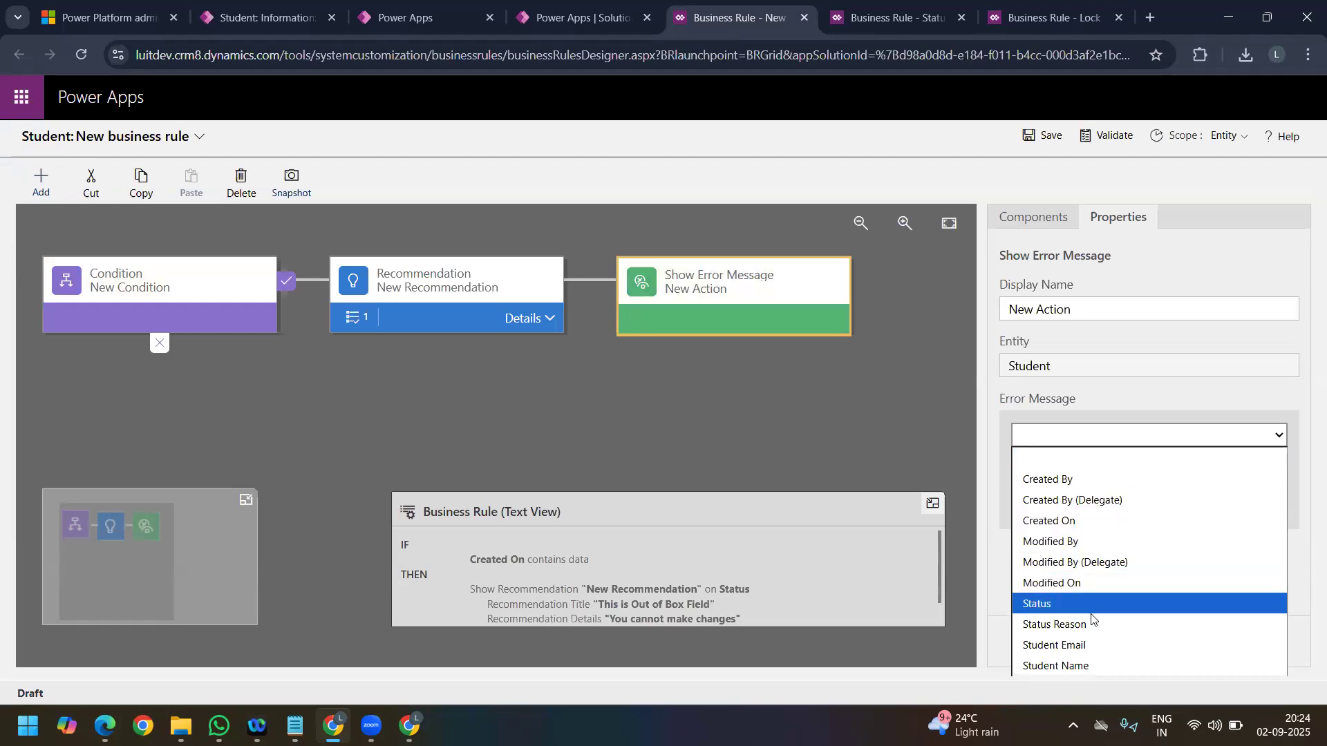
left_click(1098, 644)
Step: Set the Student Email error message to "Please make sure alias is correct" and apply it
left_click(1056, 486)
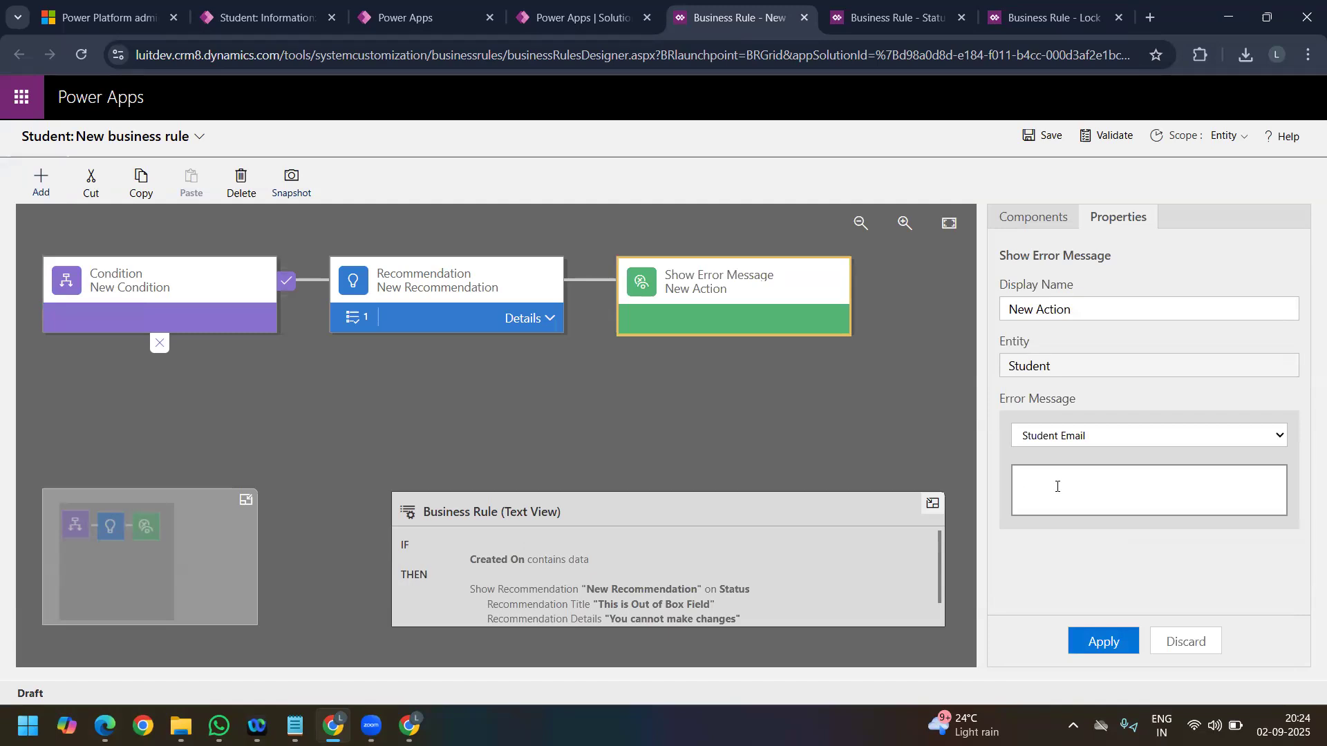
type("Please make sure all")
key("ctrl+shift+Left")
key("ctrl+shift+Left")
key("ctrl+shift+Left")
key("ctrl+shift+Left")
key("ctrl+shift+Left")
key("ctrl+shift+Left")
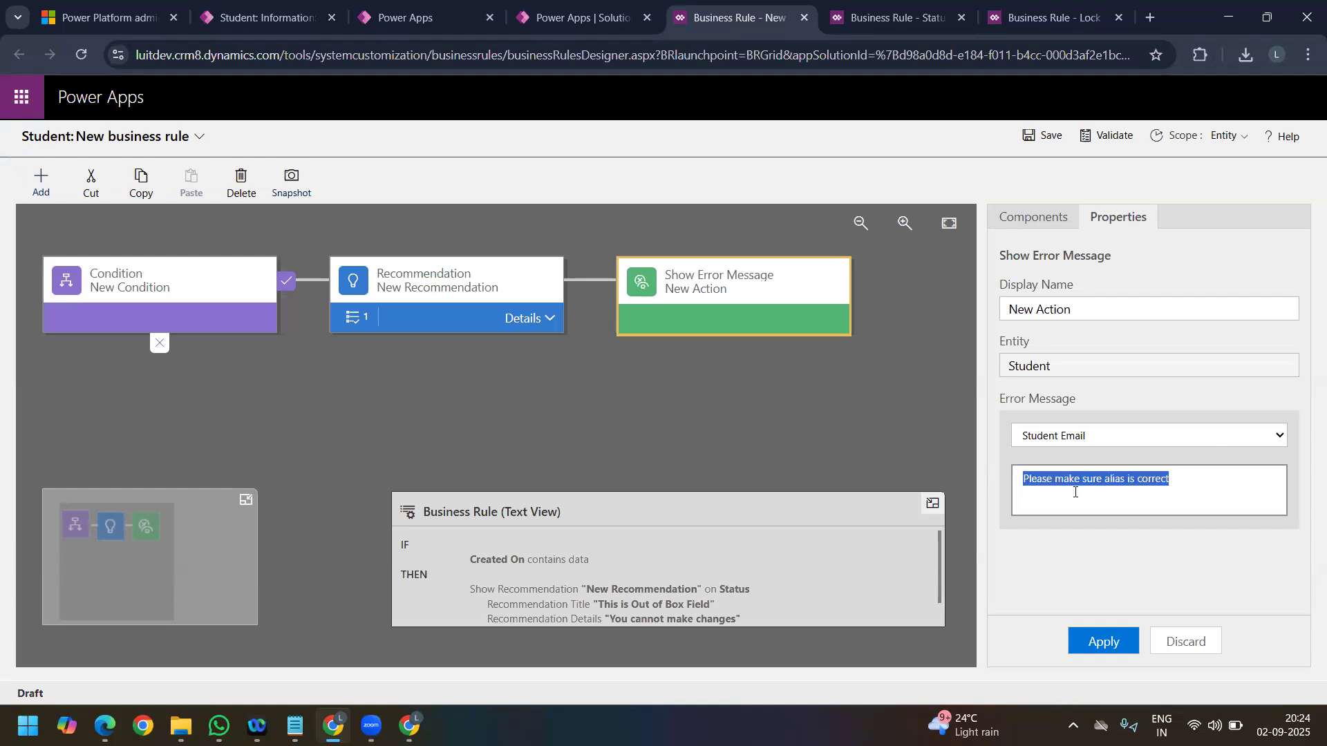
left_click(1116, 642)
left_click(1100, 641)
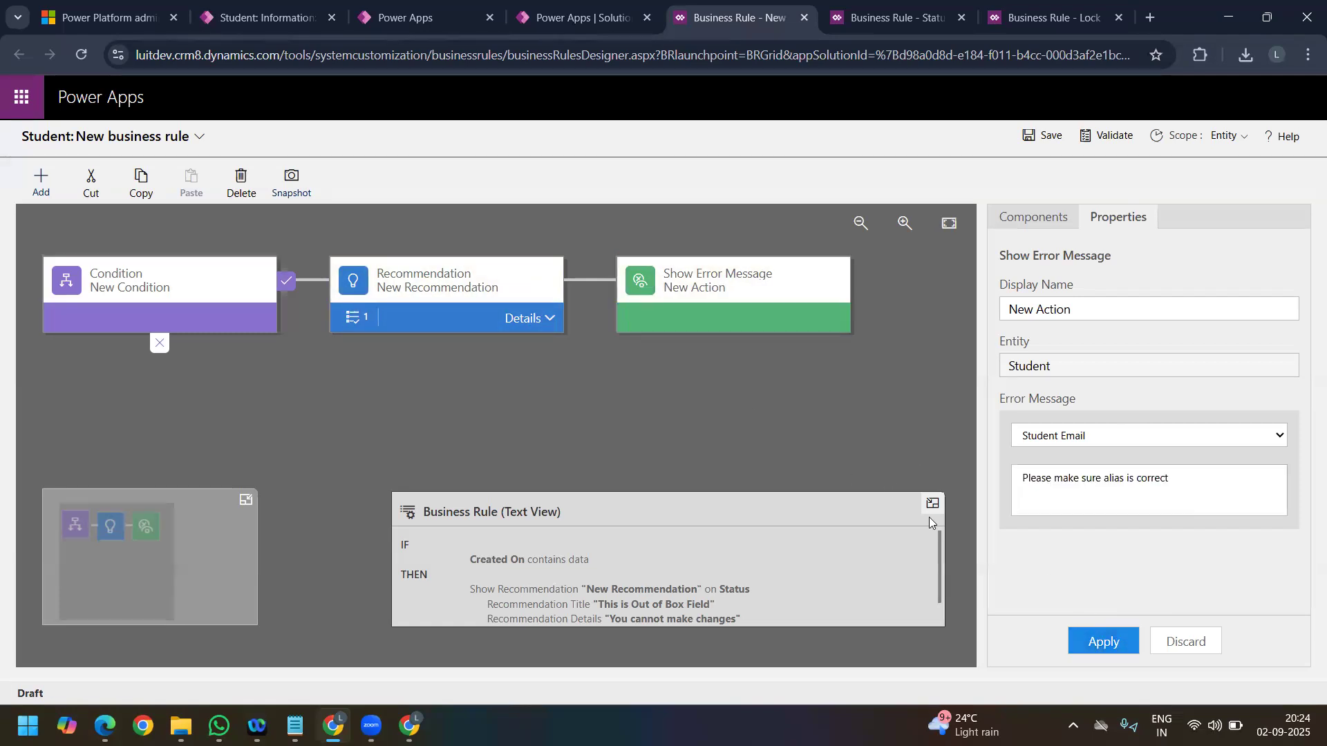
scroll(692, 546, "down", 2)
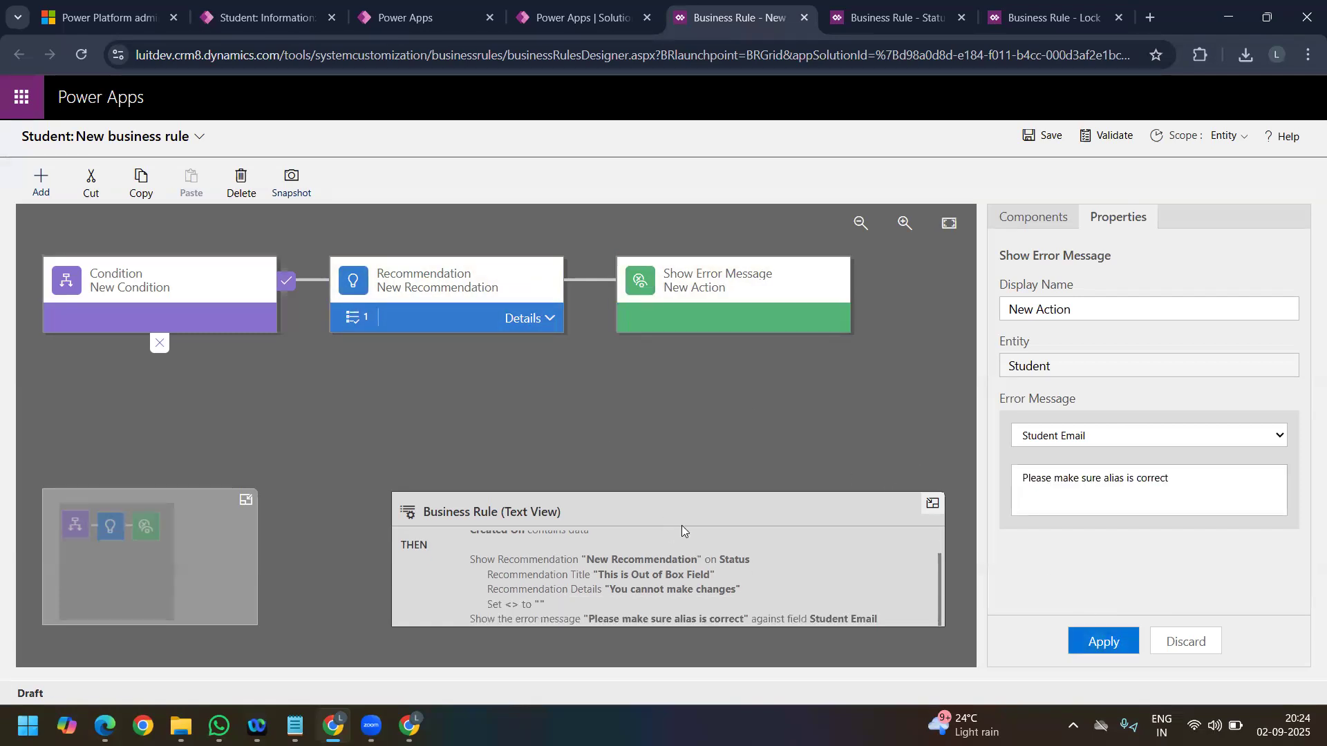
Step: Set the action inside the recommendation to clear the Student Email field, apply it, and save the rule
left_click(554, 320)
left_click(463, 392)
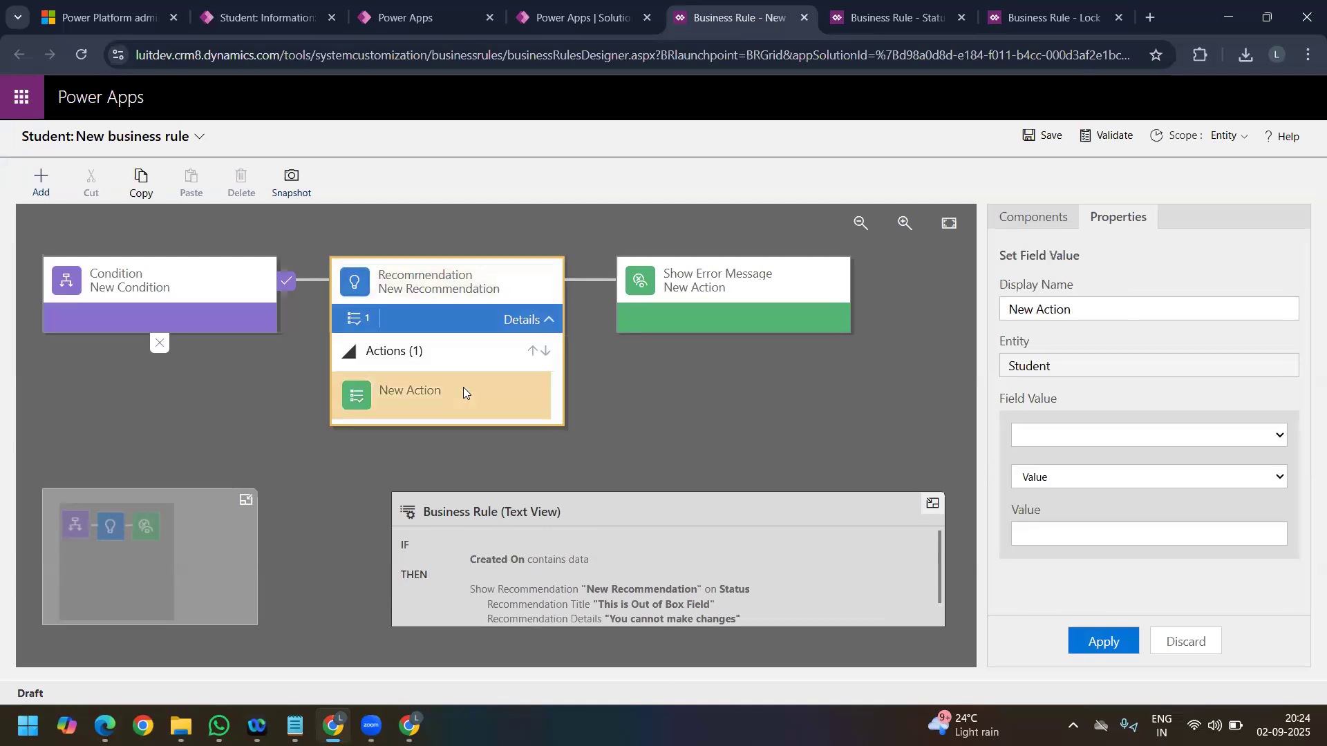
left_click(1112, 438)
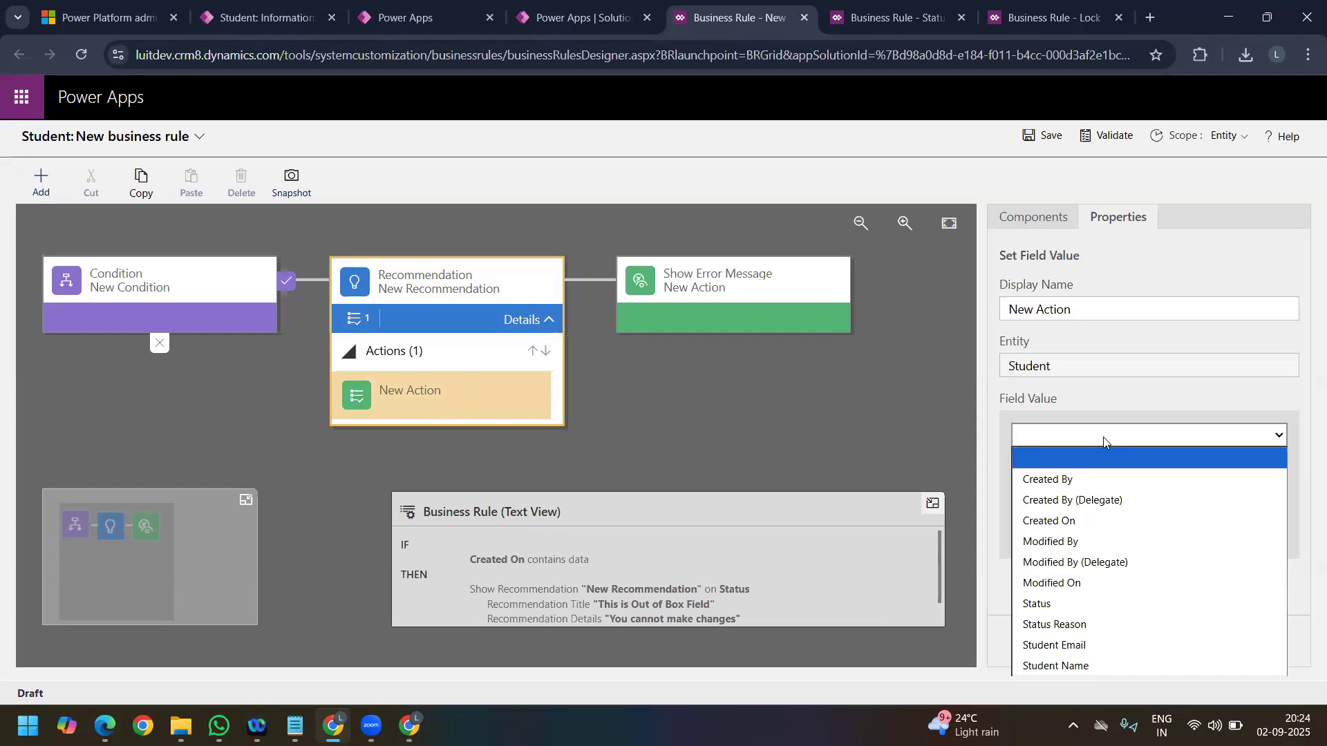
left_click(1089, 646)
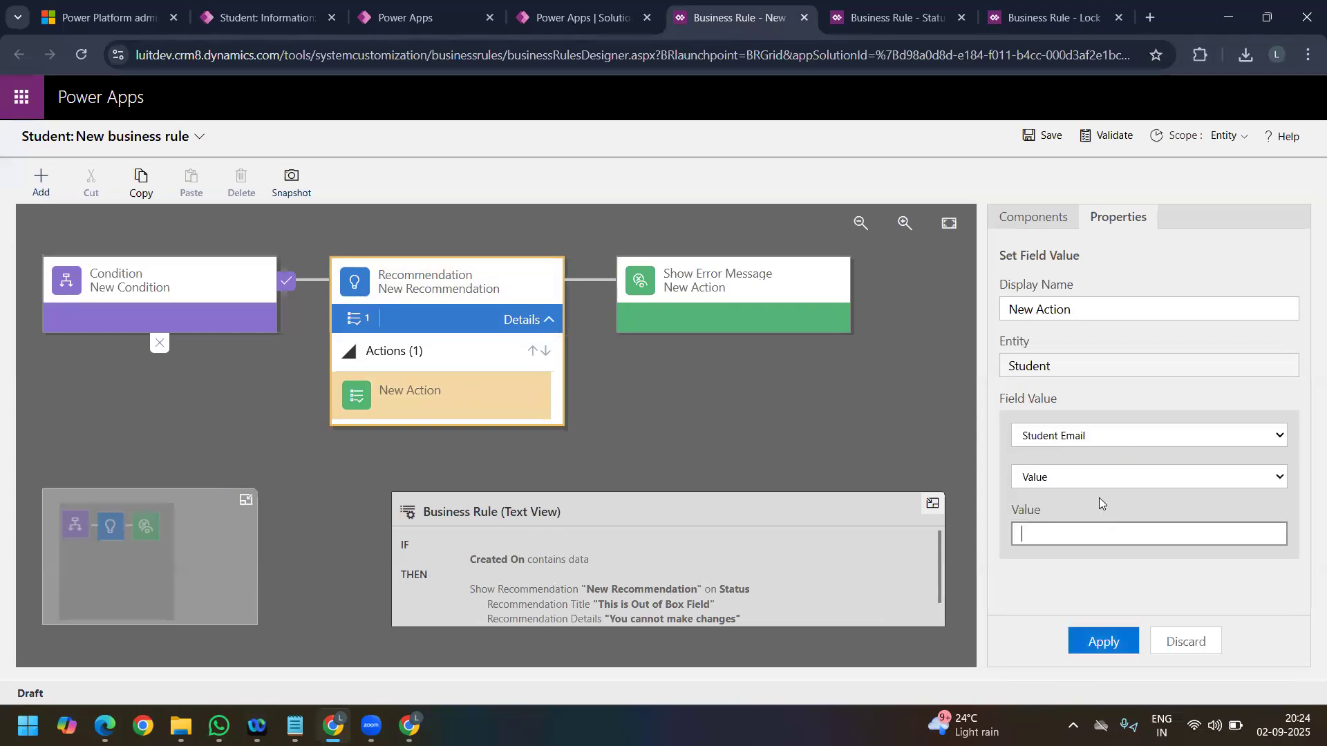
left_click(1200, 476)
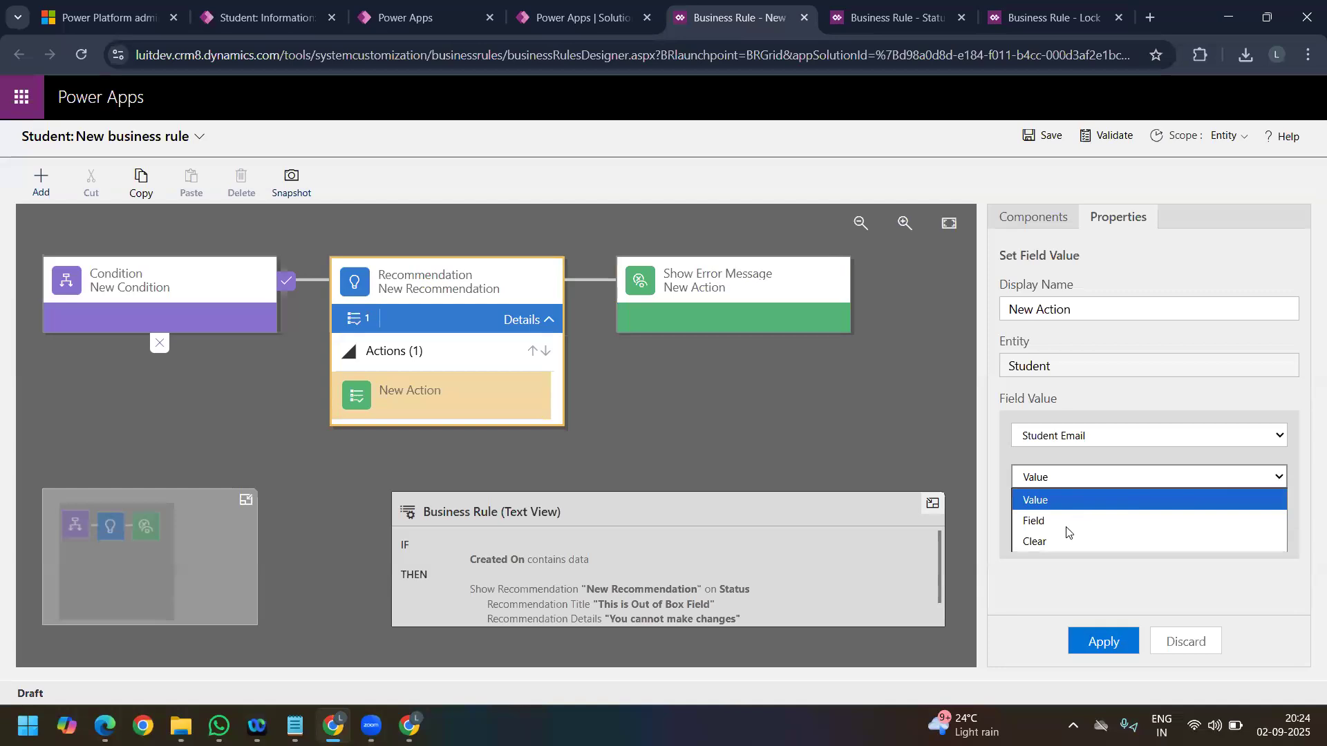
left_click(1092, 542)
left_click(1115, 645)
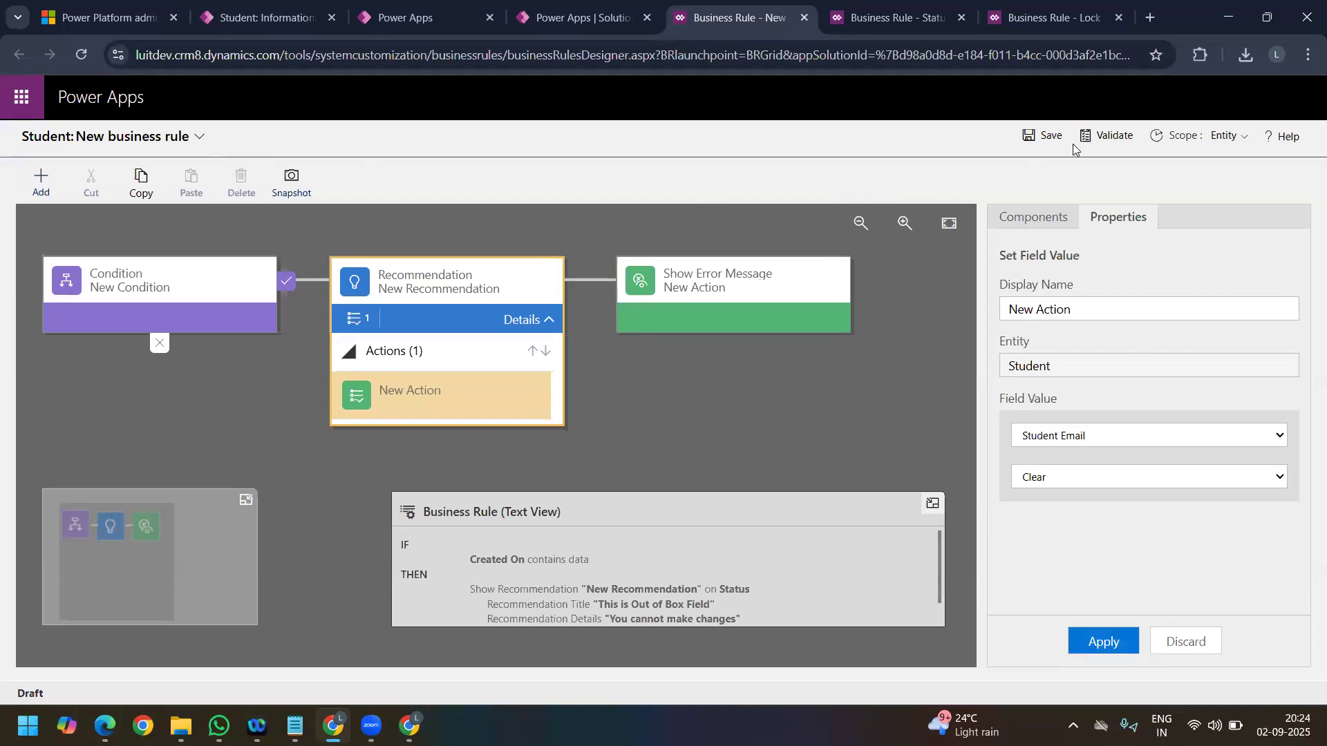
left_click(1043, 137)
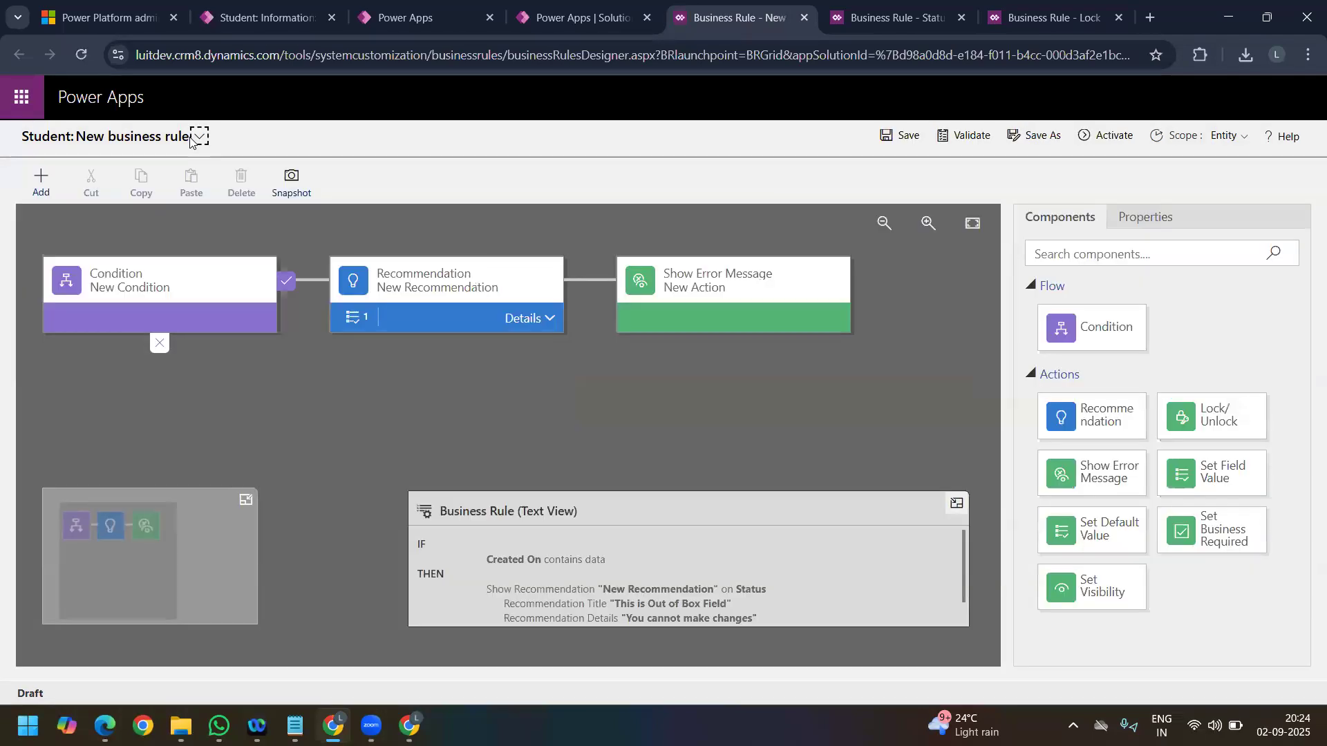
Step: Rename the business rule to "Recommendation" and validate it
left_click(197, 138)
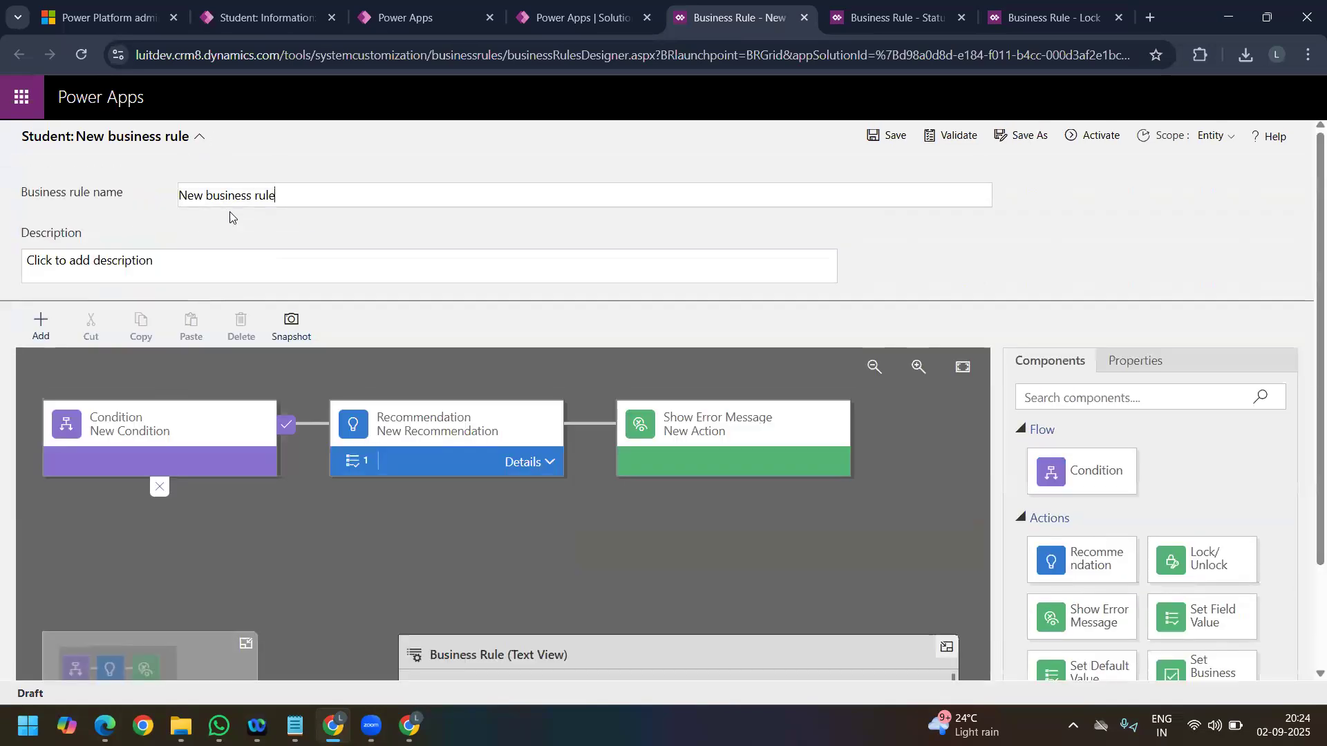
left_click(252, 200)
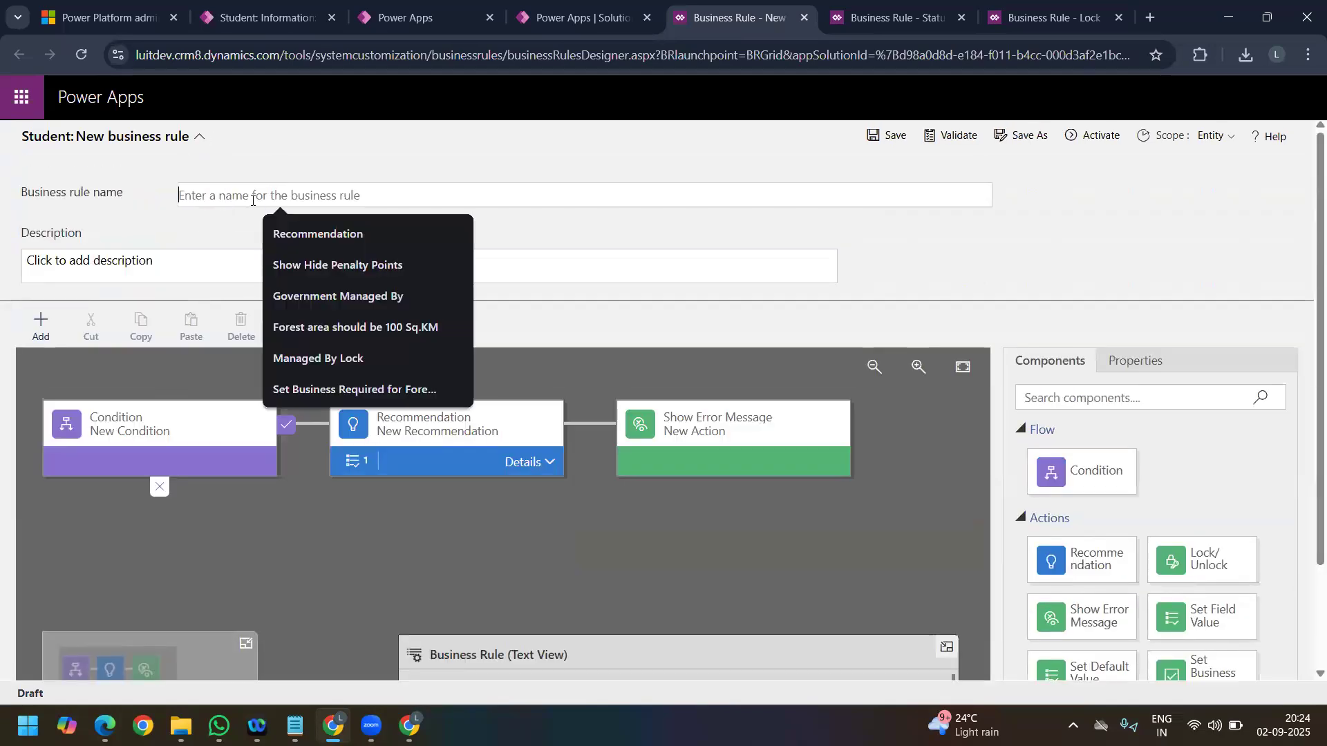
left_click(308, 242)
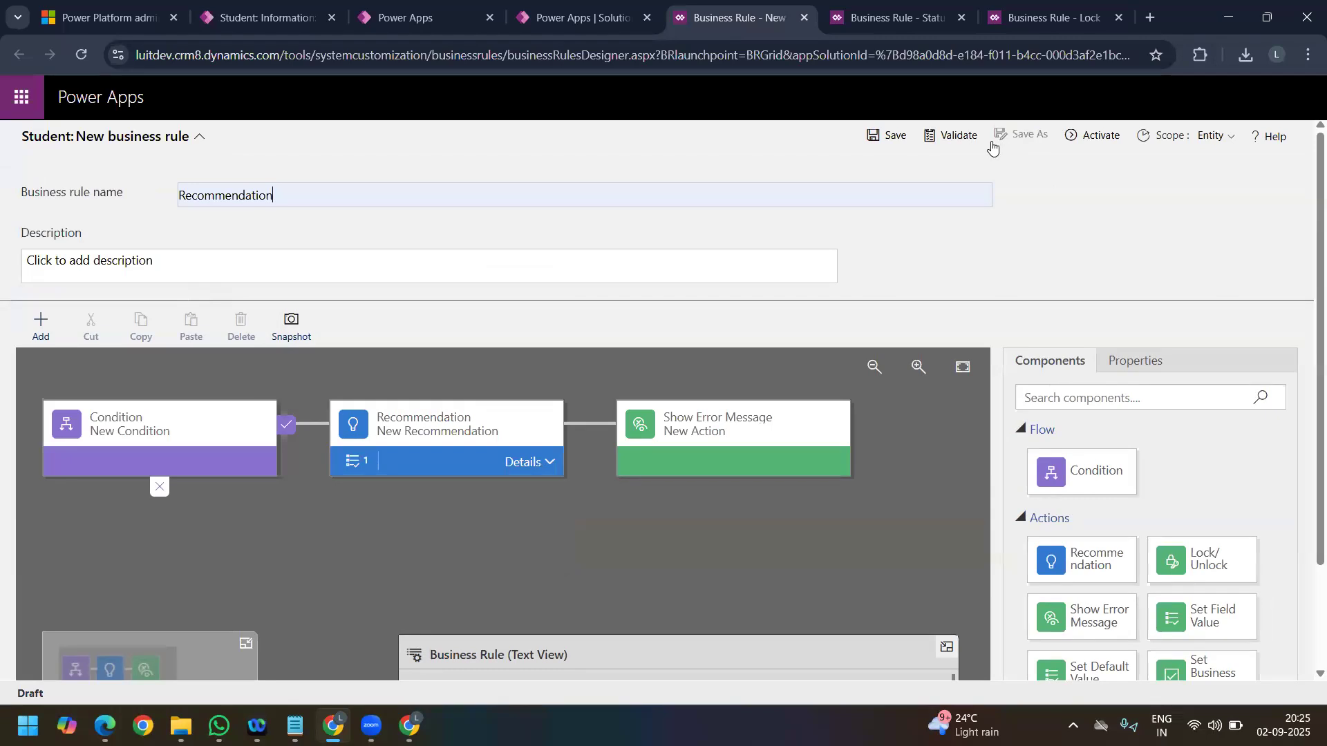
left_click(953, 138)
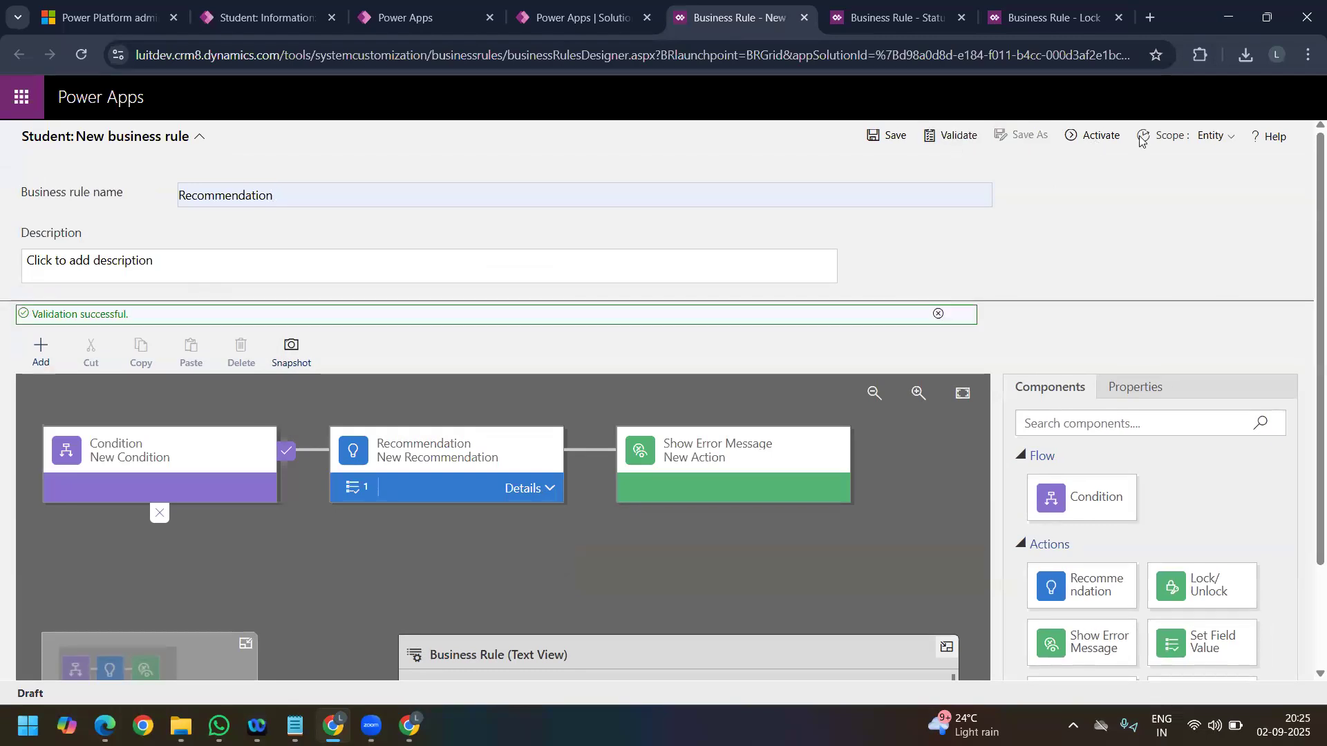
Step: Try the All Forms scope for the rule and switch it back to Entity
left_click(1090, 138)
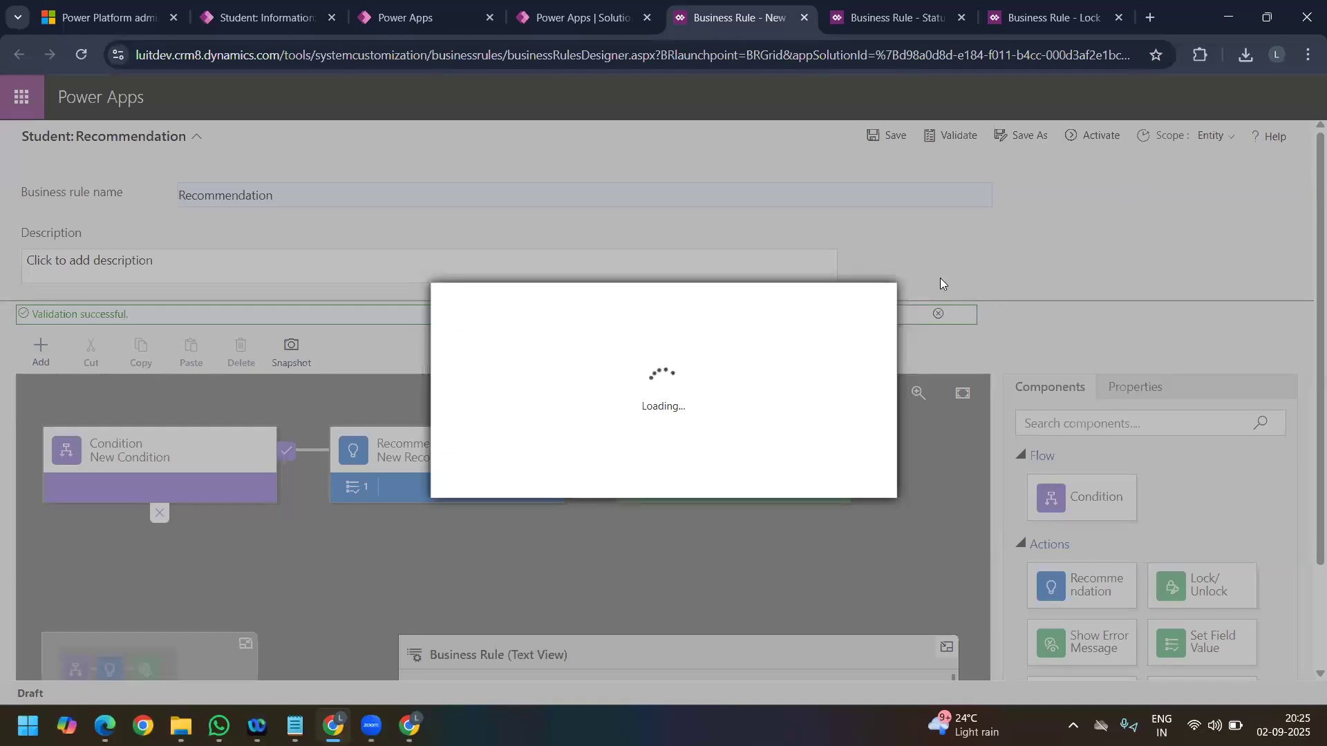
left_click(864, 309)
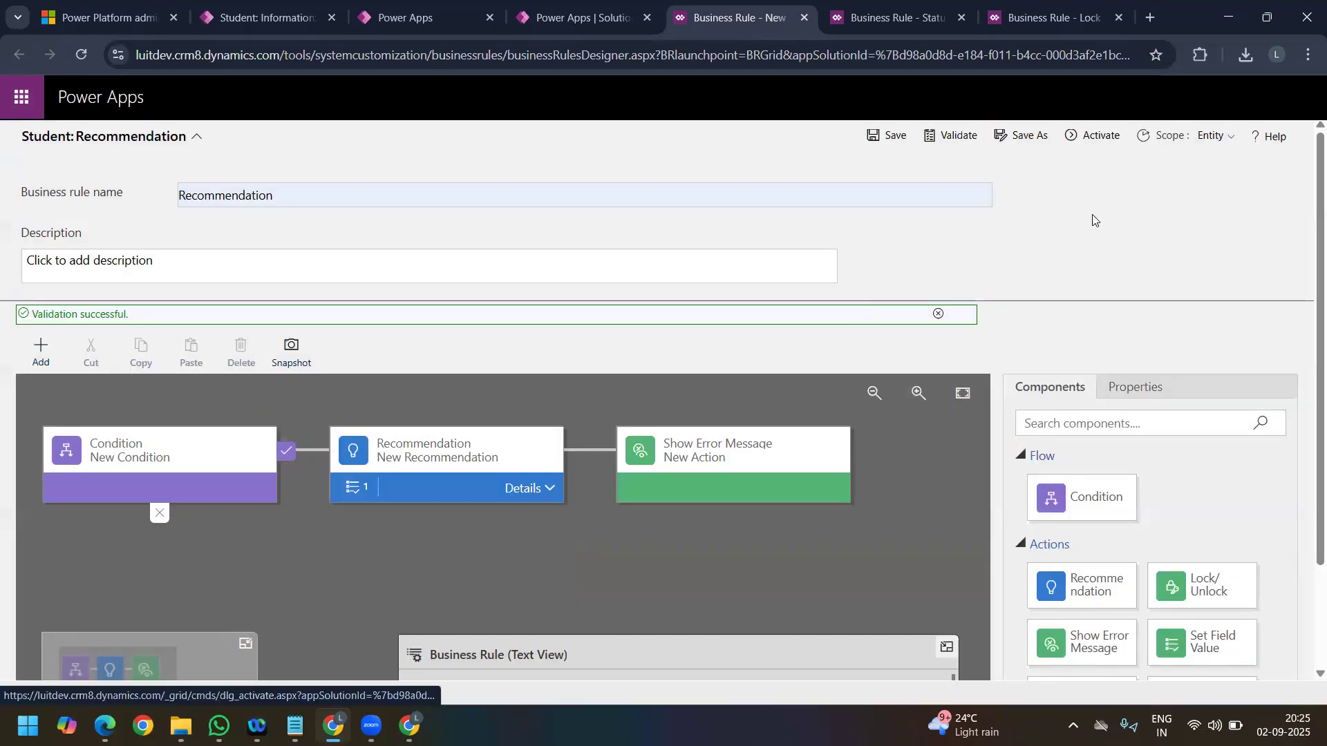
left_click(1213, 136)
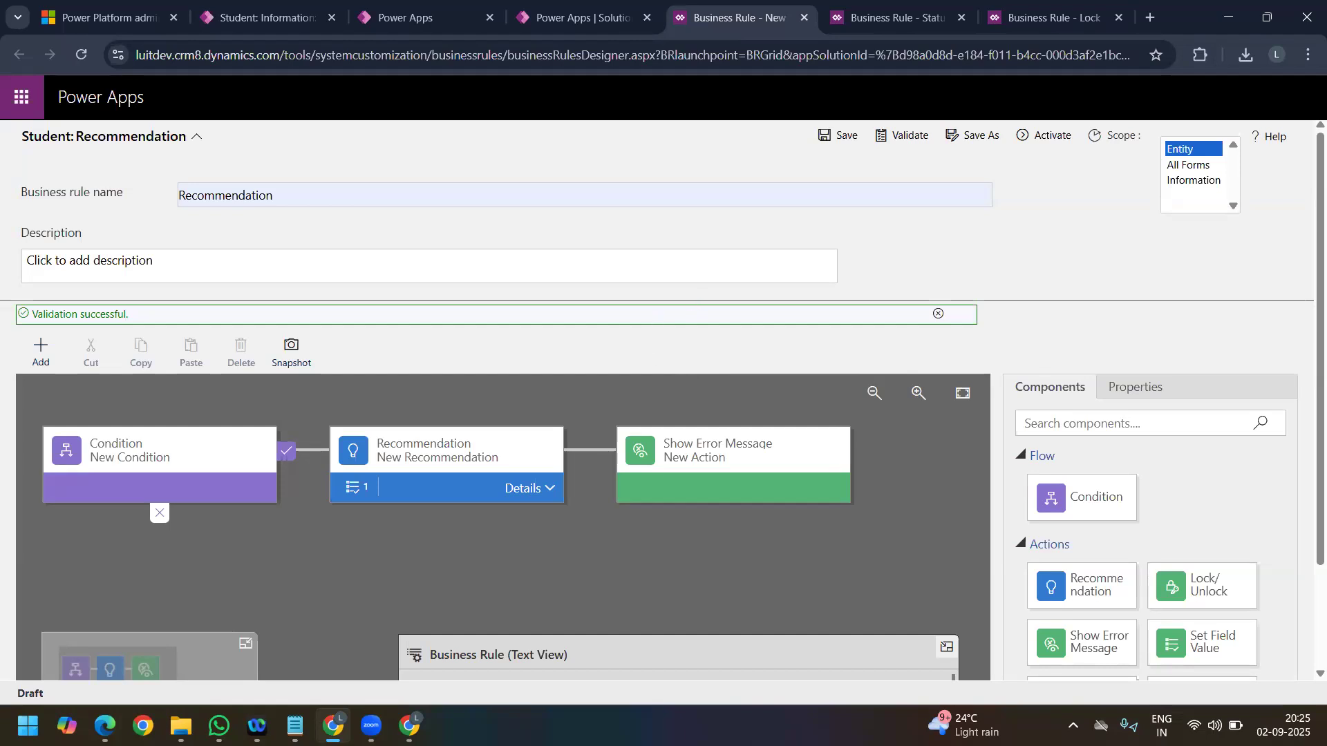
left_click(1198, 171)
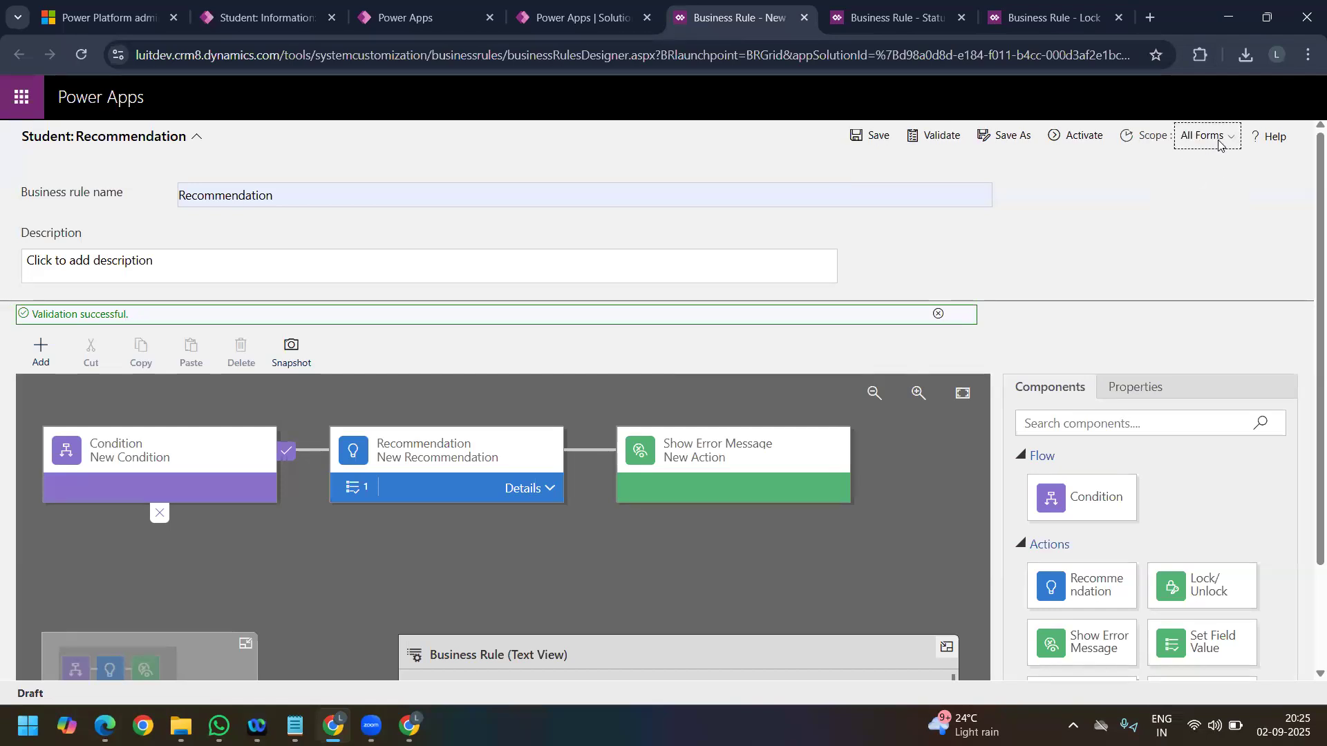
left_click(1219, 145)
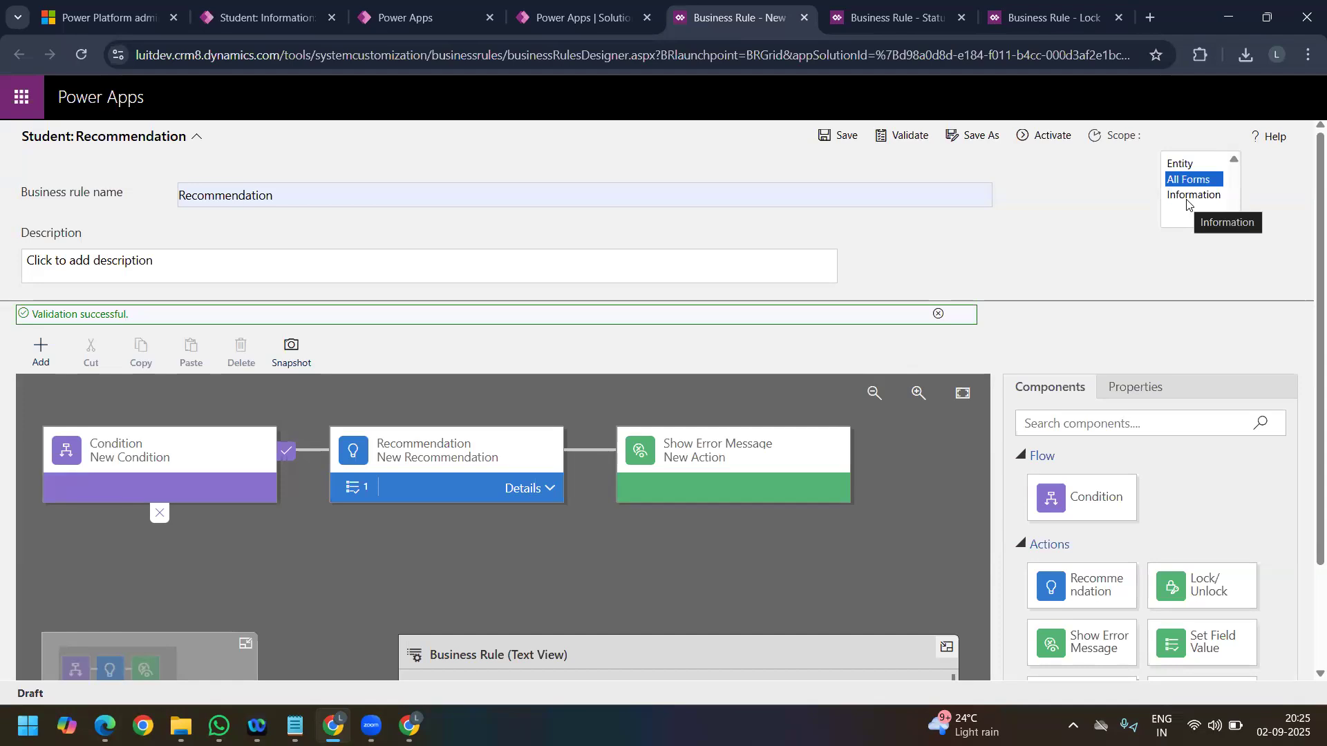
left_click(1185, 164)
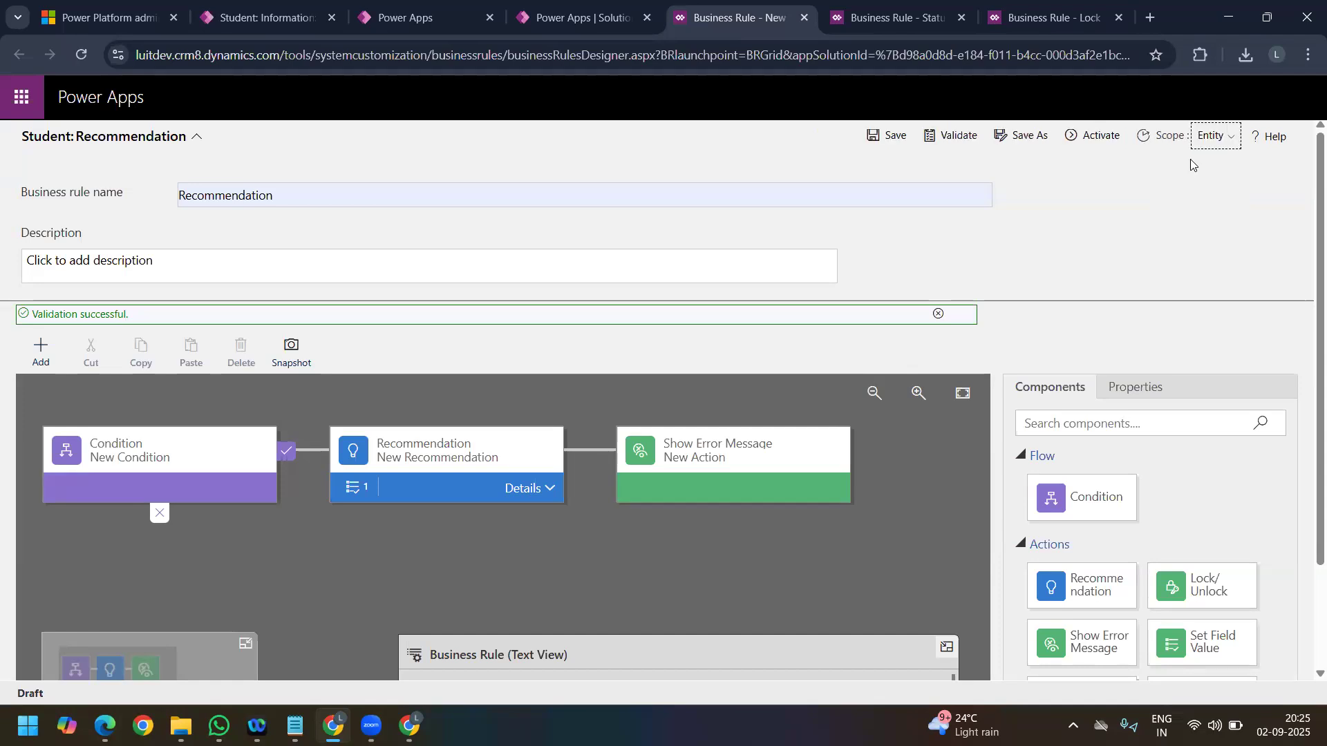
Step: Activate the Recommendation business rule and reload the S#2 student record in the Student Feedback Survey app
left_click(1094, 138)
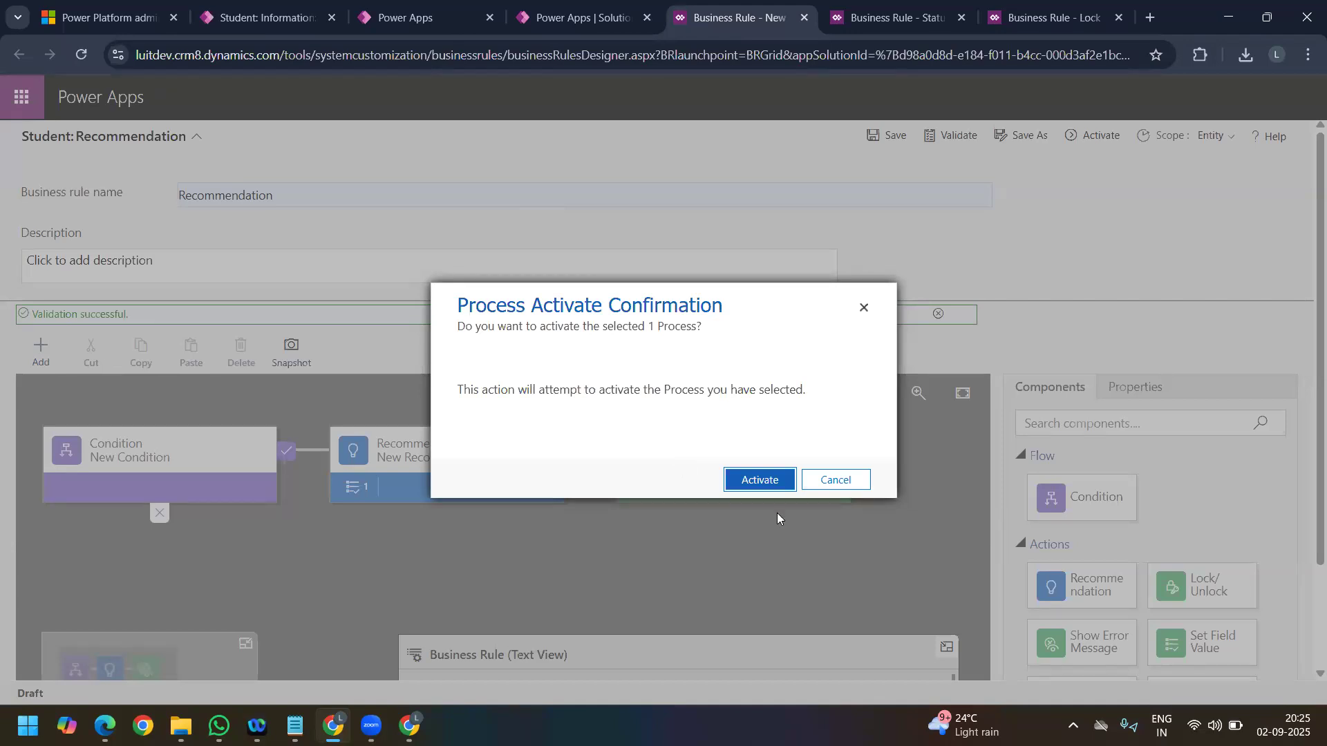
left_click(761, 481)
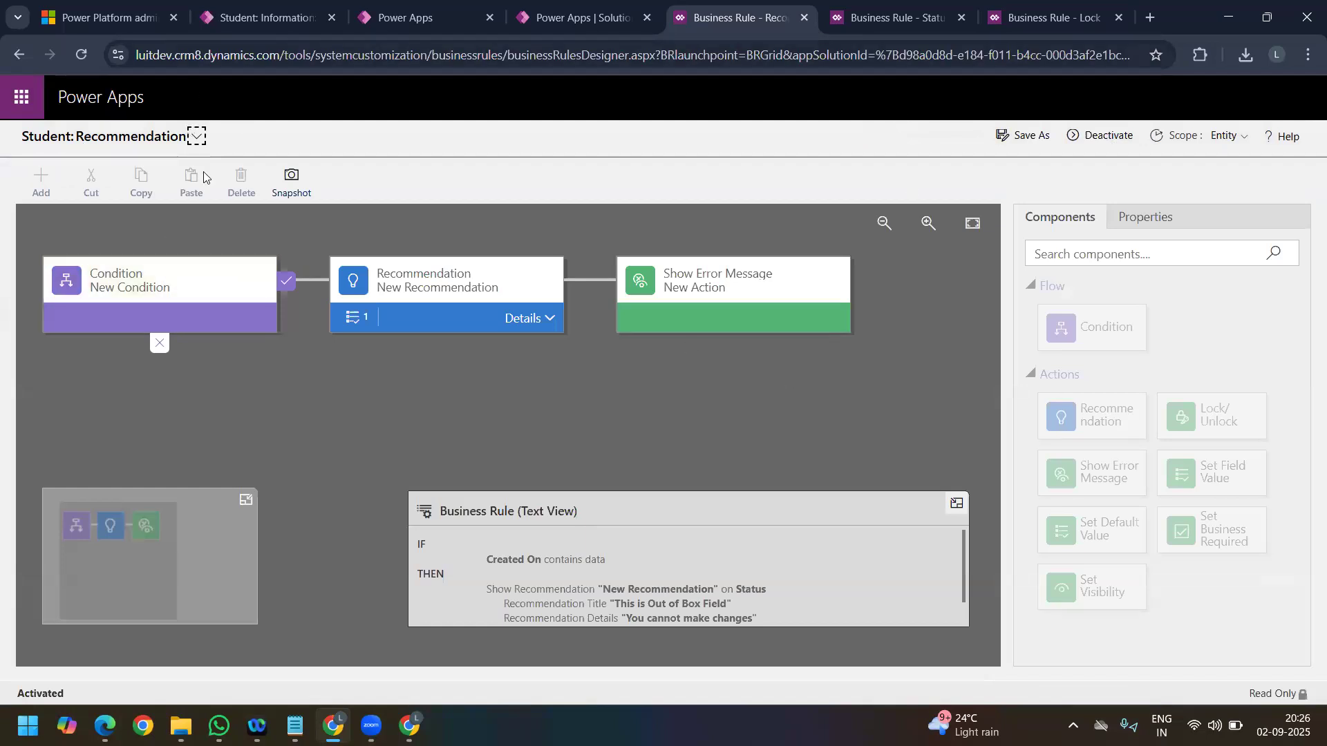
left_click(267, 20)
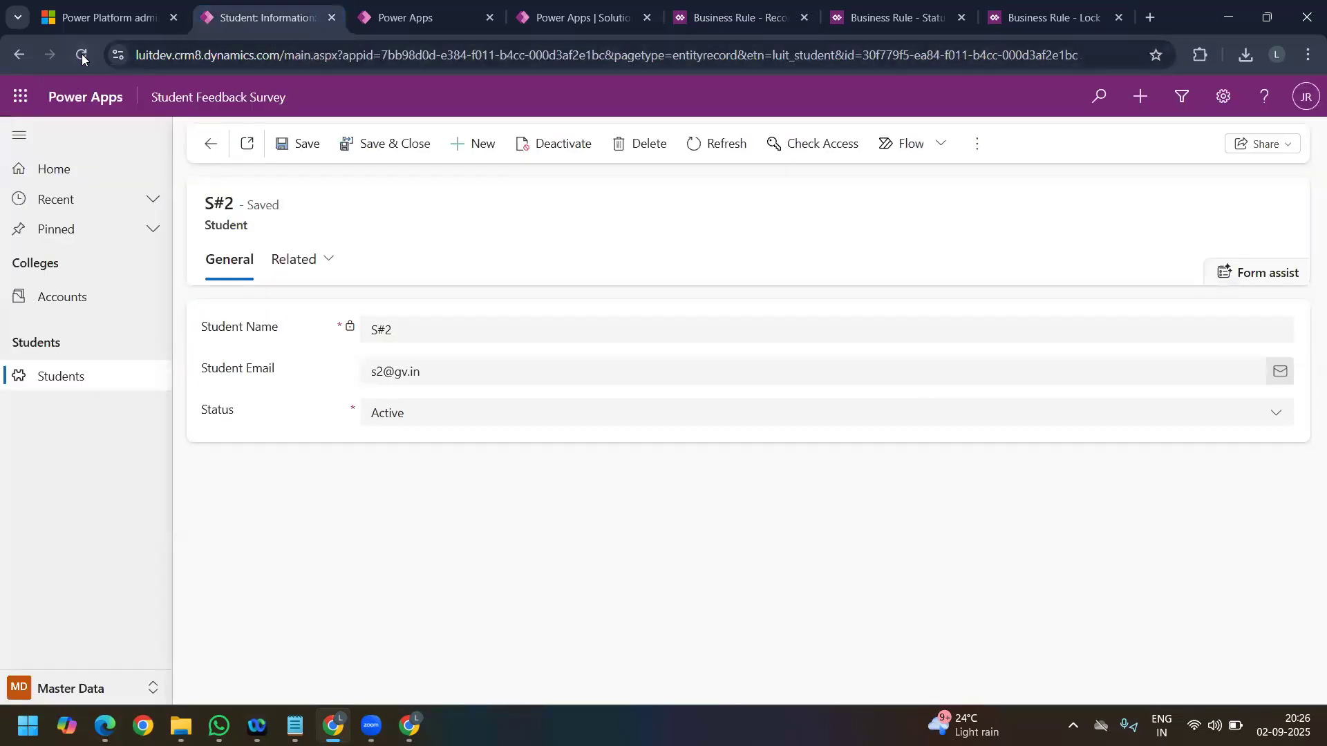
right_click(82, 58)
left_click(132, 139)
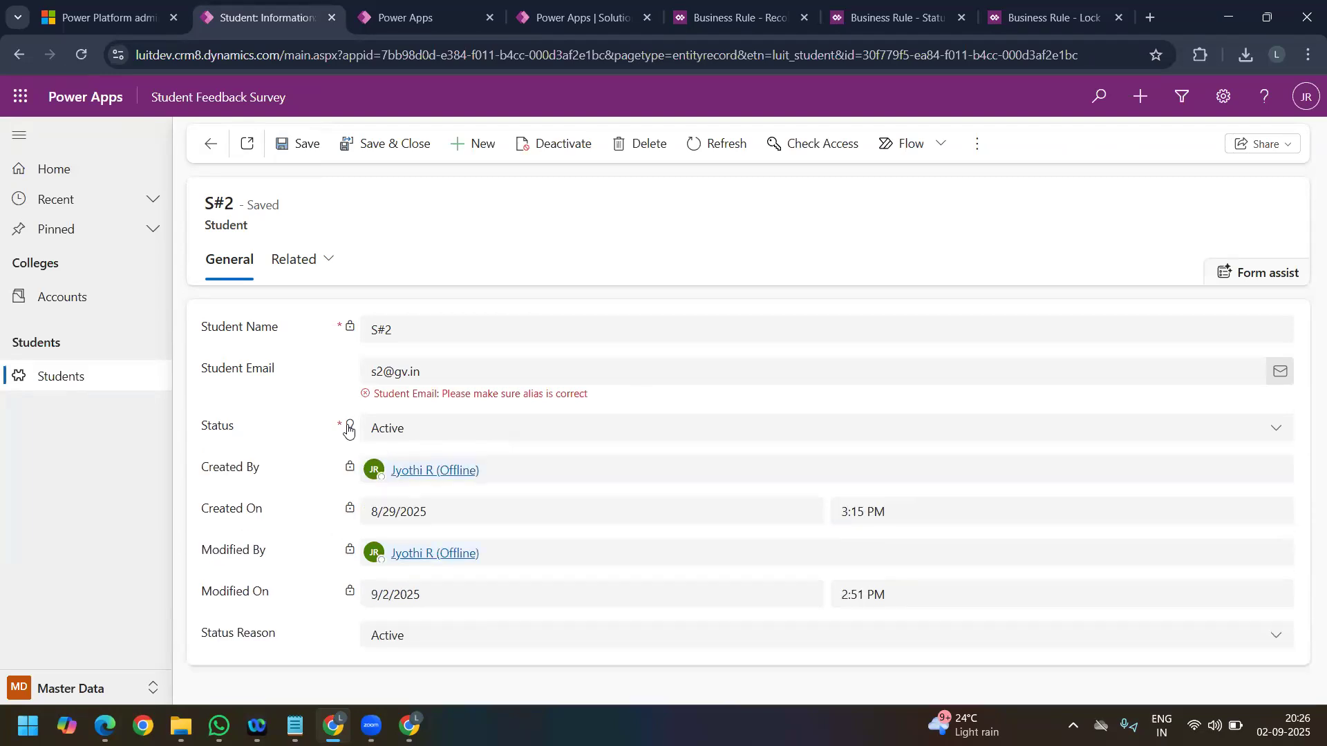
Step: Expand the recommendation on the Status field and examine it together with the error message under Student Email
left_click(349, 427)
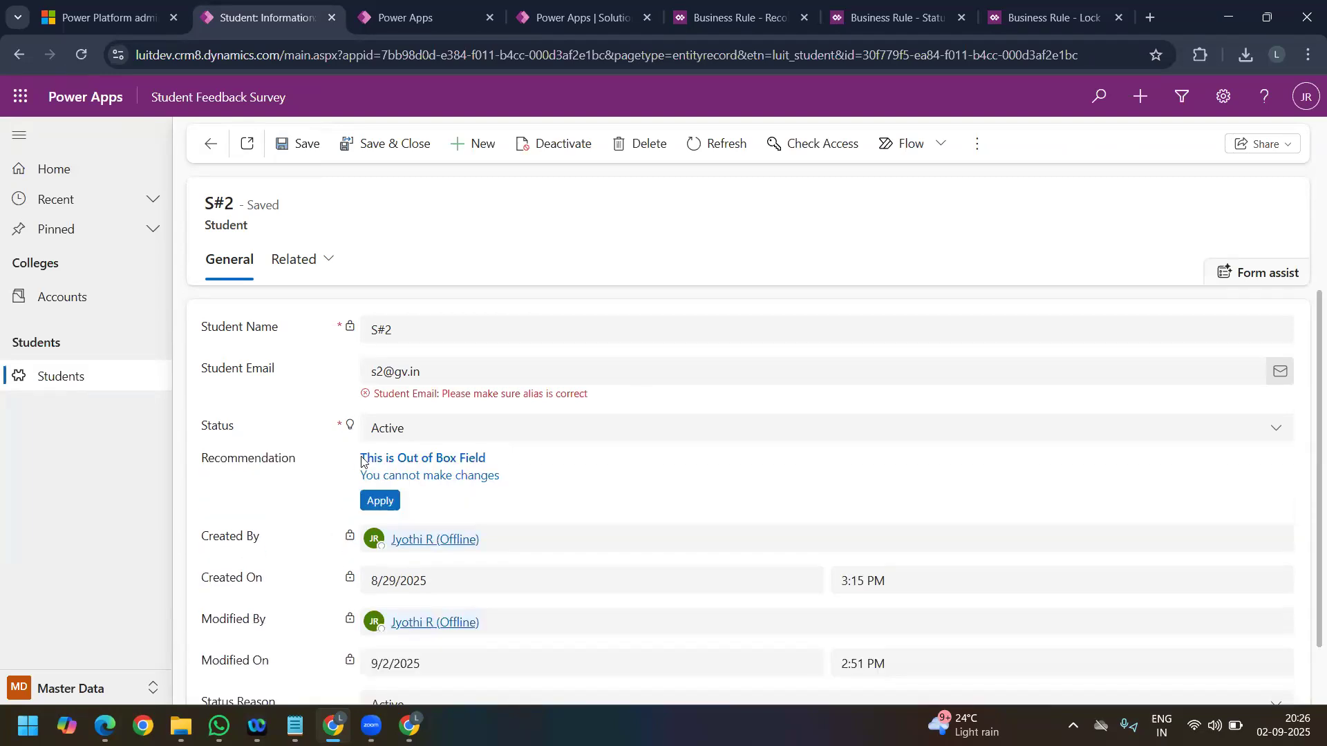
left_click(440, 440)
left_click(441, 438)
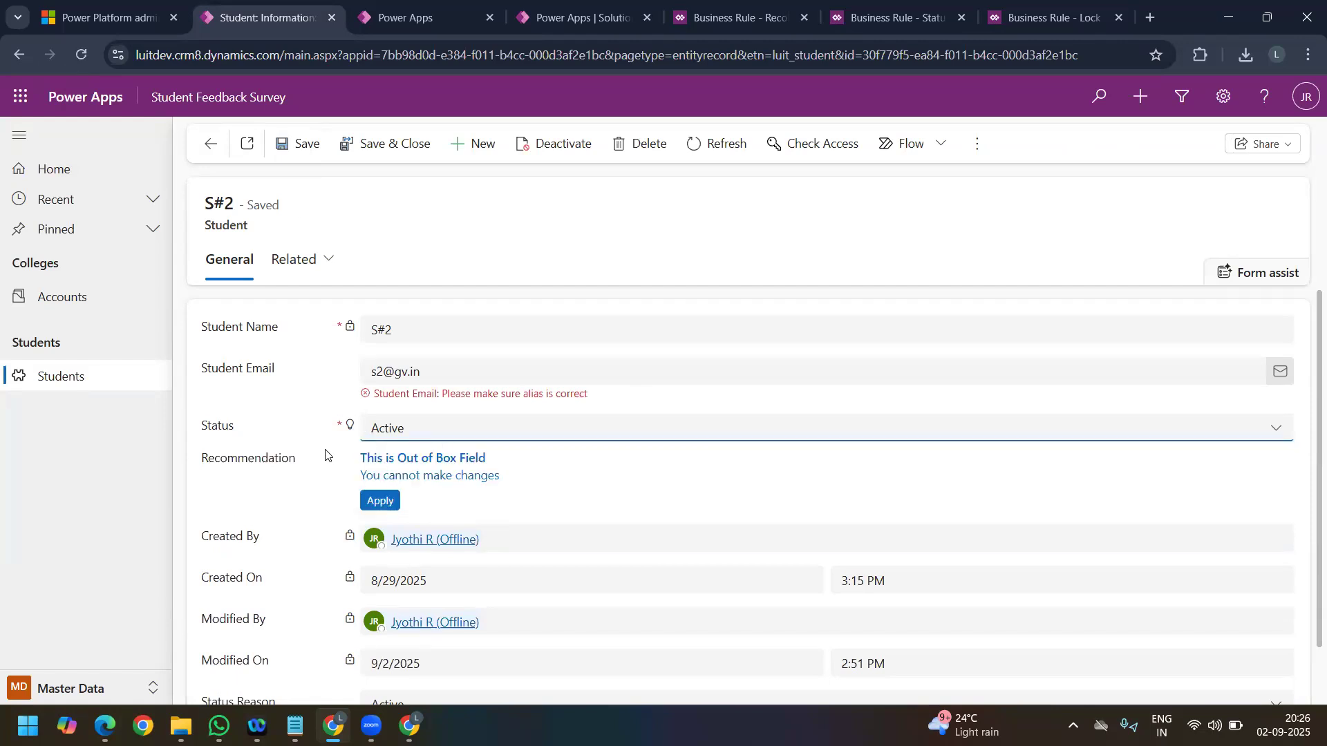
left_click(322, 466)
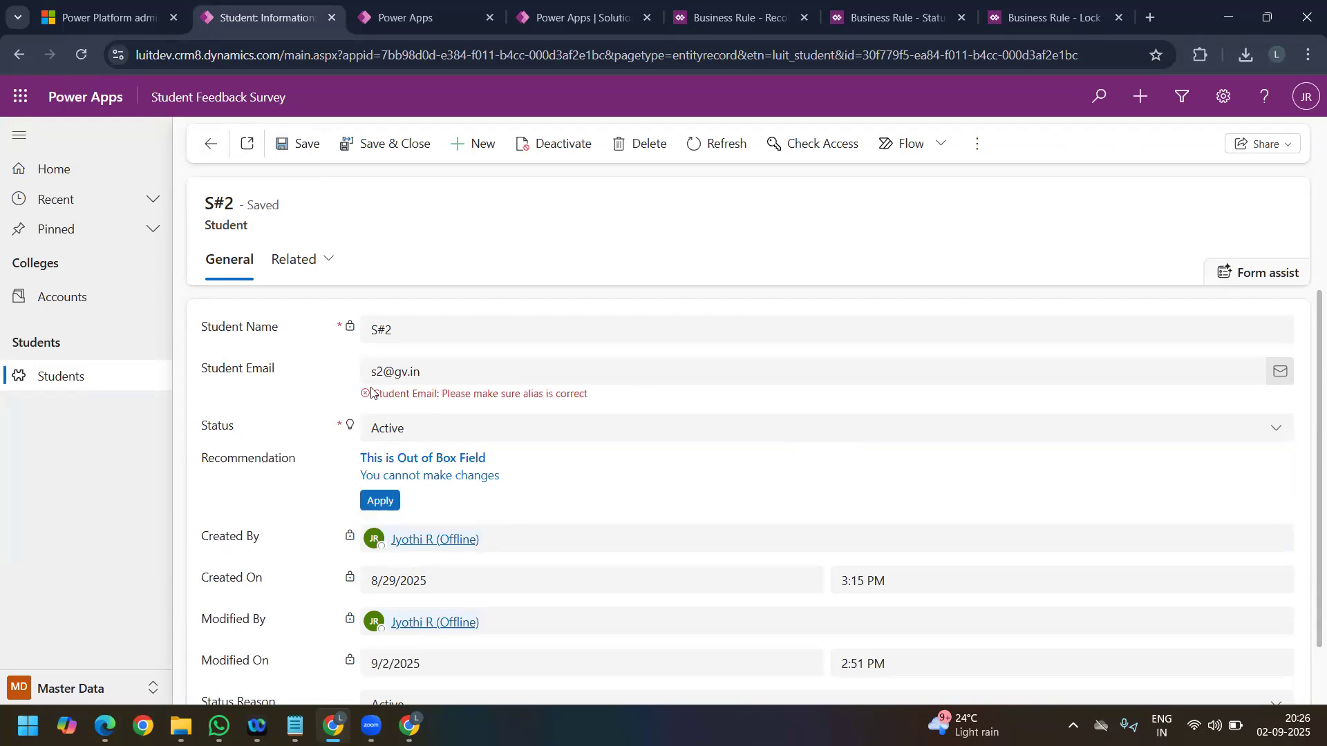
left_click_drag(389, 394, 595, 403)
left_click(596, 402)
Step: Try saving the S#2 record as it is, and again with an extra "n" at the end of the Student Email
left_click(466, 376)
left_click(293, 147)
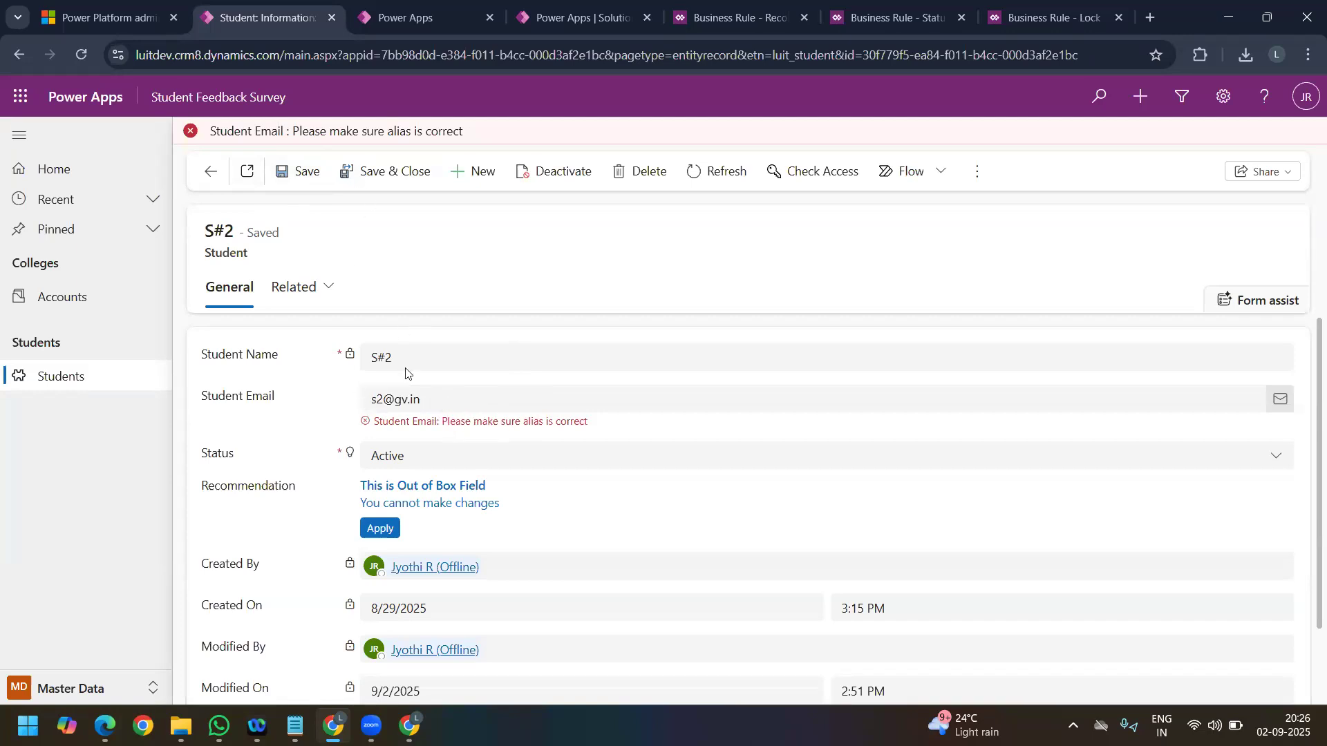
left_click(429, 405)
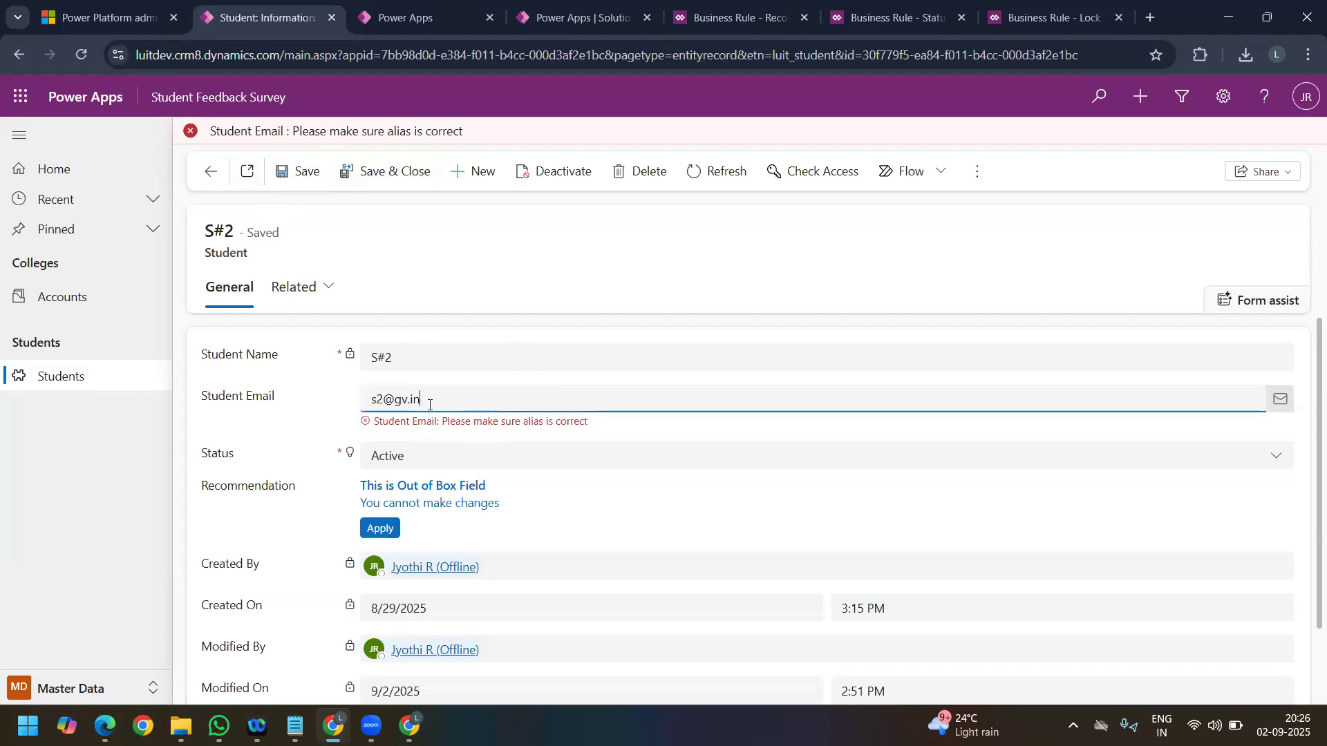
left_click(308, 172)
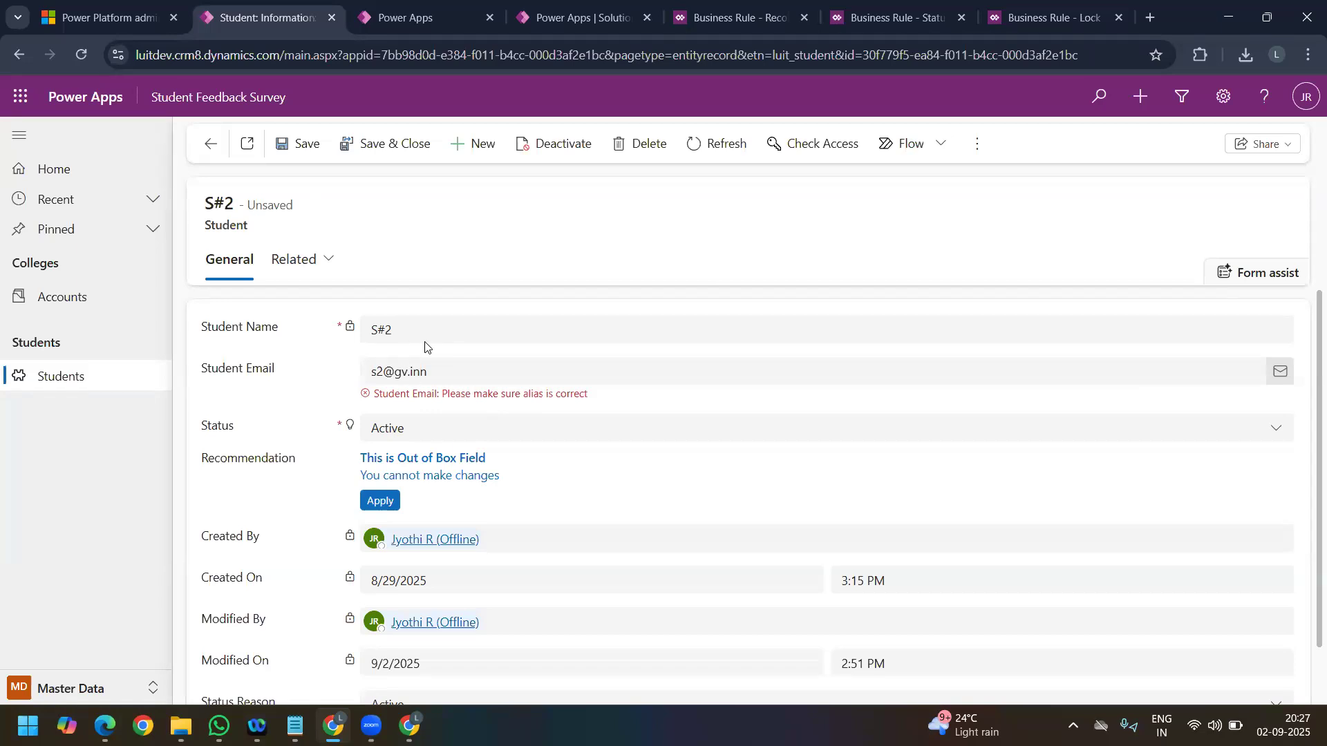
Step: Test saving the record once more with the edited Student Email and examine the field's error message
left_click(404, 333)
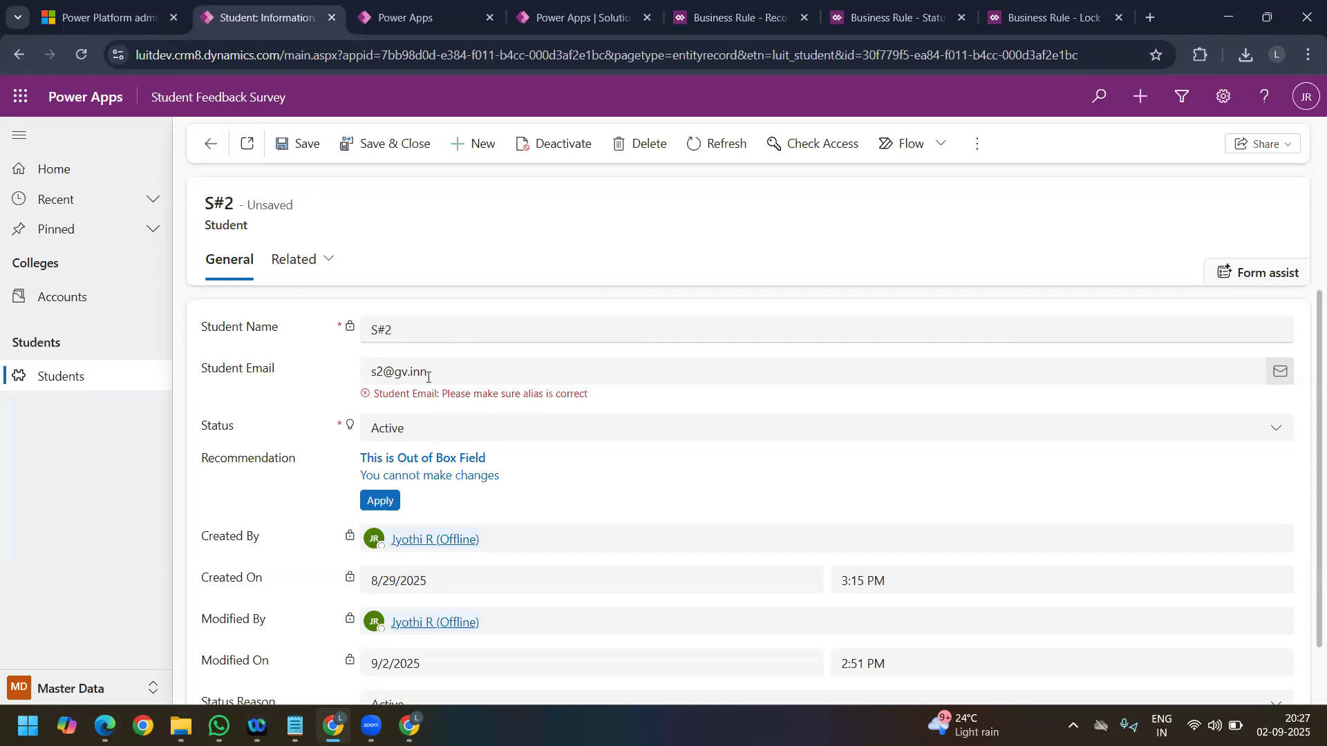
left_click_drag(446, 375, 361, 378)
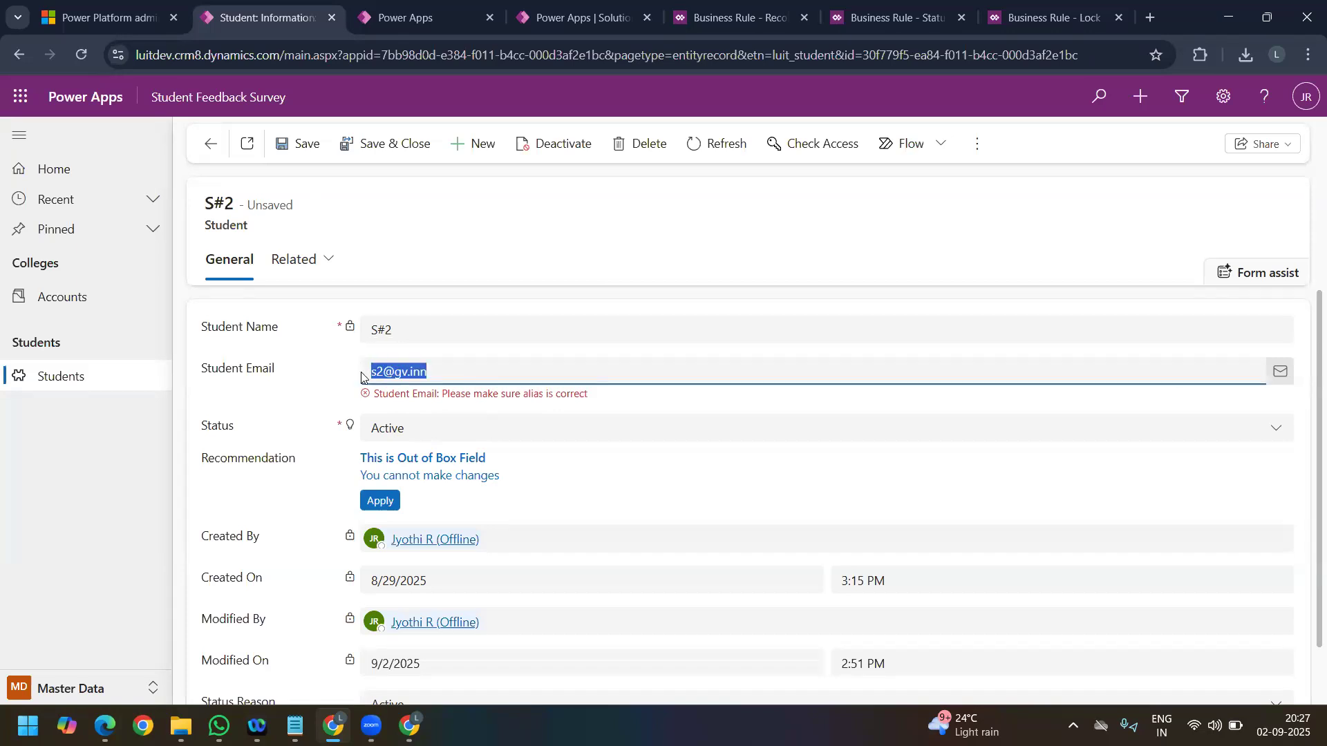
double_click(461, 372)
left_click(462, 372)
left_click(304, 146)
left_click_drag(376, 429, 928, 128)
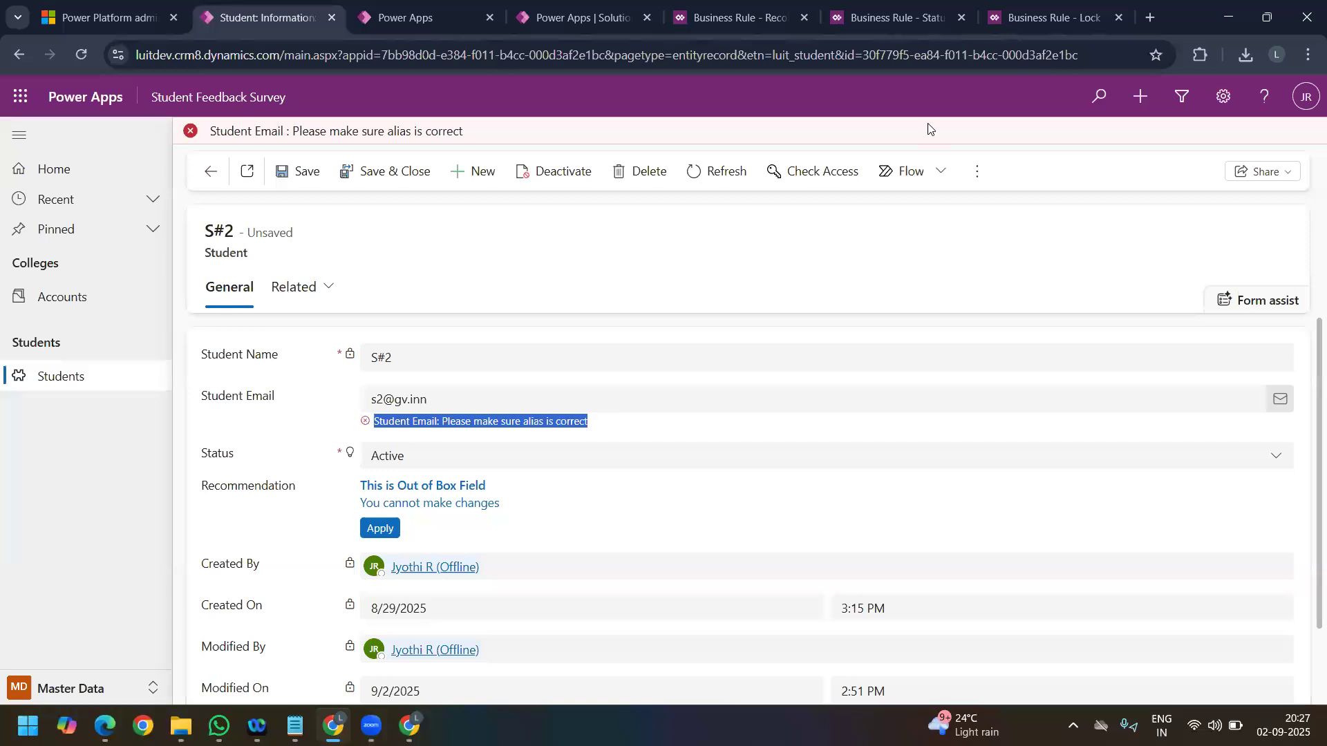
Step: Review the recommendation's properties in the Recommendation business rule
left_click(876, 33)
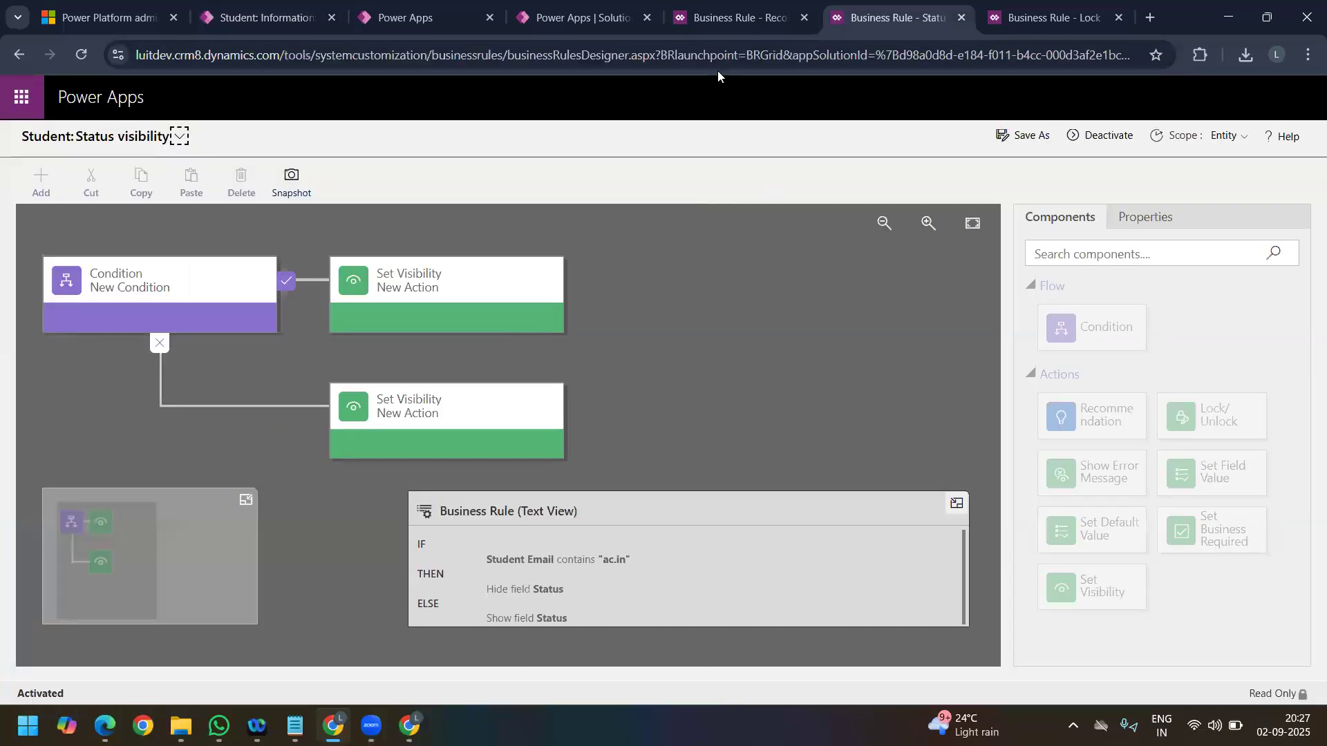
left_click(716, 25)
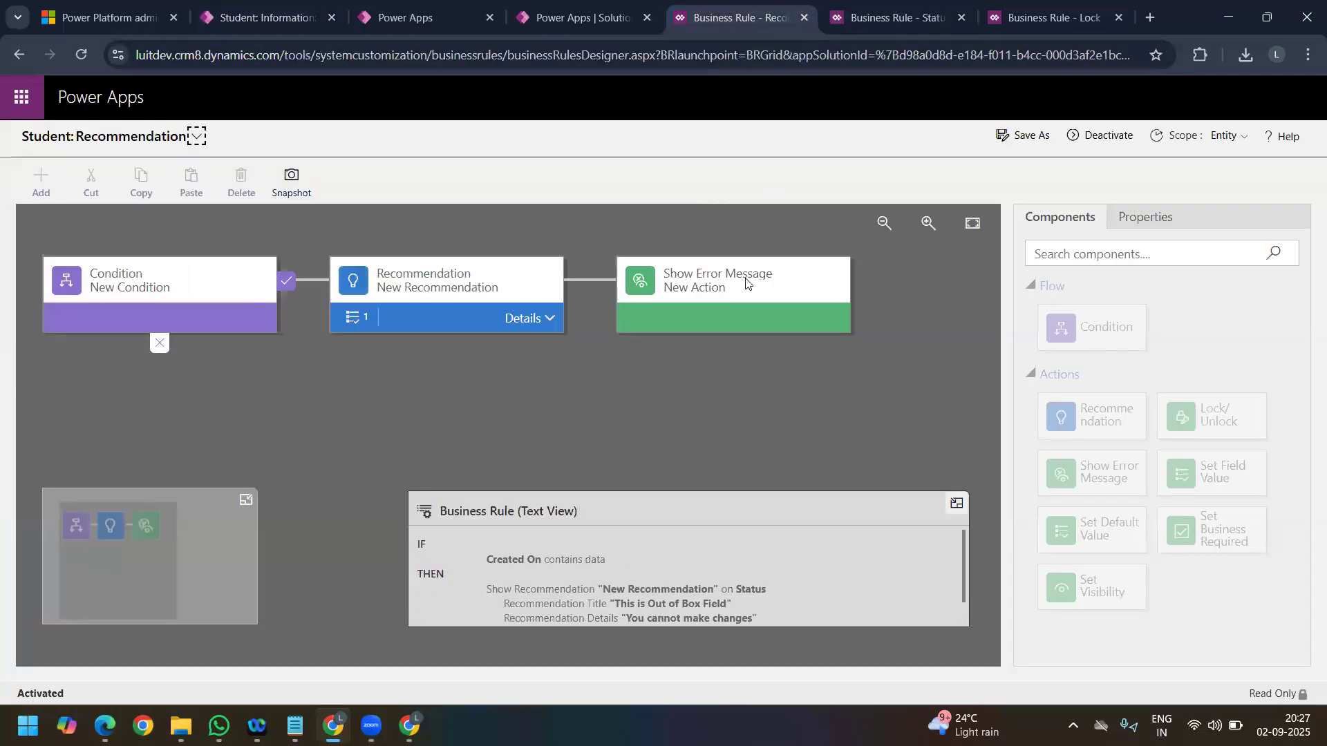
left_click(450, 303)
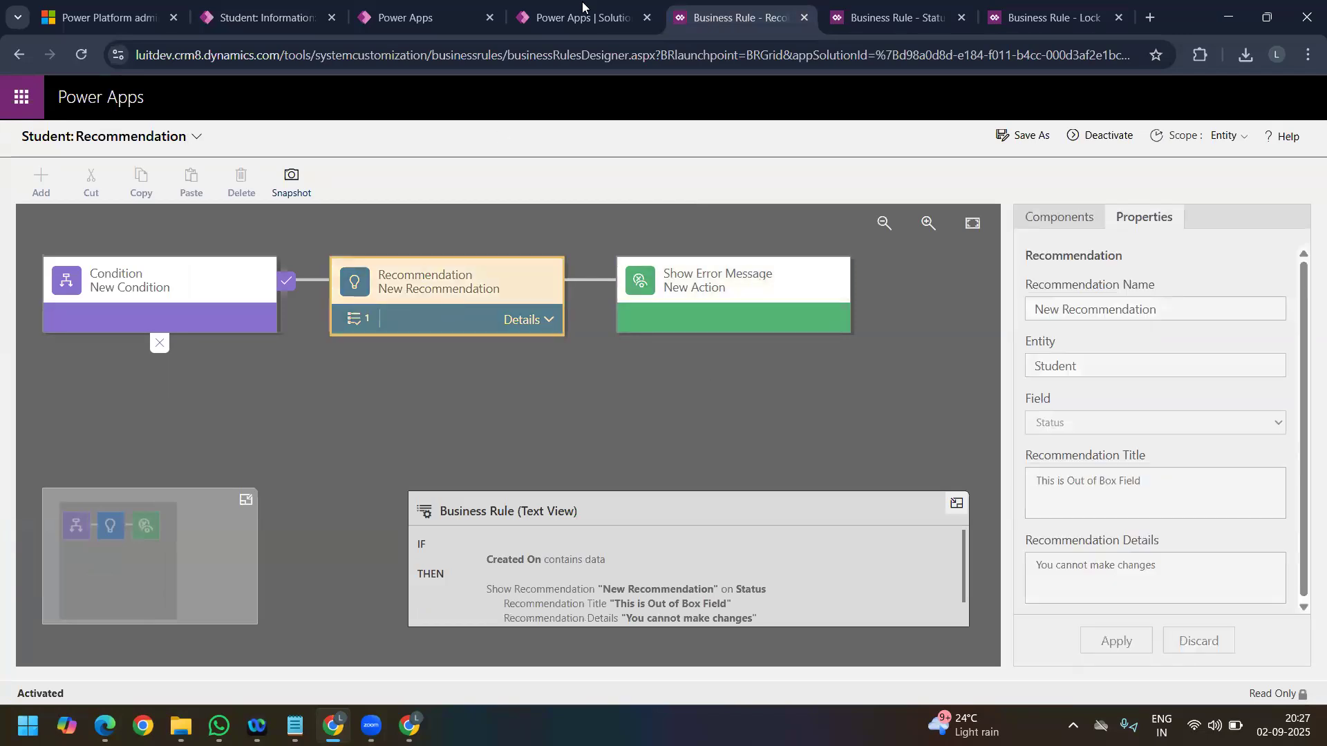
Step: Return to the S#2 student record and collapse the recommendation on the Status field
left_click(543, 23)
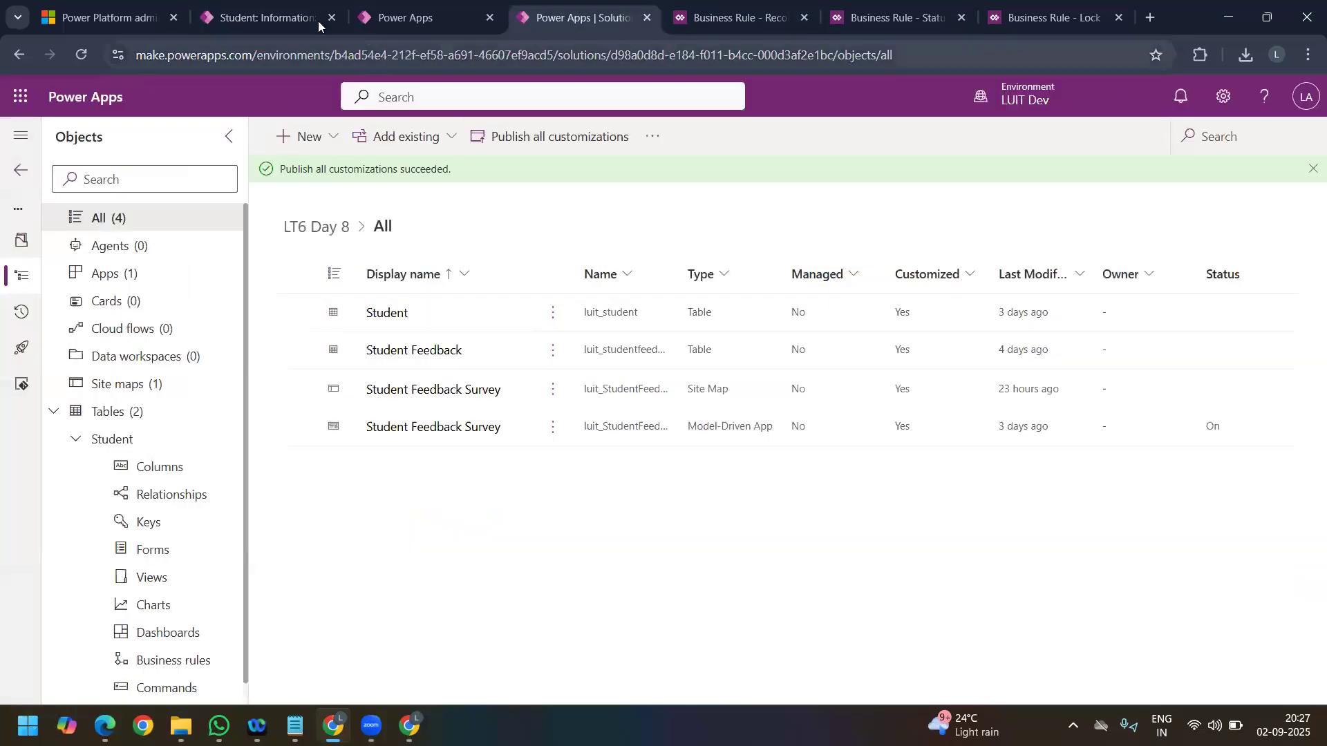
left_click(249, 23)
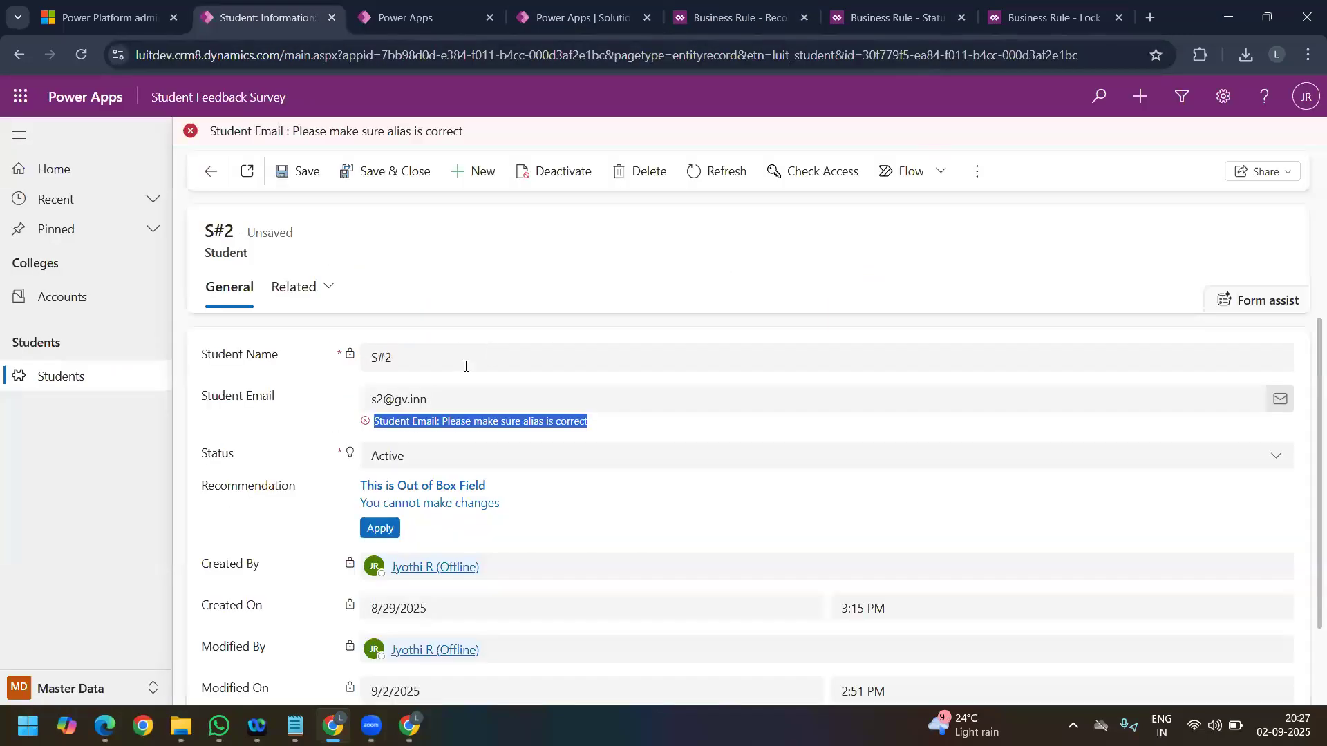
left_click(350, 456)
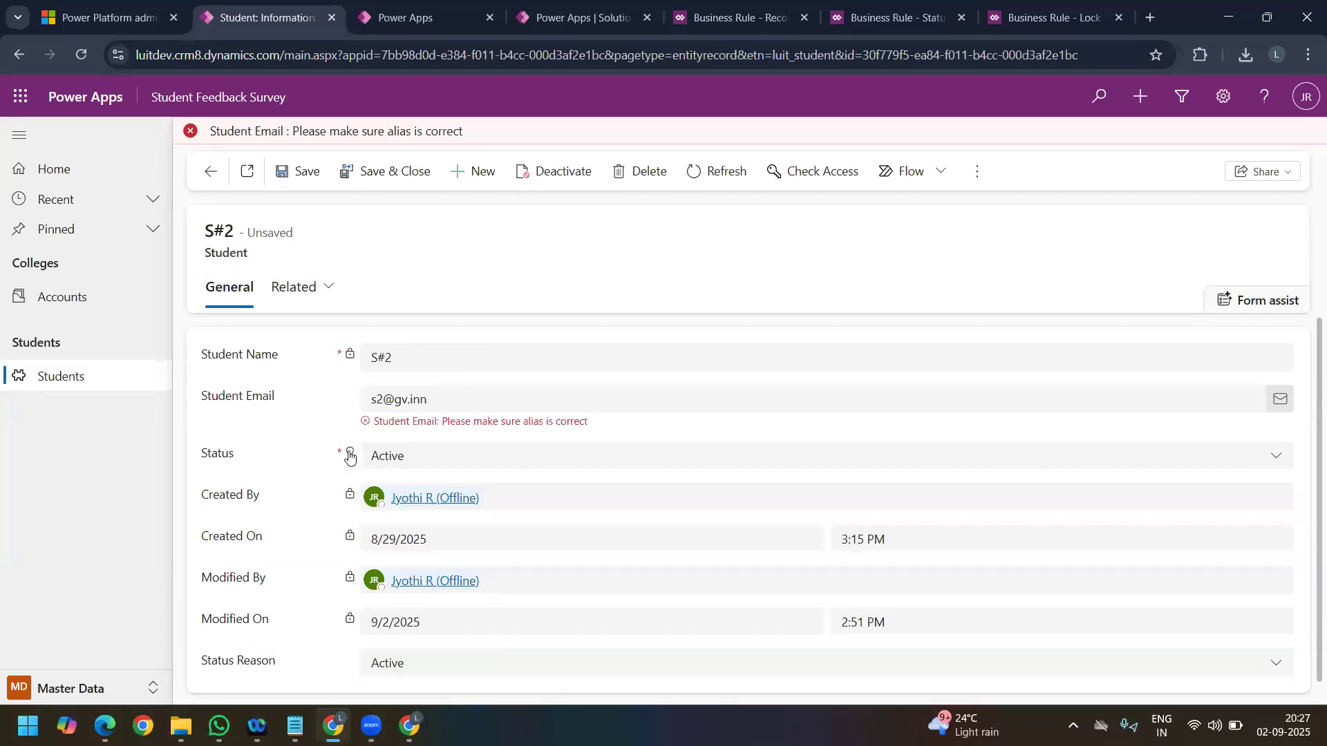
Step: Expand the recommendation on the S#2 record's Status field and read its title and details
left_click(350, 456)
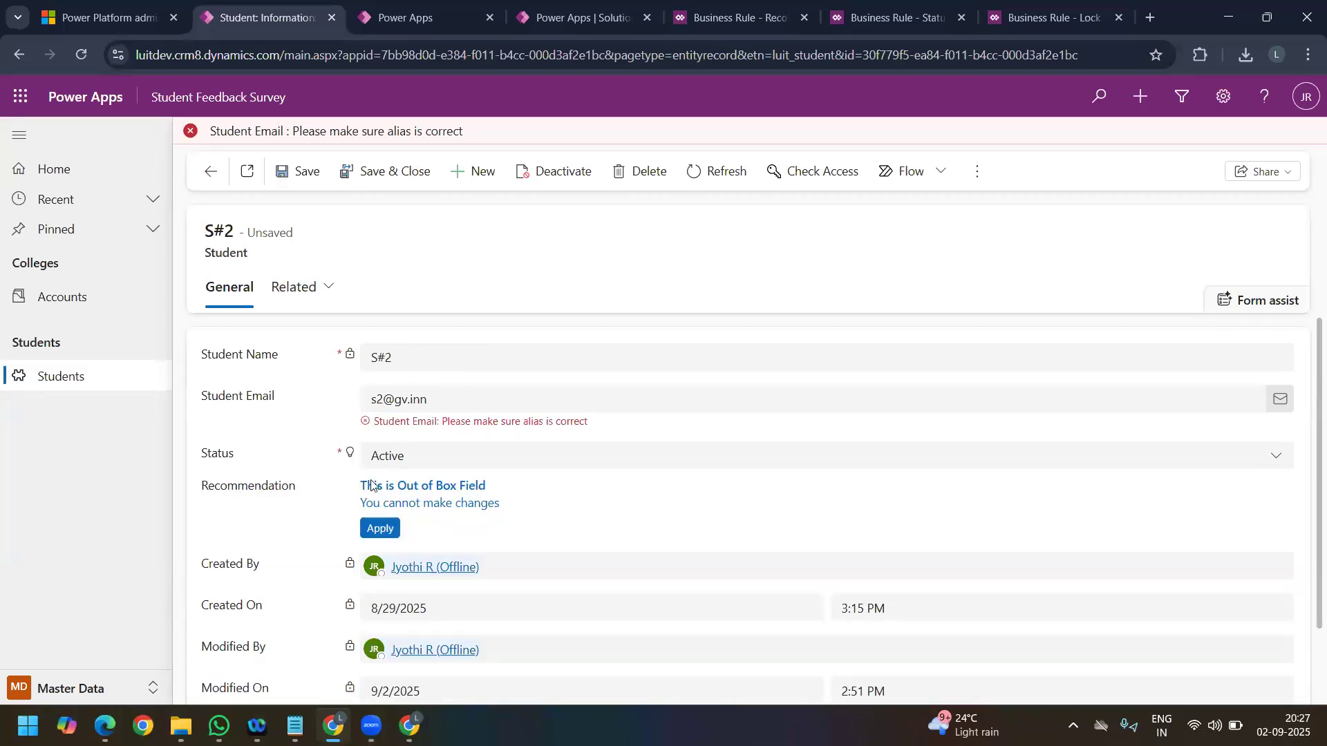
left_click_drag(505, 503, 354, 510)
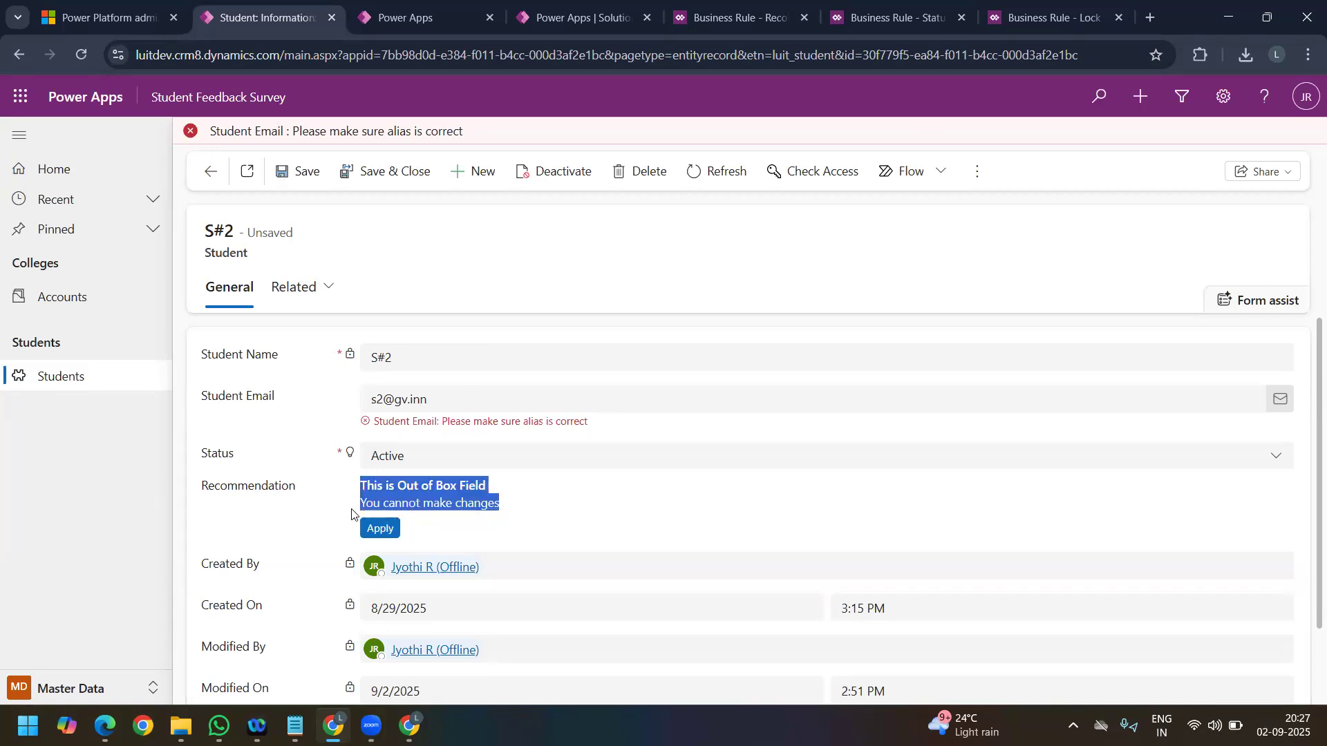
left_click(526, 526)
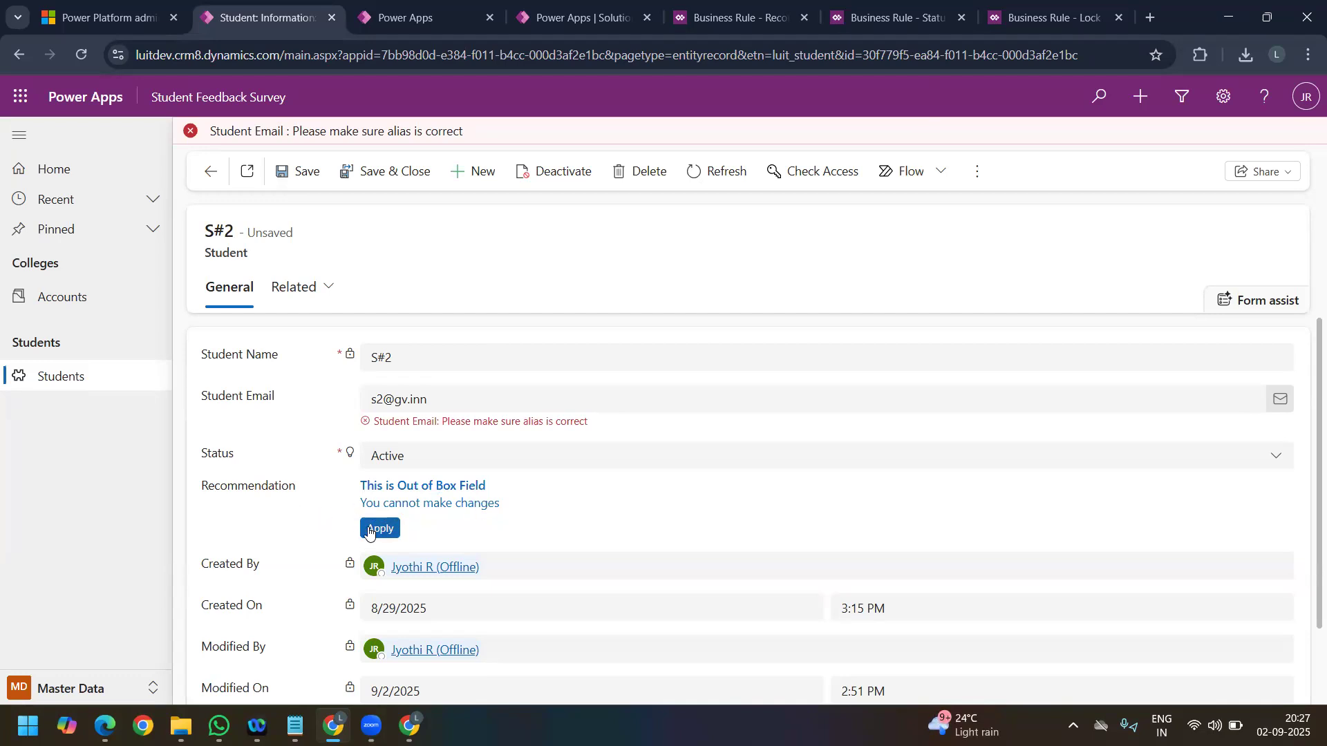
Step: Return to the Recommendation business rule and review the properties of the action inside its recommendation
left_click(393, 18)
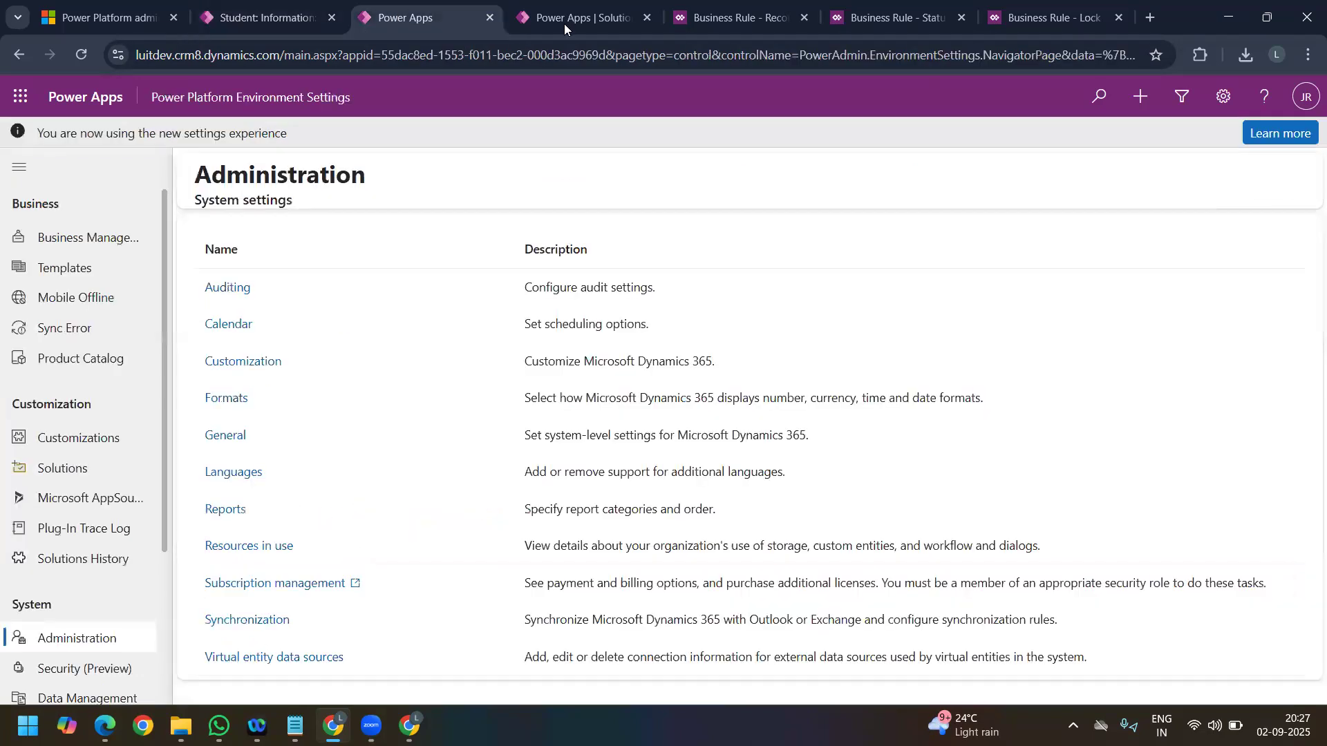
left_click(566, 21)
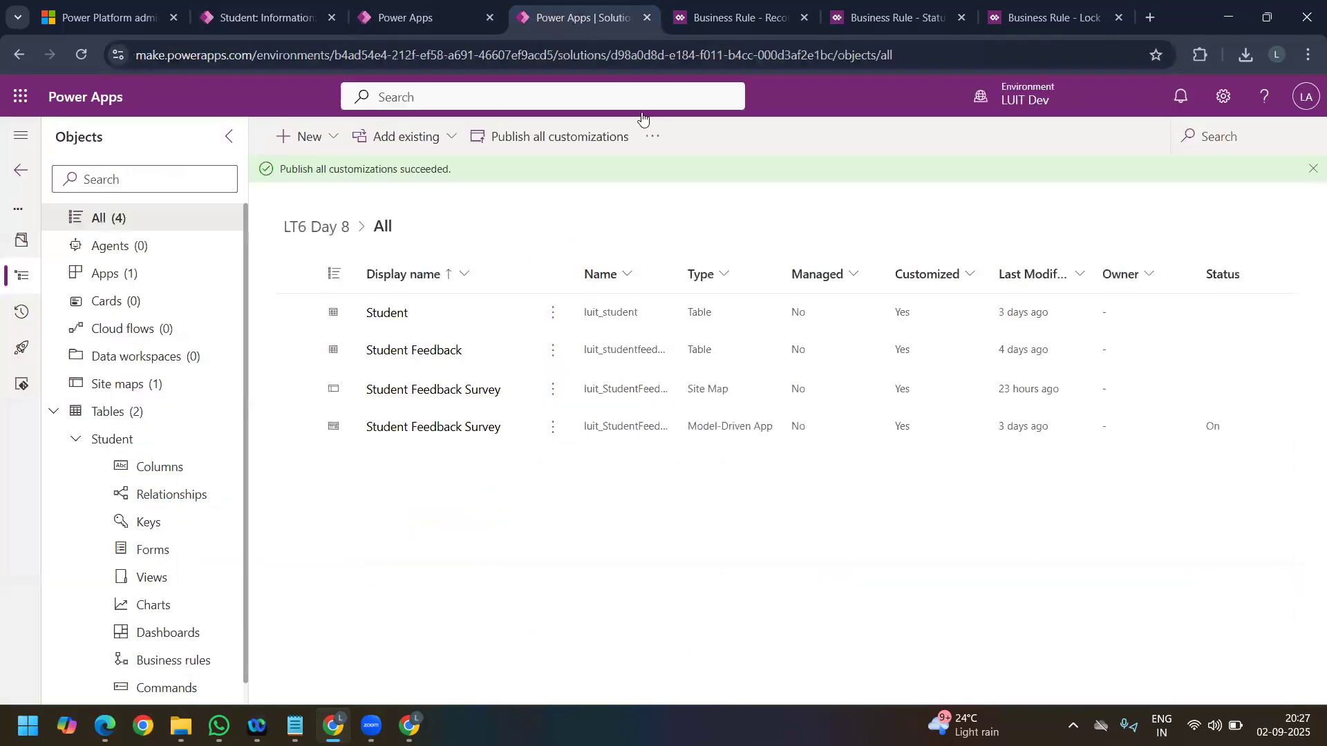
left_click(733, 18)
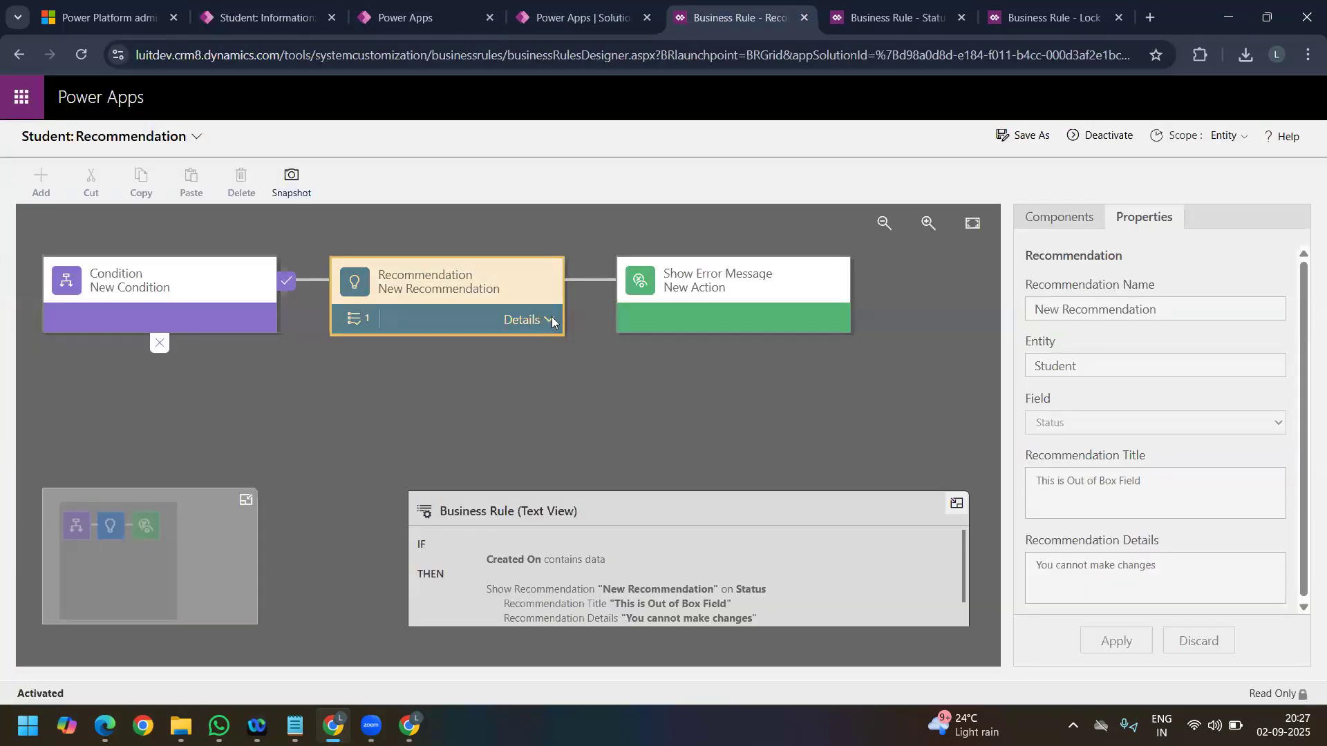
left_click(552, 318)
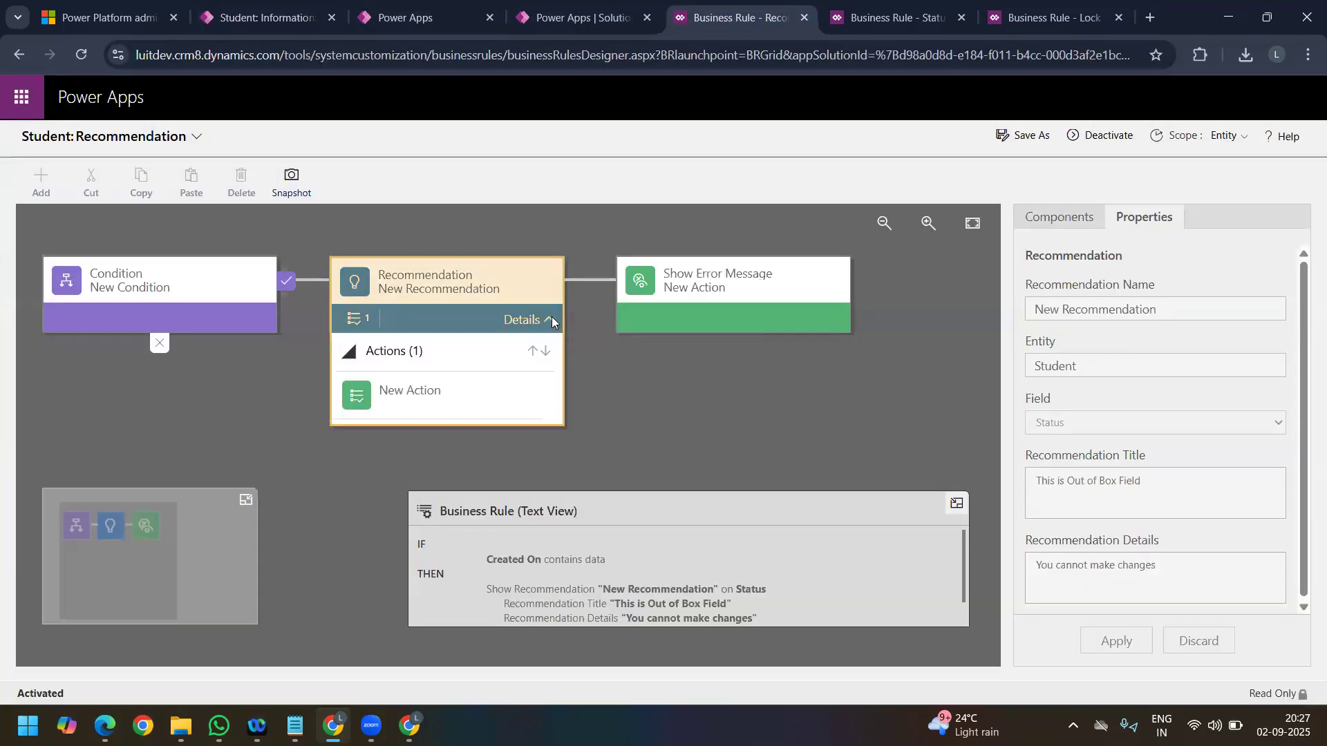
left_click(399, 405)
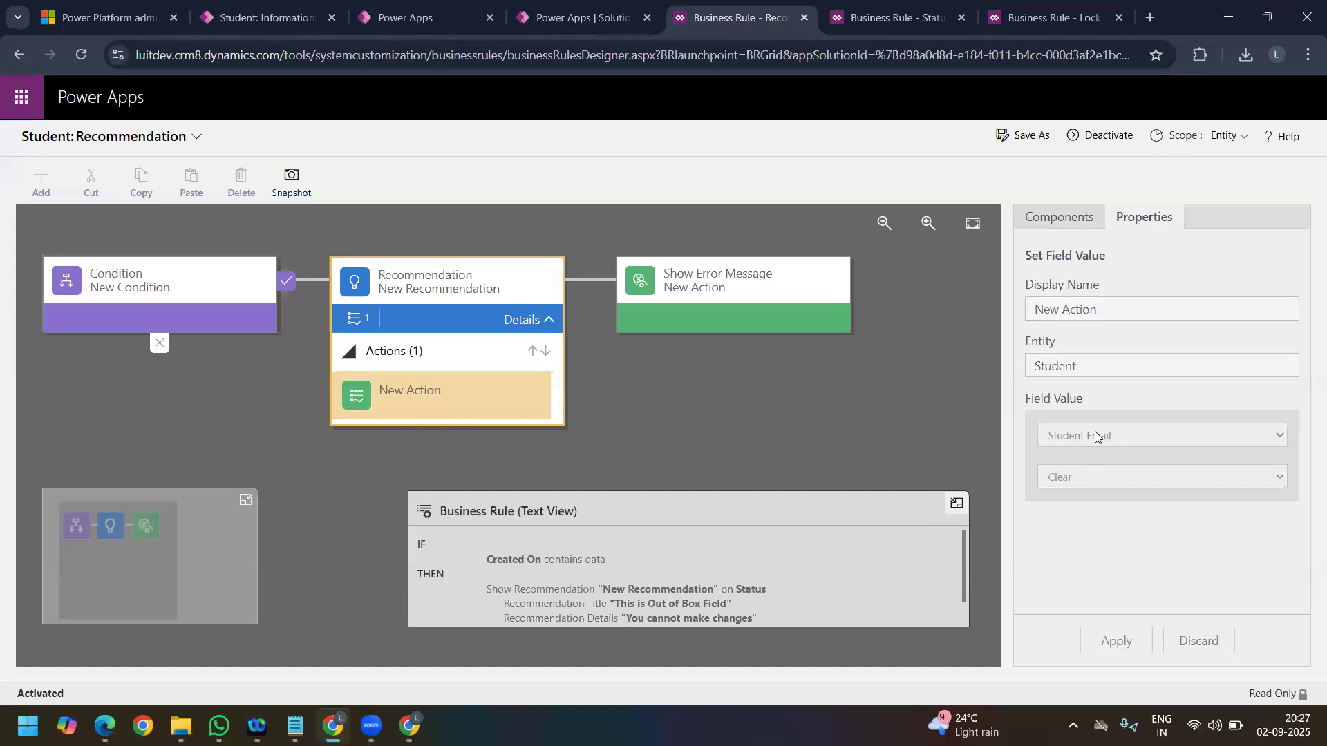
Step: Apply the Status field's recommendation on the S#2 student record and check the Student Email field
left_click(280, 18)
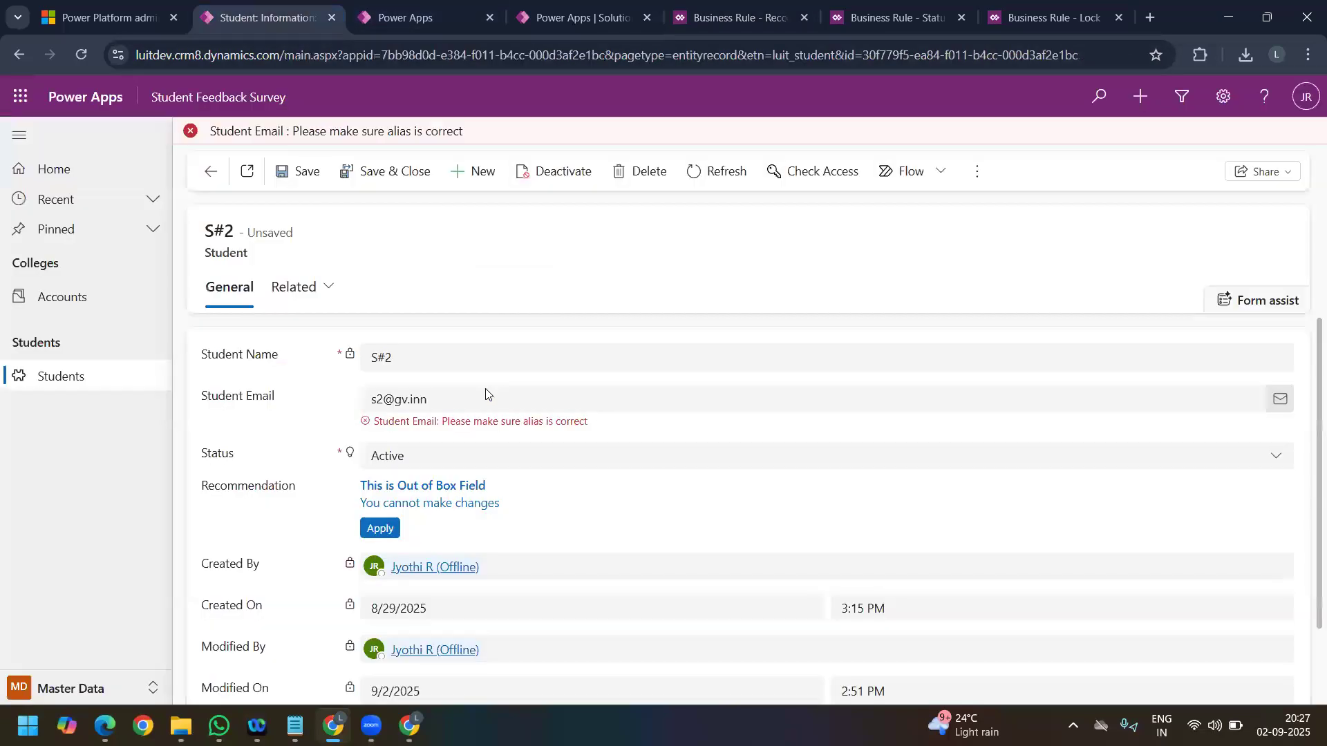
left_click(389, 527)
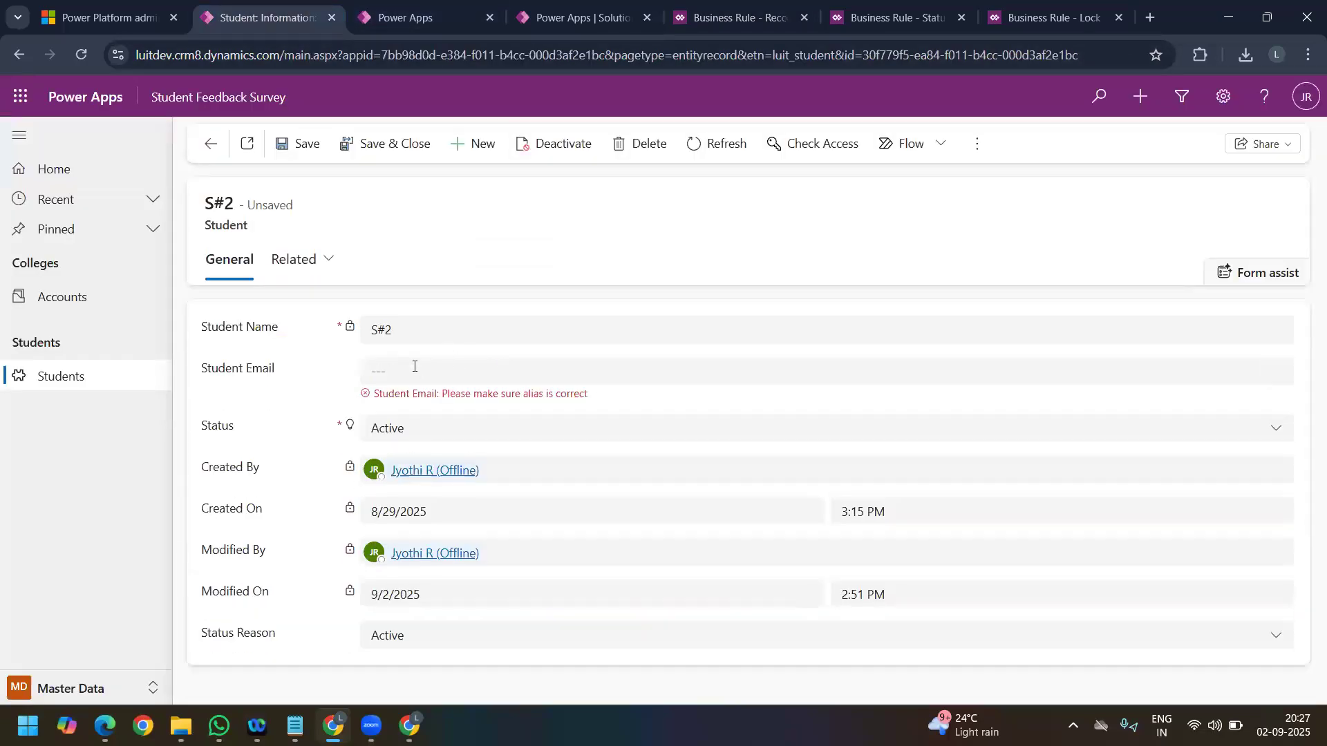
left_click(392, 373)
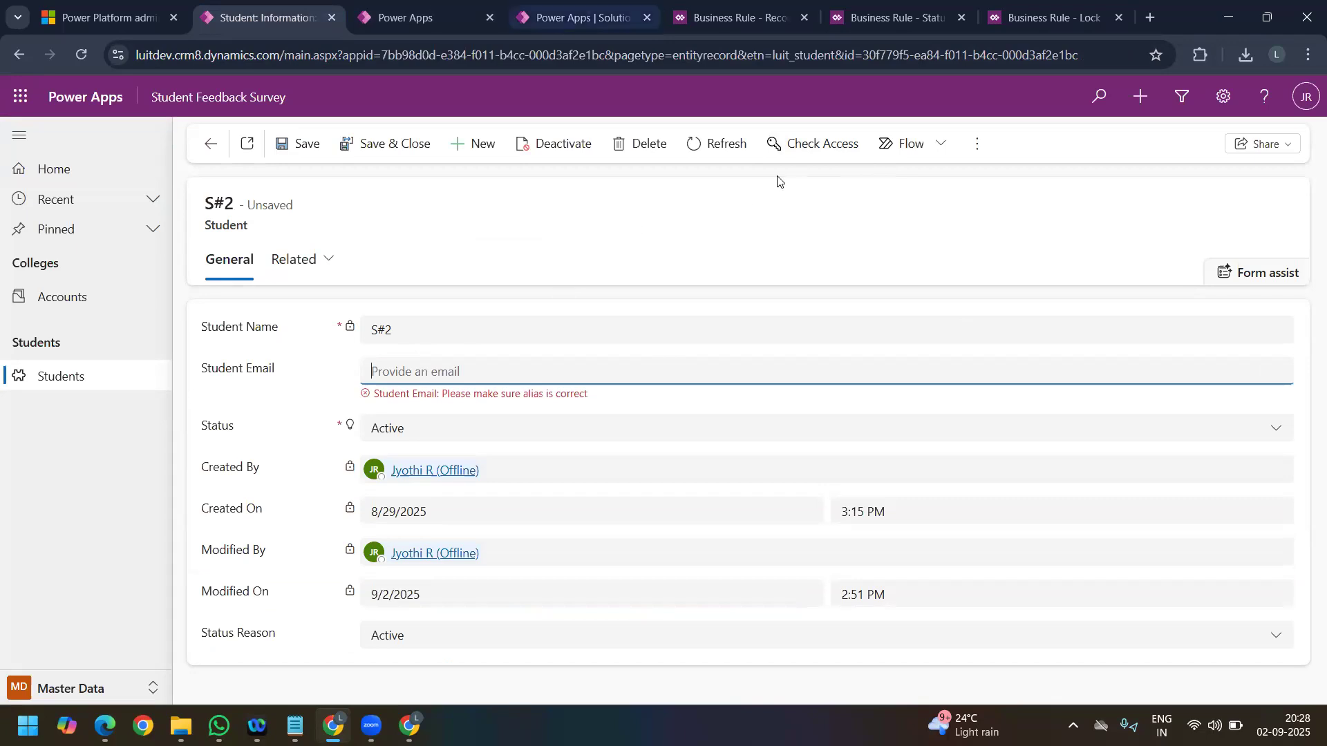
Step: Deactivate the Recommendation business rule and confirm the deactivation
left_click(567, 12)
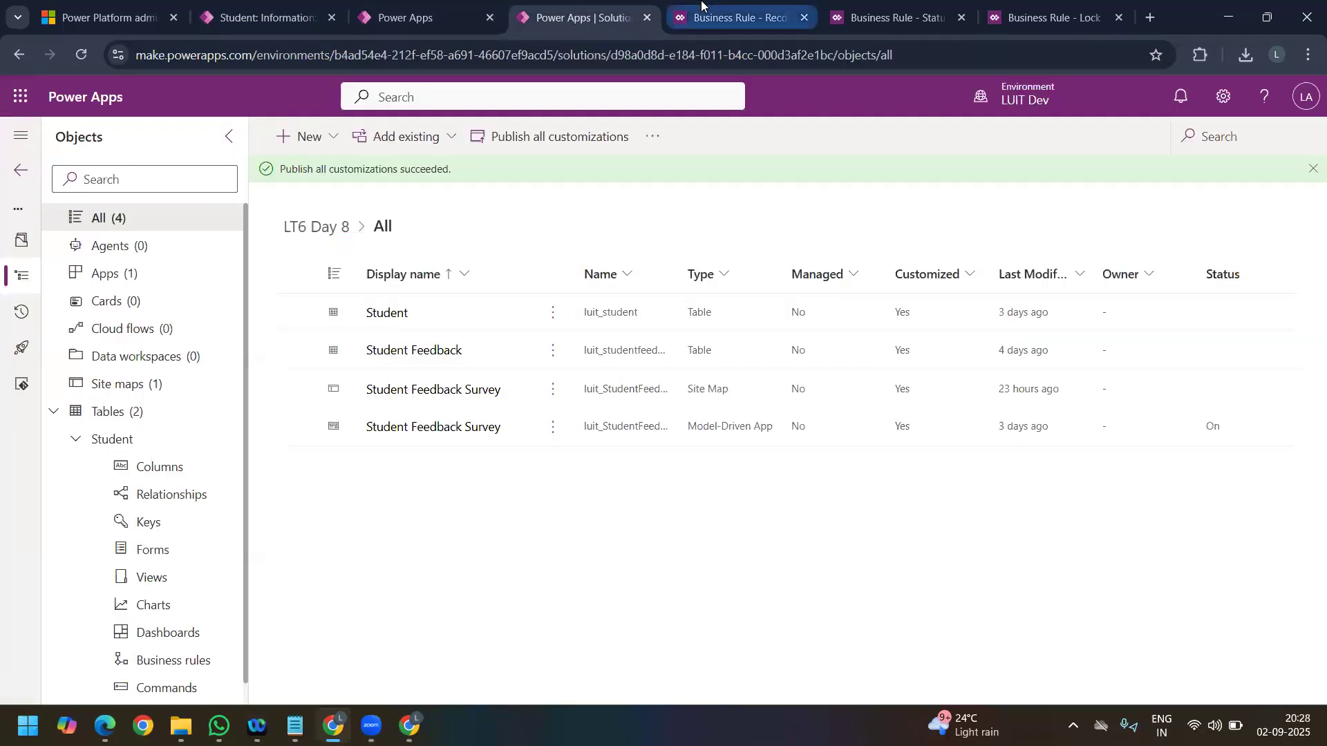
left_click(734, 17)
left_click(1106, 136)
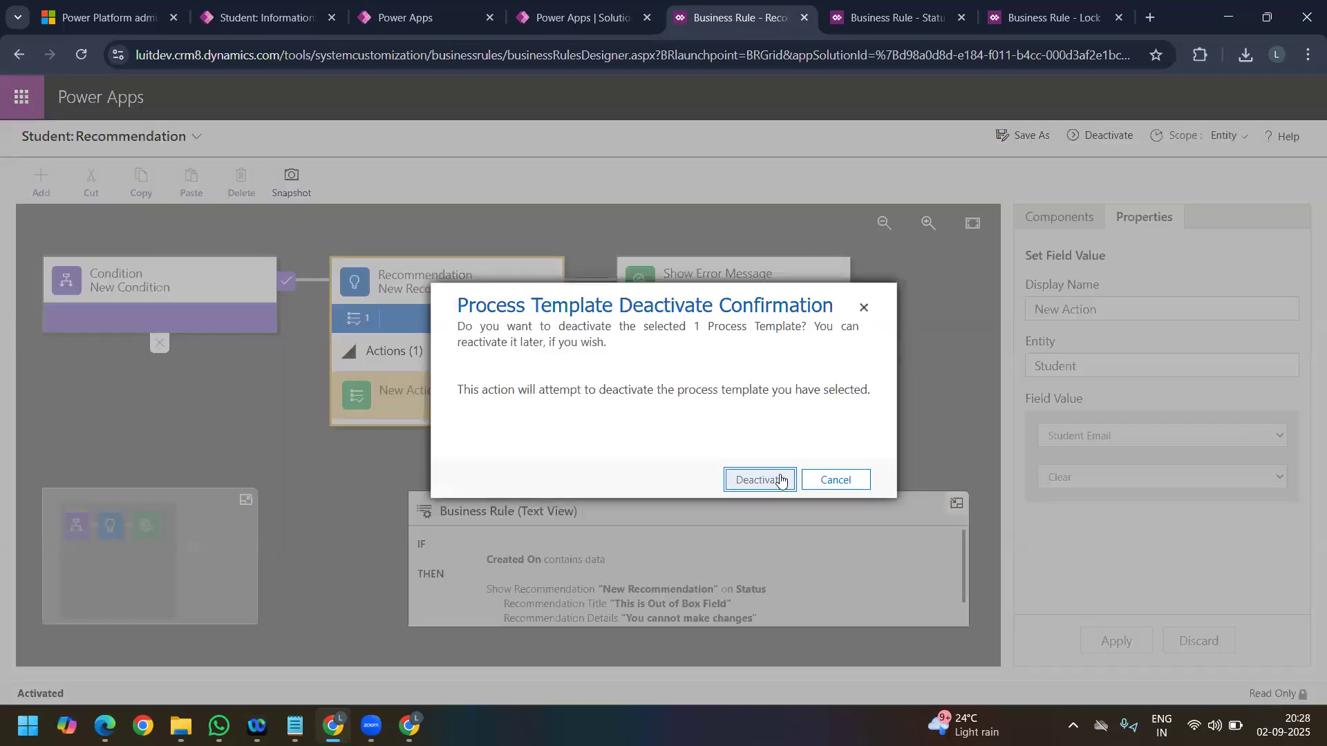
left_click(780, 481)
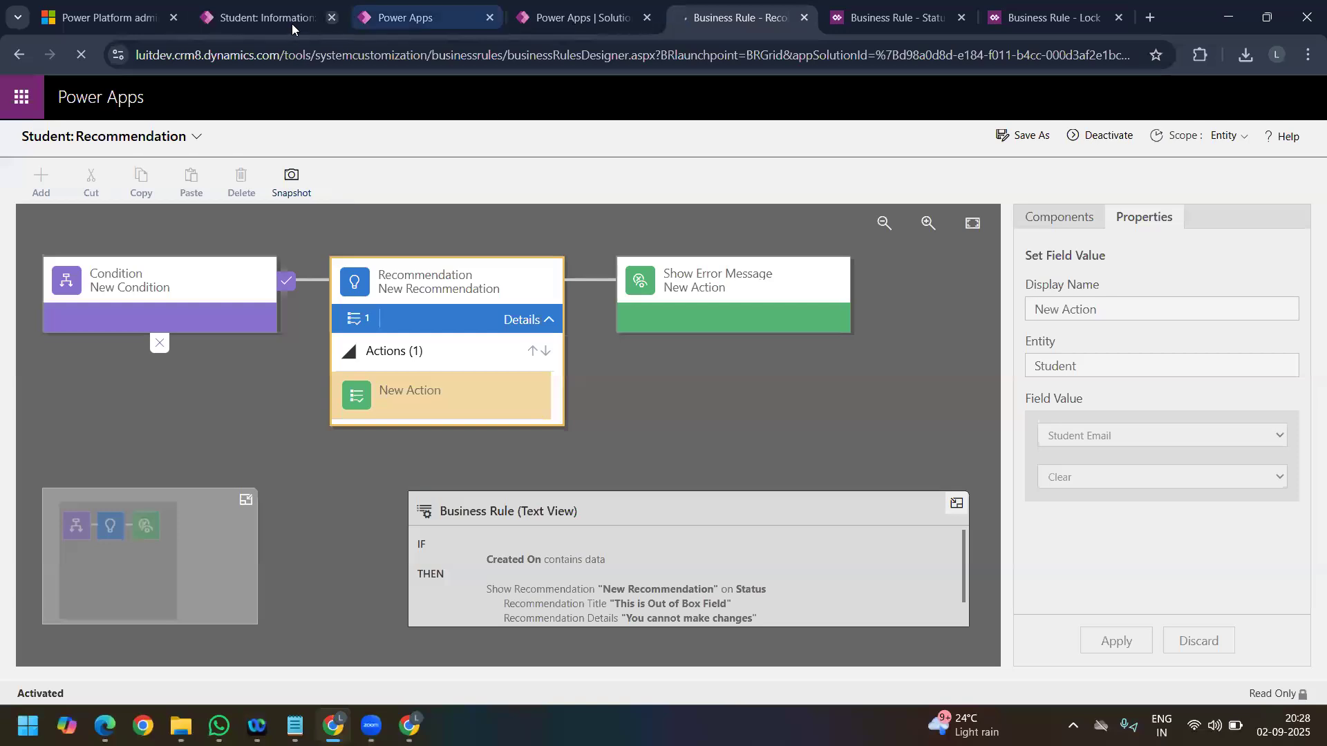
Step: Return to the S#2 student record and check the choices offered for Status Reason
left_click(261, 15)
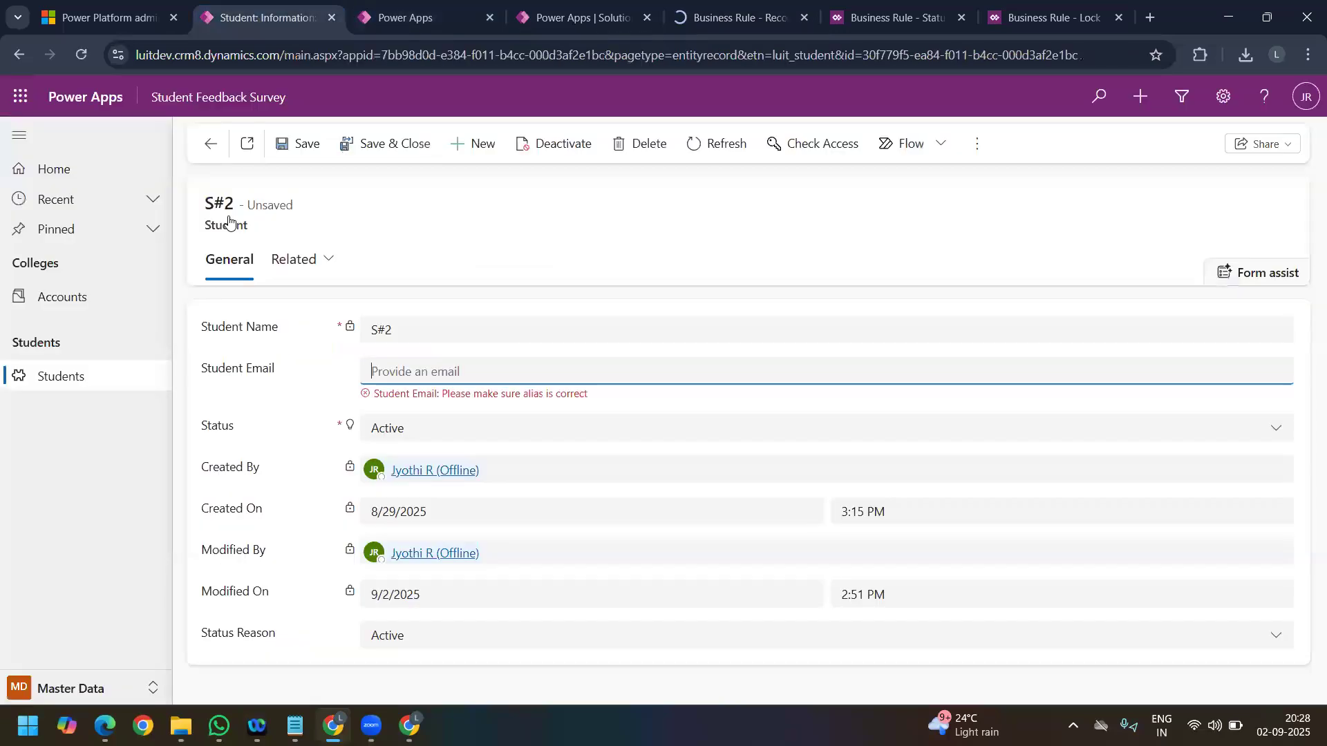
left_click(394, 635)
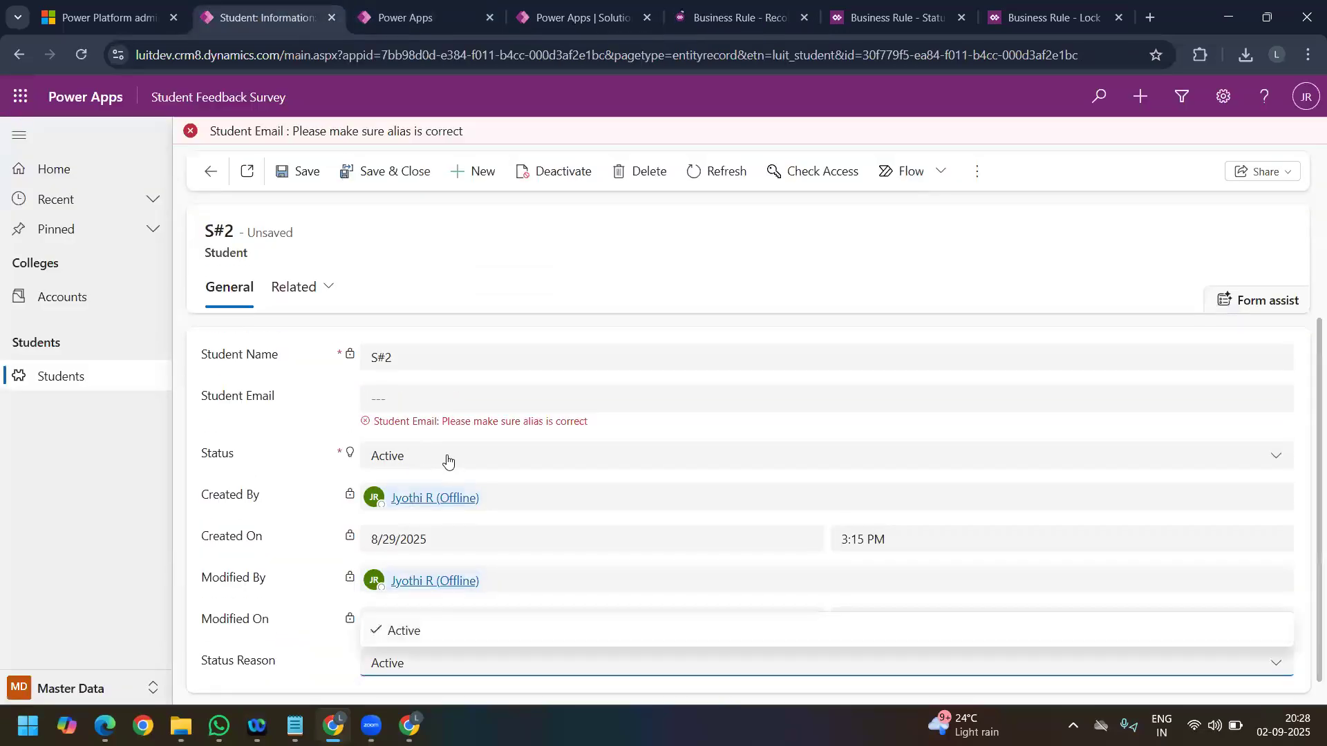
left_click(420, 354)
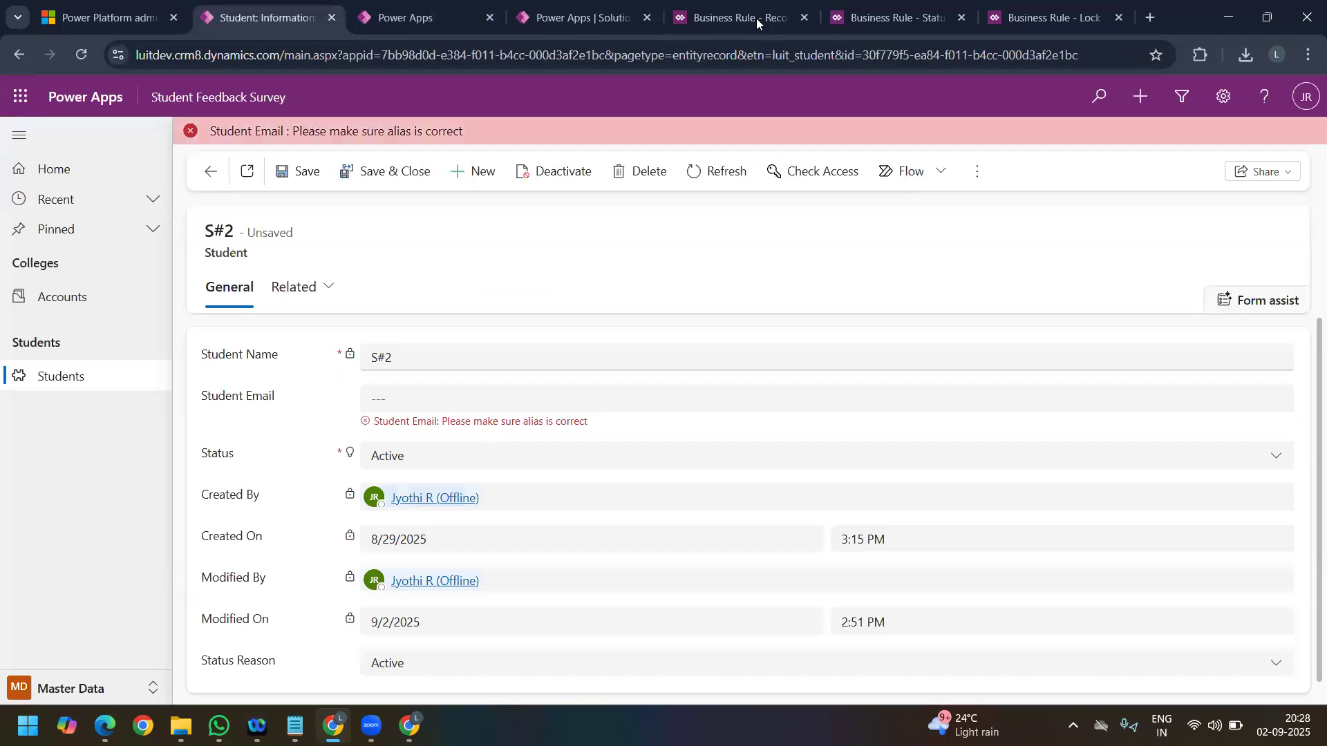
Step: Look over the components that can be added to the Recommendation rule, and go back to the S#2 record
left_click(731, 20)
left_click(32, 181)
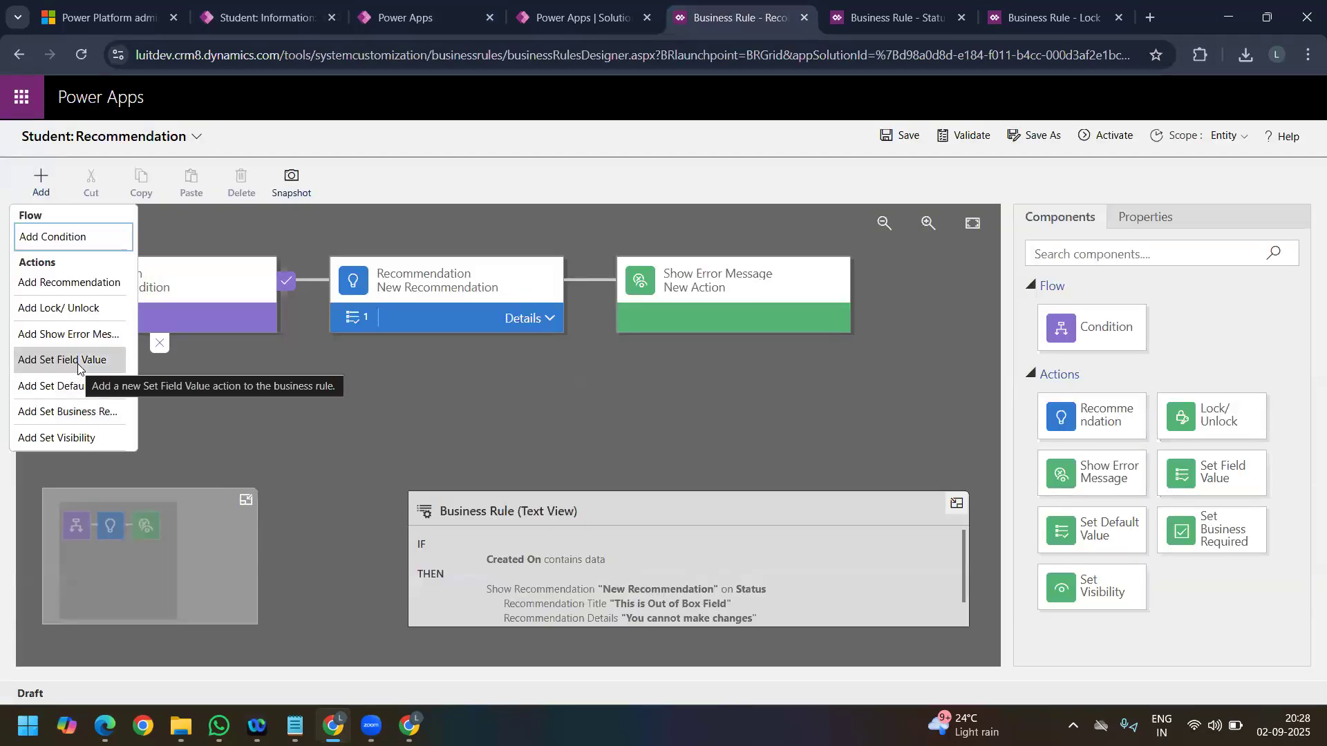
left_click(422, 24)
left_click(264, 19)
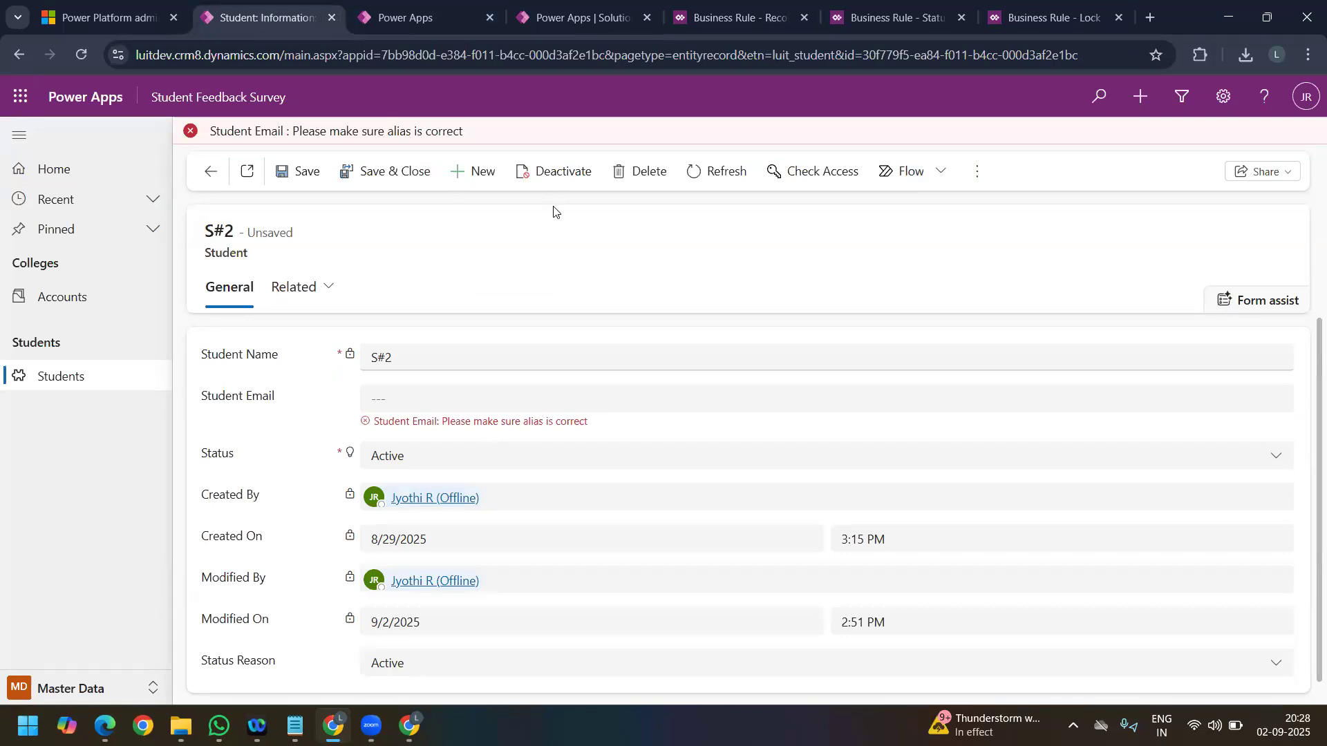
Step: Activate the Recommendation business rule without changing its logic
left_click(582, 17)
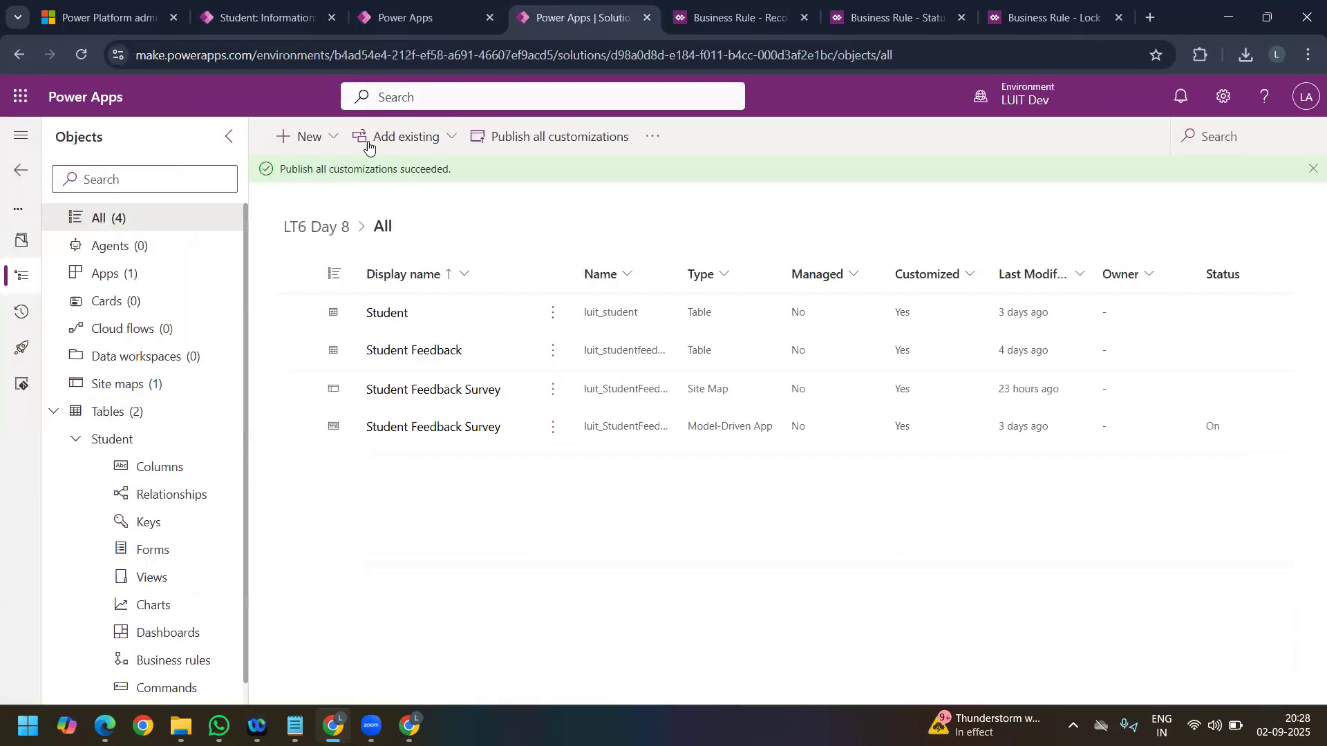
left_click(733, 20)
left_click(1098, 138)
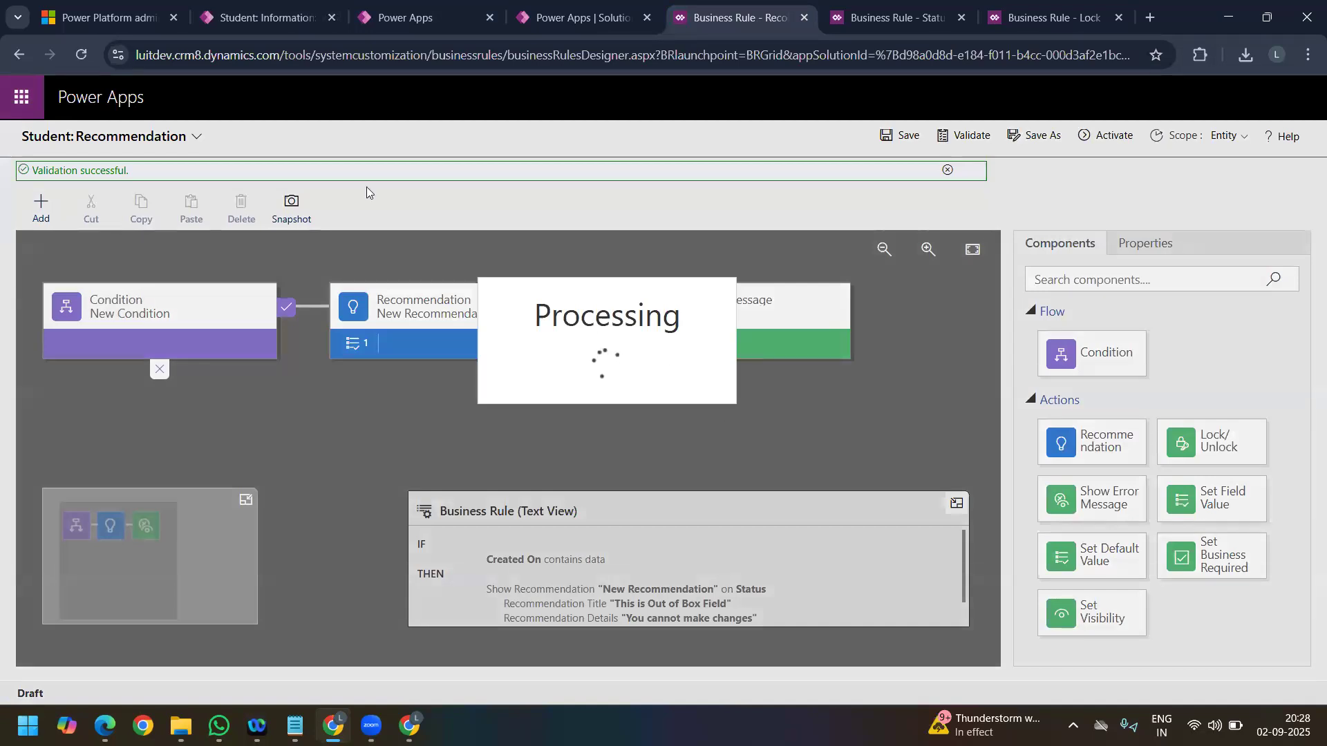
Step: Open the Student table's columns in the LT6 Day 8 solution and look through the list
left_click(583, 18)
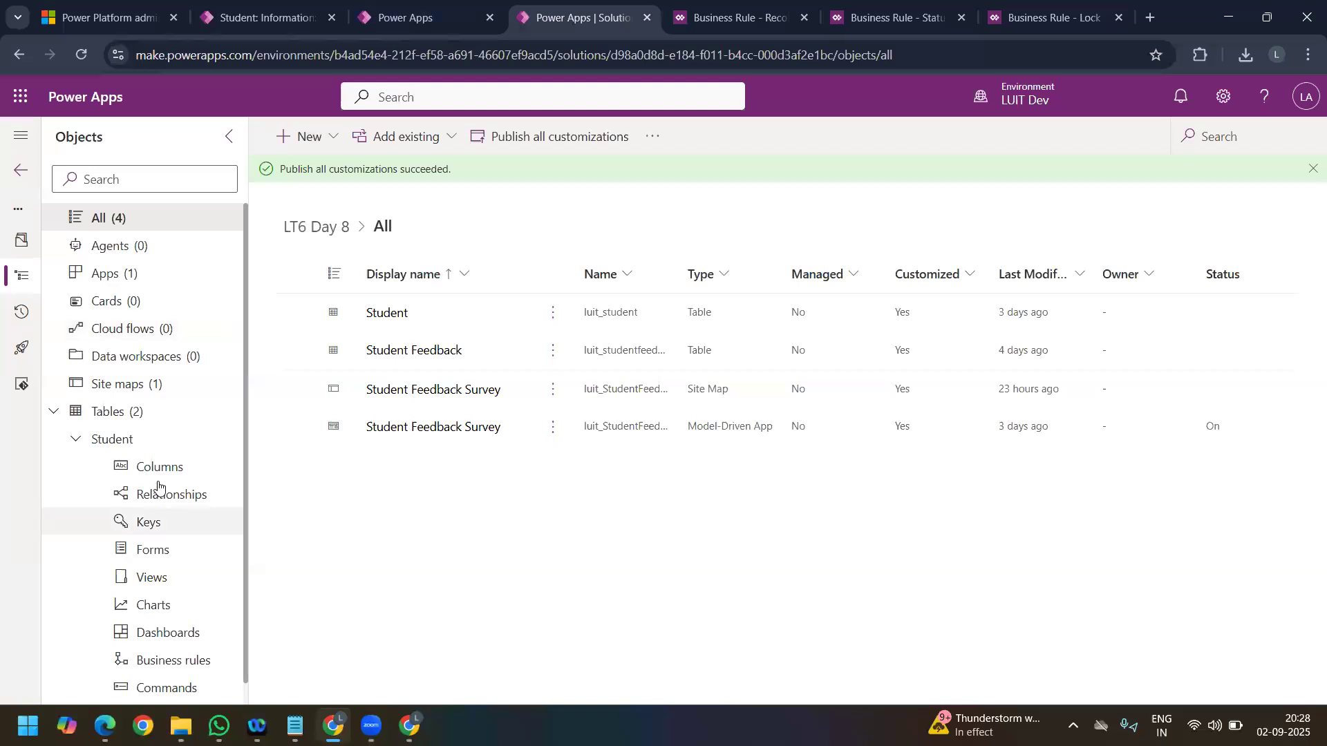
left_click(168, 476)
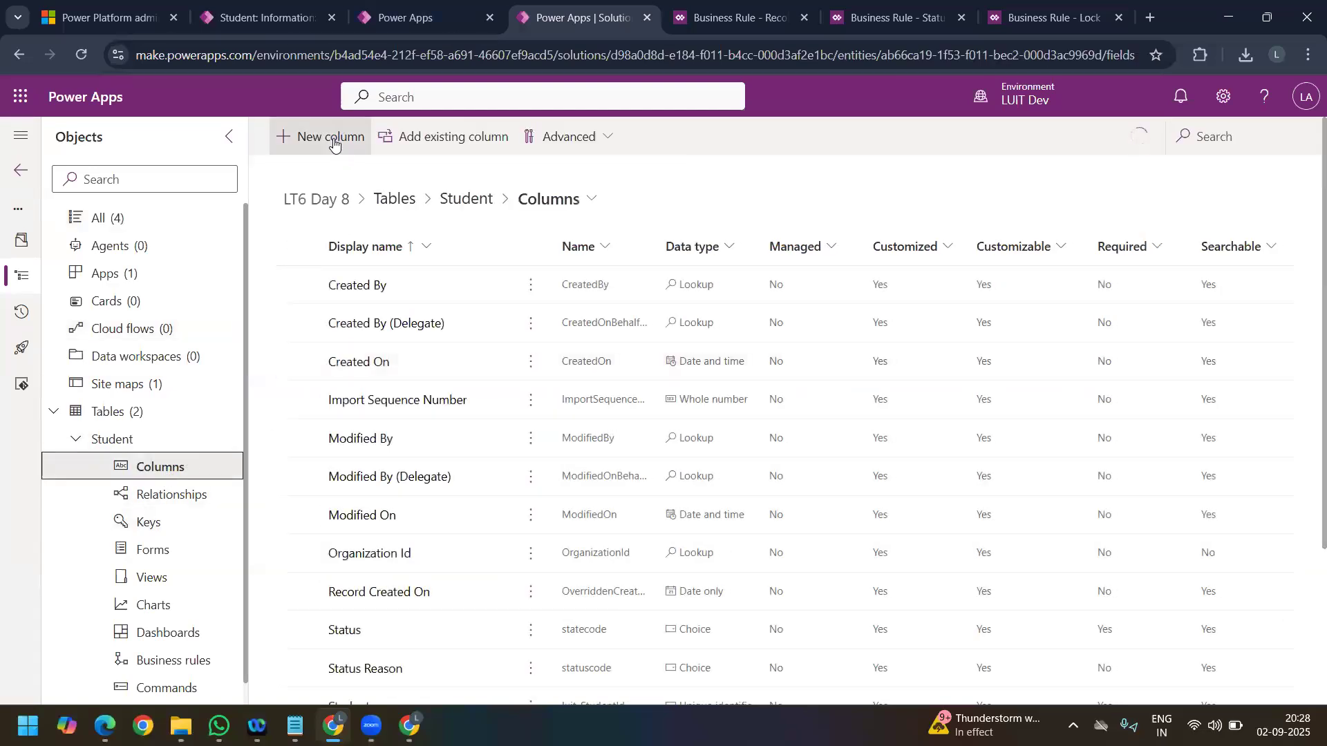
scroll(467, 487, "down", 3)
scroll(463, 501, "up", 3)
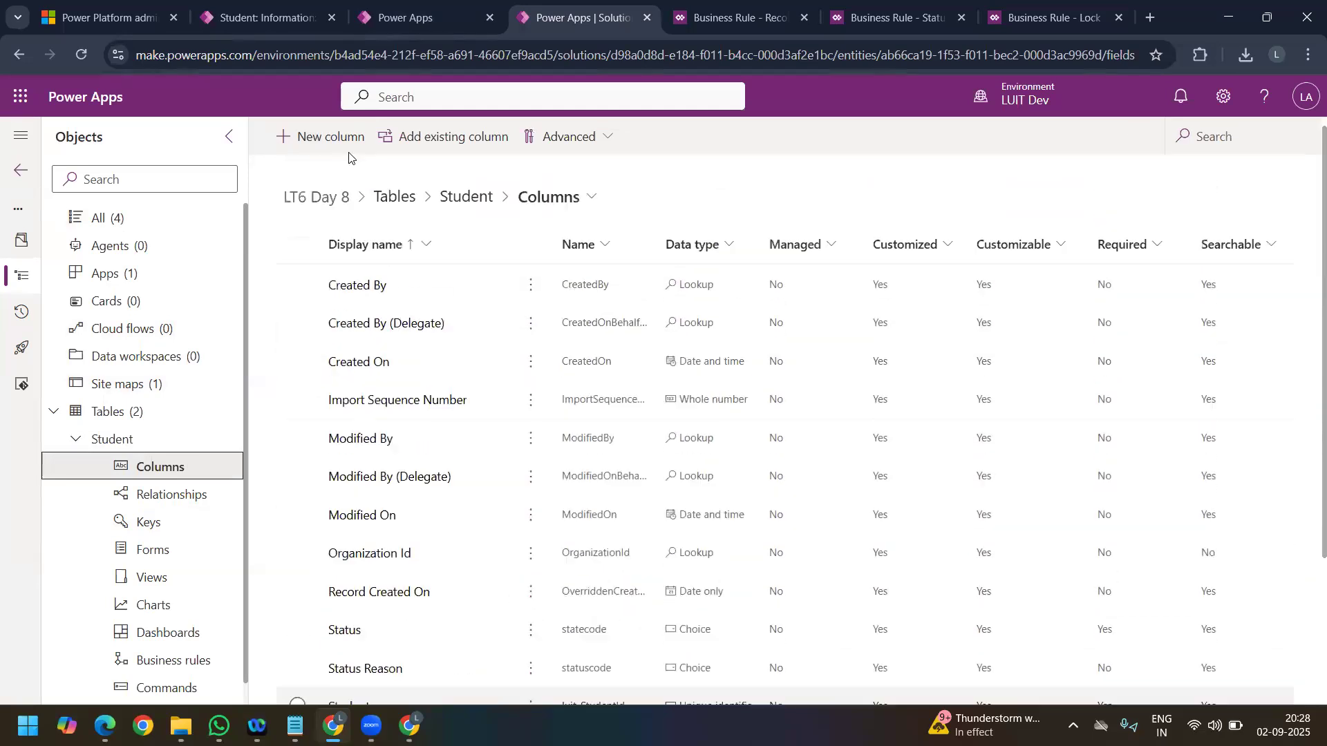
Step: Start a new Student column with the display name College Name and the Lookup data type
left_click(297, 136)
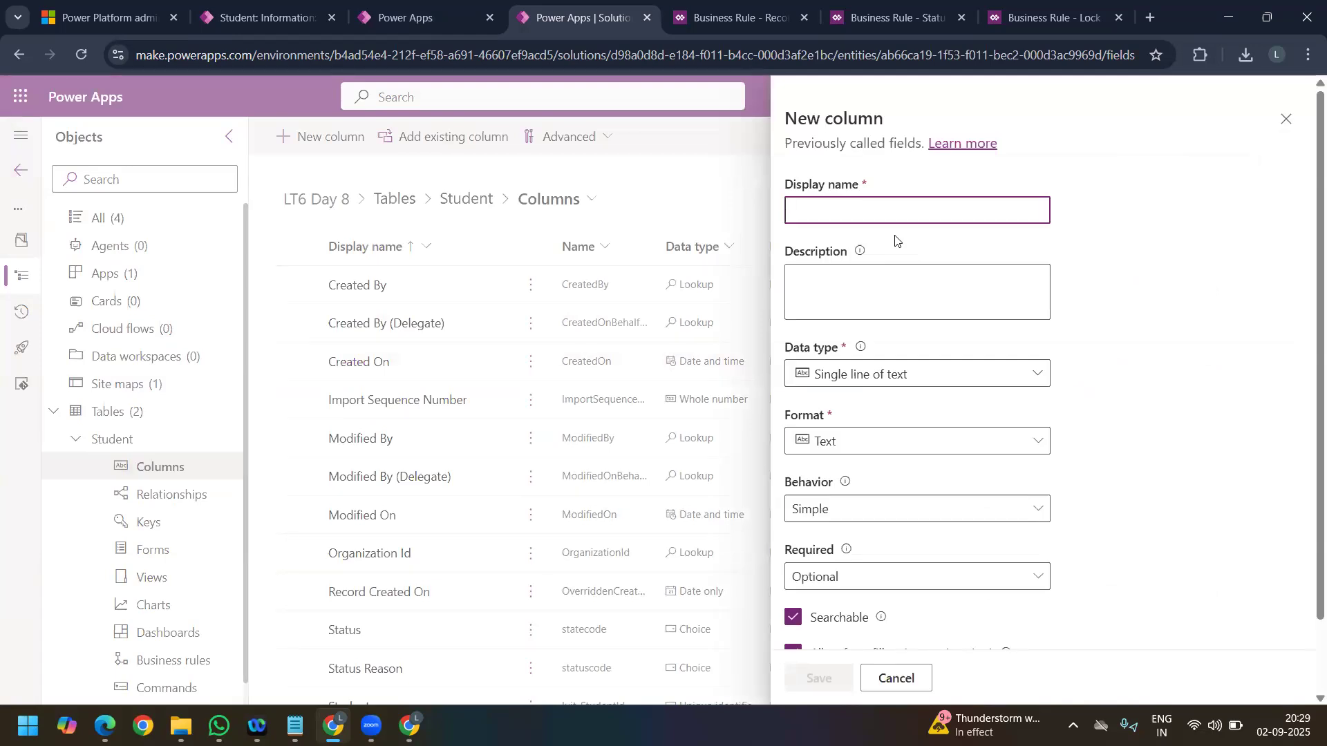
type("College Name")
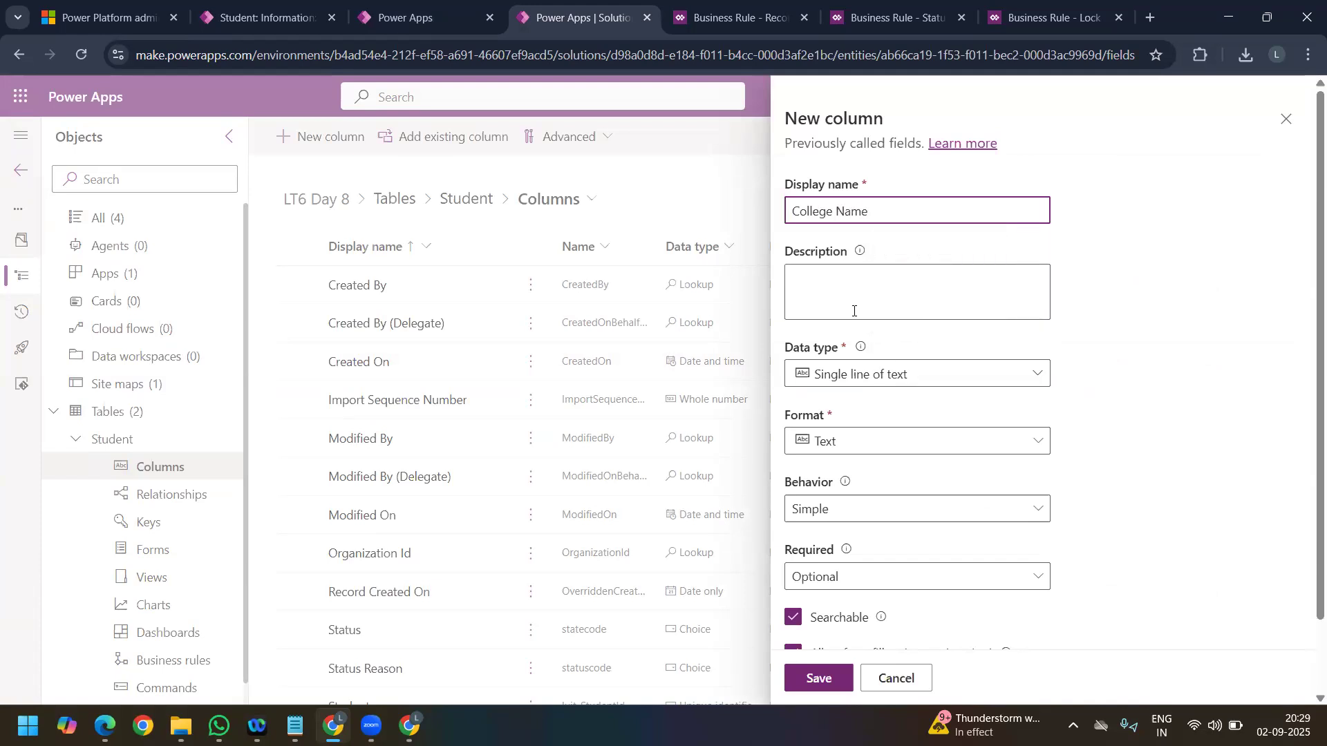
left_click(904, 374)
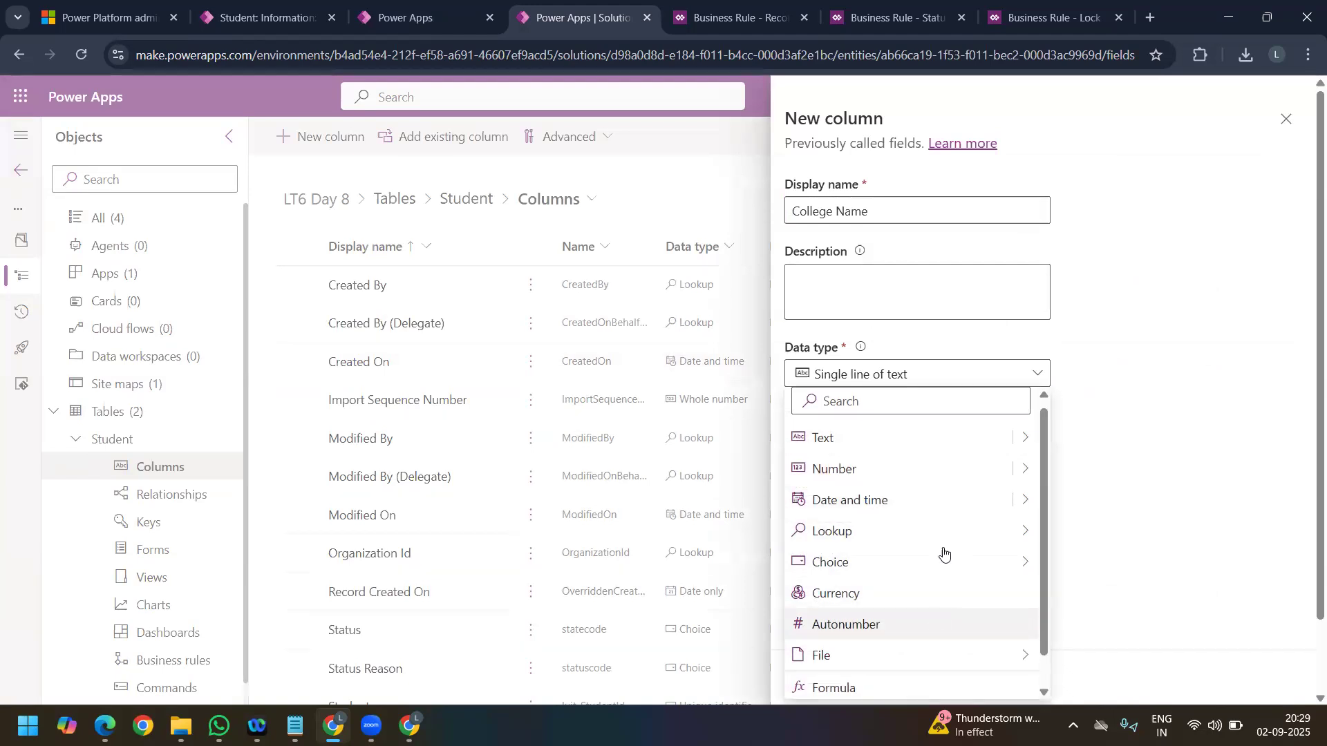
mouse_move(995, 532)
left_click(1068, 537)
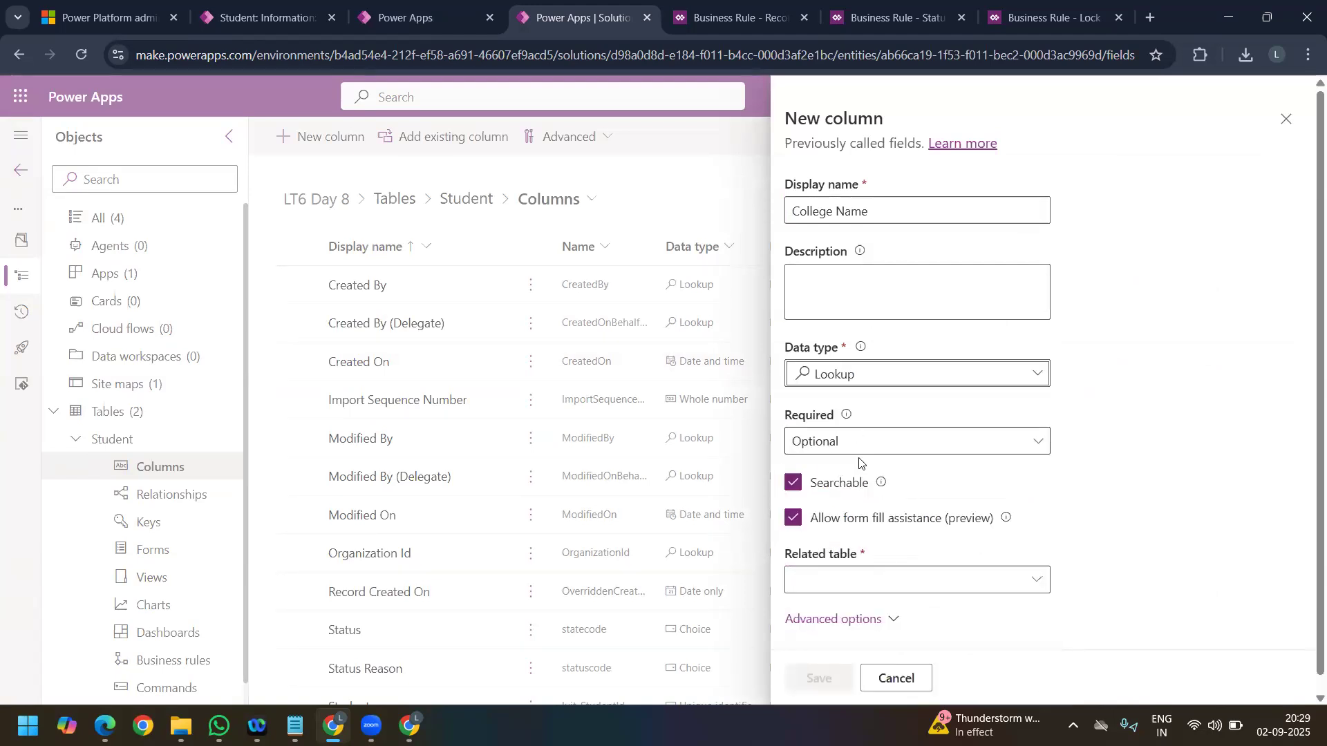
Step: Try to find a College table to use as the related table of the College Name lookup column
scroll(877, 563, "down", 1)
left_click(878, 562)
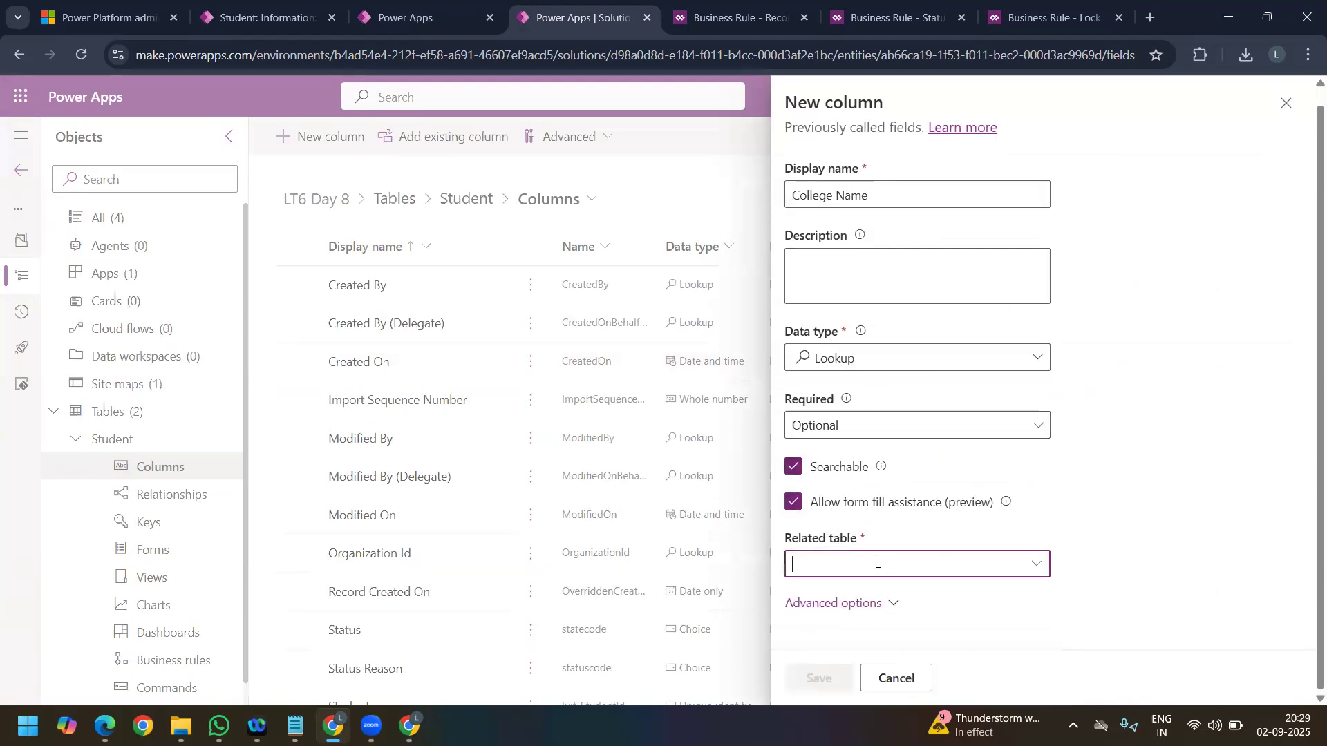
type("col")
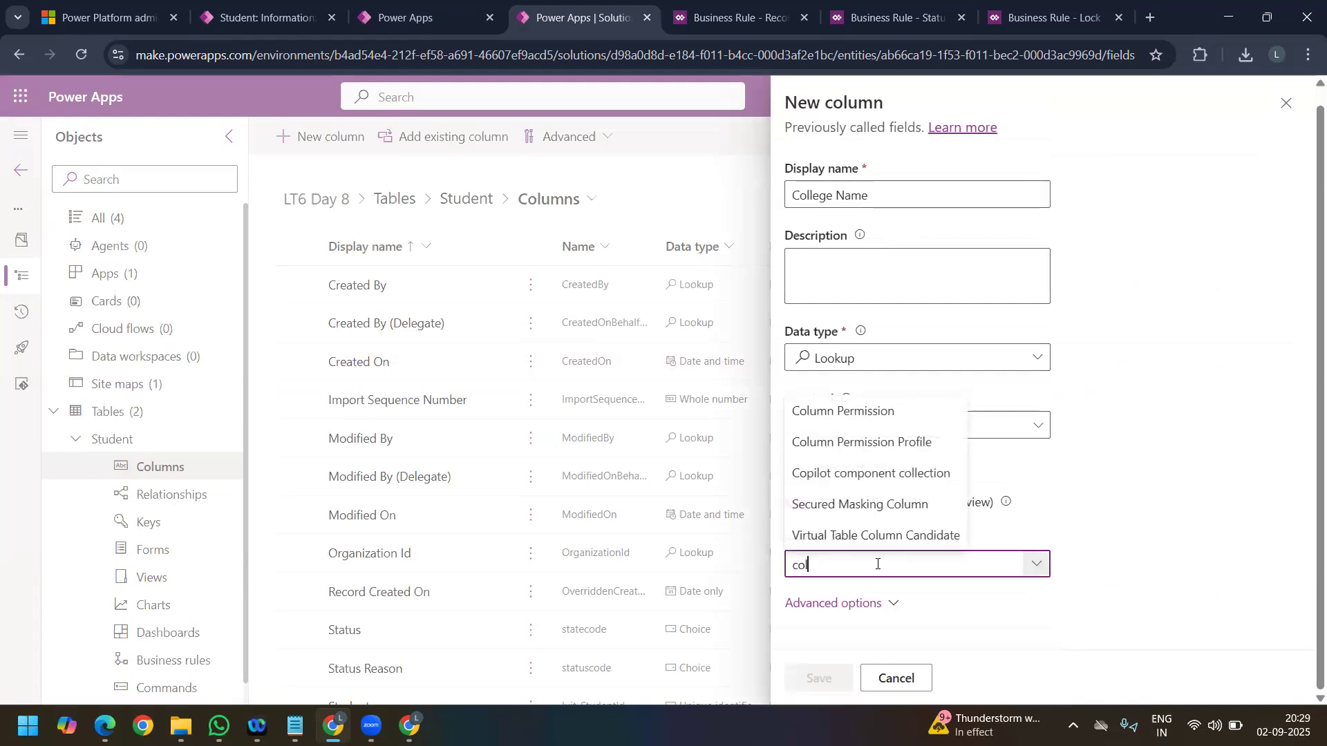
type("le")
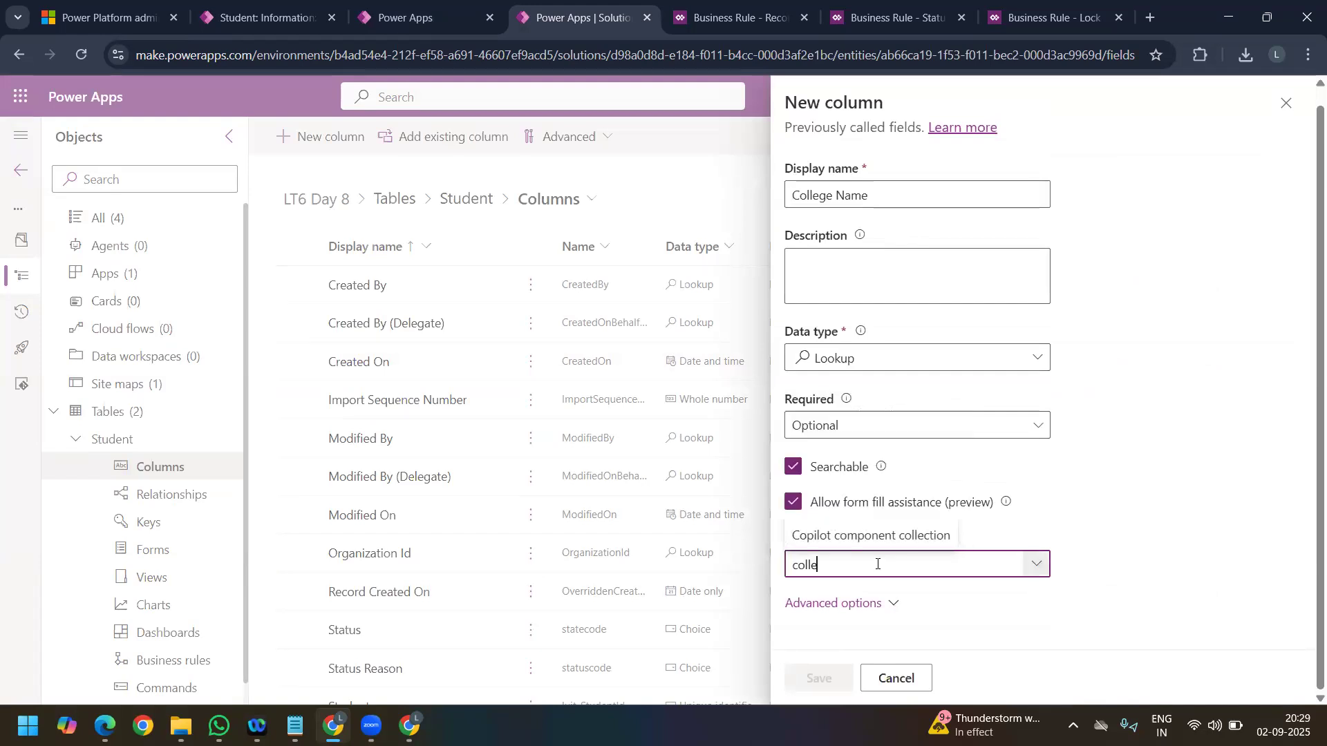
key("BackSpace")
key("BackSpace")
key("BackSpace")
key("BackSpace")
key("BackSpace")
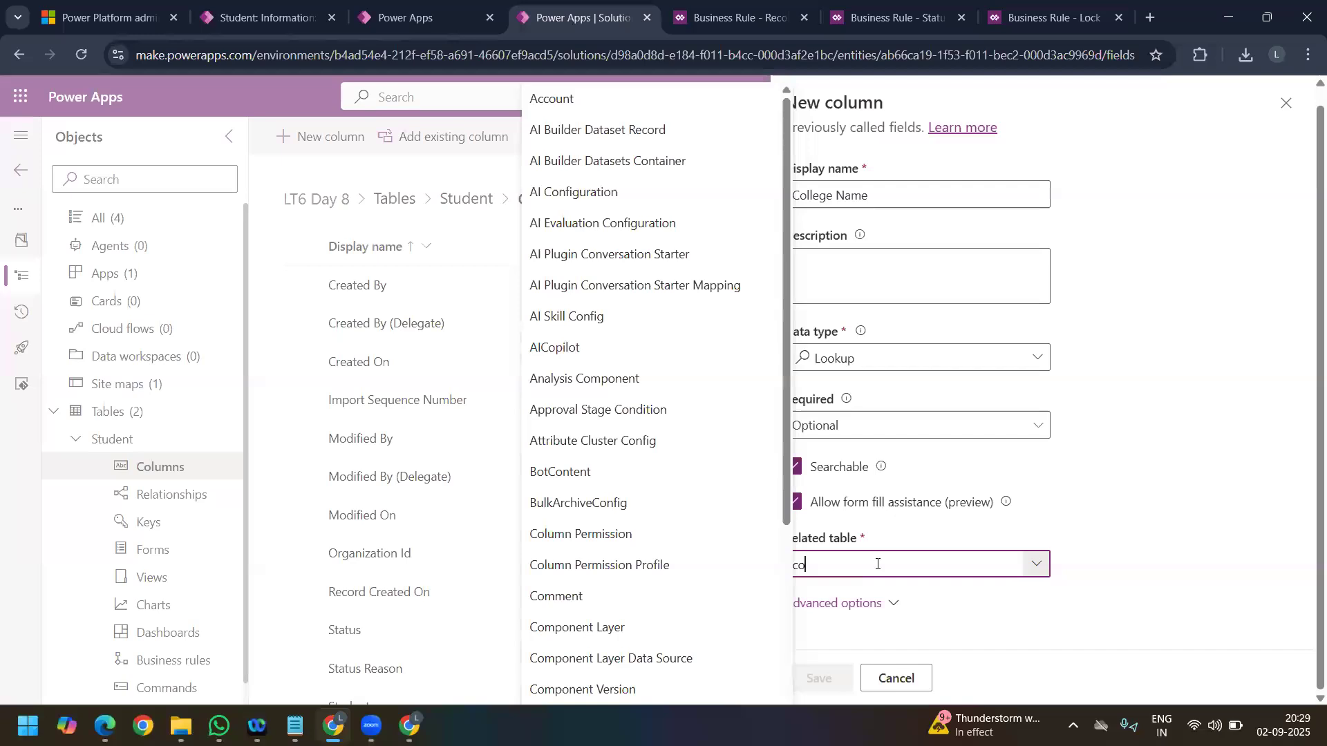
type("Colle")
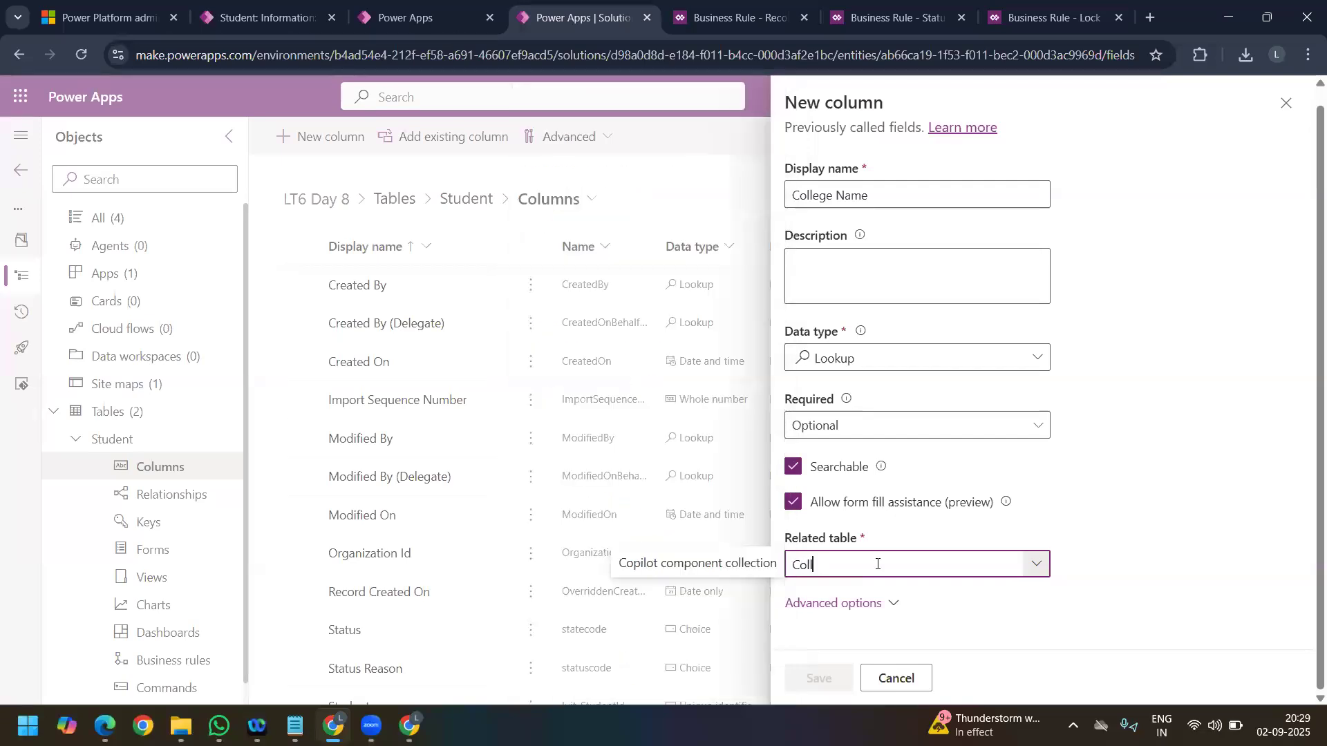
key("BackSpace")
key("BackSpace")
key("BackSpace")
key("BackSpace")
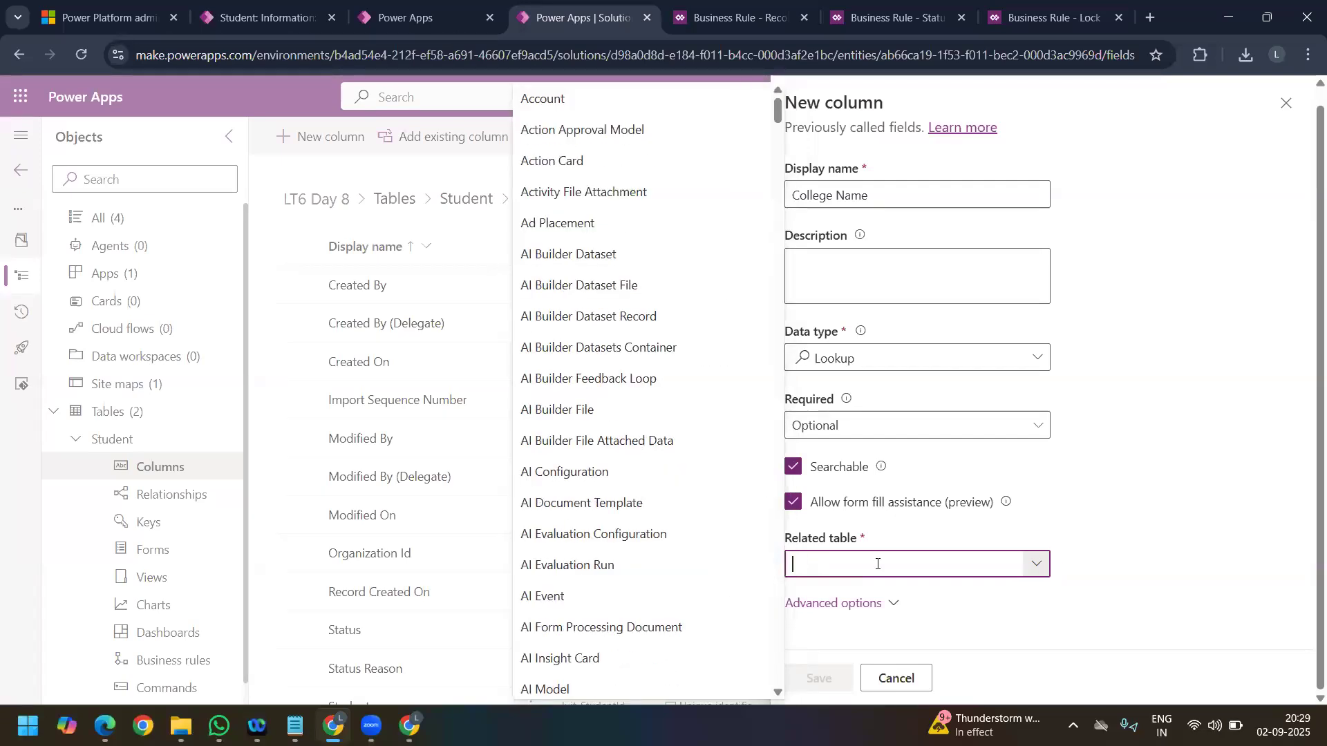
left_click(916, 678)
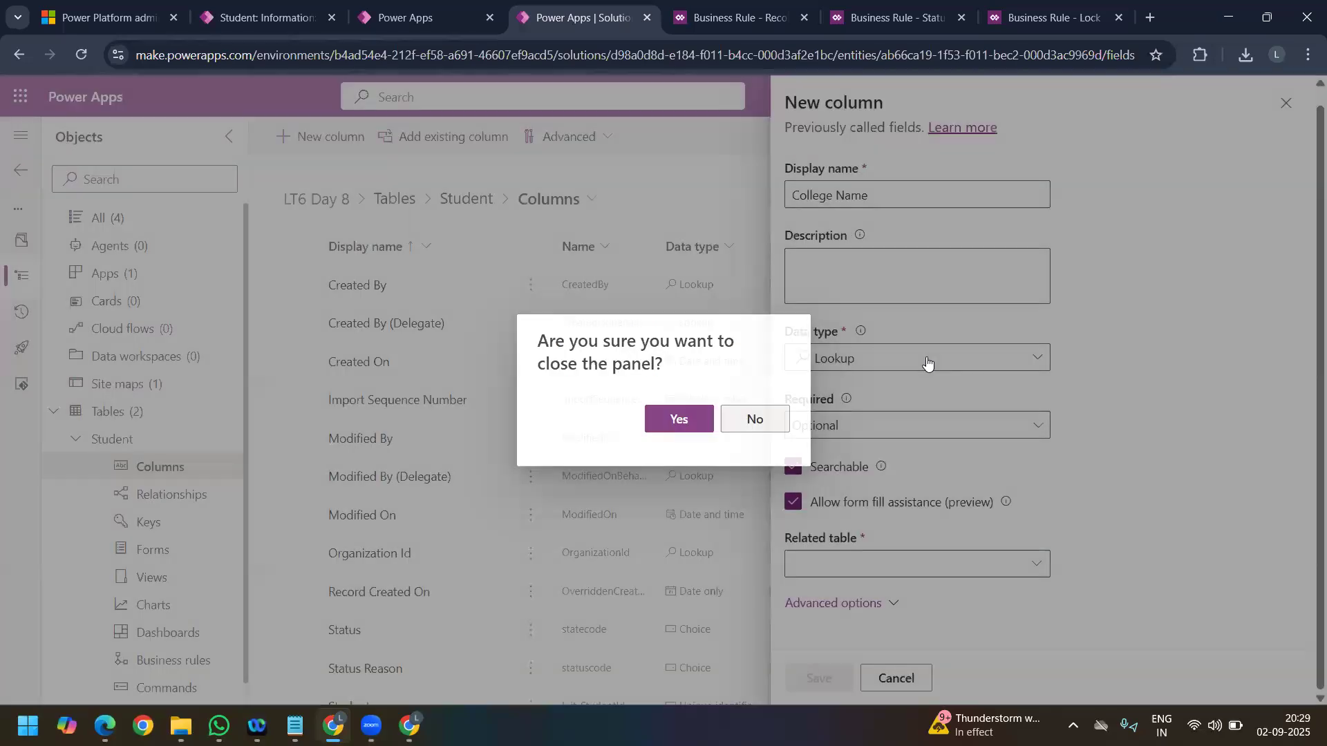
Step: Set the new column's data type to Choice with Simple behavior, and make it a local choice not synced with a global choice
left_click(927, 362)
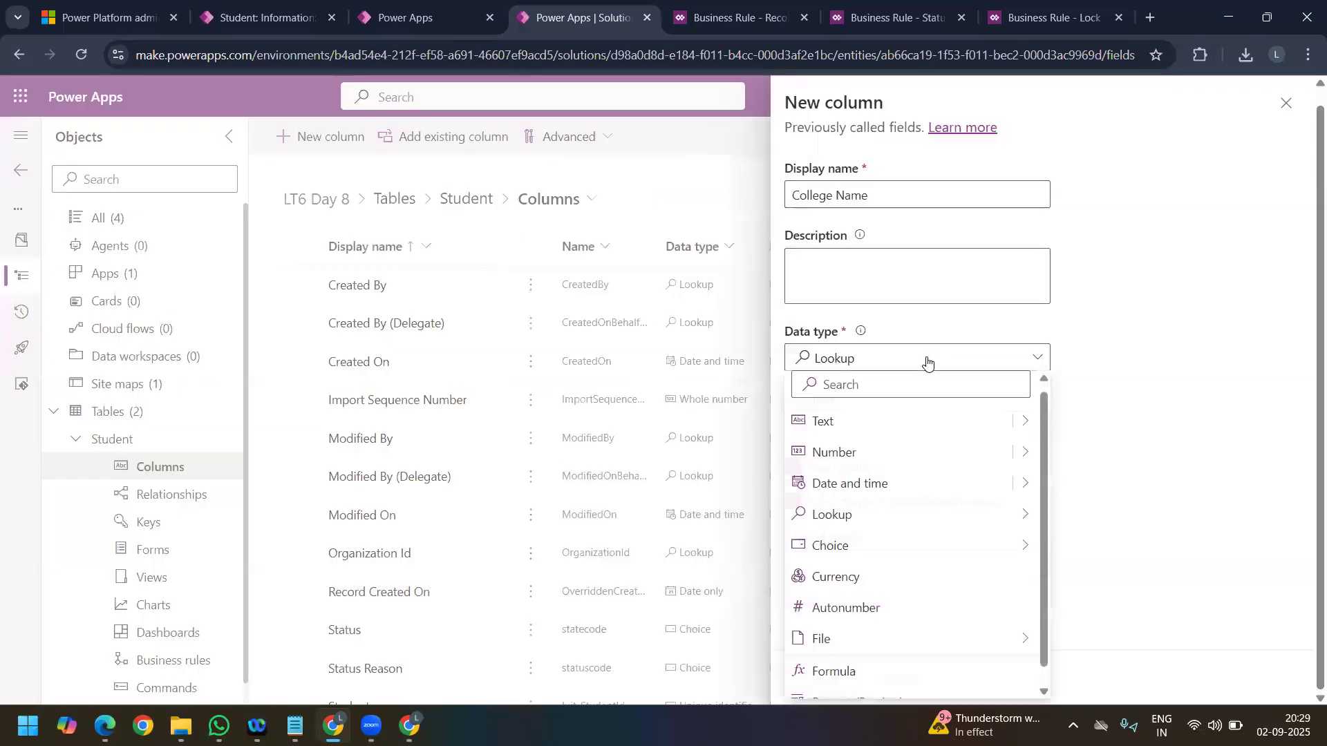
mouse_move(878, 563)
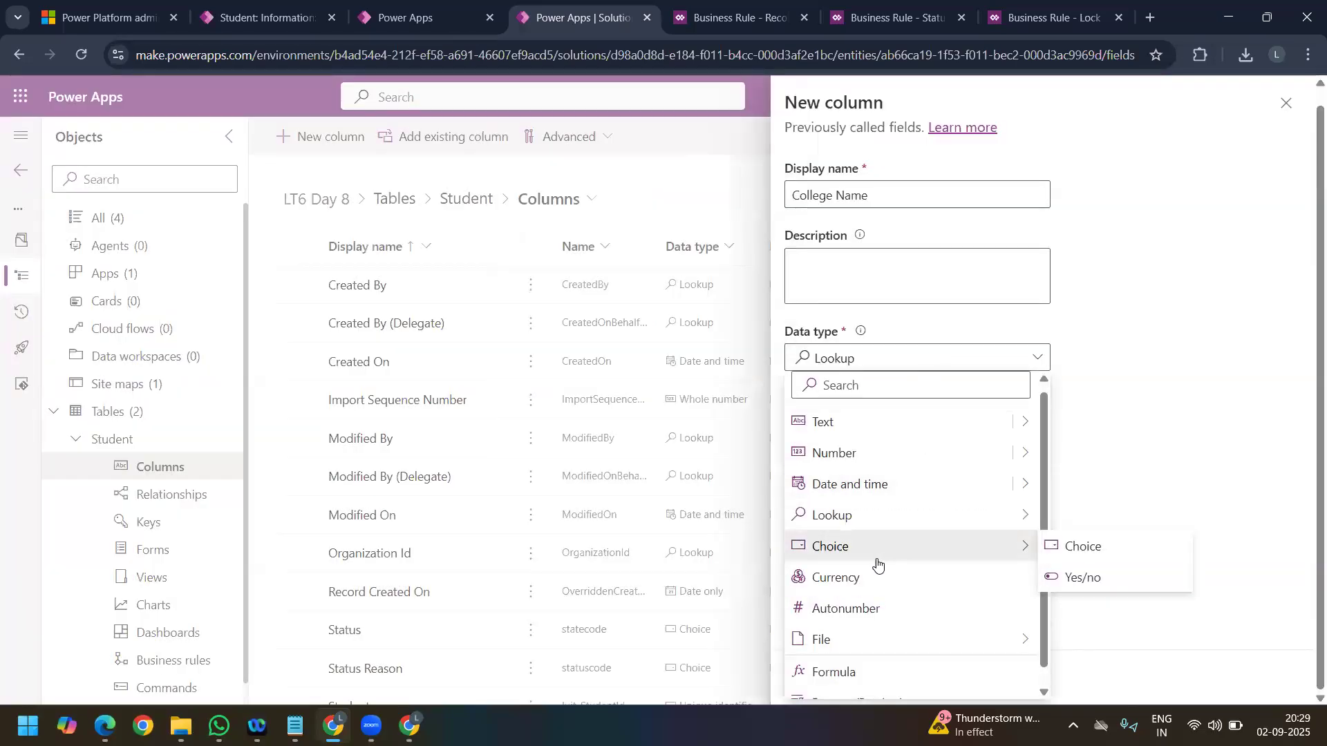
left_click(1081, 550)
left_click(900, 423)
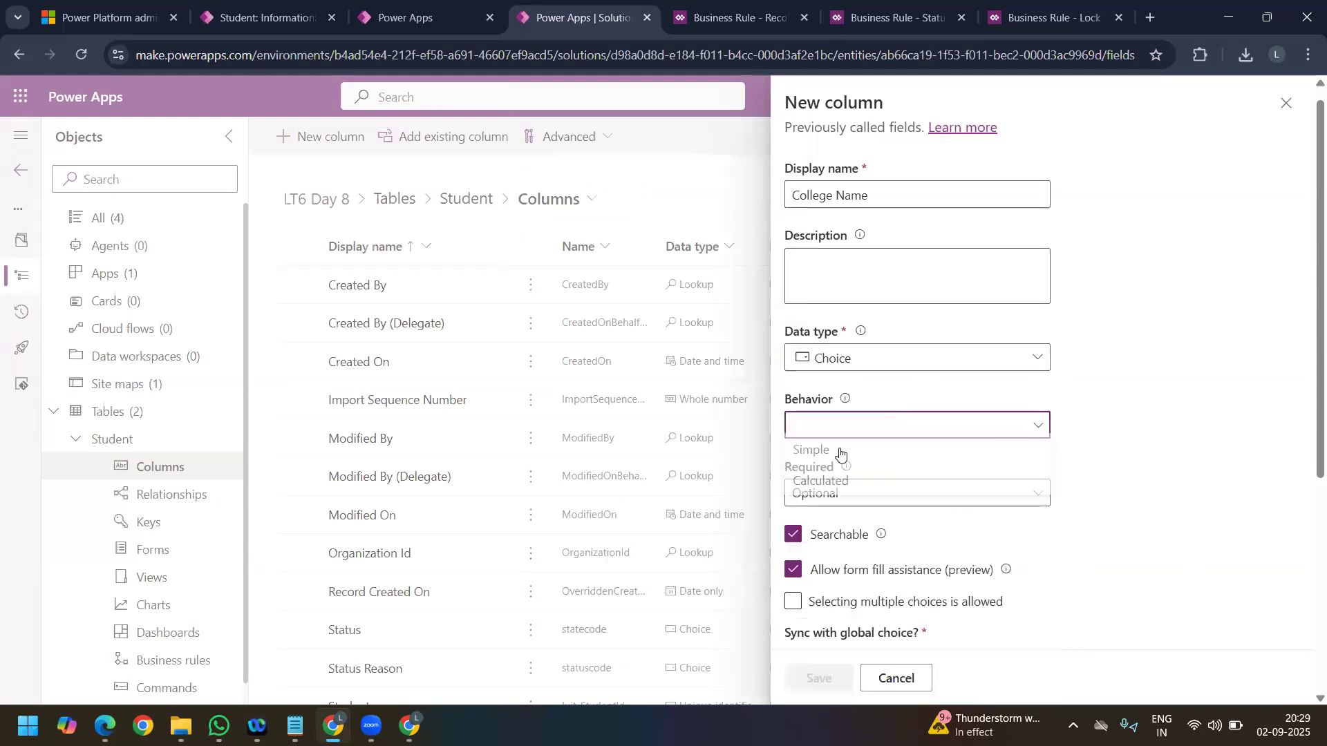
left_click(837, 455)
scroll(802, 552, "down", 3)
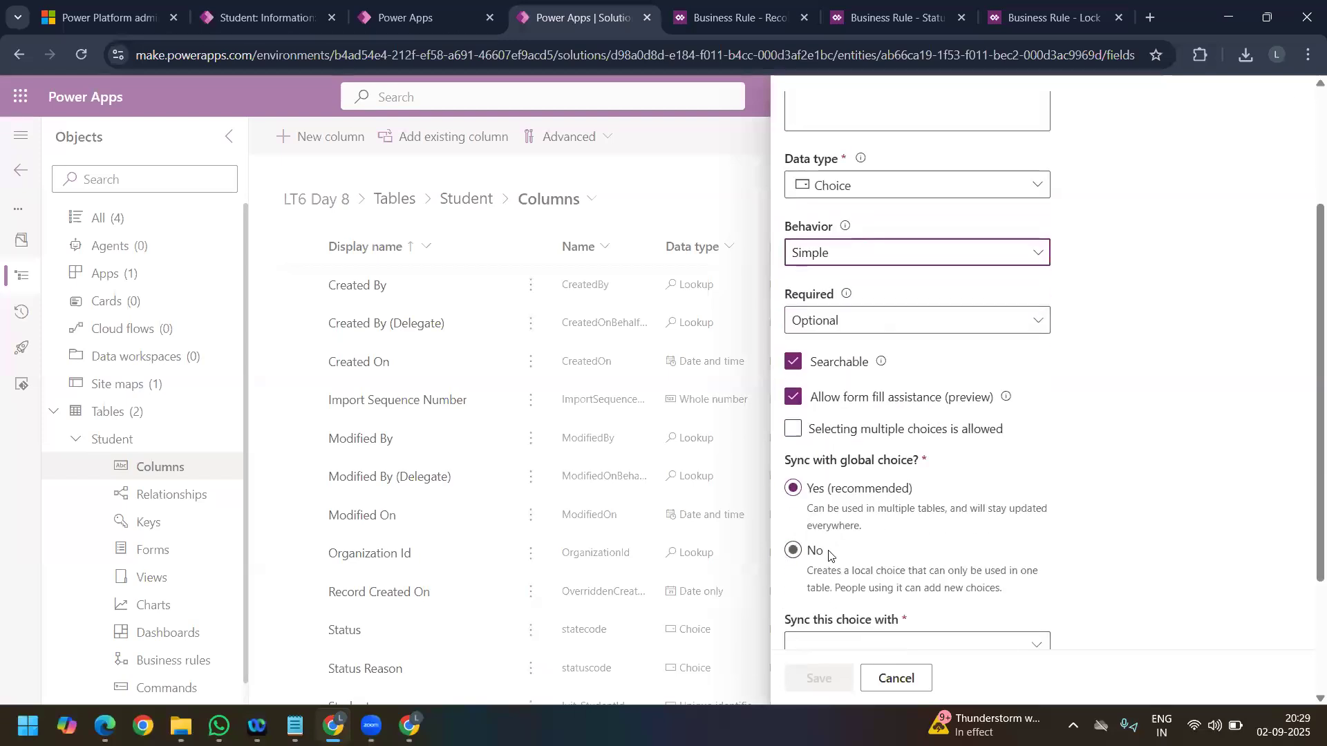
left_click(806, 551)
scroll(857, 553, "down", 3)
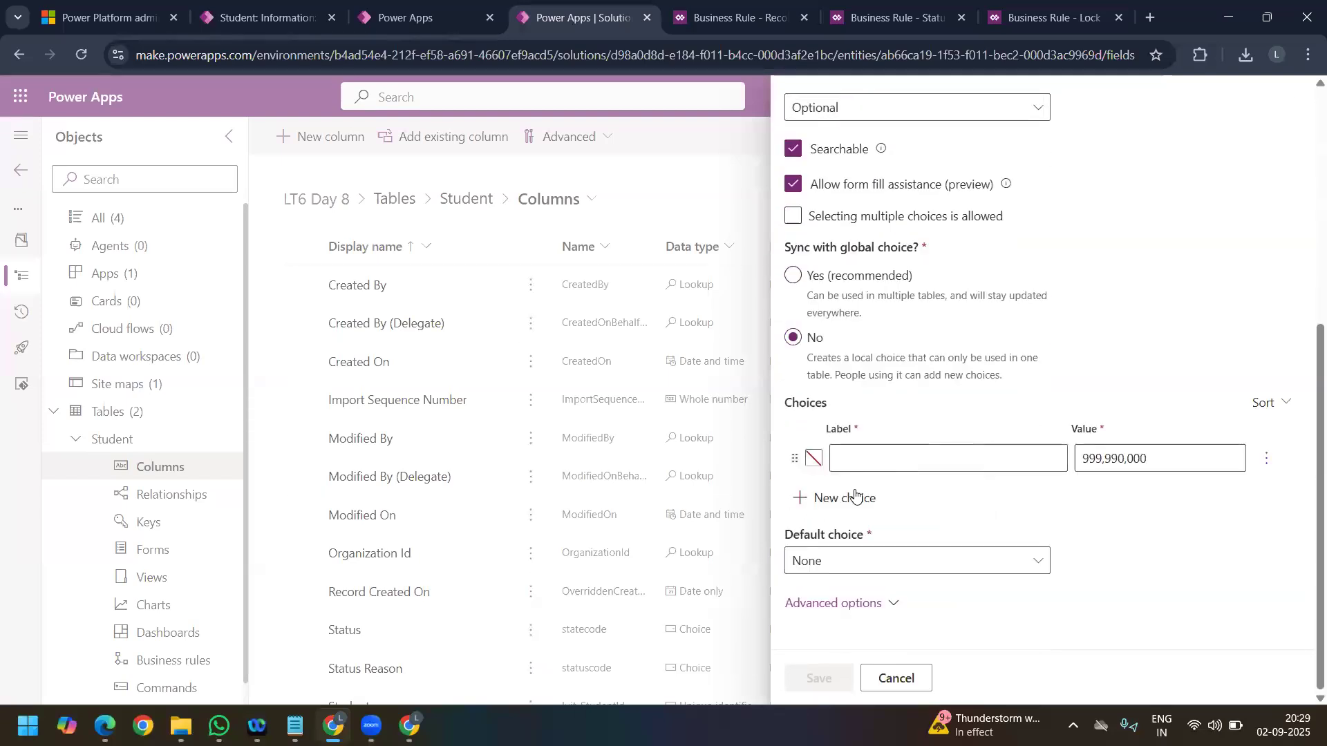
Step: Change the new column's display name to Branch Perceiving
scroll(885, 345, "up", 6)
left_click_drag(894, 212, 753, 222)
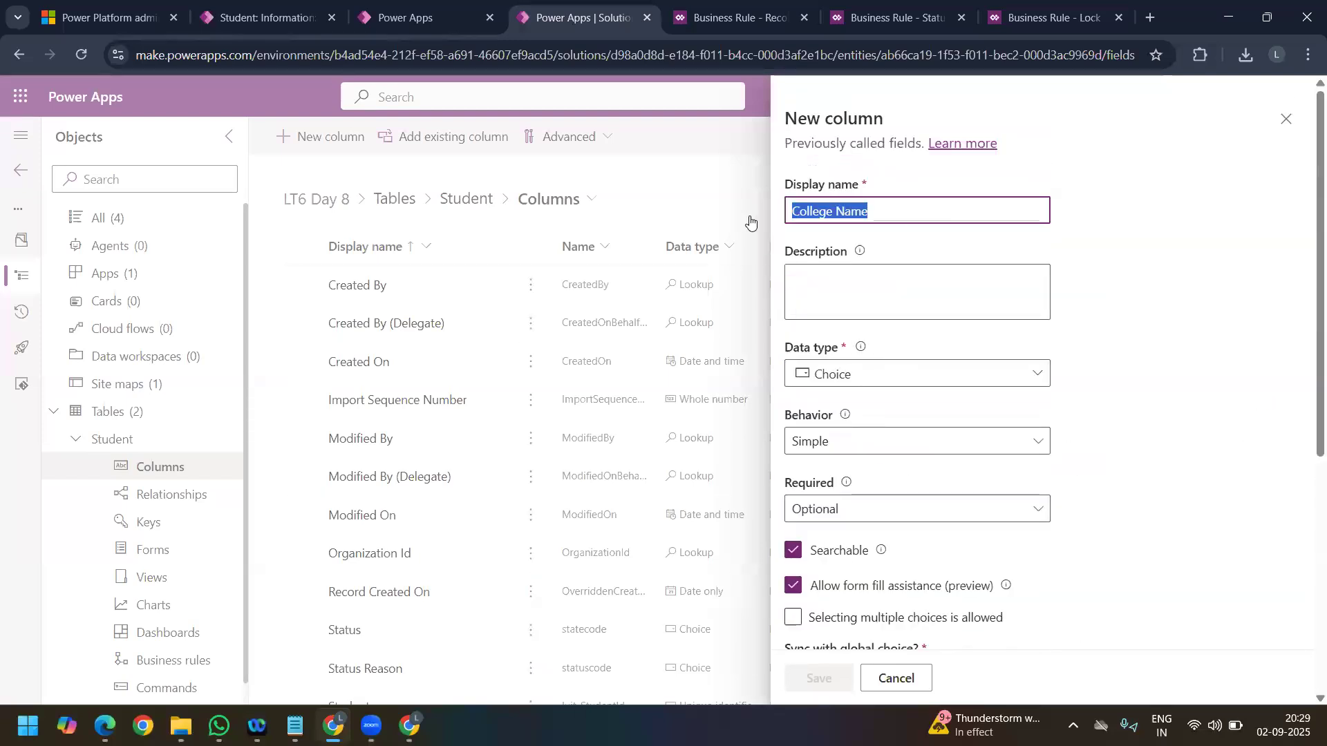
type("Bran")
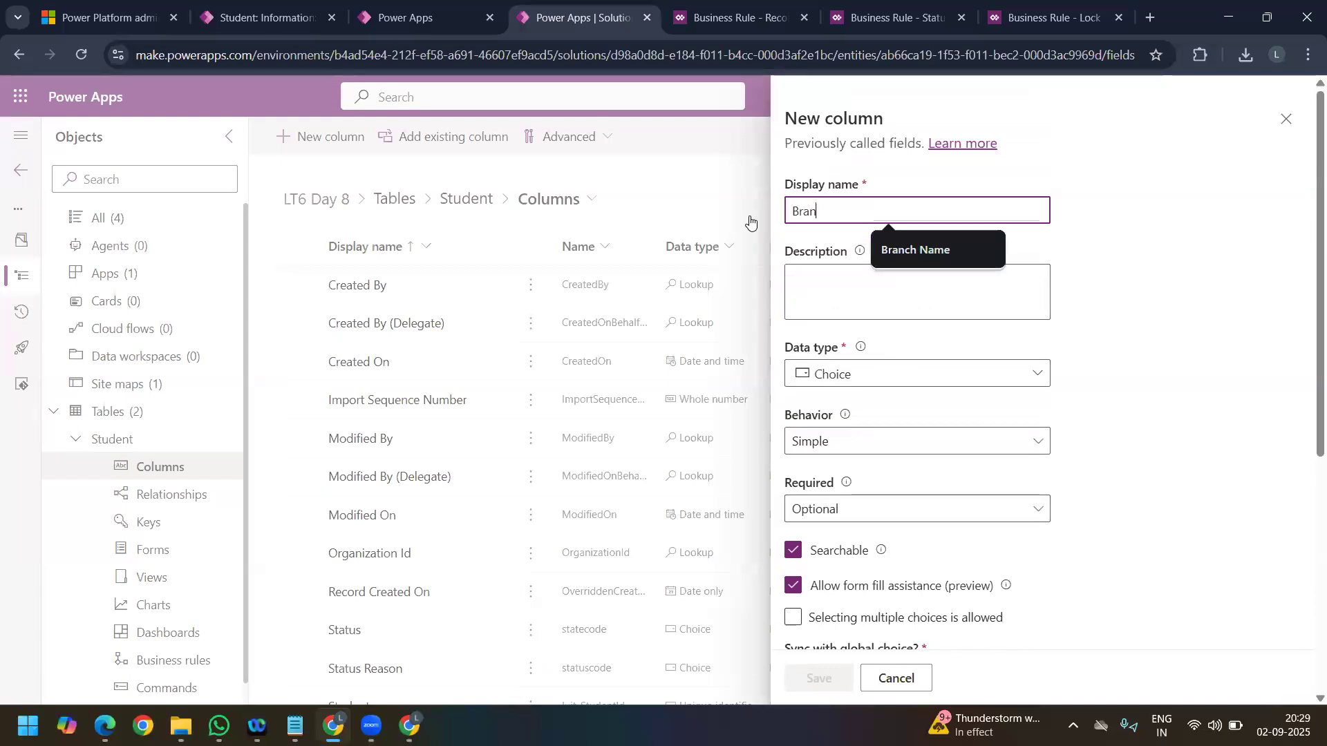
type("ch Pe")
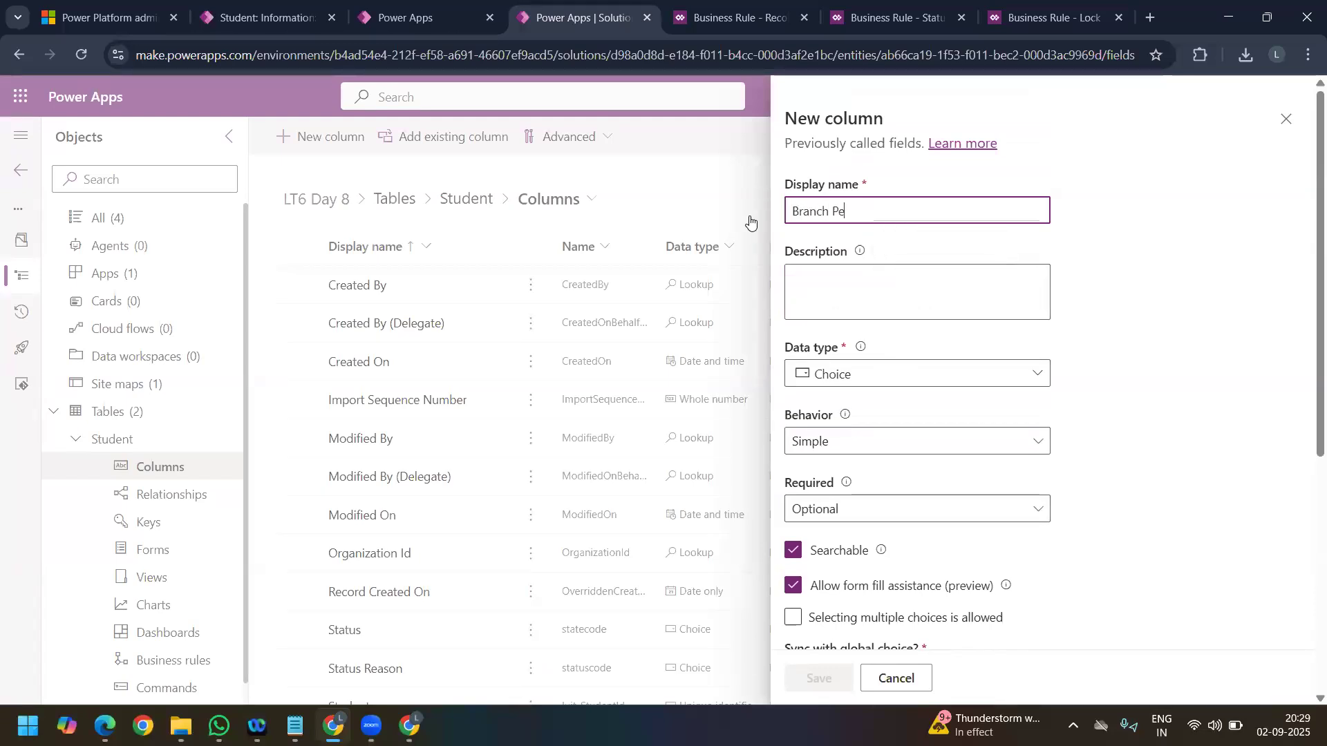
type("rsuiving")
right_click(873, 217)
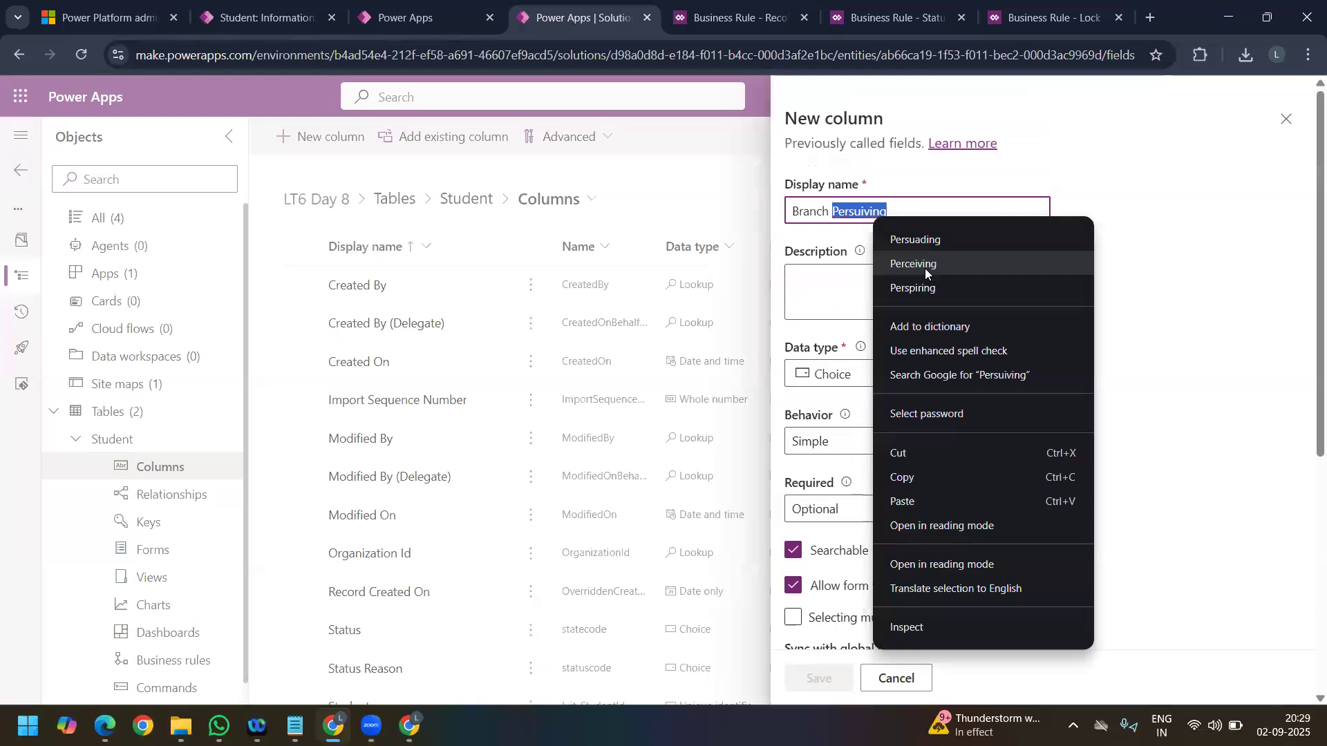
left_click(925, 266)
Step: Define the choices ECE and EEE for the Branch Perceiving column and save the column
scroll(912, 373, "down", 4)
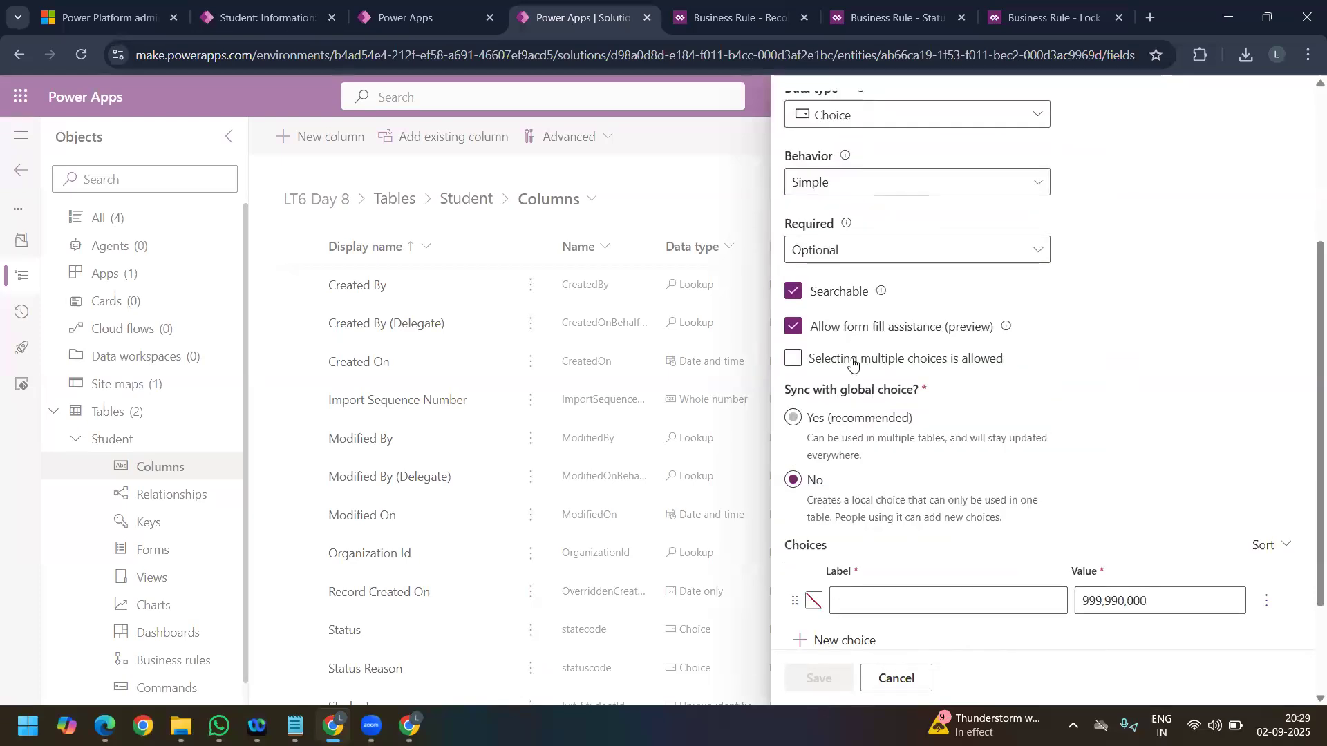
left_click(875, 598)
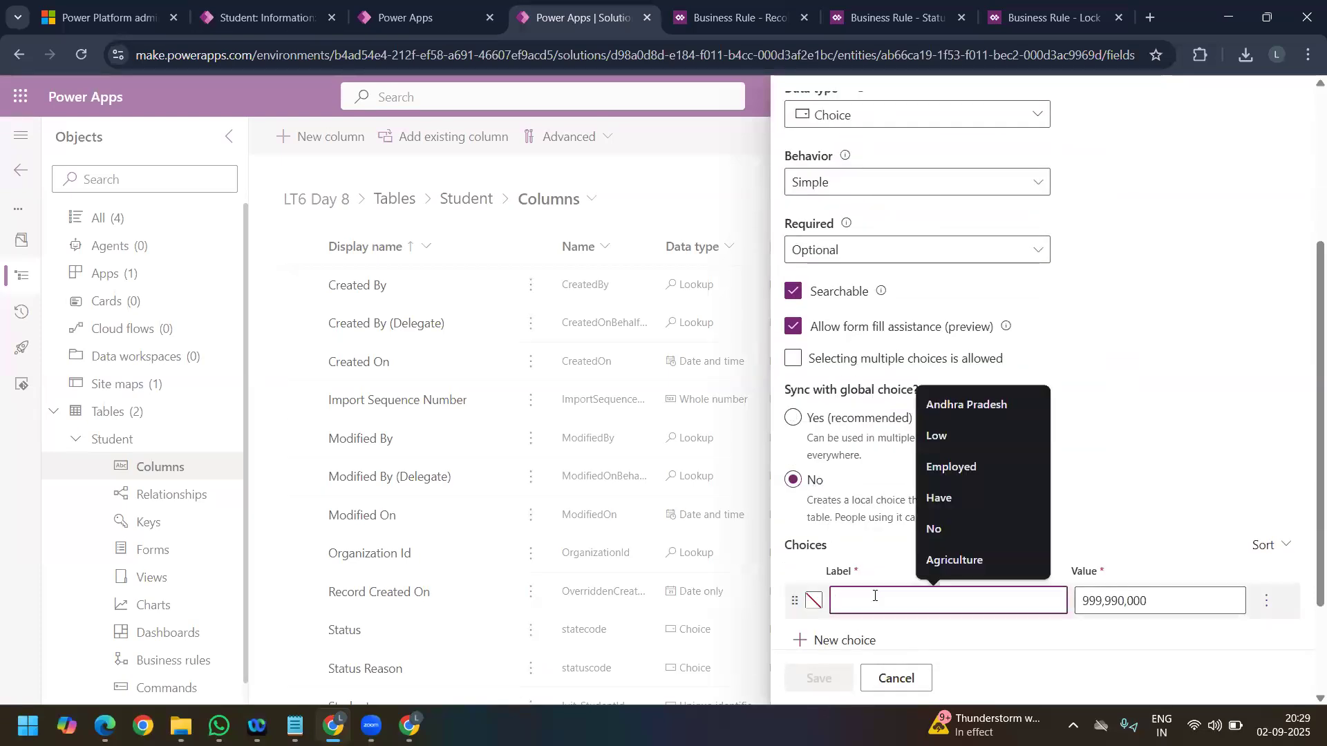
type("ECE")
scroll(844, 542, "down", 2)
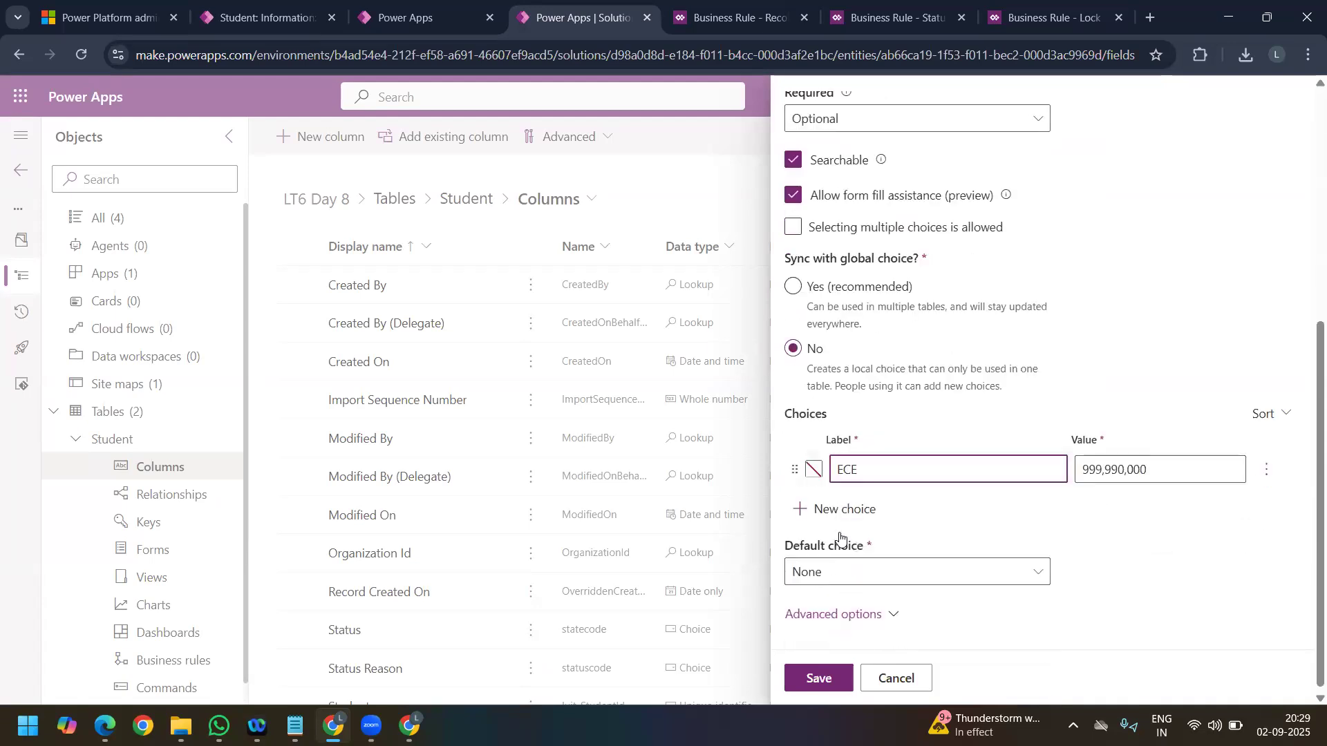
left_click(842, 508)
type("EEE")
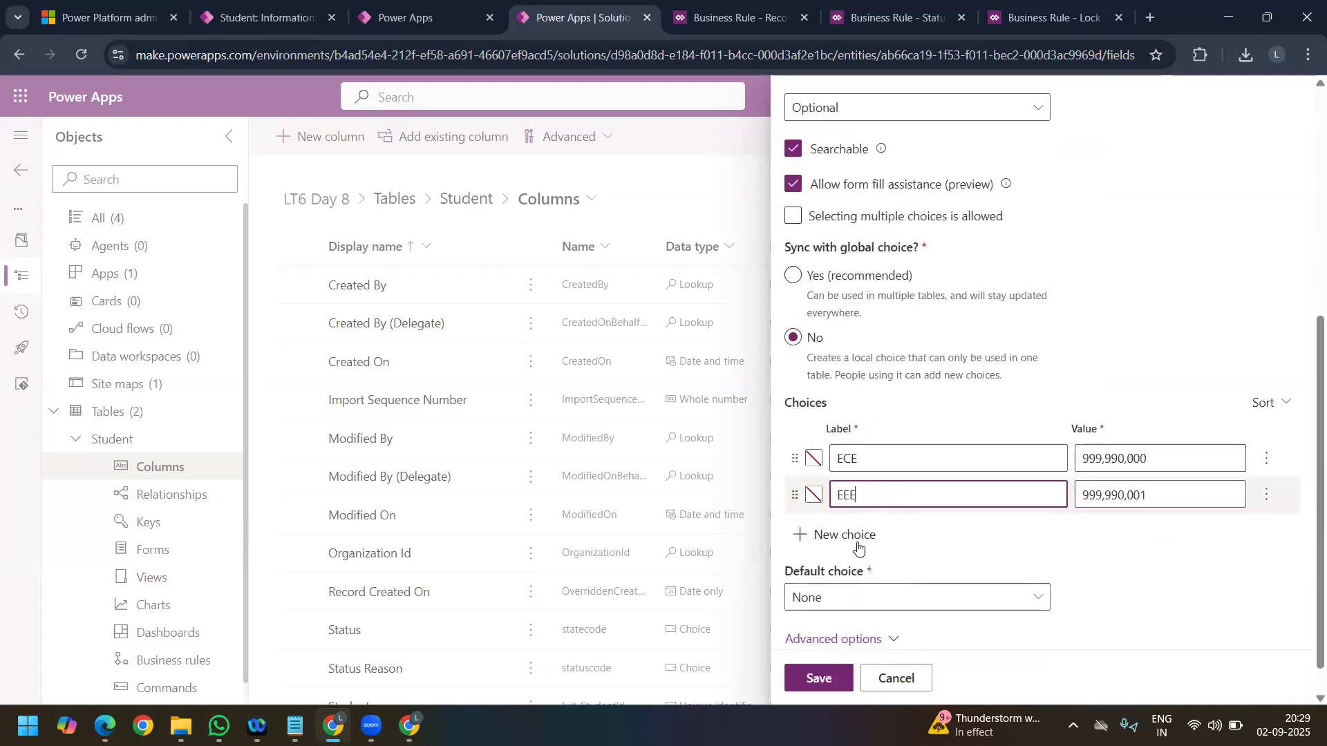
left_click(820, 681)
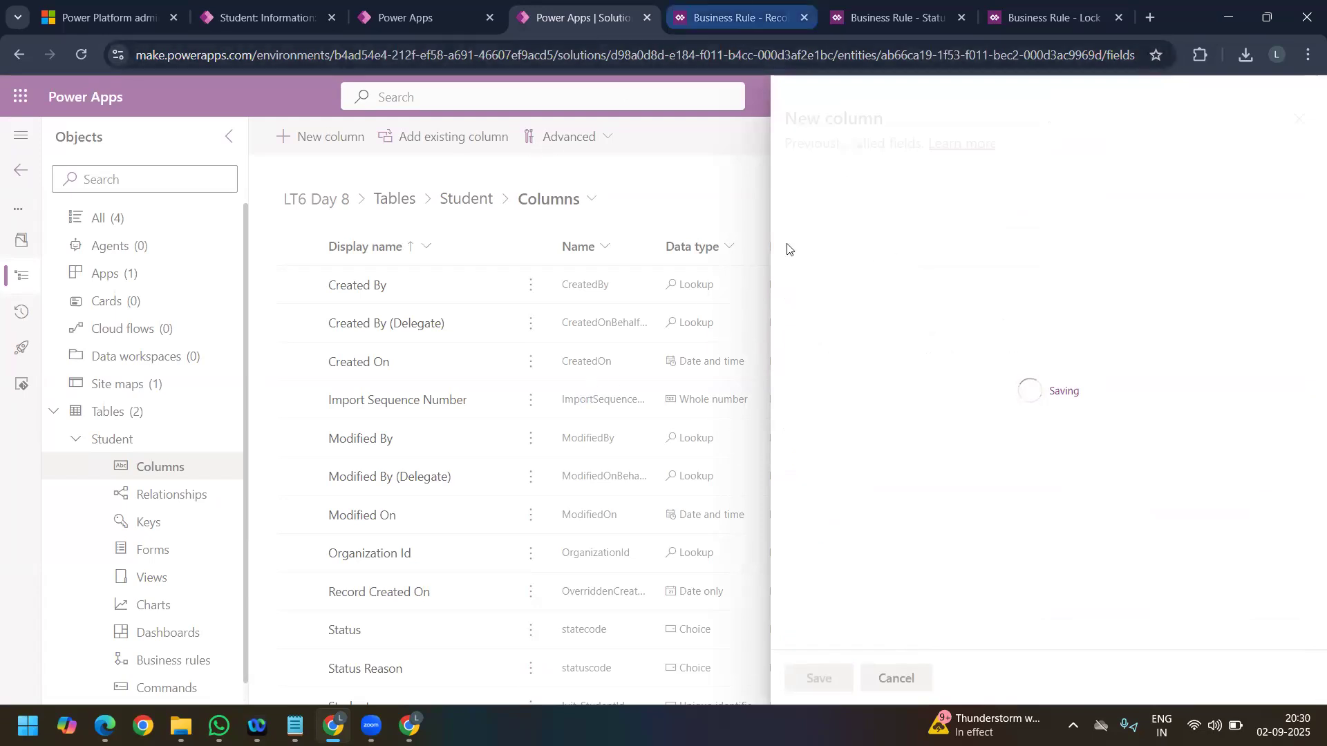
left_click(251, 18)
left_click(407, 393)
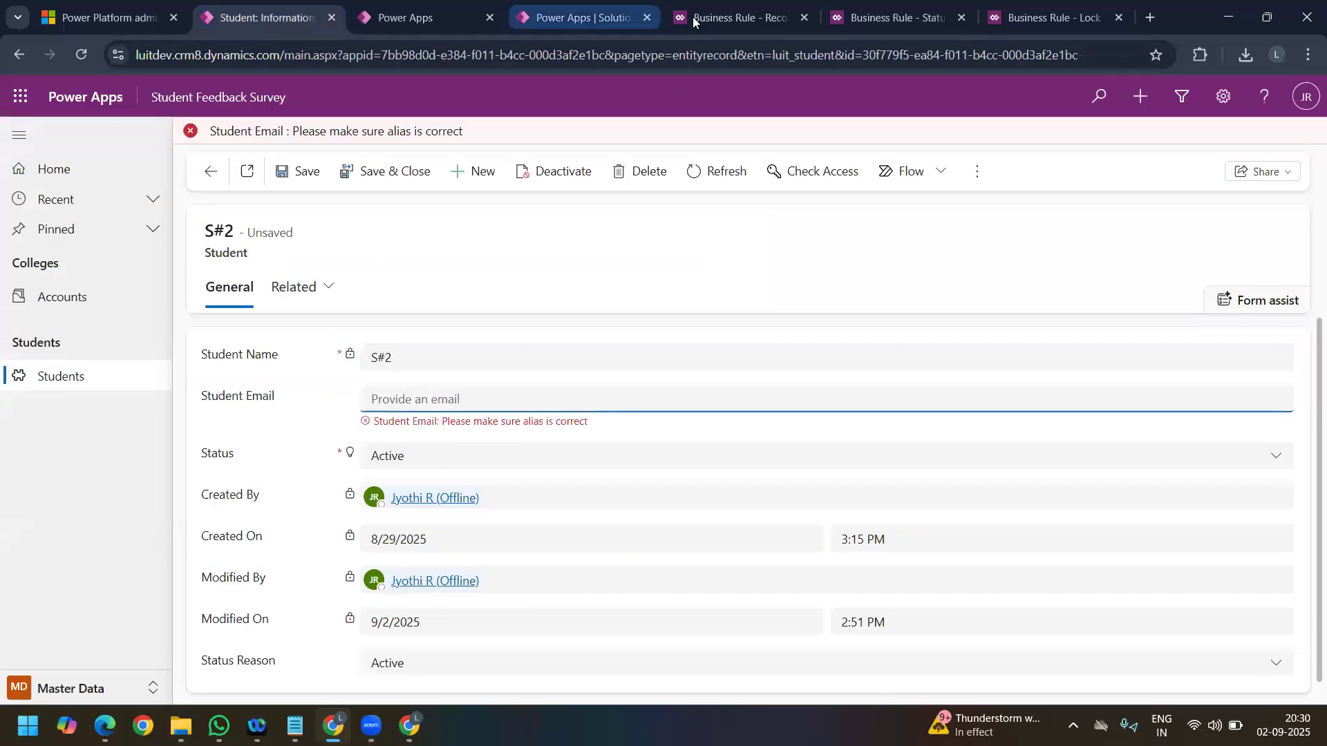
left_click(398, 19)
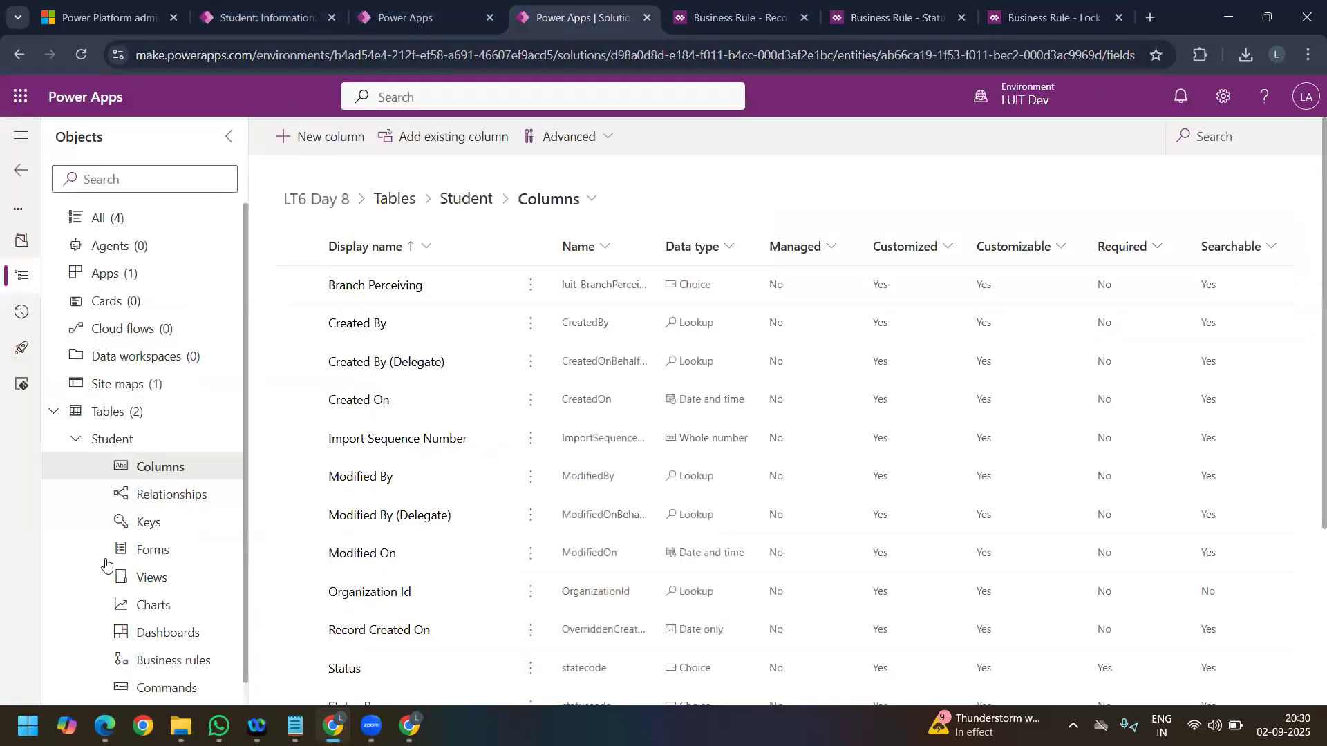
Step: Add the Branch Perceiving field below Student Email on the Student table's main Information form, and save and publish the form
left_click(145, 550)
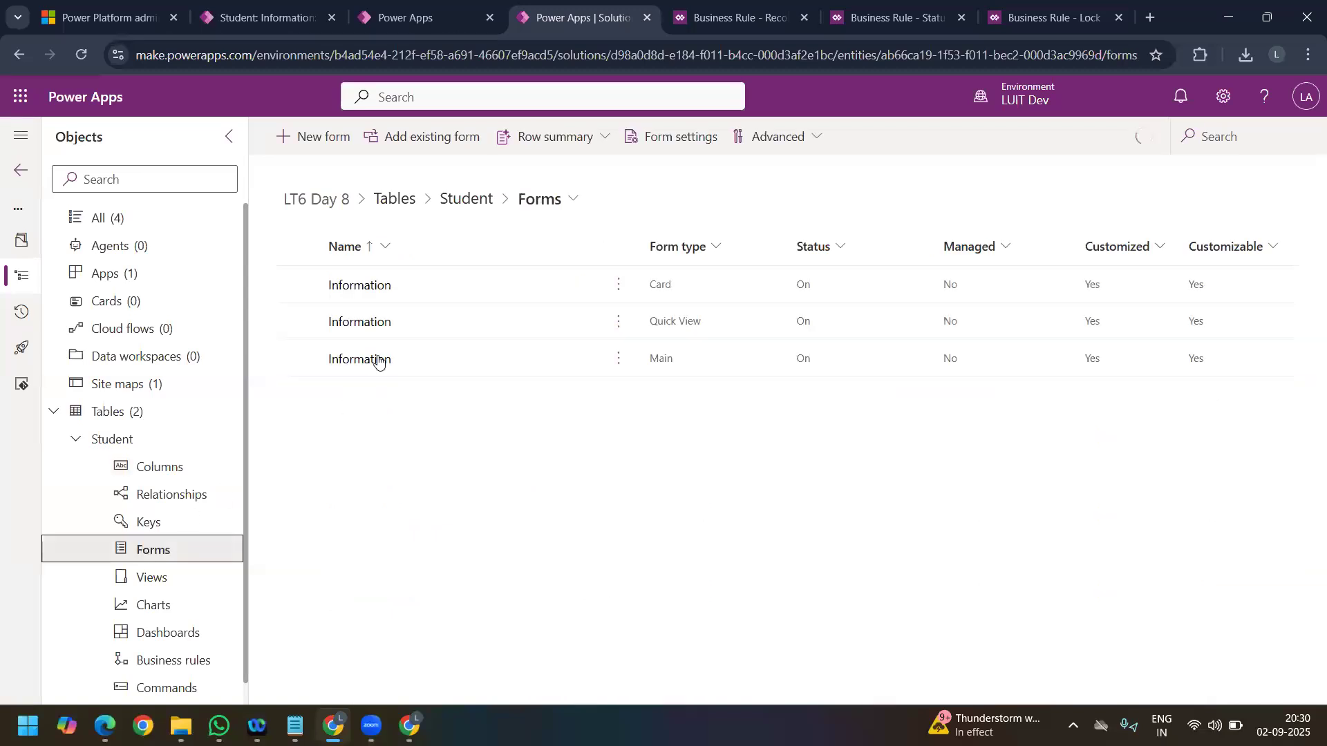
left_click(379, 358)
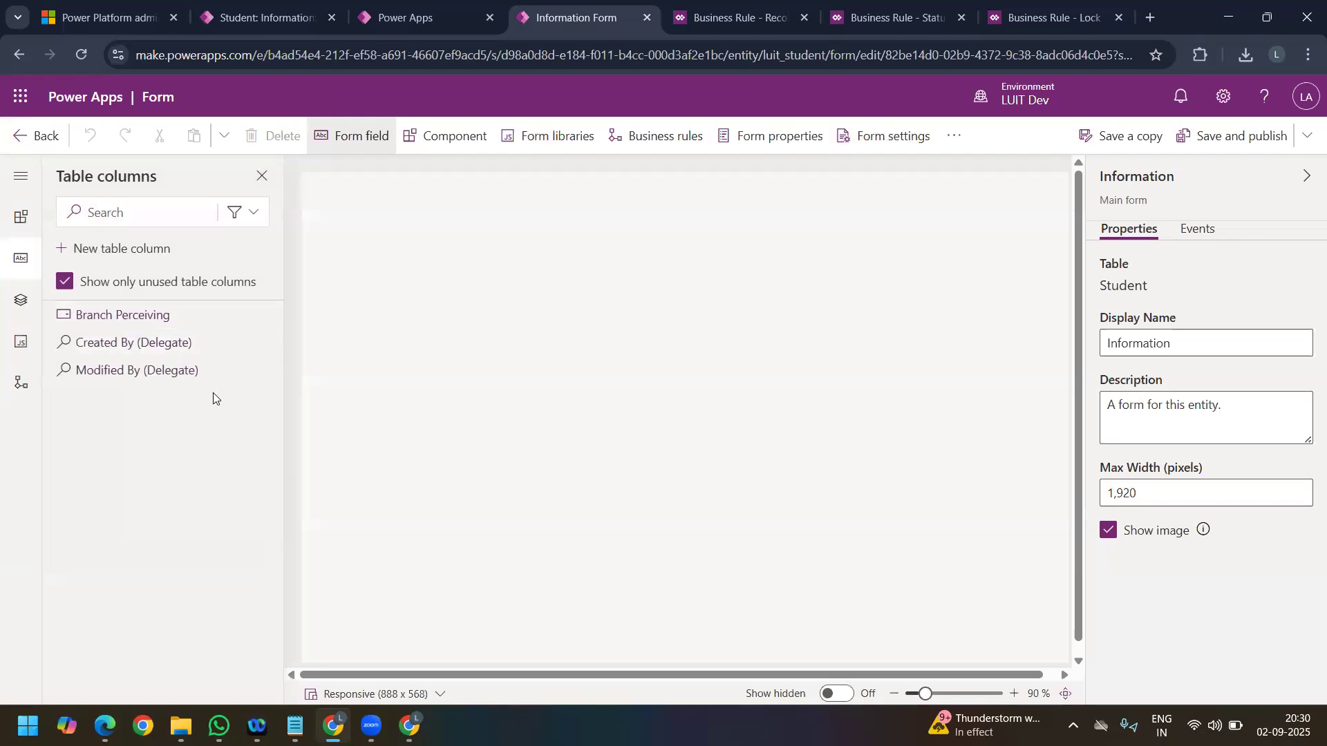
mouse_move(172, 320)
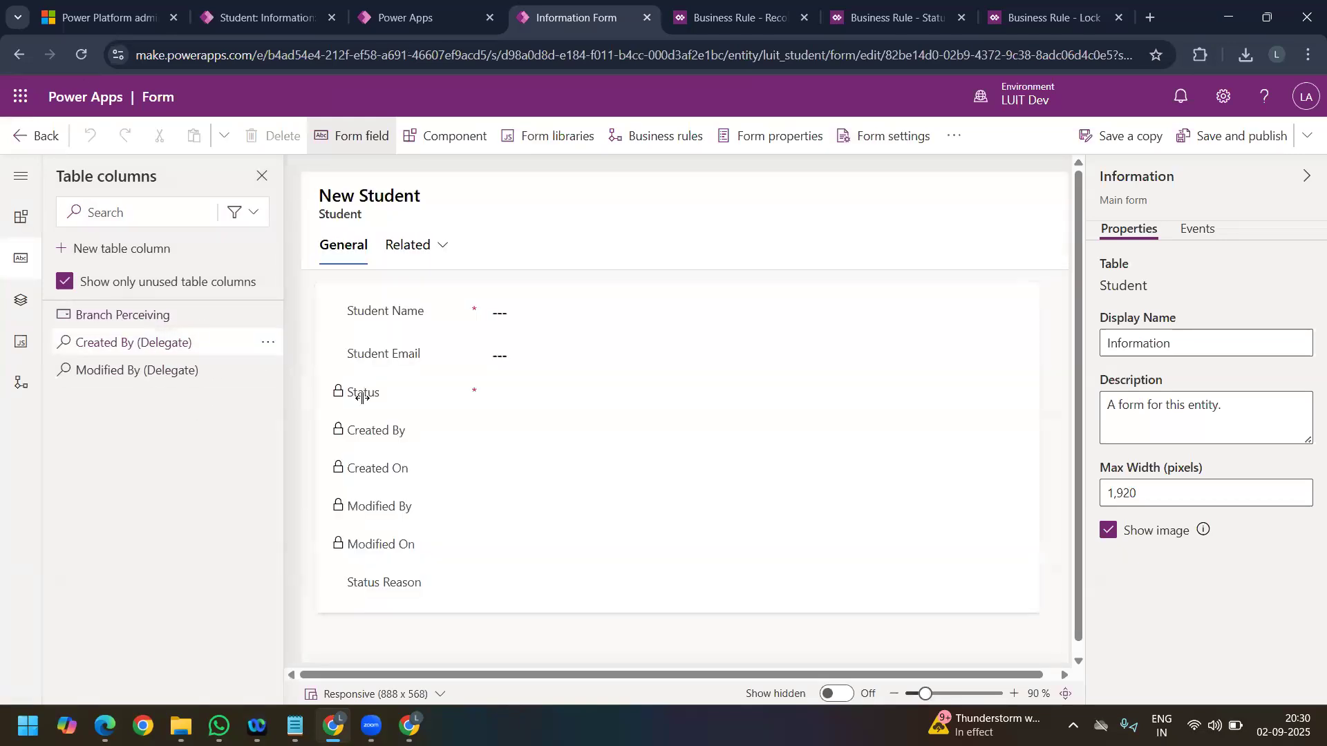
left_click(392, 359)
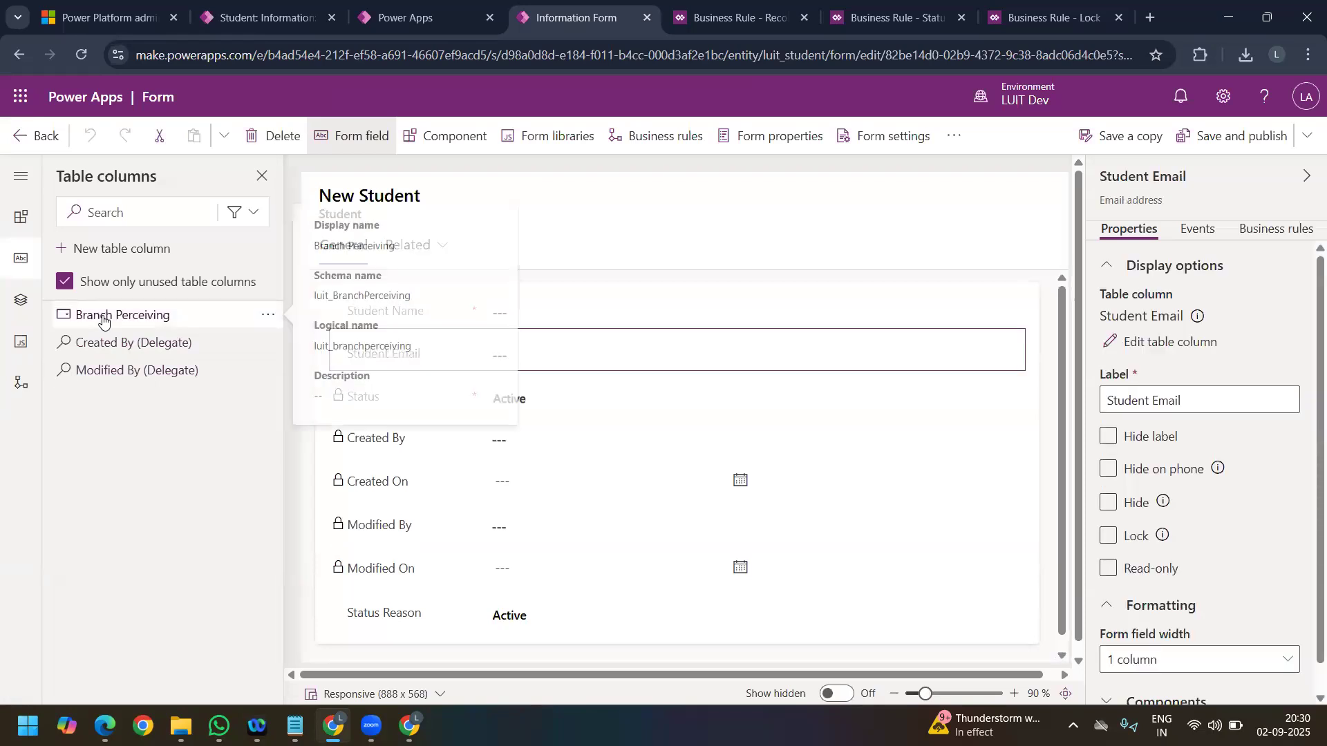
left_click(105, 316)
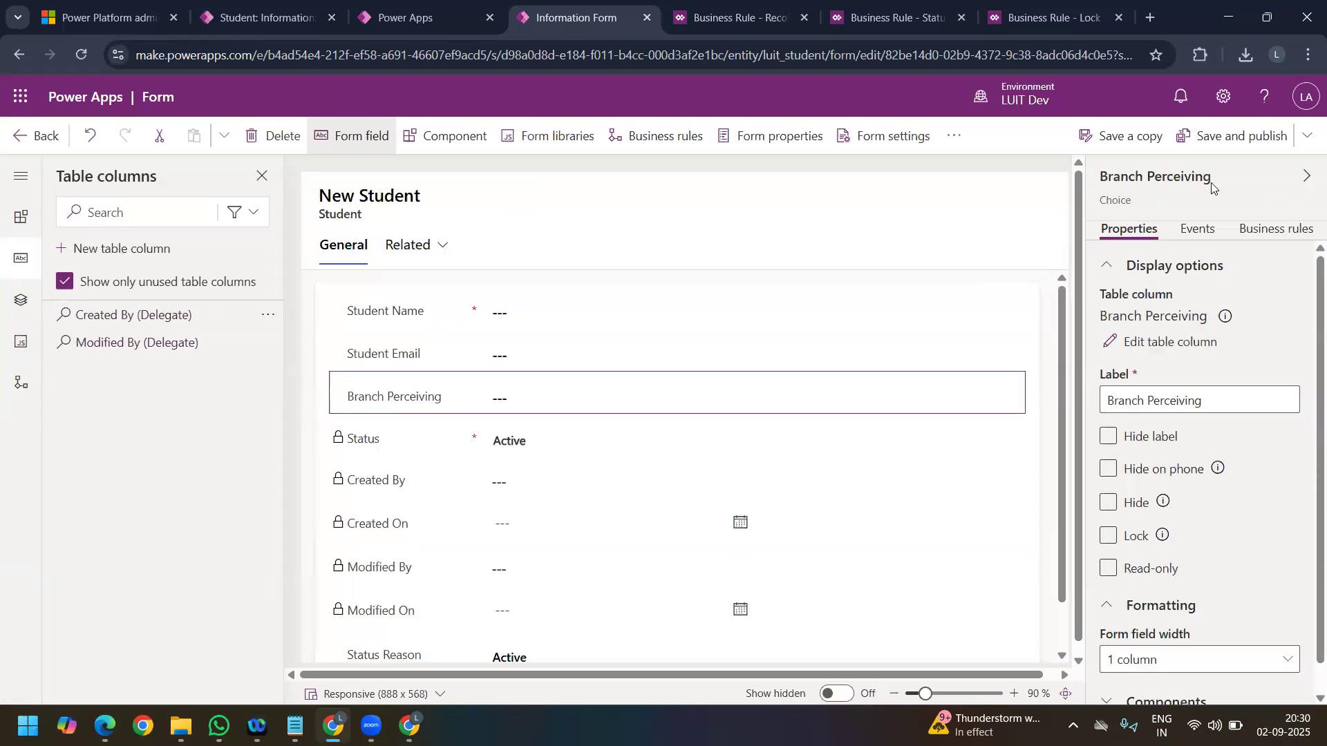
left_click(1226, 143)
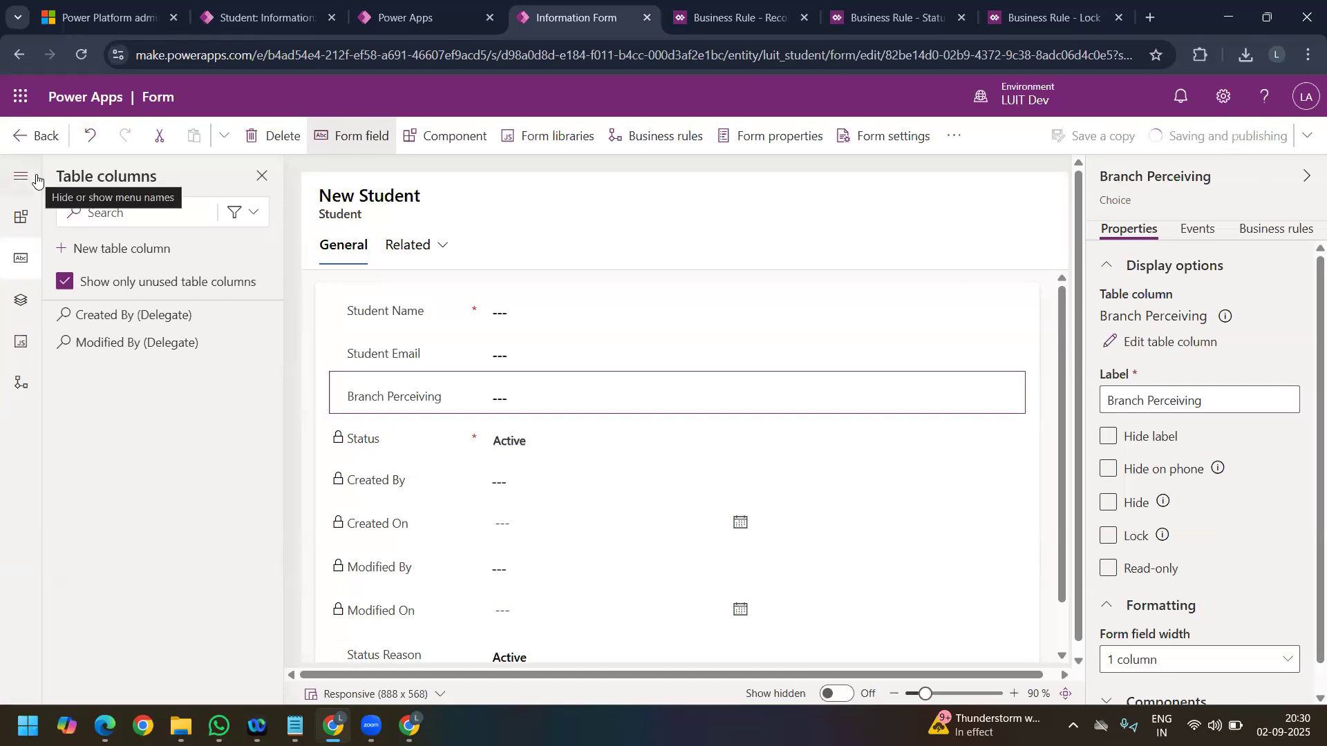
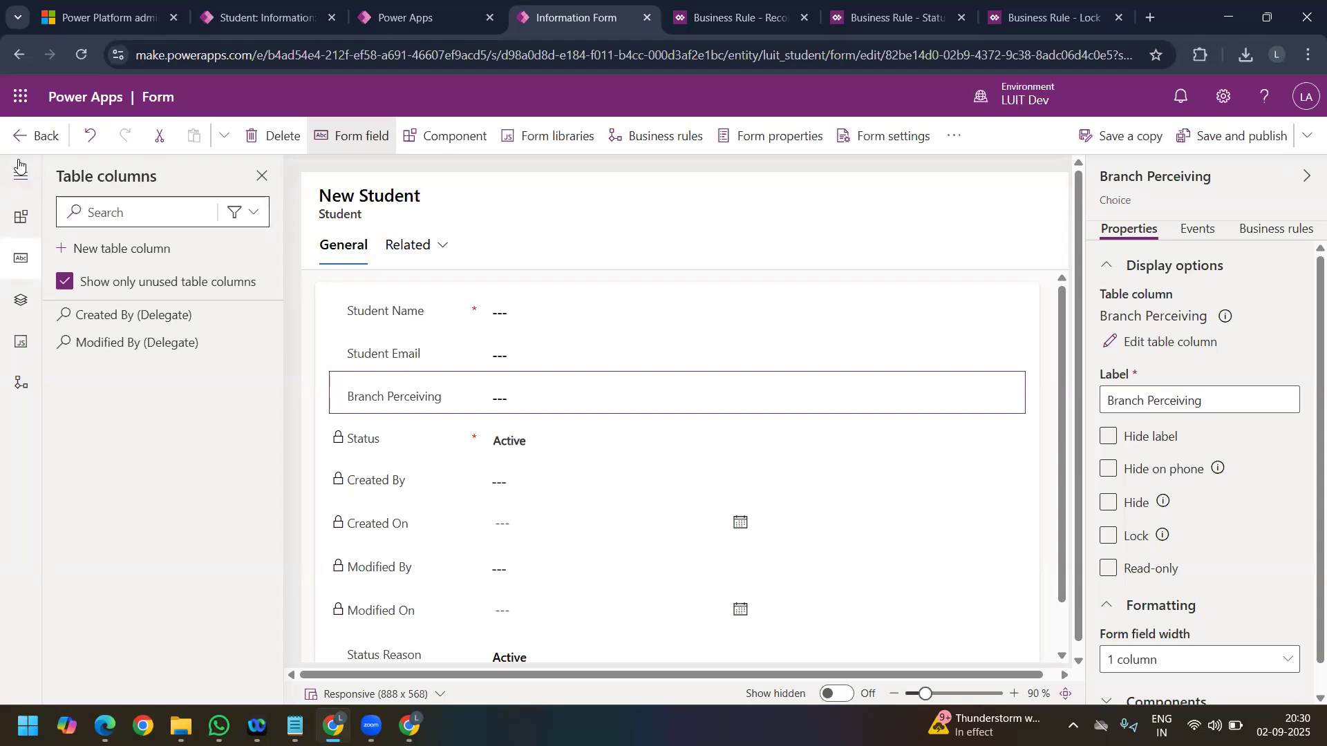
Step: Leave the form editor and start a new business rule for the Student table in the LT6 Day 8 solution
left_click(12, 138)
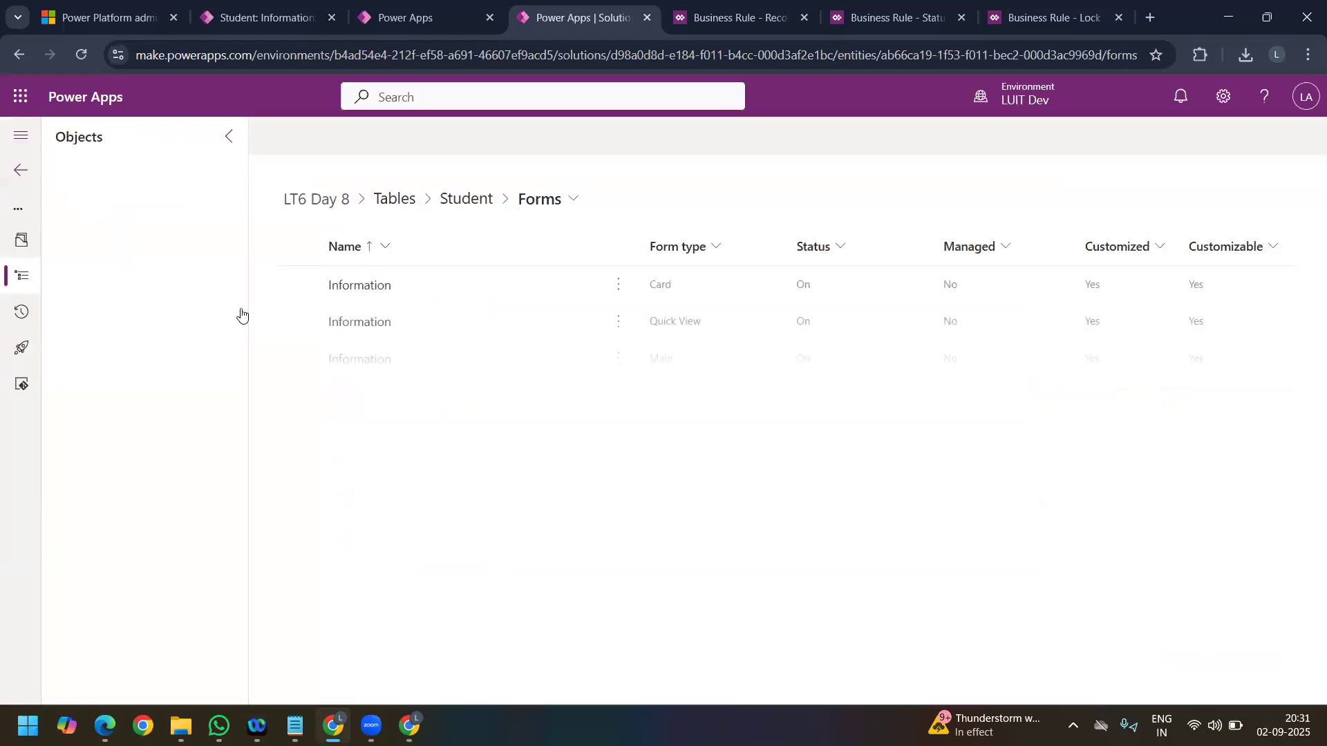
left_click(61, 416)
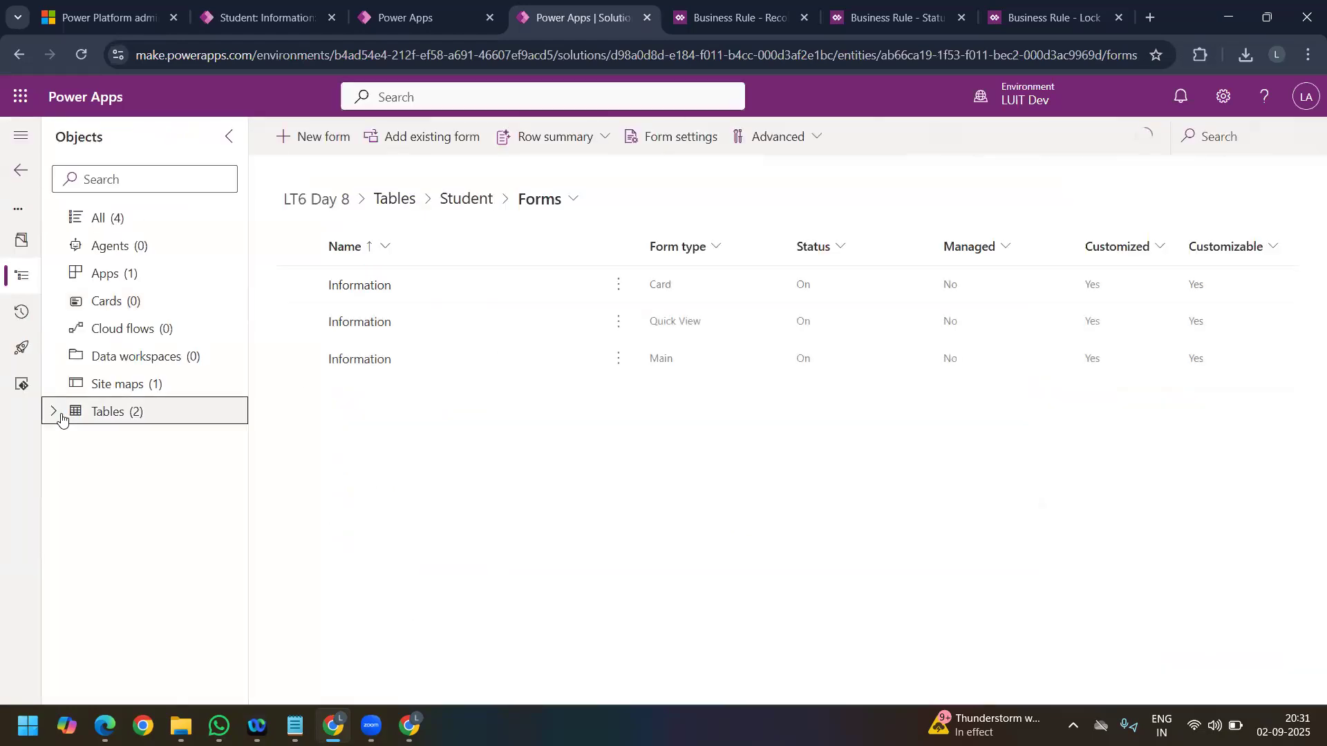
left_click(76, 442)
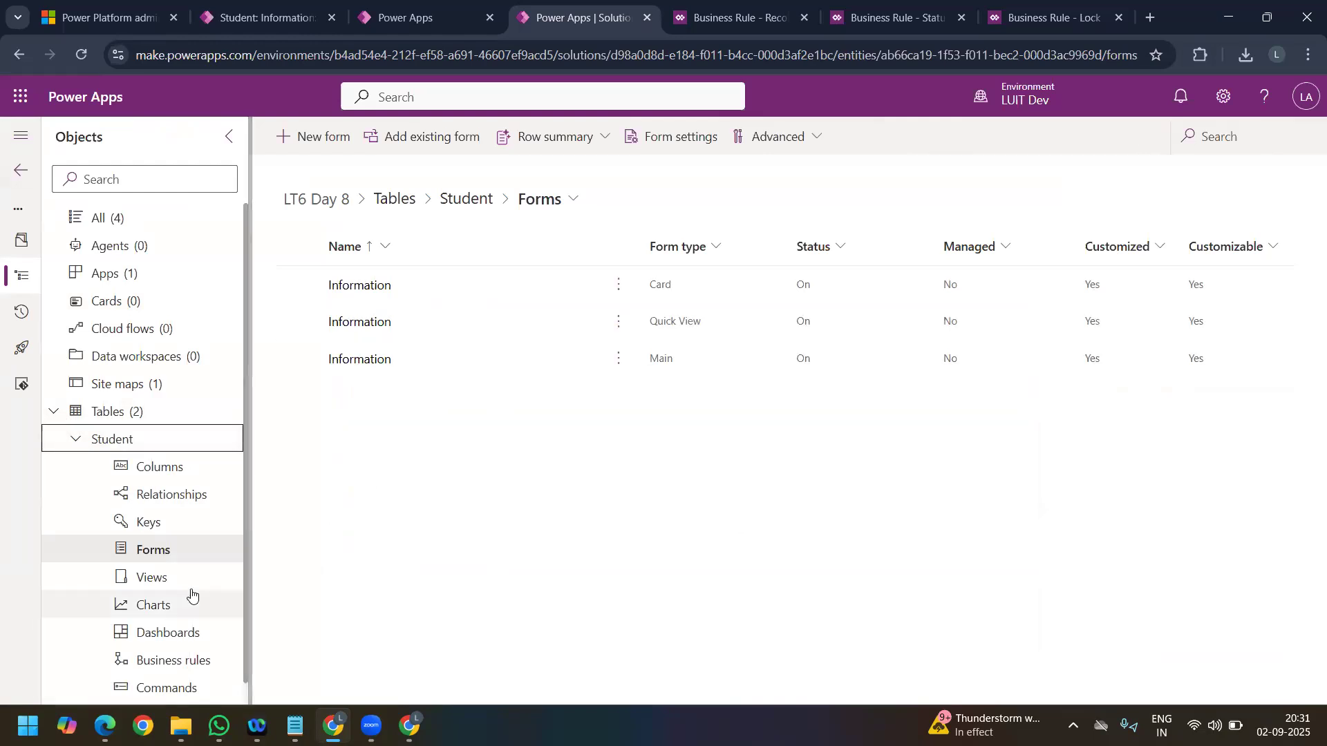
left_click(173, 661)
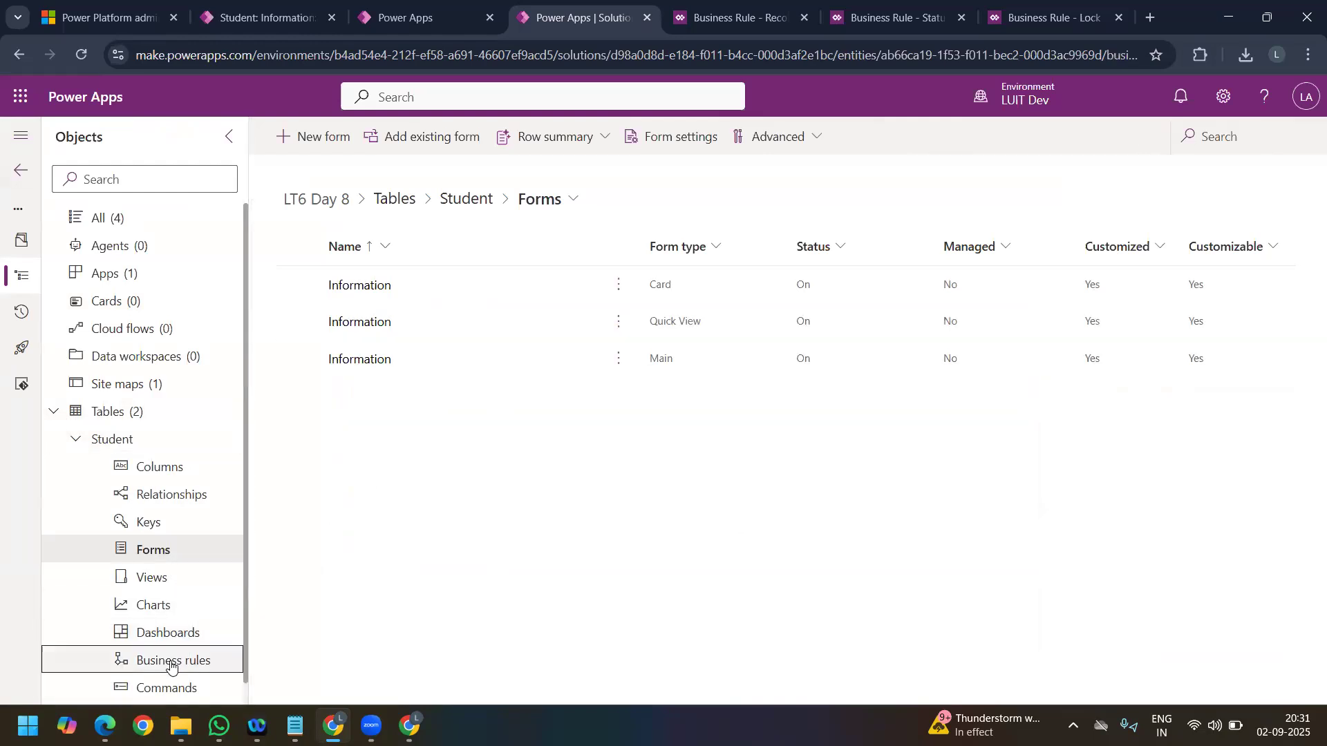
left_click(330, 146)
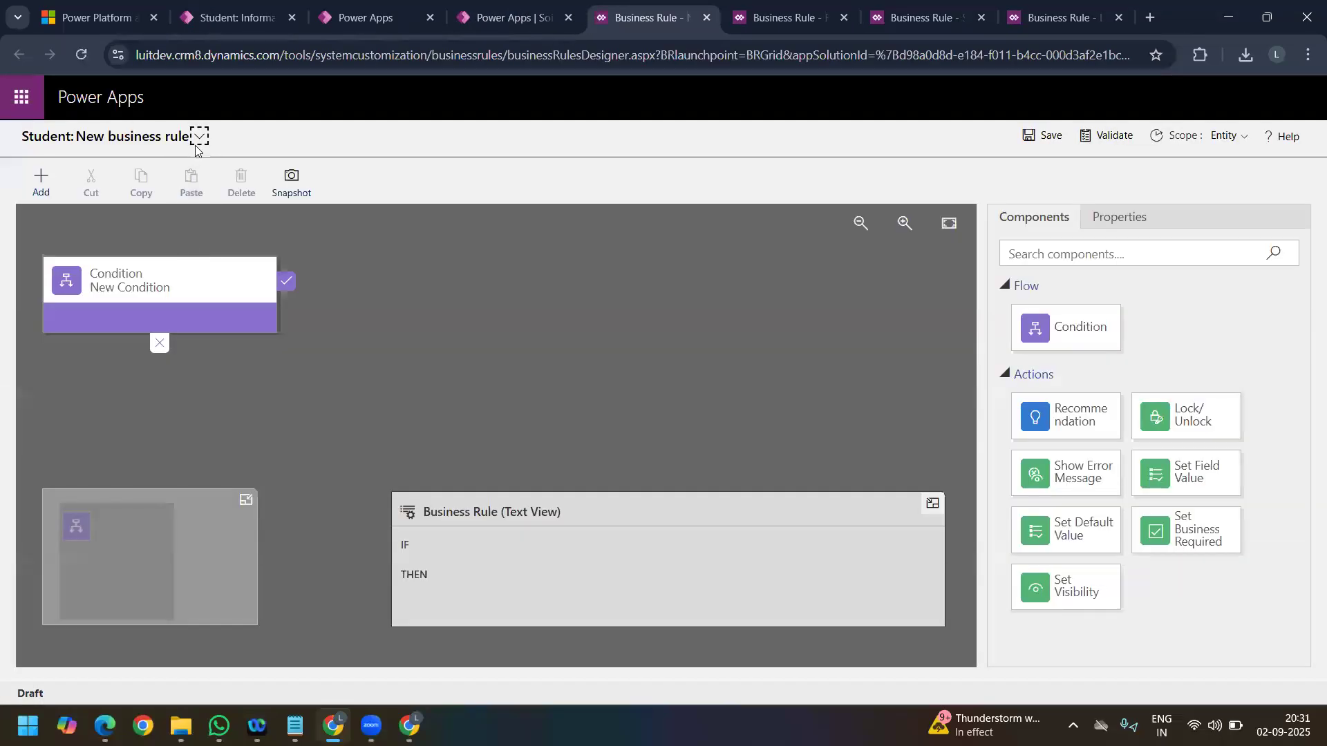
Step: Name the new business rule Branch Enforcement
left_click(195, 138)
left_click(255, 191)
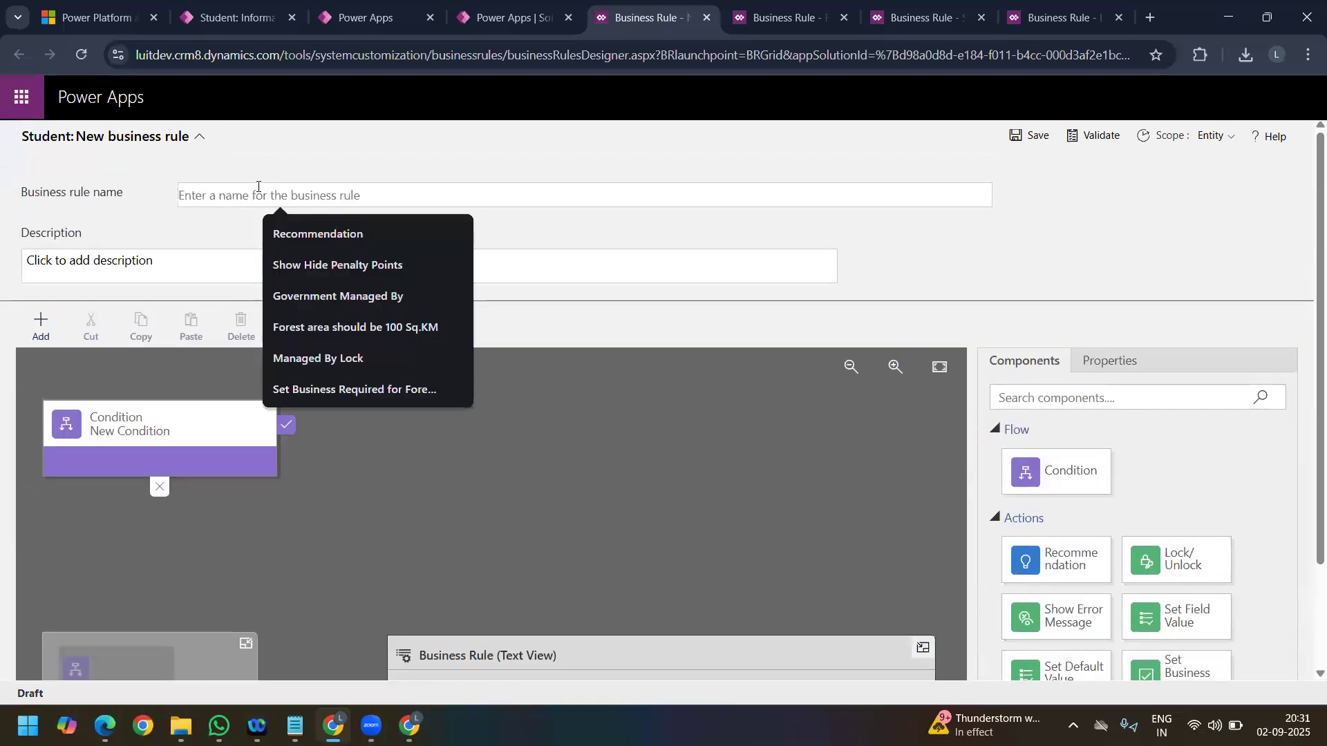
type("N")
key("BackSpace")
type("Branch Enforcement")
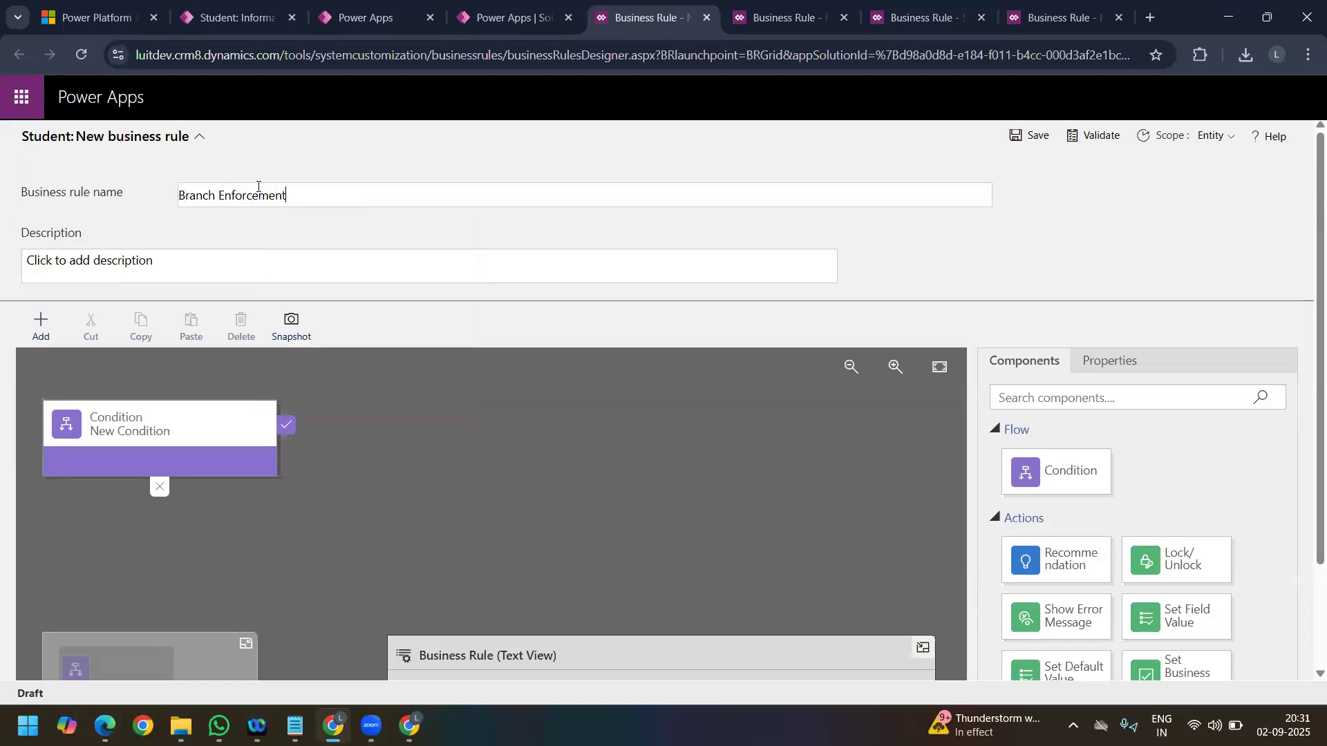
Step: Try to set the rule's condition to the Student Email field with the operator Contains data
left_click(104, 409)
scroll(1146, 502, "down", 3)
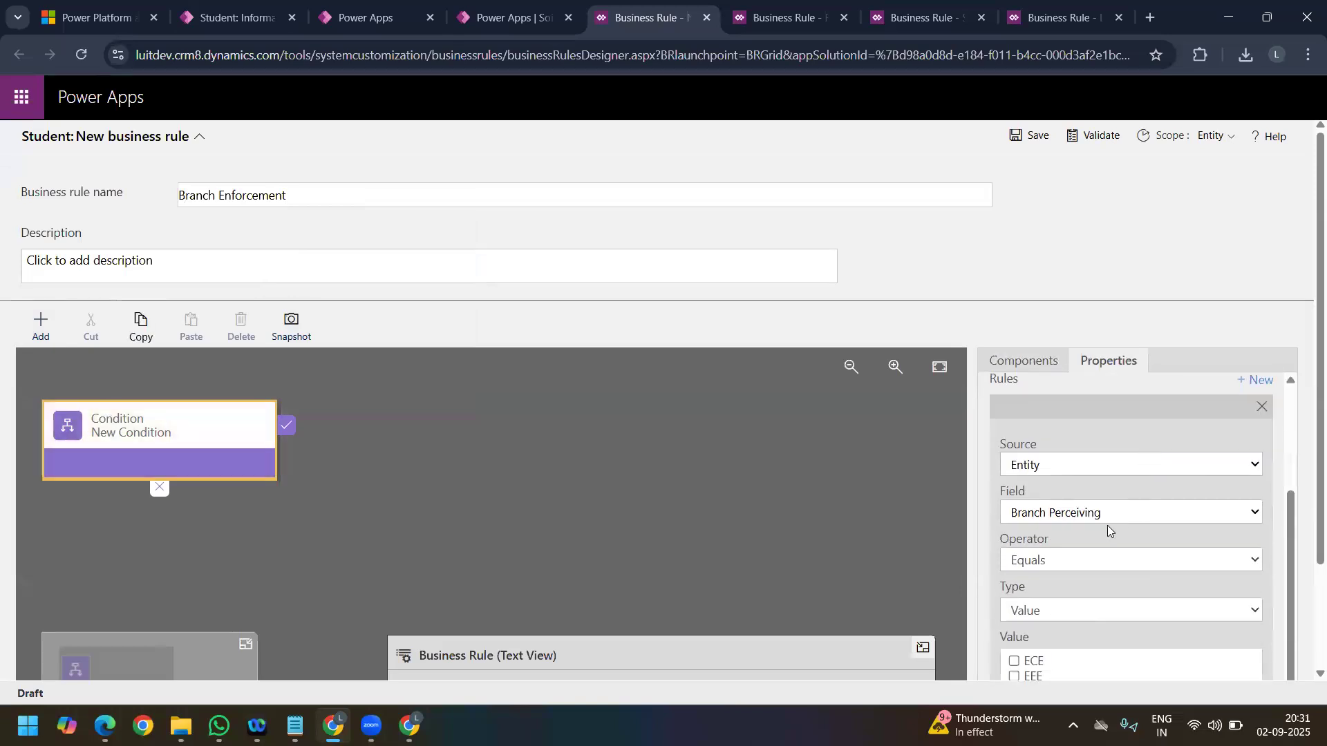
scroll(1147, 509, "up", 3)
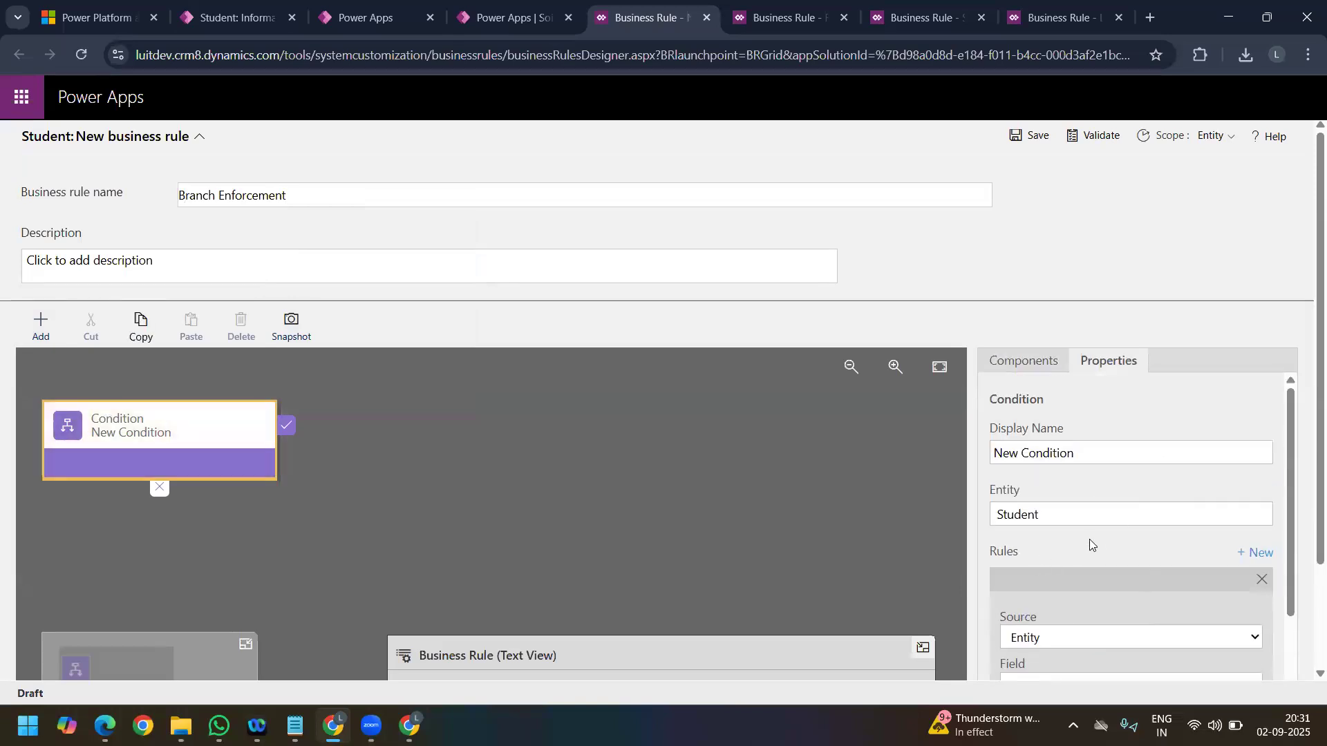
scroll(1085, 511, "down", 4)
left_click(1075, 475)
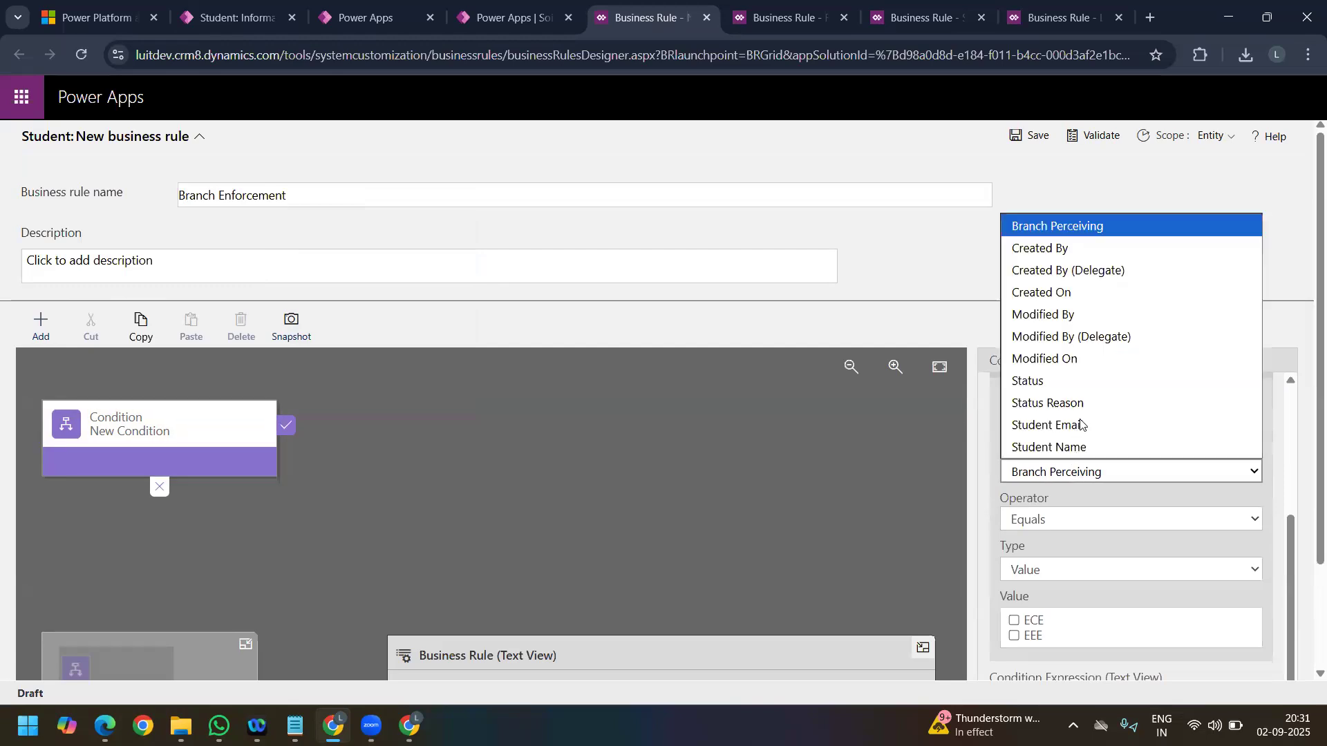
left_click(1079, 424)
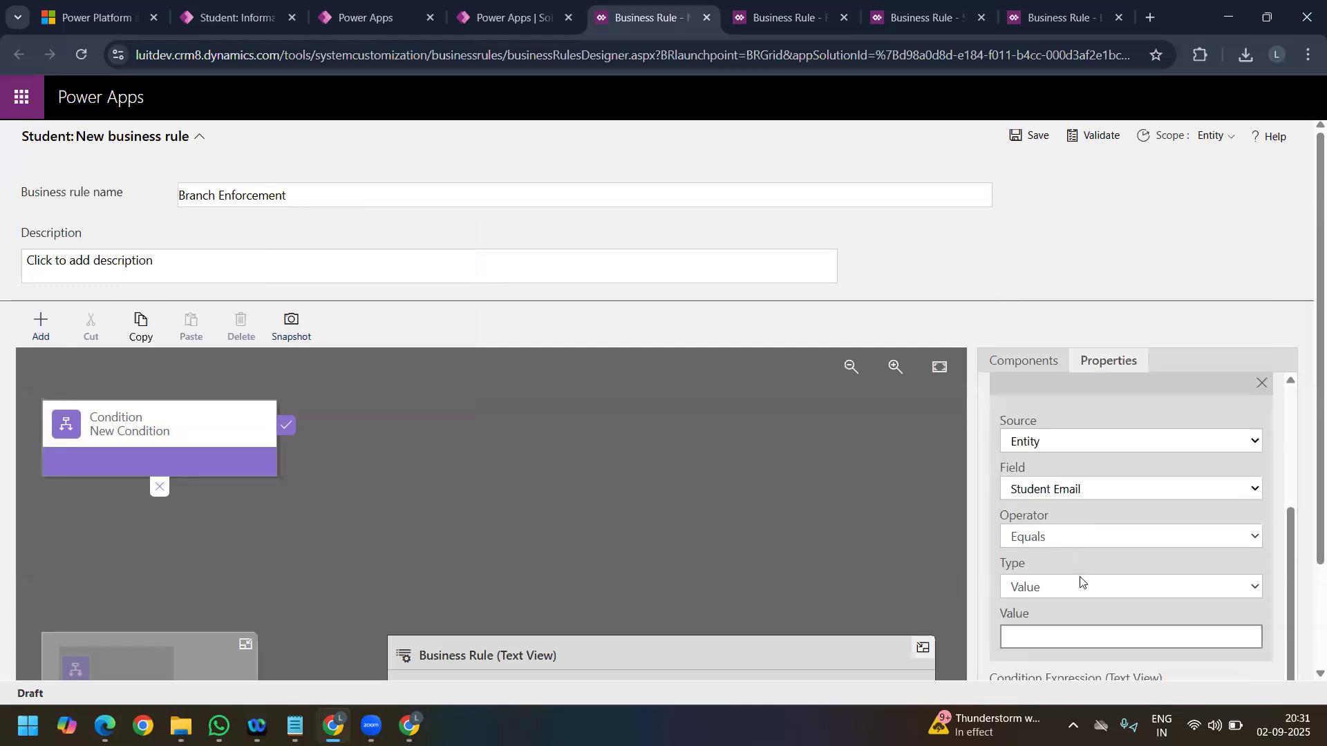
left_click(1061, 537)
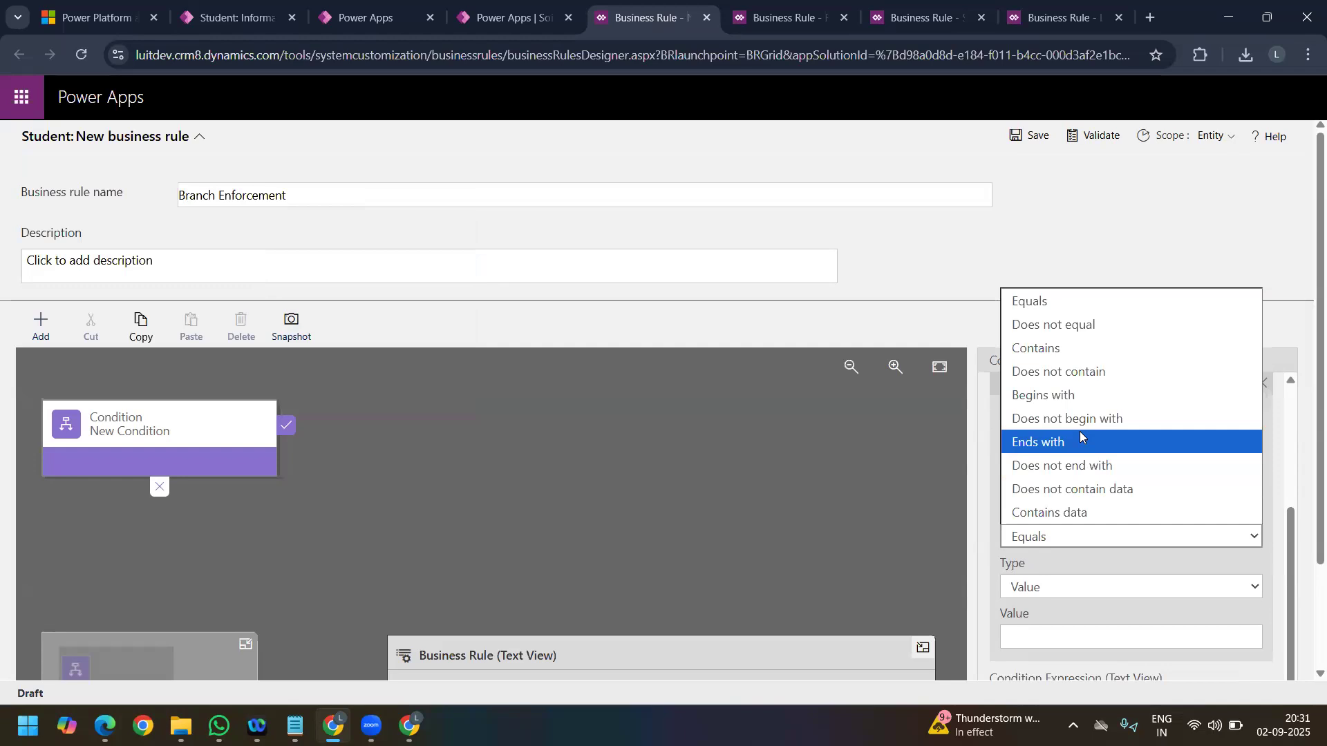
left_click(1087, 511)
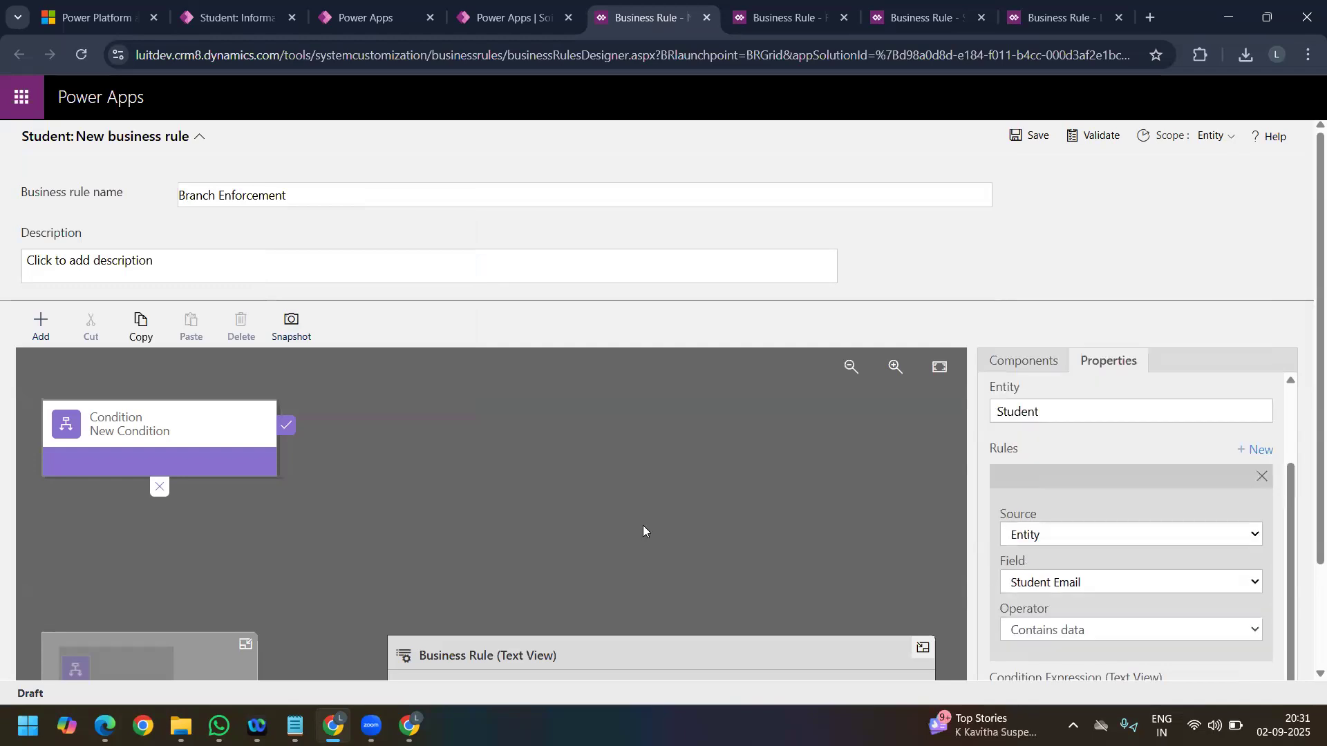
Step: Add a Set Business Required action to the condition's true branch that makes Branch Perceiving Business Required, and apply it
scroll(643, 532, "down", 2)
left_click(52, 199)
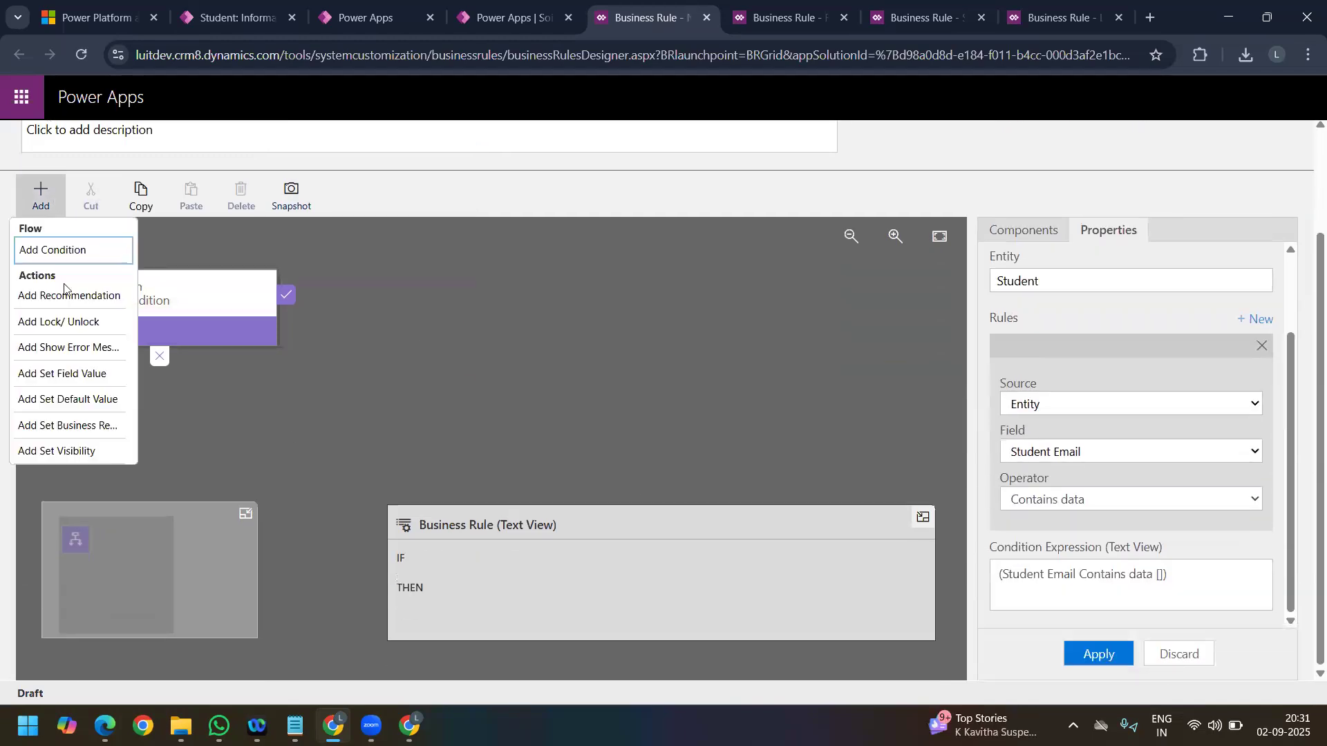
left_click(86, 425)
left_click(315, 416)
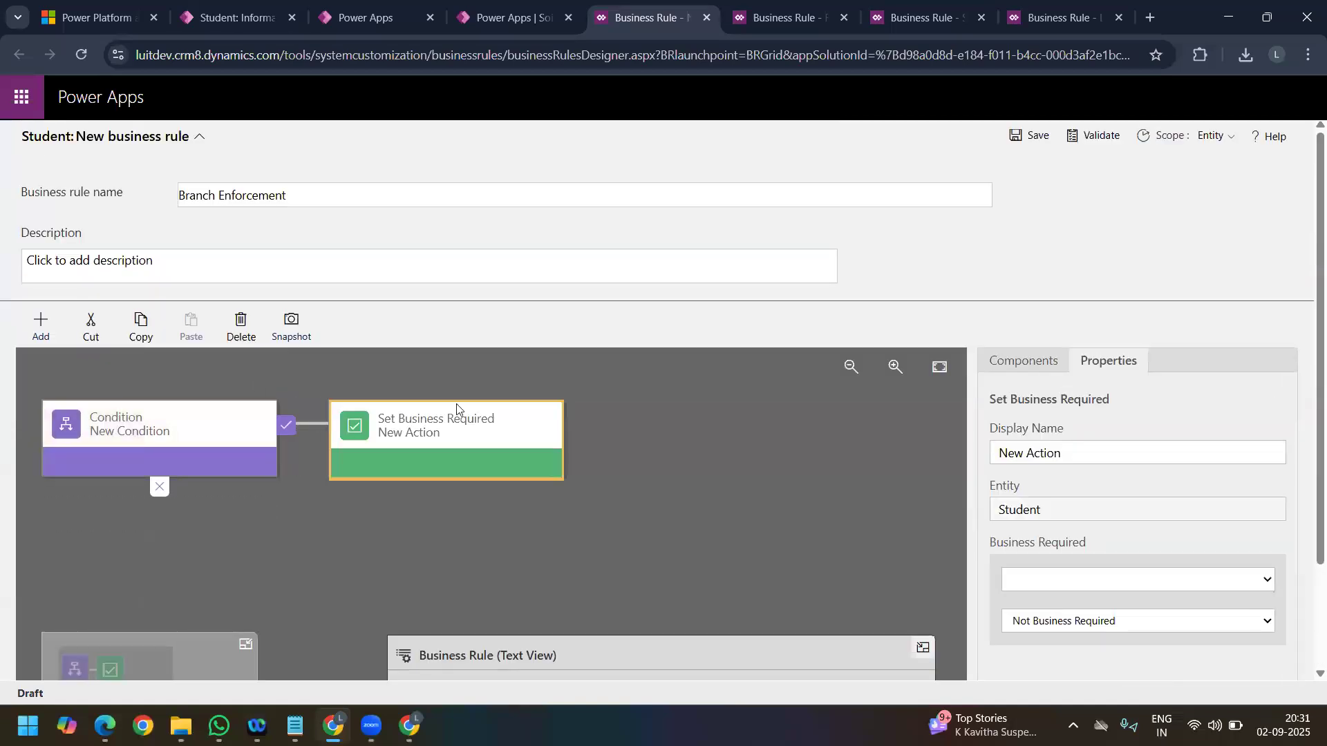
scroll(1103, 443, "down", 2)
left_click(1103, 448)
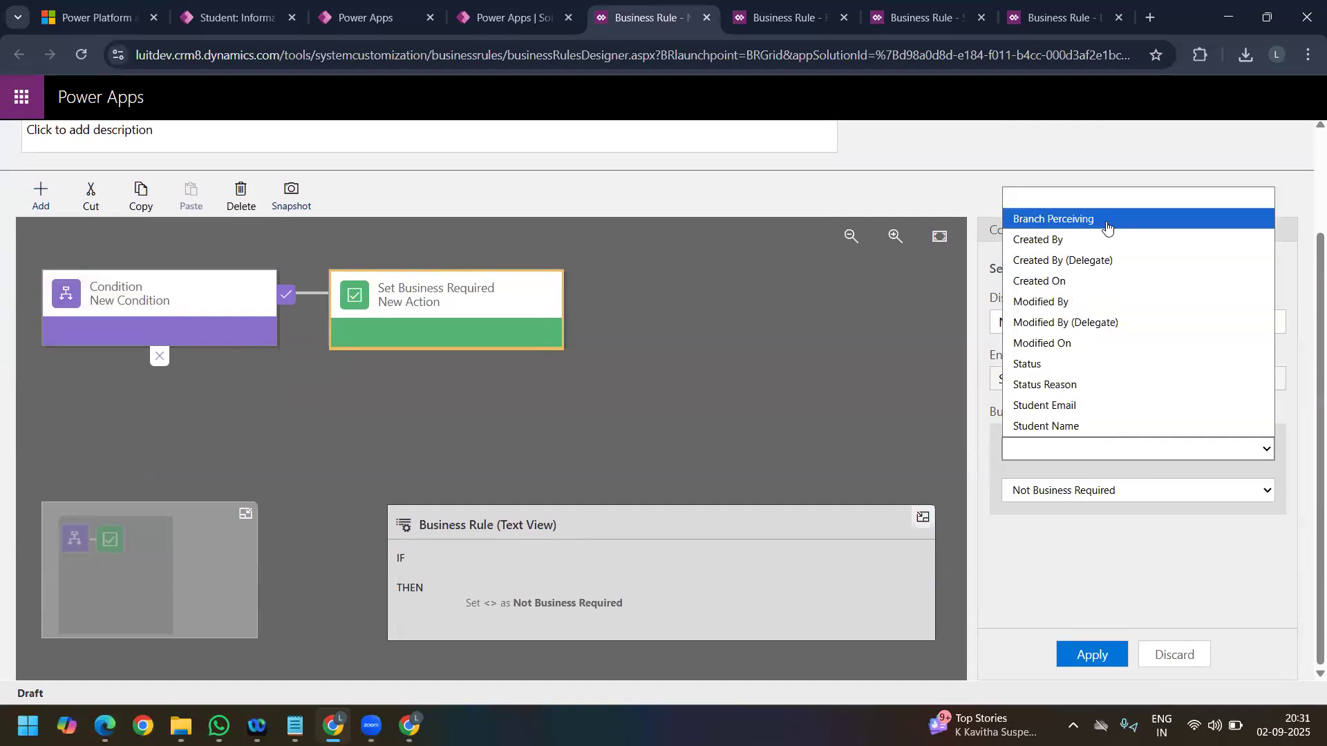
left_click(1106, 221)
left_click(1073, 492)
left_click(1073, 515)
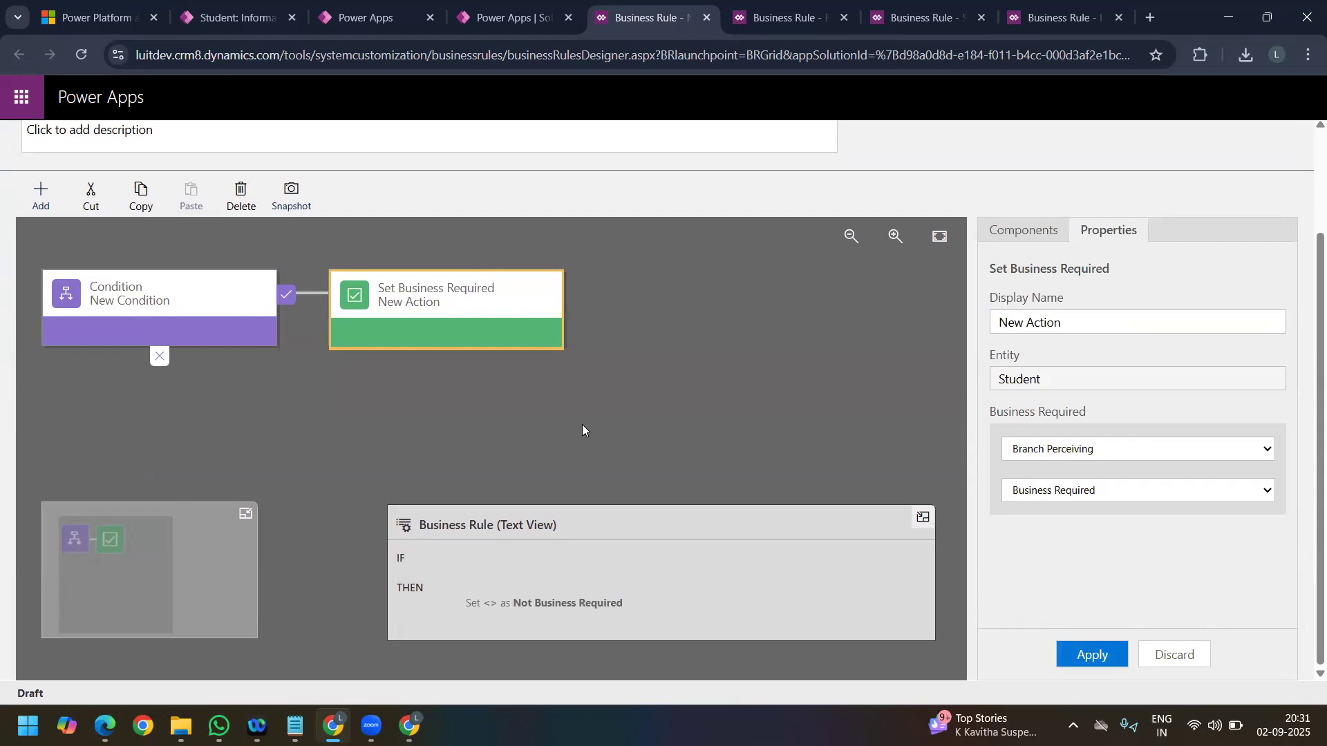
left_click(1092, 654)
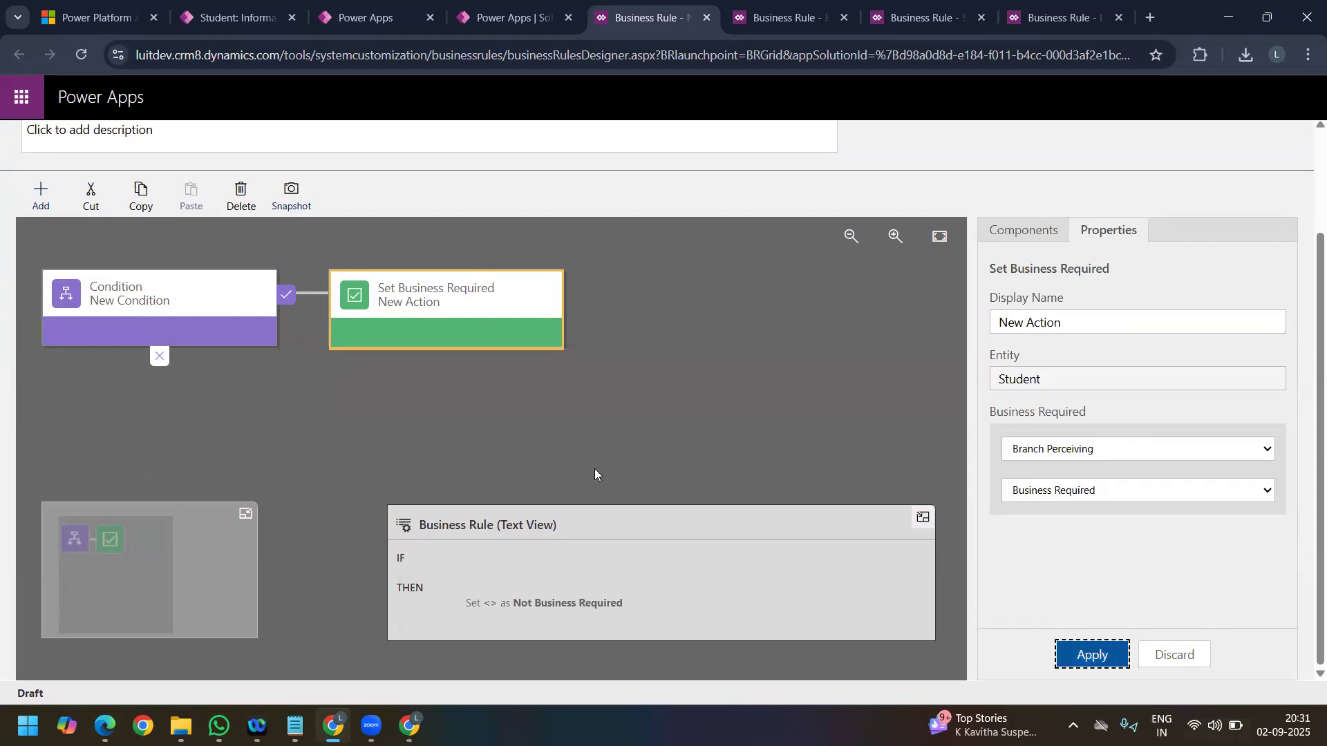
Step: Add a Set Business Required action to the condition's false branch that makes Branch Perceiving Not Business Required, and apply it
left_click(45, 200)
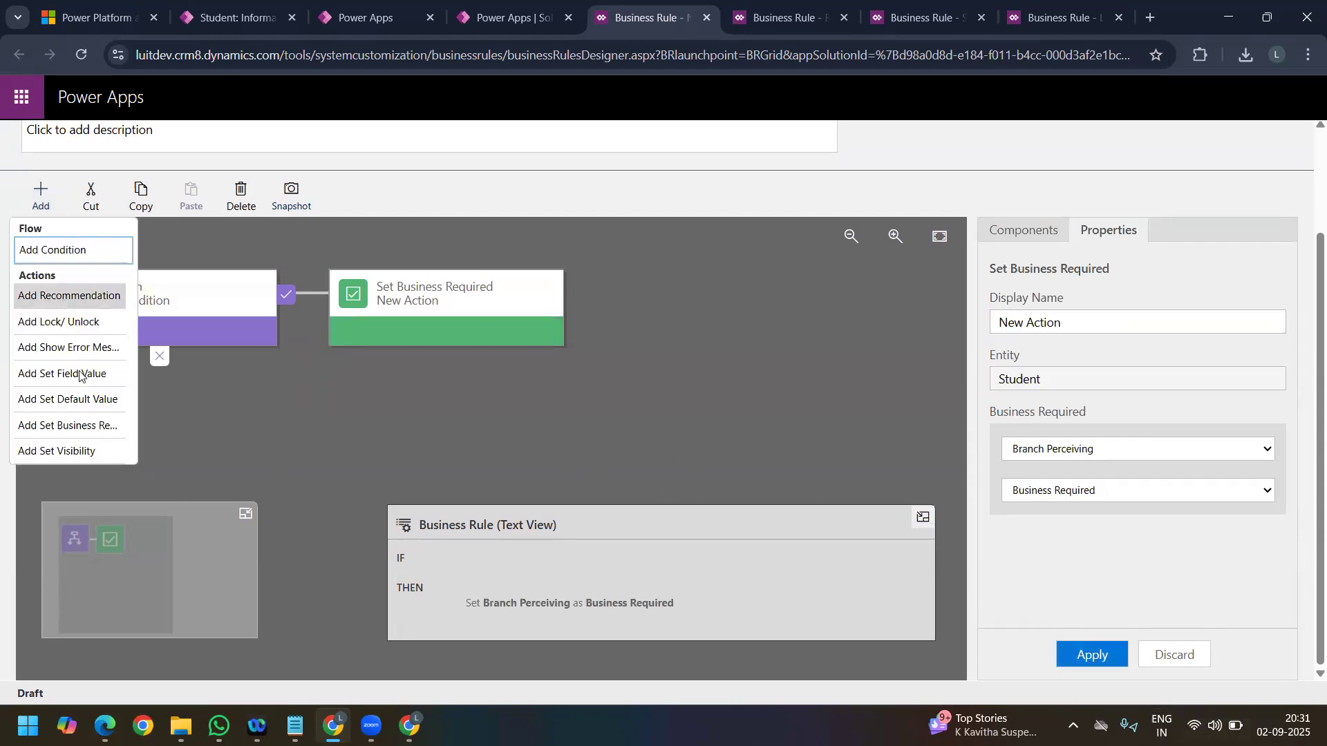
left_click(334, 400)
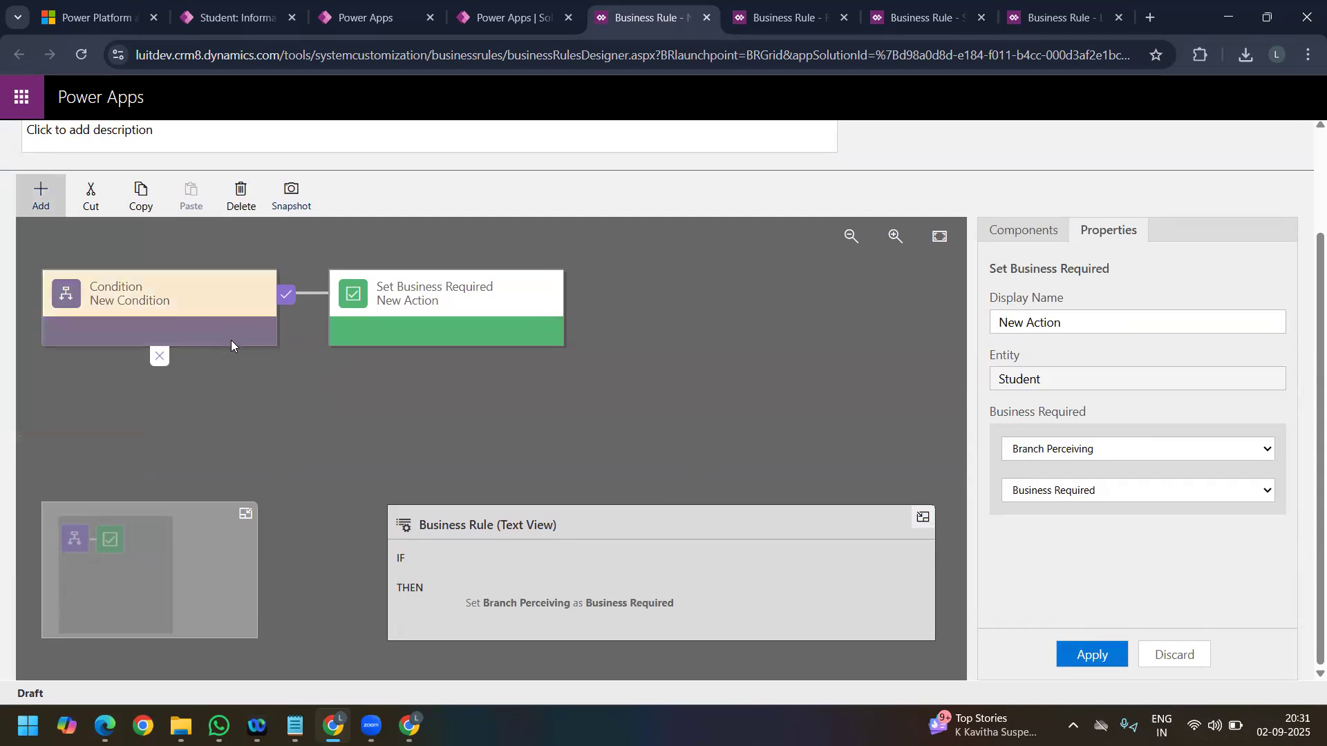
left_click(41, 197)
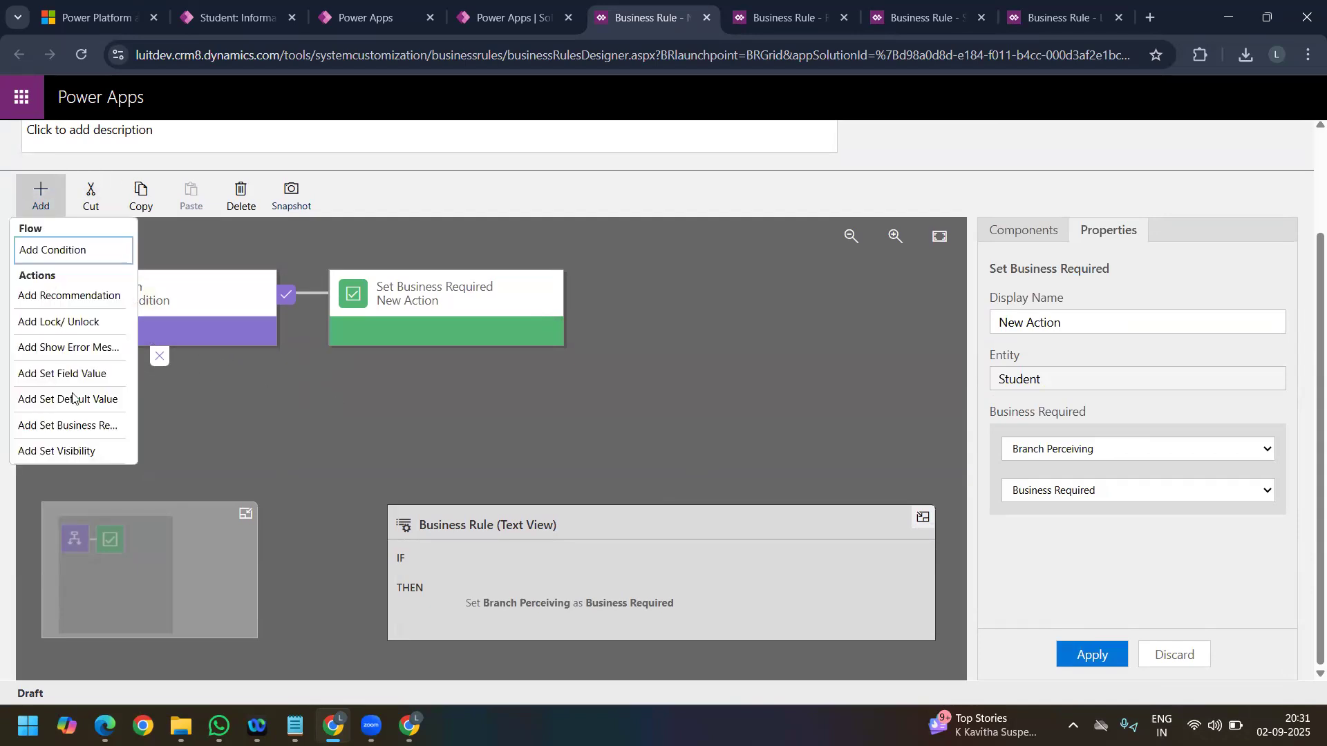
left_click(68, 425)
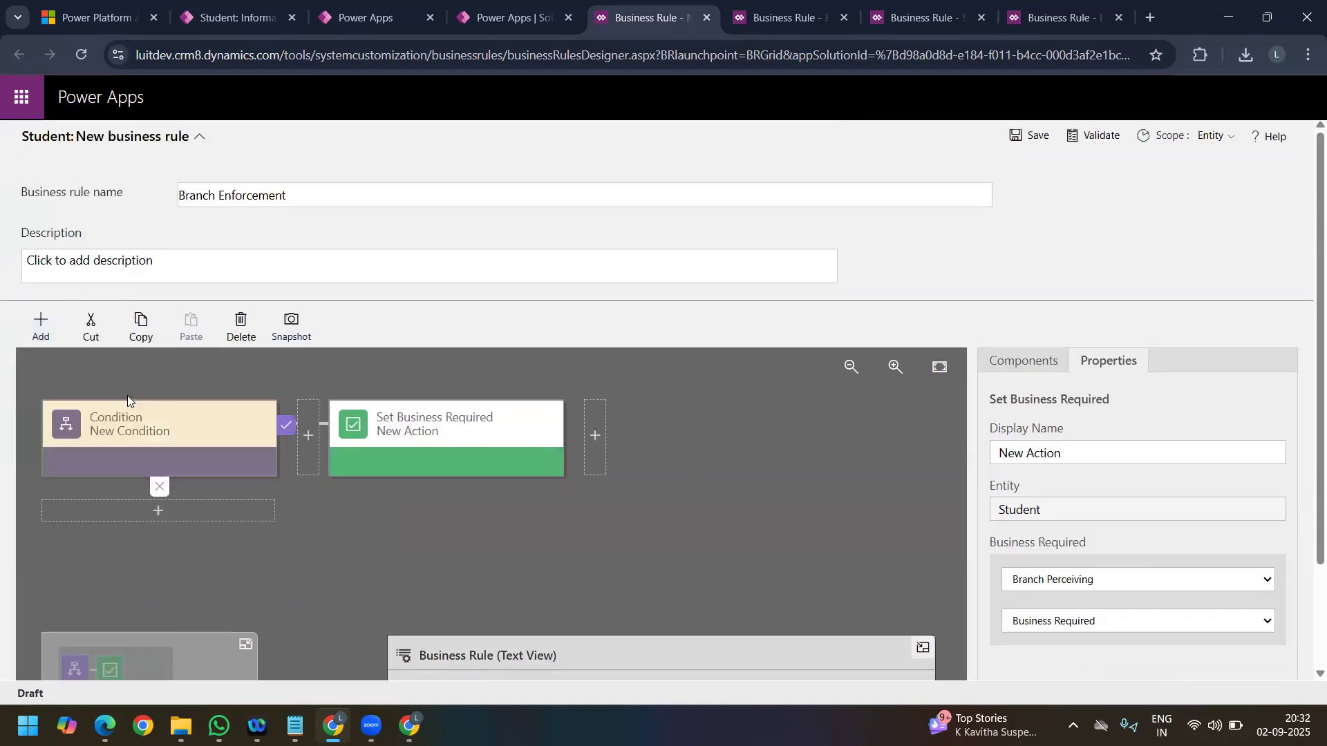
left_click(164, 510)
scroll(1161, 615, "down", 2)
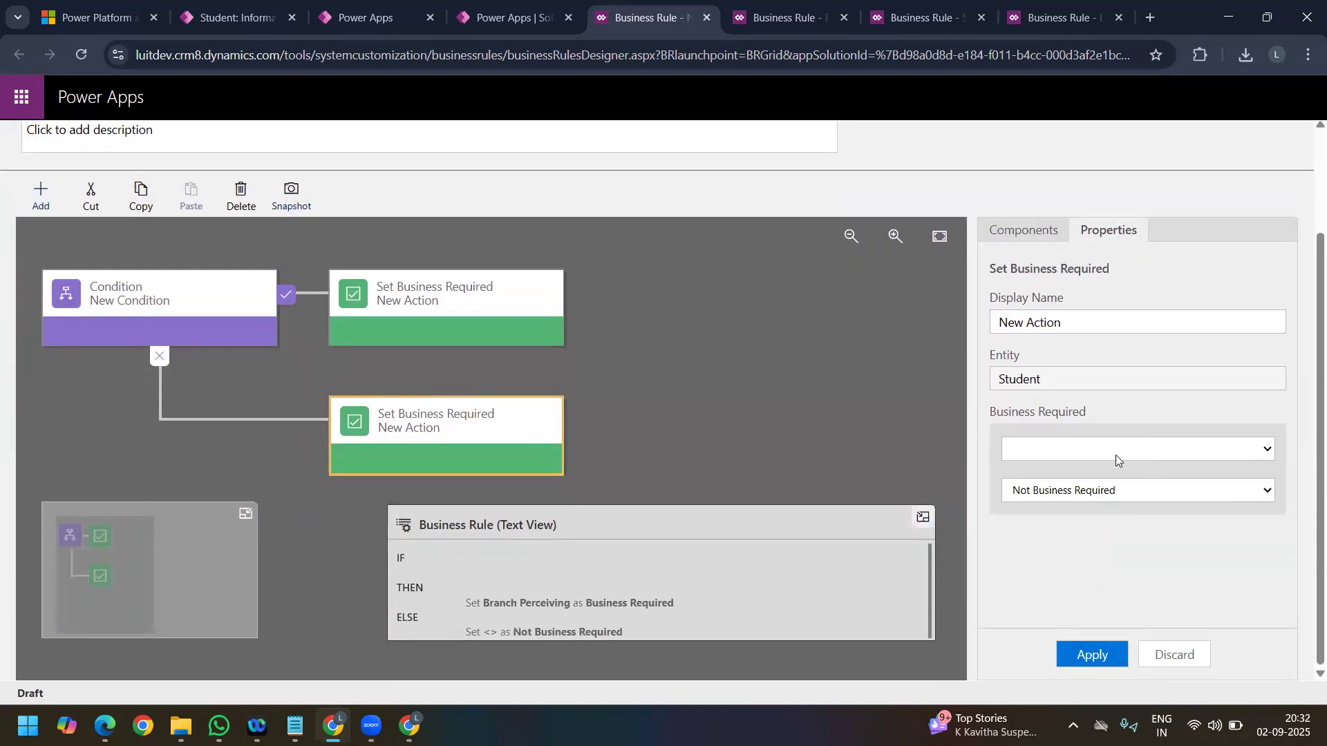
left_click(1117, 457)
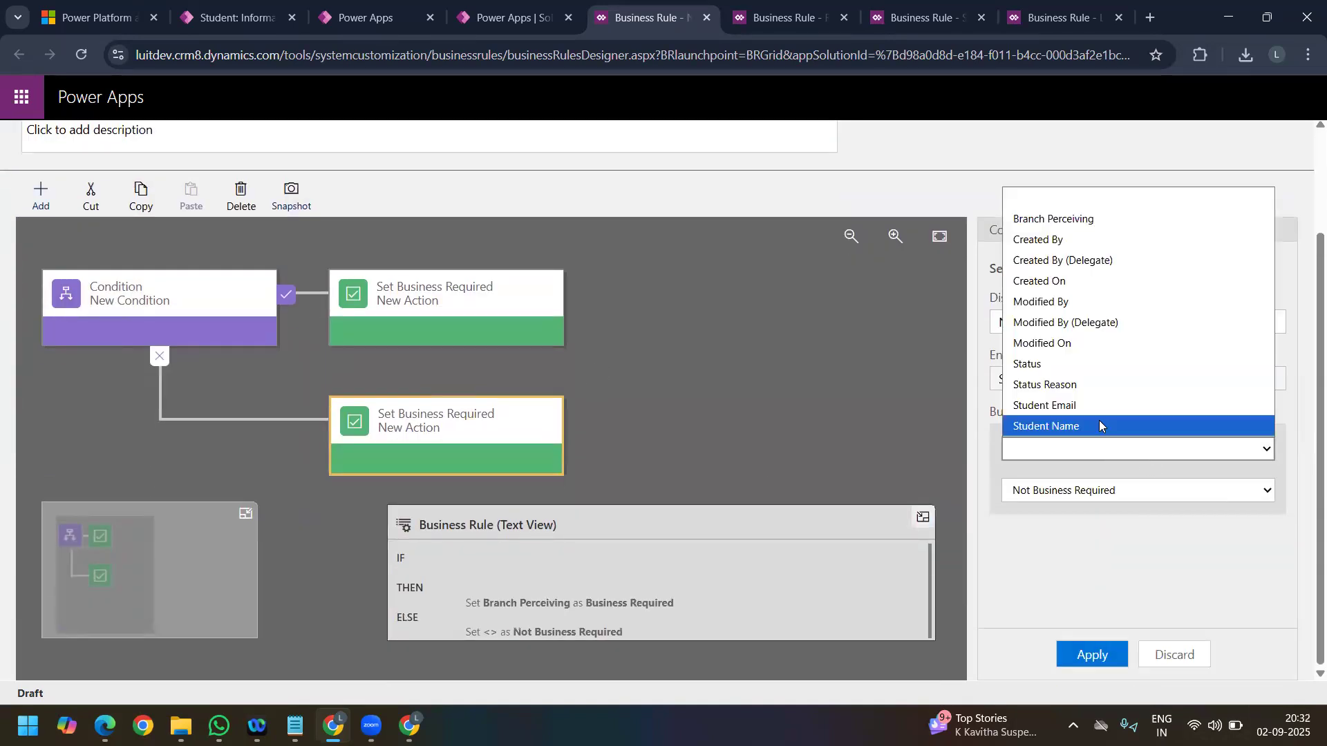
left_click(1076, 221)
left_click(1110, 492)
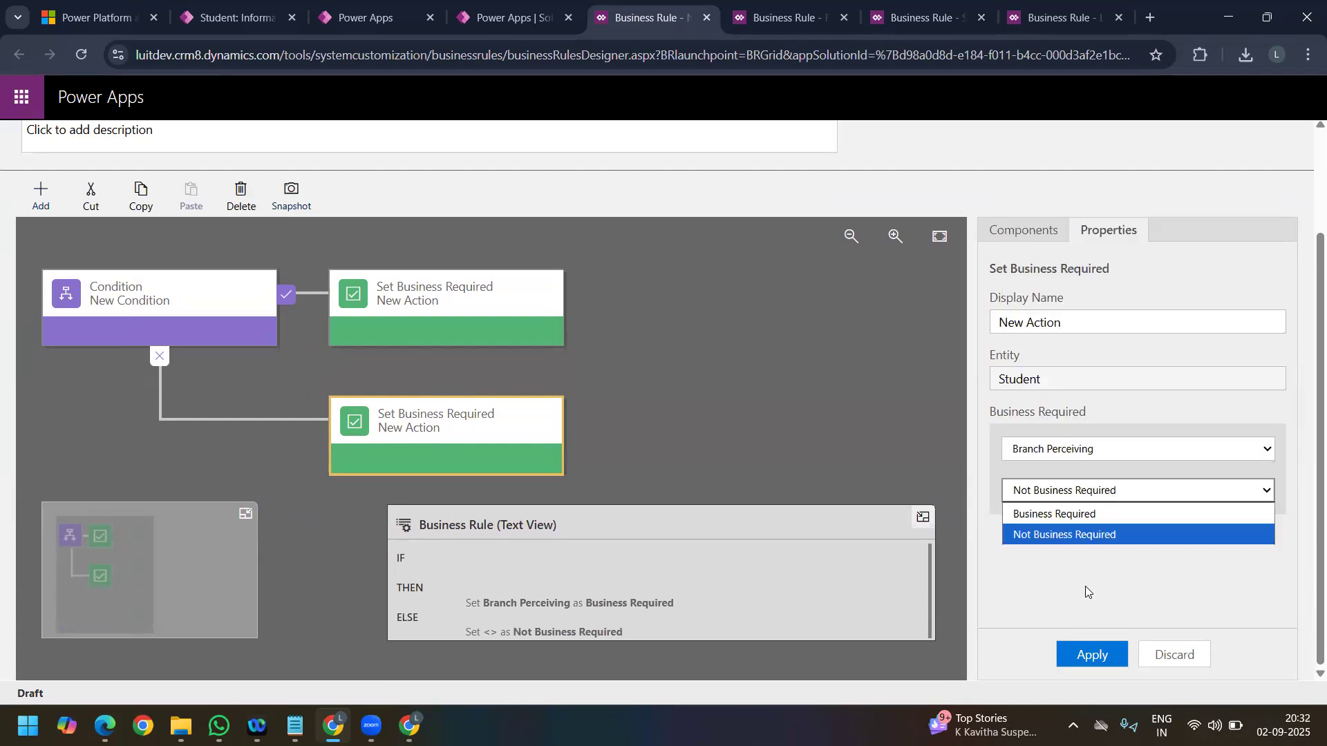
left_click(1090, 657)
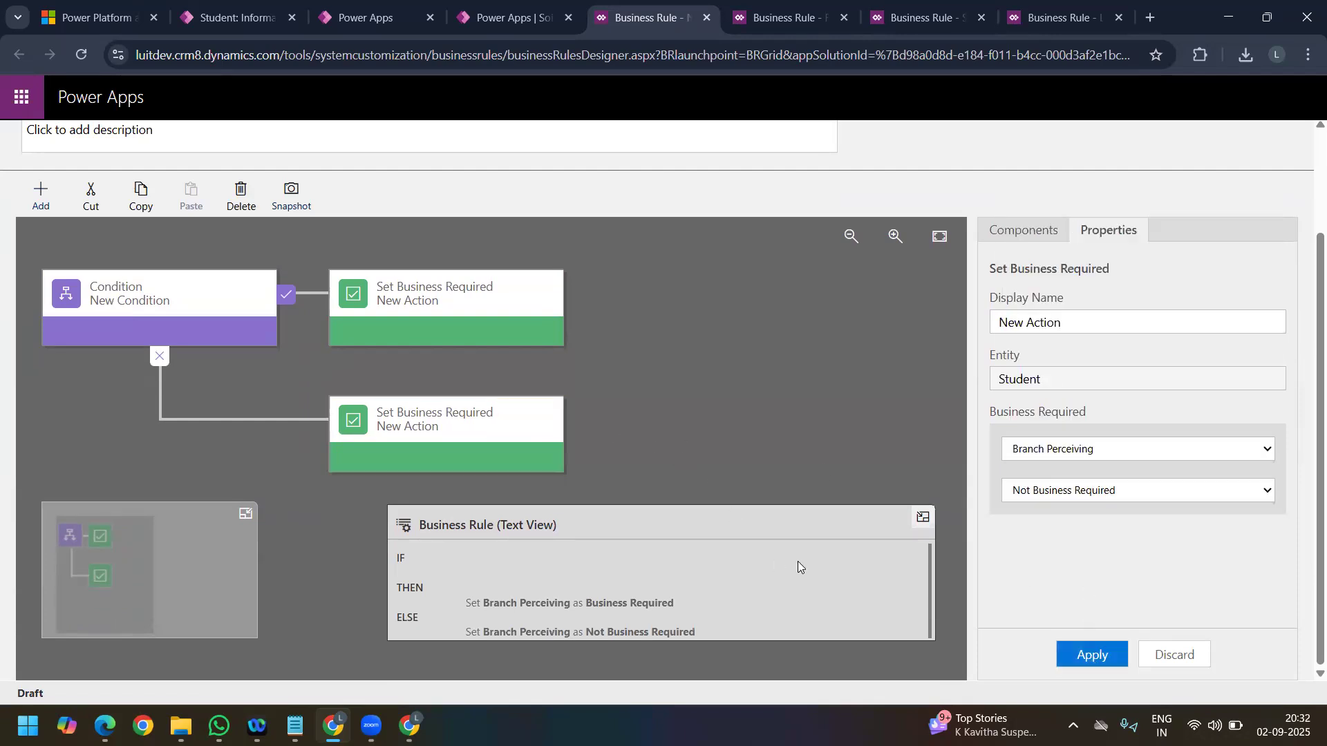
Step: Reapply the false-branch action's settings and validate the Branch Enforcement rule
scroll(1117, 454, "up", 2)
scroll(1191, 563, "down", 2)
left_click(1103, 653)
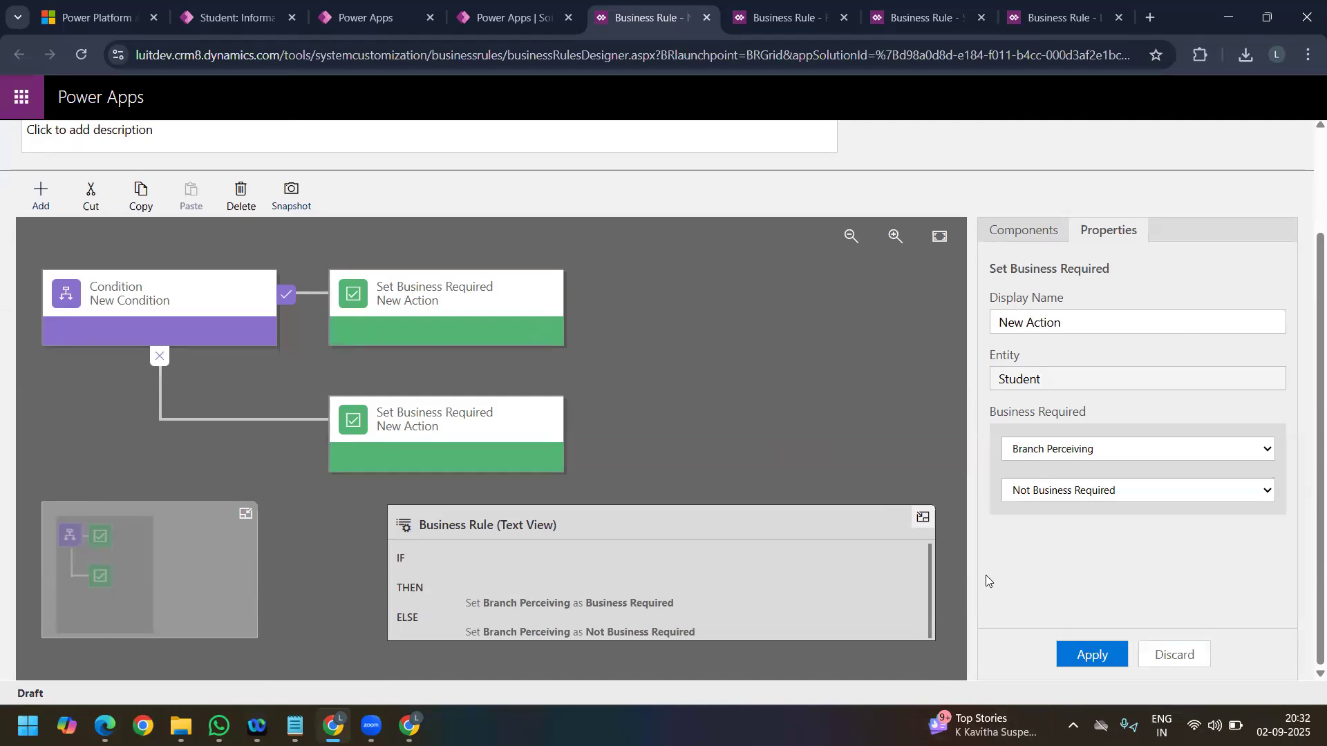
scroll(906, 394, "up", 2)
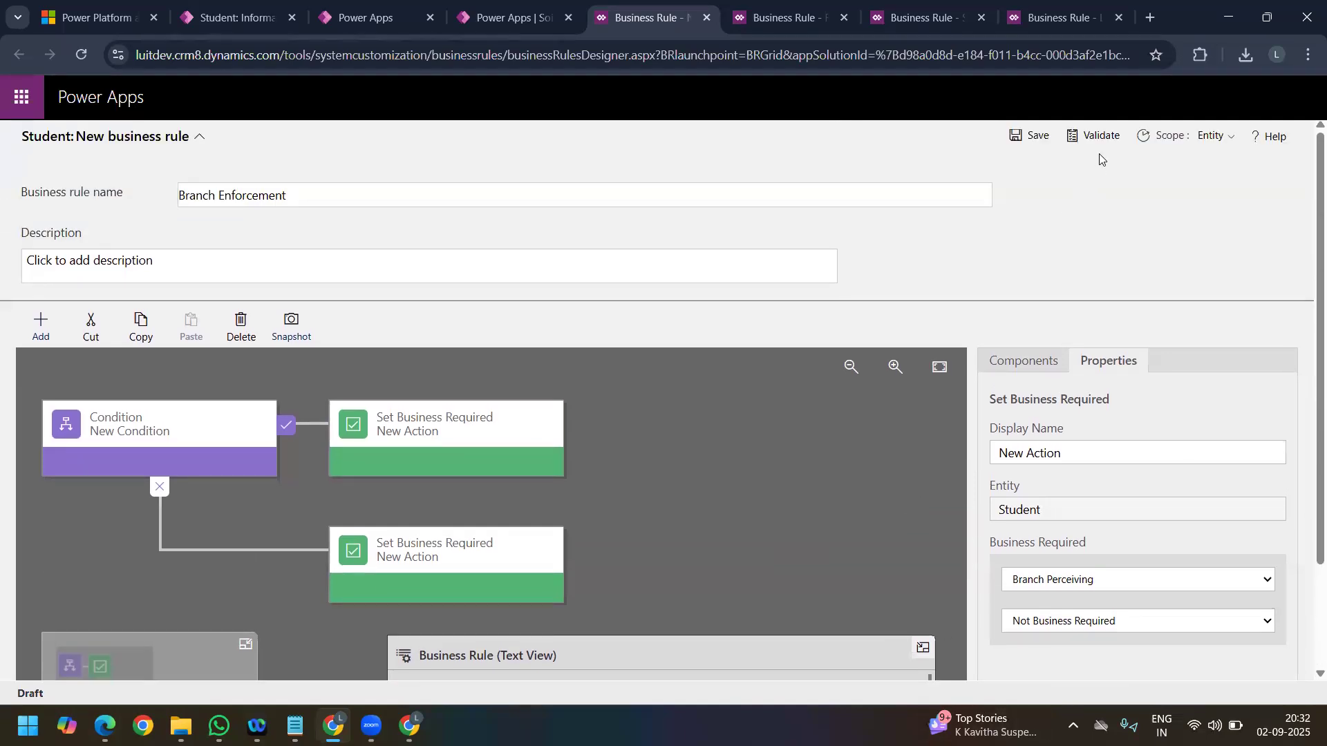
left_click(1094, 135)
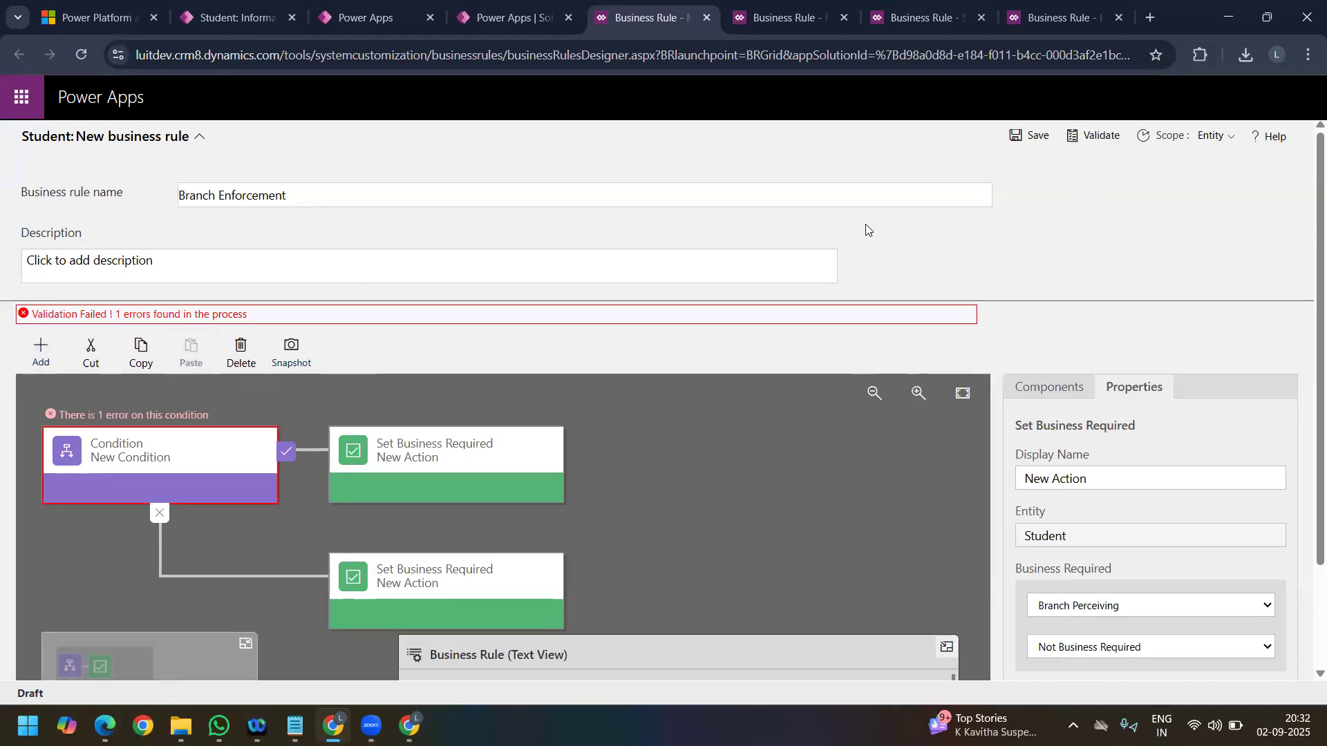
Step: Examine the rule's condition, actions and text view for the validation problem, and open the condition's properties
scroll(636, 426, "down", 2)
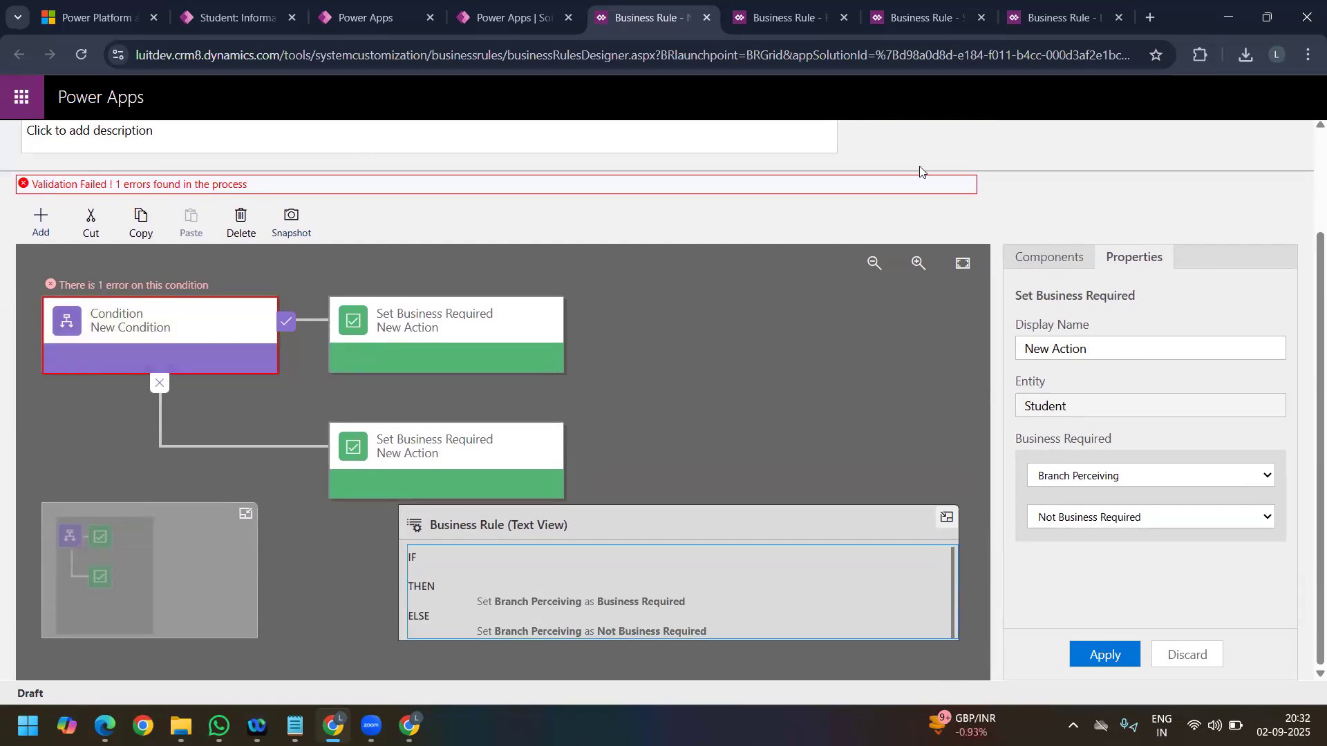
scroll(224, 333, "up", 2)
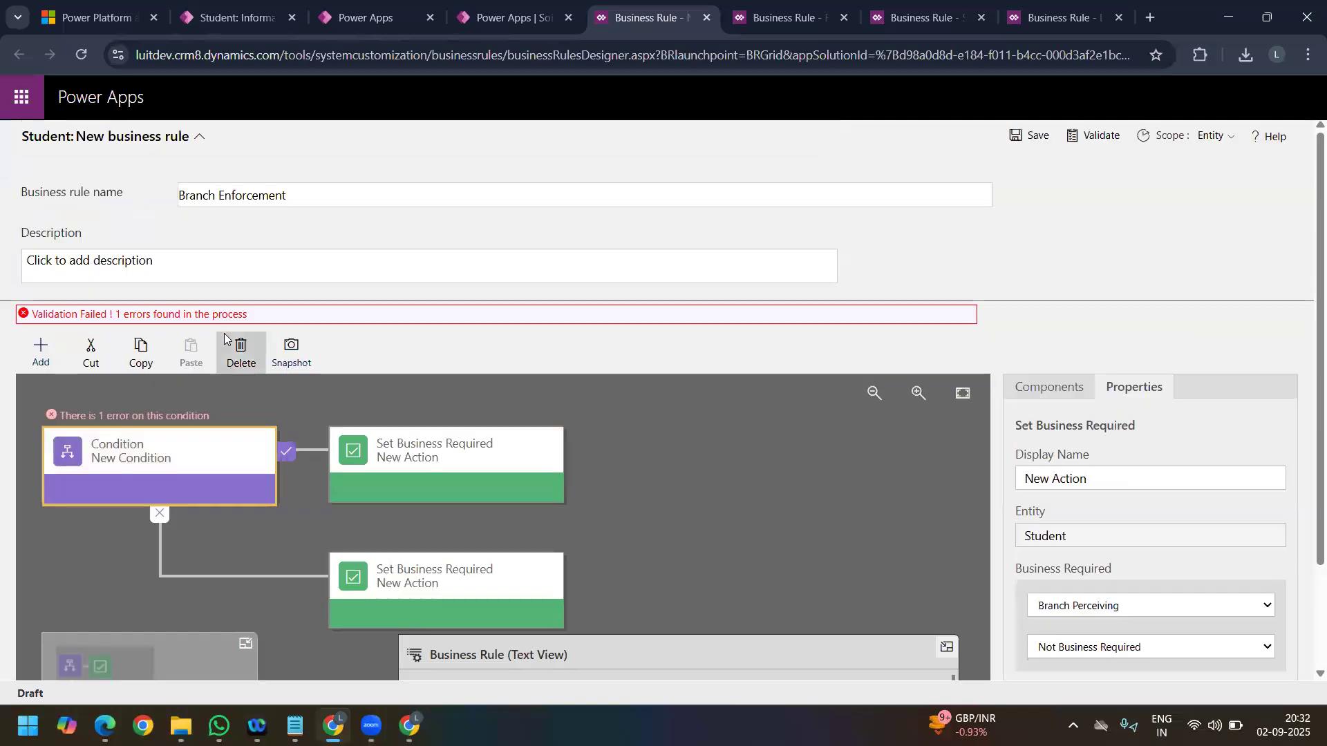
scroll(499, 476, "down", 1)
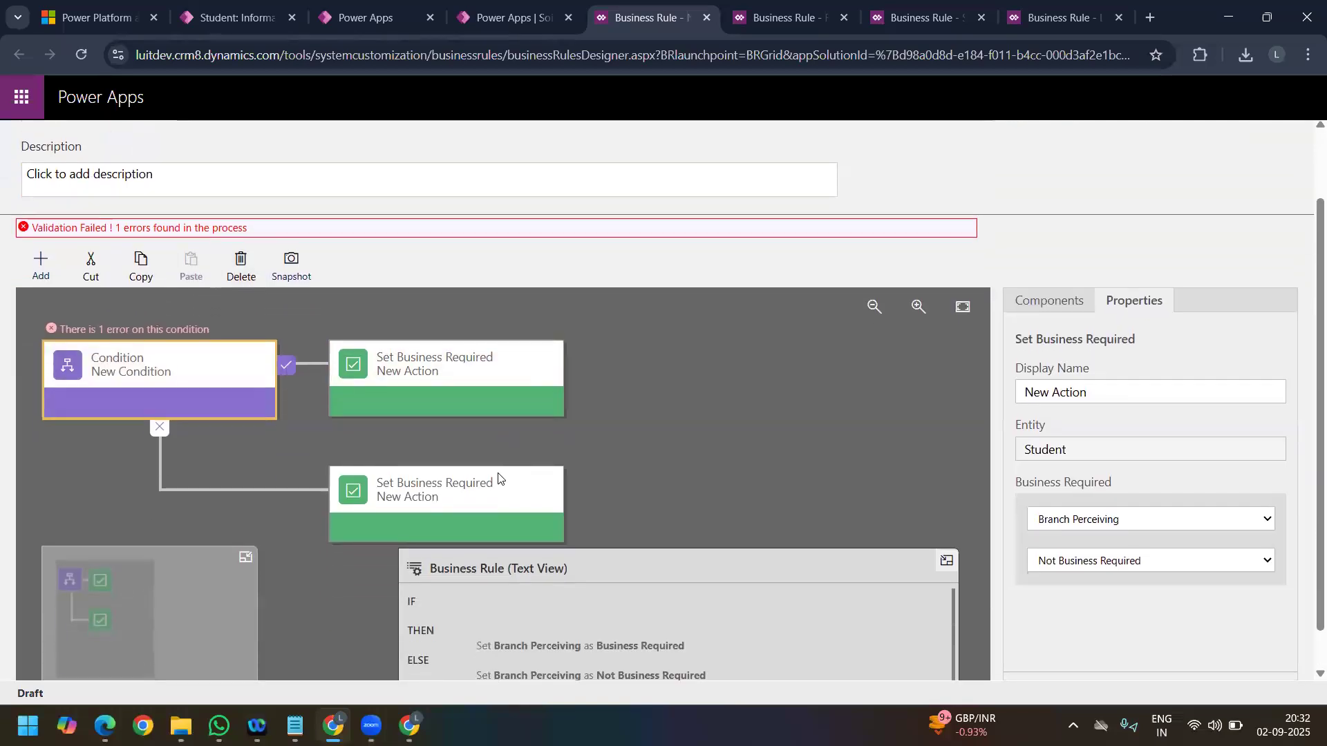
scroll(206, 366, "up", 1)
scroll(1036, 476, "down", 2)
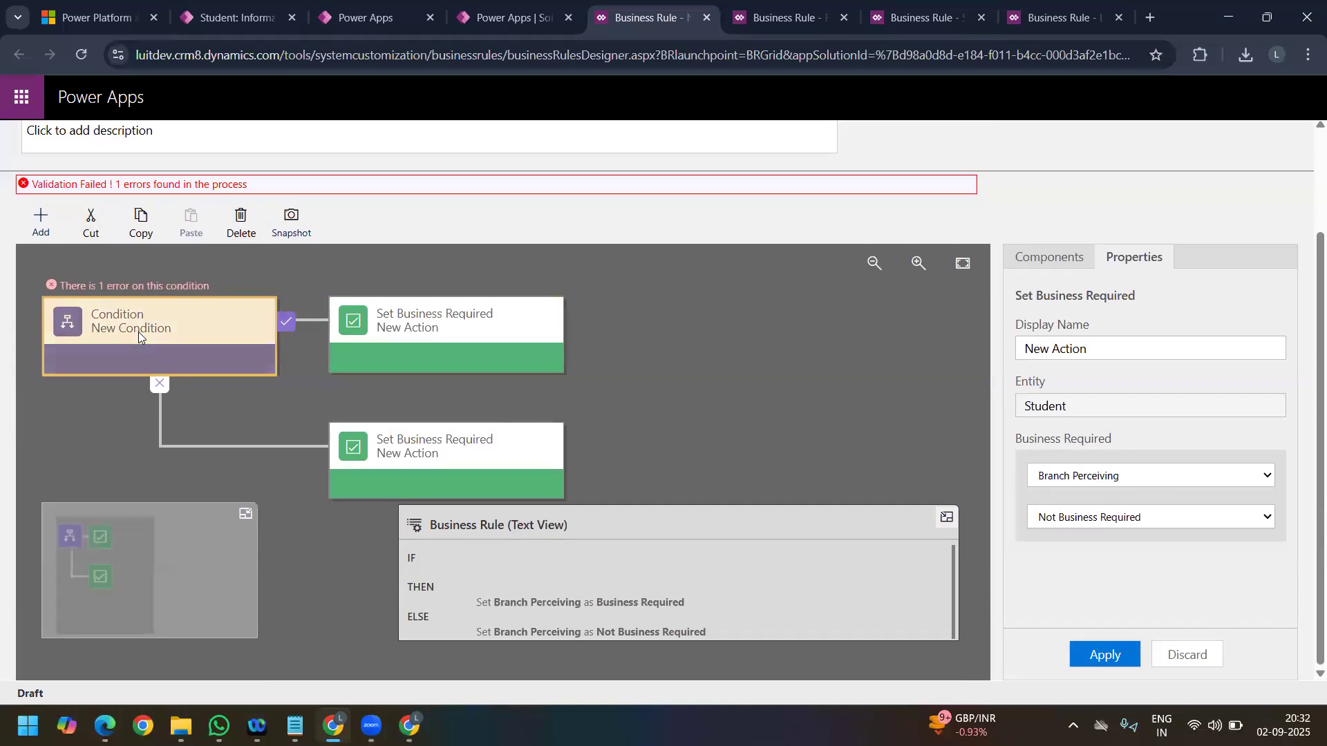
scroll(770, 453, "up", 2)
scroll(1178, 534, "down", 1)
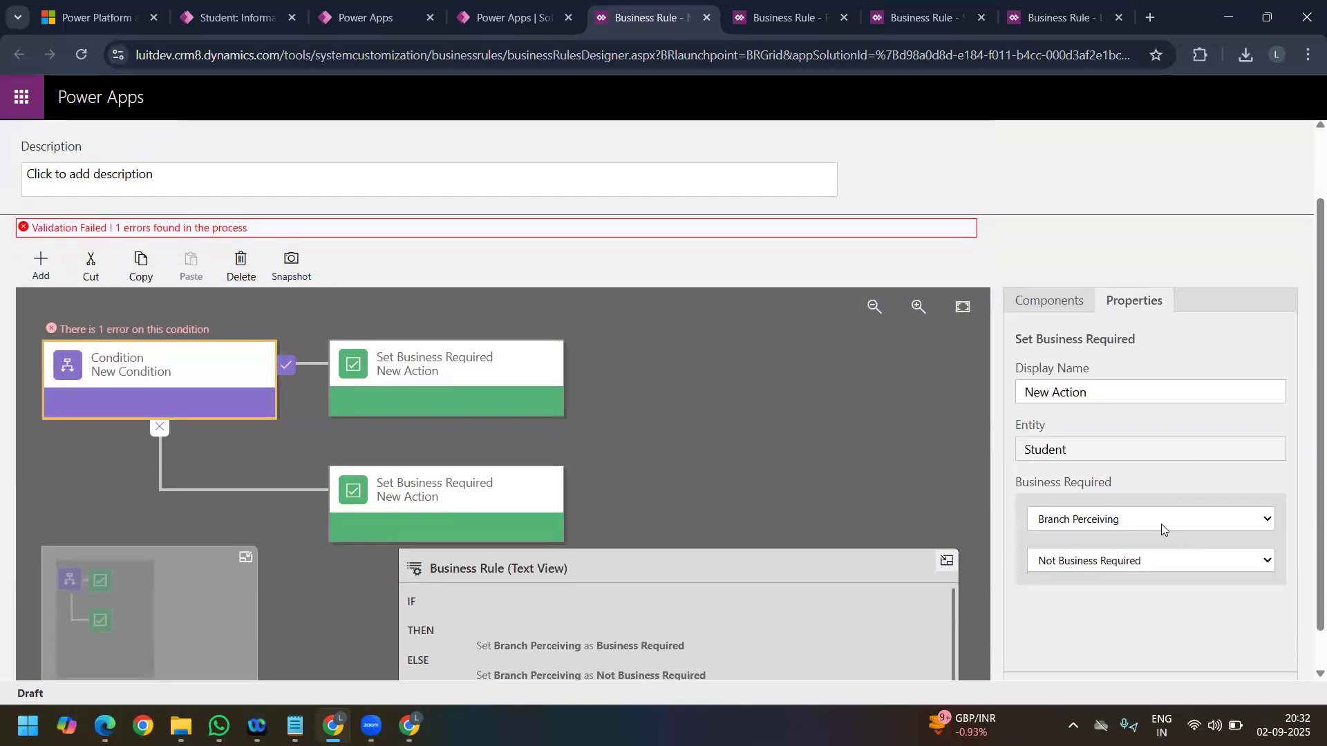
left_click(123, 376)
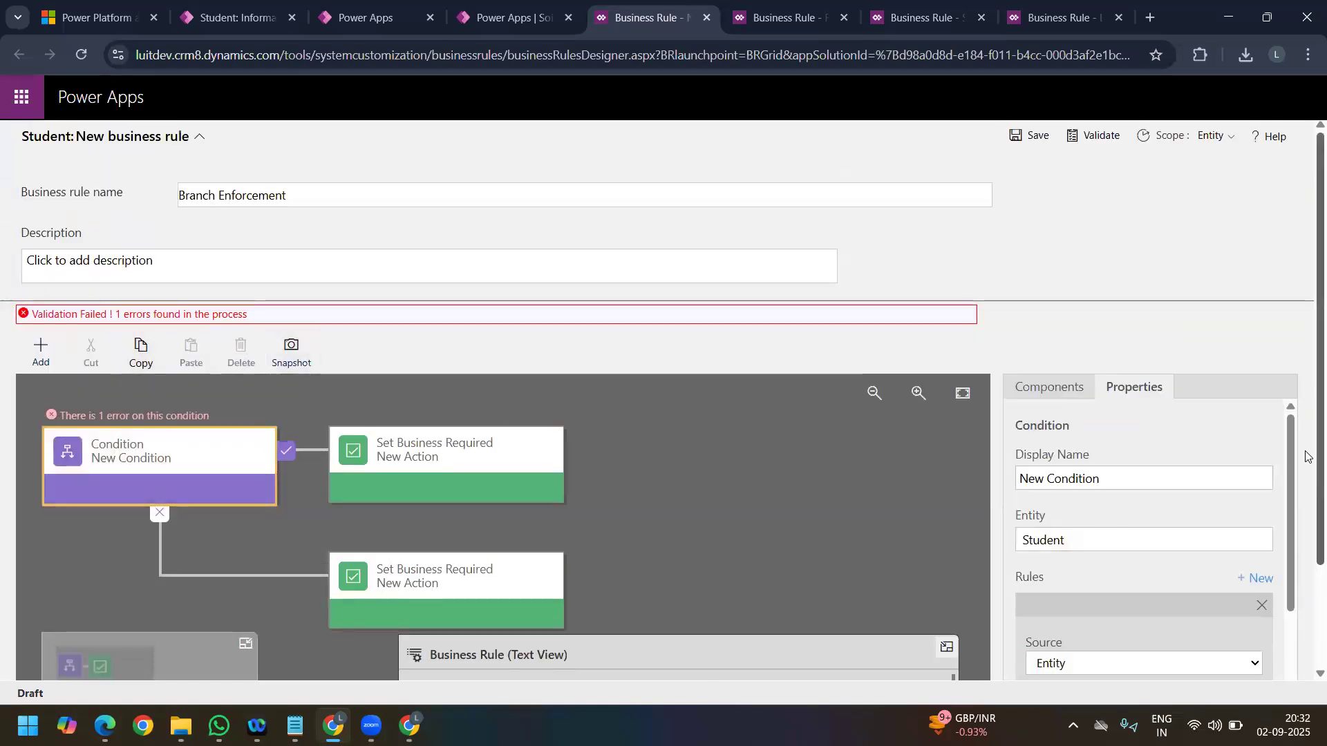
Step: Set the condition's rule to Student Email with the Contains data operator and apply it
scroll(1303, 454, "down", 2)
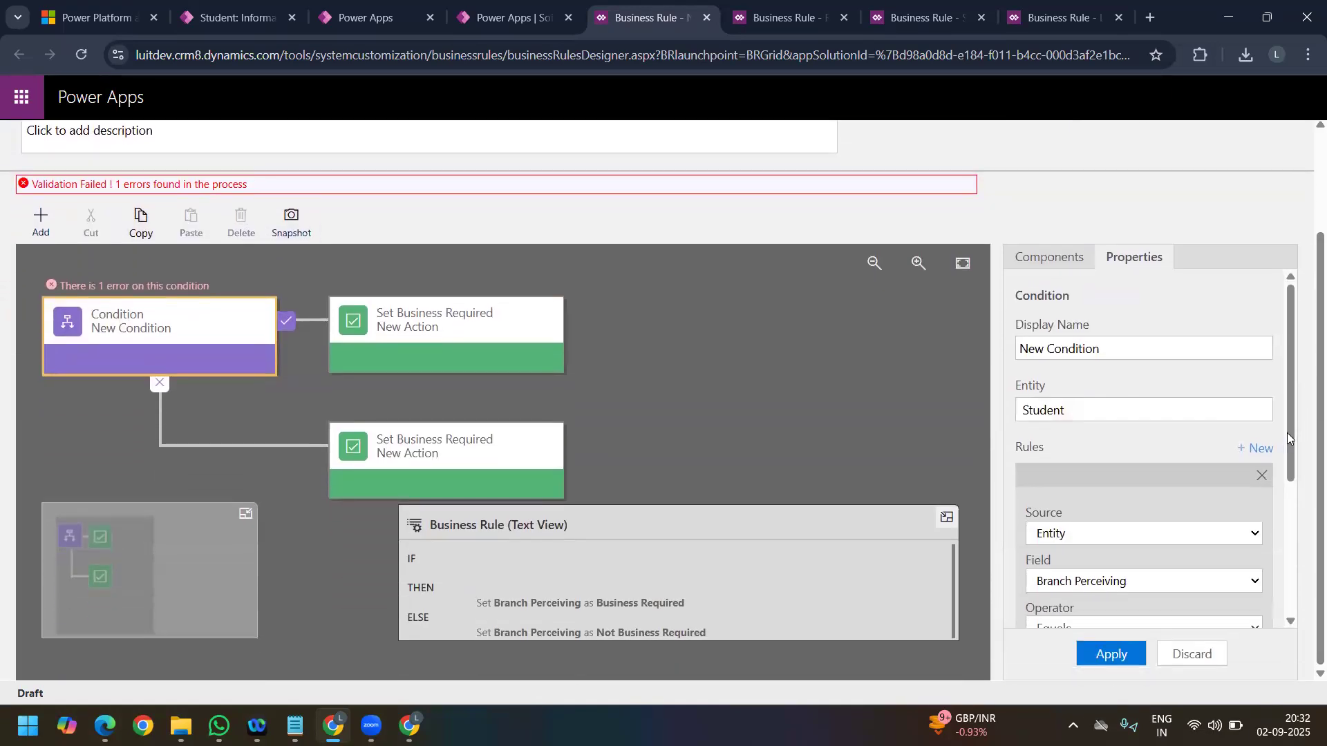
scroll(1289, 446, "down", 3)
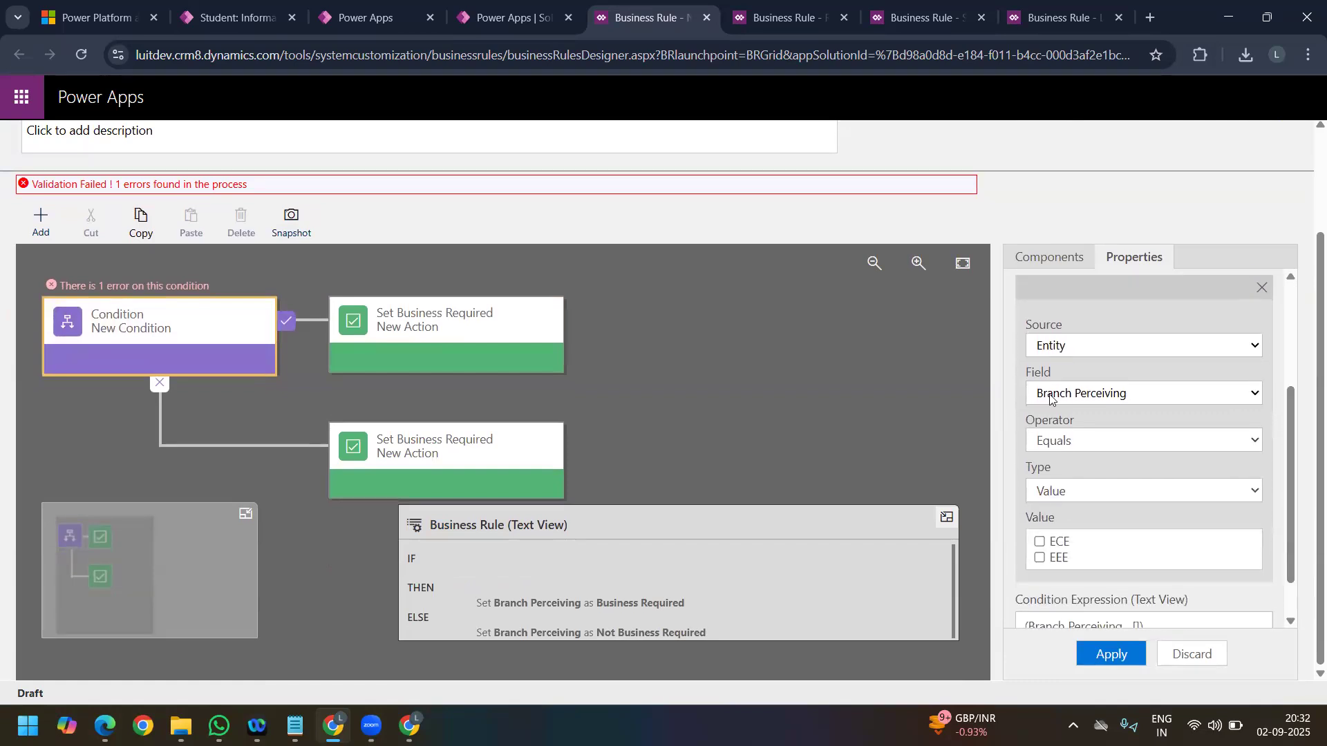
left_click(1094, 395)
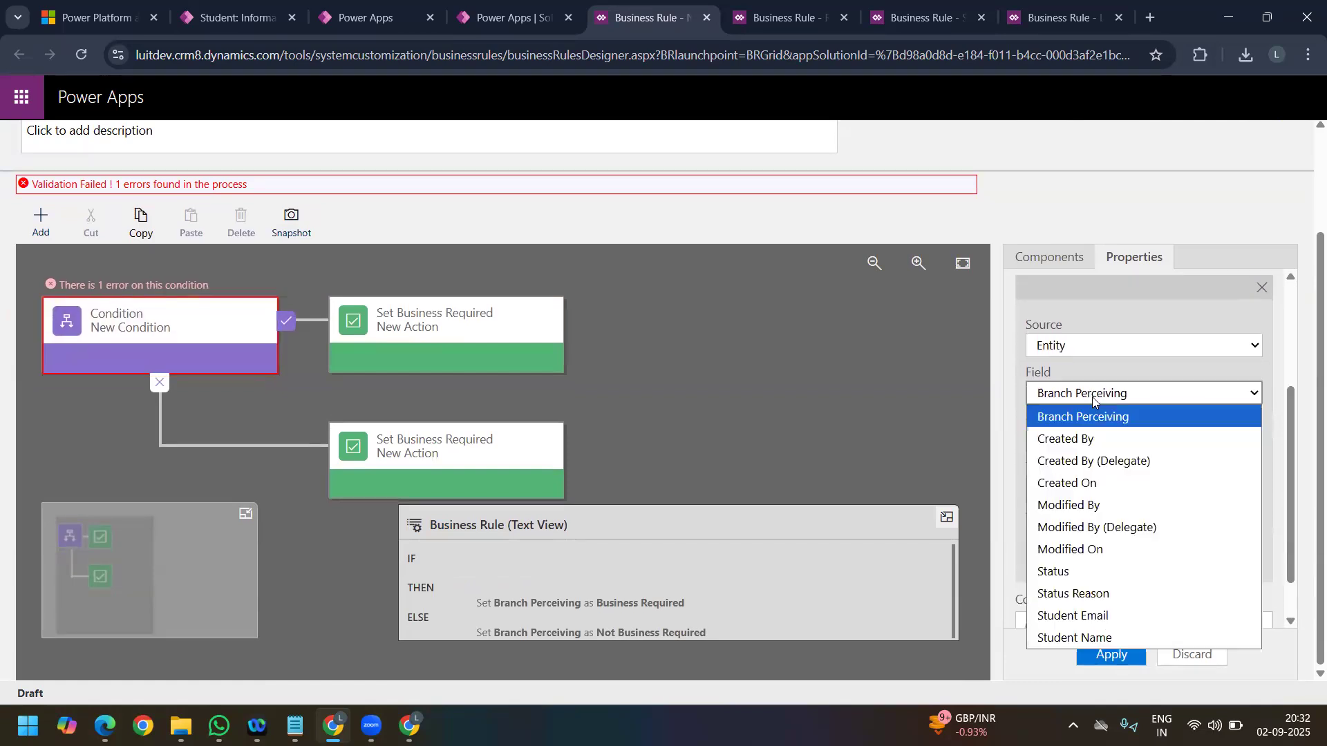
left_click(1096, 615)
left_click(1055, 443)
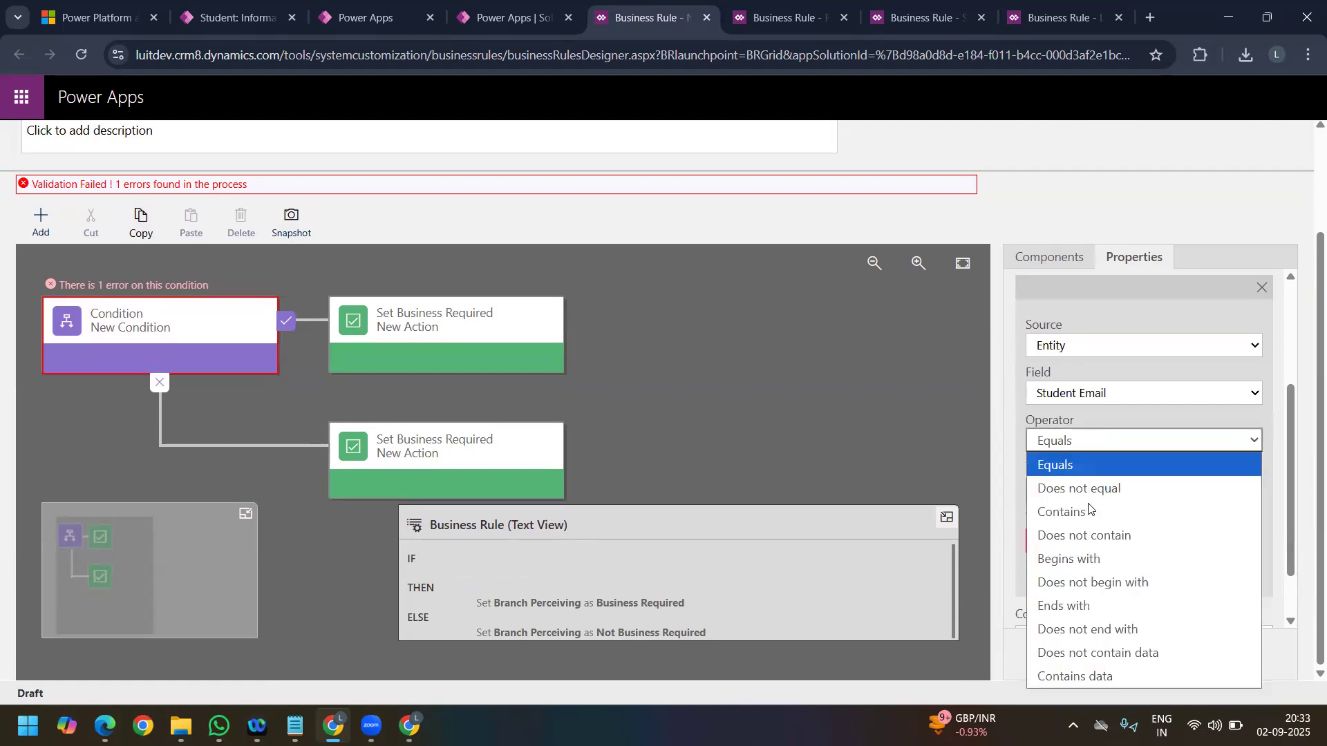
left_click(1100, 677)
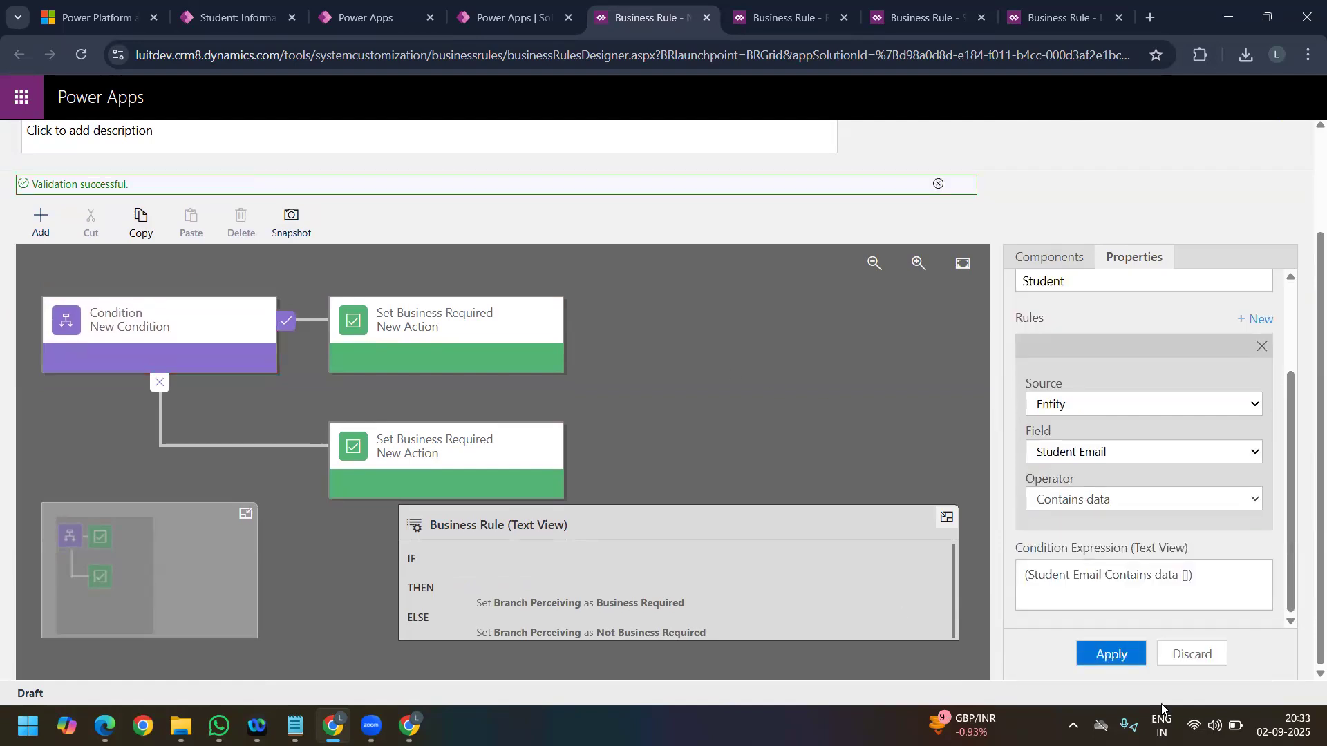
left_click(1118, 660)
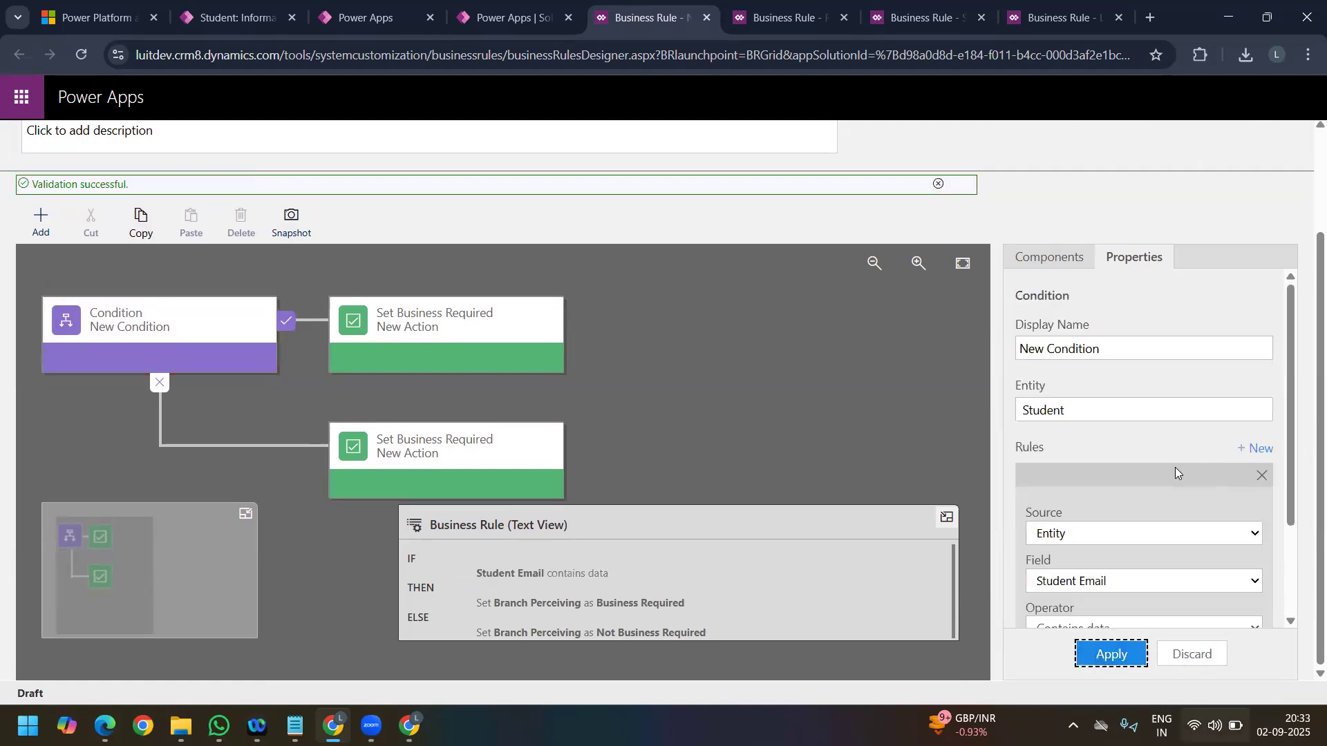
Step: Validate and save the Branch Enforcement business rule, and activate it
scroll(1175, 467, "up", 3)
left_click(1087, 139)
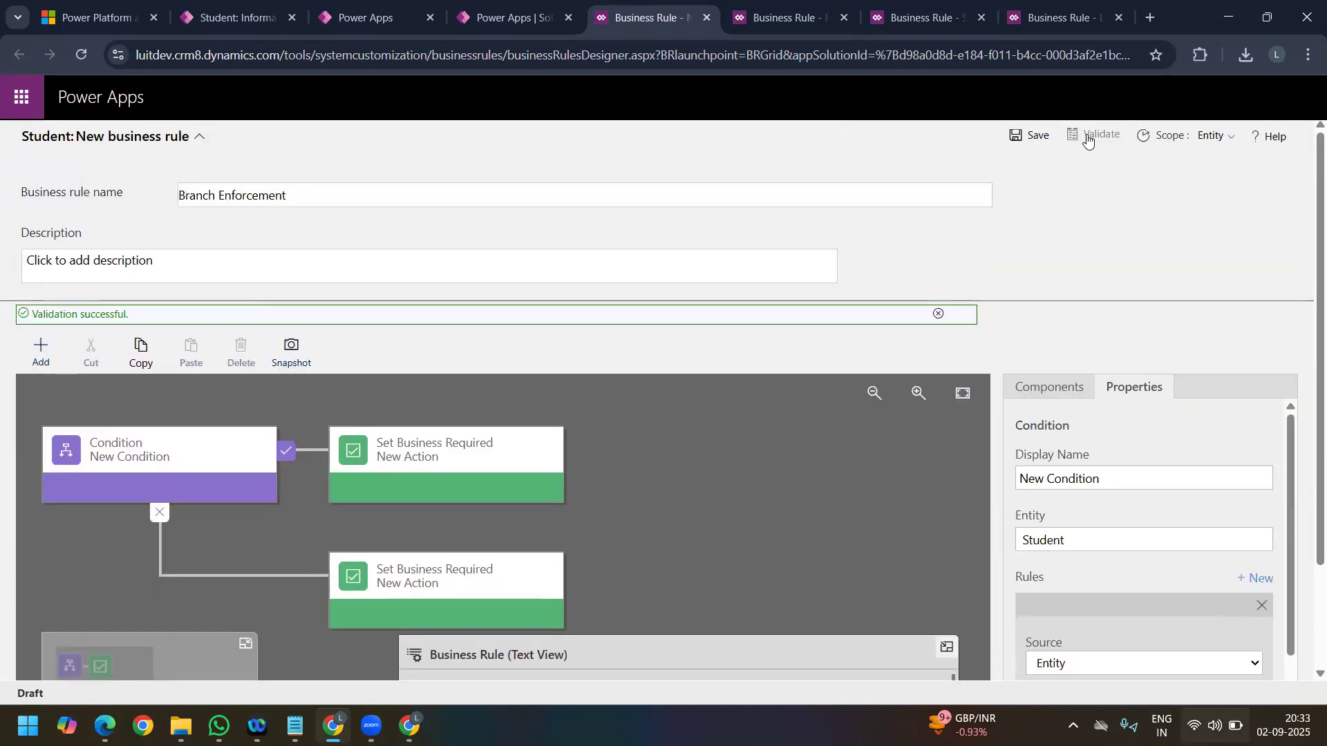
left_click(1031, 138)
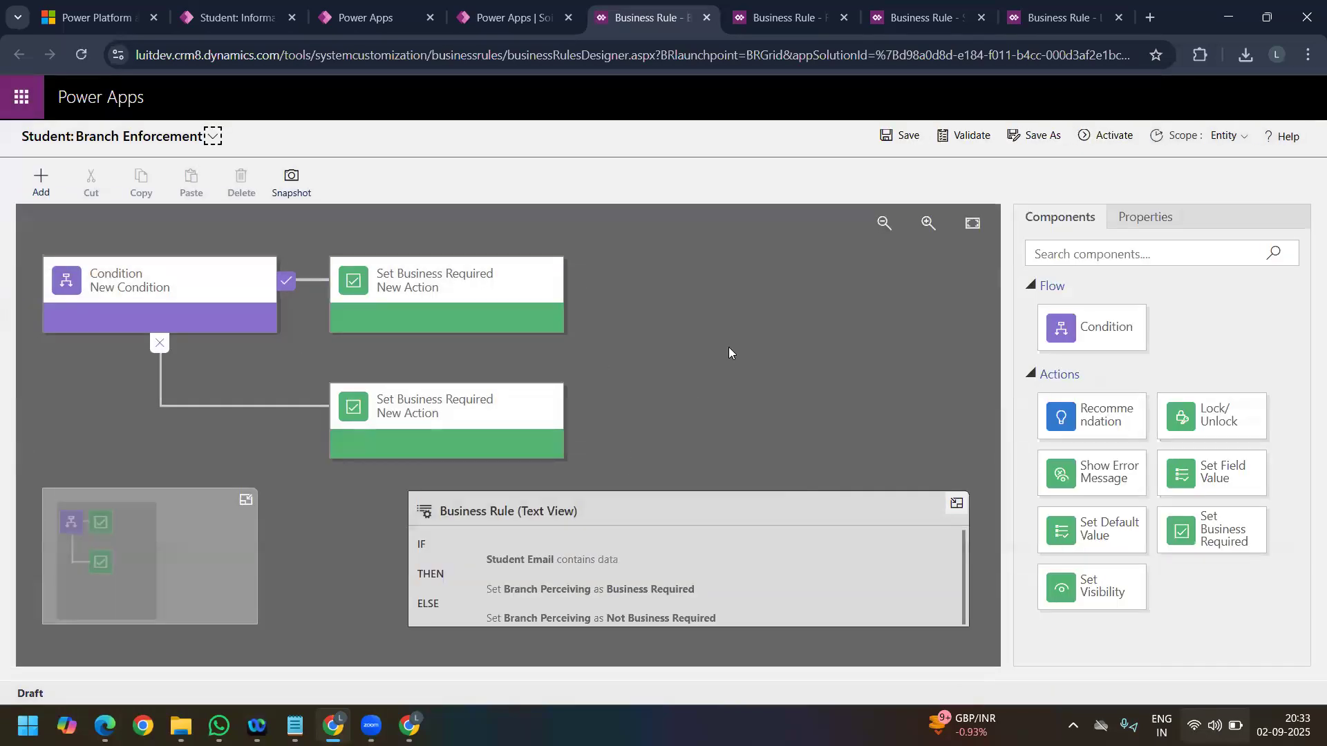
left_click(1123, 135)
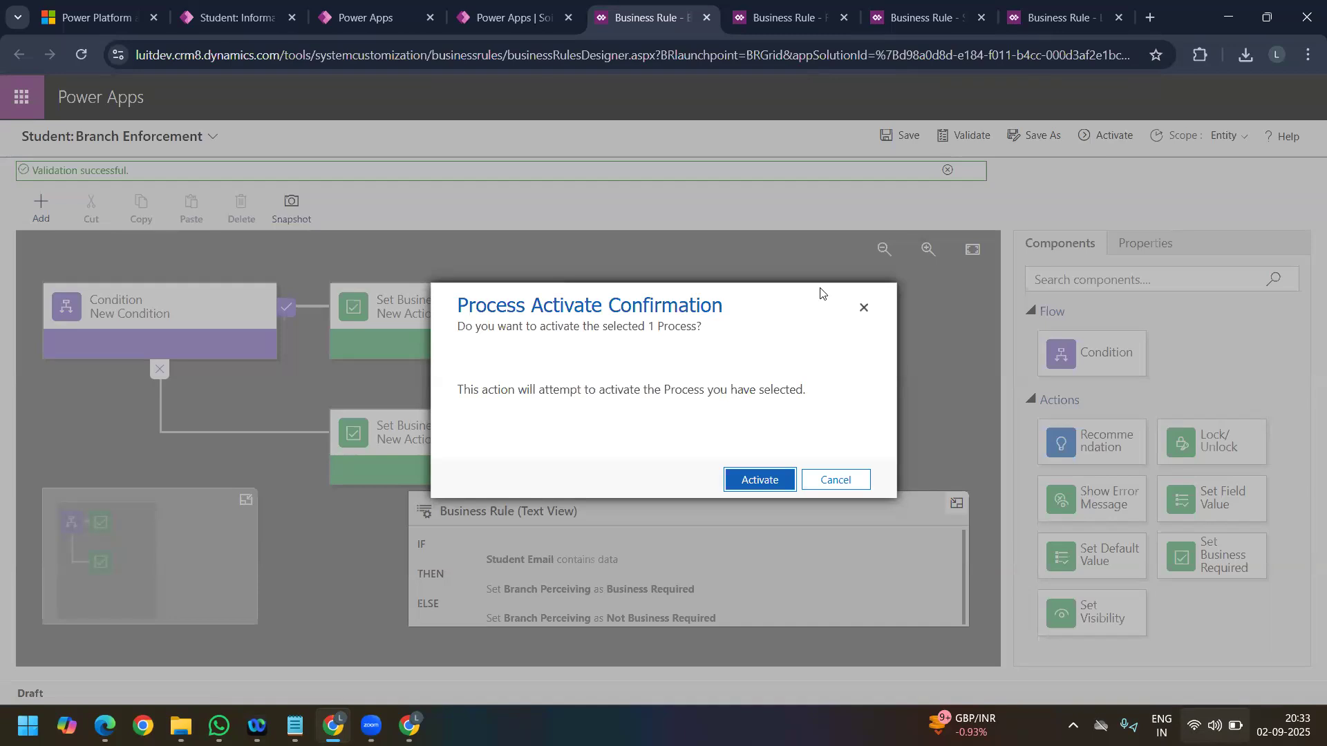
left_click(757, 481)
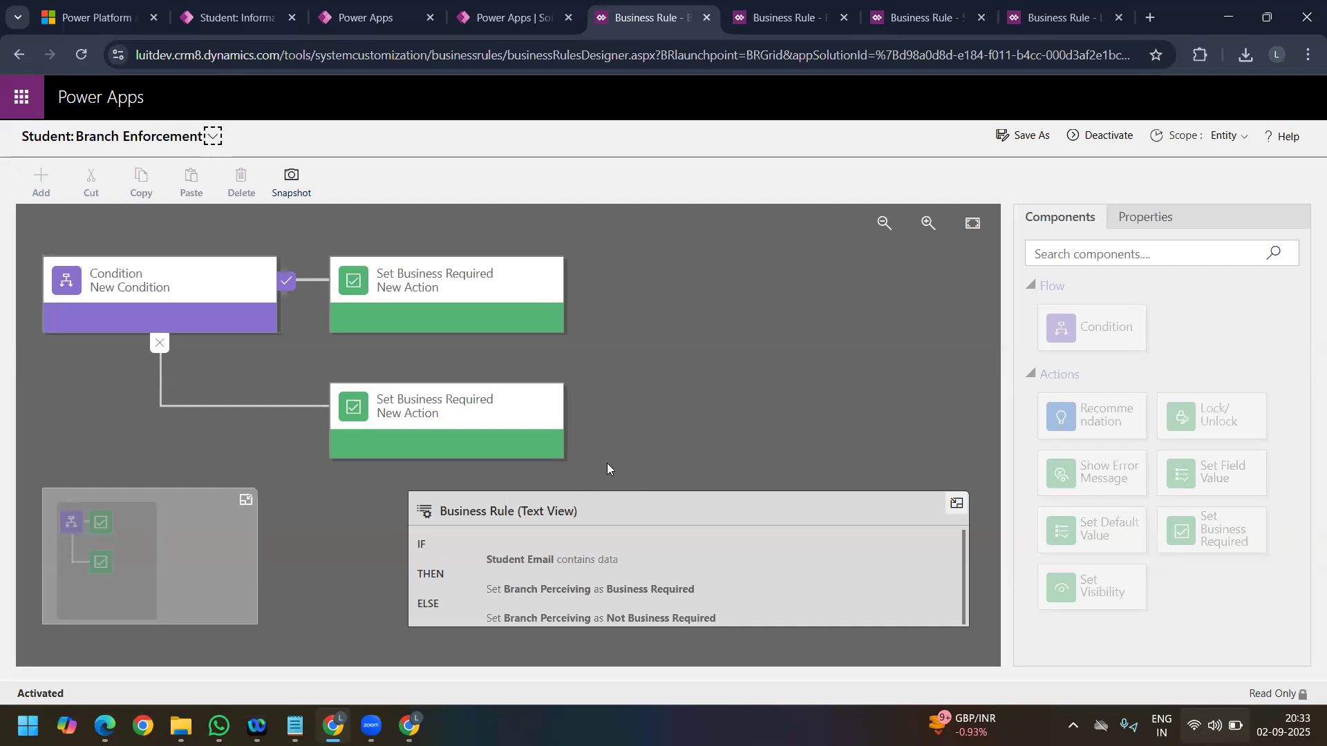
Step: Reload the S#2 student record with an emptied cache and view the Branch Perceiving choices without selecting one
left_click(245, 20)
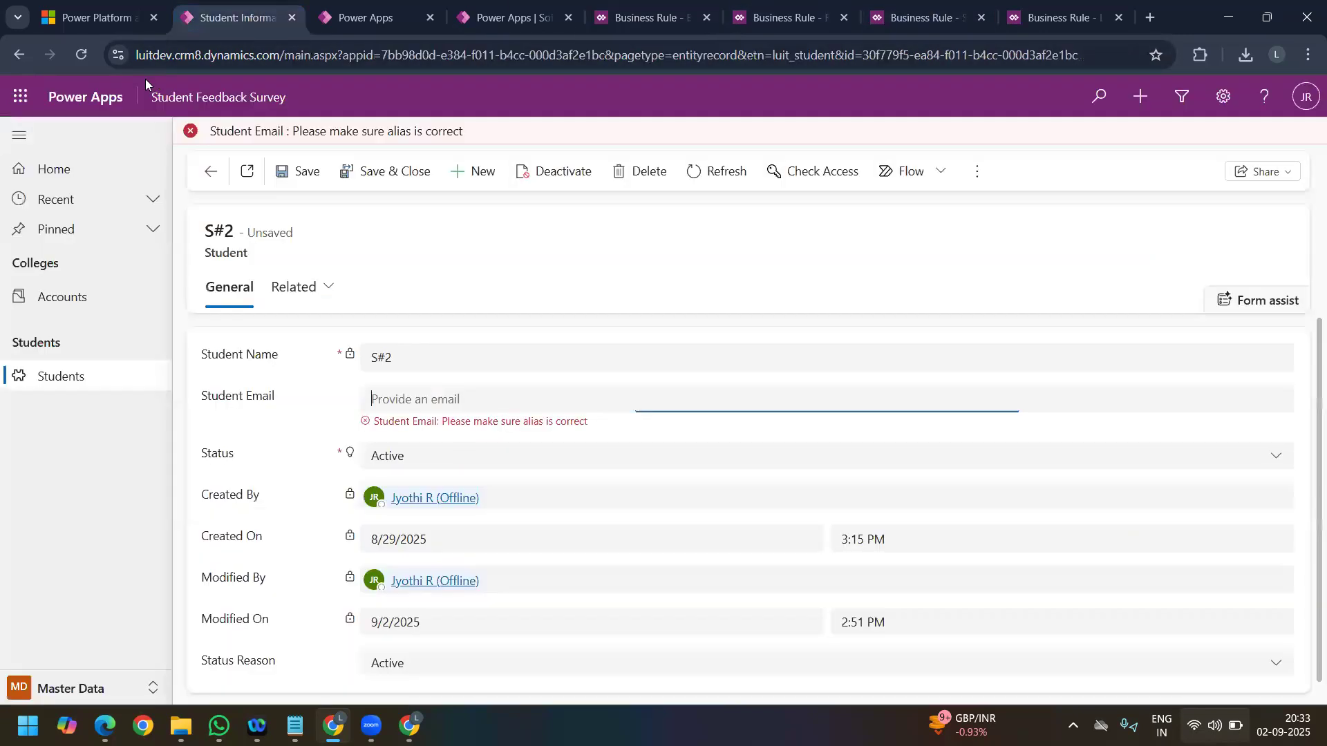
right_click(82, 54)
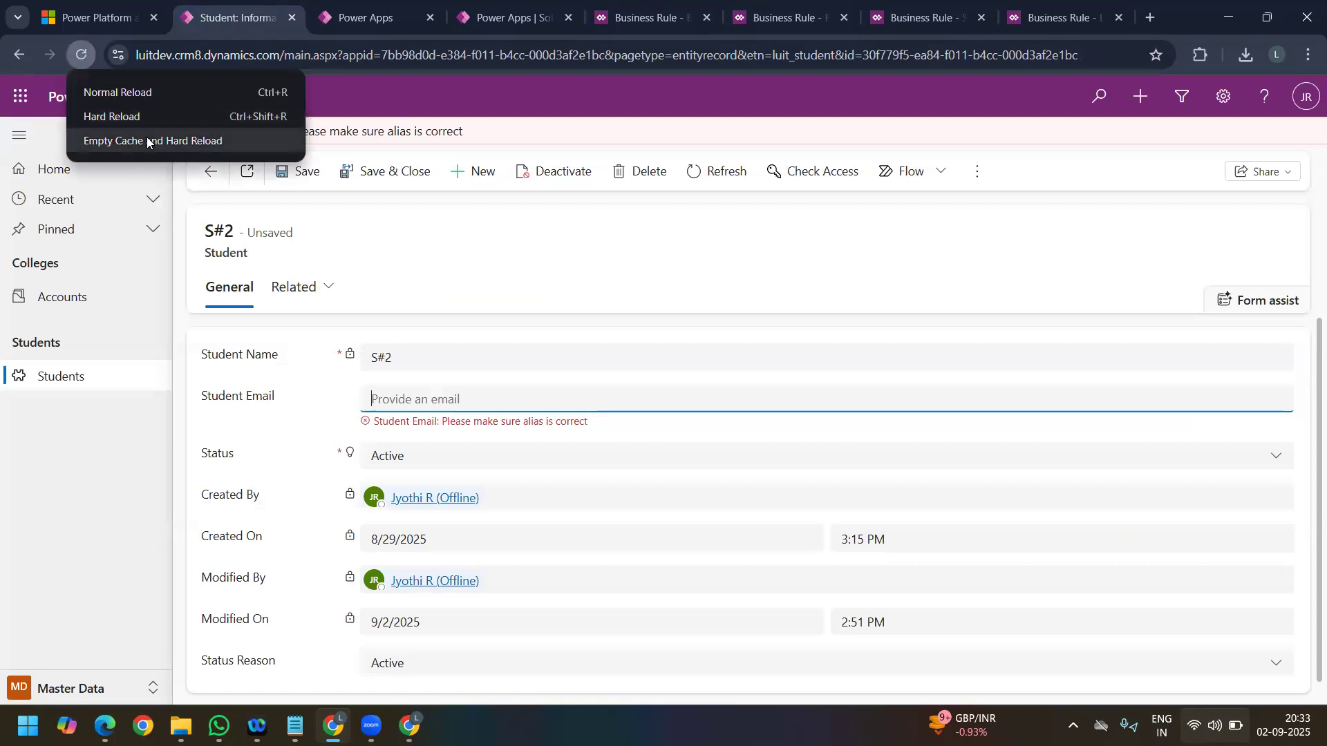
left_click(147, 141)
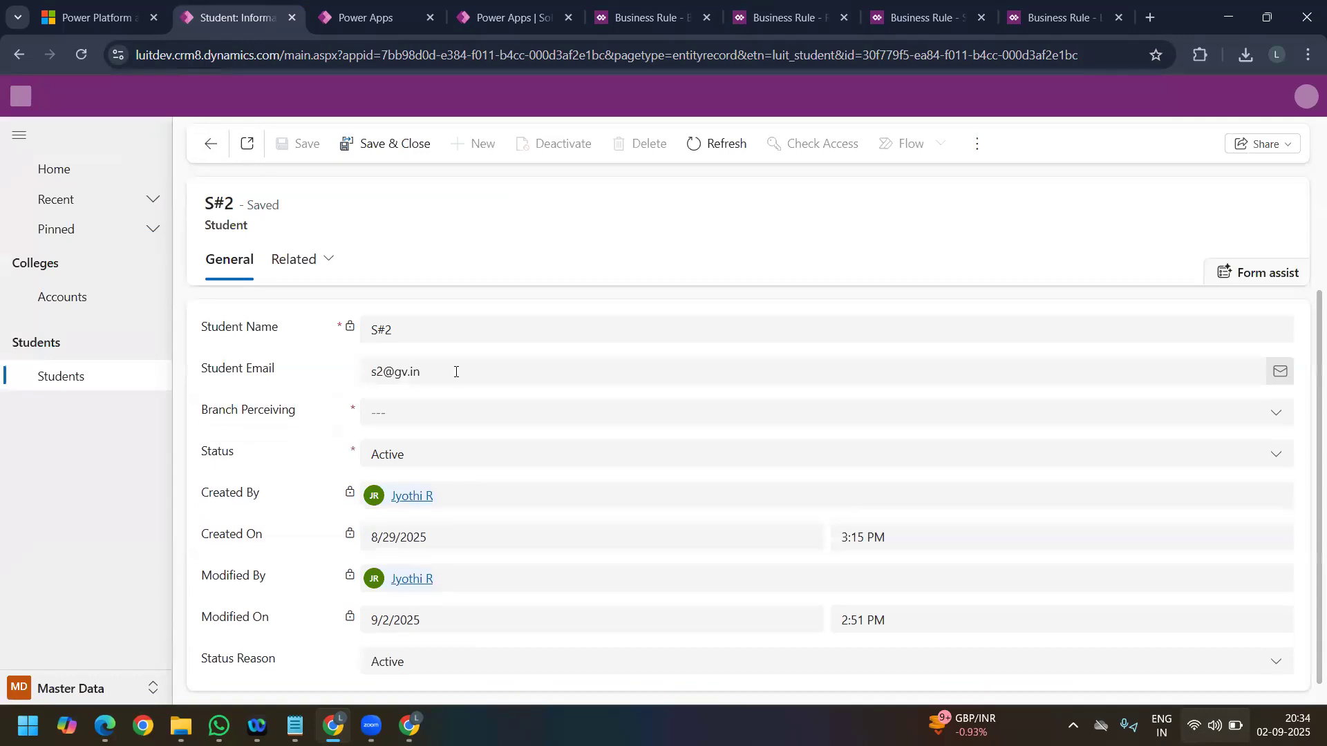
left_click(450, 423)
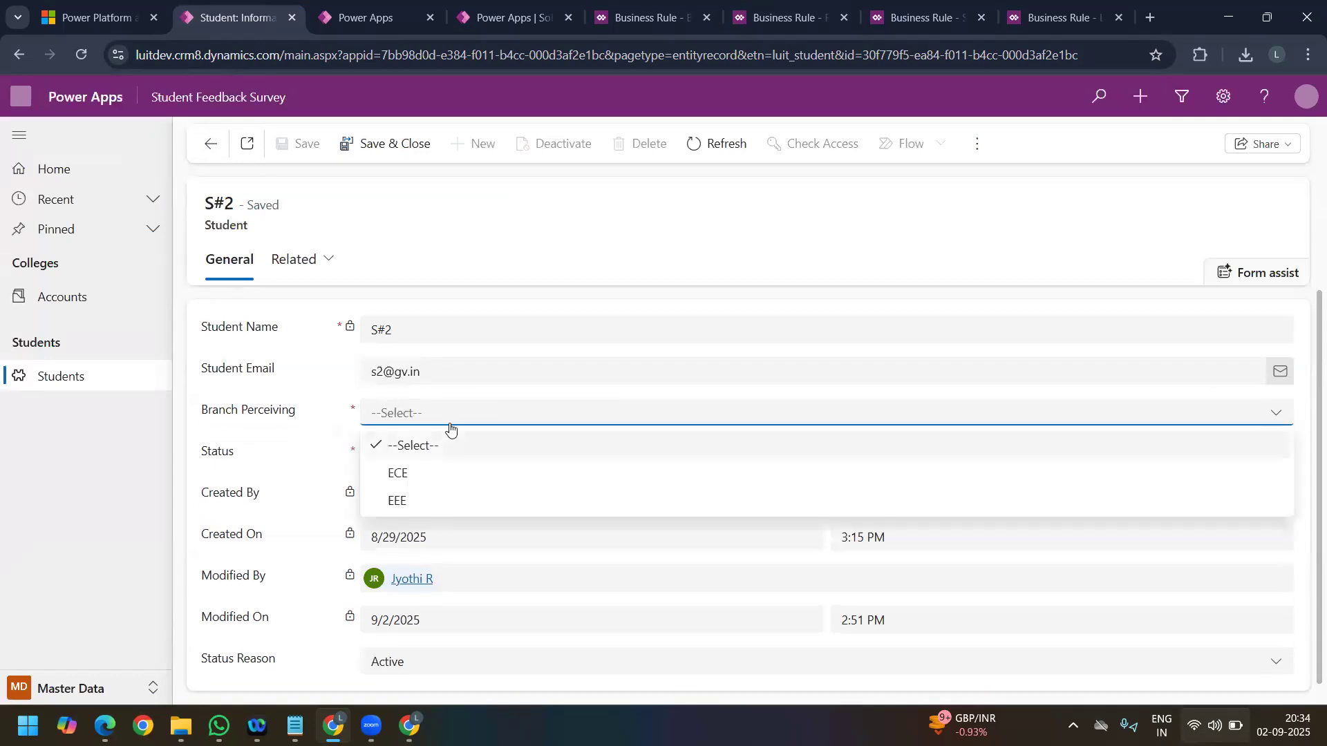
left_click(450, 427)
Step: Clear the Student Email of the S#2 record and save it with Branch Perceiving empty
left_click(442, 367)
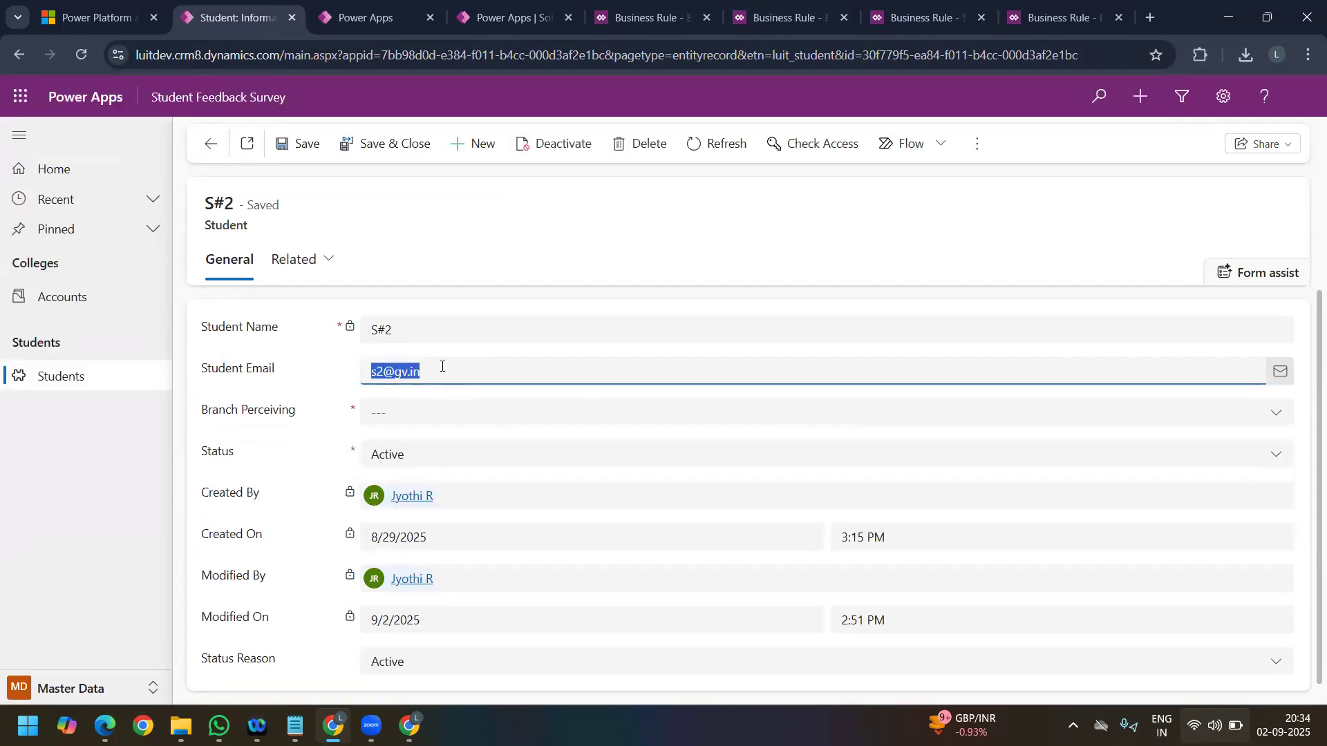
key("BackSpace")
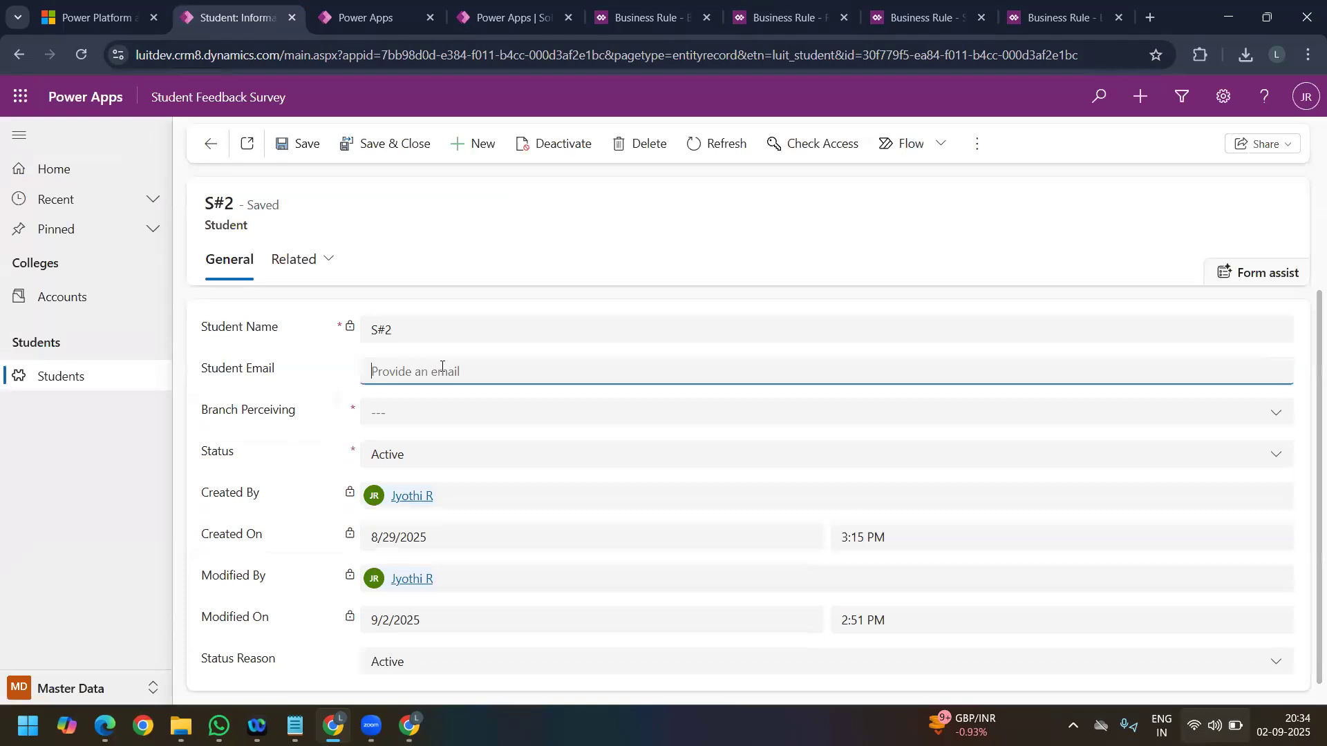
left_click(297, 145)
Step: Enter an email address in Student Email and try to save the record with Branch Perceiving still empty
left_click(401, 411)
left_click(376, 364)
left_click(386, 365)
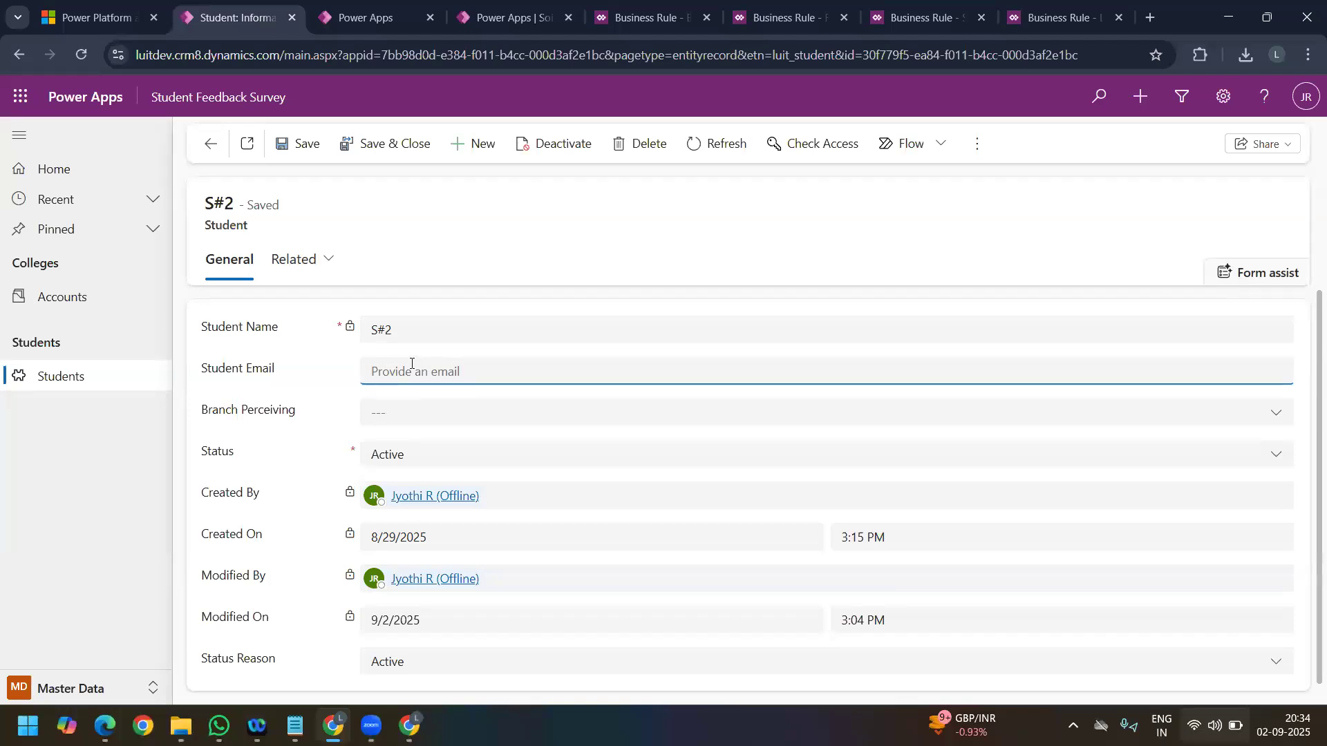
left_click(306, 144)
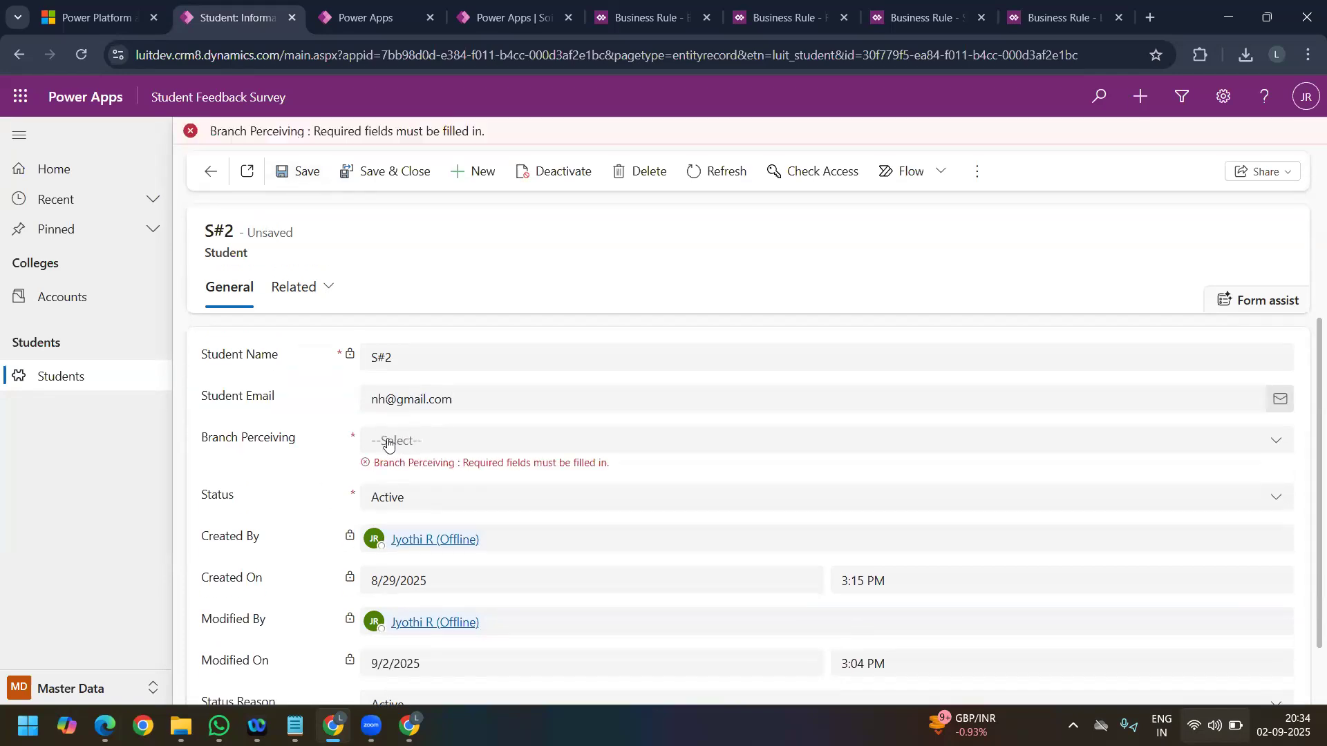
Step: Set Branch Perceiving to ECE and save the S#2 record
left_click(407, 440)
left_click(415, 510)
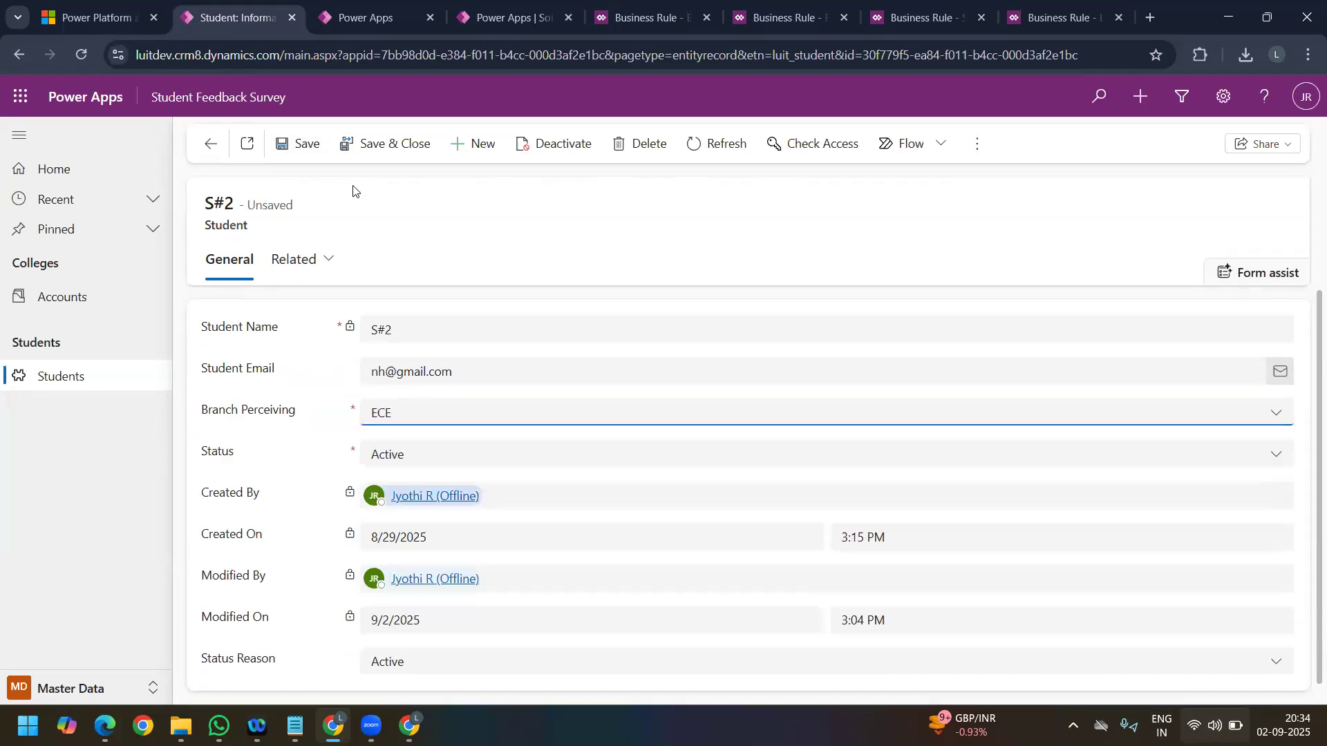
double_click(353, 410)
left_click(288, 145)
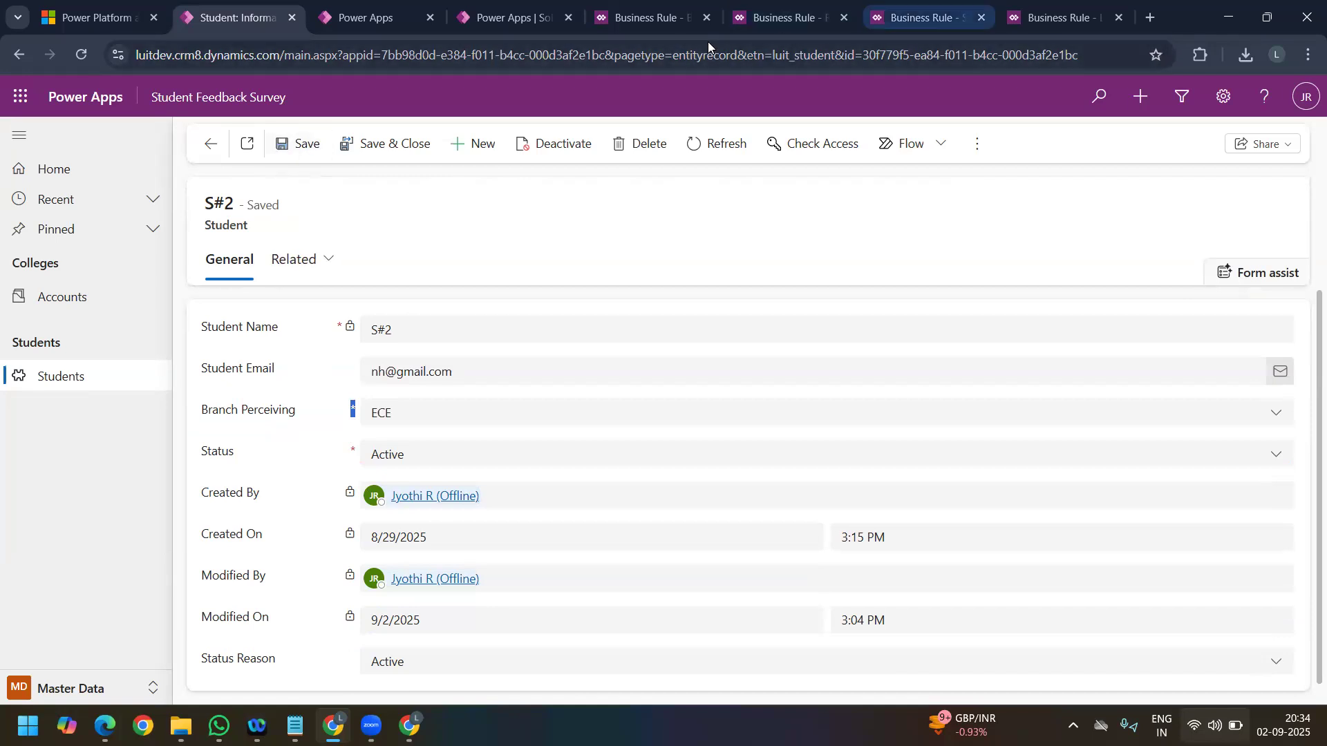
Step: Start a new column in the Student table, set Required to Business required, and view the other requirement choices
left_click(337, 9)
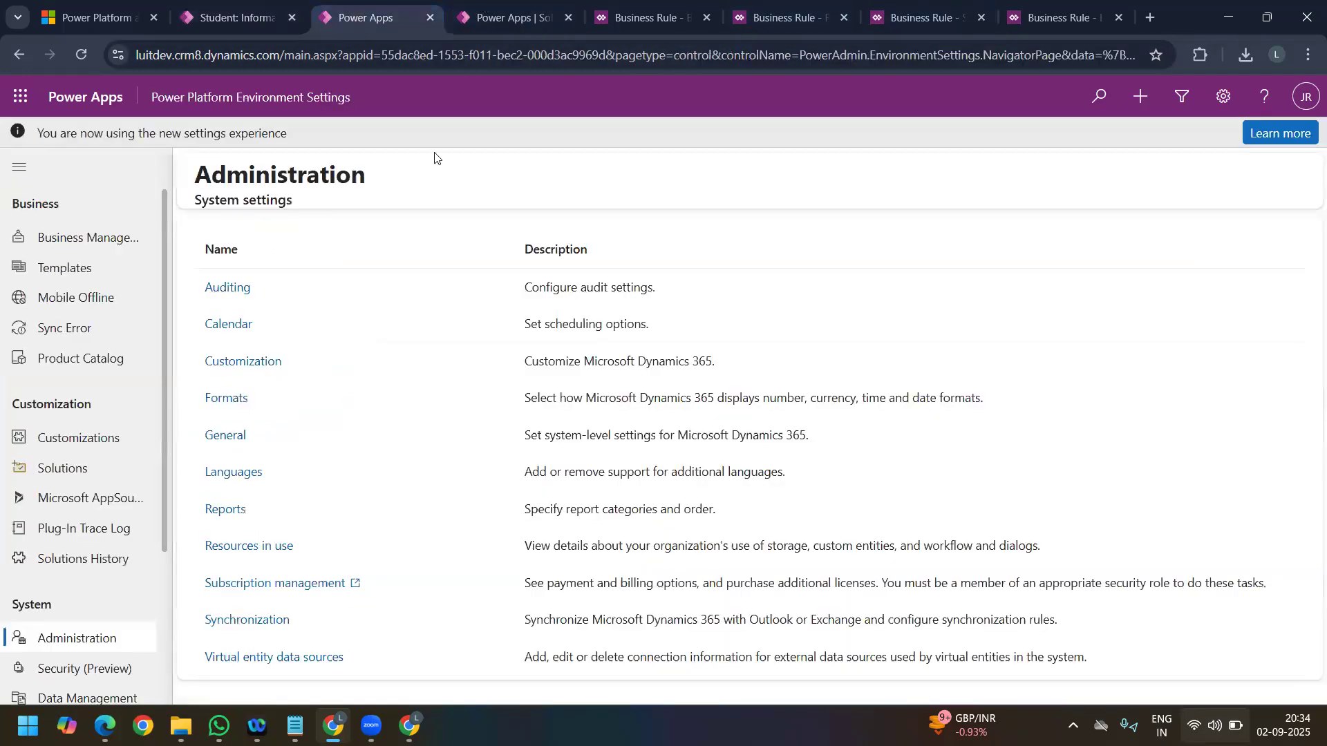
left_click(515, 15)
left_click(781, 456)
left_click(164, 473)
left_click(327, 148)
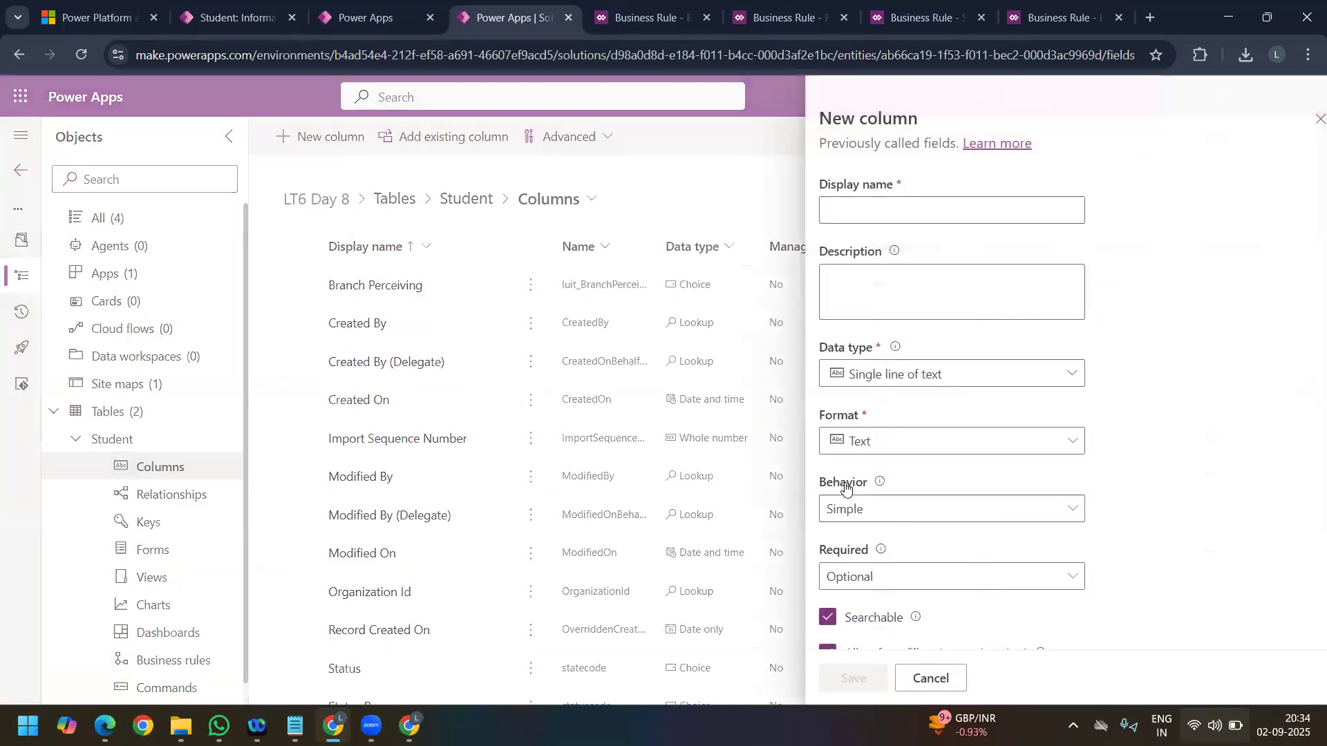
left_click(851, 509)
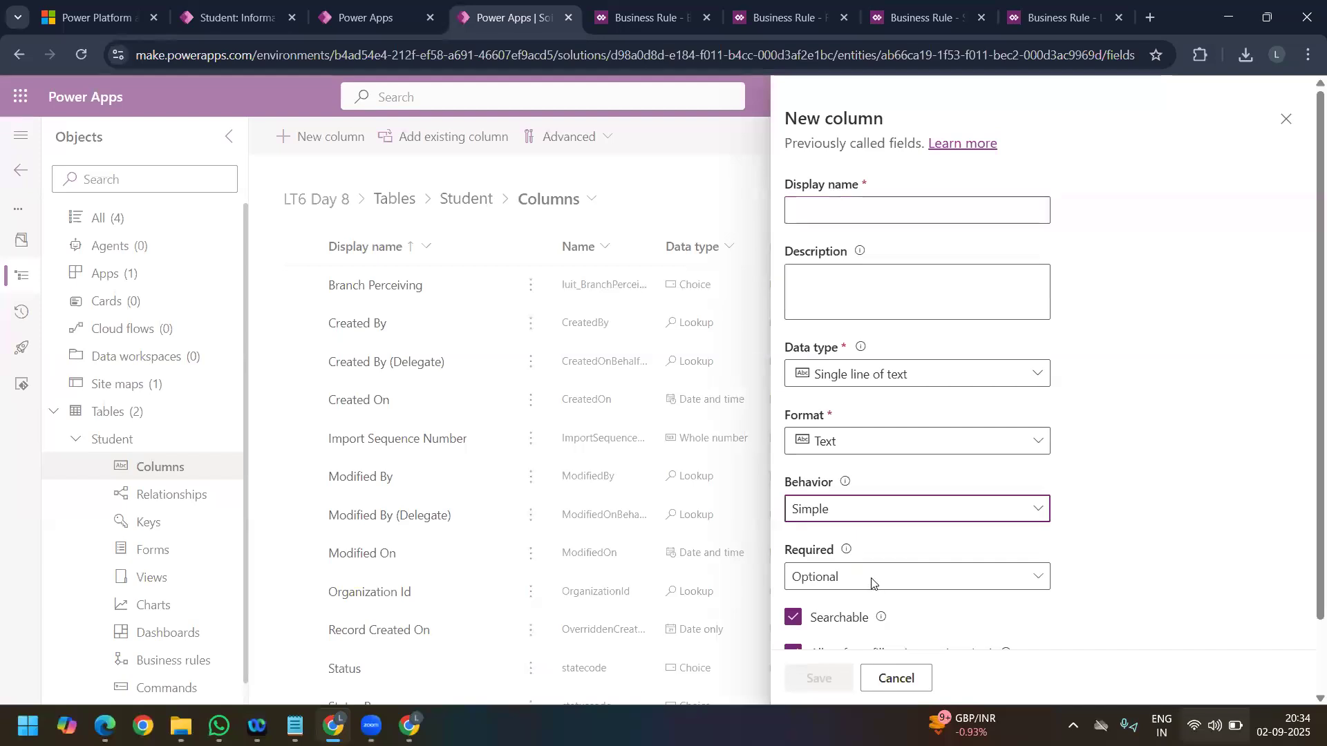
left_click(860, 577)
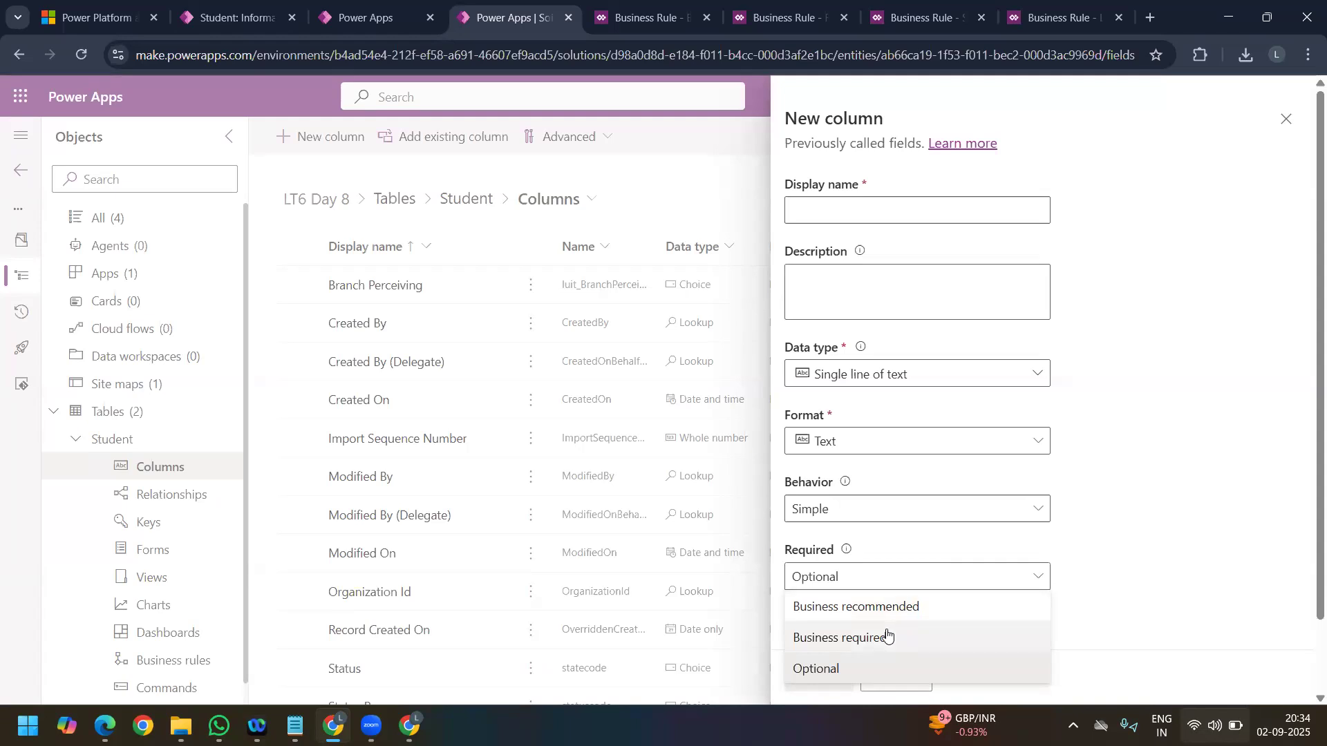
left_click(888, 636)
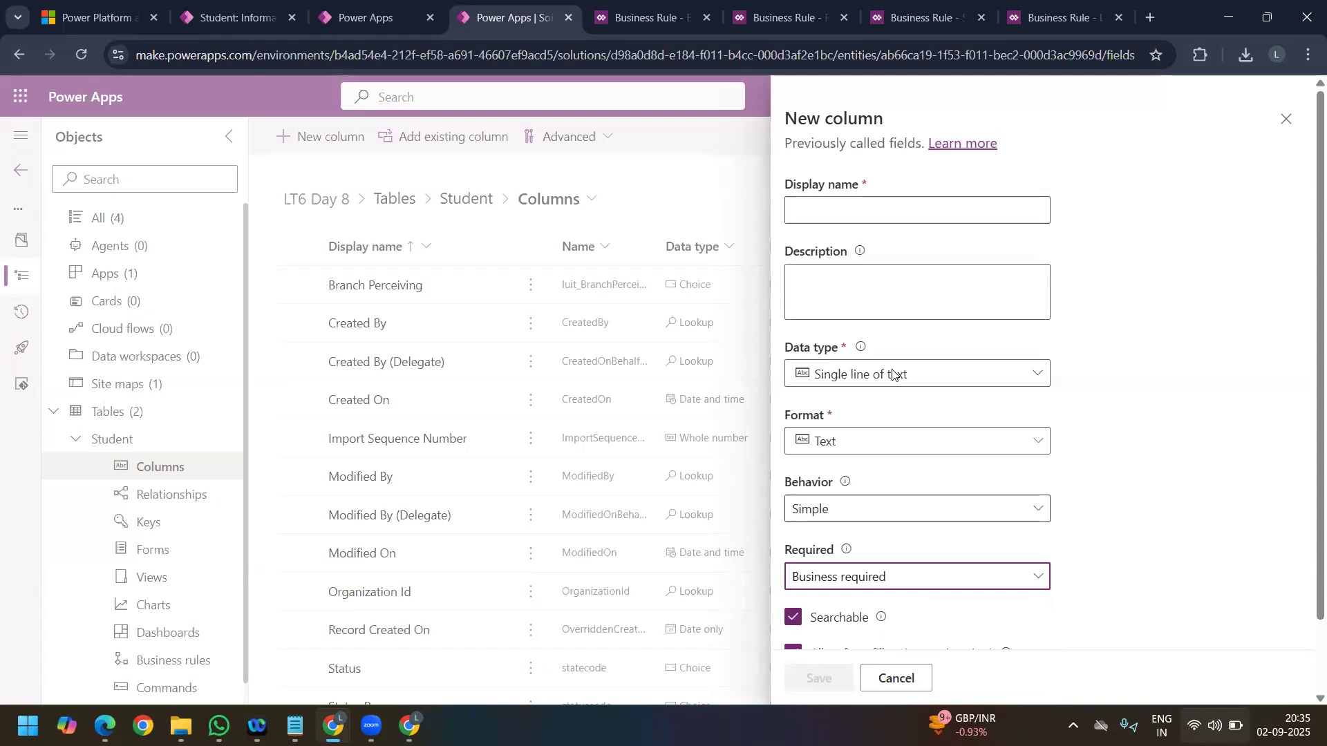
left_click(896, 584)
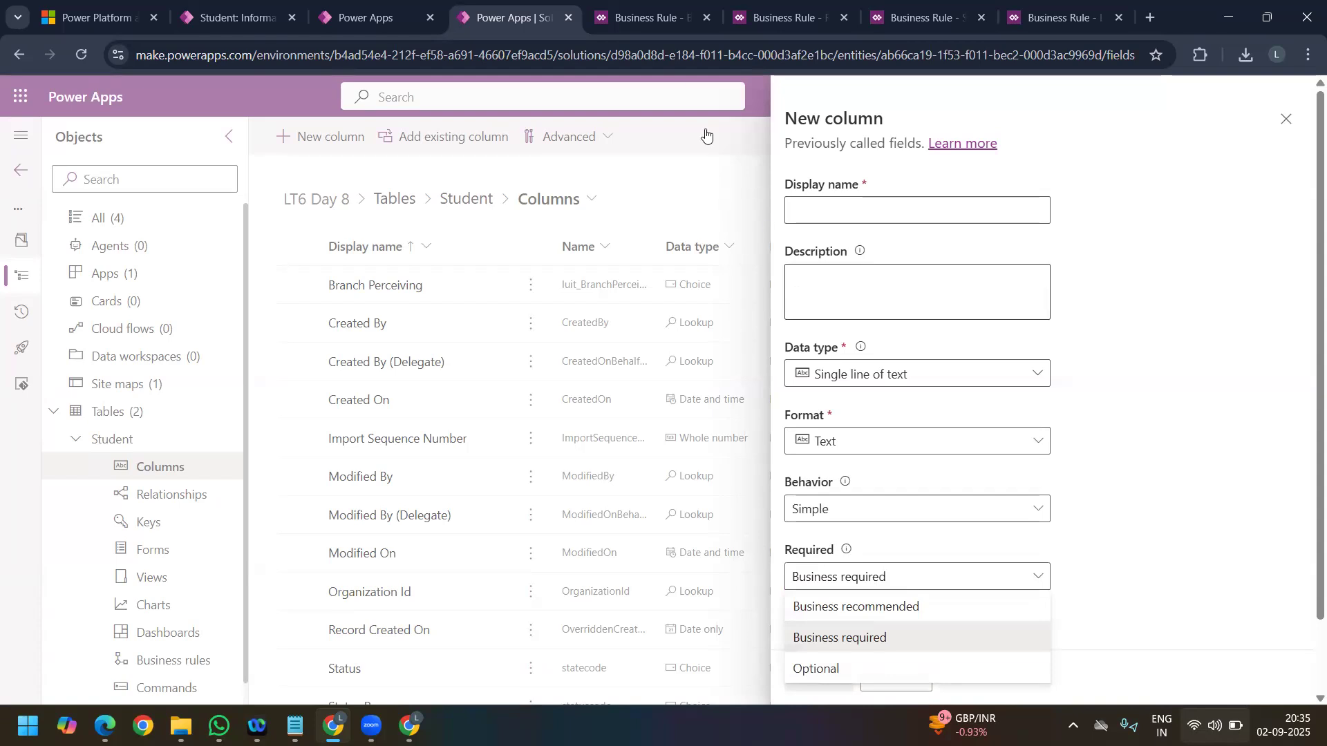
Step: Close the open business rule designers and the unsaved new column page
left_click(631, 15)
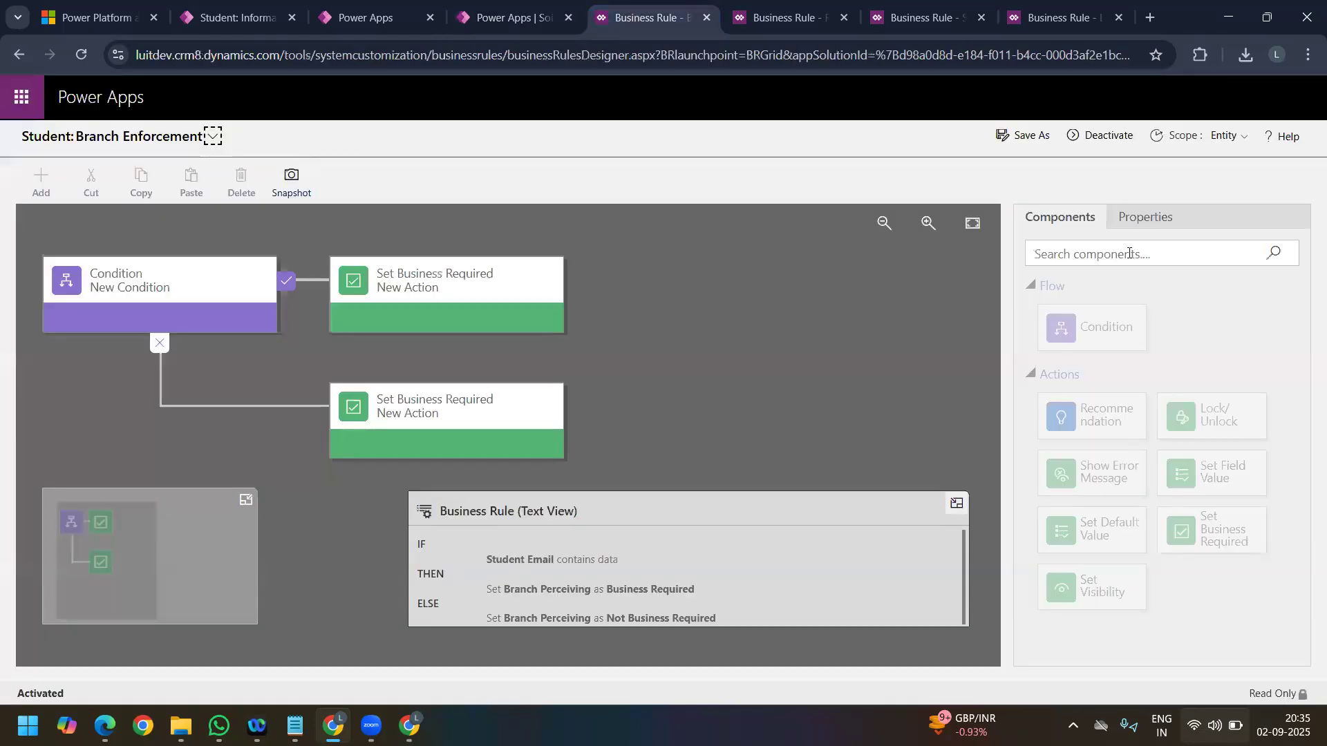
left_click(508, 26)
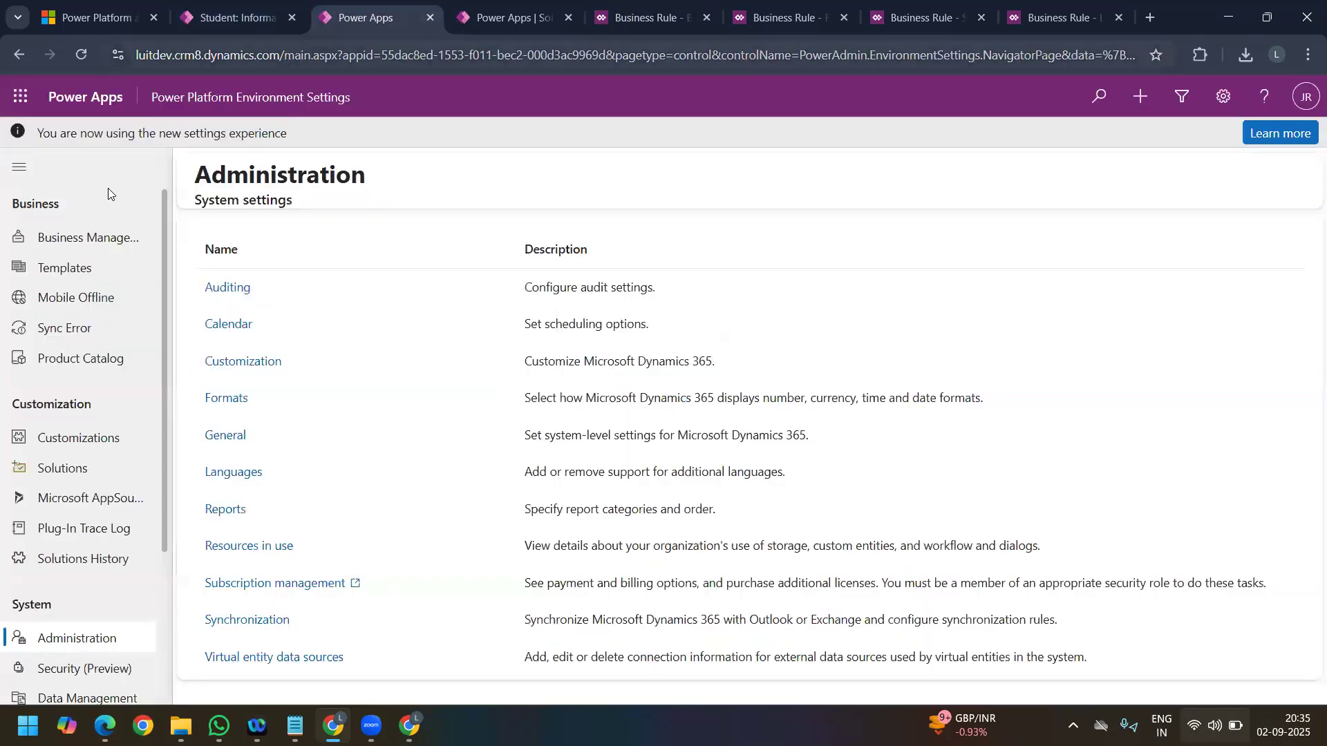
key("ctrl+Tab")
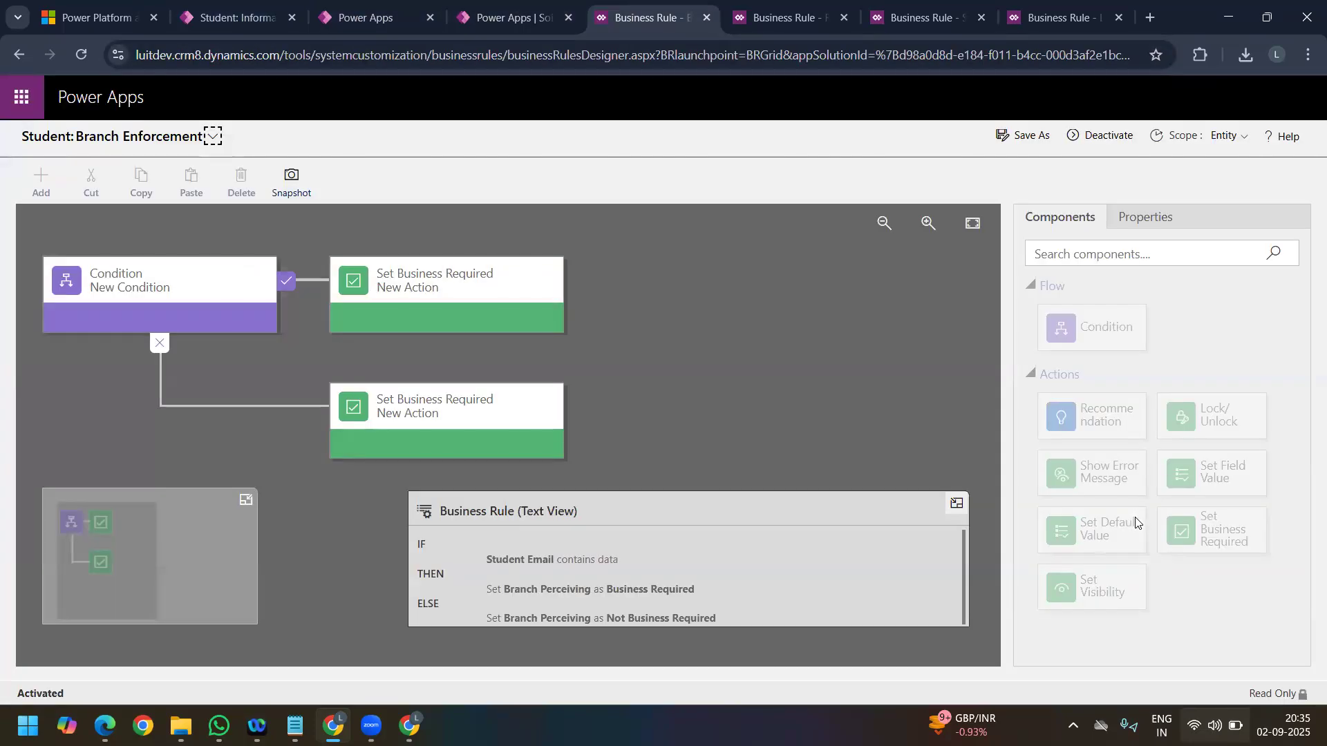
key("ctrl+Tab")
left_click(707, 18)
left_click(707, 18)
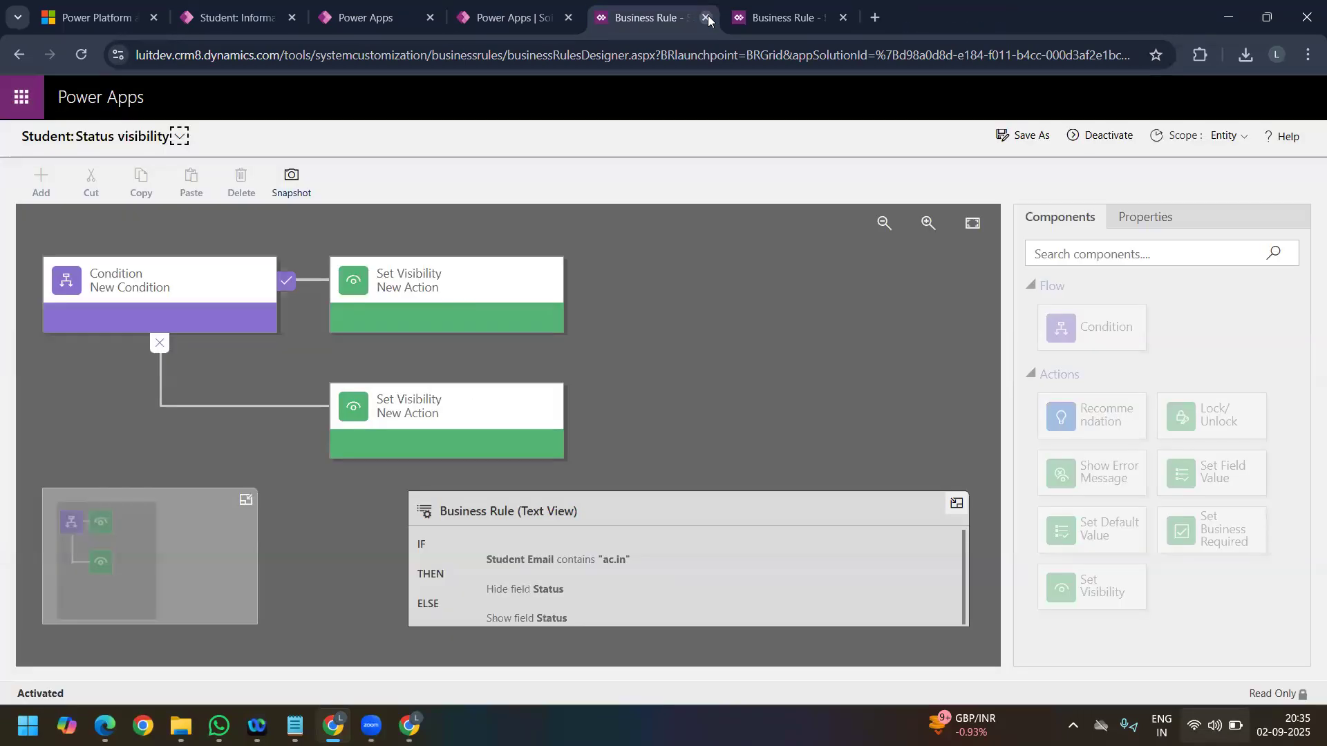
left_click(707, 18)
key("ctrl+shift+Tab")
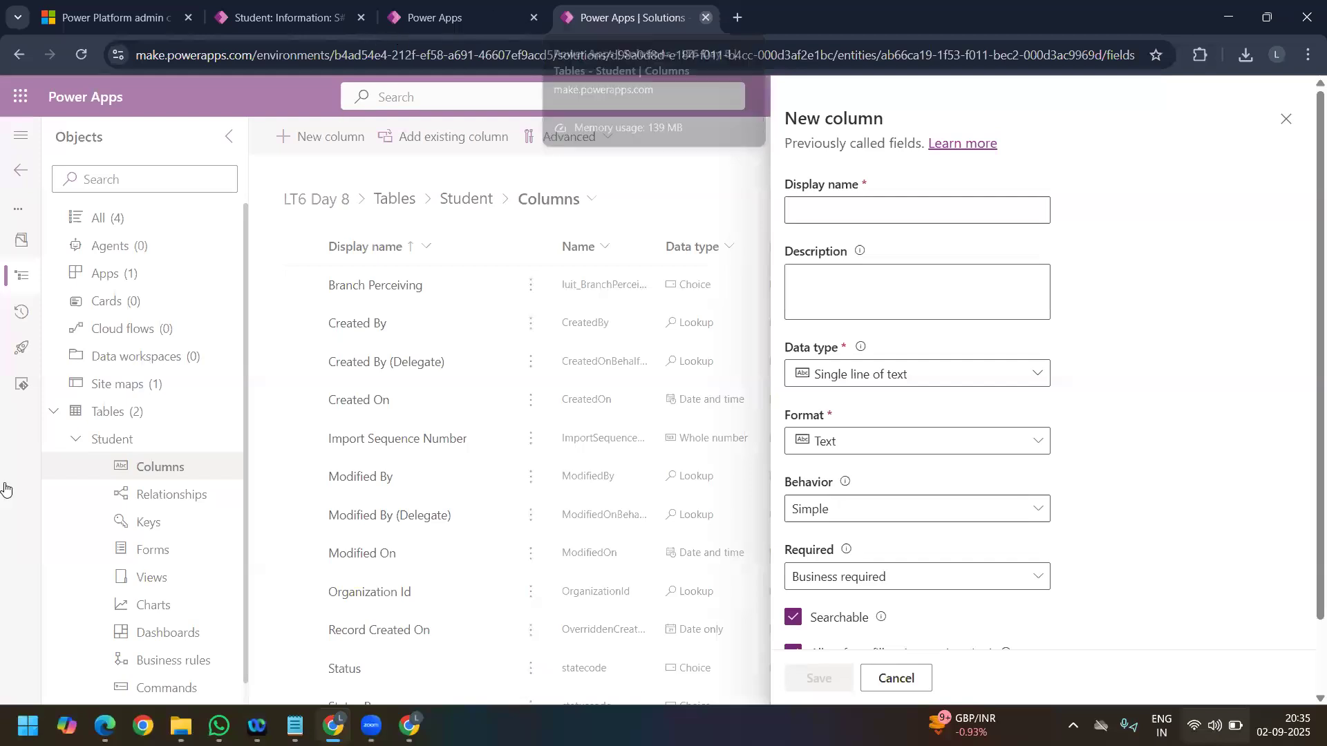
key("ctrl+w")
Step: Open the LT6 Day 8 solution from the solutions list and show the Student table's columns
left_click(69, 470)
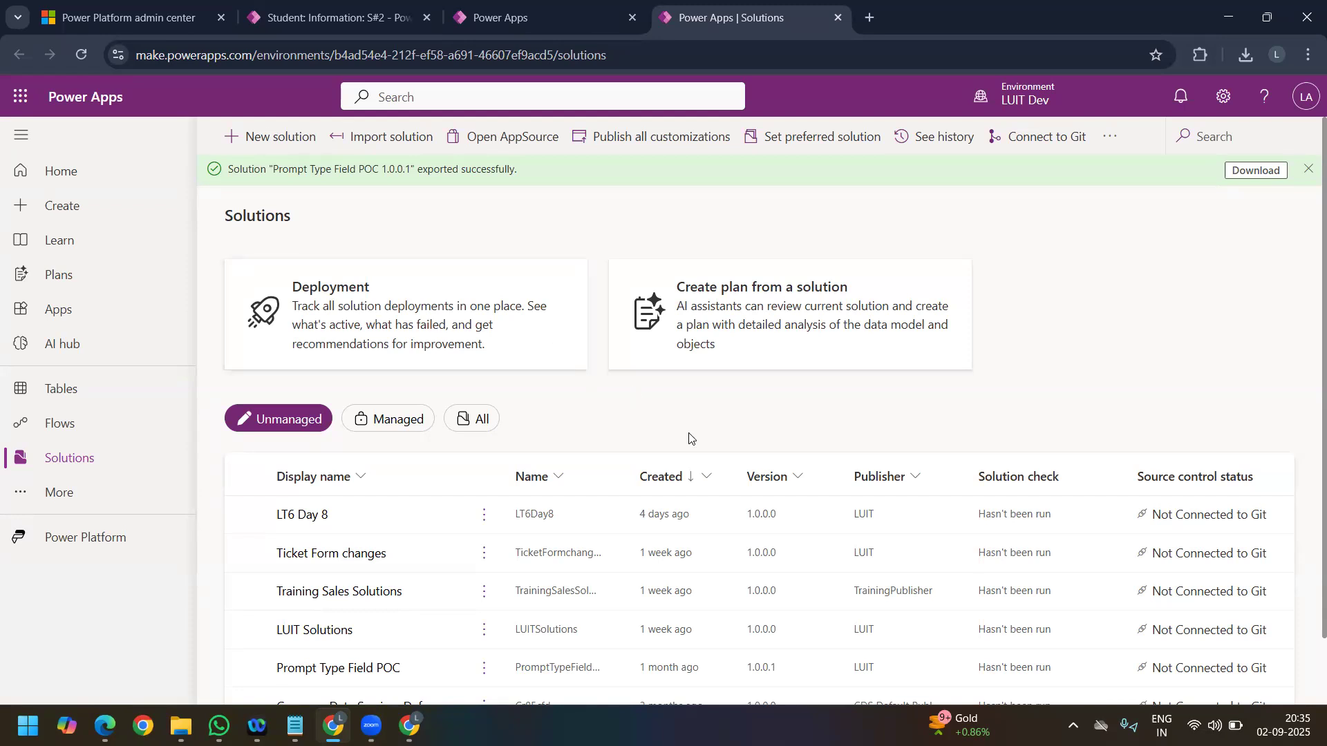
left_click(298, 517)
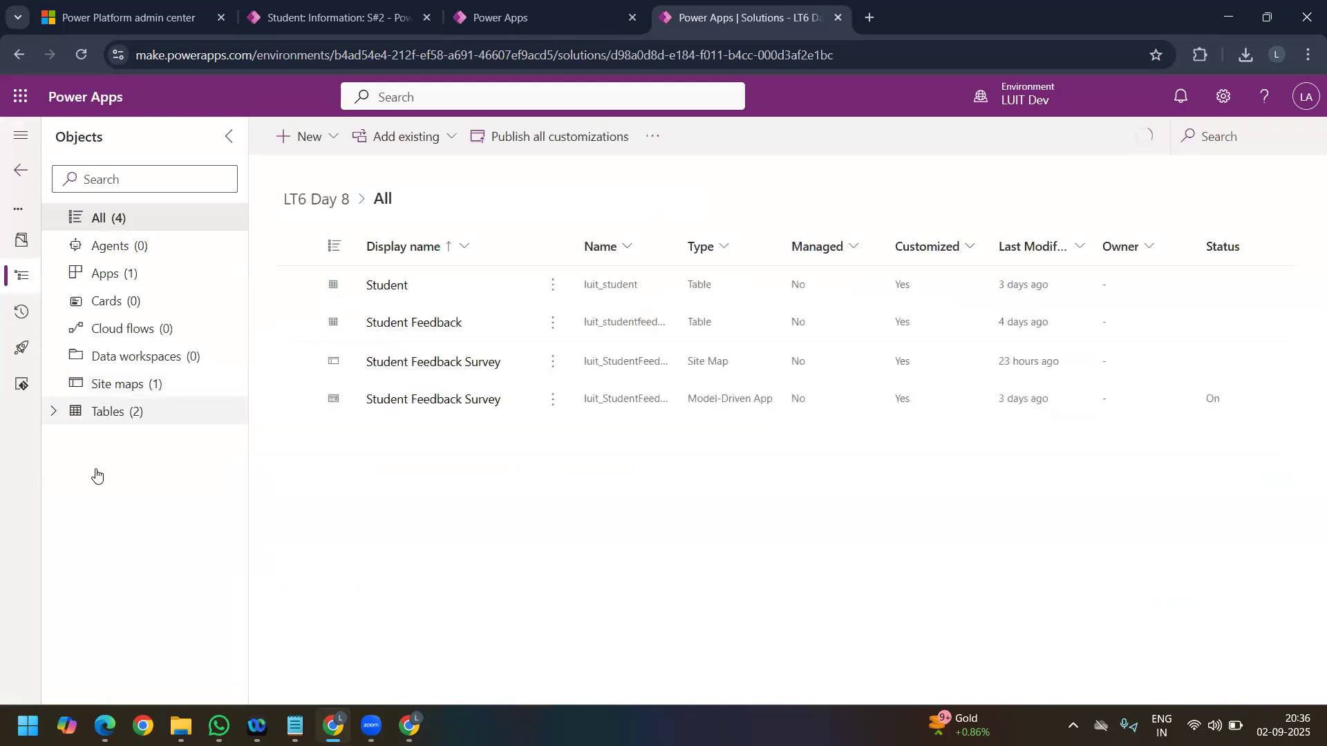
left_click(81, 412)
left_click(78, 441)
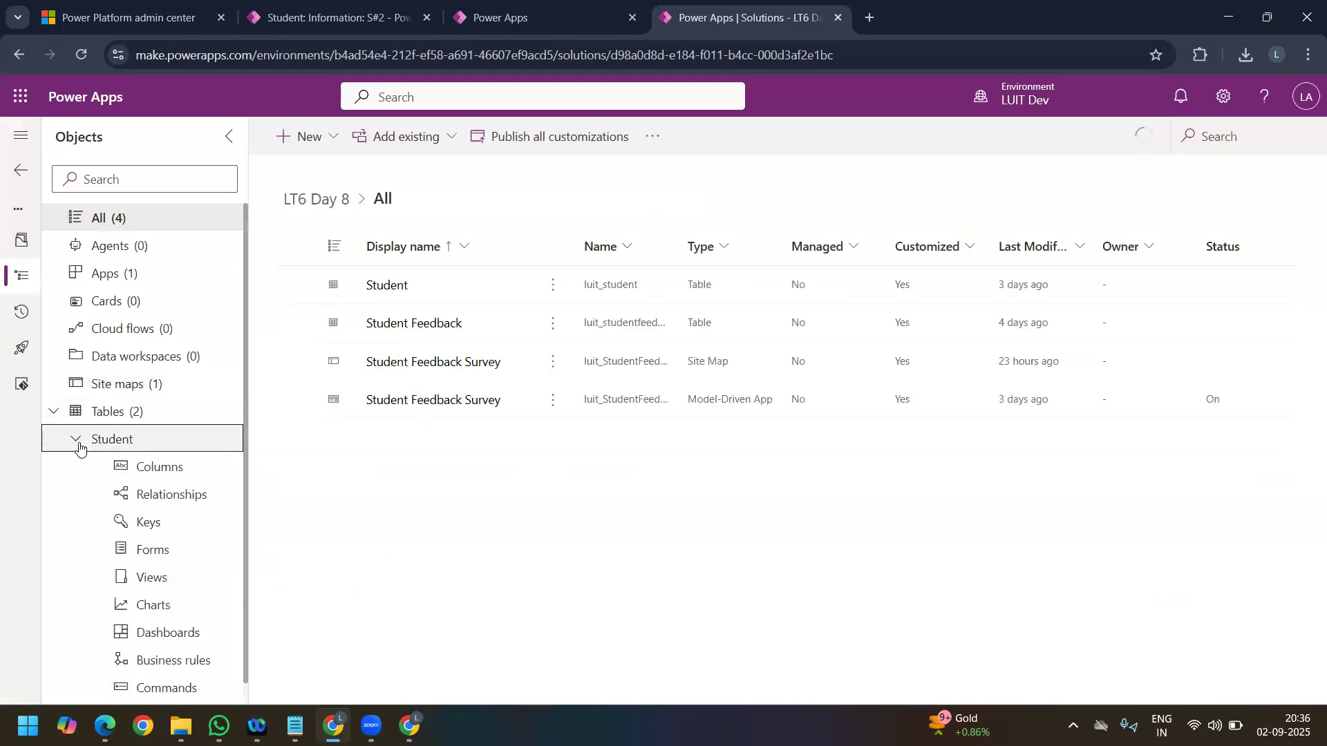
left_click(183, 475)
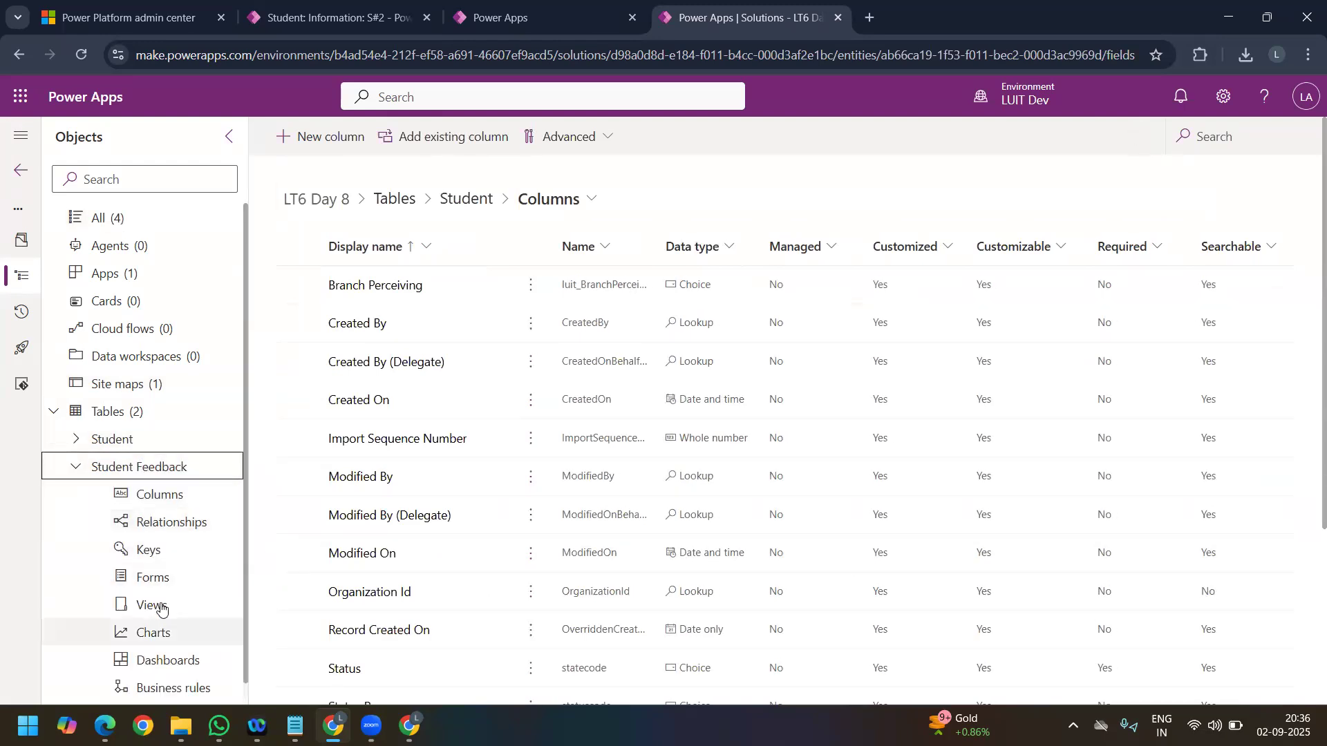
Step: Show the Student Feedback table's columns and open the SR UNIVERSITY feedback record in the Student Feedback Survey app
left_click(170, 491)
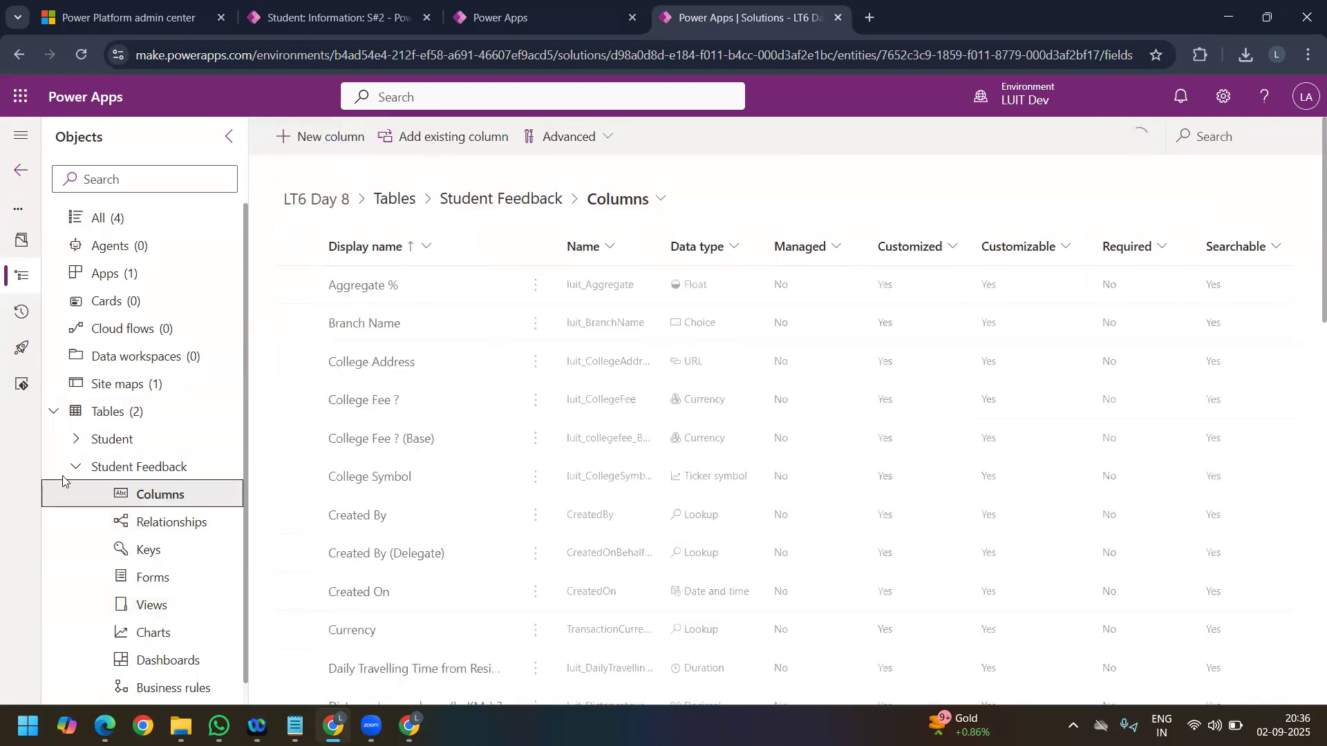
left_click(338, 18)
left_click(82, 612)
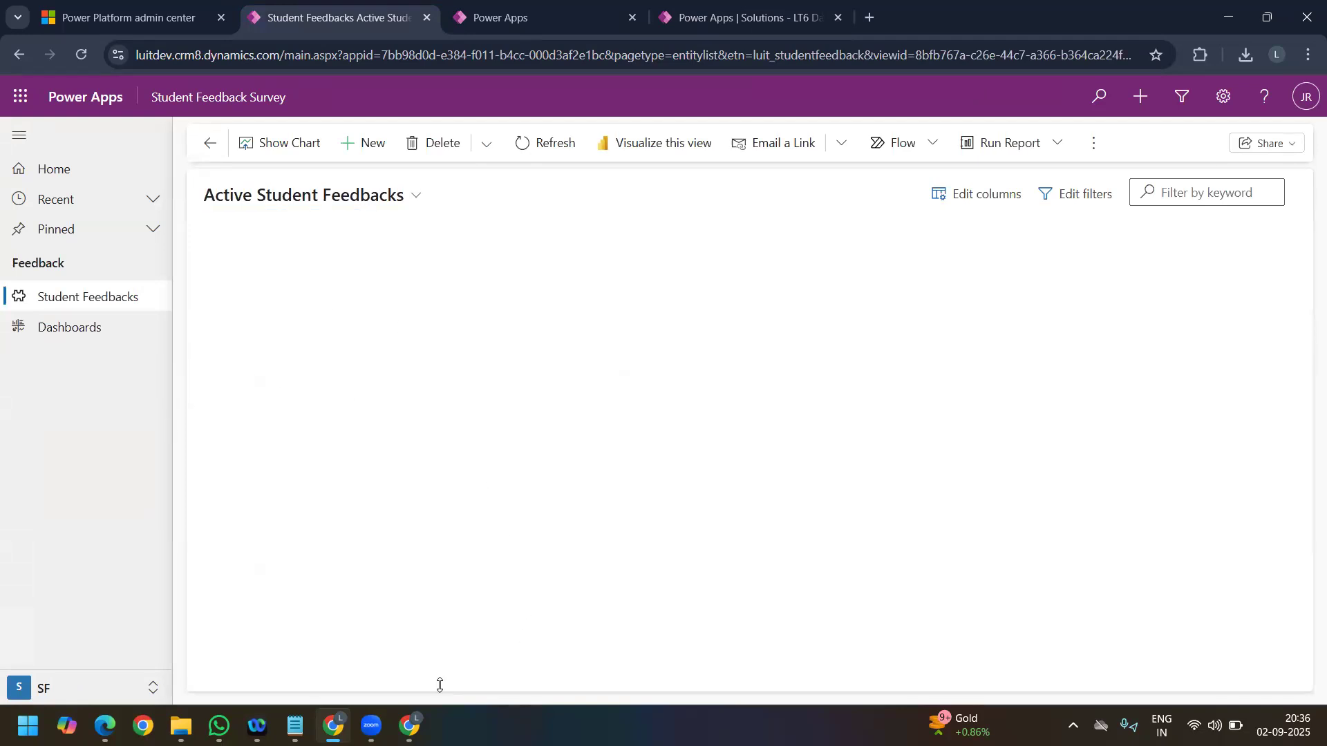
left_click(291, 280)
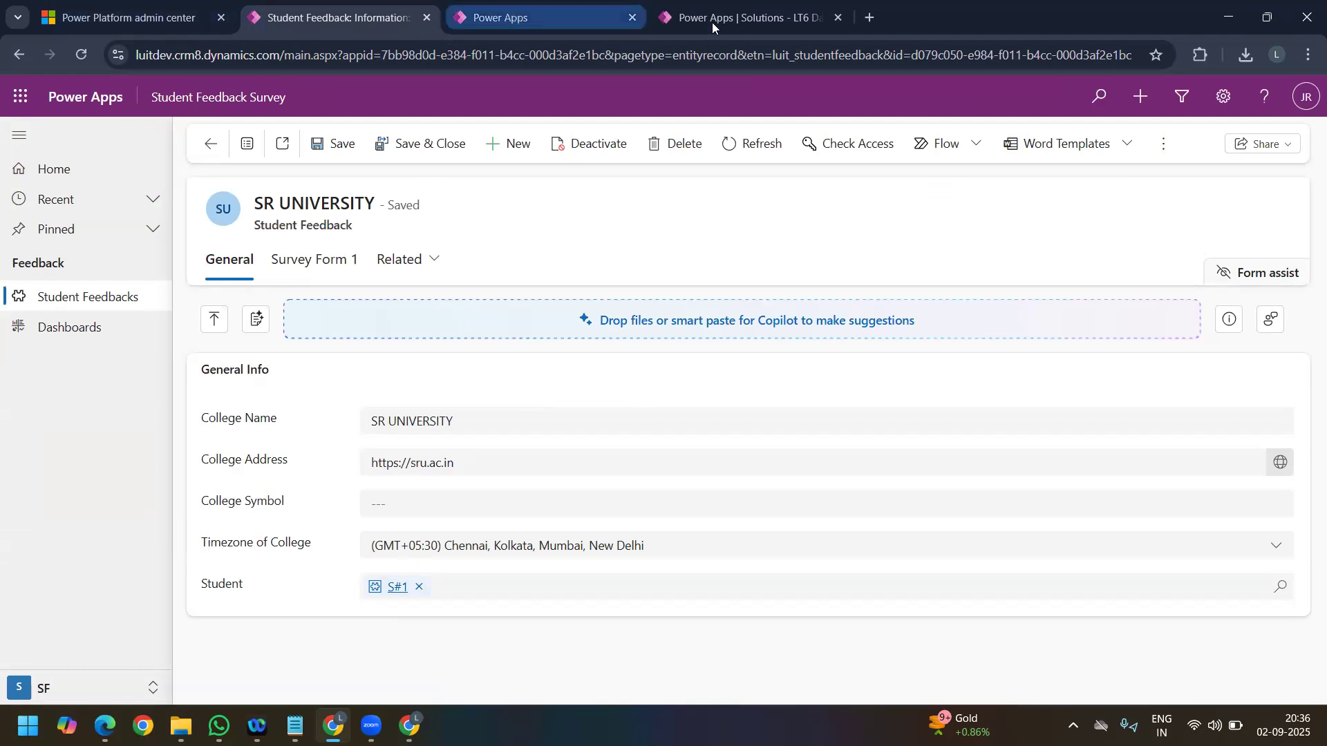
Step: Return to the LT6 Day 8 solution and show the Student table's columns
left_click(525, 17)
key("ctrl+Tab")
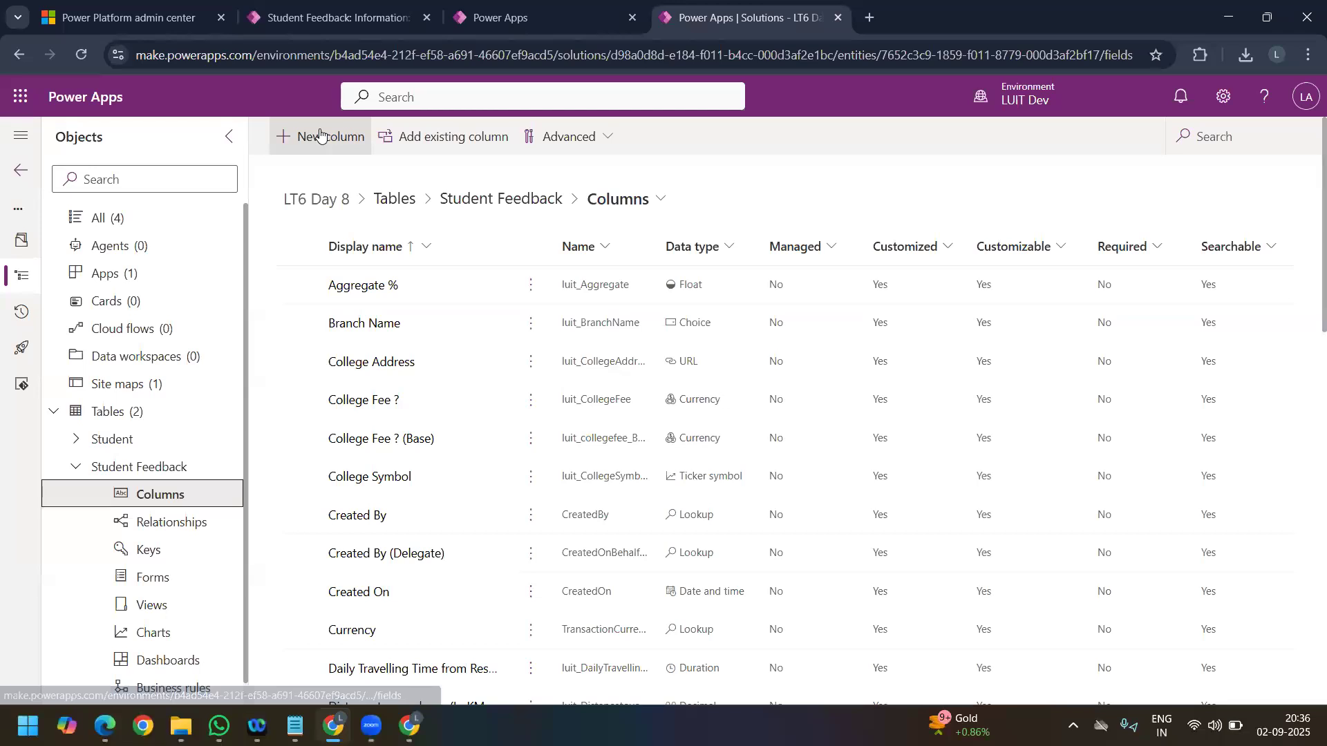
left_click(320, 135)
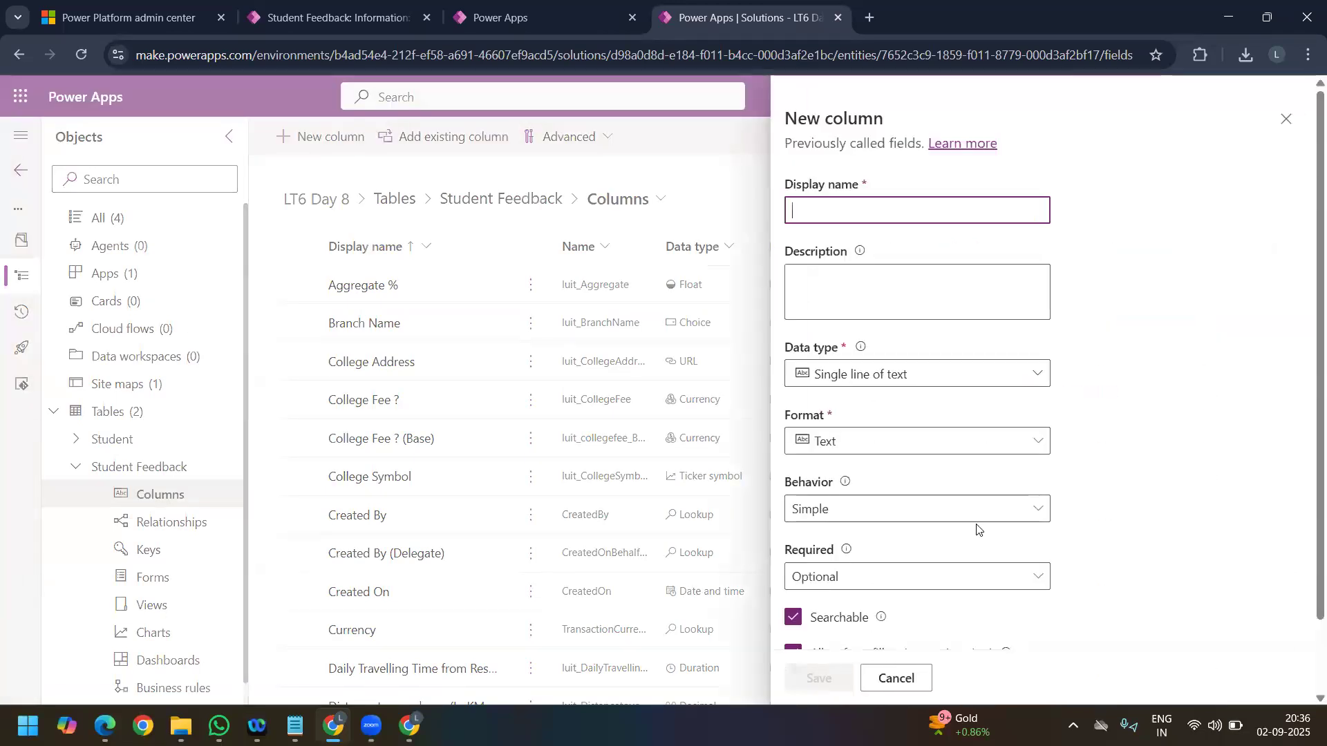
left_click(1287, 119)
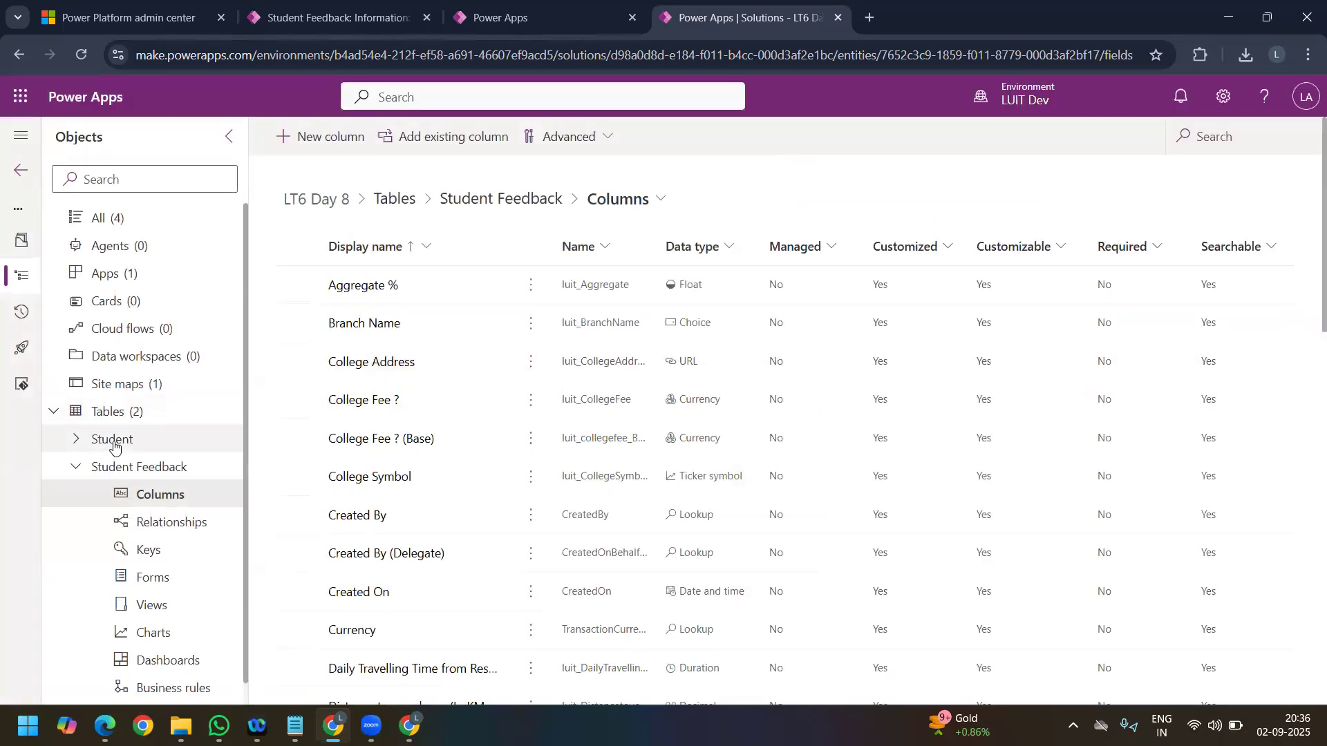
left_click(114, 445)
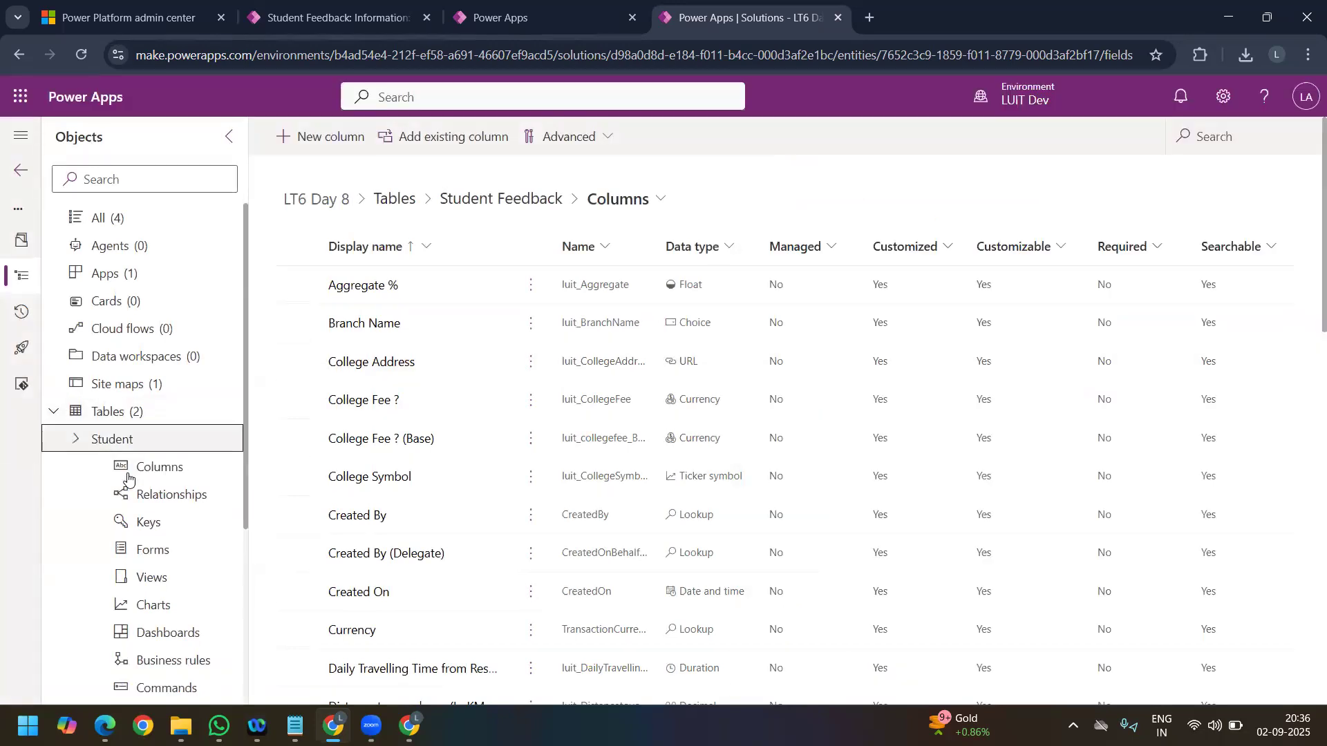
left_click(128, 477)
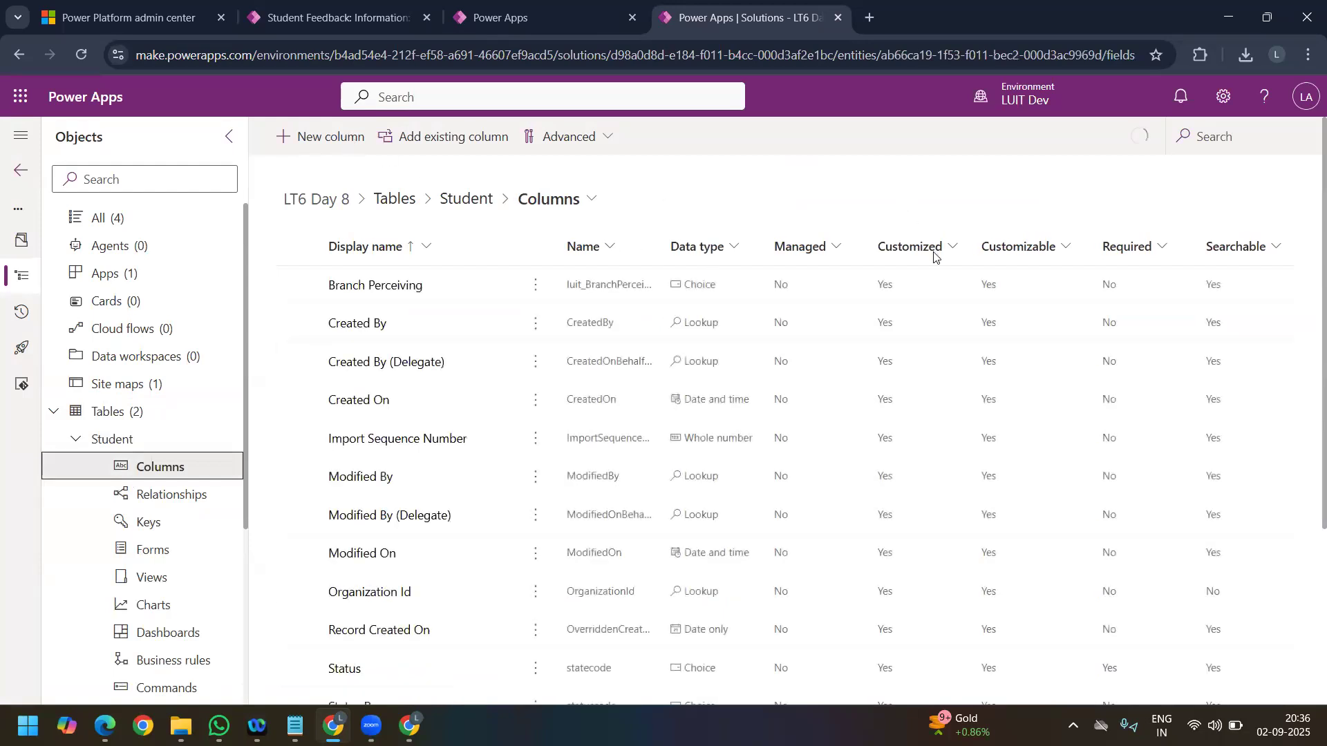
Step: Start a new column in the Student table with the display name Total Feedback Submitted
type("W")
key("BackSpace")
type("Toa")
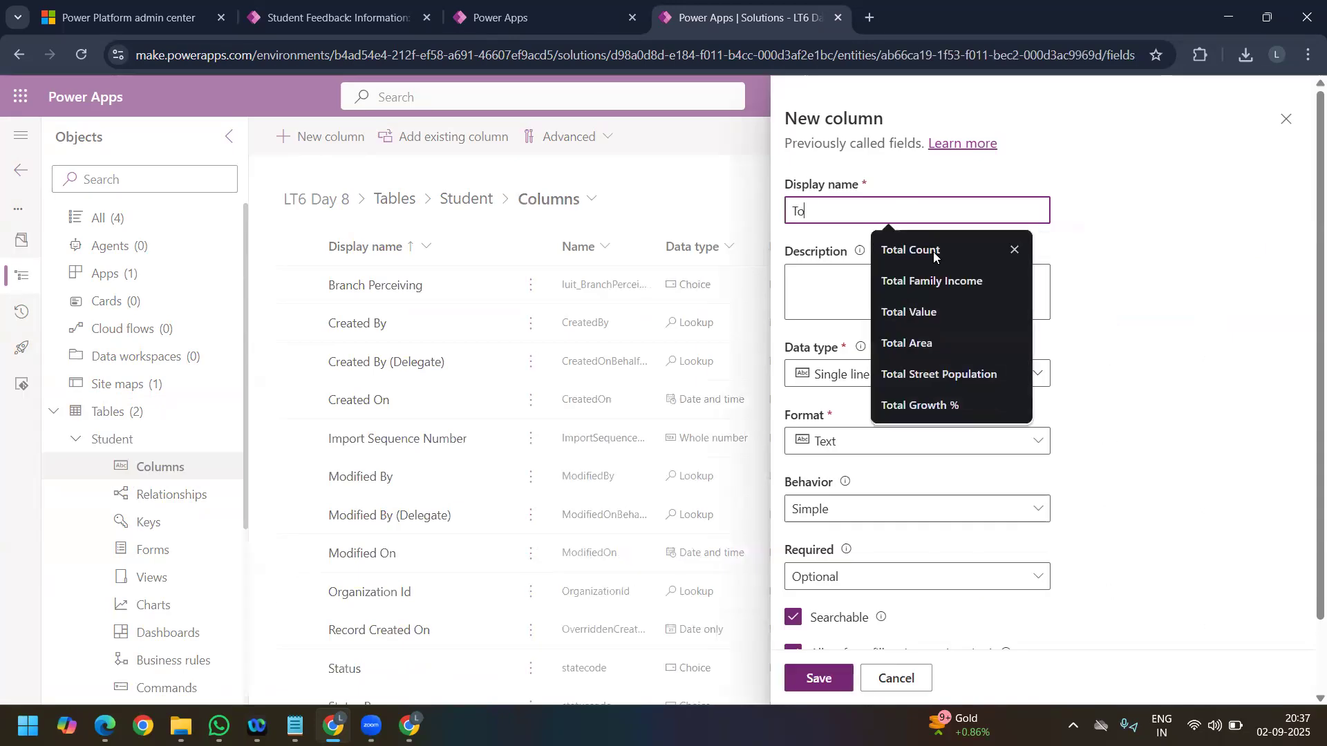
key("BackSpace")
type("tal Feedback Sub")
key("BackSpace")
key("BackSpace")
type("ubm")
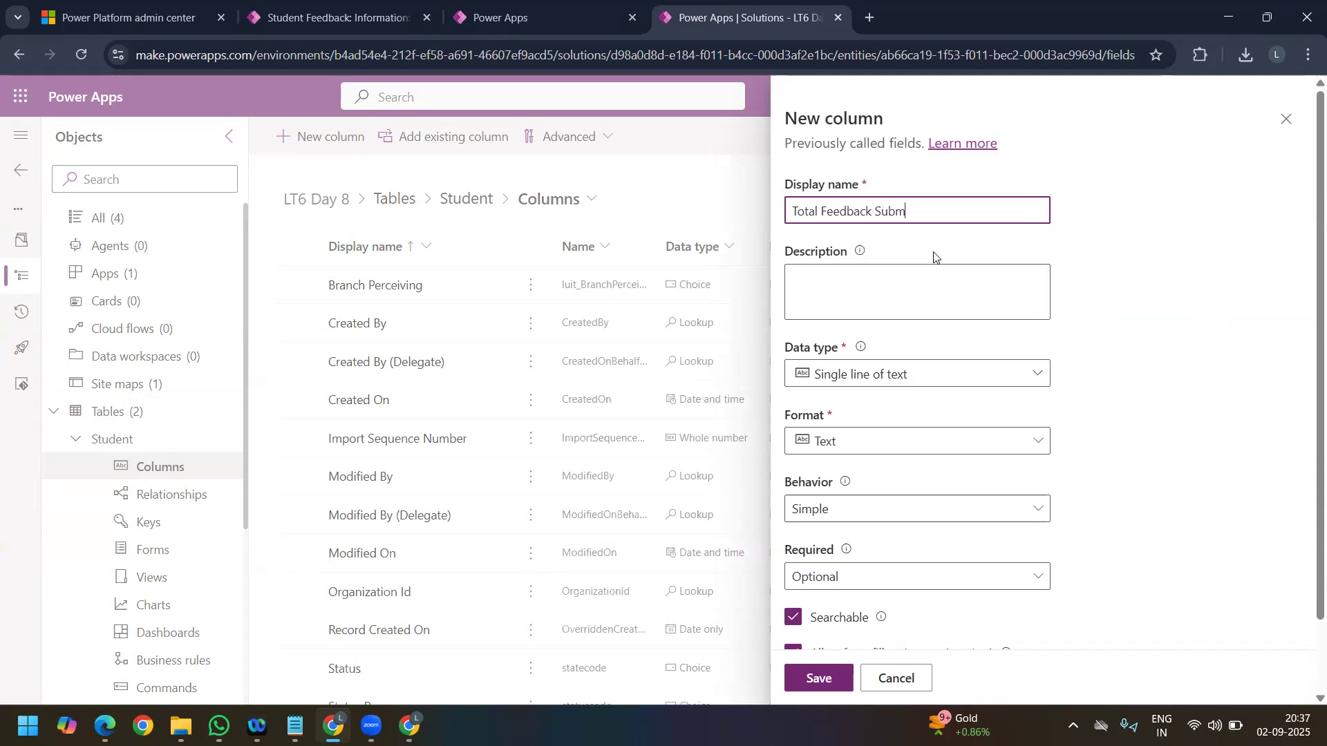
type("itted")
Step: Set the new column's data type to Whole number
left_click(844, 304)
left_click(916, 375)
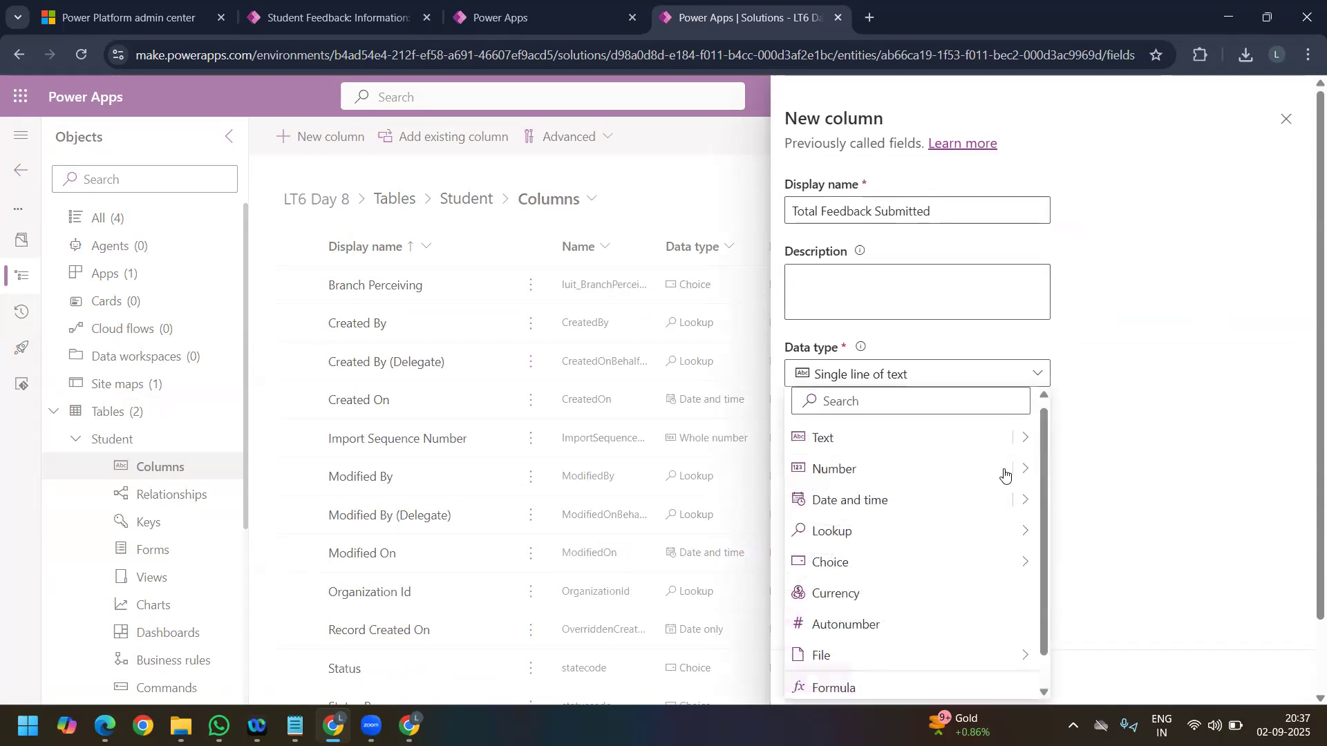
mouse_move(1023, 474)
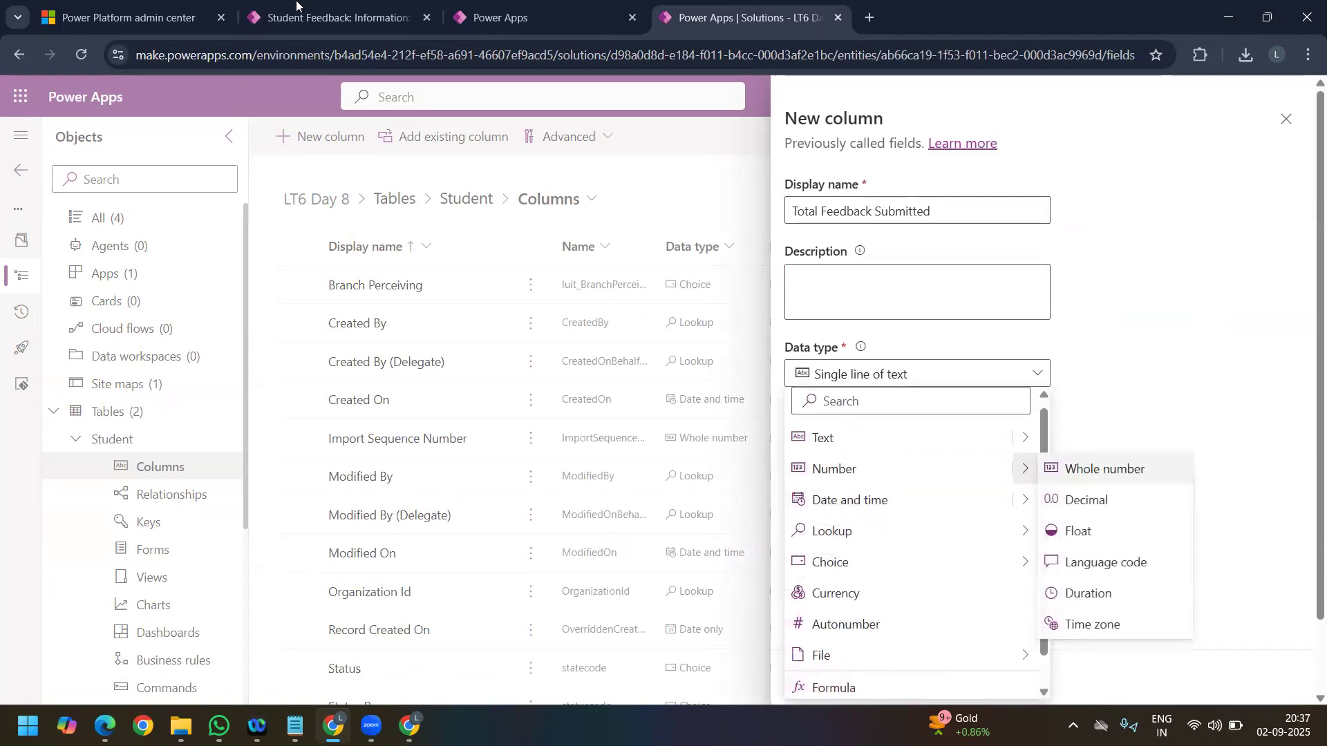
key("Return")
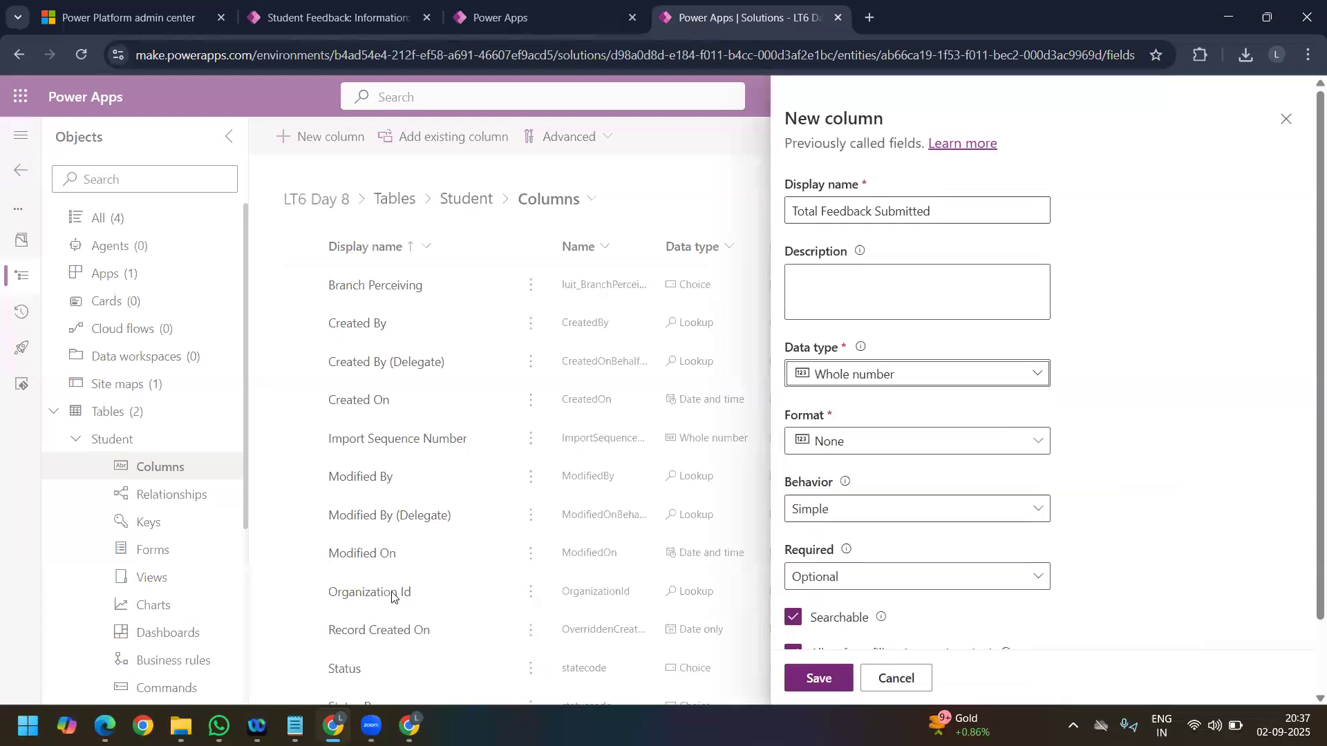
Step: In the Student Feedback Survey app, start a new Student Feedback record for student S#1 with college name SR UNIVERSITY
left_click(339, 18)
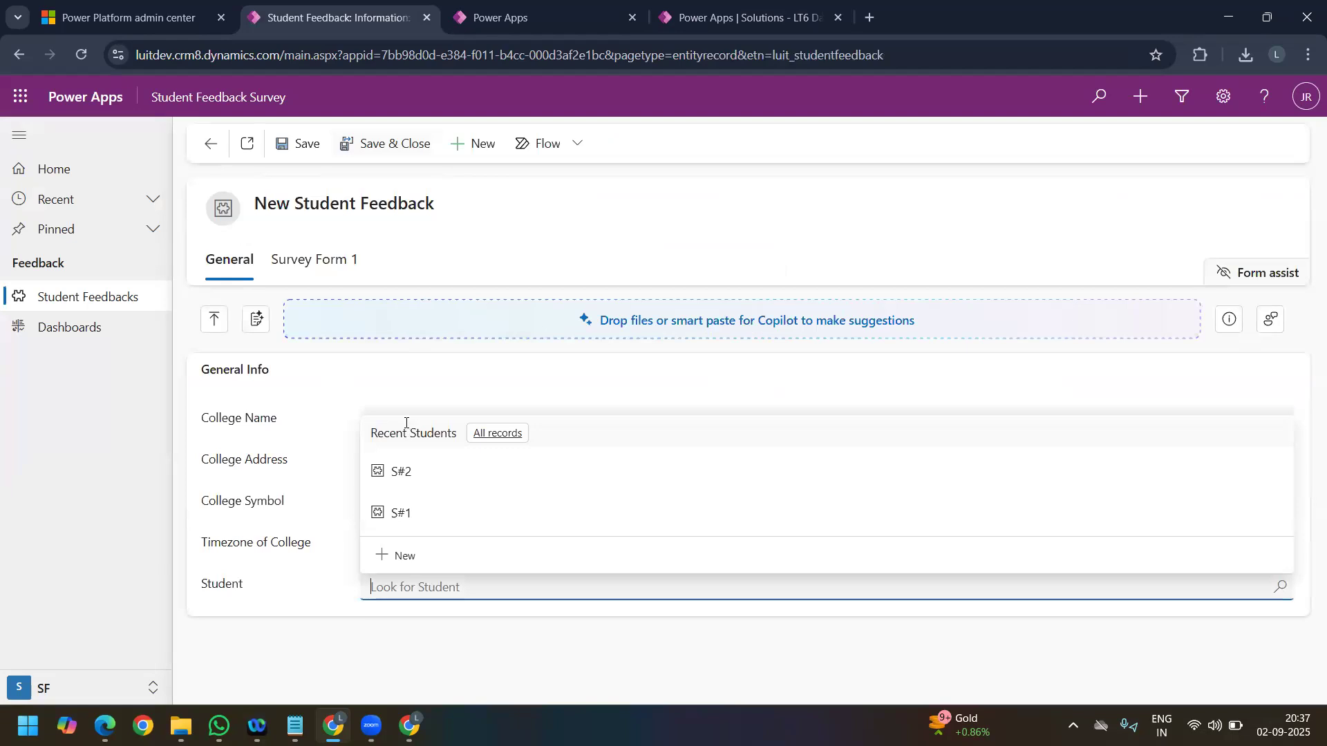
left_click(442, 513)
left_click(442, 420)
left_click(477, 485)
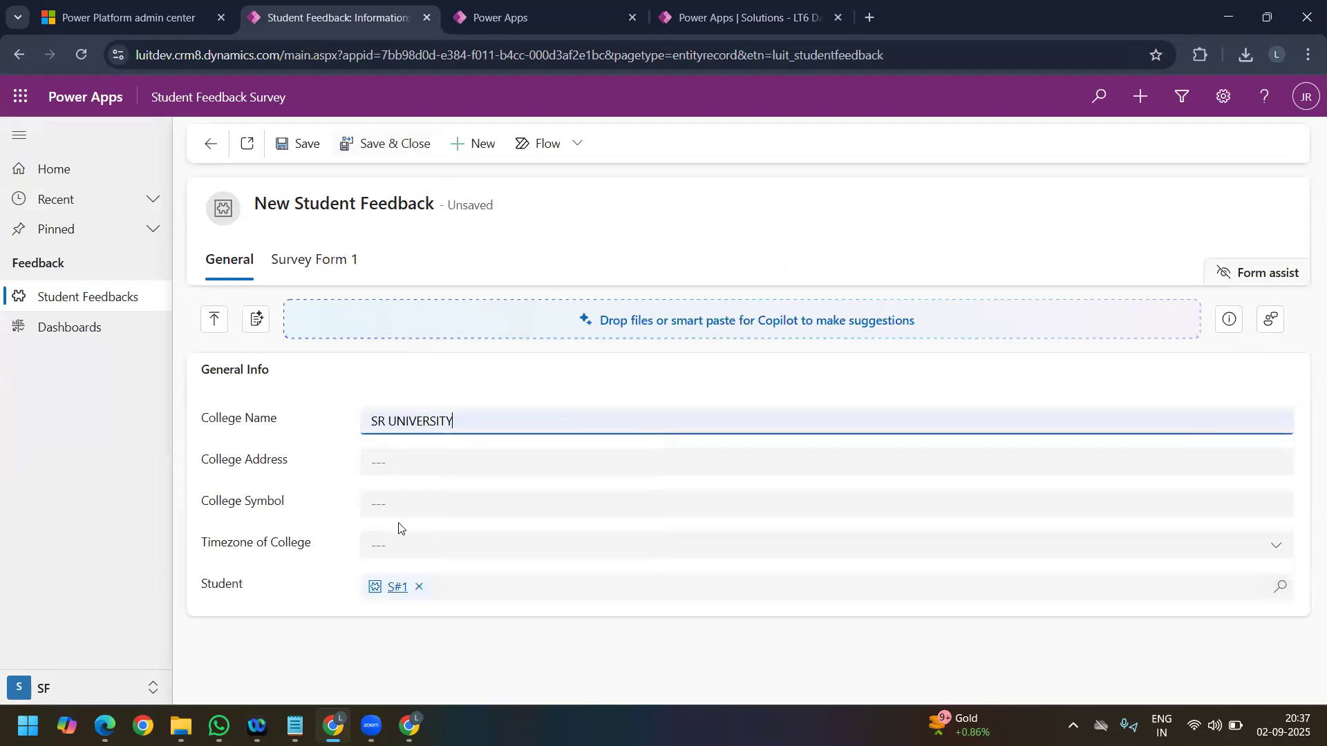
Step: Set the Timezone of College to (GMT-08:00) Coordinated Universal Time-08
key("Tab")
left_click(402, 545)
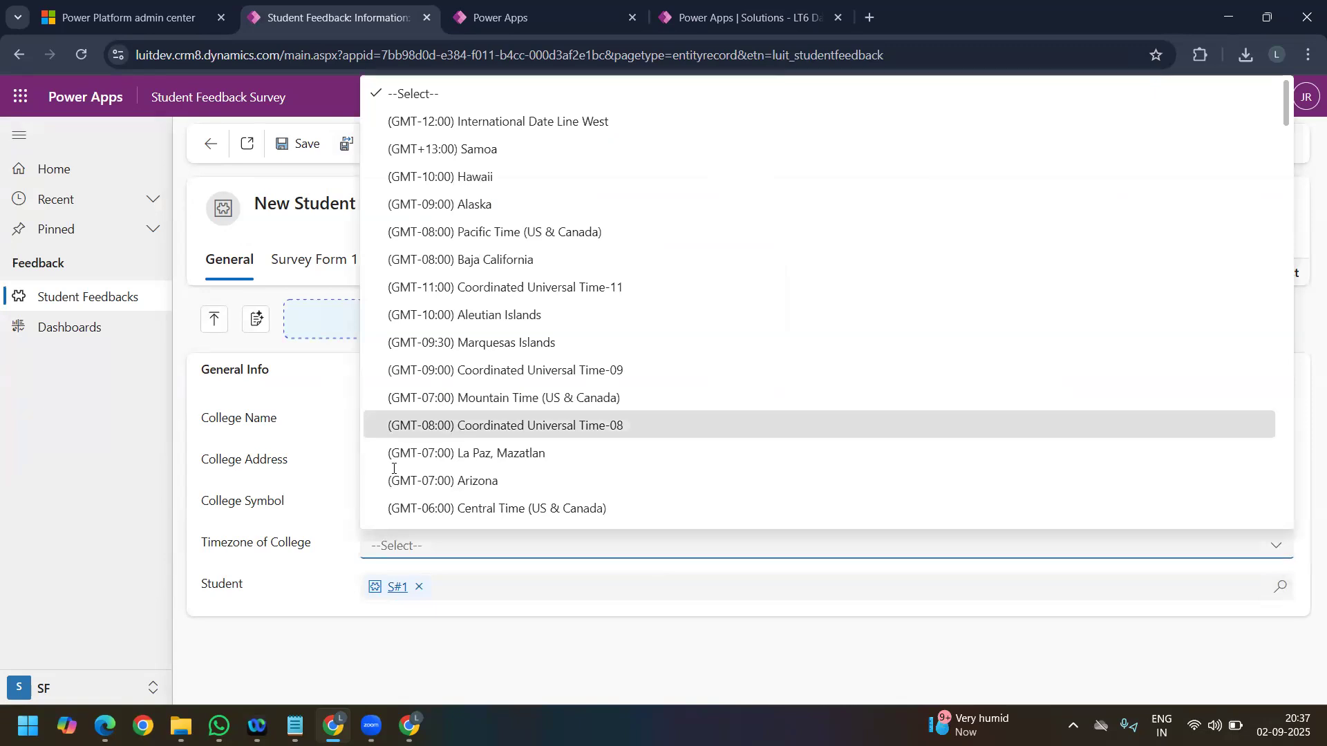
left_click(394, 426)
left_click(394, 467)
left_click(403, 513)
Step: Enter WGL as the College Address and save and close the new feedback record
left_click(399, 467)
type("fhg")
key("BackSpace")
key("BackSpace")
key("BackSpace")
type("WGL")
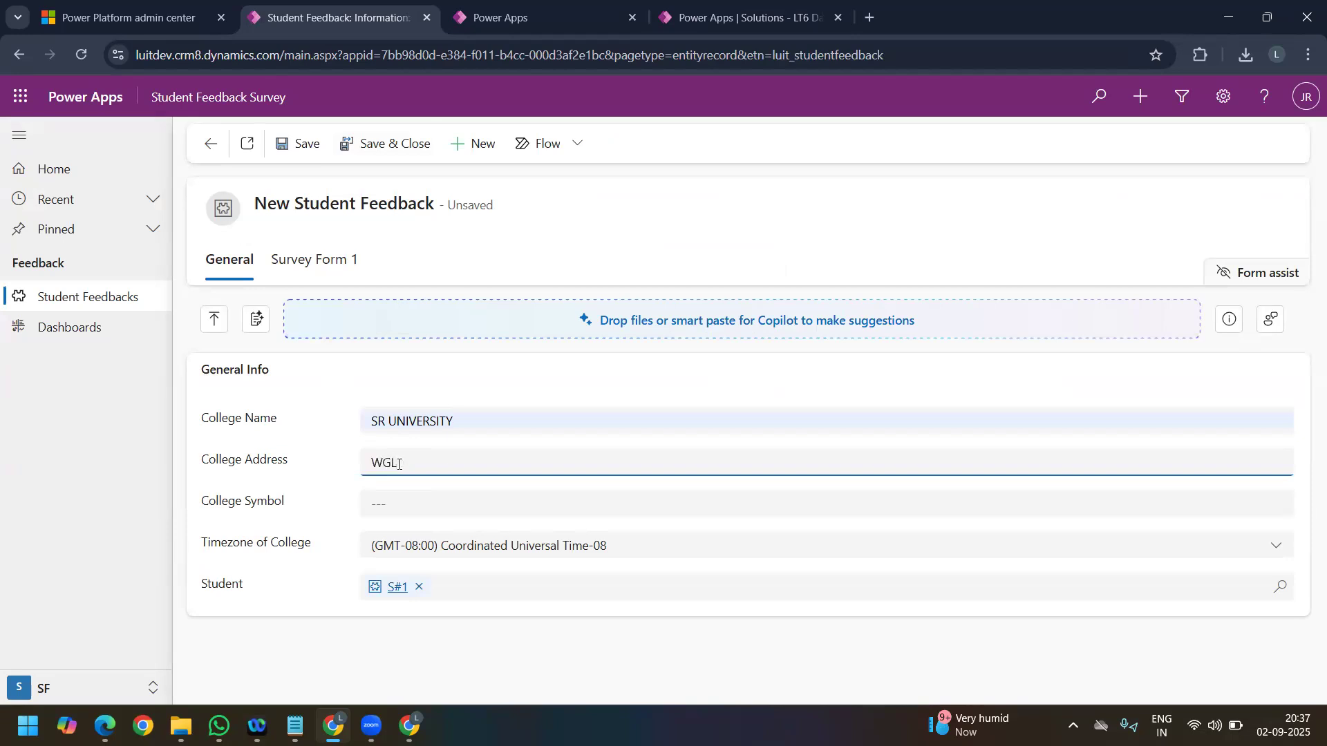
left_click(365, 144)
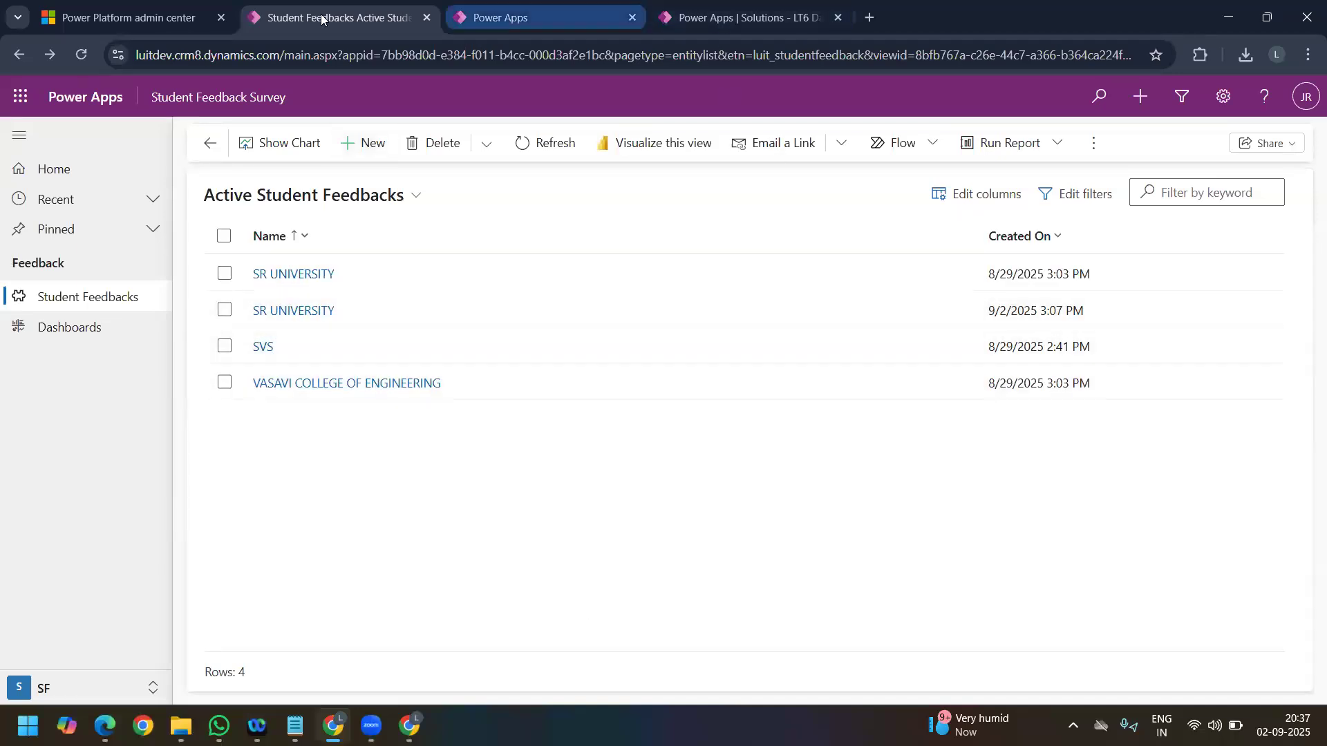
Step: Return to the unsaved Total Feedback Submitted column, set its Behavior to Calculated, and save it to edit the calculation
key("ctrl+Tab")
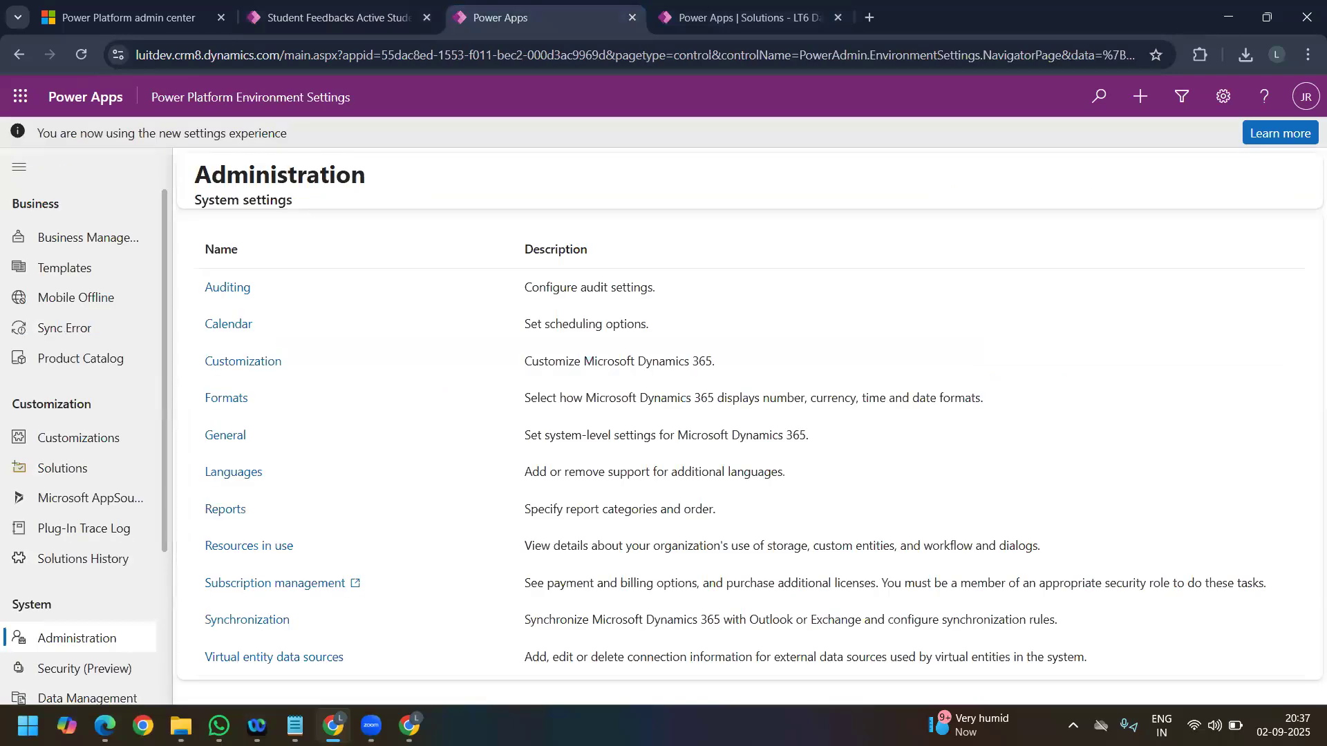
key("ctrl+shift+Tab")
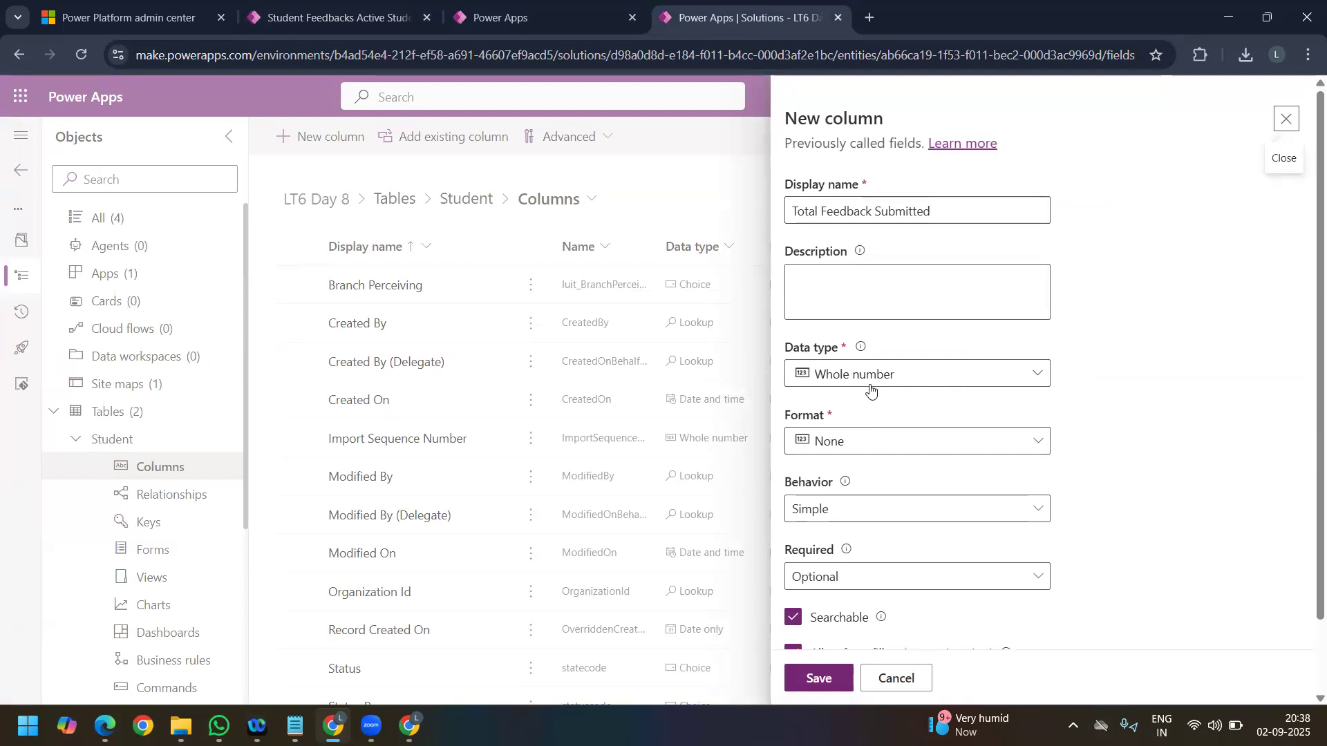
left_click(909, 377)
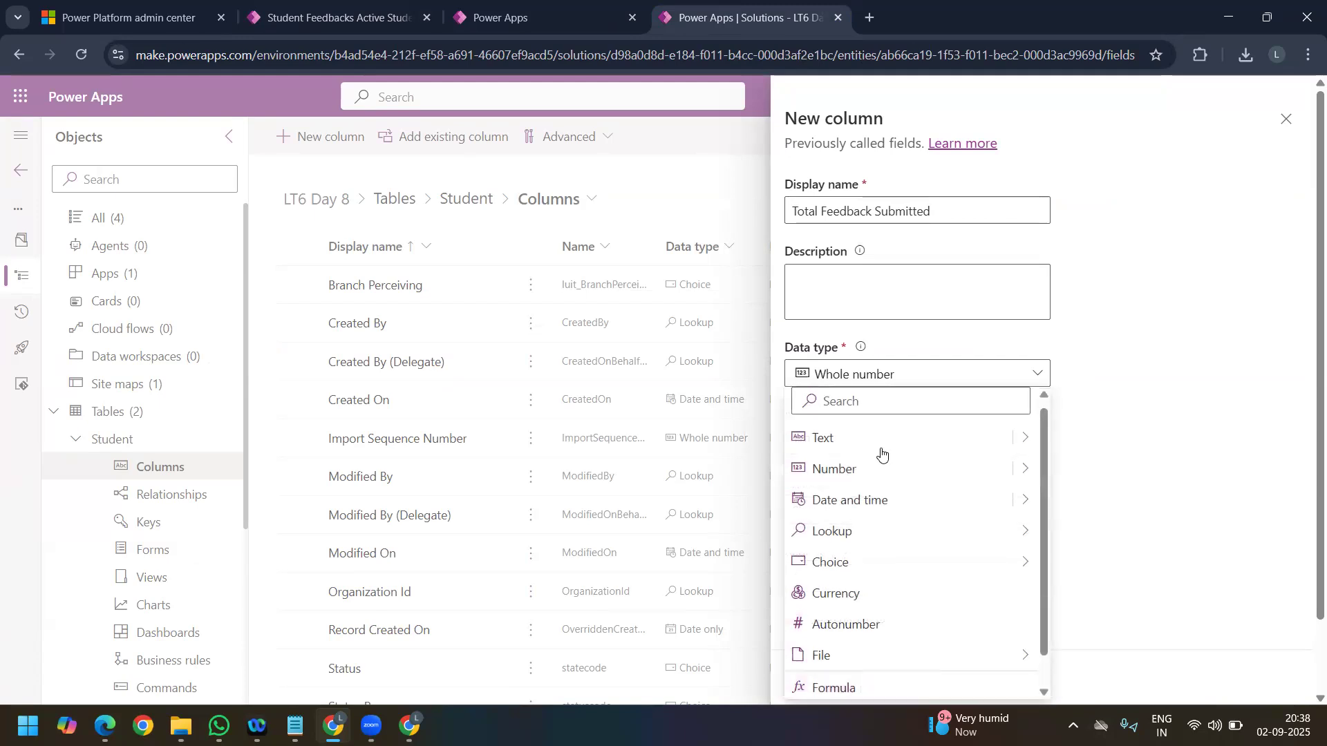
key("Escape")
left_click(854, 508)
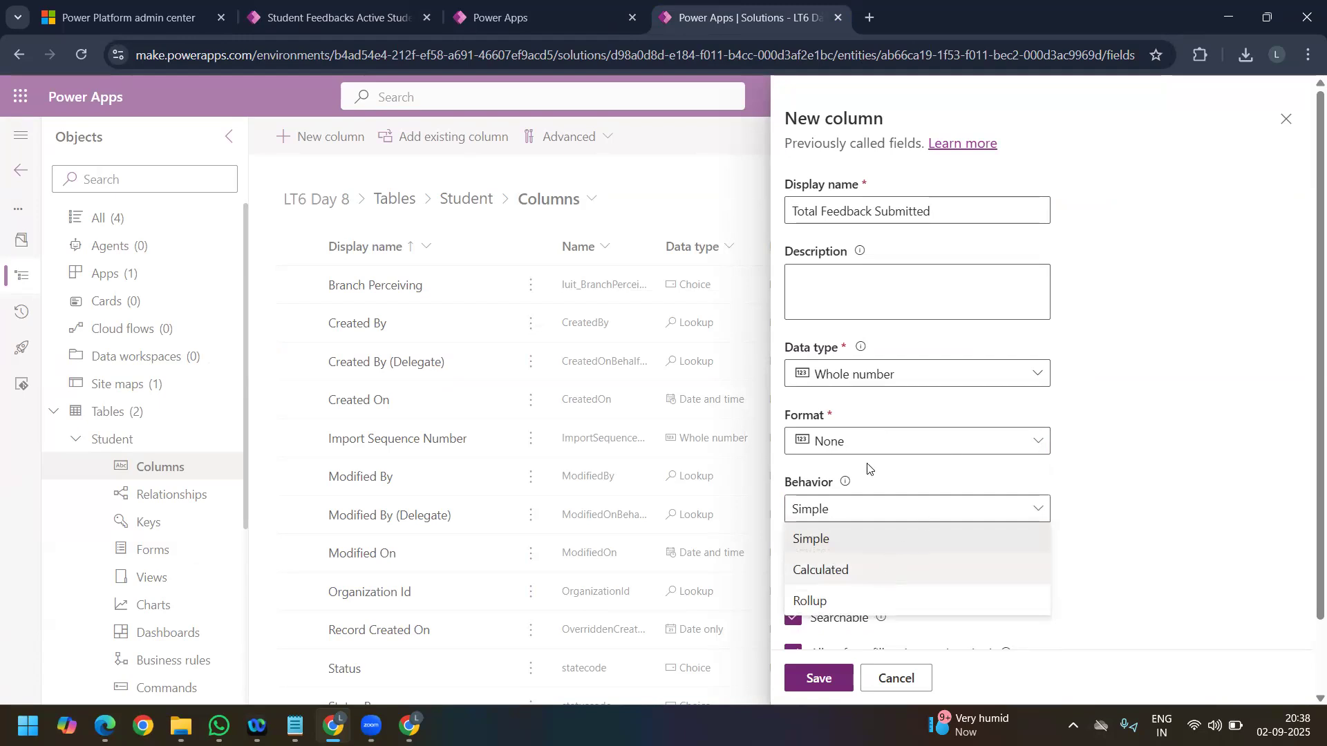
left_click(821, 570)
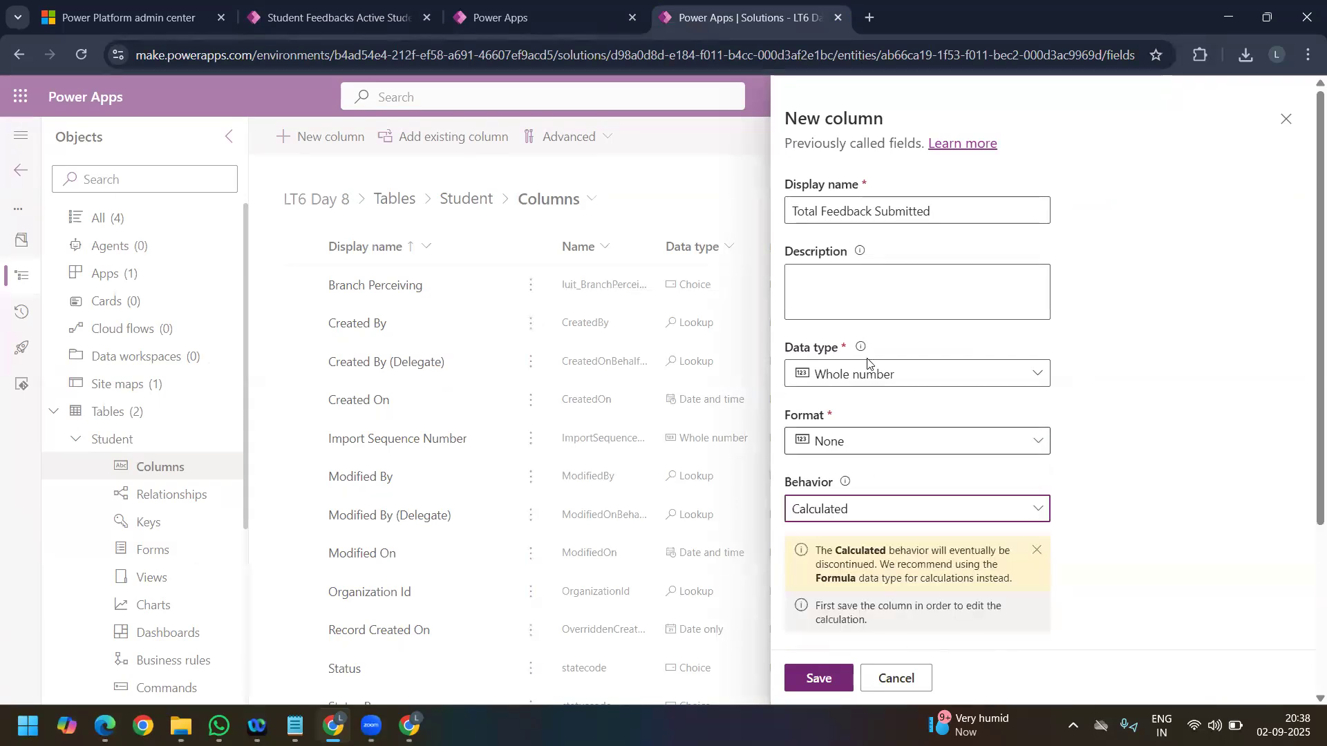
scroll(868, 360, "down", 3)
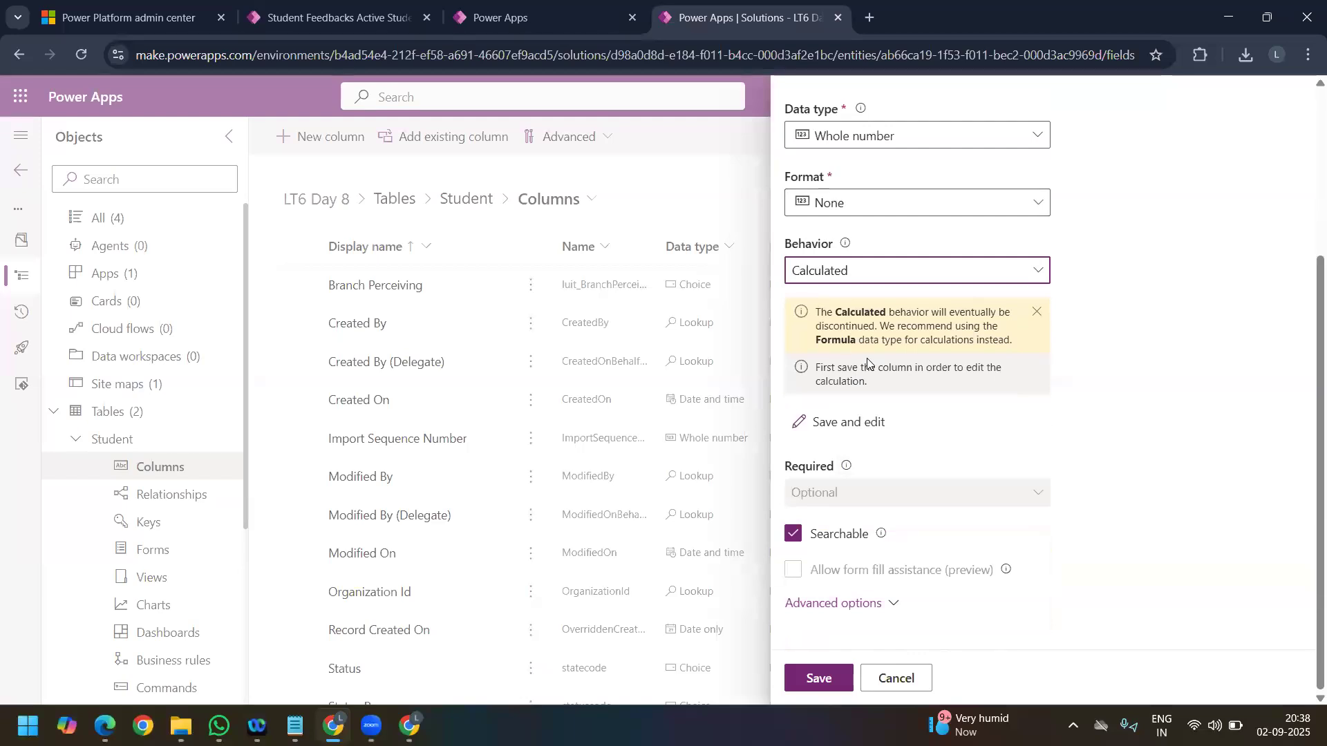
left_click(845, 416)
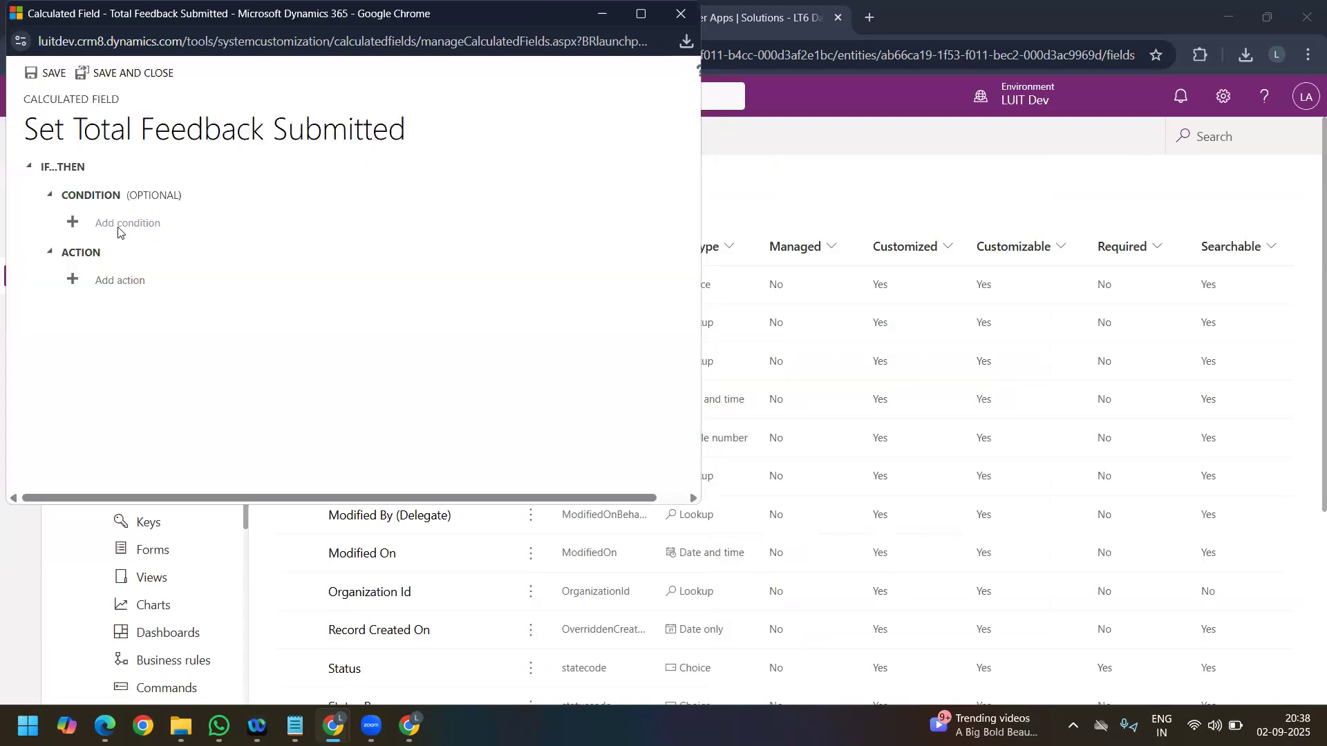
Step: Start an unconditional action that sets Total Feedback Submitted in the calculated field editor
left_click(118, 226)
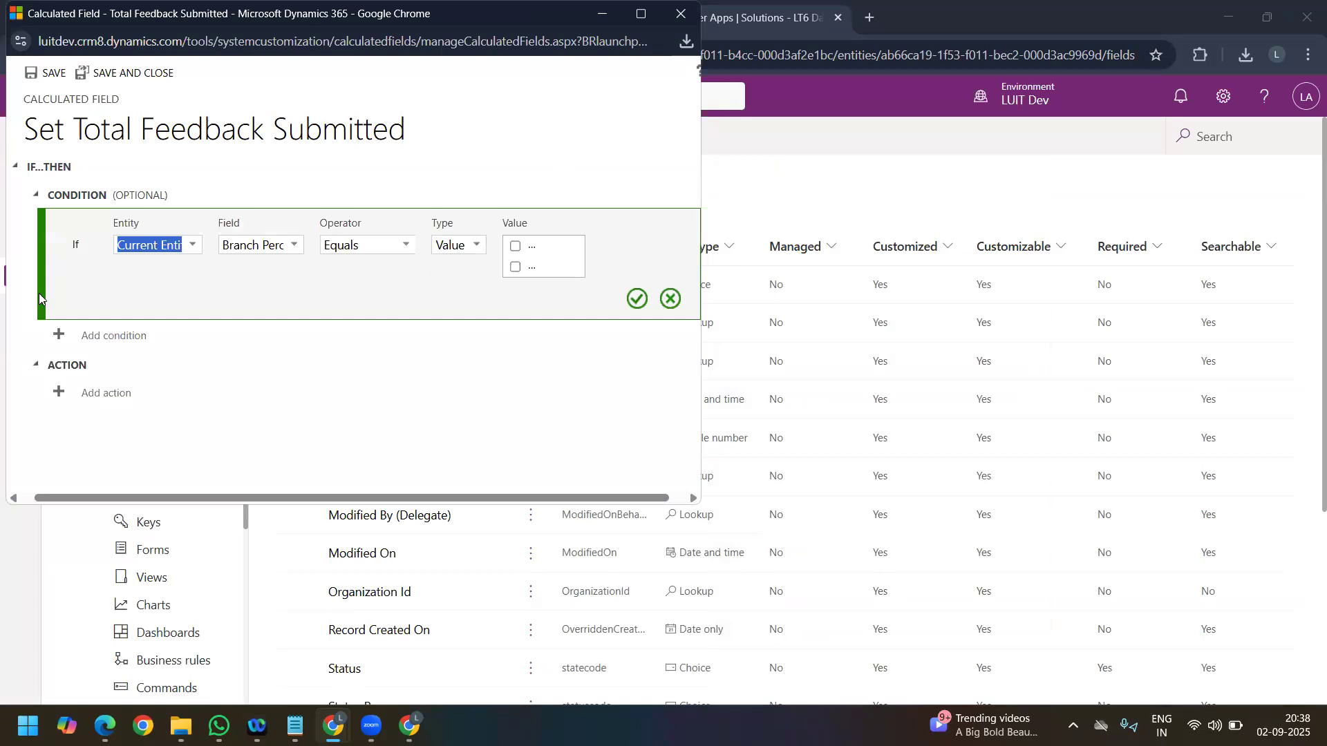
left_click(669, 298)
left_click(107, 281)
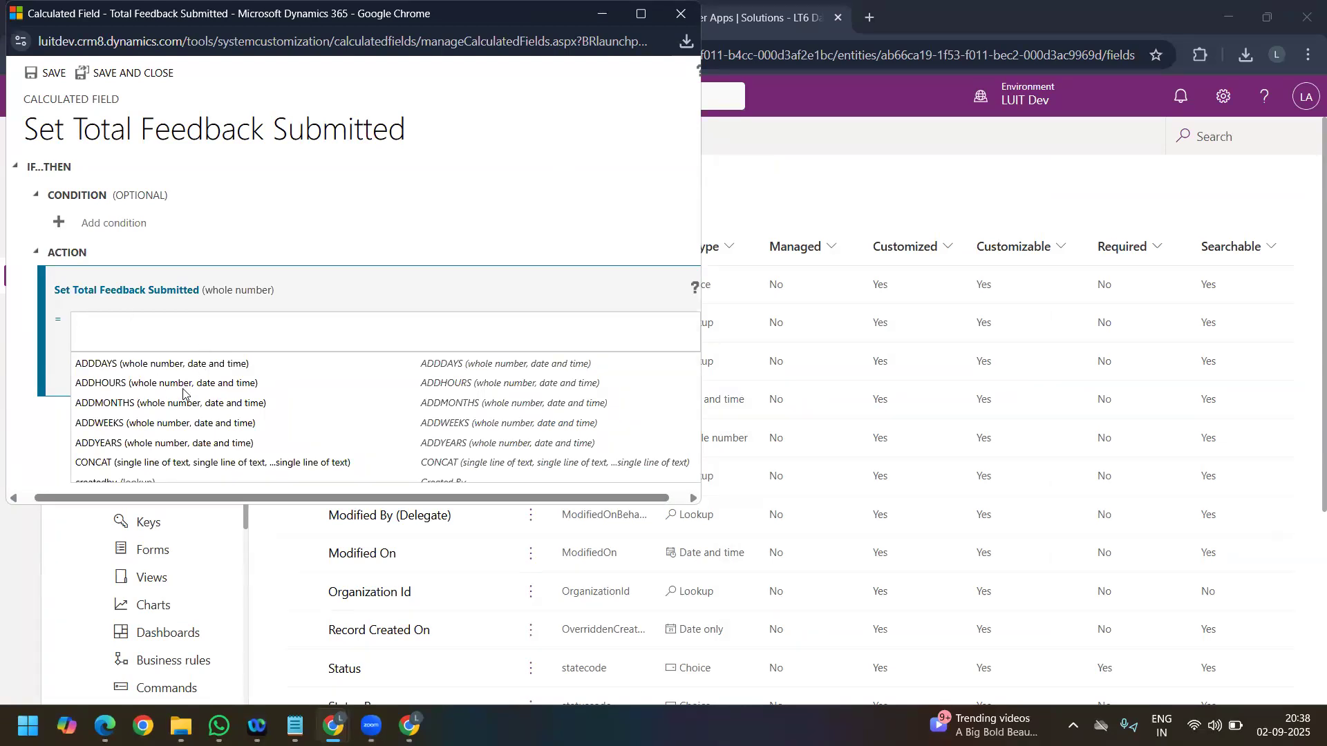
Step: Look through the functions and fields offered for the Total Feedback Submitted formula and return to the Student columns page
scroll(244, 450, "down", 8)
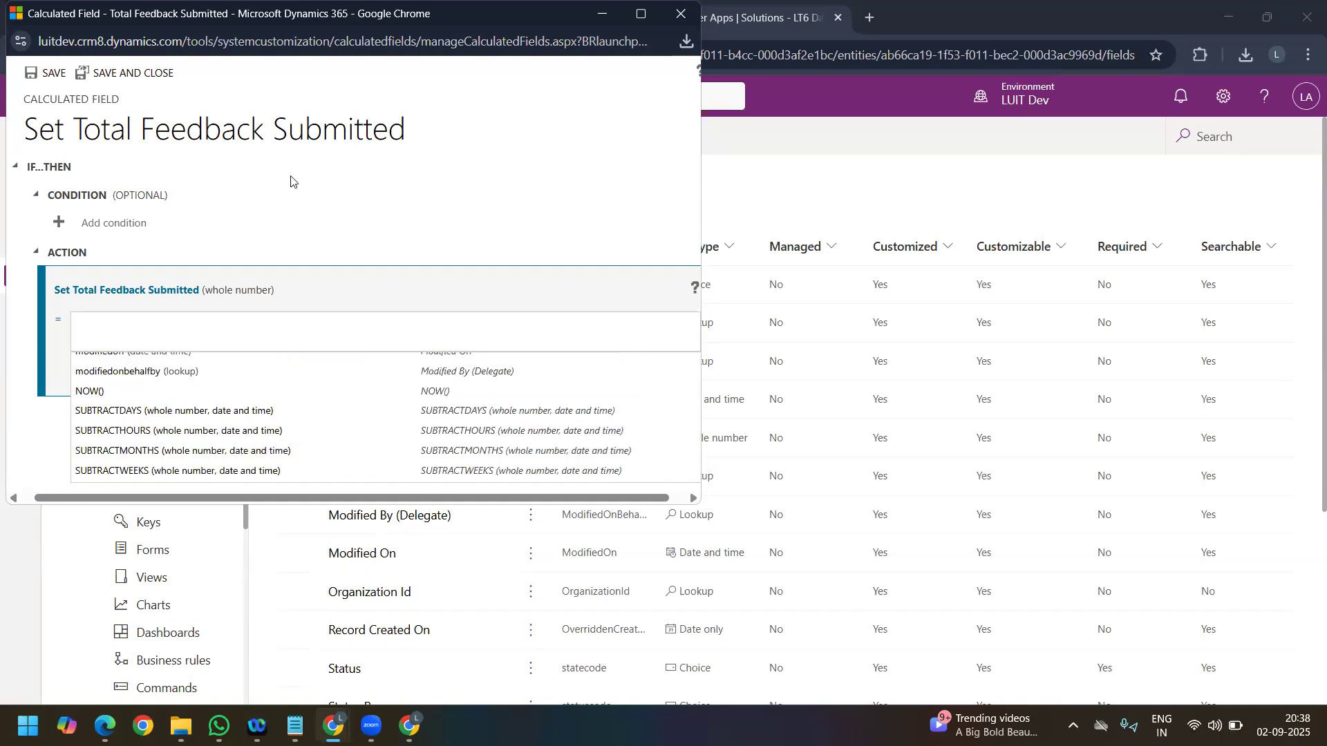
scroll(243, 415, "up", 8)
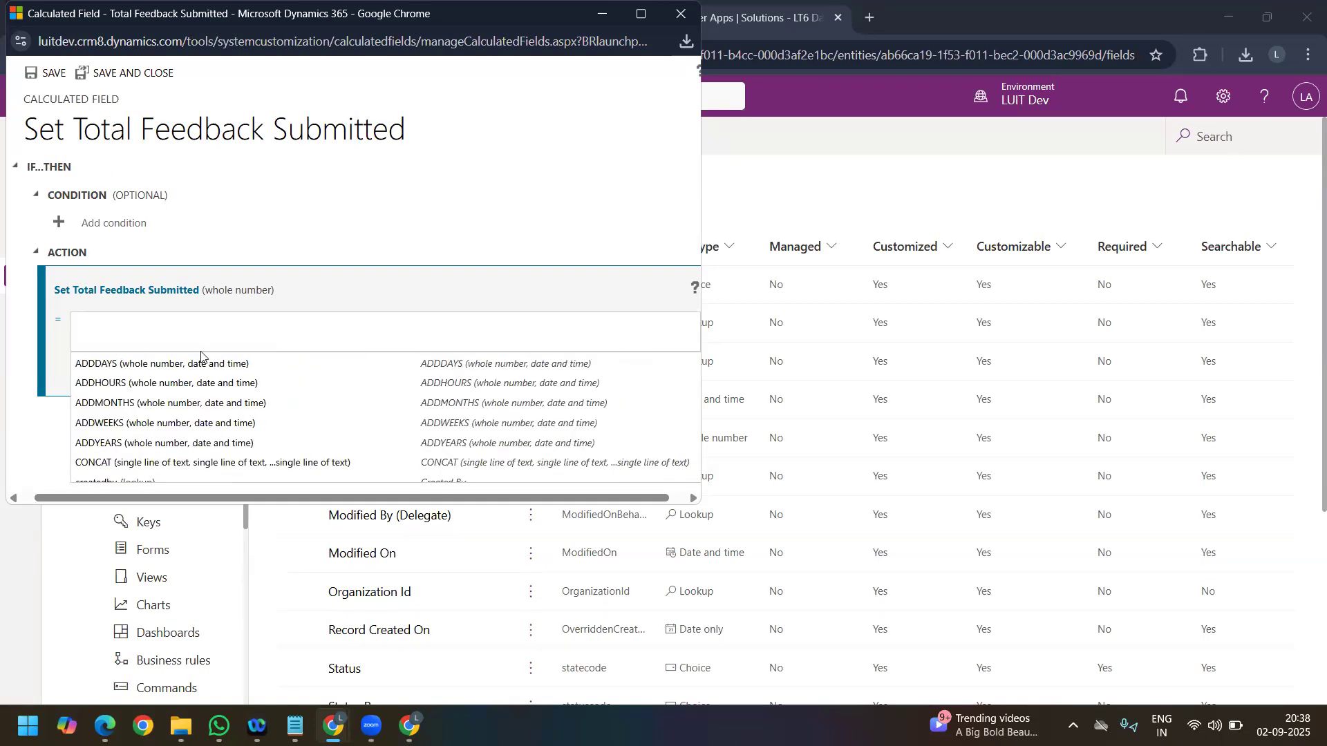
left_click(266, 497)
scroll(176, 454, "down", 1)
scroll(176, 454, "down", 4)
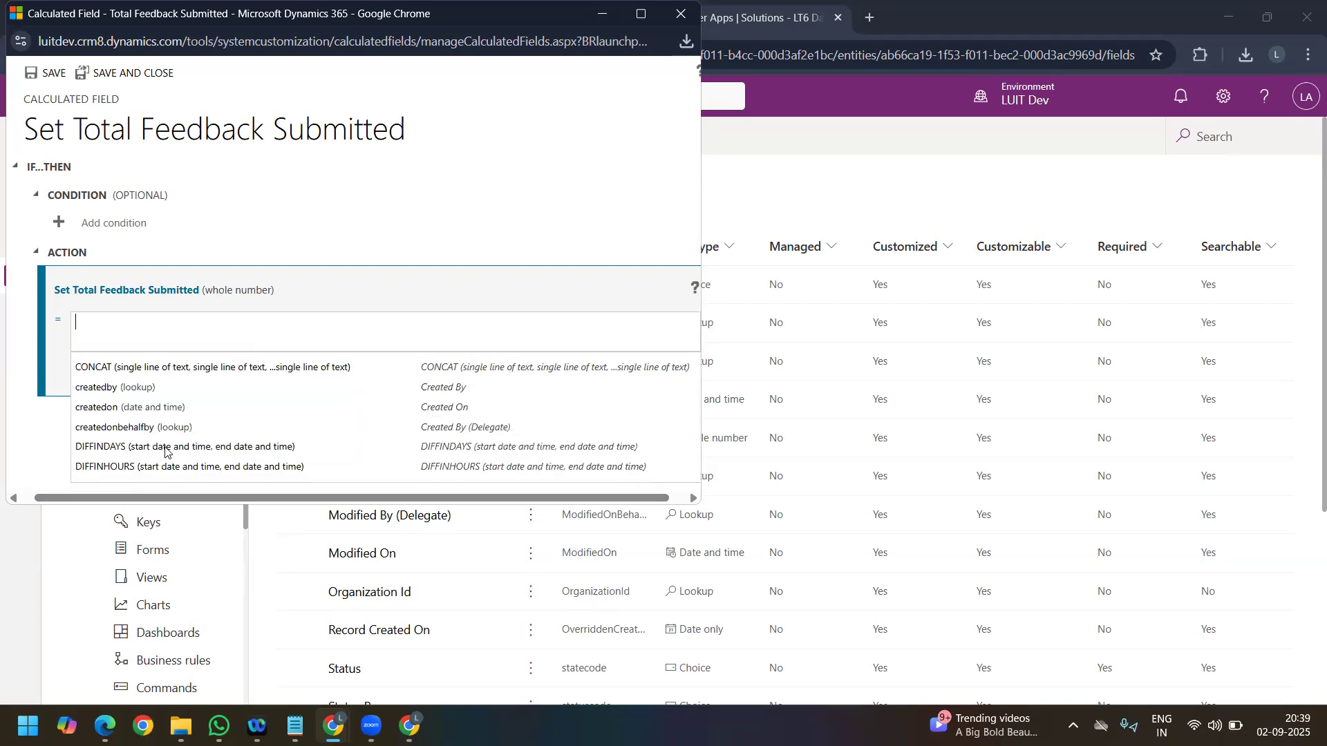
scroll(132, 451, "down", 1)
scroll(154, 436, "down", 3)
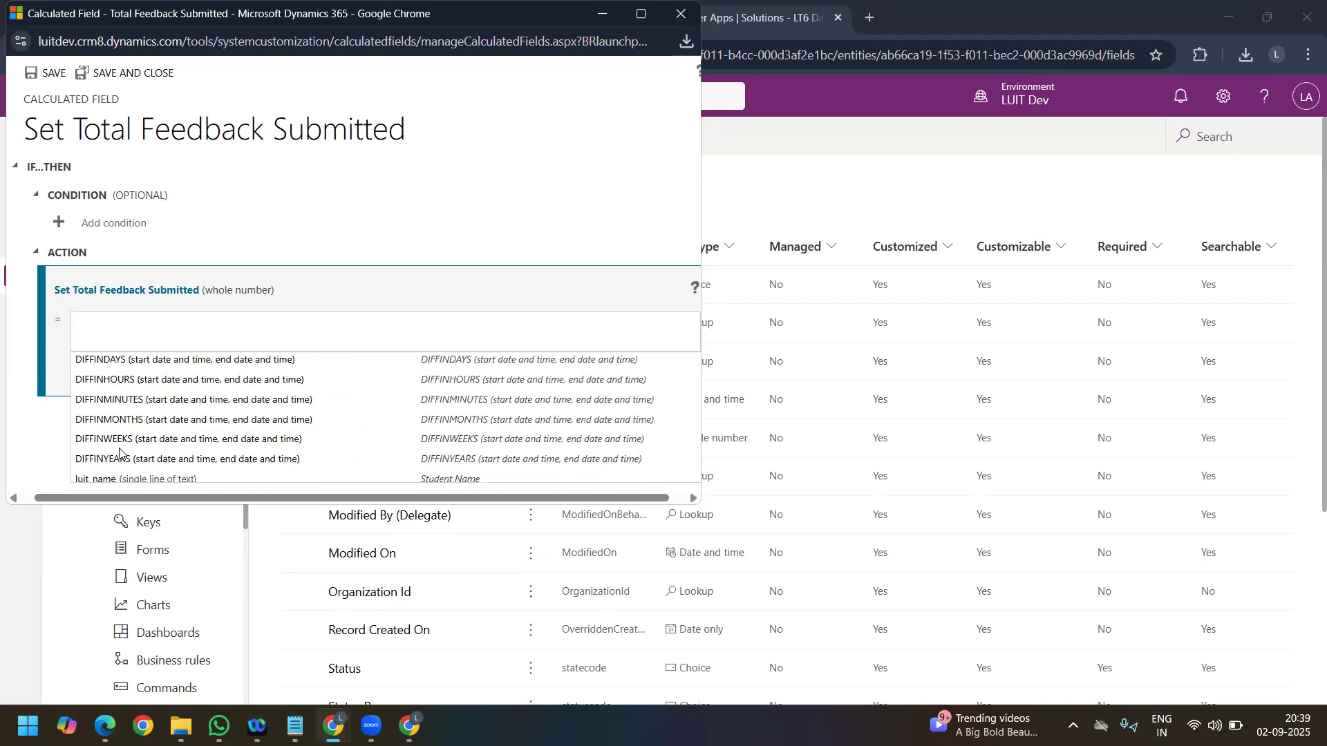
scroll(140, 423, "down", 4)
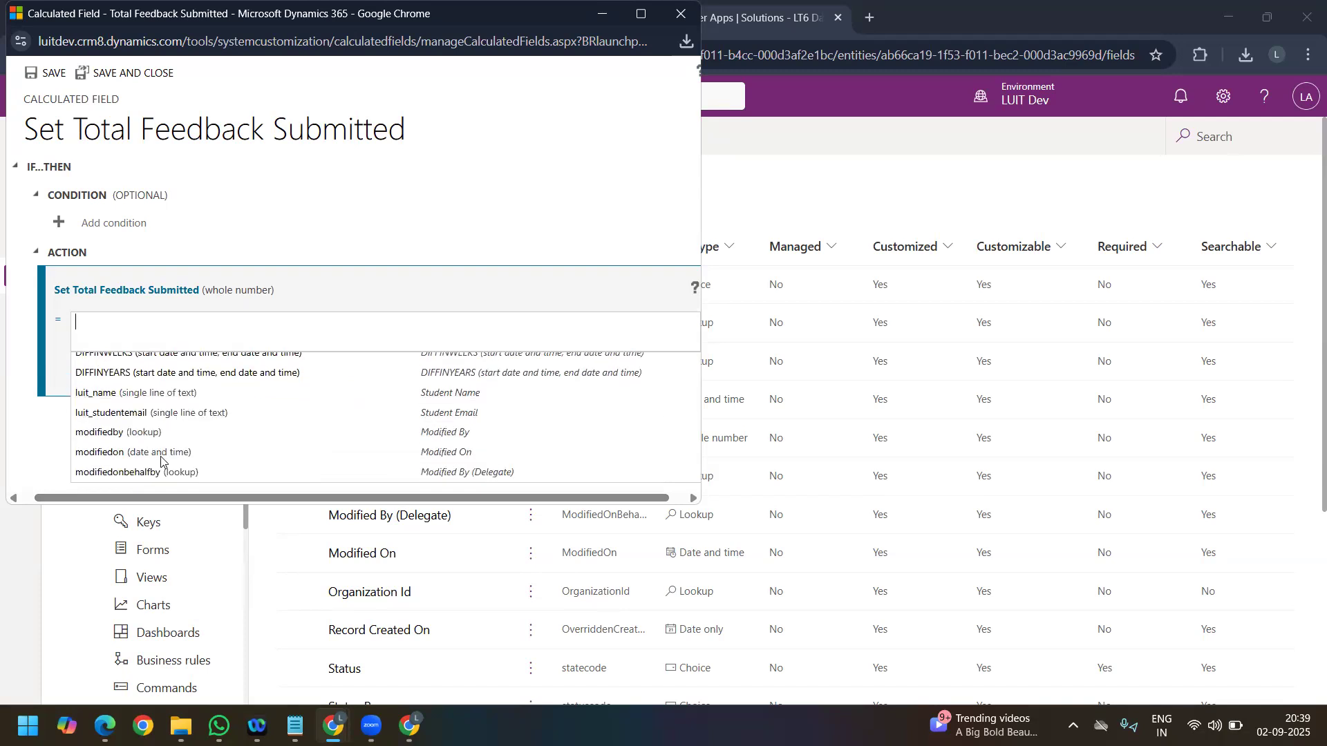
scroll(143, 426, "down", 3)
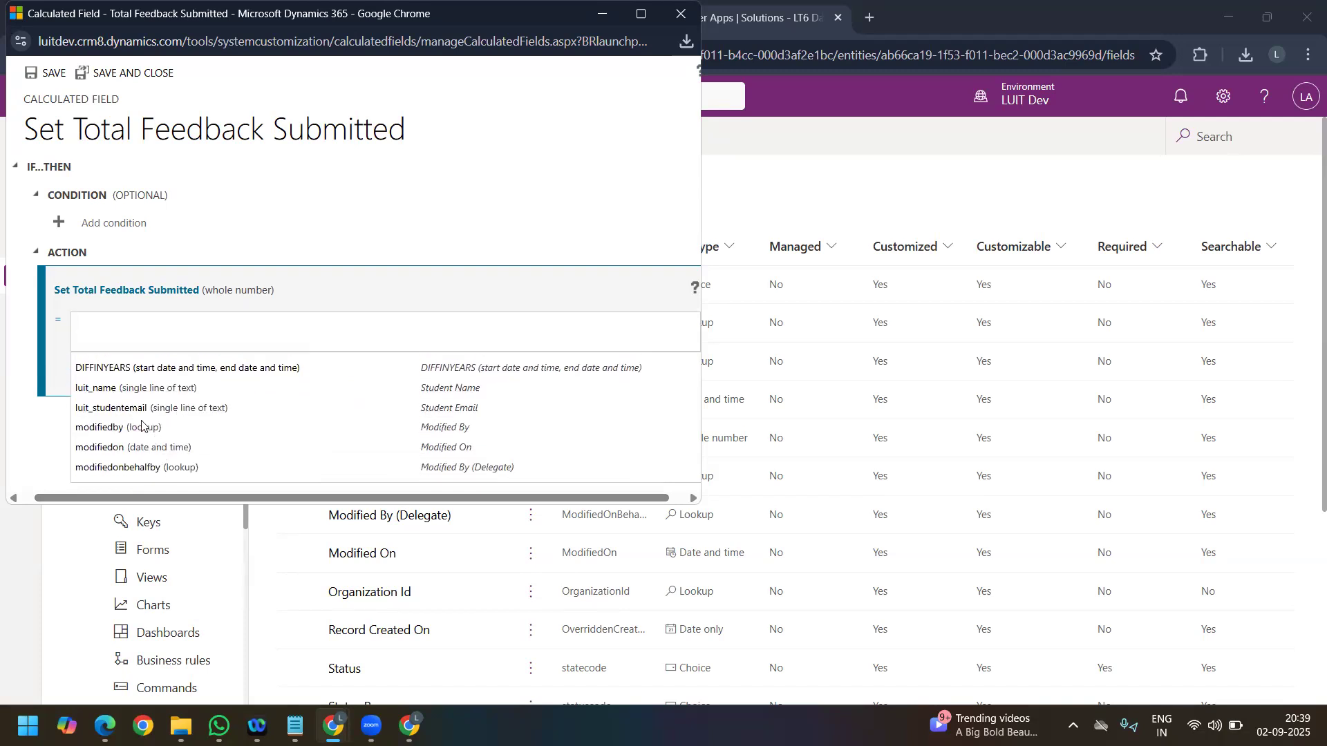
scroll(143, 426, "down", 4)
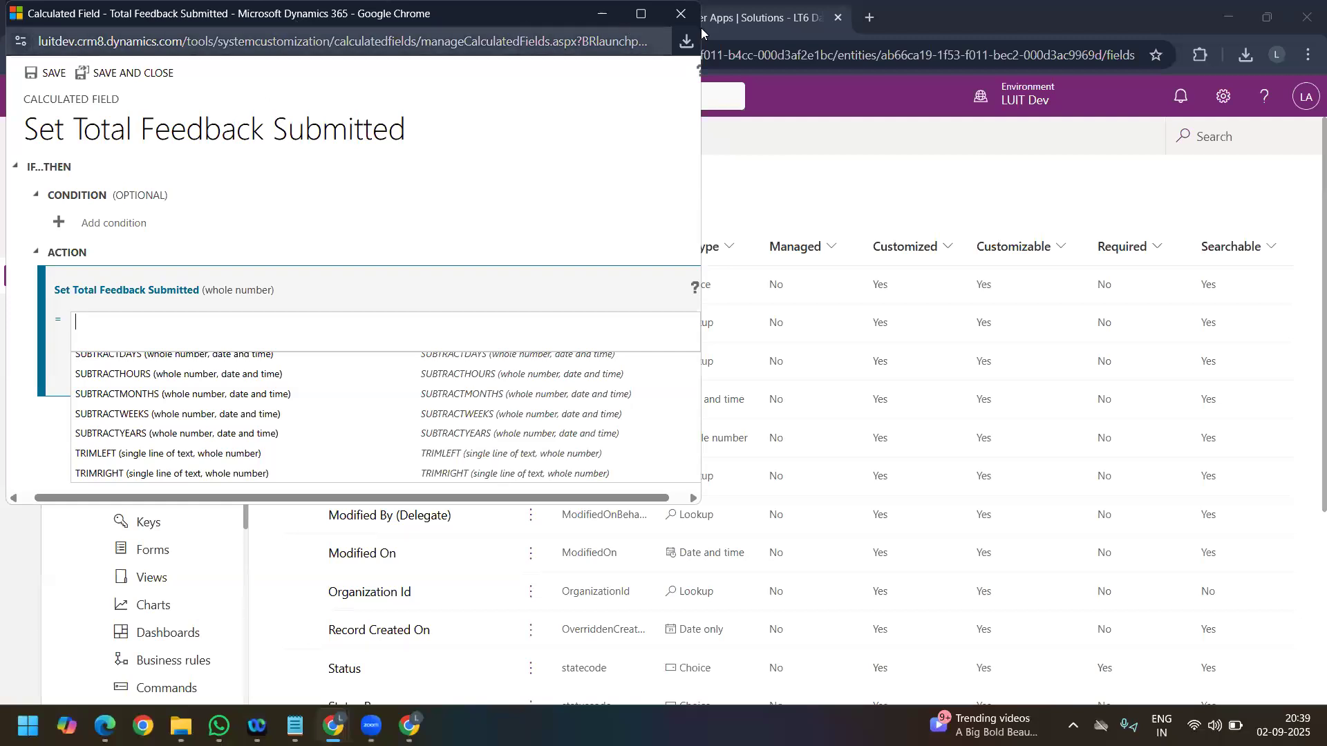
key("alt+Tab")
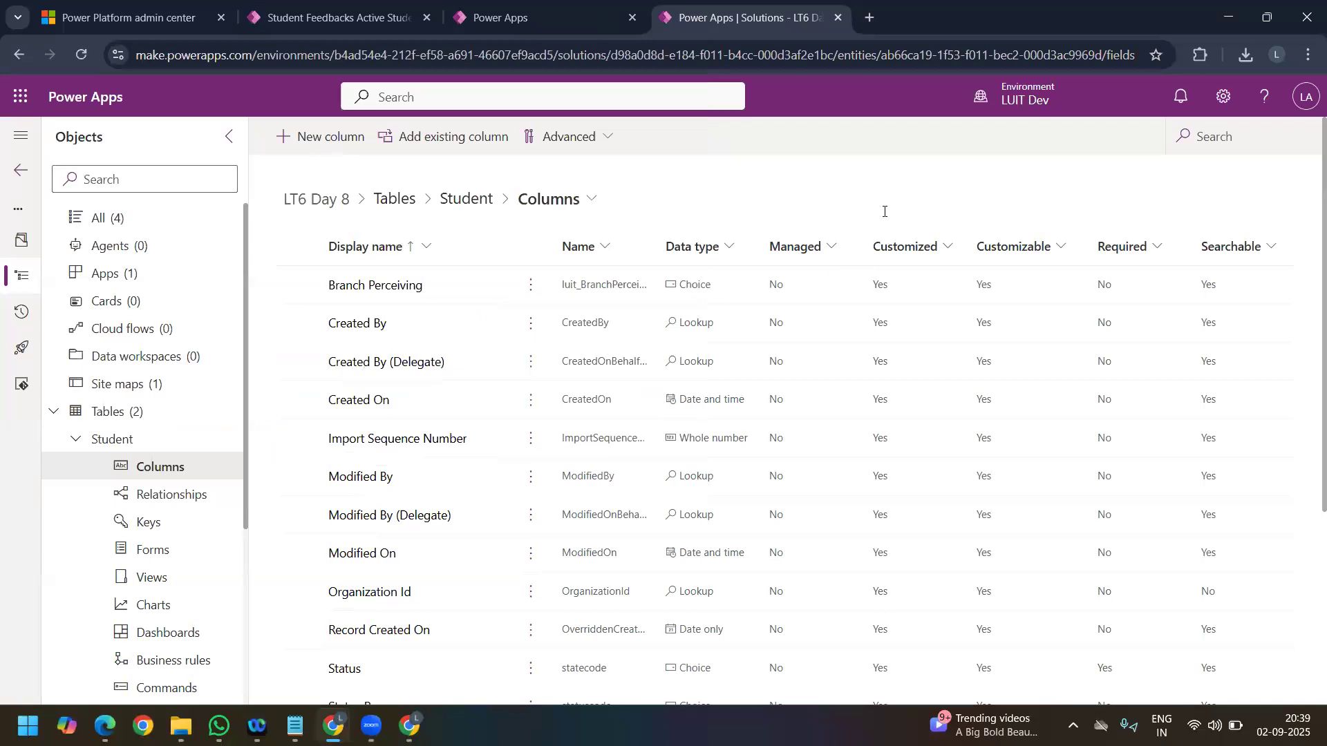
Step: Create a Whole number column named Age (Approx) with Calculated behavior on the Student table, saving it to edit the calculation
key("ctrl+shift+Tab")
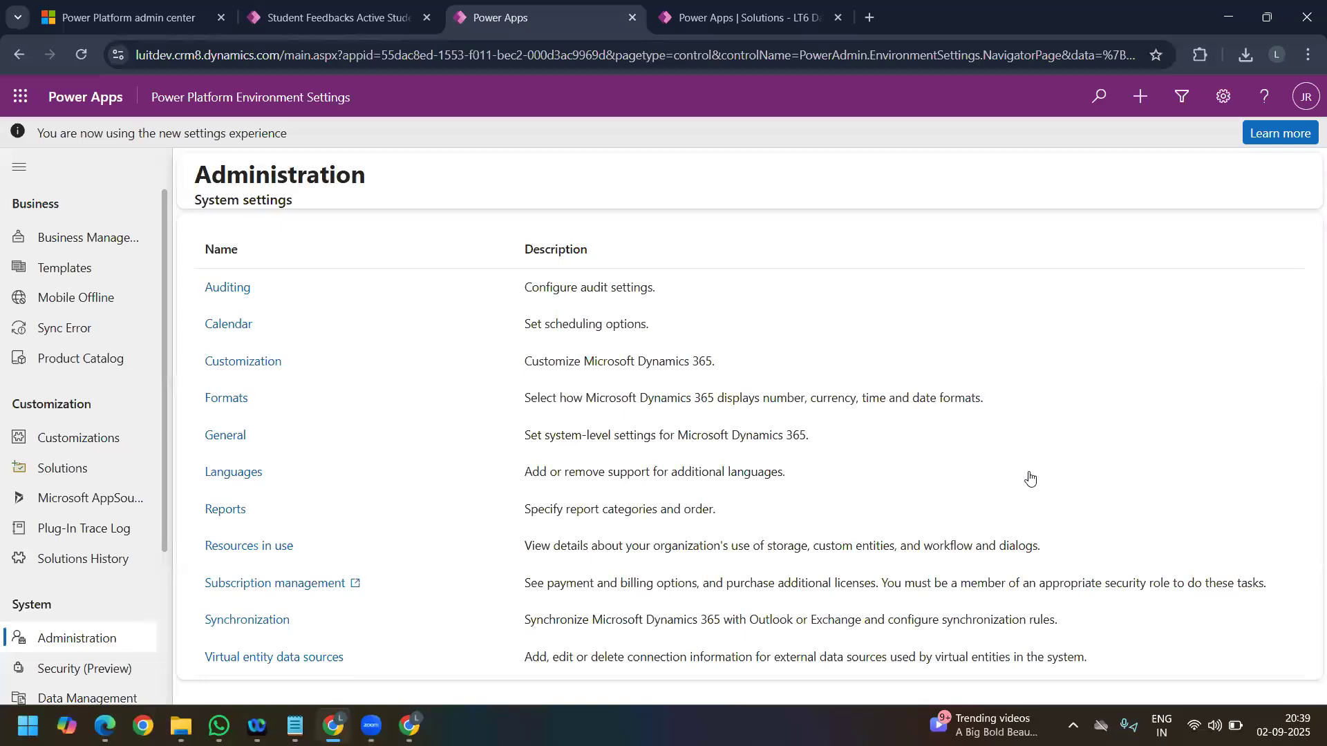
key("ctrl+Tab")
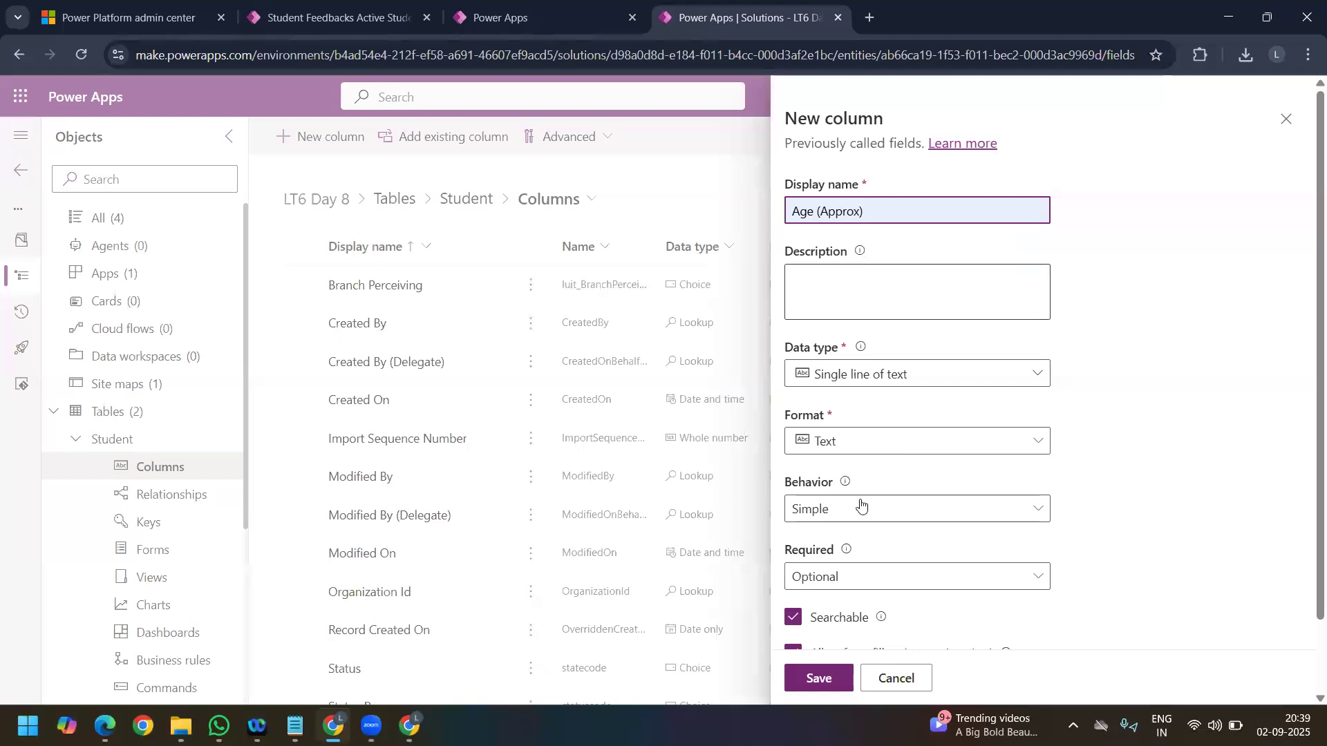
left_click(892, 374)
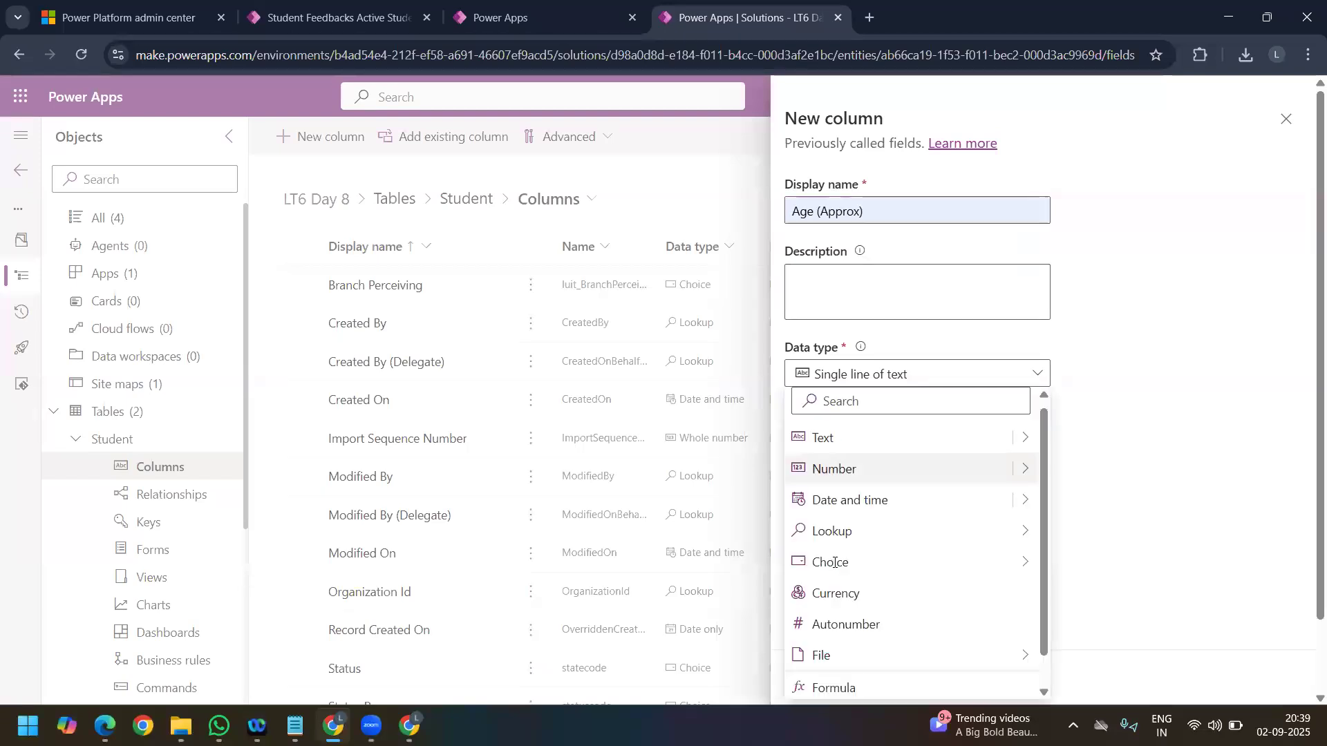
mouse_move(1025, 469)
left_click(1103, 470)
left_click(917, 510)
left_click(821, 568)
scroll(841, 426, "down", 2)
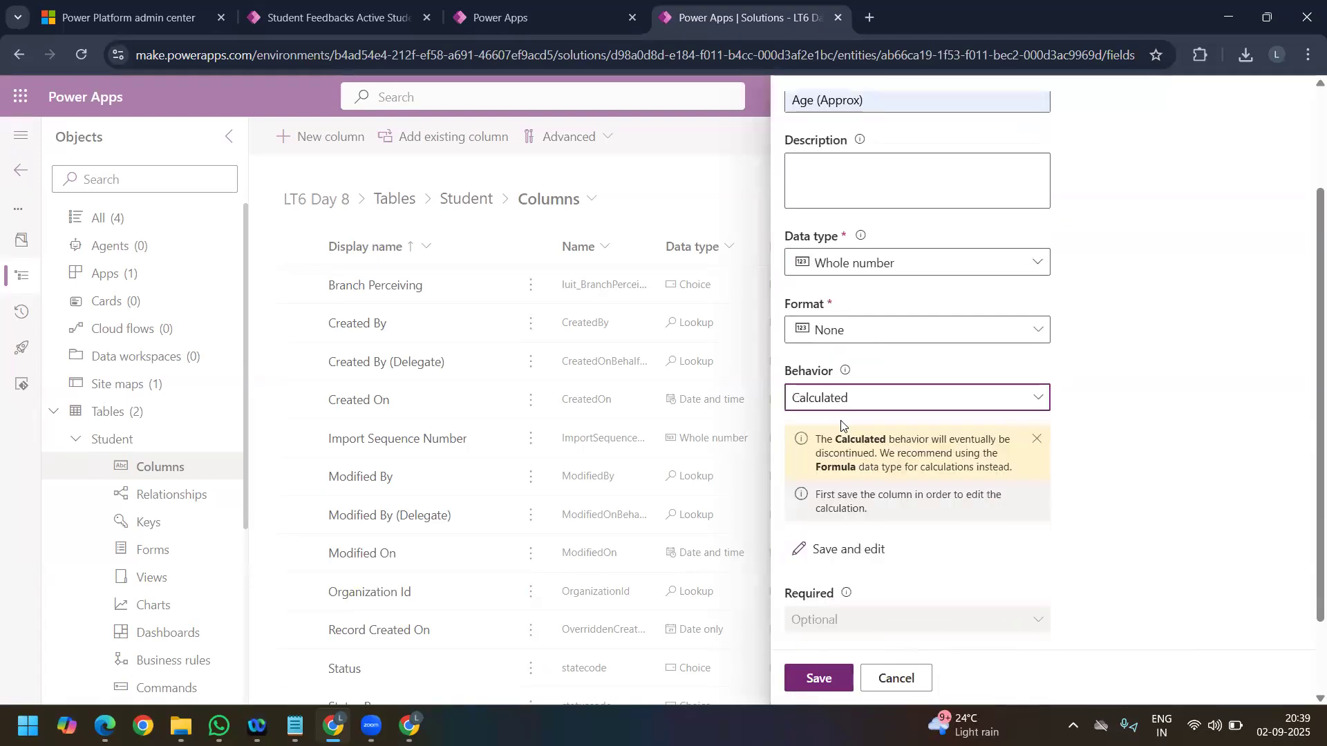
left_click(850, 548)
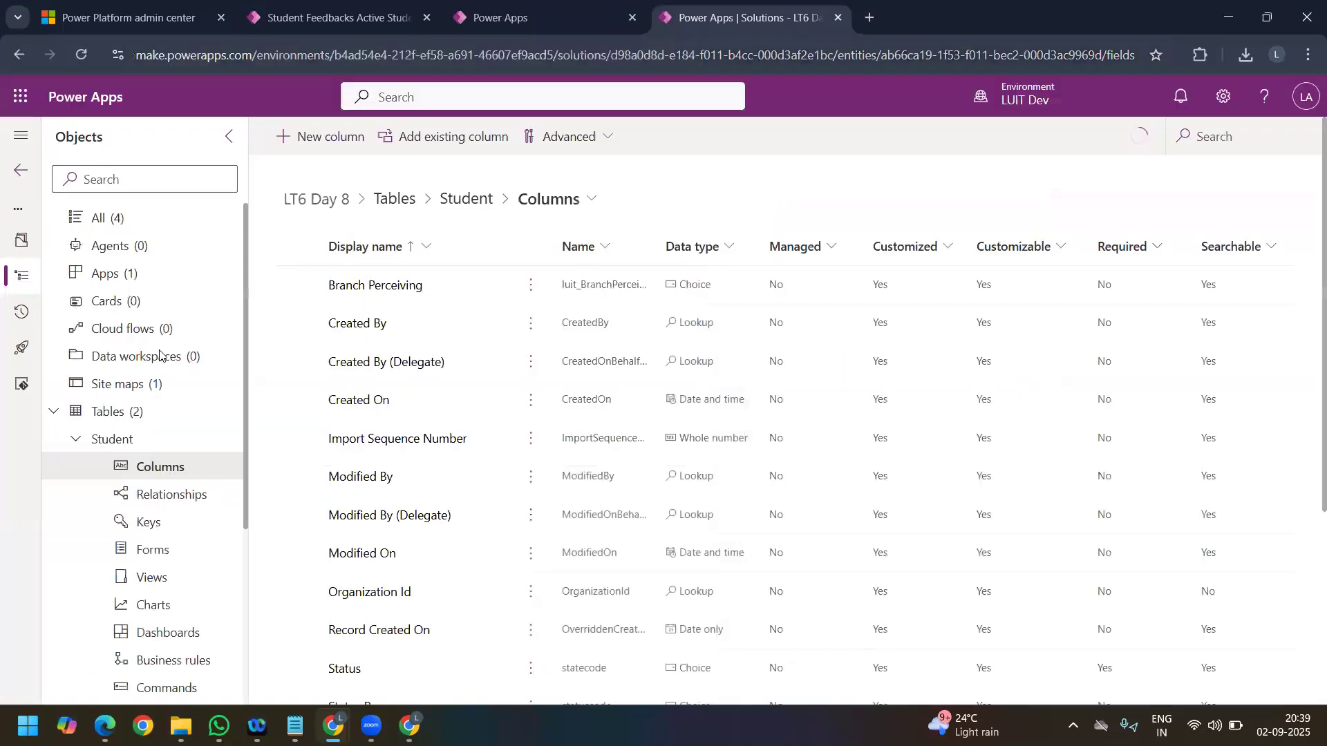
Step: Switch to the Student Feedback Survey app and open the first student record from the Master Data area
left_click(339, 18)
left_click(76, 696)
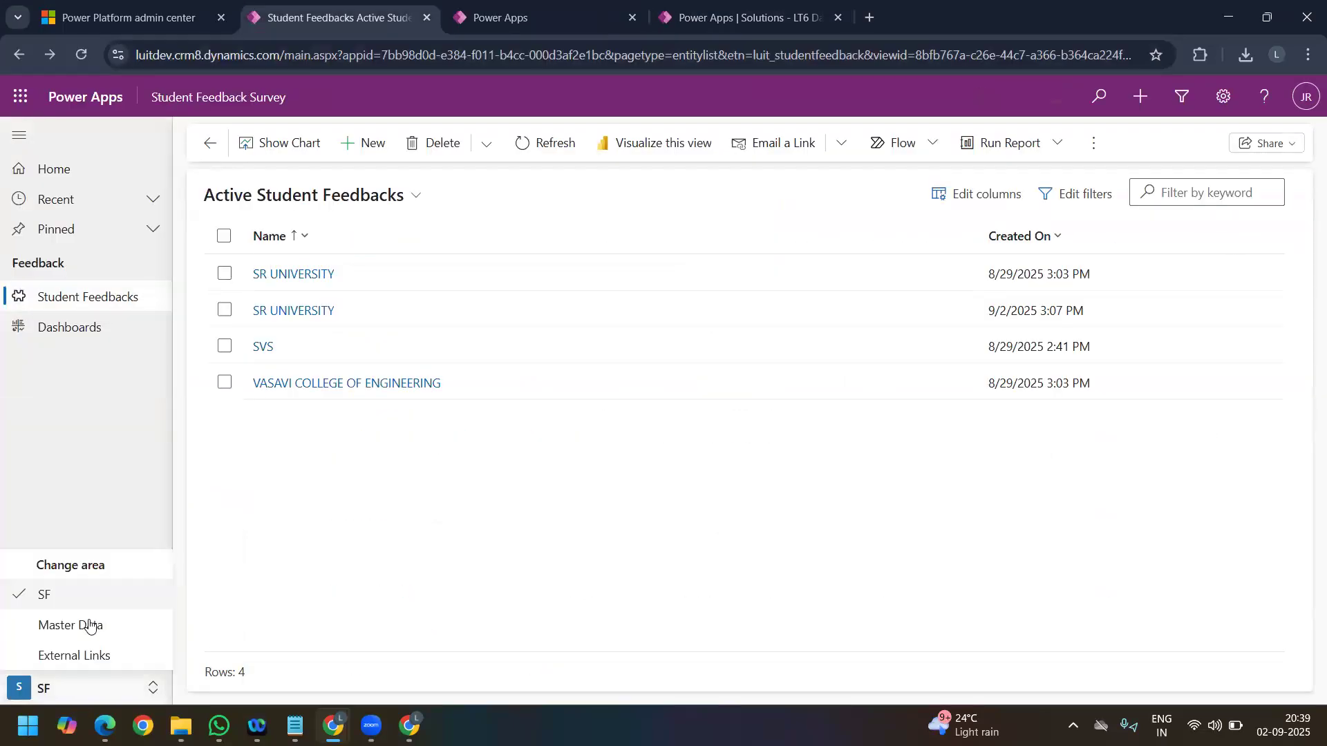
left_click(90, 625)
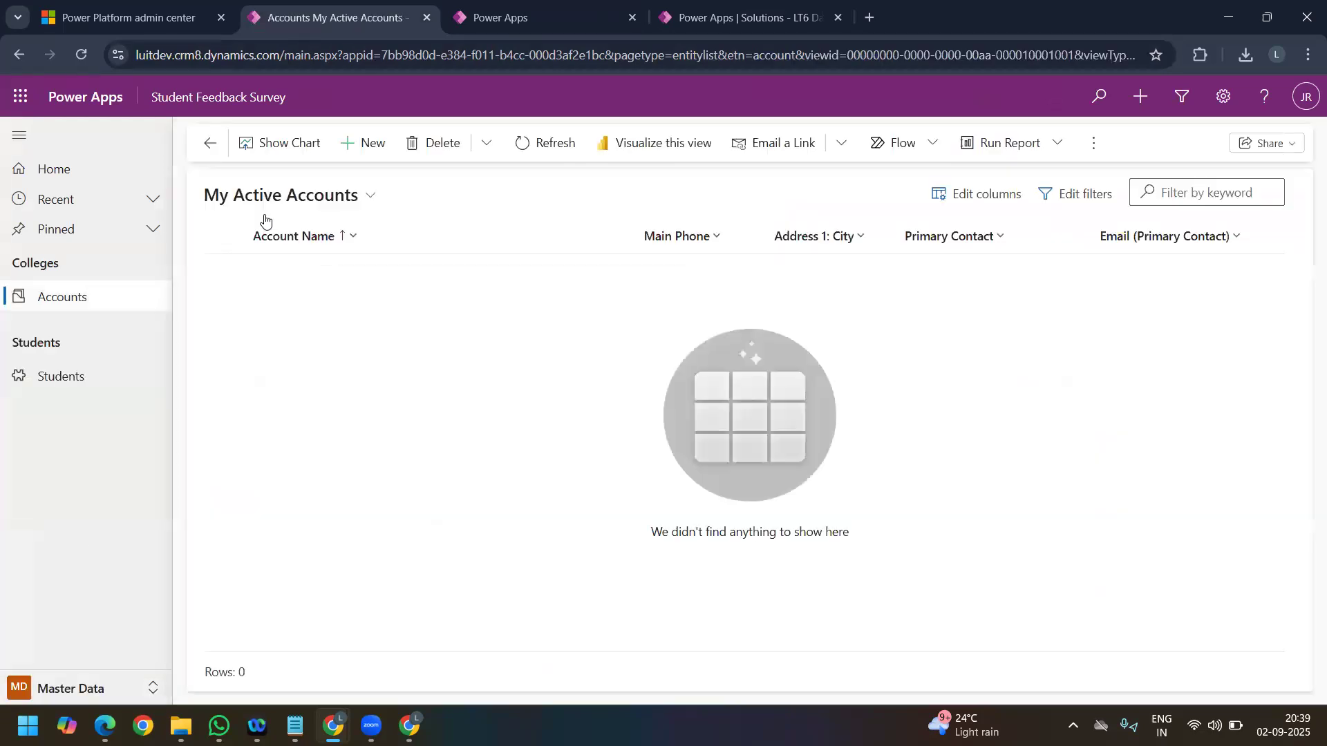
left_click(266, 199)
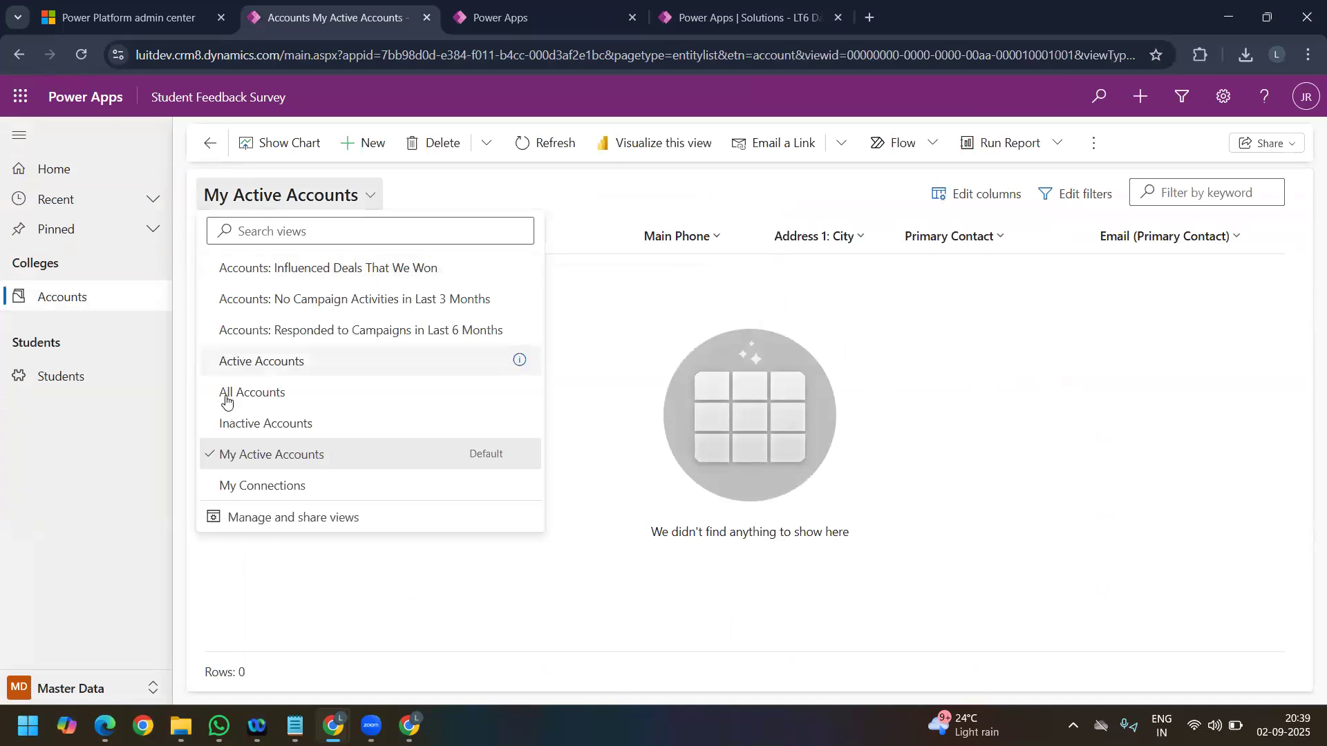
left_click(32, 377)
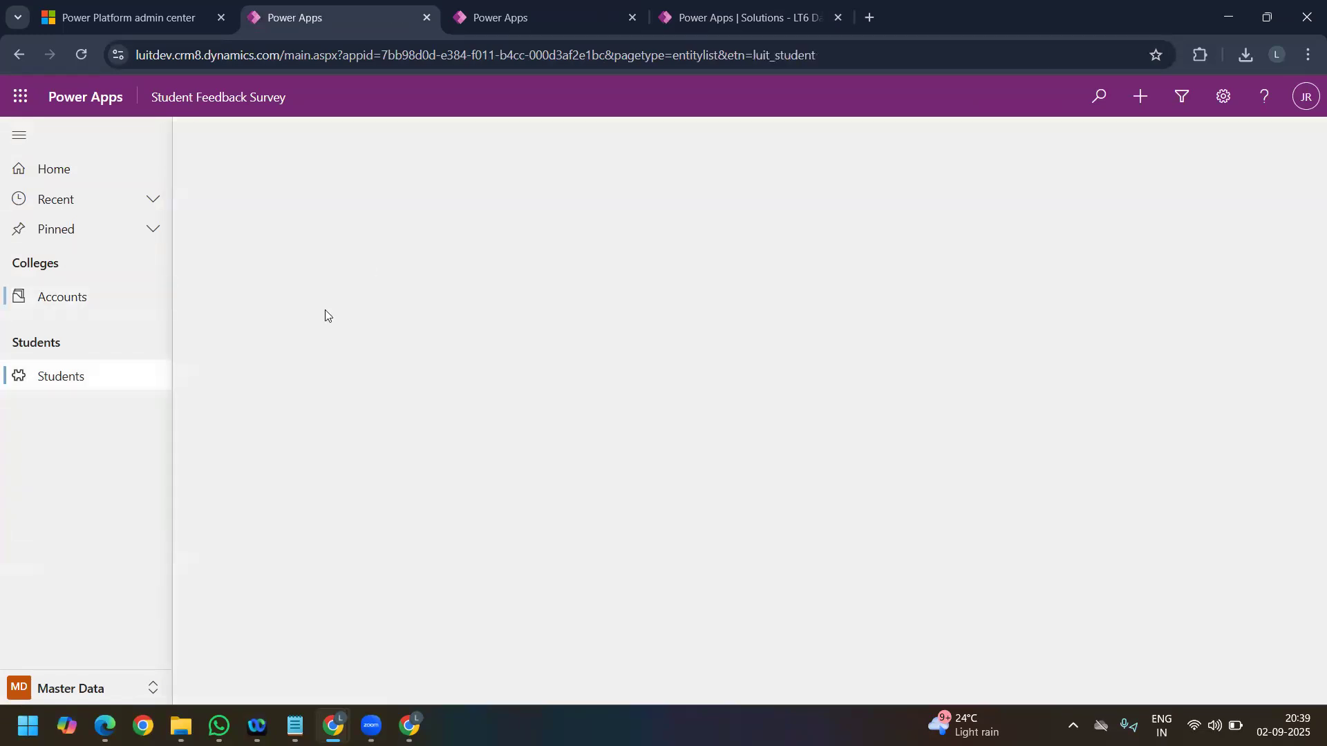
left_click(293, 274)
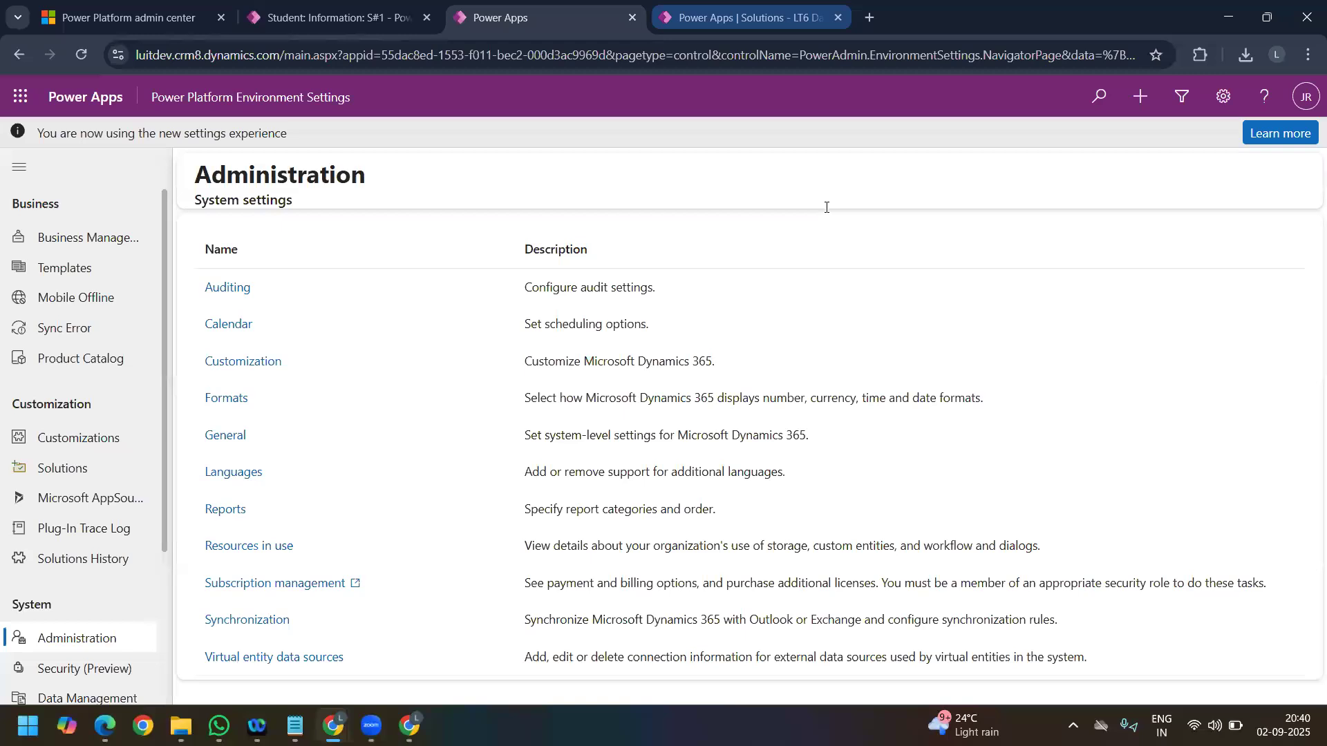
Step: Create and save a Student column named Date Of Birth with the Date and time data type and Simple behavior
key("ctrl+Tab")
type("Date Of Birth")
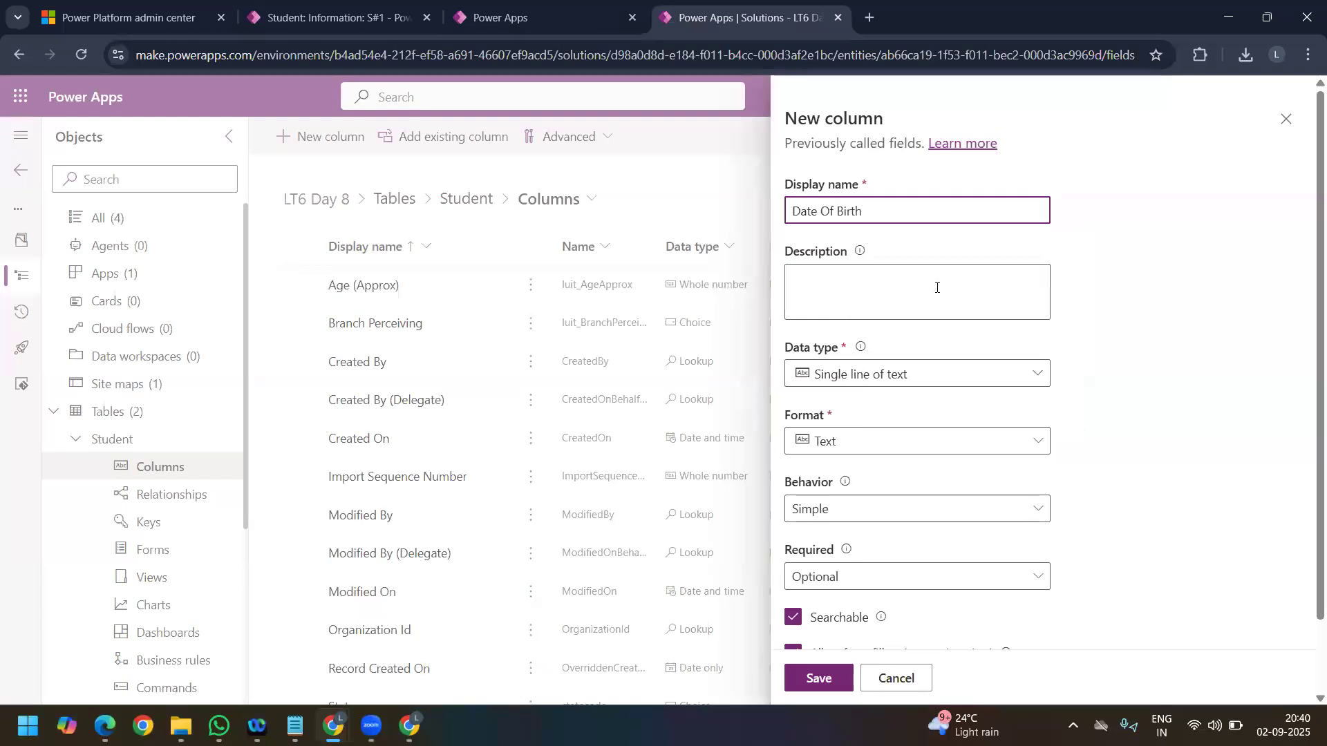
left_click(930, 376)
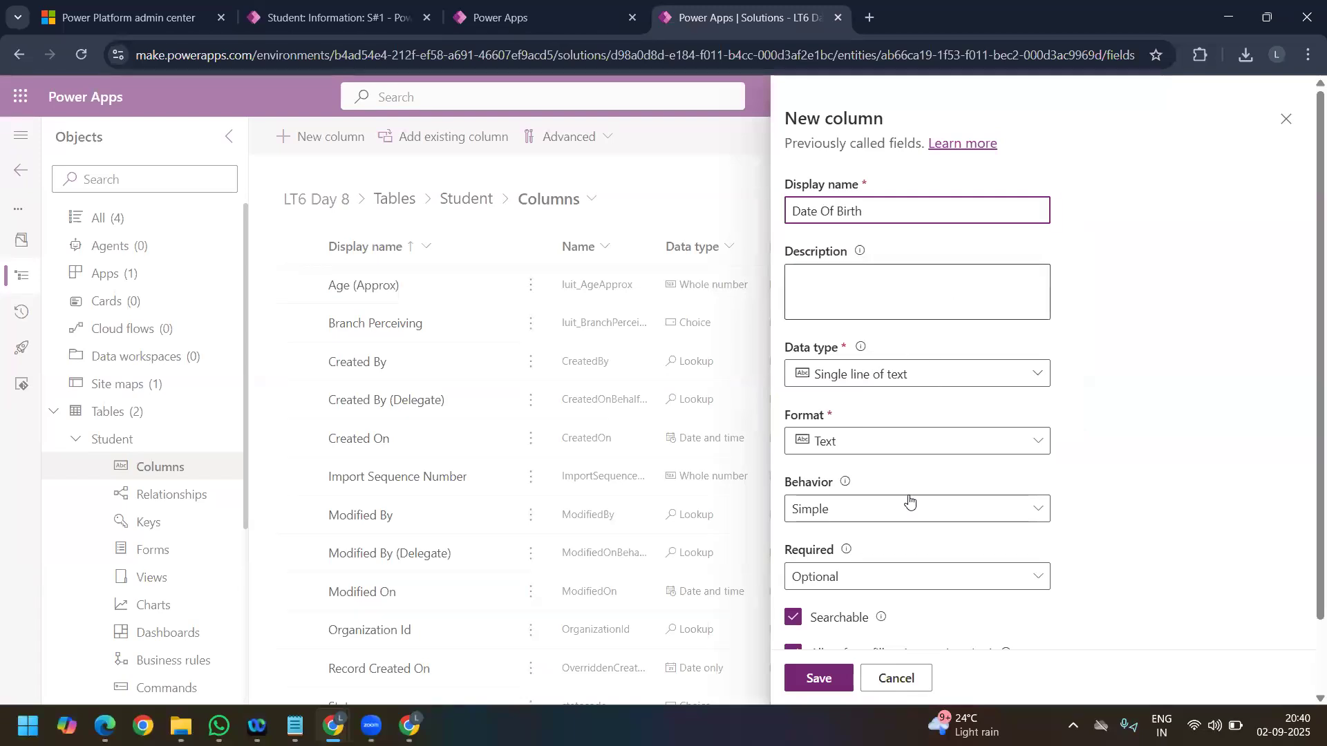
mouse_move(1027, 505)
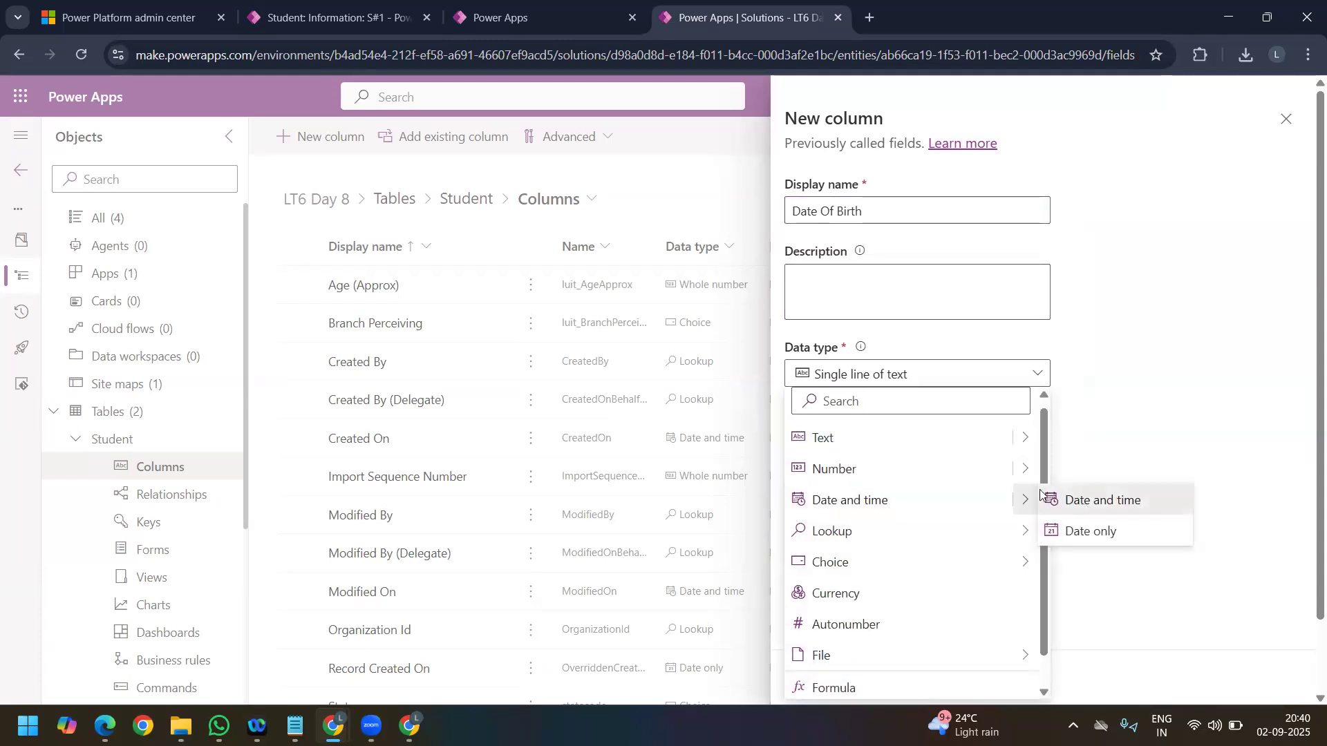
left_click(1084, 504)
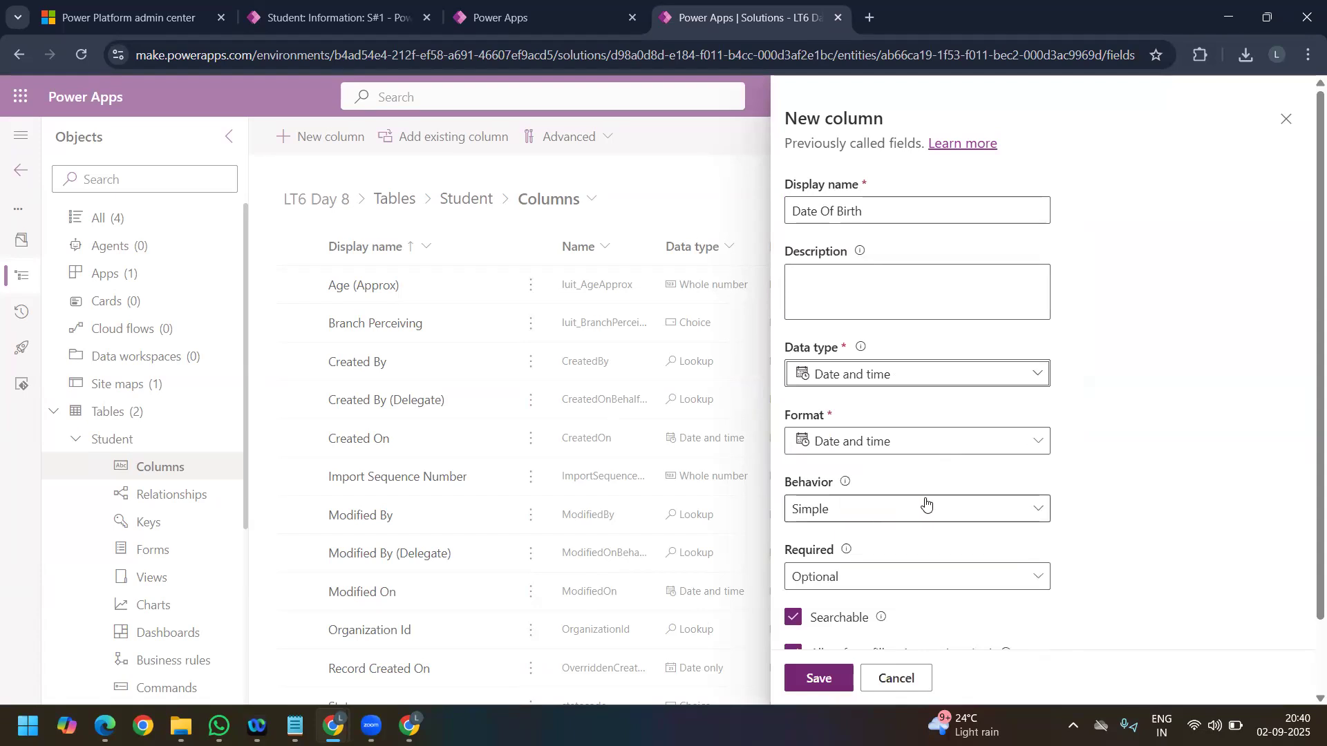
scroll(913, 511, "down", 2)
left_click(833, 674)
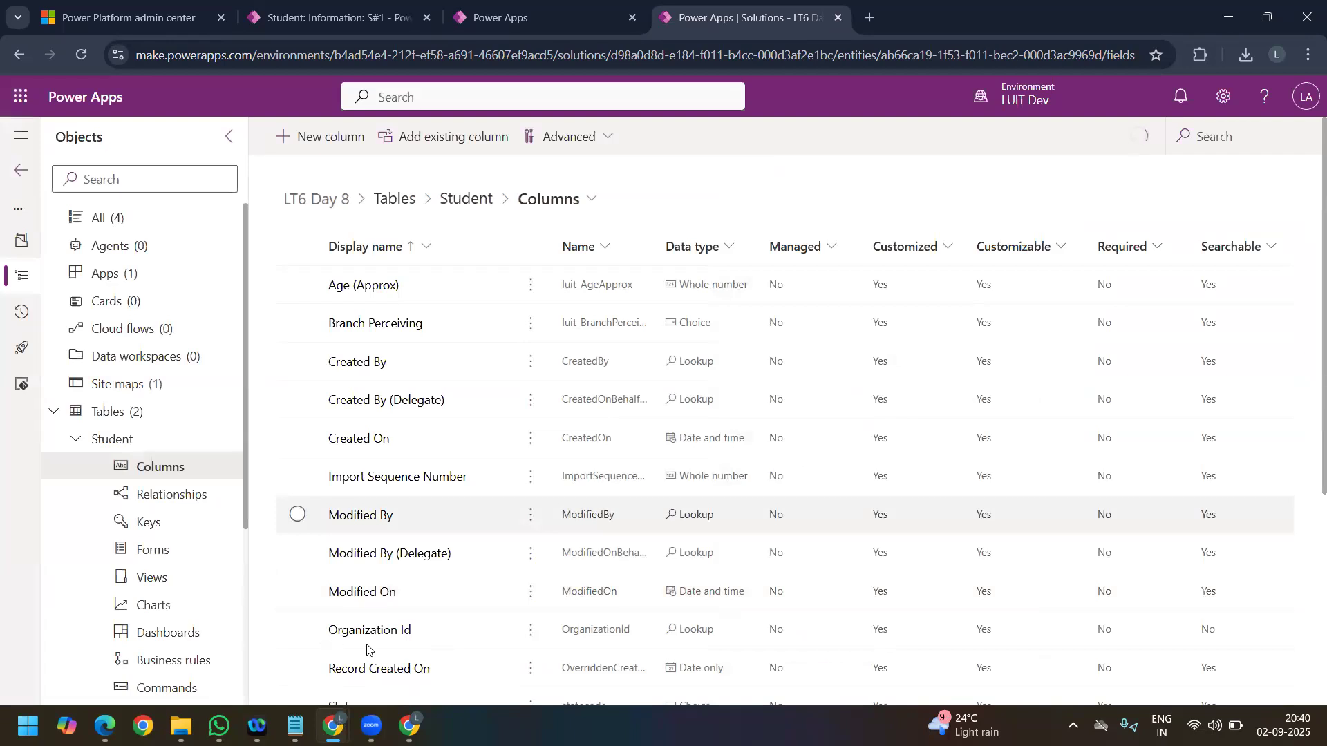
Step: Check the condition fields offered for Age (Approx) in the already open calculated field editor, and close that window
mouse_move(339, 719)
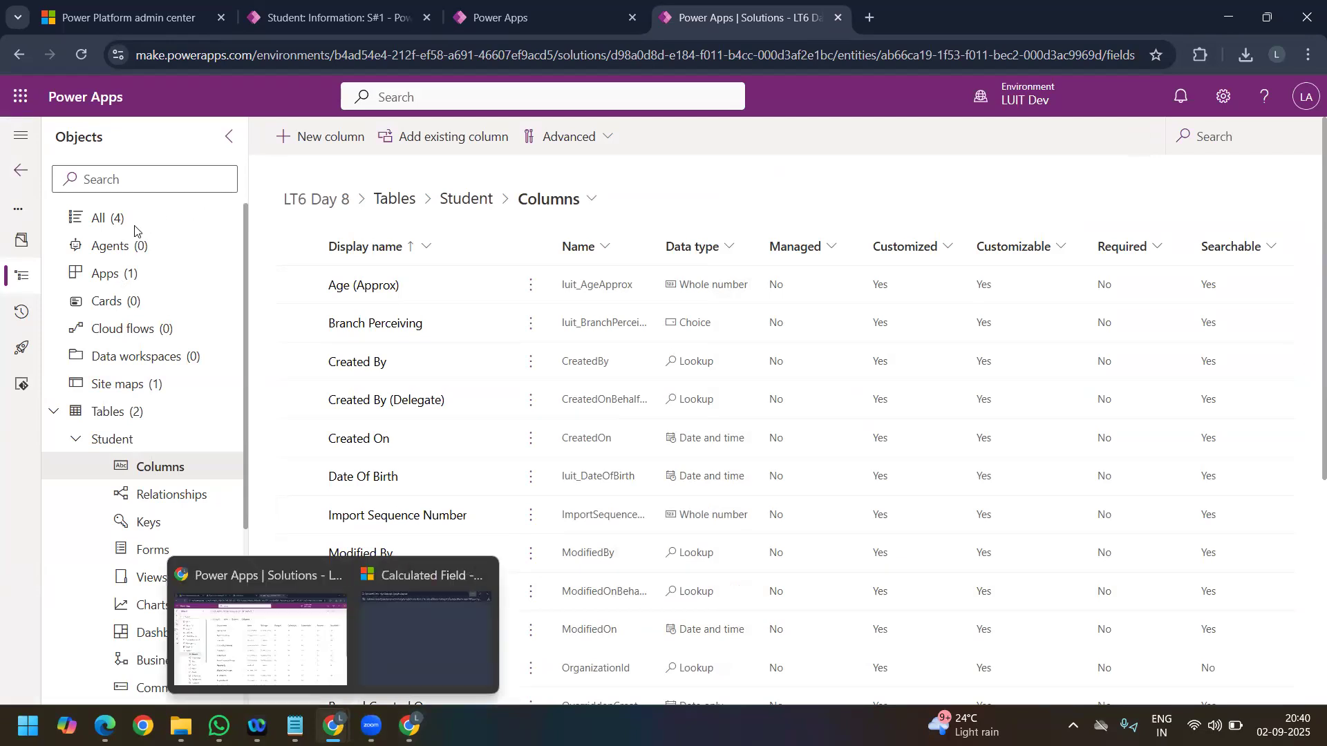
left_click(286, 242)
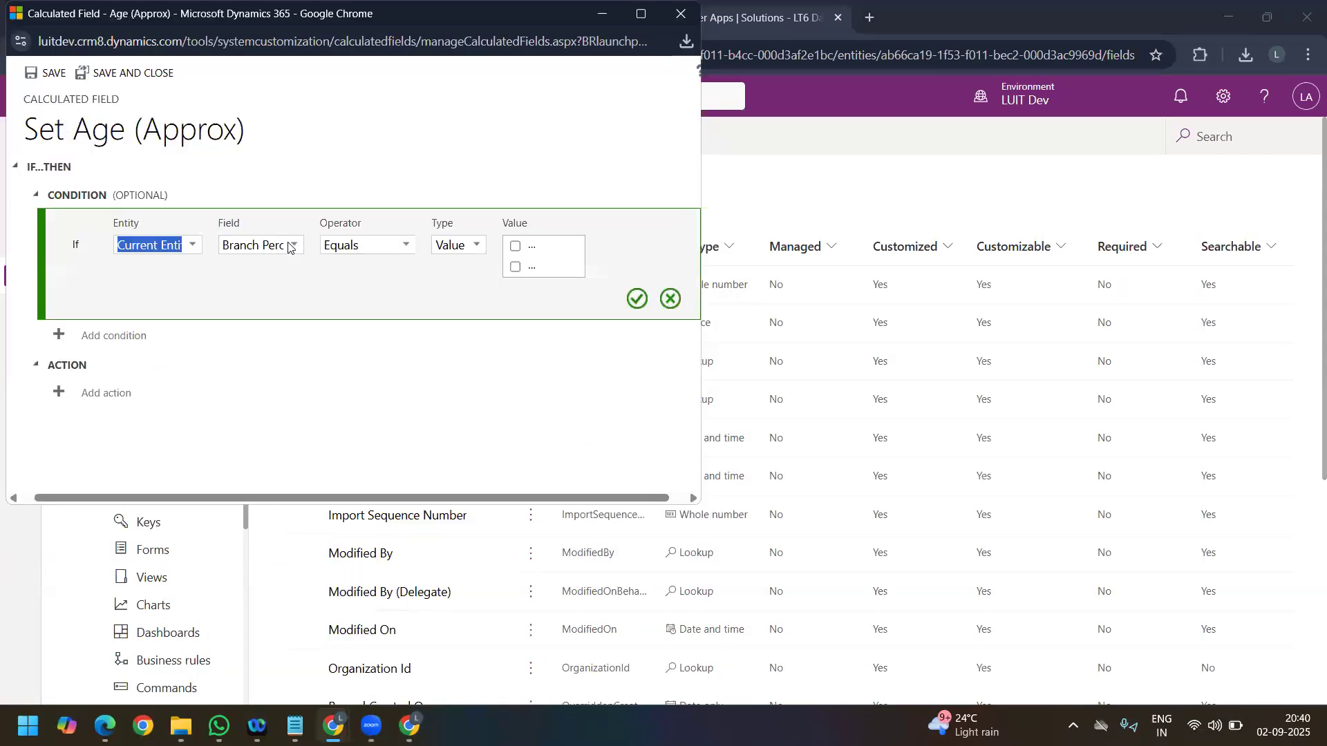
left_click(294, 245)
scroll(273, 346, "down", 3)
scroll(266, 311, "up", 3)
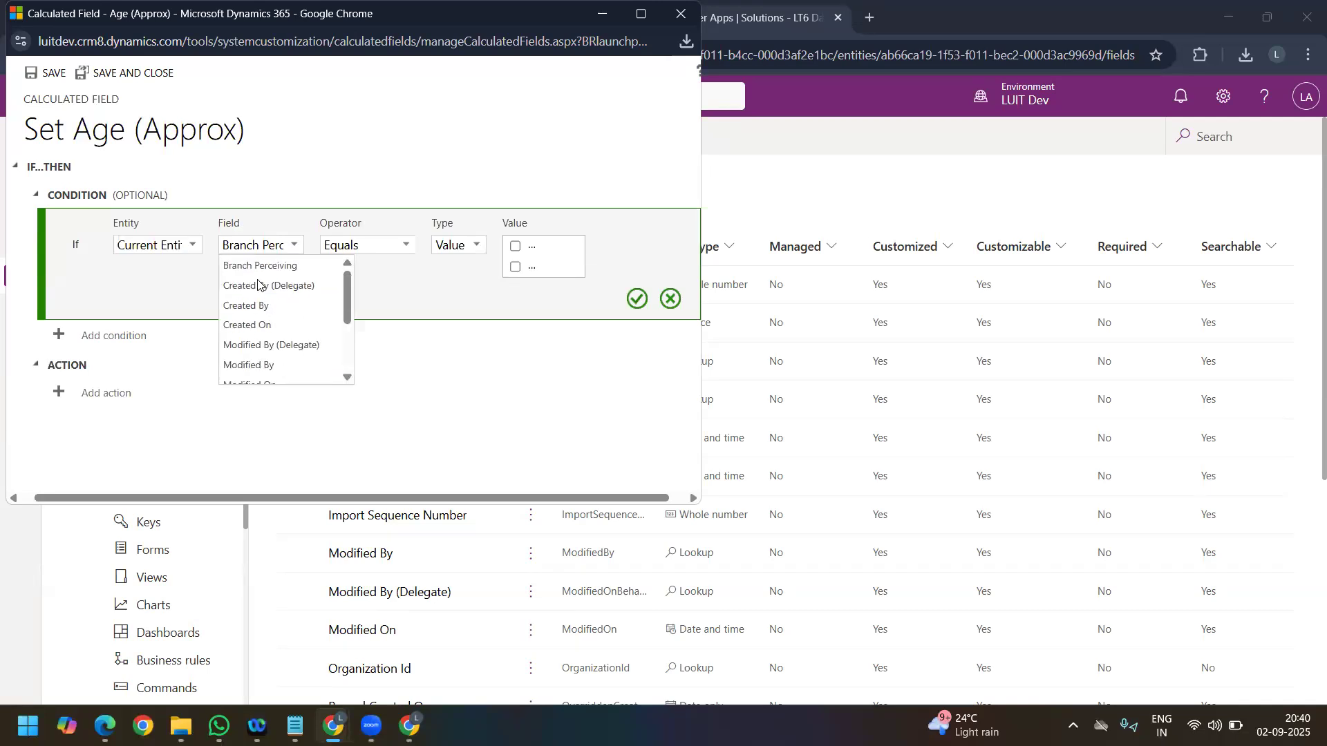
scroll(290, 330, "down", 3)
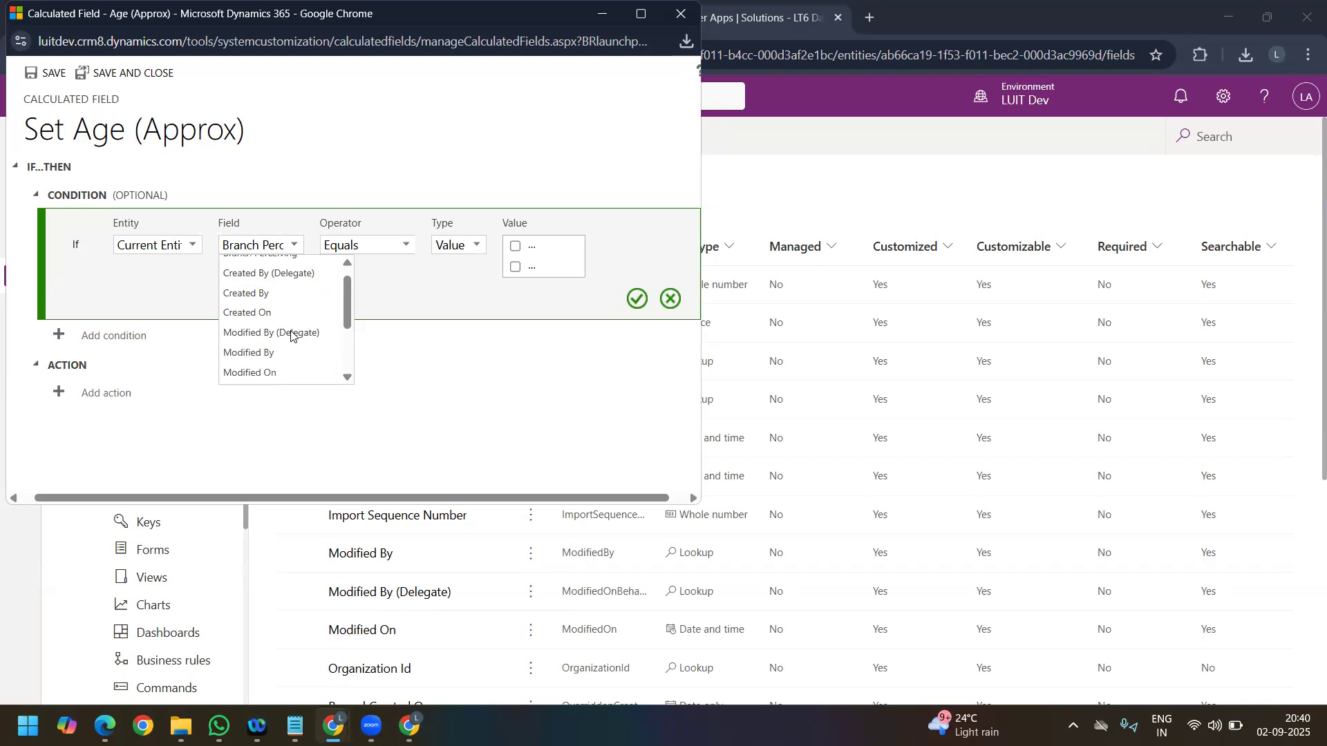
left_click(681, 13)
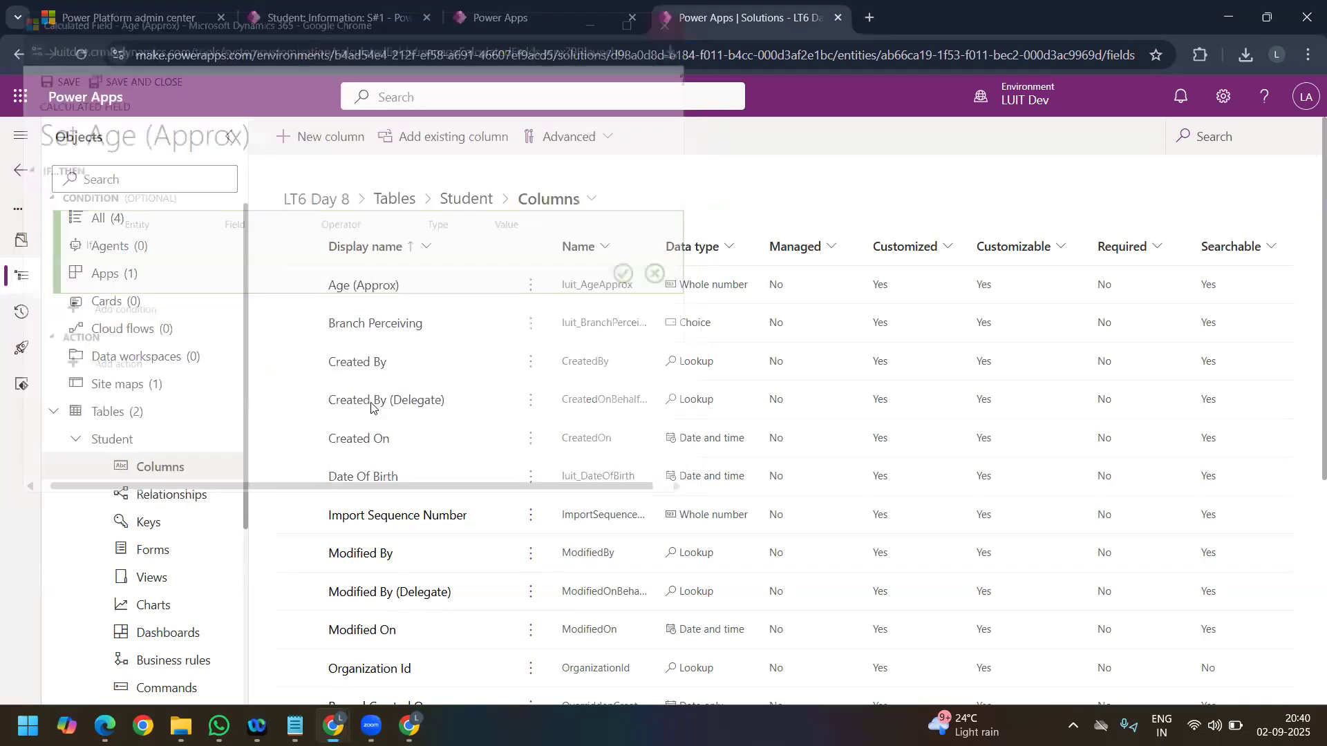
Step: Open the Age (Approx) column from the Student columns list and reopen its calculation for editing
scroll(382, 527, "down", 1)
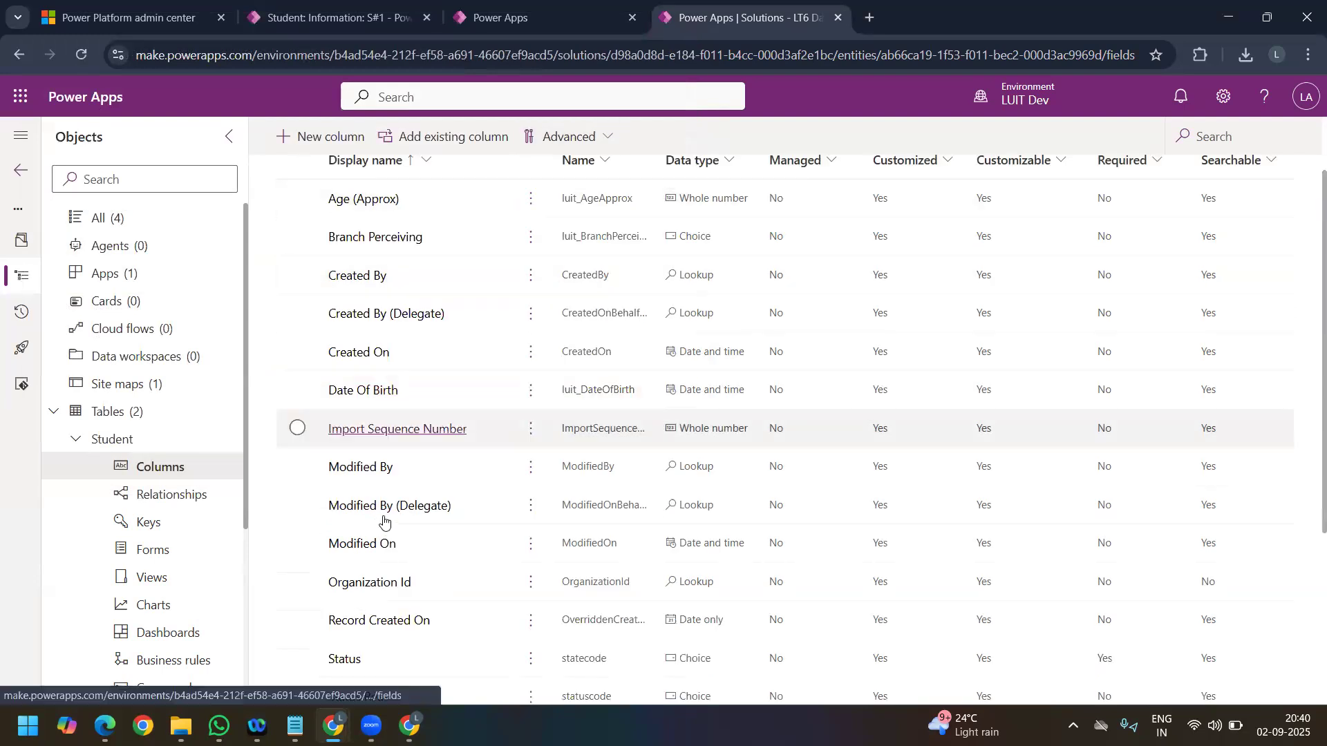
scroll(415, 509, "down", 2)
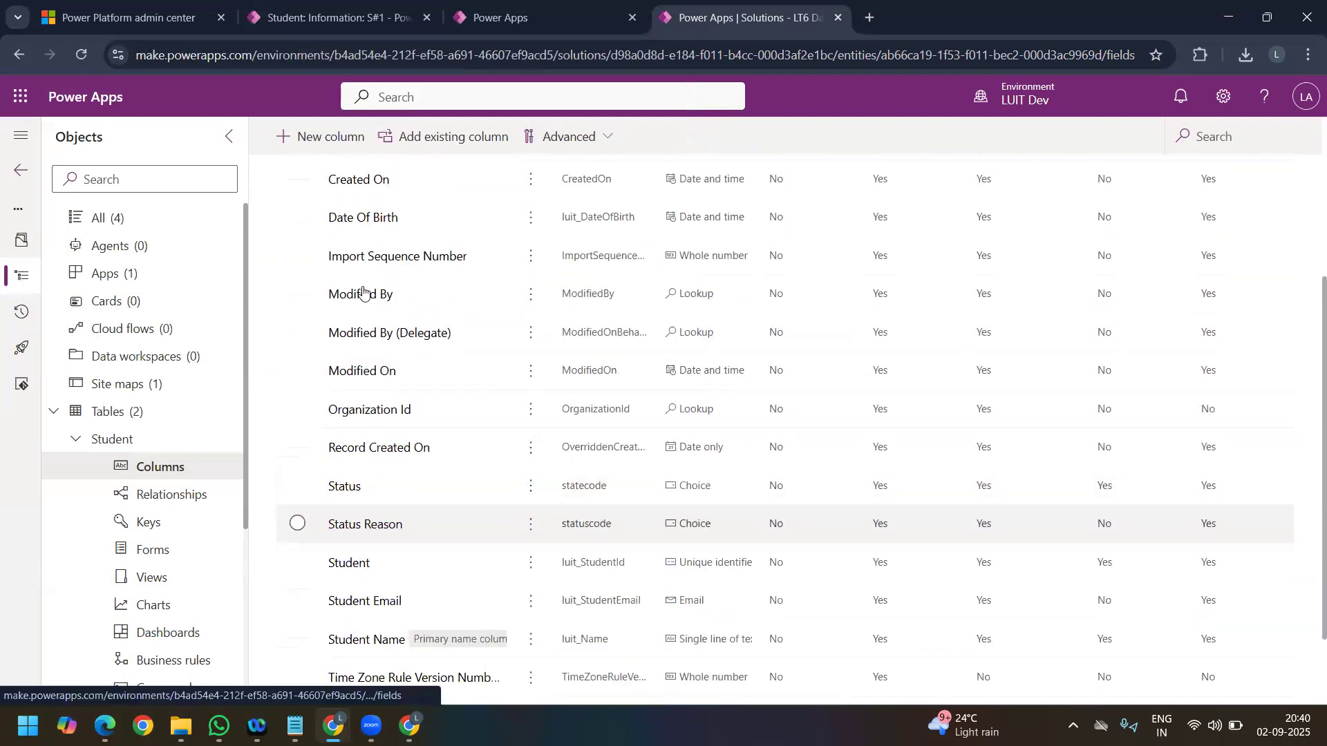
scroll(349, 290, "up", 3)
left_click(364, 291)
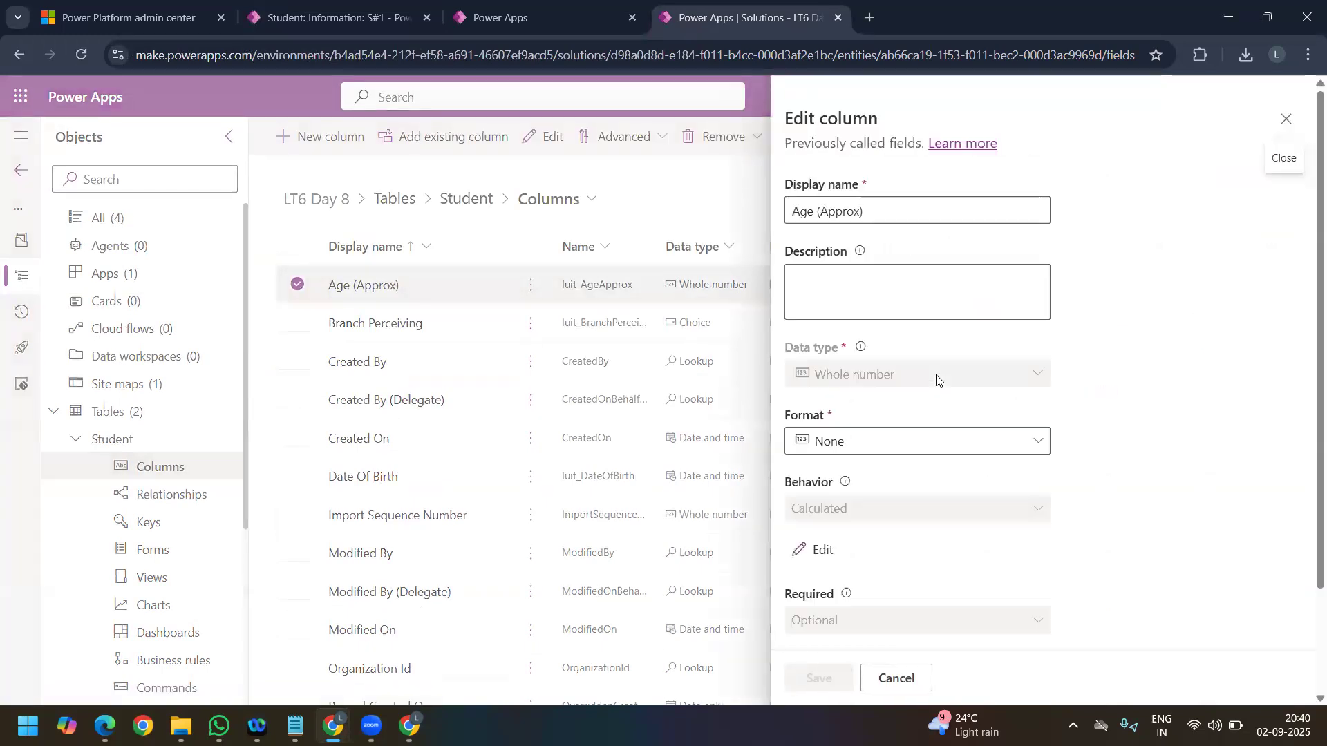
scroll(815, 411, "down", 2)
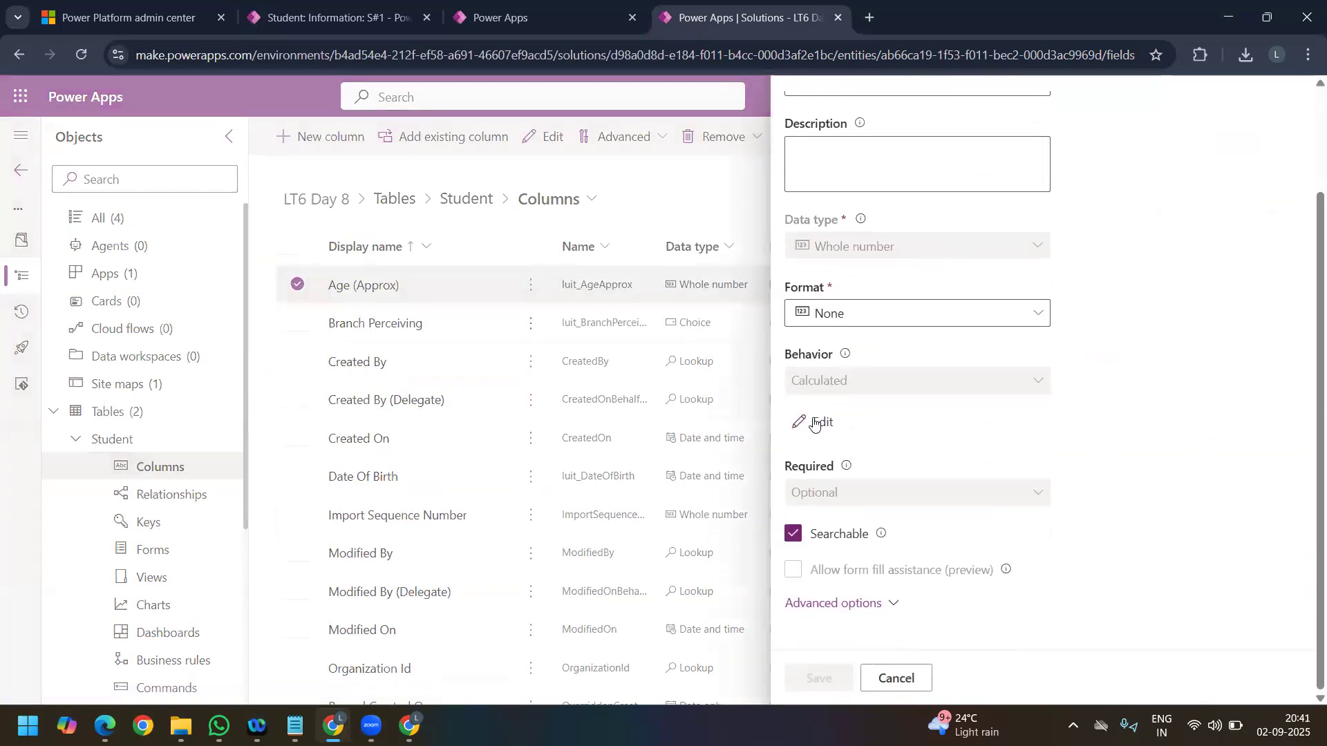
left_click(815, 422)
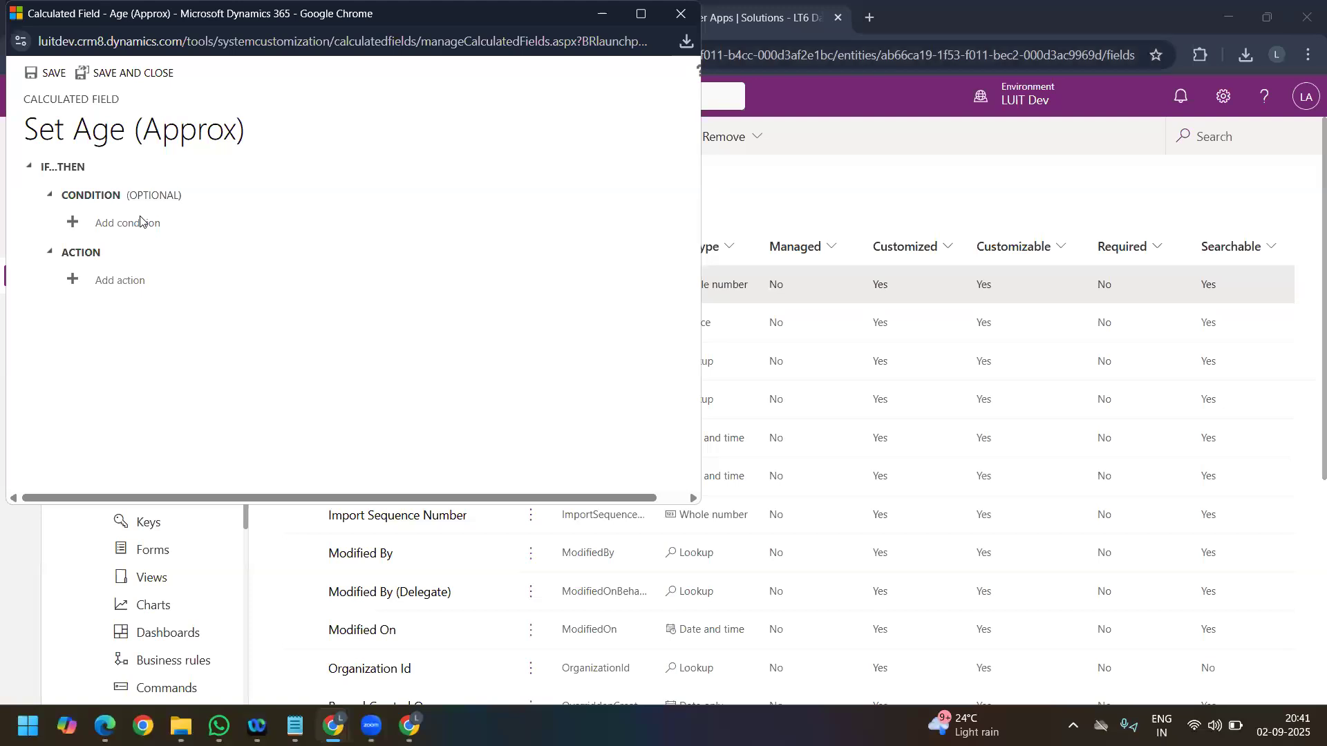
Step: Add a condition to the Age (Approx) calculation requiring that Date Of Birth contains data
left_click(141, 220)
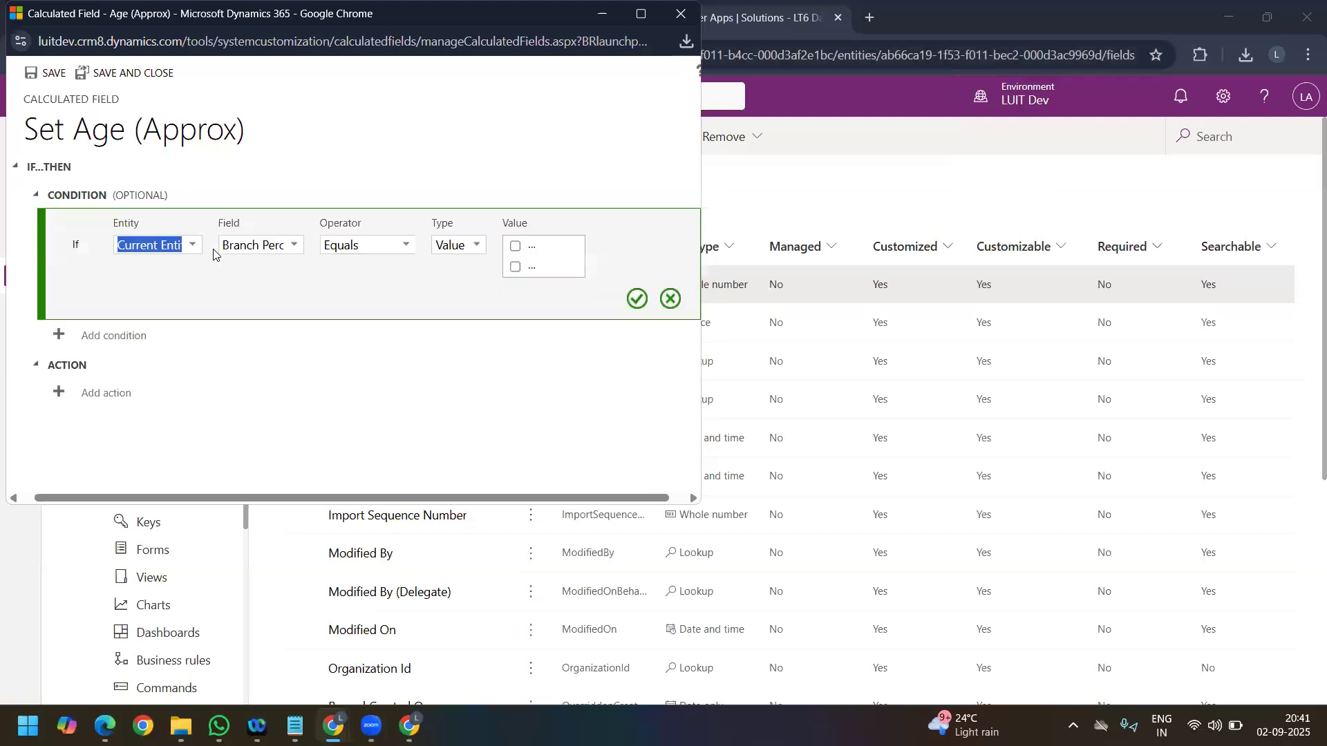
left_click(291, 248)
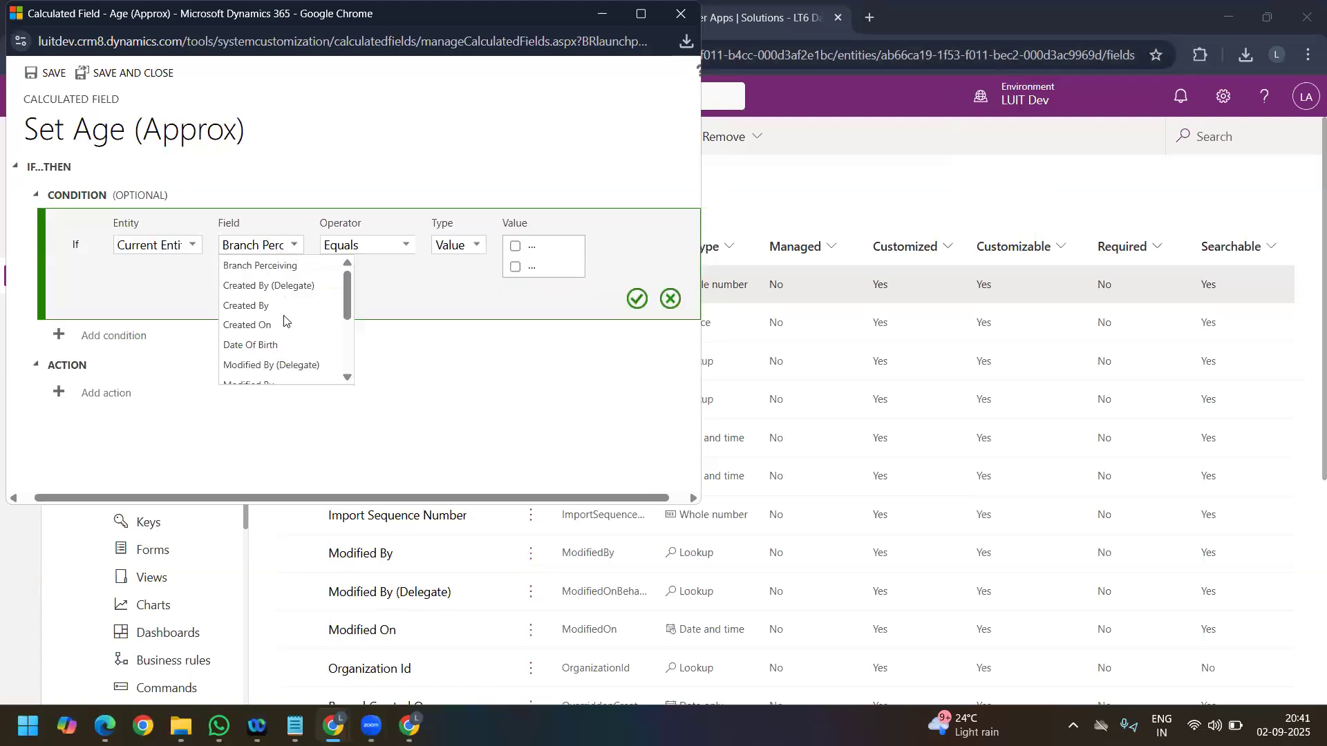
left_click(275, 344)
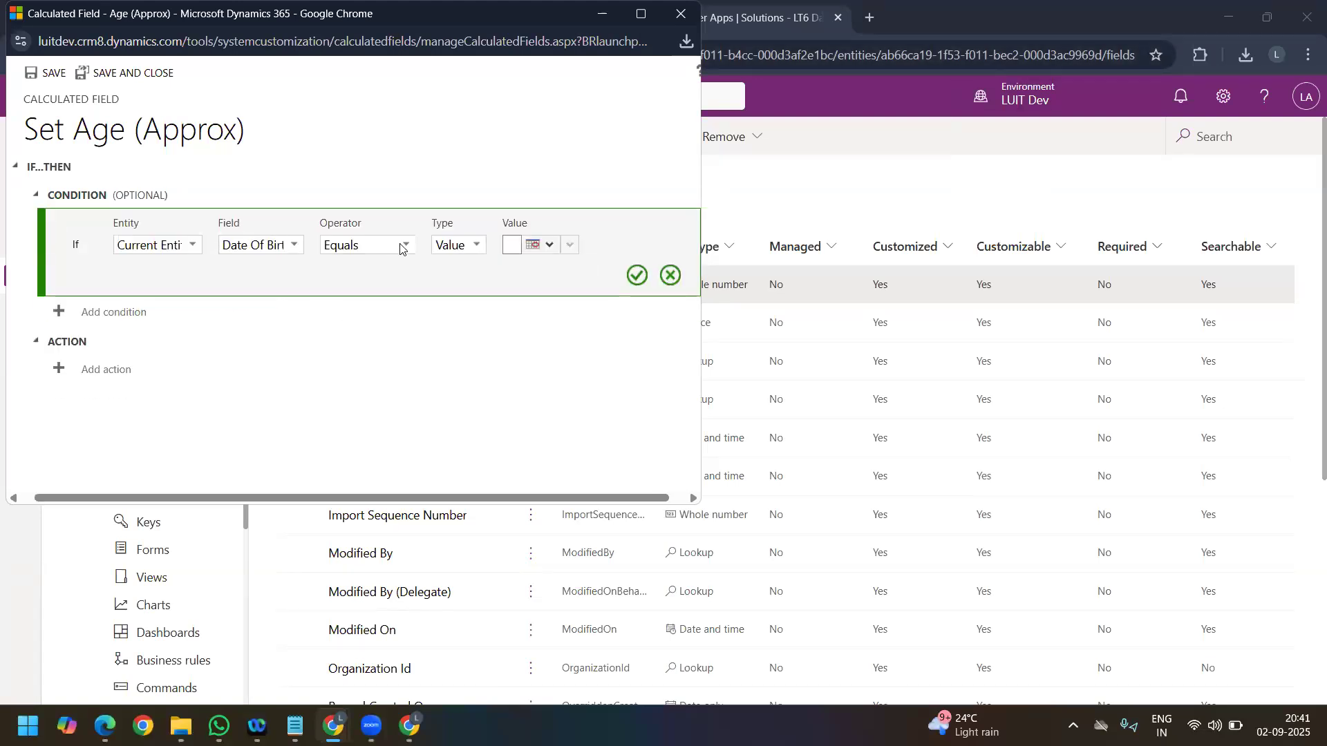
left_click(402, 249)
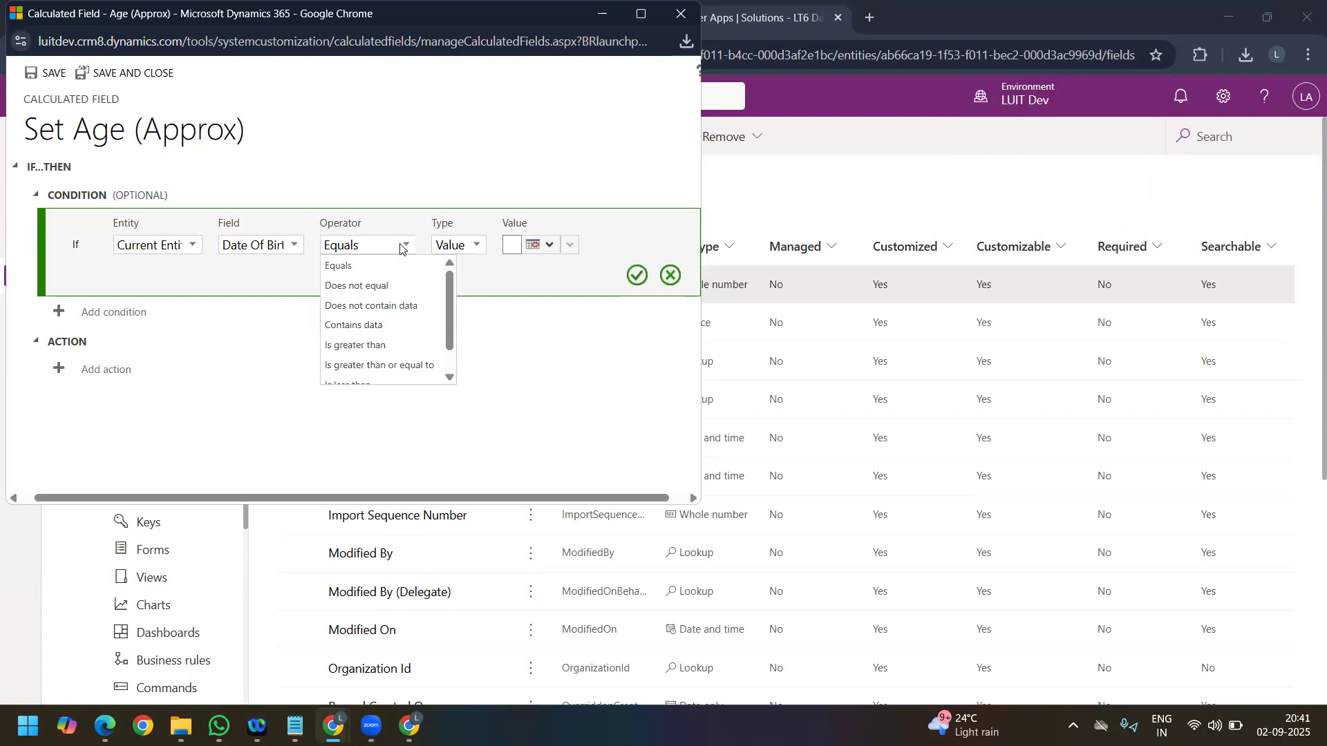
left_click(376, 326)
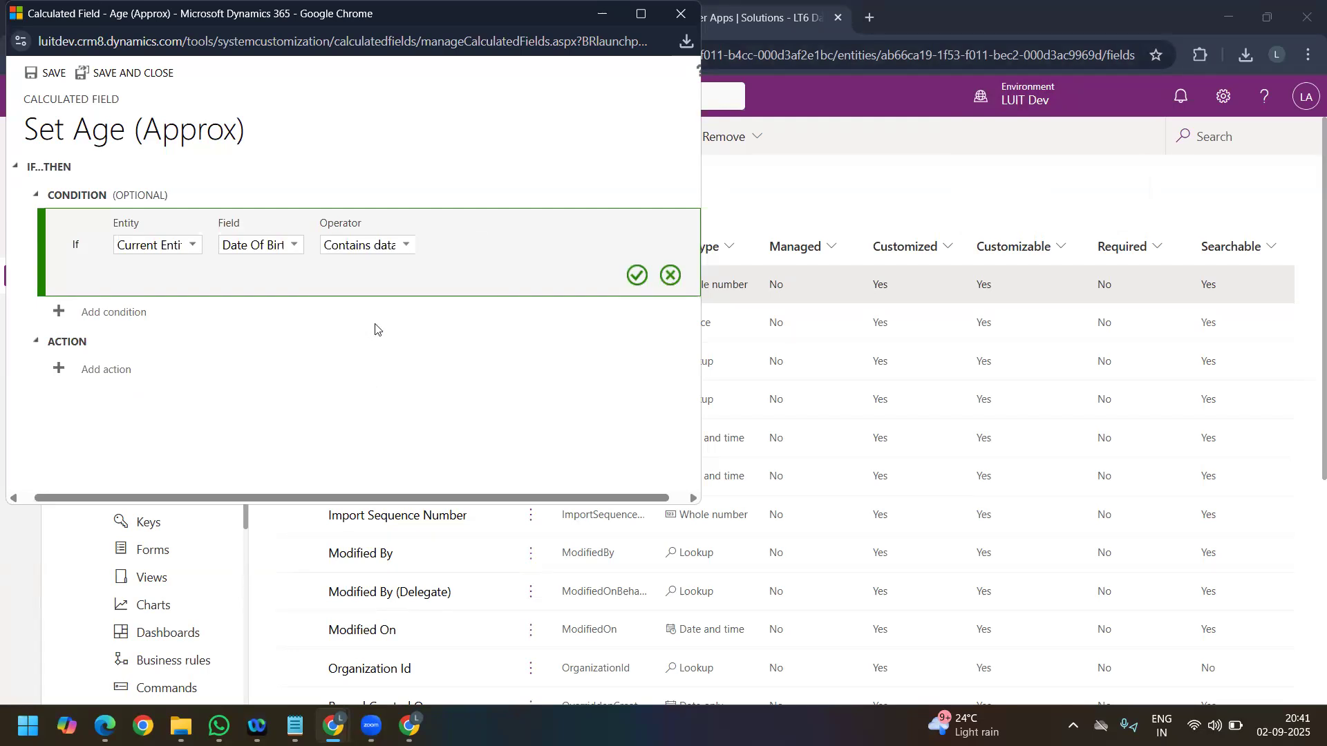
left_click(636, 275)
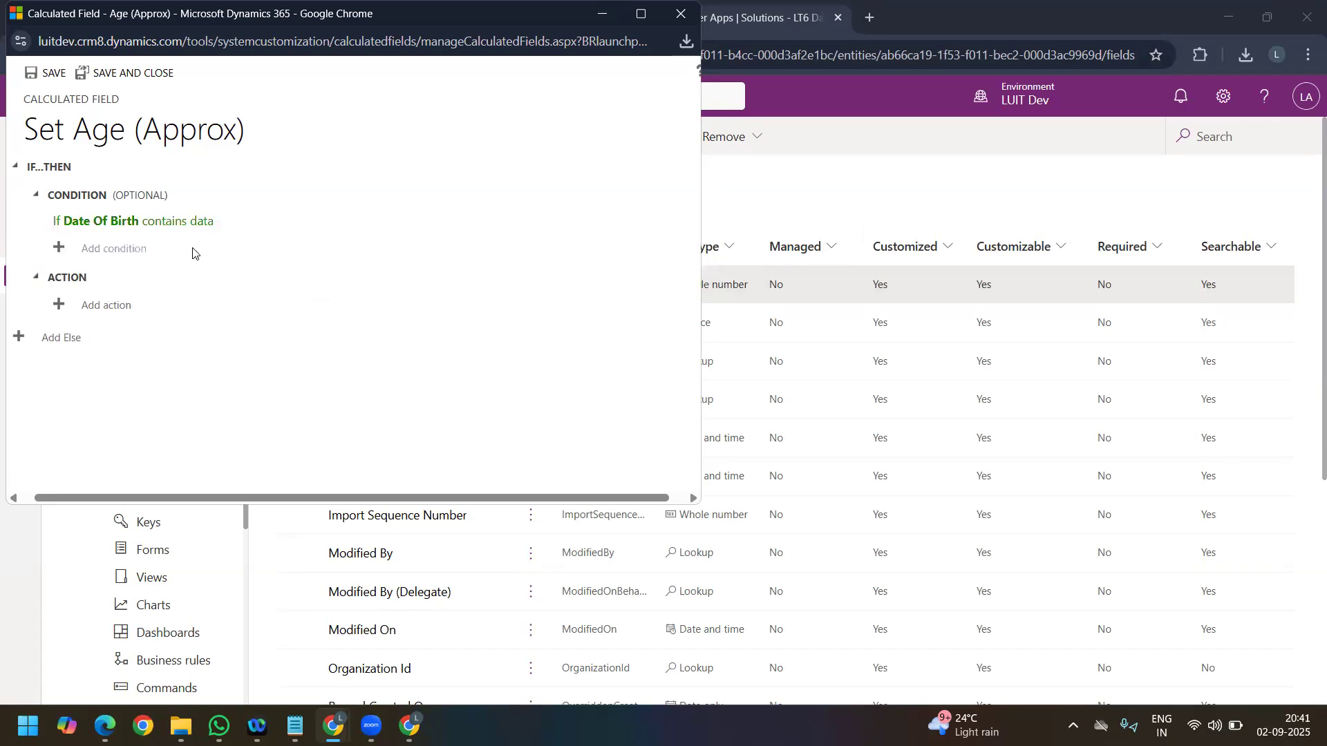
Step: Add an action to the Age (Approx) calculation and insert the DIFFINYEARS function as its formula
left_click(91, 310)
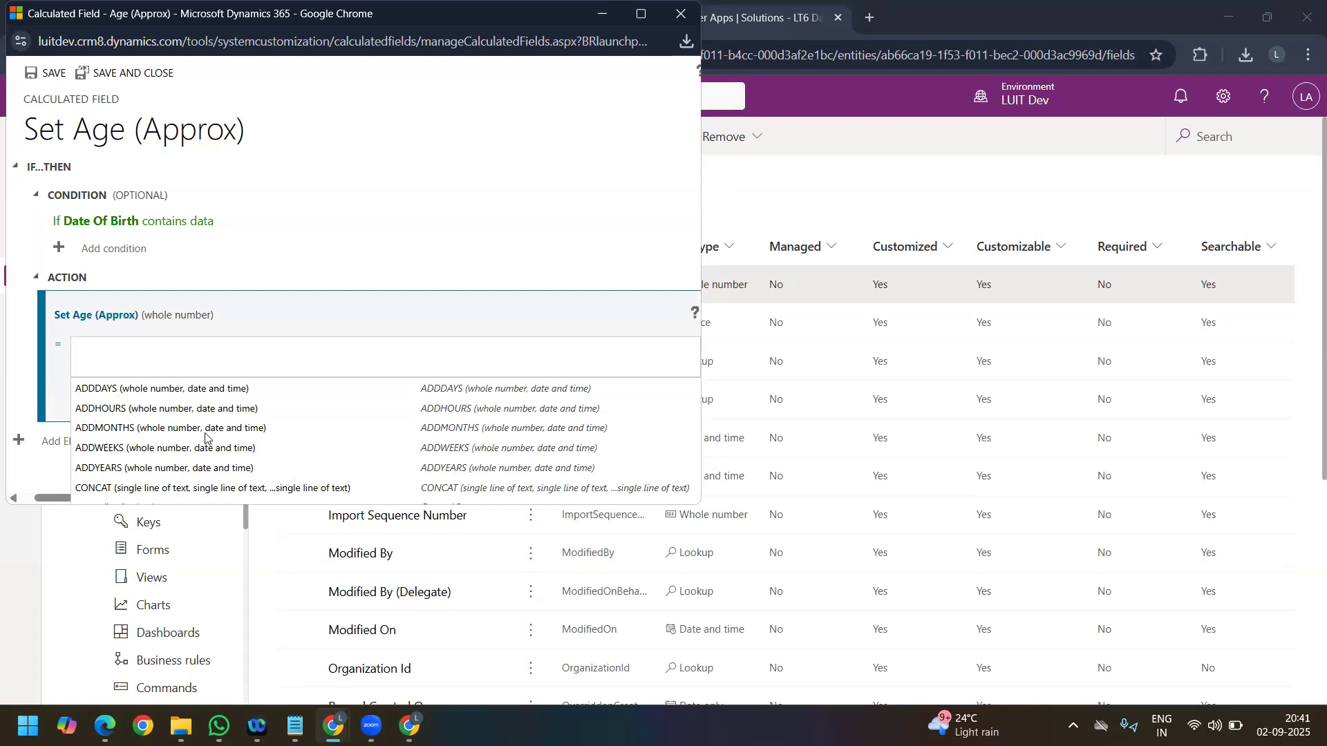
scroll(148, 450, "down", 5)
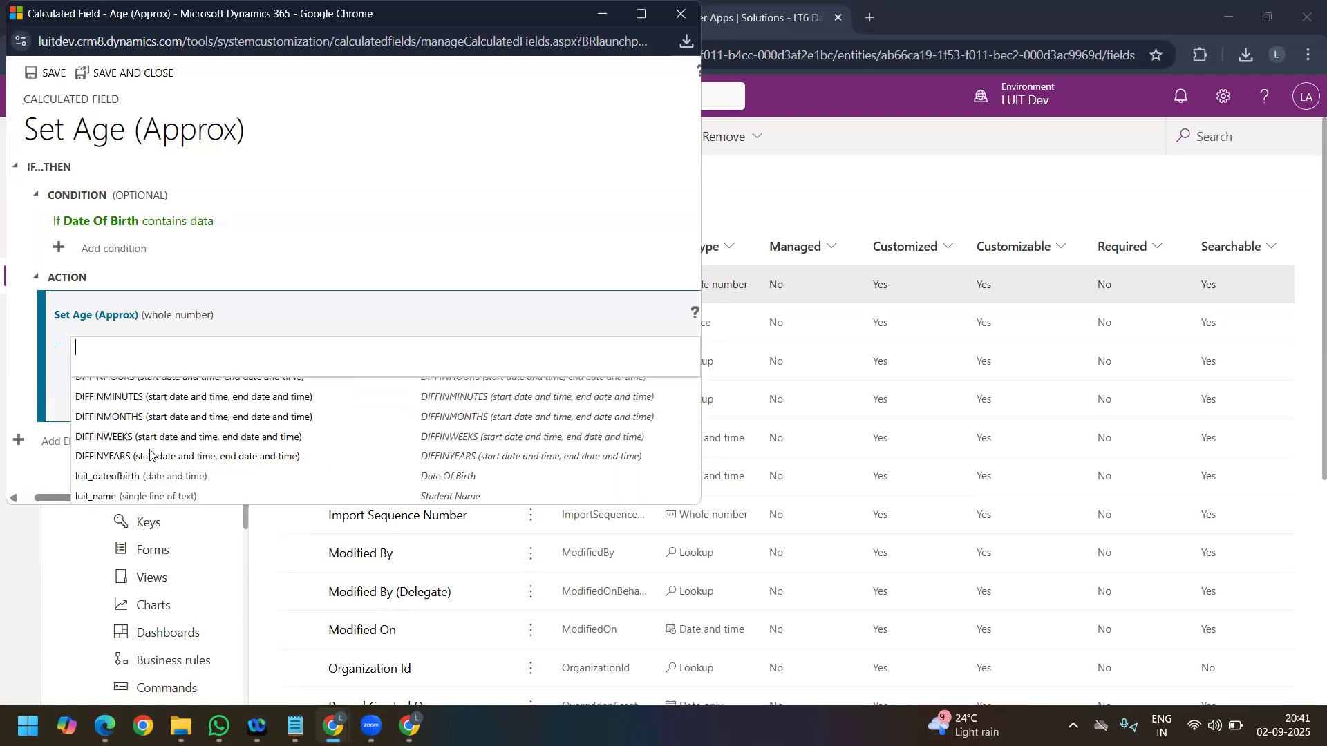
left_click(158, 492)
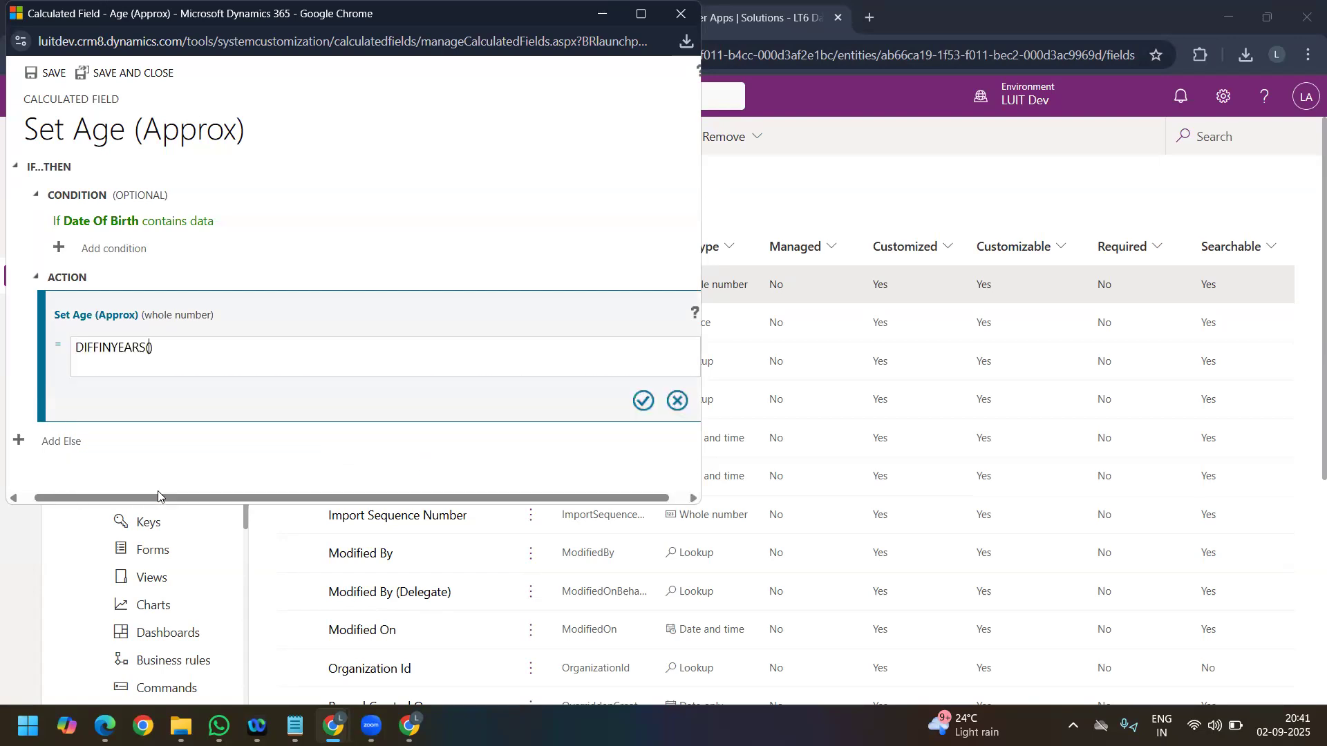
key("ctrl+a")
key("BackSpace")
type("d")
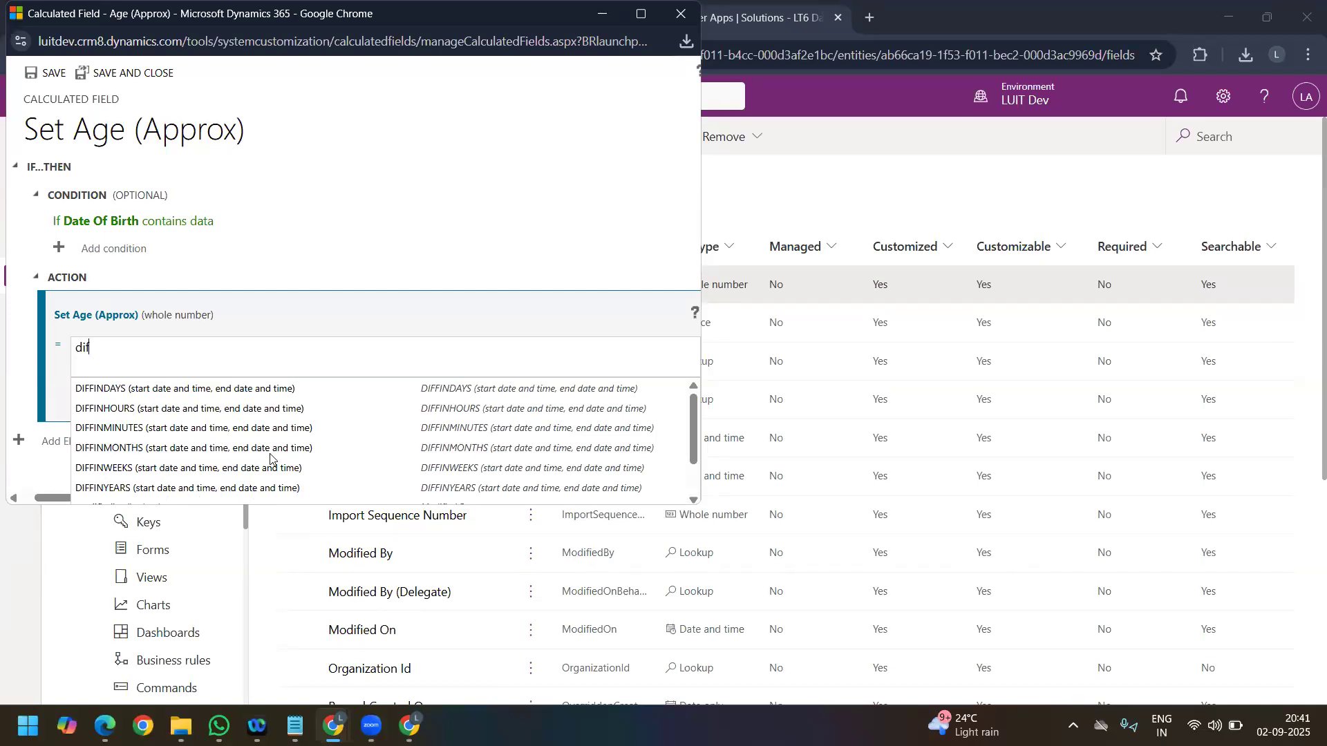
scroll(155, 488, "down", 1)
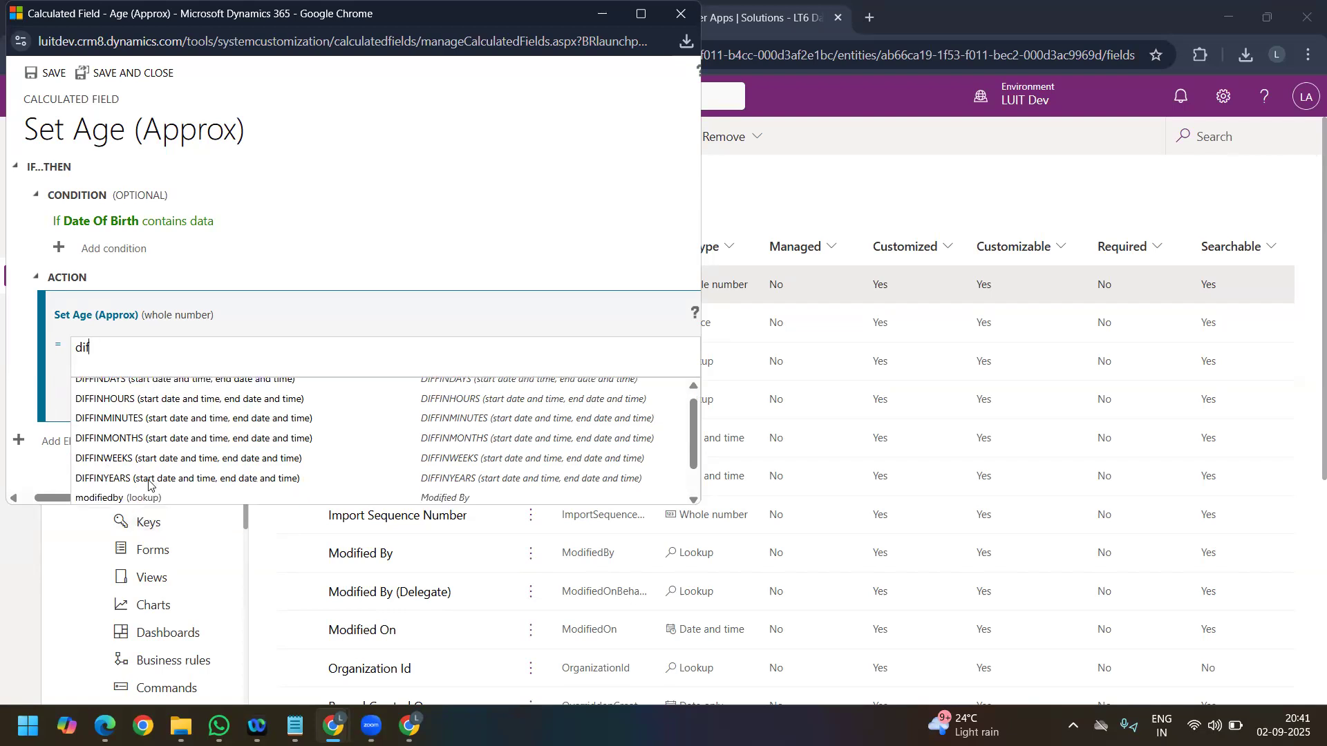
left_click(156, 484)
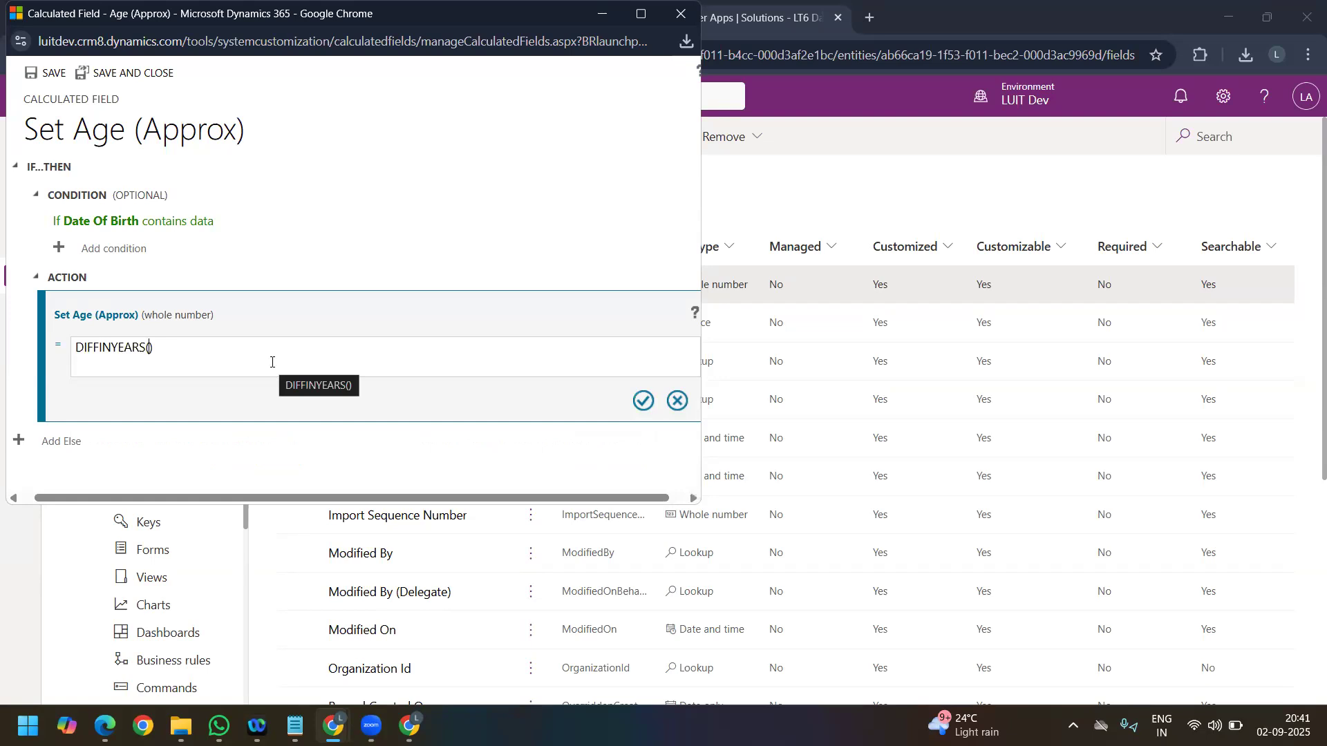
Step: Complete the DIFFINYEARS formula with luit_dateofbirth as start date and createdon as end date, and save and close the calculation
type("date")
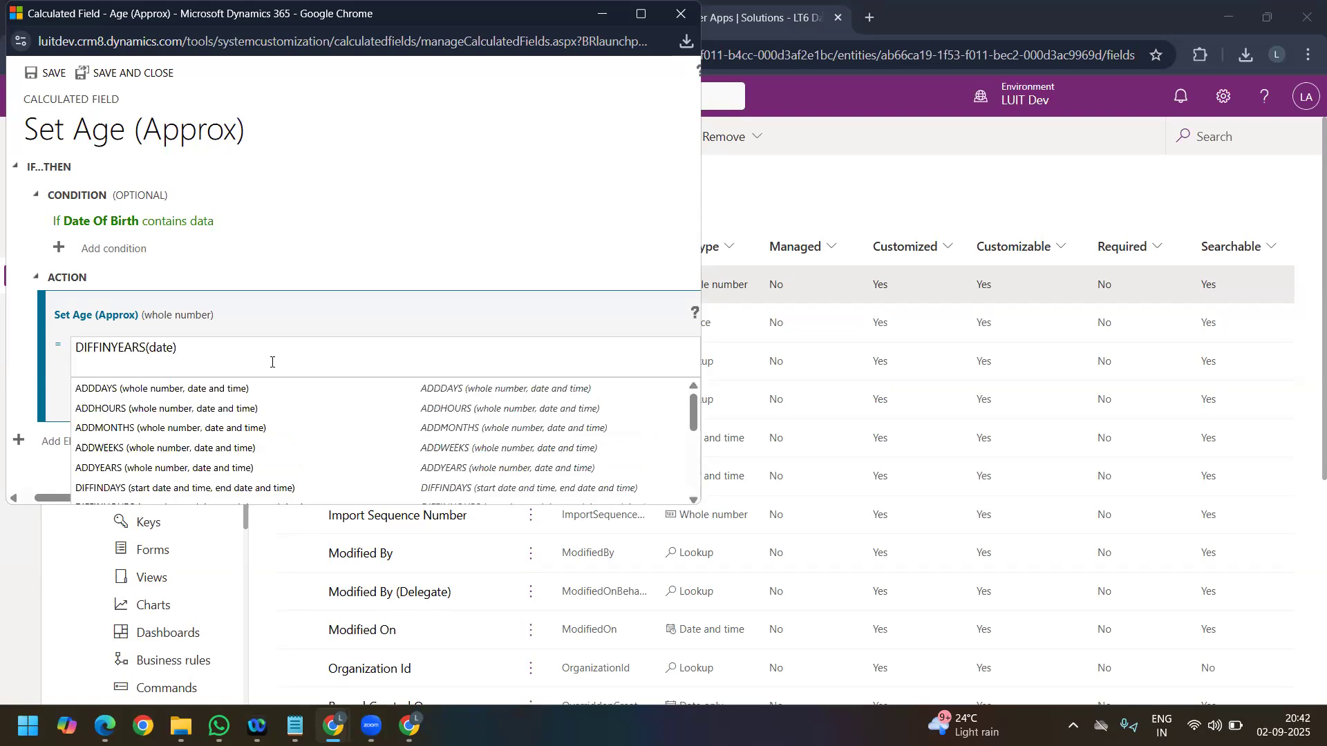
type("of")
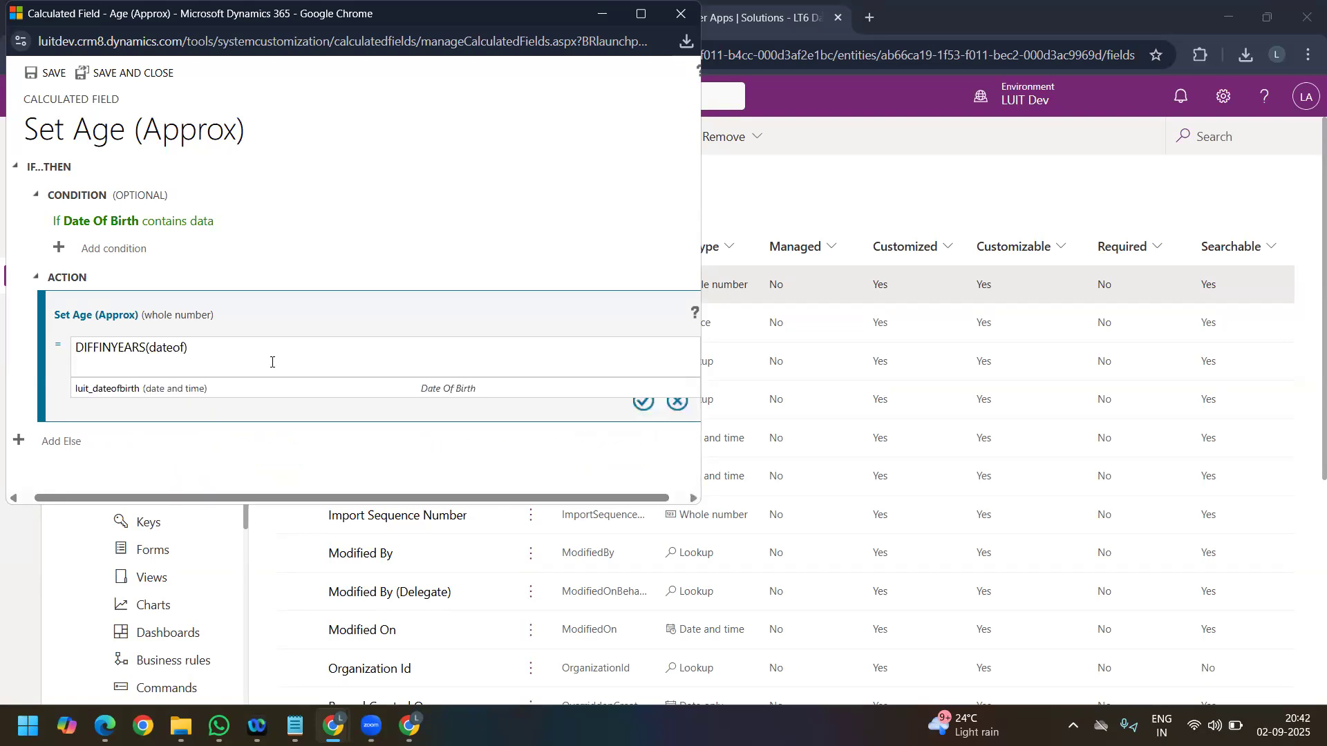
left_click(211, 387)
type(",")
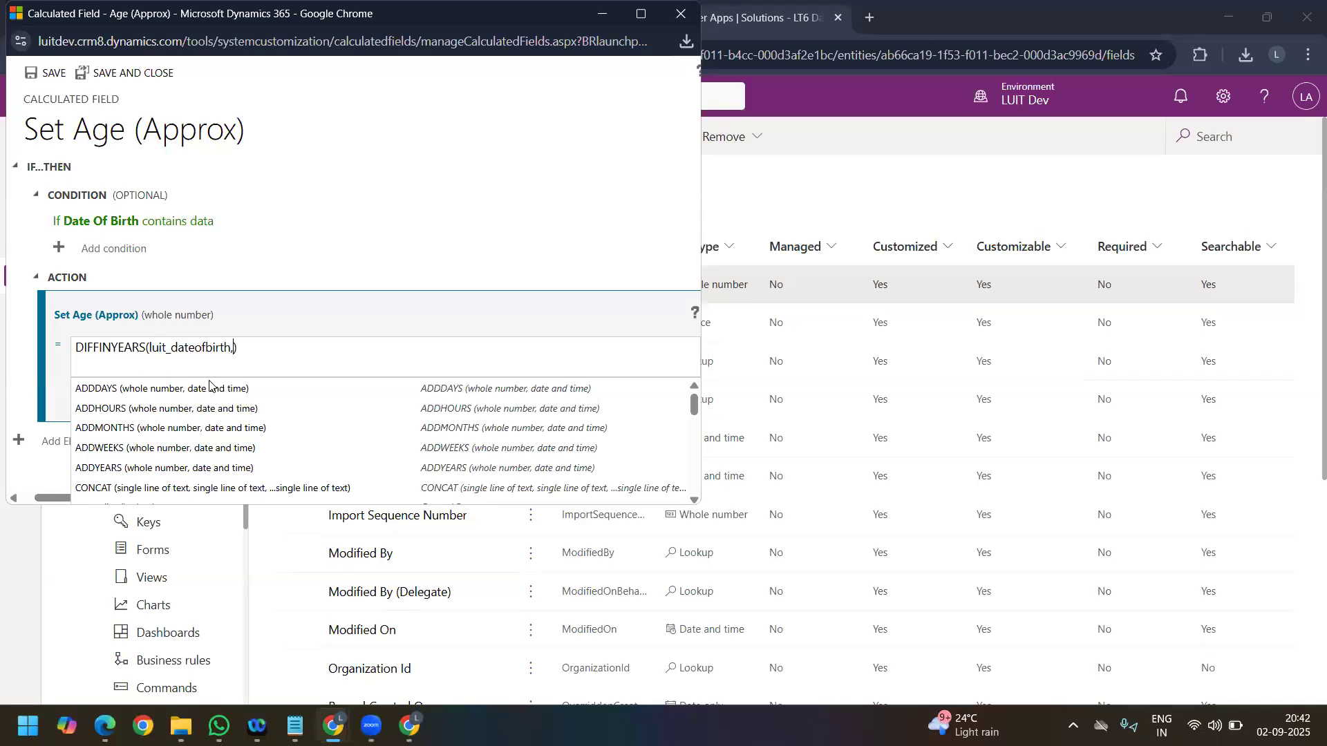
type("cred")
key("BackSpace")
type("a")
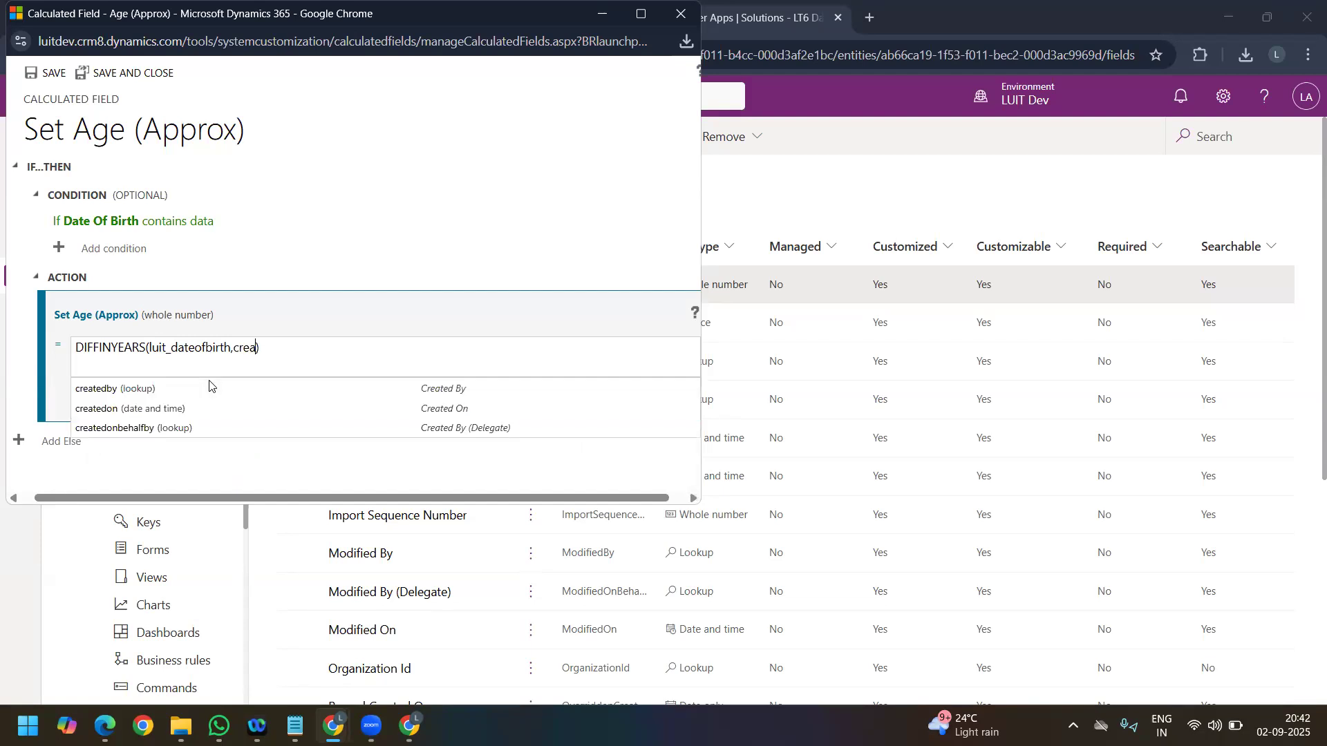
left_click(187, 409)
left_click(642, 402)
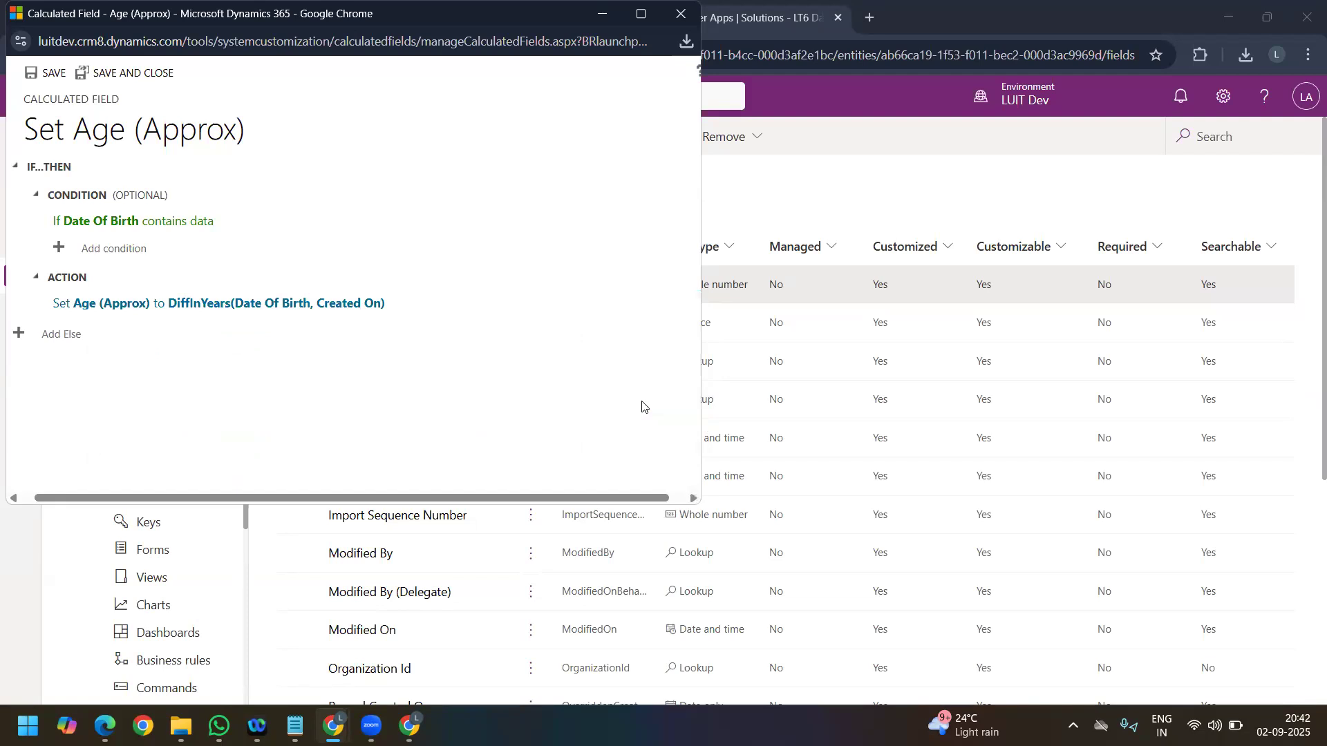
left_click(50, 75)
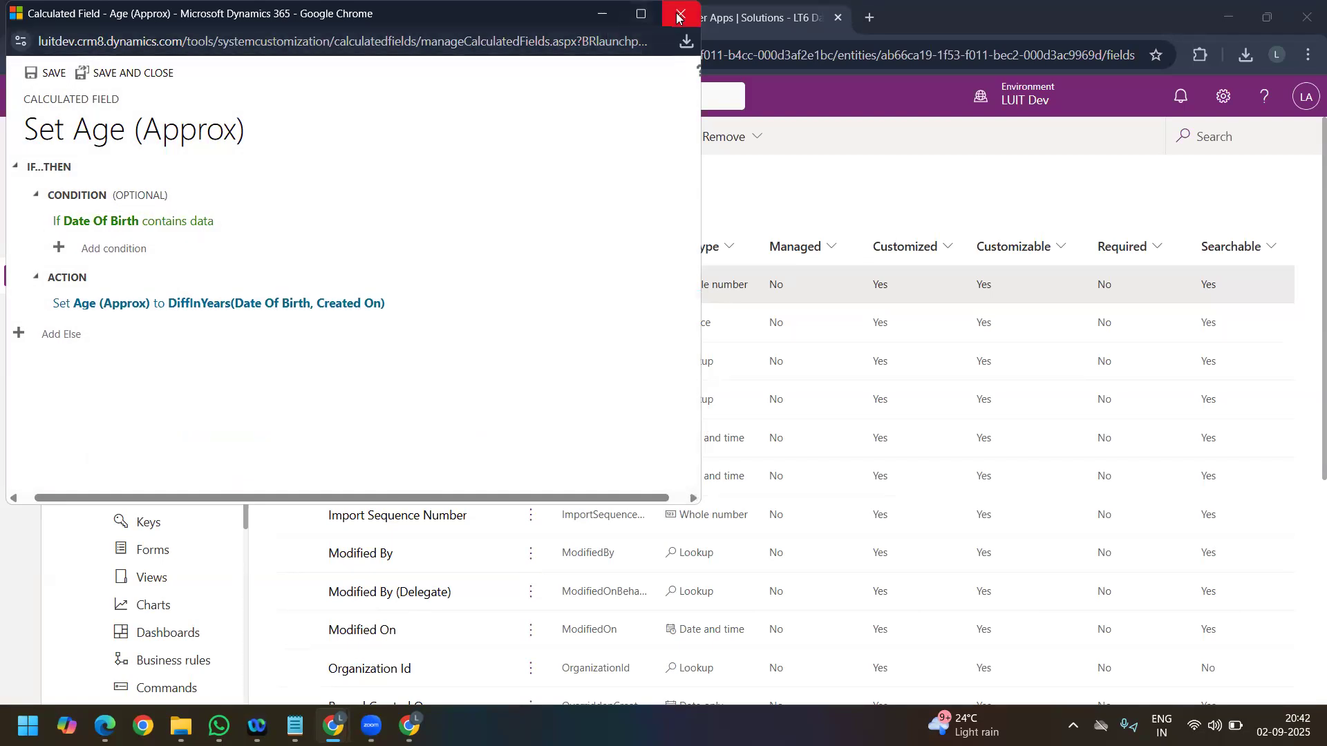
left_click(103, 63)
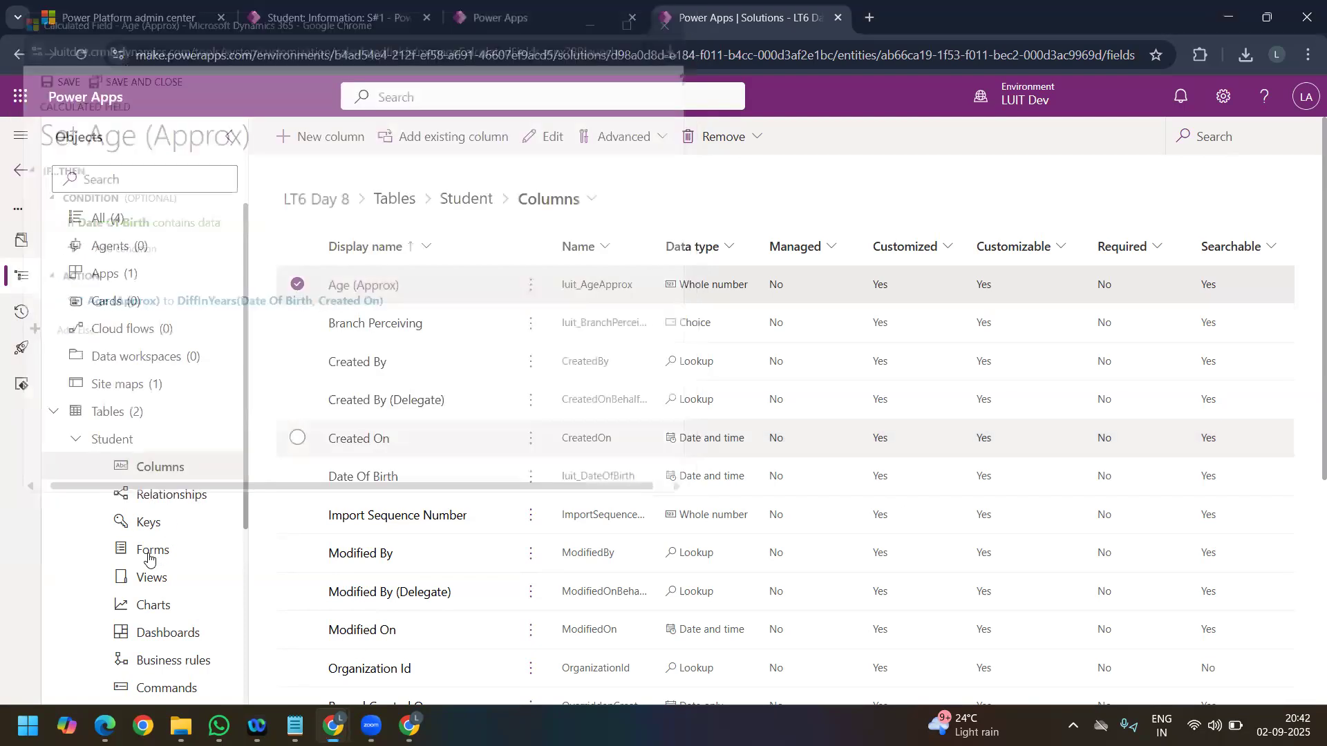
Step: Open the Student table's main Information form and add a 1-column tab
left_click(151, 553)
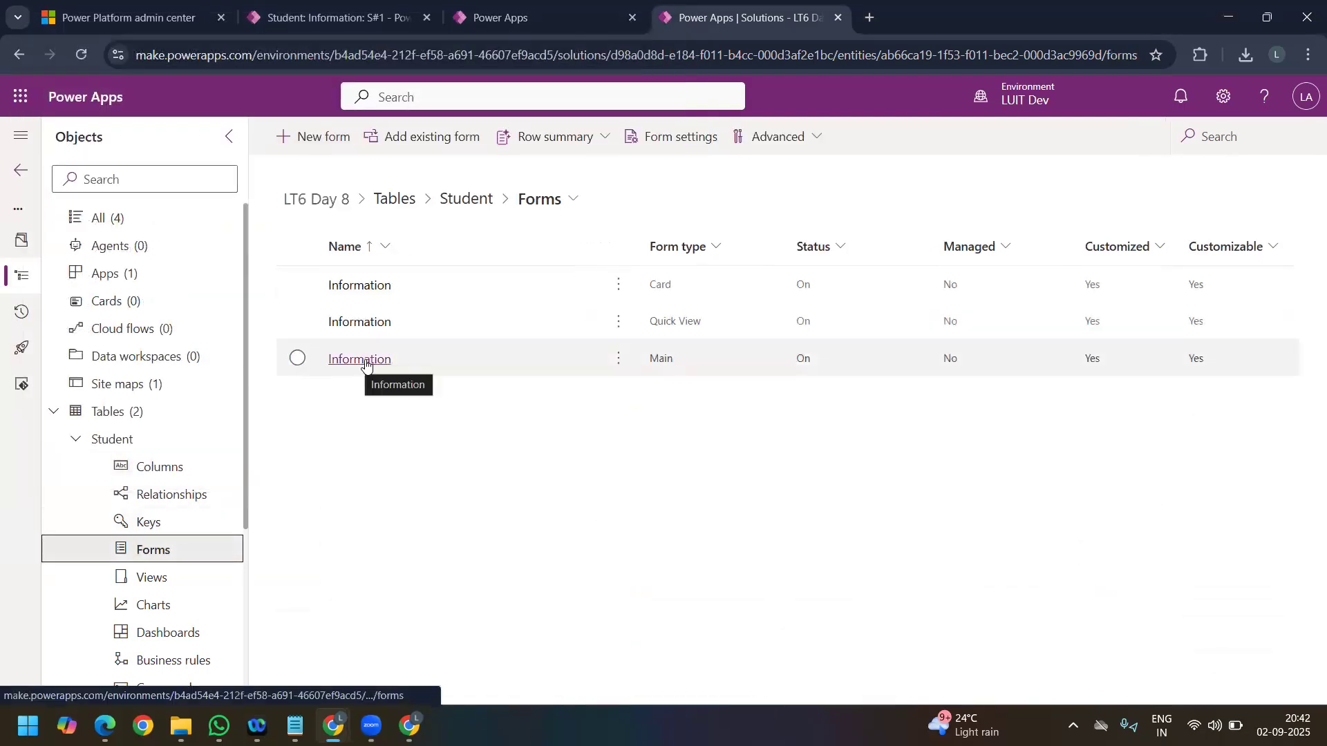
left_click(367, 360)
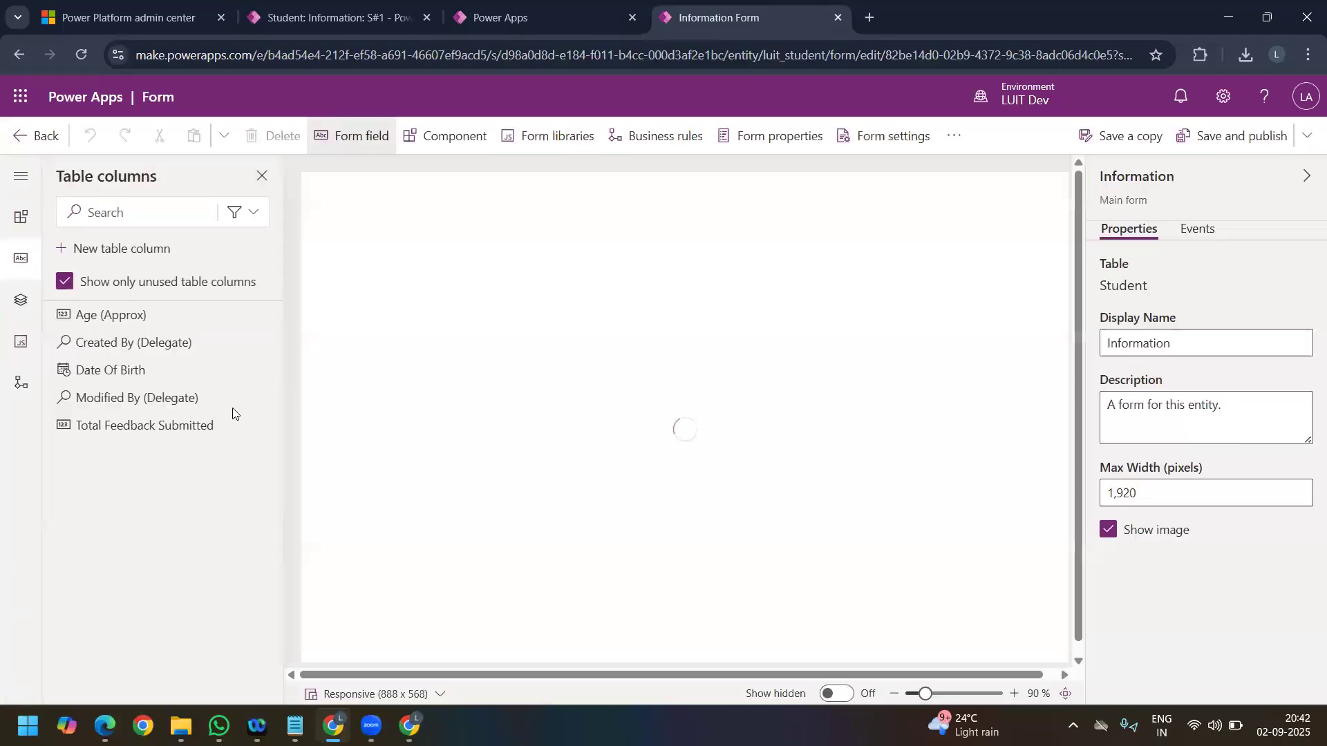
left_click(456, 138)
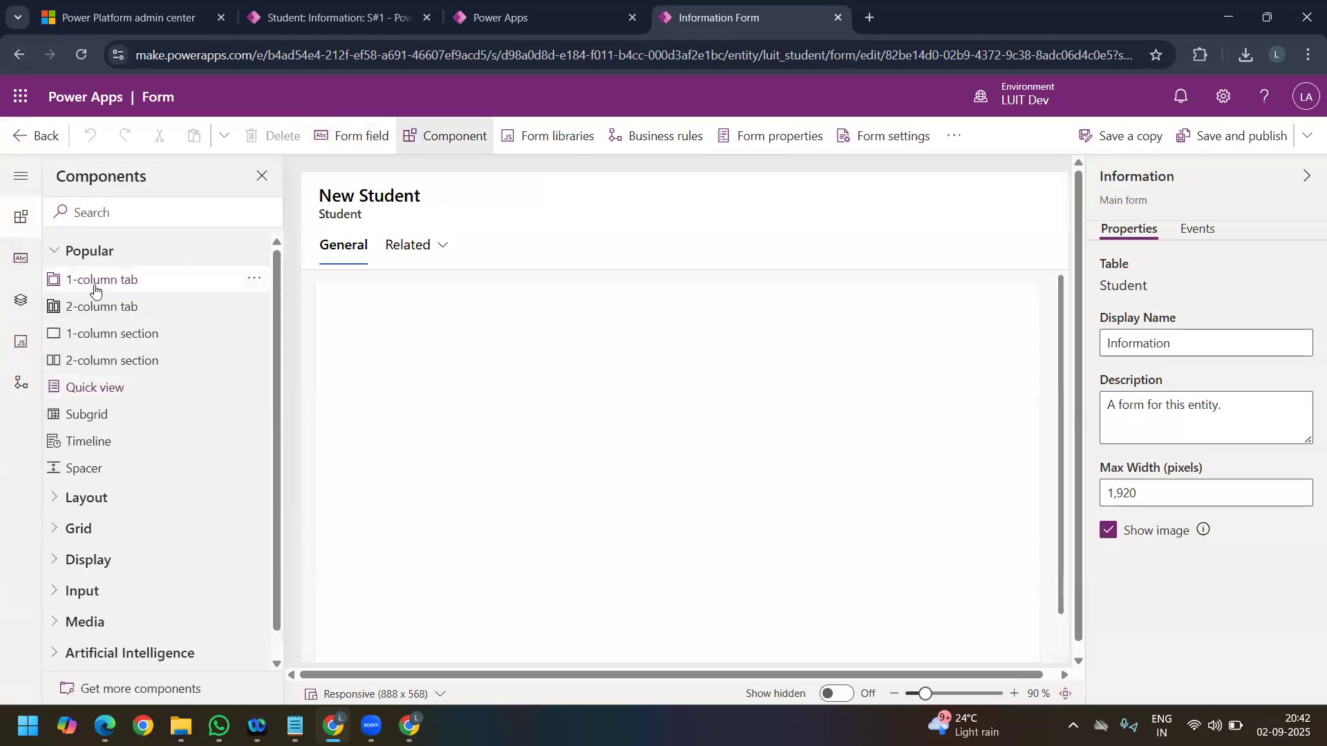
left_click(95, 289)
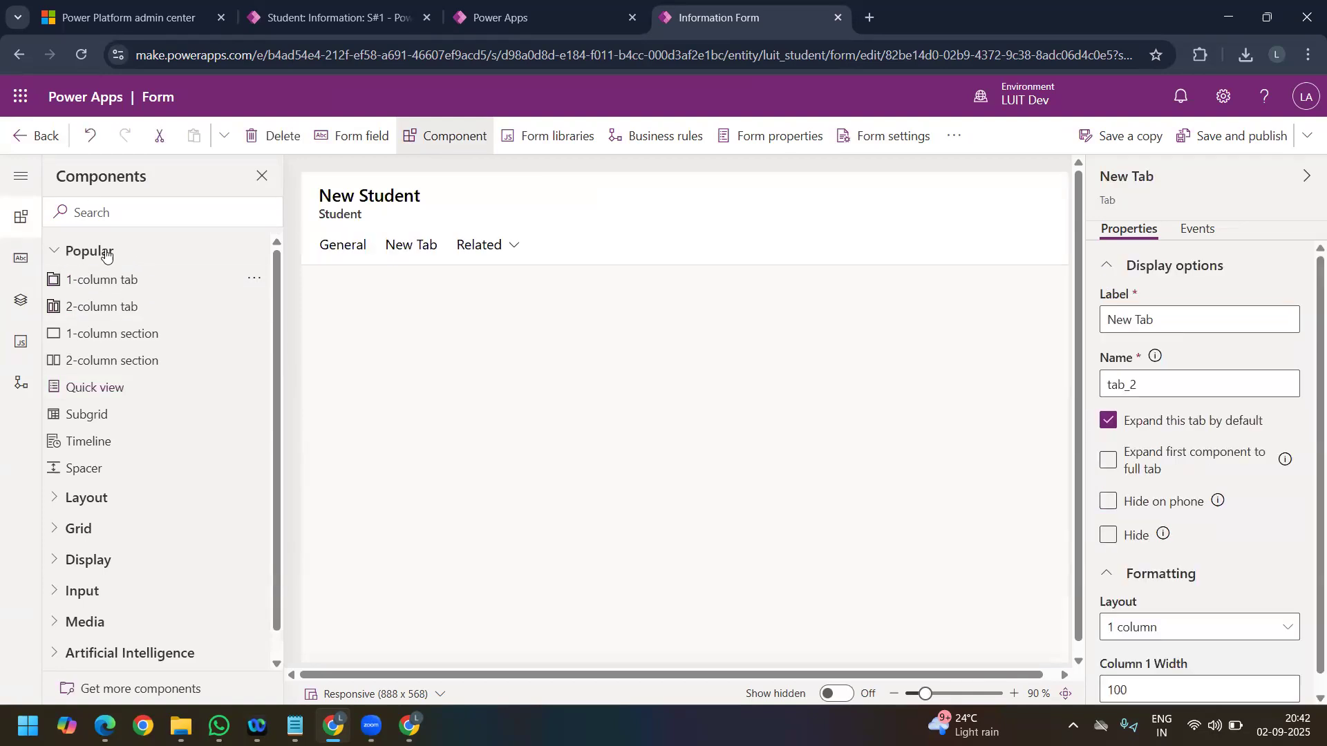
Step: Add Date Of Birth, Age (Approx) and Total Feedback Submitted to the form's new tab, and save and publish the form
left_click(349, 142)
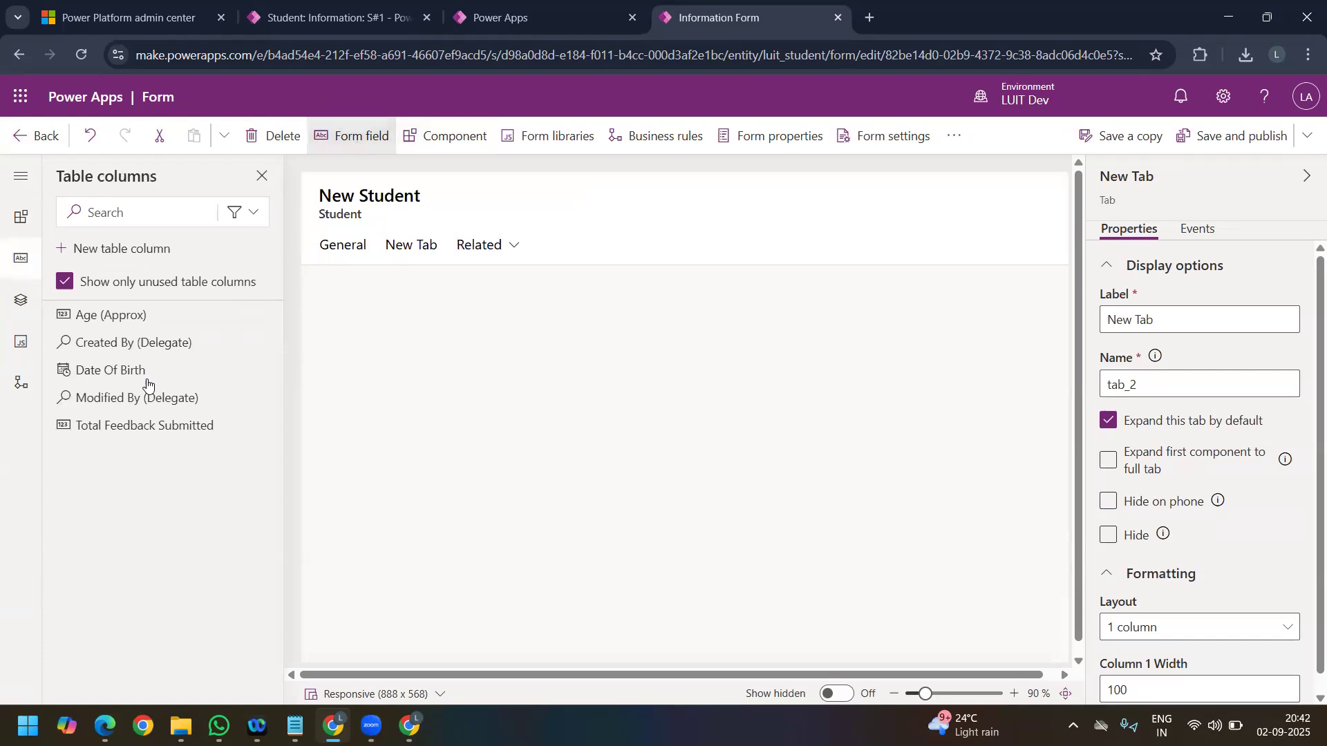
mouse_move(131, 317)
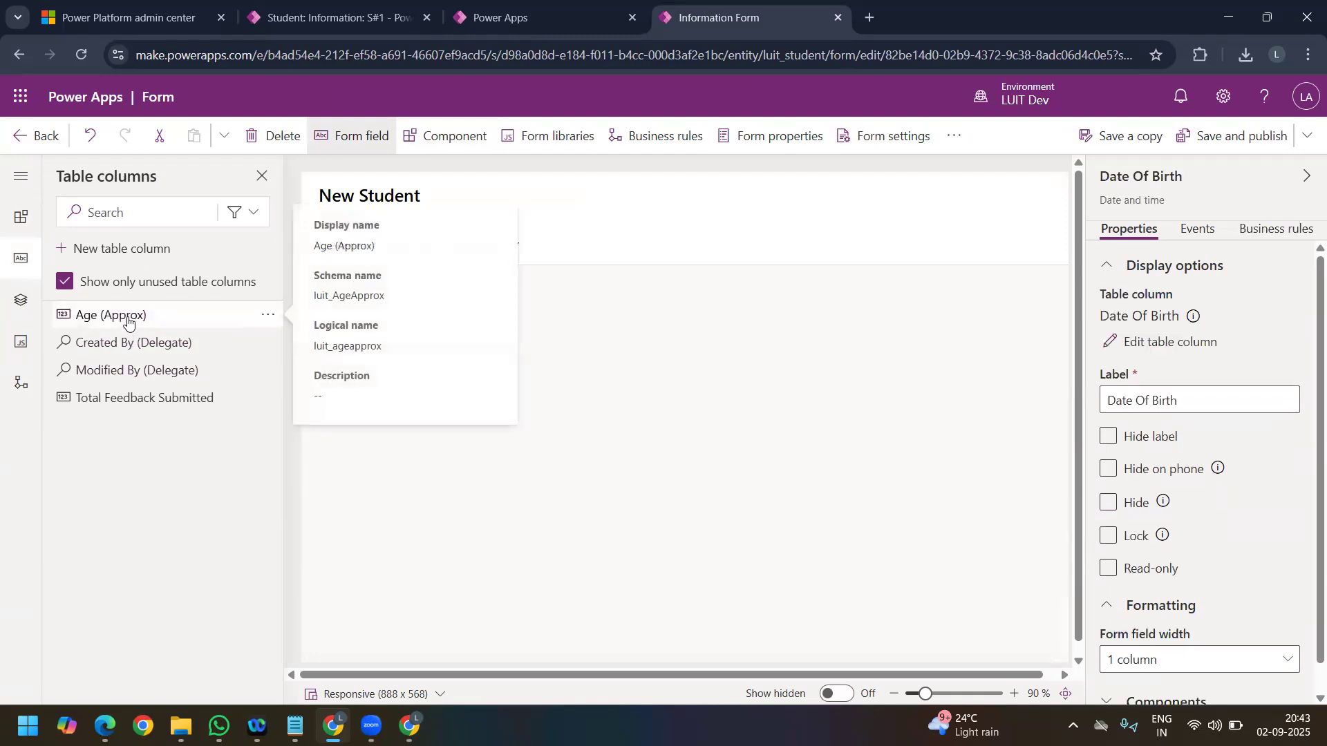
left_click(127, 318)
left_click(127, 374)
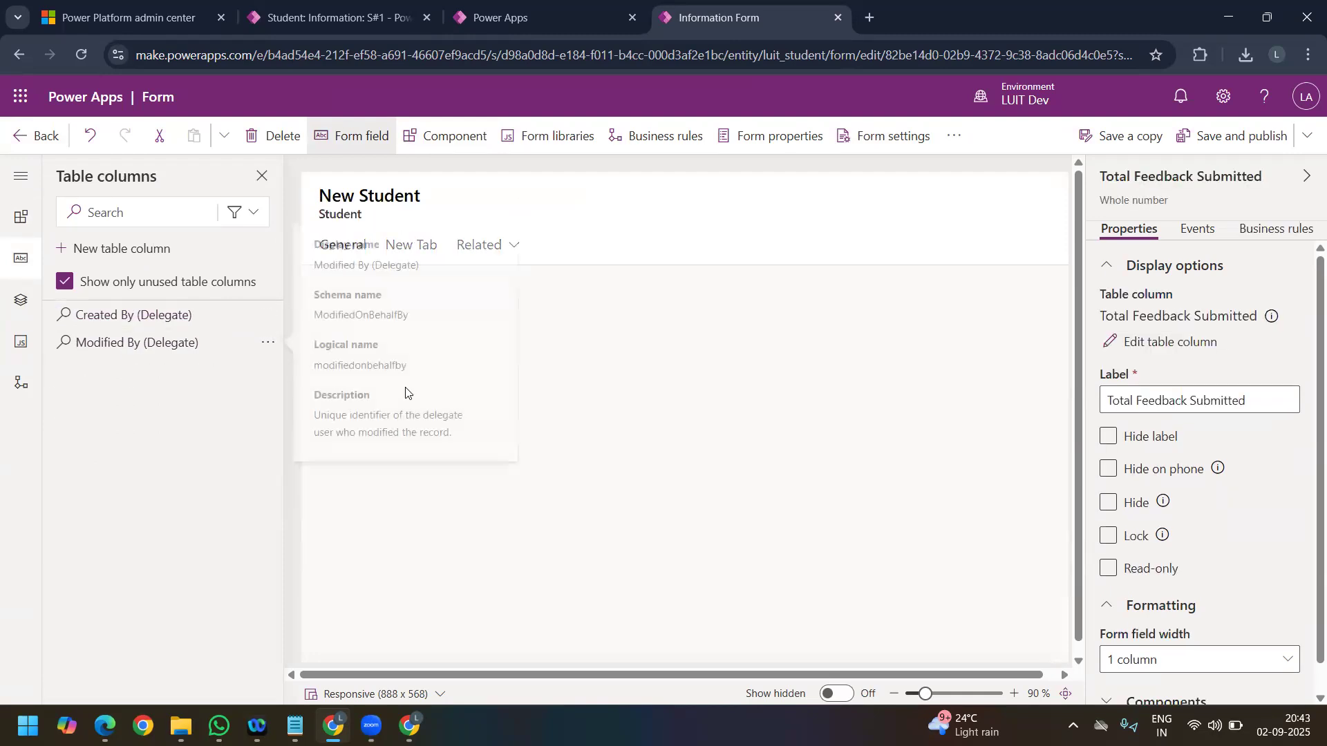
left_click(421, 256)
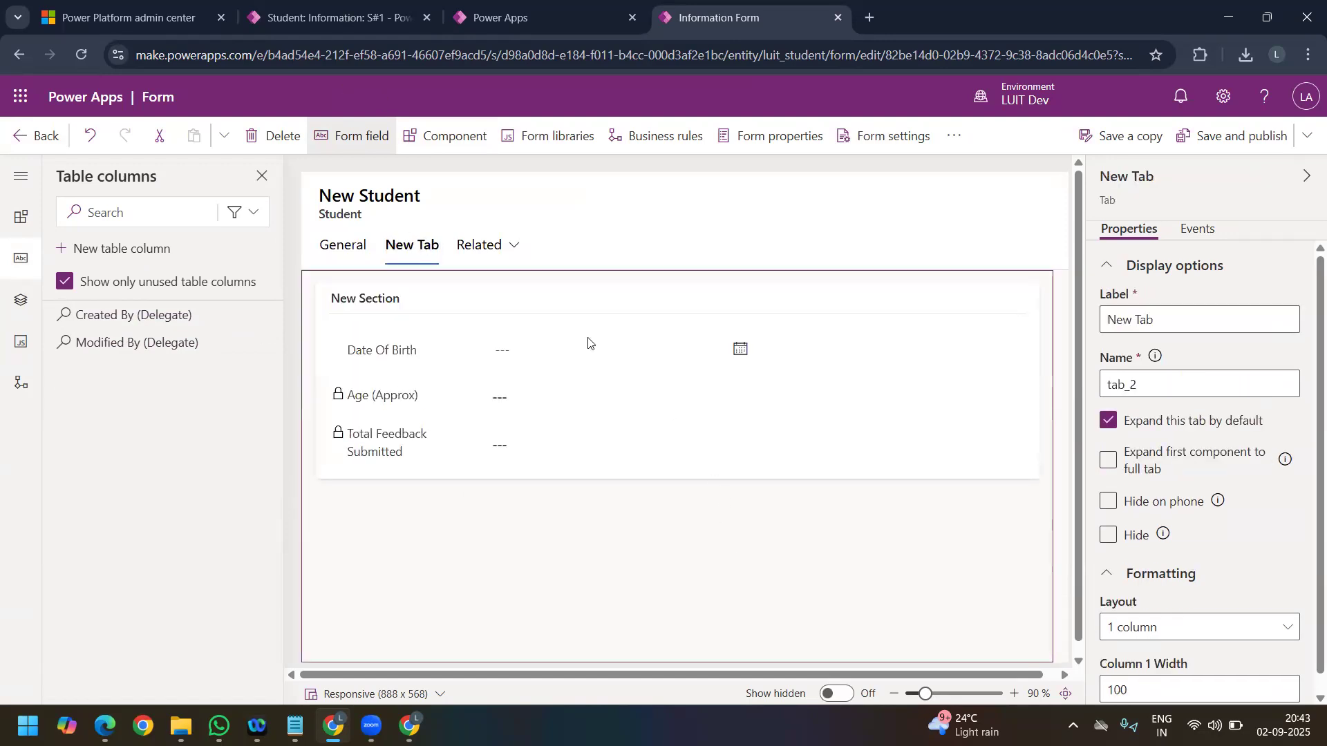
left_click(1221, 150)
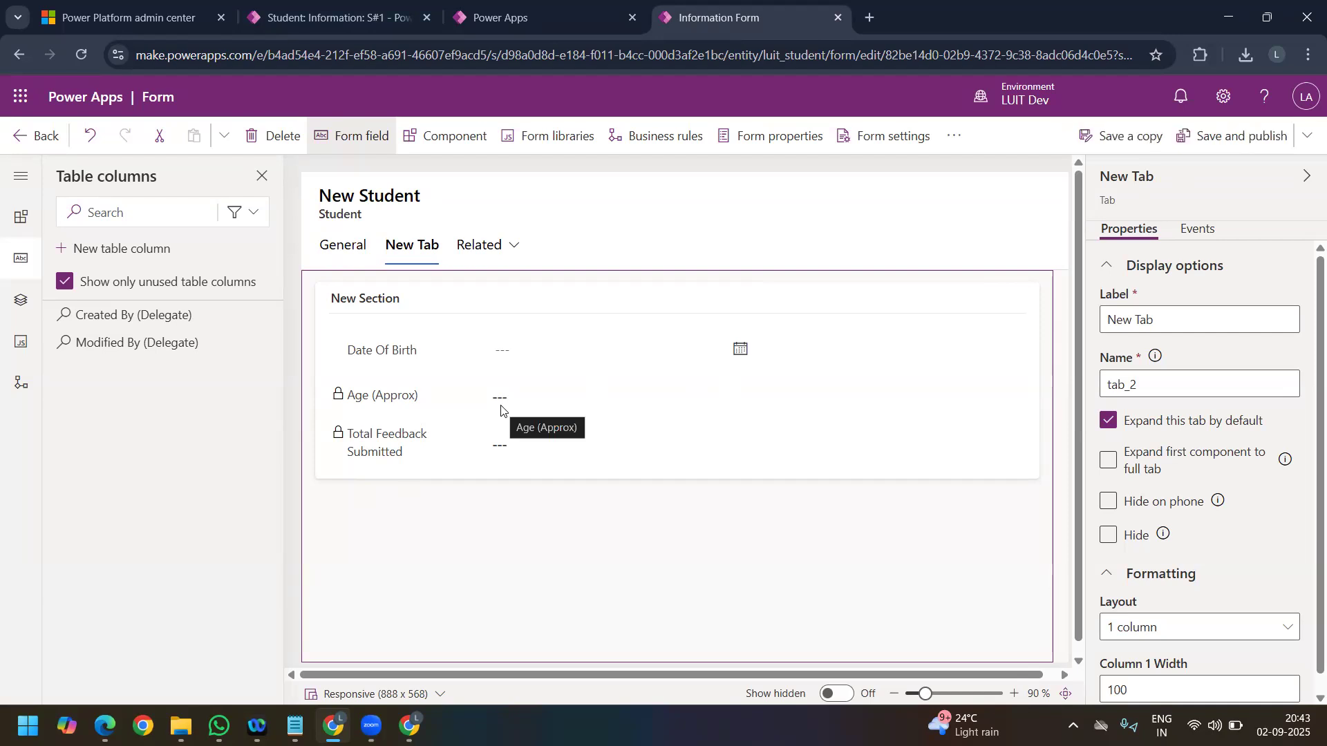
left_click(410, 398)
scroll(1141, 557, "down", 1)
scroll(1138, 555, "up", 1)
scroll(527, 415, "up", 1)
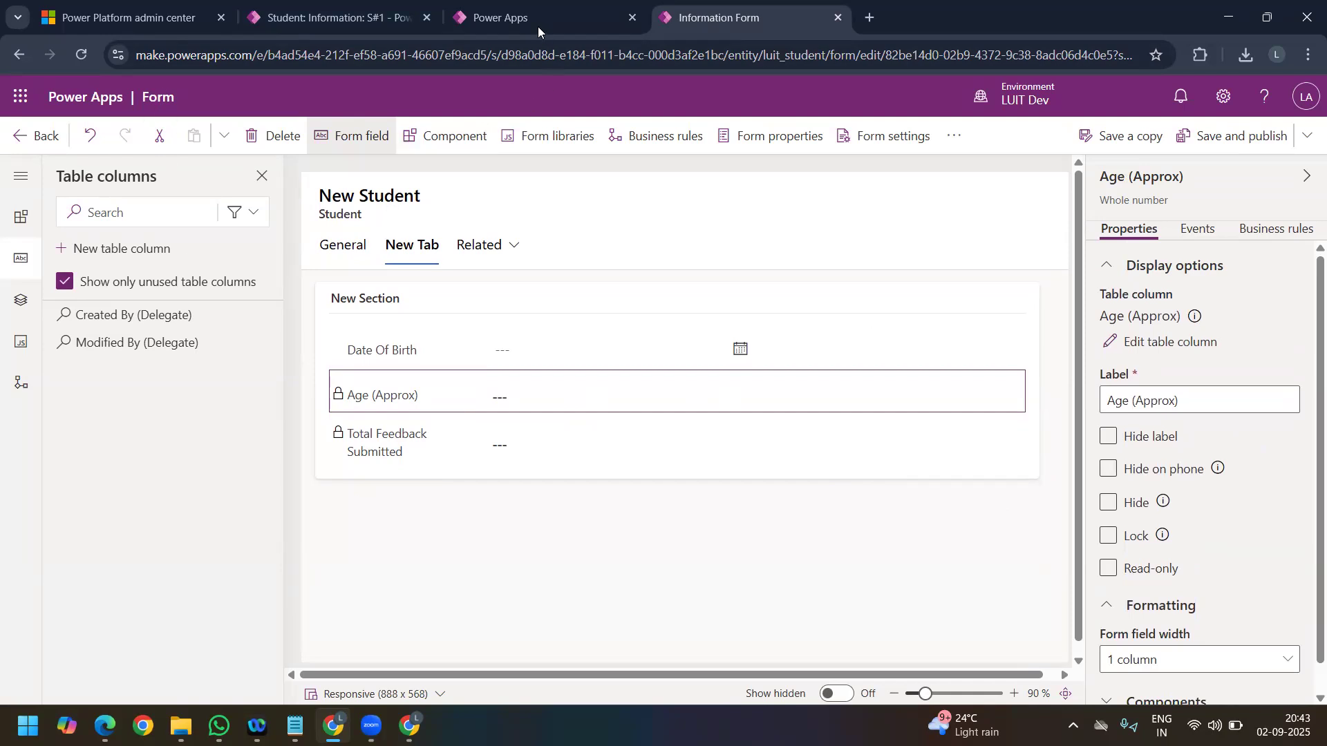
Step: Leave the form editor and reopen the Age (Approx) calculation from the Student columns with its action formula displayed
left_click(42, 135)
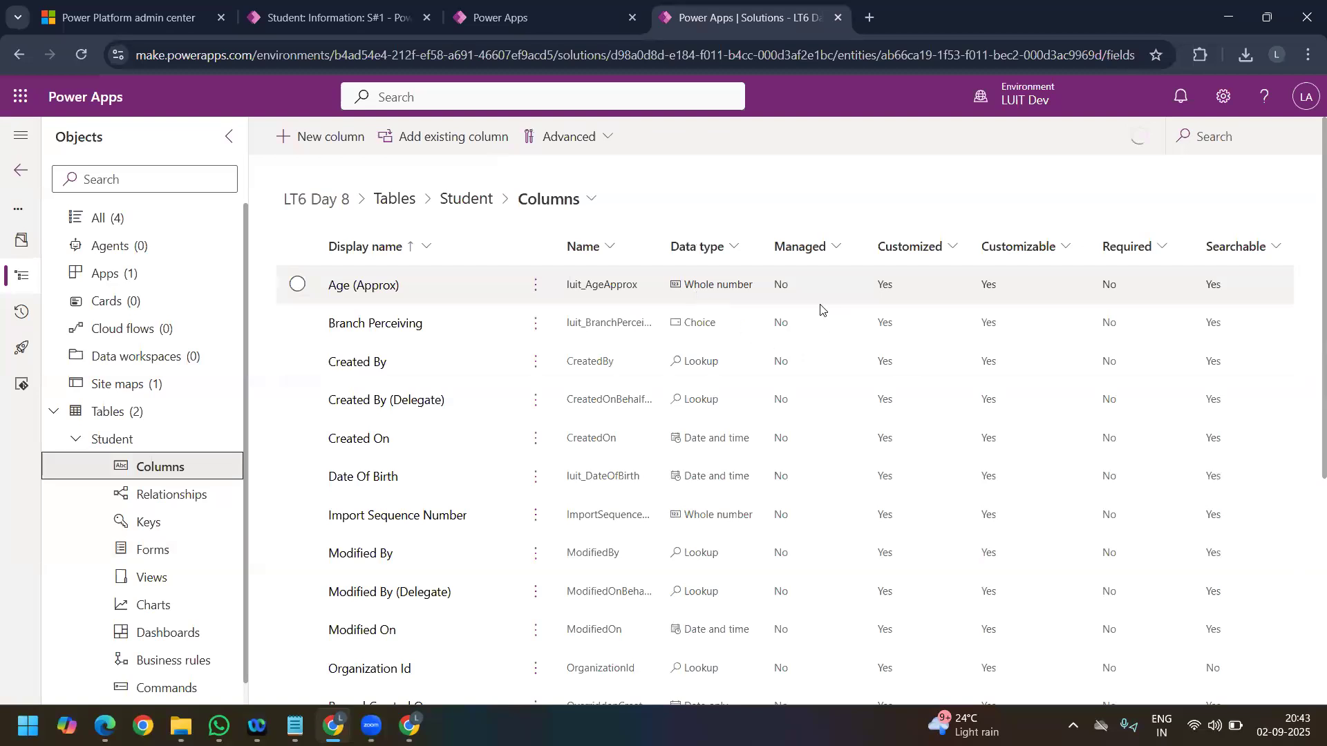
left_click(820, 304)
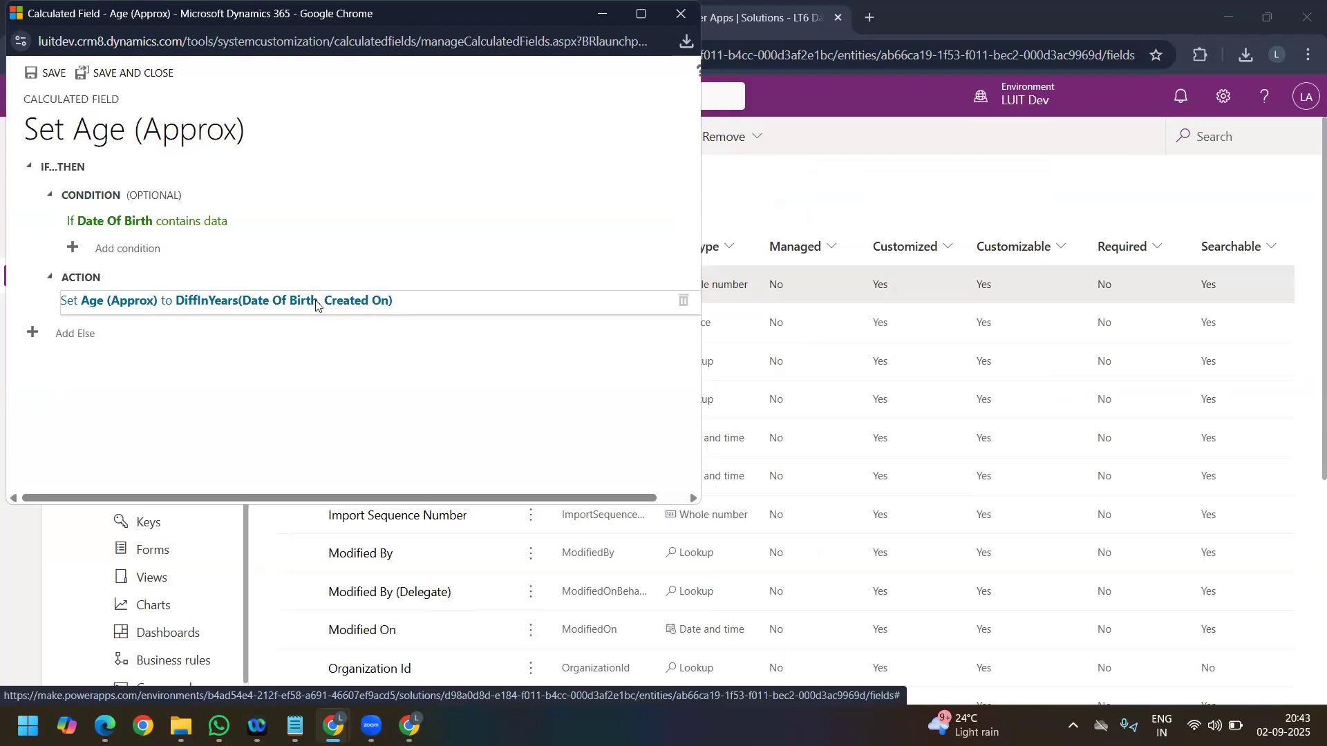
left_click(197, 306)
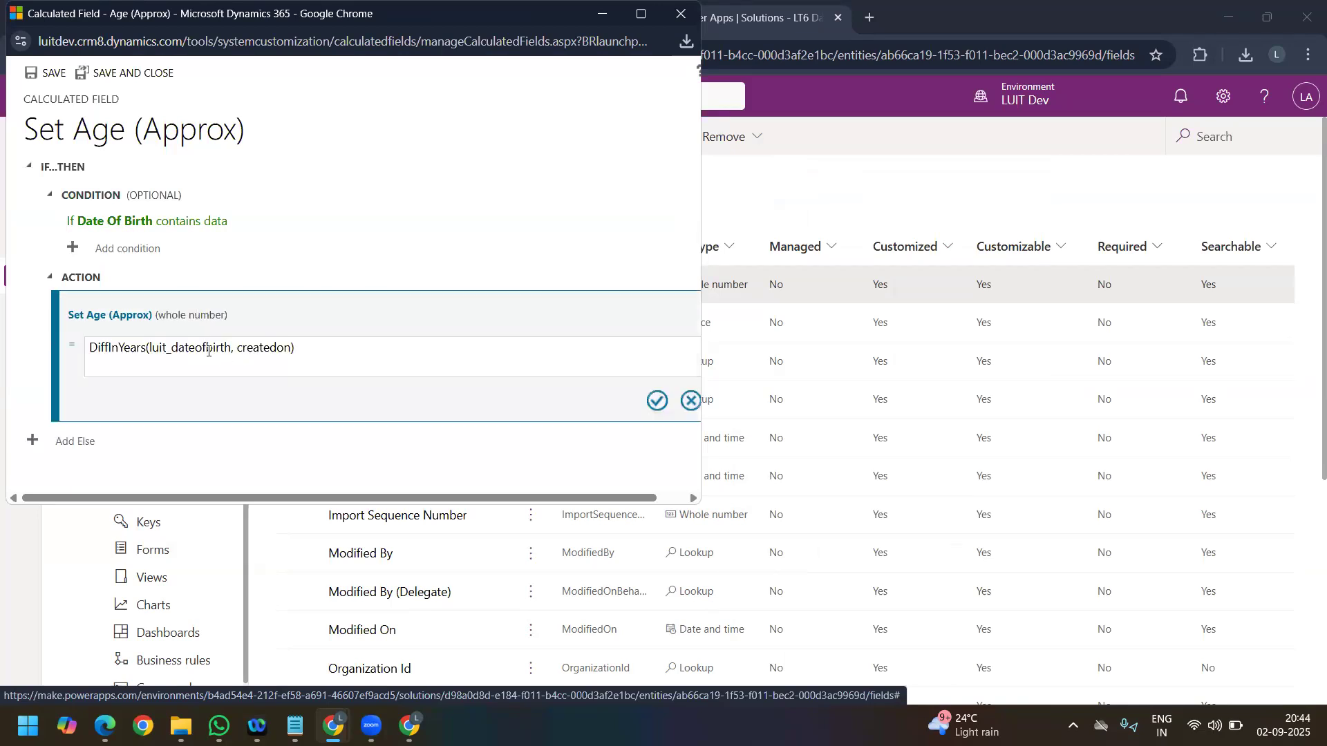
Step: Examine the luit_dateofbirth and createdon arguments of the DiffInYears formula, and save and close the calculation
left_click(211, 350)
double_click(211, 350)
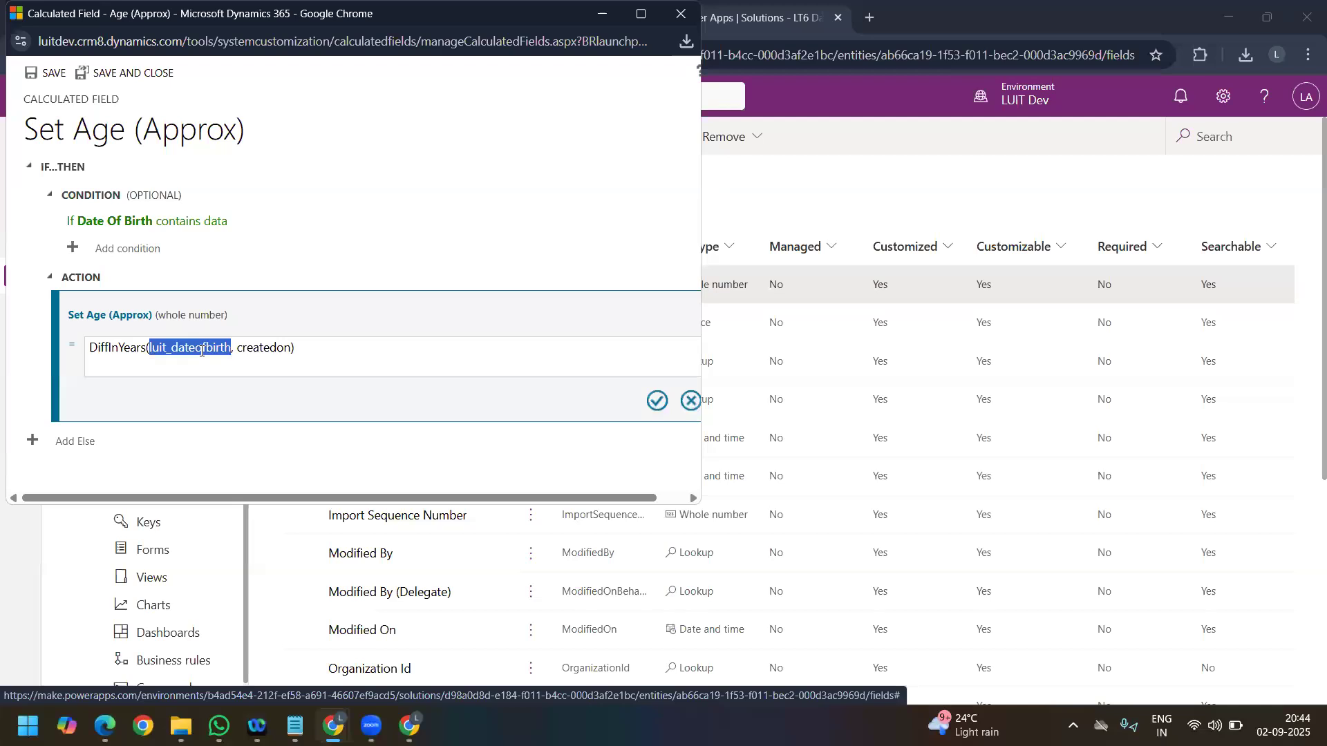
double_click(262, 349)
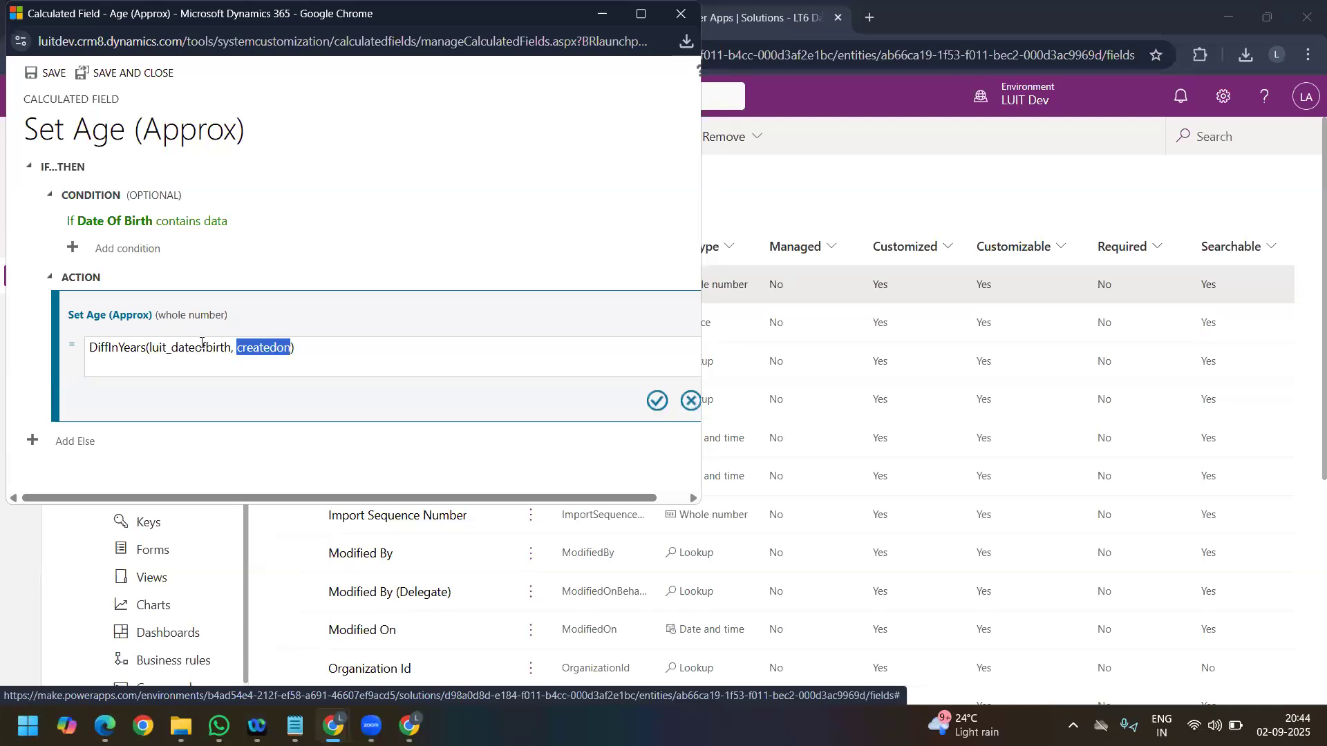
double_click(201, 346)
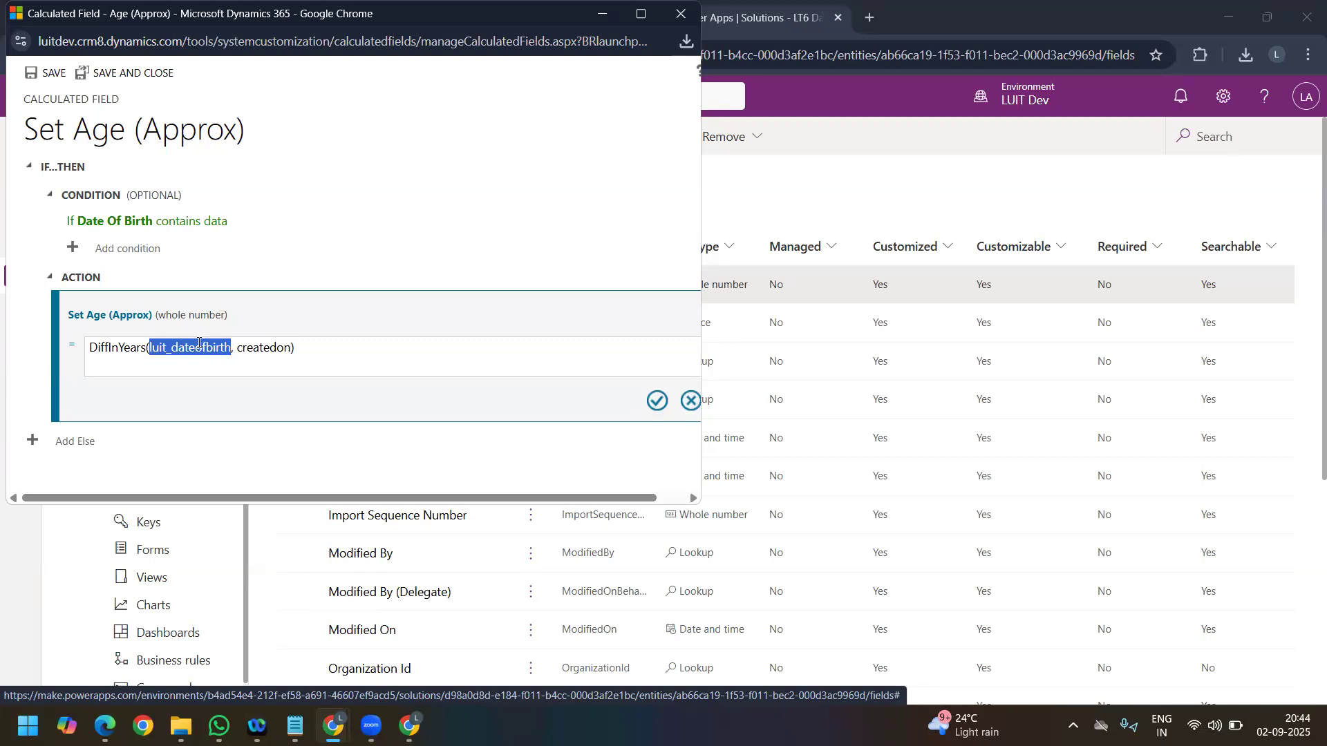
left_click(656, 401)
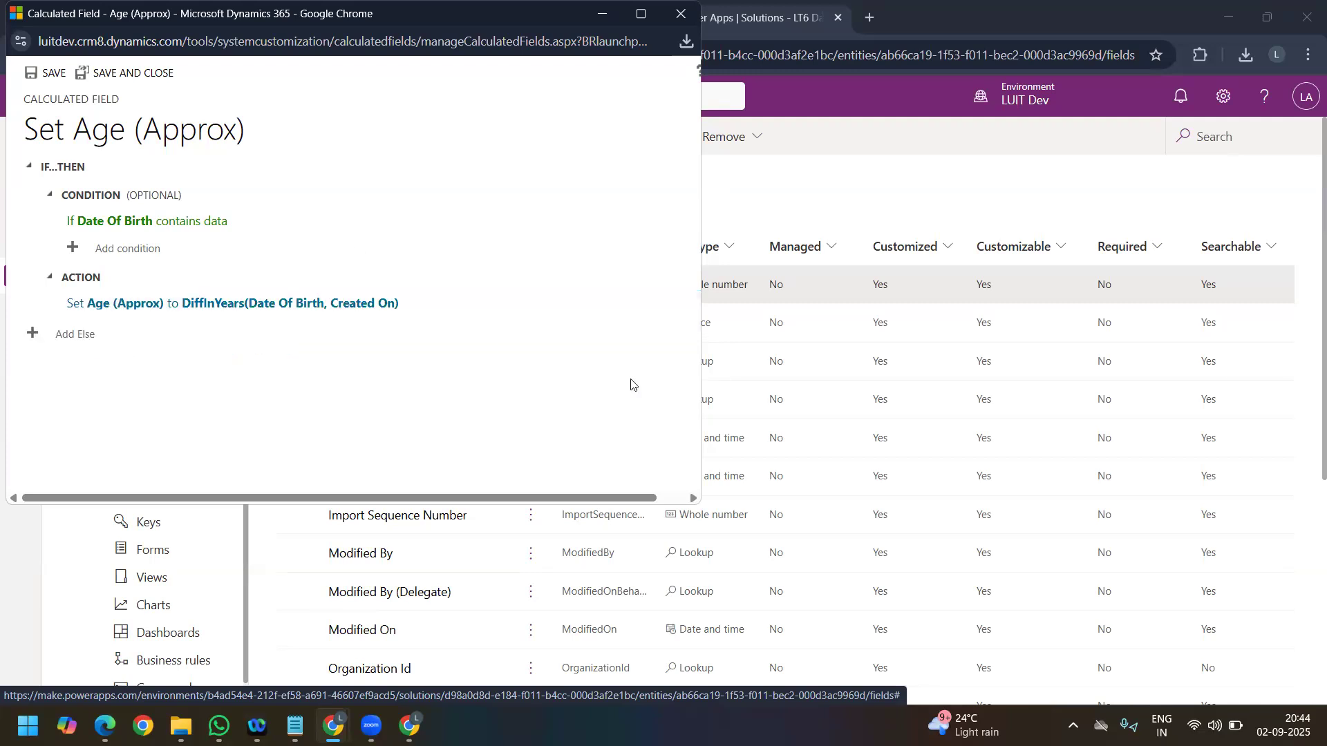
left_click(133, 75)
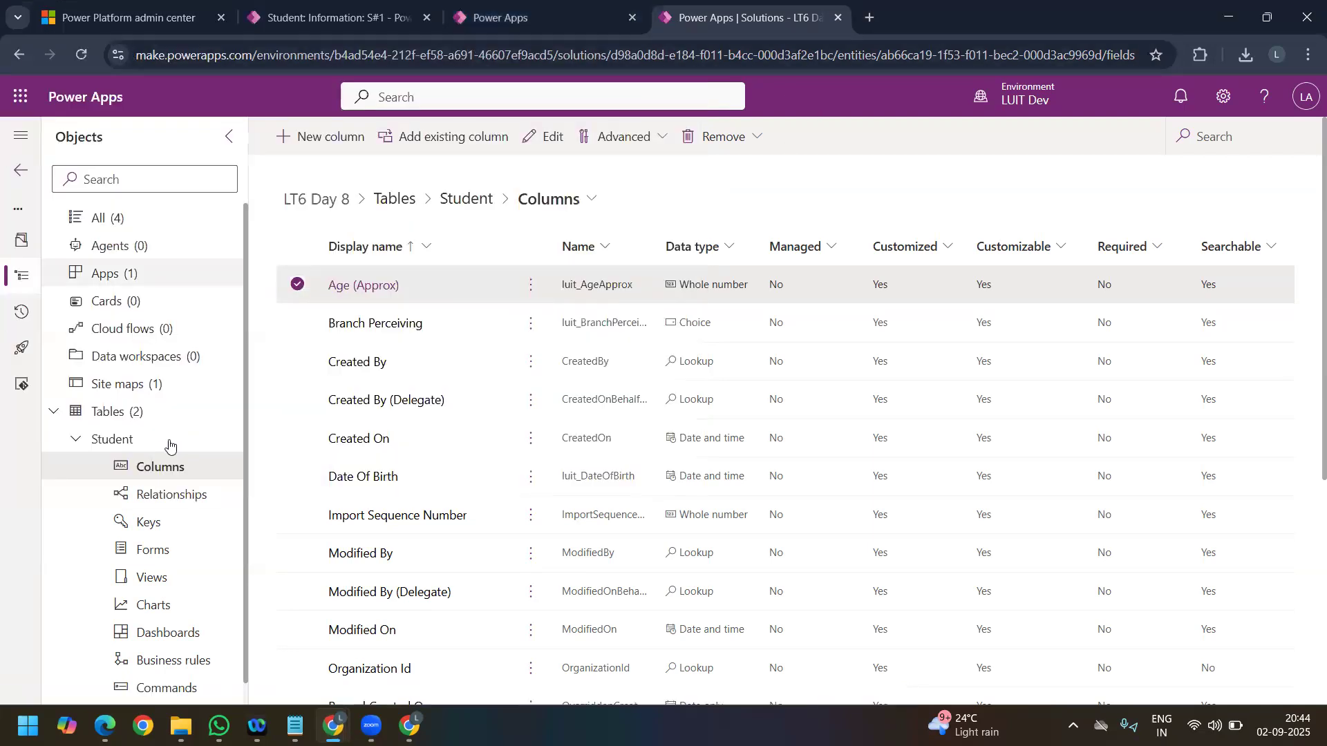
Step: Go to all objects of the LT6 Day 8 solution and publish all customizations
left_click(169, 442)
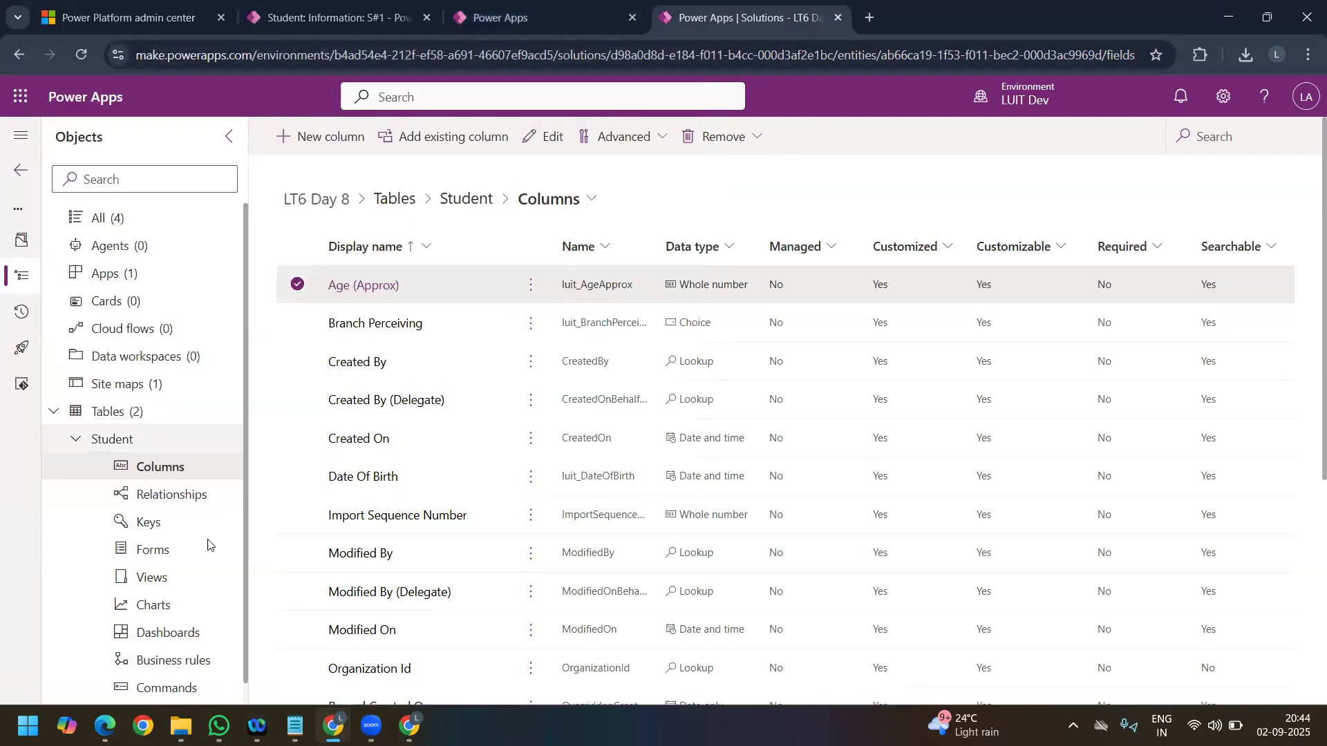
left_click(136, 228)
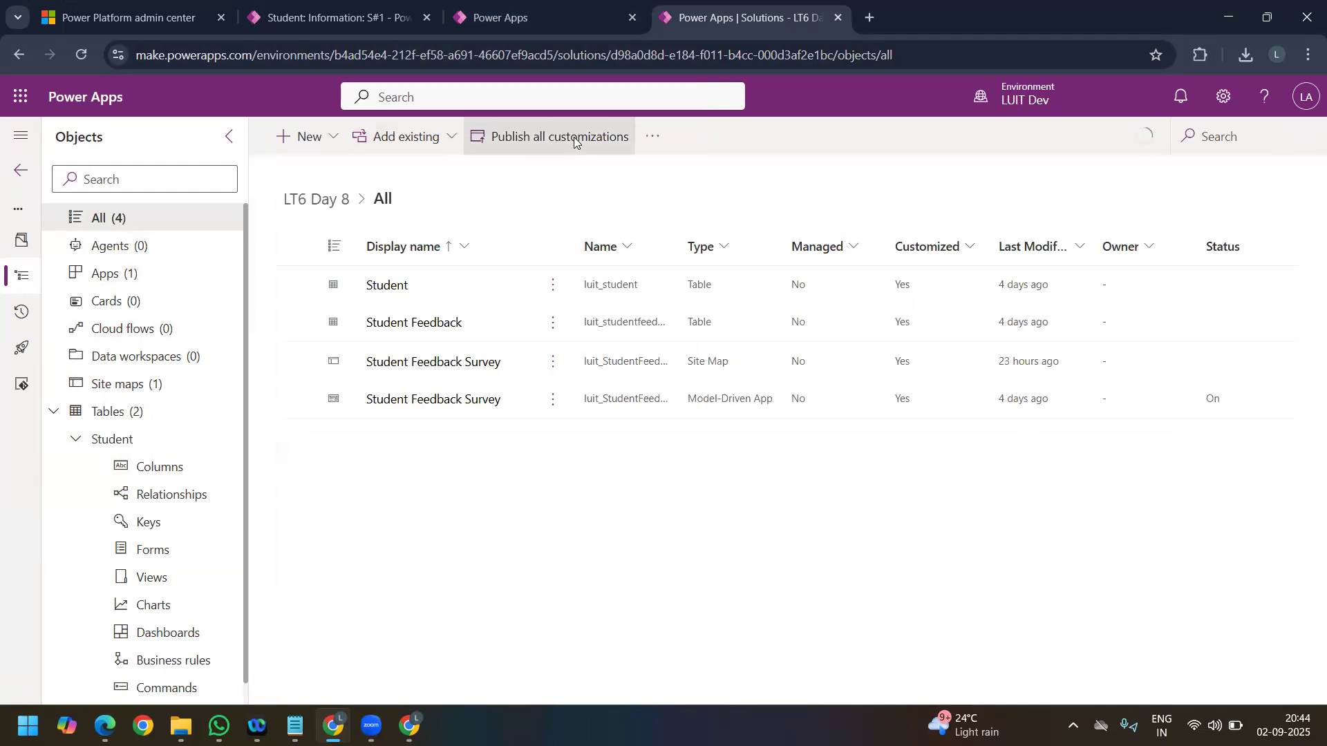
left_click(573, 137)
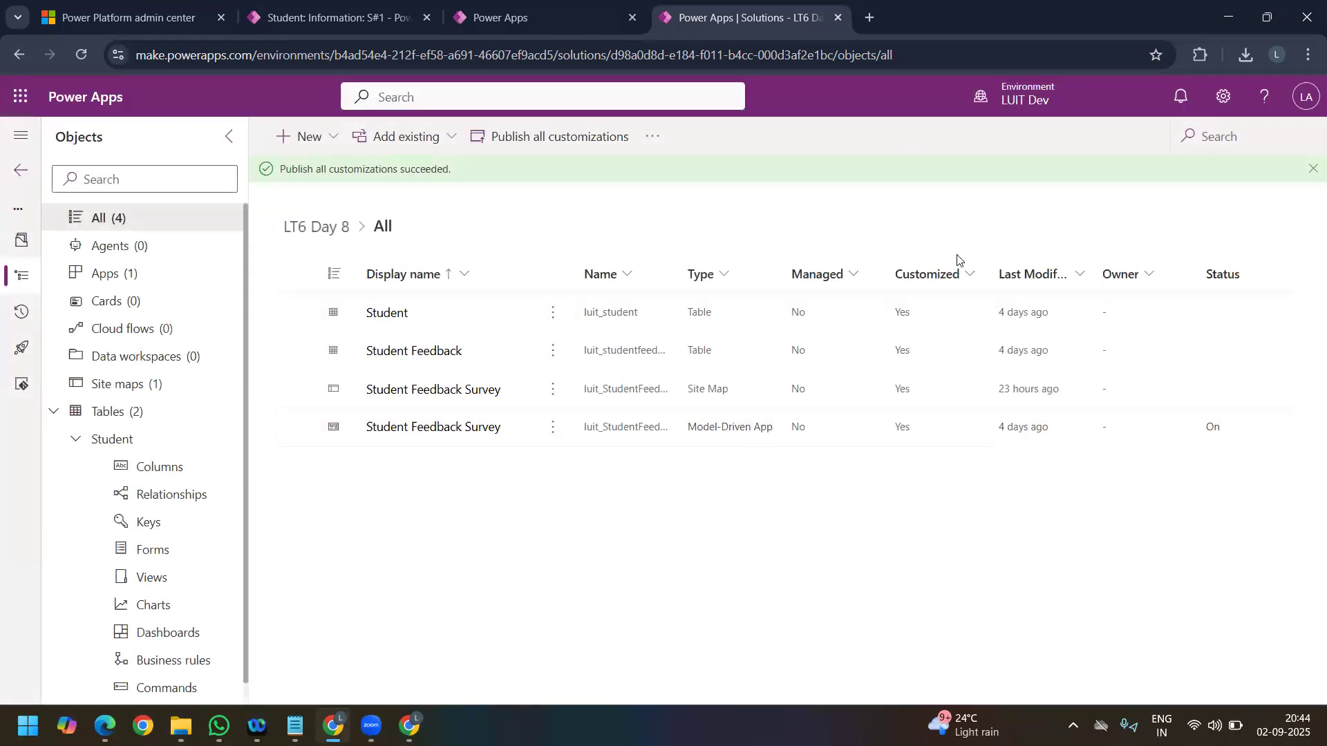
Step: Switch to the Student Feedback Survey app and reload the S#1 student record to load the published form
left_click(512, 20)
left_click(341, 18)
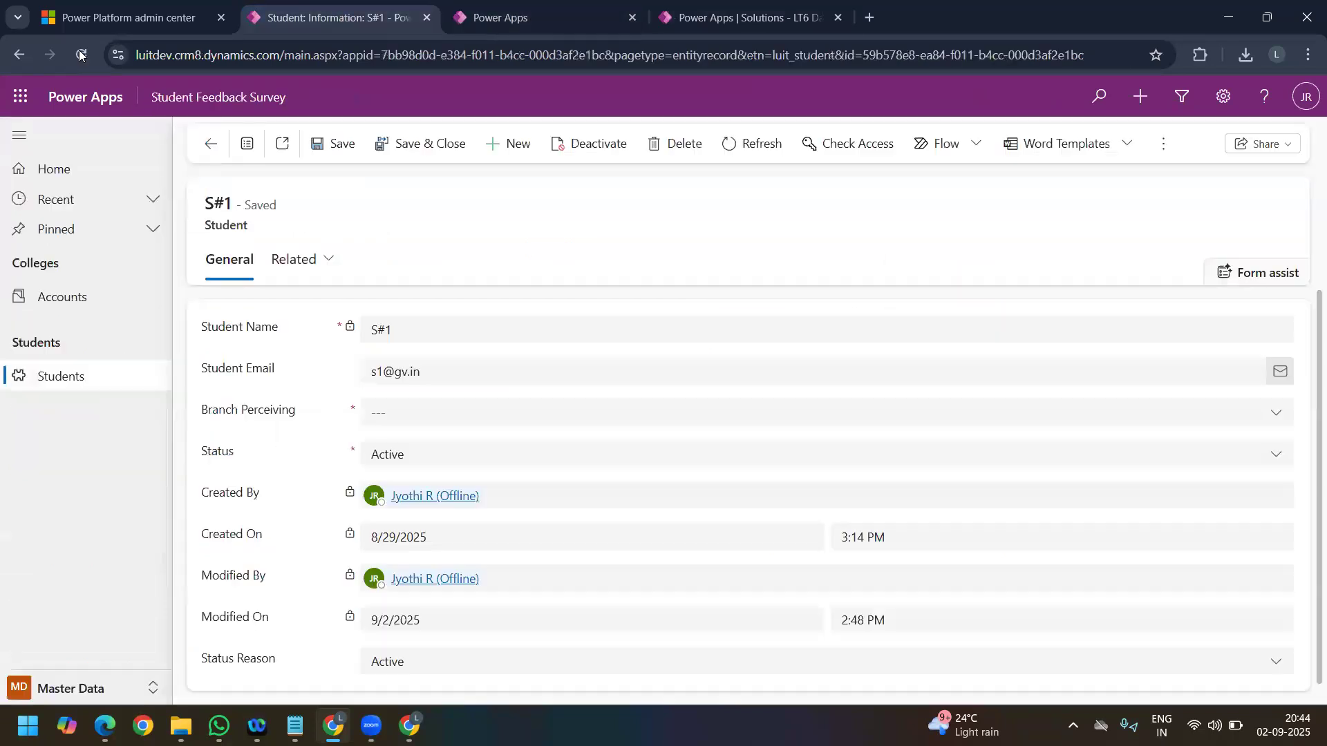
right_click(80, 55)
left_click(152, 139)
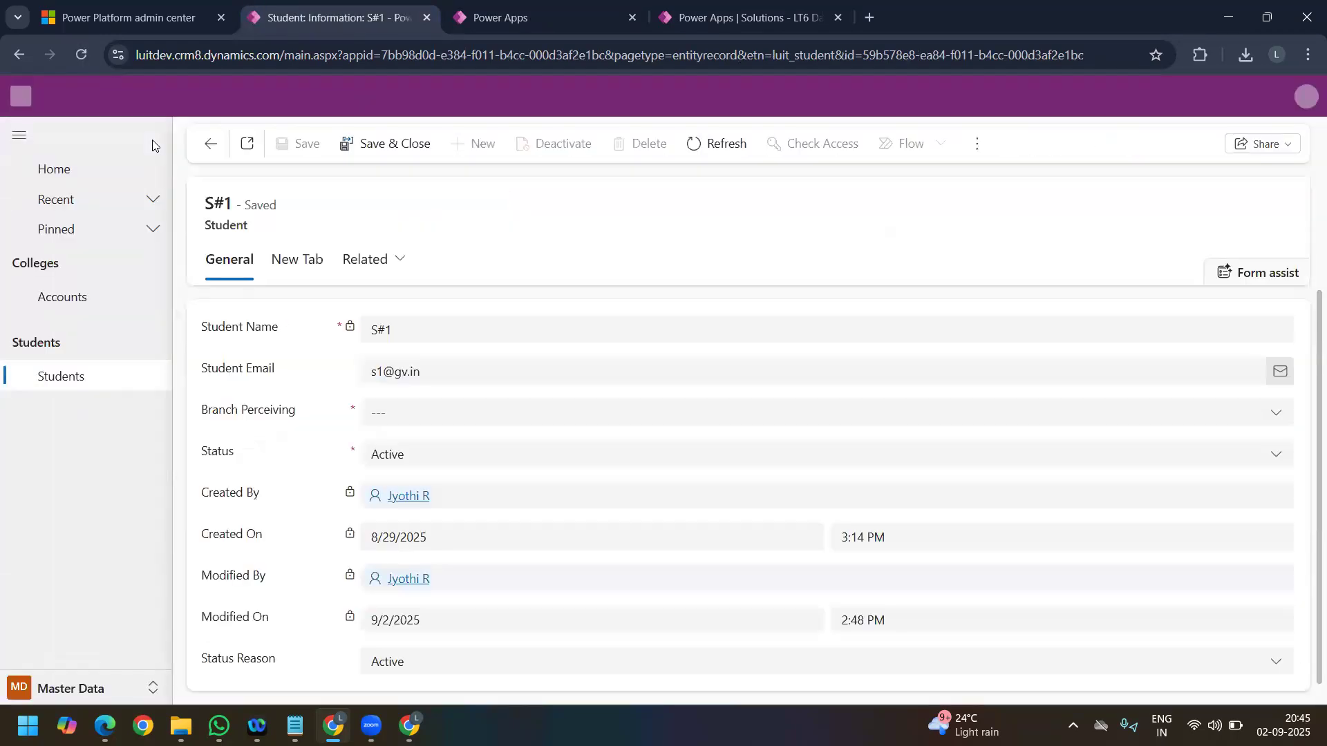
Step: Pick a date of birth in the S#1 student record's New Section and try to save the record
left_click(316, 257)
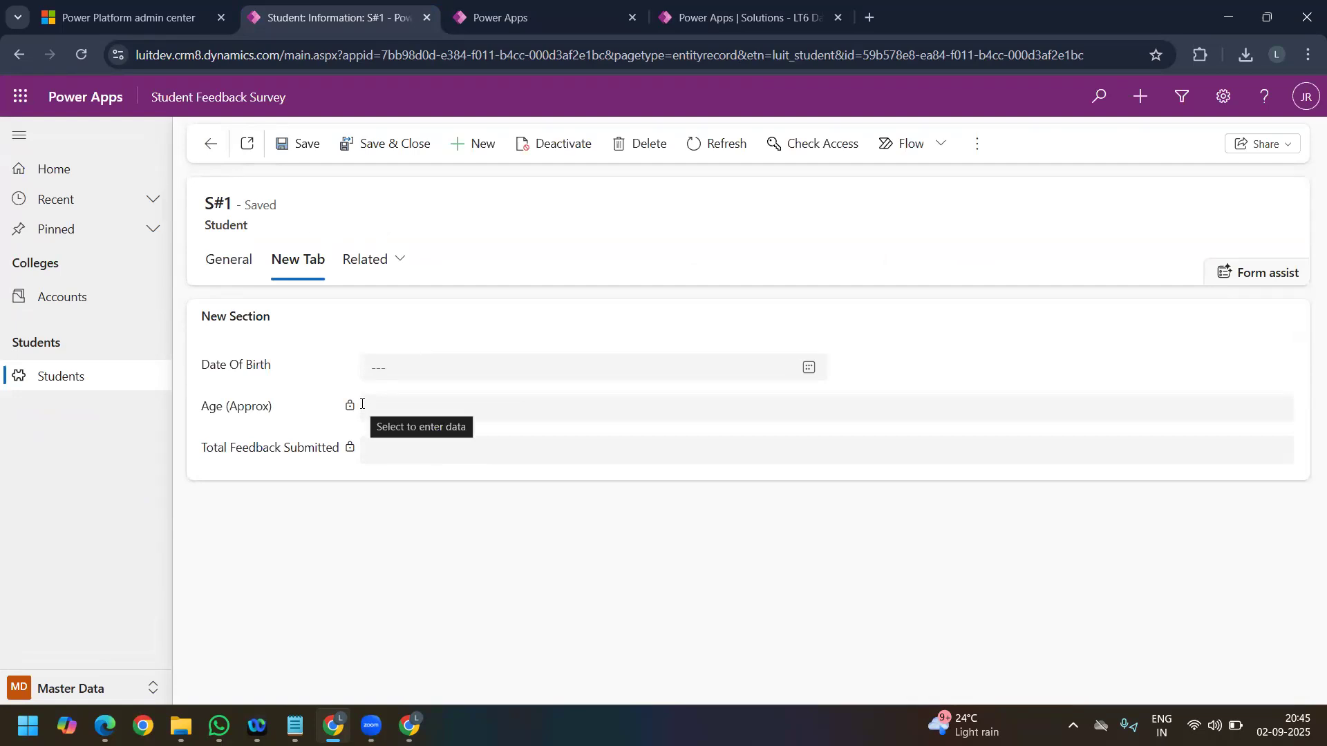
left_click(806, 374)
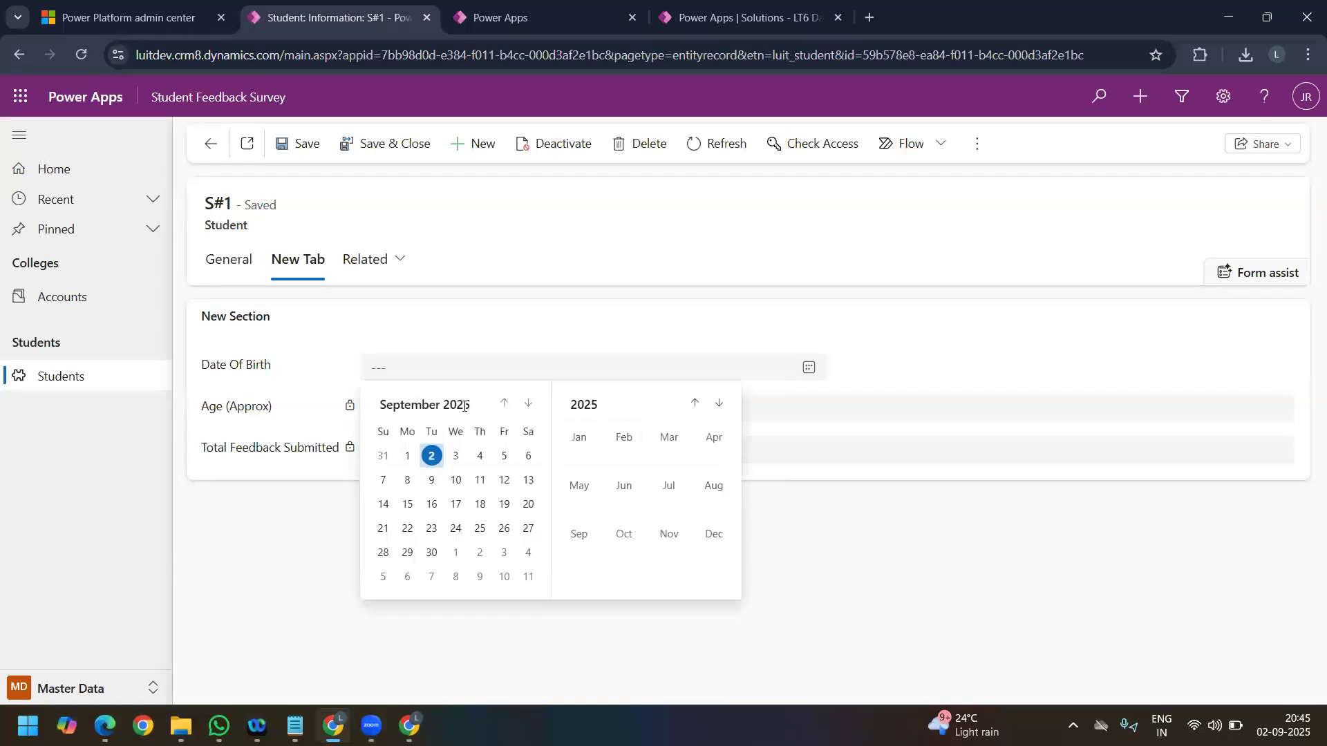
left_click(574, 406)
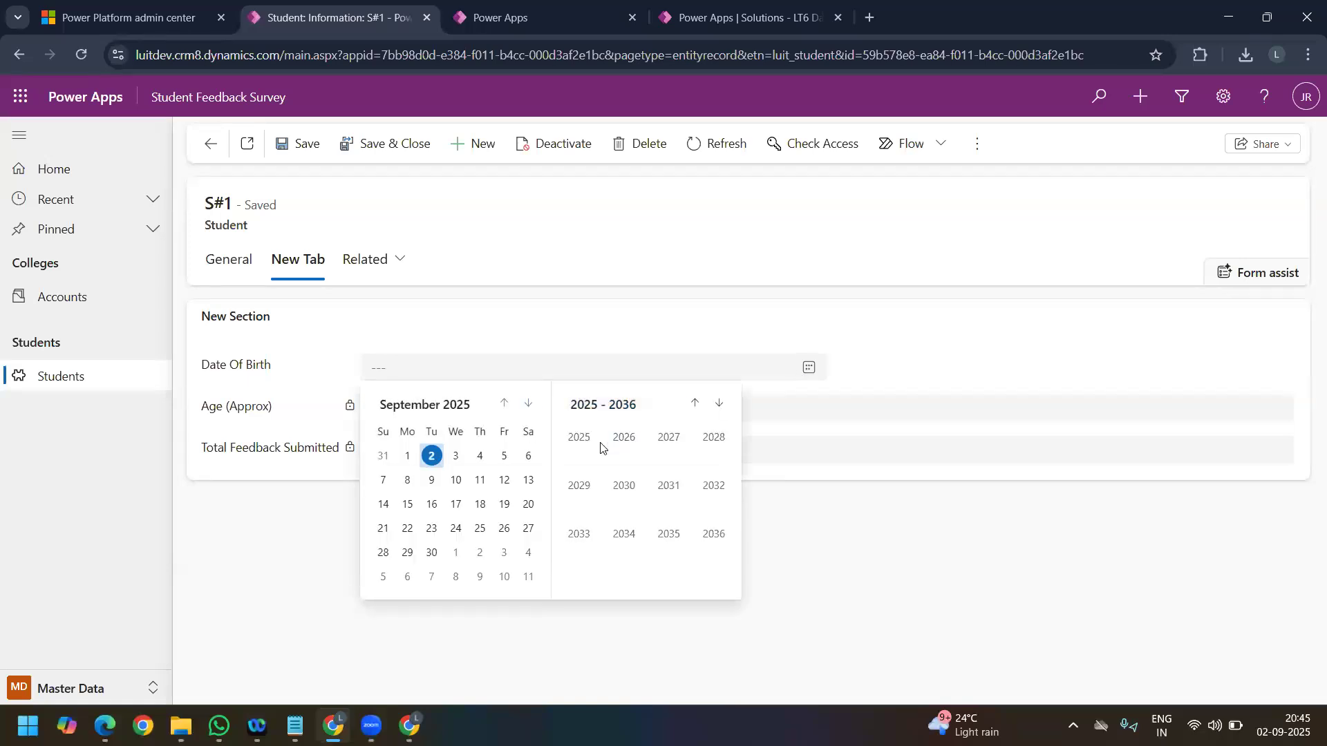
left_click(694, 403)
left_click(694, 403)
left_click(694, 404)
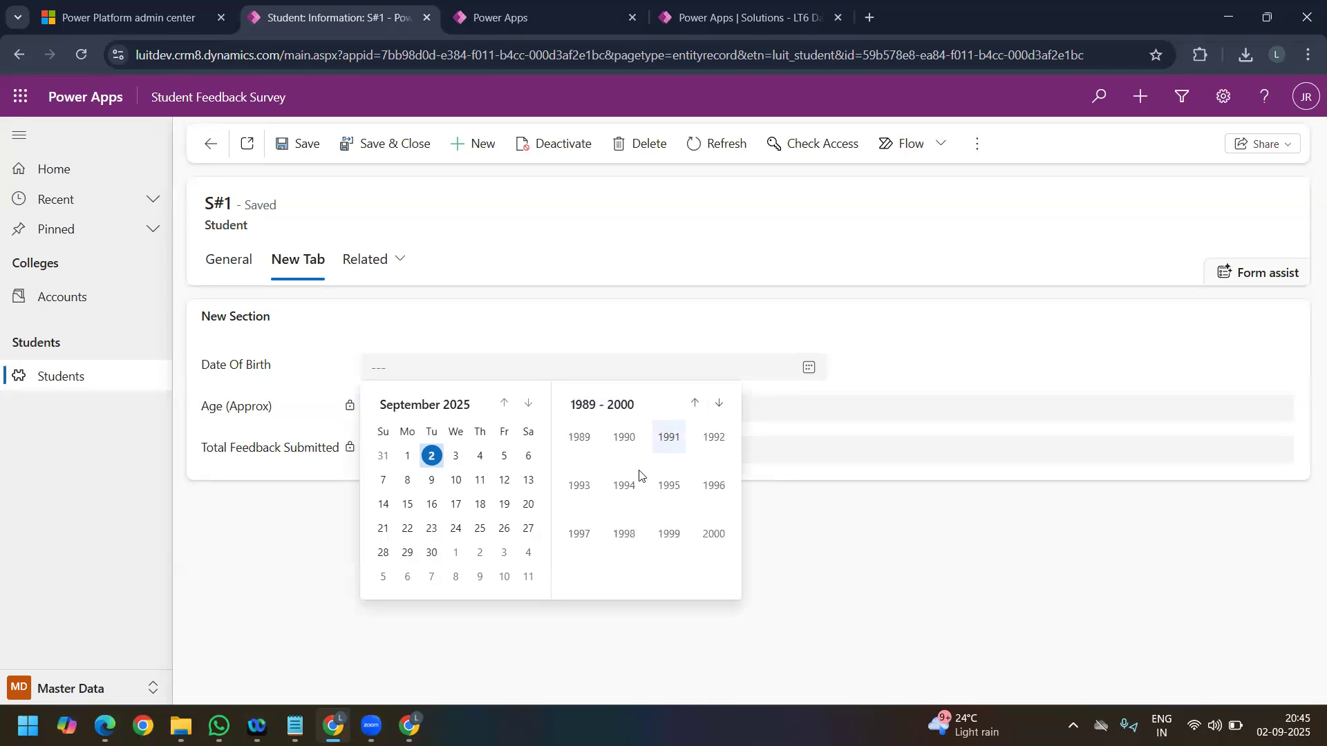
left_click(718, 403)
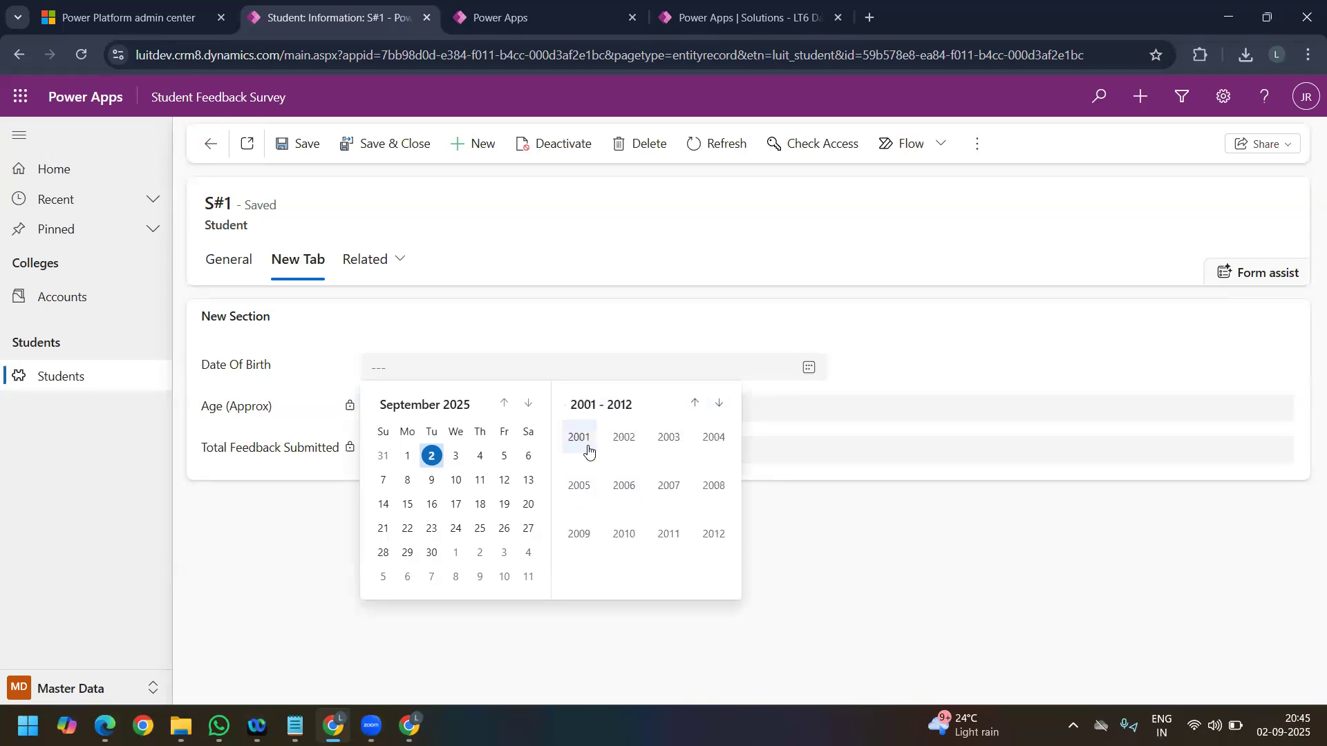
left_click(581, 442)
left_click(504, 456)
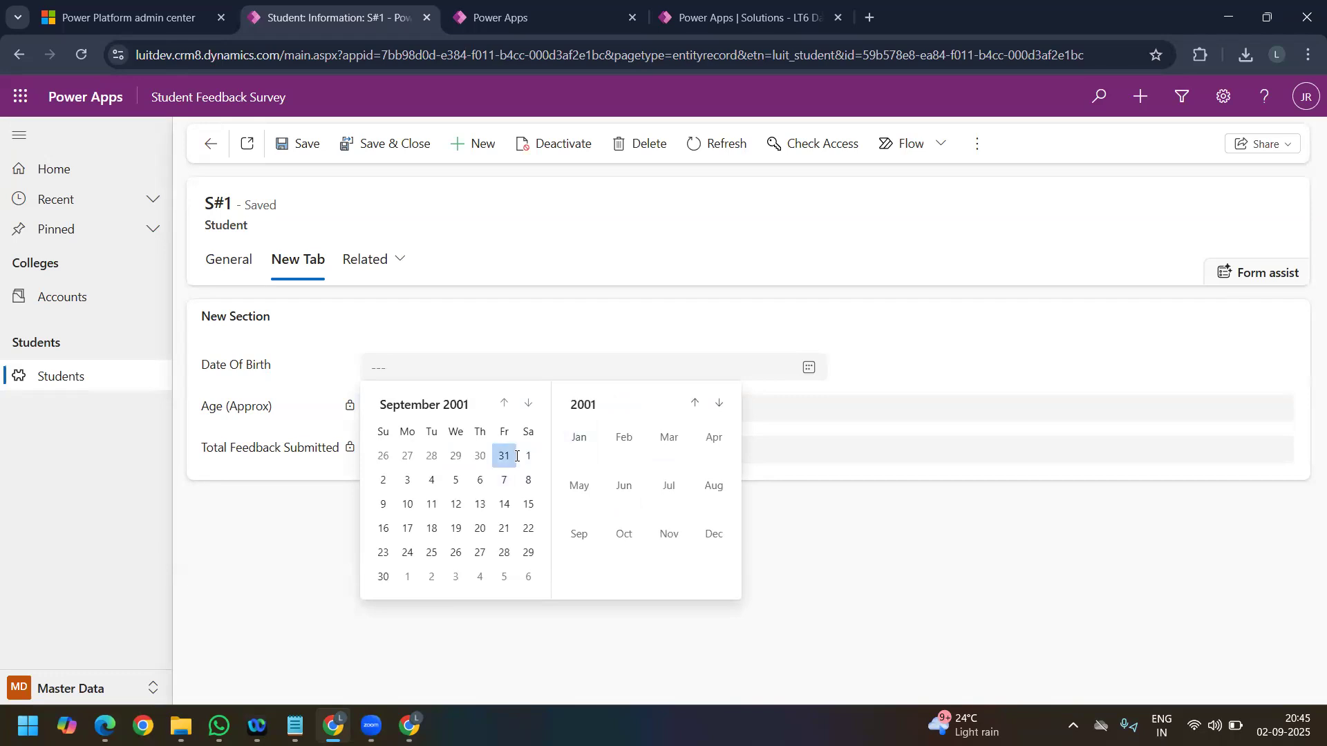
left_click(295, 147)
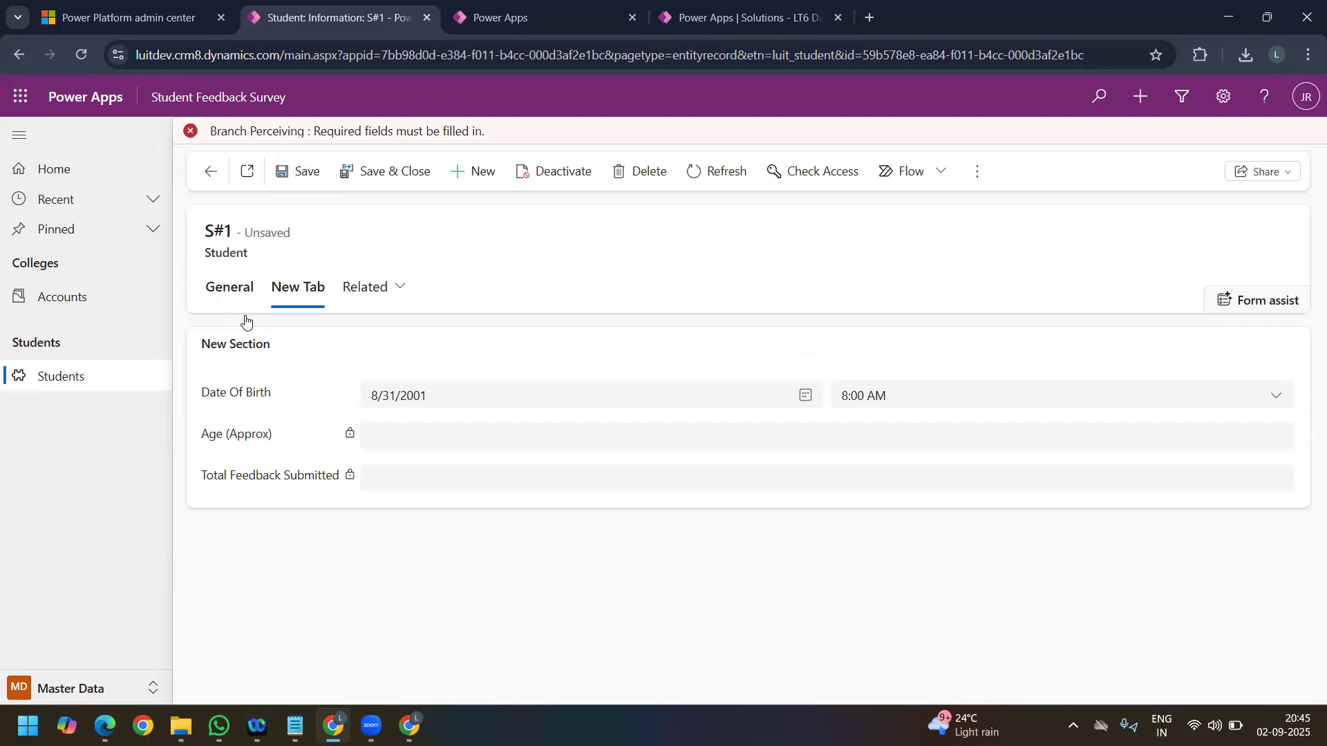
Step: Set the student's required Branch Perceiving to ECE and save the S#1 record
left_click(237, 293)
left_click(414, 440)
left_click(414, 498)
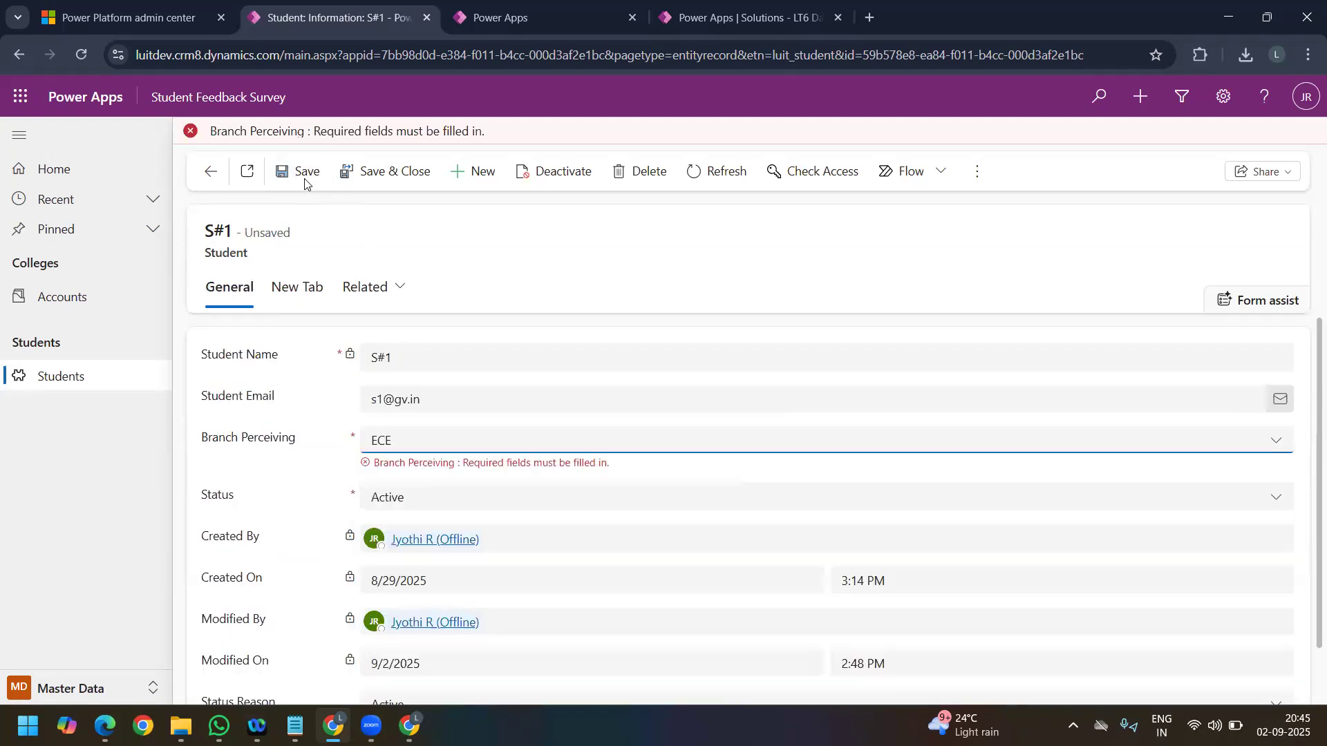
left_click(300, 150)
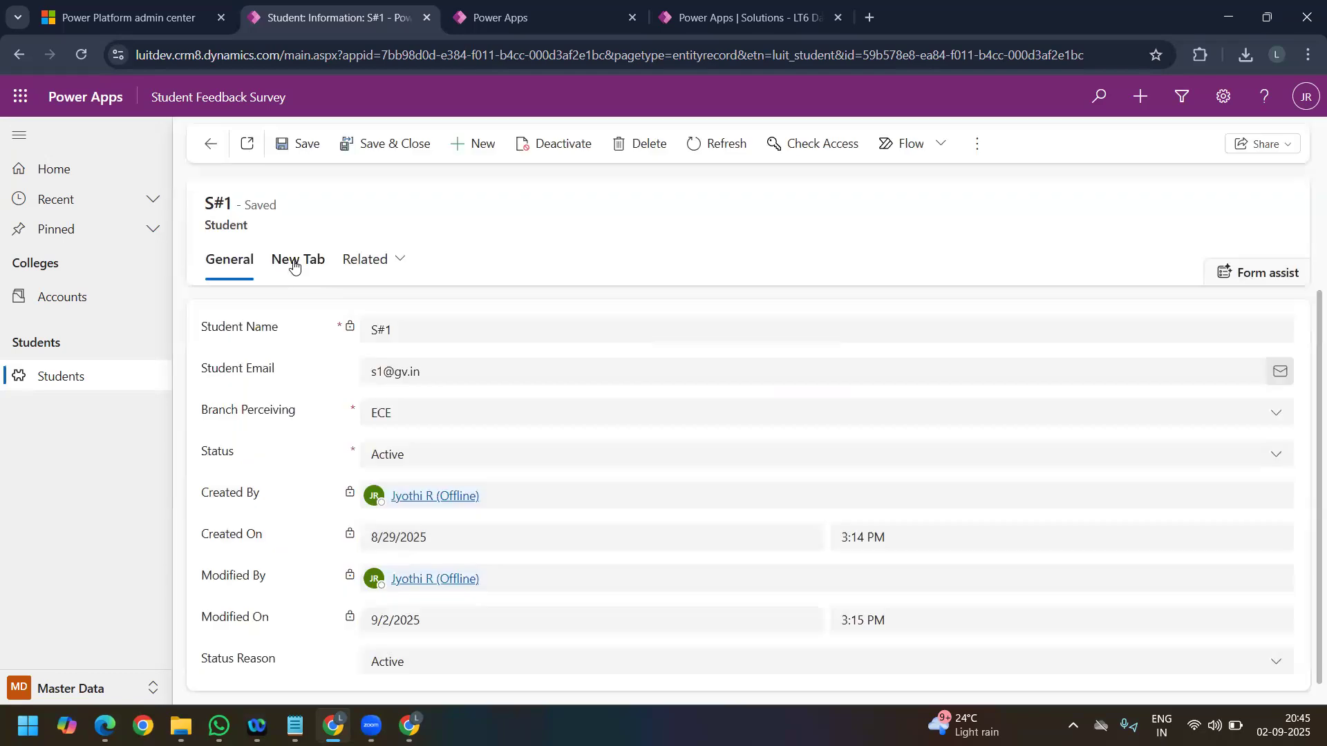
Step: Check the calculated Age (Approx) of S#1 against its Date Of Birth
left_click(297, 262)
left_click_drag(421, 414, 368, 412)
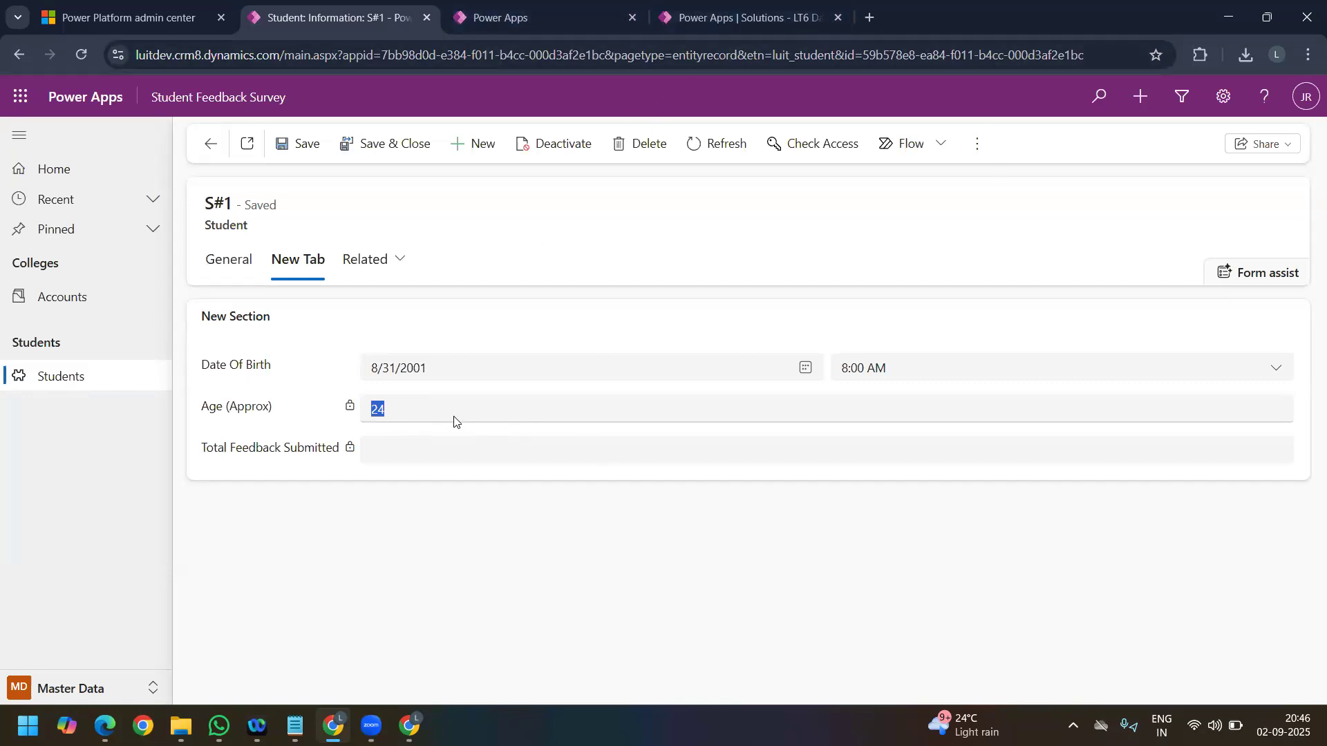
left_click_drag(387, 405, 374, 409)
left_click_drag(457, 370, 349, 373)
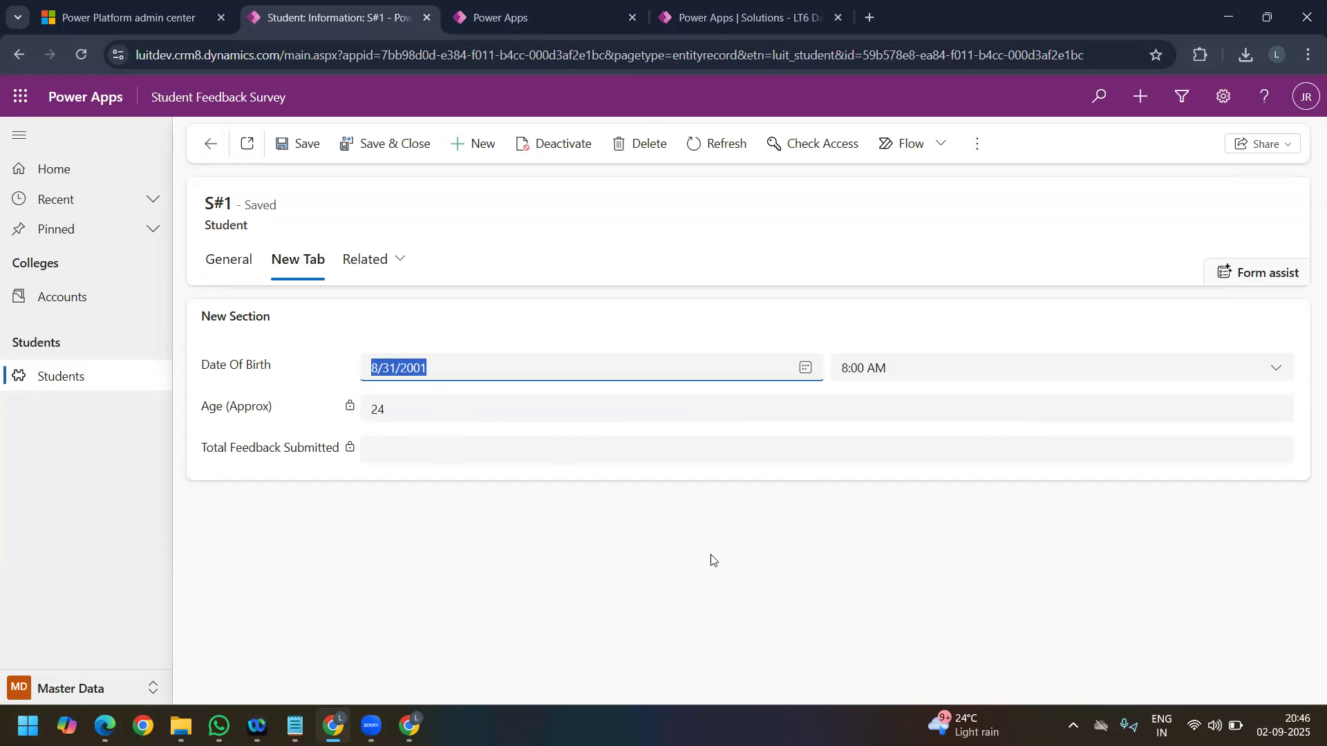
double_click(376, 412)
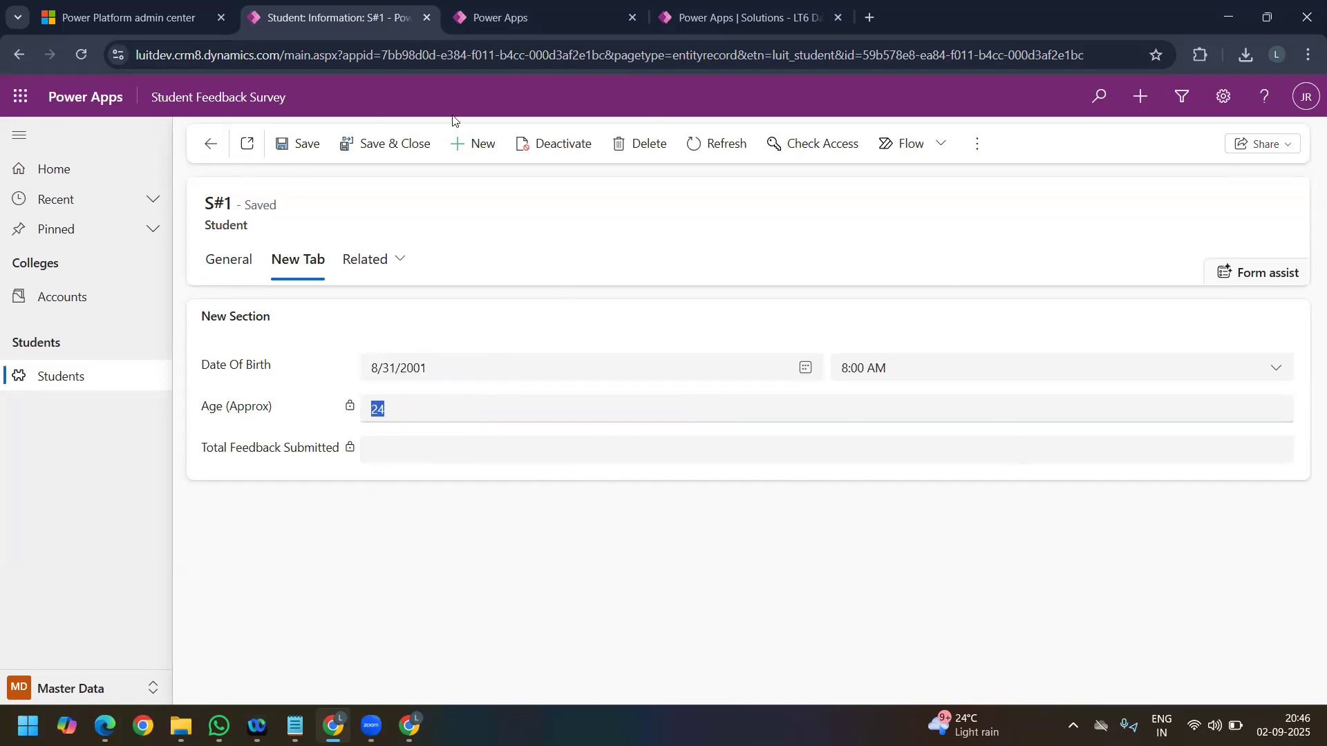
left_click(508, 22)
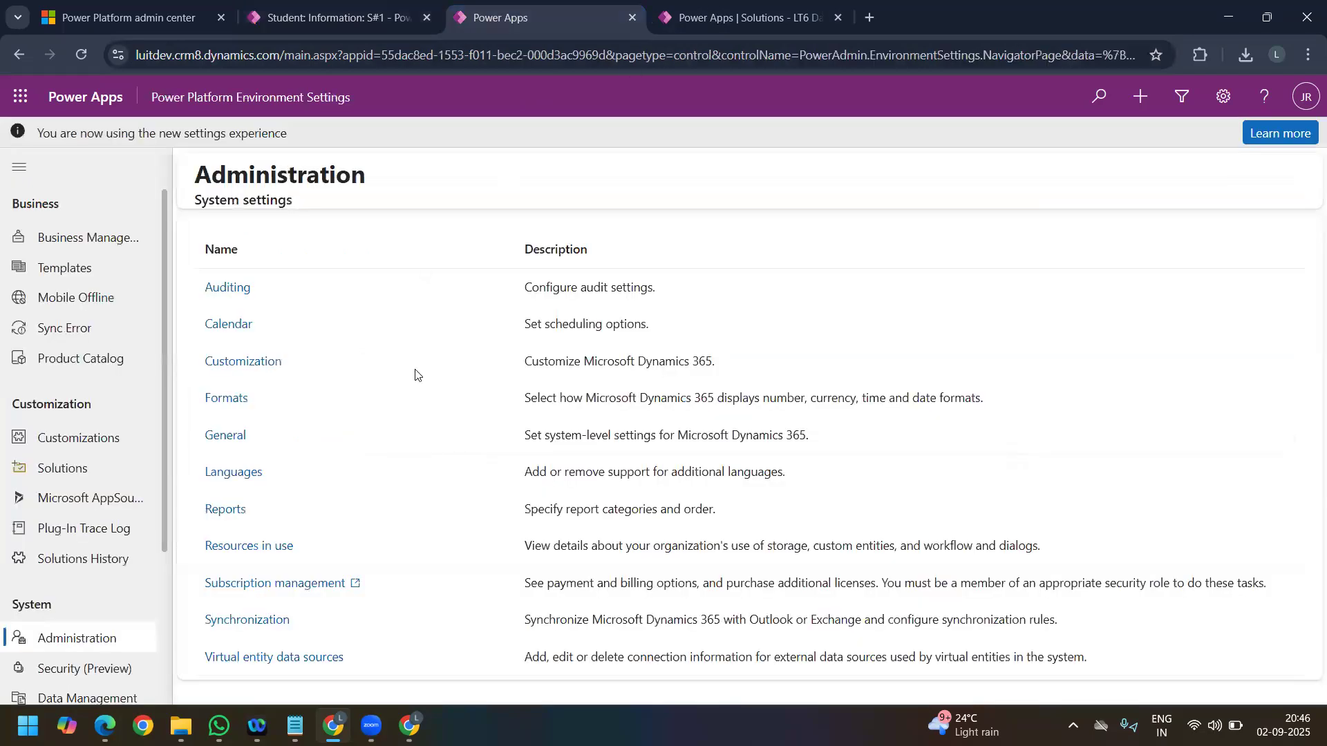
key("ctrl+Tab")
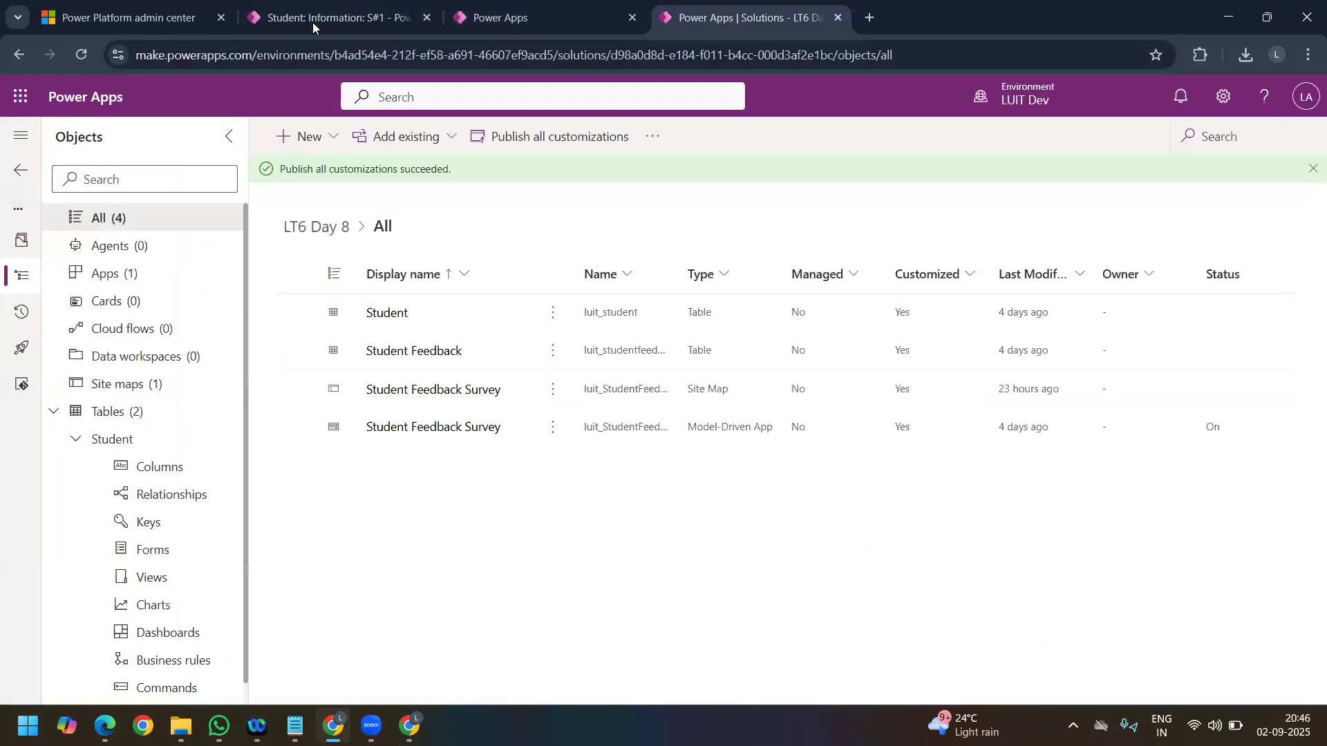
left_click(313, 22)
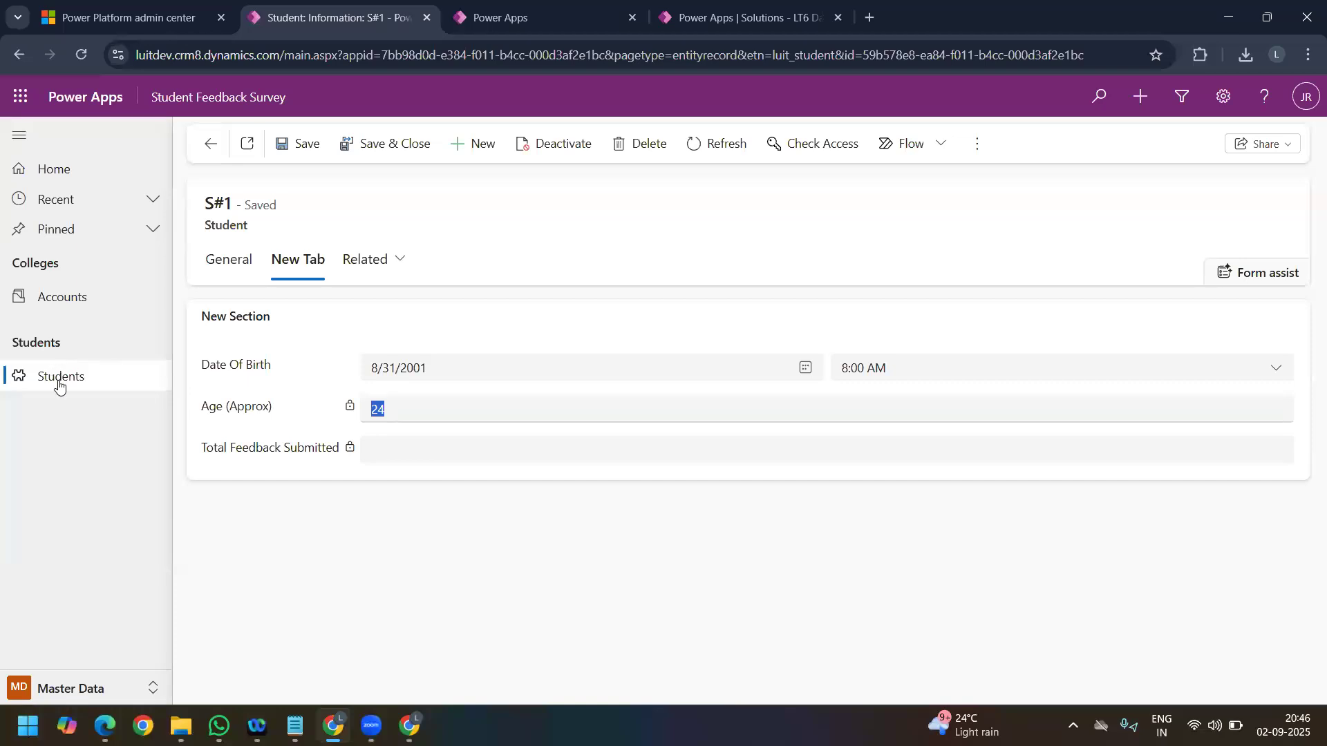
left_click(553, 17)
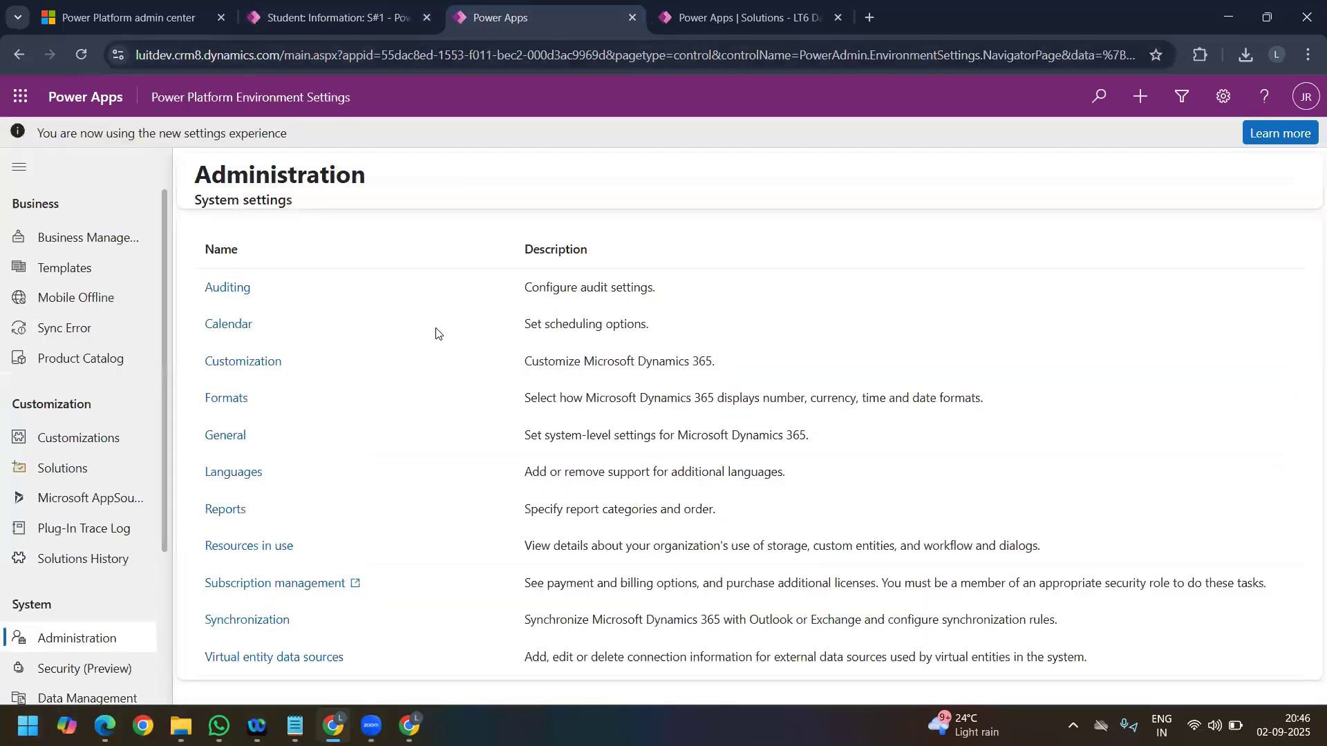
key("ctrl+Tab")
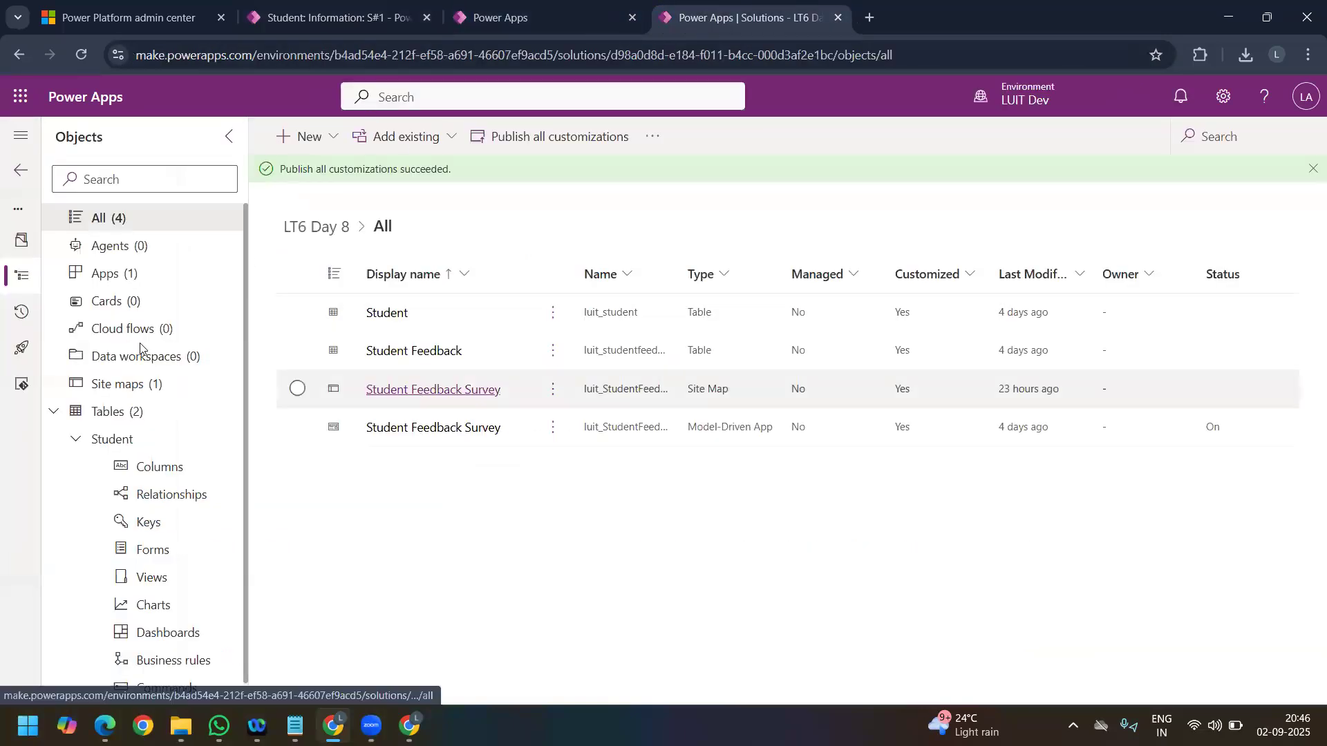
Step: Go to the SF area of Student Feedback Survey, view the 8/29/2025 SR UNIVERSITY feedback record and return to the list
left_click(315, 18)
left_click(76, 688)
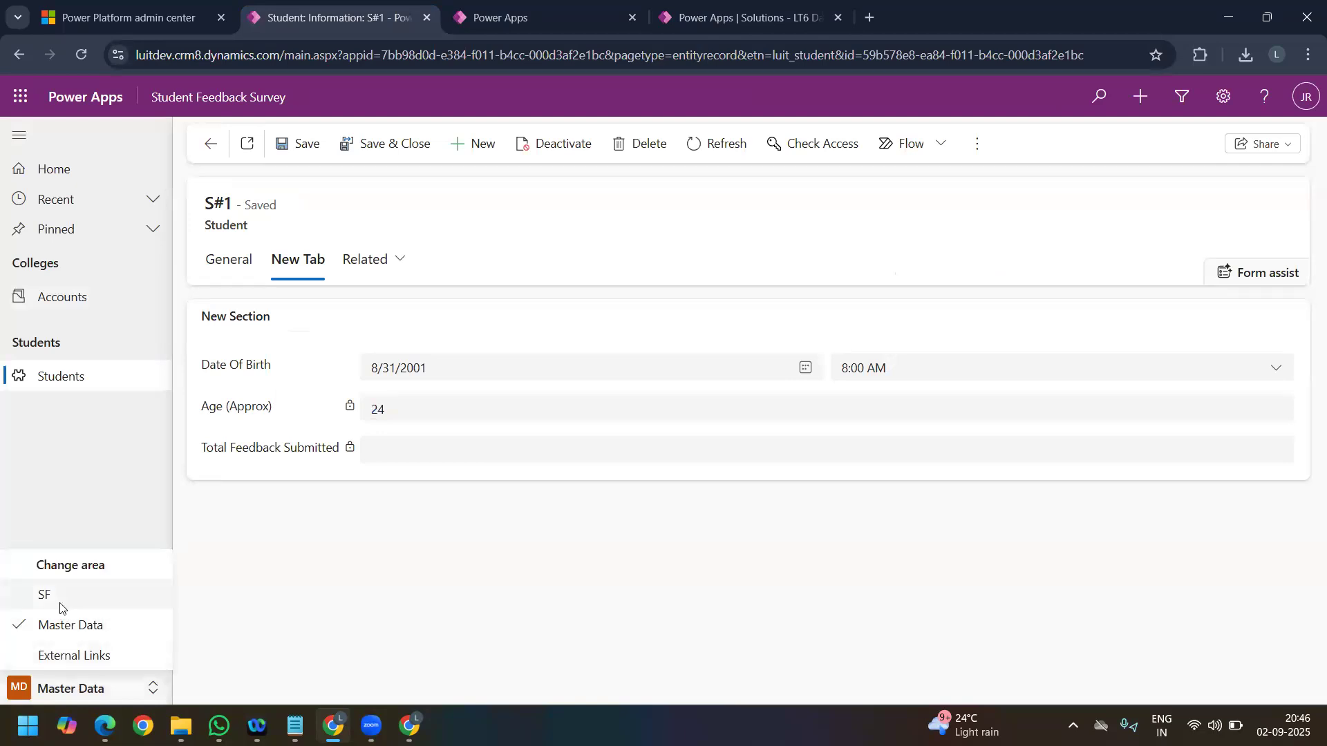
left_click(27, 599)
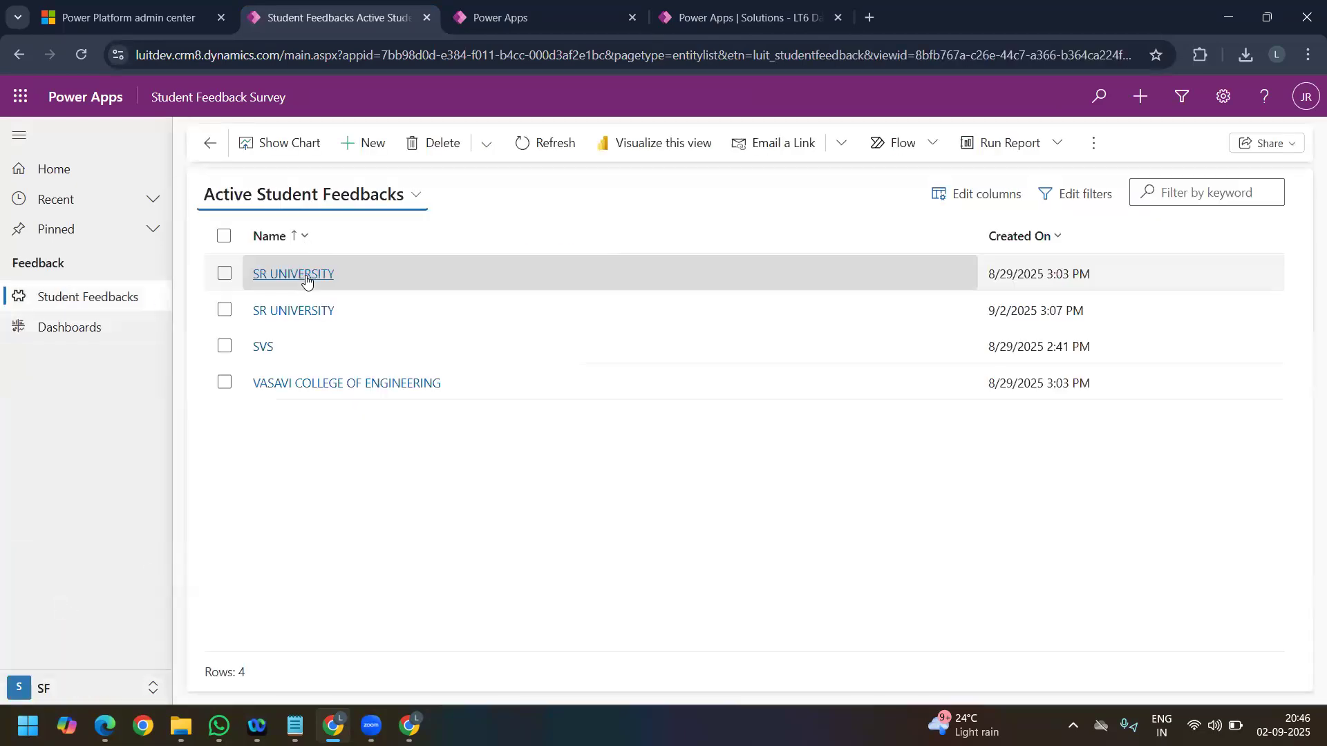
left_click(306, 275)
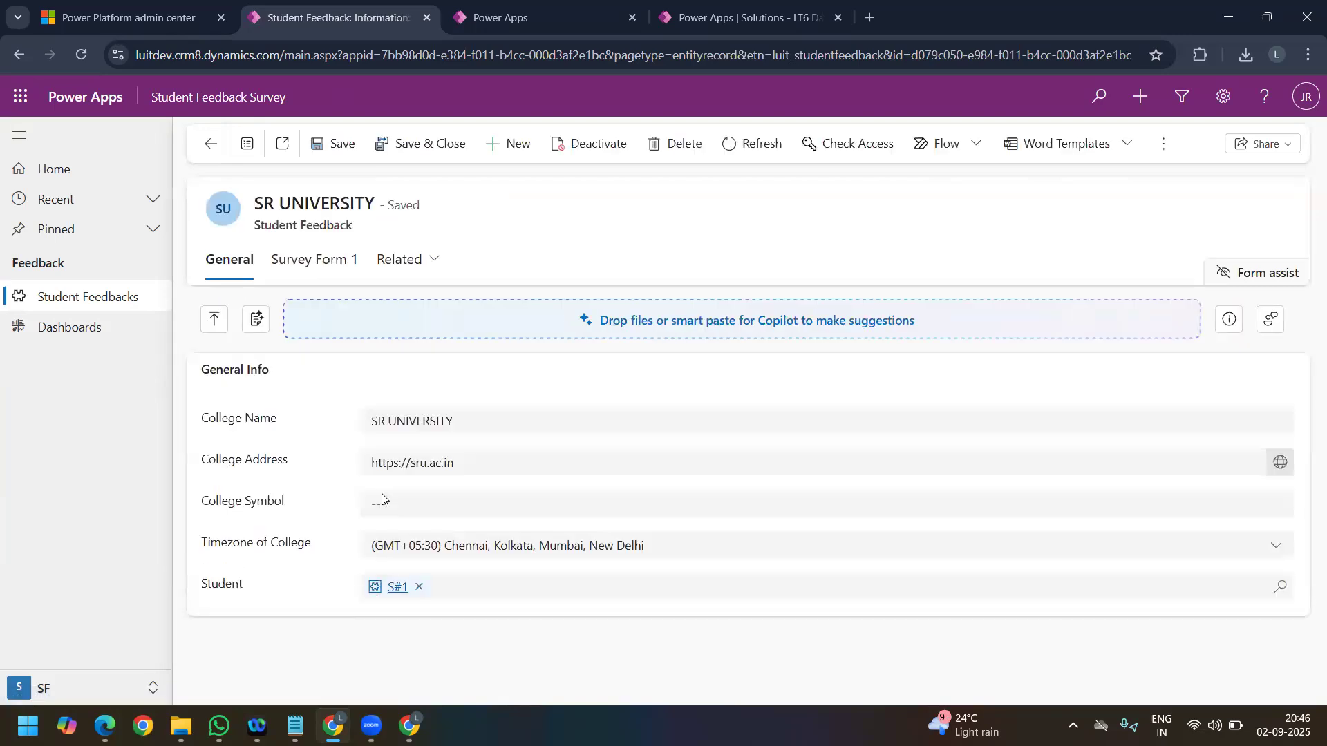
left_click(443, 567)
left_click(212, 146)
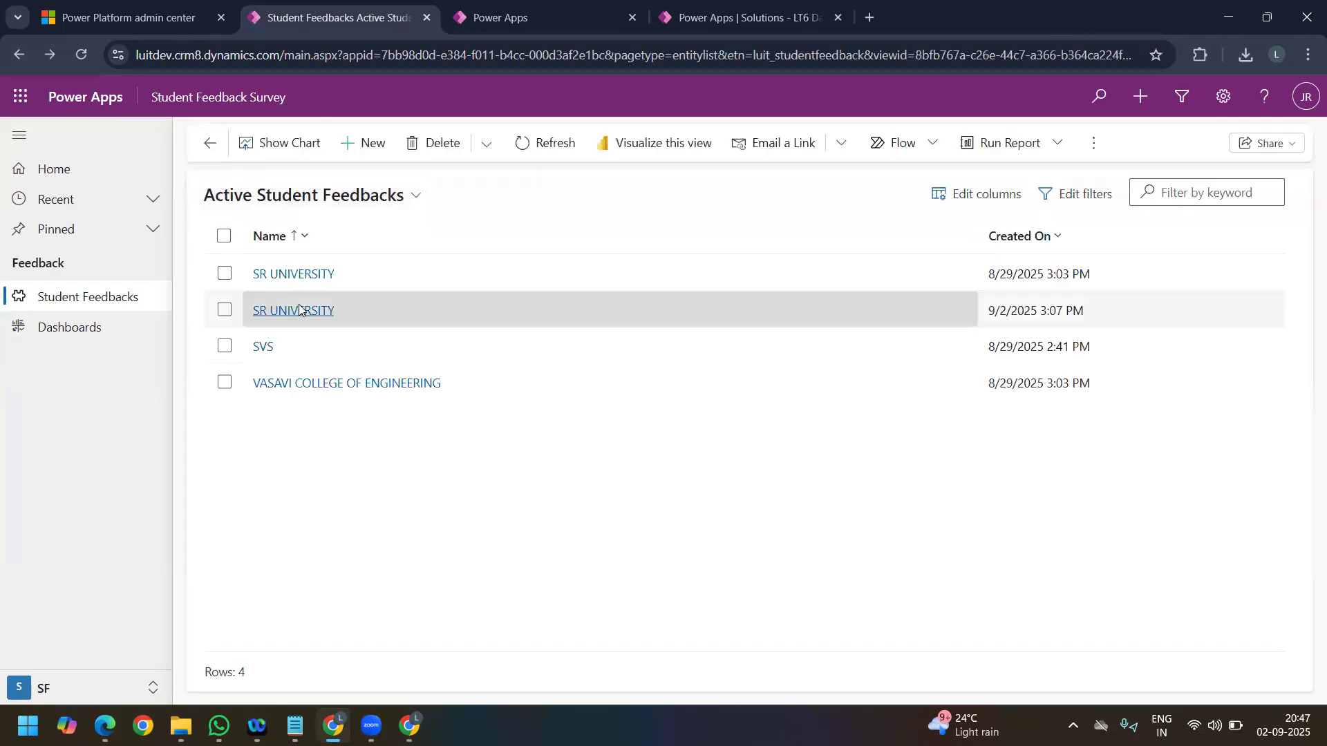
Step: Set College Fee to 232453 in the SR UNIVERSITY feedback created on 9/2/2025 and save the record
left_click(325, 310)
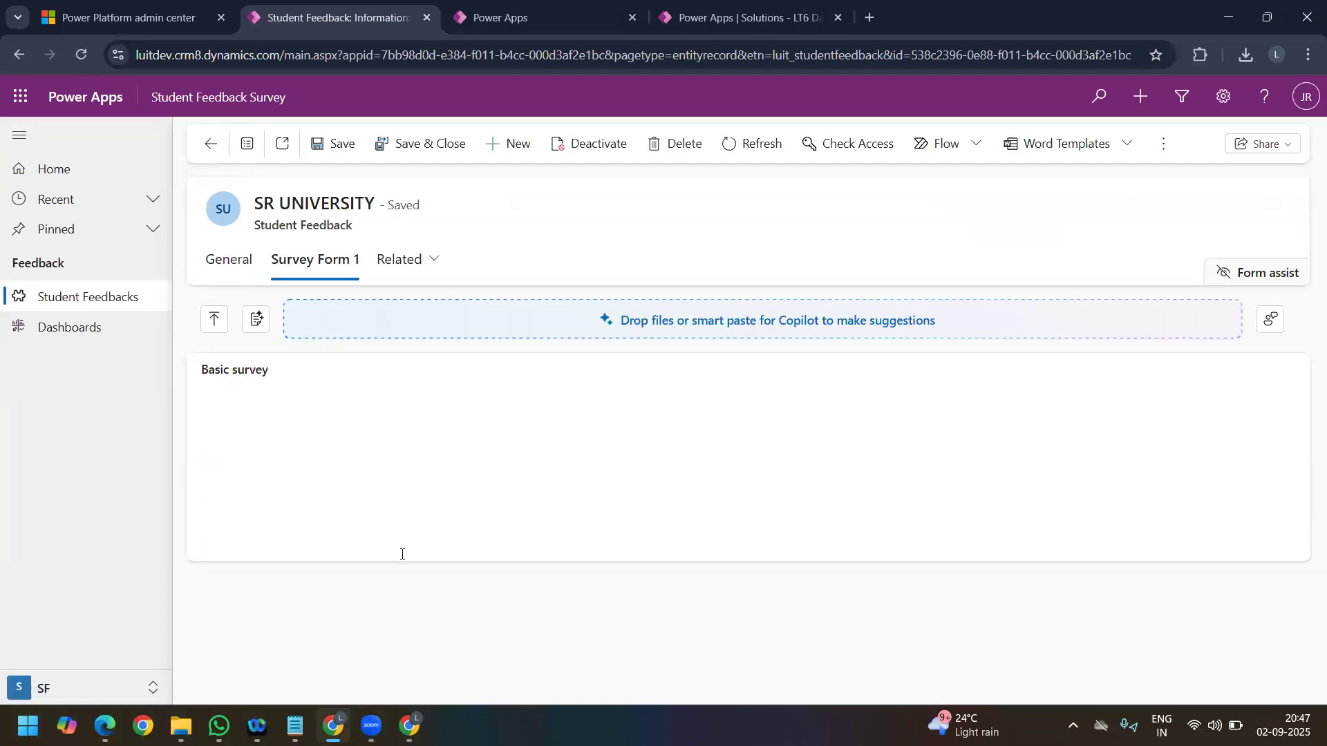
scroll(417, 550, "down", 2)
left_click(399, 651)
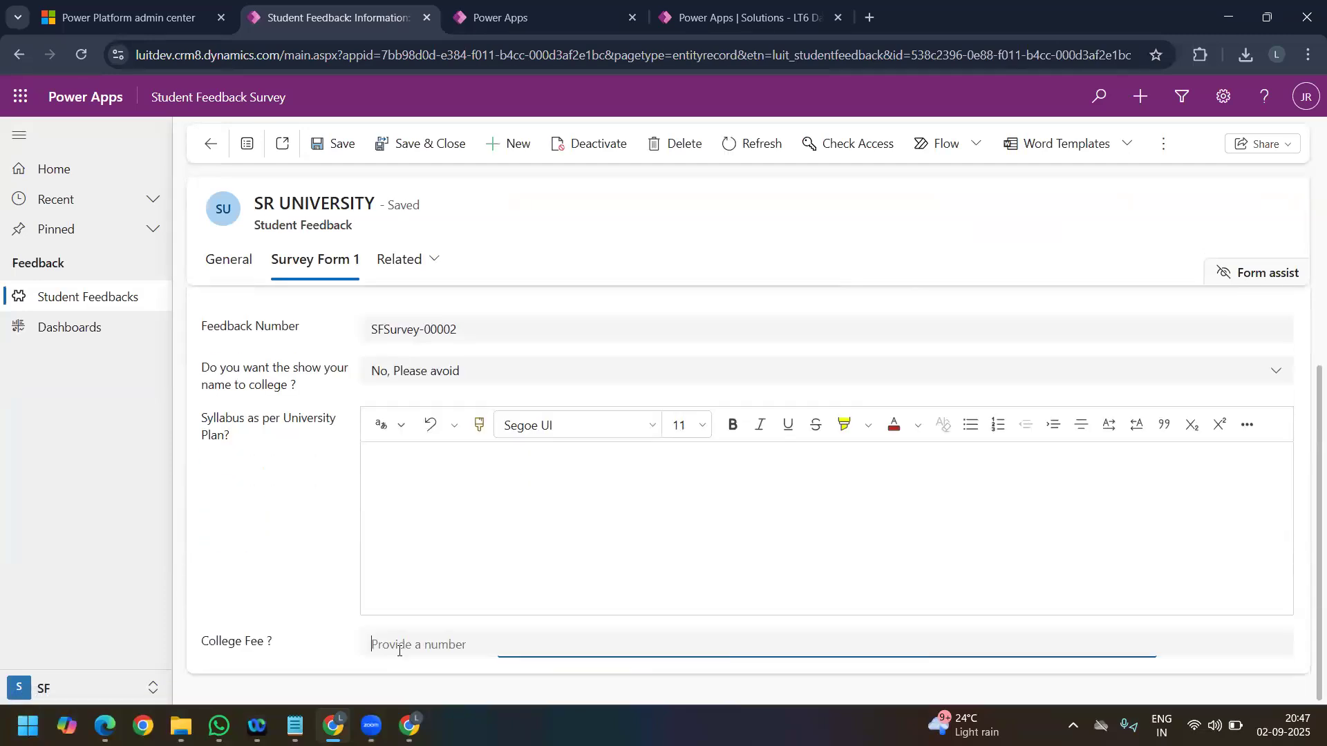
type("232453")
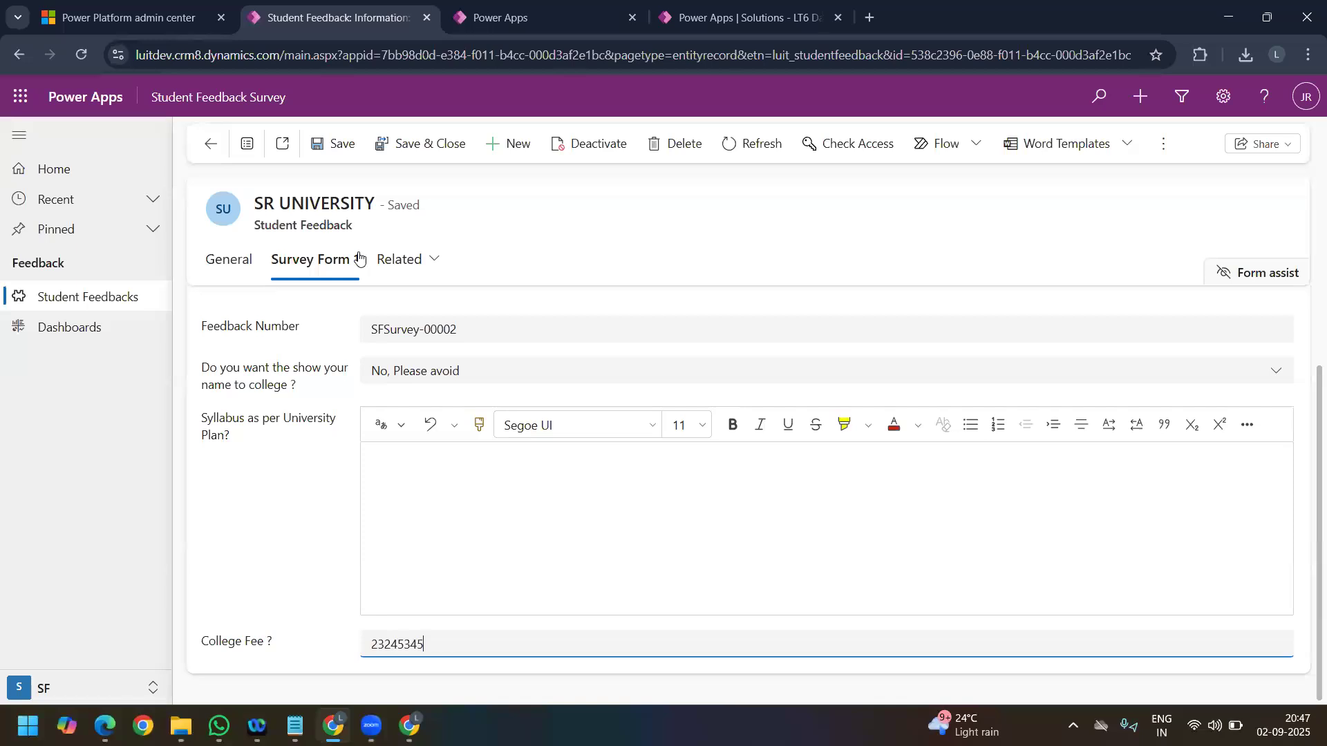
left_click(341, 144)
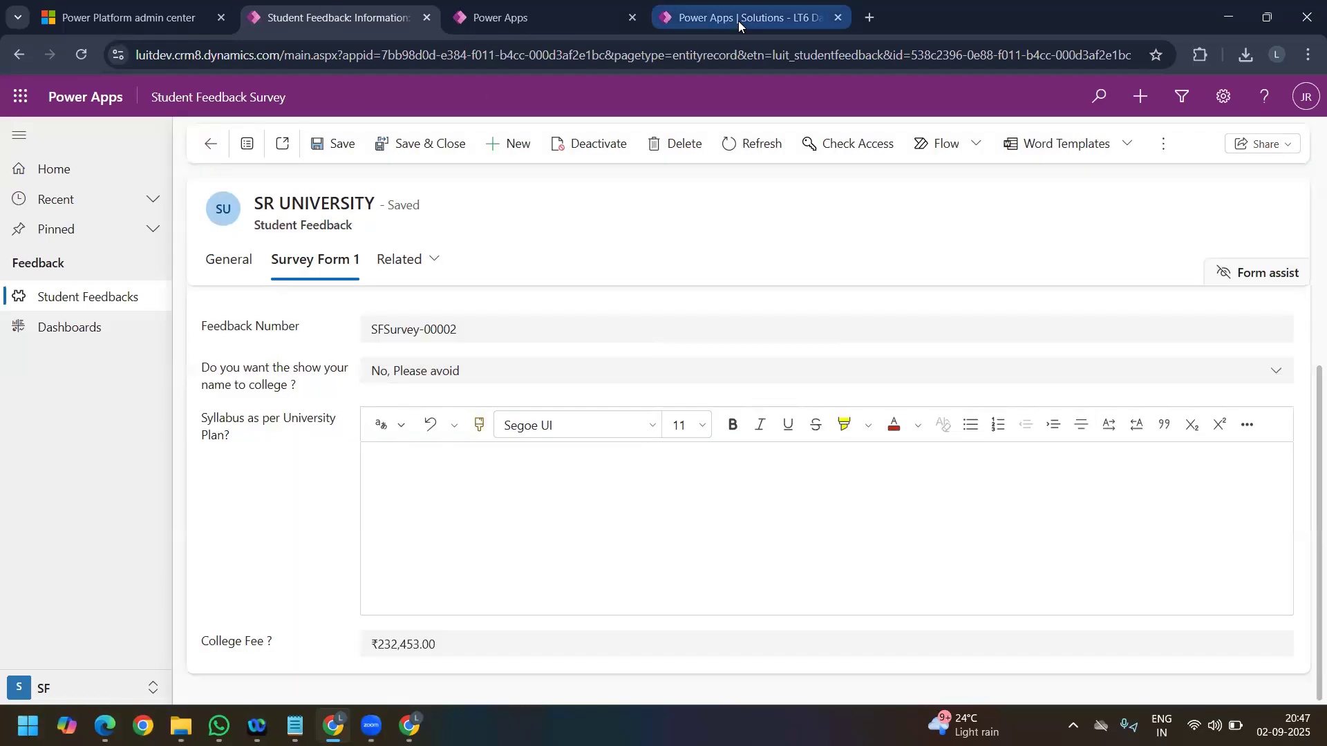
Step: Return to the LT6 Day 8 solution and start a new Student table column named "Avg Fee mentioned Student"
left_click(738, 21)
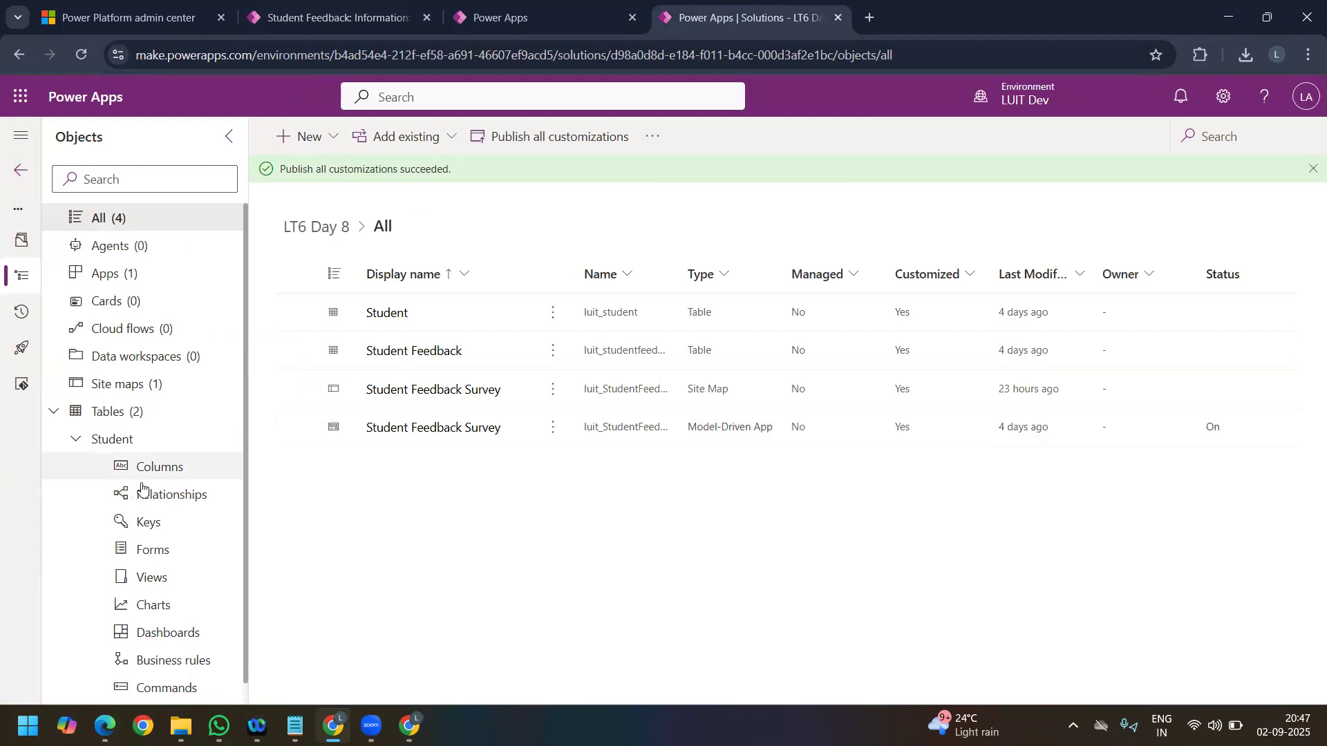
left_click(164, 476)
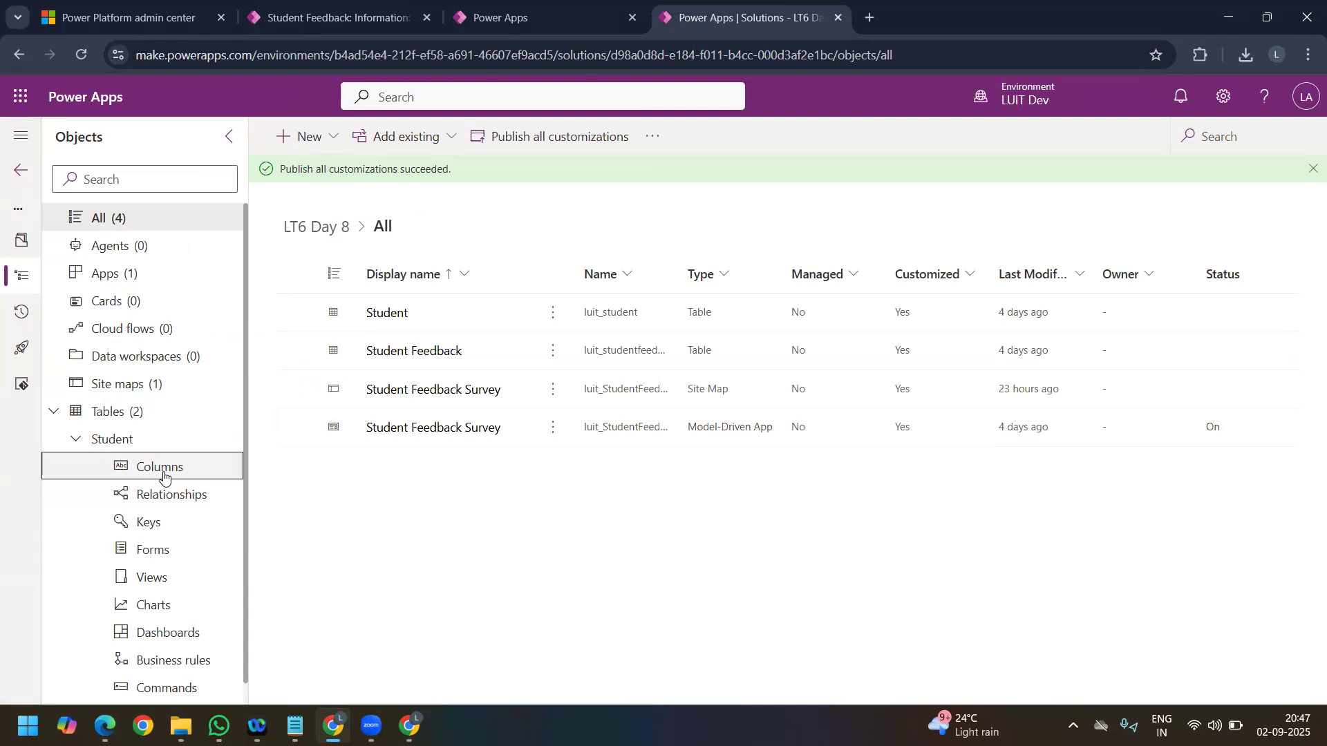
left_click(334, 146)
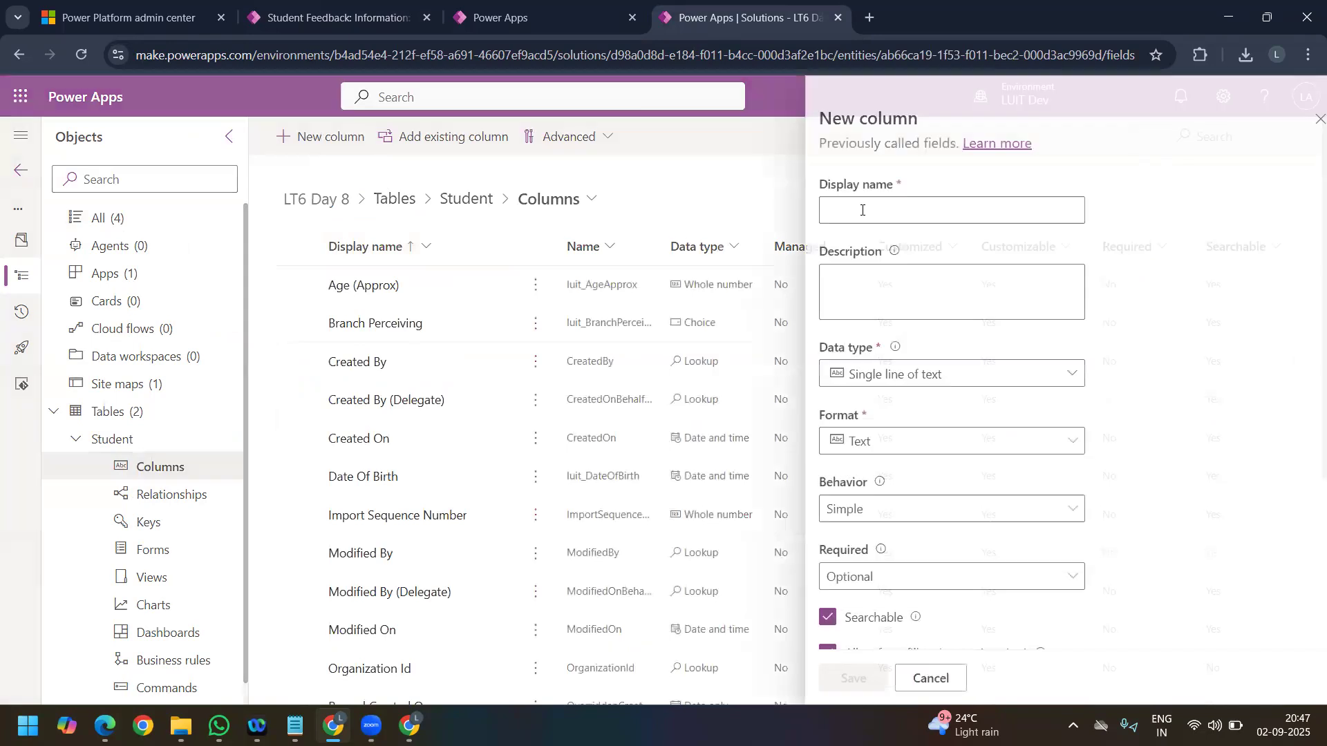
left_click(863, 210)
type("Avg ")
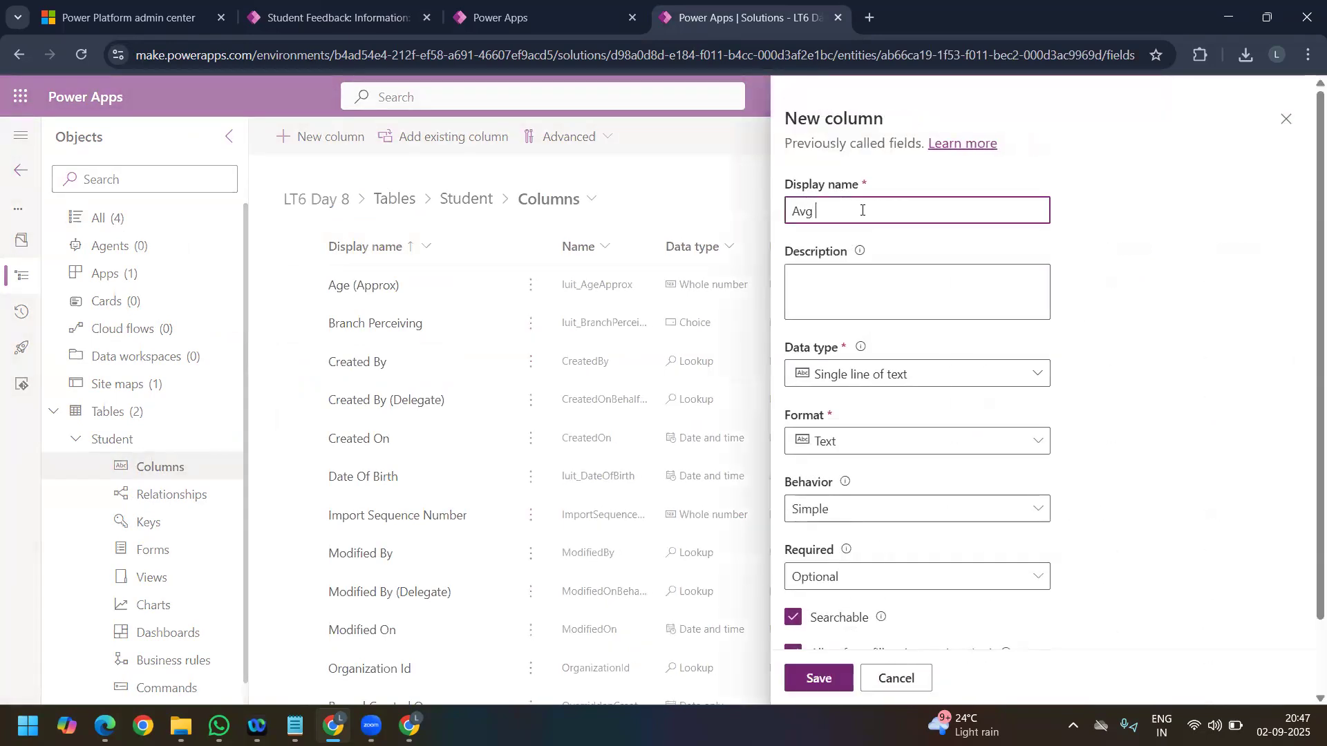
type("Fee mentioned Studenty")
Step: Make the new column a Currency with Rollup behavior, and save it to open its rollup definition for editing
left_click(931, 379)
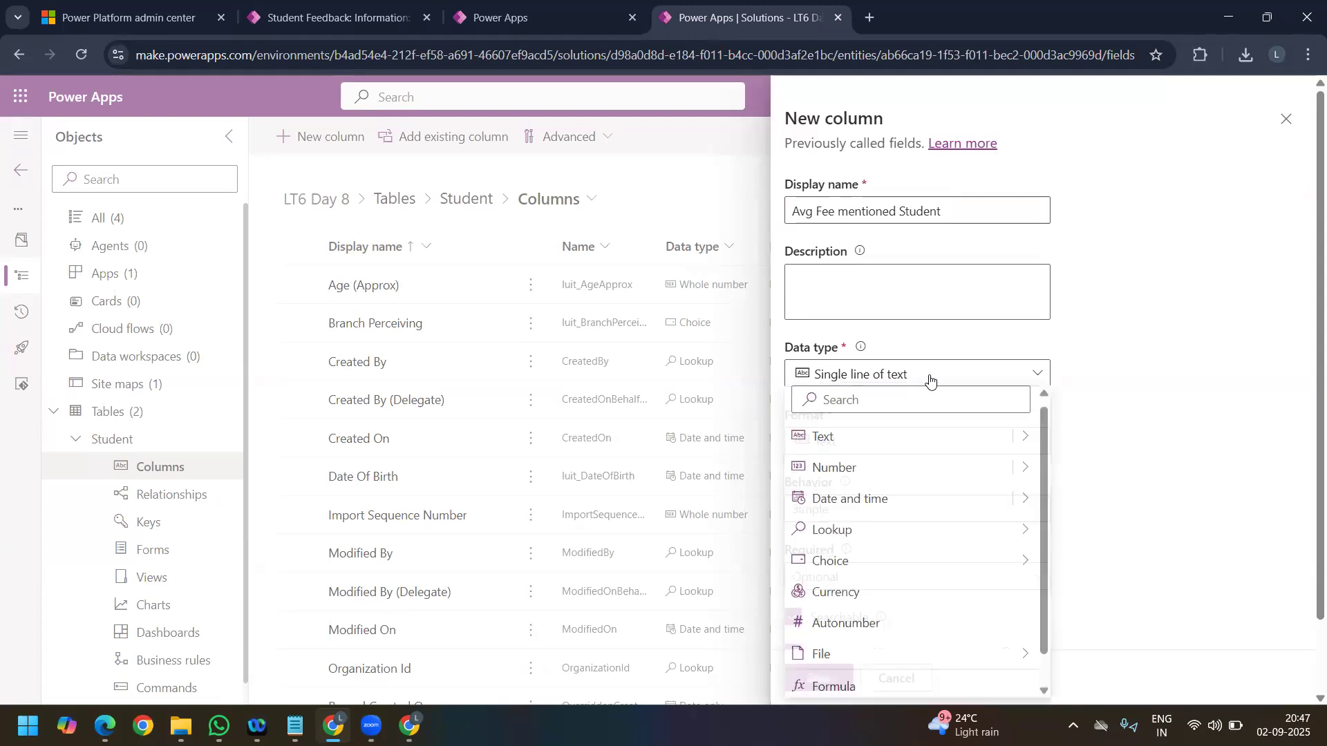
left_click(898, 593)
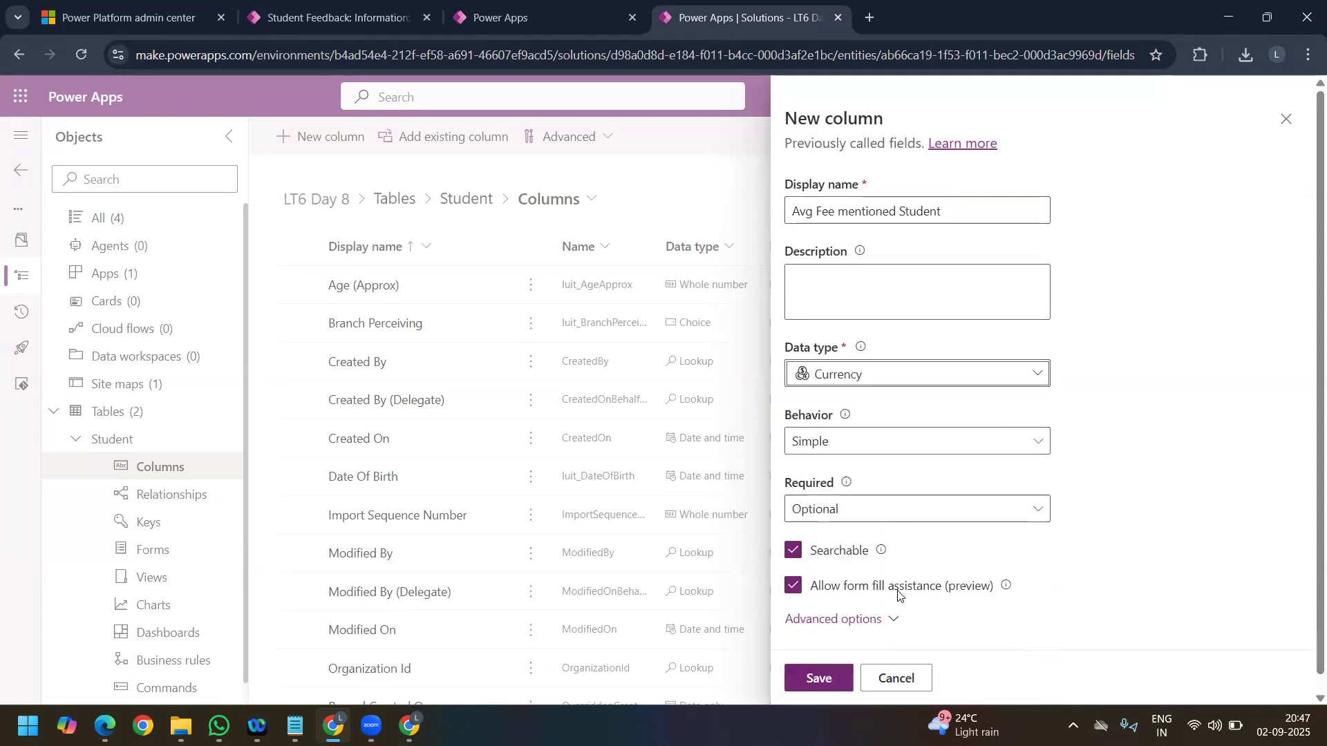
left_click(901, 448)
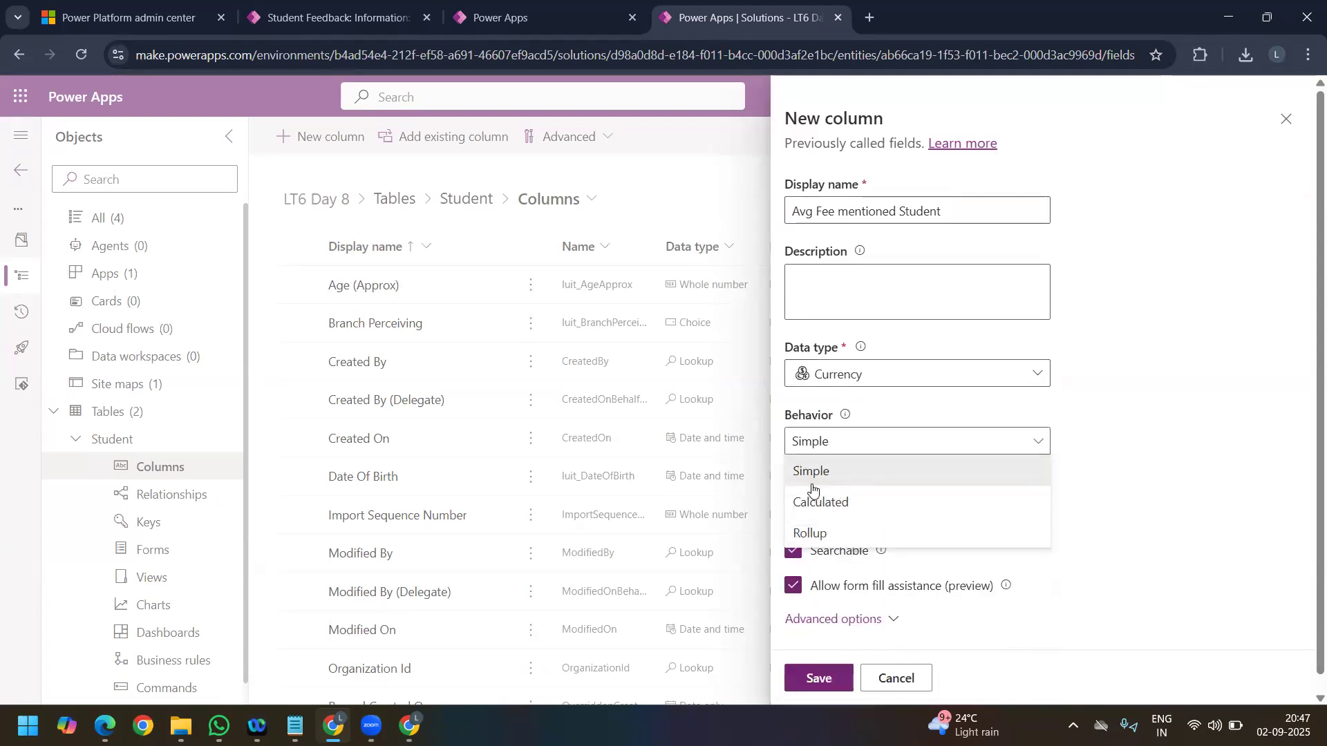
left_click(846, 533)
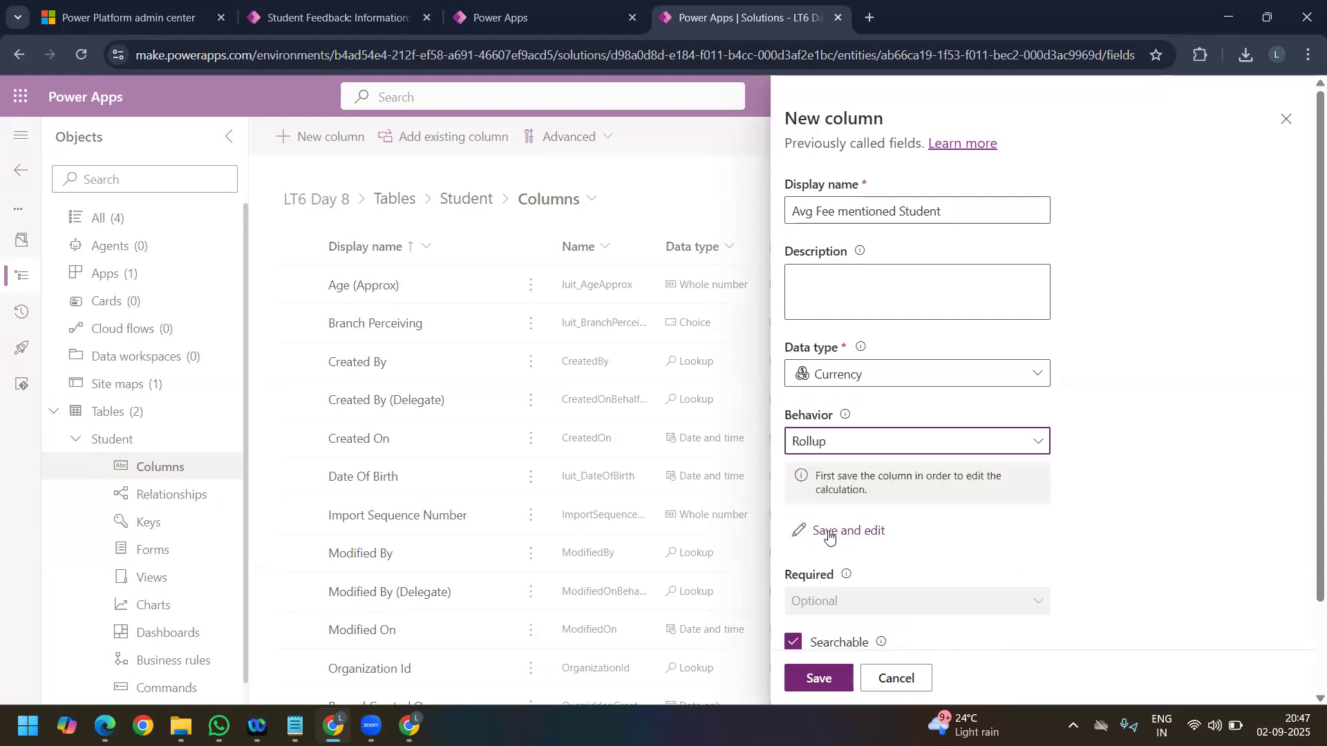
left_click(830, 532)
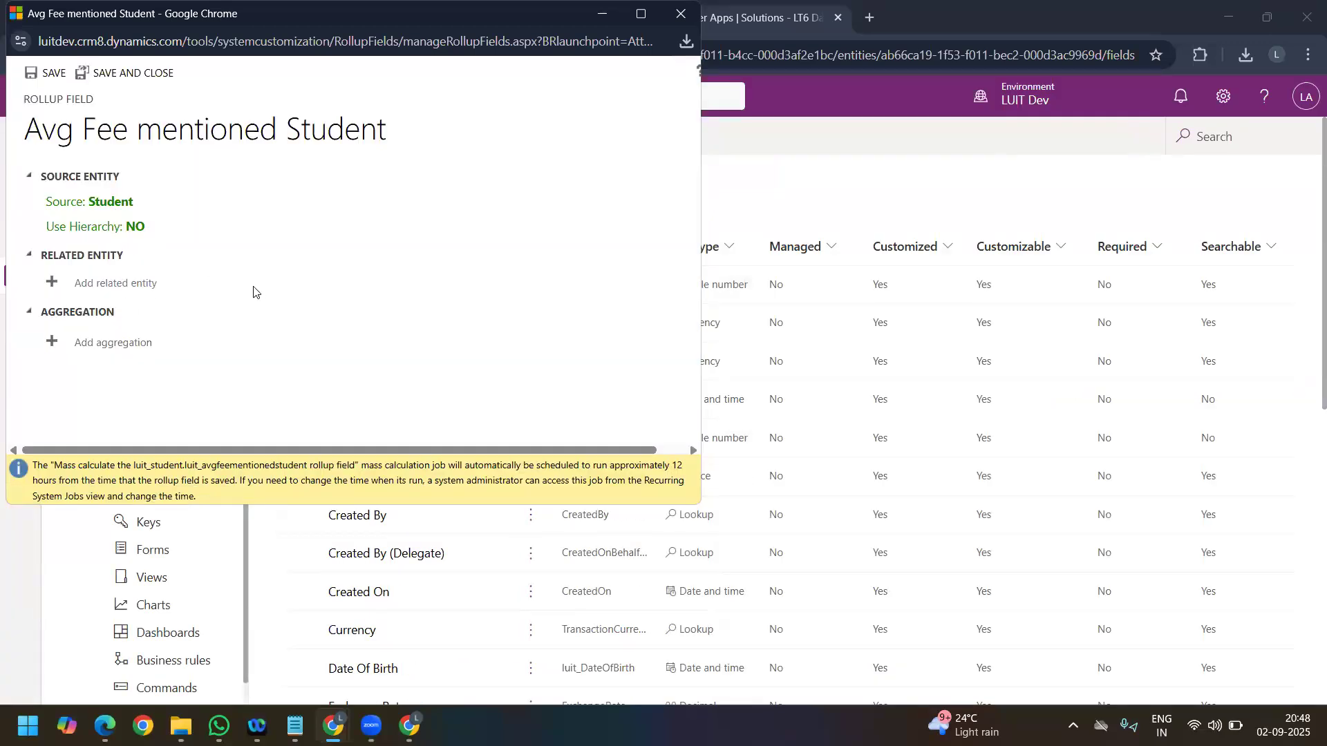
Step: Define the rollup on the related entity Student Feedbacks (Student) with an AVG aggregation of the College Fee ? field
left_click(256, 290)
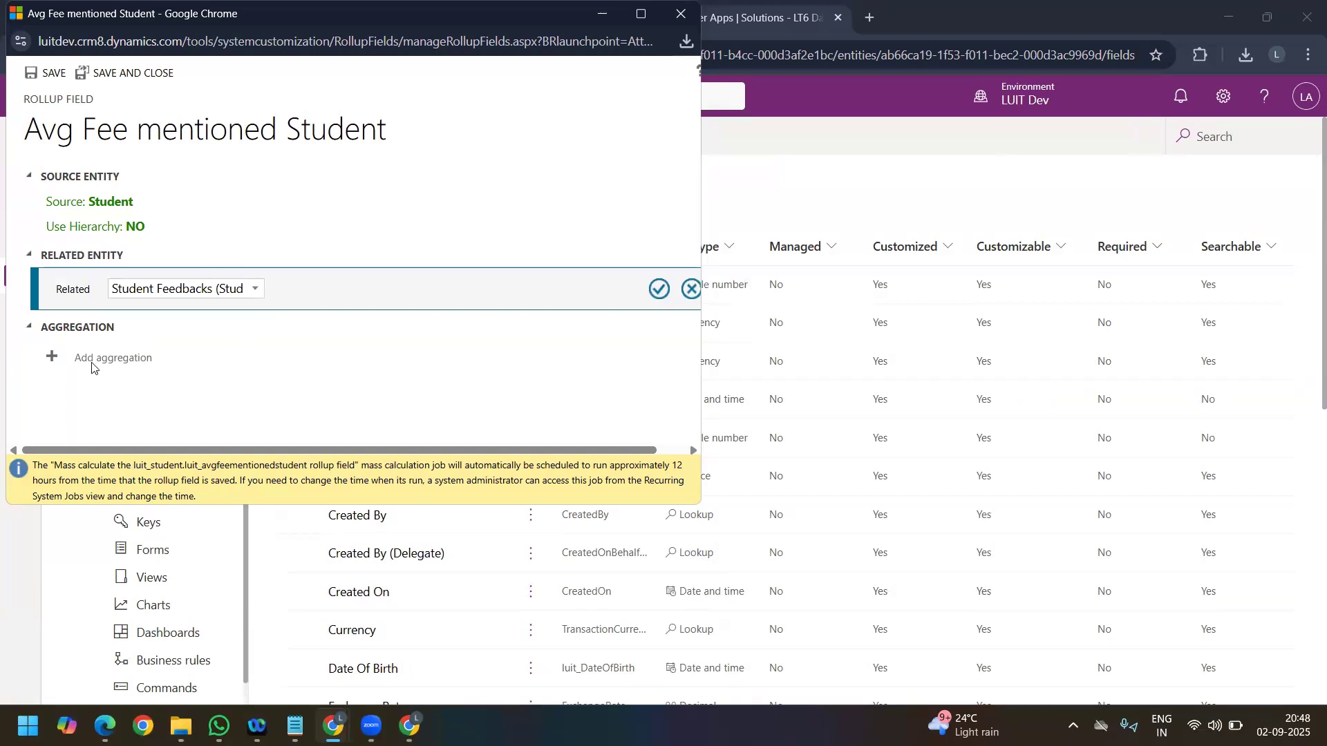
left_click(658, 289)
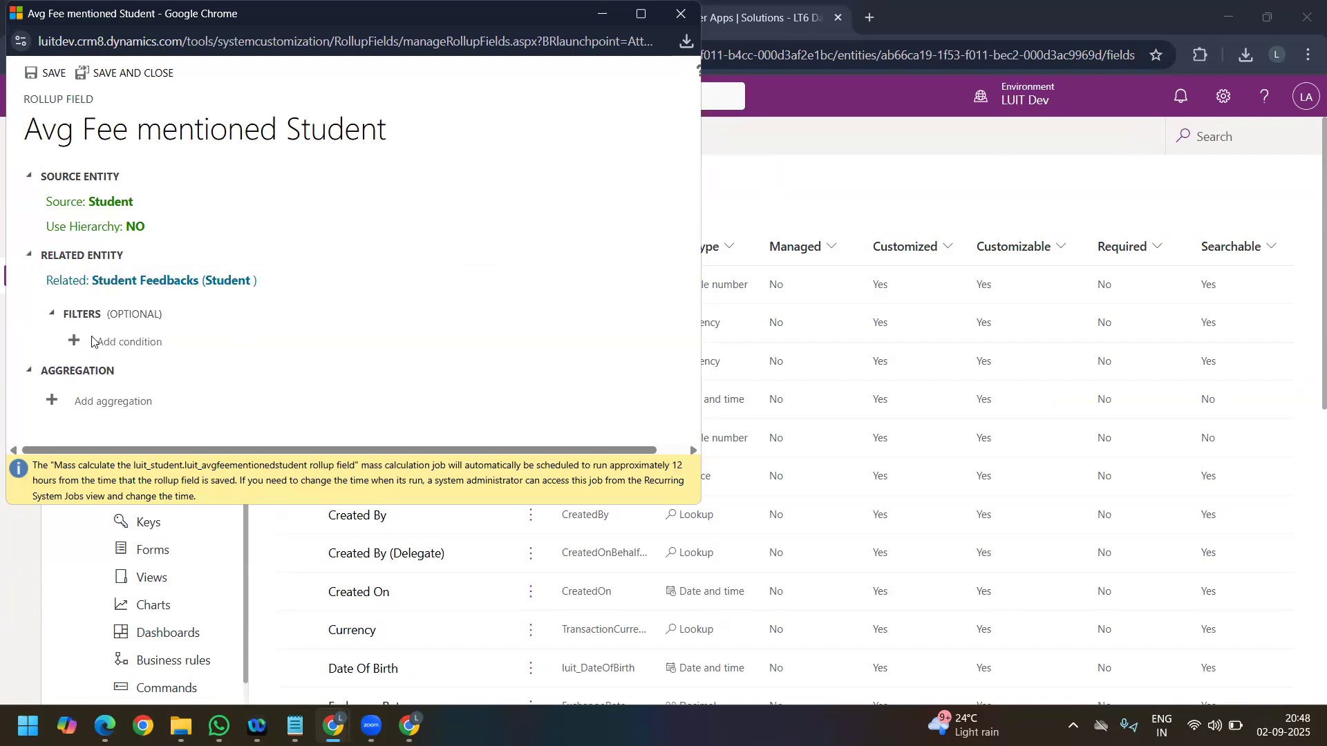
left_click(104, 401)
left_click(641, 13)
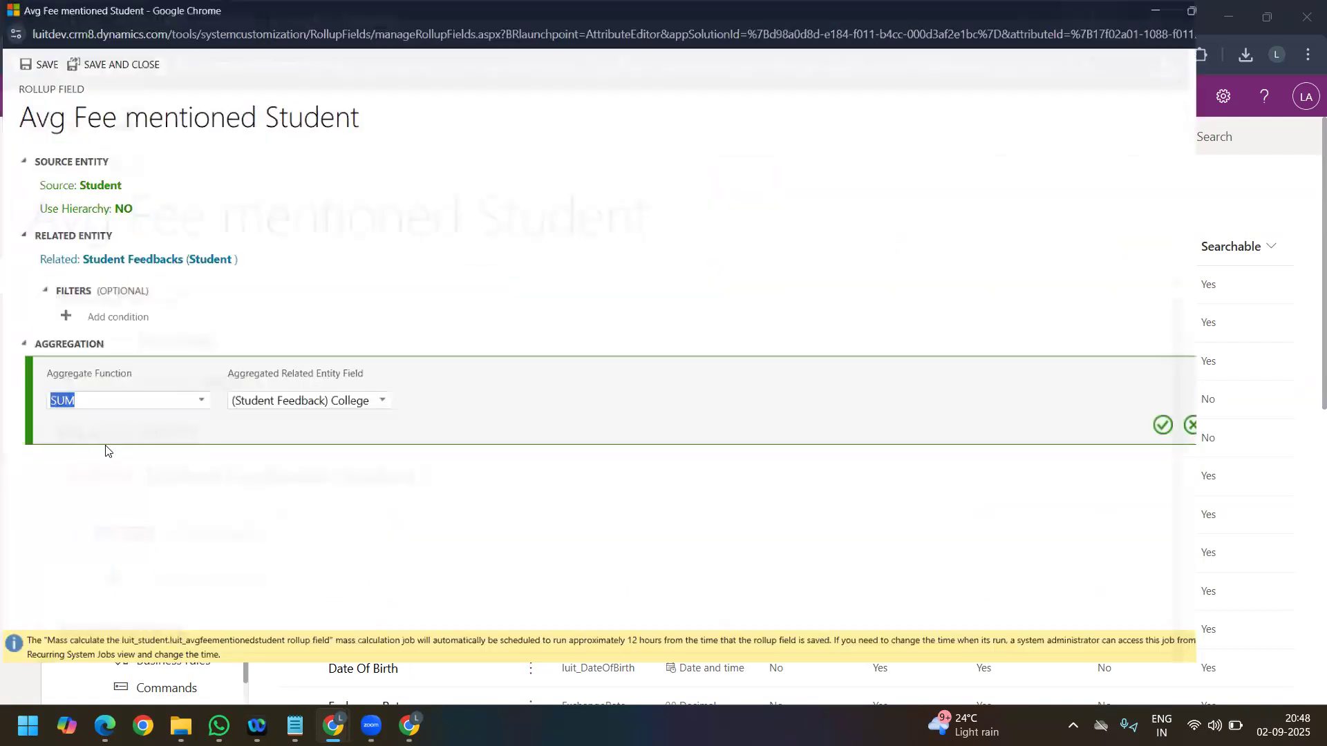
left_click(125, 423)
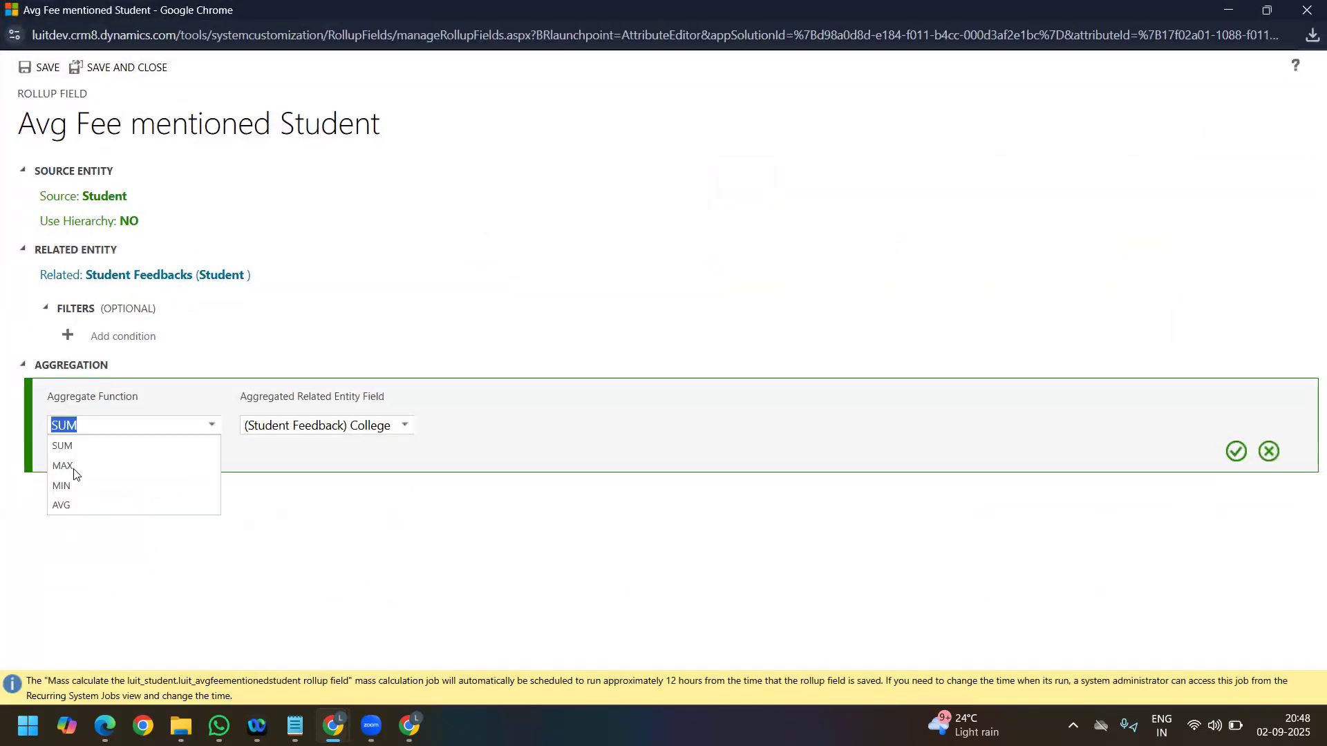
left_click(74, 472)
left_click(207, 427)
left_click(98, 488)
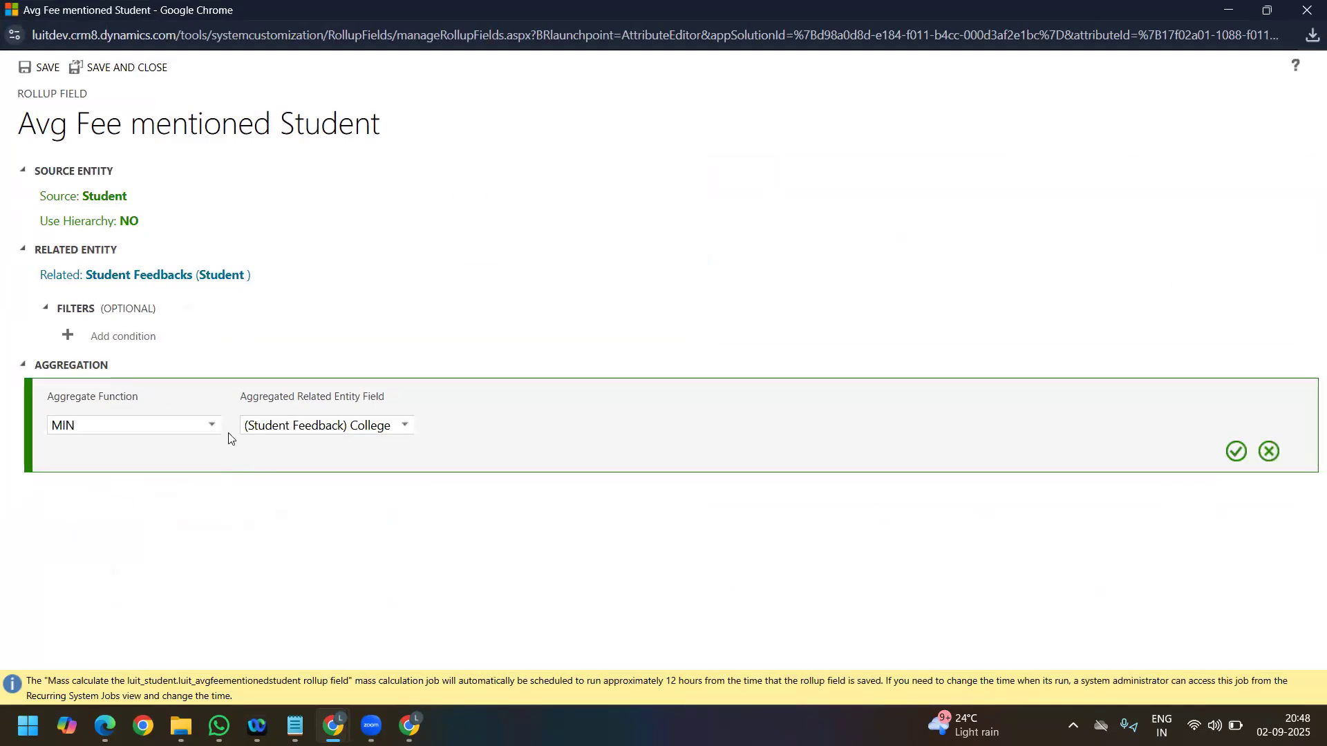
left_click(166, 425)
left_click(96, 508)
left_click(210, 427)
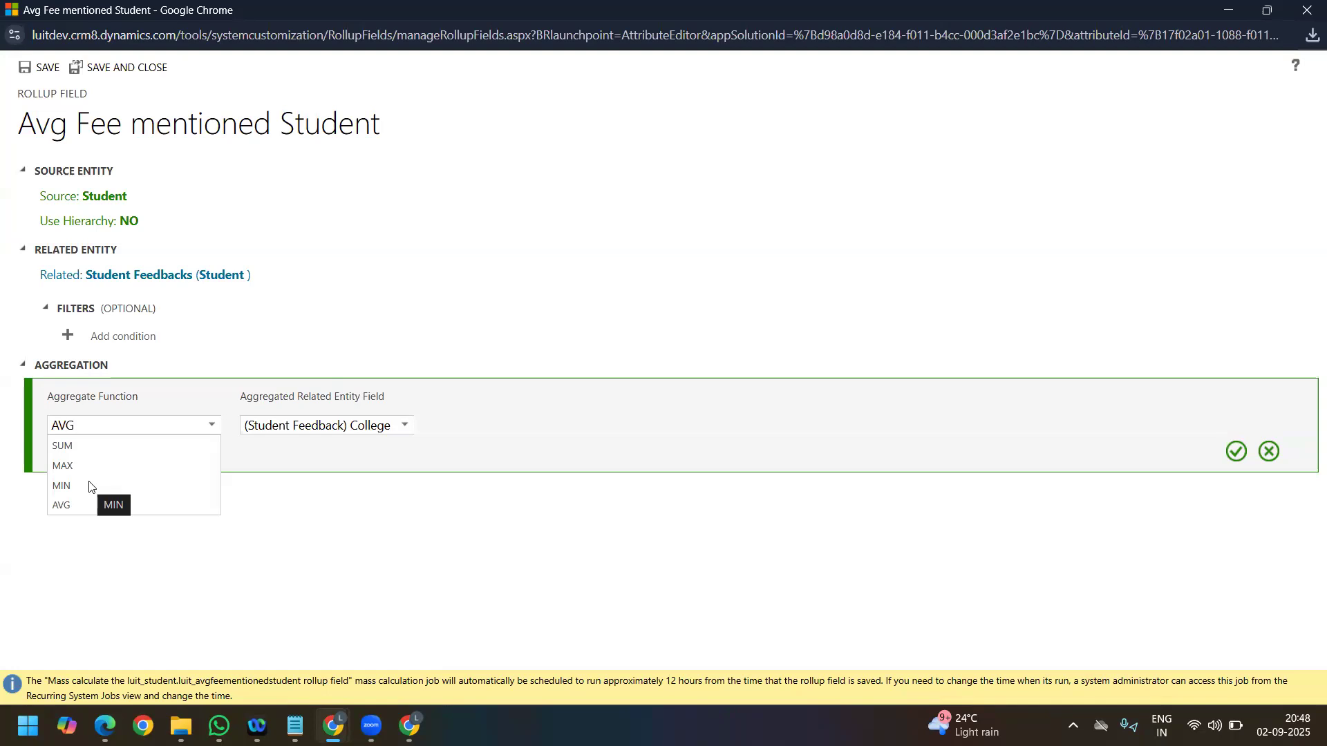
left_click(278, 496)
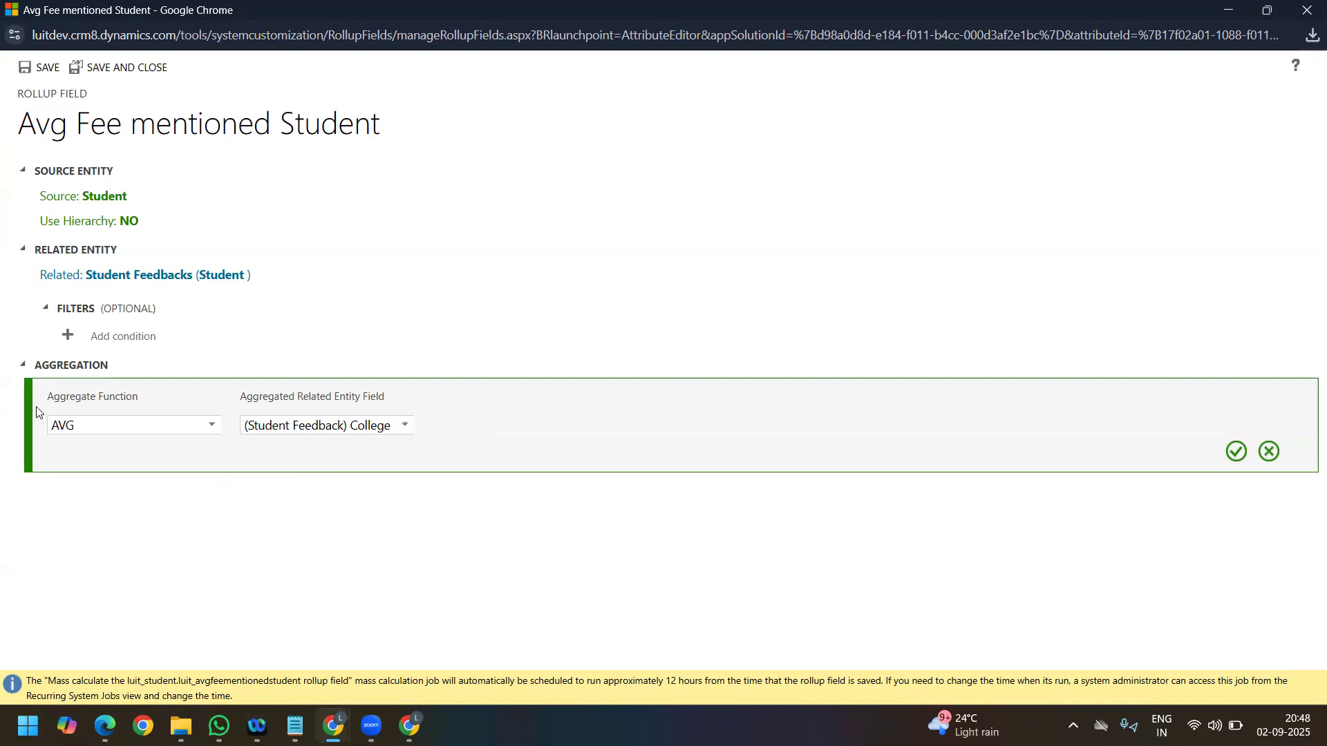
left_click(1237, 453)
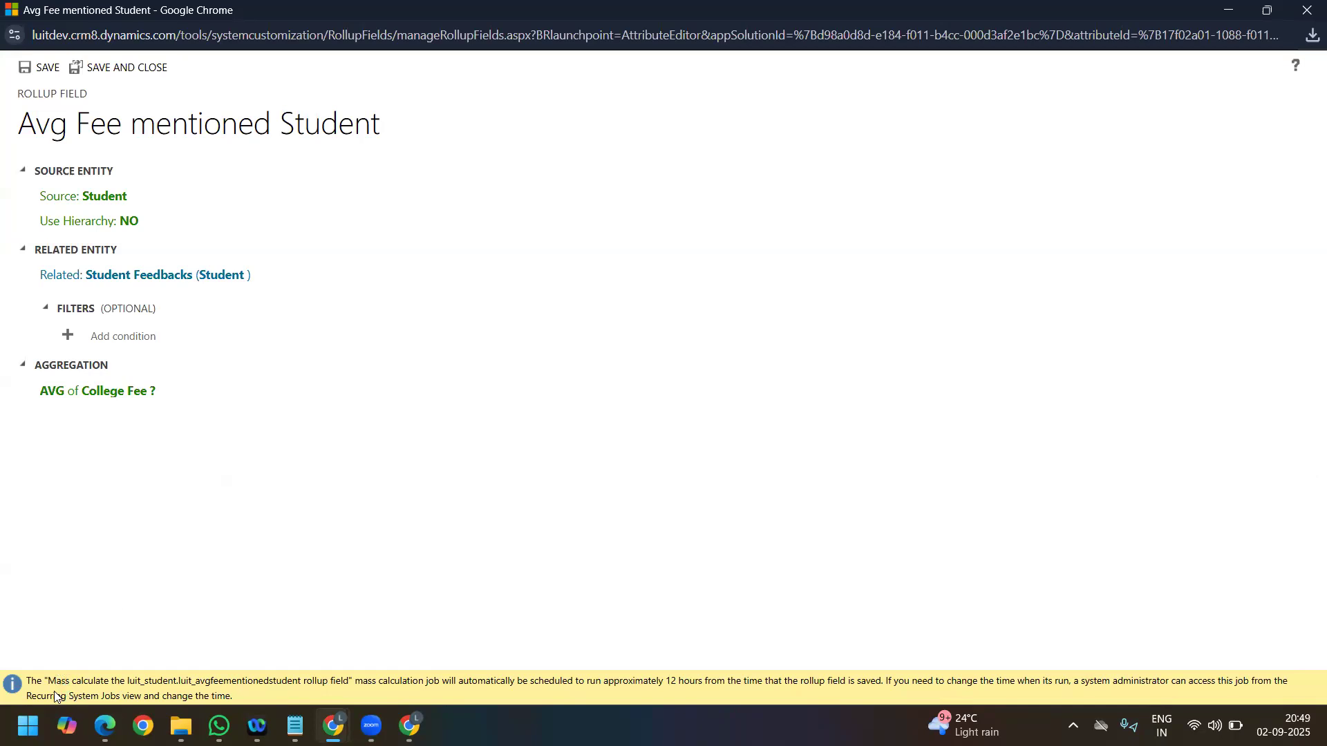
Step: Read the note about the mass calculation job, and save and close the rollup definition
left_click_drag(45, 682, 374, 679)
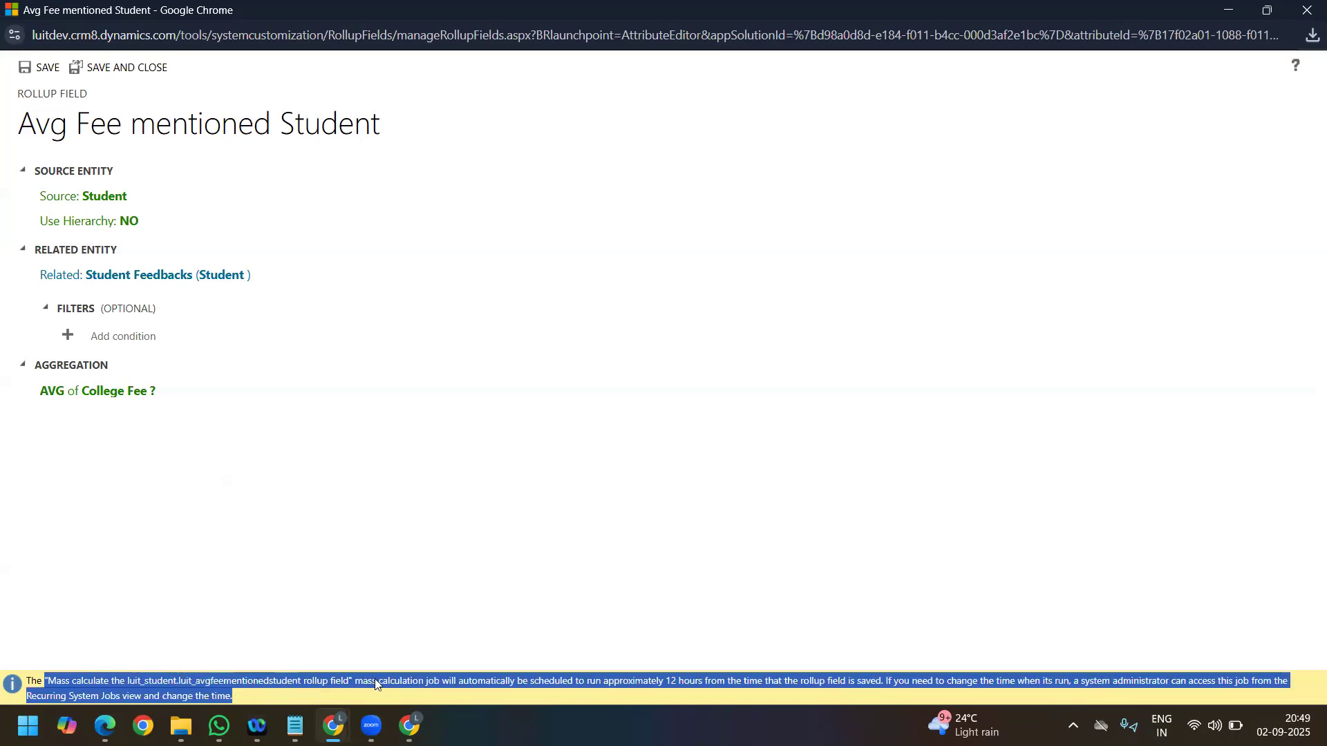
left_click(462, 687)
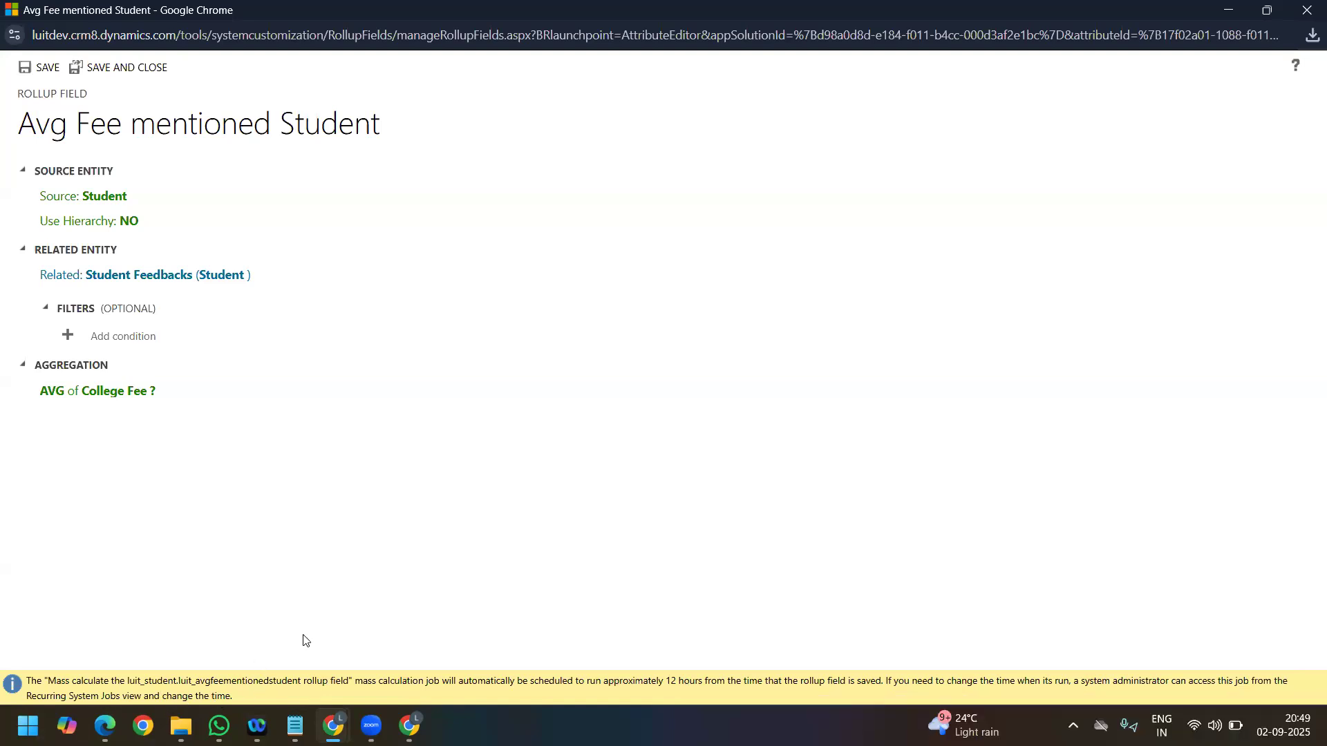
left_click(118, 74)
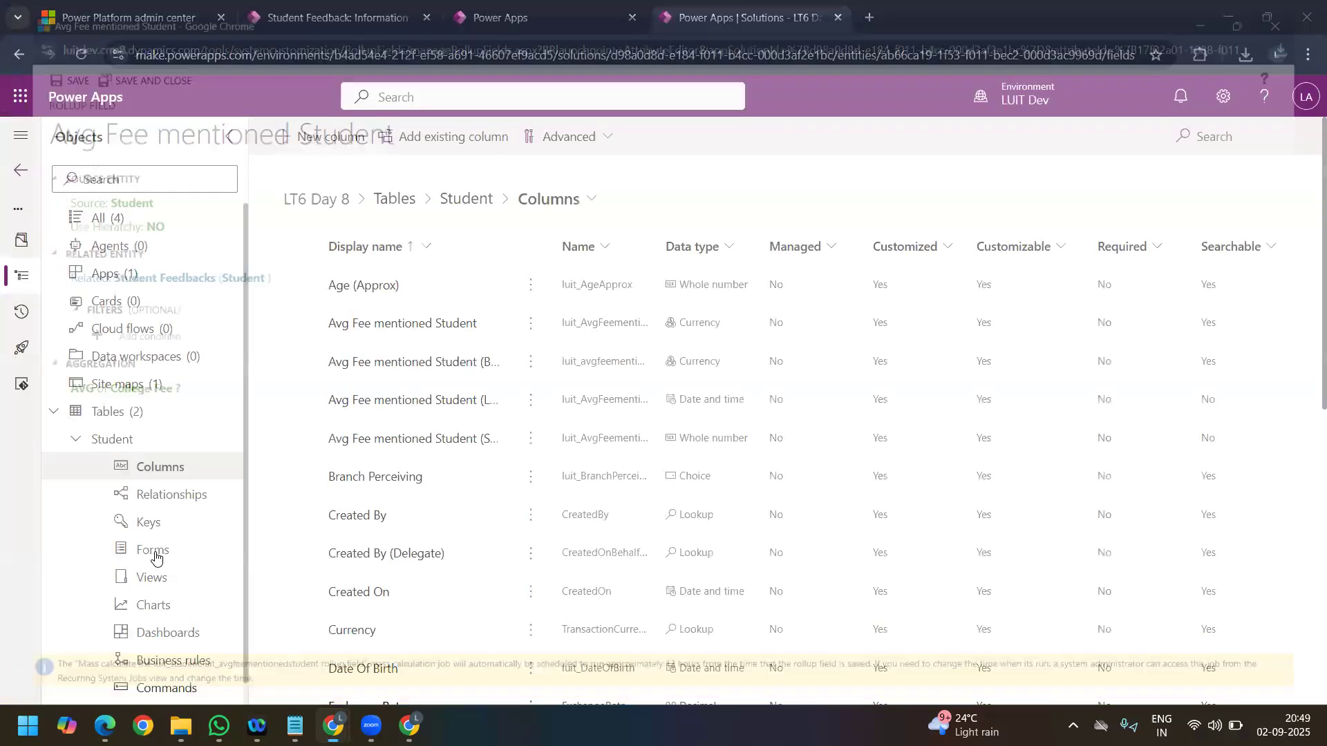
Step: Add Avg Fee mentioned Student below Total Feedback Submitted on New Tab of the Student main form, and save and publish the form
left_click(154, 550)
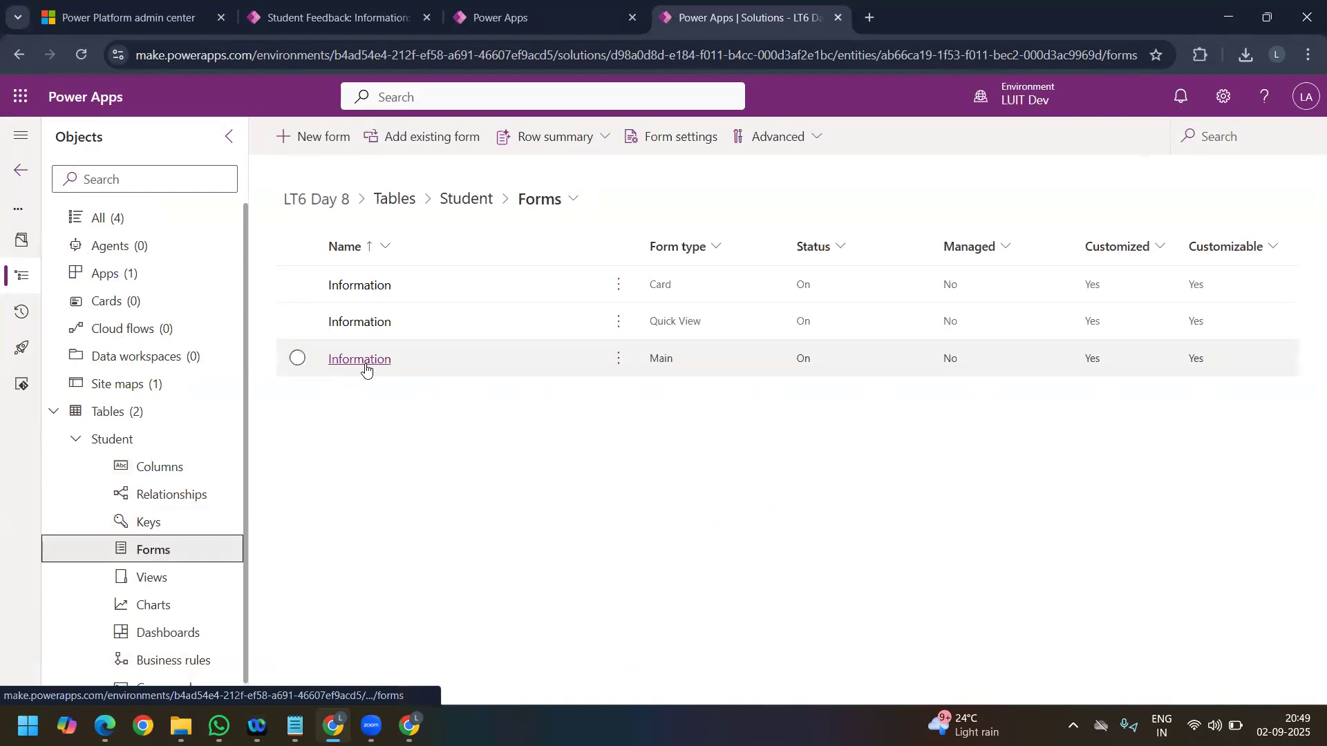
left_click(366, 370)
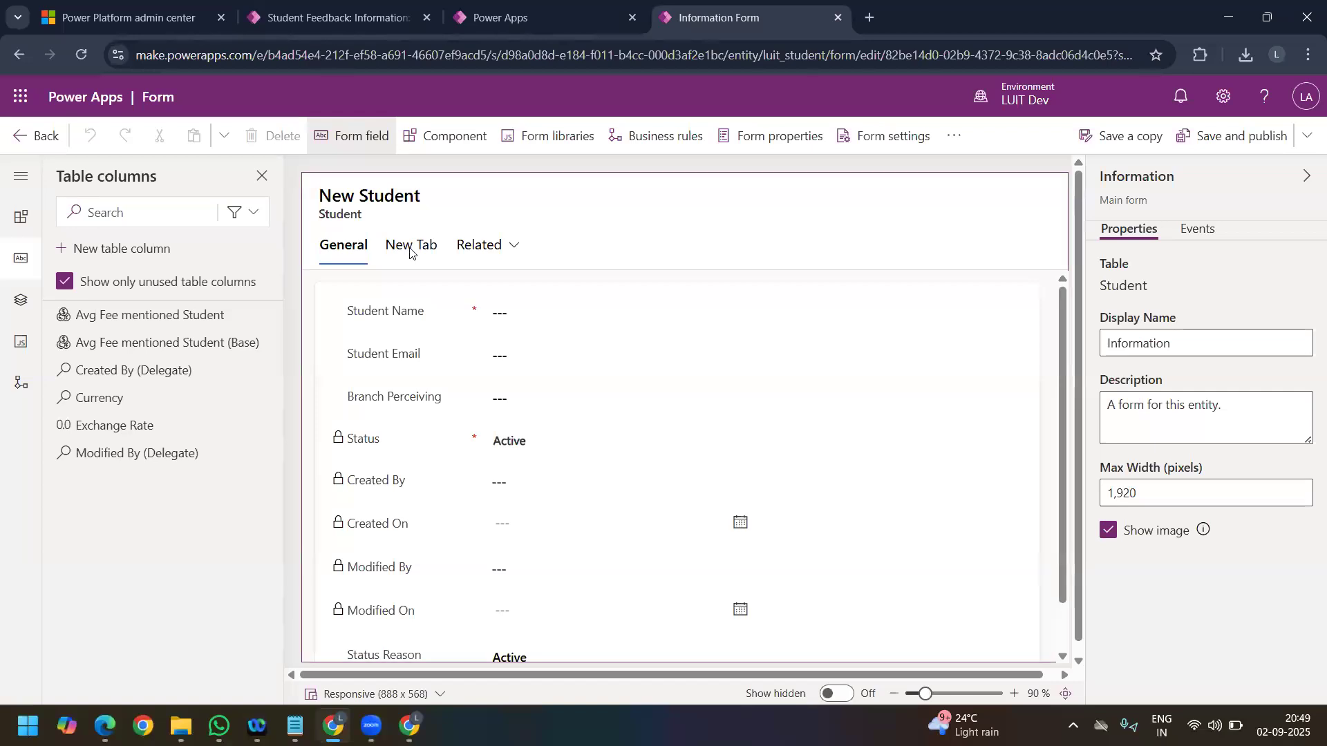
left_click(410, 251)
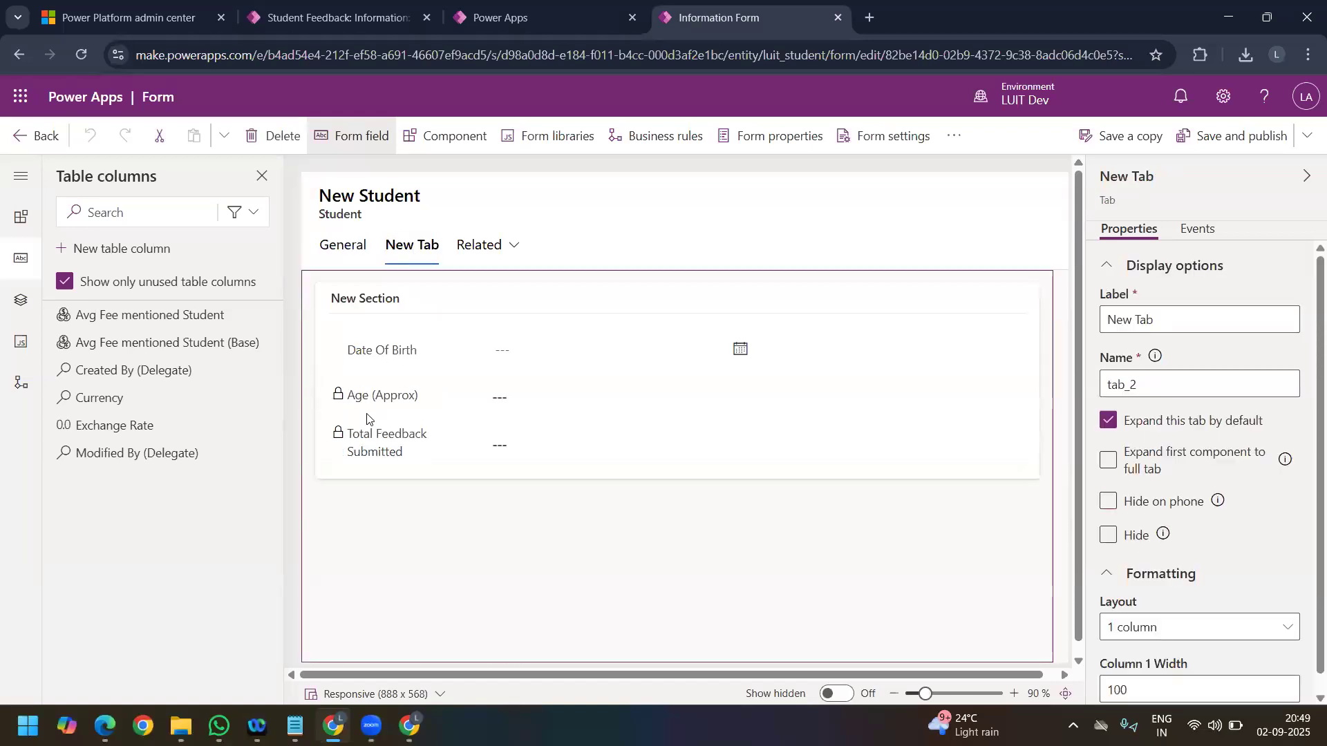
left_click(361, 445)
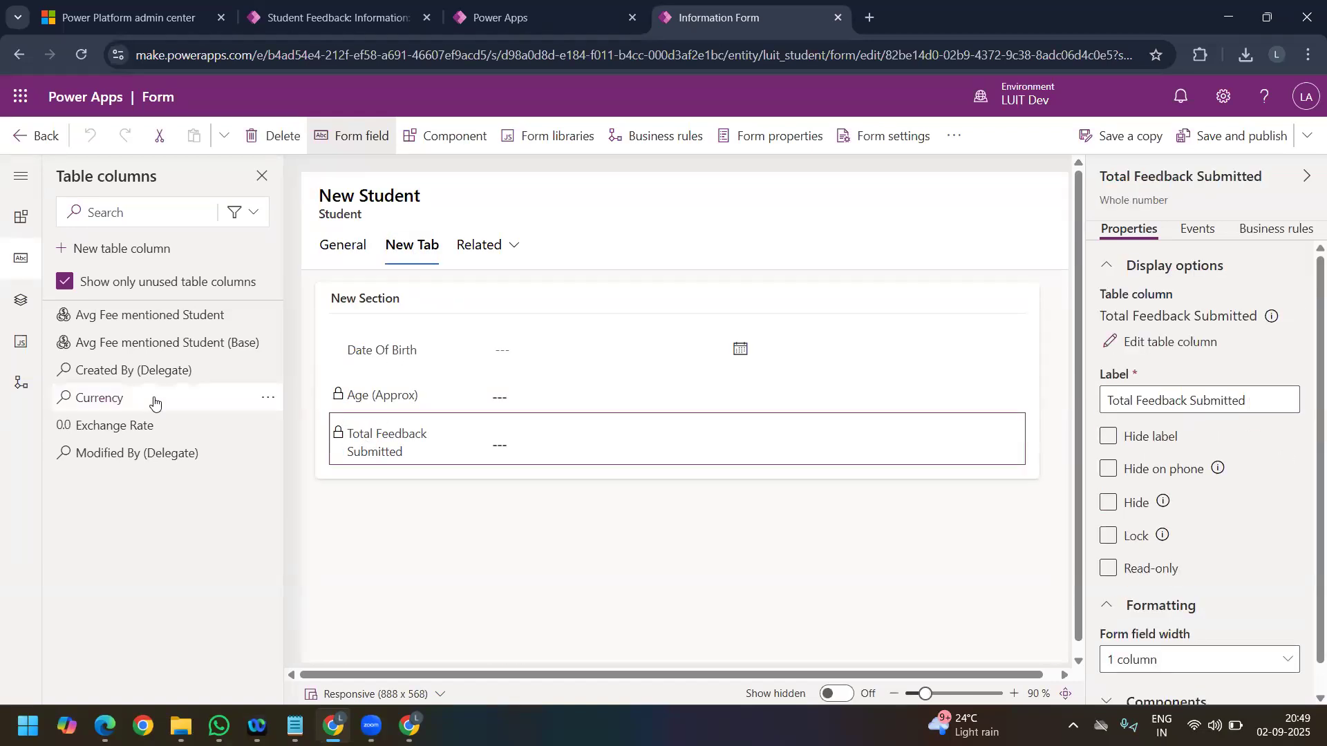
left_click(175, 315)
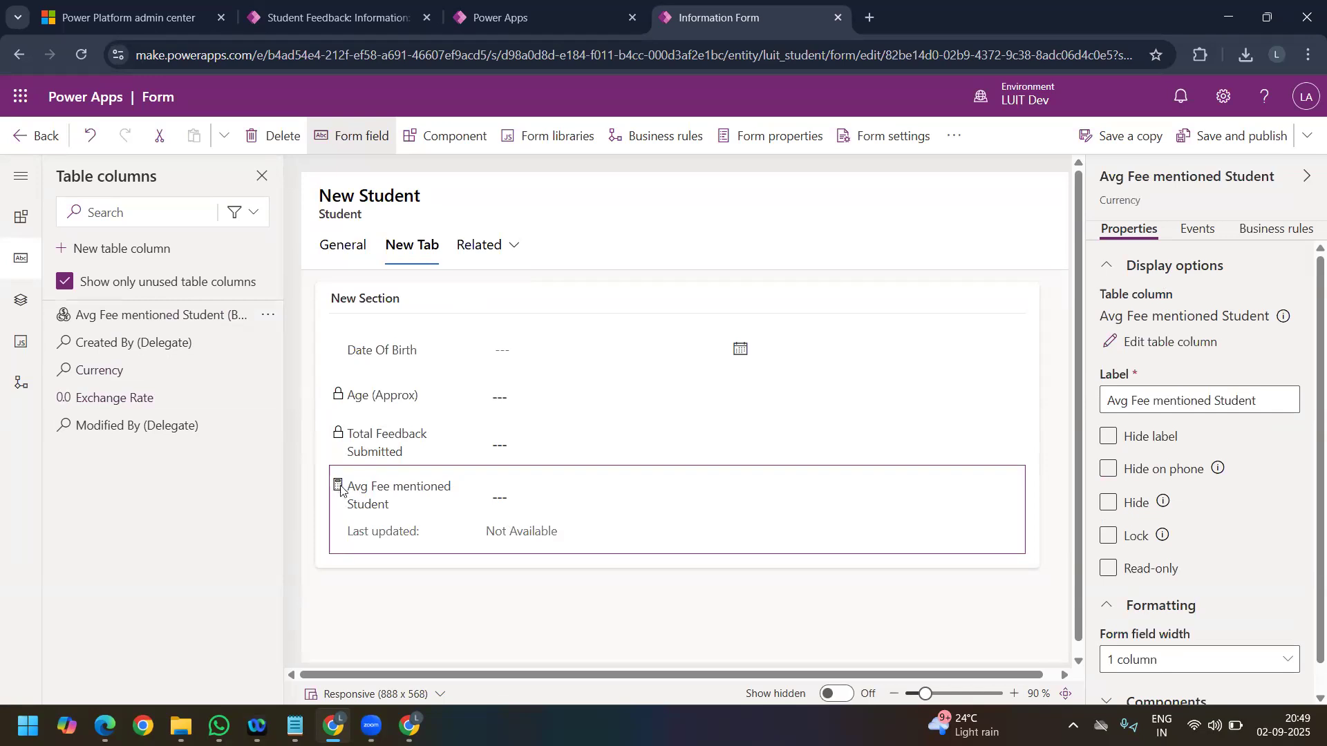
left_click(1272, 137)
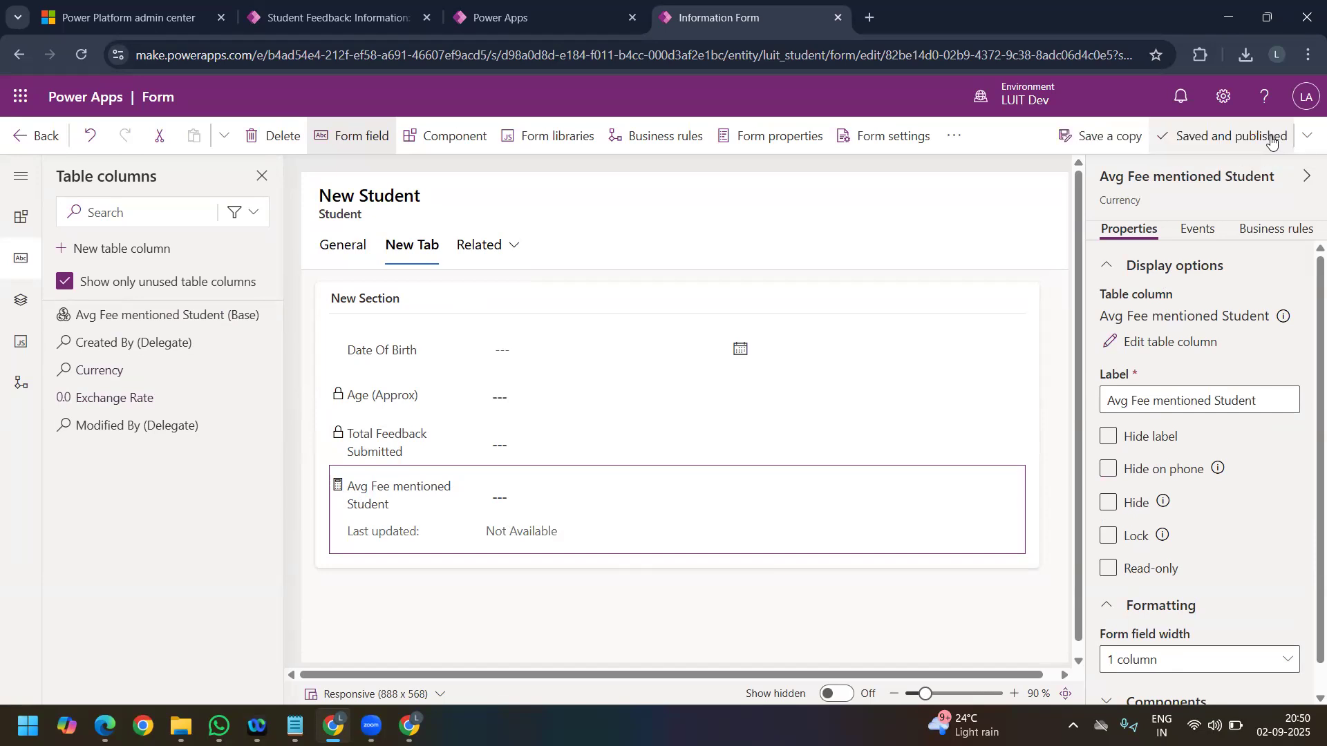
Step: Return to the Student Feedback Survey app and hard reload it with an emptied cache
left_click(314, 24)
right_click(79, 57)
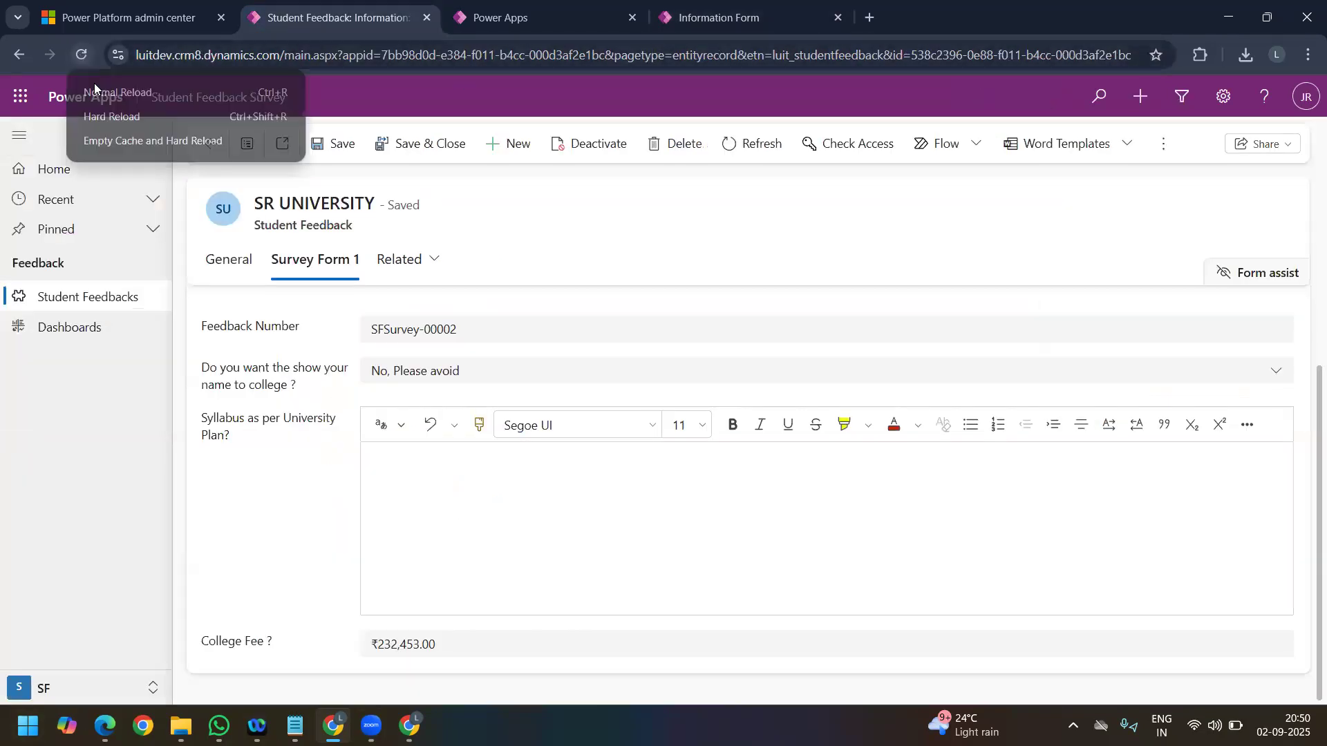
left_click(131, 139)
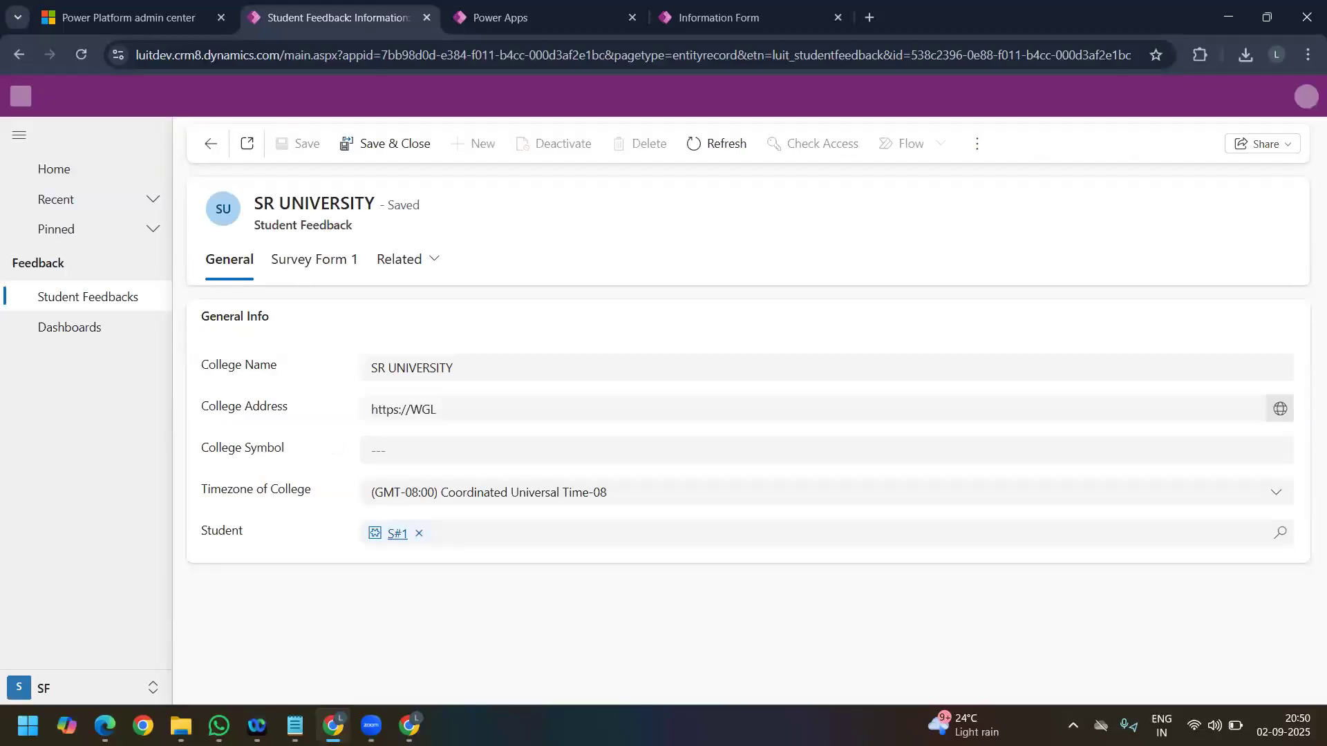
Step: Open student S#1 from the Master Data area and examine the Avg Fee mentioned Student field and its last update on New Tab
left_click(302, 263)
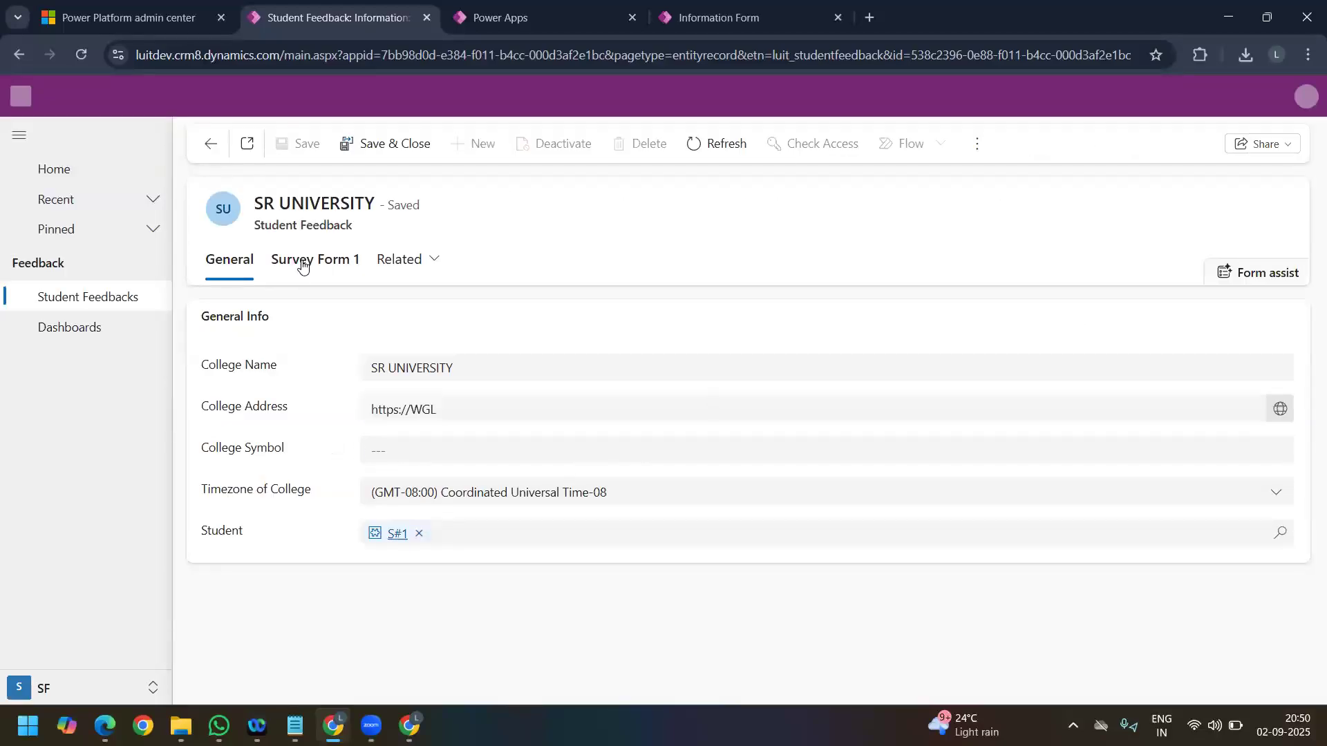
left_click(97, 687)
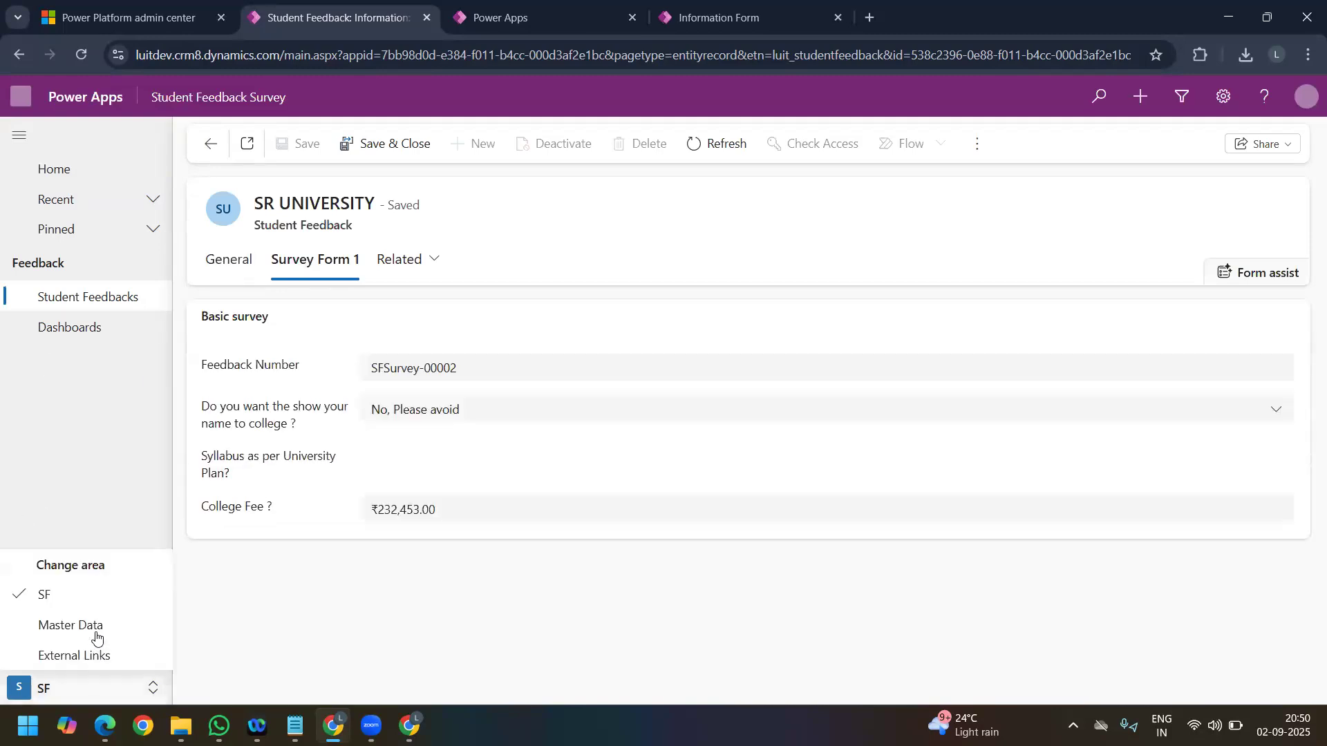
left_click(95, 627)
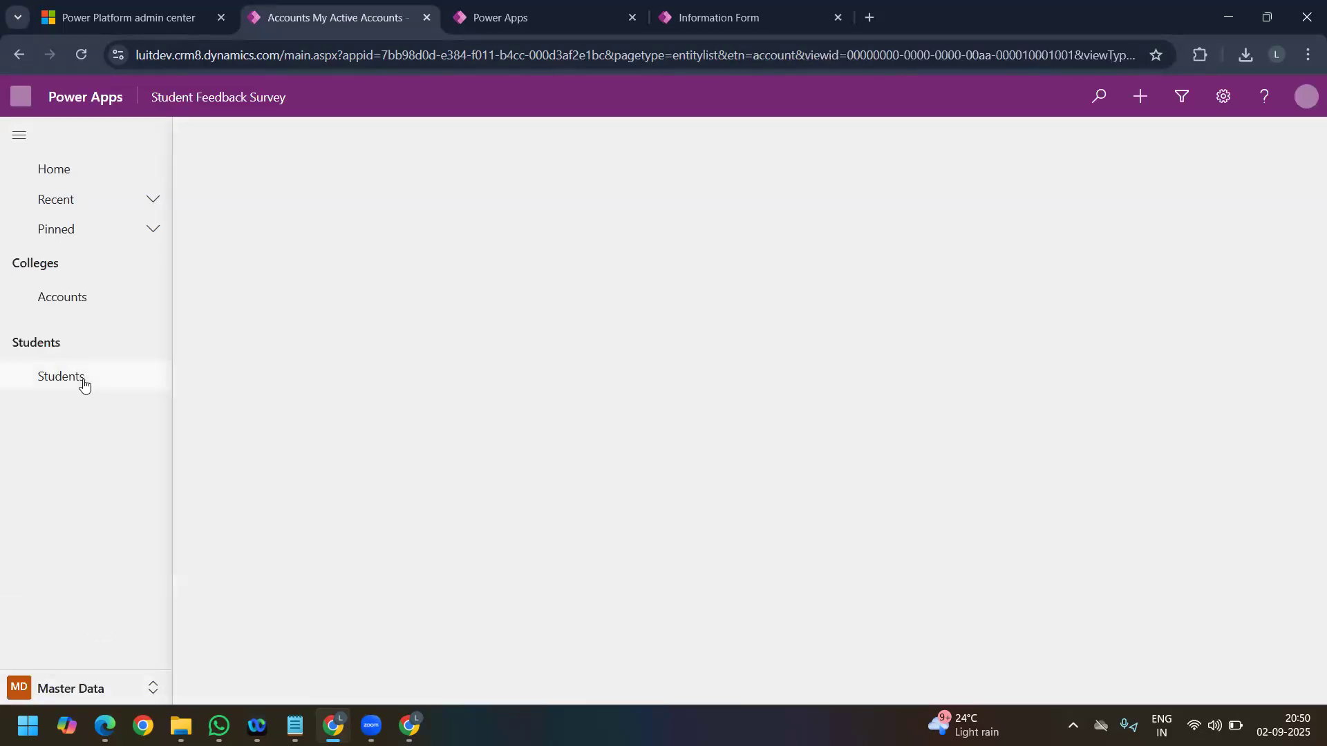
left_click(85, 385)
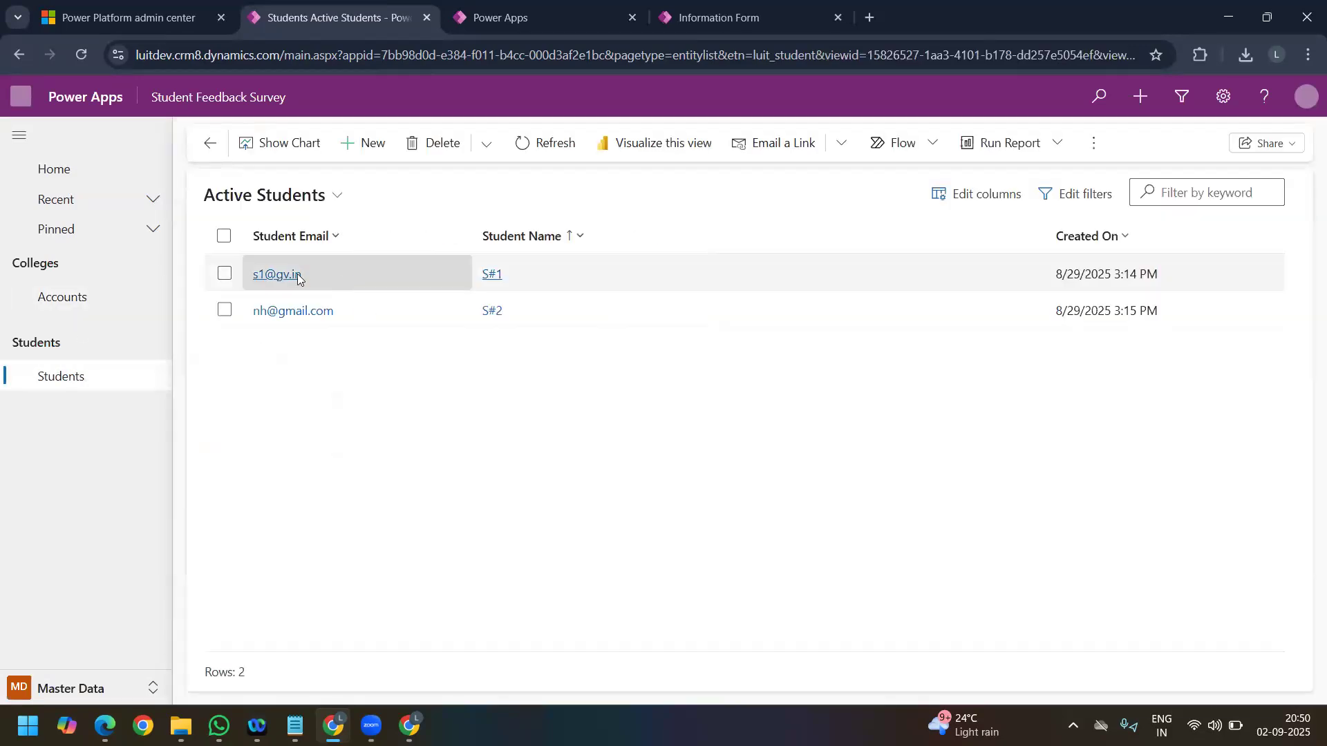
left_click(297, 274)
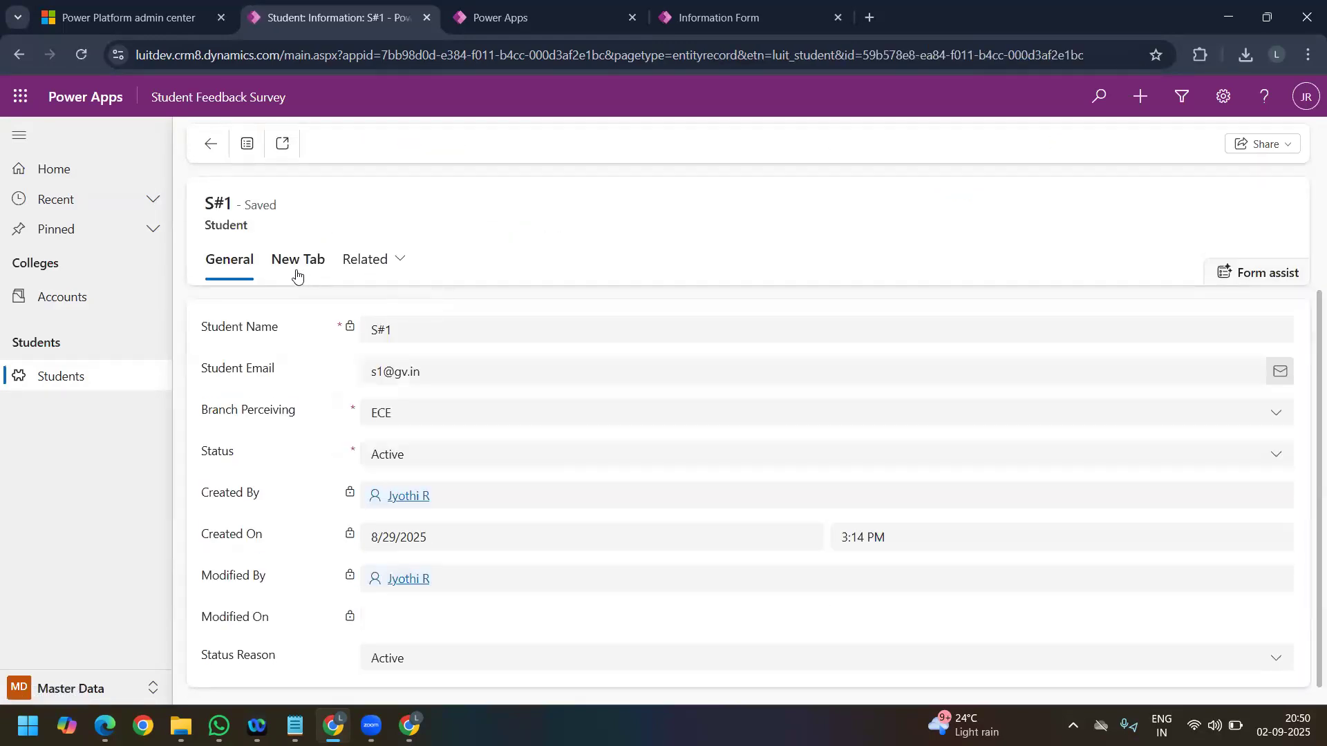
left_click(297, 271)
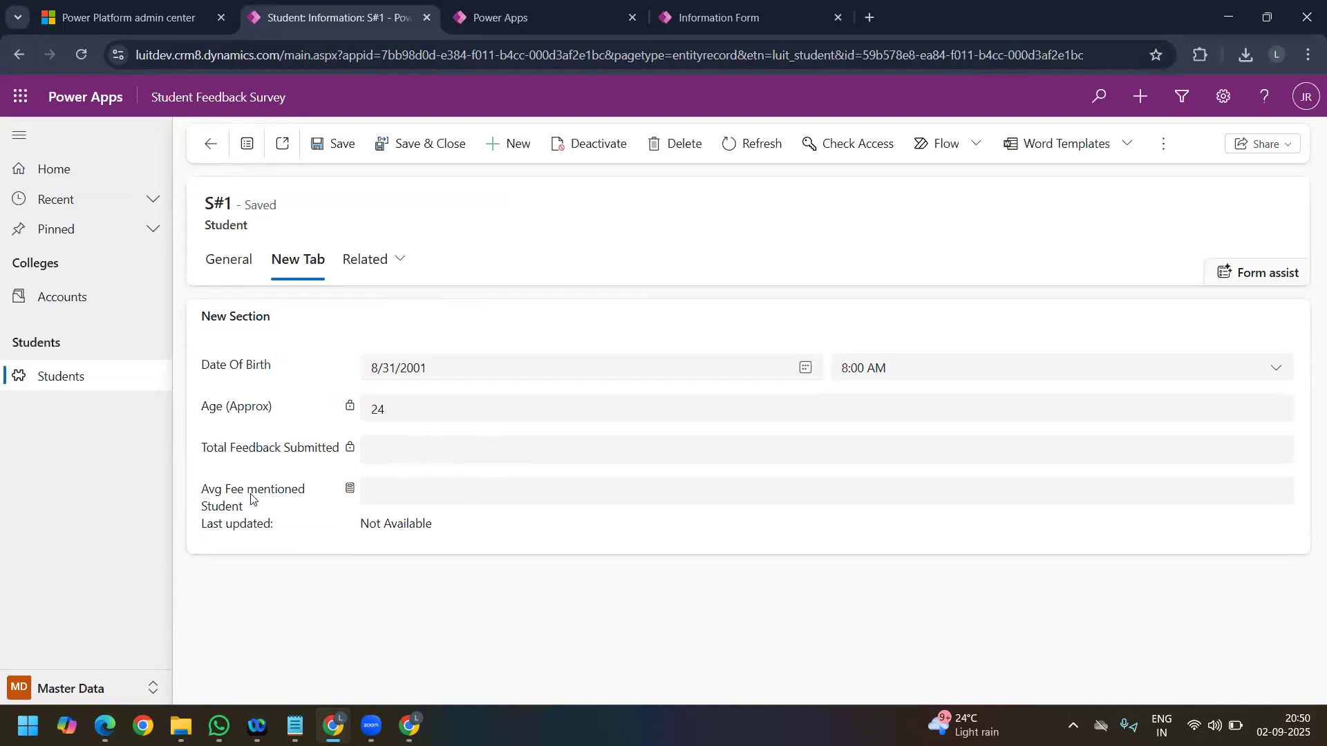
left_click_drag(202, 488, 301, 509)
left_click(254, 520)
triple_click(449, 530)
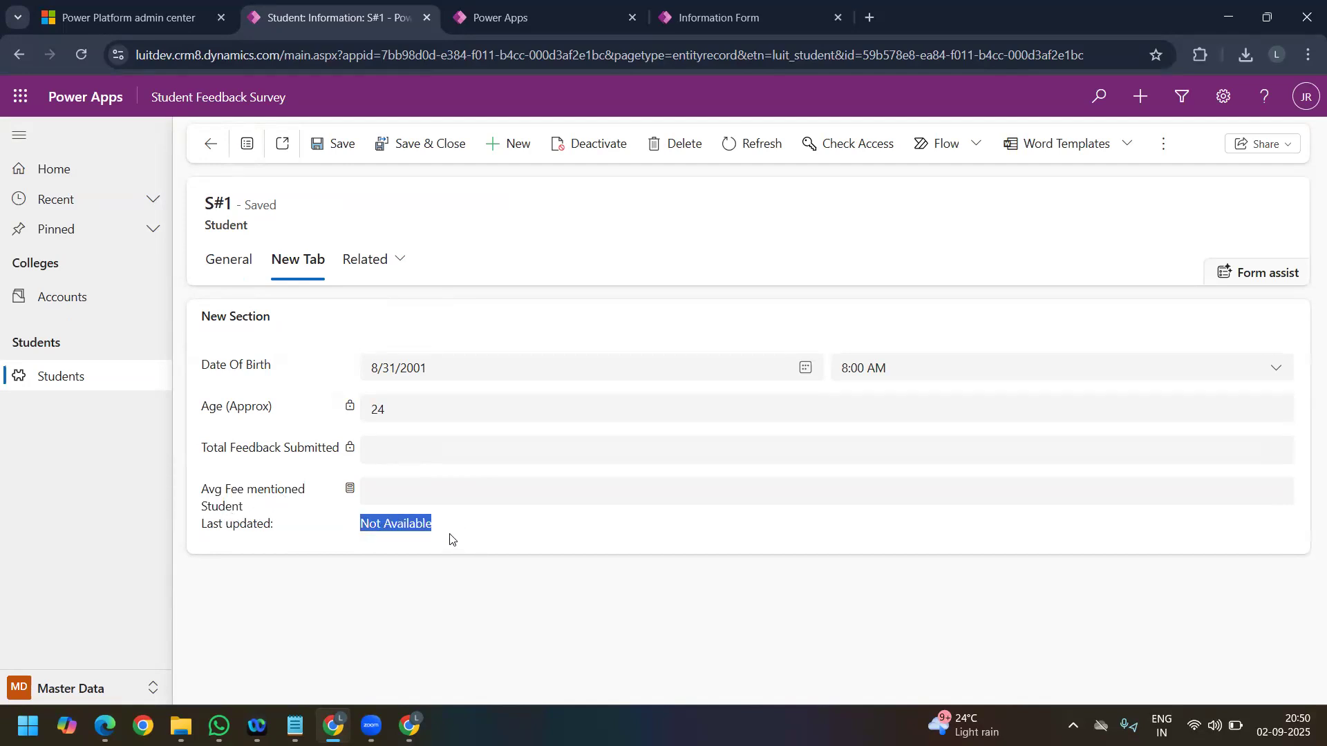
left_click(450, 539)
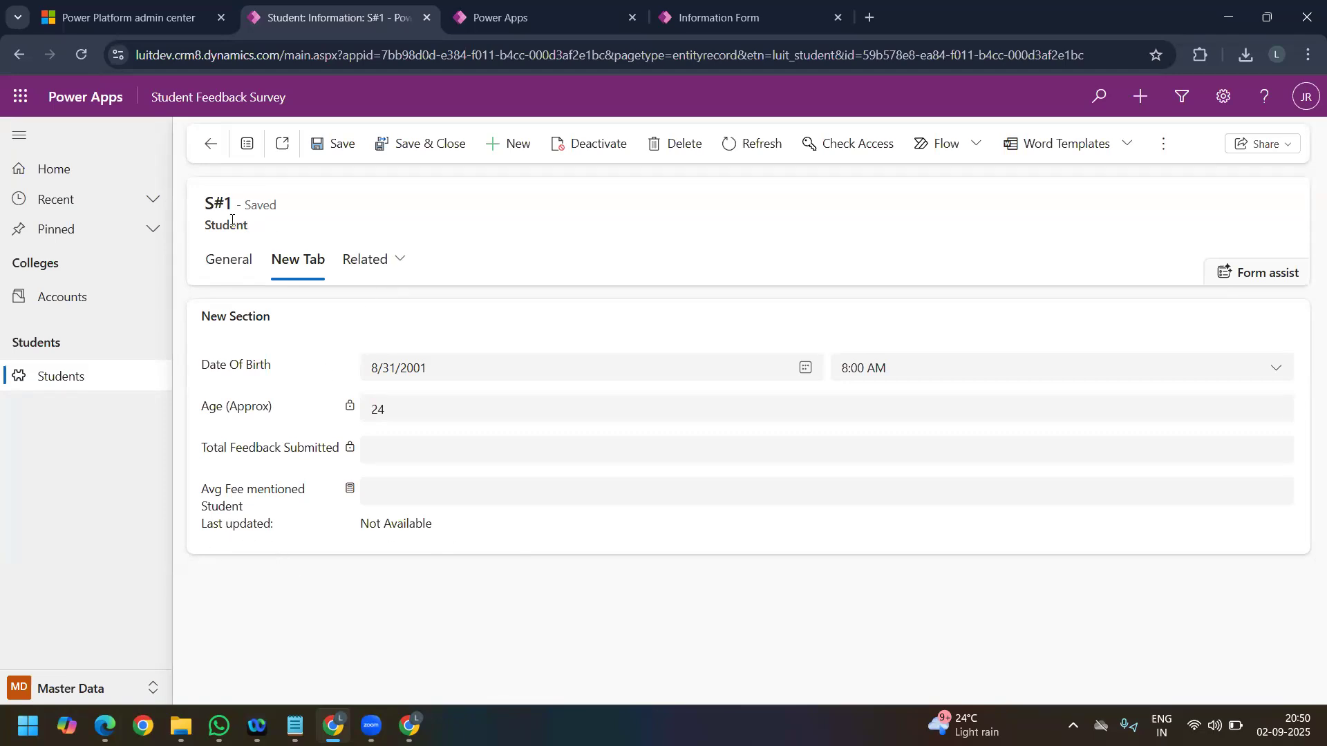
left_click_drag(229, 206, 205, 204)
Step: Add the Student column between Name and Created On in the Active Student Feedbacks view of the SF area
left_click(87, 690)
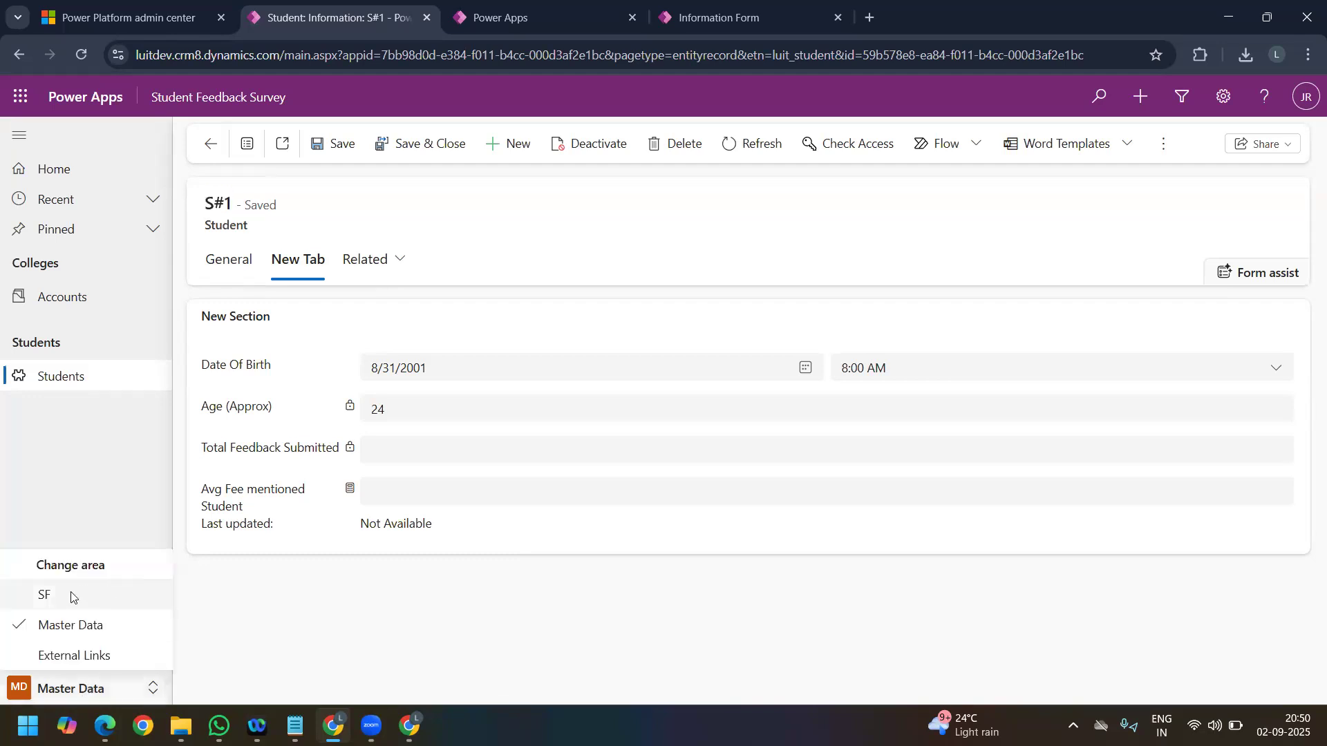
left_click(71, 596)
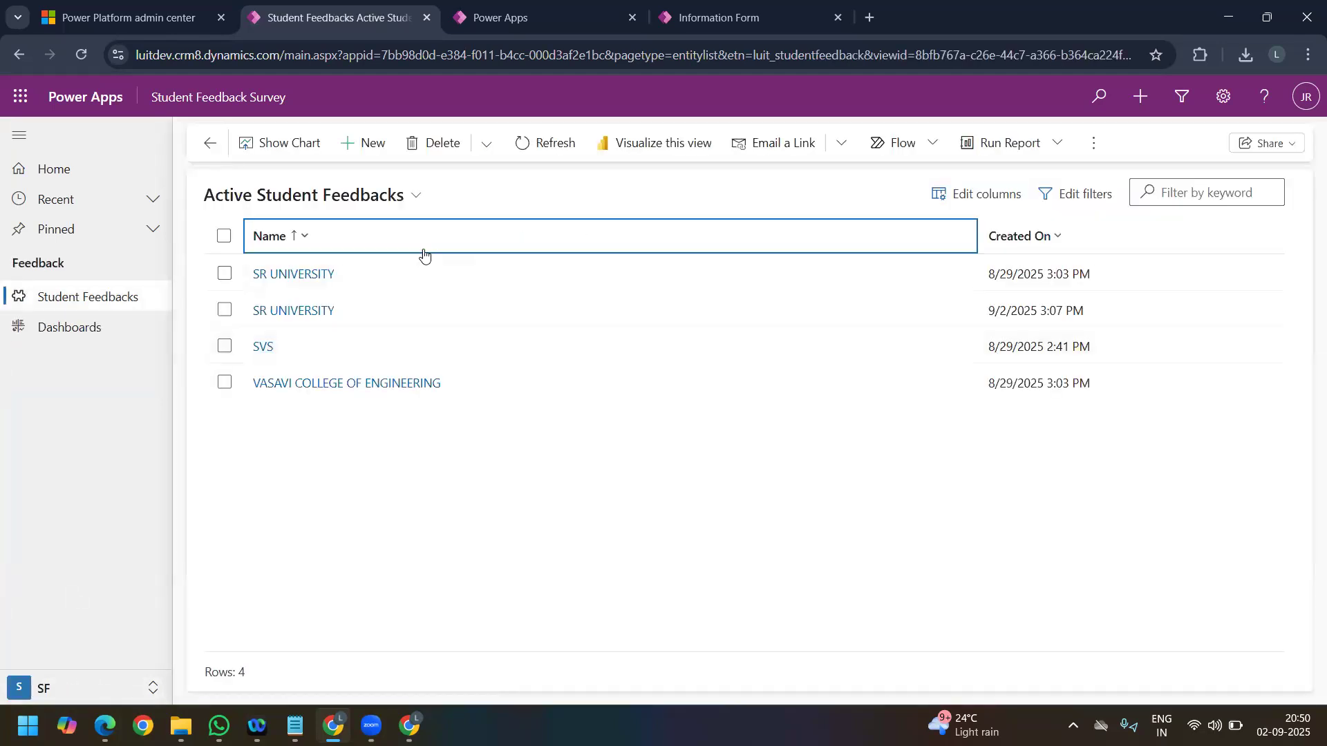
left_click(967, 193)
left_click(986, 136)
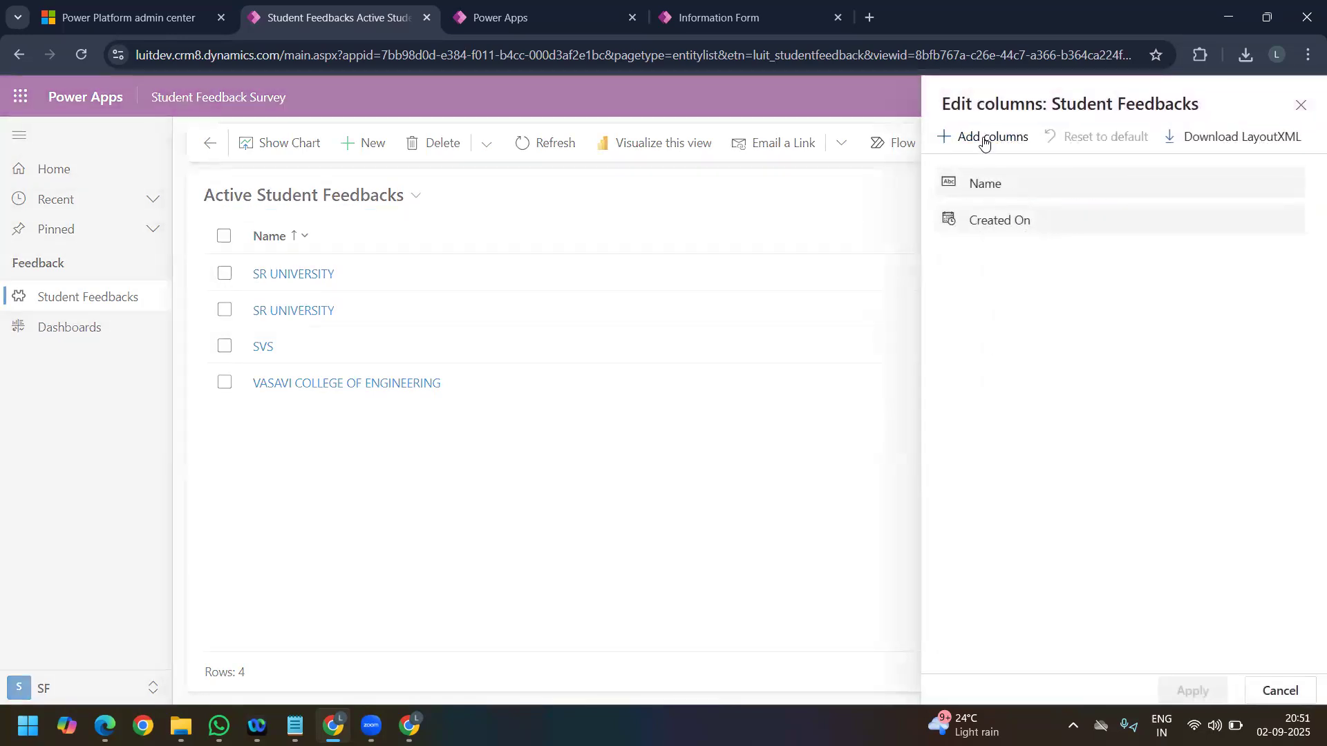
left_click(1085, 168)
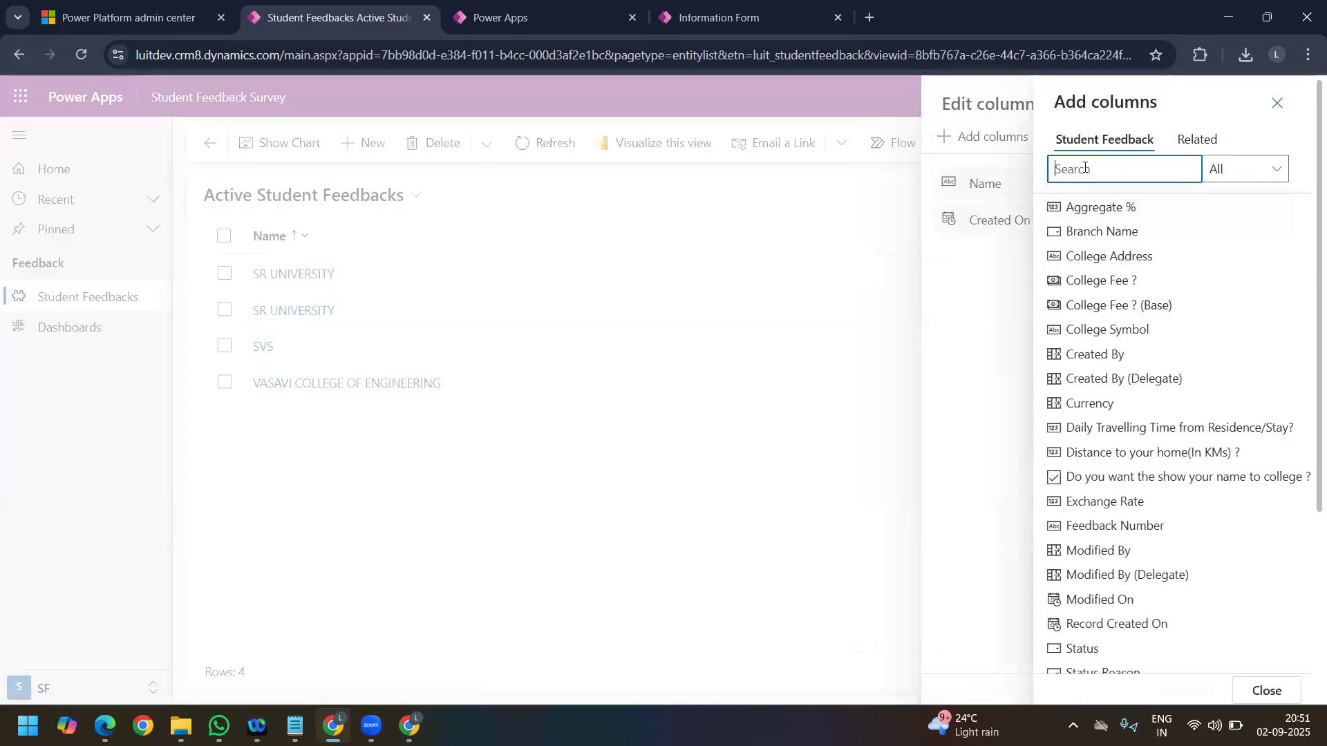
type("stu")
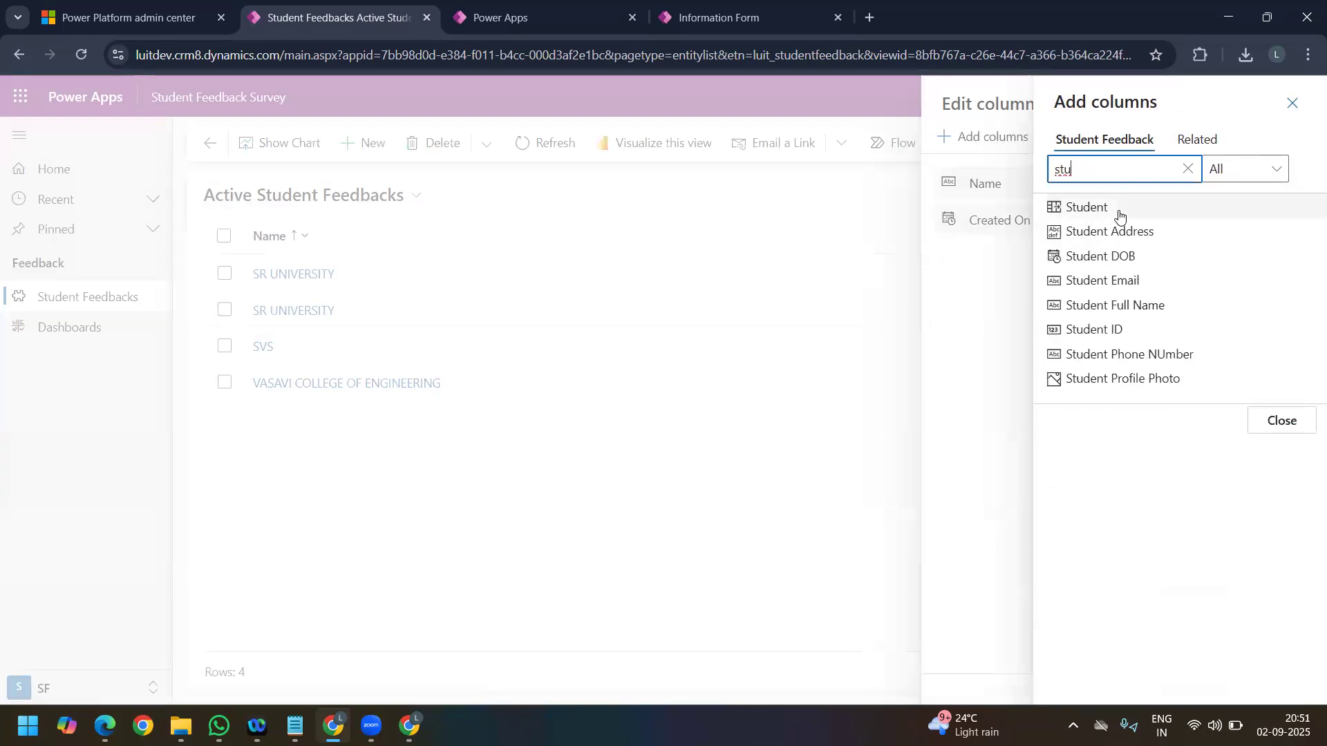
left_click(1119, 211)
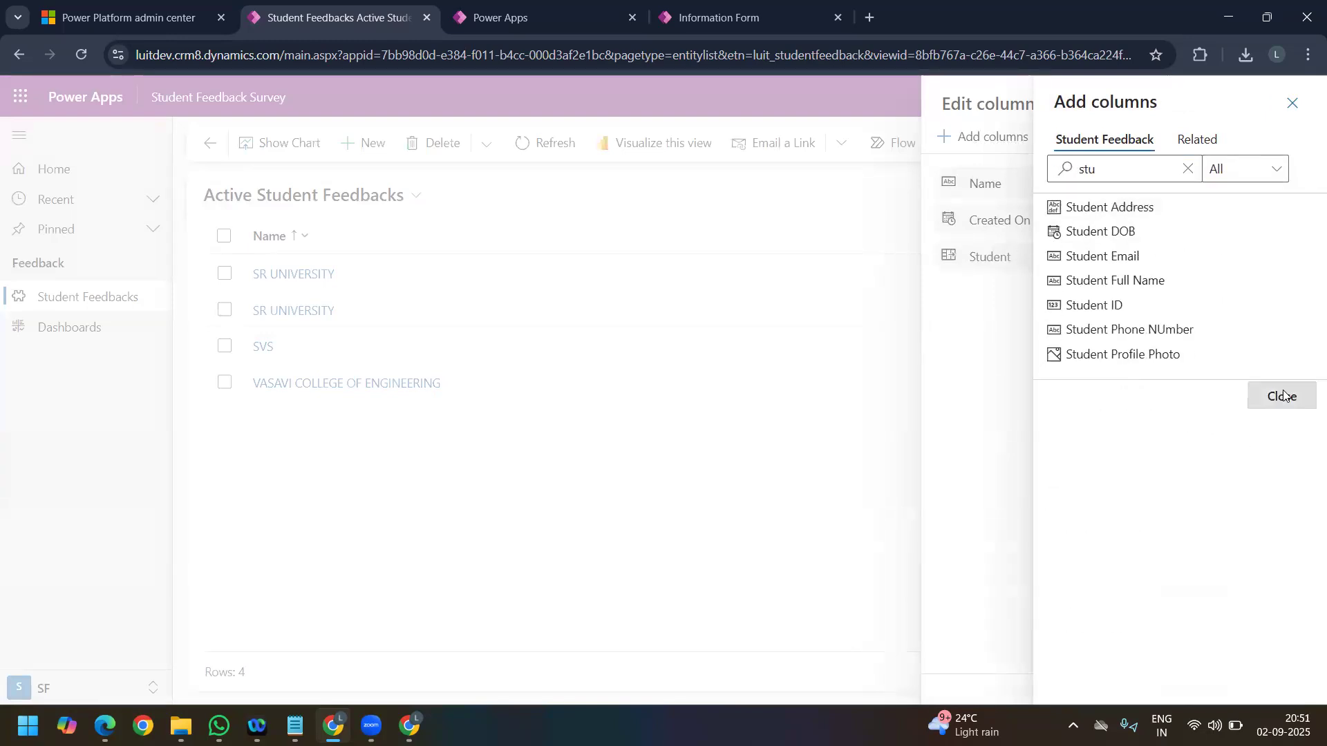
left_click(1283, 396)
left_click_drag(1039, 258, 1031, 215)
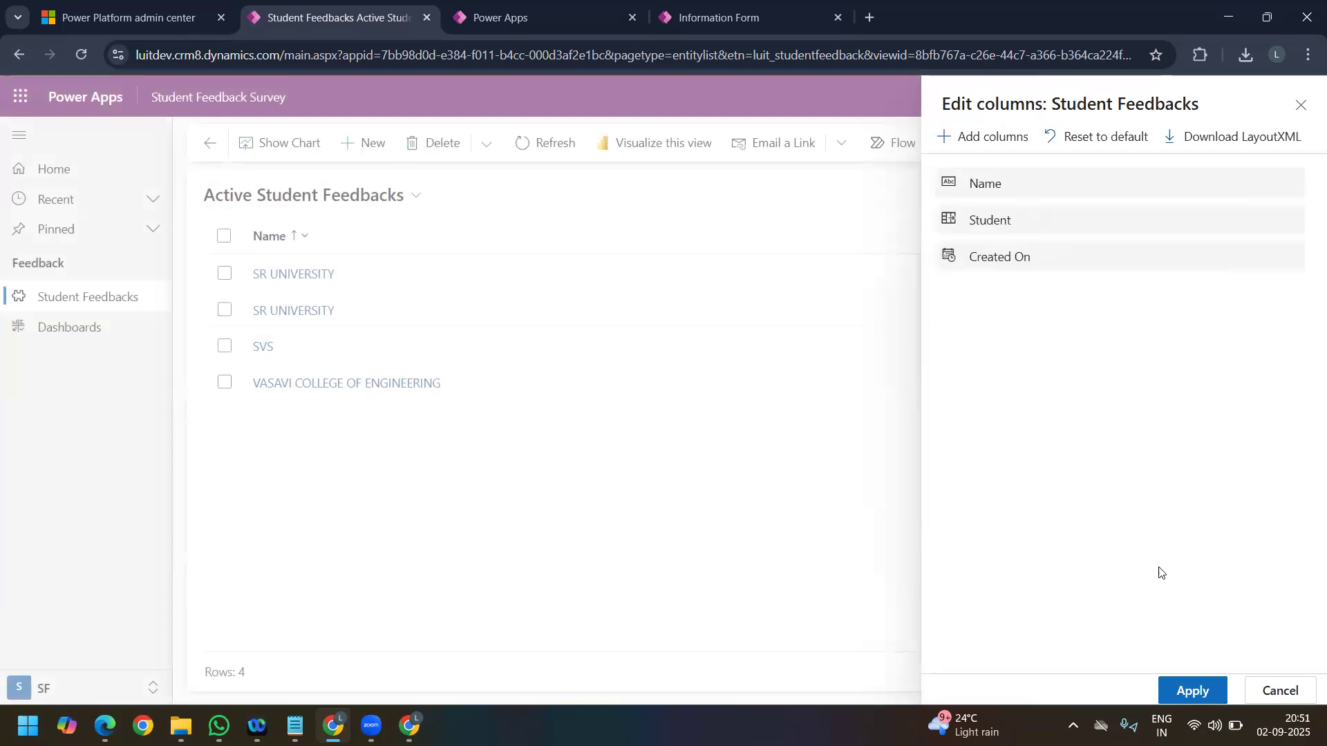
left_click(1188, 695)
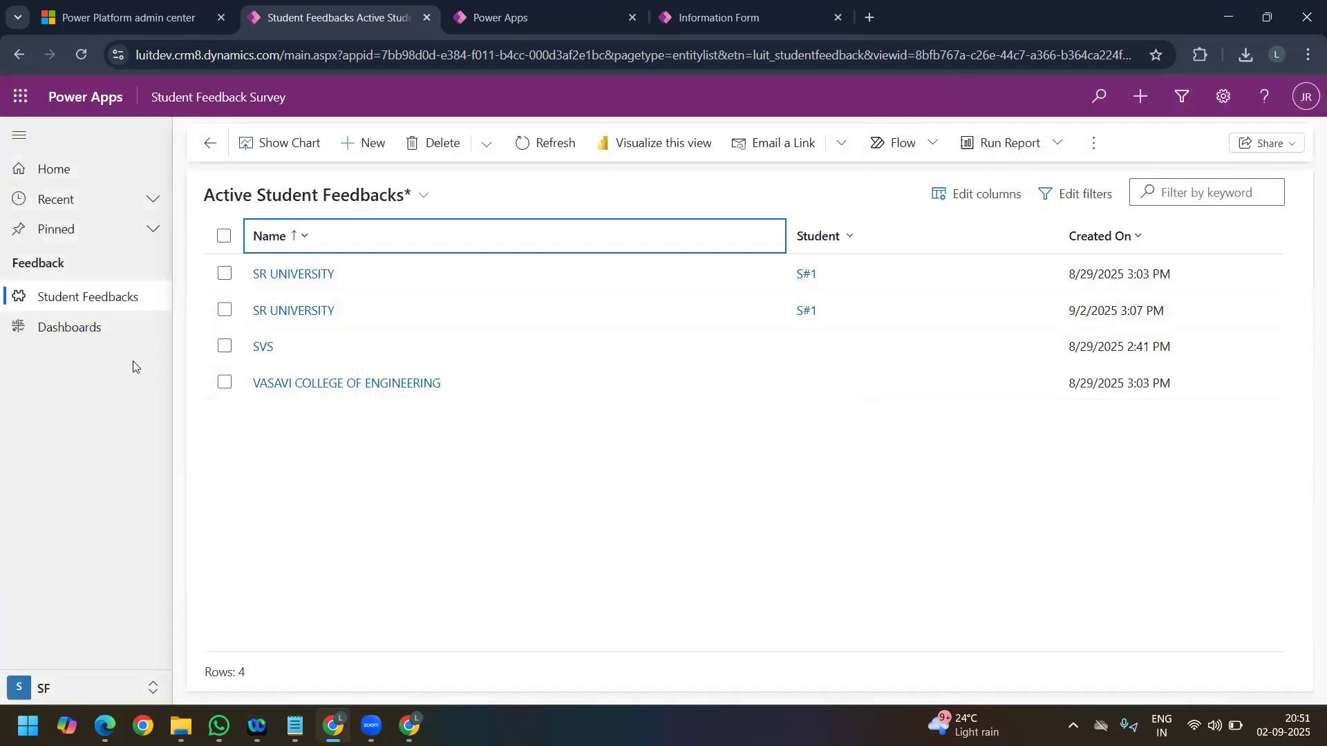
Step: Reopen student S#1 from the Master Data area and check the last update of Avg Fee mentioned Student on New Tab
left_click(59, 701)
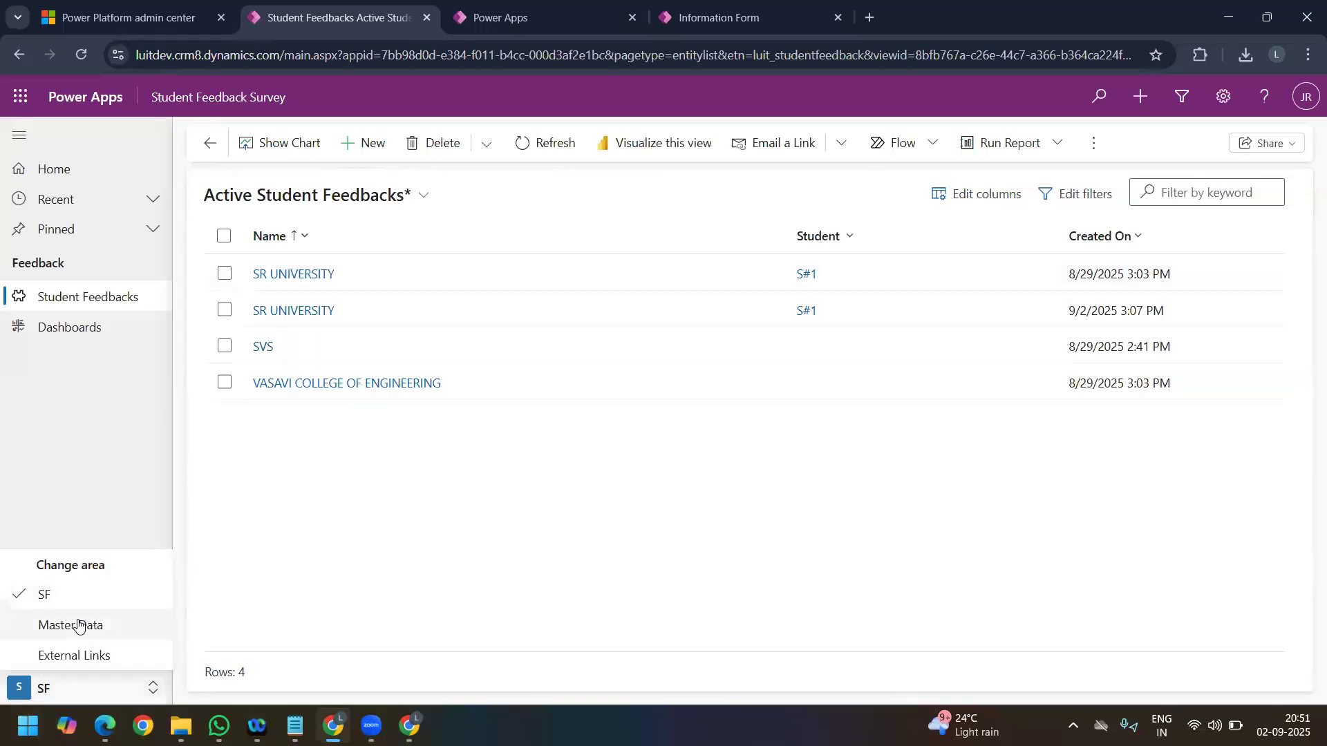
left_click(82, 624)
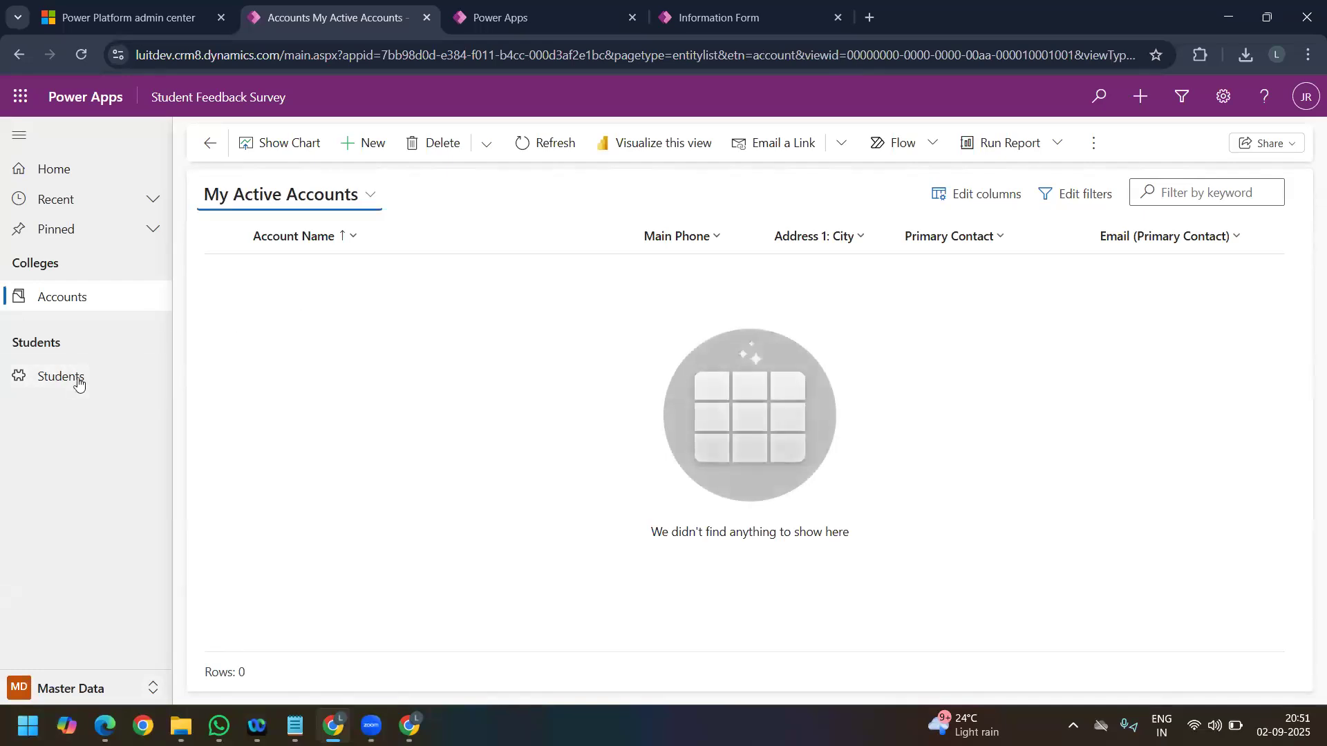
left_click(70, 382)
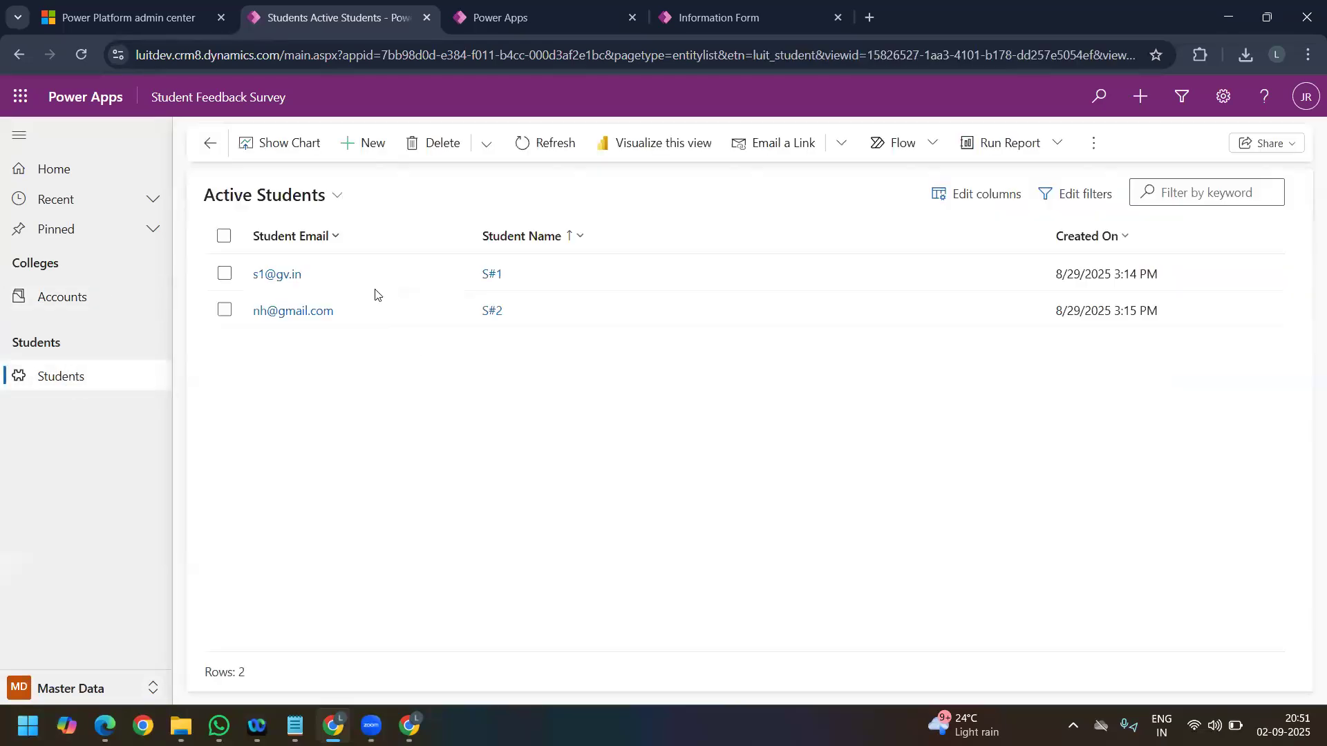
double_click(447, 266)
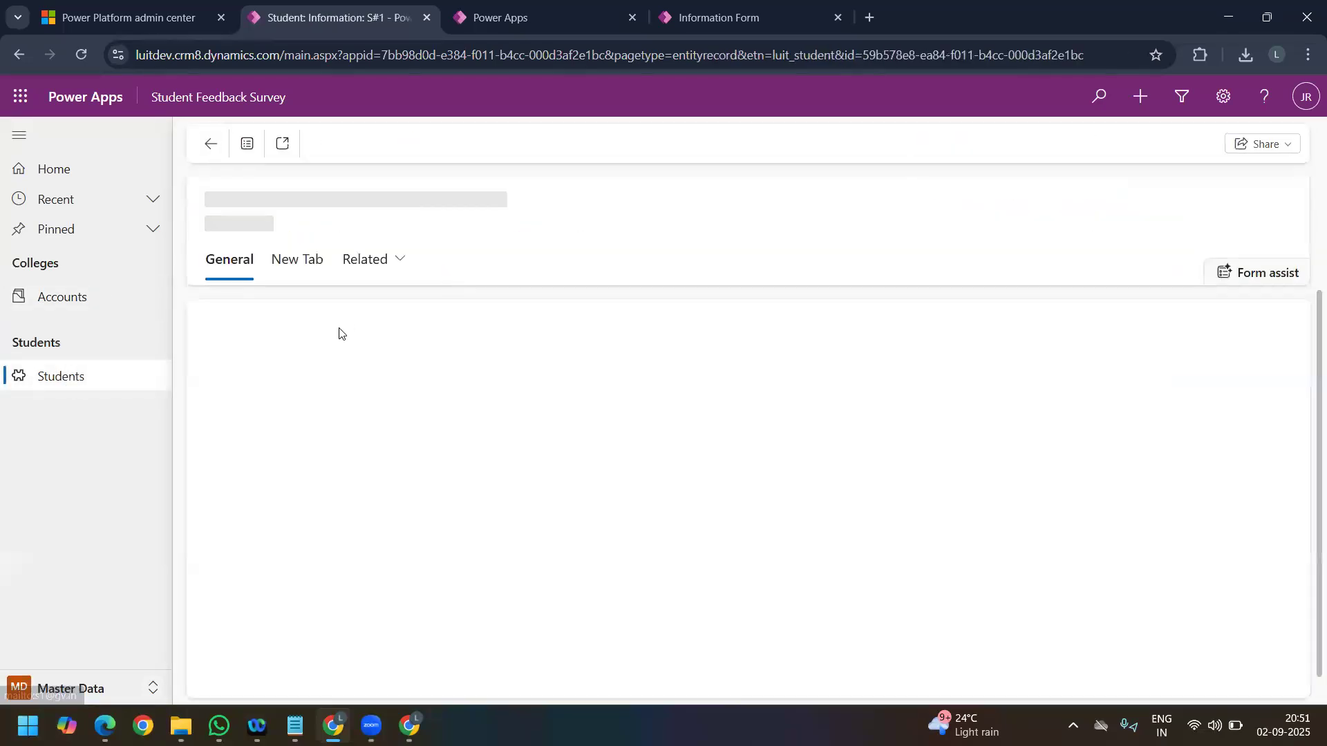
left_click(291, 269)
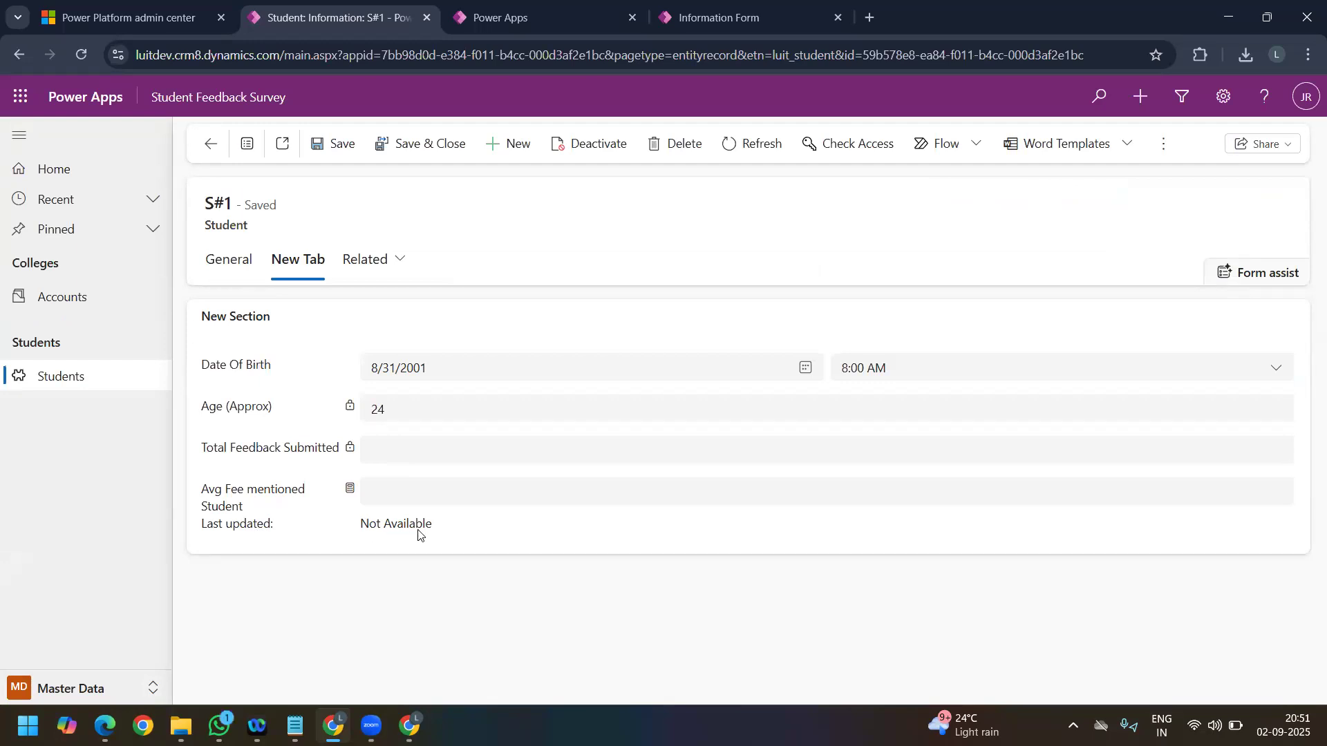
left_click_drag(437, 528, 365, 527)
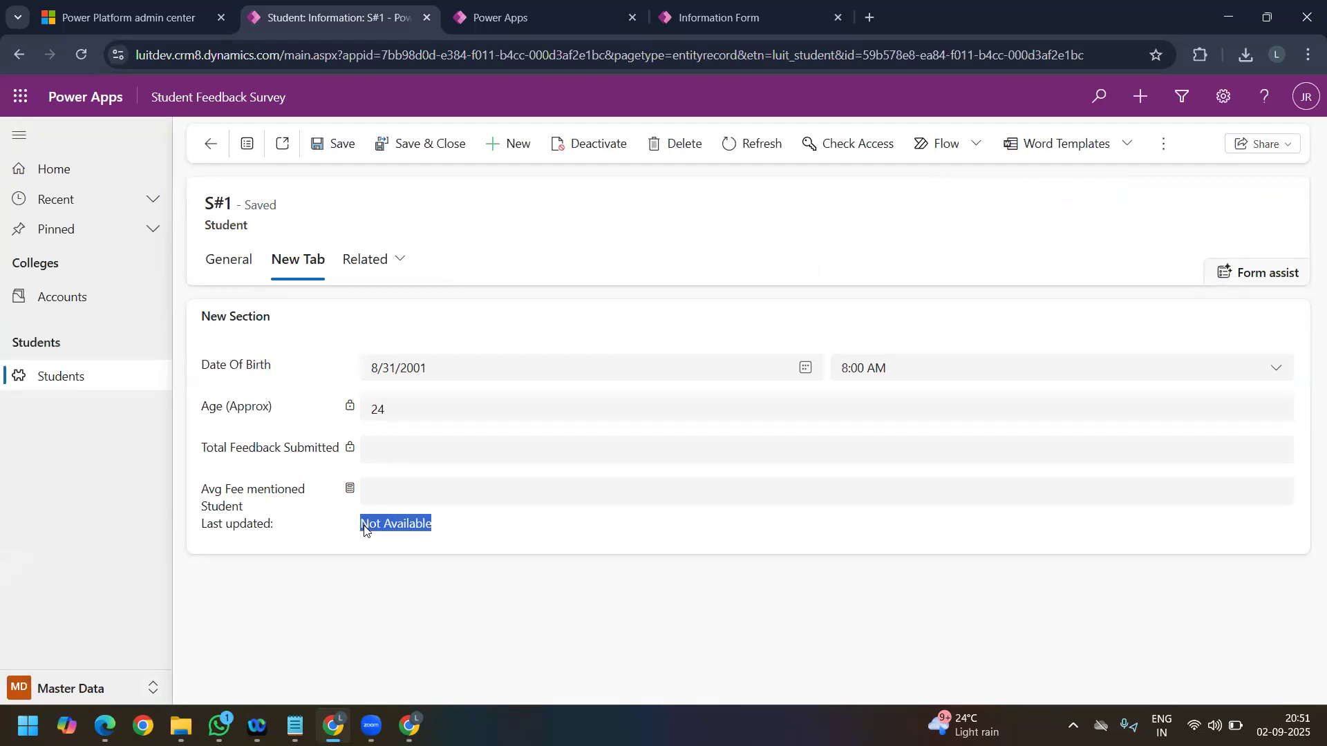
left_click(443, 537)
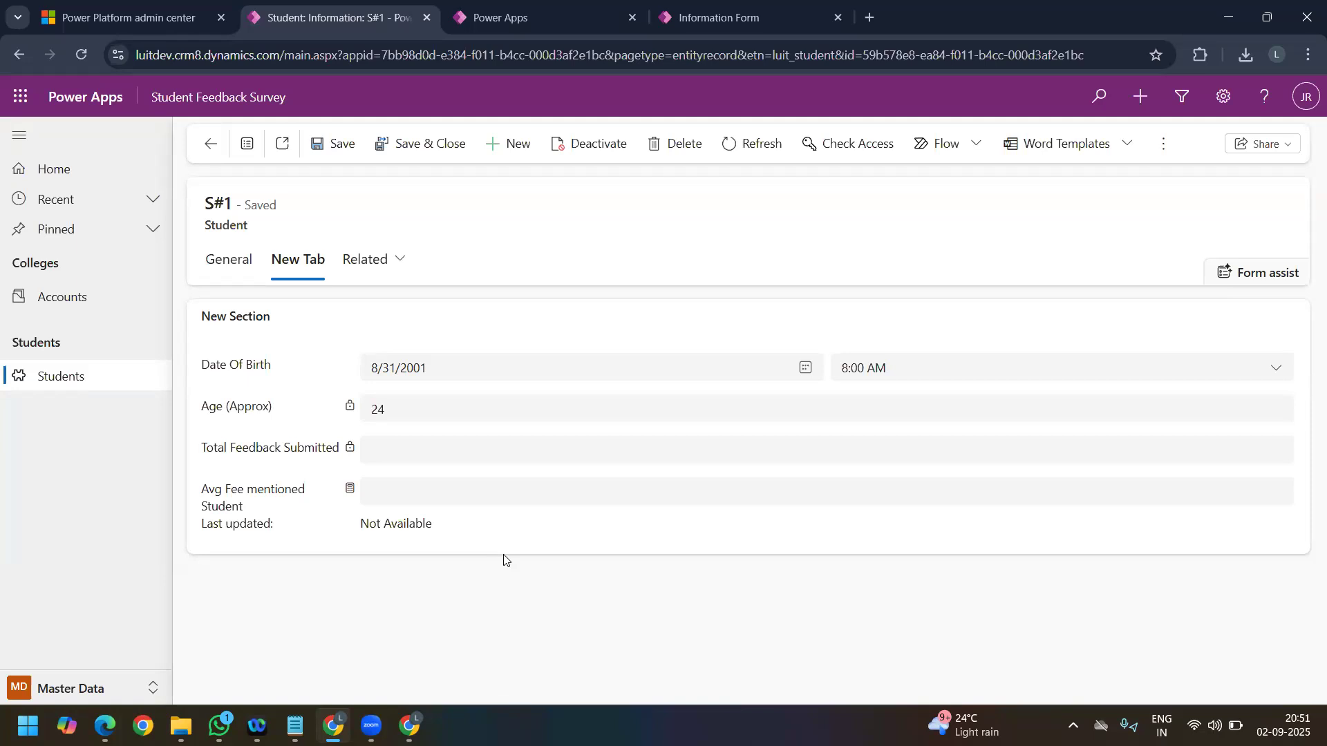
Step: Add a subgrid showing related Student Feedbacks (Student) records to New Tab in the Student form editor
left_click(731, 21)
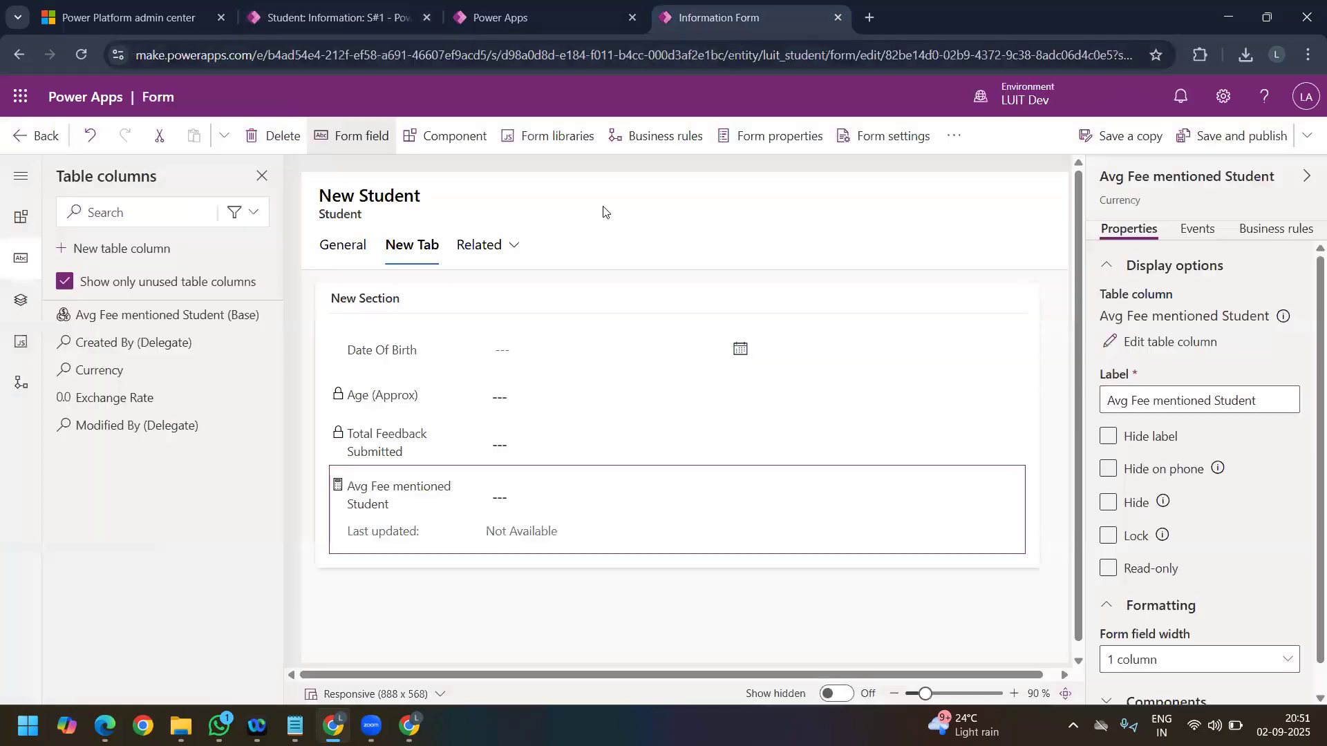
left_click(535, 8)
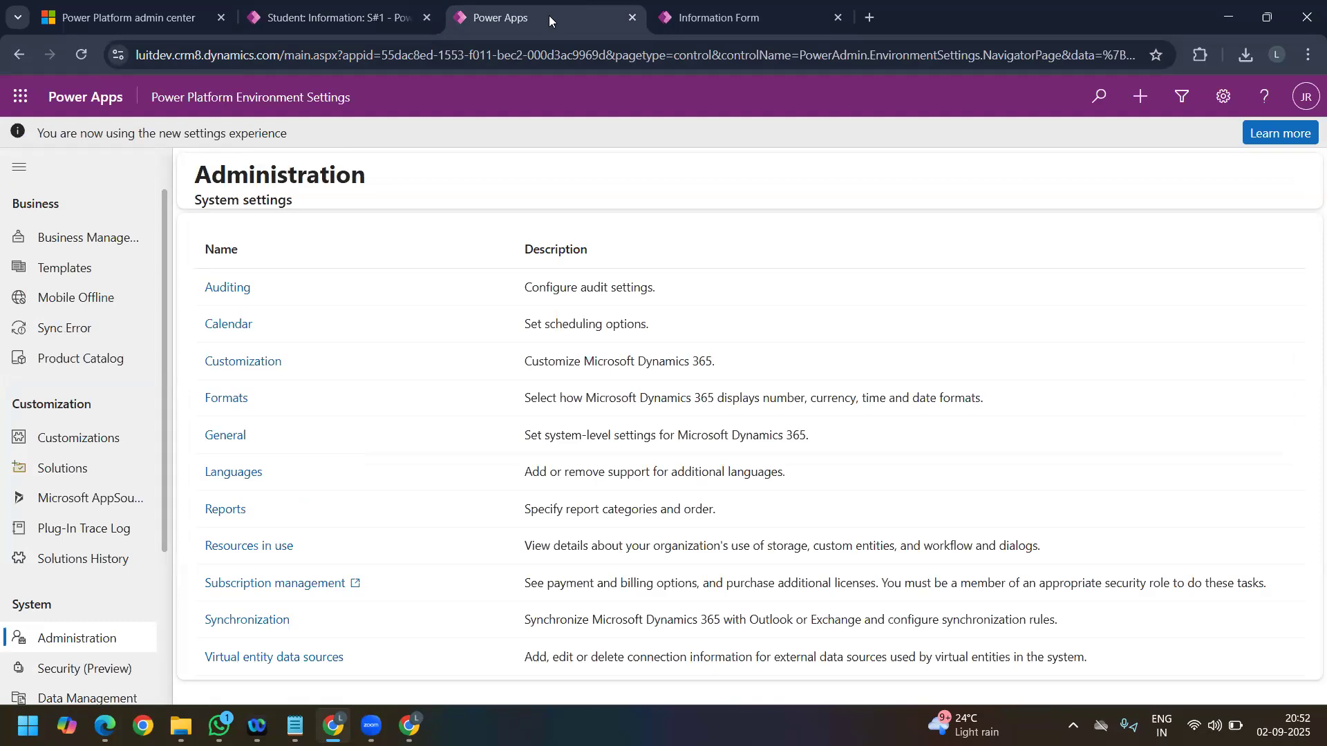
left_click(691, 17)
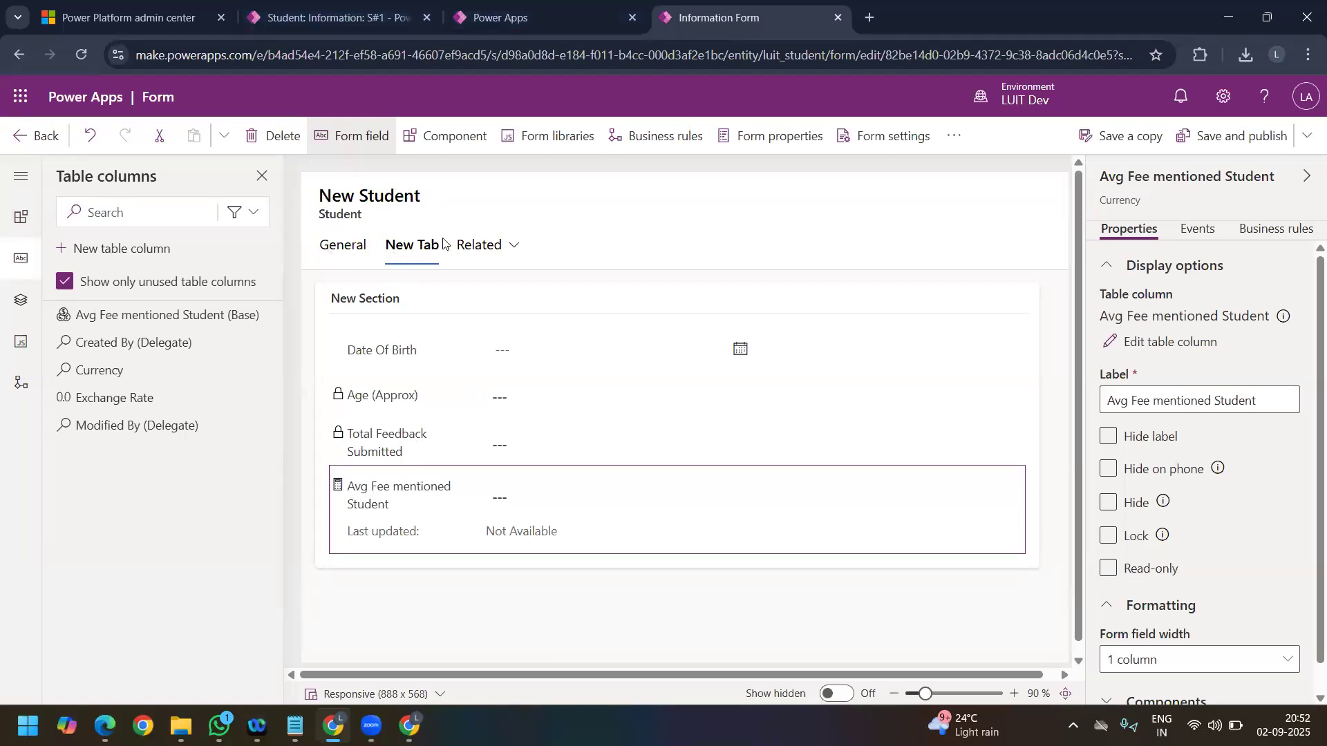
left_click(414, 252)
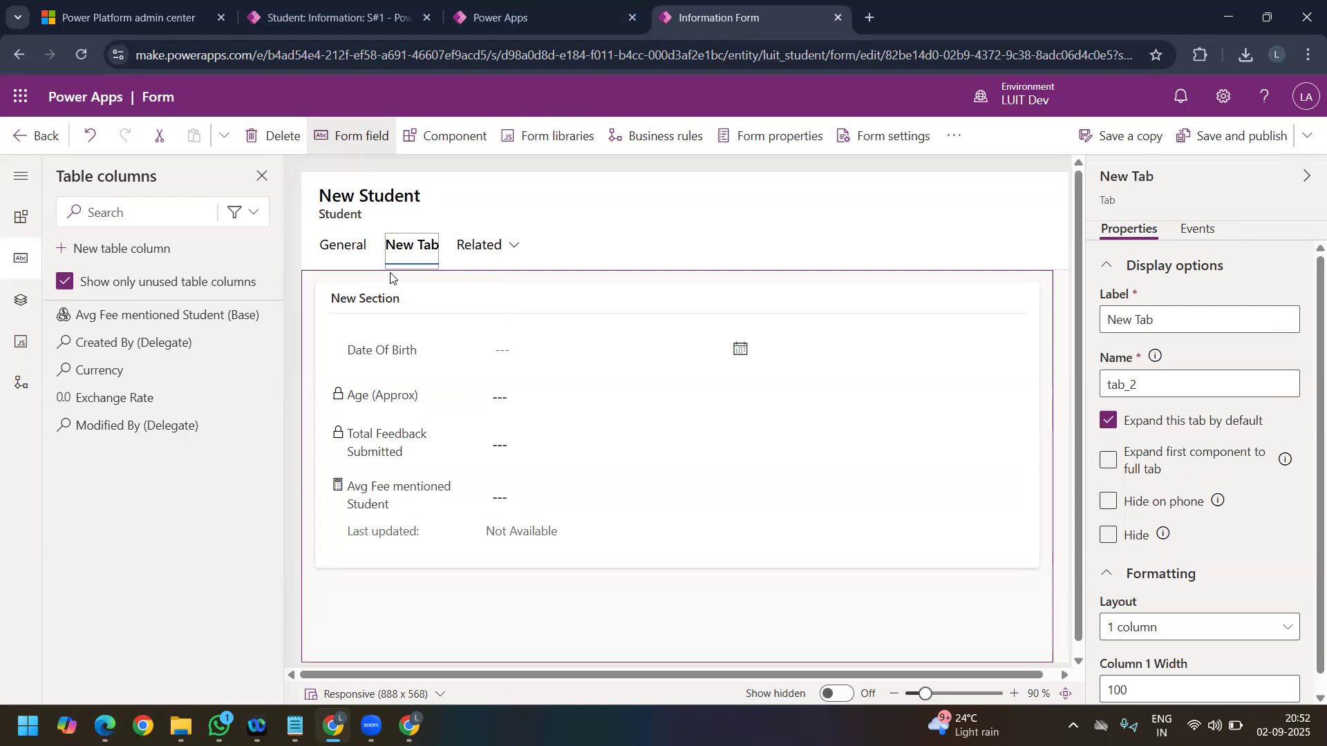
left_click(457, 141)
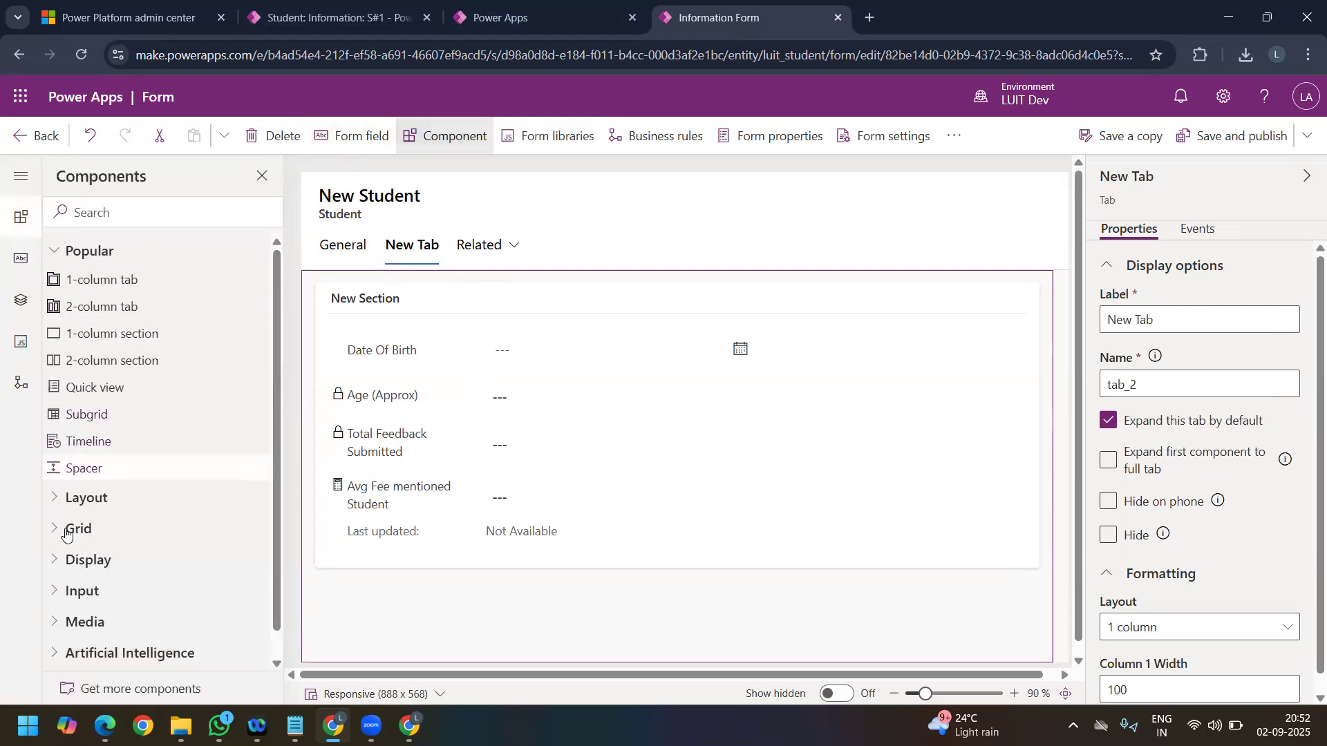
left_click(52, 529)
scroll(110, 513, "down", 1)
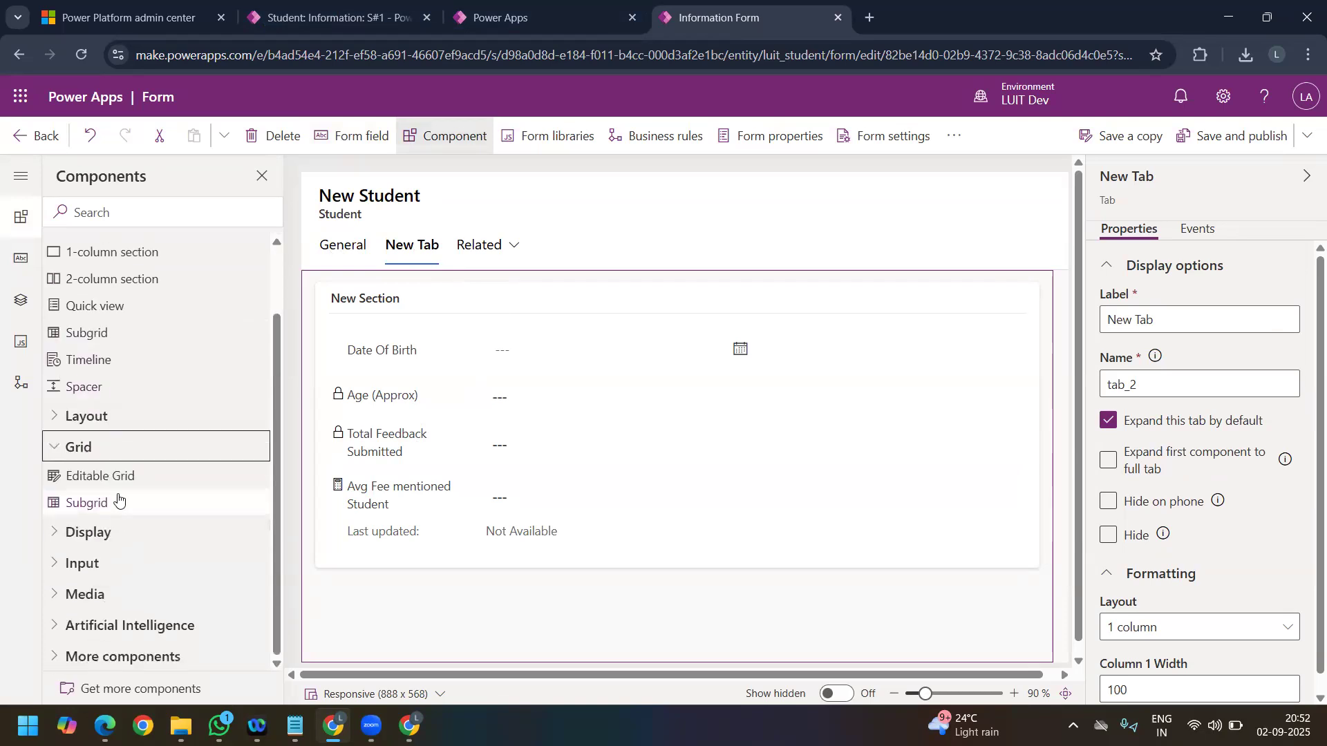
mouse_move(119, 499)
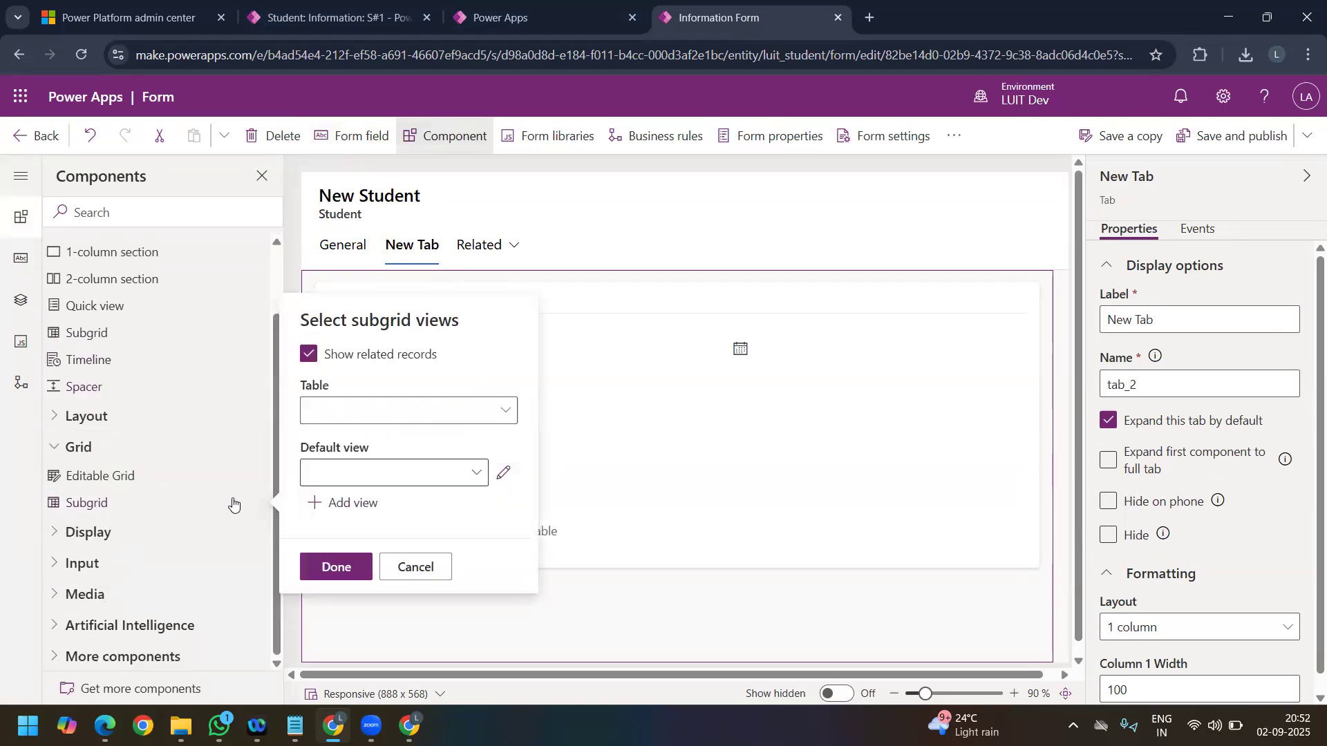
left_click(453, 412)
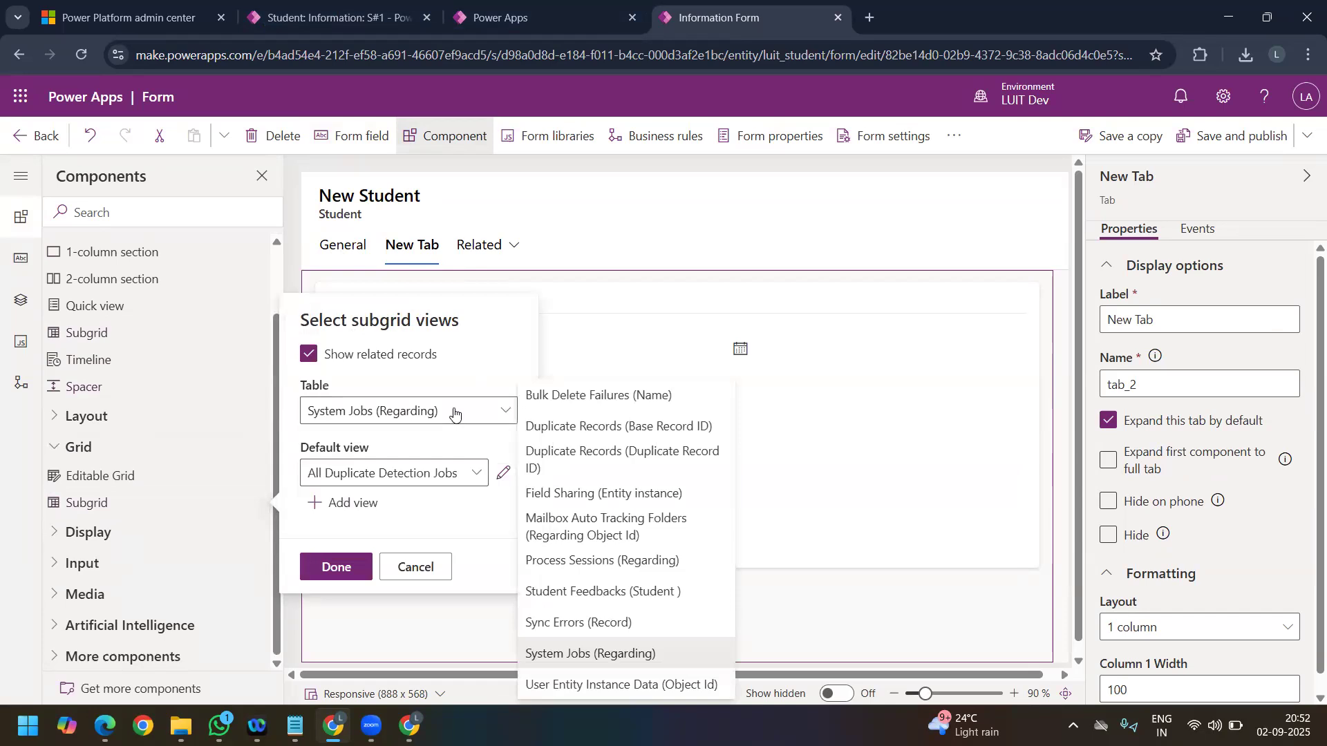
left_click(648, 599)
left_click(339, 567)
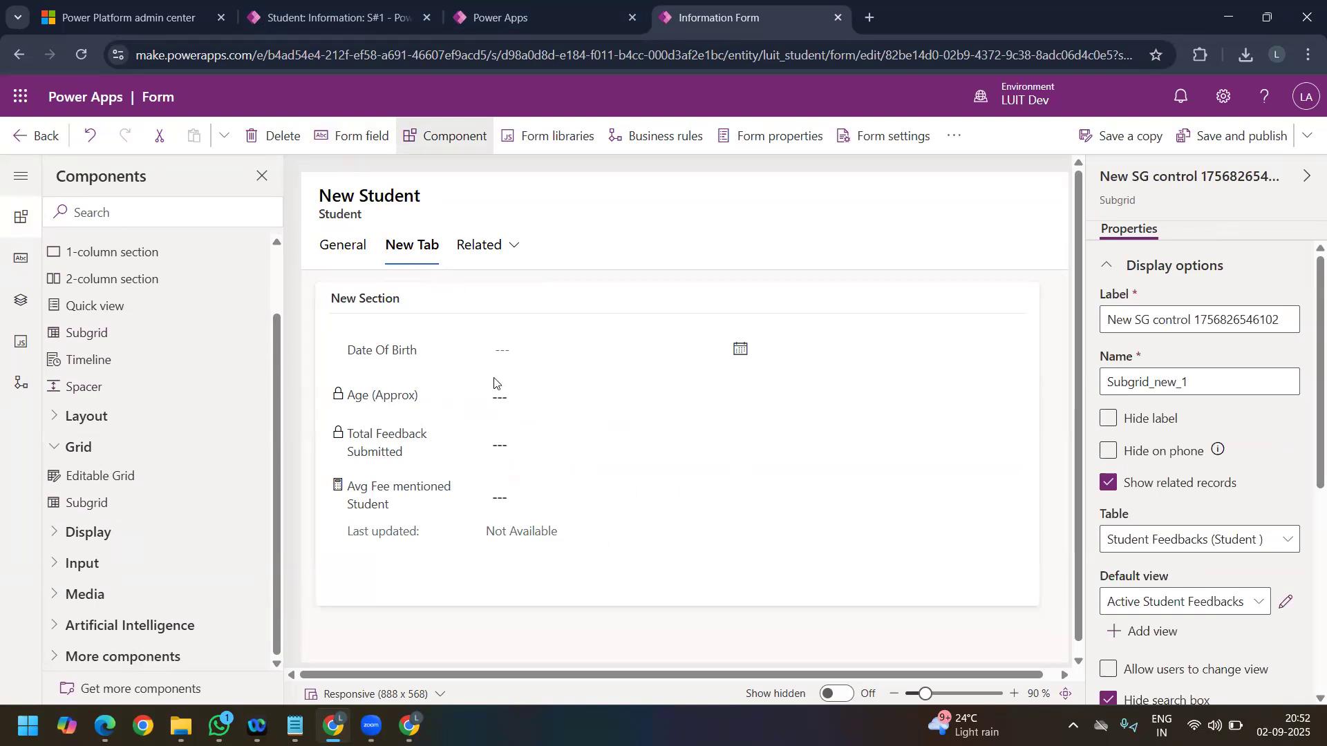
double_click(1143, 321)
Step: Rename the form's New Tab as Feedback
left_click(391, 248)
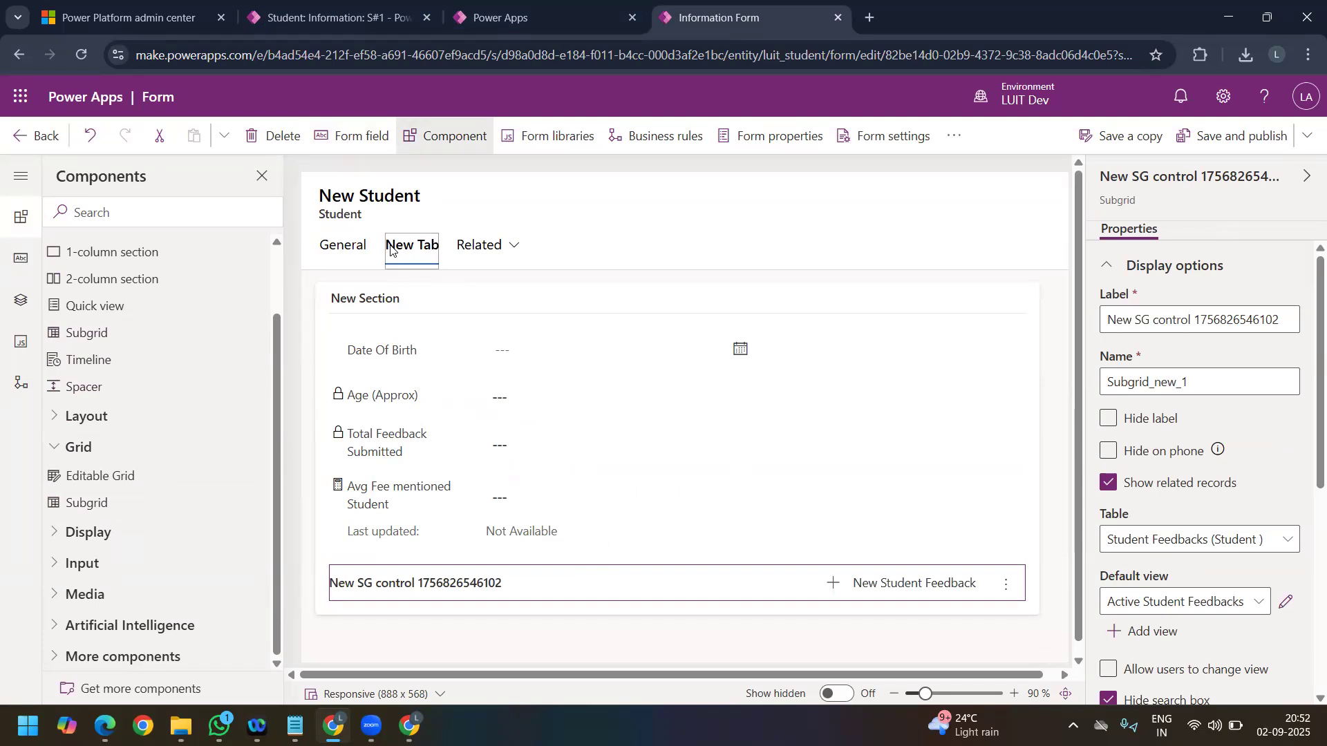
triple_click(1179, 320)
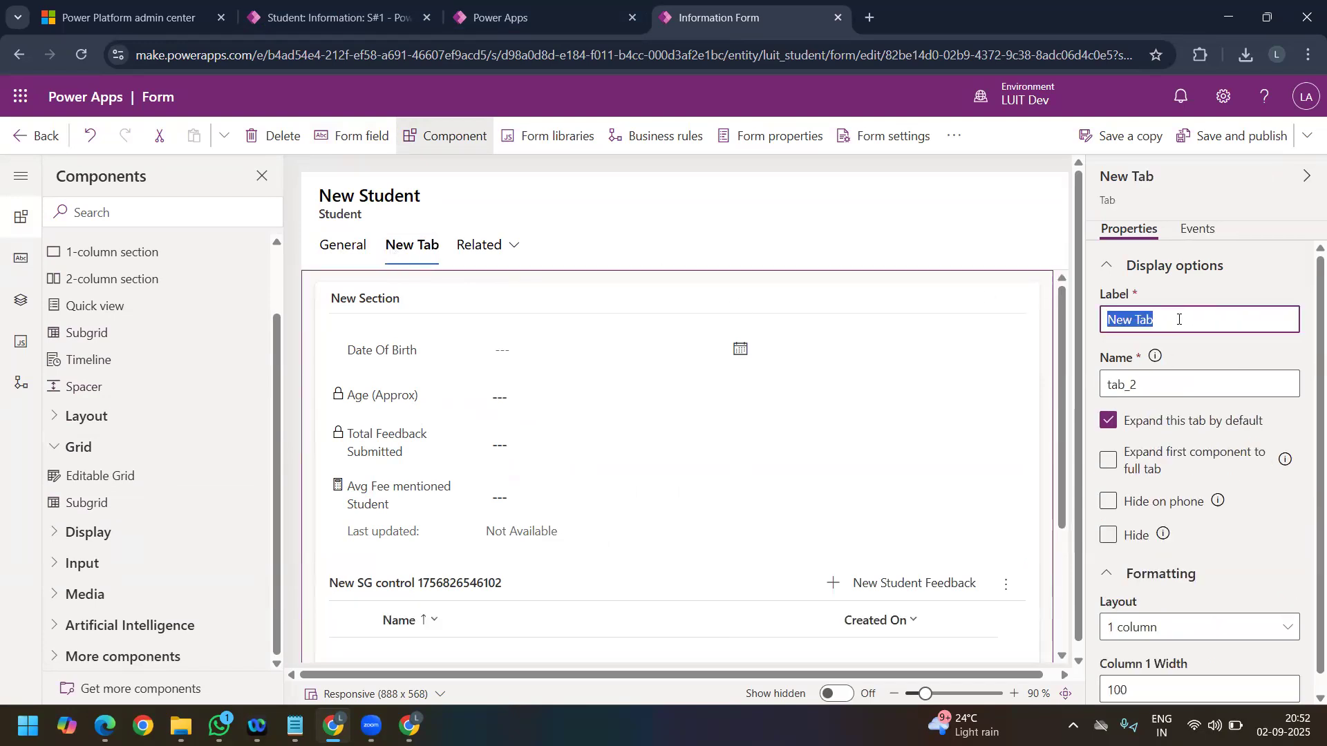
type("Feedbac")
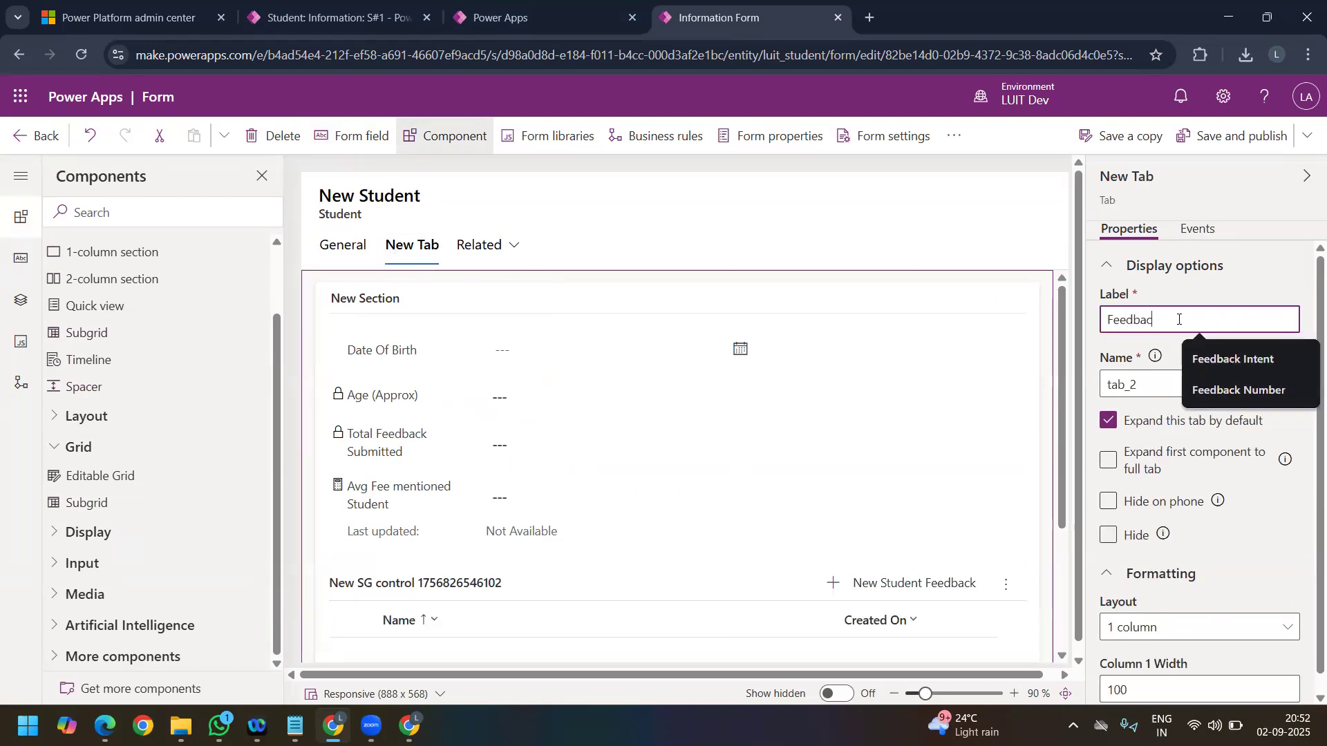
left_click(930, 252)
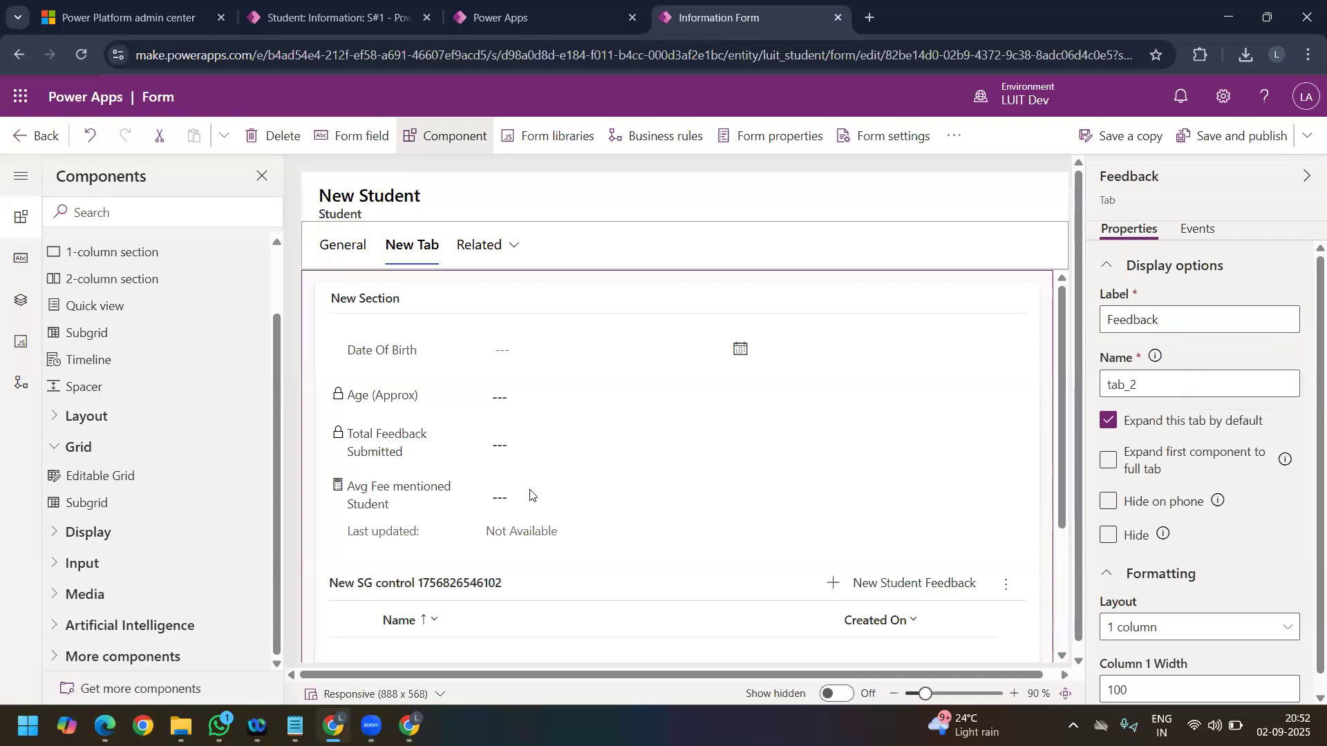
Step: Label the student feedbacks subgrid Feedback Submitted, and save and publish the form
scroll(425, 553, "down", 3)
left_click(416, 415)
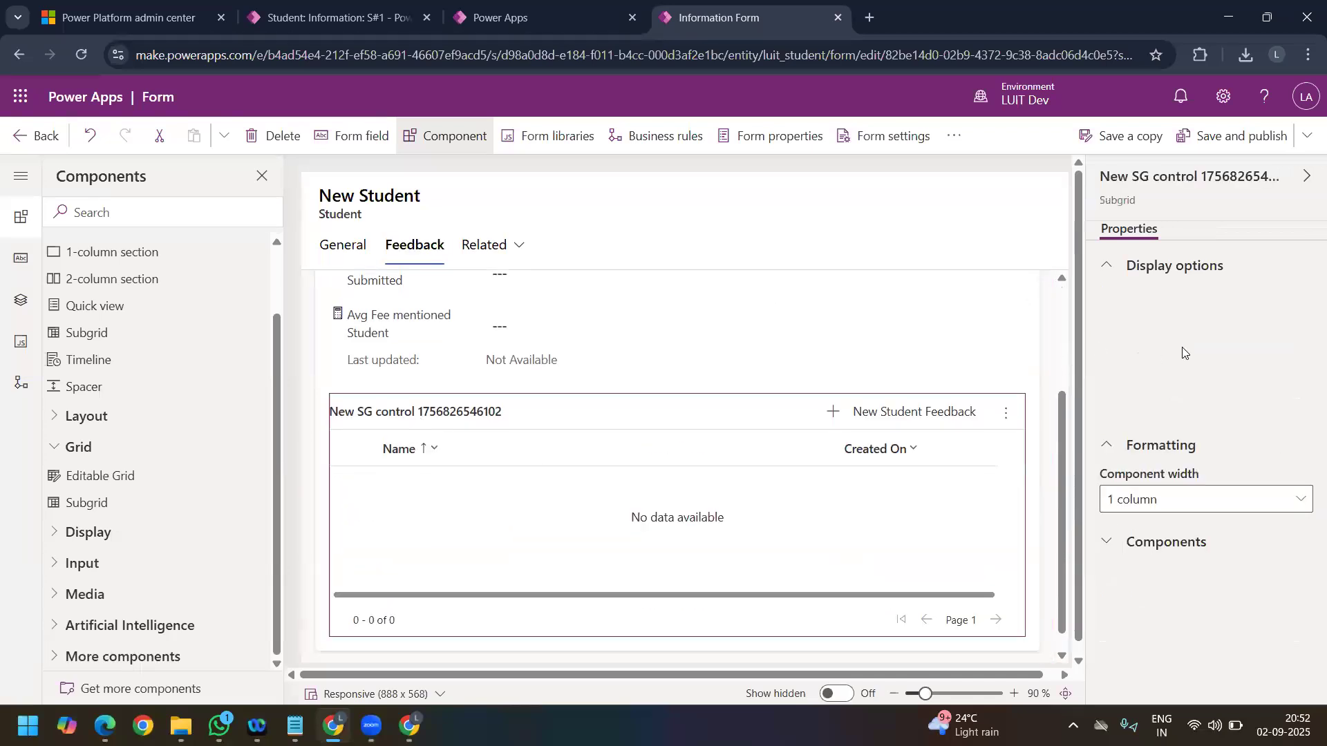
triple_click(1166, 312)
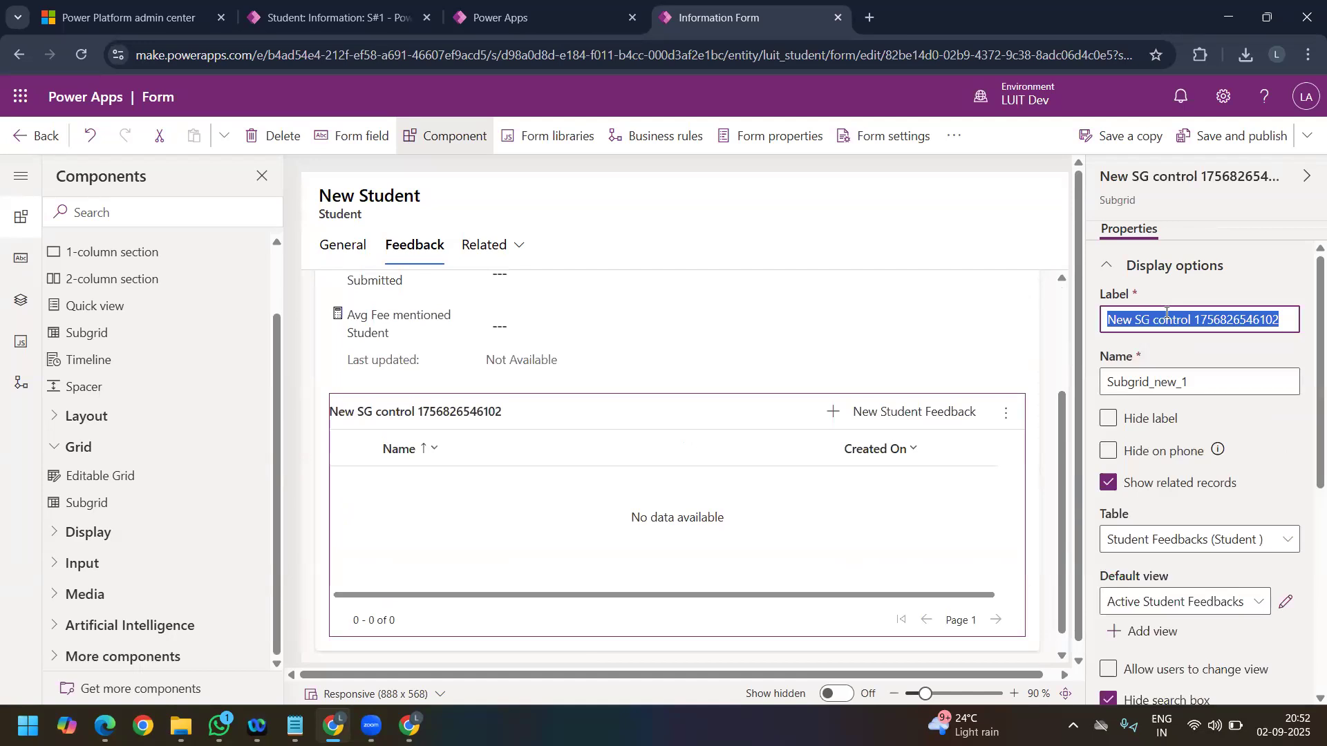
type("Feedback")
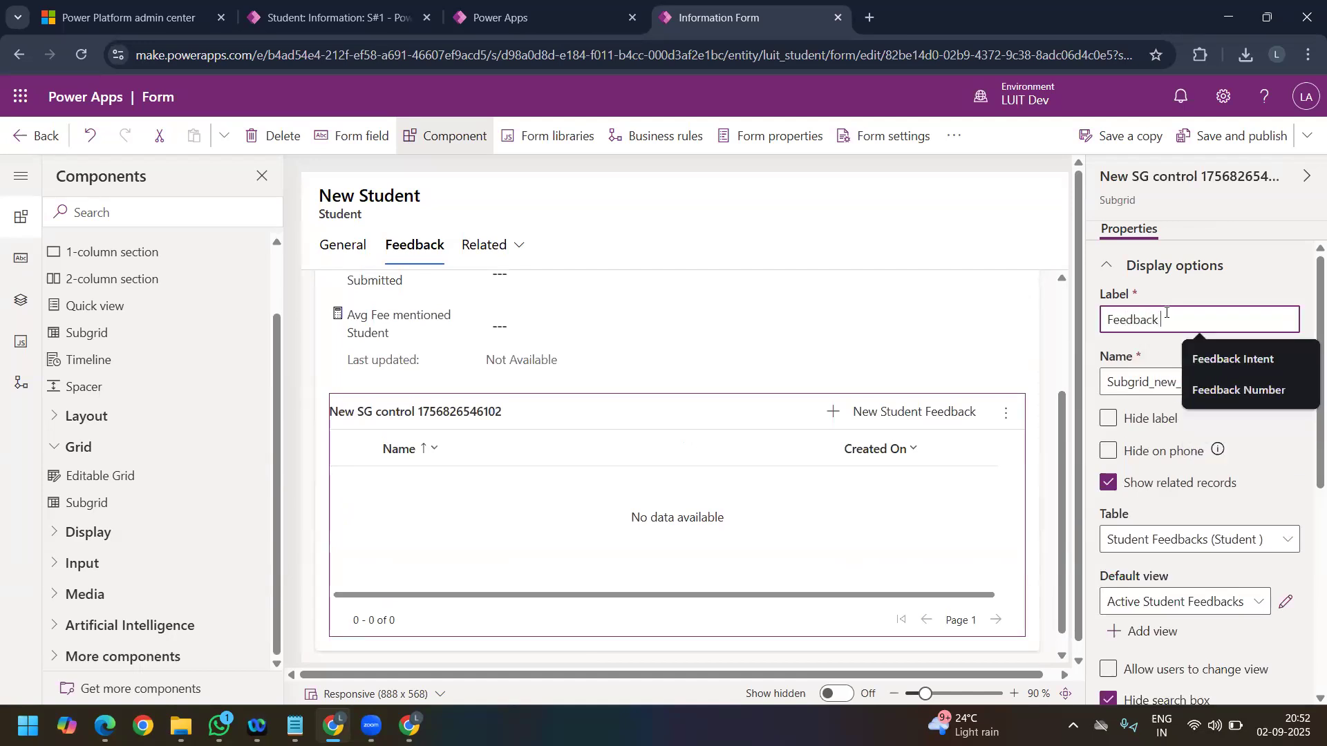
type(" Submitted")
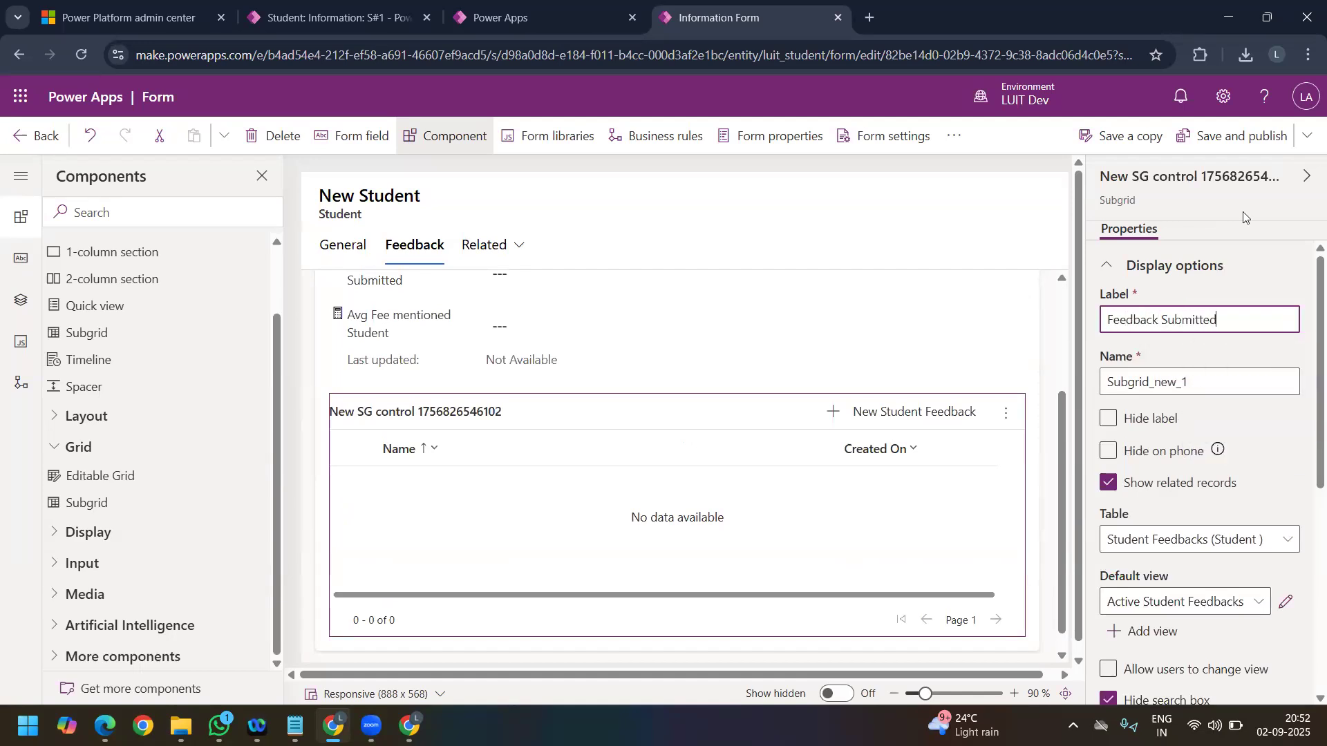
left_click(1246, 149)
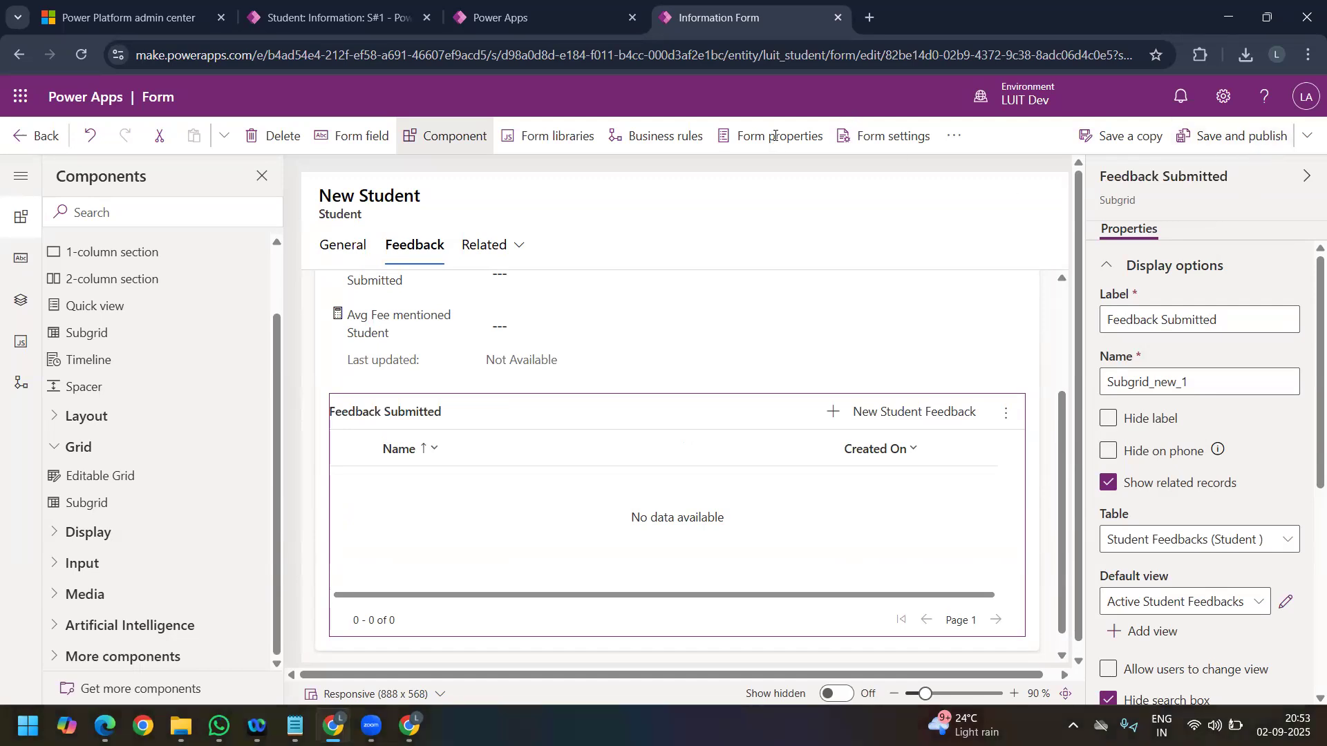
Step: Return to the S#1 student record, hard reload it with an emptied cache and check New Tab for the form changes
left_click(280, 17)
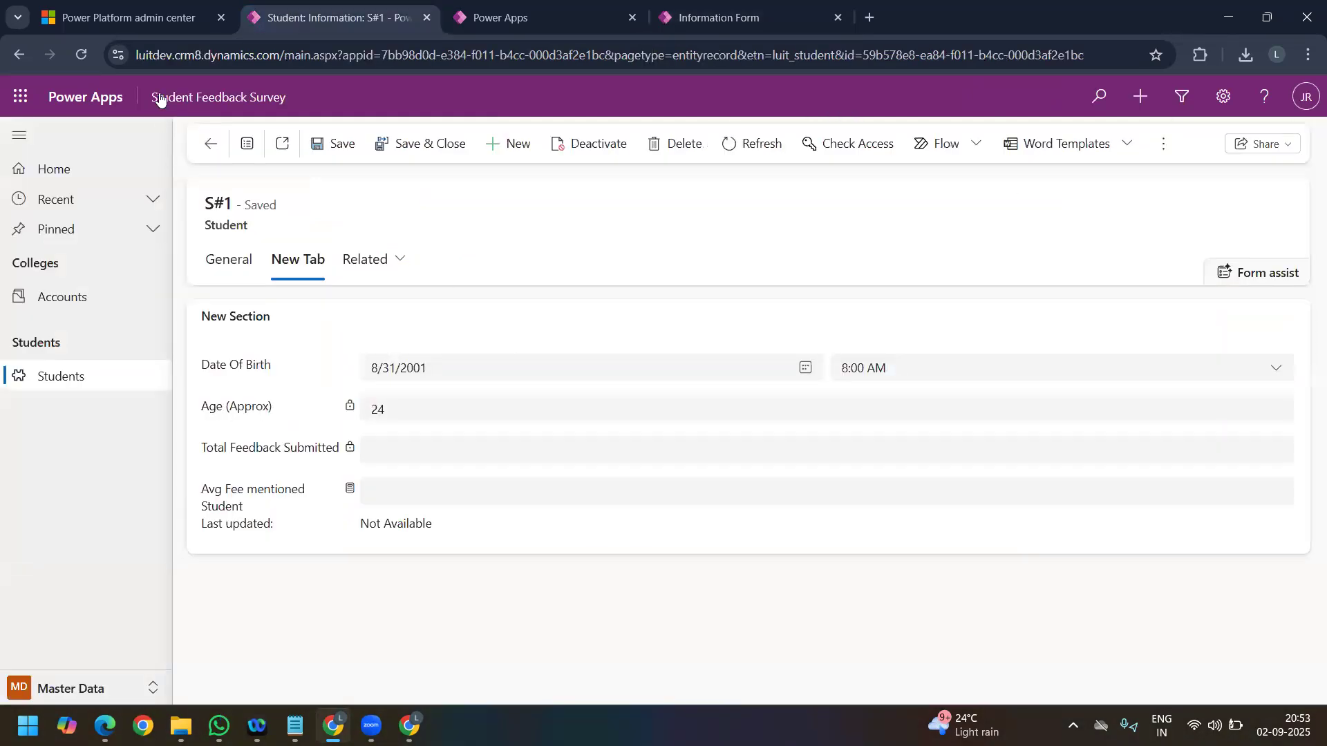
right_click(83, 58)
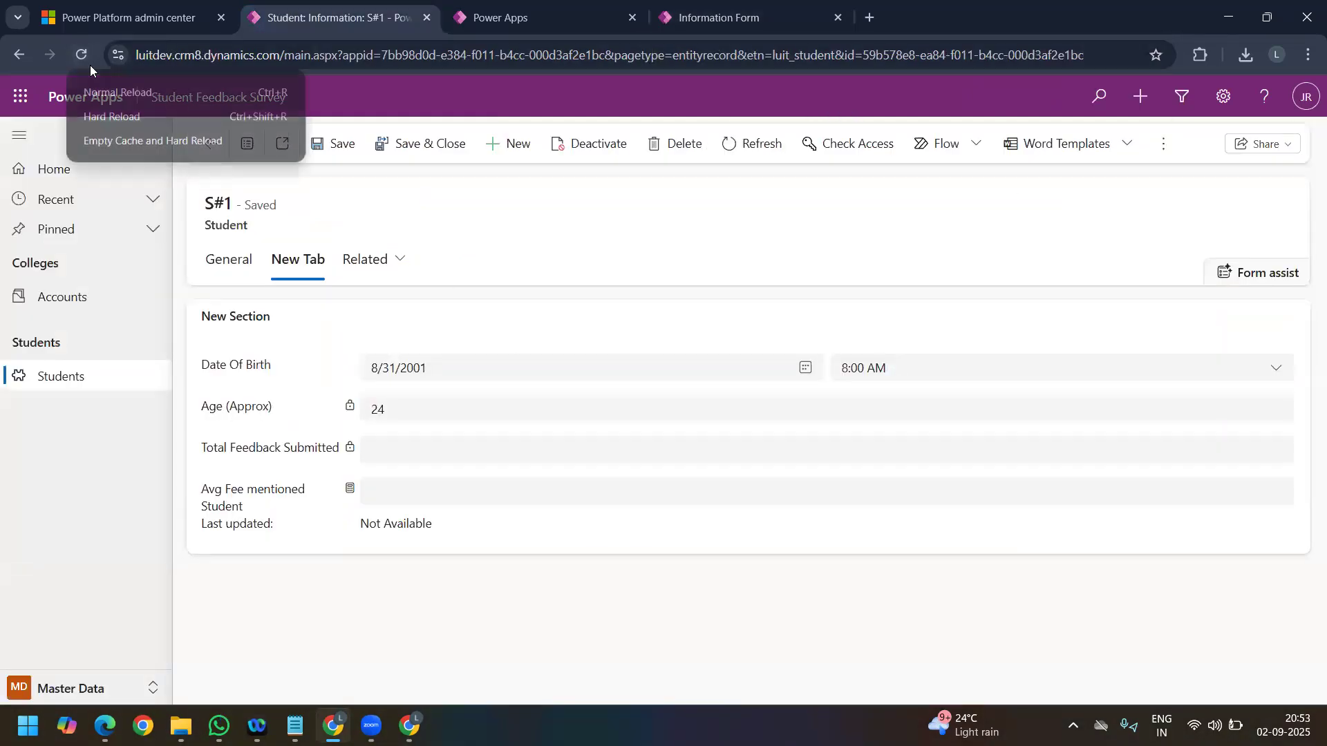
left_click(132, 145)
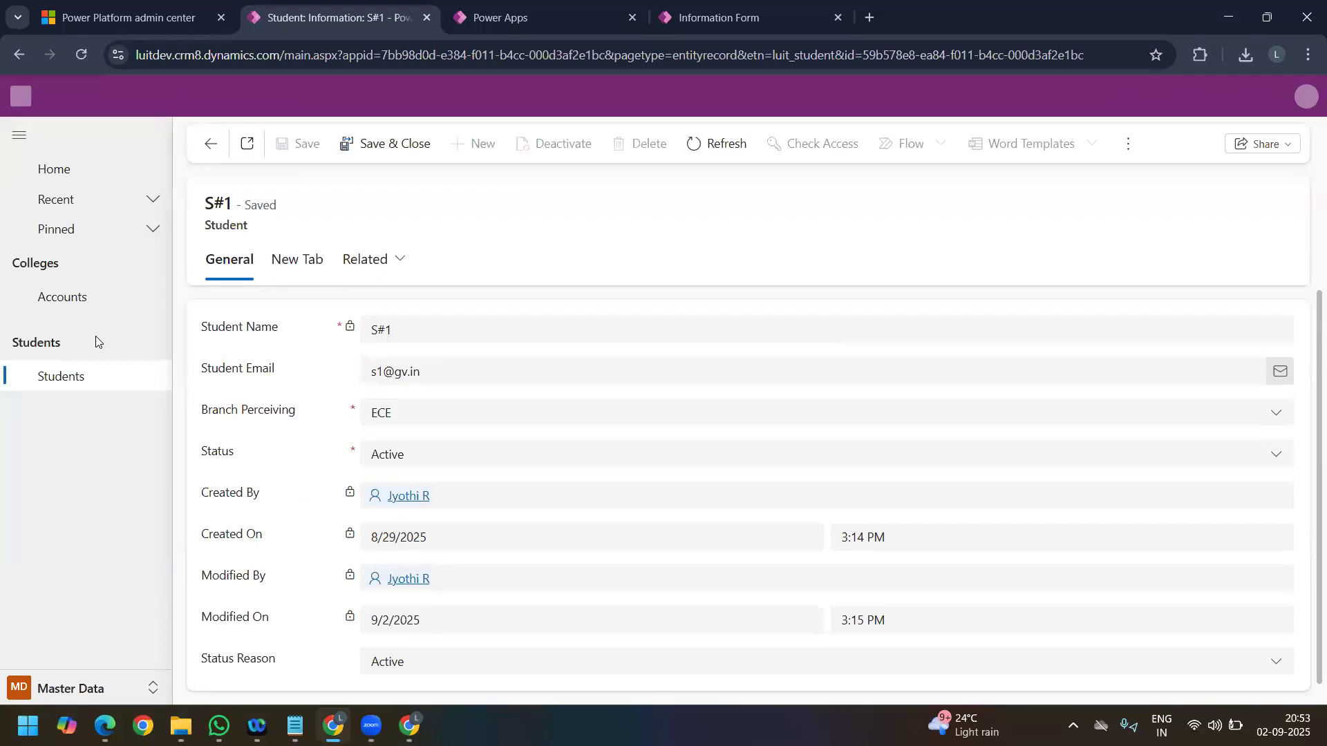
left_click(278, 261)
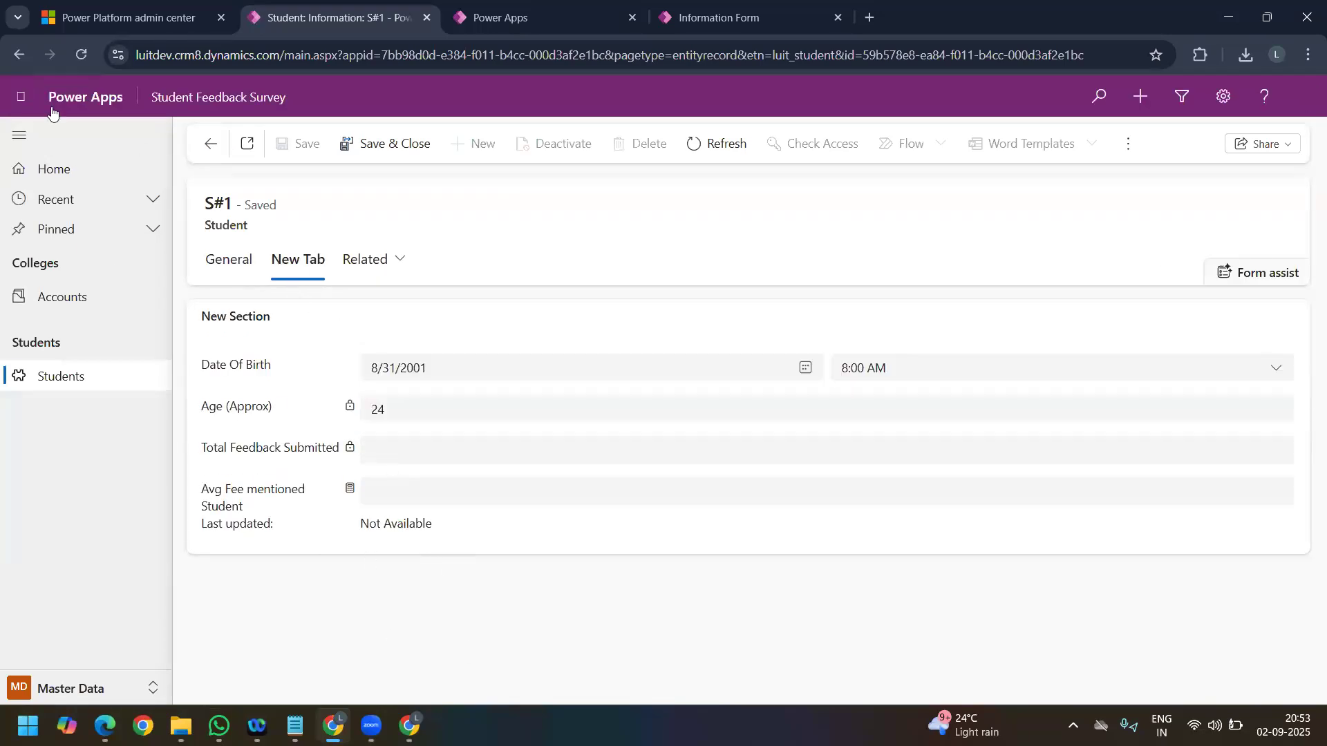
right_click(80, 49)
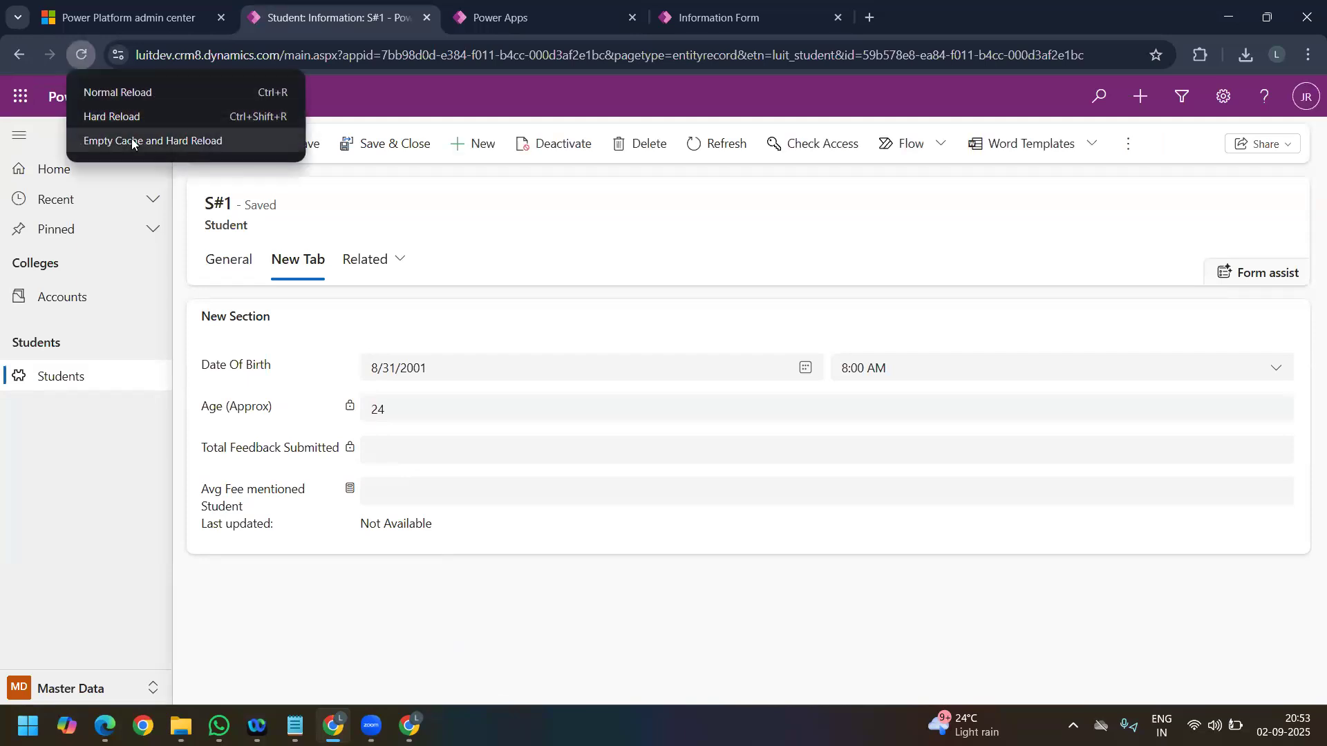
left_click(133, 142)
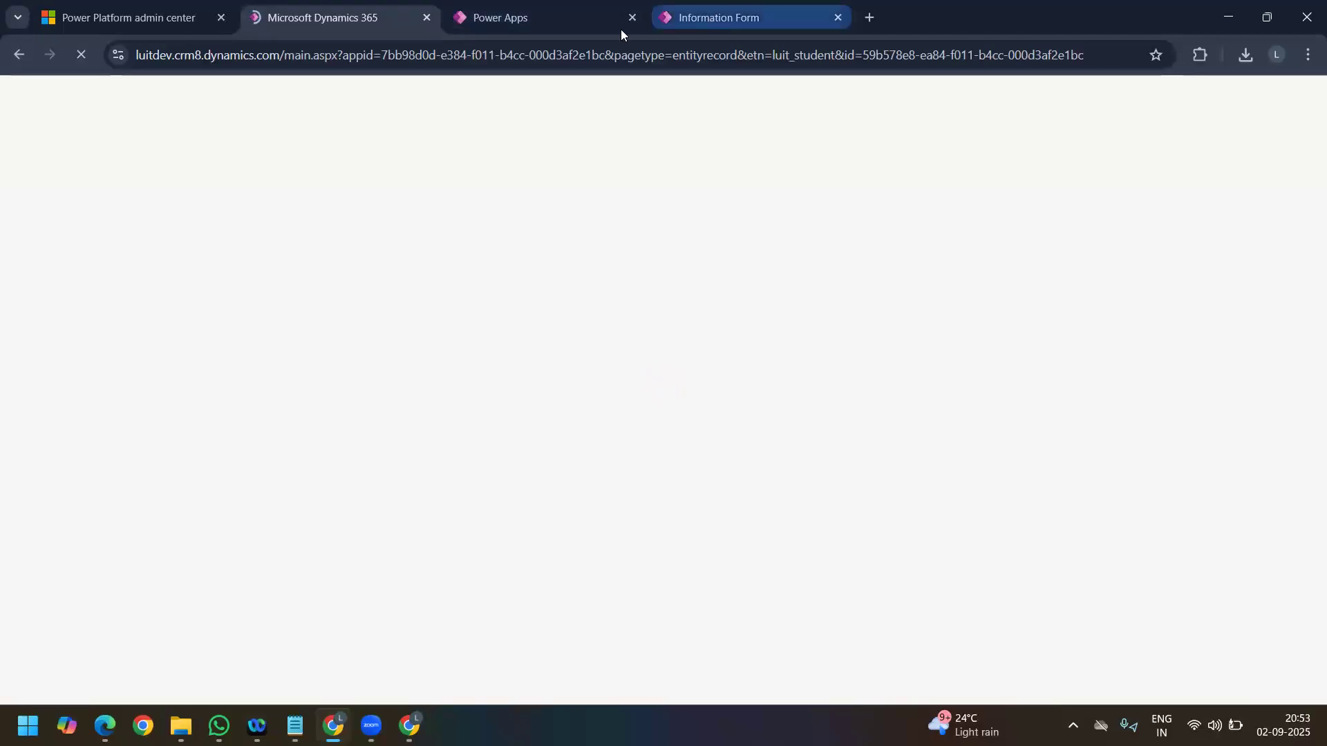
Step: Save and publish the Student form again, checking the S#1 record and the publishing progress
left_click(707, 17)
left_click(1209, 145)
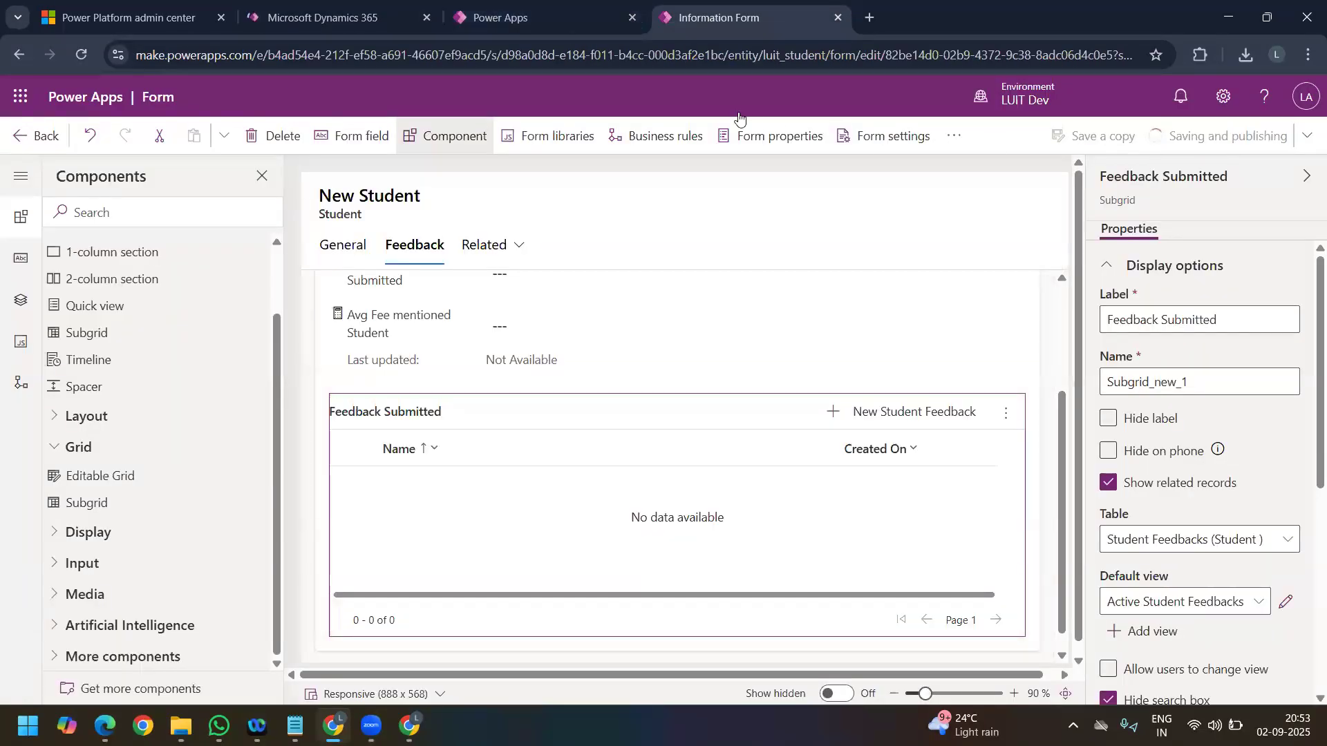
left_click(304, 15)
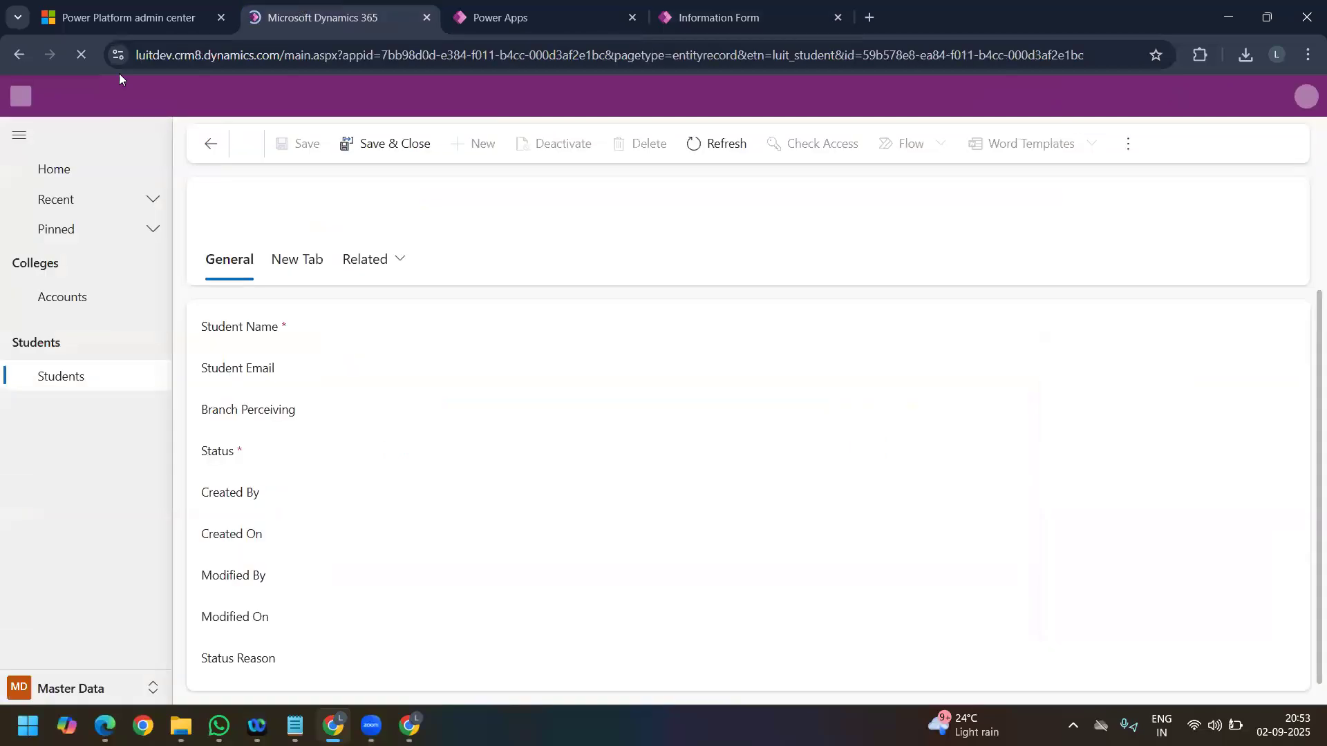
left_click(292, 264)
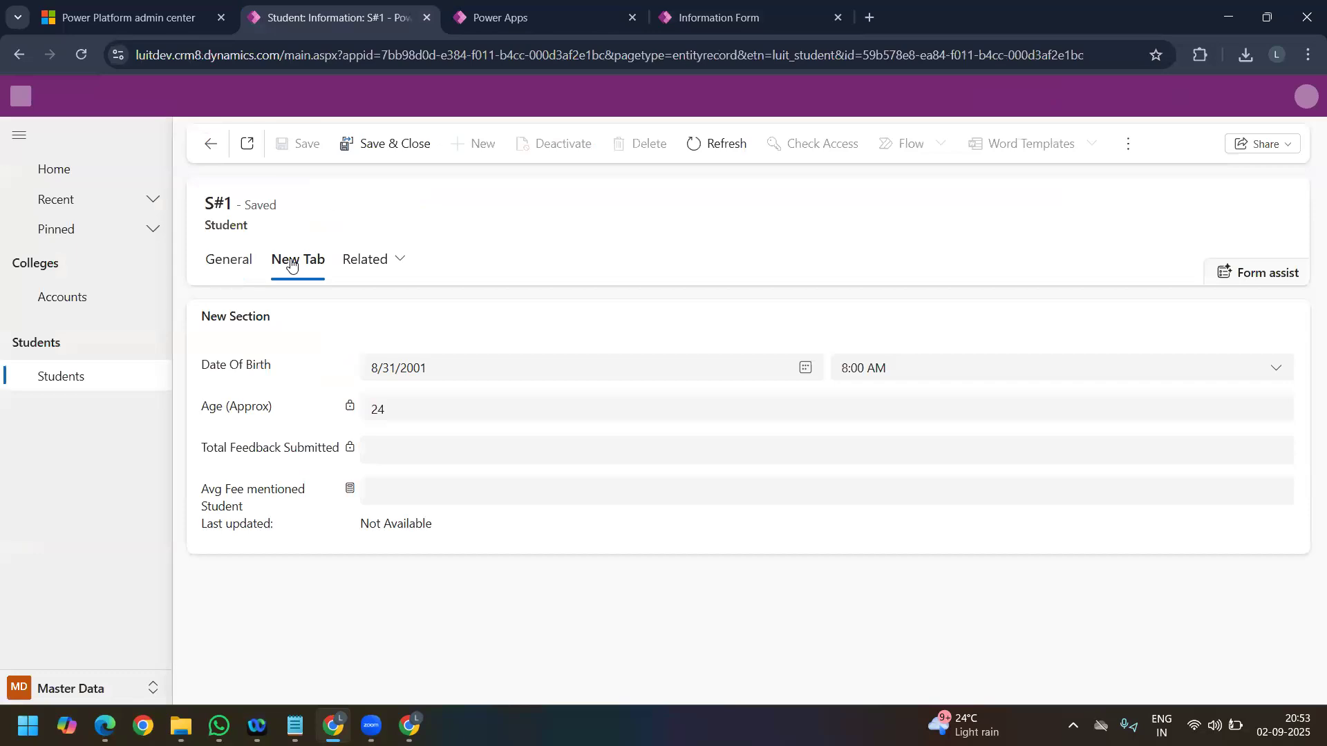
left_click(525, 18)
left_click(767, 17)
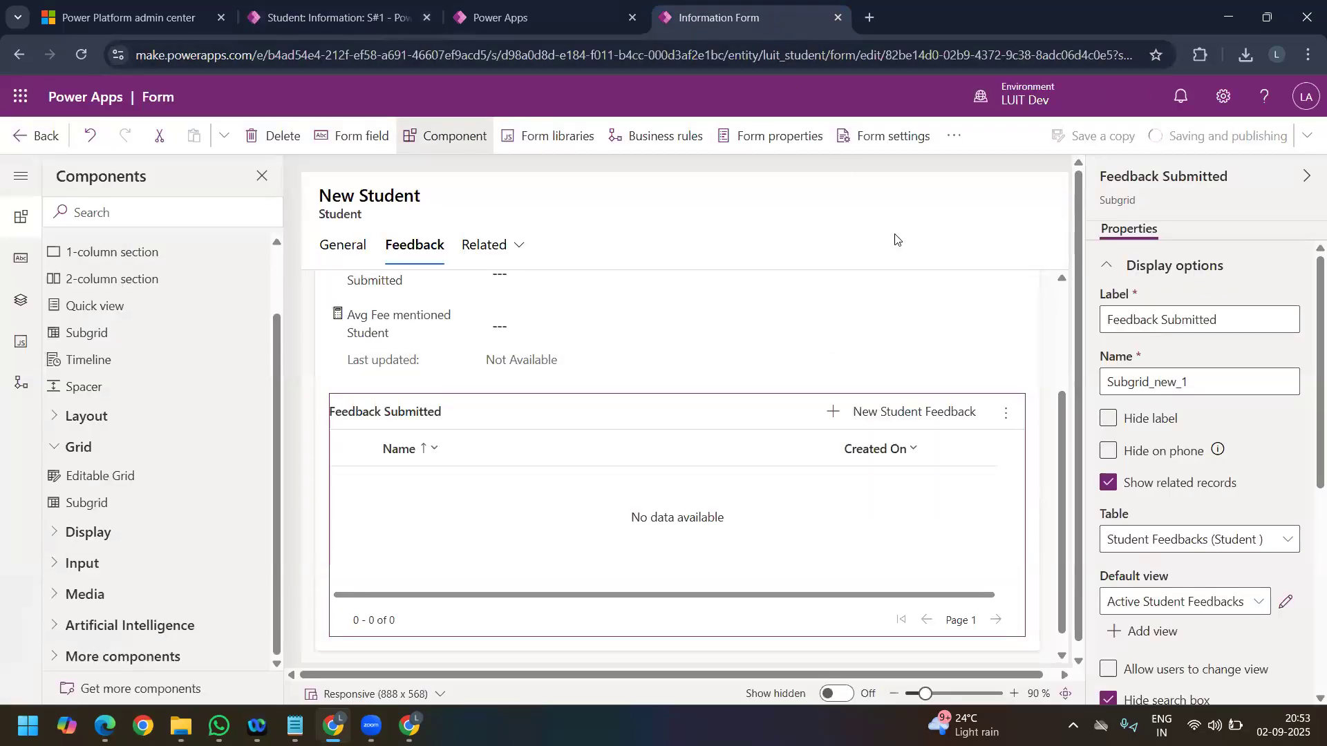
left_click(296, 19)
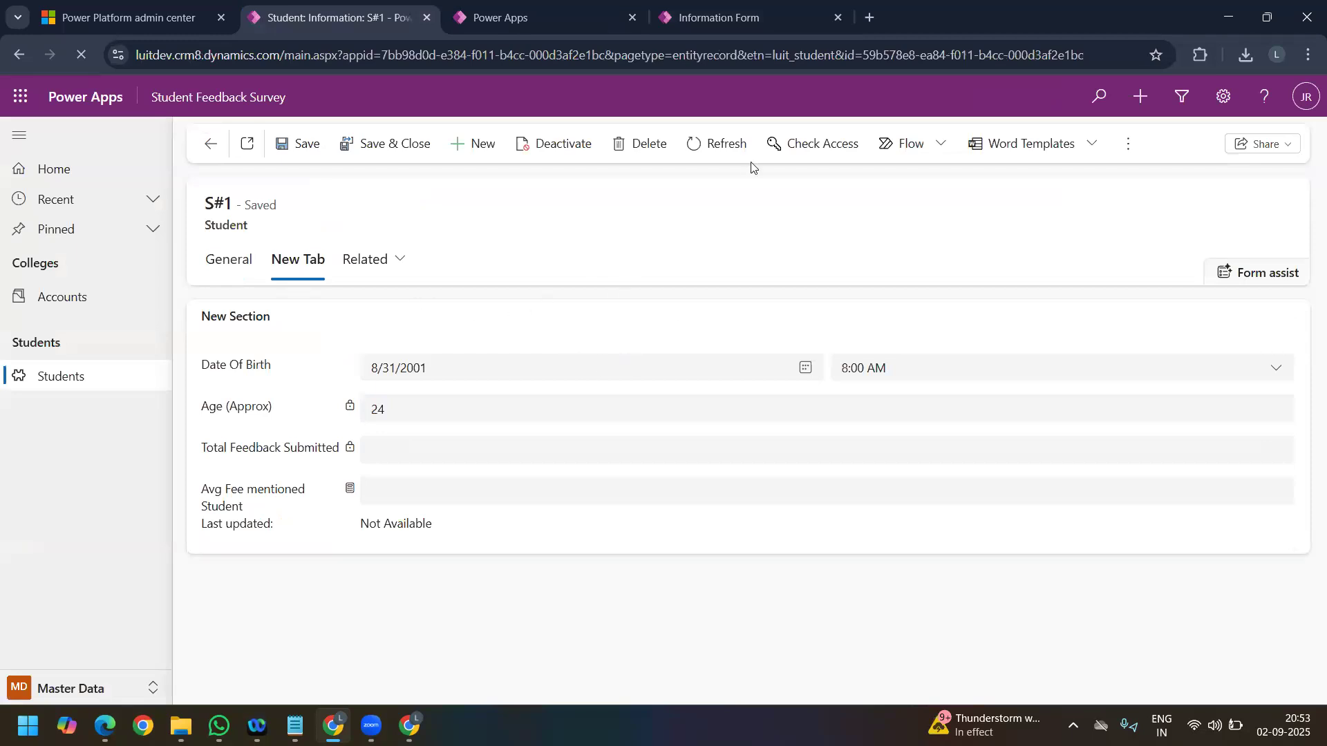
left_click(739, 19)
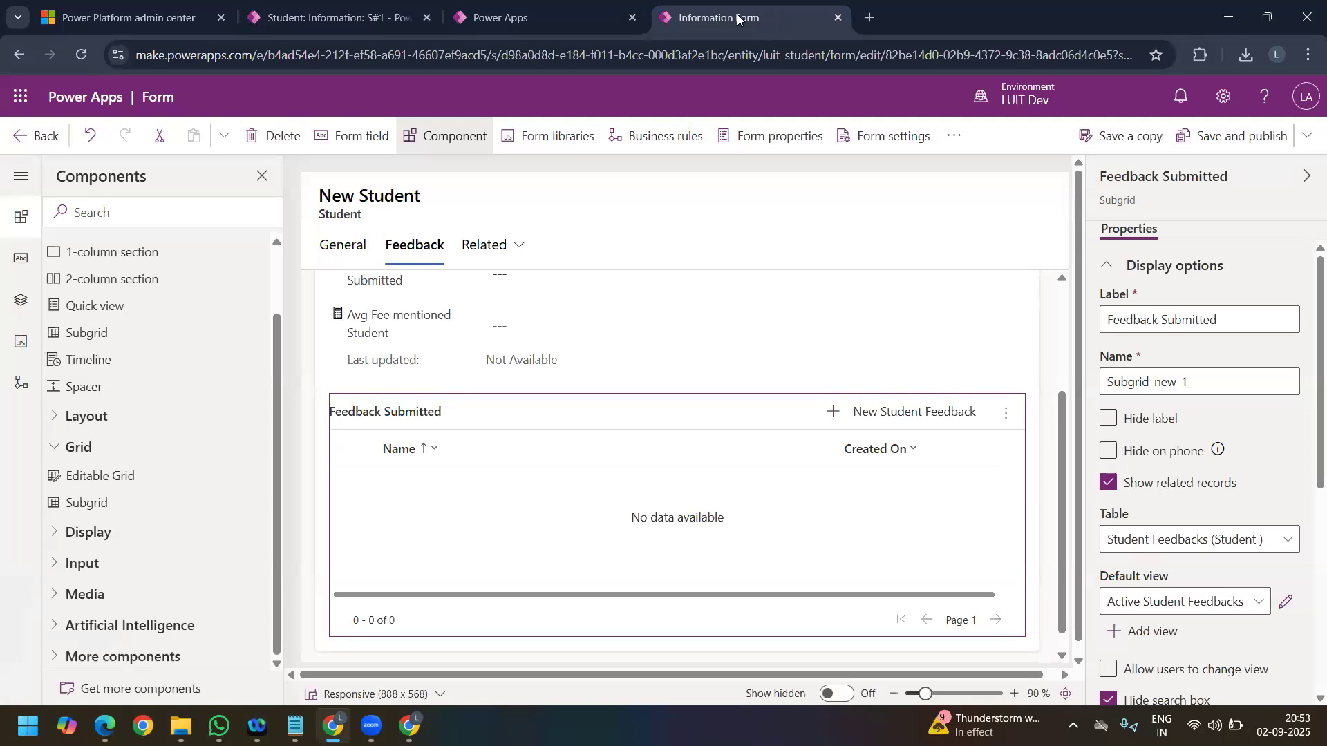
Step: Hard reload student S#1 with an emptied cache and examine Avg Fee mentioned Student and the submitted feedbacks on the Feedback tab
left_click(325, 20)
right_click(87, 52)
left_click(129, 136)
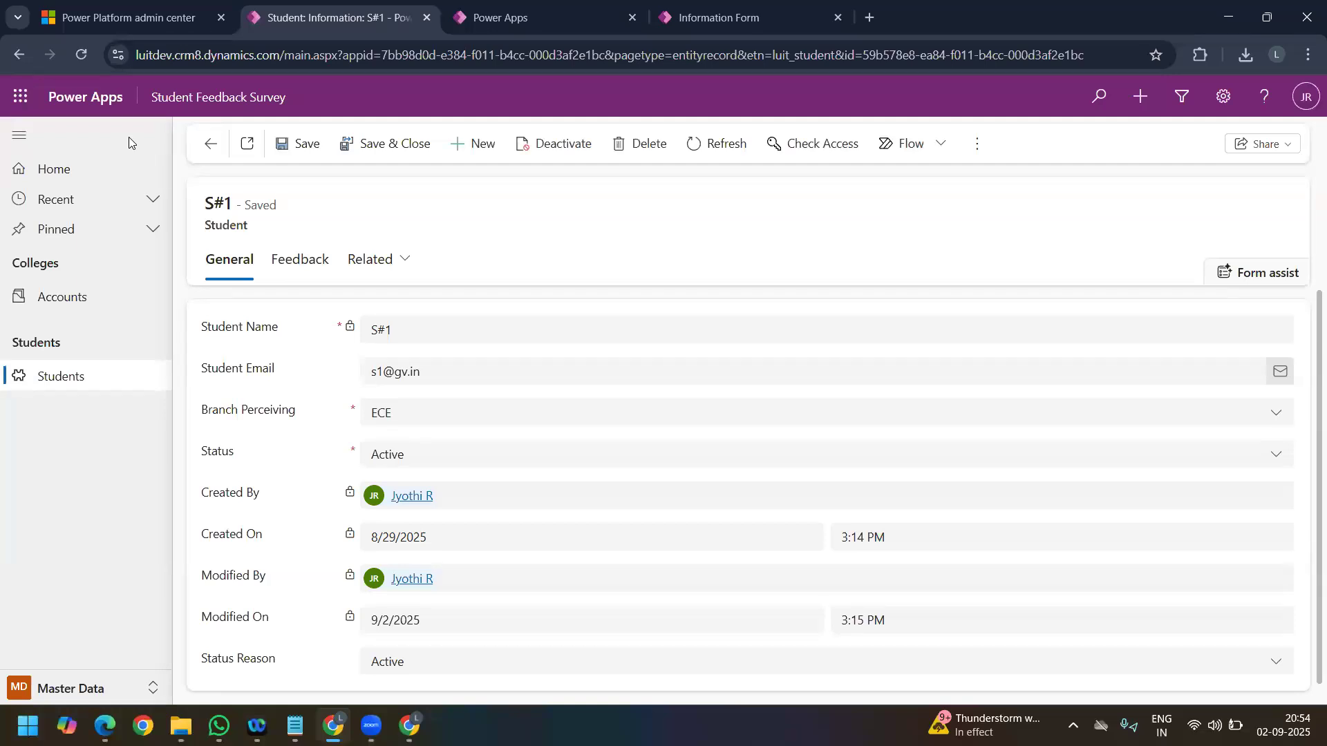
left_click(314, 261)
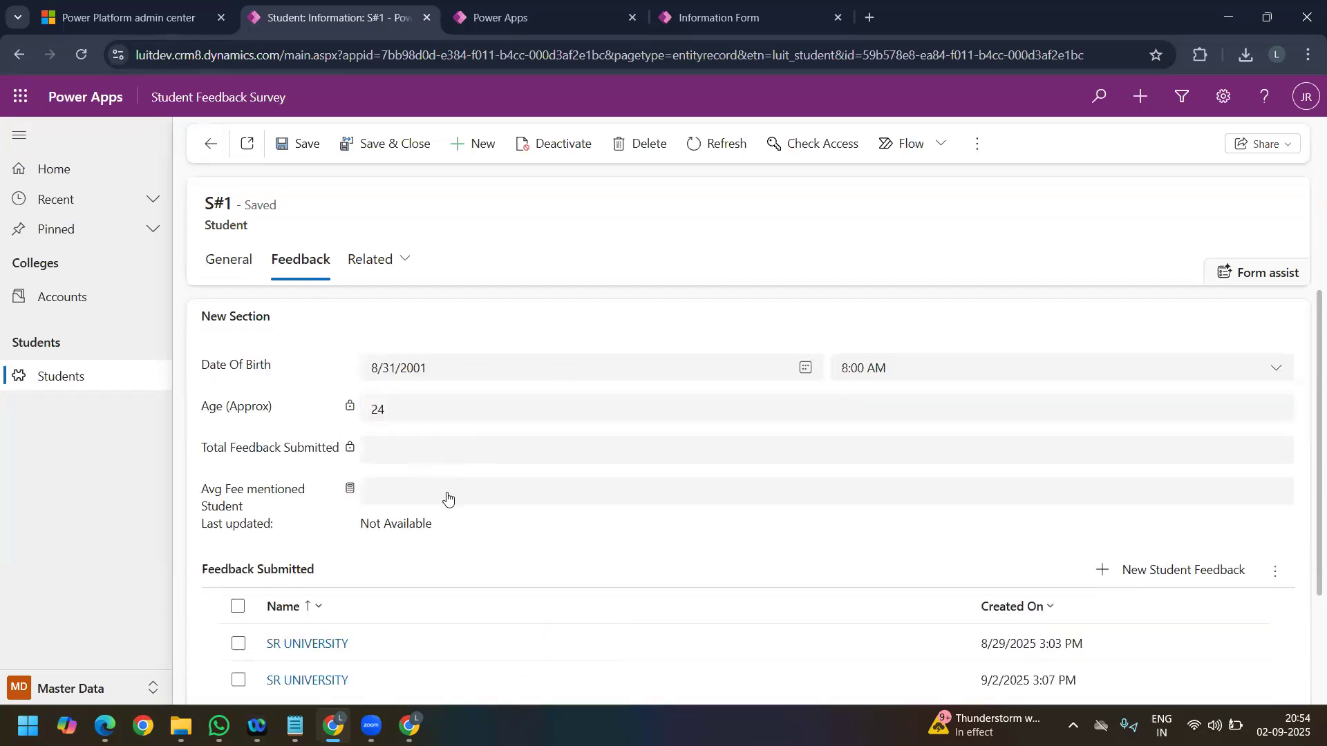
scroll(245, 445, "down", 2)
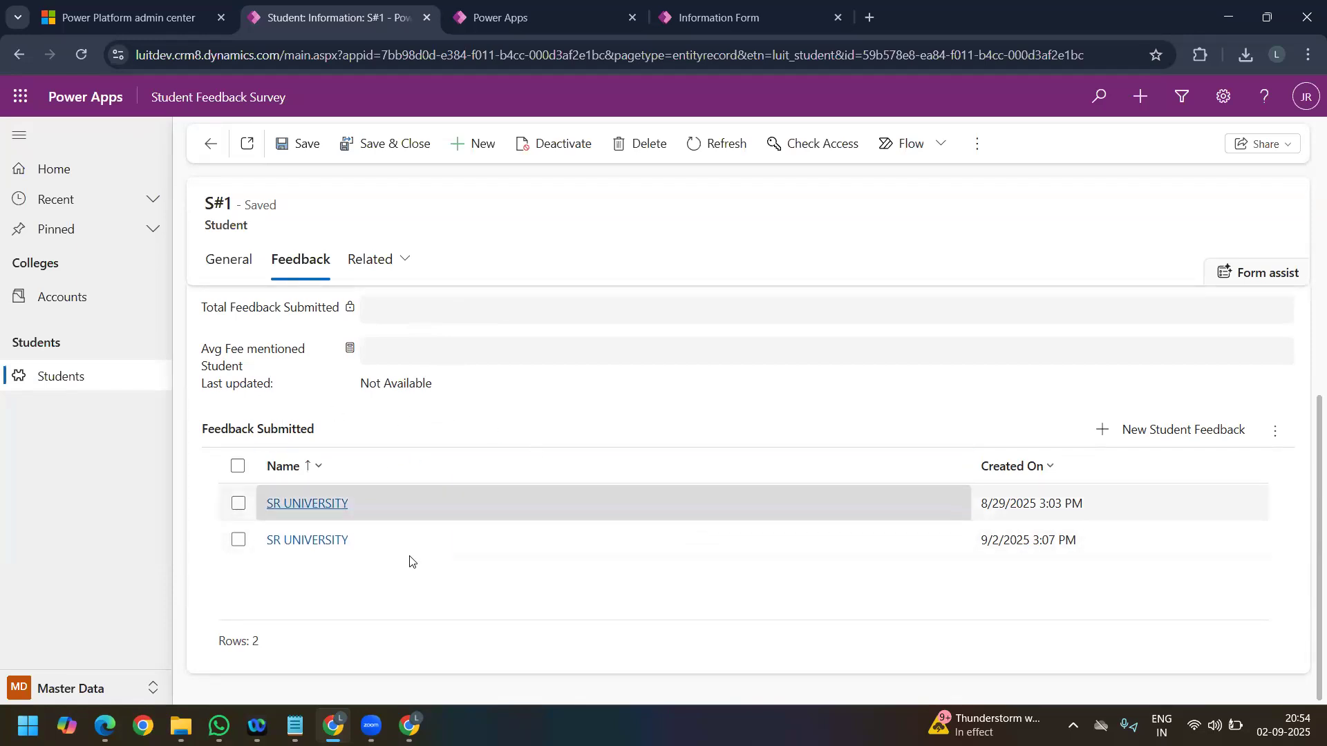
scroll(394, 446, "up", 2)
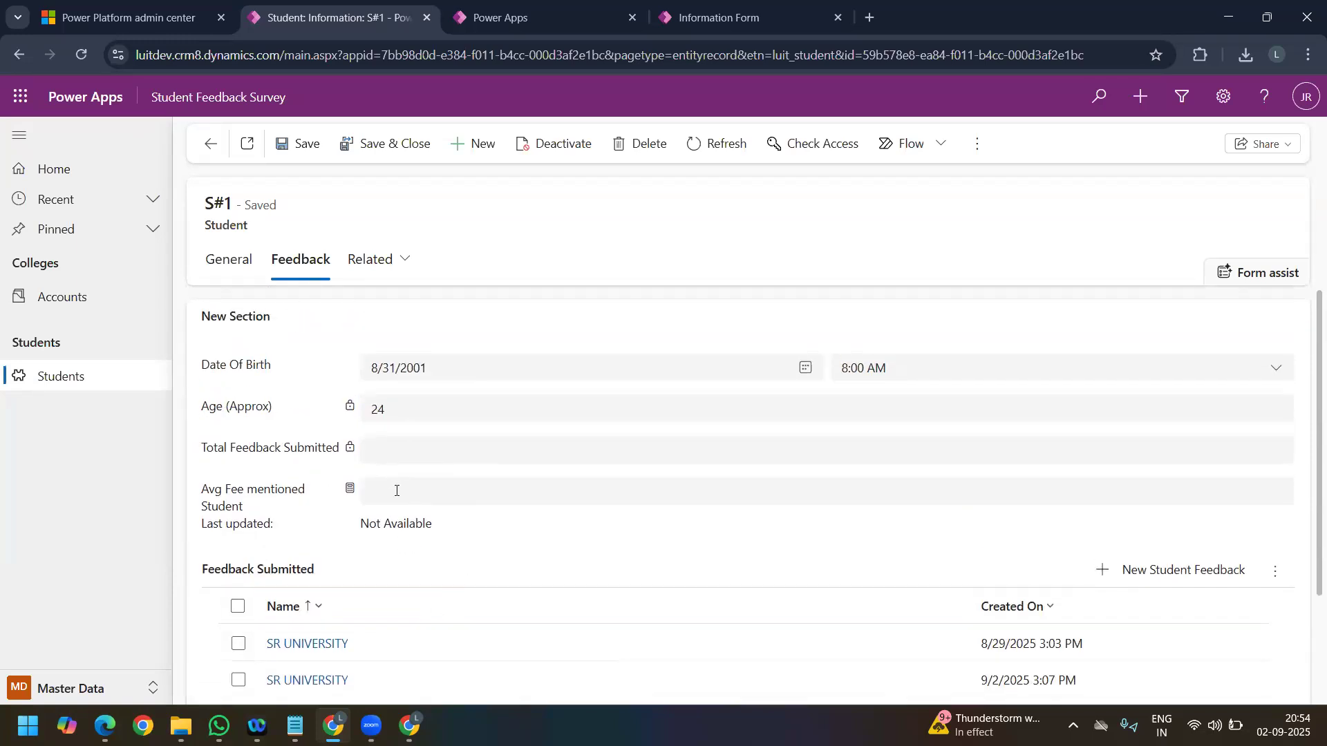
scroll(394, 484, "down", 1)
left_click_drag(304, 415, 219, 419)
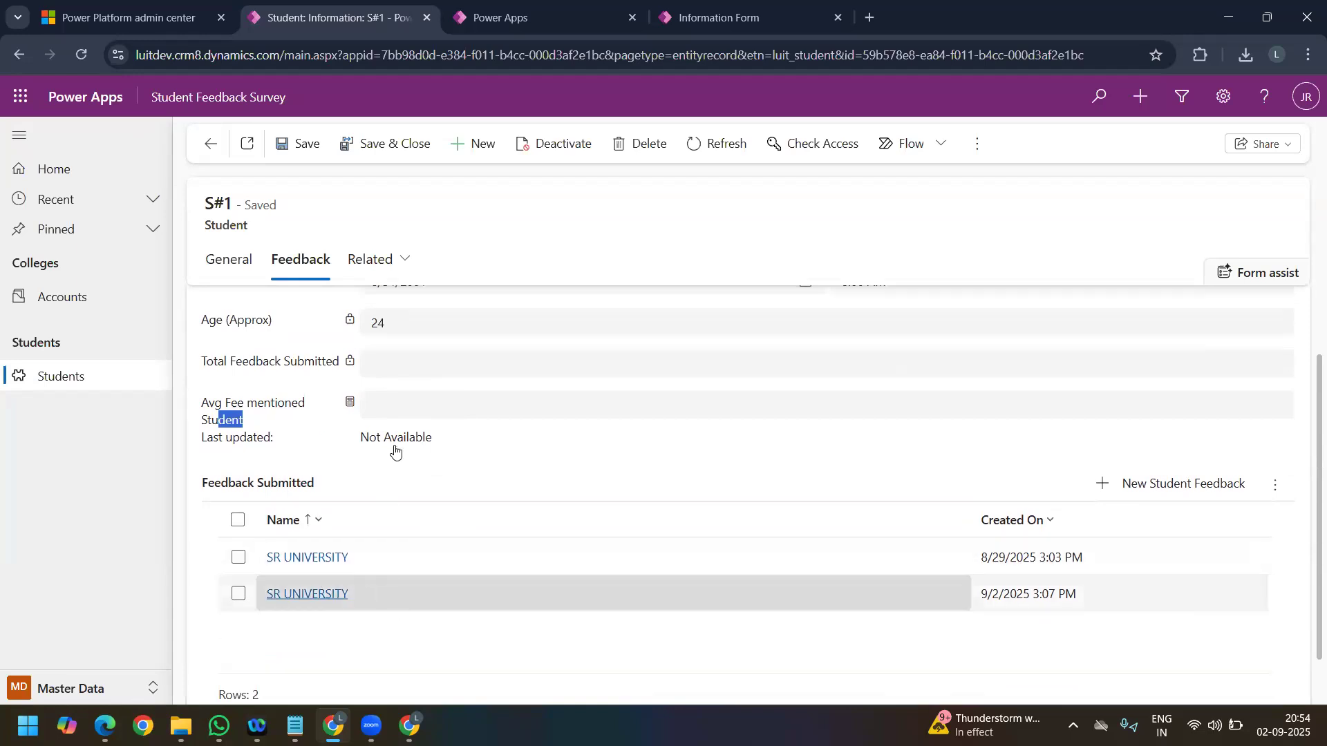
Step: Check the Avg Fee mentioned Student value and its Last updated status on student S#1
left_click(389, 407)
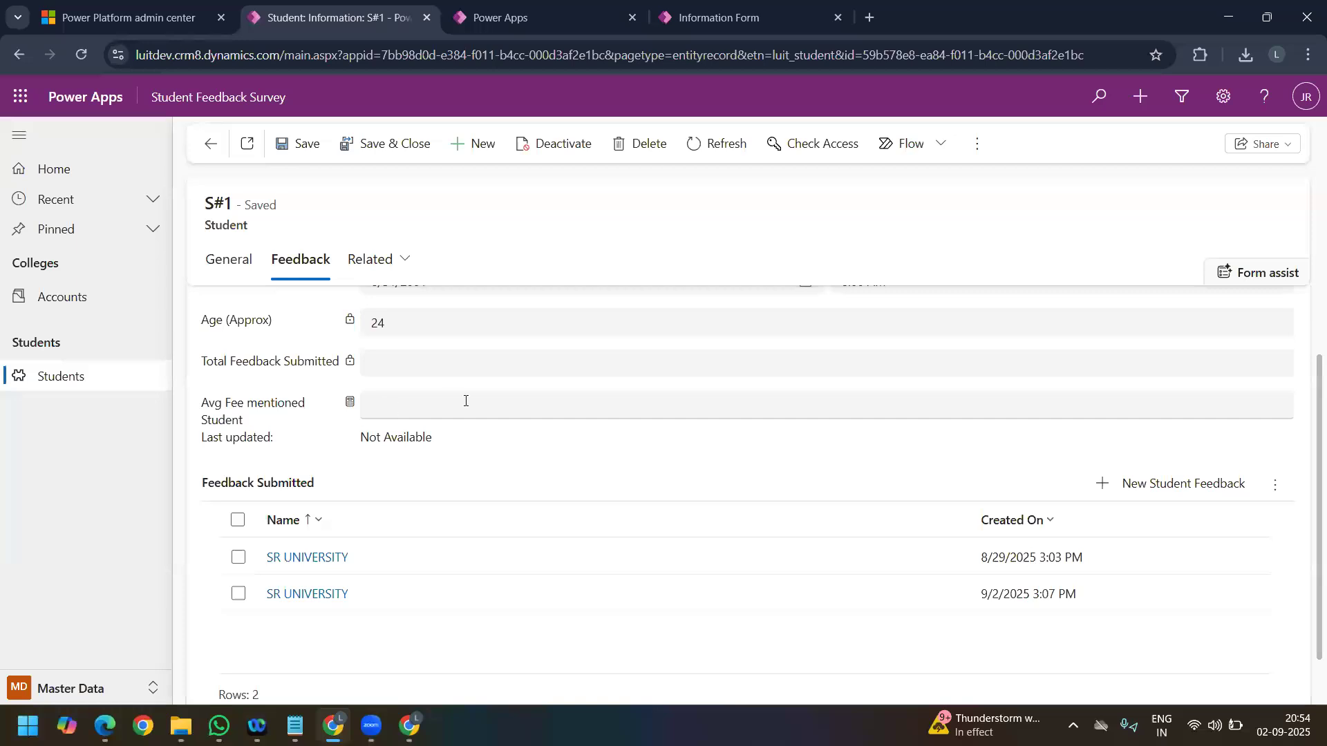
left_click_drag(427, 441, 353, 447)
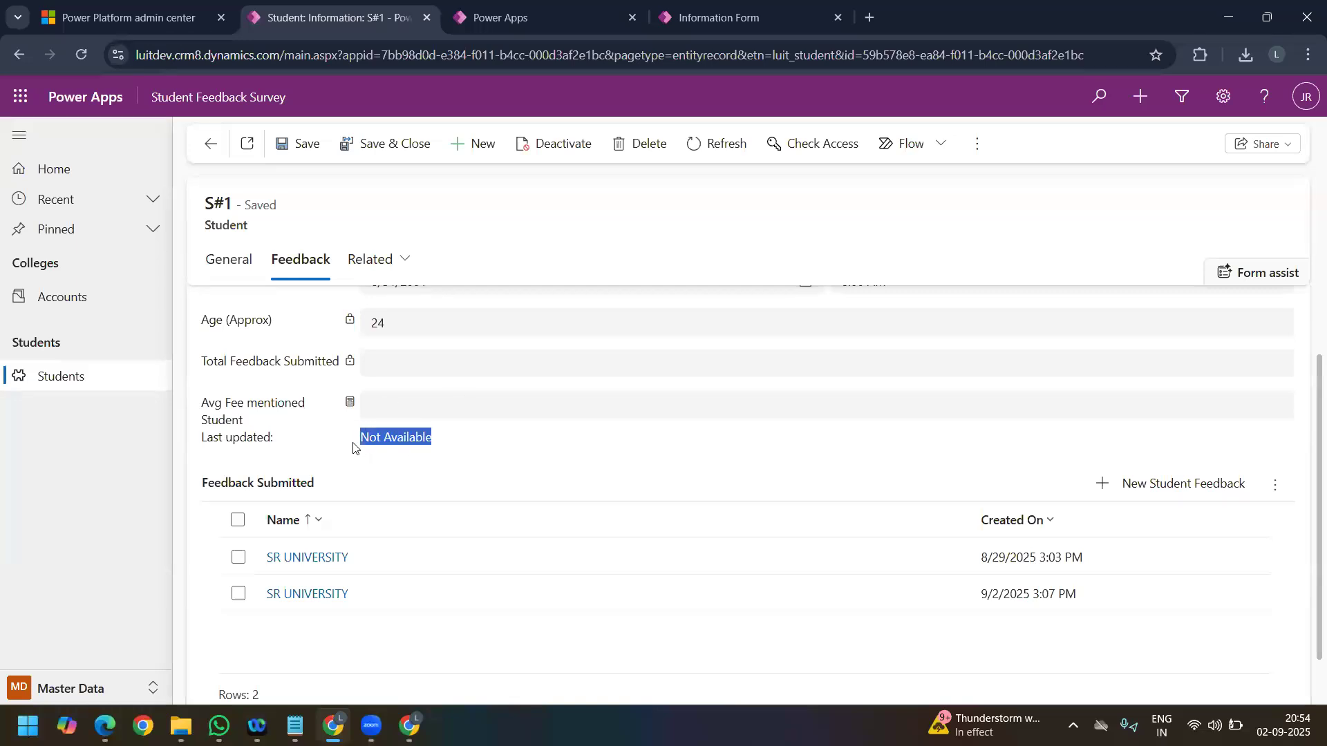
Step: Return to the Student form editor and start a new table column named Total Count with the Whole number data type
left_click(699, 20)
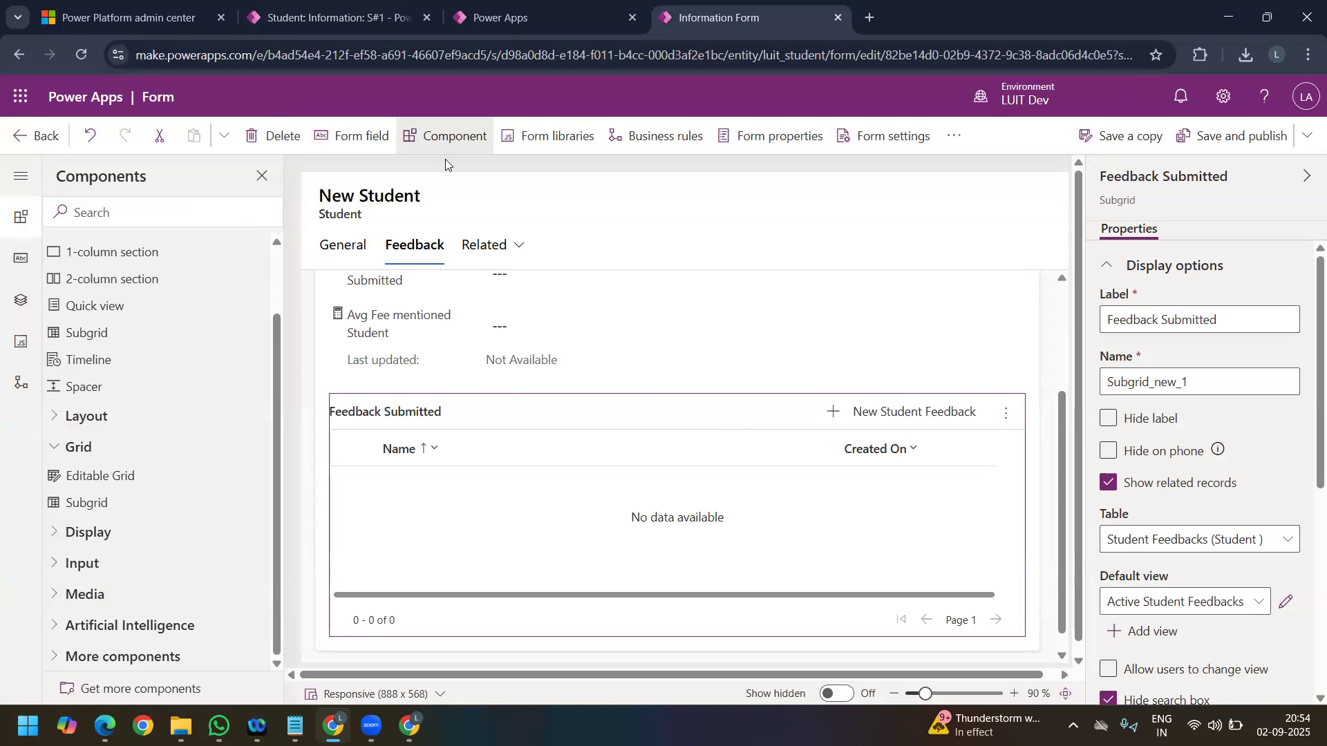
left_click(263, 177)
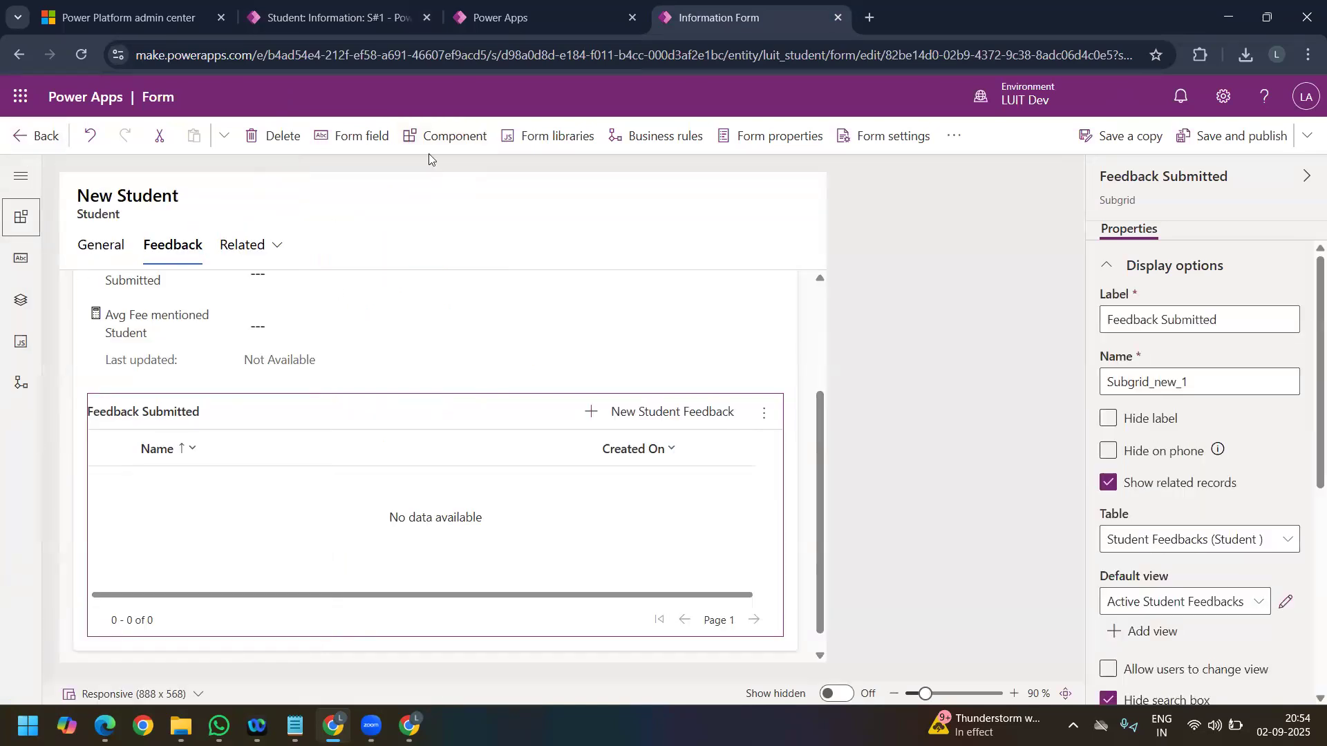
left_click(366, 143)
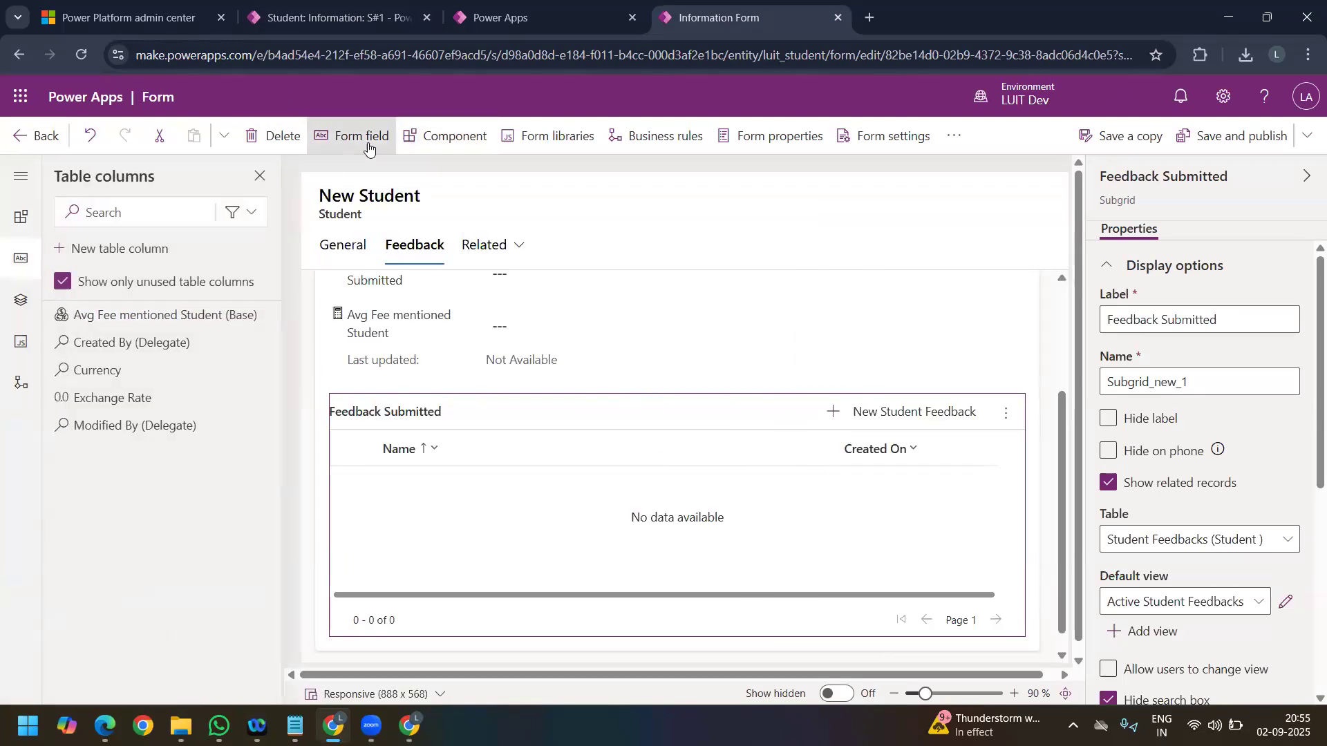
left_click(131, 250)
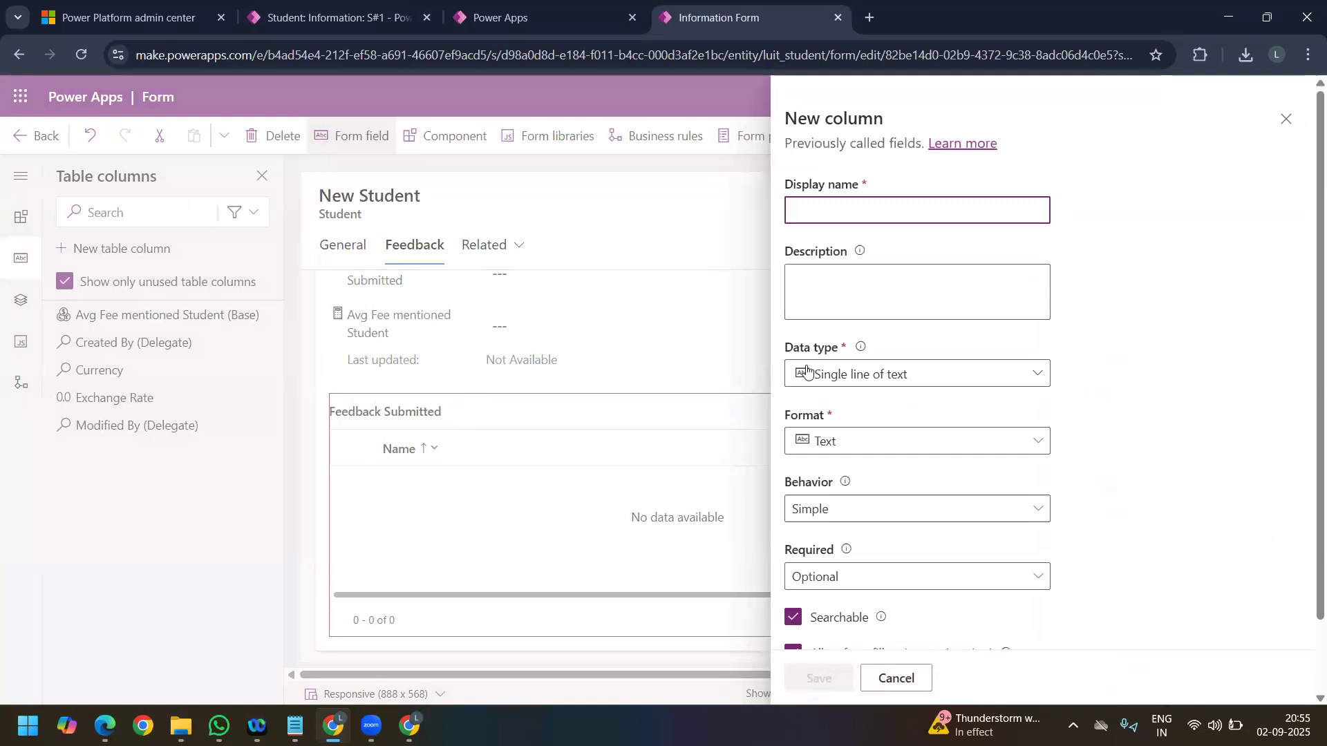
left_click(860, 220)
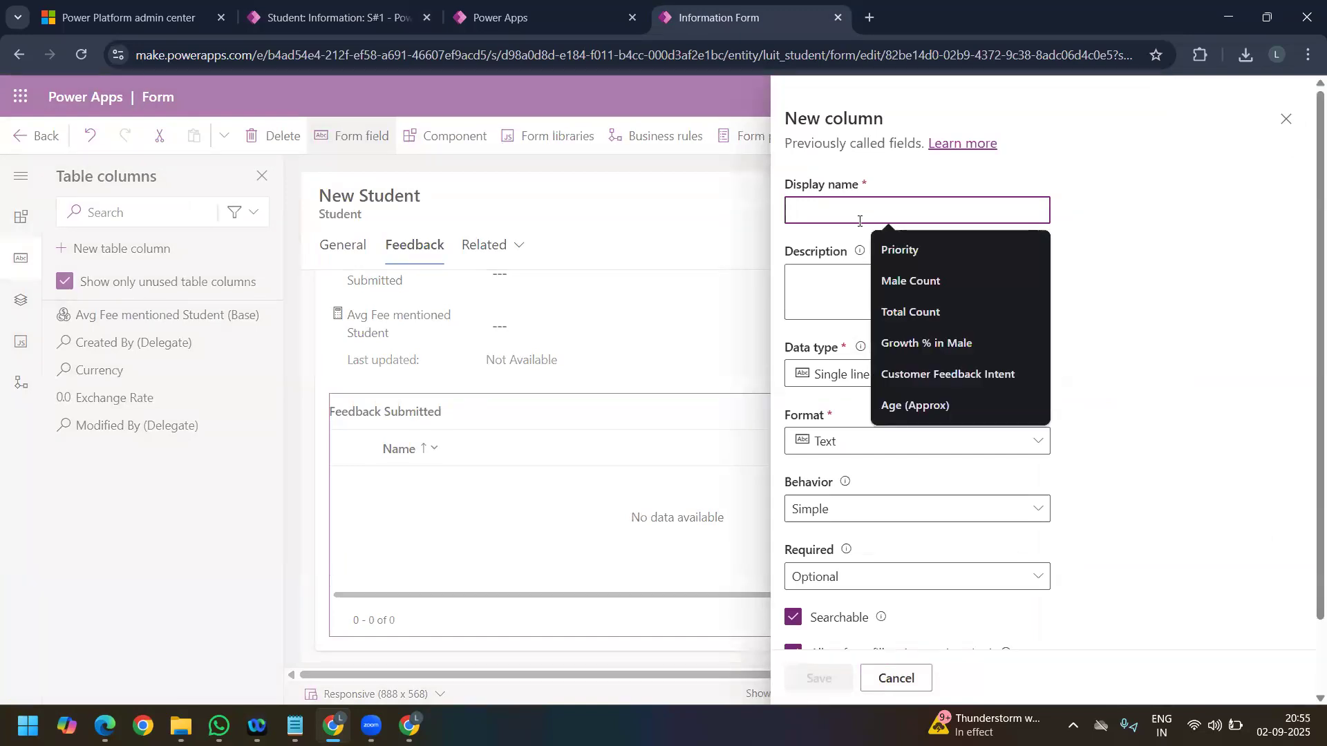
left_click(918, 309)
left_click(962, 373)
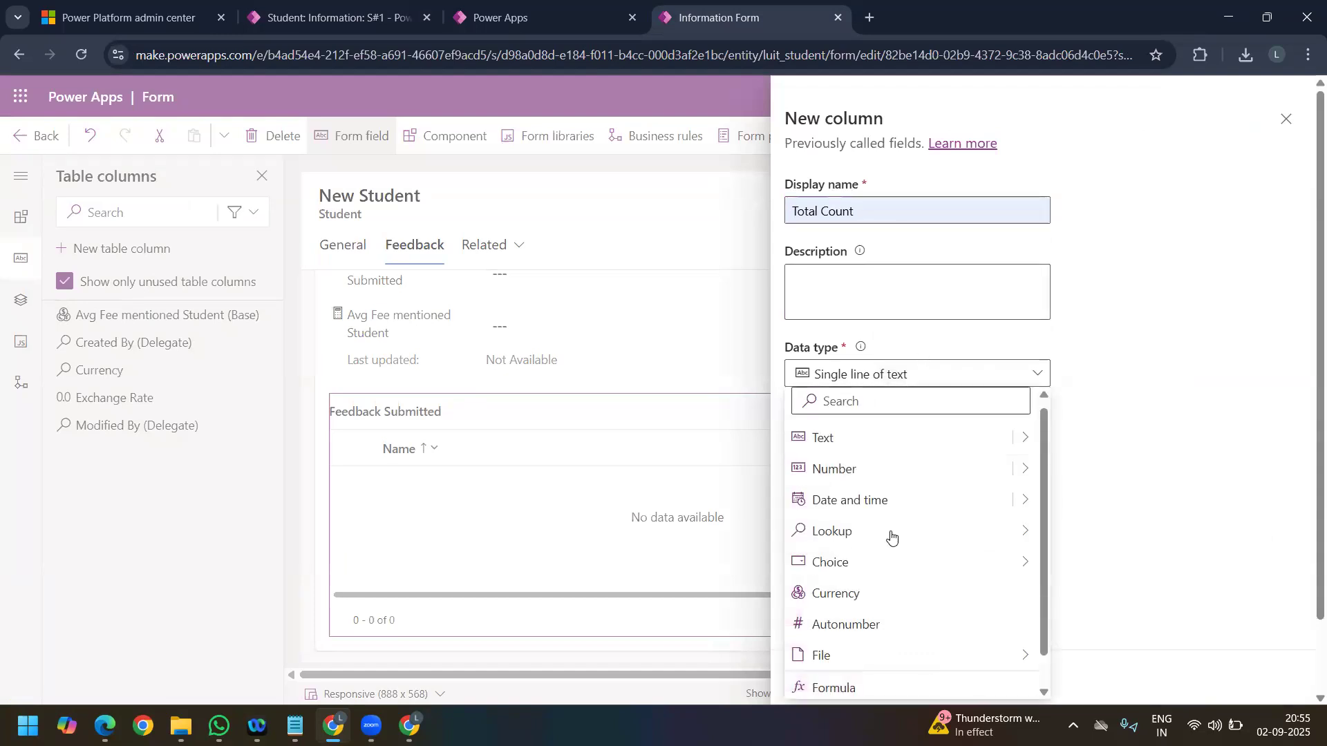
mouse_move(1026, 469)
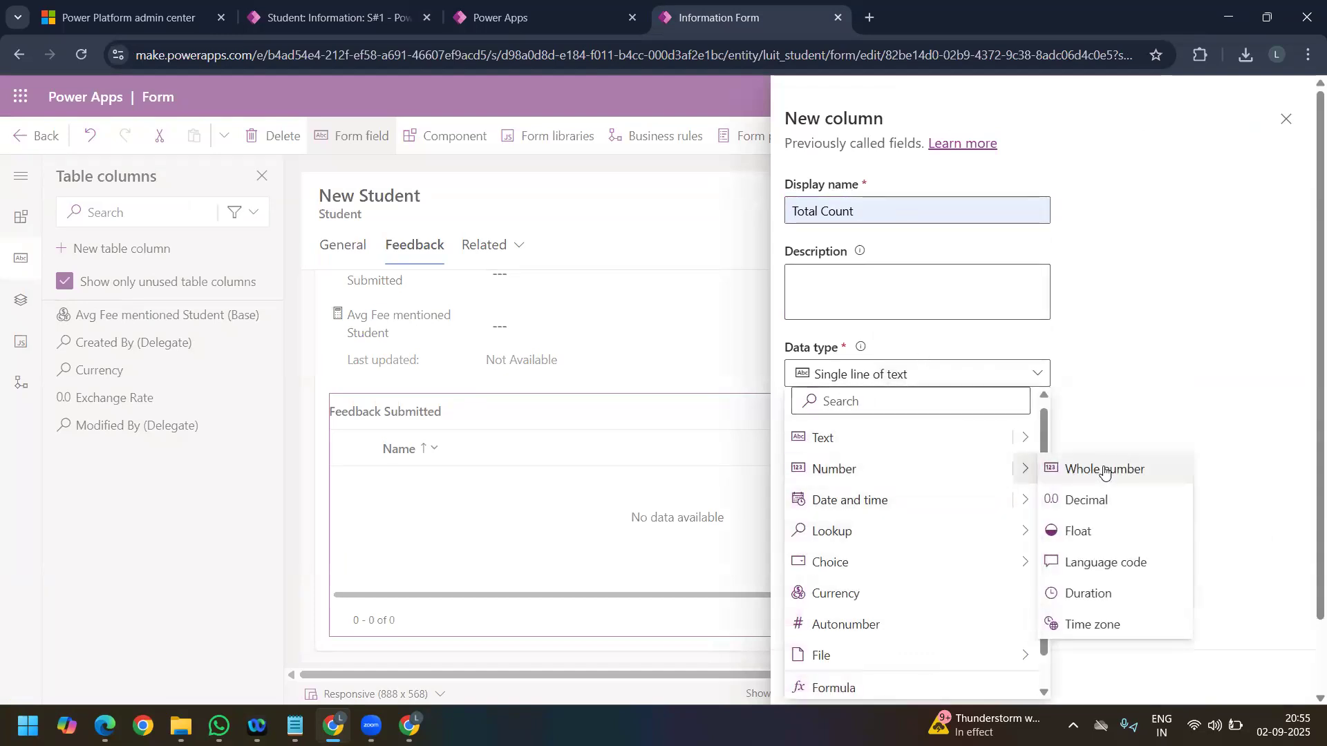
left_click(1105, 467)
Step: Set the Total Count column's behavior to Calculated and save it to edit its calculation
left_click(880, 515)
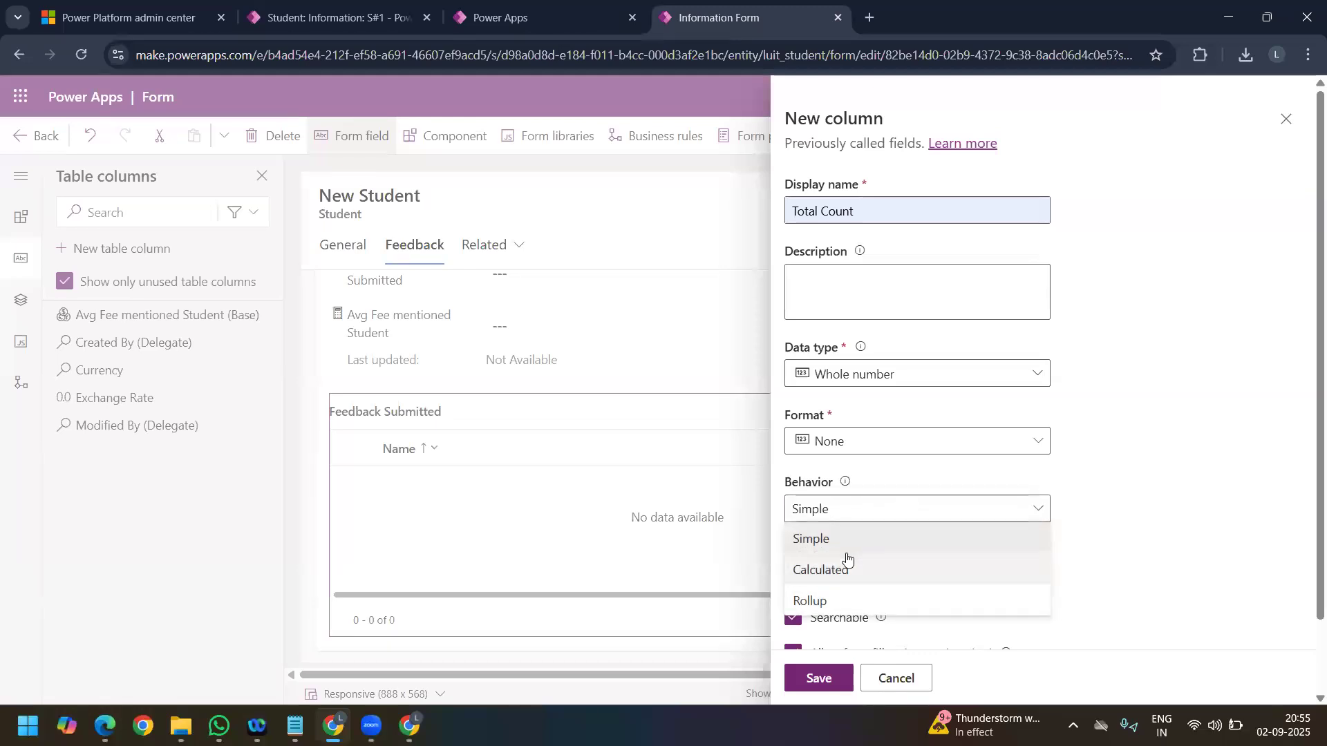
left_click(844, 568)
scroll(863, 553, "down", 1)
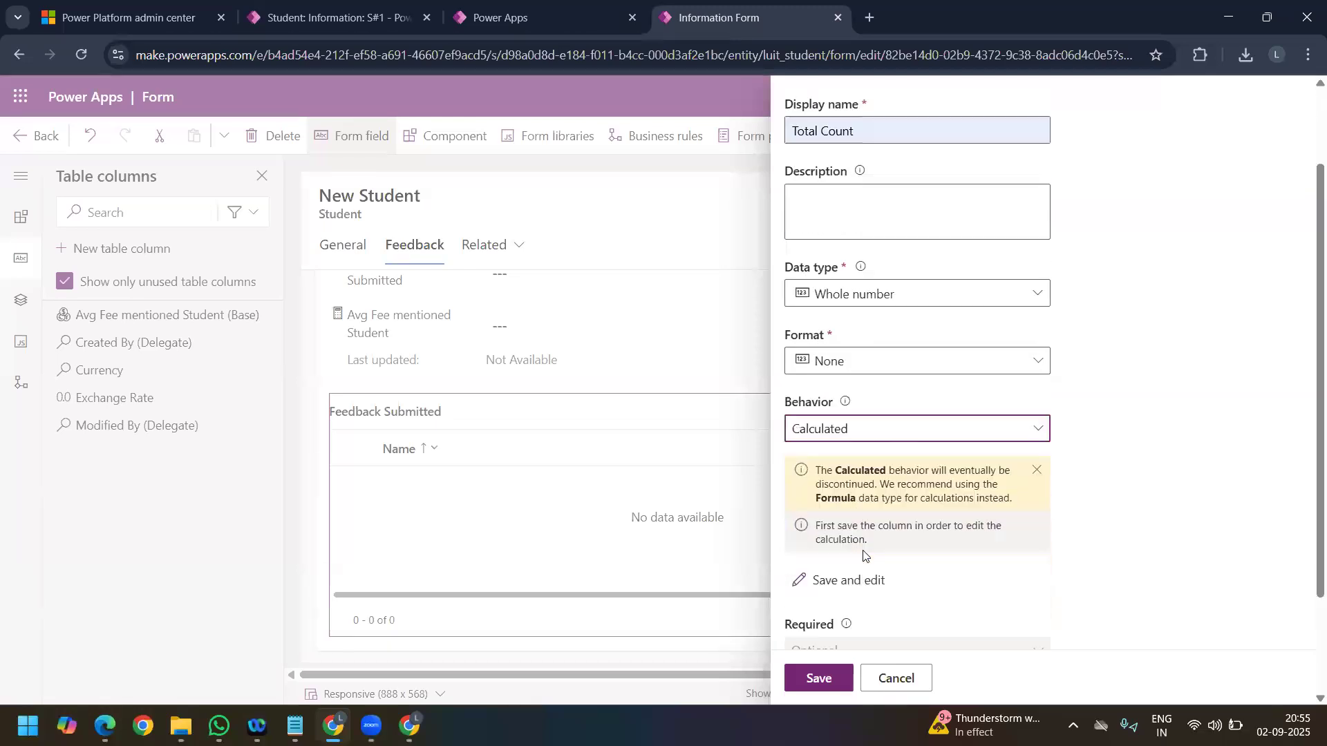
scroll(864, 555, "down", 2)
left_click(853, 425)
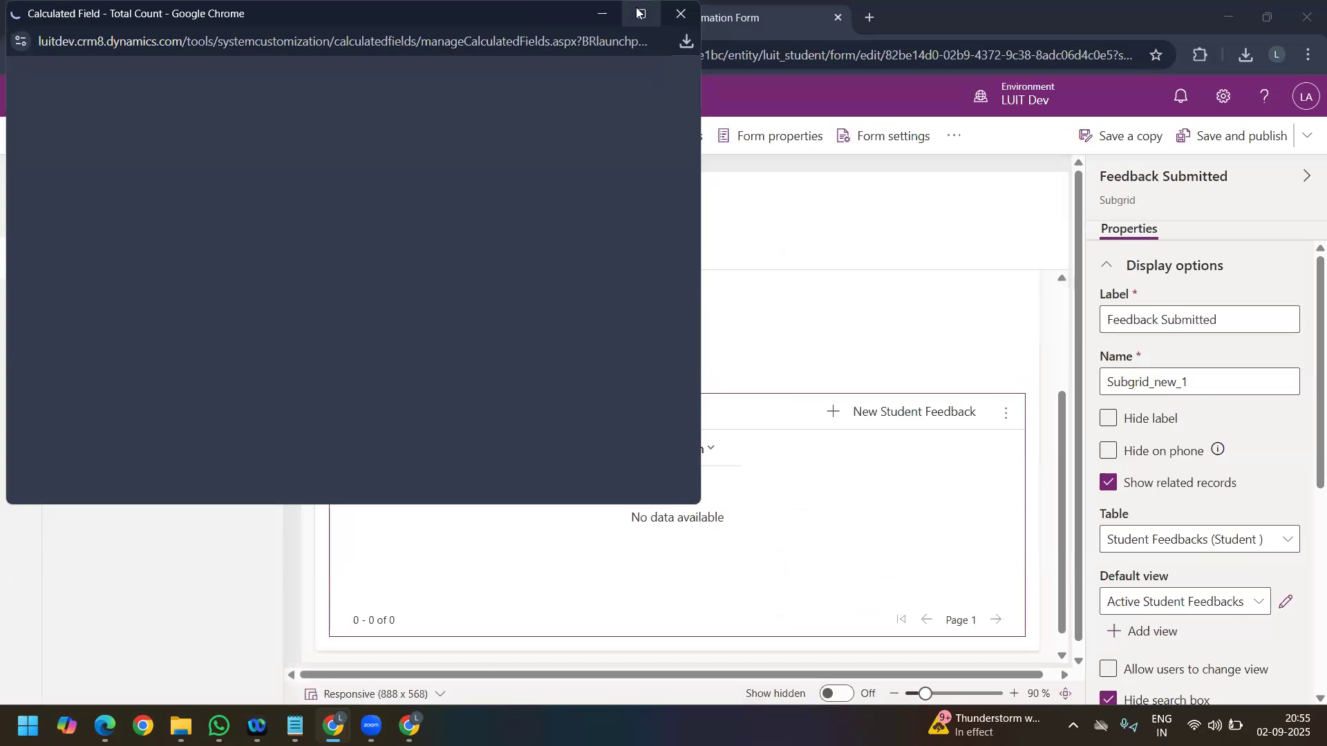
Step: Maximize the Total Count calculation window and add an action to view the available functions and fields
left_click(638, 12)
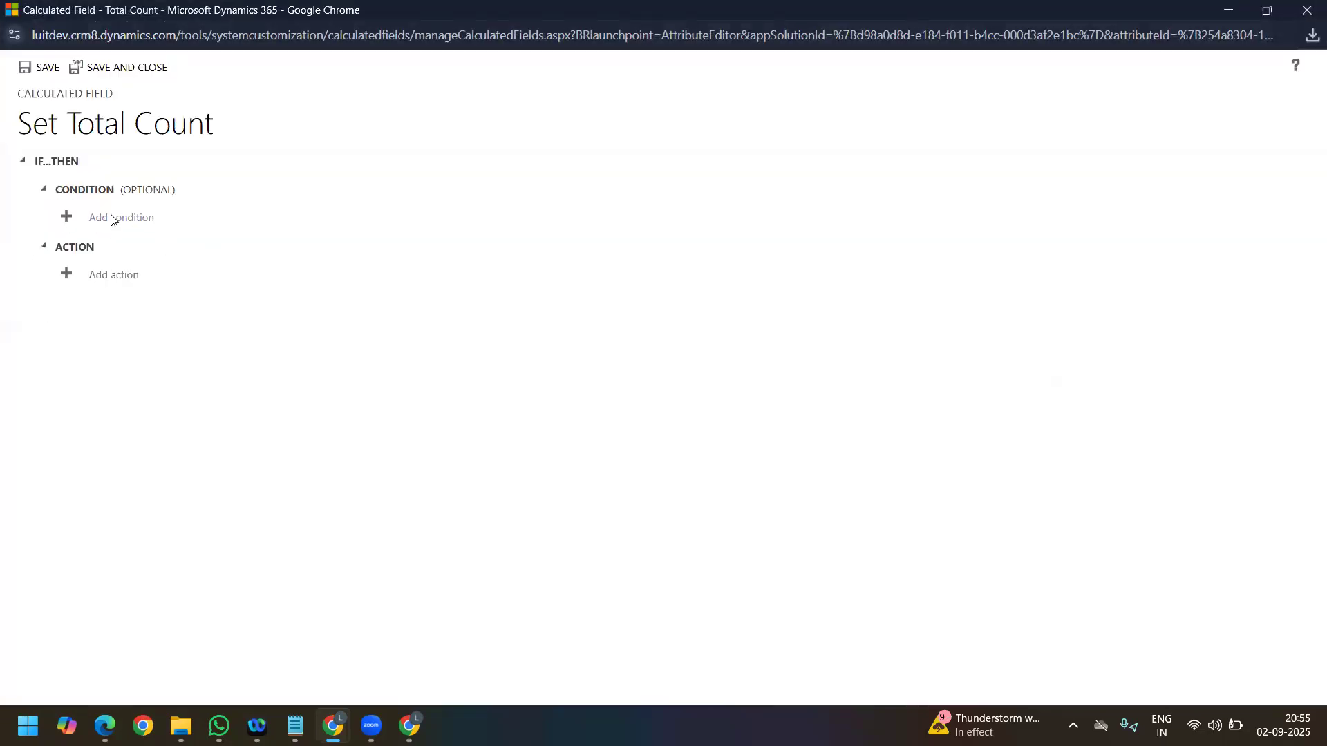
left_click(109, 277)
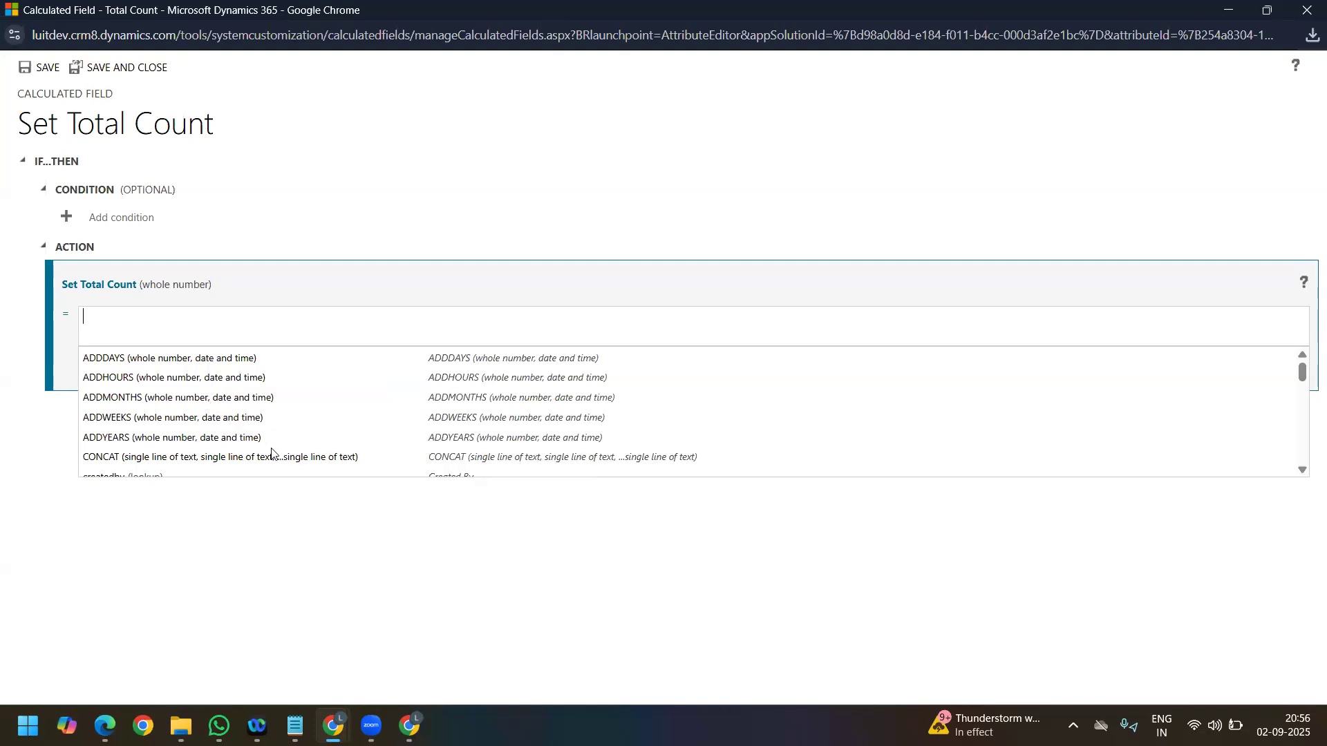
scroll(272, 453, "down", 1)
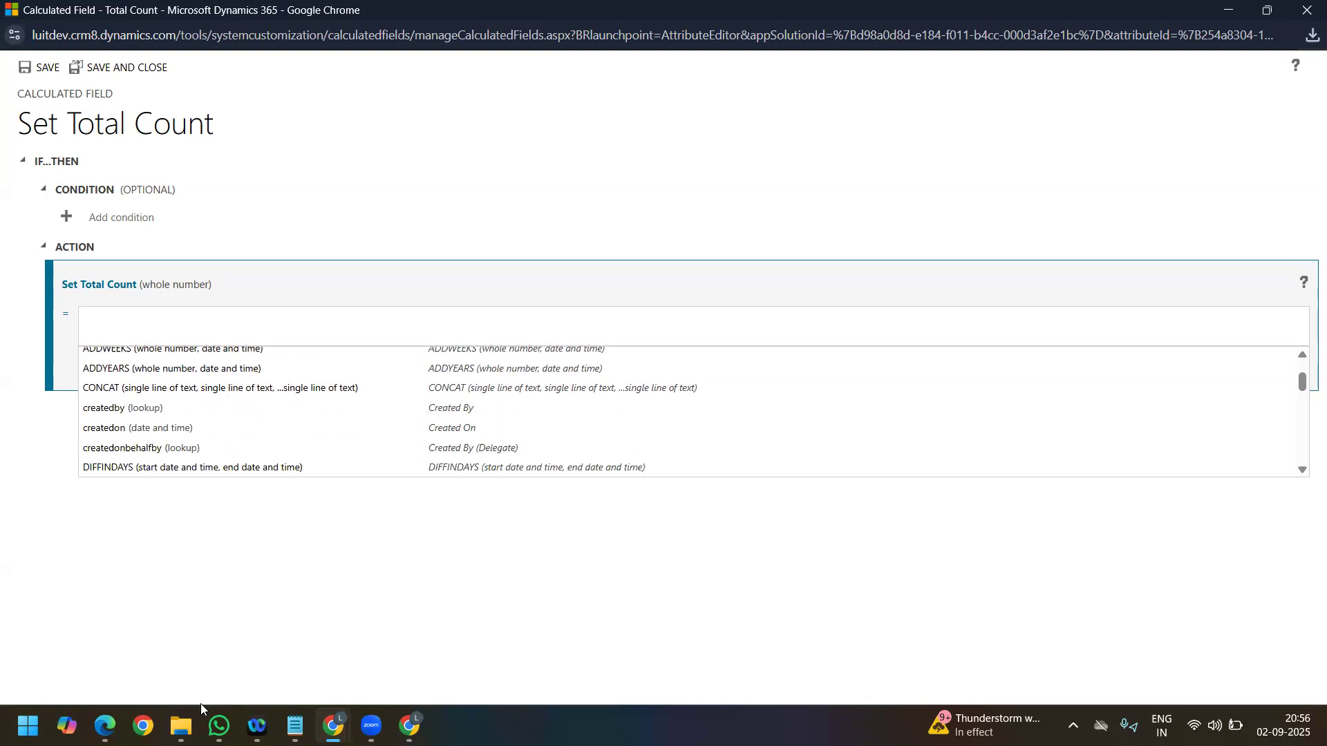
Step: Review the Student Name and Student Email fields on the S#1 General tab, and return to the Total Count calculation
mouse_move(333, 725)
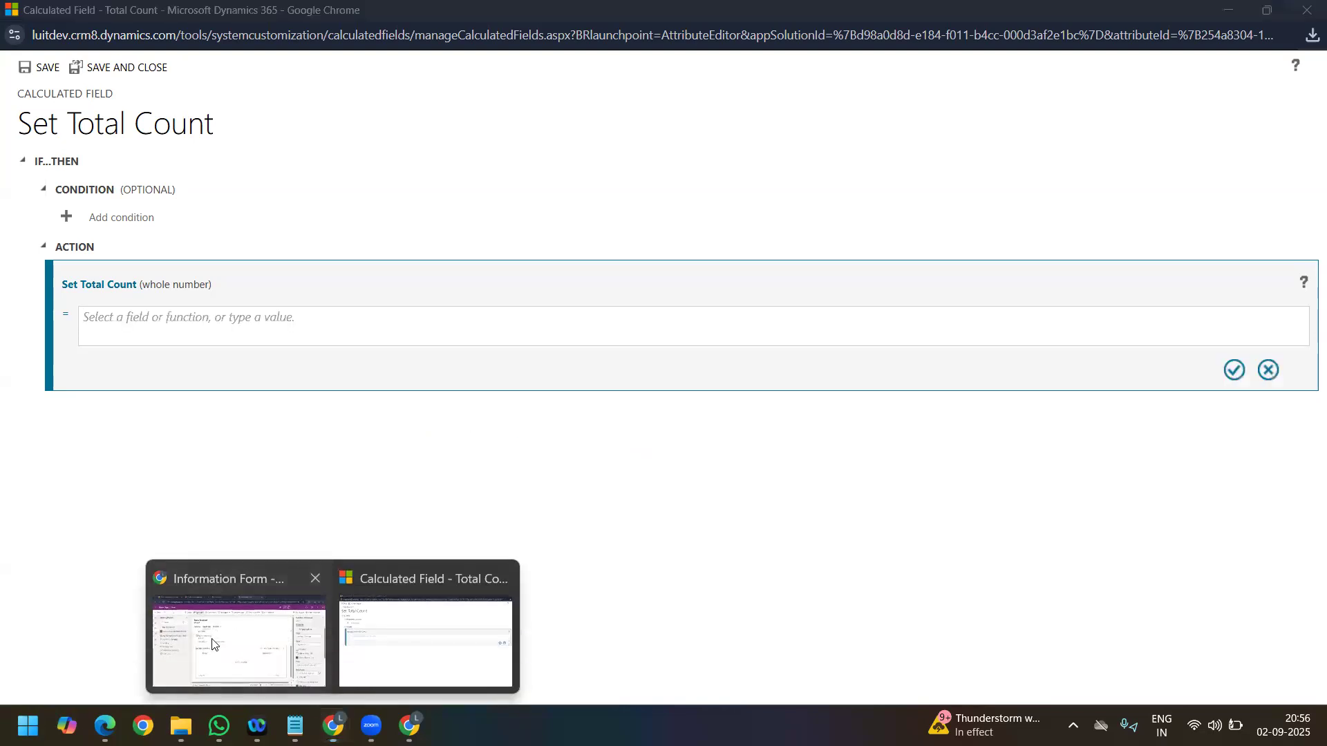
left_click(216, 647)
left_click(282, 19)
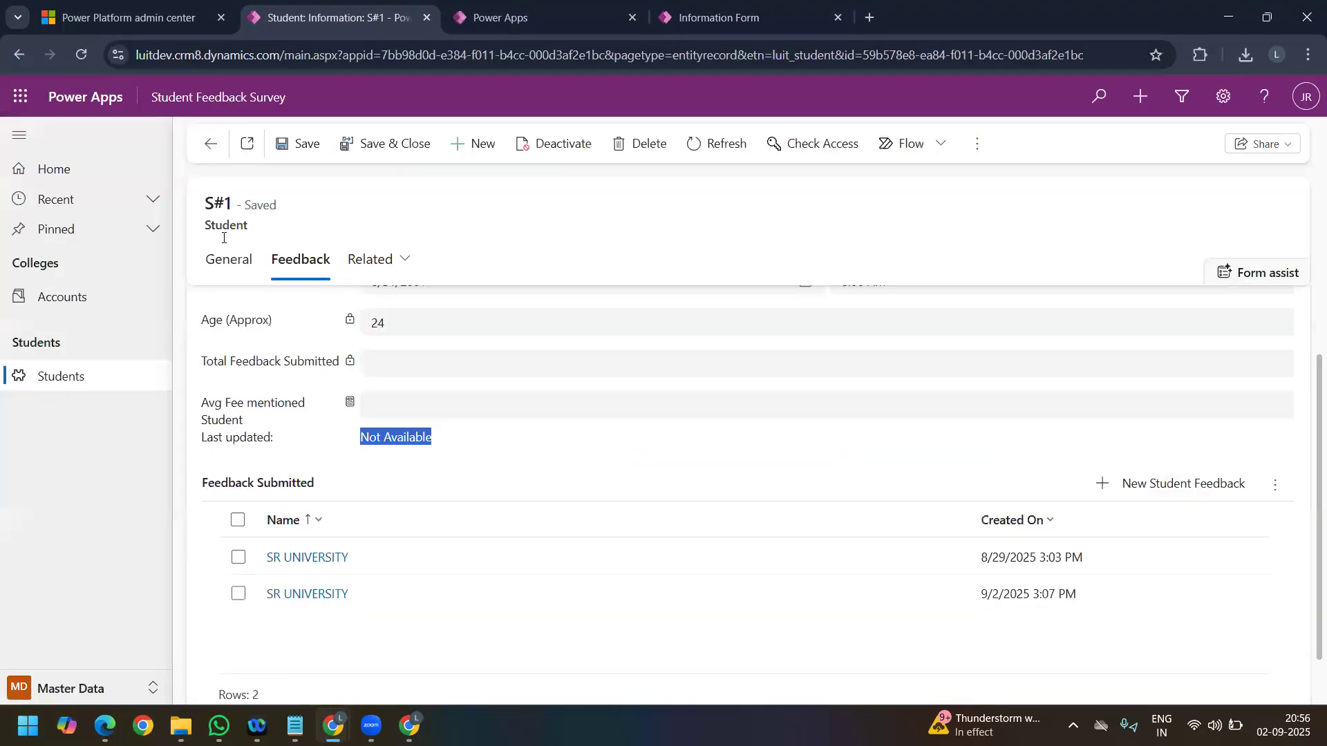
left_click(219, 259)
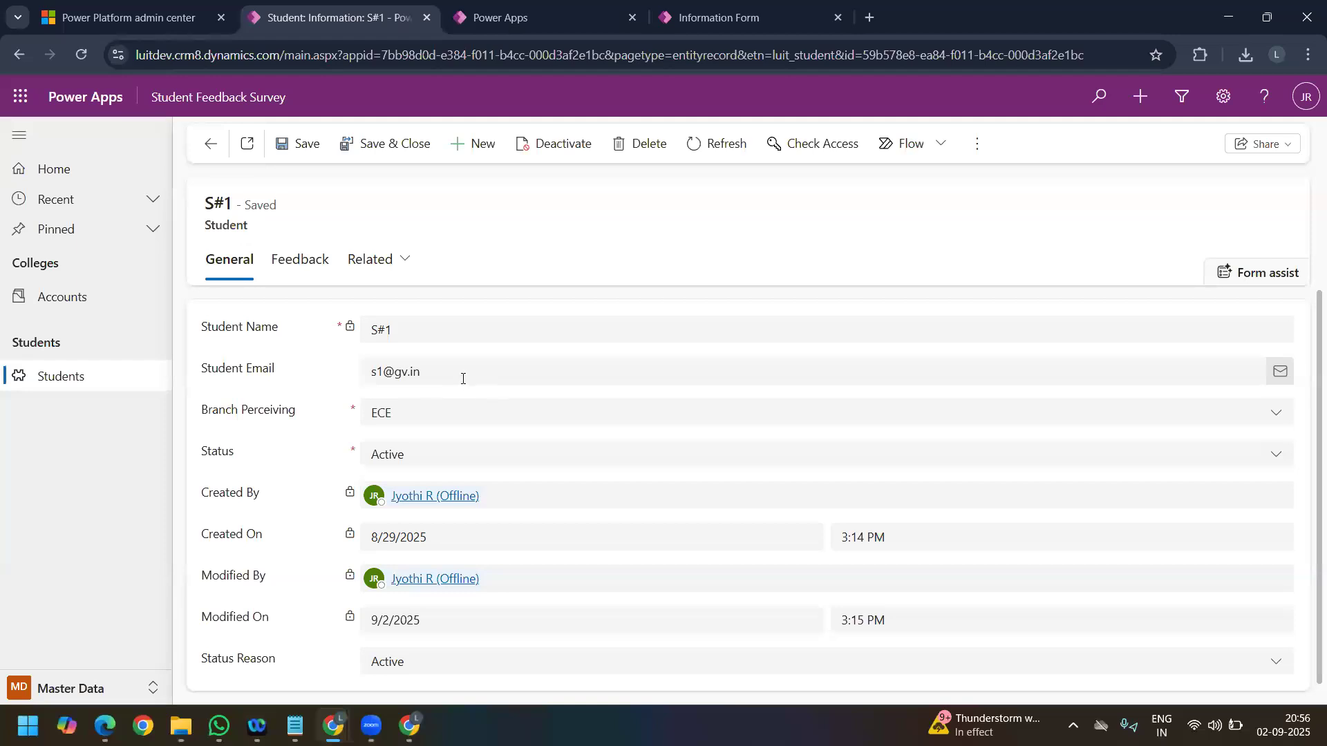
left_click_drag(419, 375, 304, 379)
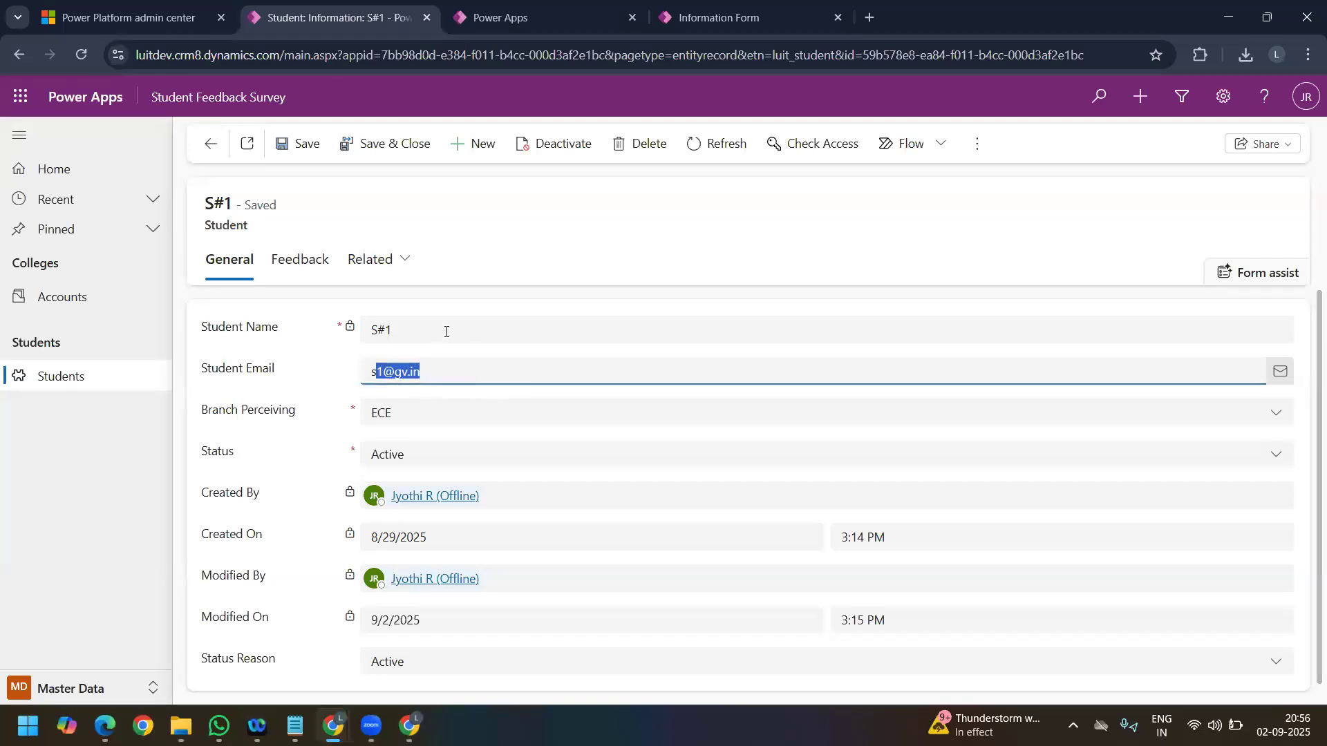
left_click_drag(423, 330, 355, 335)
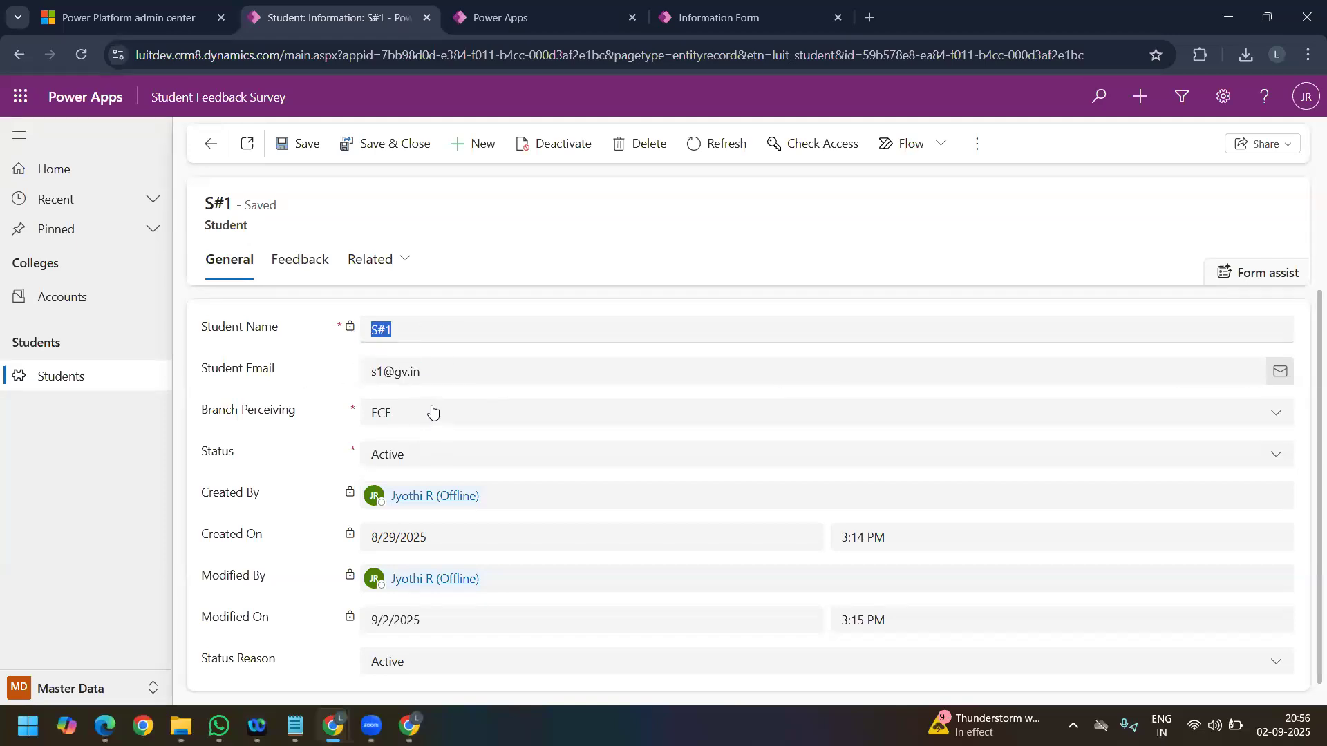
left_click(701, 27)
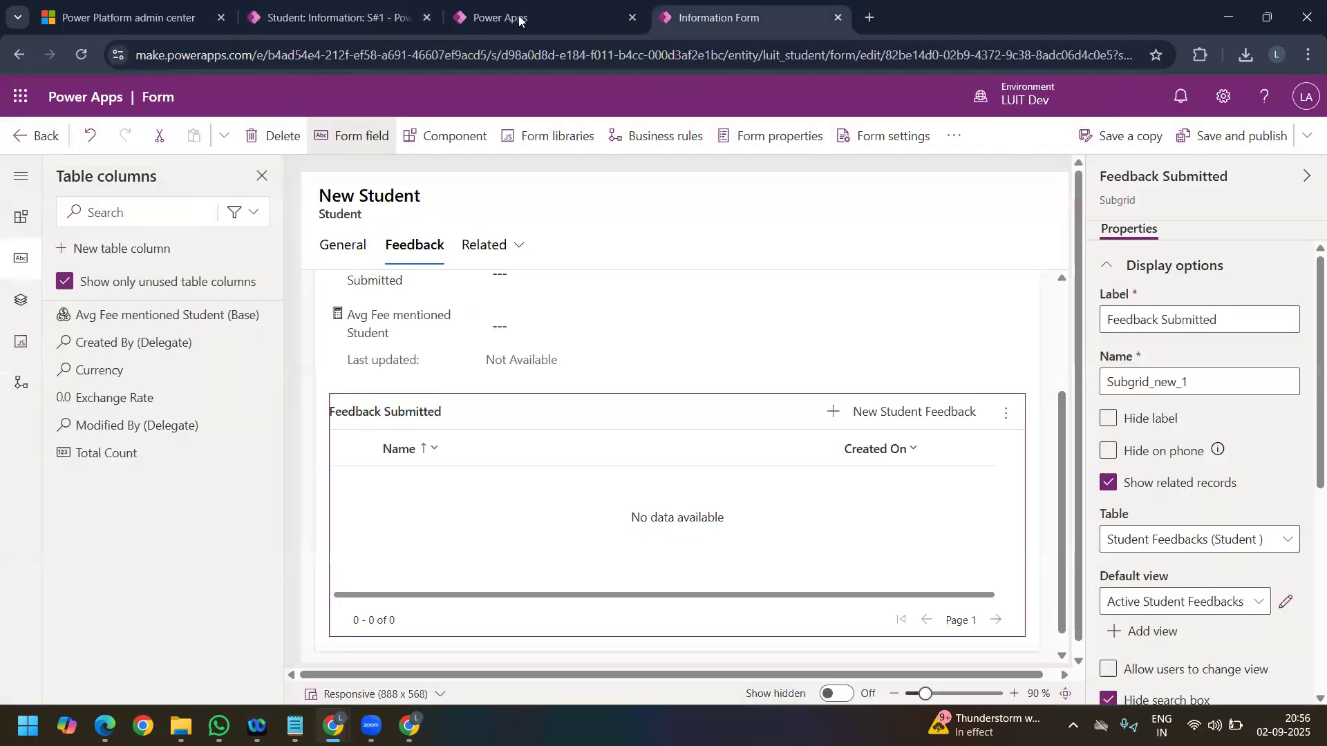
left_click(522, 20)
mouse_move(332, 726)
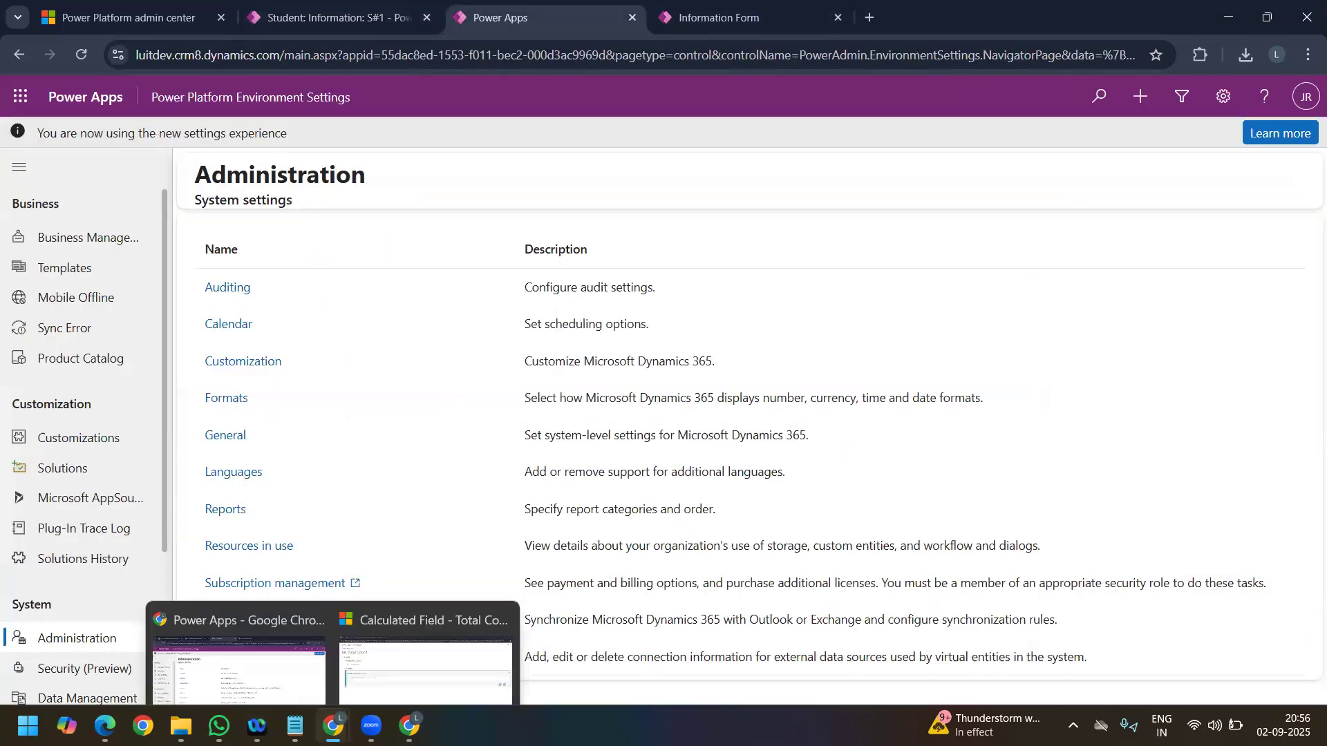
left_click(406, 657)
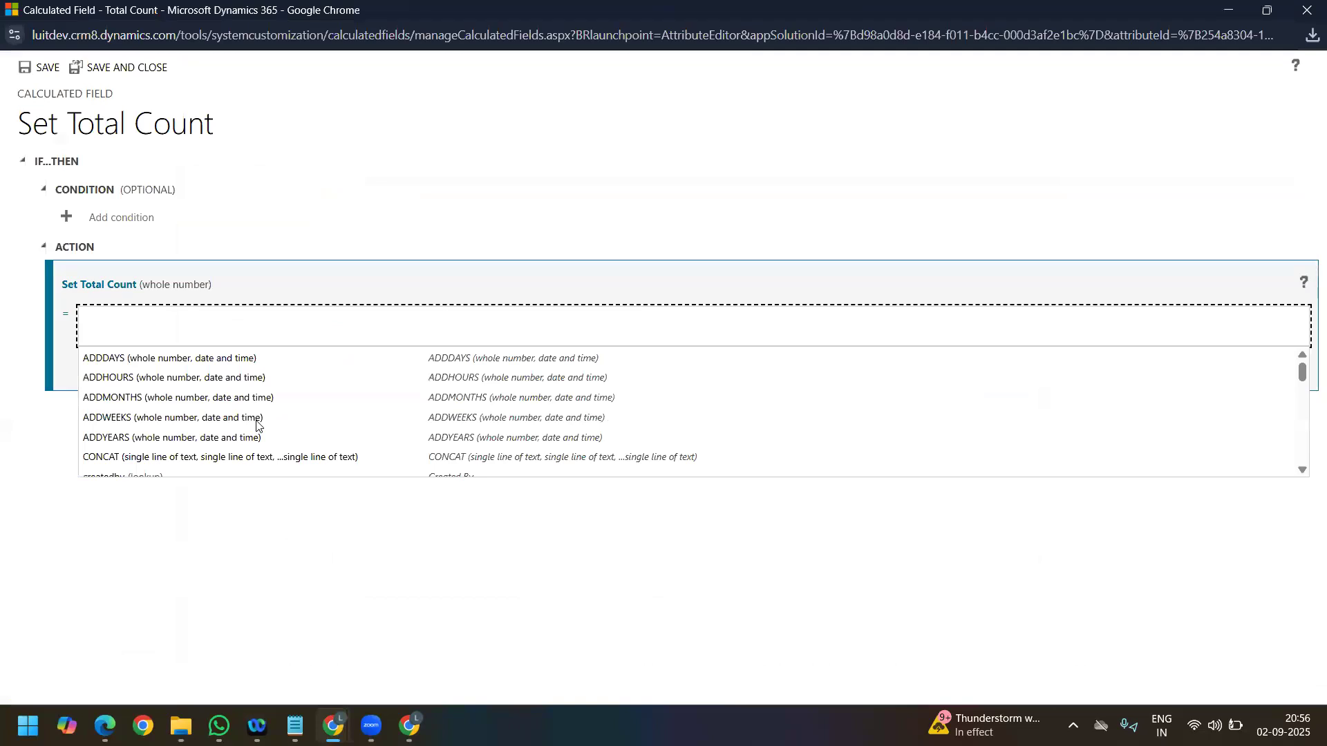
Step: Examine the full list of functions and fields offered for the Total Count action, from ADDDAYS through TRIMRIGHT
scroll(256, 425, "down", 2)
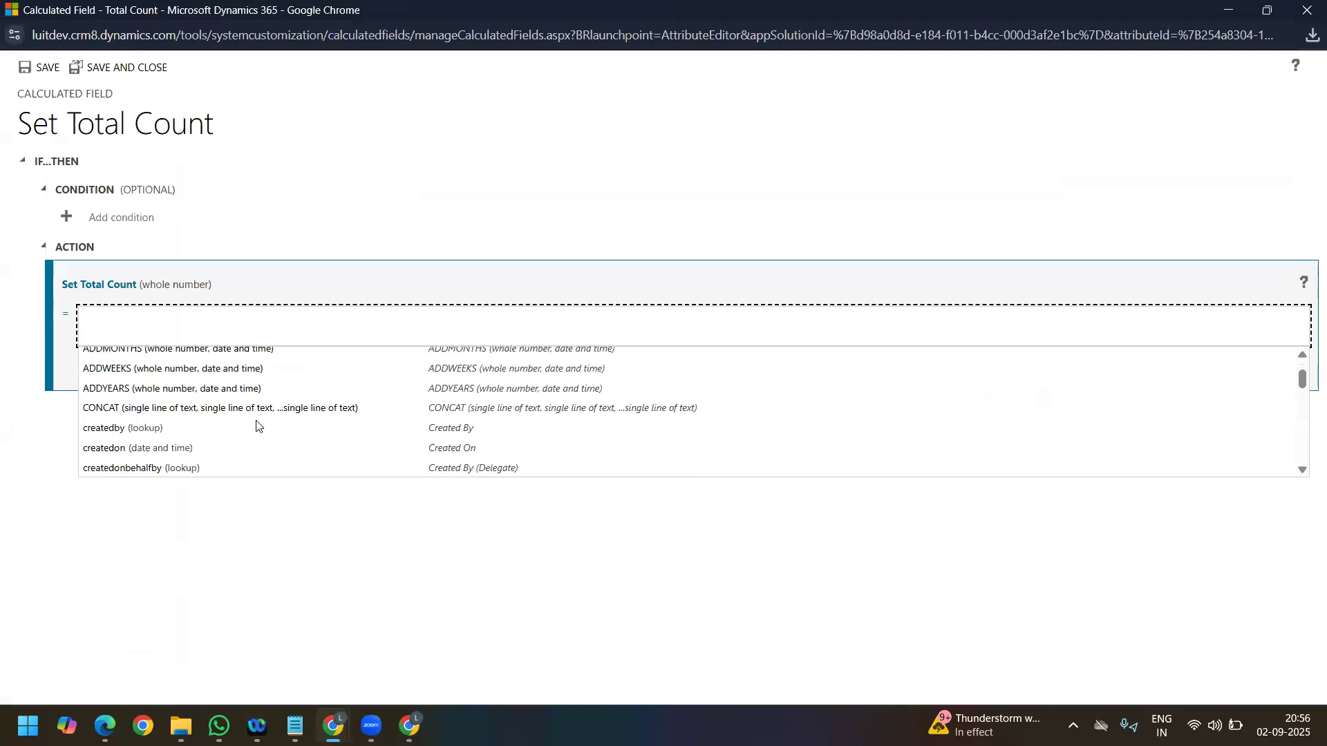
scroll(257, 425, "down", 1)
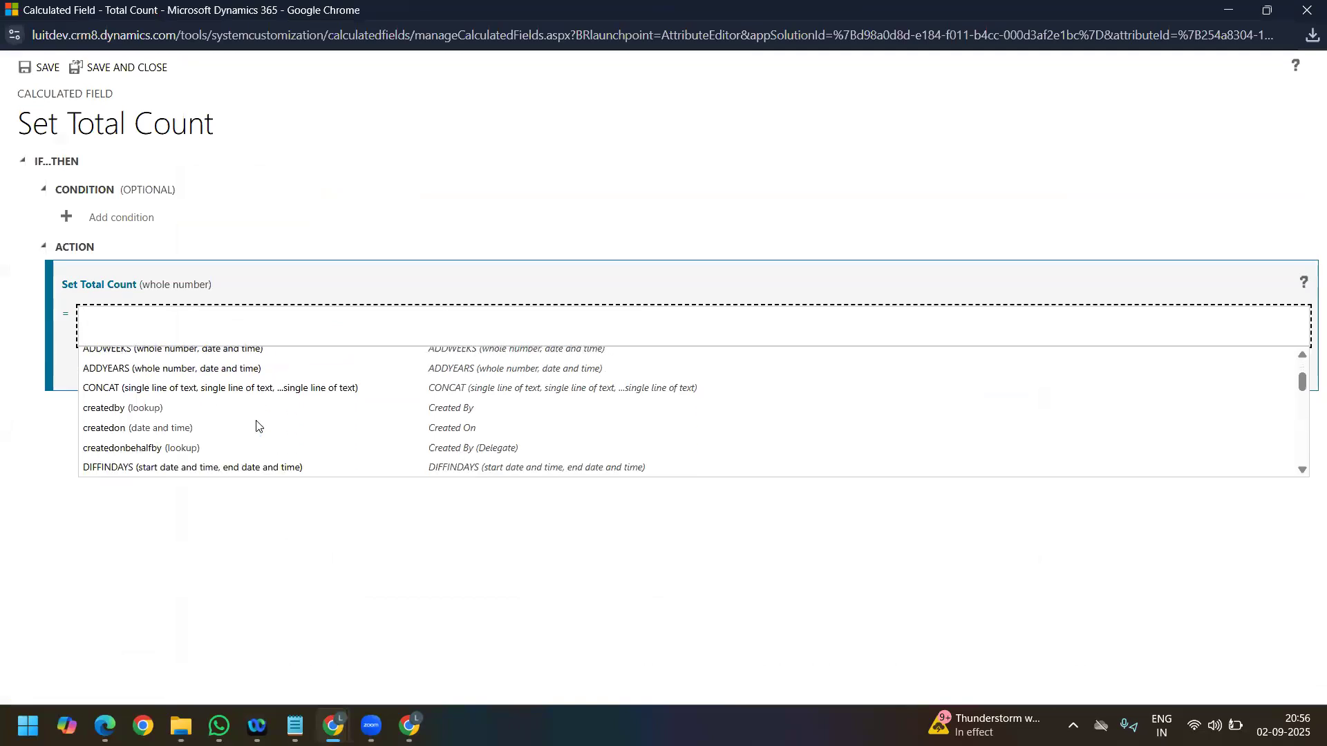
scroll(257, 425, "down", 1)
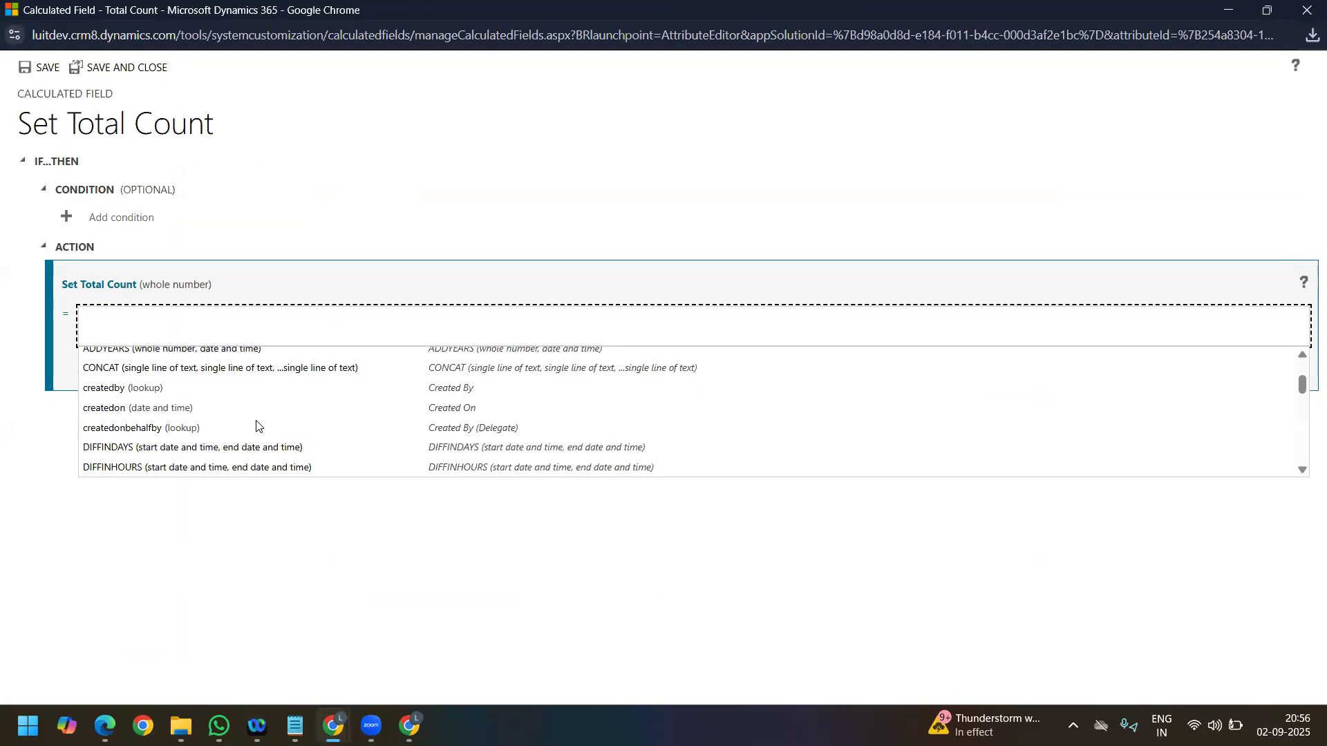
scroll(257, 425, "down", 1)
scroll(256, 425, "down", 1)
scroll(257, 425, "down", 1)
scroll(256, 425, "down", 1)
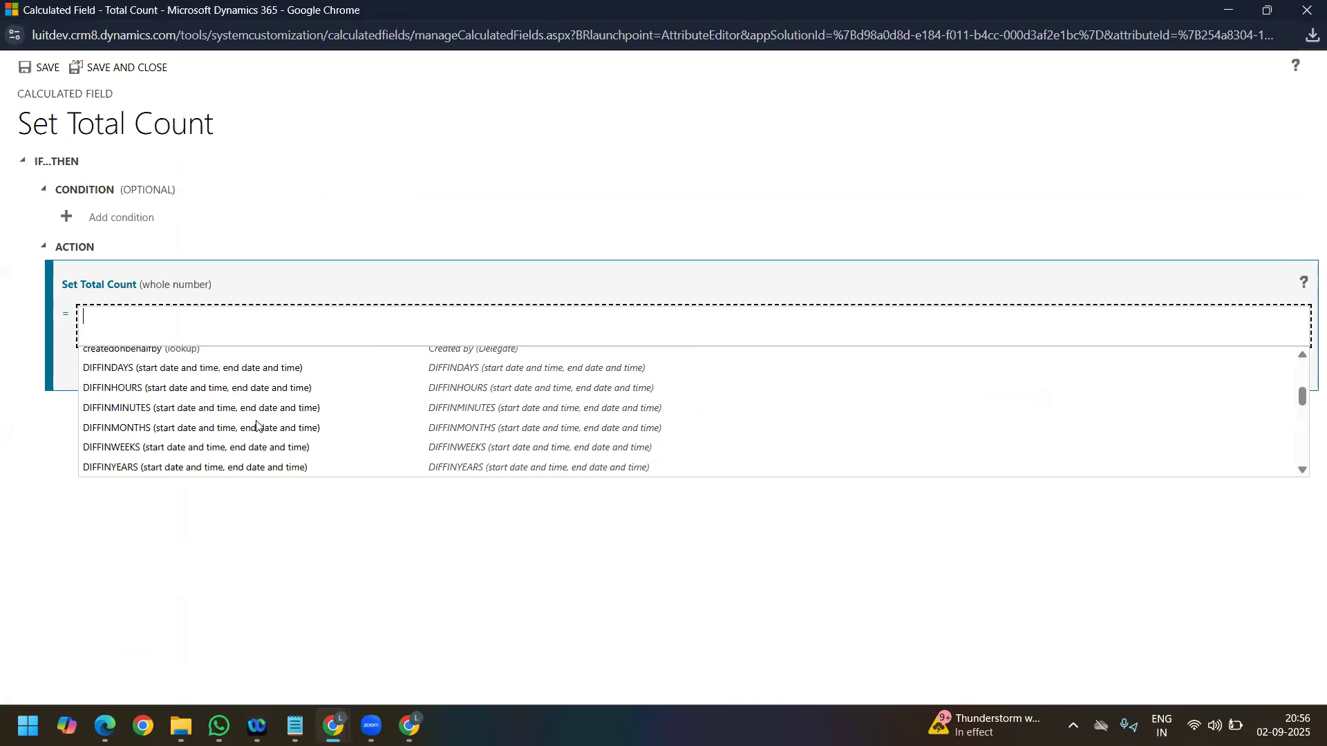
scroll(257, 425, "down", 1)
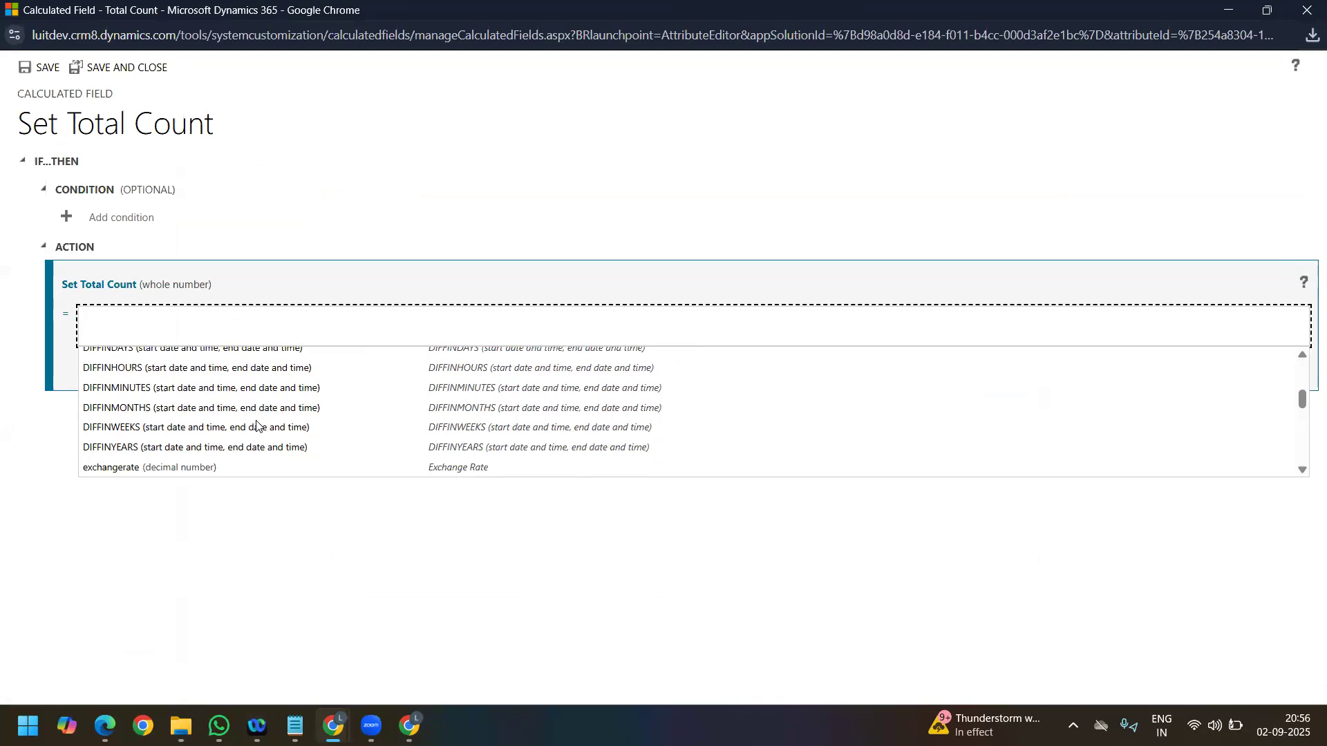
scroll(256, 425, "down", 2)
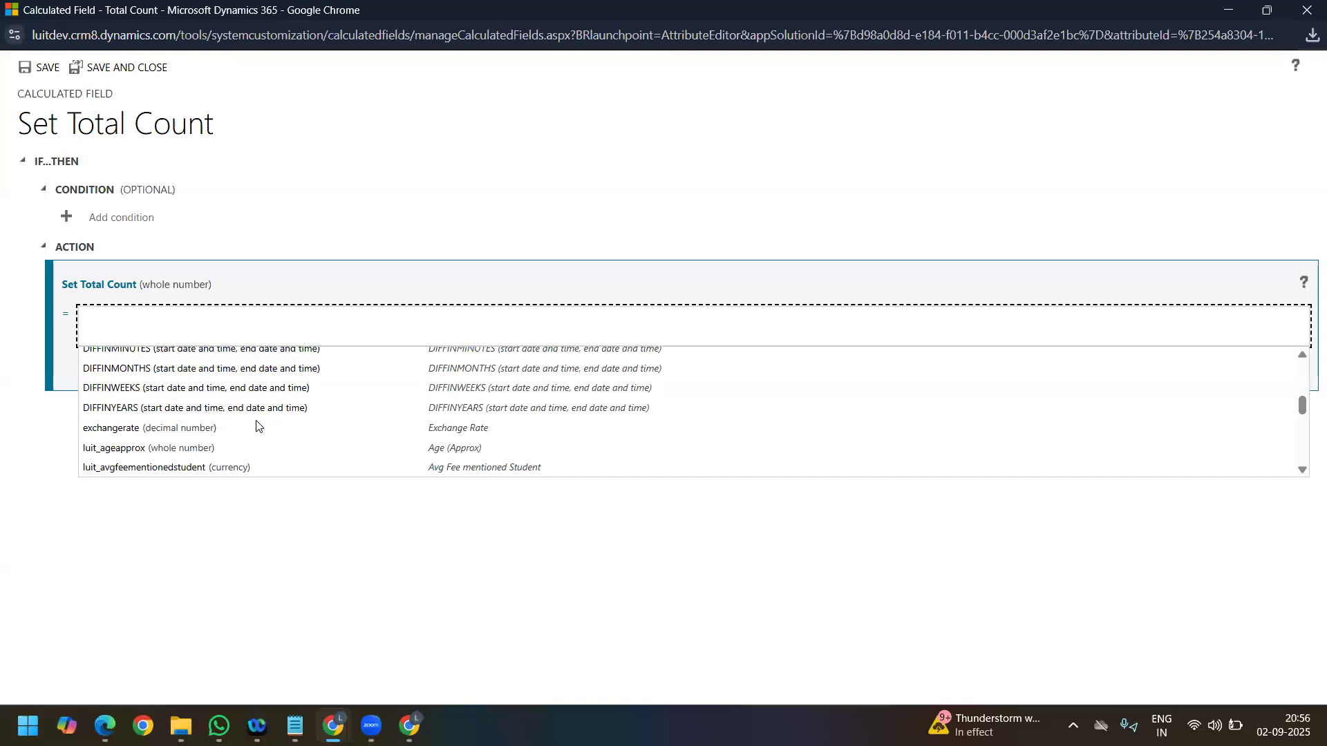
scroll(257, 425, "down", 10)
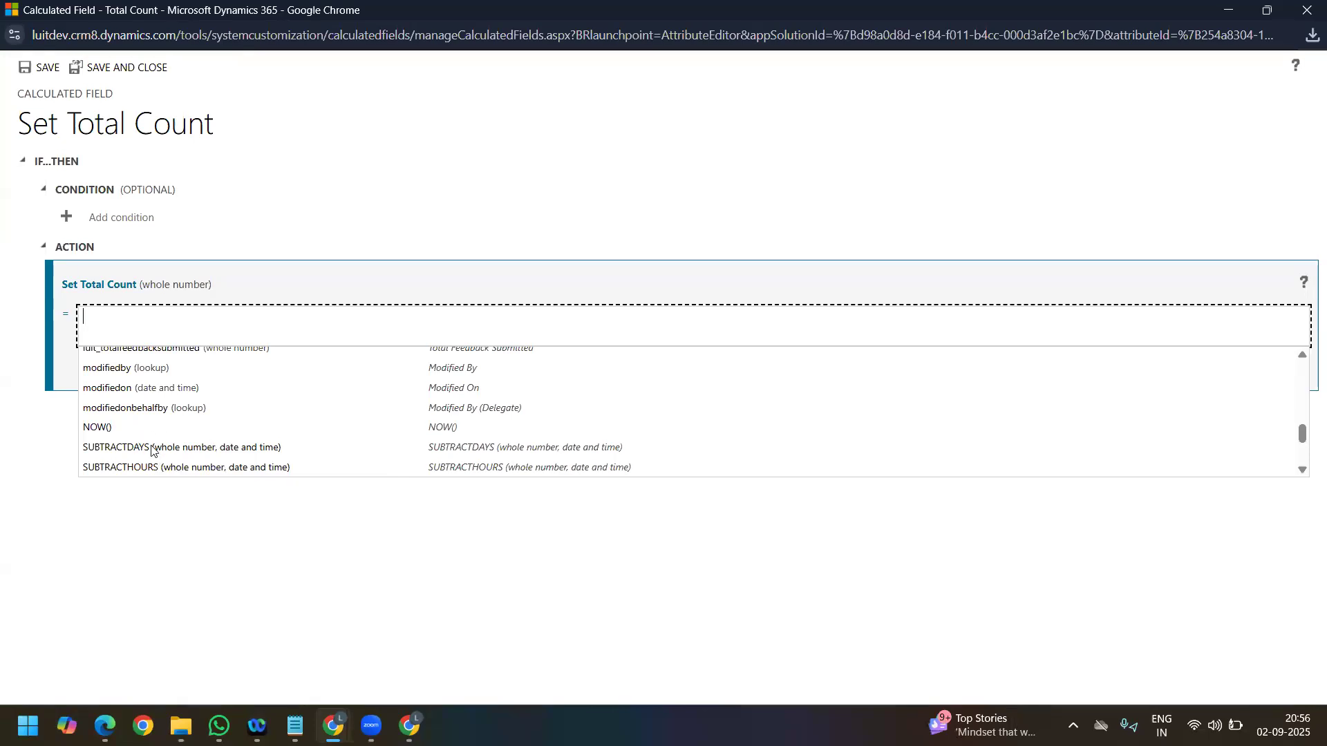
scroll(152, 450, "down", 1)
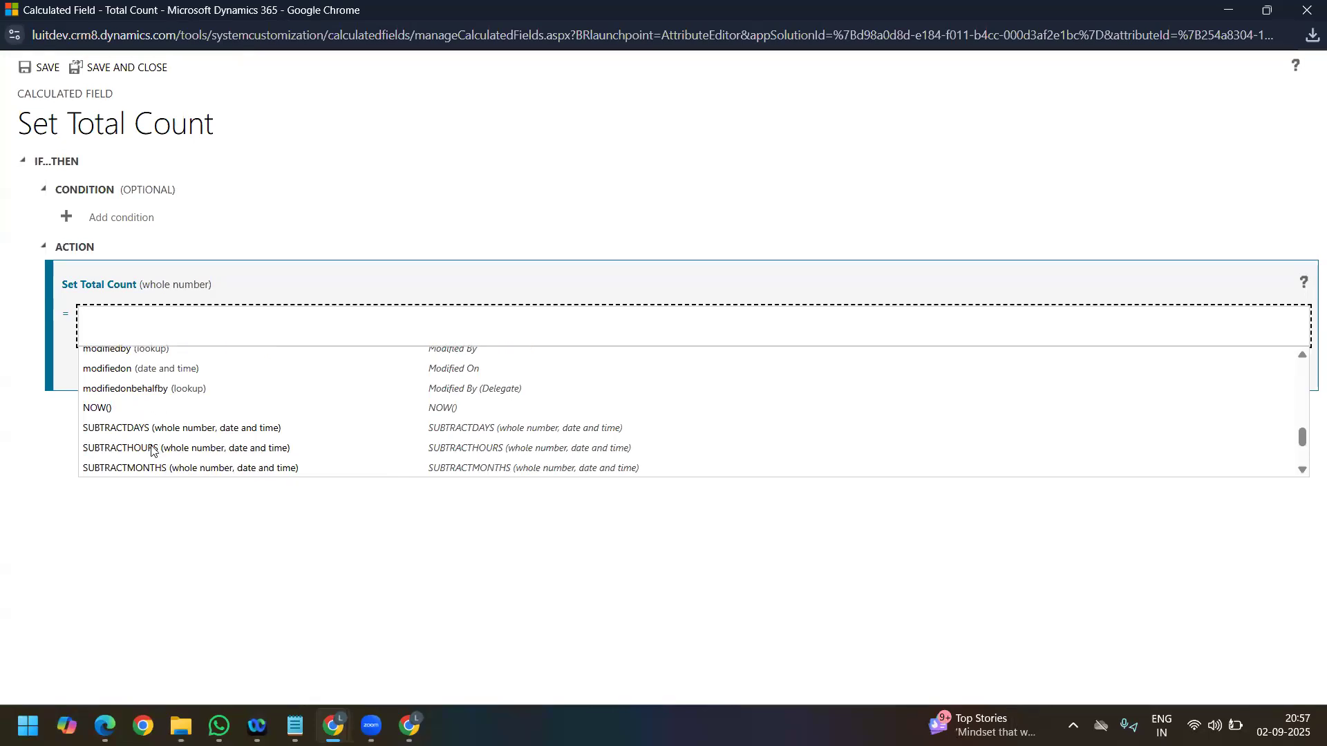
scroll(152, 451, "down", 1)
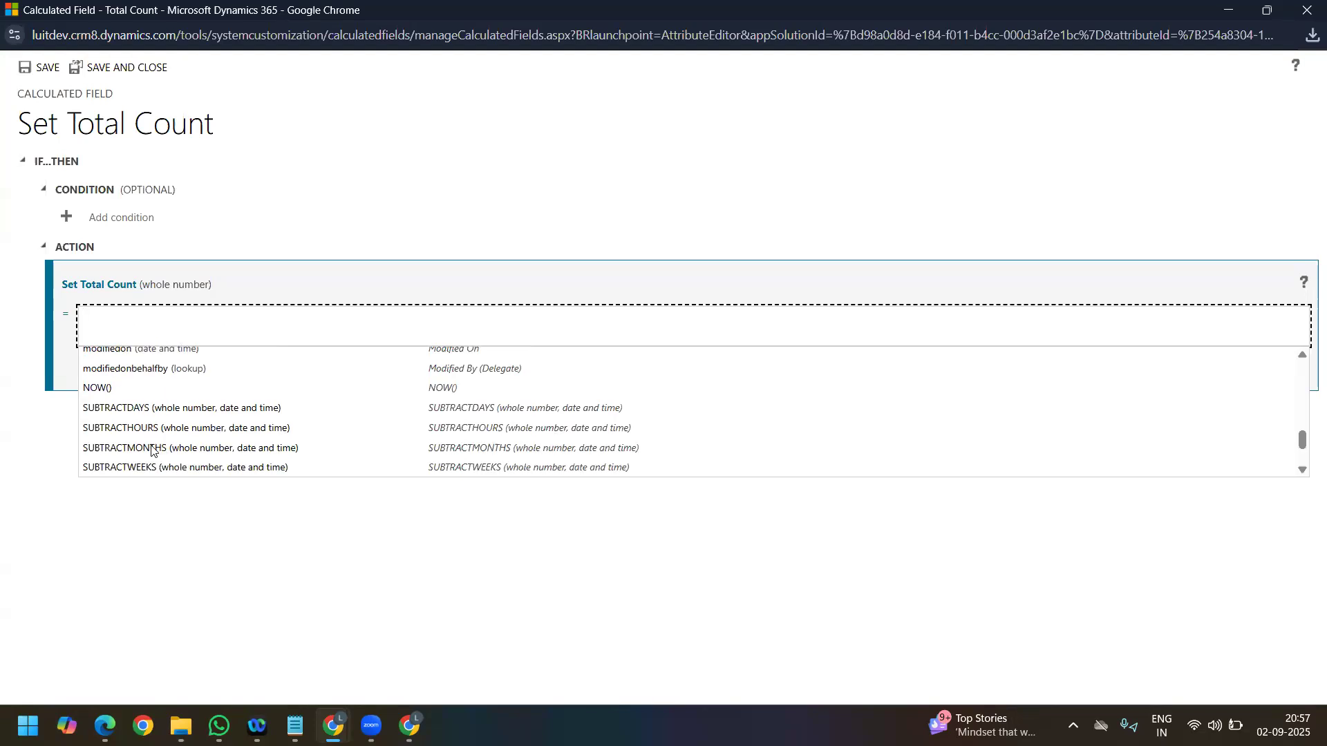
scroll(152, 451, "down", 1)
scroll(152, 451, "down", 1)
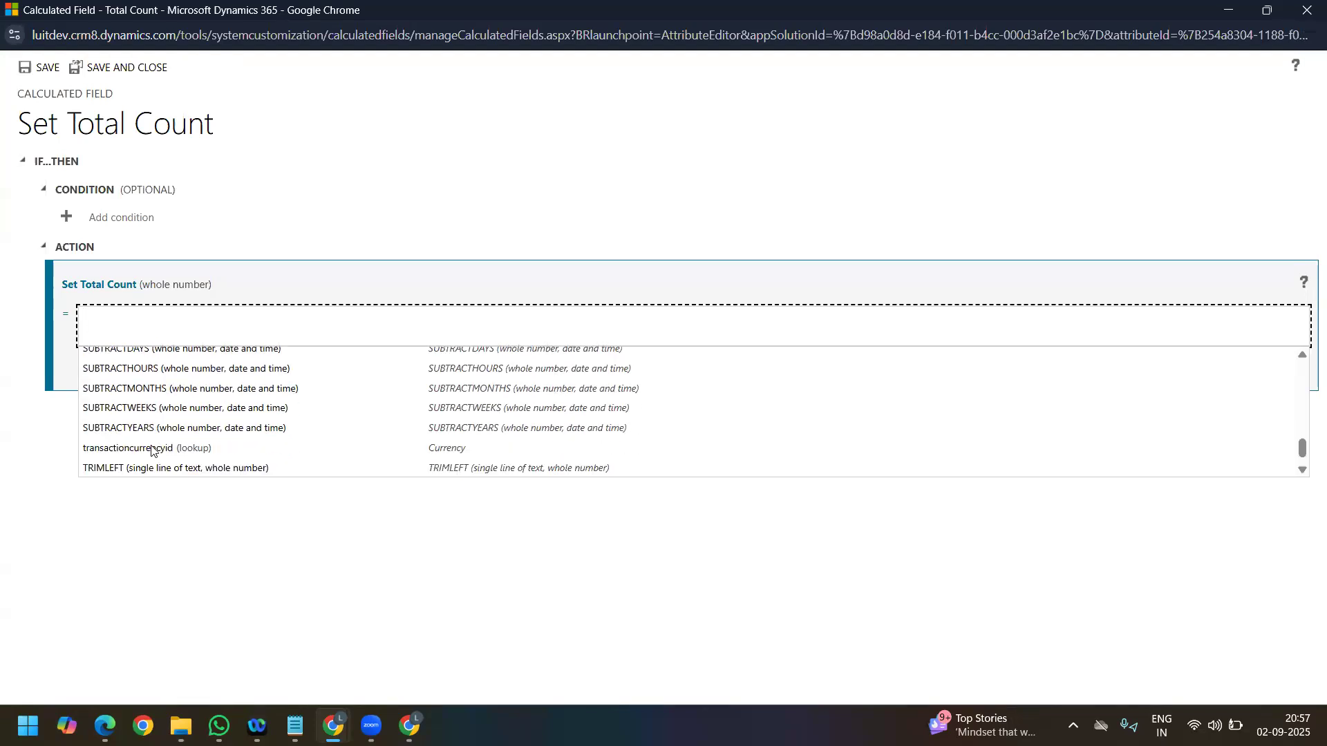
scroll(152, 450, "up", 8)
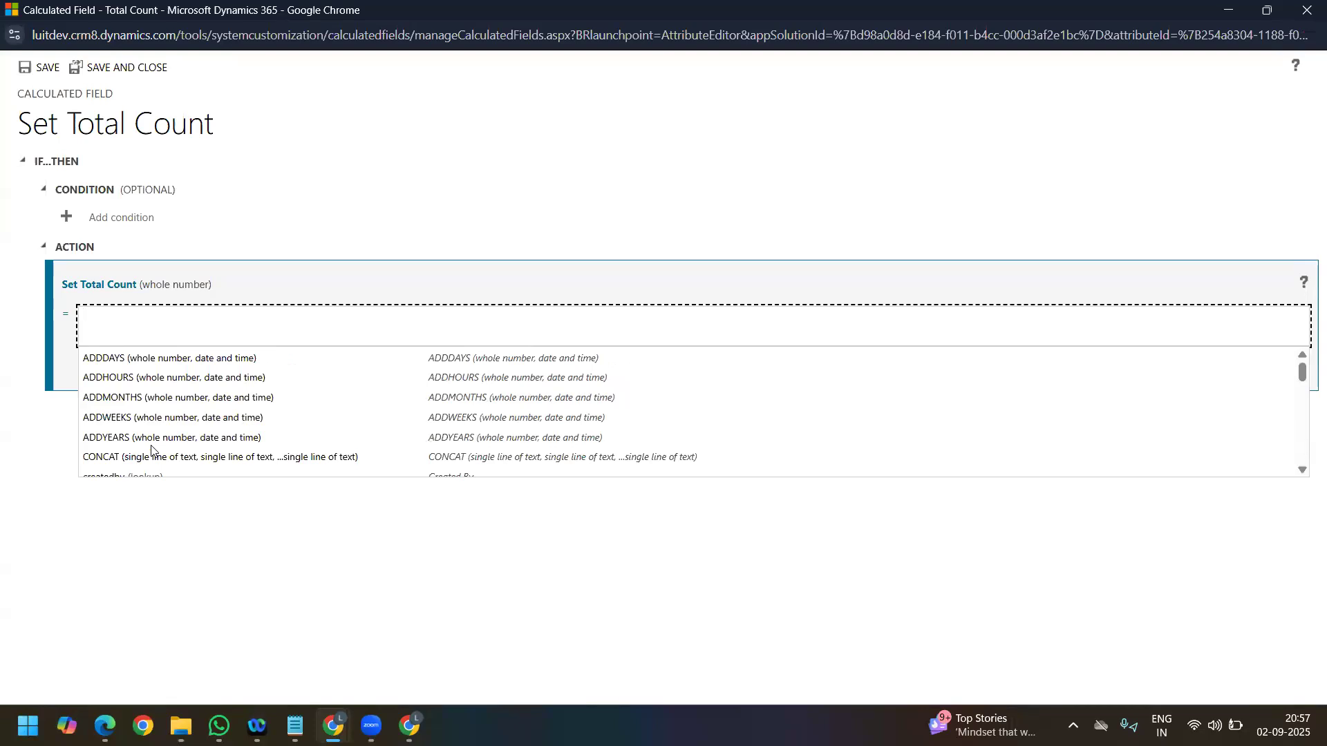
scroll(152, 451, "down", 15)
scroll(152, 451, "up", 15)
left_click_drag(1296, 389, 1298, 460)
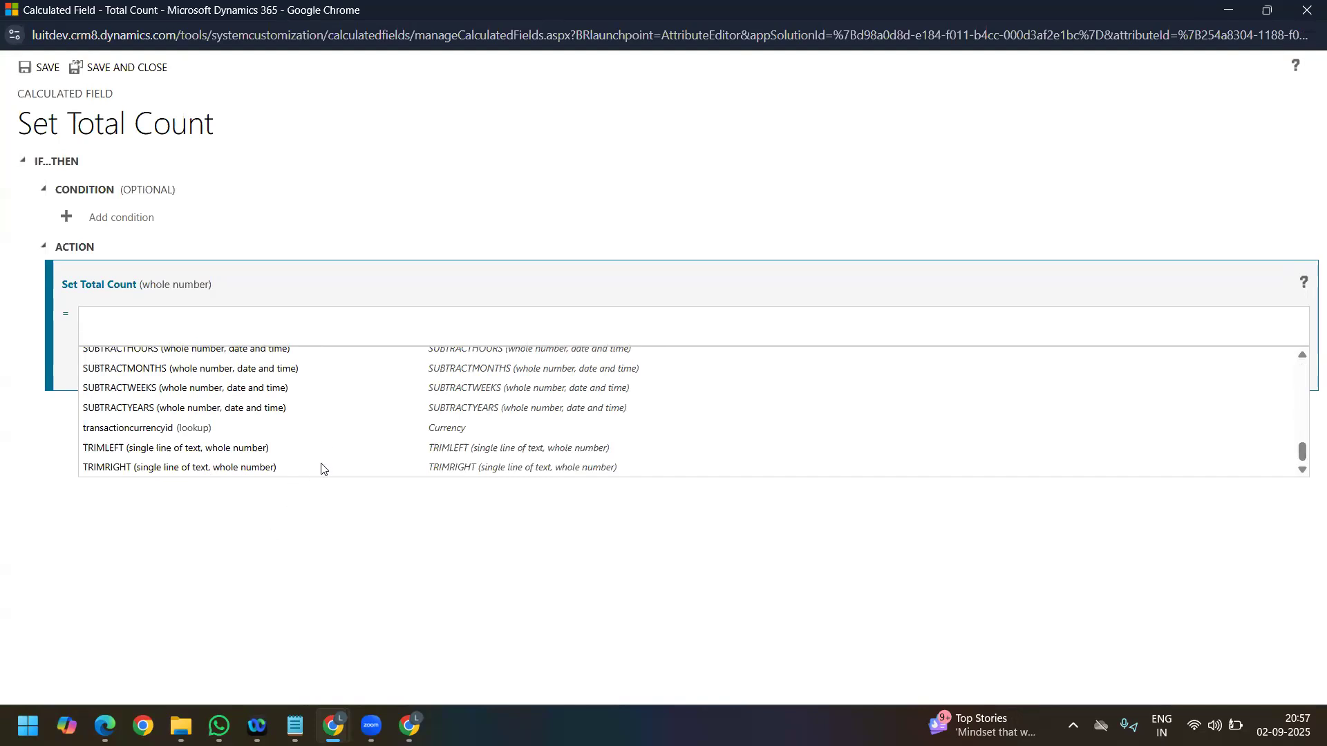
Step: Close the Total Count calculation window and open the Student Feedbacks list in the SF area of Student Feedback Survey
left_click(1306, 10)
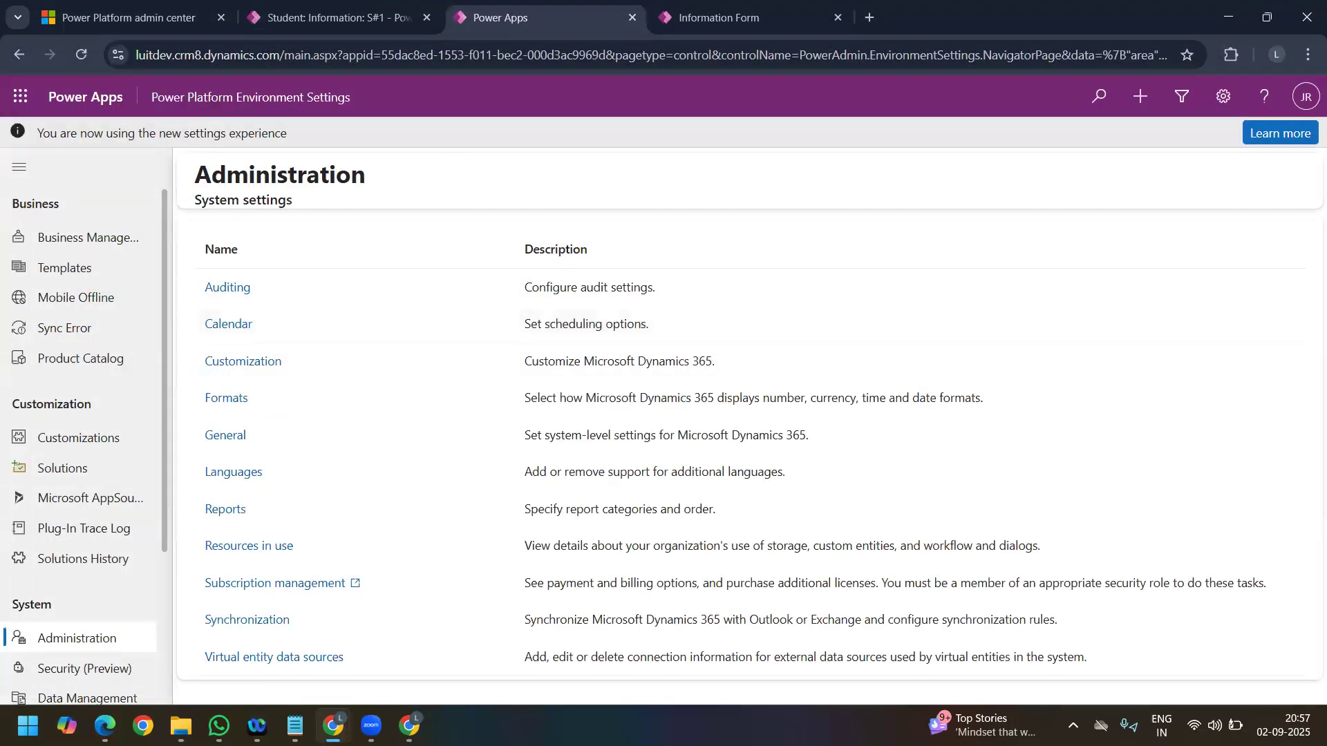
left_click(308, 20)
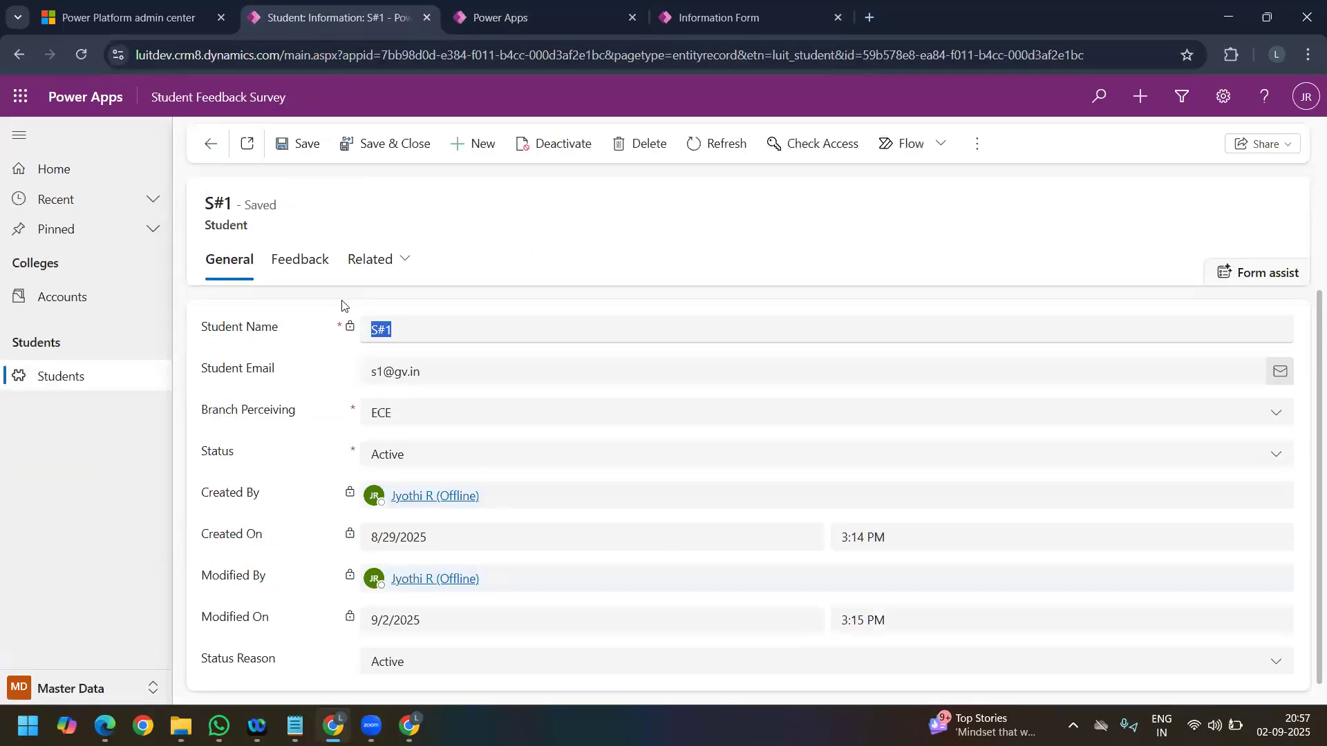
left_click(295, 273)
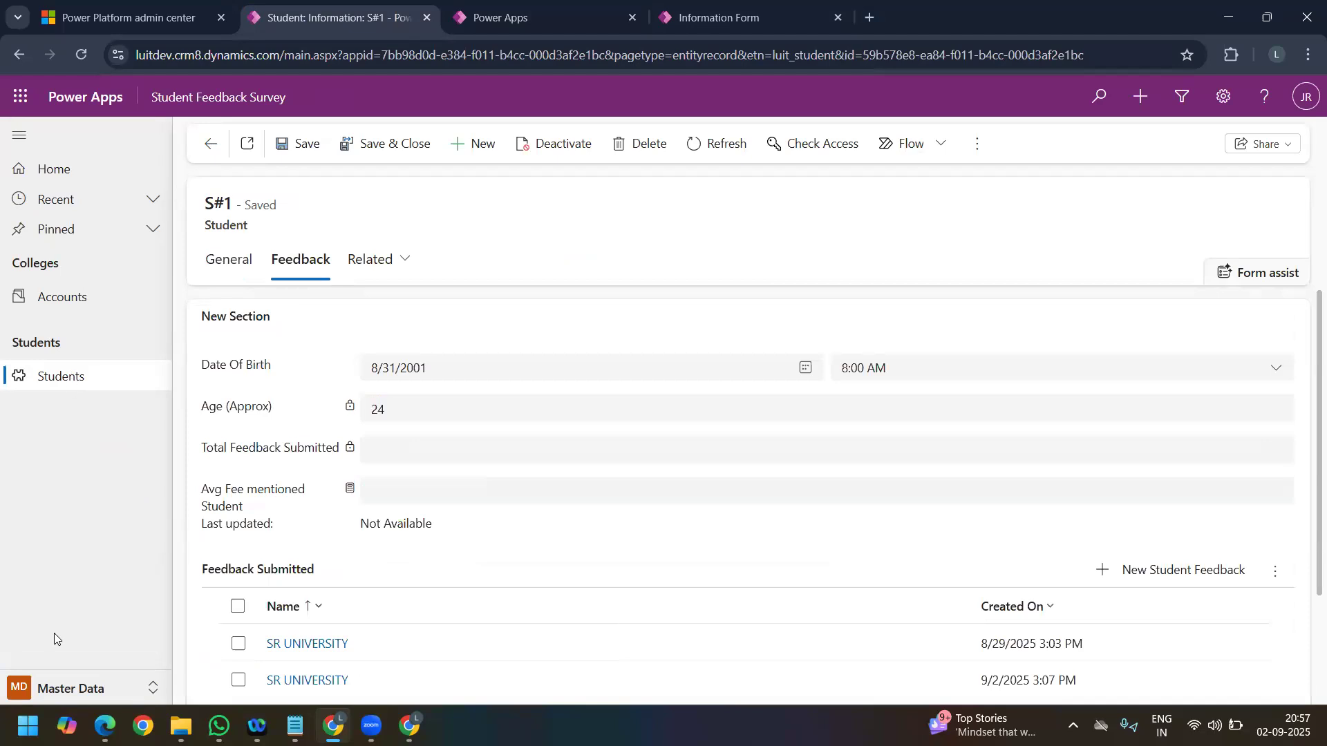
left_click(60, 691)
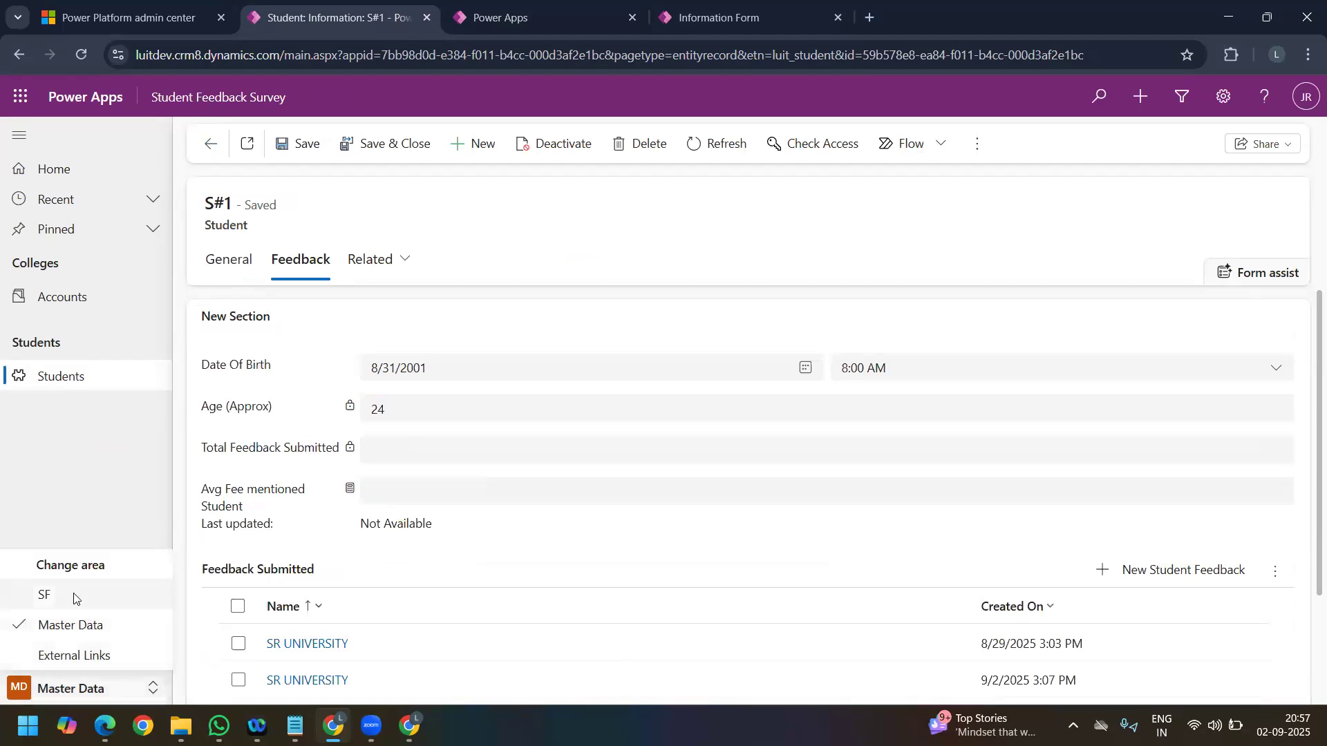
left_click(75, 596)
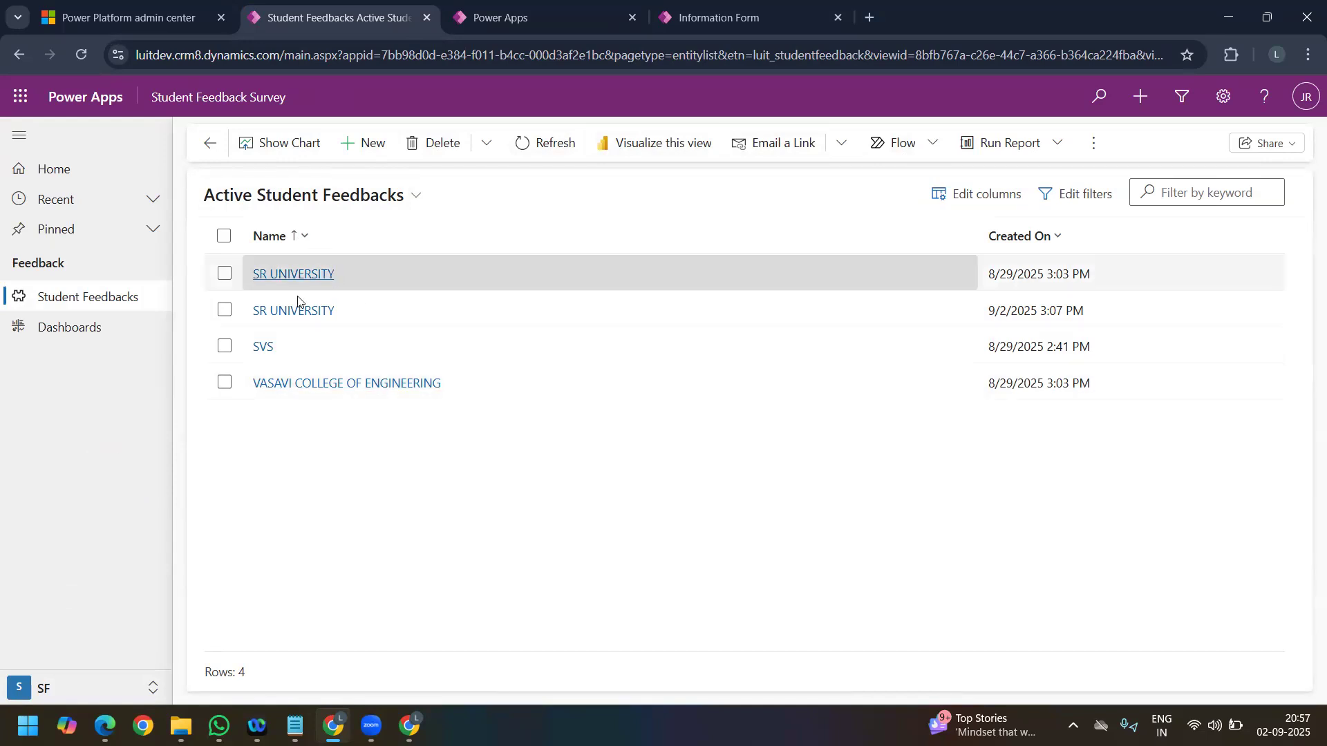
Step: Review the commands on the first SR UNIVERSITY feedback record and on a blank feedback form, and return to the feedback list
left_click(293, 276)
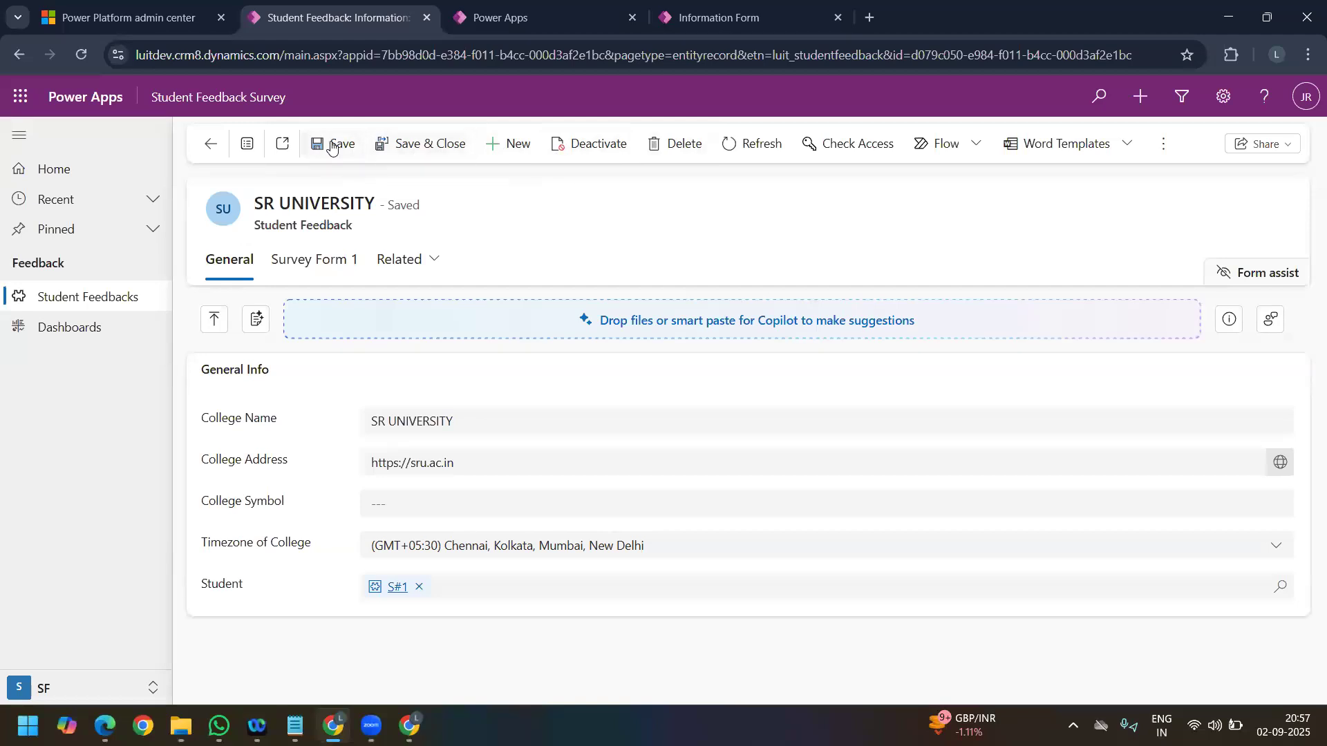
left_click(498, 147)
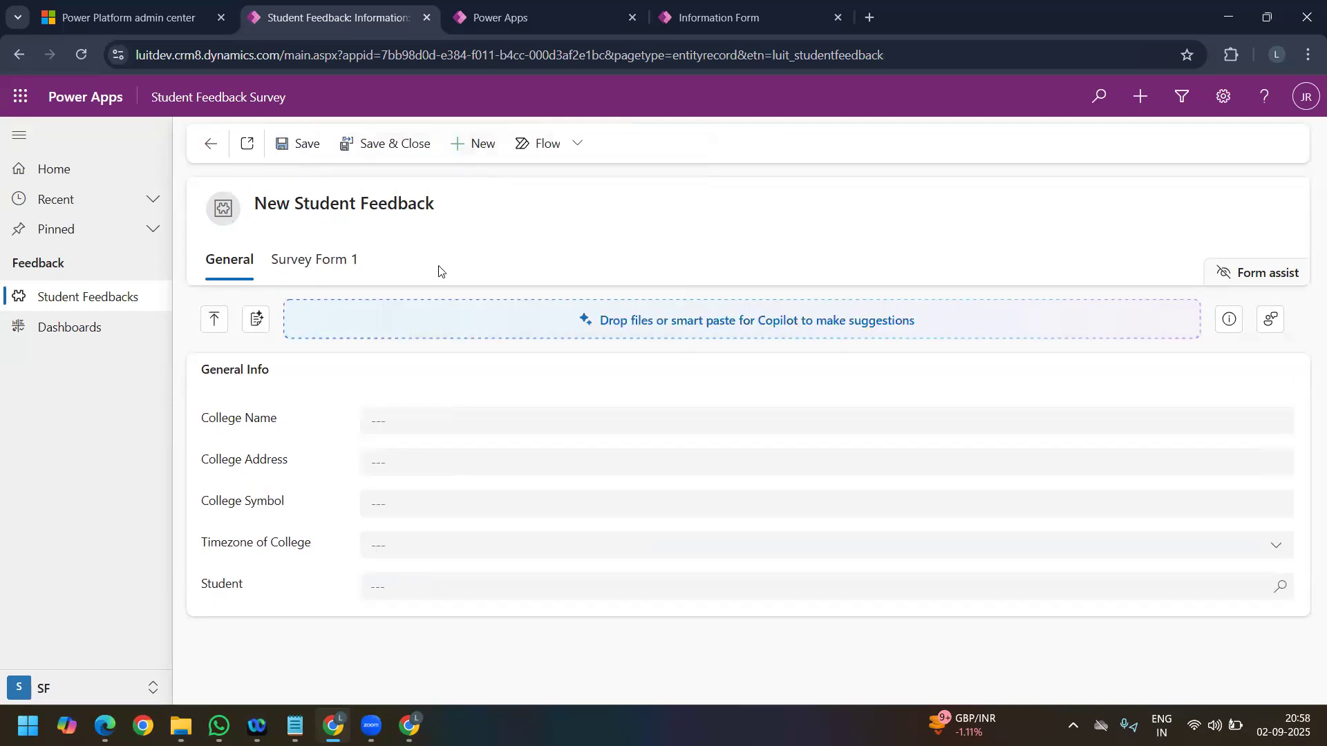
left_click(213, 148)
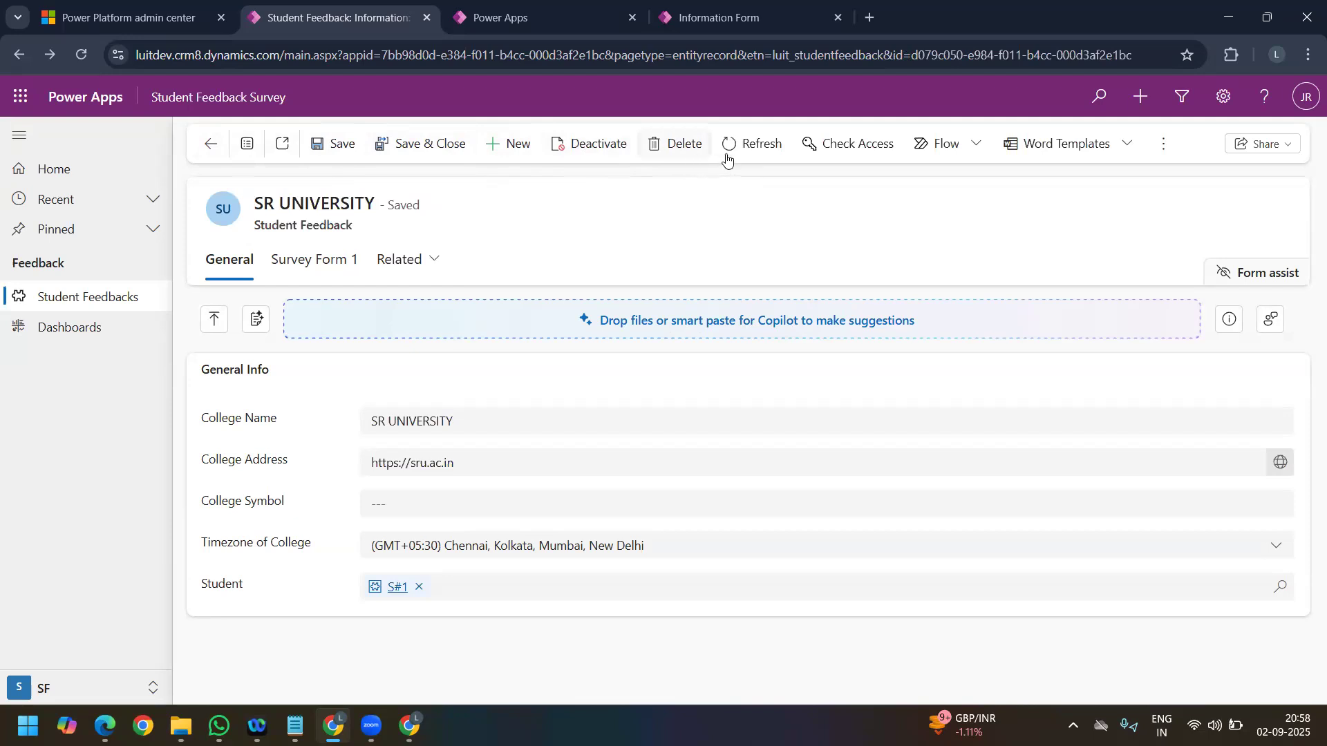
left_click(768, 157)
left_click(208, 143)
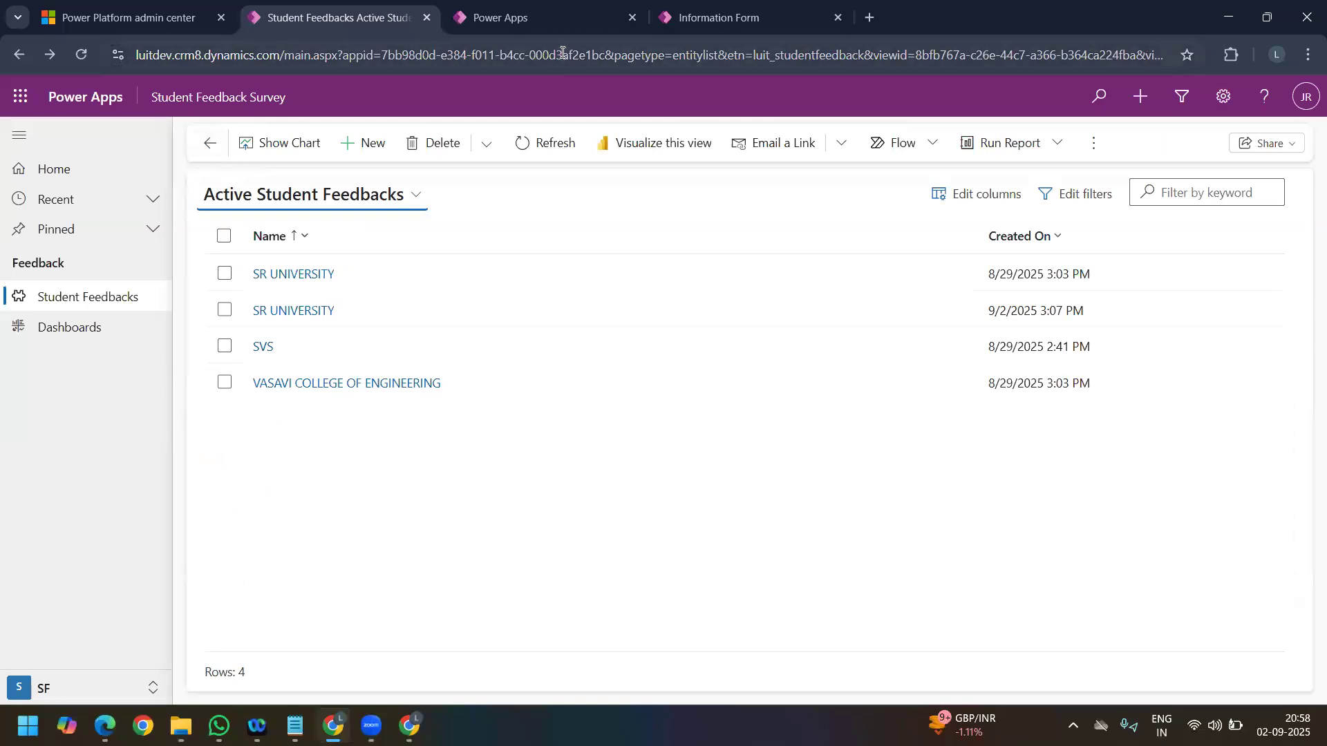
Step: Leave the Student form editor and open the Student Feedback Survey app from LT6 Day 8 for editing
left_click(707, 21)
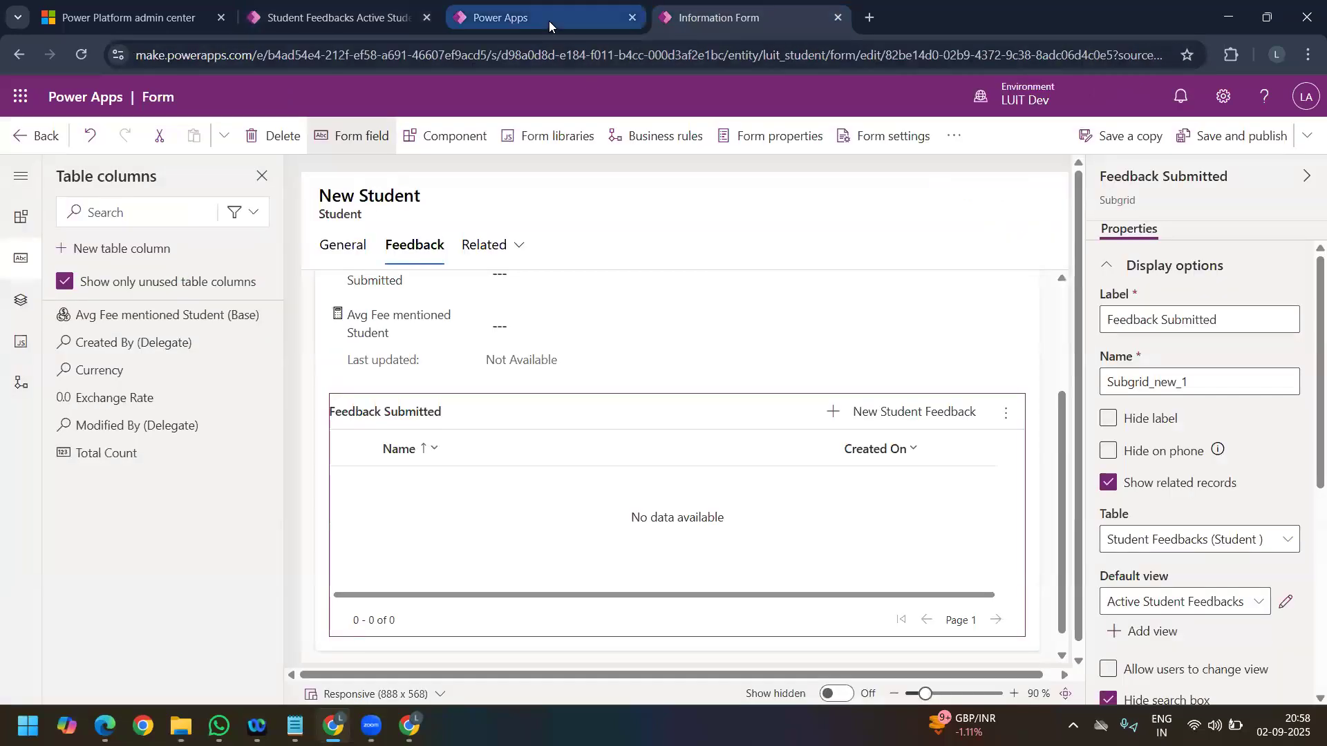
left_click(549, 20)
left_click(701, 22)
left_click(38, 136)
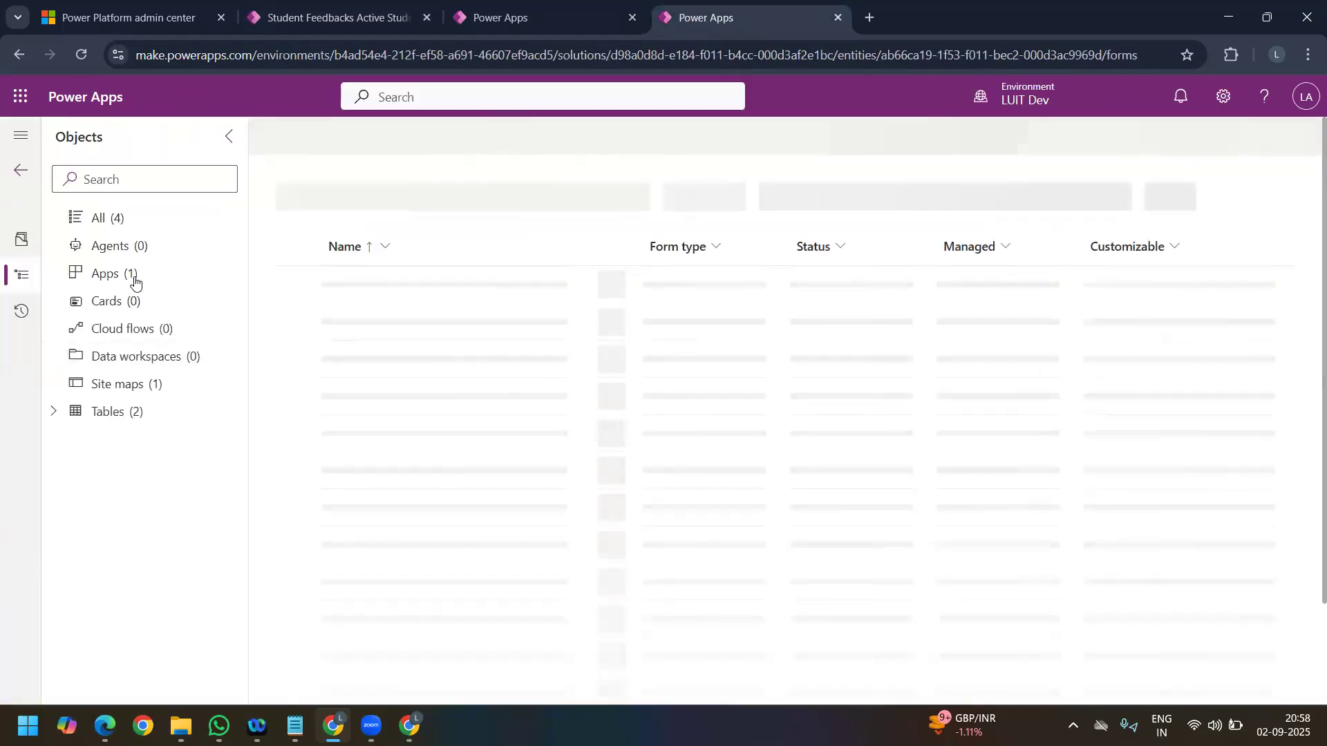
left_click(135, 282)
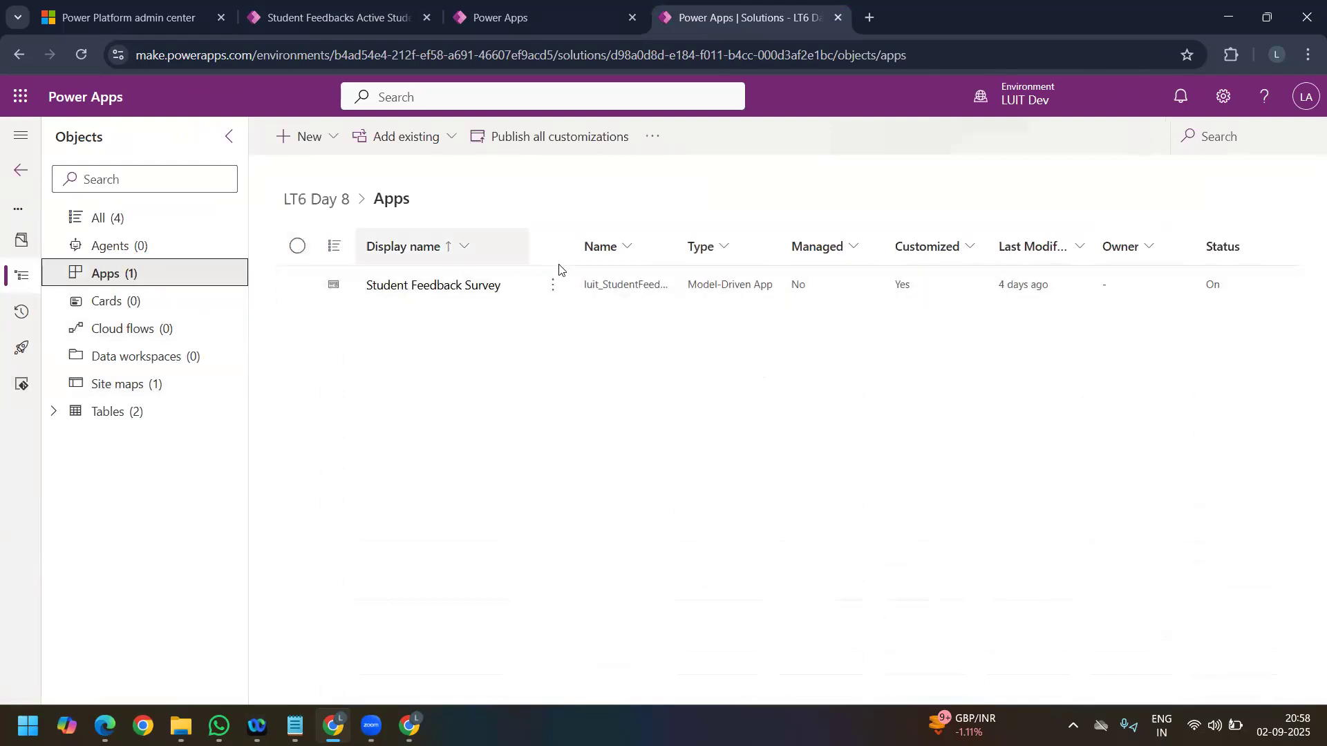
left_click(555, 284)
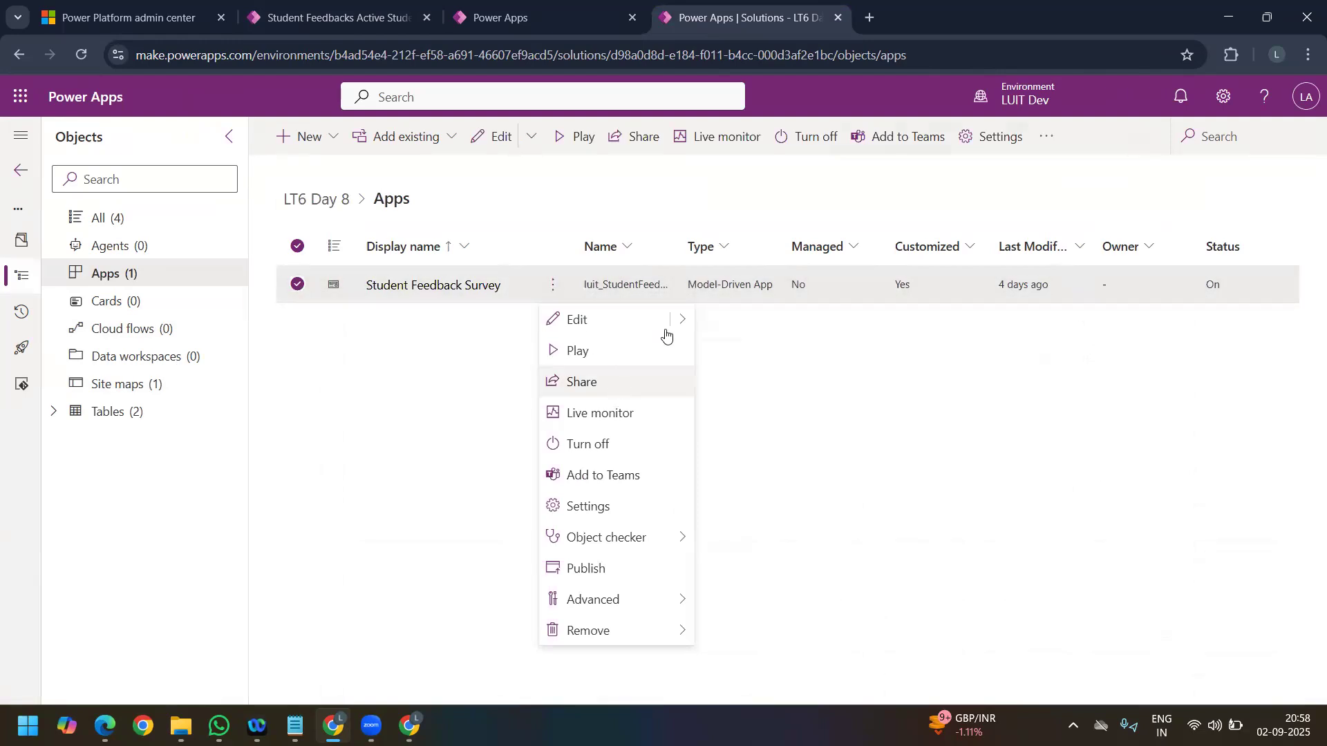
mouse_move(678, 327)
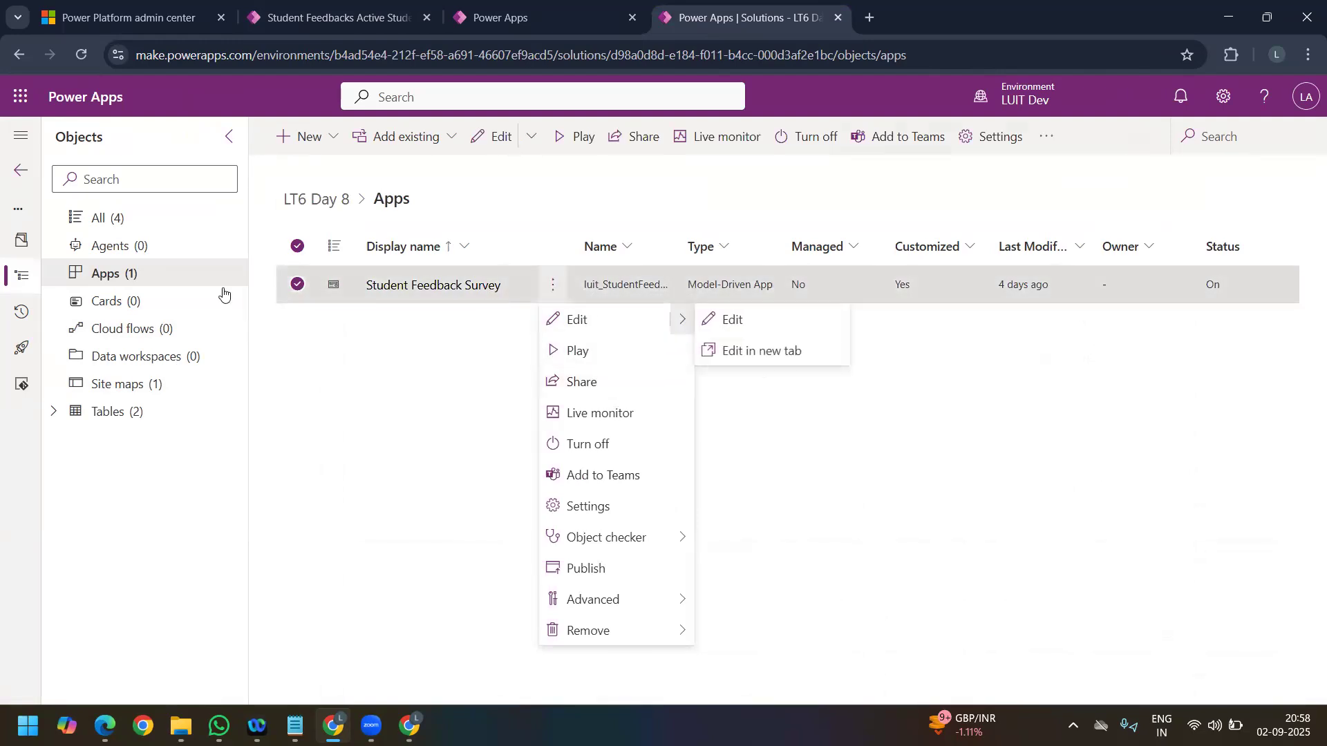
left_click(107, 276)
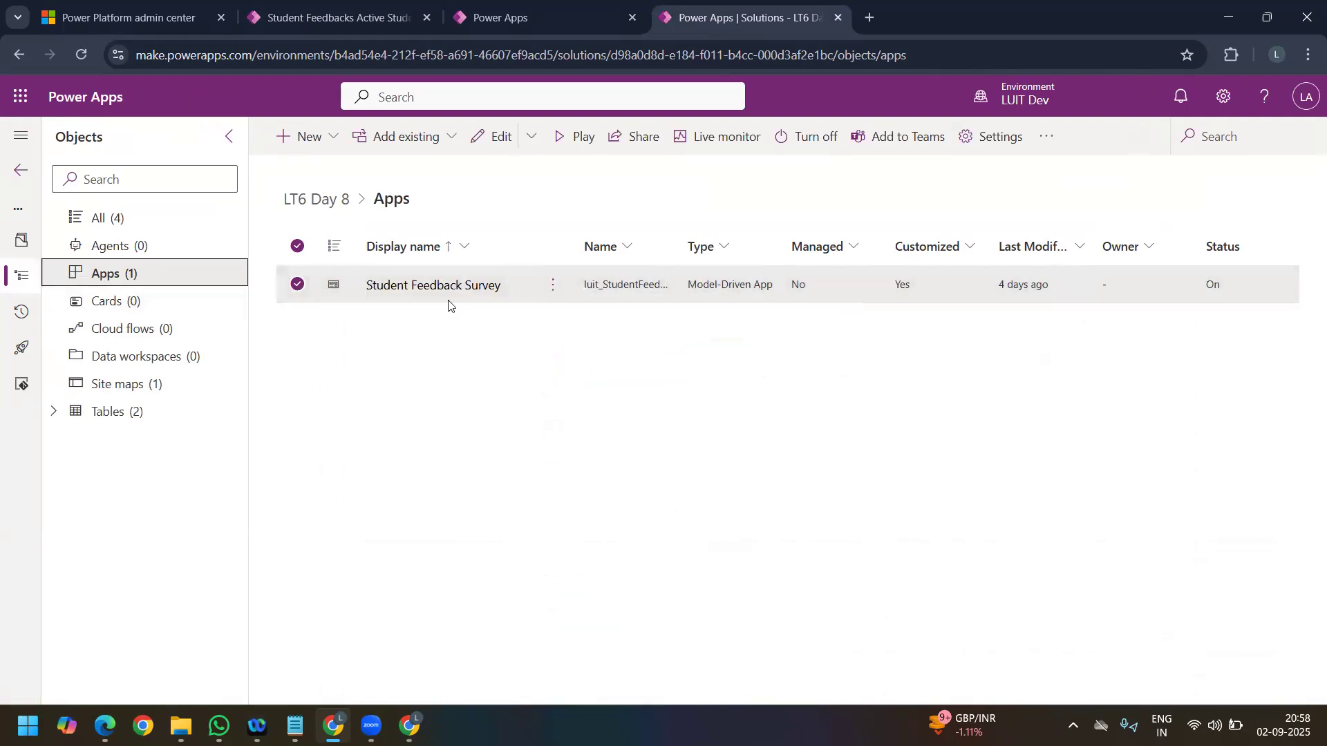
left_click(416, 287)
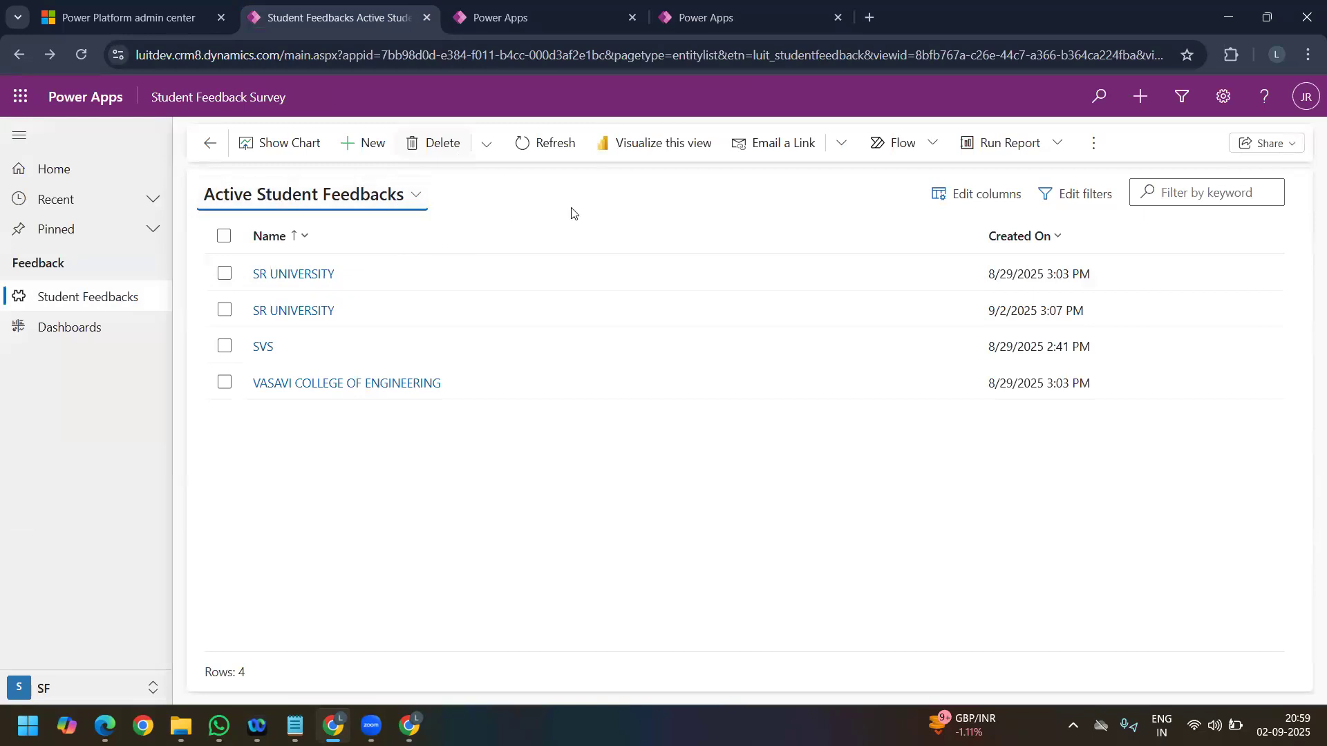
left_click(518, 22)
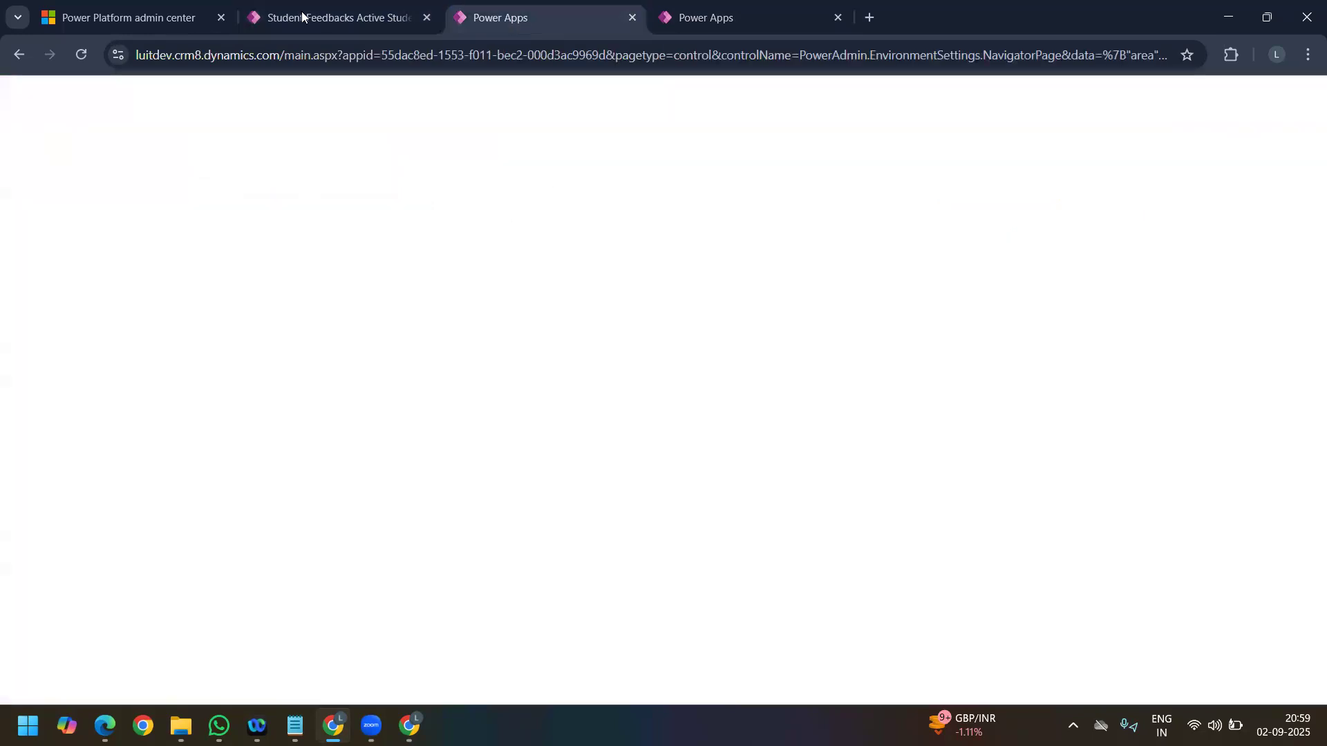
left_click(325, 17)
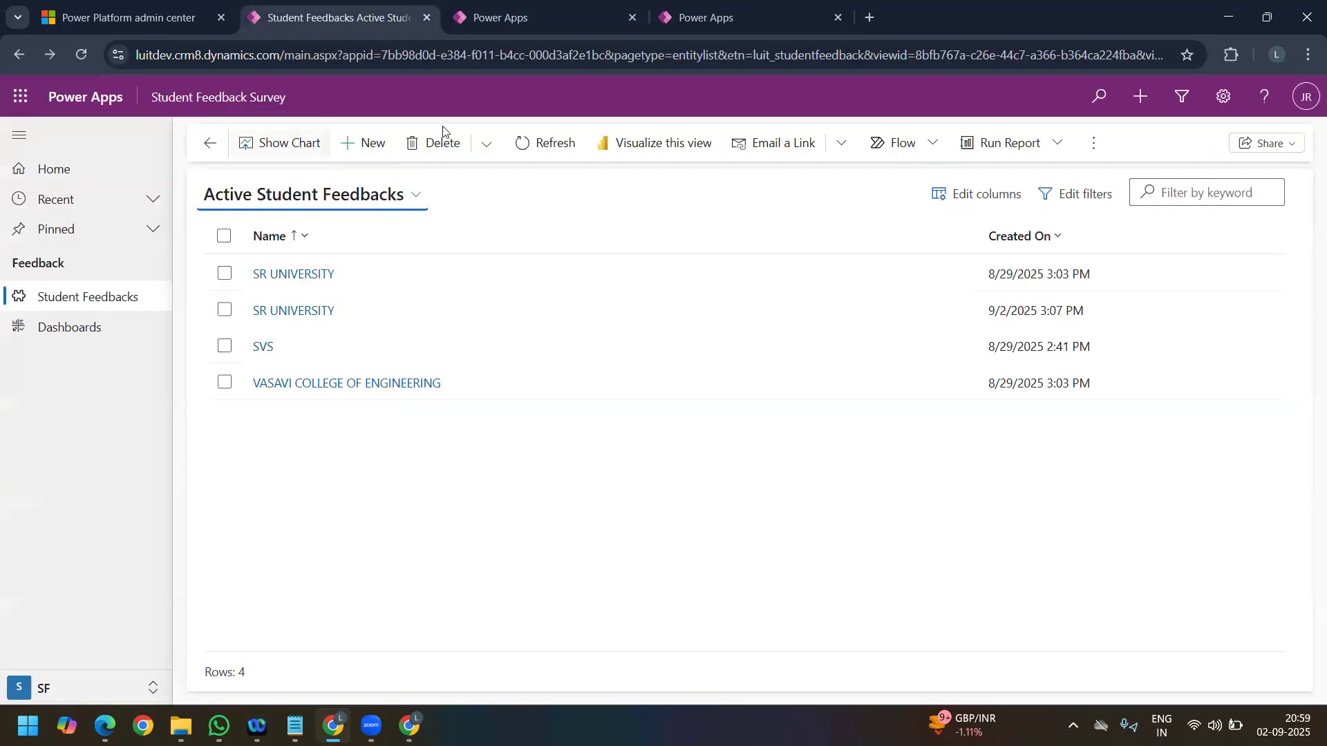
left_click(724, 237)
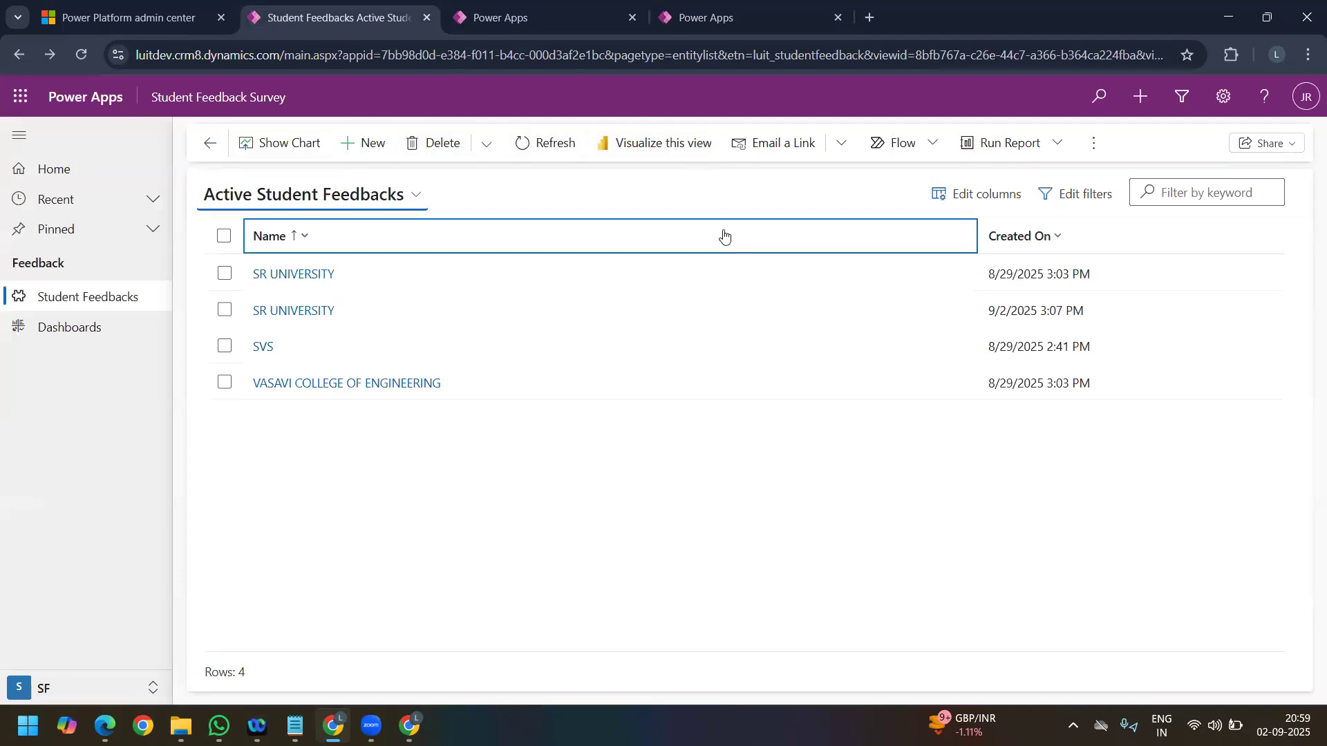
left_click(557, 18)
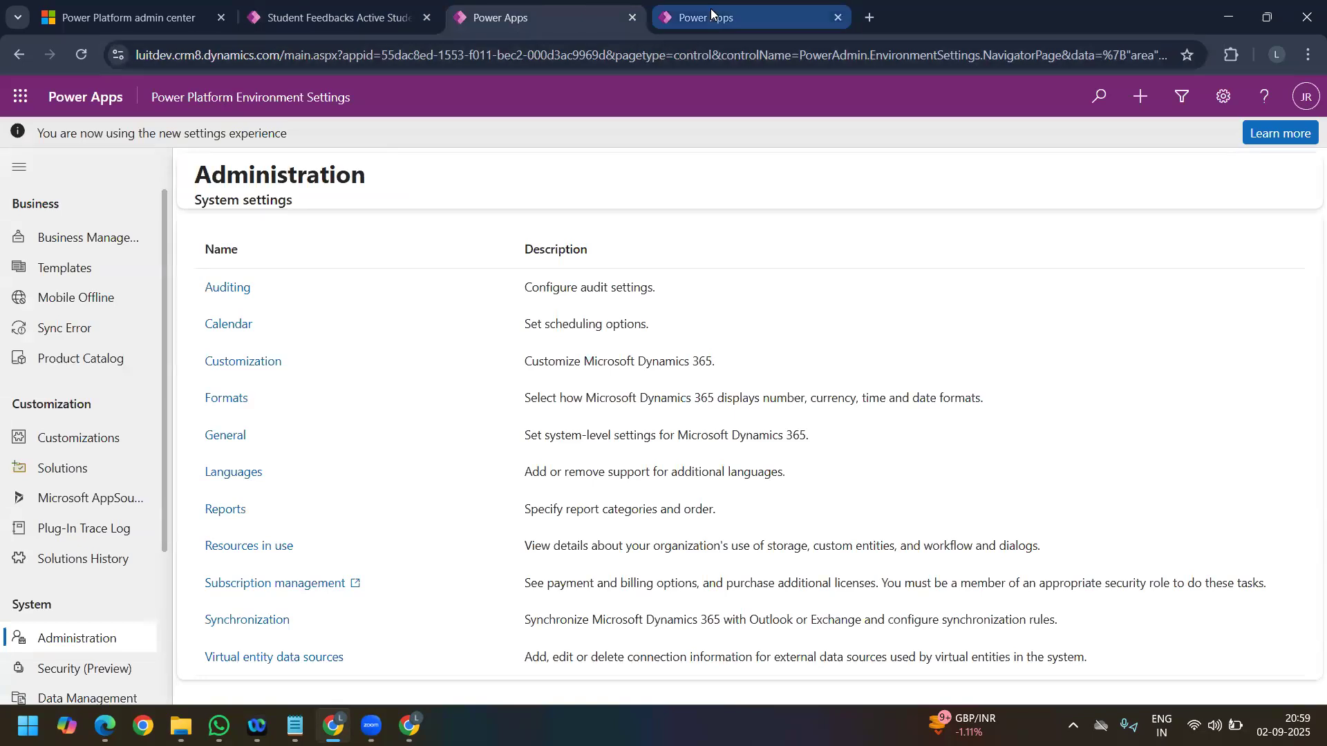
Step: Start editing the command bar of the Student Feedbacks view and review the offered command bar types
left_click(710, 10)
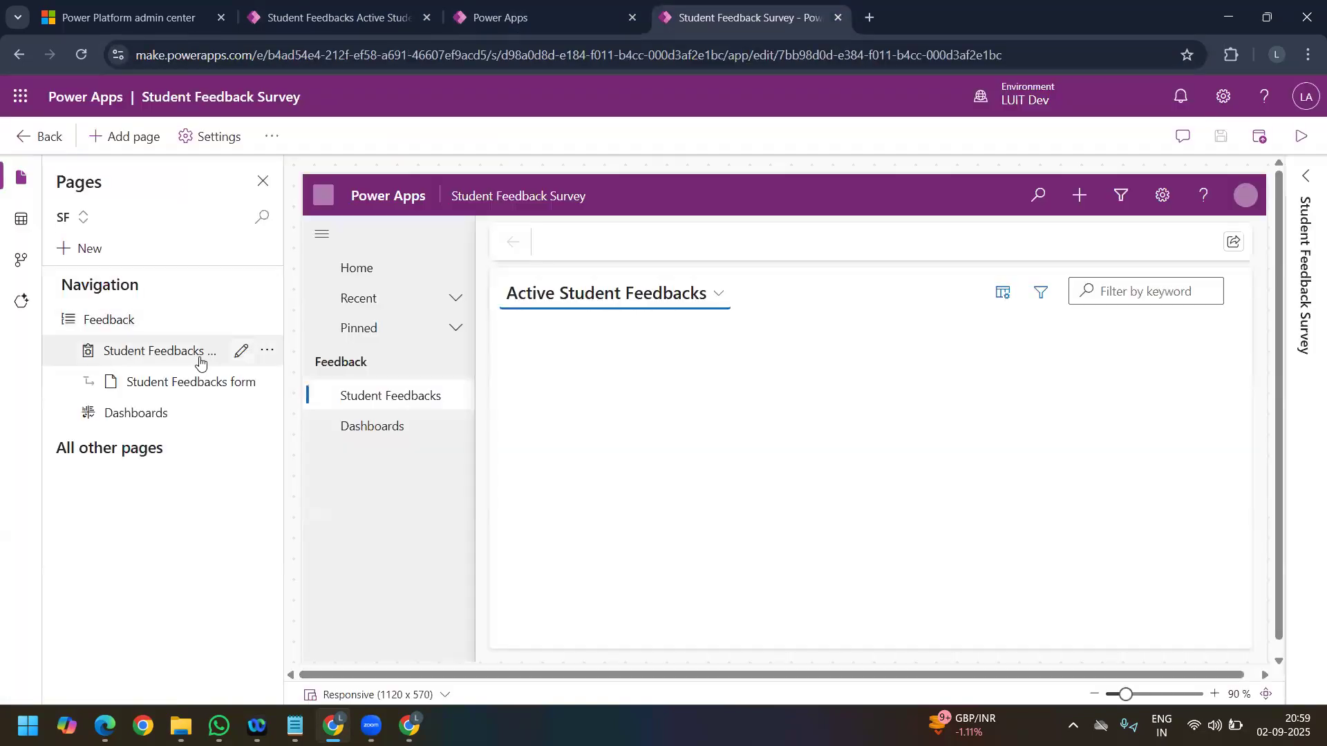
left_click(268, 355)
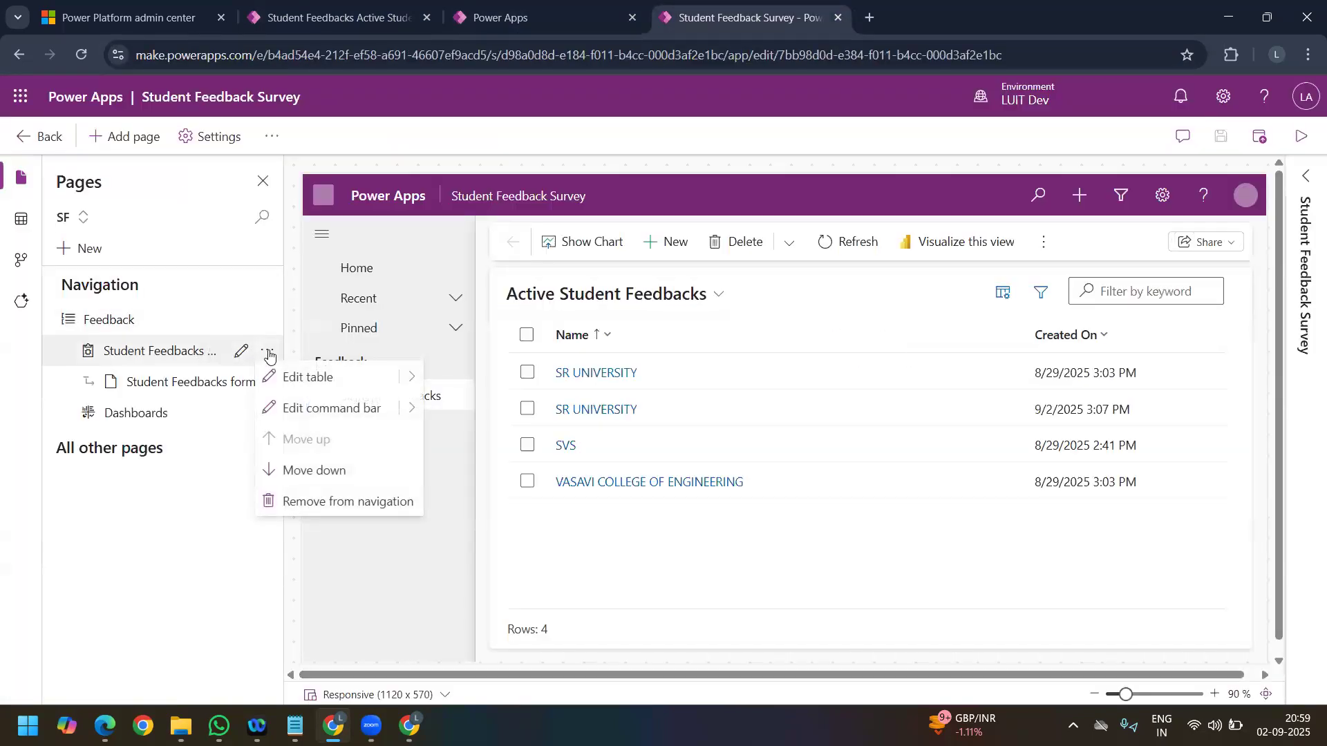
left_click(402, 415)
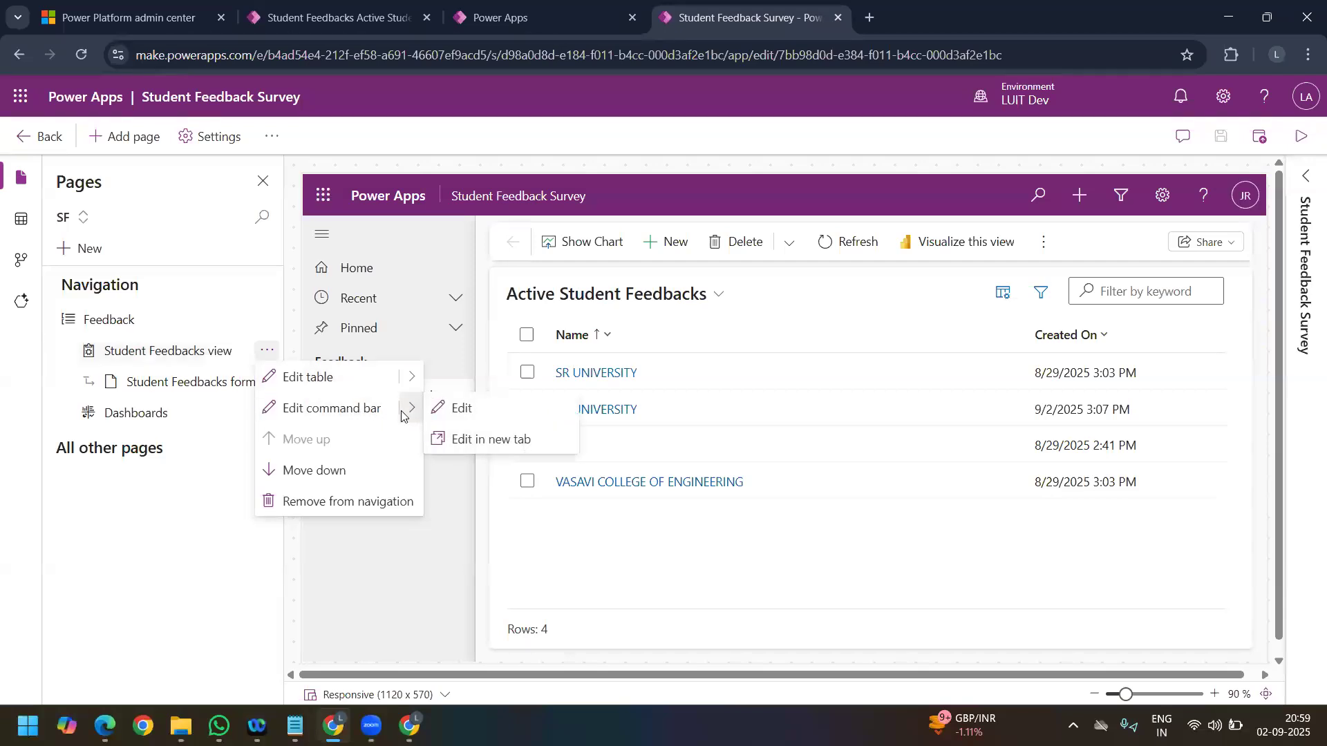
left_click(491, 422)
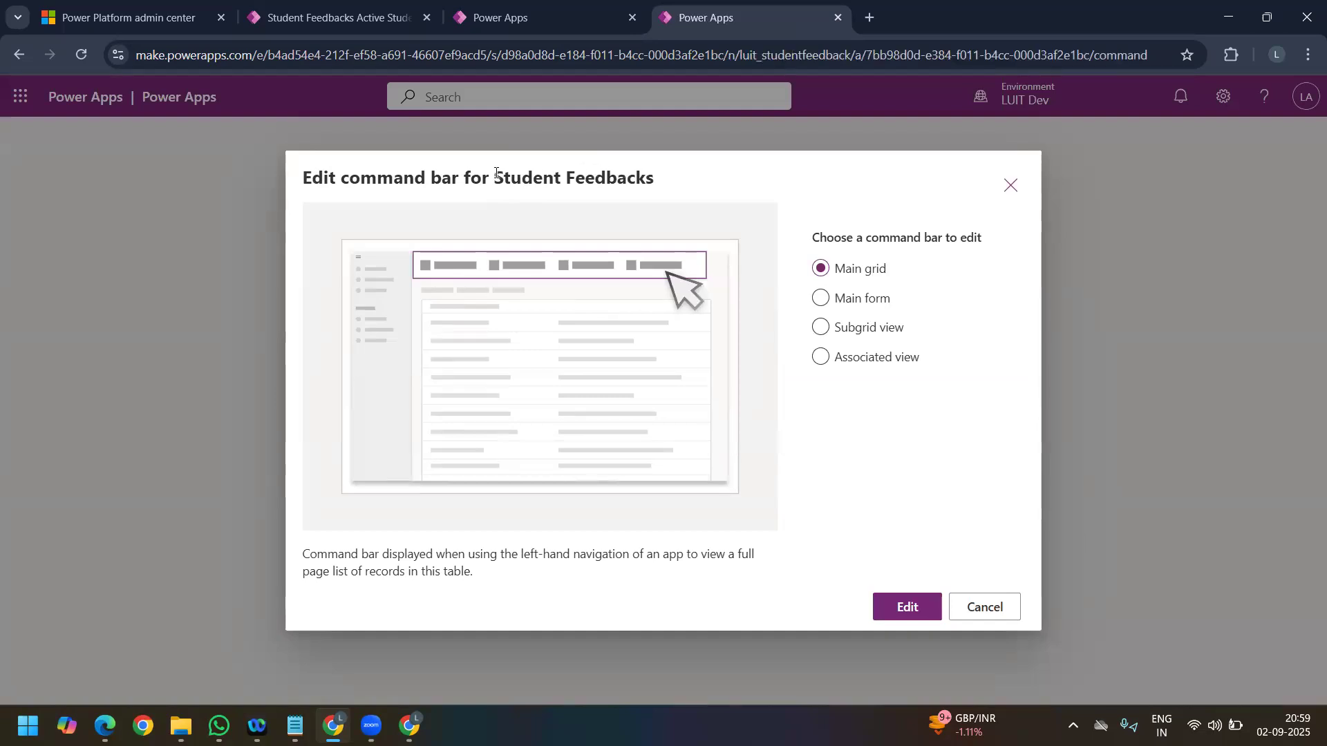
left_click_drag(496, 173, 655, 179)
left_click_drag(813, 239, 995, 243)
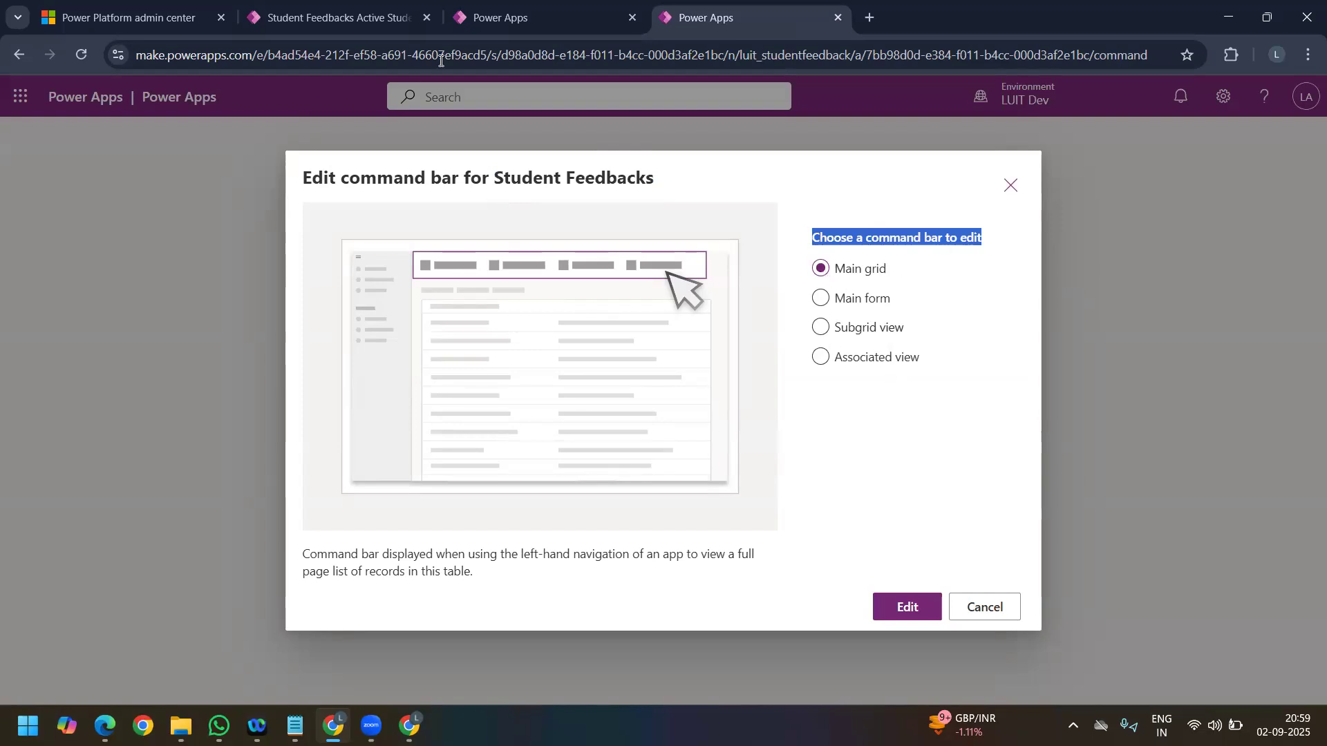
Step: Compare the commands on the Active Student Feedbacks list and the first SR UNIVERSITY record with the Main grid and Main form choices
left_click(314, 20)
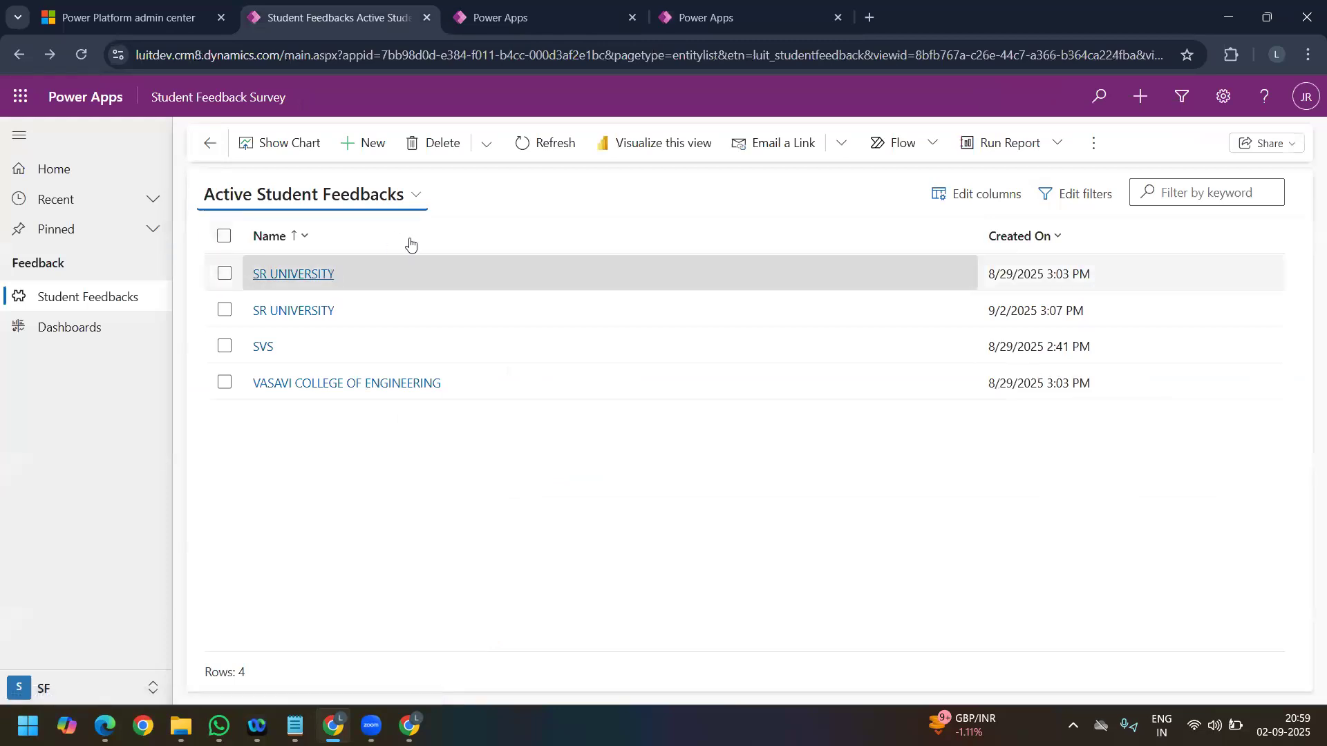
left_click(318, 276)
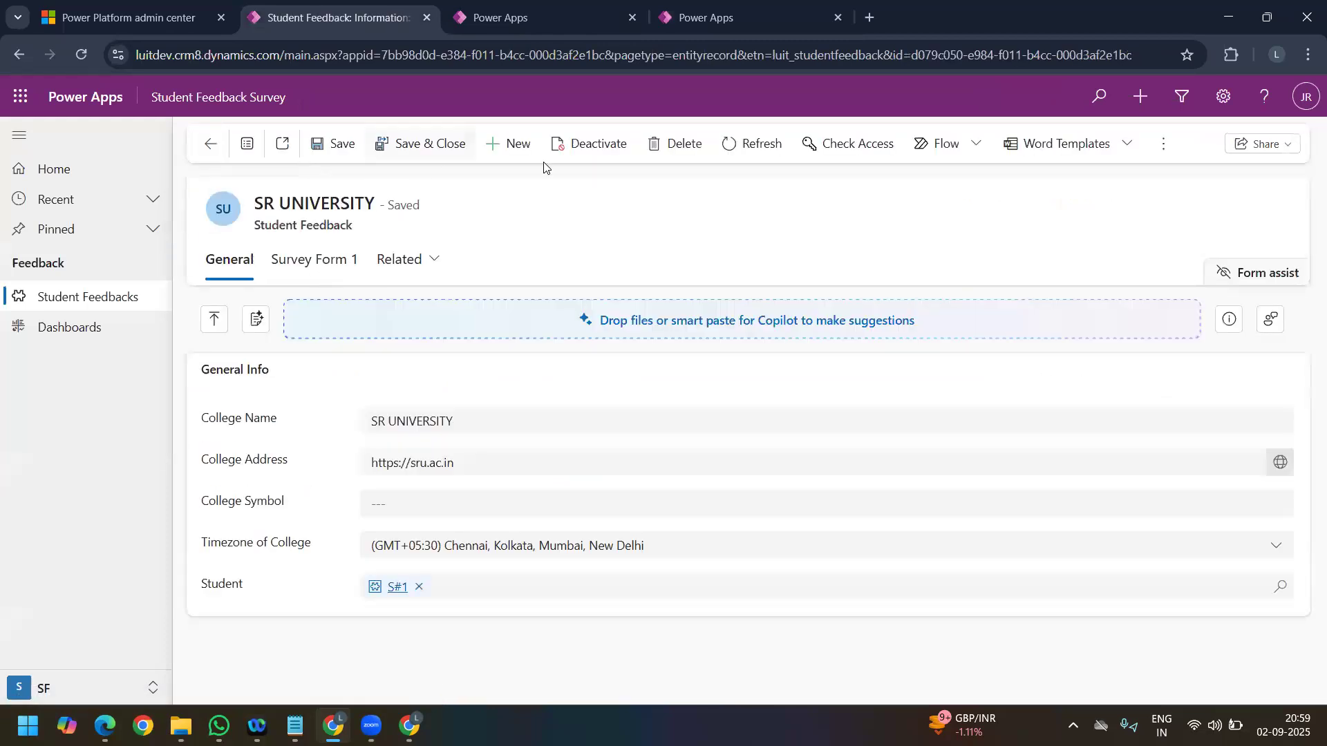
left_click(724, 22)
left_click(364, 18)
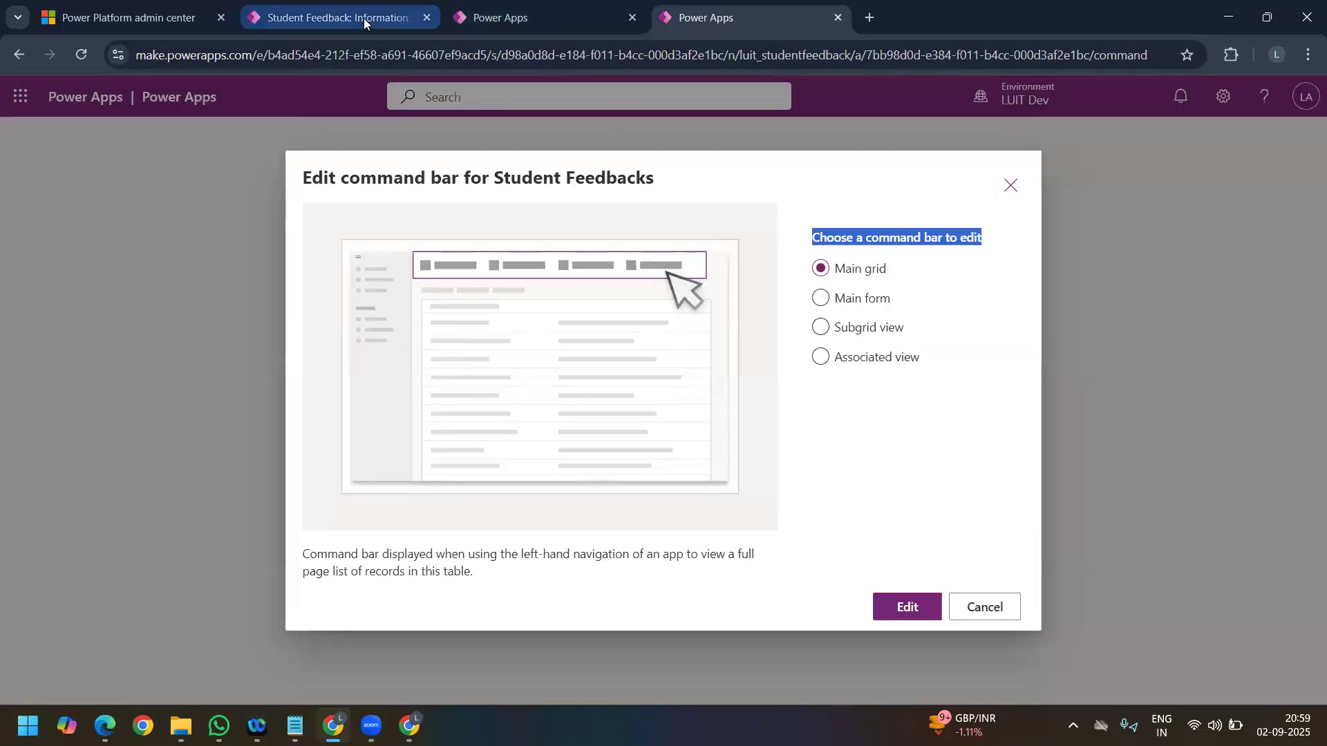
left_click(211, 146)
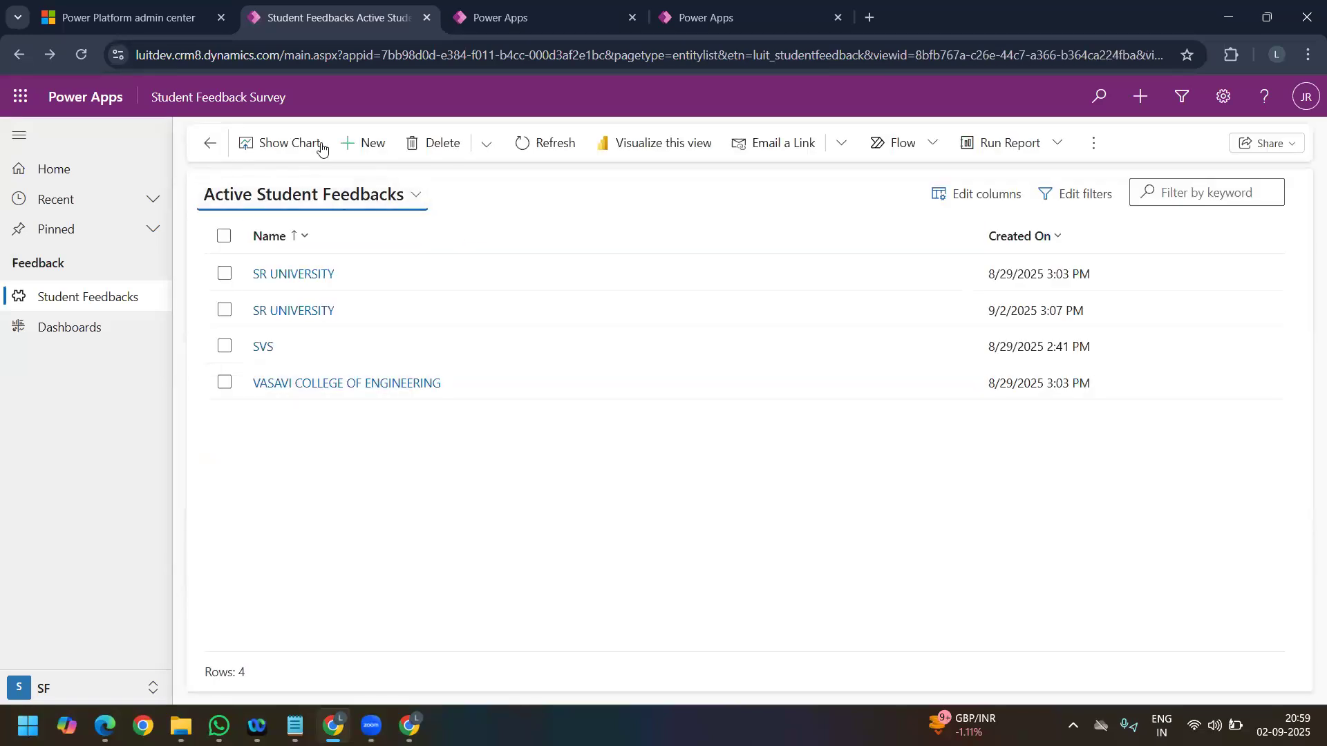
left_click(706, 26)
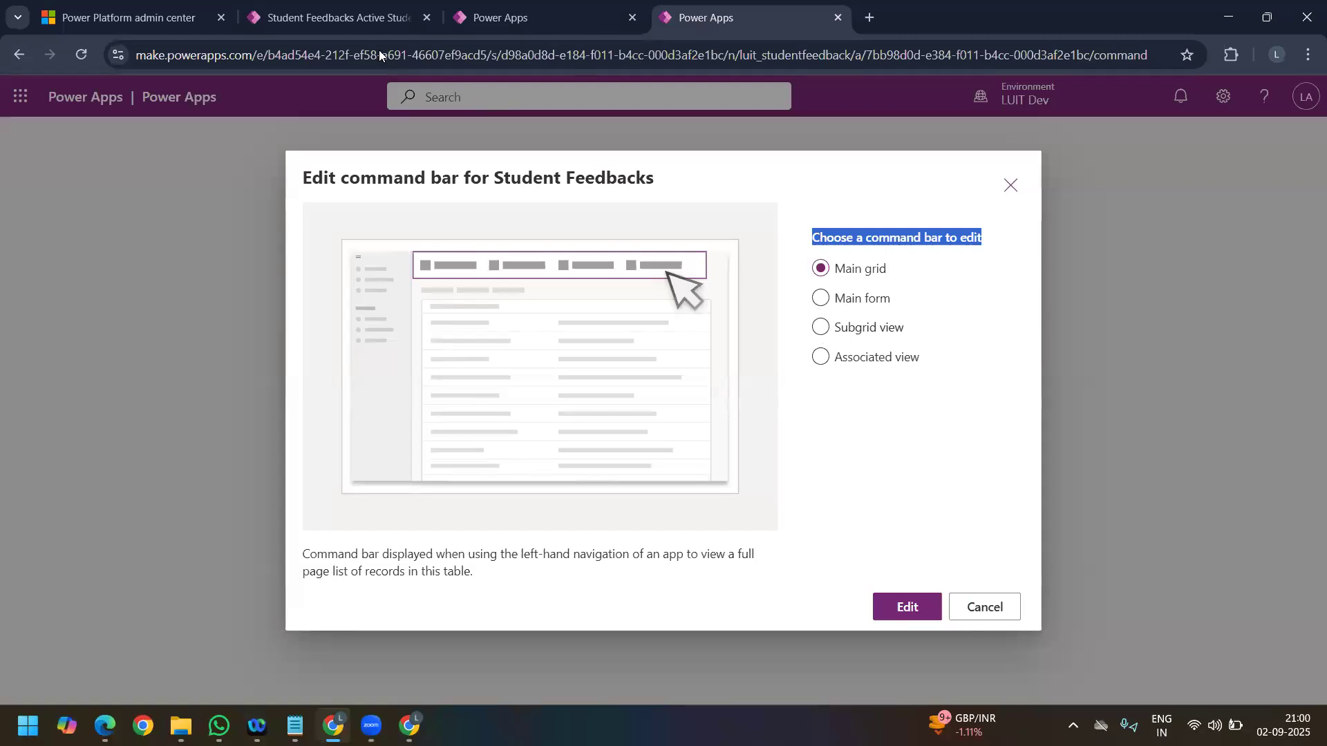
Step: Open the S#1 student record from the Active Students list in the Master Data area
left_click(342, 23)
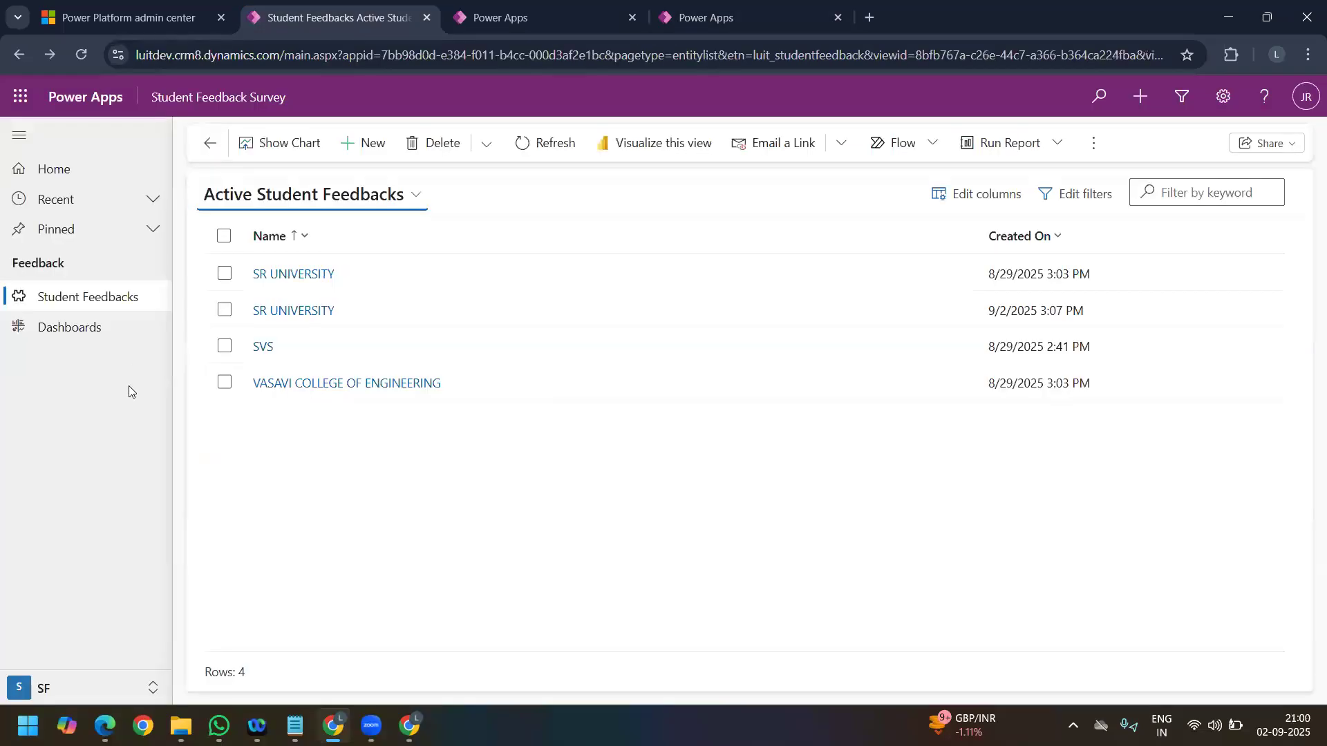
left_click(60, 688)
left_click(65, 633)
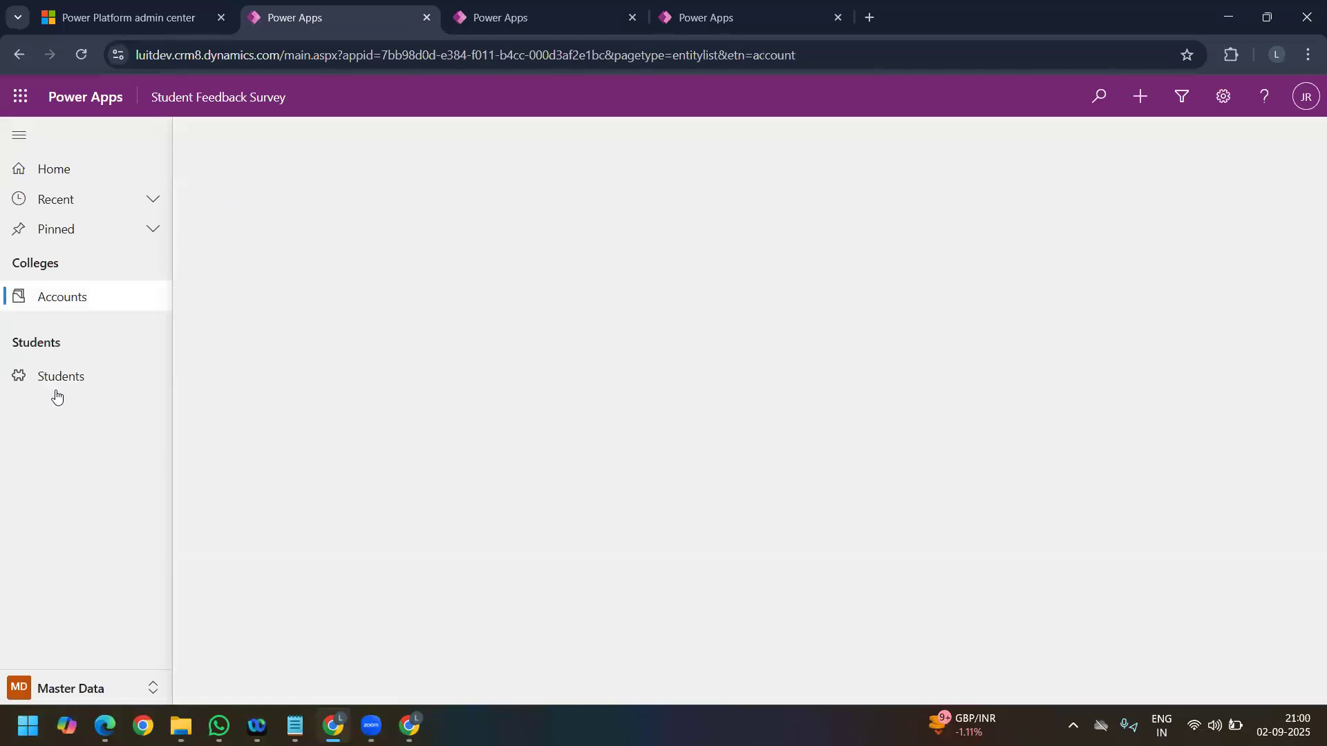
left_click(50, 381)
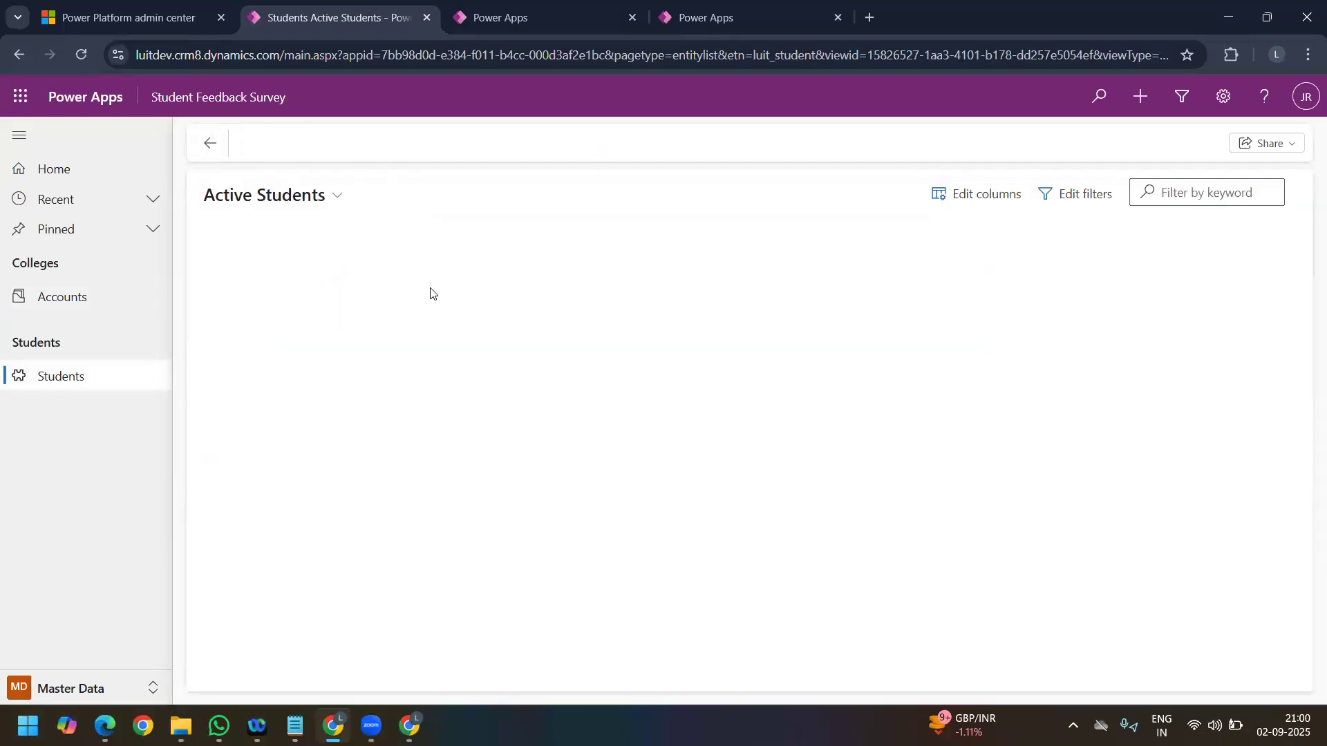
left_click(284, 280)
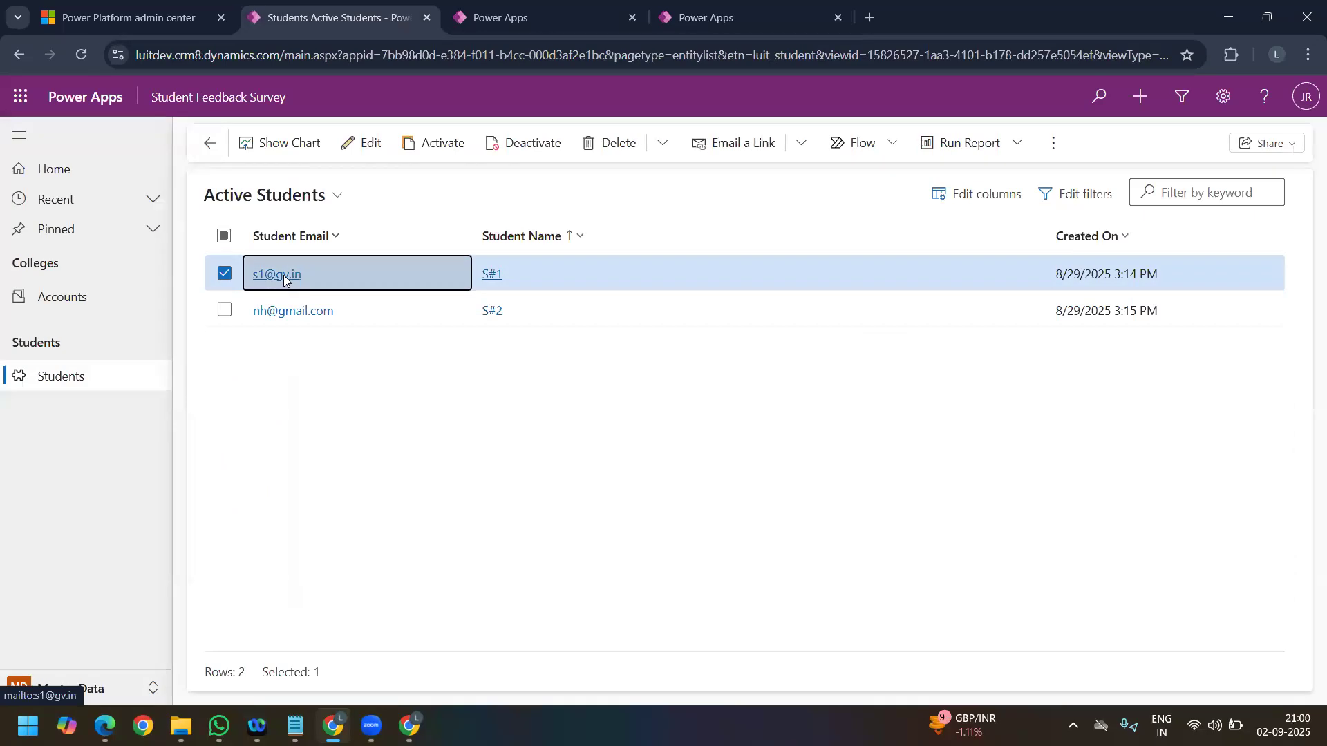
left_click(531, 275)
double_click(531, 275)
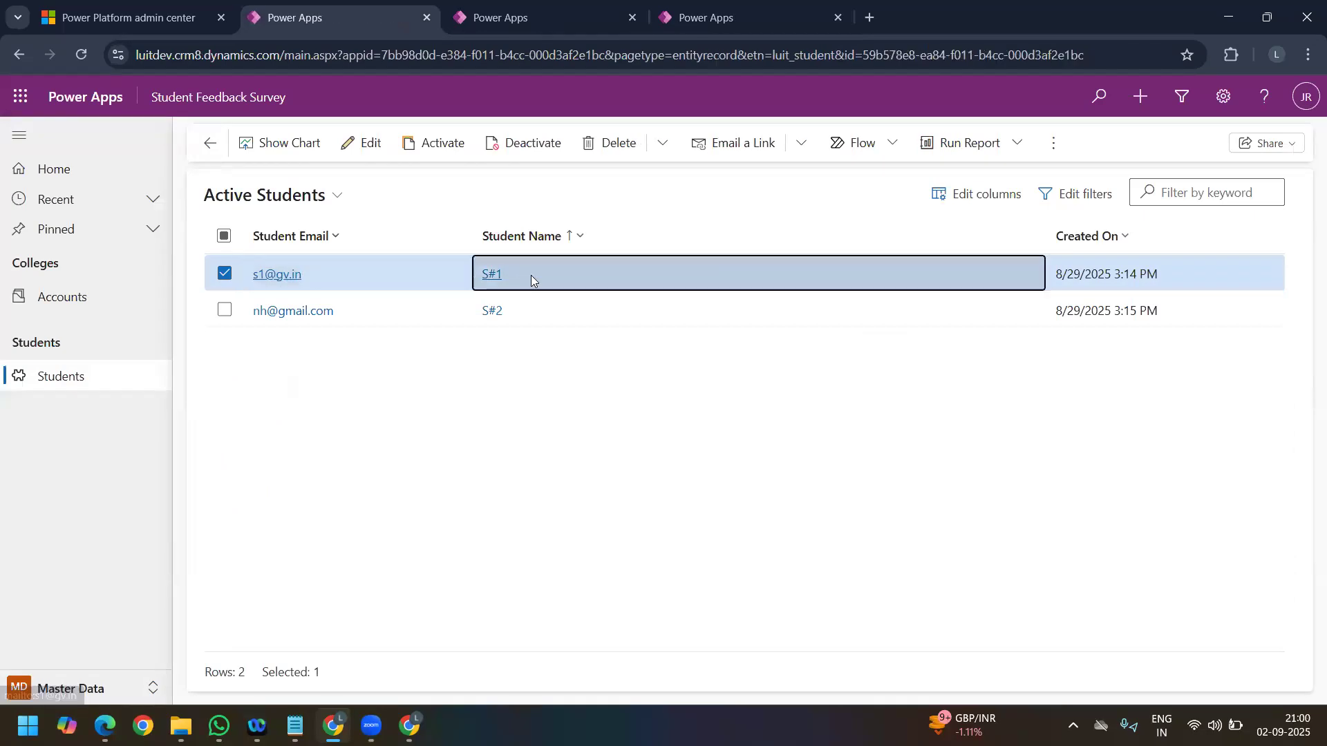
Step: Review the submitted feedback subgrid on the S#1 student's Feedback tab, and return to the Active Student Feedbacks list in the SF area
left_click(301, 269)
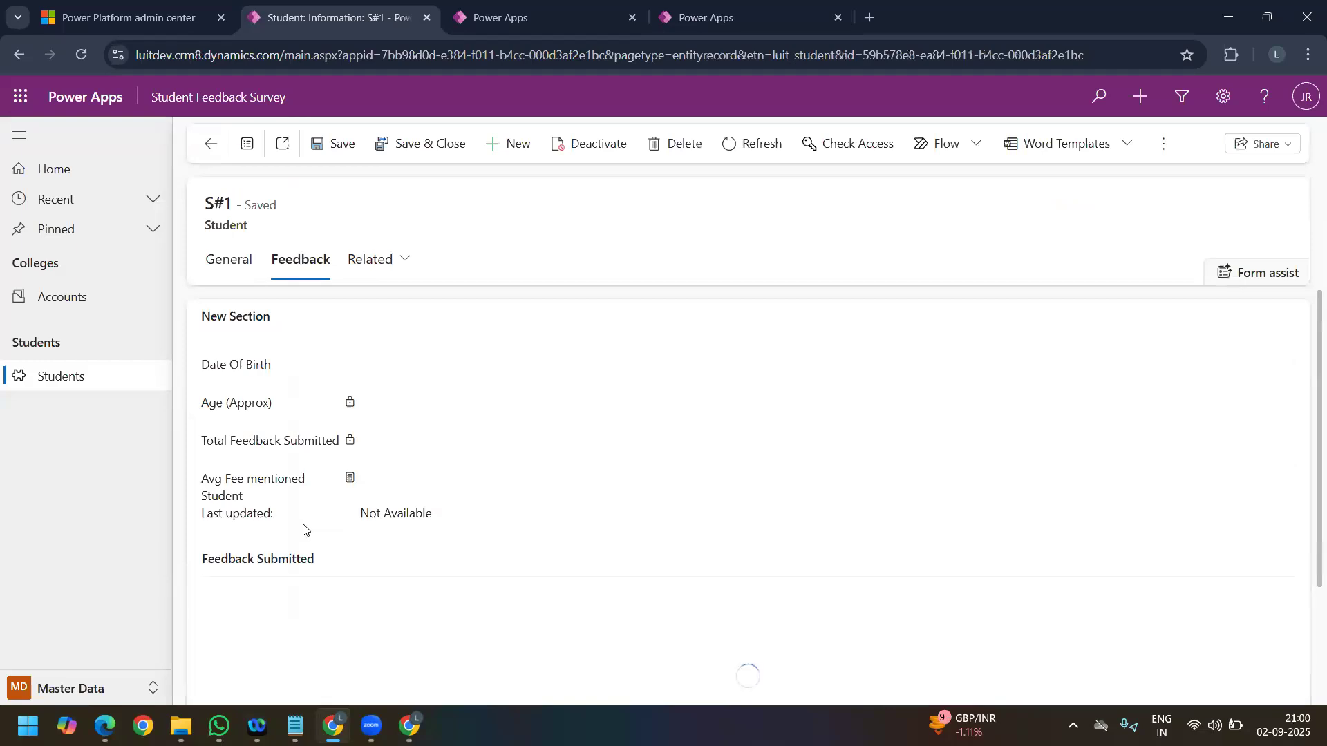
left_click(716, 19)
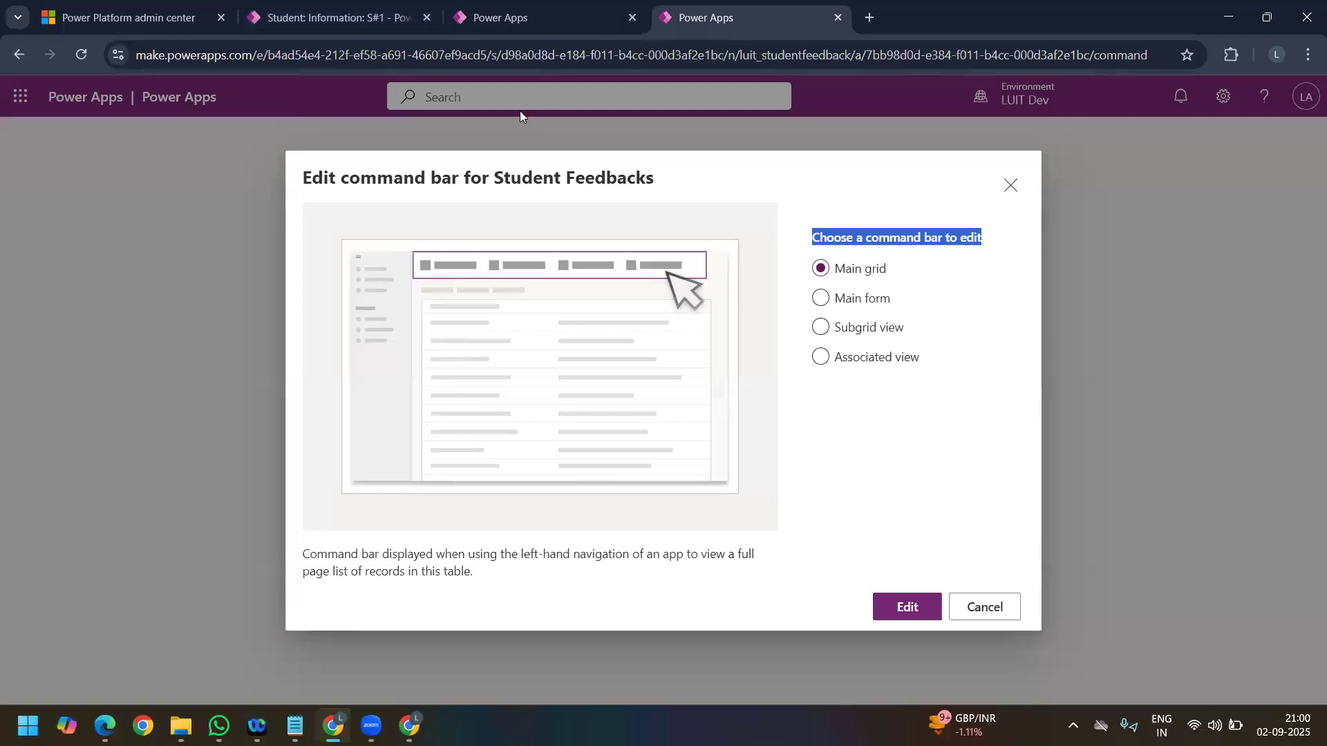
left_click(295, 10)
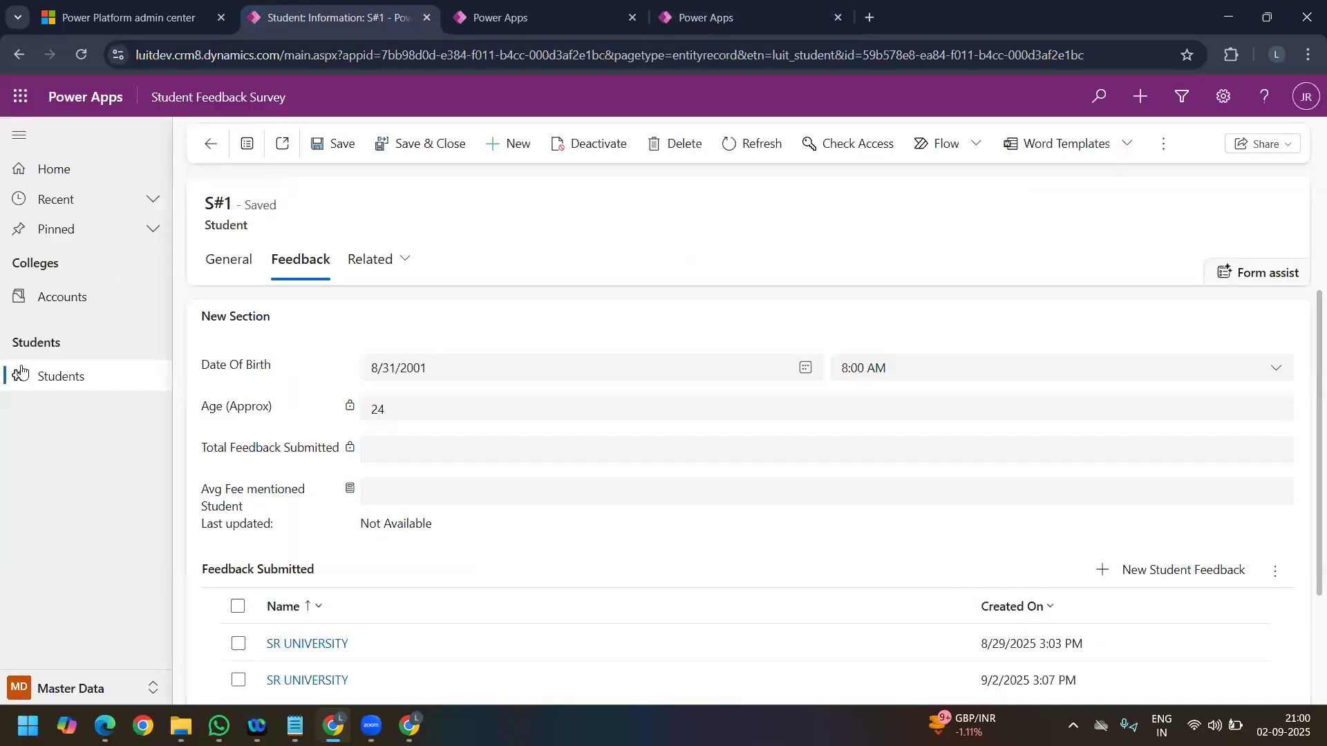
left_click(69, 688)
left_click(43, 596)
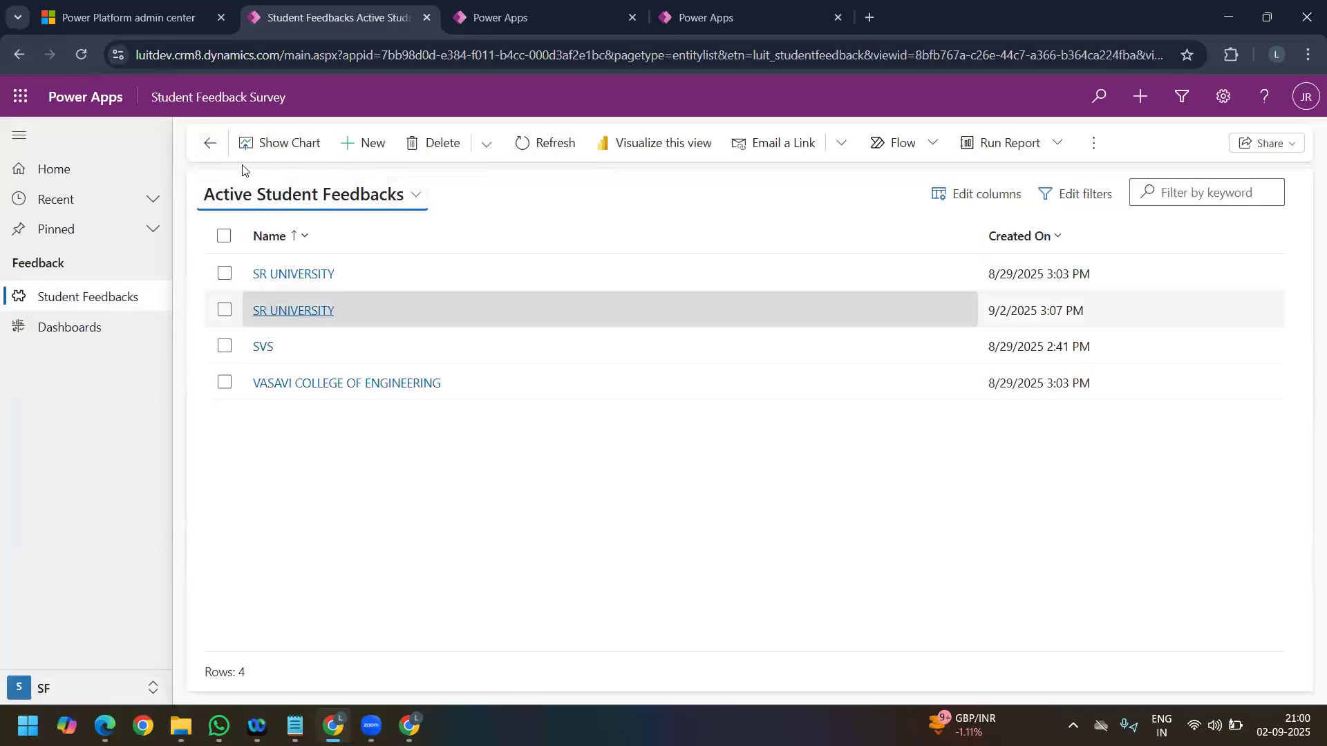
Step: Open the Main grid command bar of Student Feedbacks for editing and compare it with the commands on the app's list
left_click(711, 17)
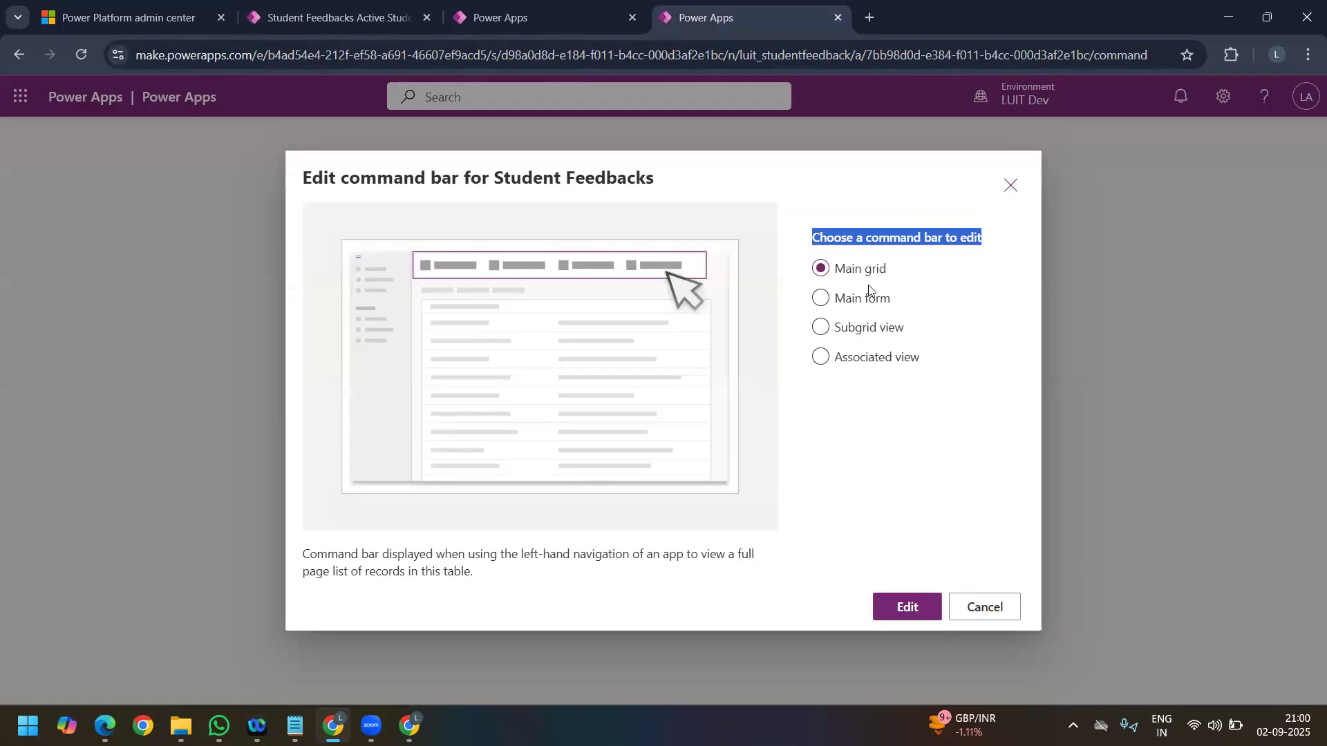
left_click(902, 606)
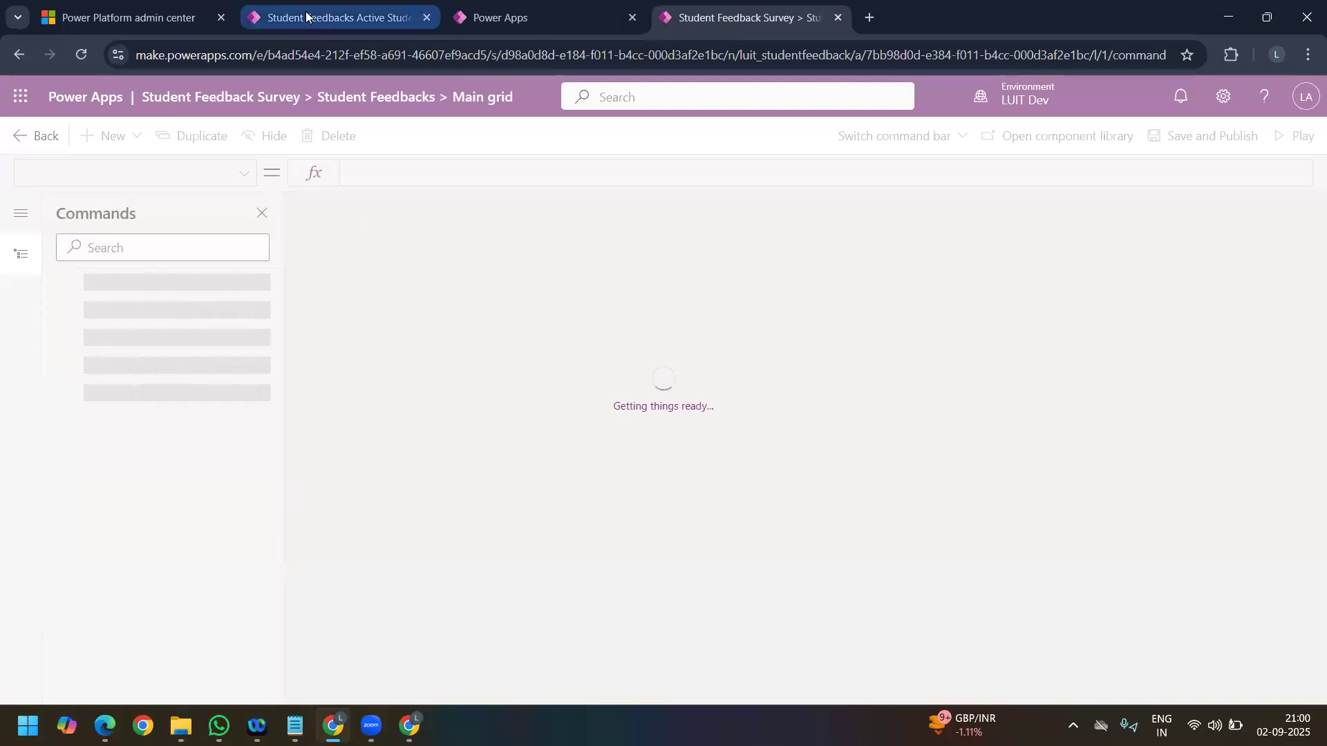
left_click(335, 17)
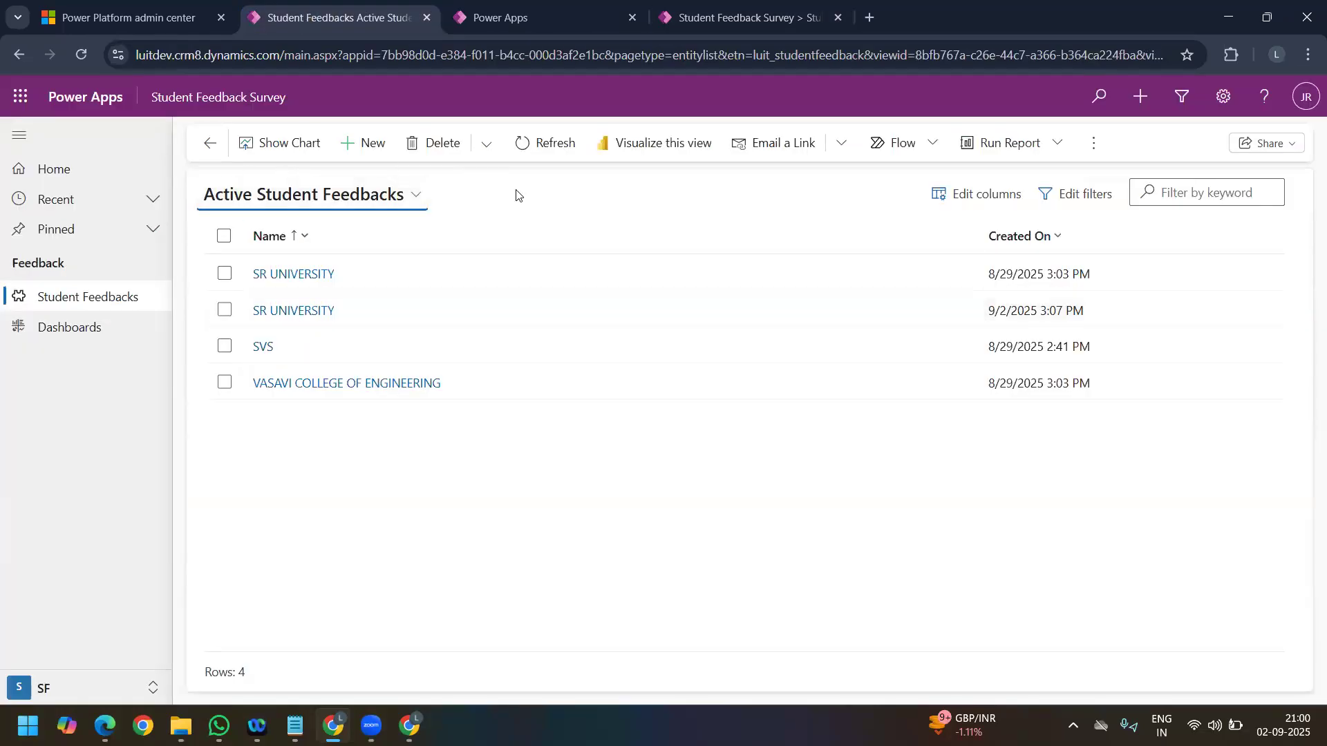
left_click(713, 13)
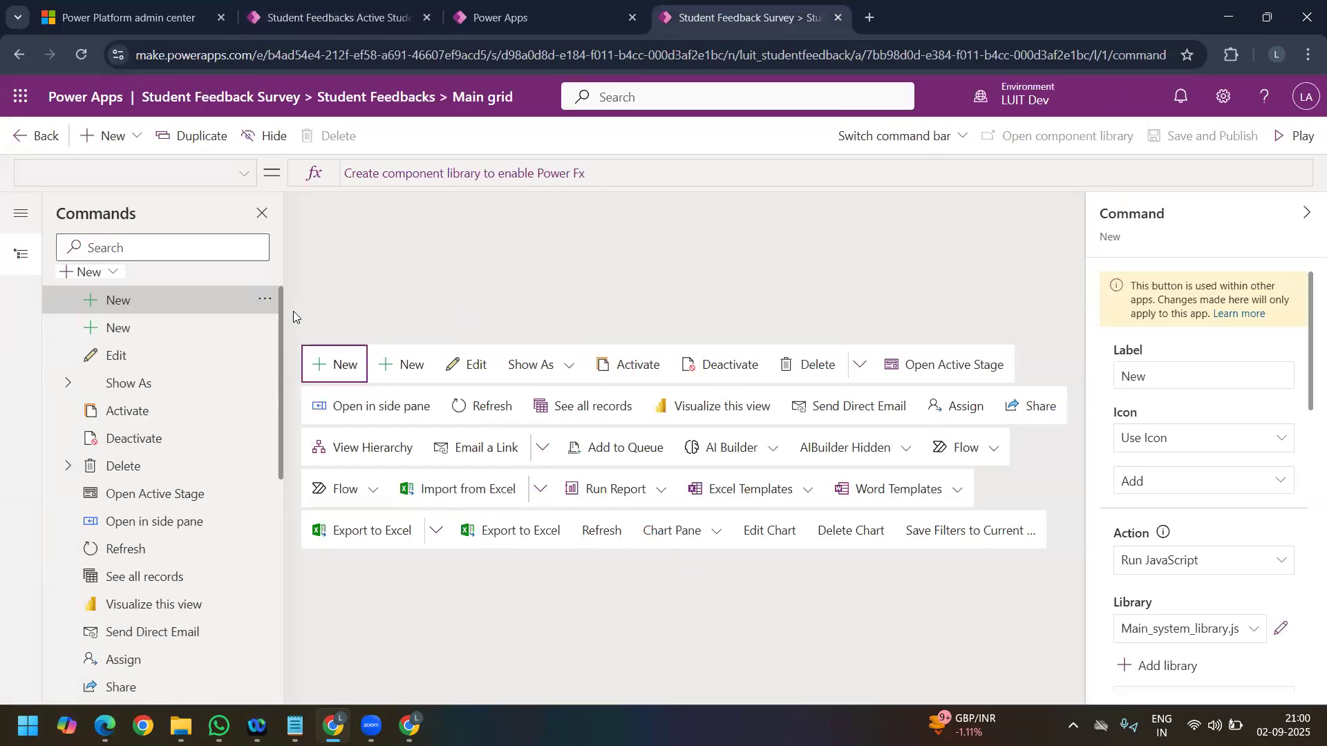
Step: Add a new command to the Main grid command bar, choosing Power Fx and creating the component library
left_click(124, 307)
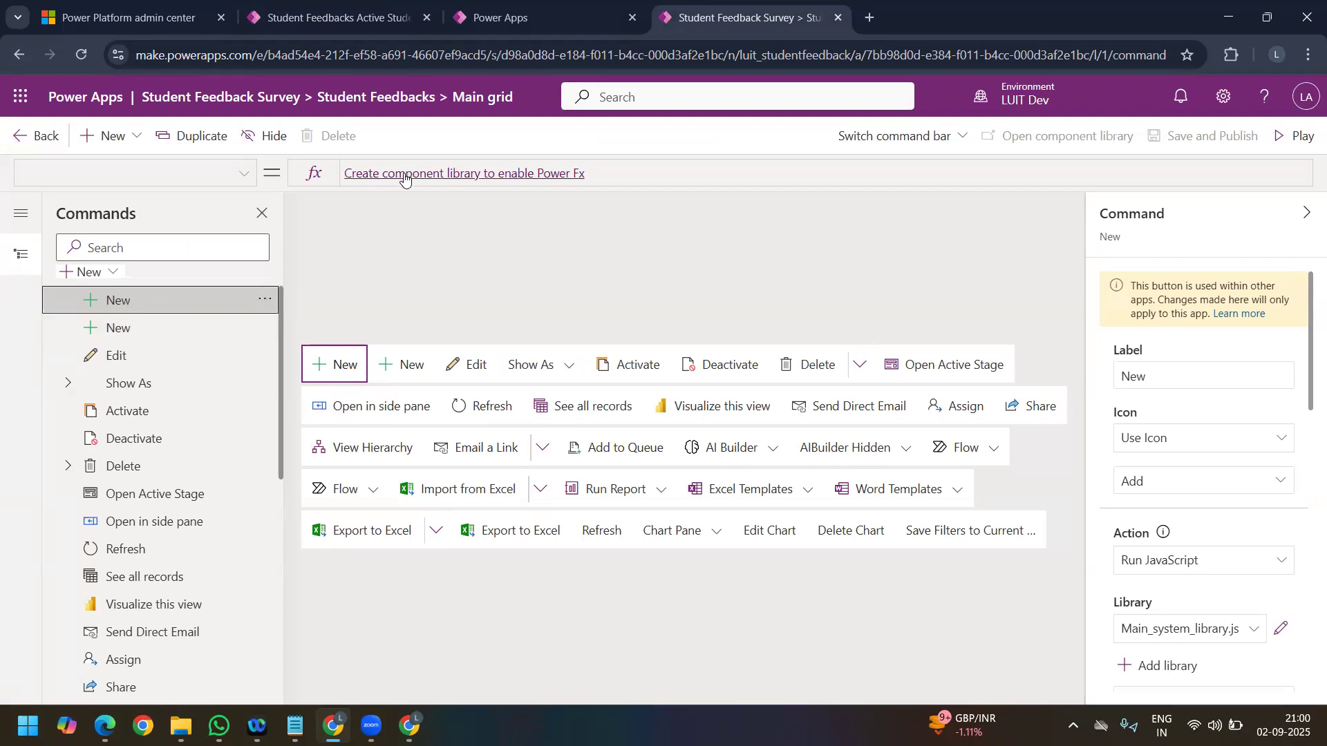
left_click(86, 273)
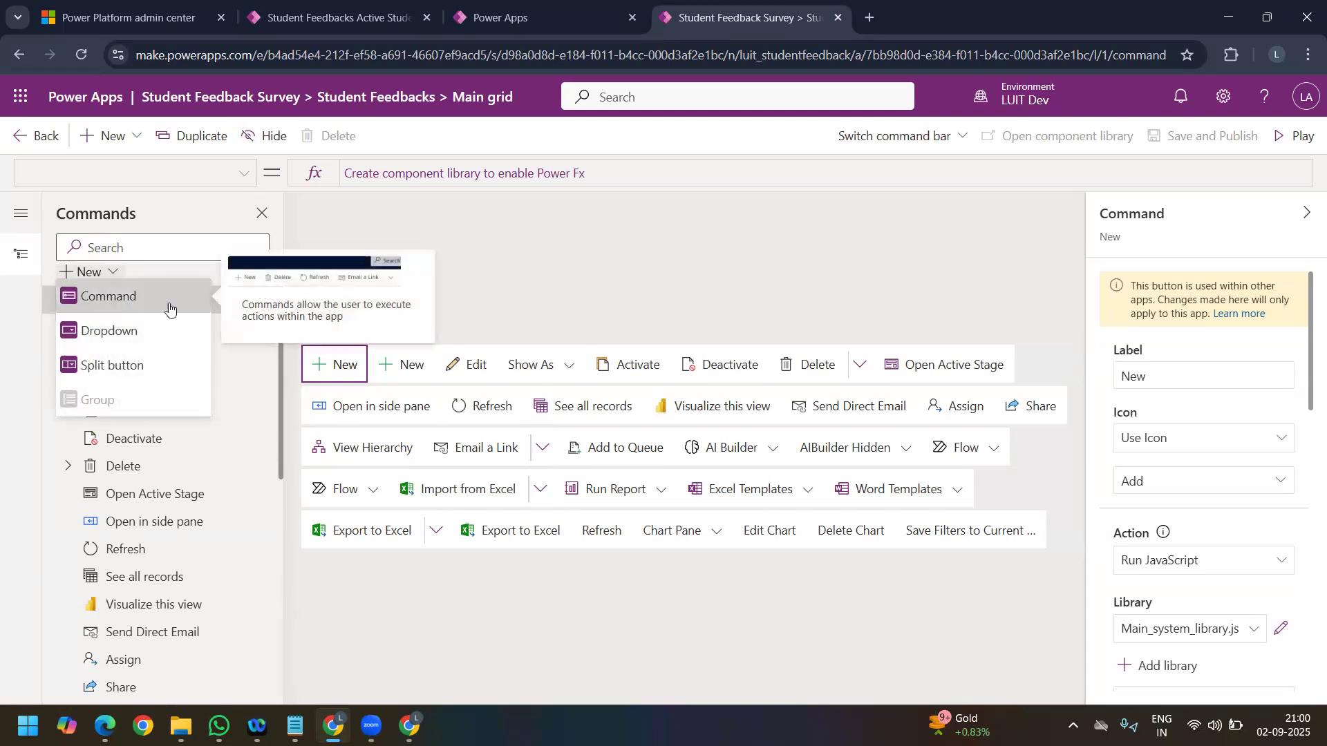
left_click(123, 294)
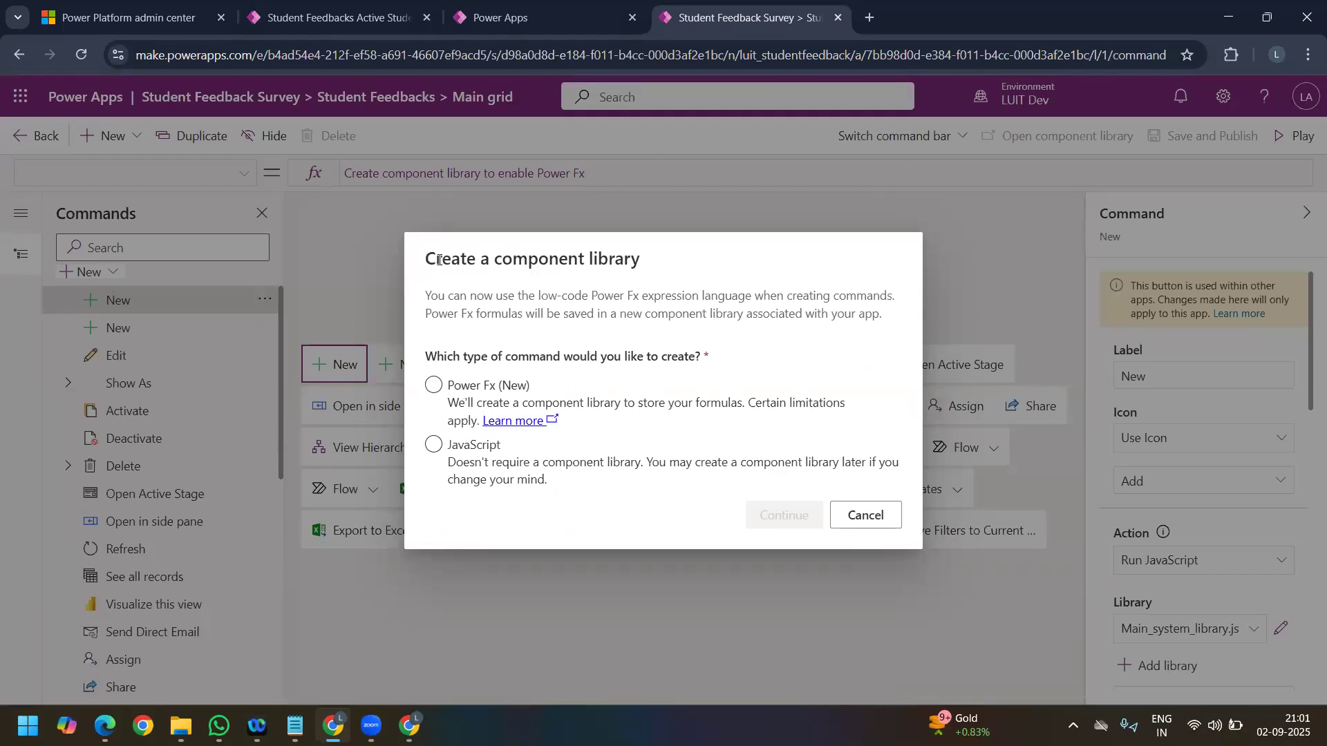
left_click_drag(435, 258, 671, 275)
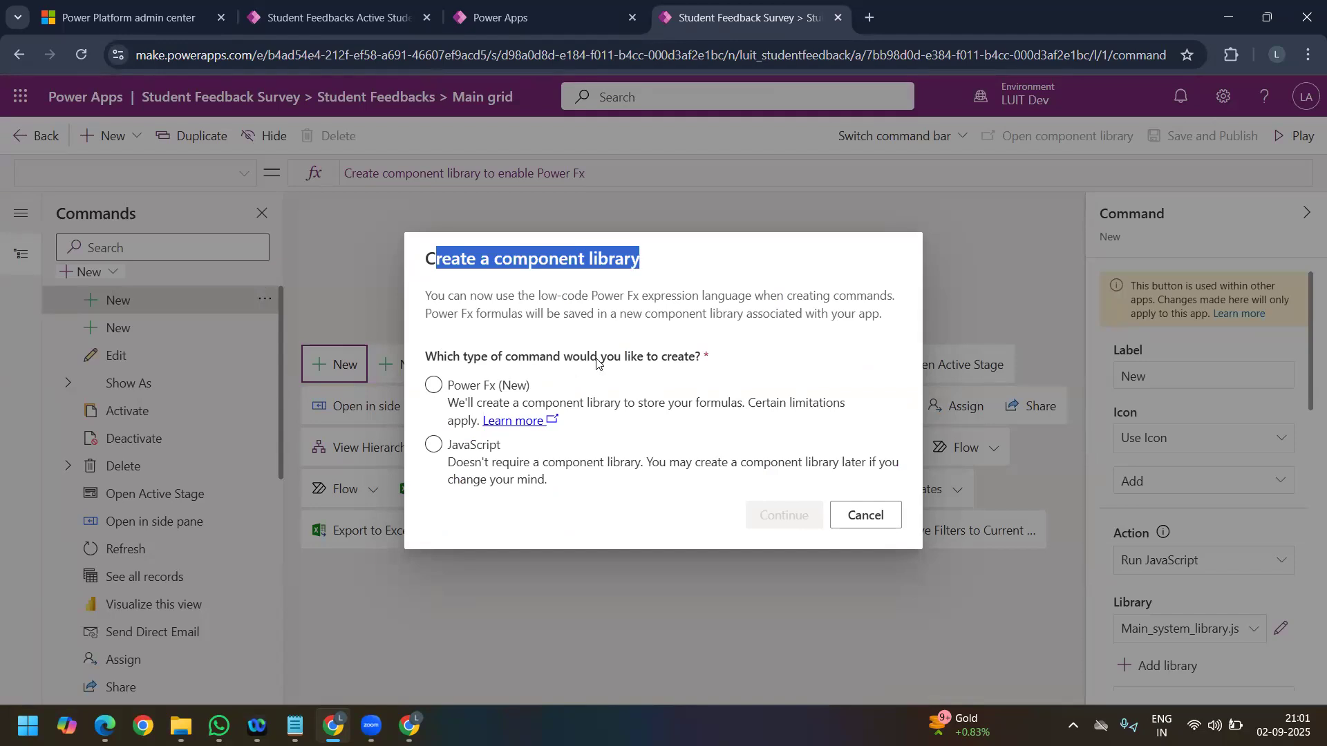
left_click(435, 385)
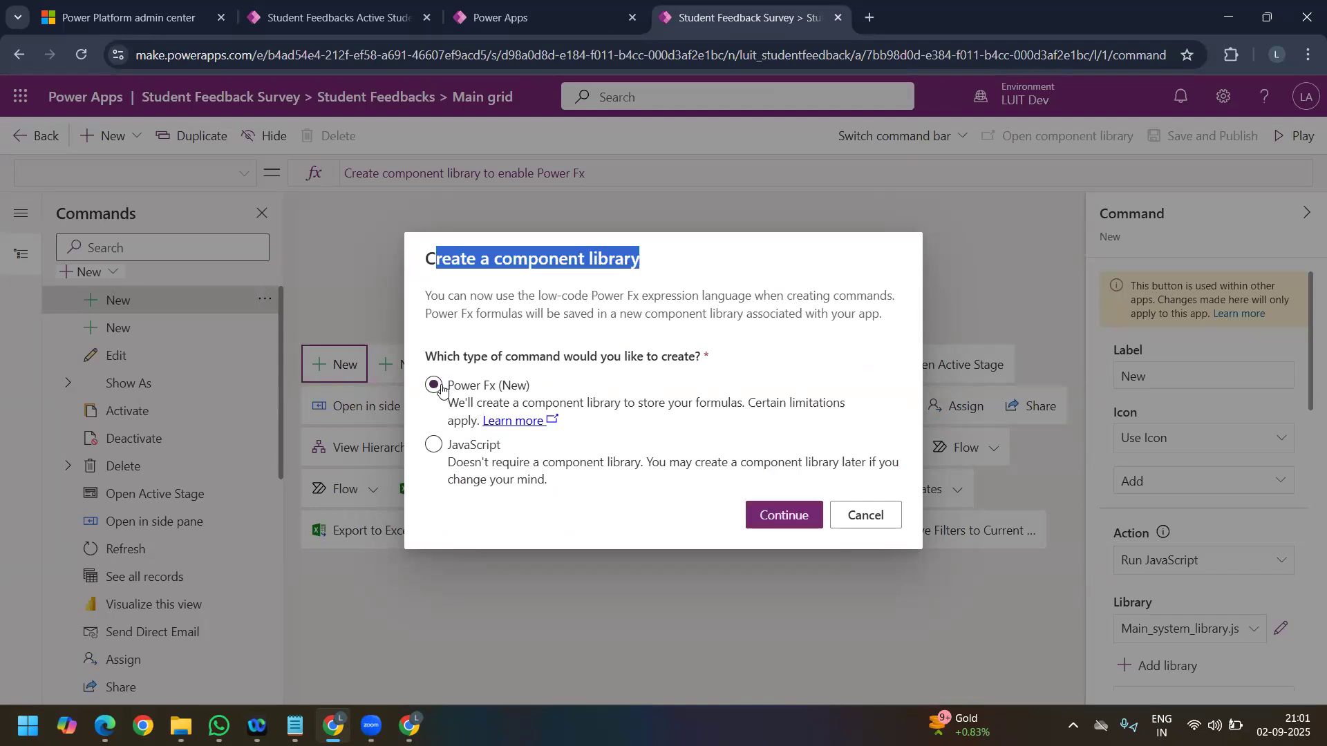
left_click(791, 515)
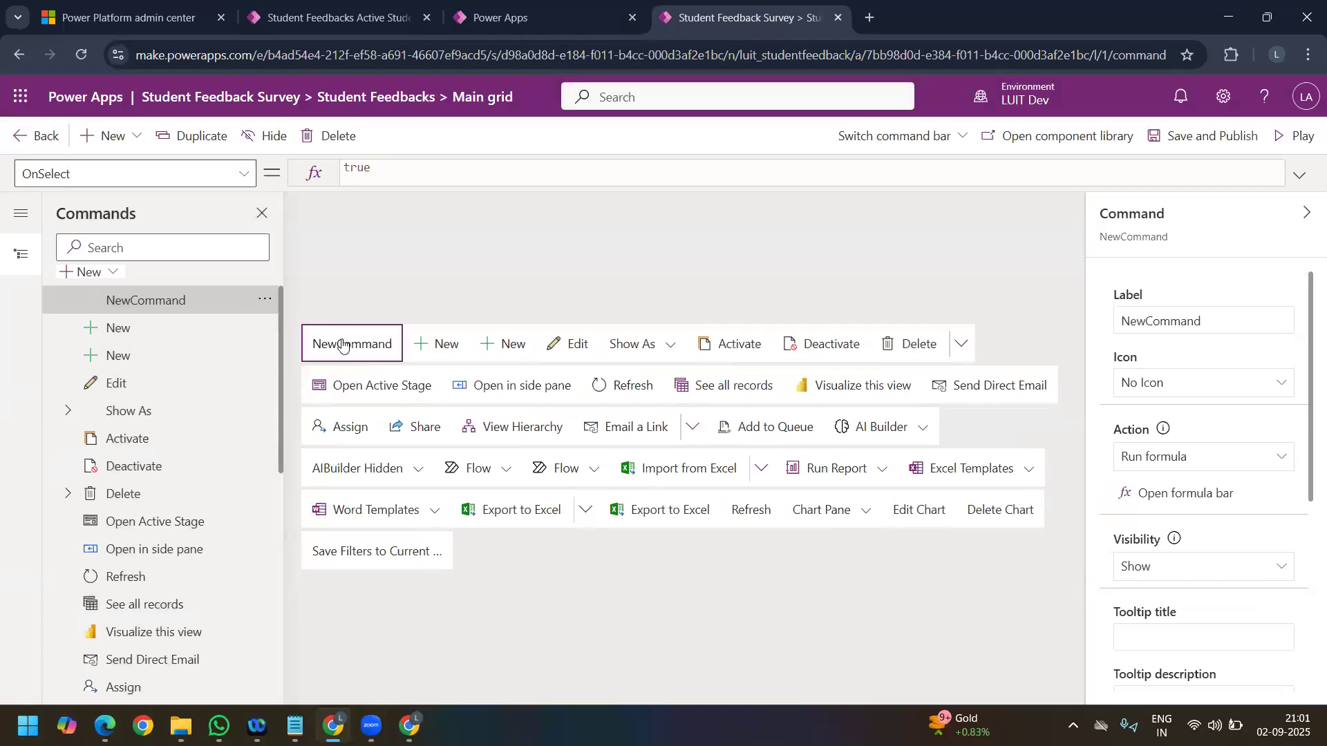
Step: Set the new command's label to My Custom Button
double_click(1174, 320)
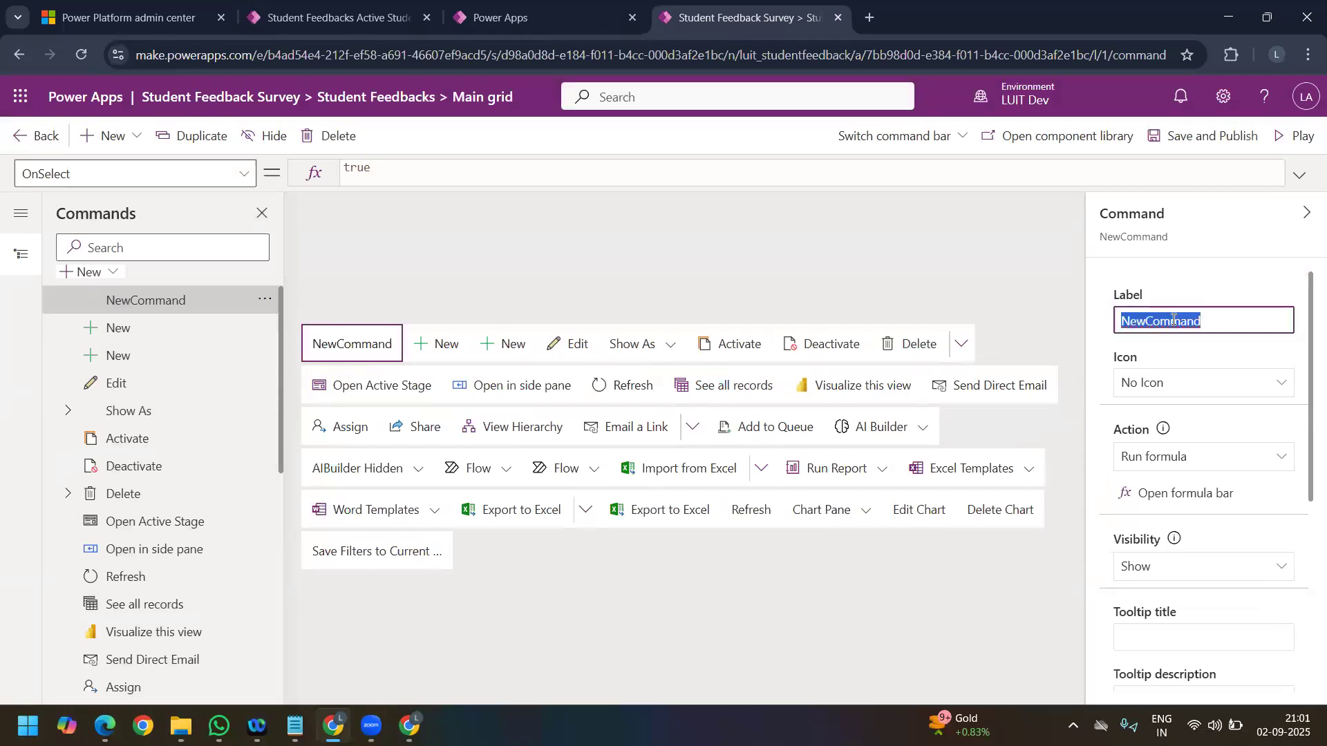
type("My Cuso")
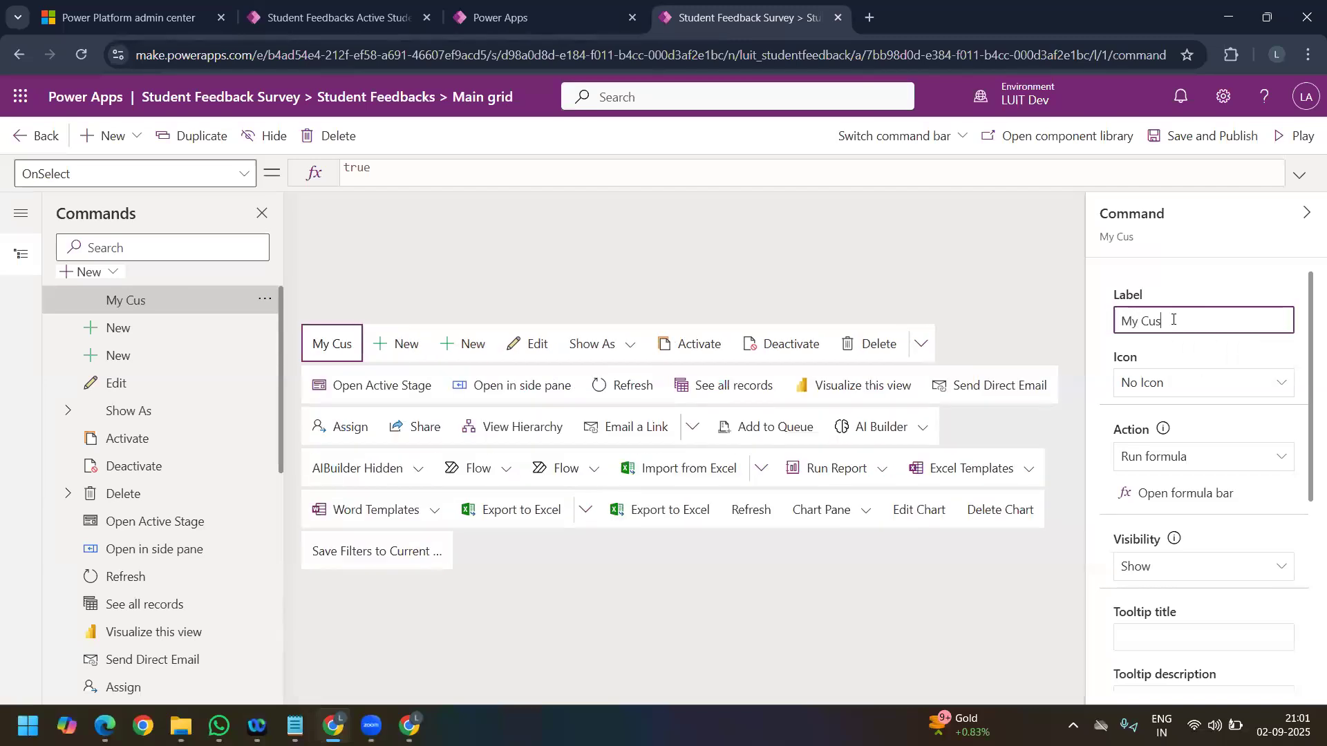
key("BackSpace")
type("tom Button")
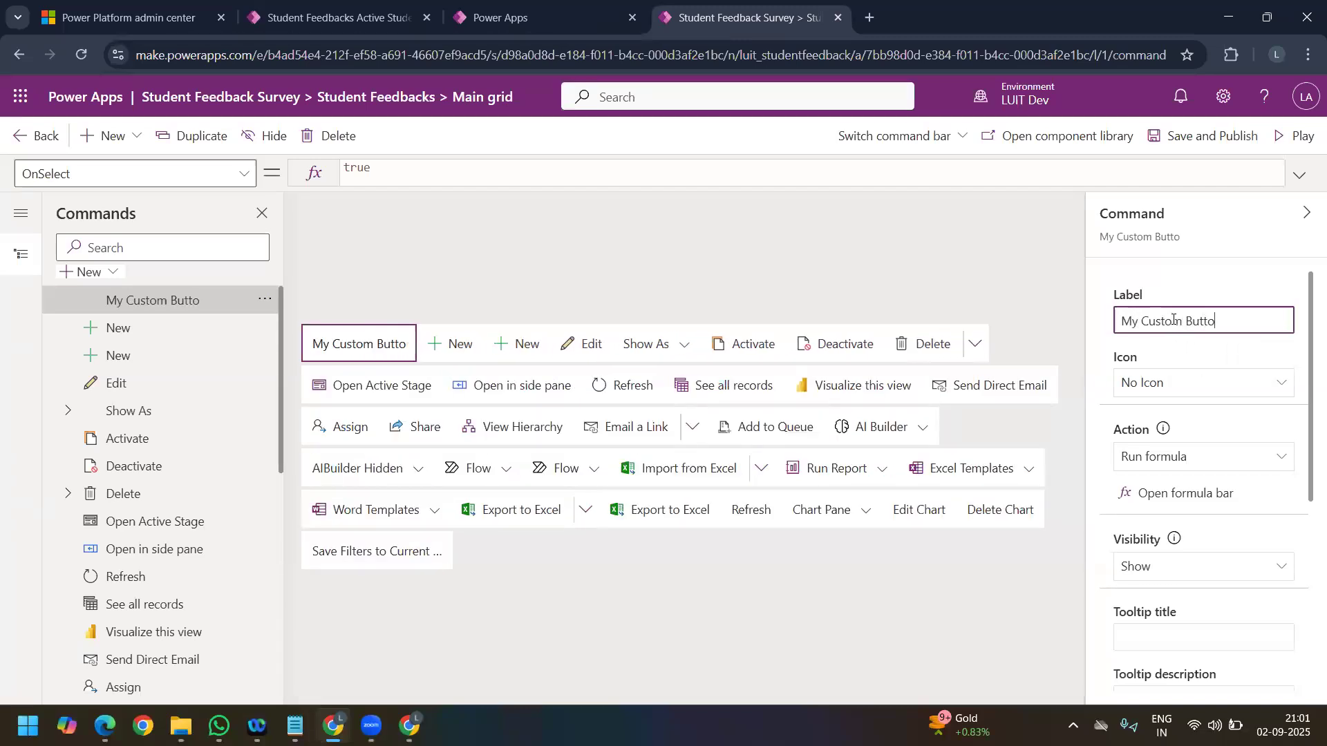
Step: Give My Custom Button a built-in icon and choose the Accept check mark
left_click(1193, 384)
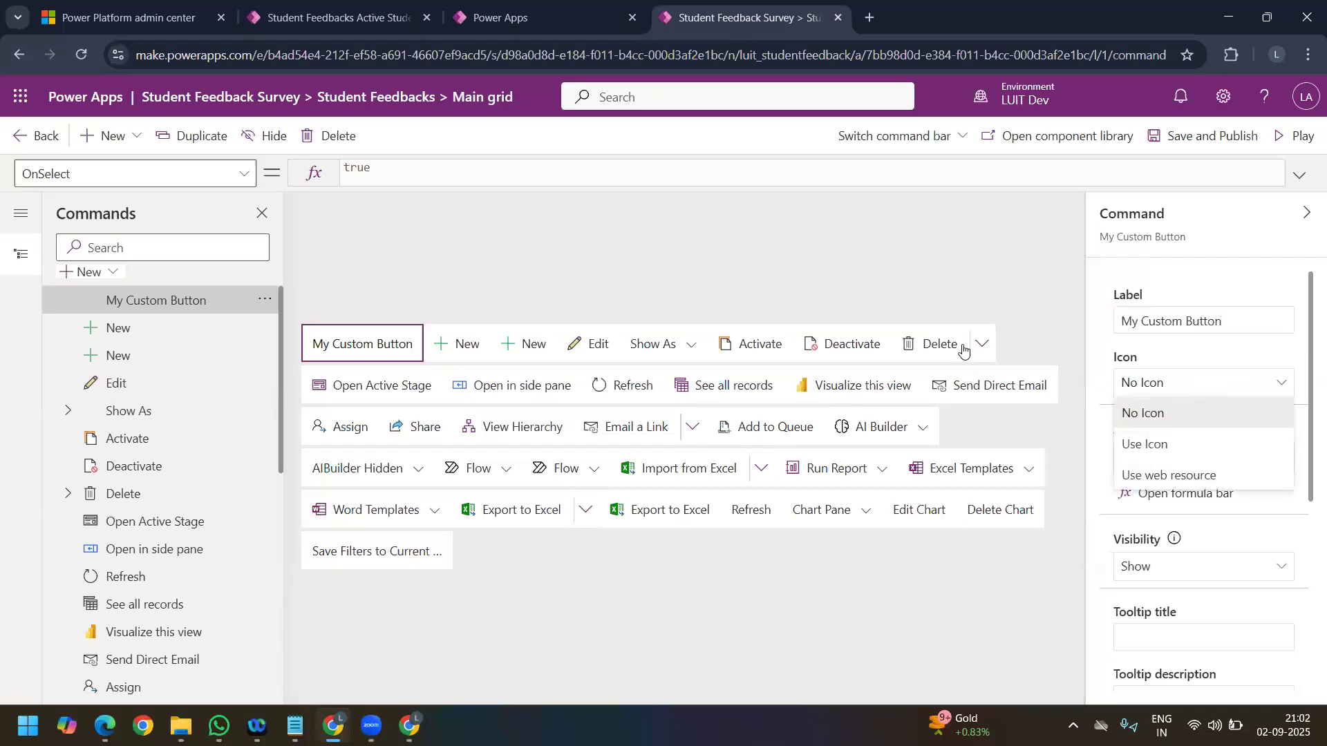
left_click(297, 18)
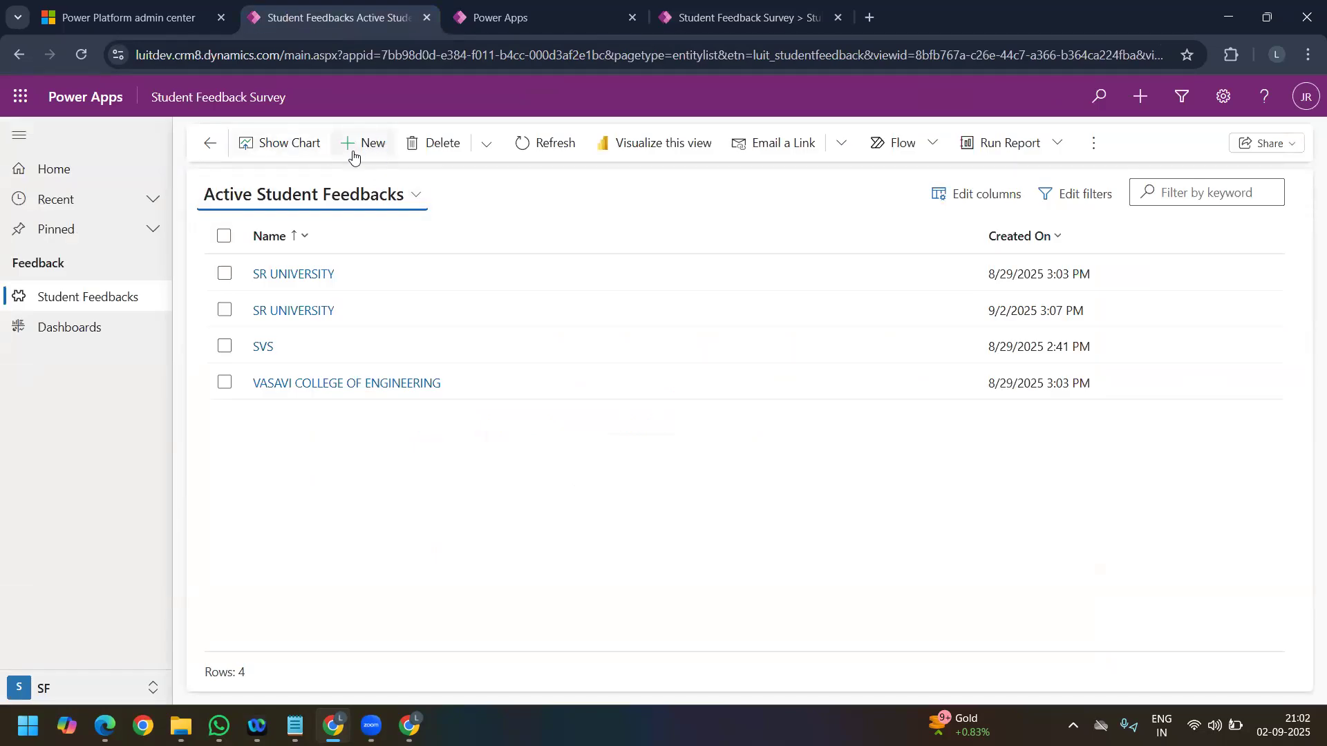
left_click(734, 23)
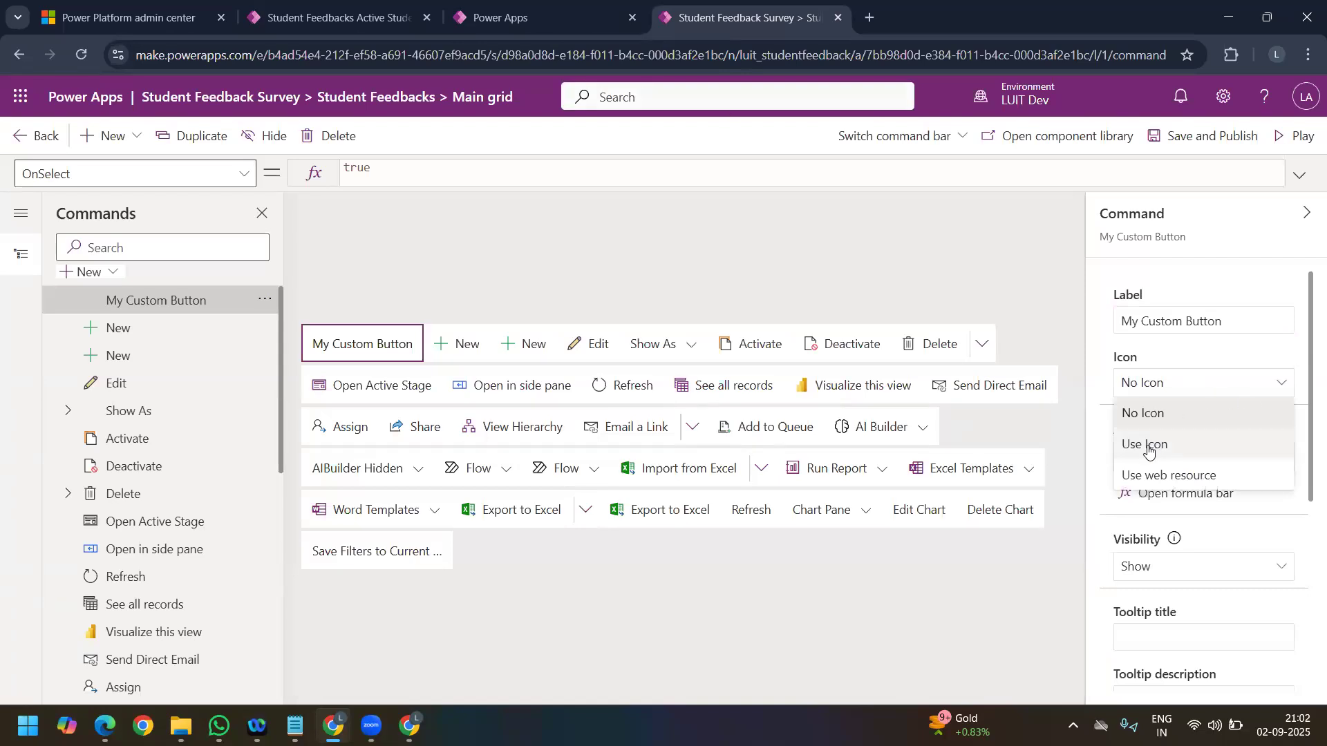
left_click(1148, 446)
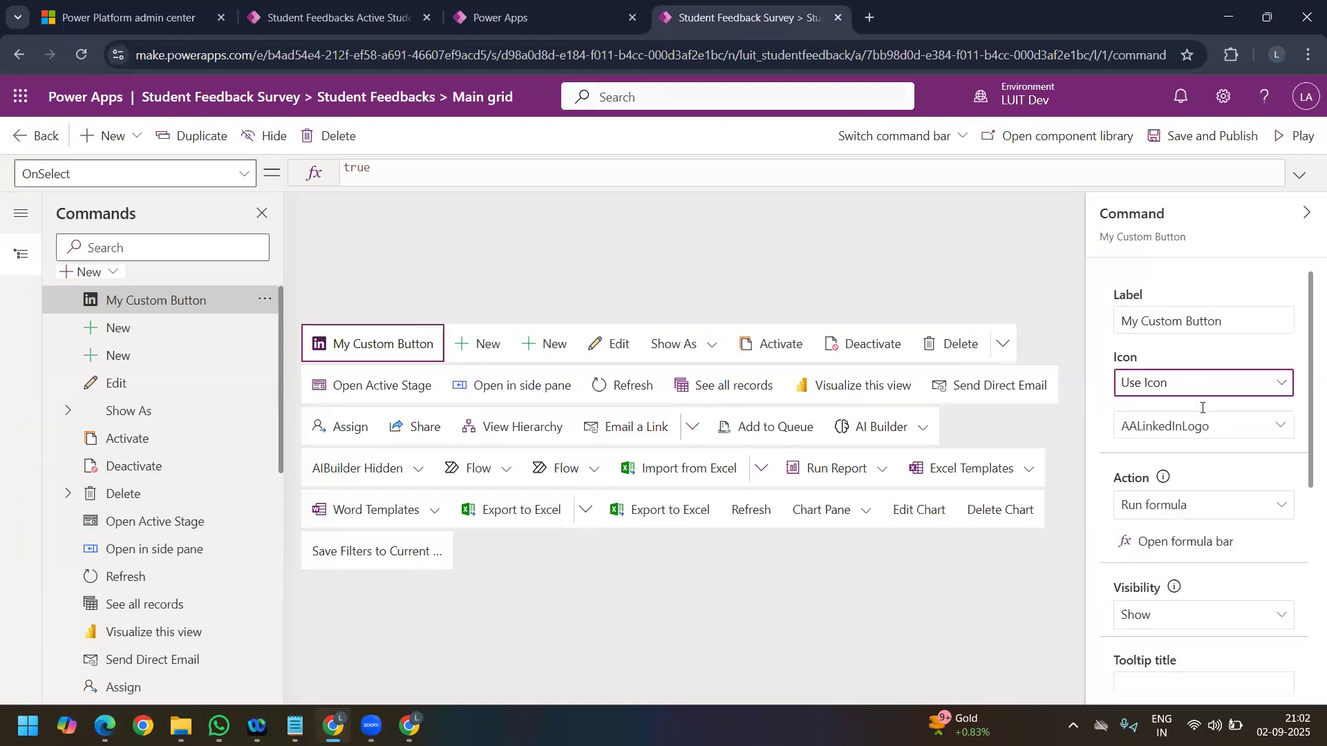
left_click(1275, 427)
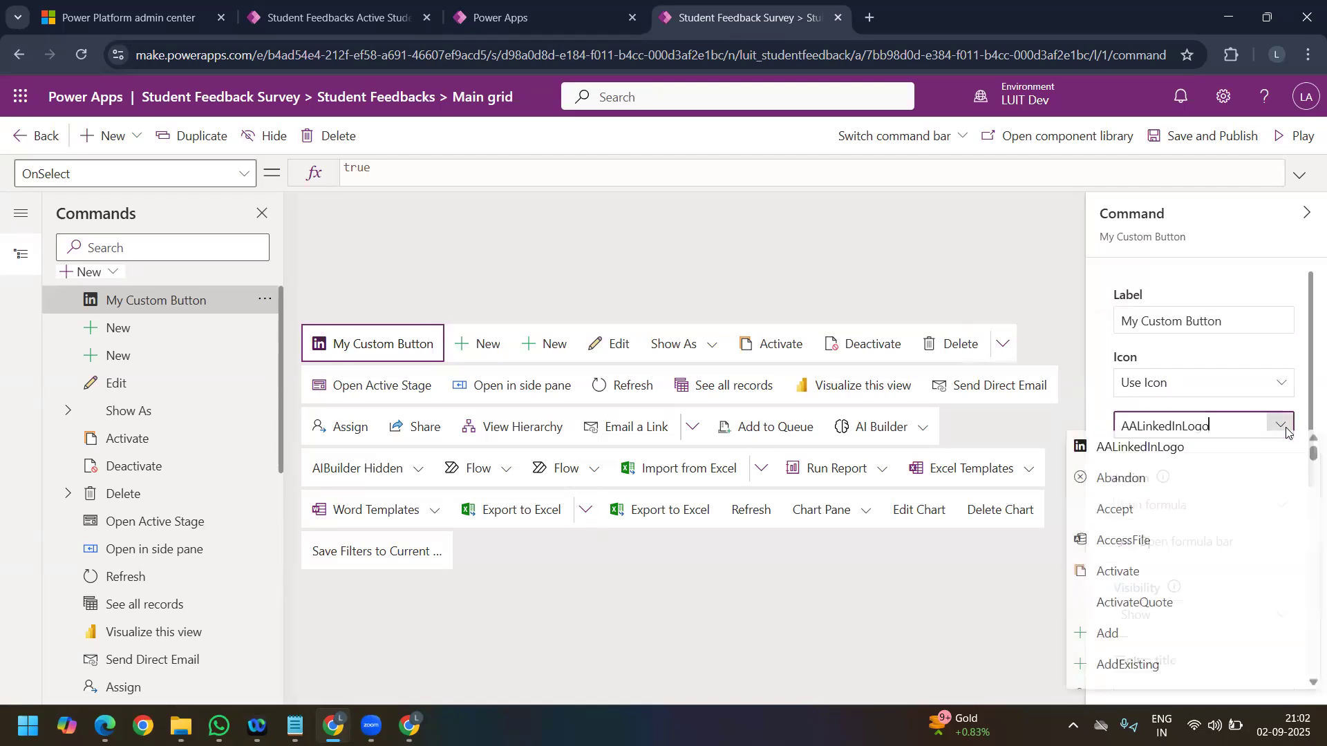
left_click(1144, 527)
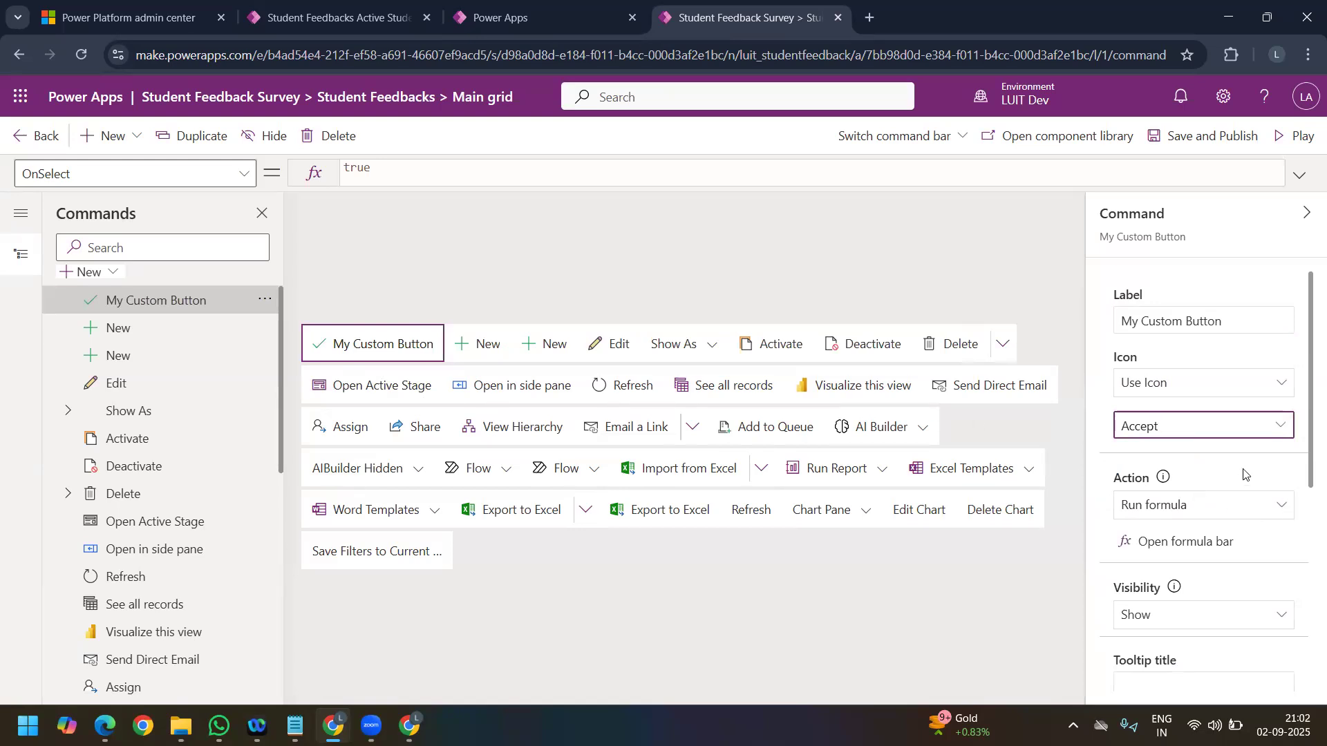
Step: Review the action settings of My Custom Button, and clear the existing expression from its OnSelect formula
scroll(1254, 467, "down", 3)
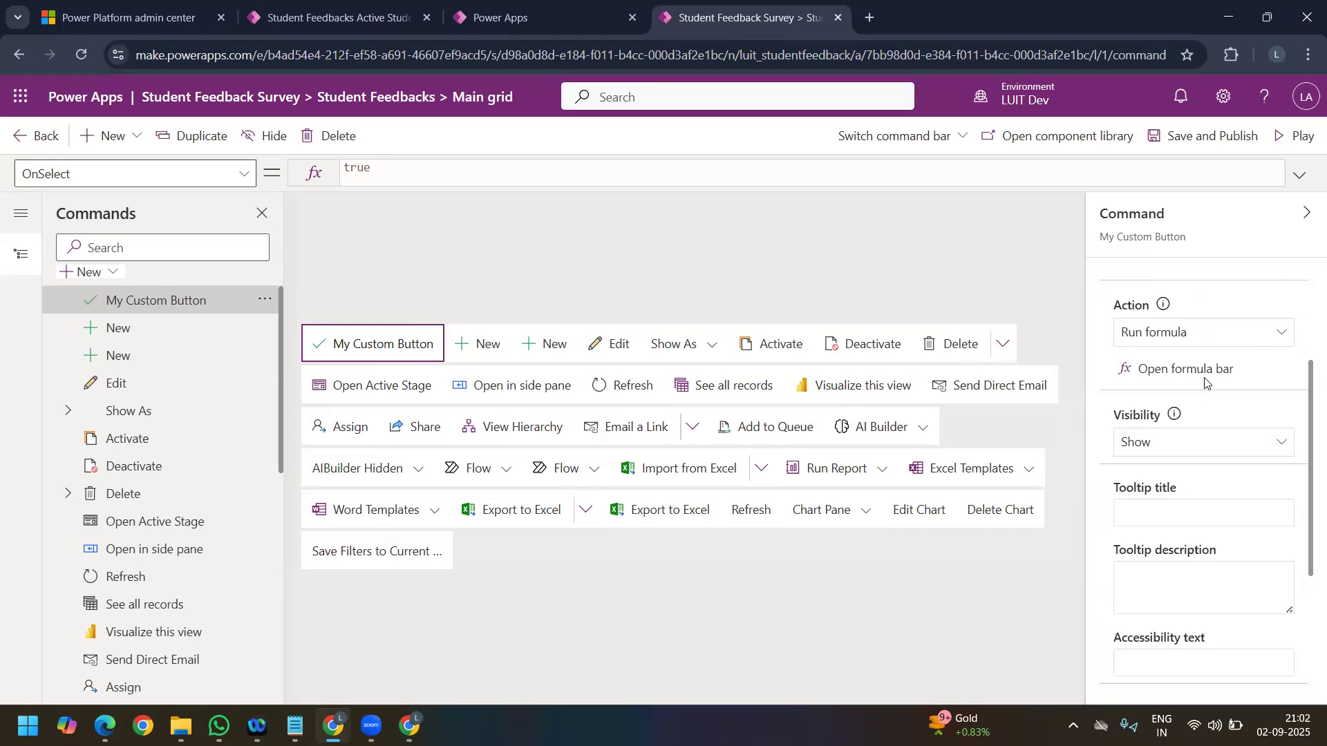
left_click(1200, 373)
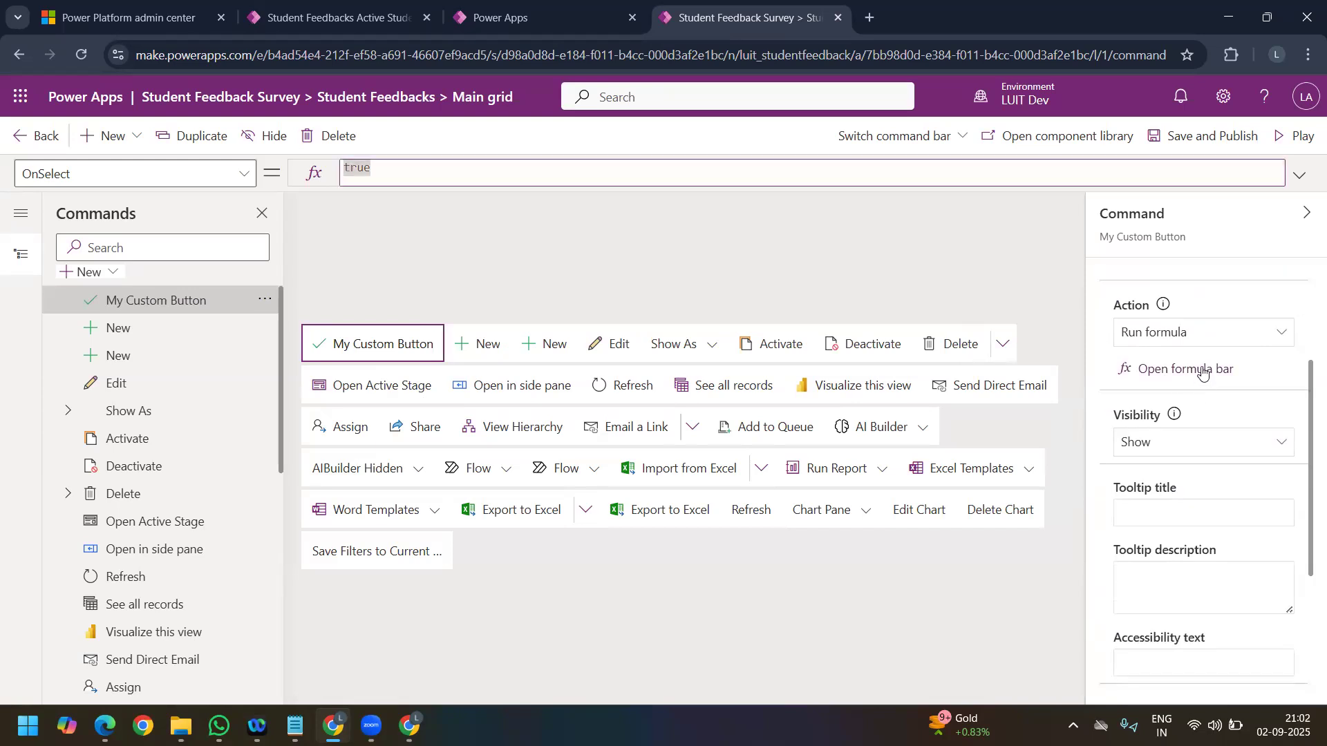
left_click(1196, 376)
scroll(1203, 495, "down", 3)
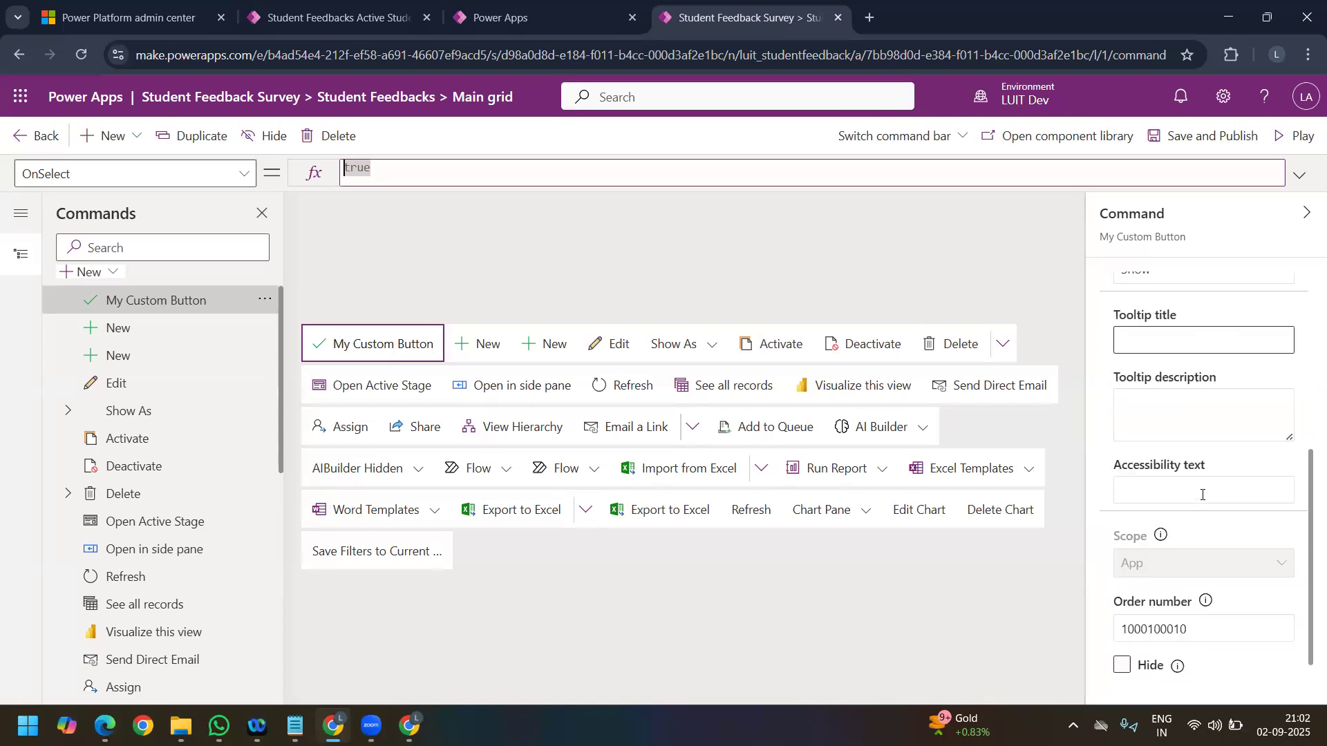
scroll(1200, 495, "up", 5)
left_click(1186, 543)
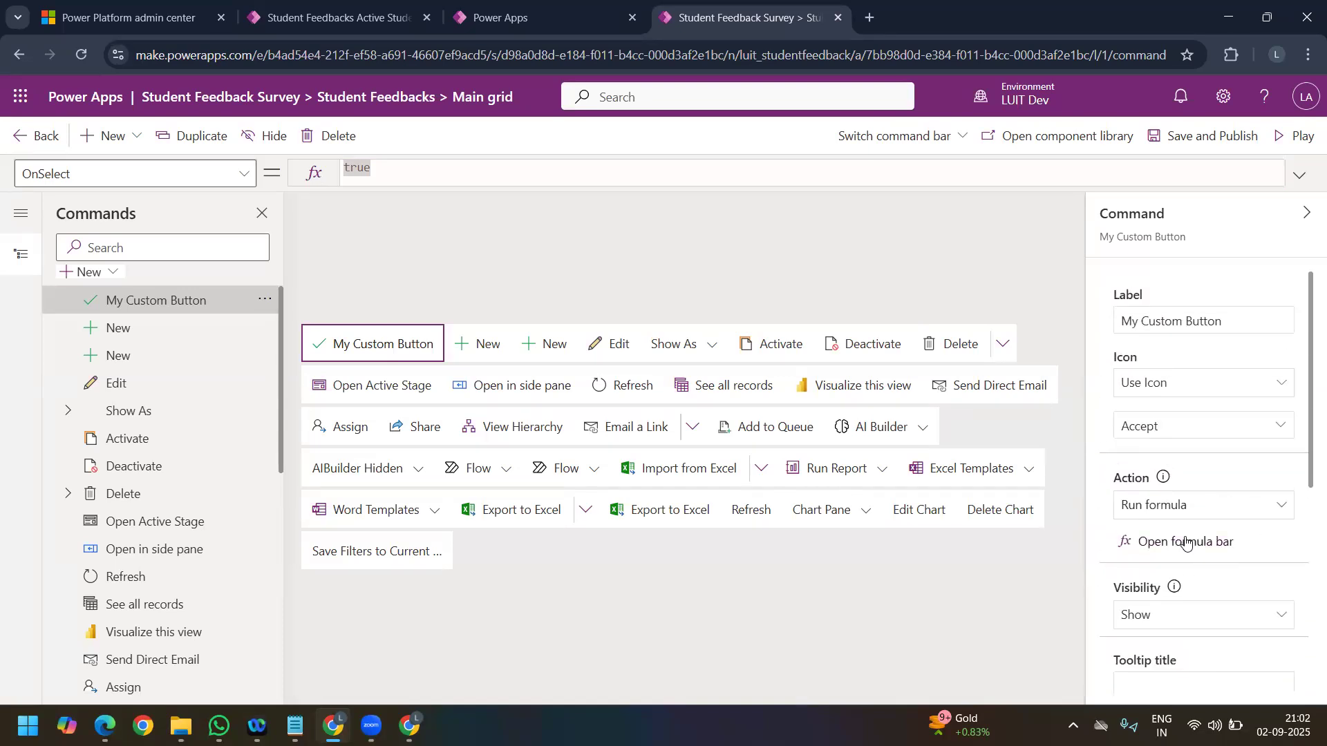
left_click(445, 174)
key("ctrl+a")
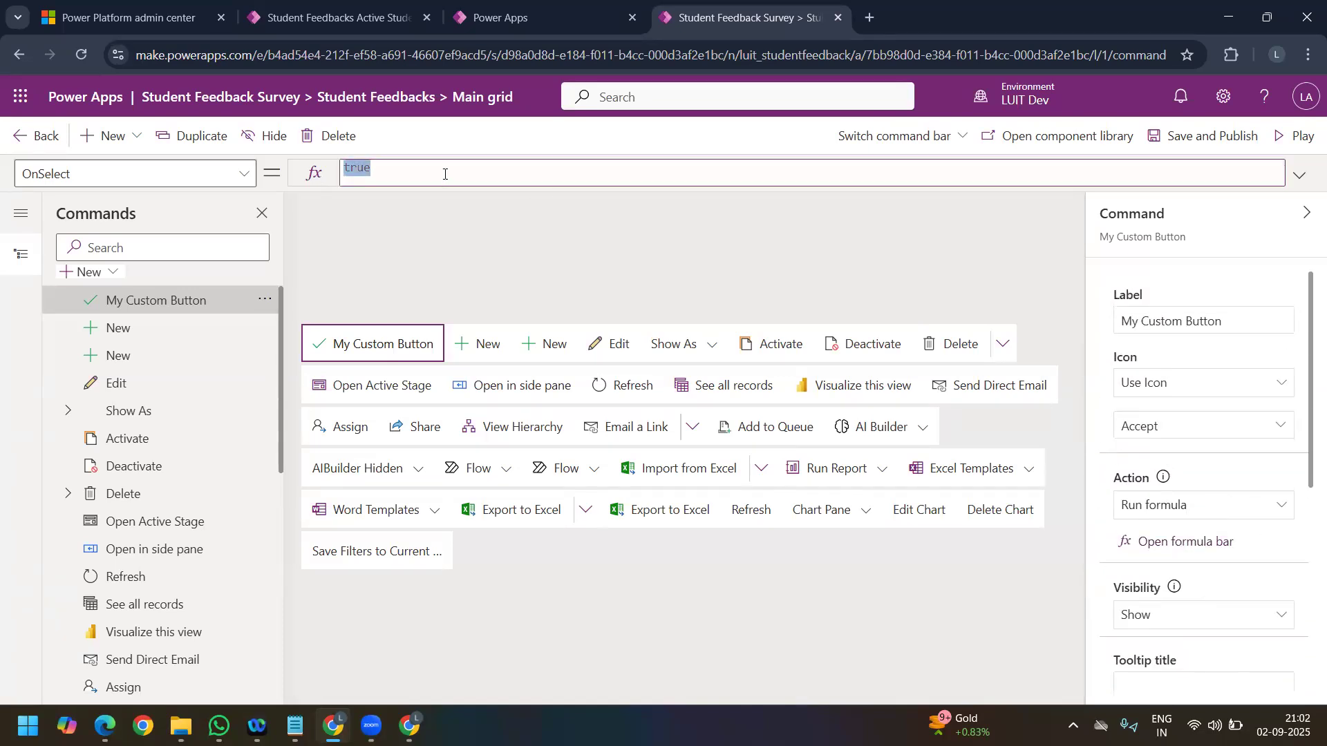
key("BackSpace")
key("BackSpace")
key("BackSpace")
key("BackSpace")
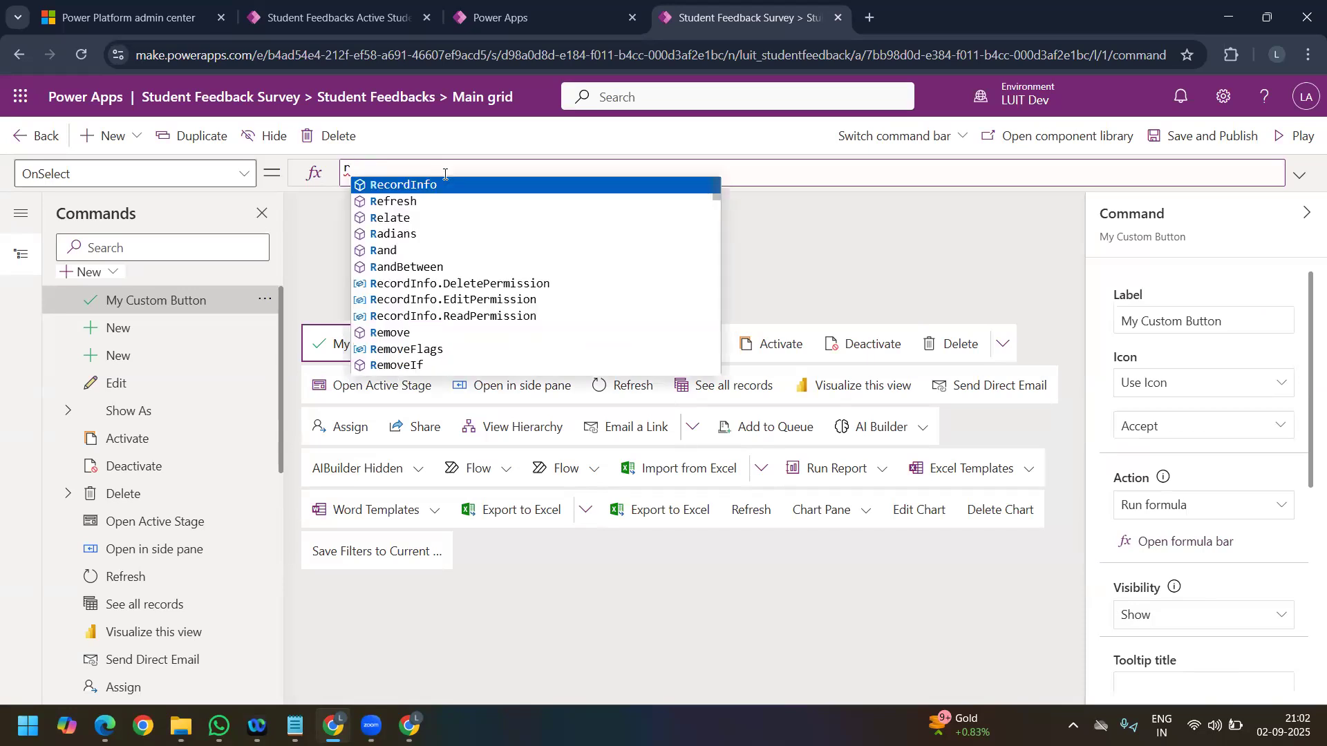
type("r")
key("Tab")
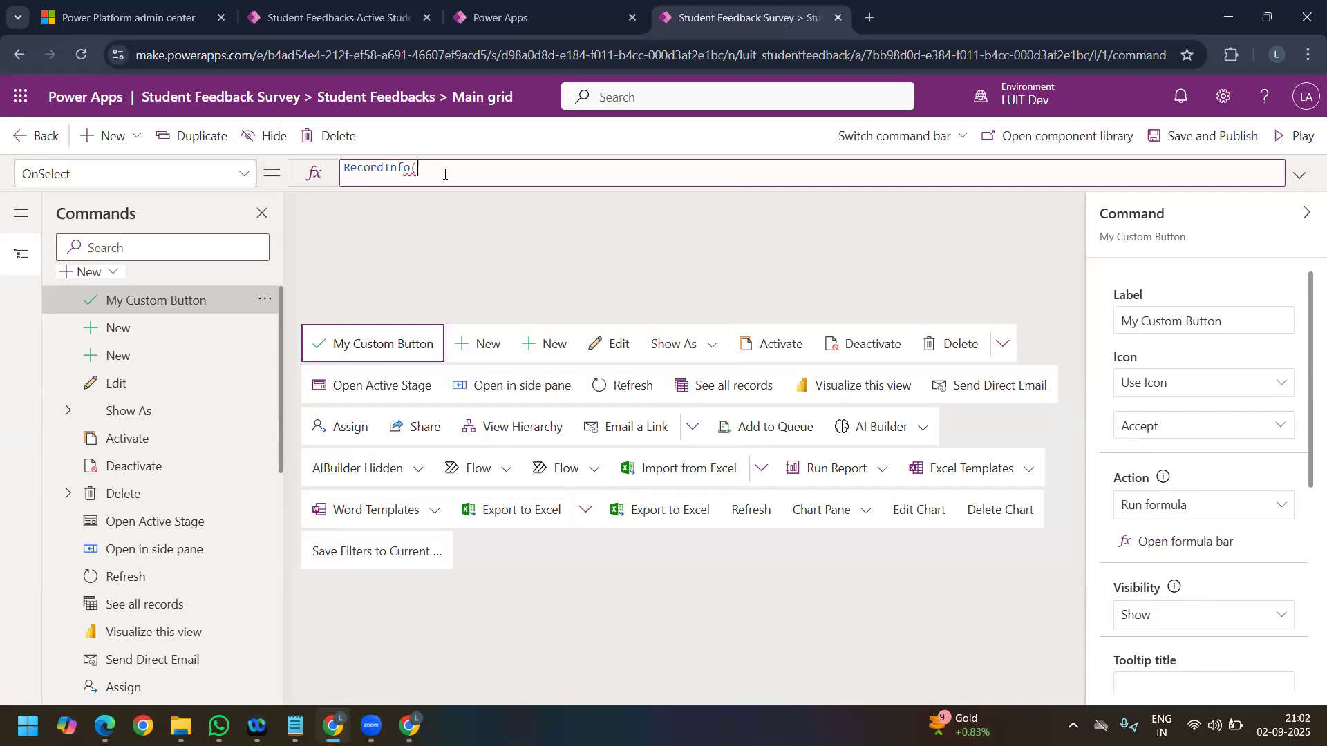
key("BackSpace")
key("BackSpace")
key("BackSpace")
key("BackSpace")
key("BackSpace")
key("BackSpace")
key("BackSpace")
key("BackSpace")
key("BackSpace")
key("BackSpace")
key("BackSpace")
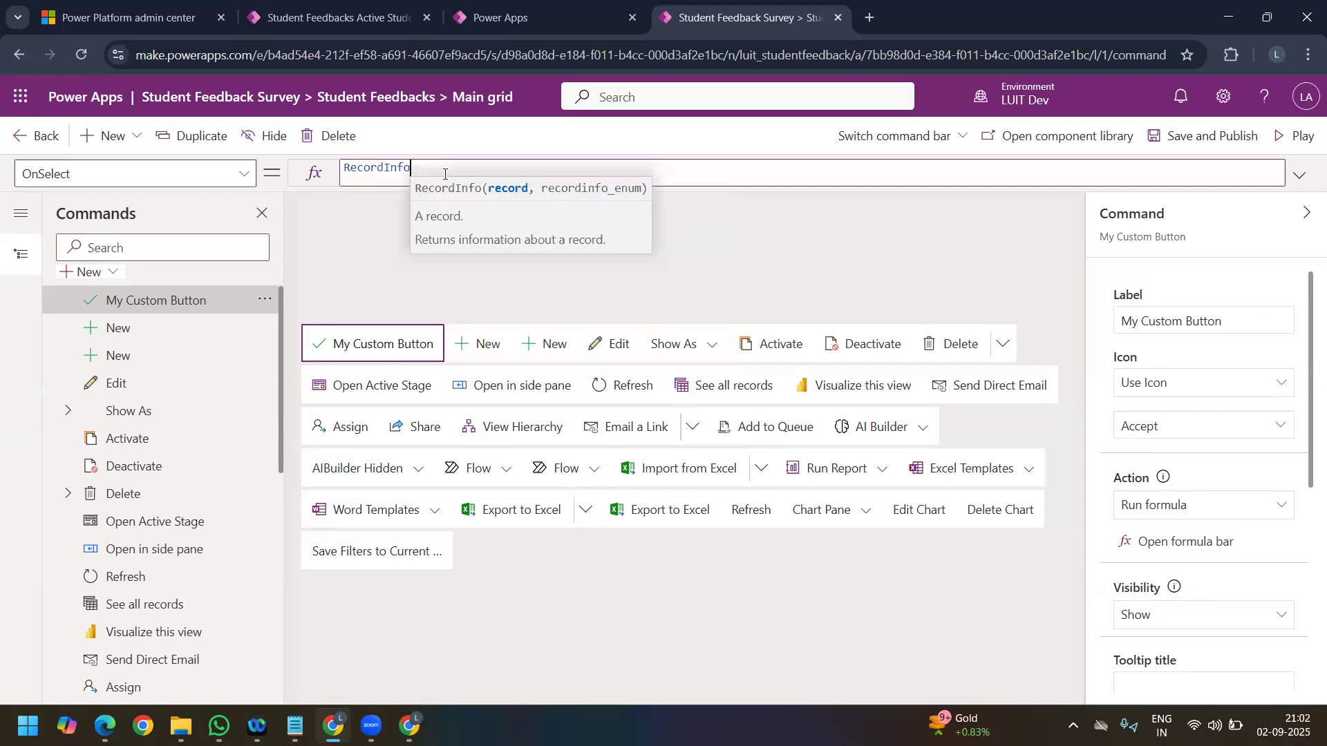
type("list")
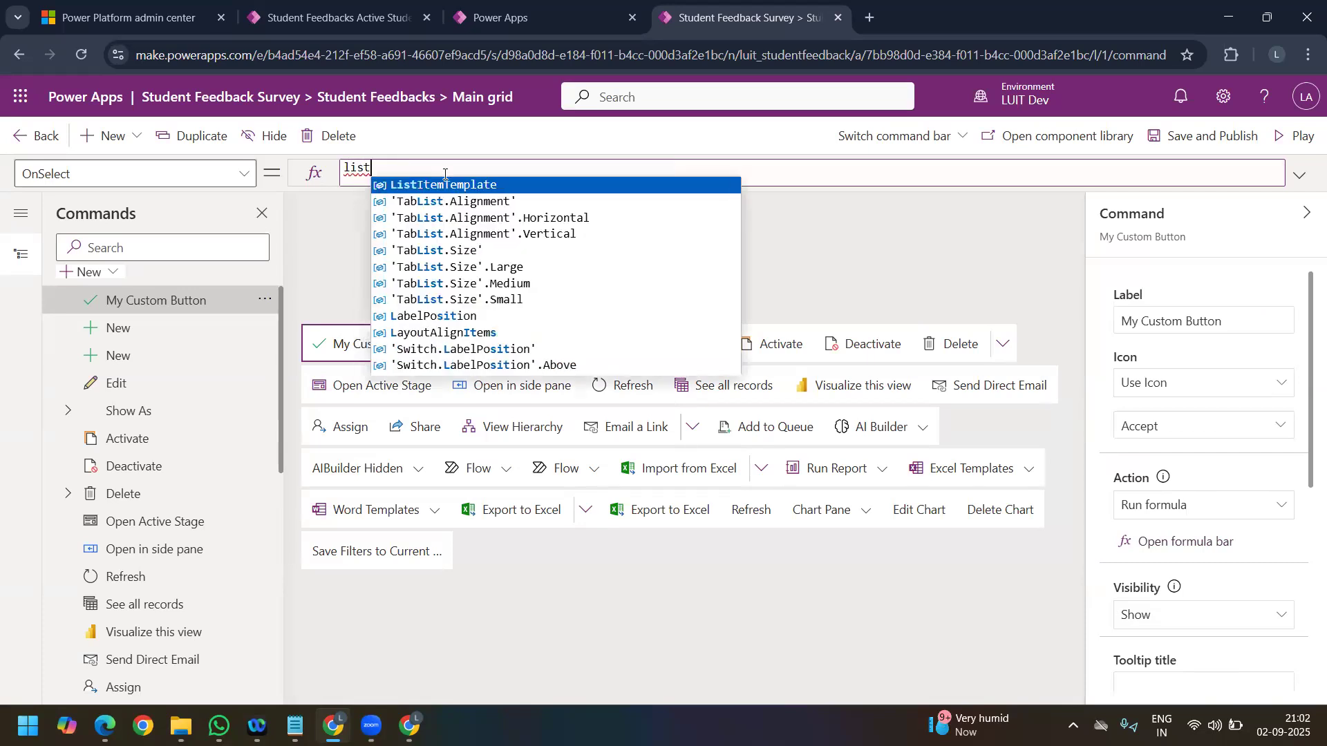
key("BackSpace")
key("BackSpace")
key("BackSpace")
key("BackSpace")
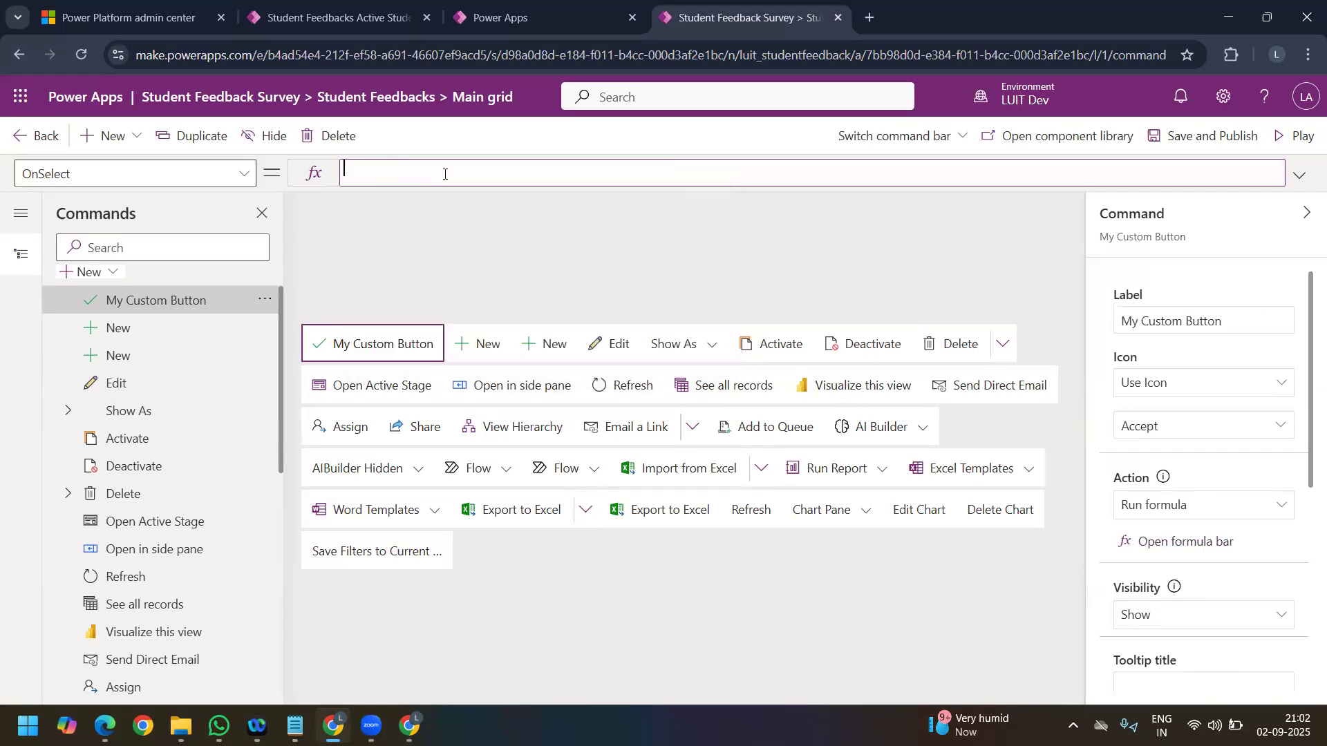
Step: Enter 'Student Feedbacks (Views)'.'Active Student Feedbacks' as the OnSelect formula of My Custom Button
type("studen")
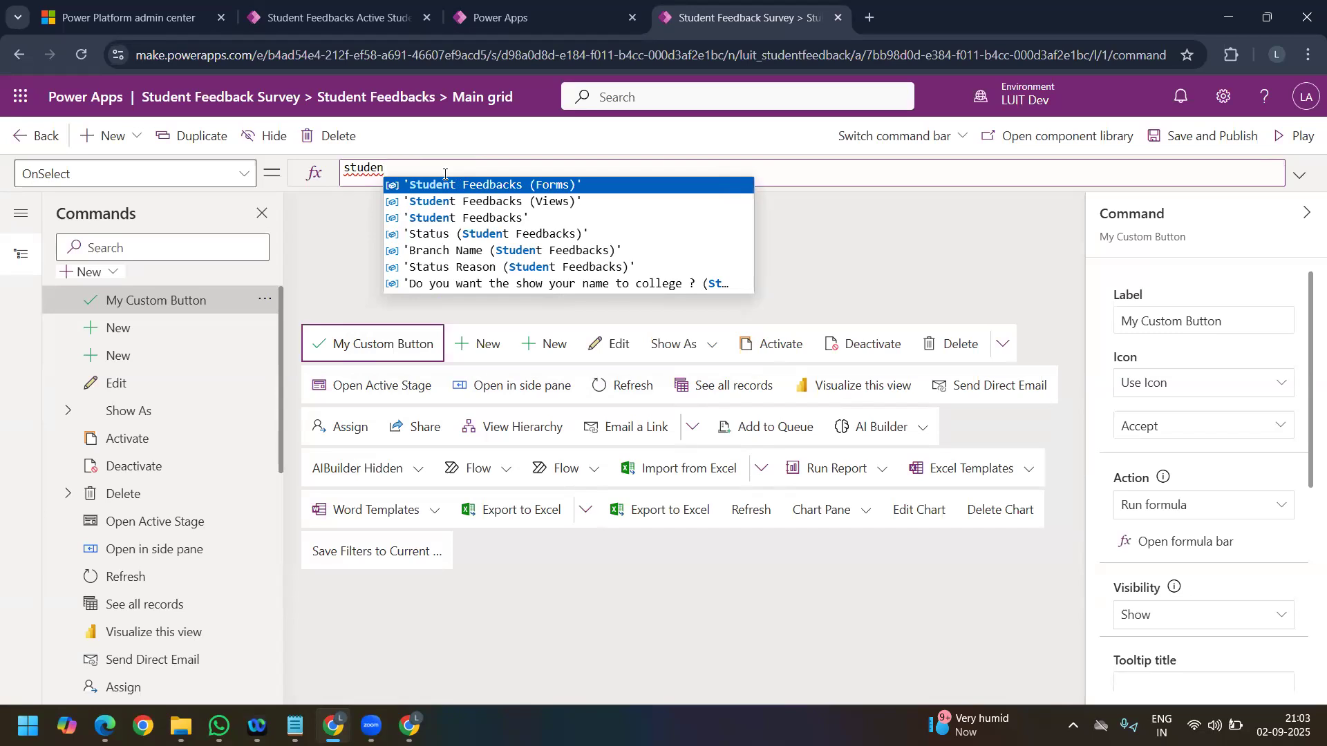
key("Down")
key("Tab")
type(".")
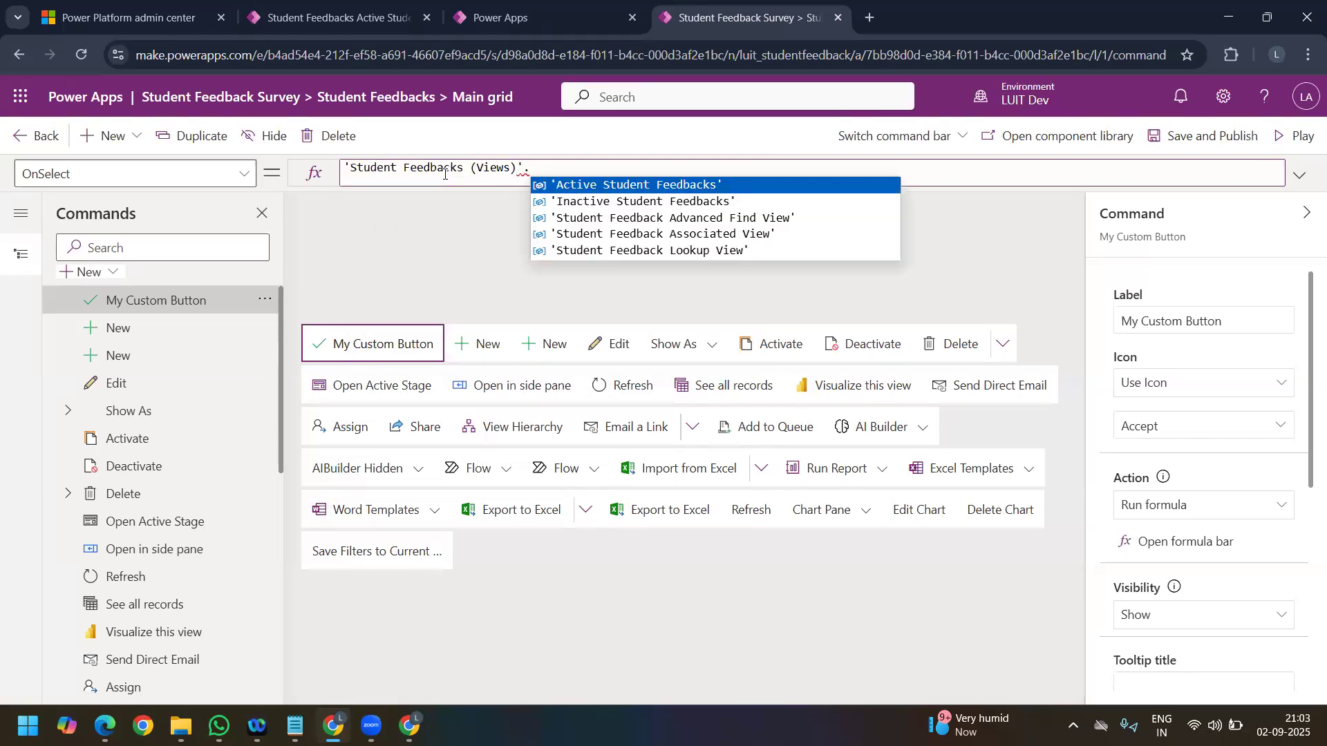
key("Tab")
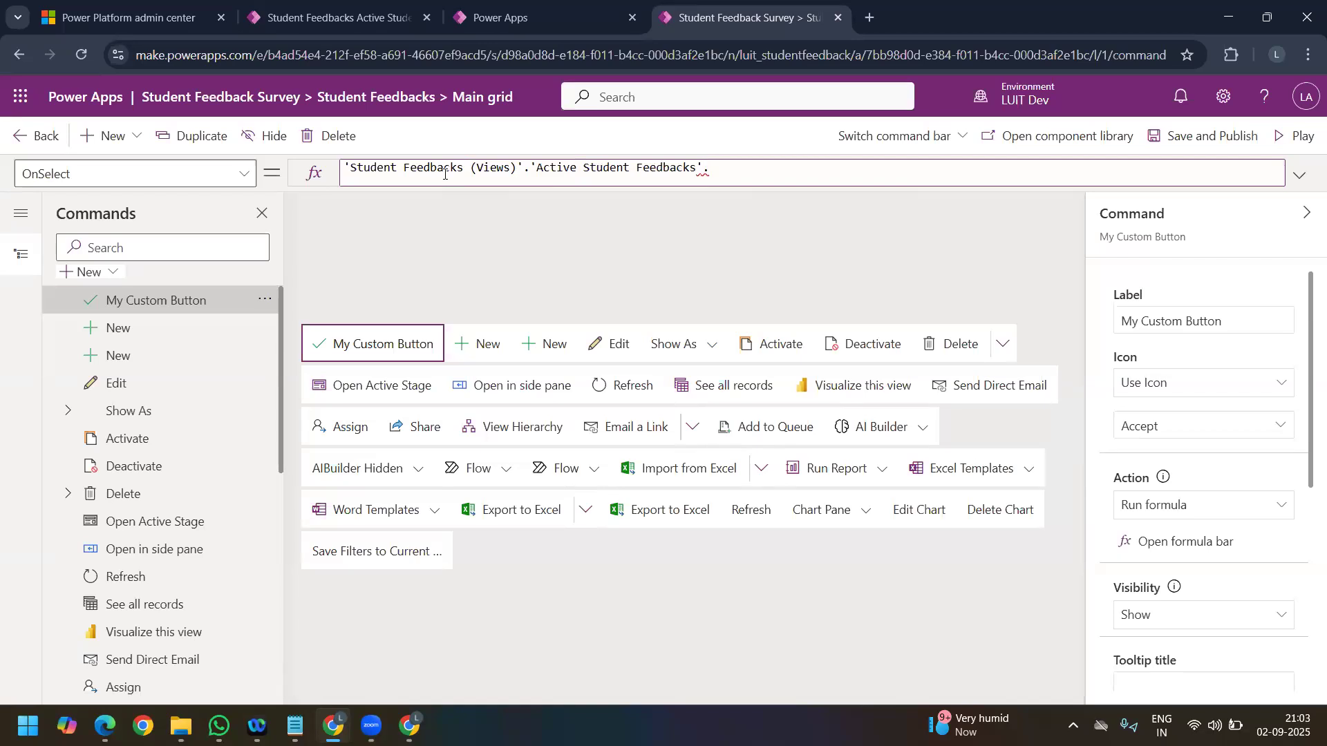
key("BackSpace")
Step: Try to wrap the Active Student Feedbacks view reference in a Count function and inspect the flagged formula
key("BackSpace")
type("'.")
type("cou")
key("BackSpace")
key("BackSpace")
key("BackSpace")
key("BackSpace")
key("BackSpace")
key("BackSpace")
key("Left")
key("Left")
key("Left")
key("Left")
key("Left")
key("Left")
key("Left")
key("Left")
key("Left")
key("Left")
key("Left")
key("Left")
key("Left")
key("Left")
key("Left")
key("Left")
type("Count(")
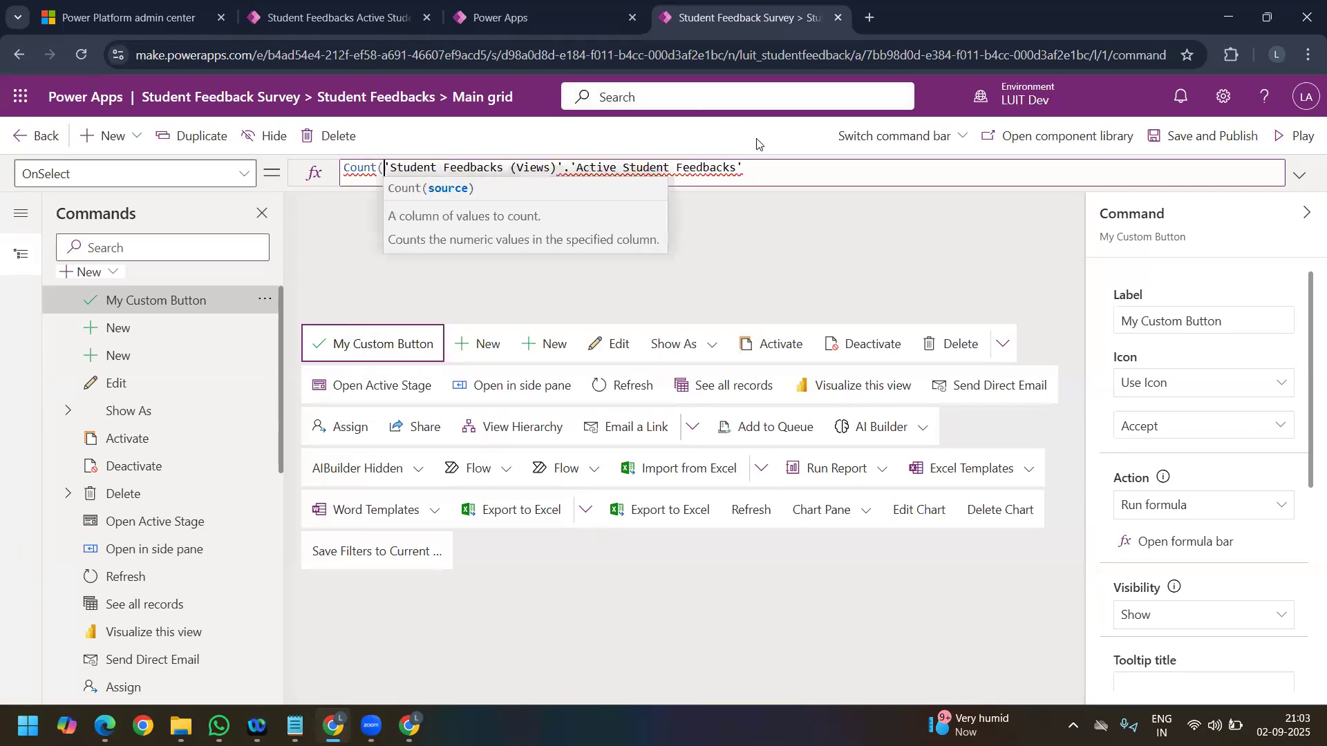
key("Home")
left_click(748, 171)
type(")")
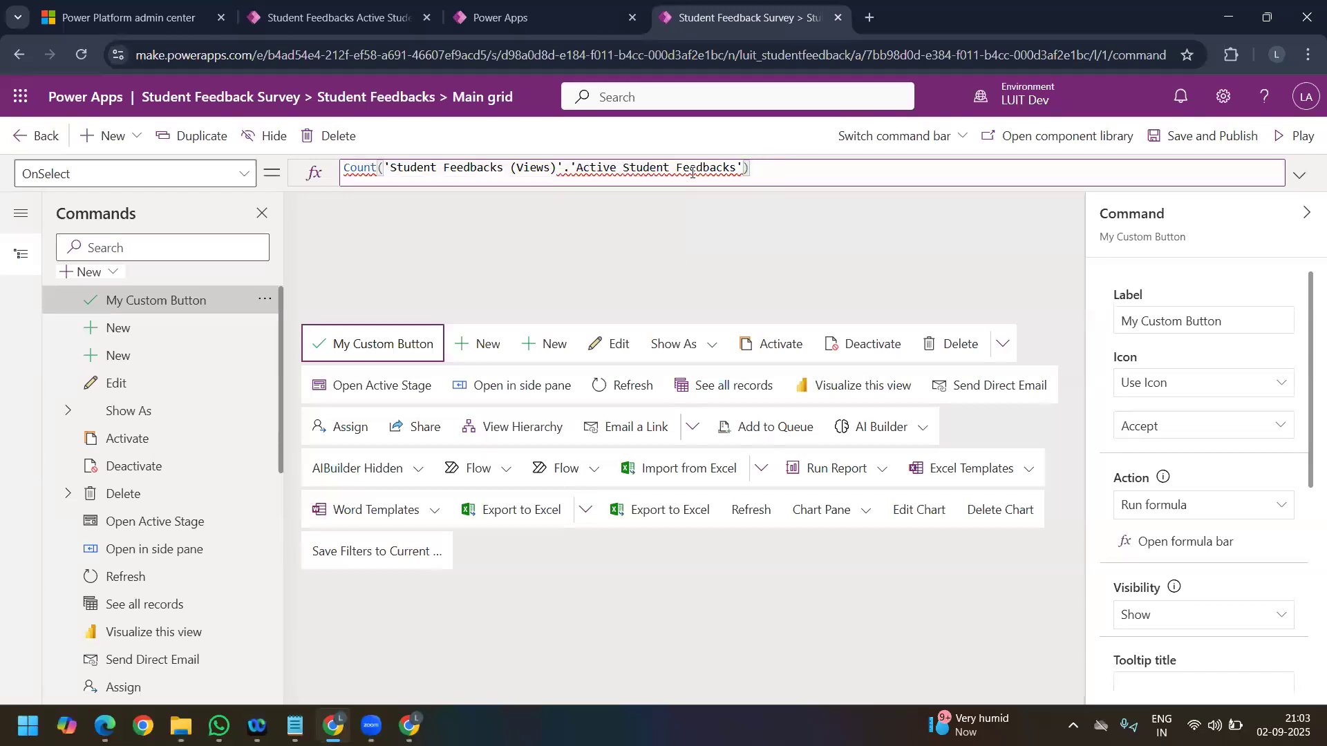
mouse_move(682, 166)
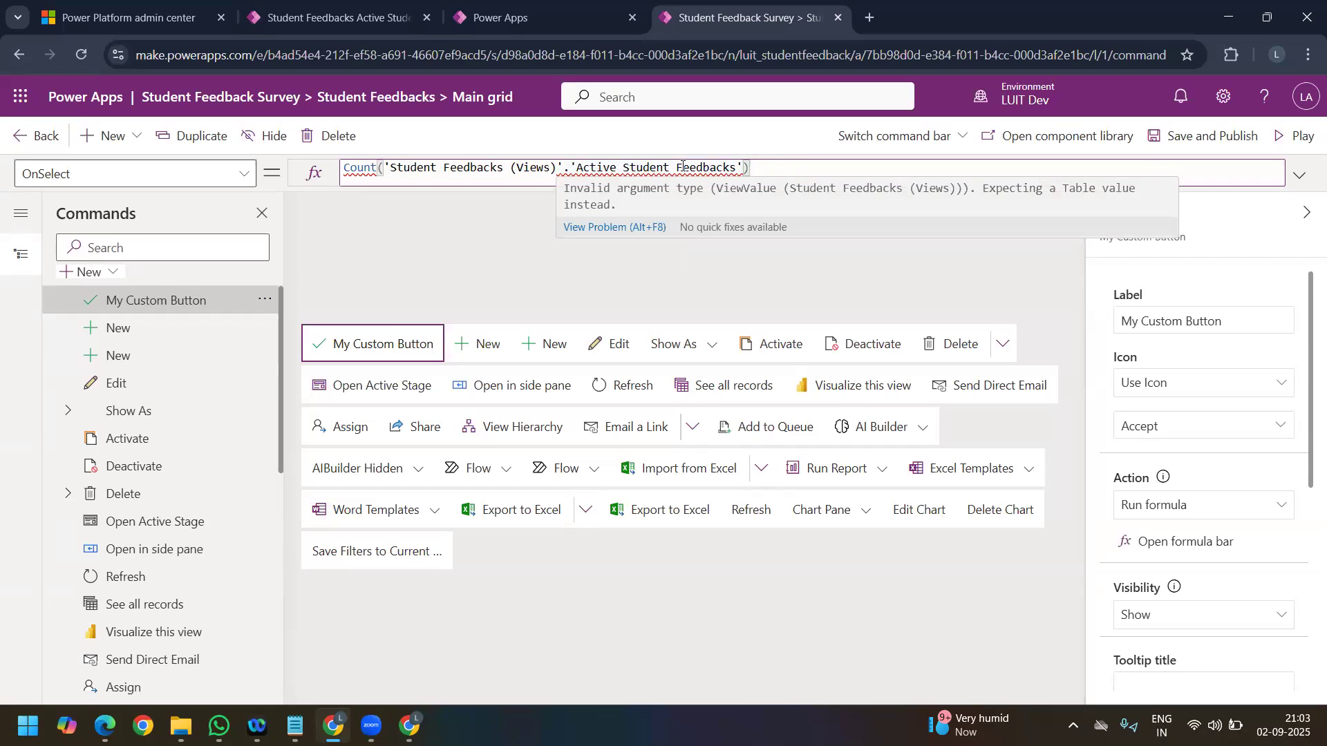
Step: Replace the view reference inside Count with the 'Student Feedbacks' table
left_click_drag(562, 170, 738, 173)
key("BackSpace")
key("BackSpace")
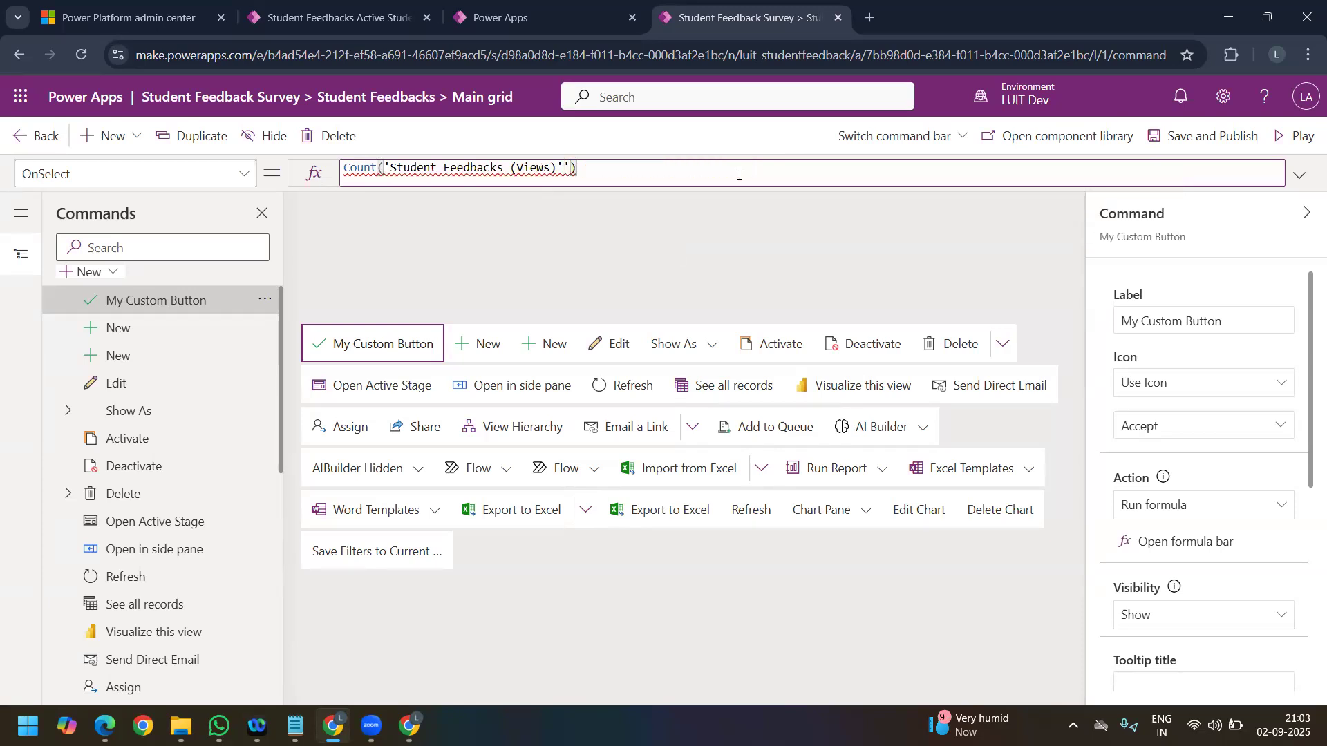
key("BackSpace")
key("BackSpace")
key("BackSpace")
key("BackSpace")
key("BackSpace")
key("BackSpace")
key("BackSpace")
key("BackSpace")
key("BackSpace")
key("BackSpace")
key("BackSpace")
key("BackSpace")
key("BackSpace")
key("BackSpace")
key("BackSpace")
key("BackSpace")
key("BackSpace")
key("BackSpace")
key("BackSpace")
key("BackSpace")
key("BackSpace")
key("BackSpace")
key("BackSpace")
key("BackSpace")
key("BackSpace")
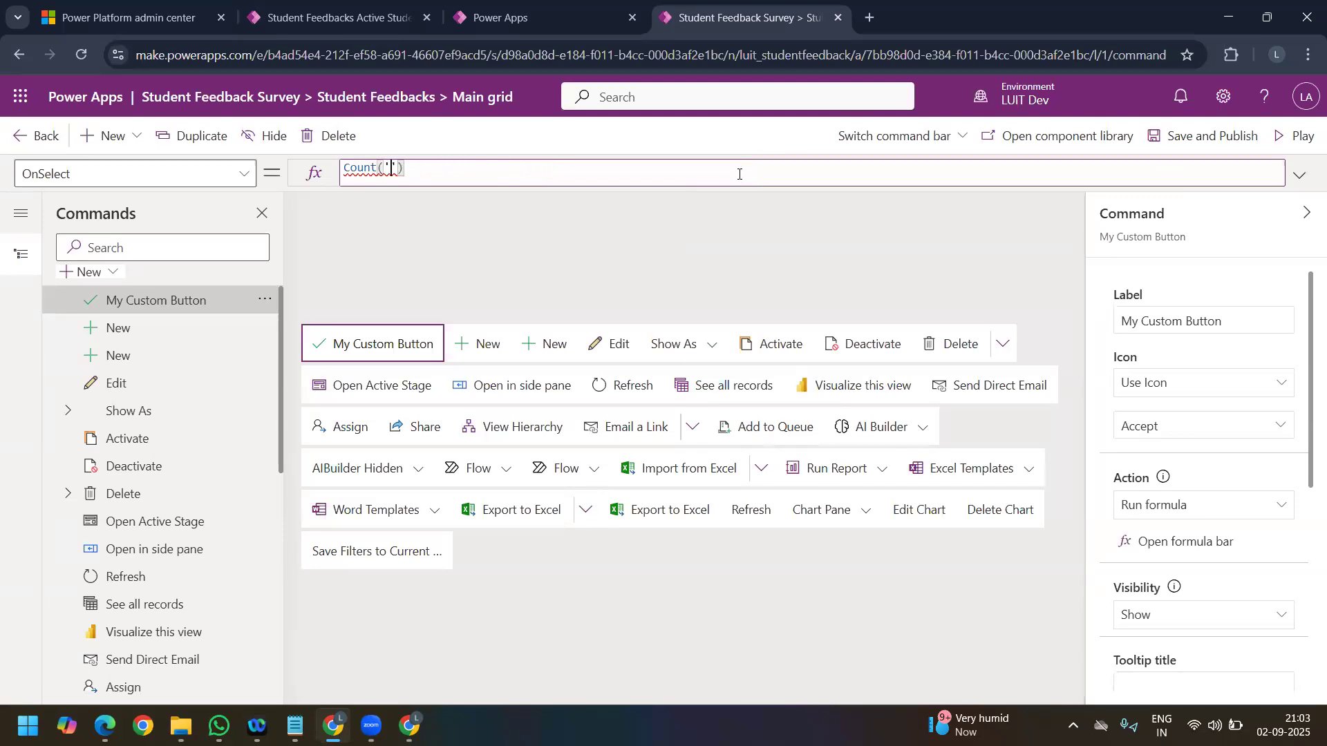
key("BackSpace")
key("BackSpace")
type("stu")
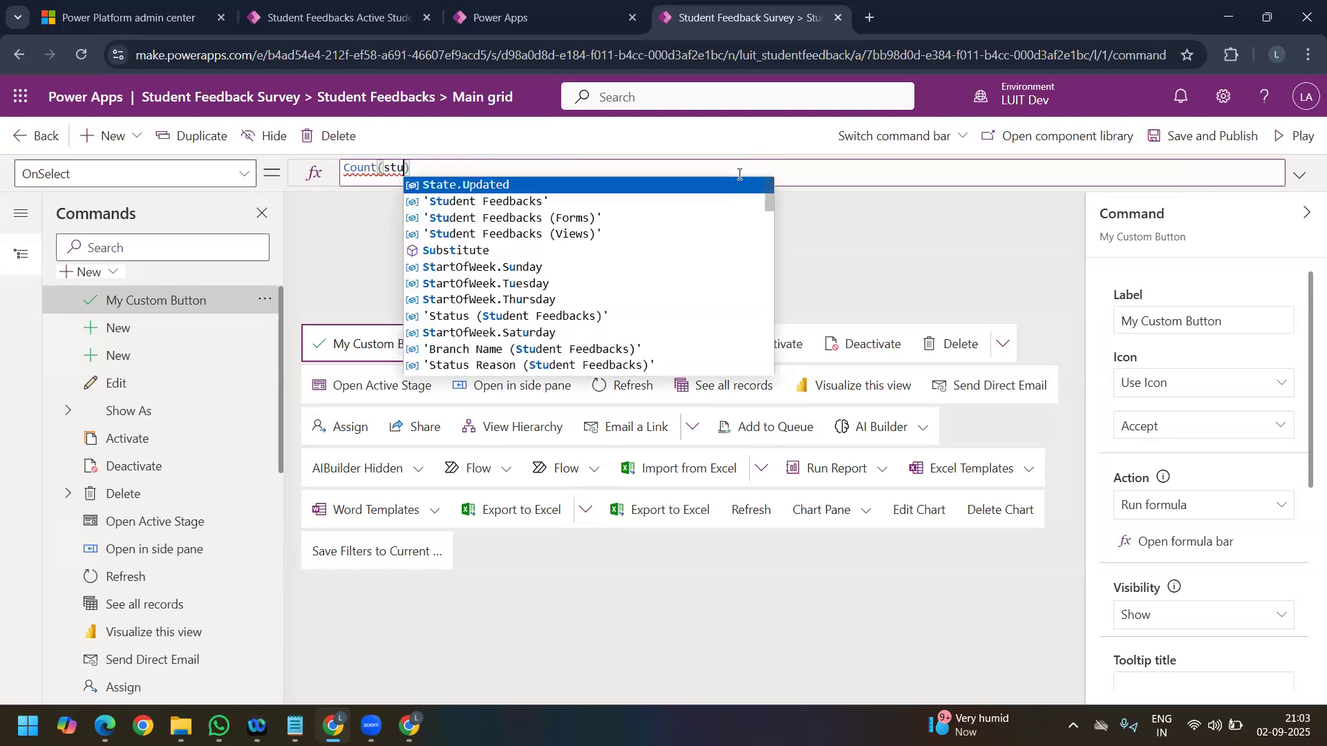
key("Down")
key("Tab")
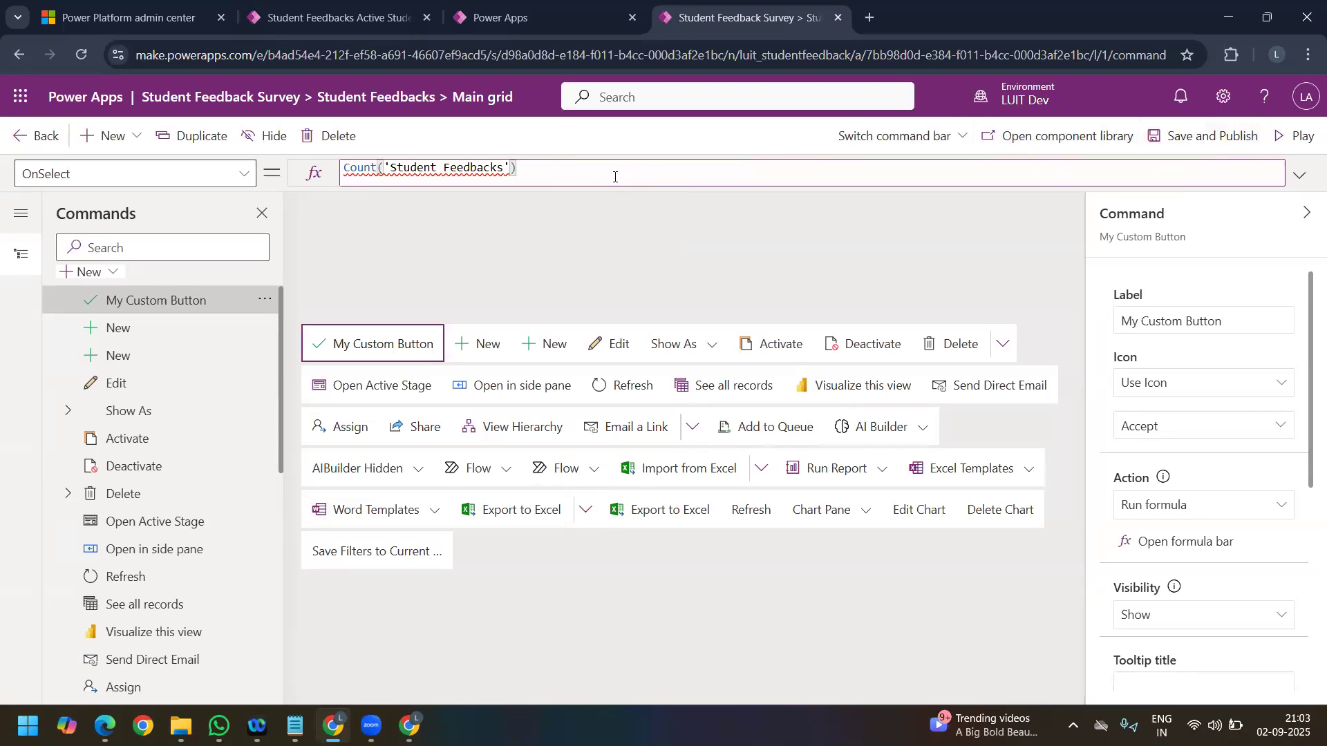
Step: Remove the Count argument and rebuild the formula as Count('Student Feedbacks') using the suggested table name
mouse_move(437, 167)
key("BackSpace")
key("BackSpace")
key("BackSpace")
key("BackSpace")
key("BackSpace")
key("BackSpace")
key("BackSpace")
key("BackSpace")
key("BackSpace")
key("BackSpace")
key("BackSpace")
key("BackSpace")
key("BackSpace")
key("BackSpace")
key("BackSpace")
key("BackSpace")
key("BackSpace")
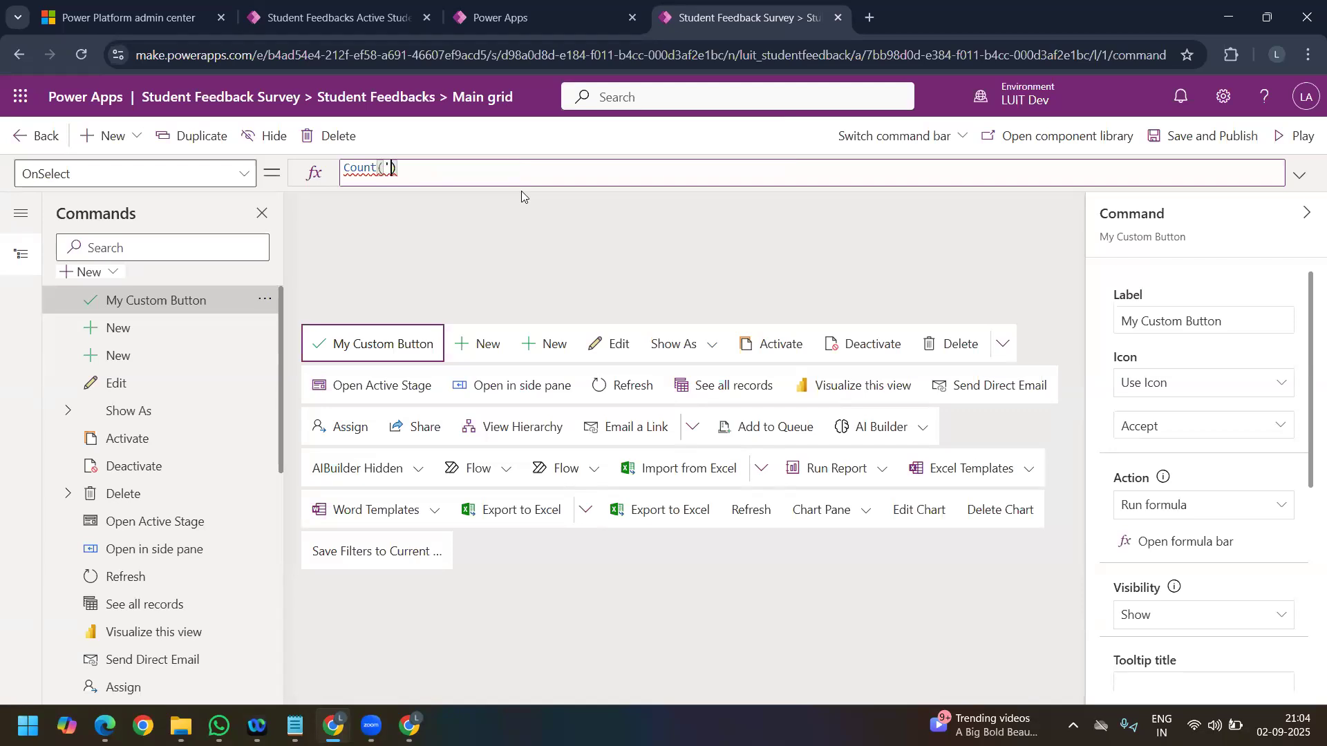
key("BackSpace")
key("Delete")
type("(")
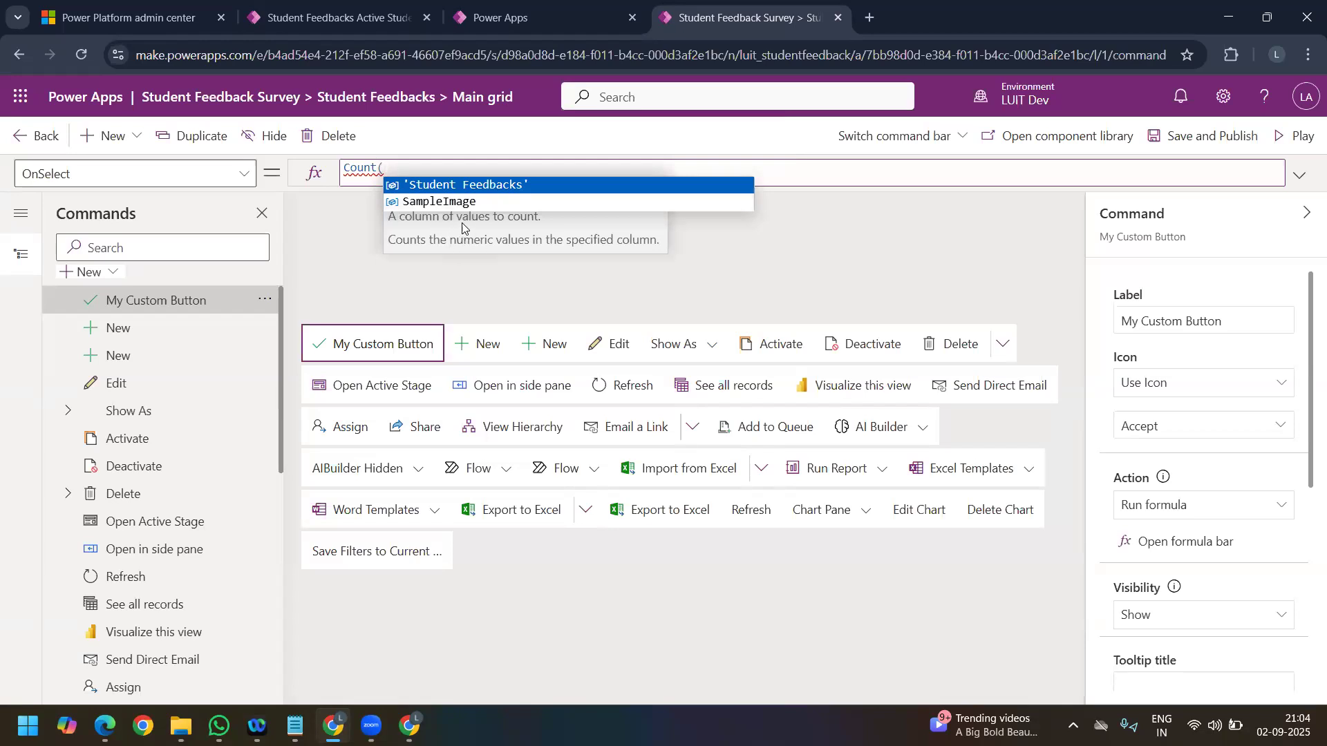
left_click(492, 185)
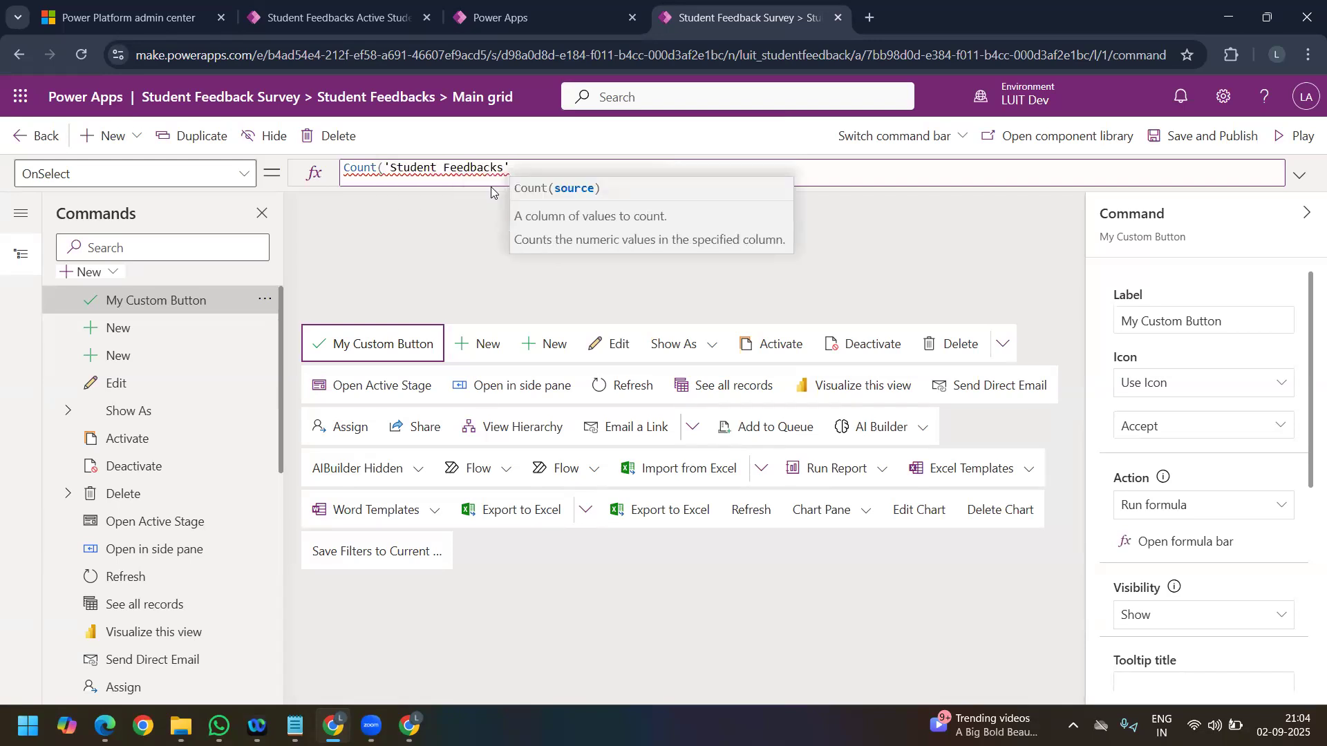
type(".")
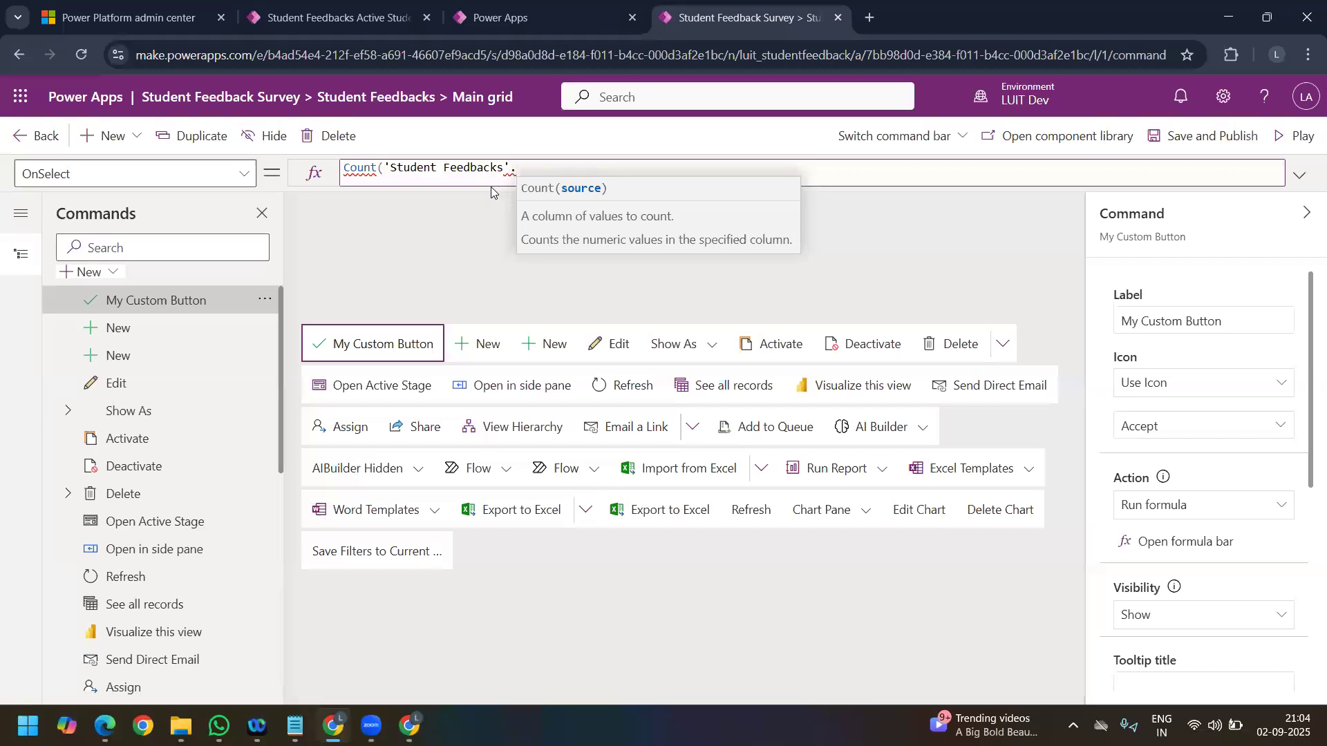
key("BackSpace")
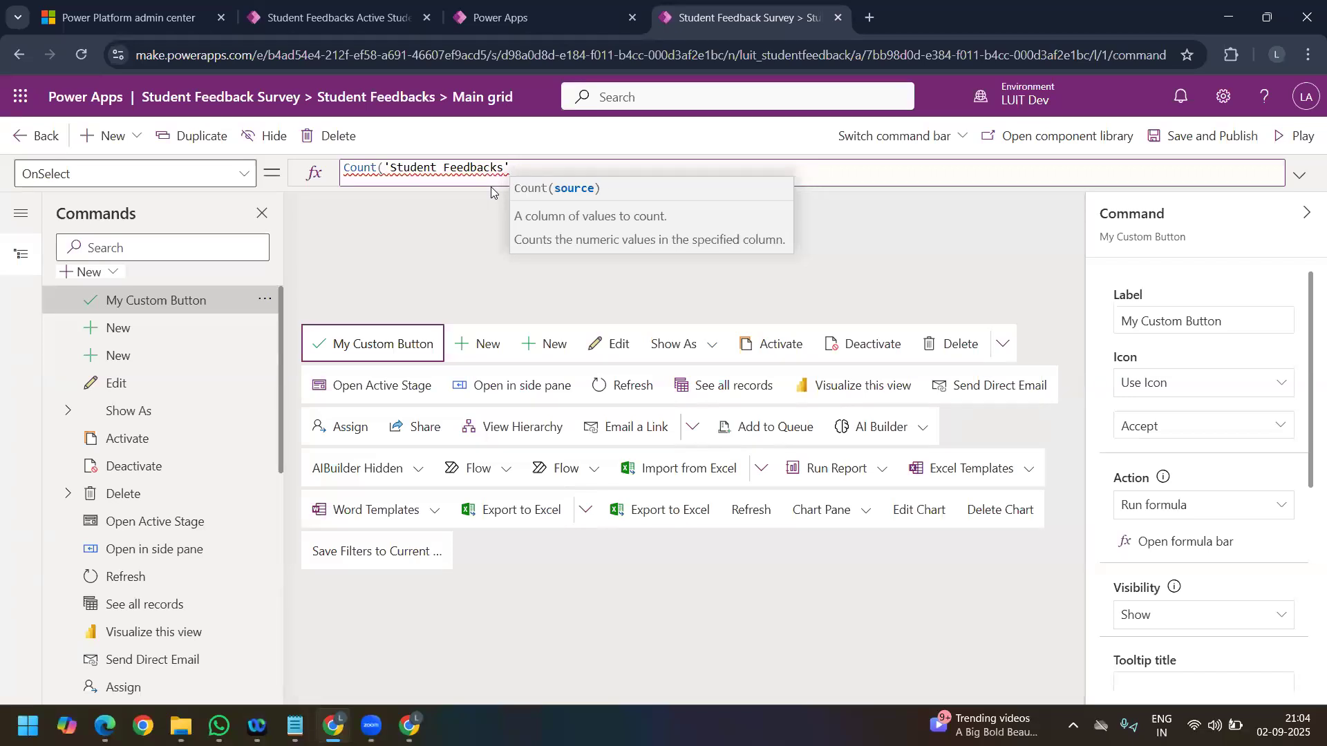
type(")")
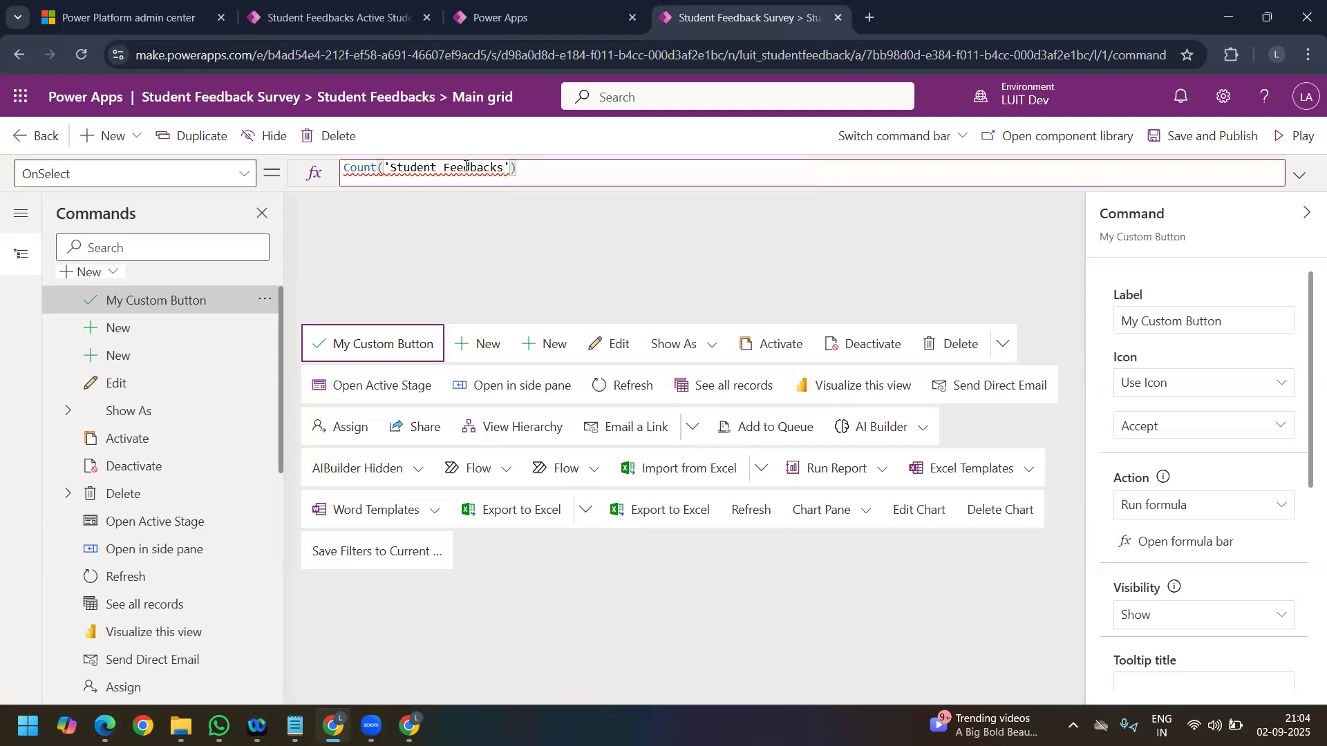
Step: Clear the whole Count expression from the OnSelect formula of My Custom Button
left_click(560, 168)
key("ctrl+a")
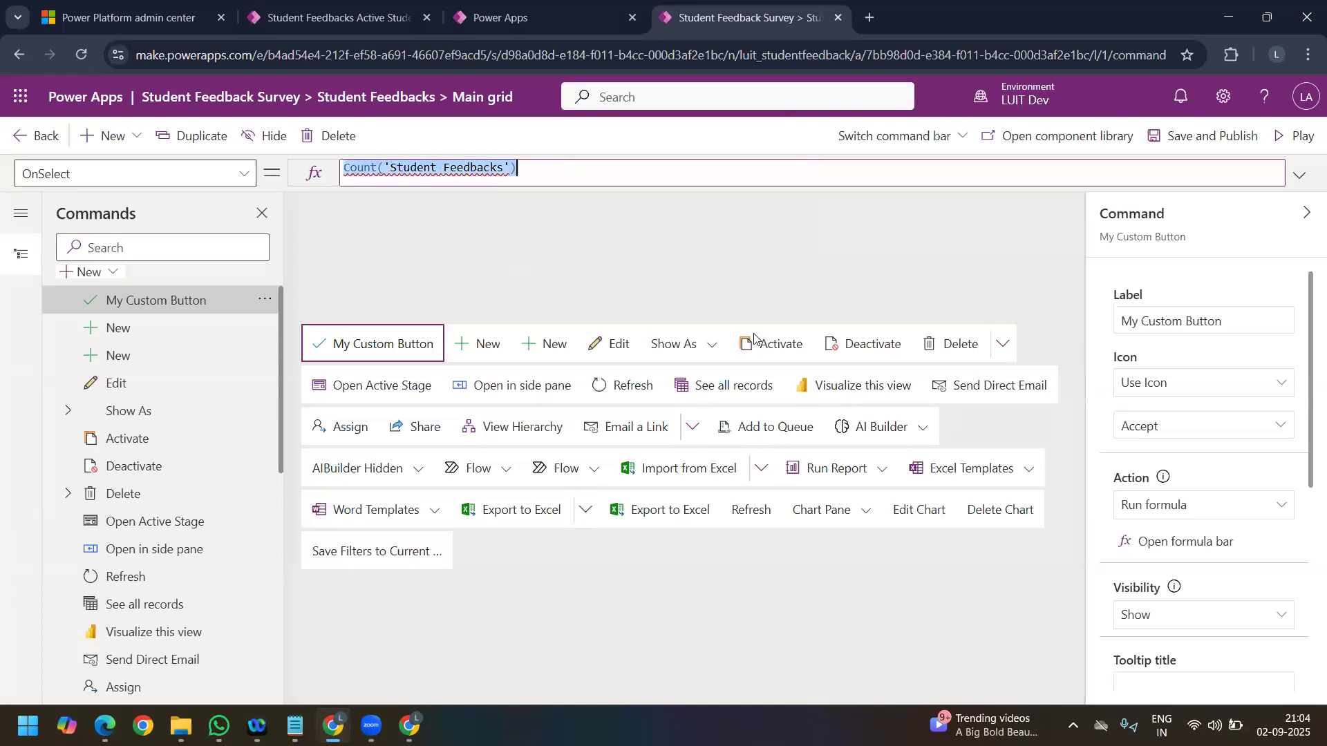
key("BackSpace")
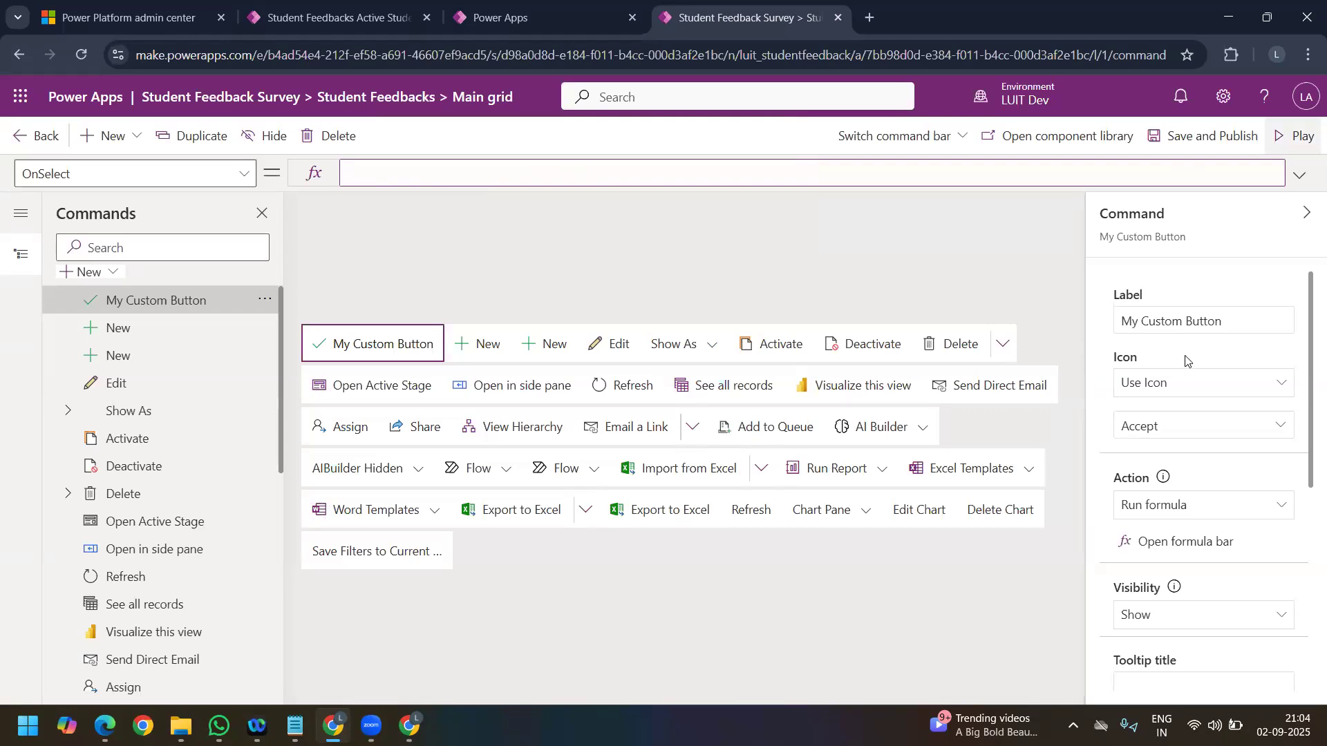
Step: Check the remaining settings of My Custom Button, and save and publish the Main grid command bar
scroll(1295, 415, "down", 2)
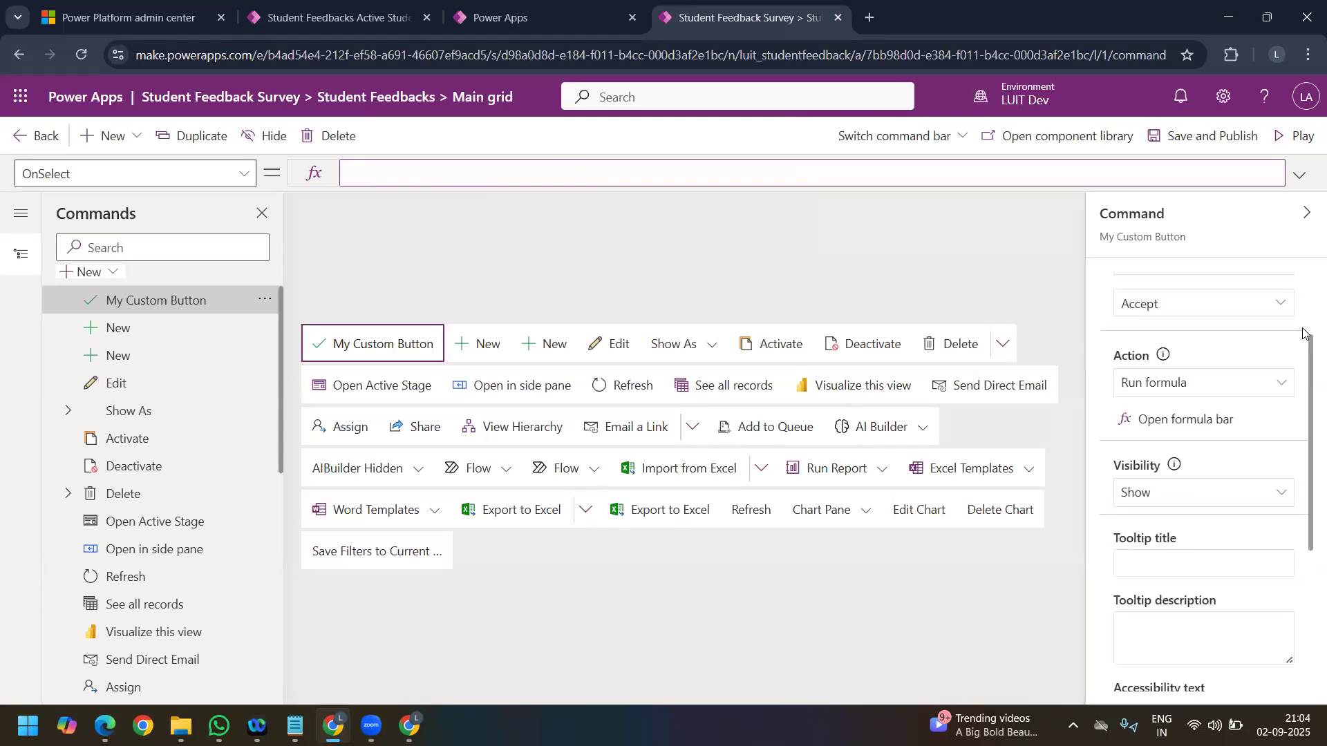
scroll(1278, 360, "up", 1)
left_click(1233, 142)
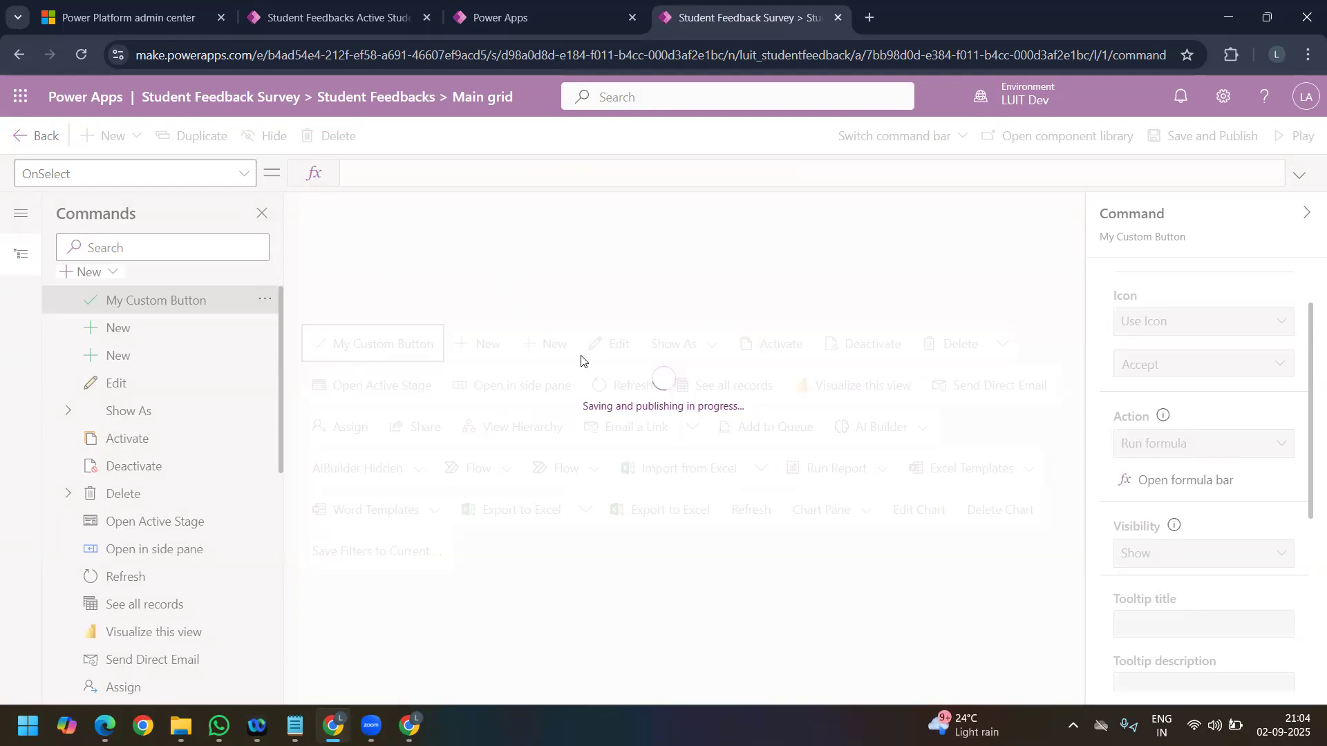
Step: Switch to the running Student Feedback Survey app and hard-reload it with an emptied cache to check the published command bar
left_click(312, 23)
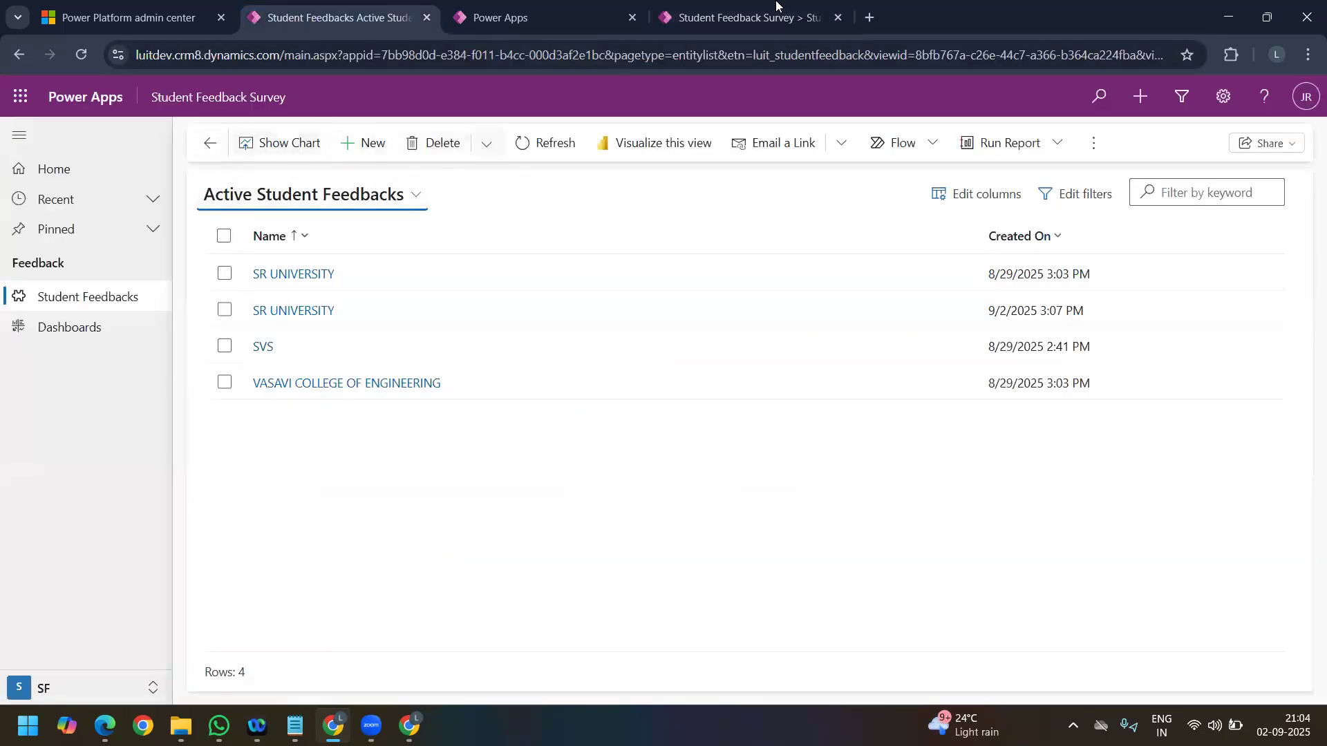
left_click(746, 18)
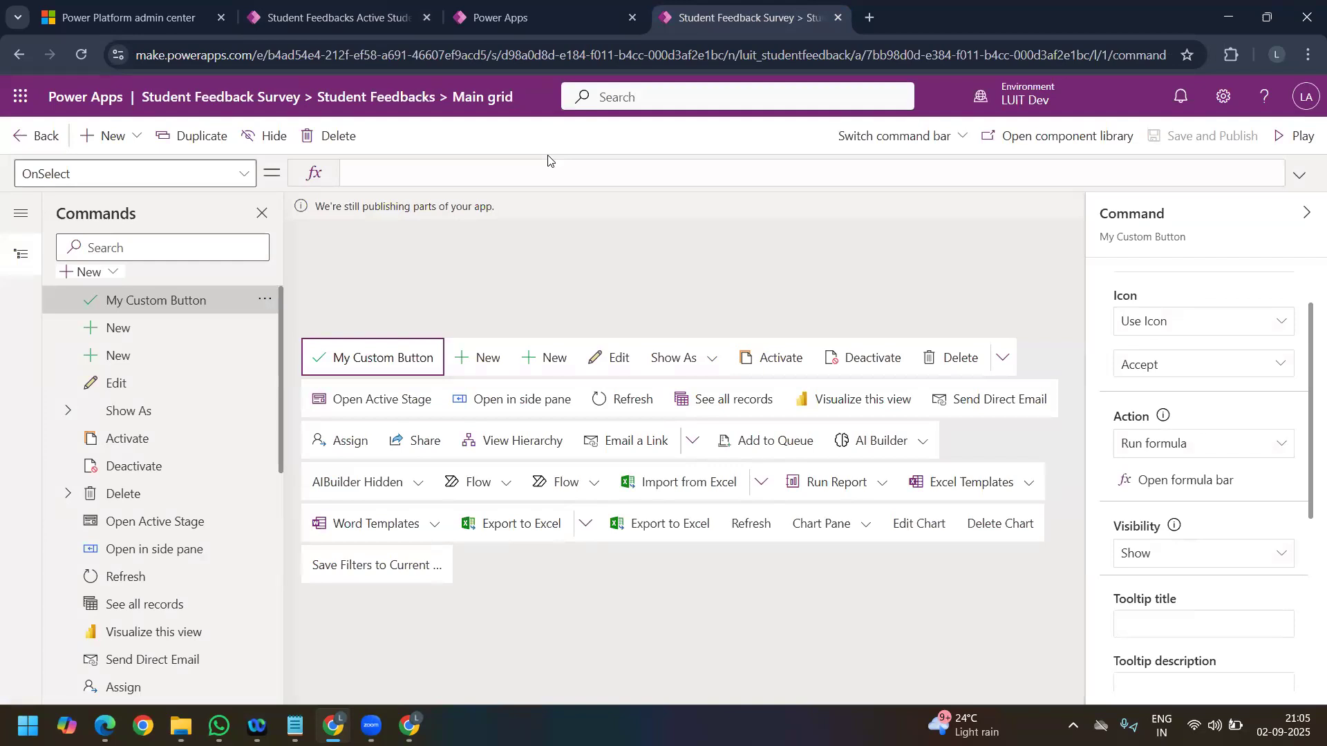
left_click(332, 17)
right_click(73, 57)
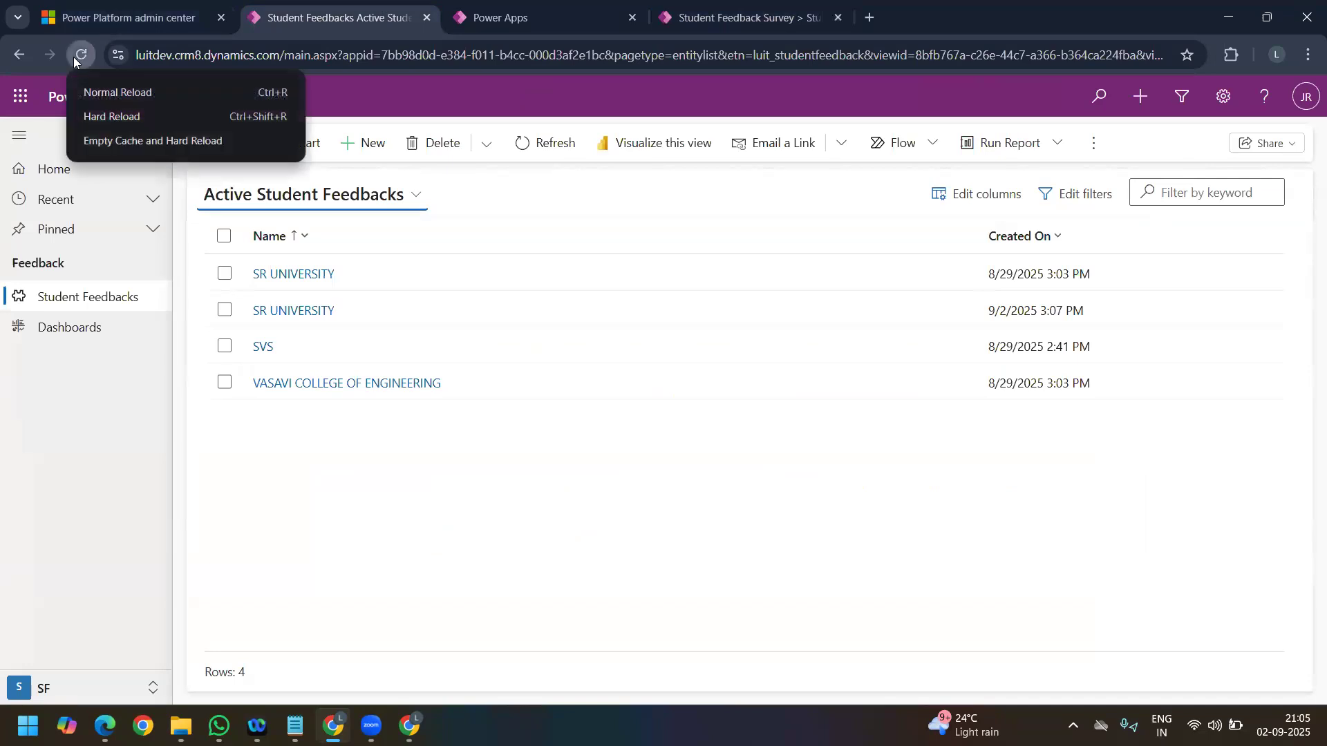
left_click(109, 139)
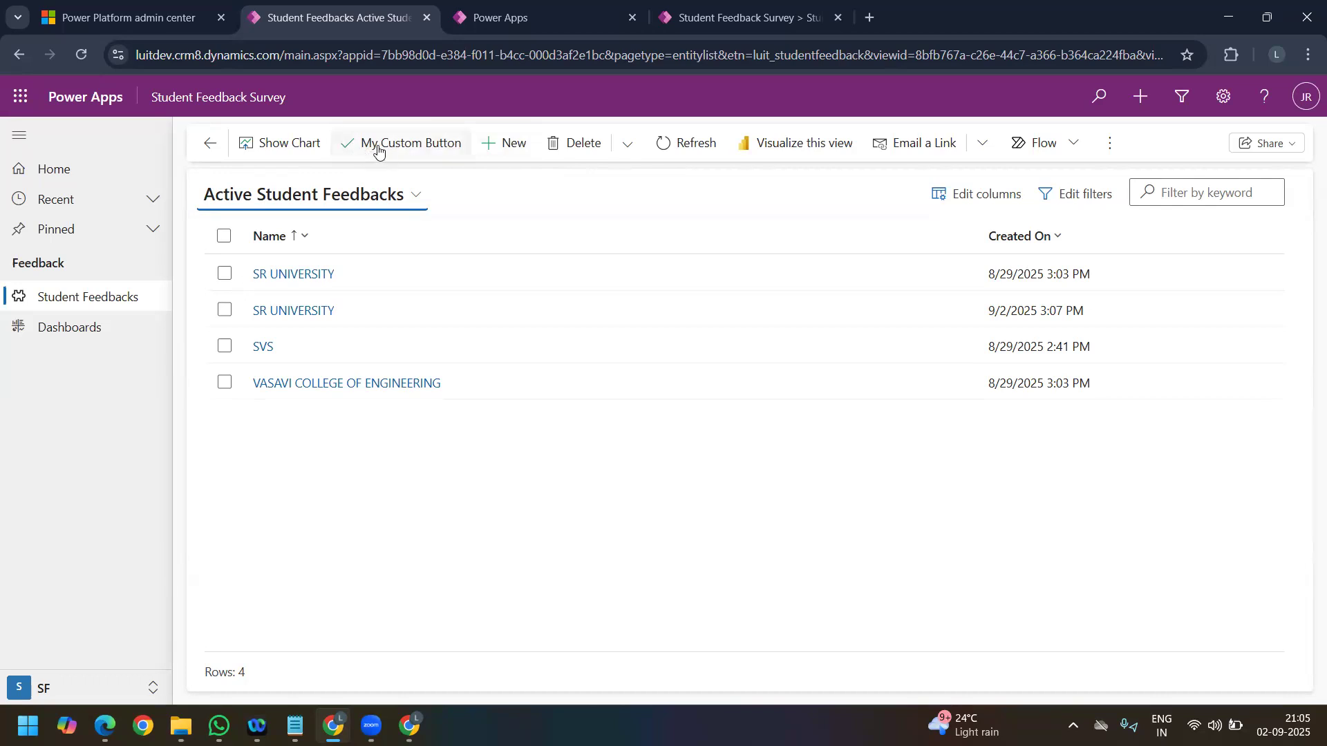
Step: Return to the app designer and open the Main form command bar of the Student Feedbacks view for editing
left_click(730, 18)
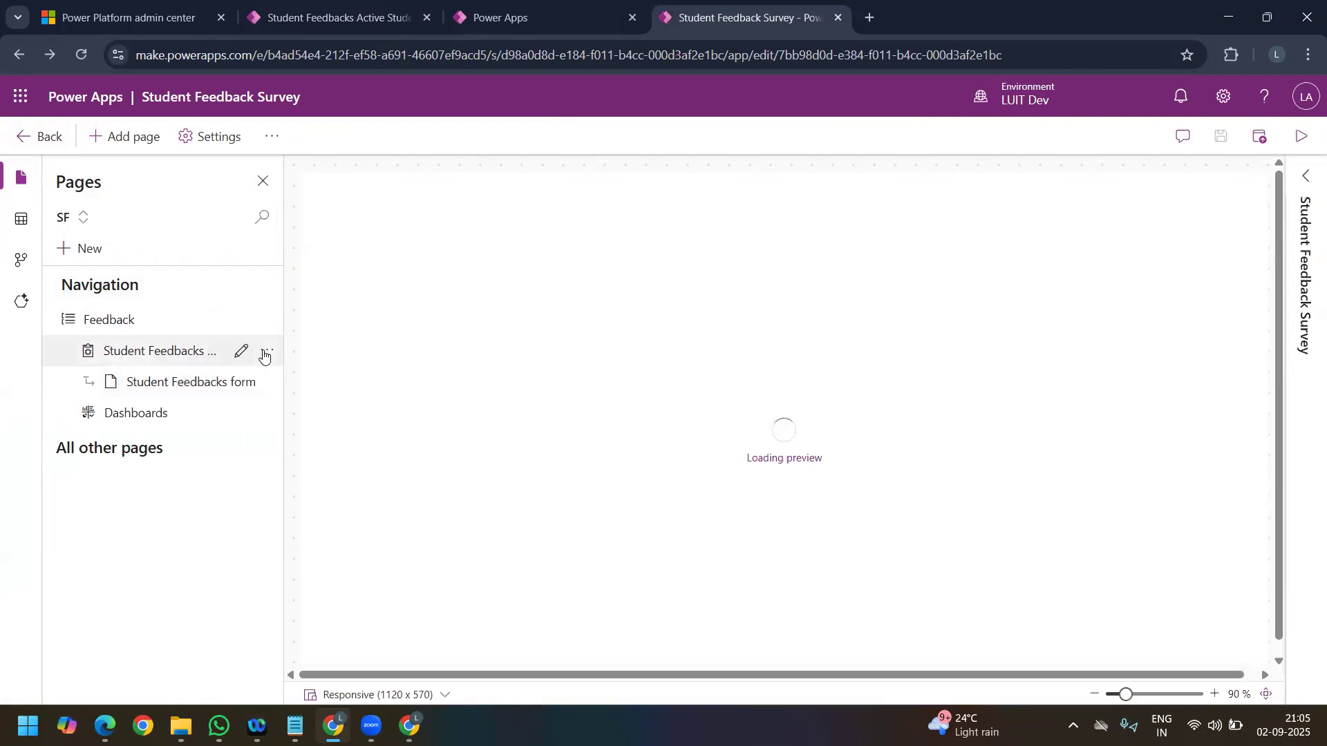
left_click(265, 352)
mouse_move(409, 411)
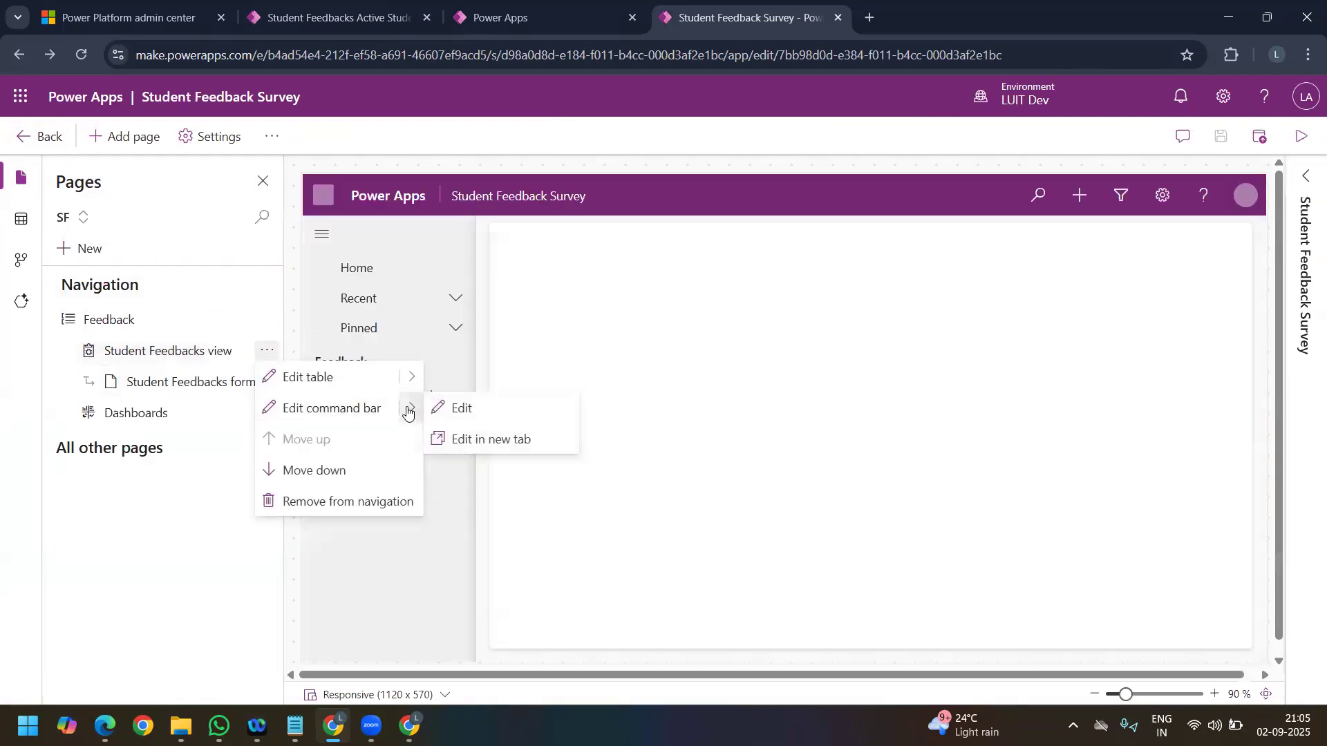
left_click(493, 415)
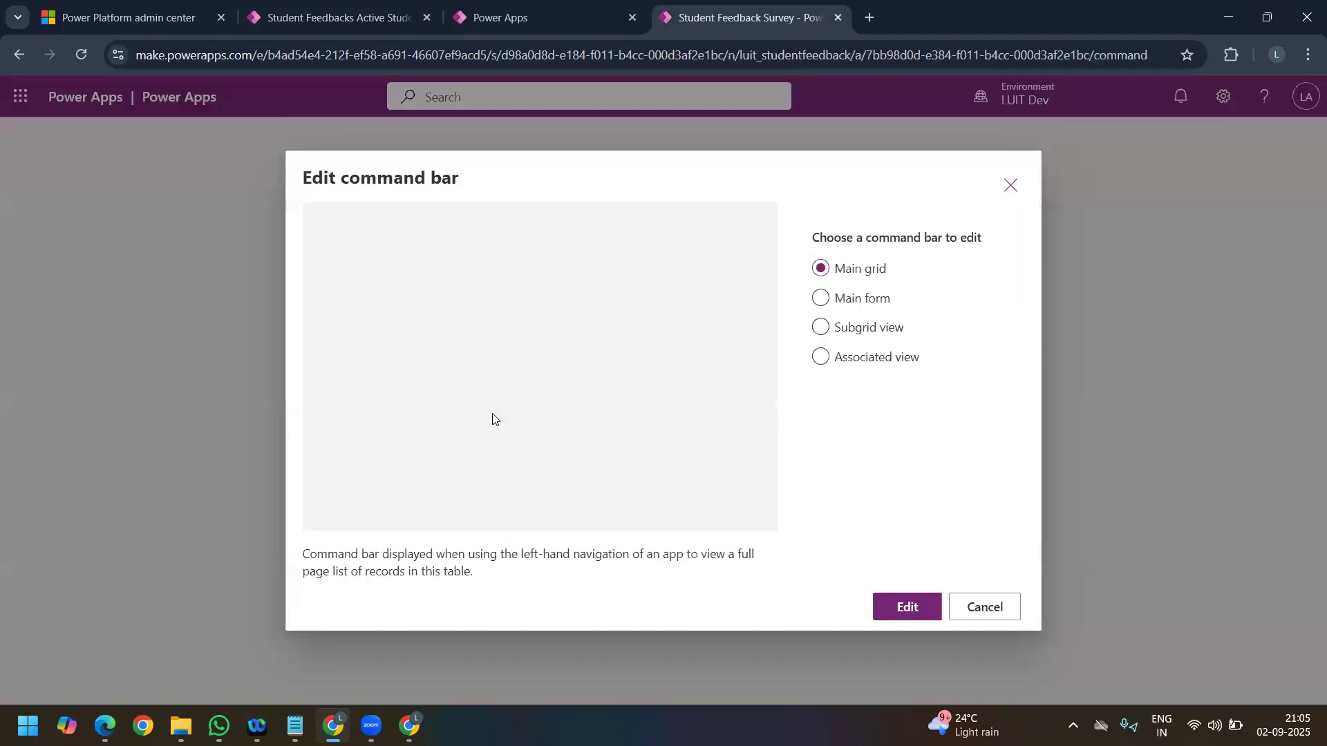
left_click(821, 299)
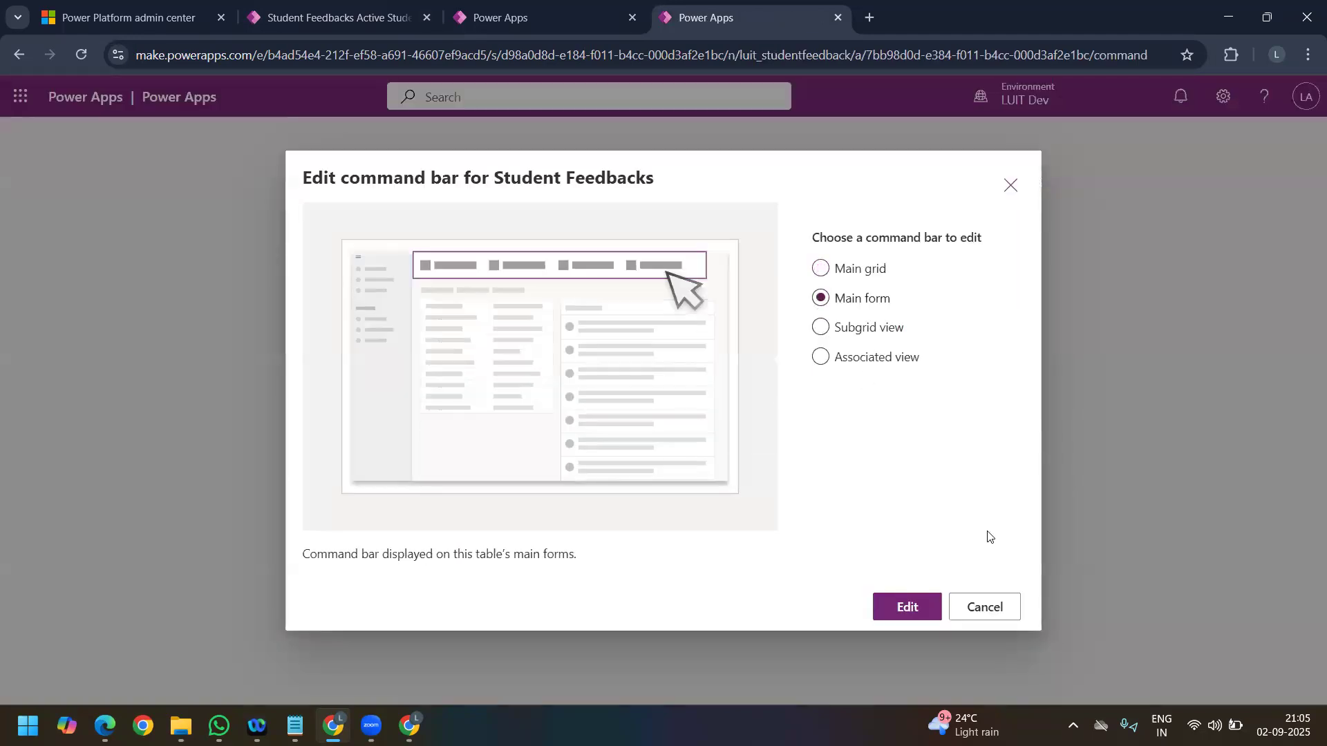
left_click(906, 607)
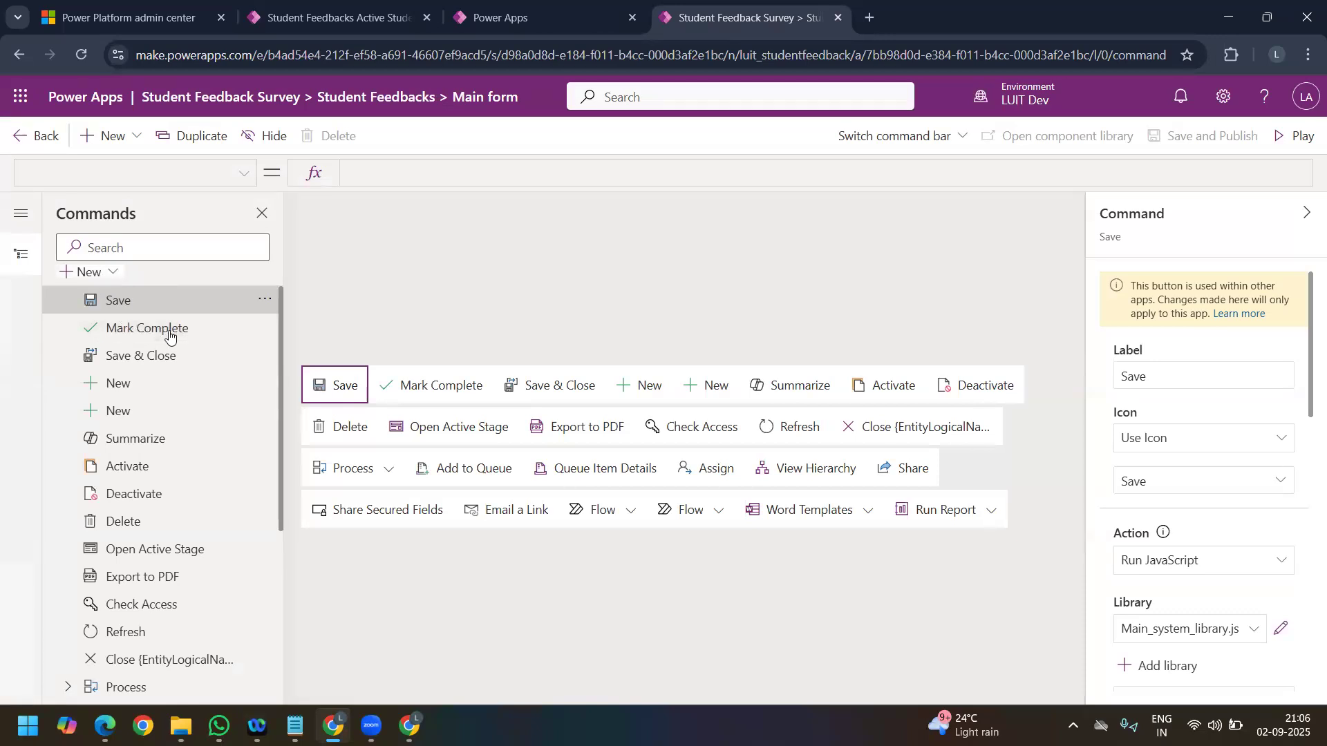
Step: Add a new command to the Main form command bar and label it Form Custom Button
left_click(94, 274)
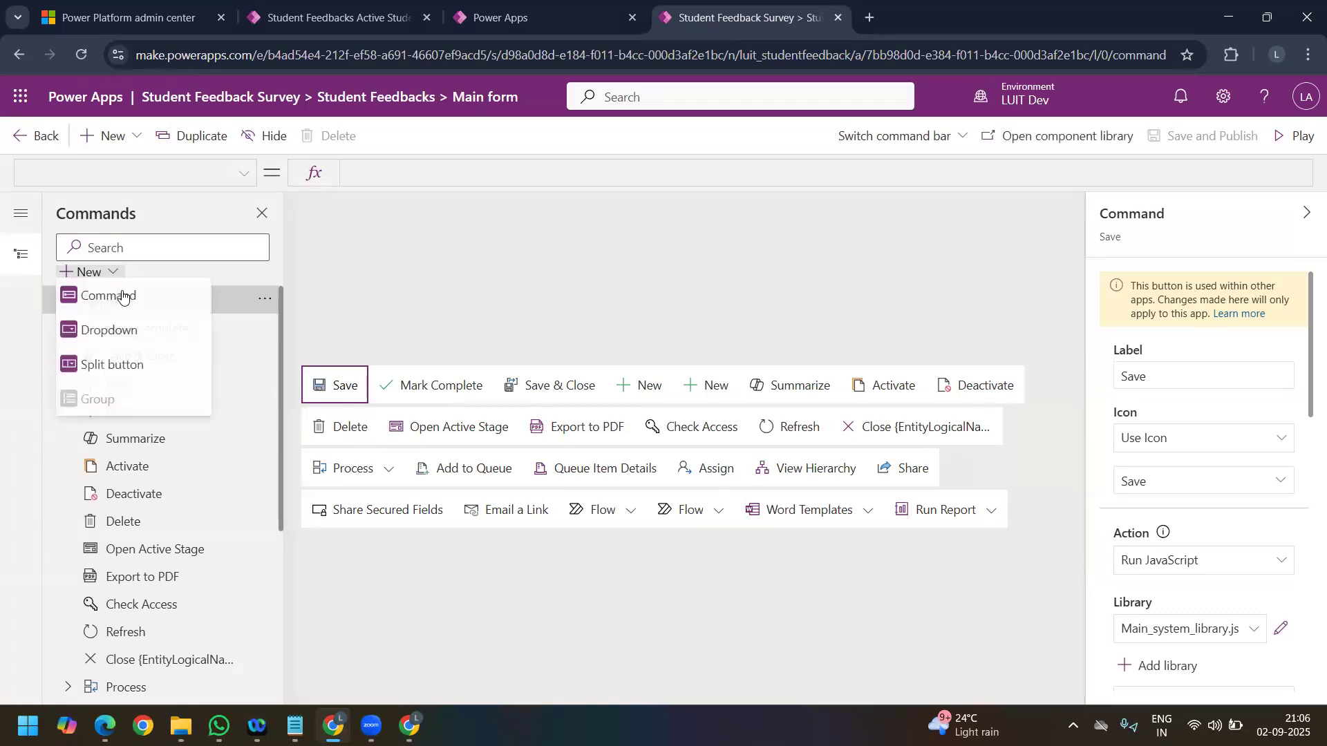
left_click(106, 298)
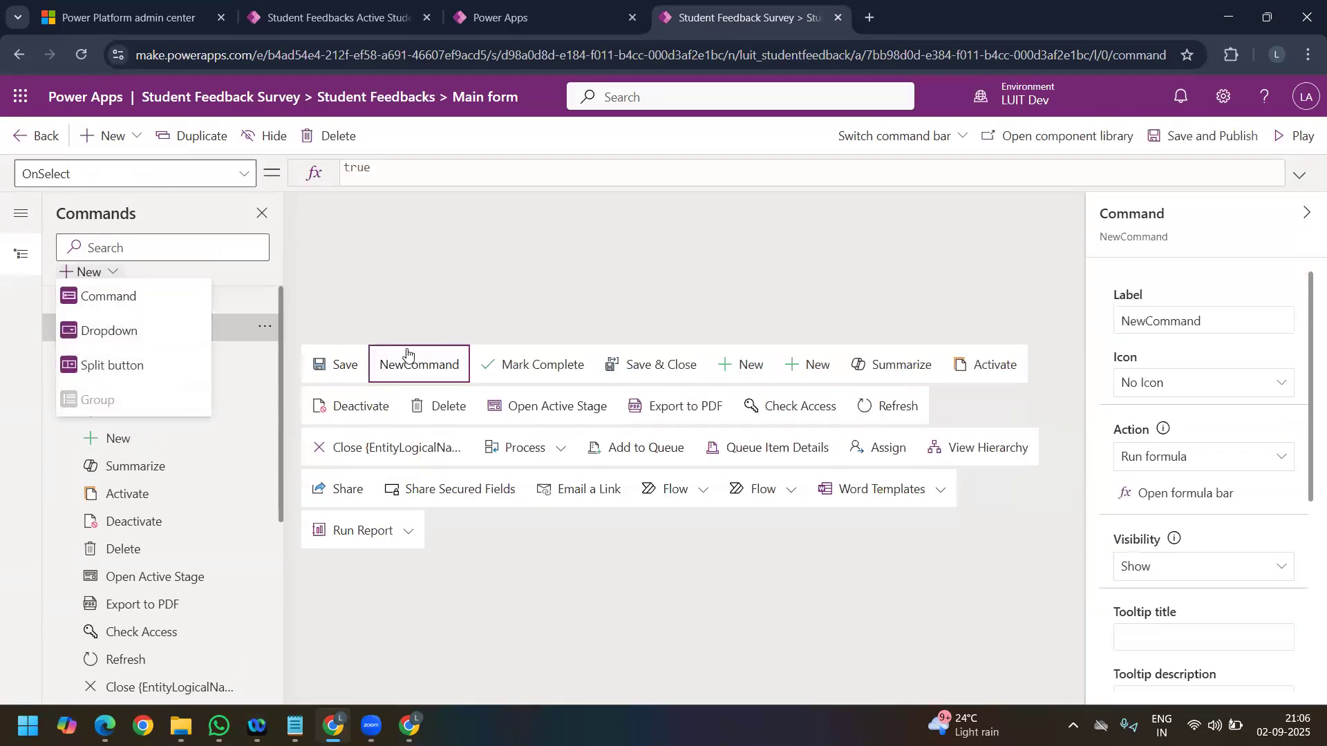
left_click(1200, 321)
key("ctrl+a")
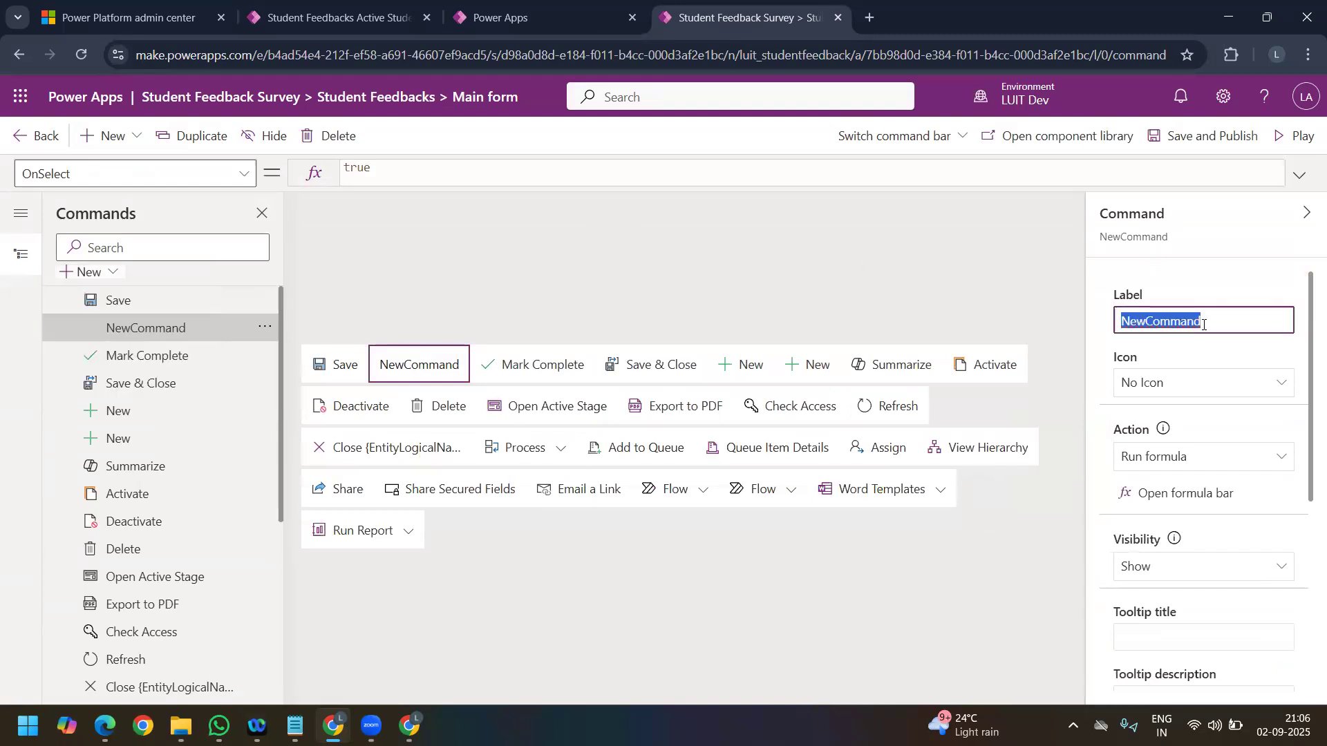
type("Form custom")
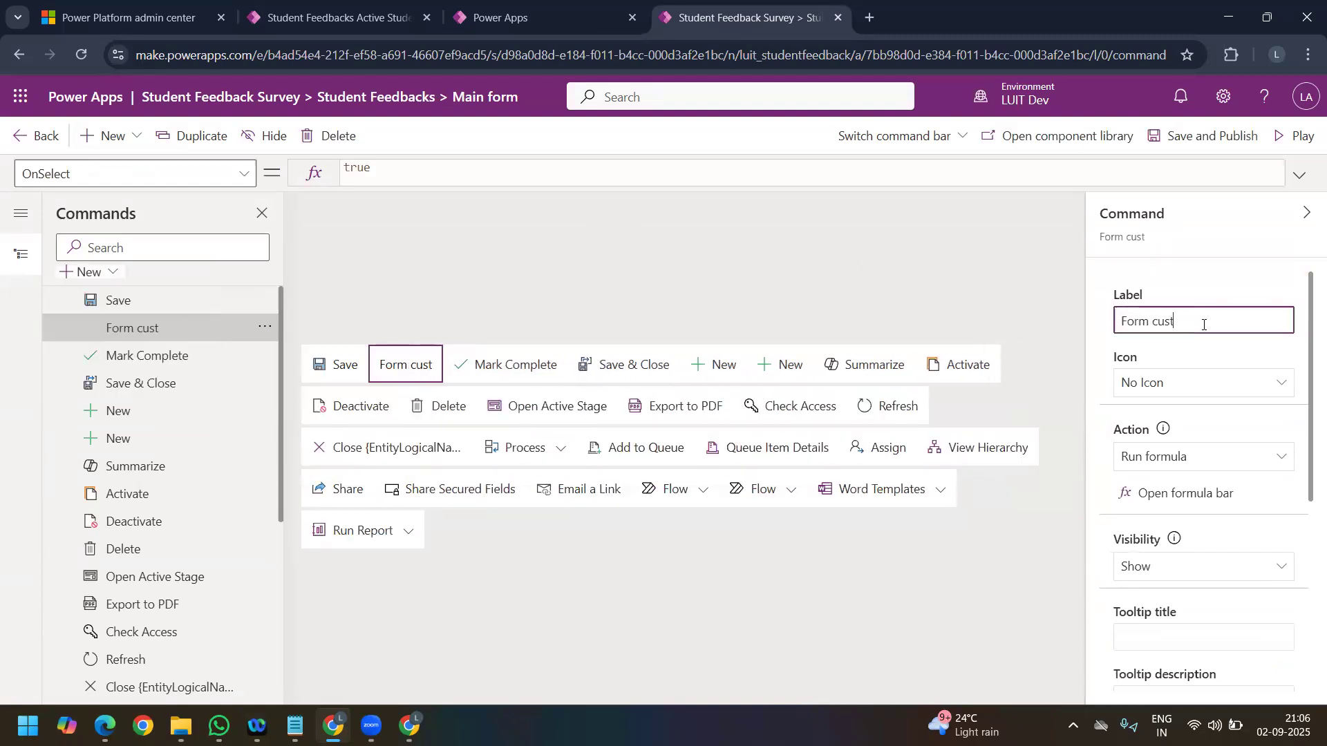
key("BackSpace")
key("BackSpace")
key("BackSpace")
key("BackSpace")
key("BackSpace")
key("BackSpace")
type("CU")
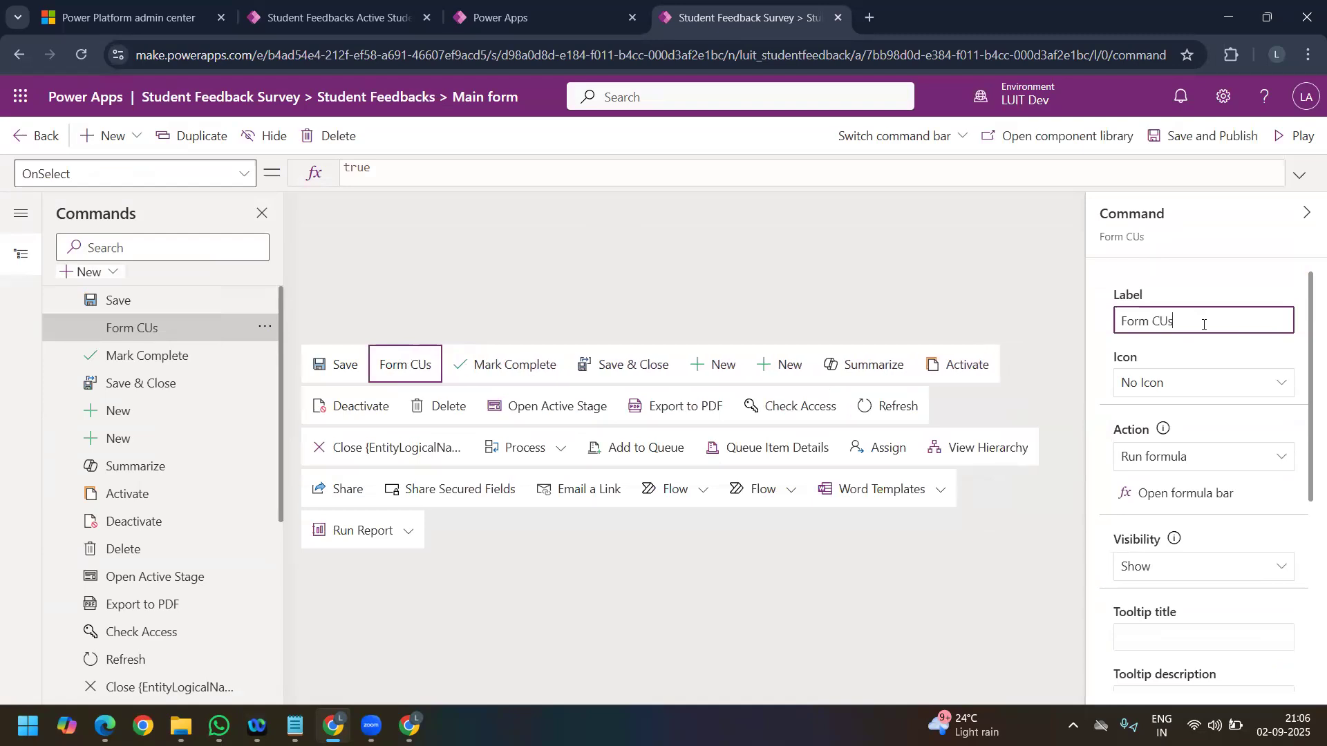
key("BackSpace")
type("ustom")
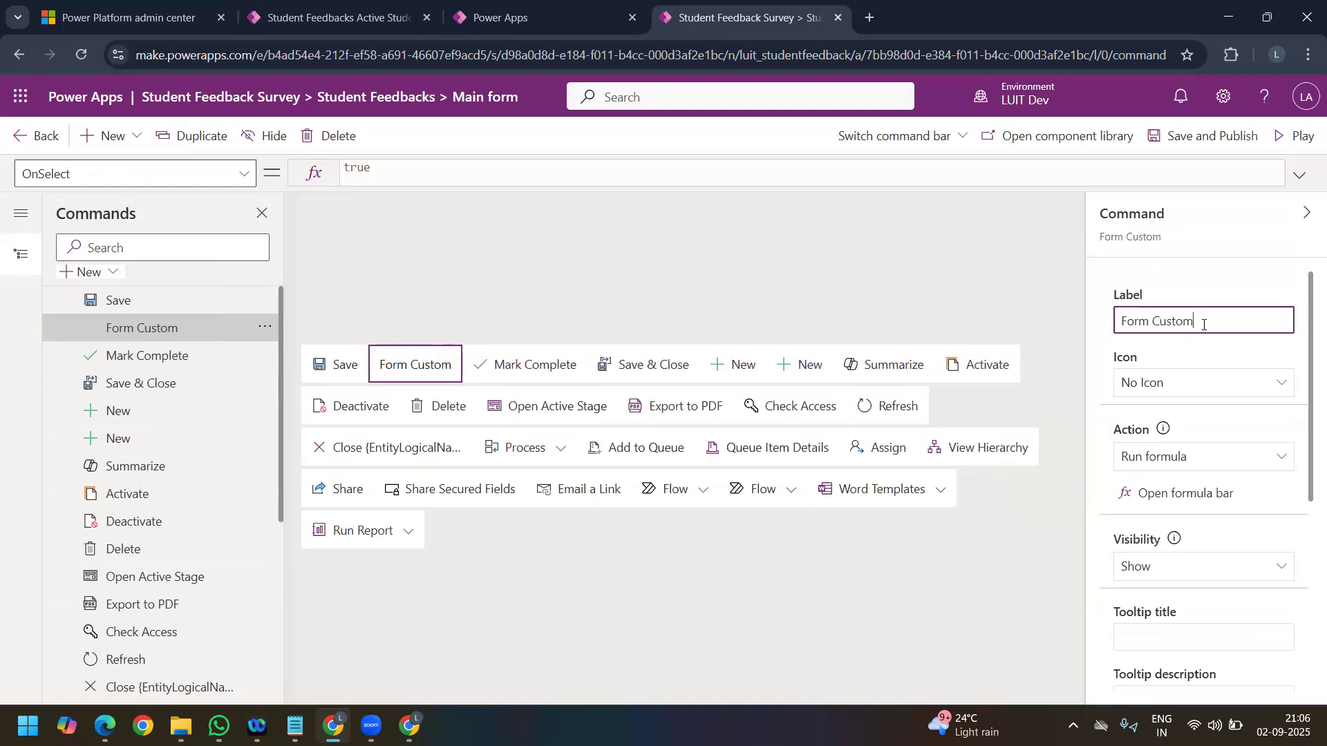
type(" Button")
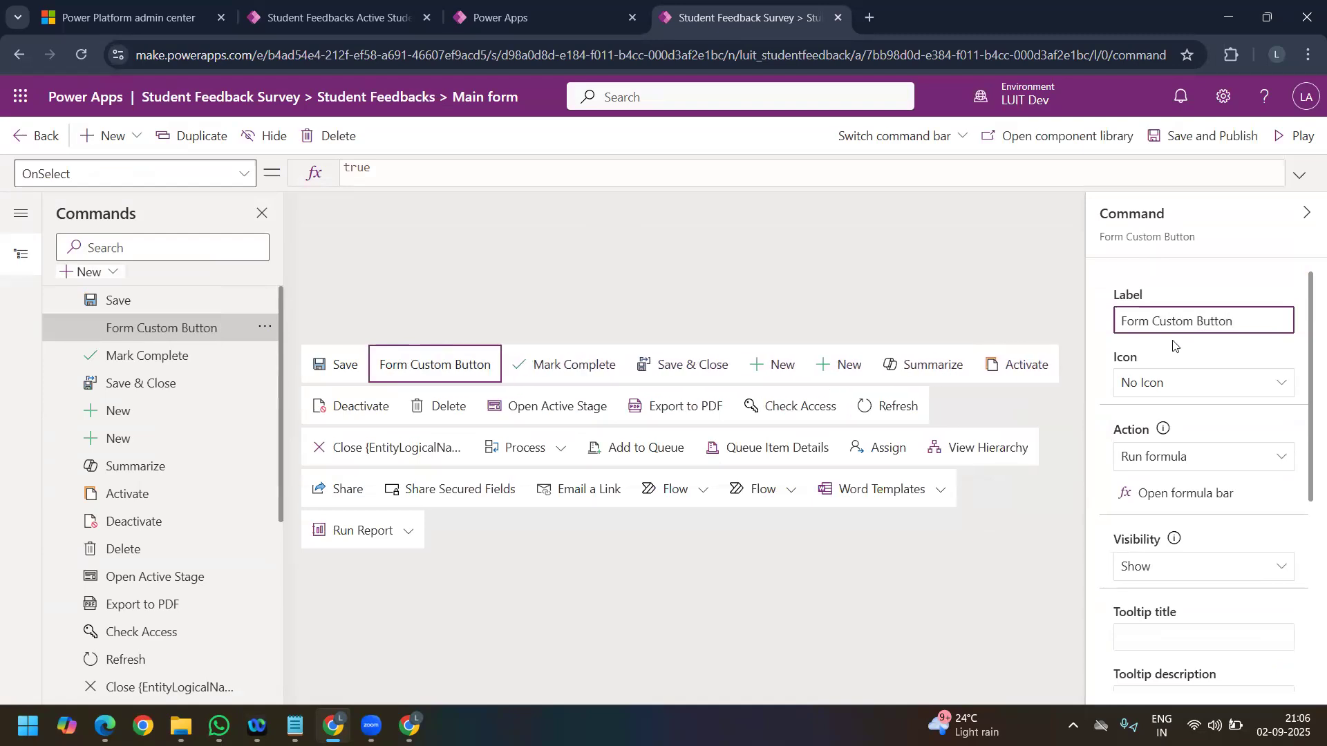
Step: Set the visibility of Form Custom Button to Show on condition from formula and open its Visible formula for editing
left_click(1183, 495)
scroll(1201, 518, "down", 1)
scroll(1201, 518, "down", 1)
scroll(1193, 530, "up", 1)
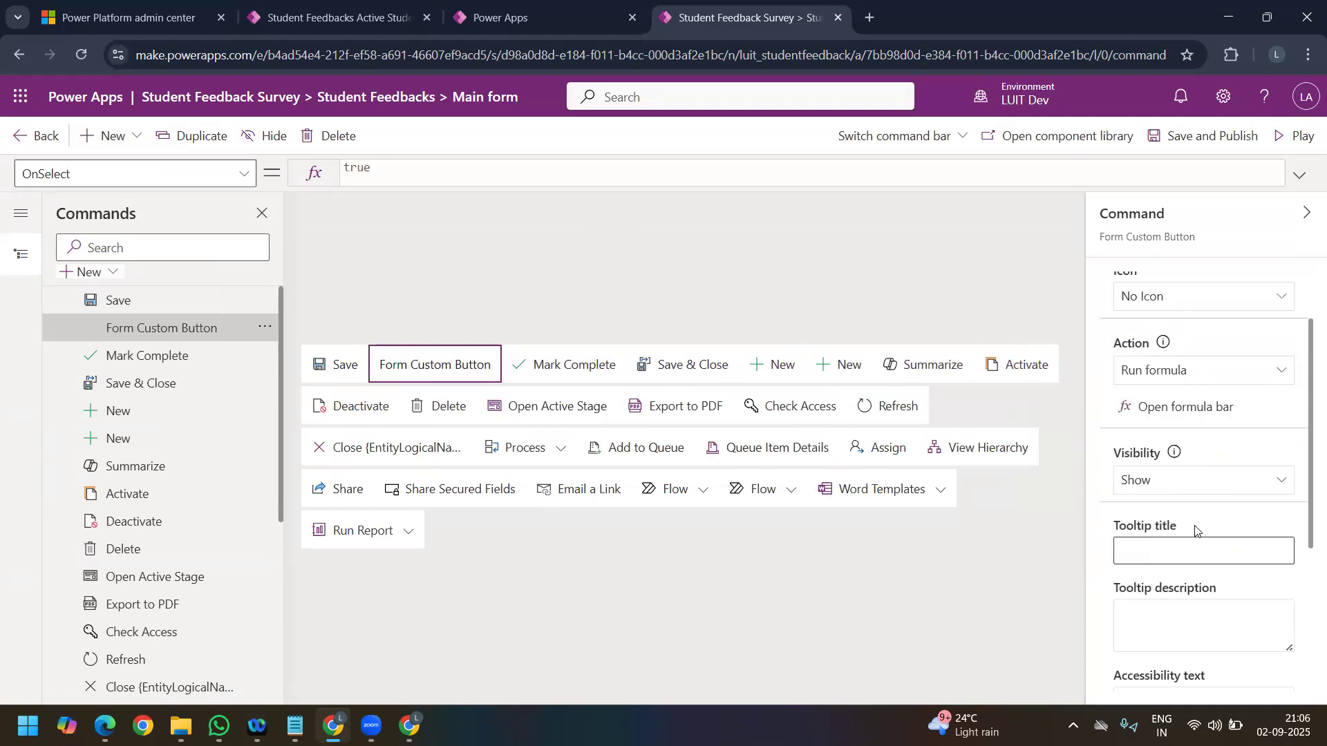
left_click(1192, 480)
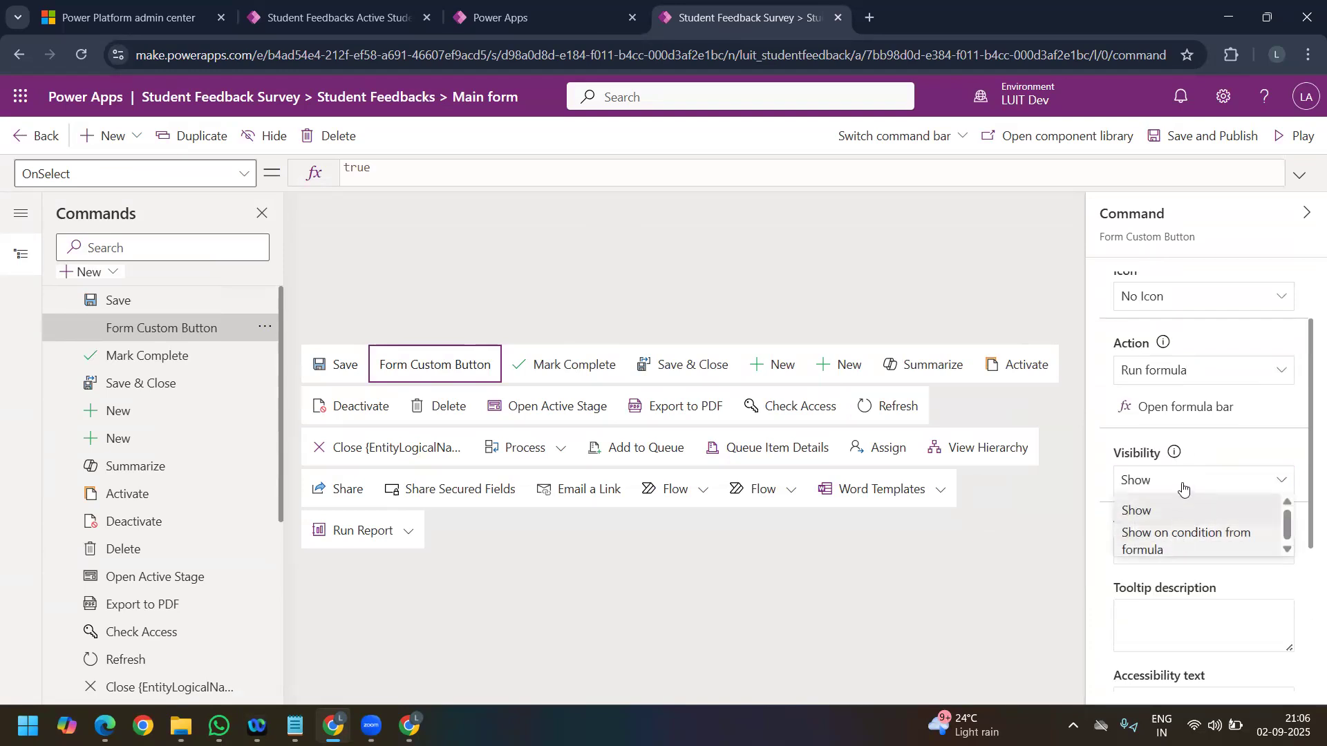
left_click(1164, 536)
left_click(1179, 516)
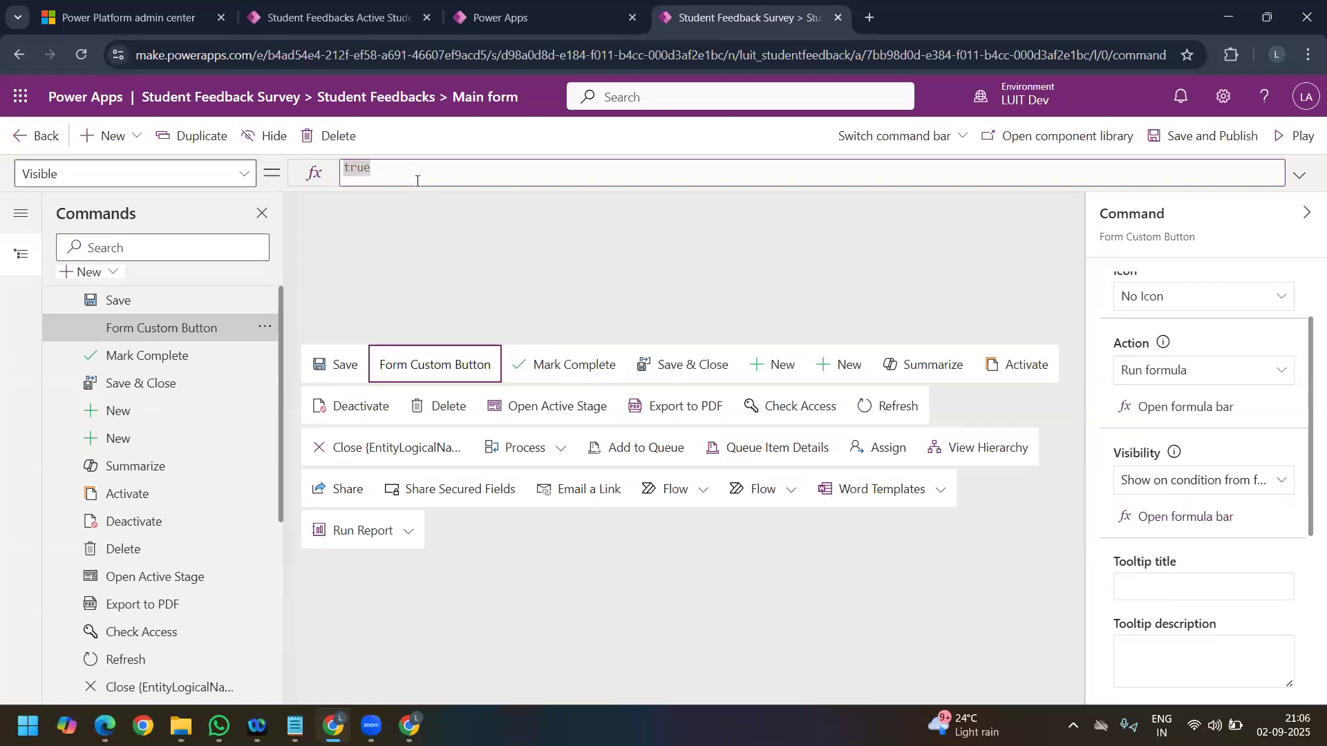
Step: Try to build the Visible formula directly from a 'Student Feedbacks' table reference, and clear it again
key("BackSpace")
type("stu")
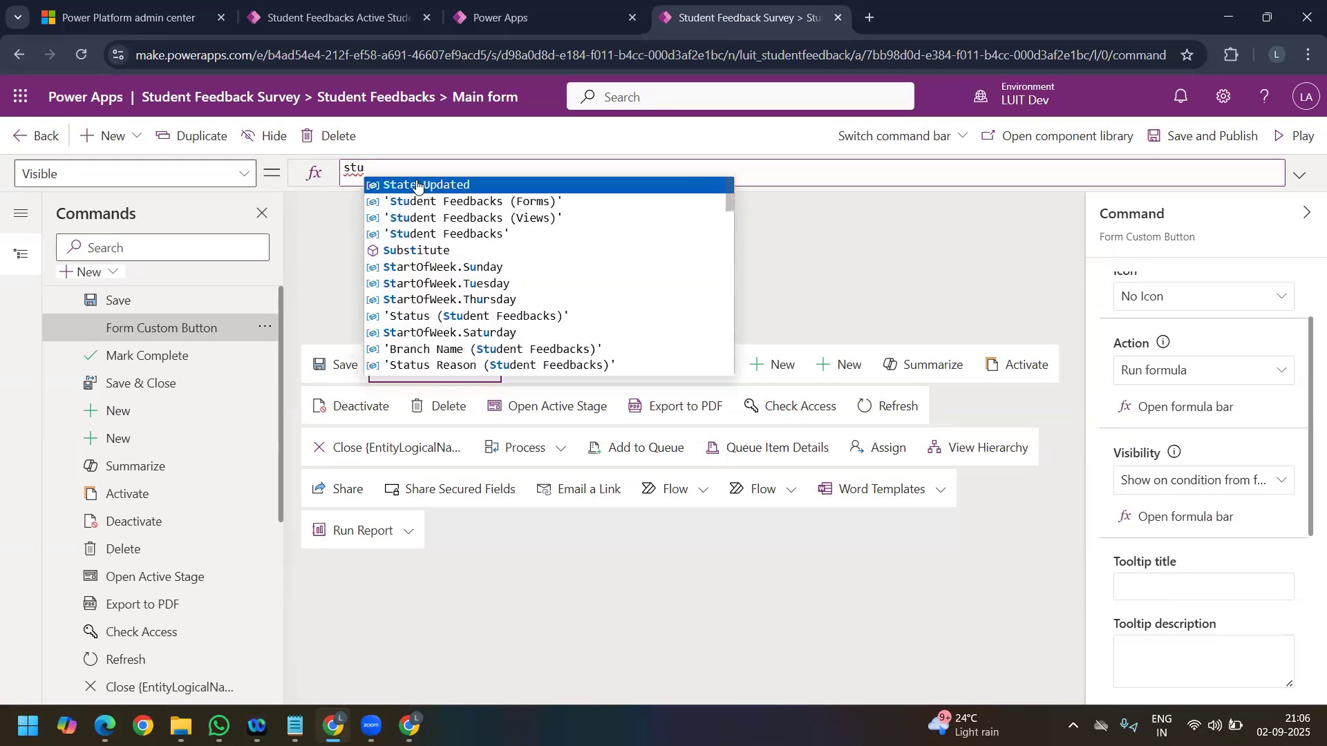
key("Down")
key("Down")
key("Down")
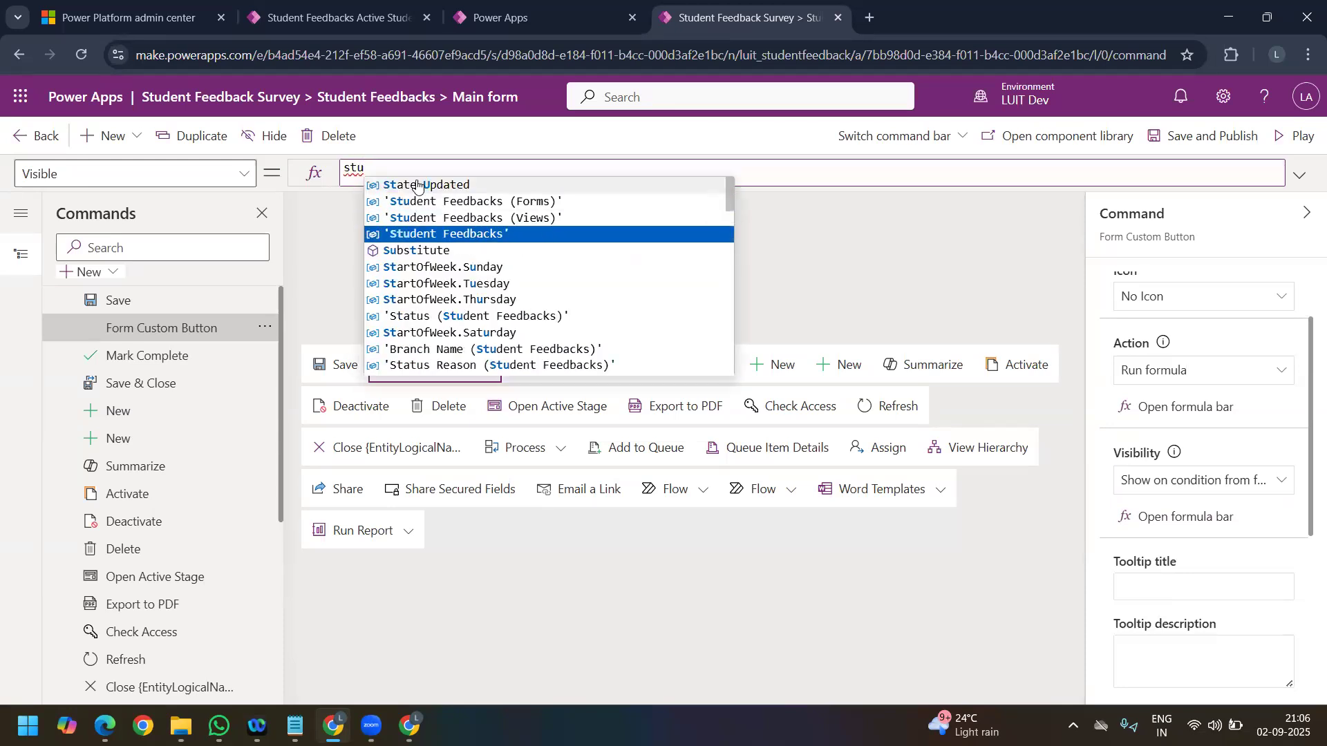
type(".")
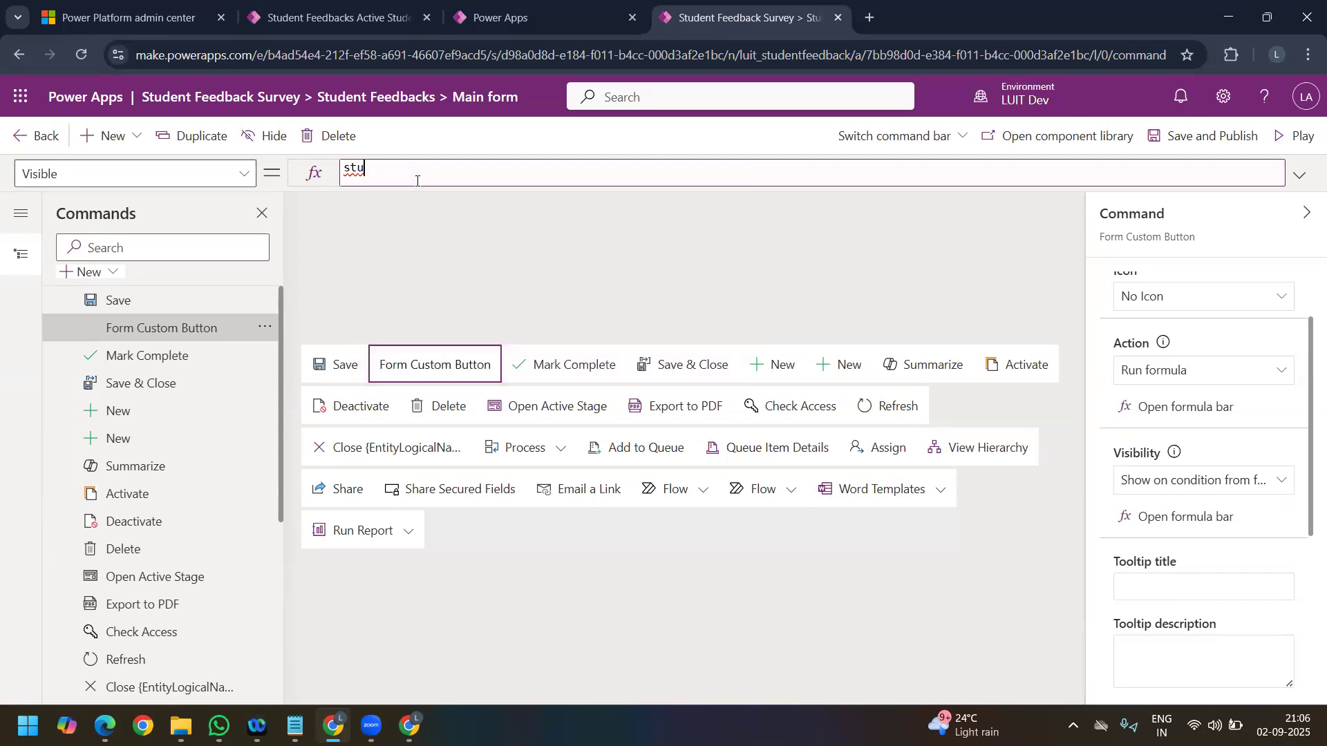
key("ctrl+a")
key("BackSpace")
type("stud")
key("Down")
key("Down")
key("Tab")
type(".")
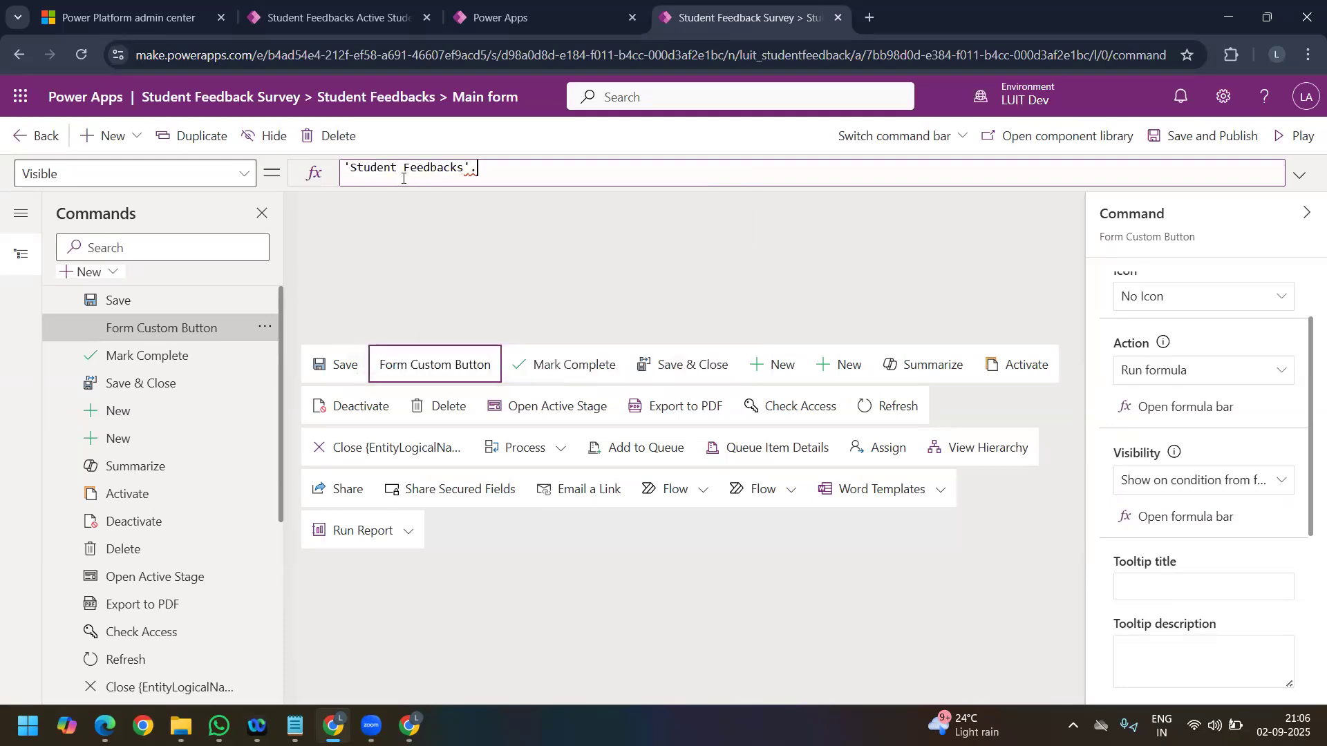
key("BackSpace")
key("BackSpace")
key("BackSpace")
key("BackSpace")
key("BackSpace")
key("BackSpace")
key("BackSpace")
key("BackSpace")
key("BackSpace")
key("BackSpace")
key("BackSpace")
key("BackSpace")
key("BackSpace")
key("BackSpace")
key("BackSpace")
key("BackSpace")
key("BackSpace")
key("BackSpace")
type("th")
key("BackSpace")
key("BackSpace")
Step: Try to build the Visible formula of Form Custom Button with the Table function on 'Student Feedbacks'
type("ta")
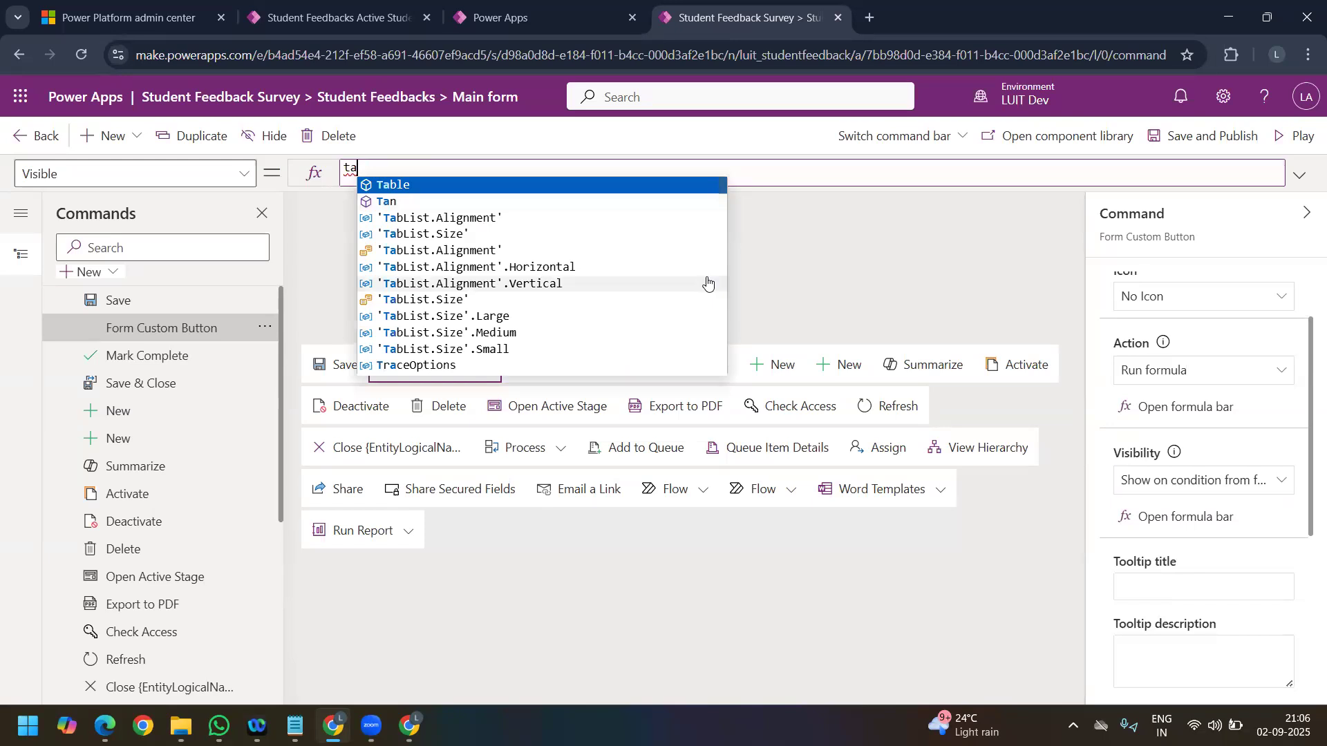
key("Tab")
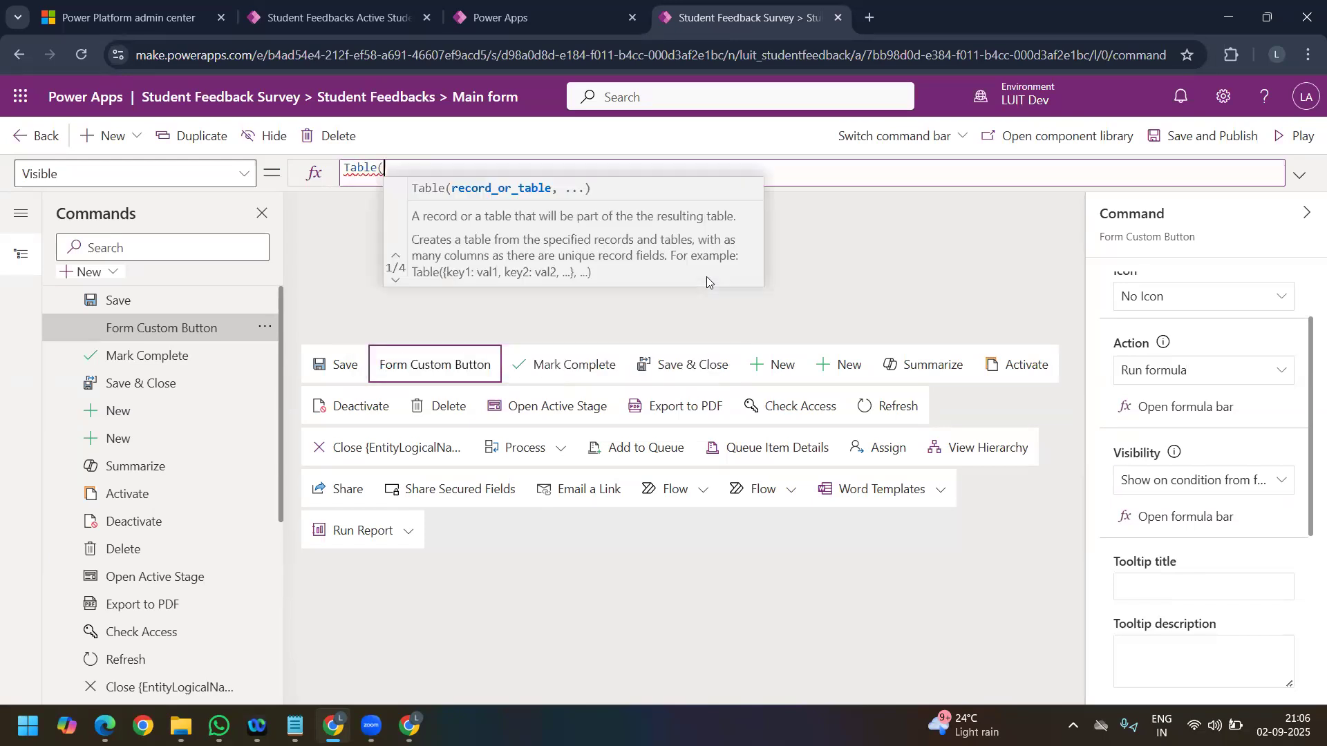
type("studen")
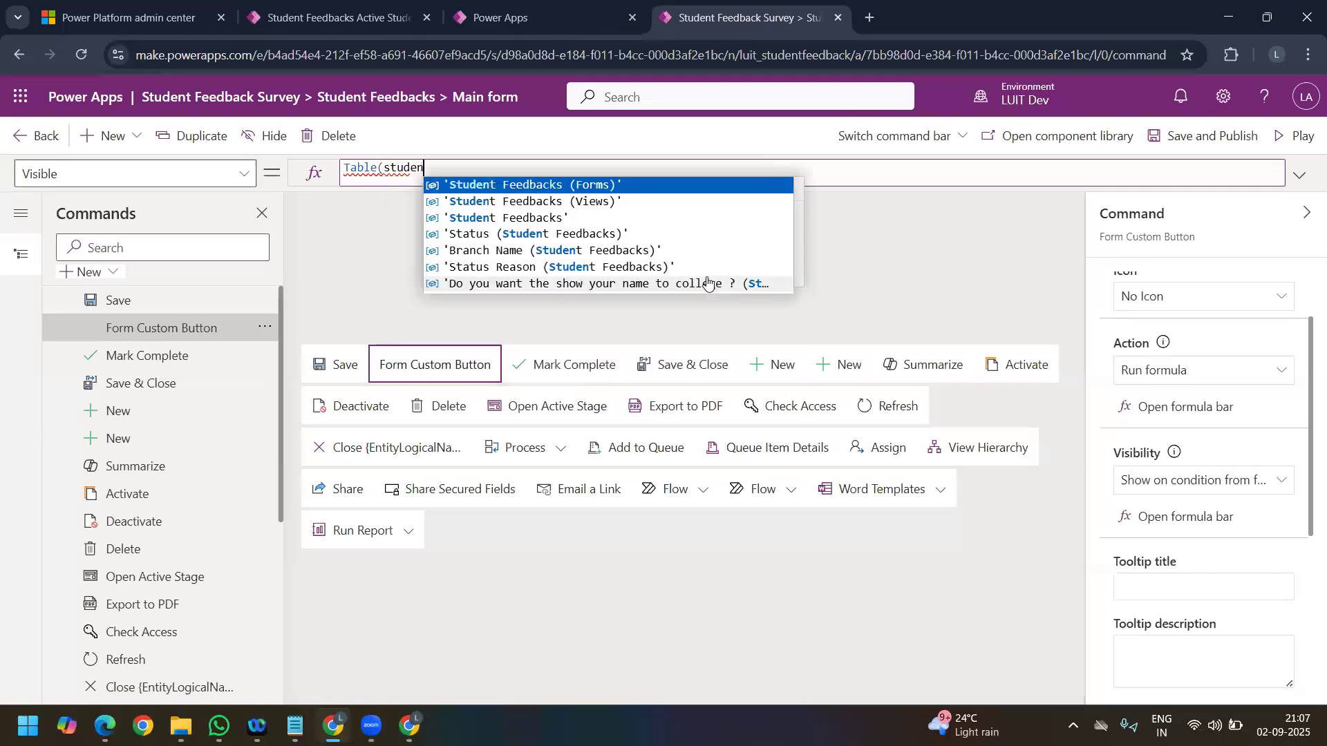
key("Down")
key("Down")
key("Tab")
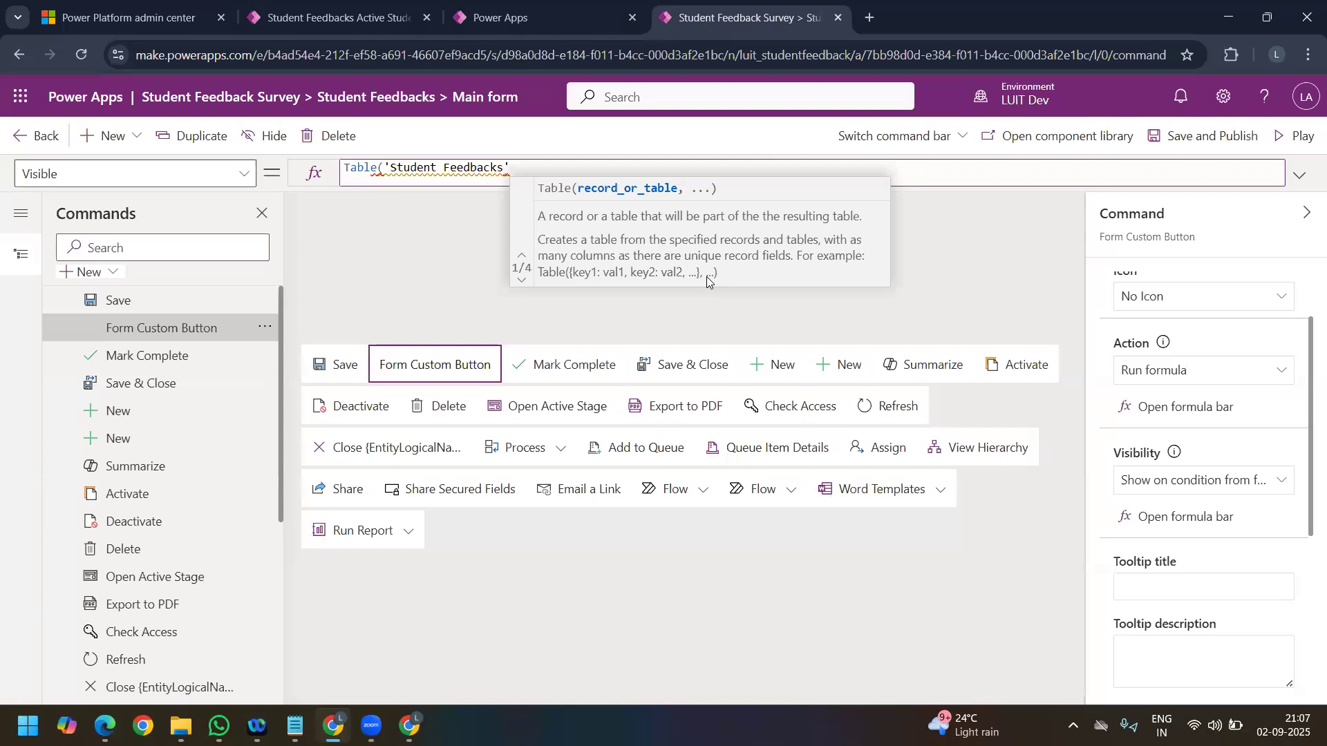
type(",")
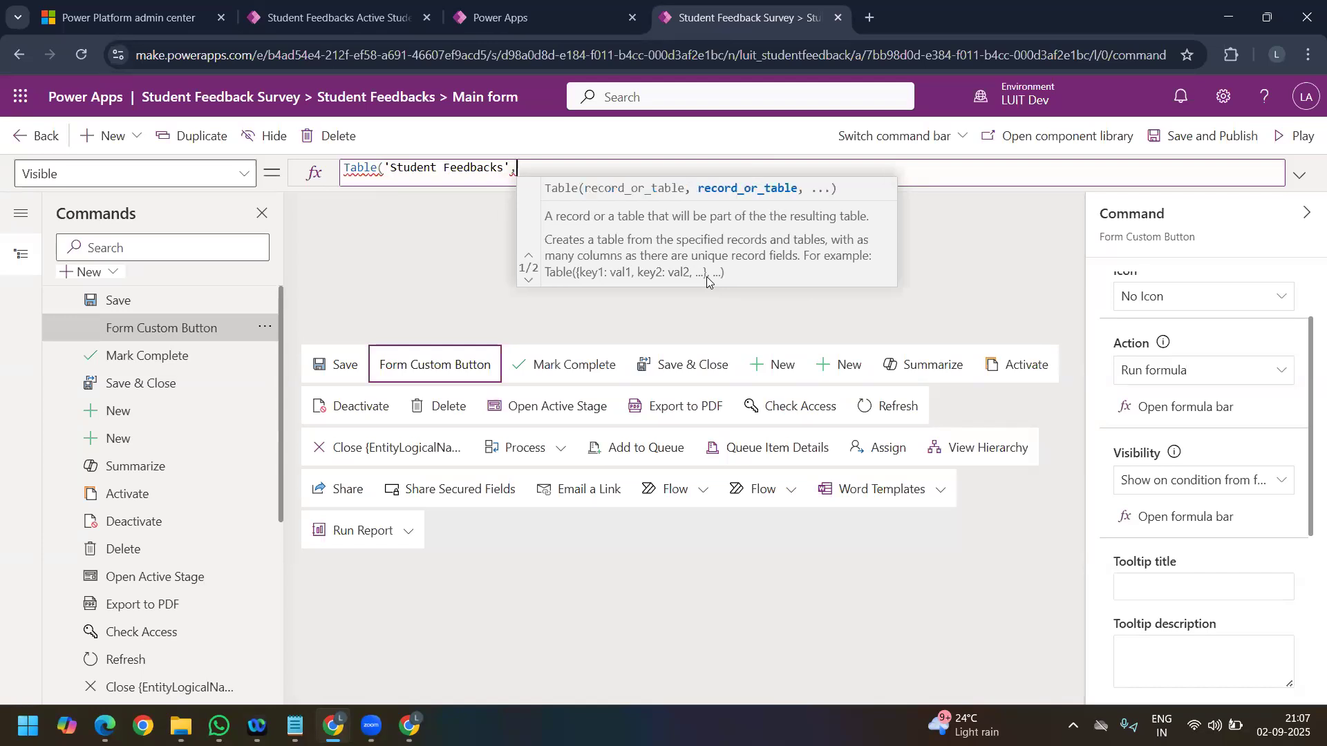
key("BackSpace")
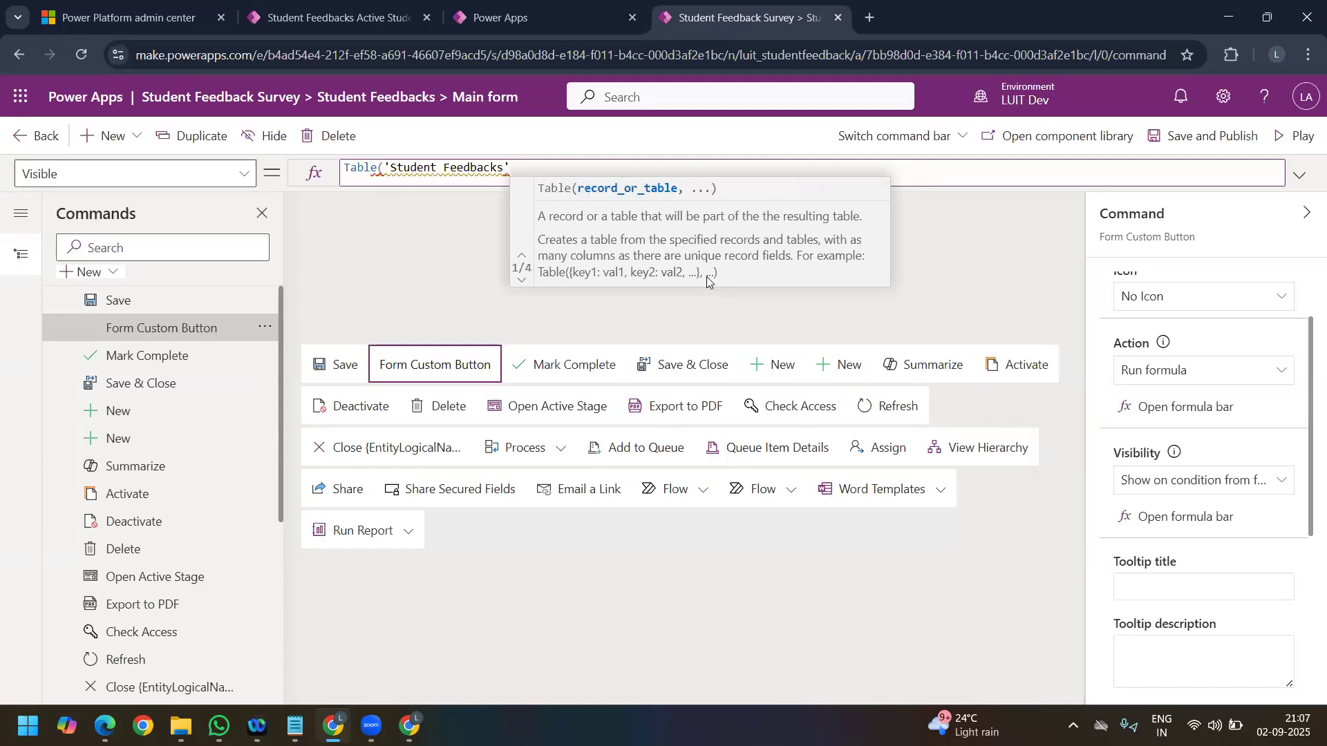
type(").")
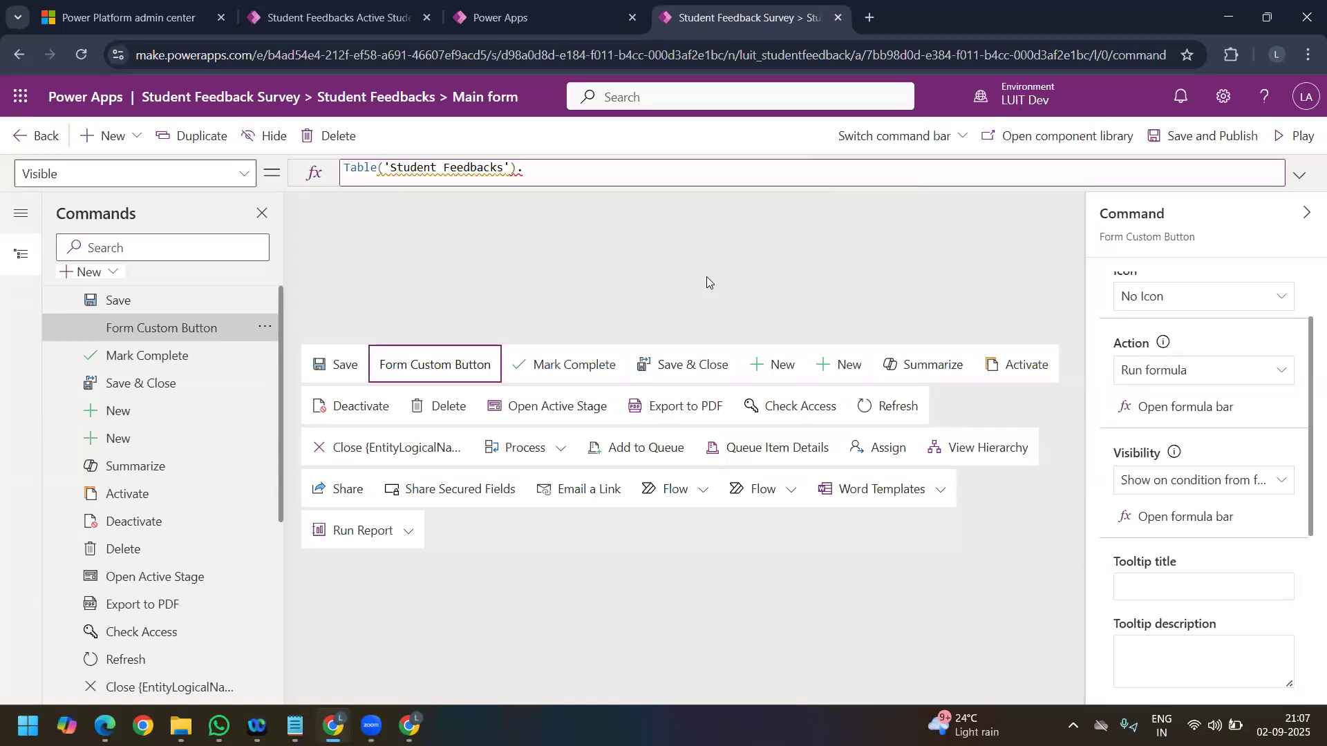
Step: Search Google in a new tab for "power fx formulas for model driven apps in show hide condition on field value d365 crm"
left_click(871, 17)
type("google.com")
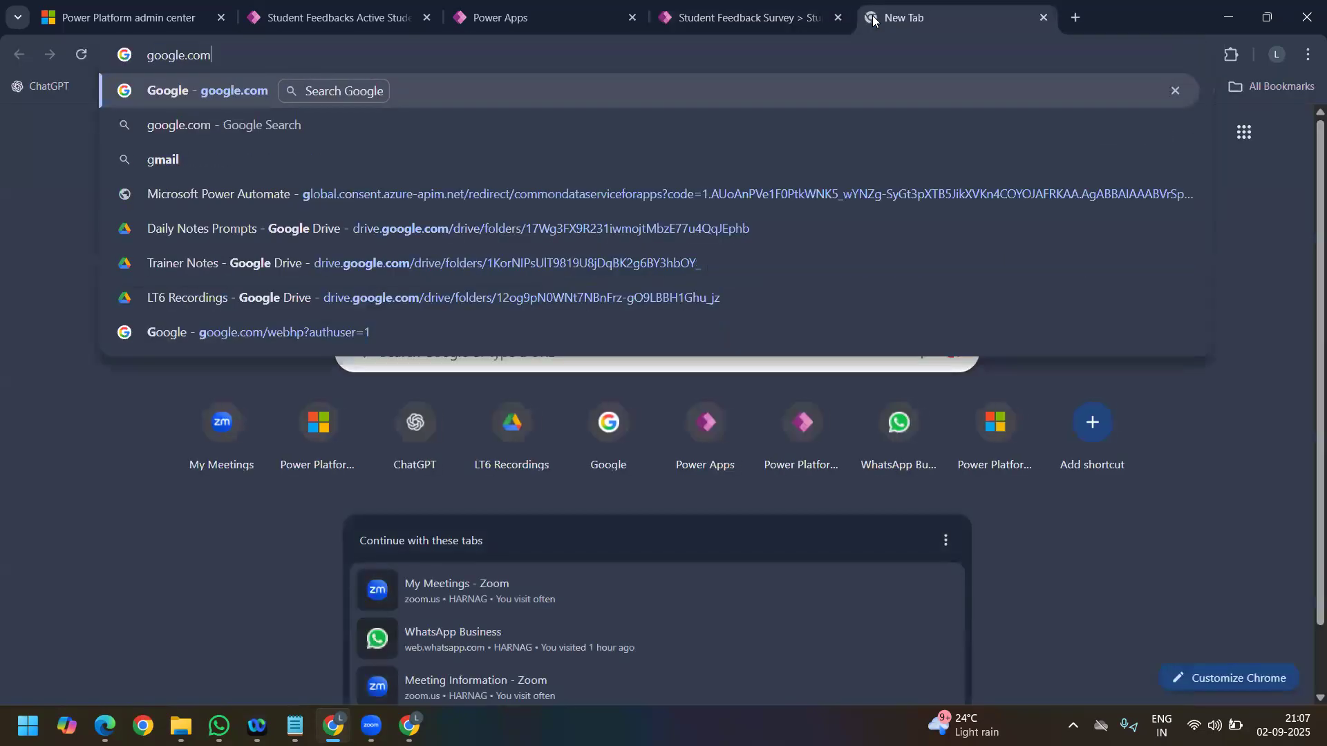
key("Return")
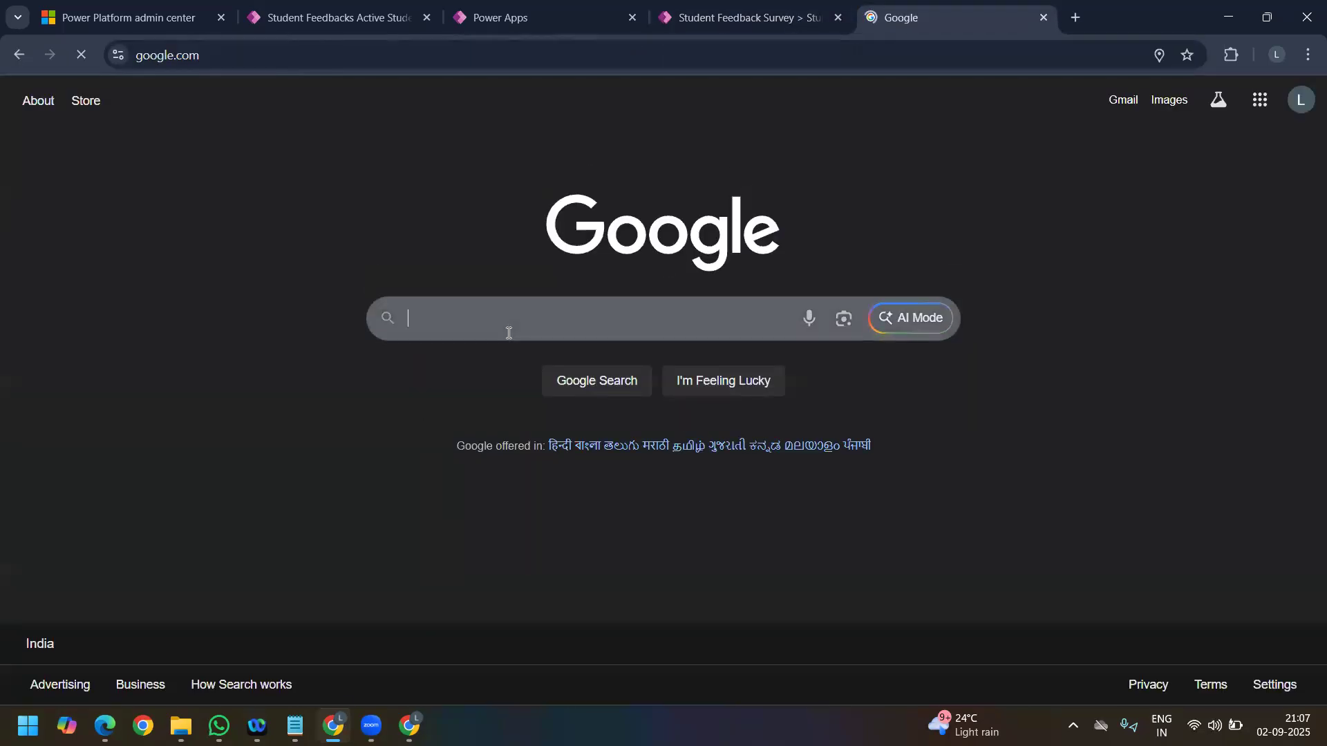
type("power fx formulas  for model driven apps in show hide condition on field value")
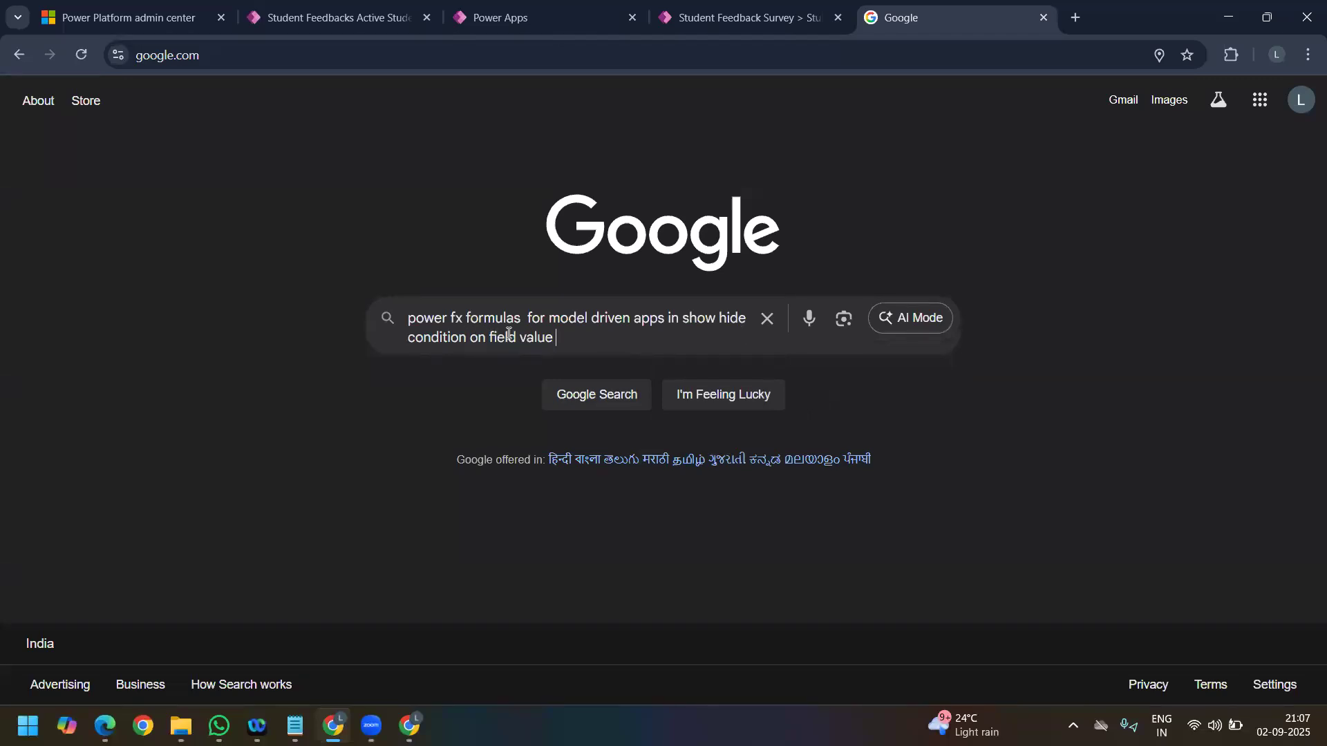
type("crm")
key("Return")
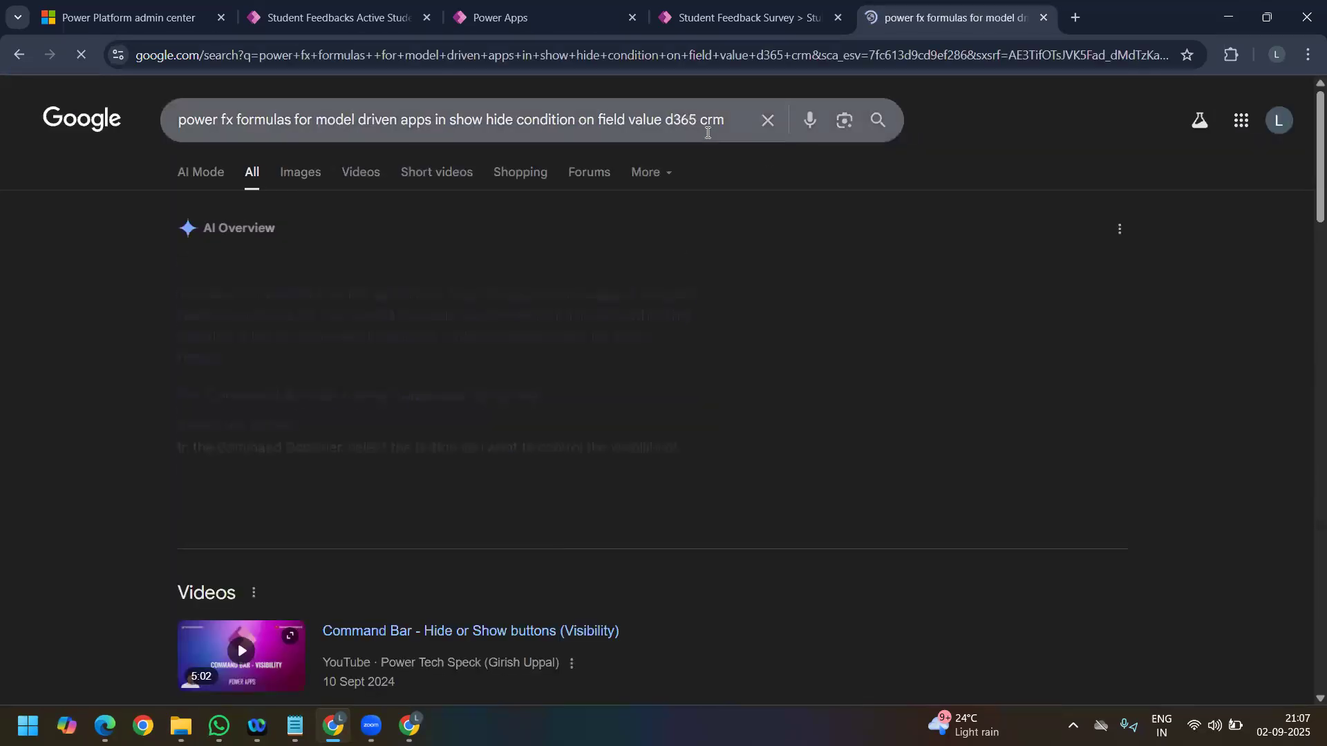
Step: Expand the AI Overview and examine its example visibility formulas for Boolean, Option Set and Text fields
left_click(418, 510)
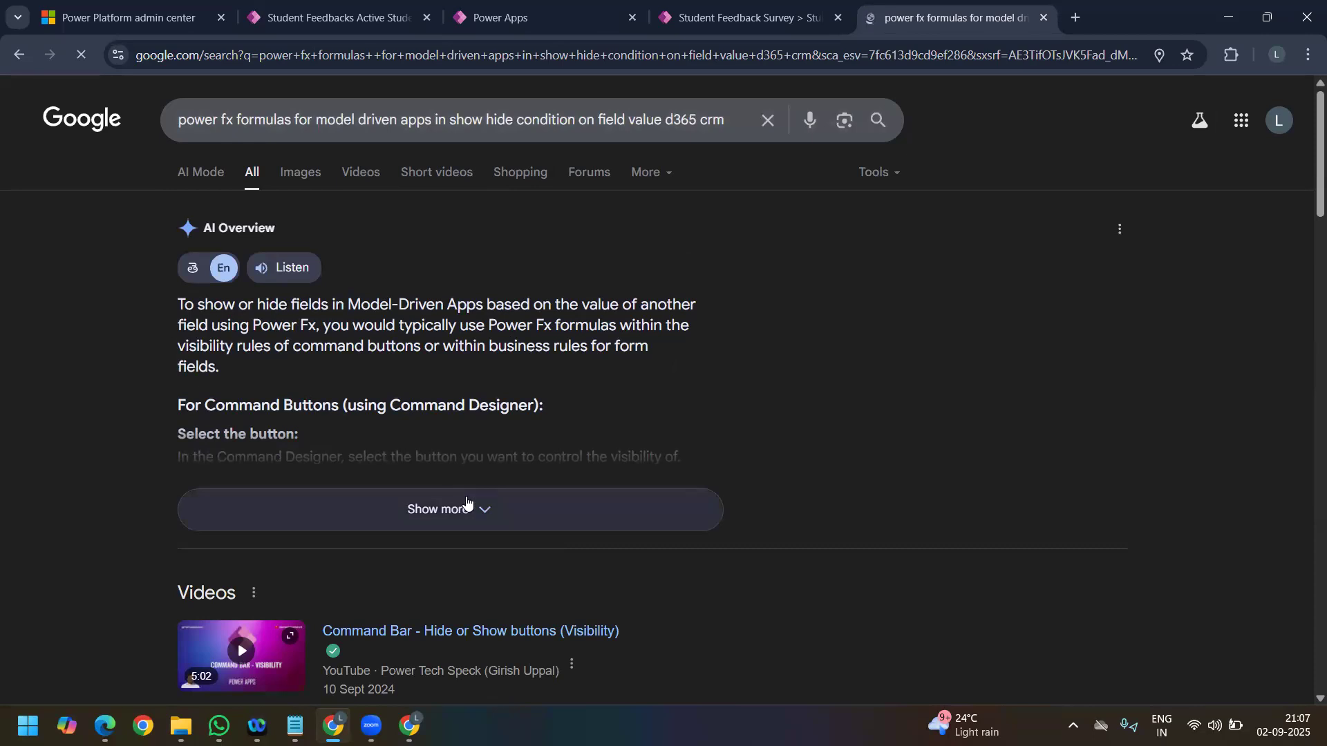
scroll(298, 477, "down", 3)
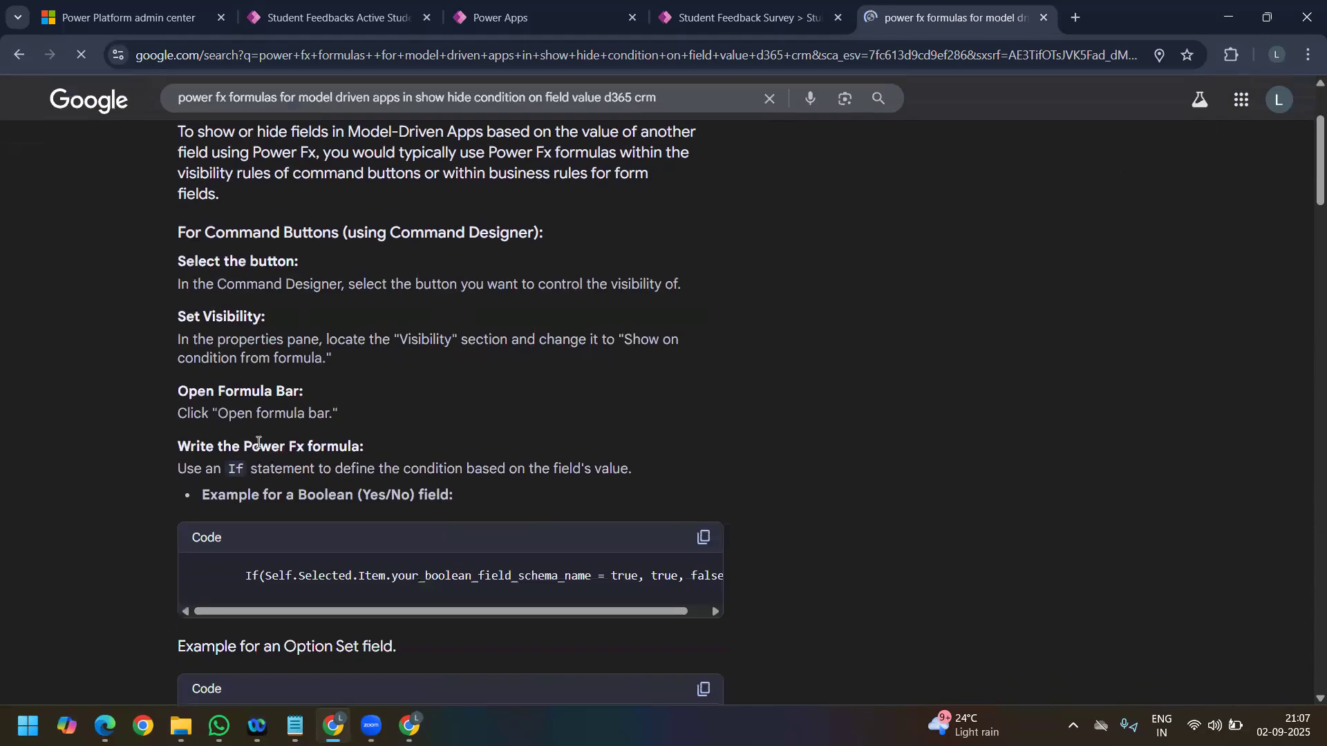
scroll(286, 511, "down", 1)
left_click_drag(286, 527, 392, 526)
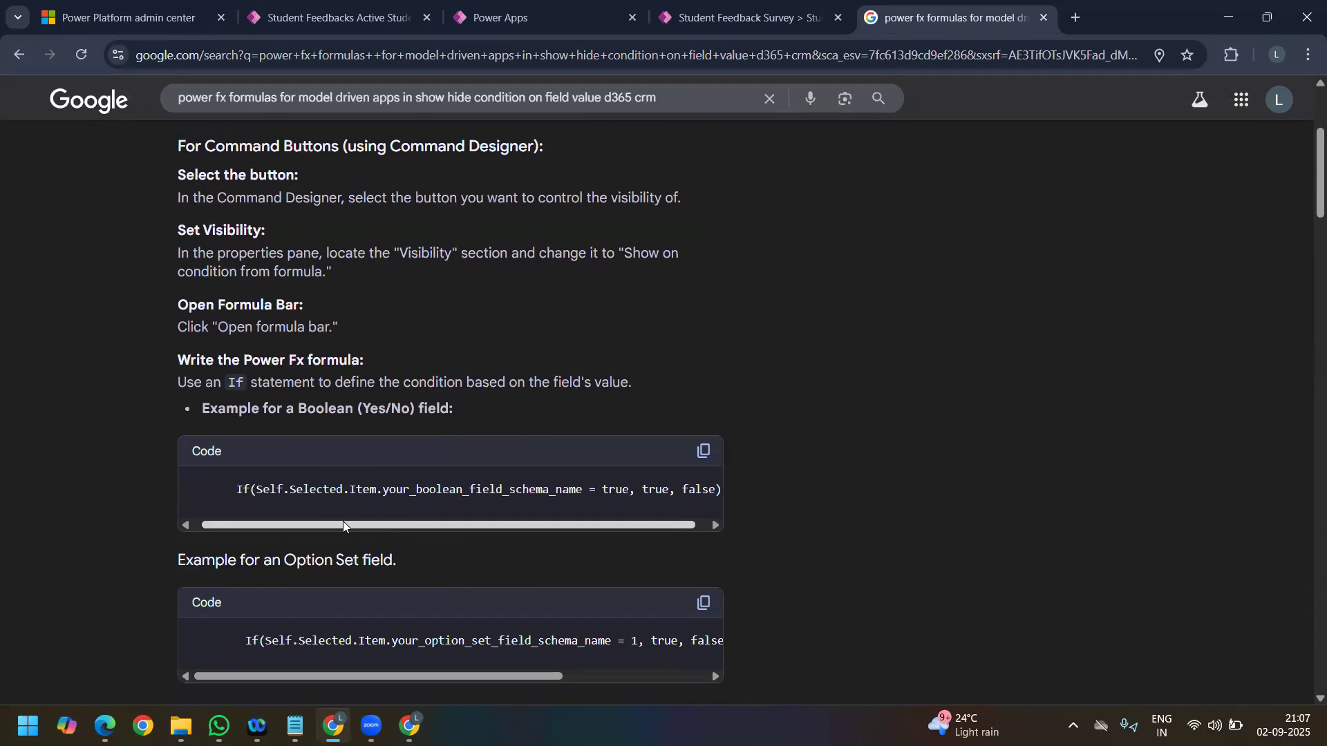
scroll(346, 523, "down", 1)
scroll(355, 570, "down", 1)
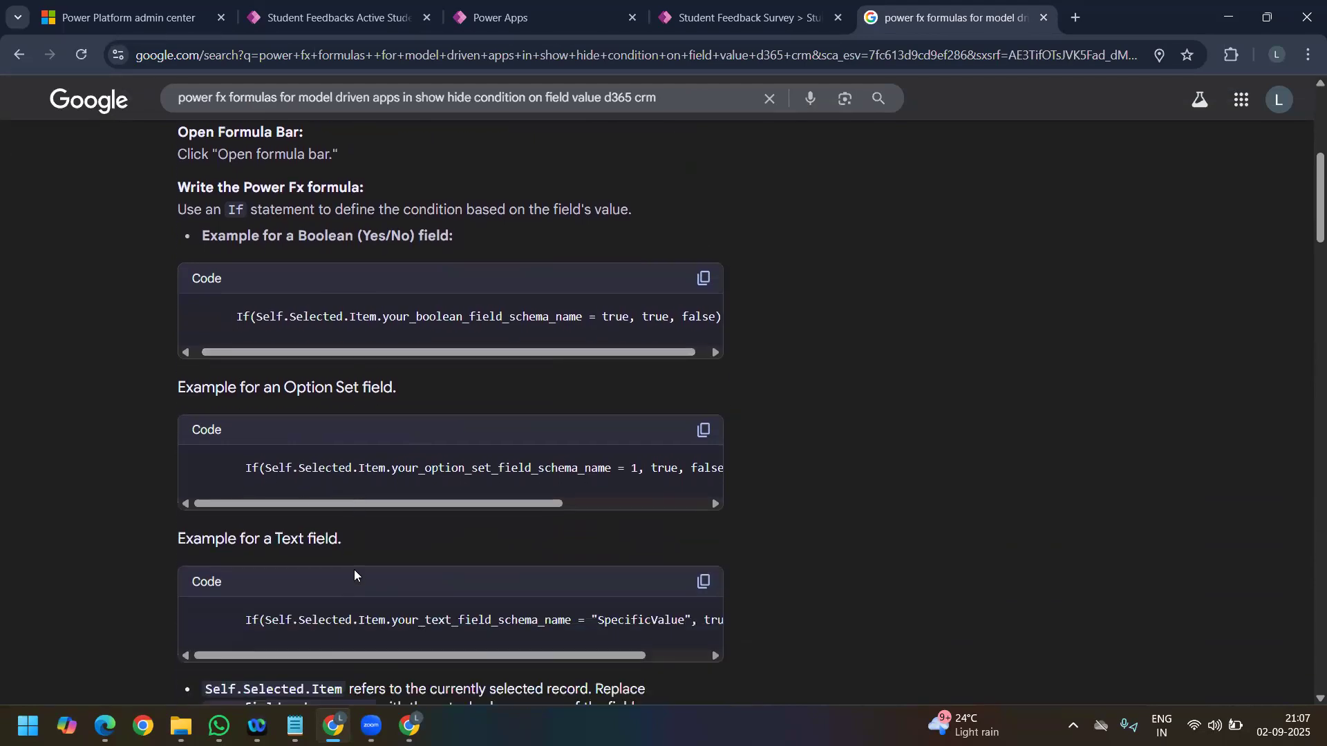
scroll(376, 424, "up", 3)
Step: Try to start the Visible formula of Form Custom Button in the command designer with a Self reference
left_click(353, 17)
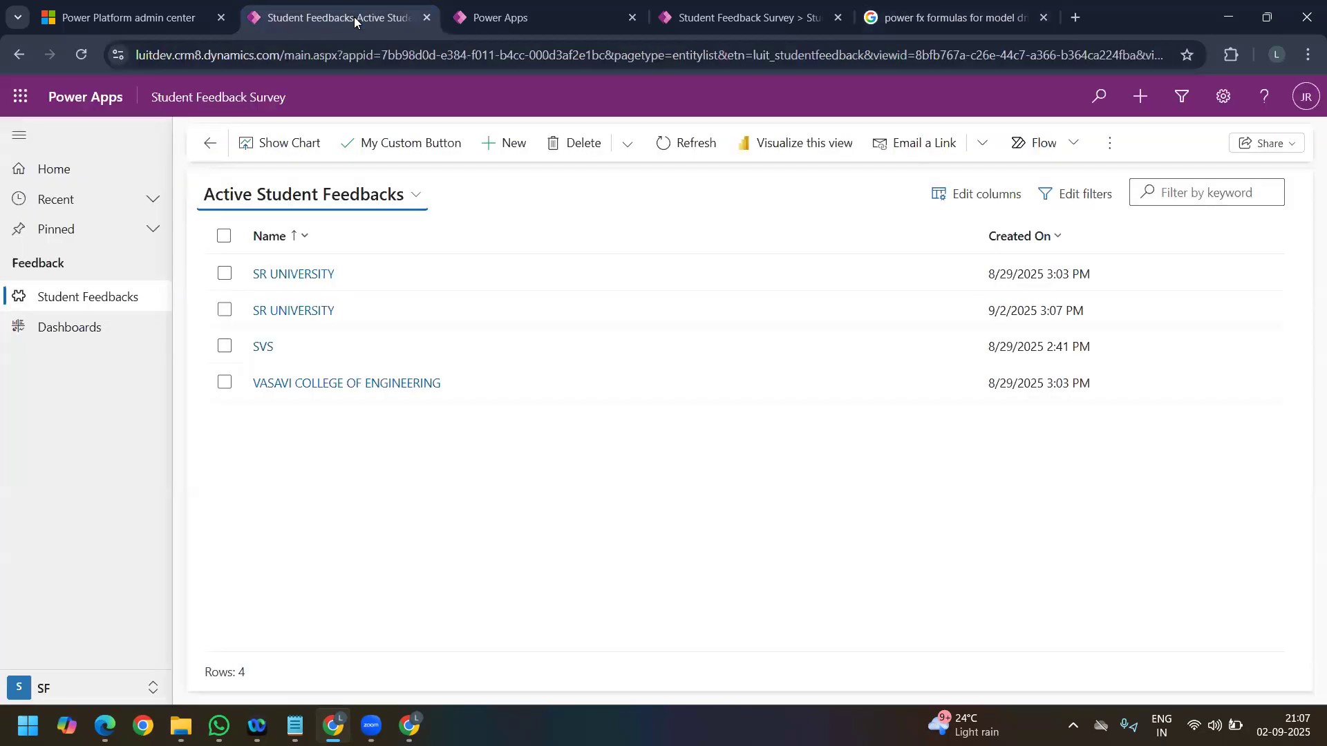
left_click(542, 22)
left_click(727, 22)
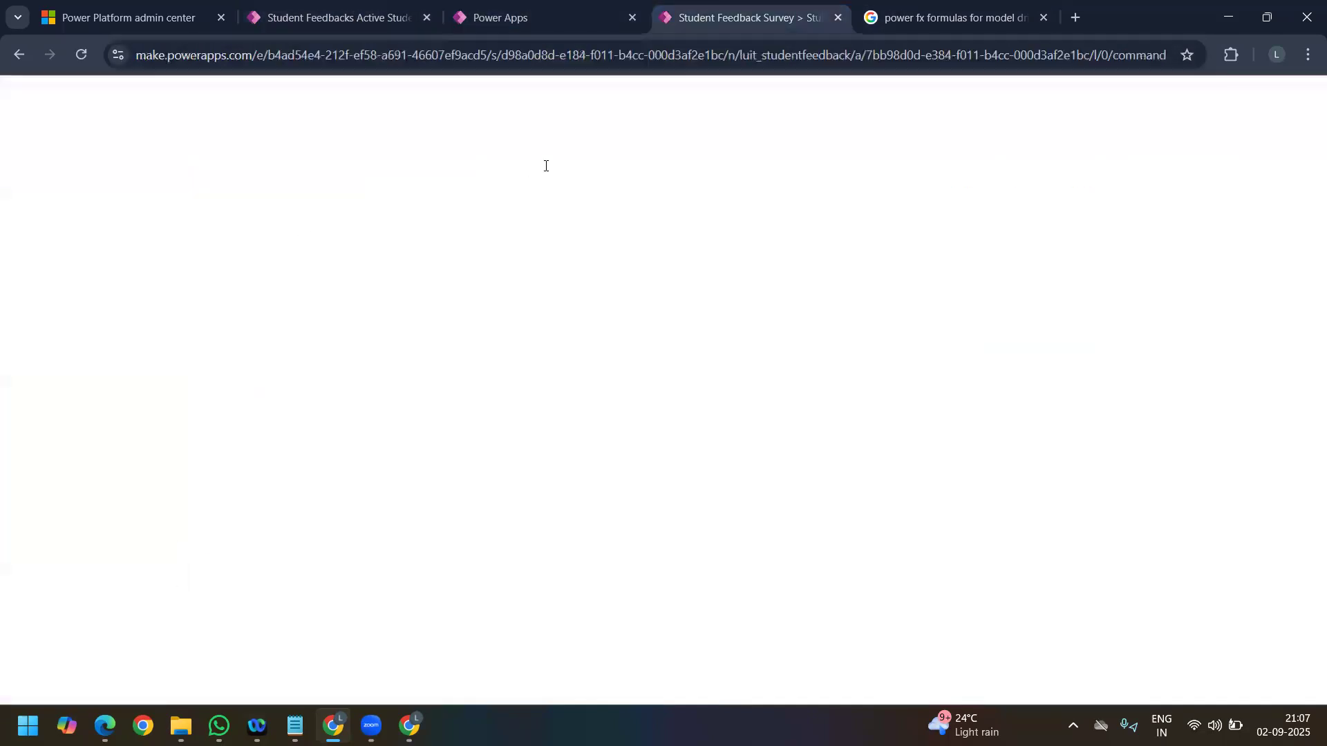
triple_click(549, 164)
type("selg")
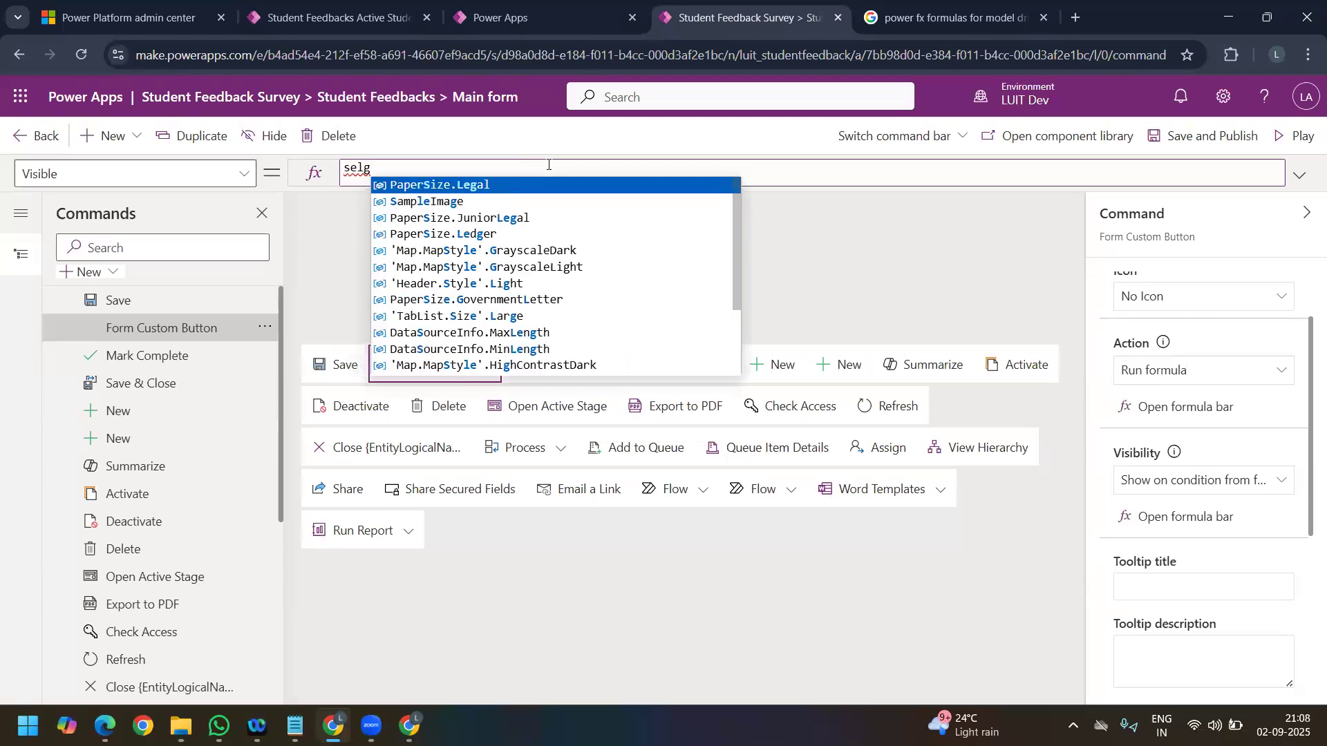
key("BackSpace")
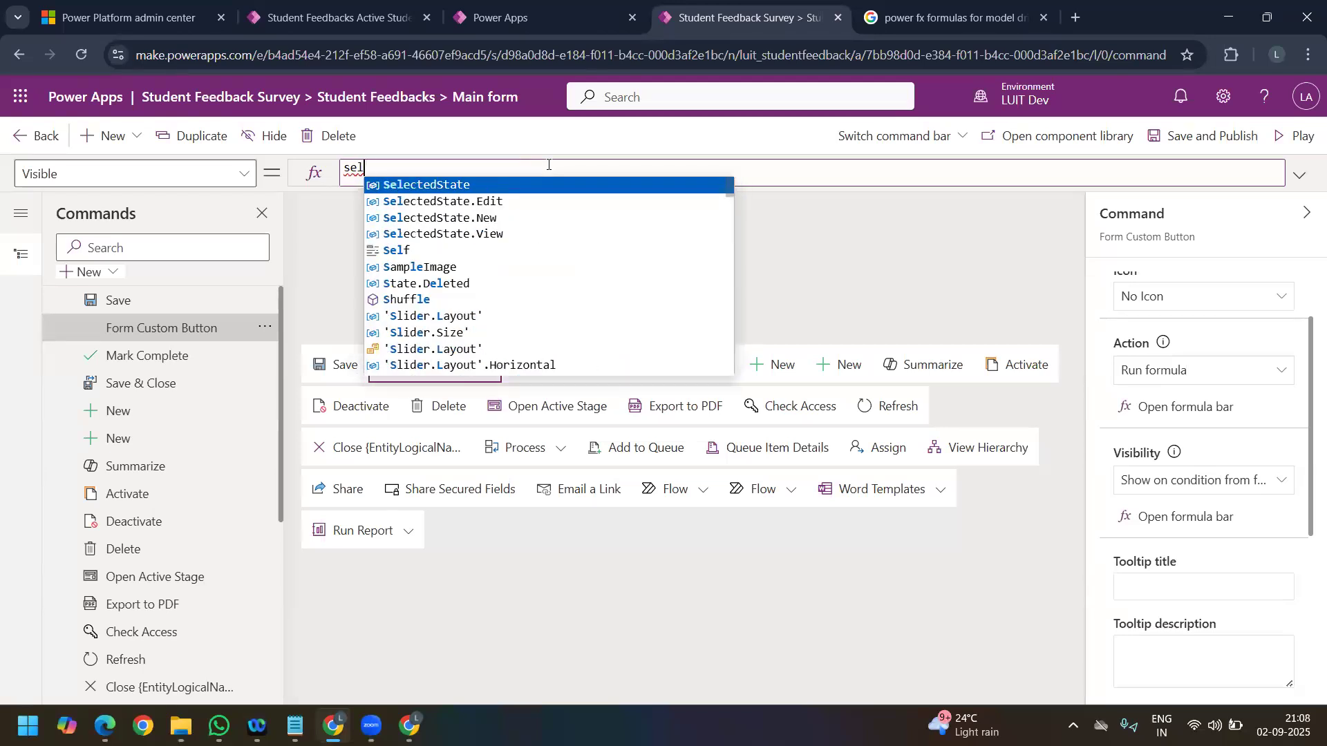
key("Down")
key("Down")
key("Down")
key("Down")
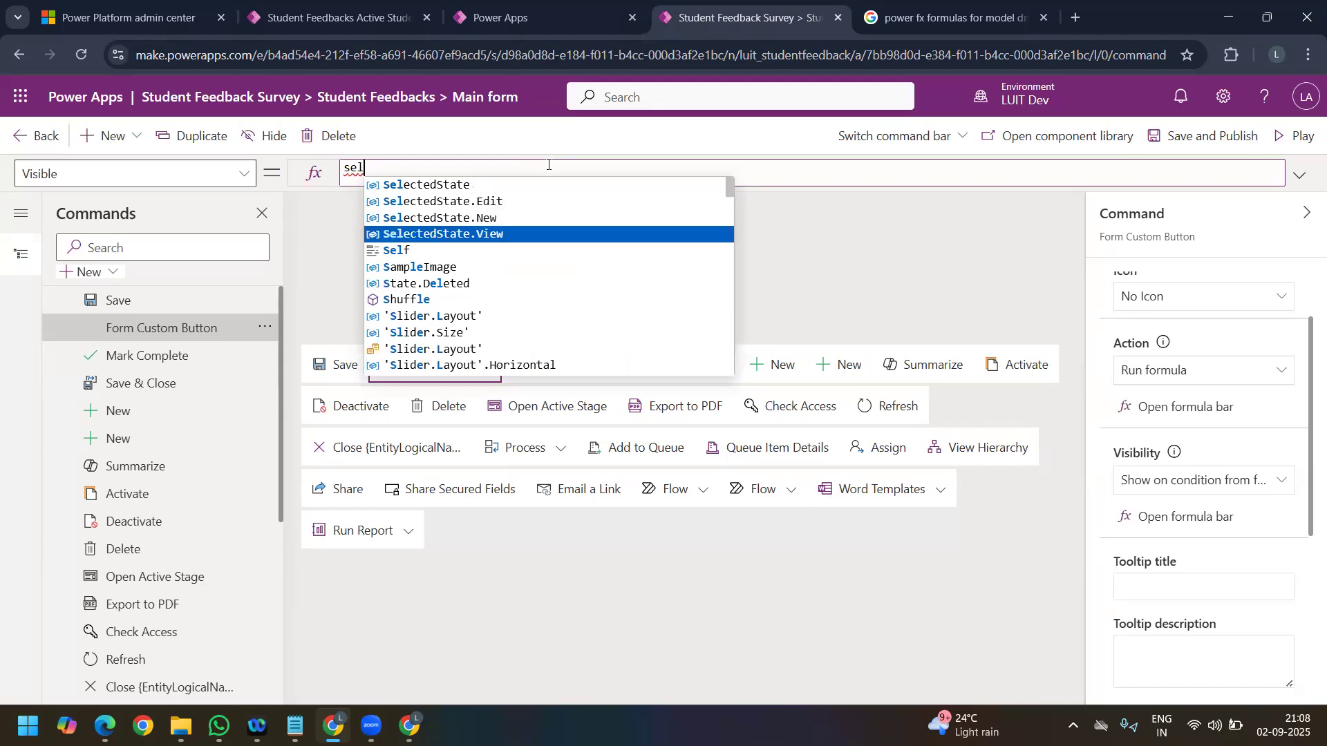
key("Tab")
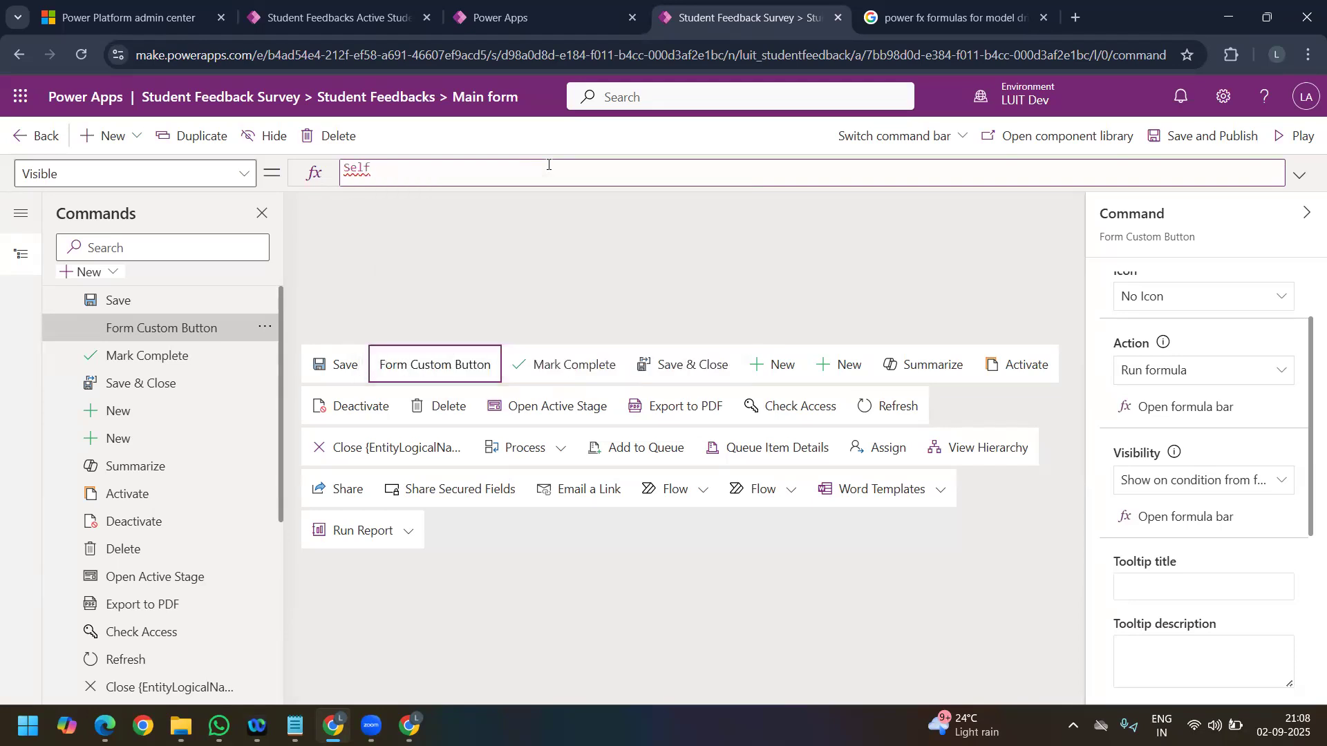
type(".")
key("BackSpace")
Step: Copy the Boolean field example from the Google AI Overview and use it as the Visible formula of Form Custom Button, without leading spaces
left_click(954, 17)
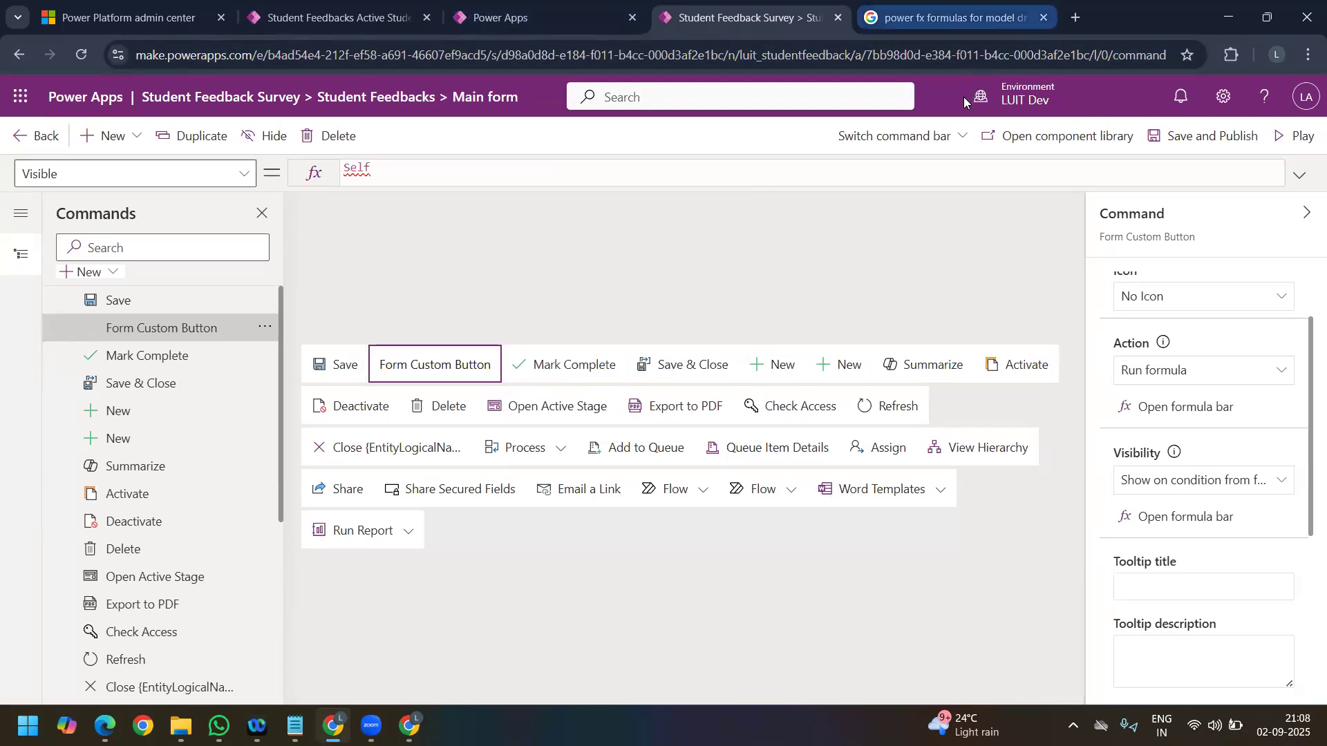
left_click_drag(254, 608, 379, 611)
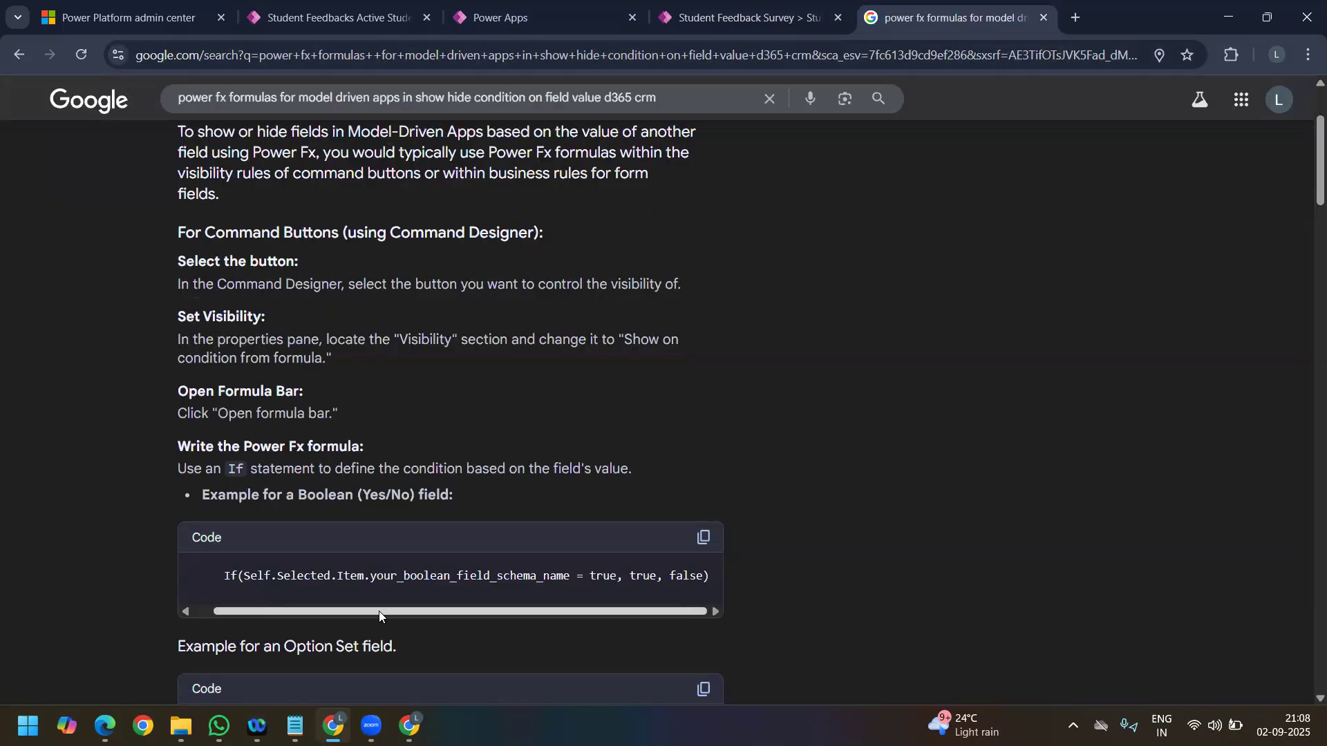
left_click(705, 538)
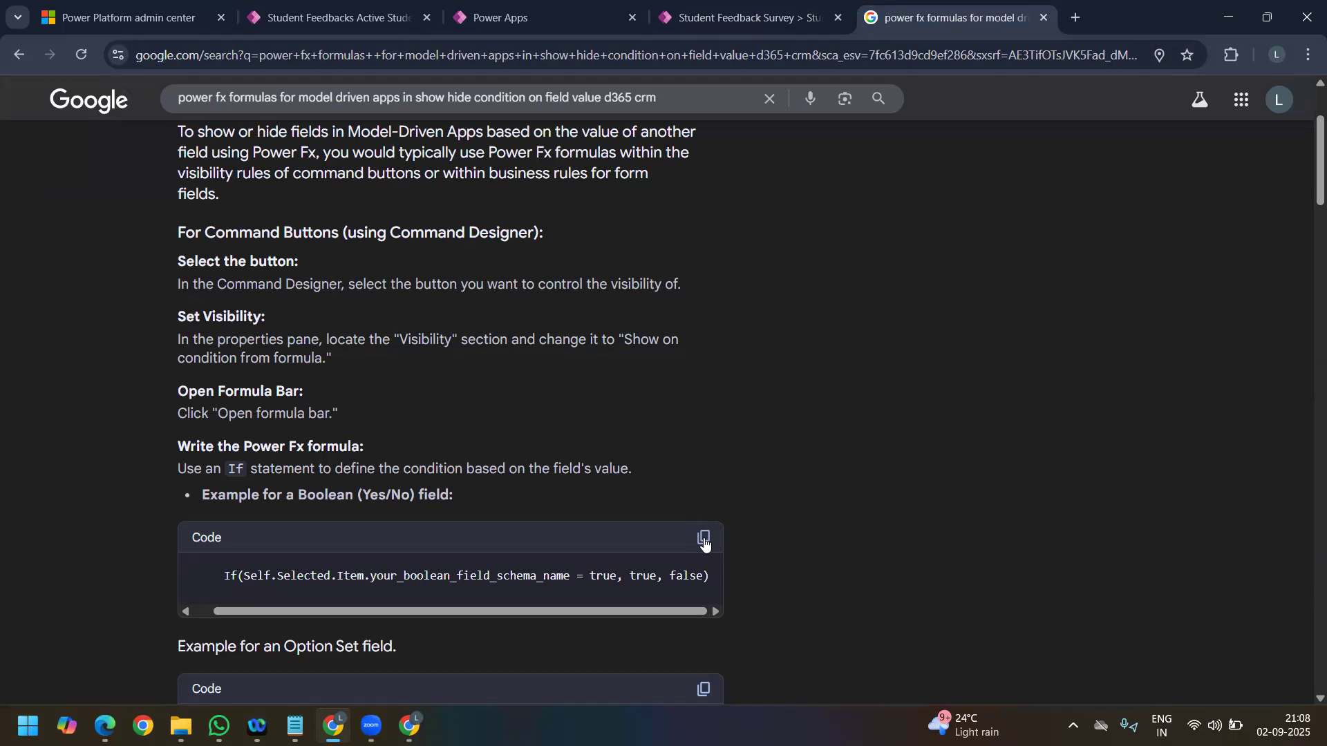
left_click(504, 20)
left_click(723, 18)
triple_click(389, 172)
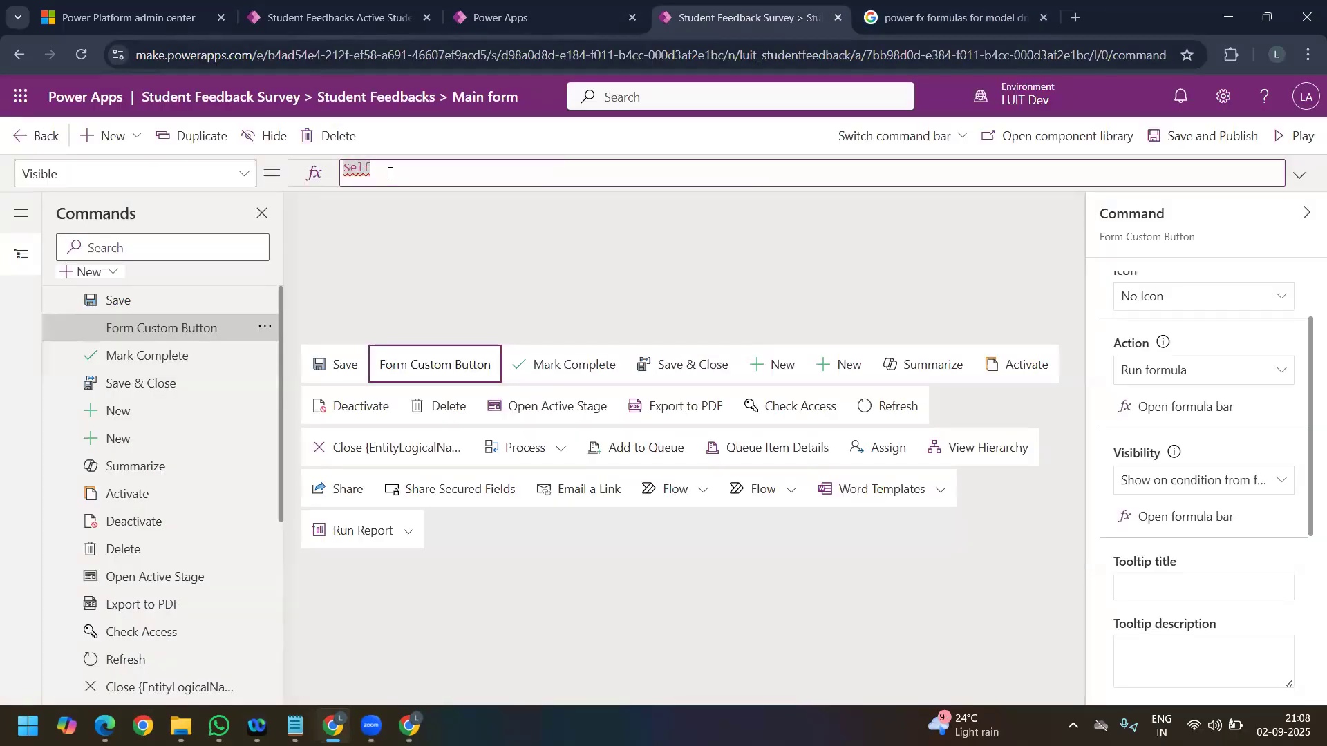
key("ctrl+v")
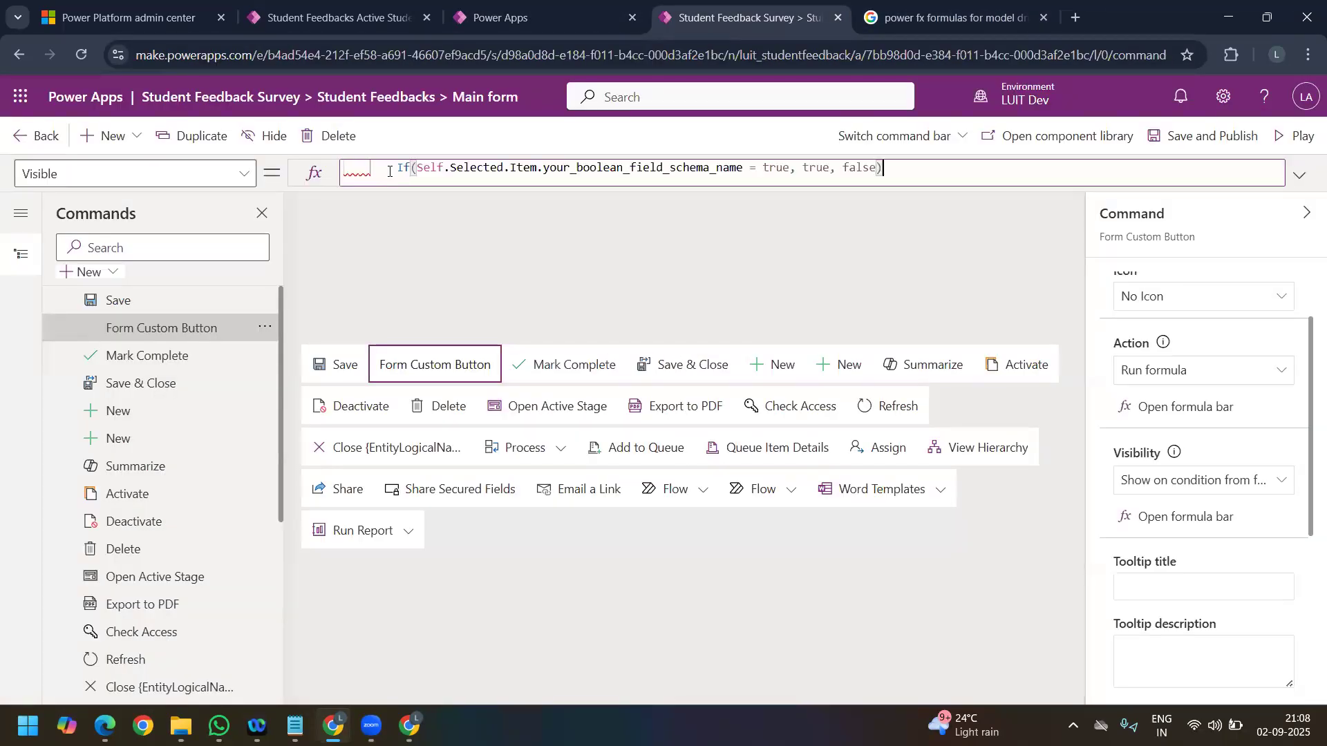
key("BackSpace")
key("BackSpace")
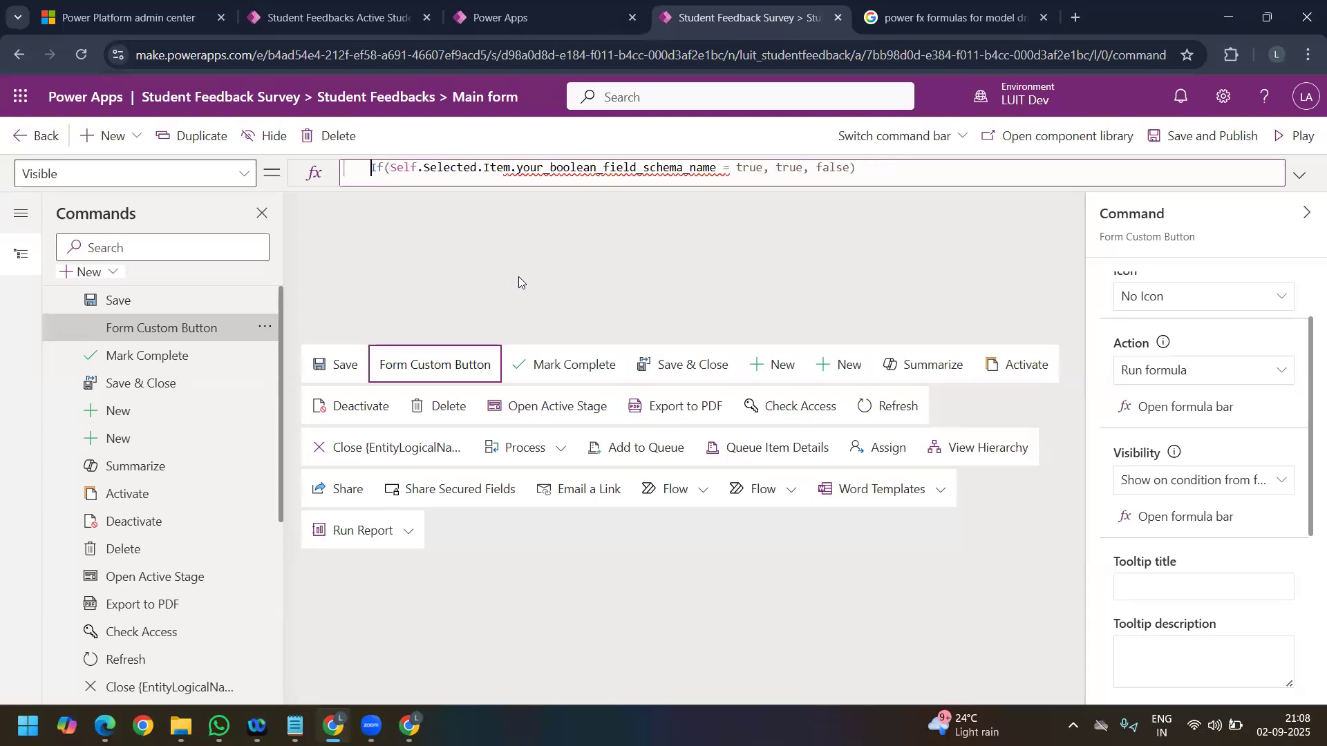
Step: Replace the placeholder field name in the Visible formula with the 'Branch Name' column of Self.Selected.Item
double_click(551, 169)
key("BackSpace")
key("BackSpace")
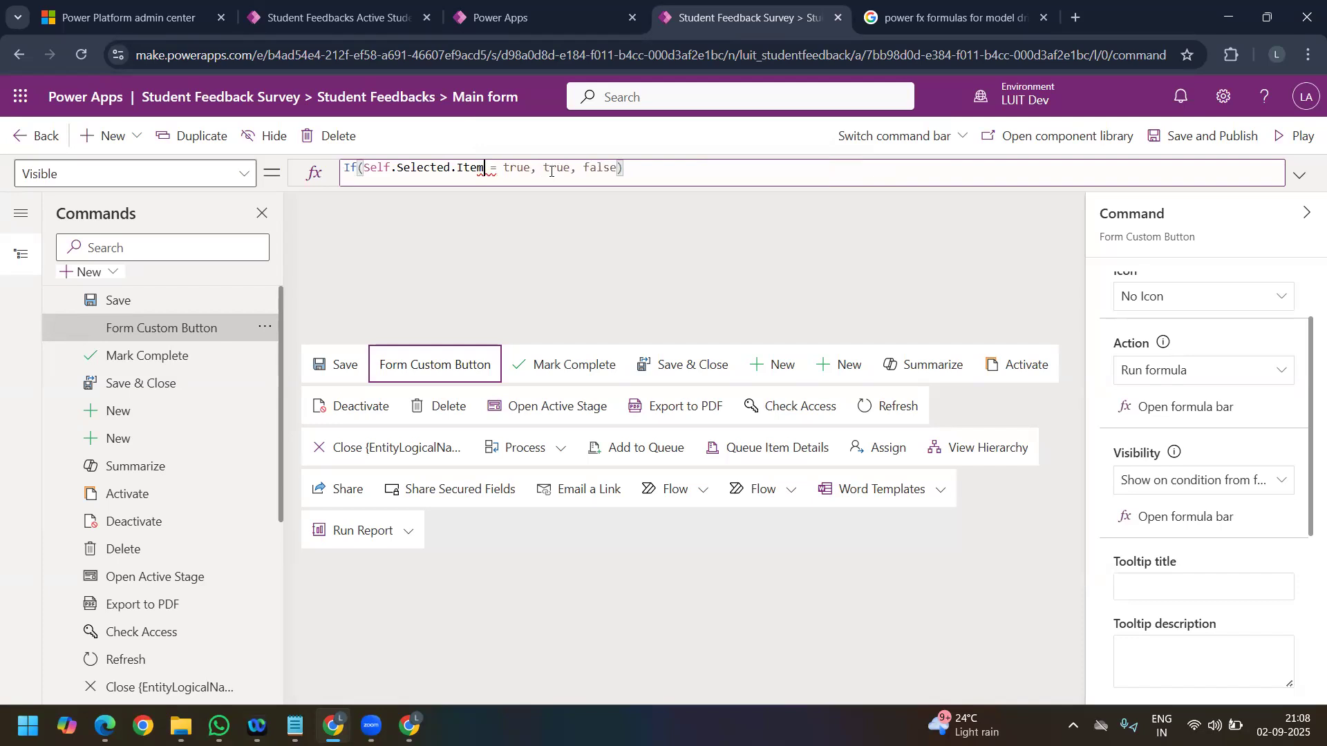
type(".")
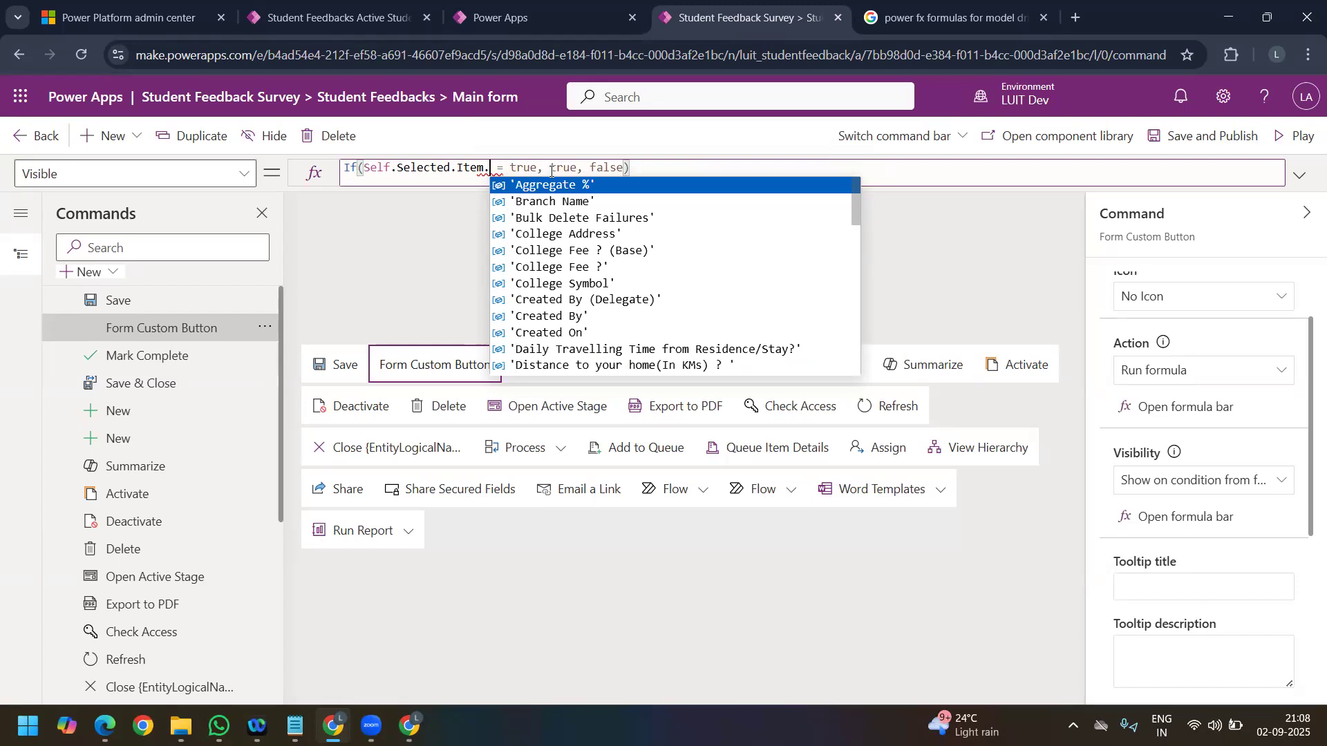
key("Down")
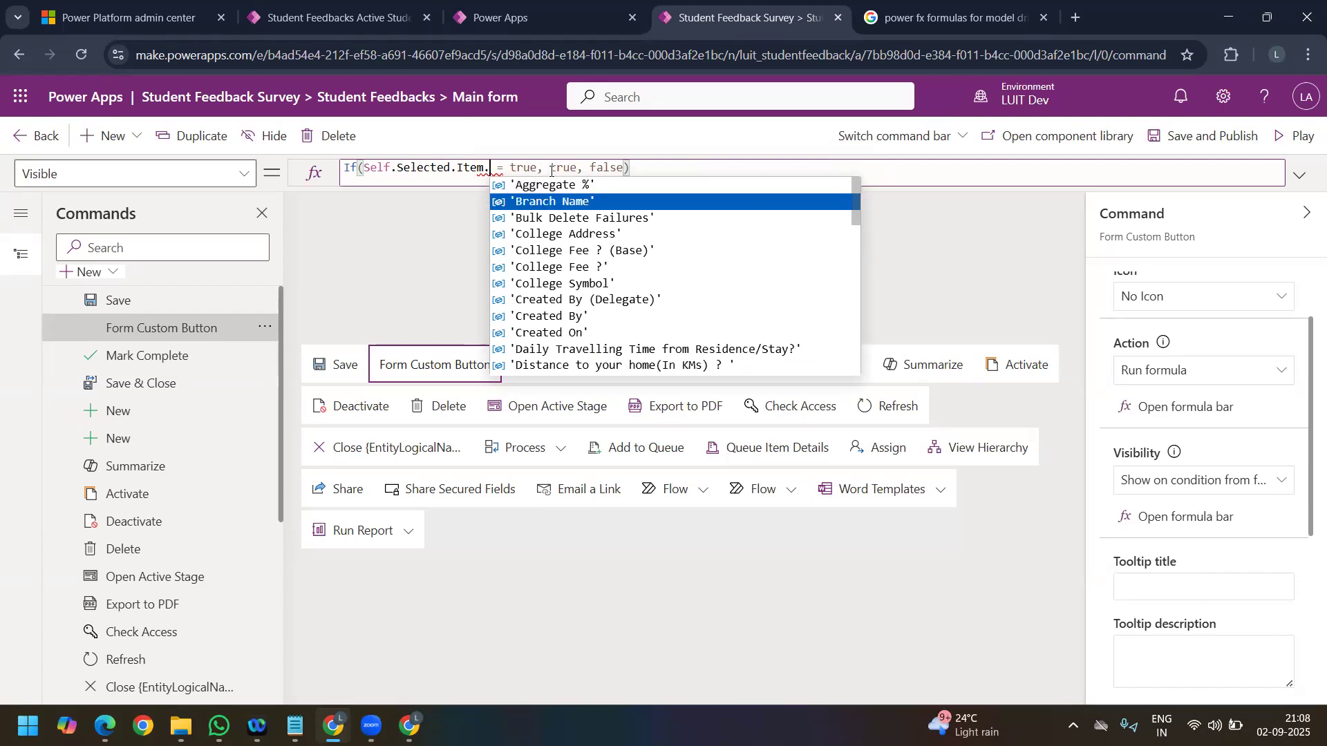
key("Tab")
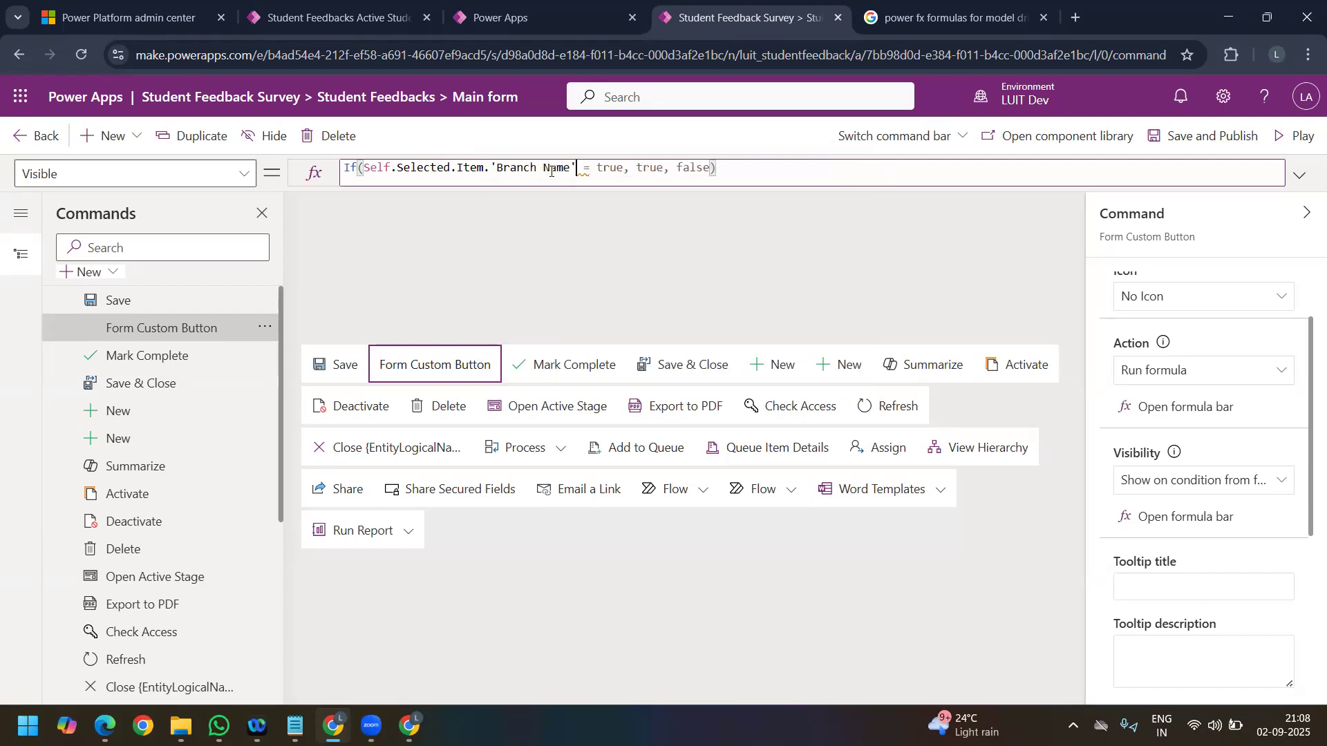
Step: Clear the value that 'Branch Name' is compared with in the Visible formula
double_click(616, 168)
key("BackSpace")
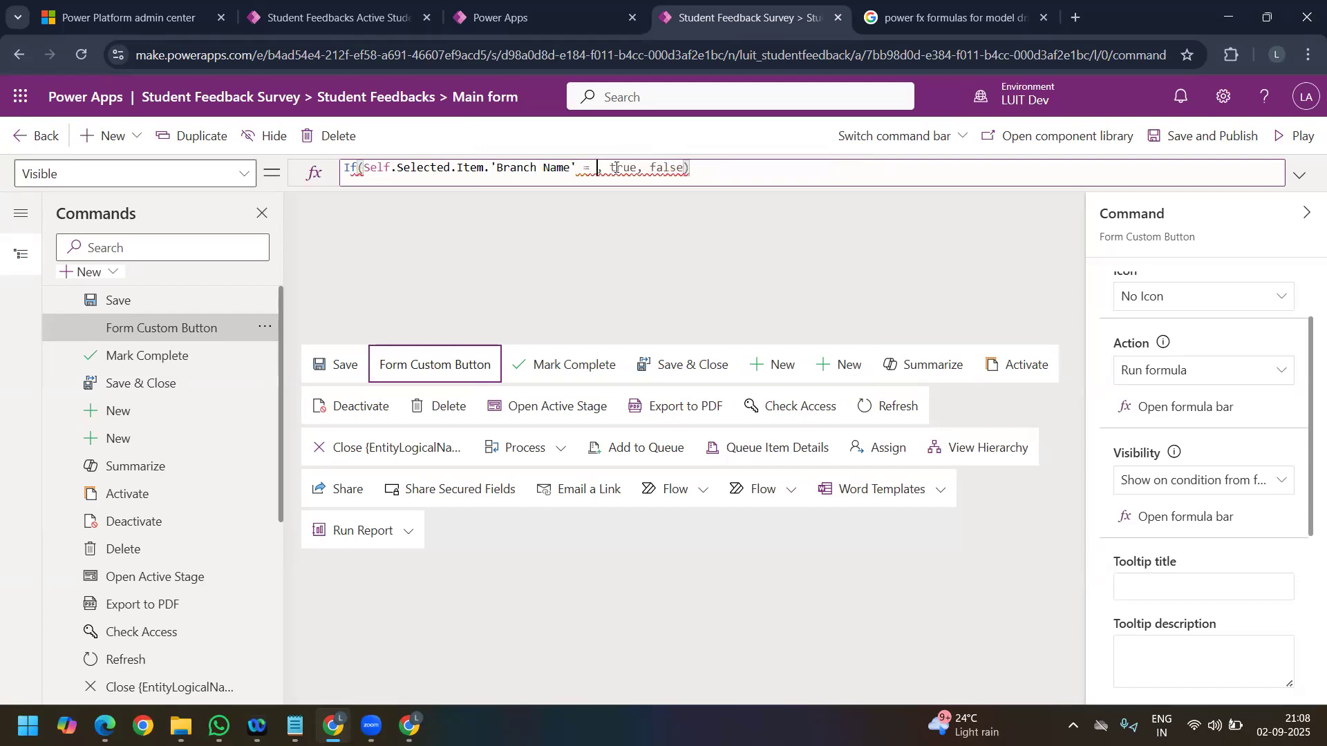
type("''")
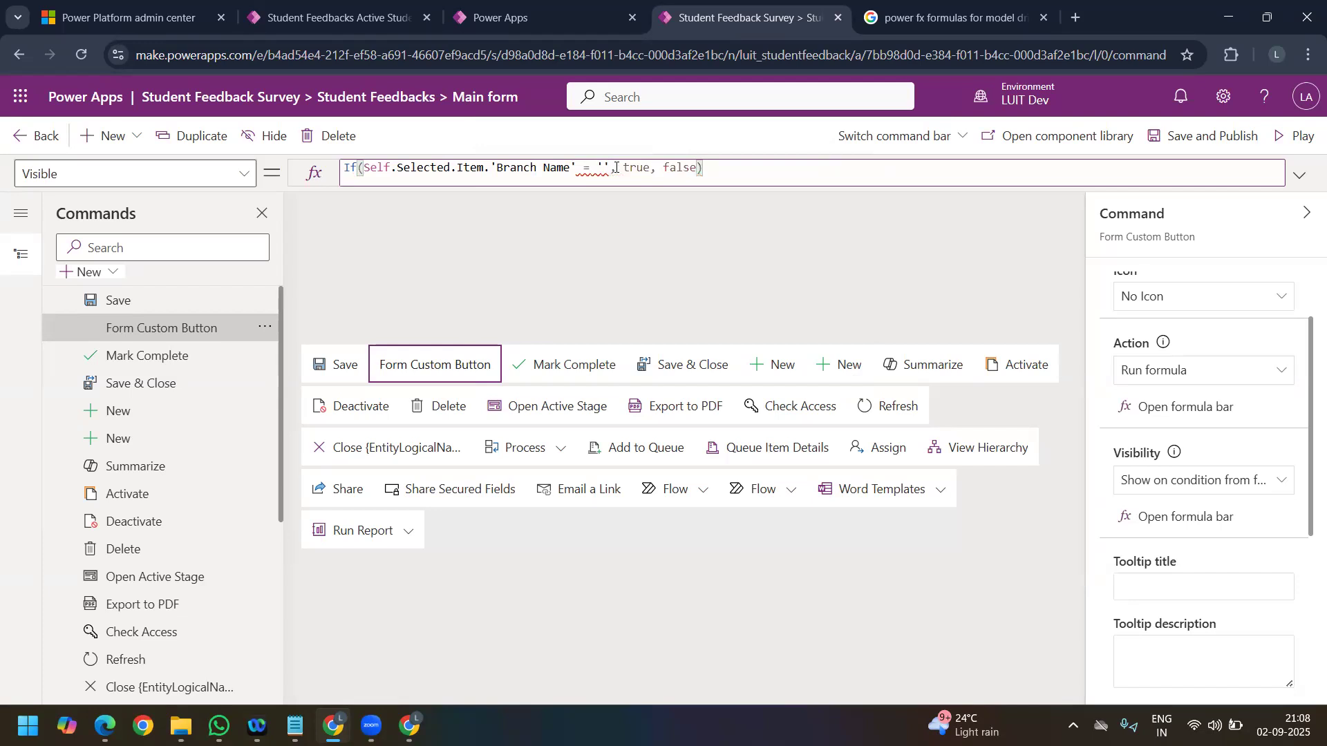
key("BackSpace")
key("BackSpace")
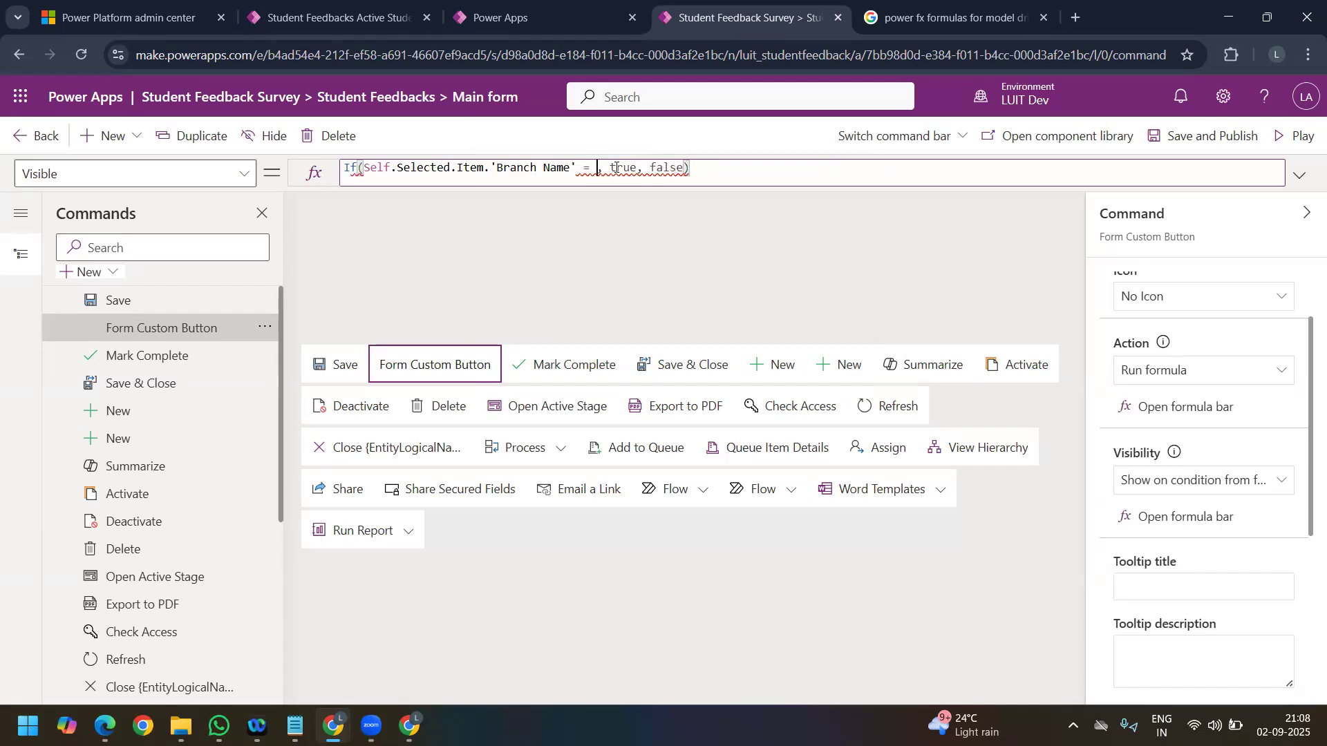
Step: Open the first student record in the Master Data area of the Student Feedback Survey app and examine its Feedback and General sections
left_click(332, 17)
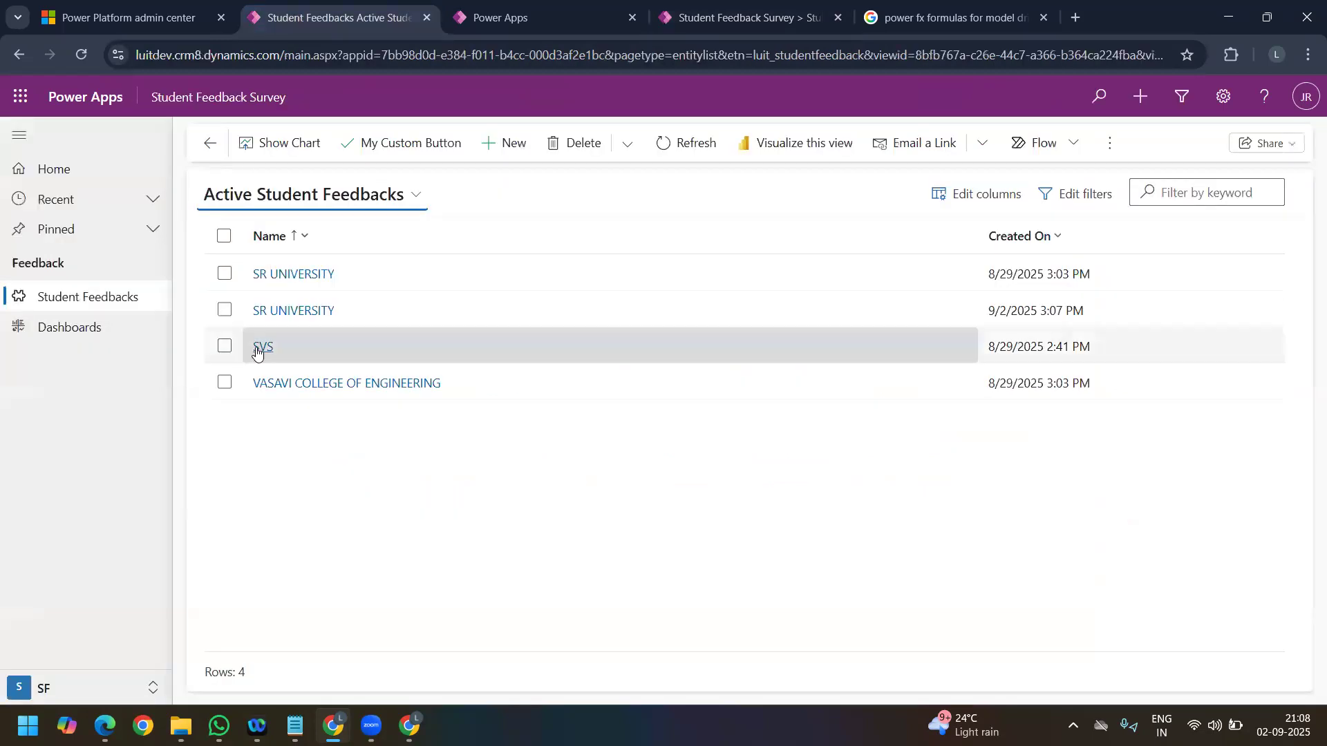
left_click(61, 686)
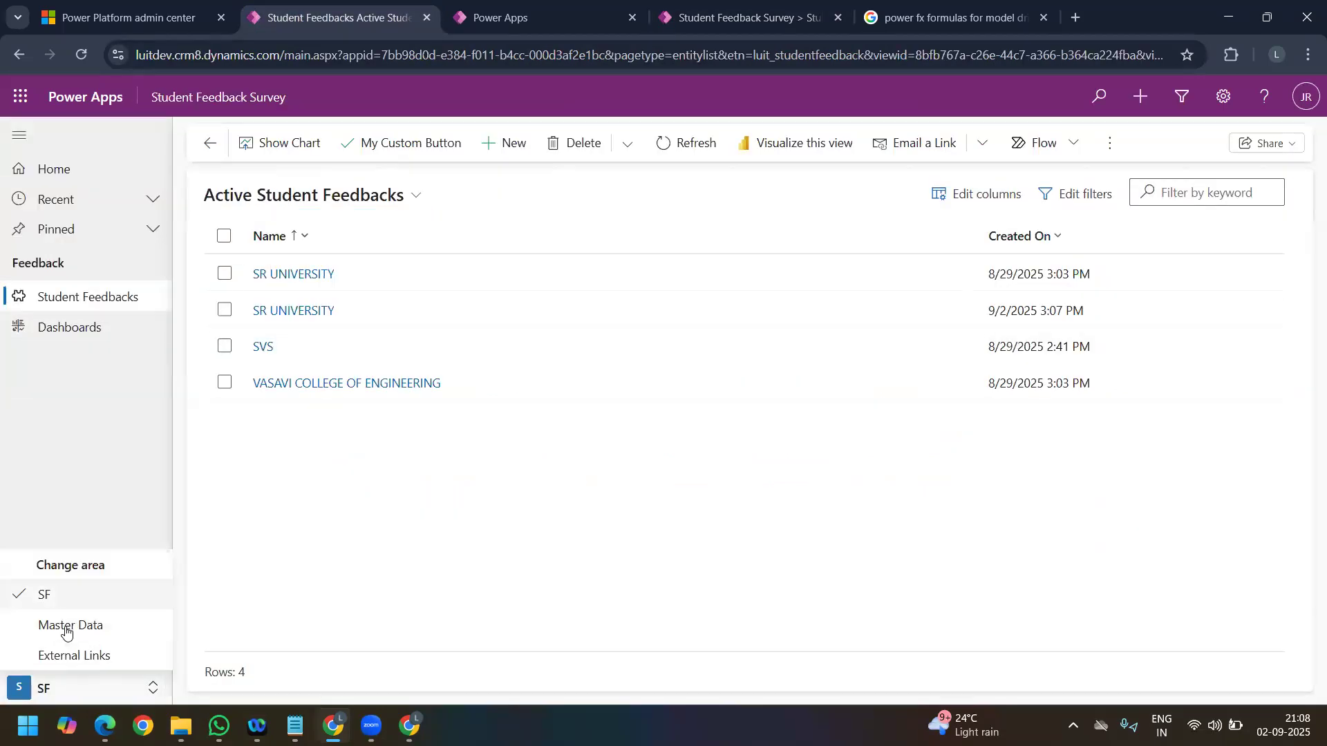
left_click(67, 628)
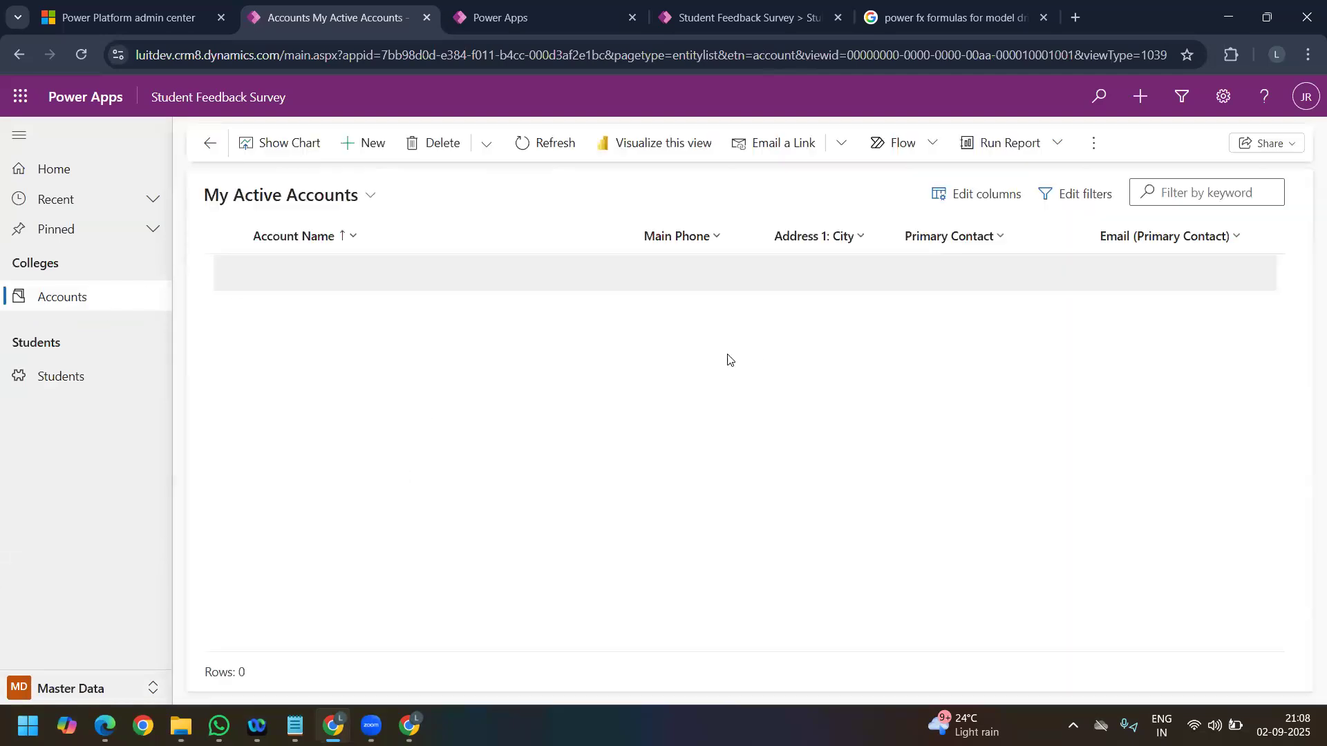
left_click(65, 381)
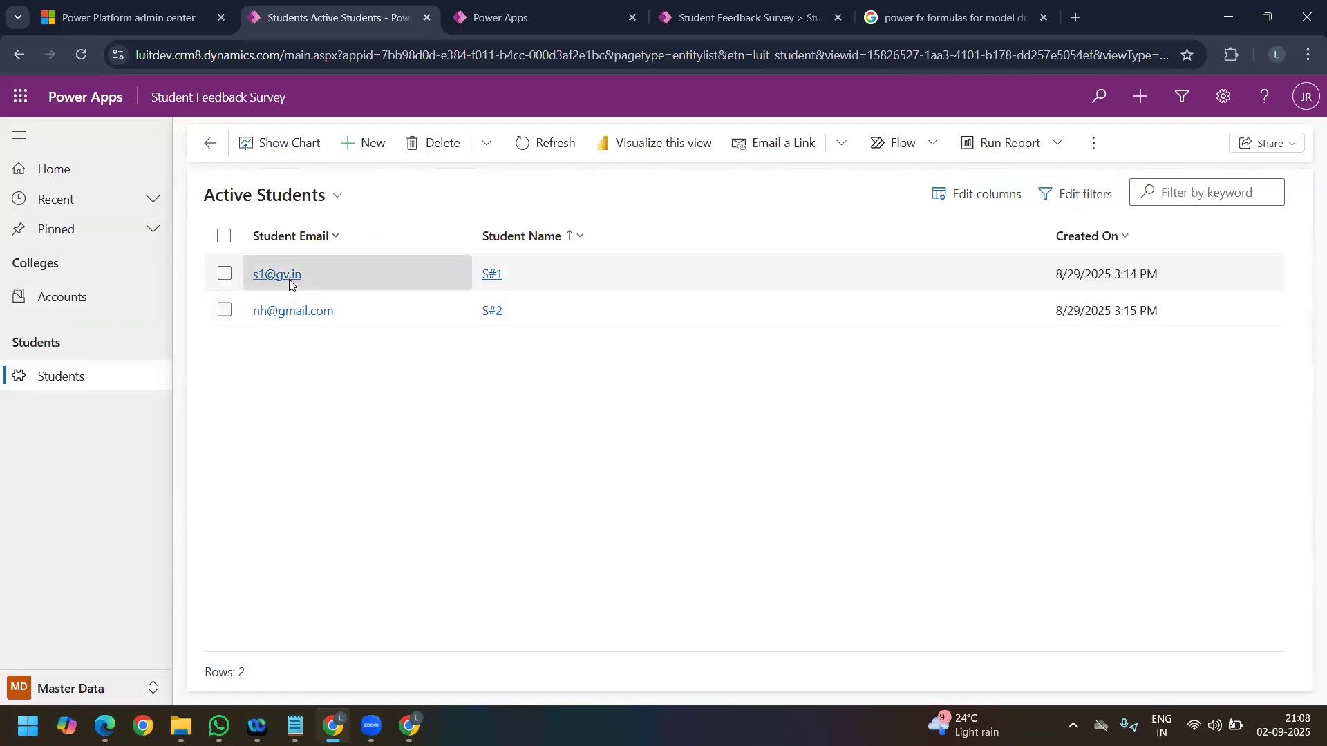
double_click(549, 274)
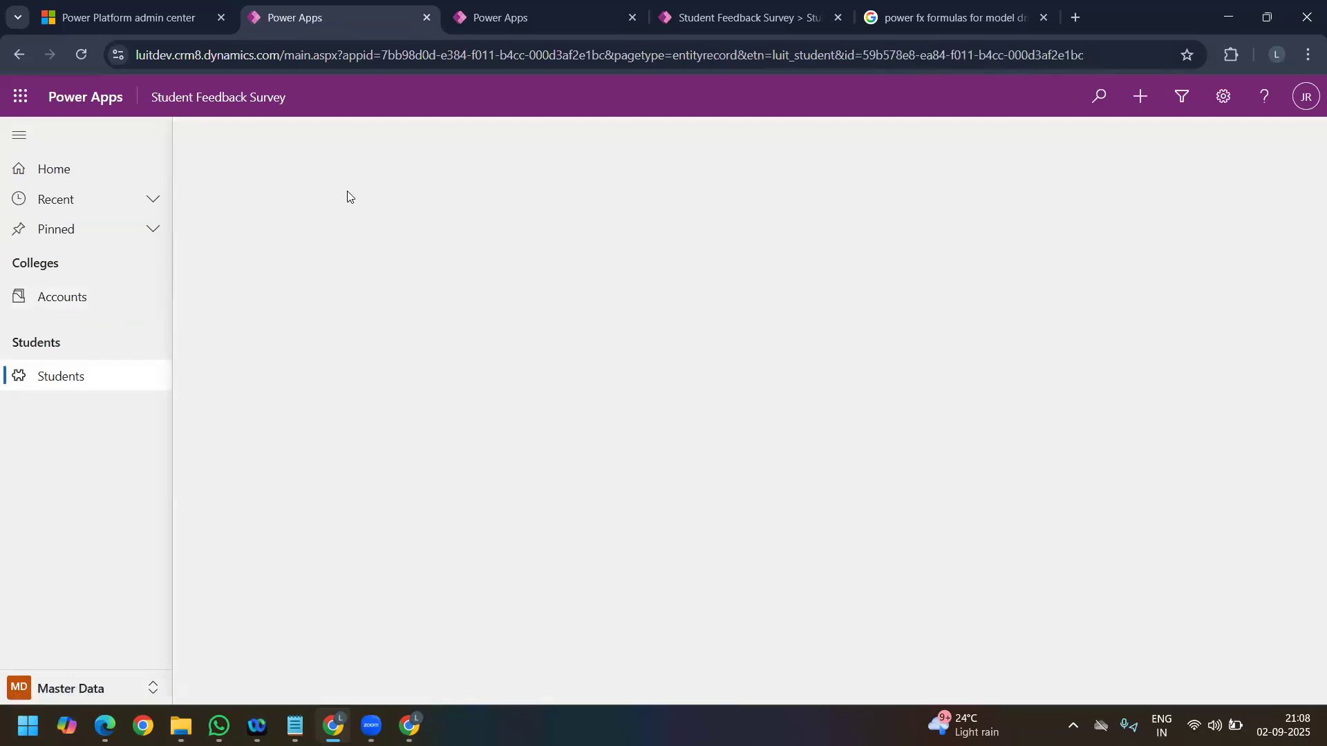
left_click(320, 260)
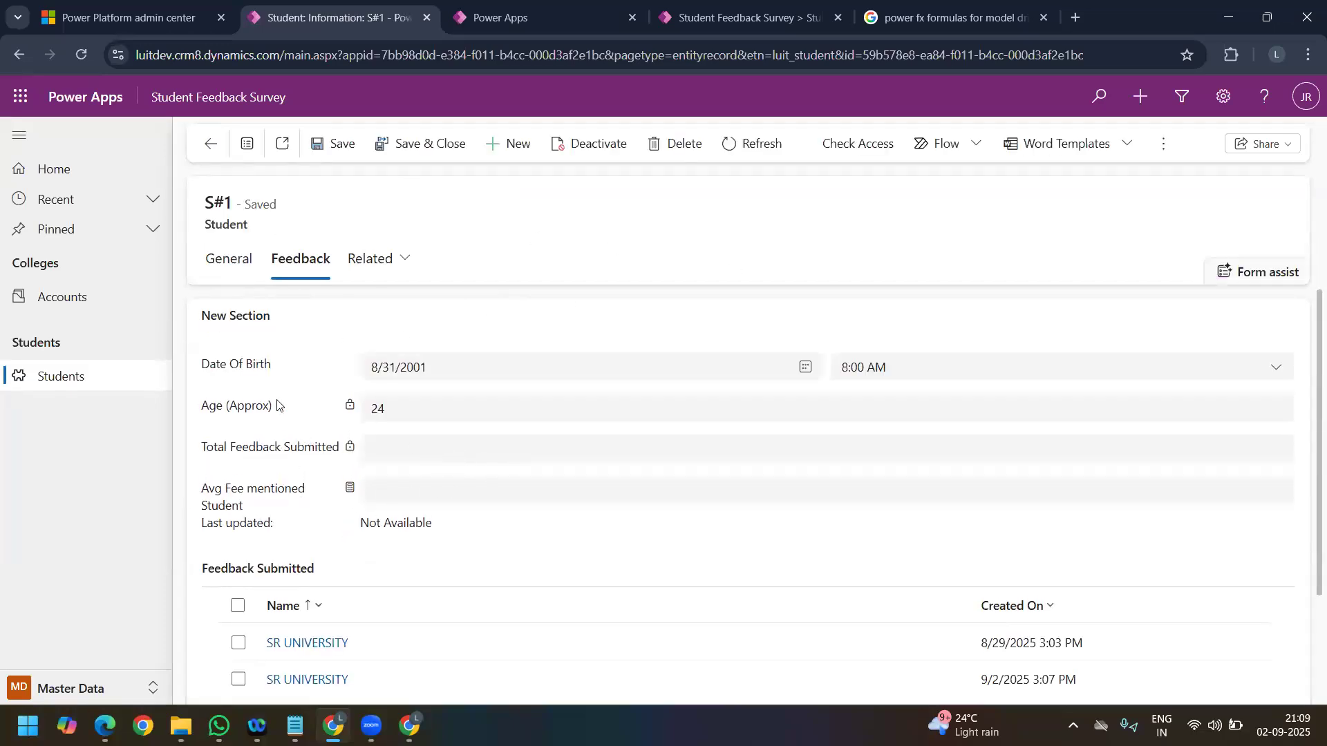
left_click(221, 265)
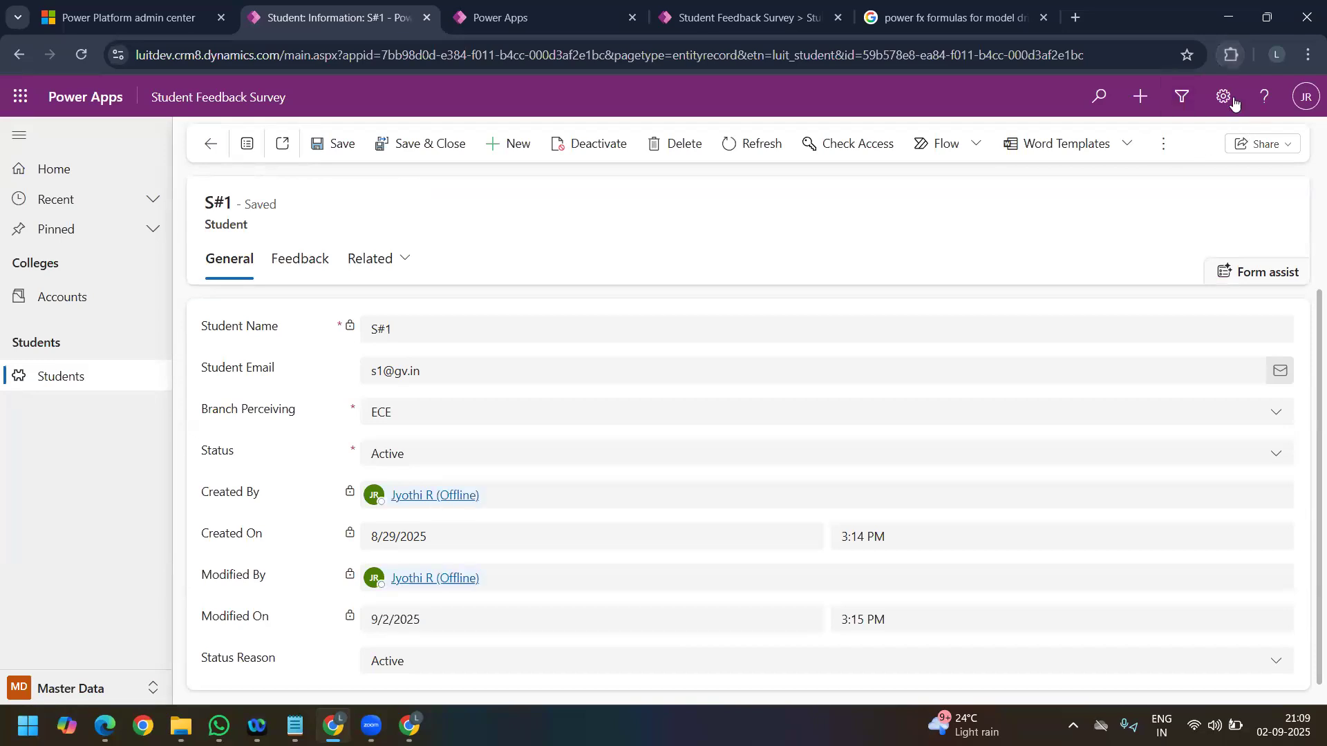
Step: List the student record's option set values with the Level up extension and copy the ECE value of luit_branchperceiving
left_click(1232, 59)
left_click(1049, 228)
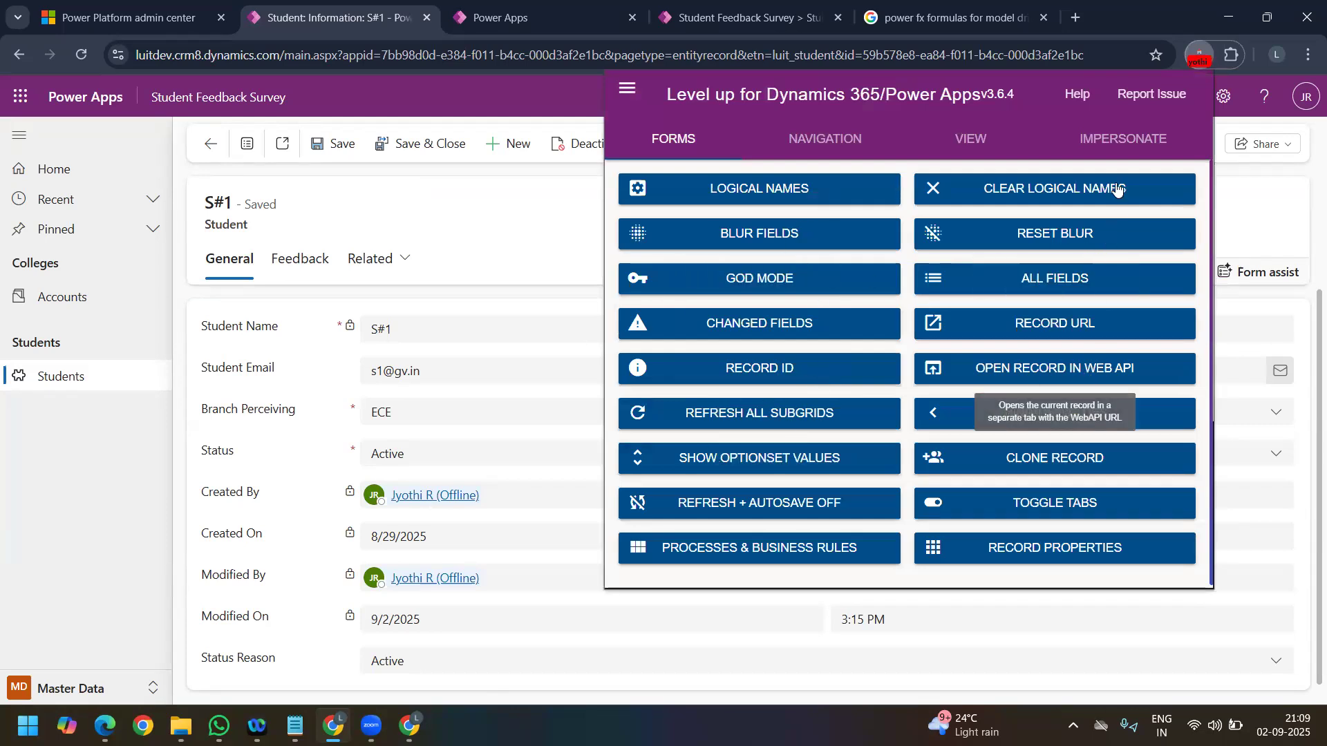
left_click(806, 469)
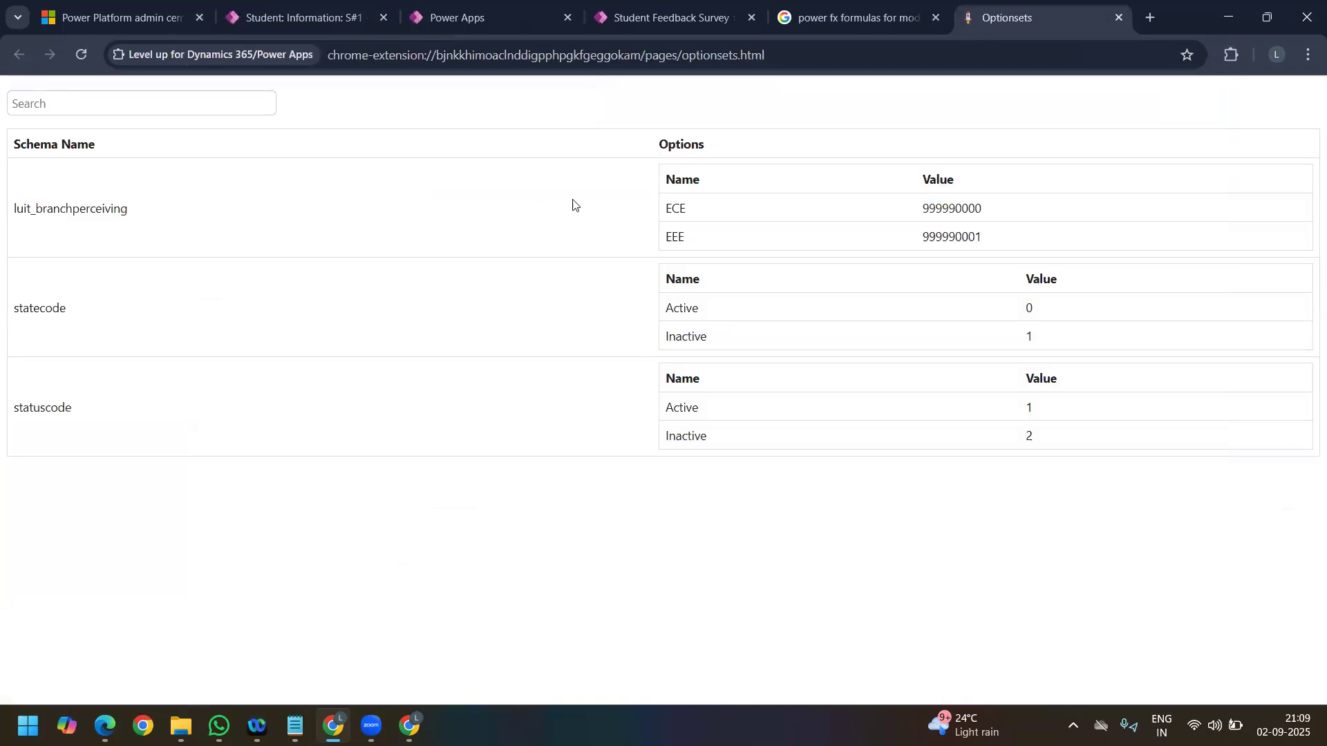
double_click(948, 208)
key("ctrl+c")
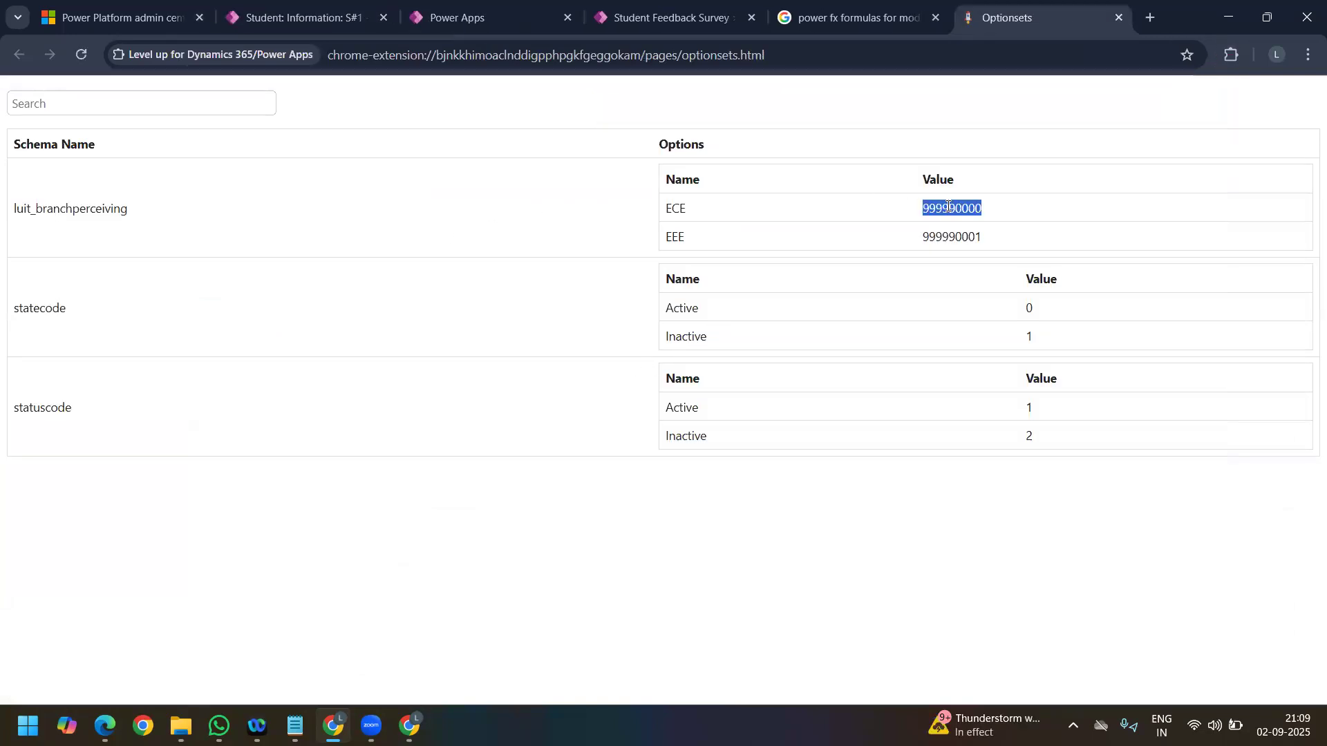
Step: Compare 'Branch Name' with 999990000 in the Visible formula of Form Custom Button, and save and publish the command bar
left_click(671, 14)
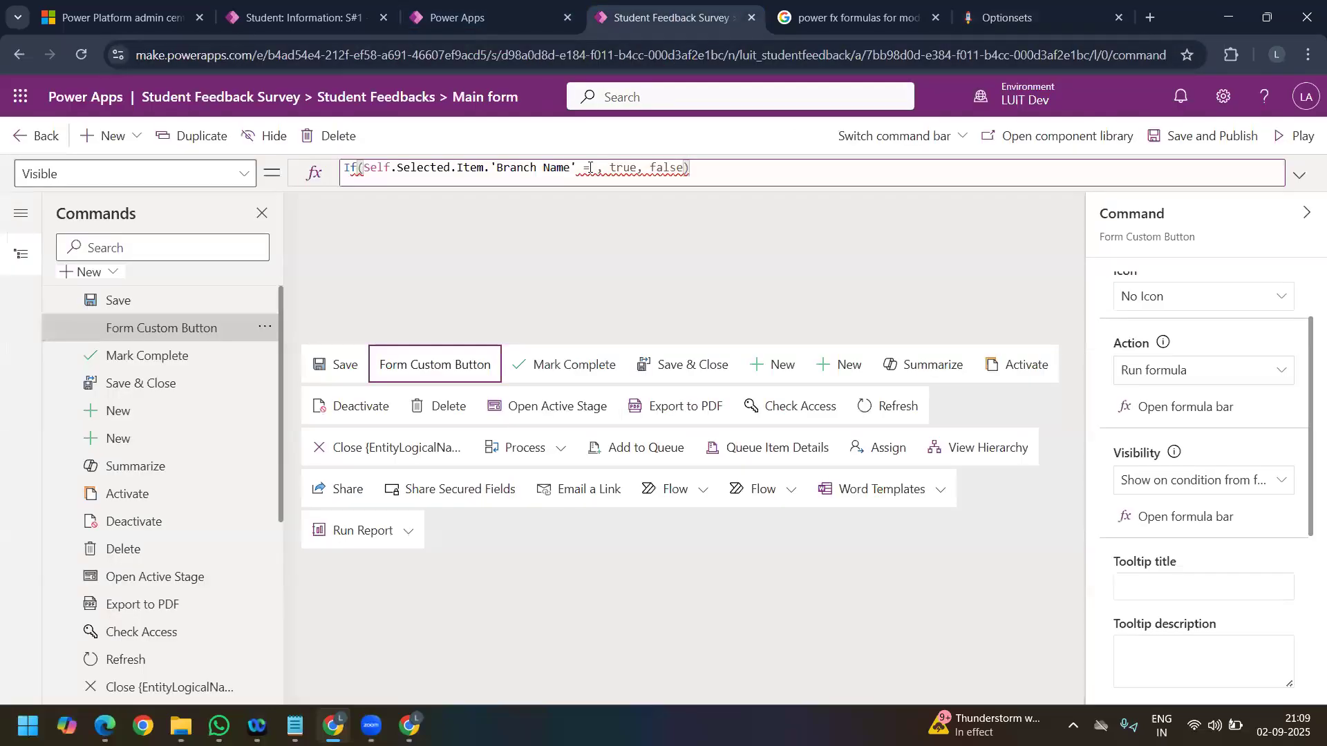
key("ctrl+v")
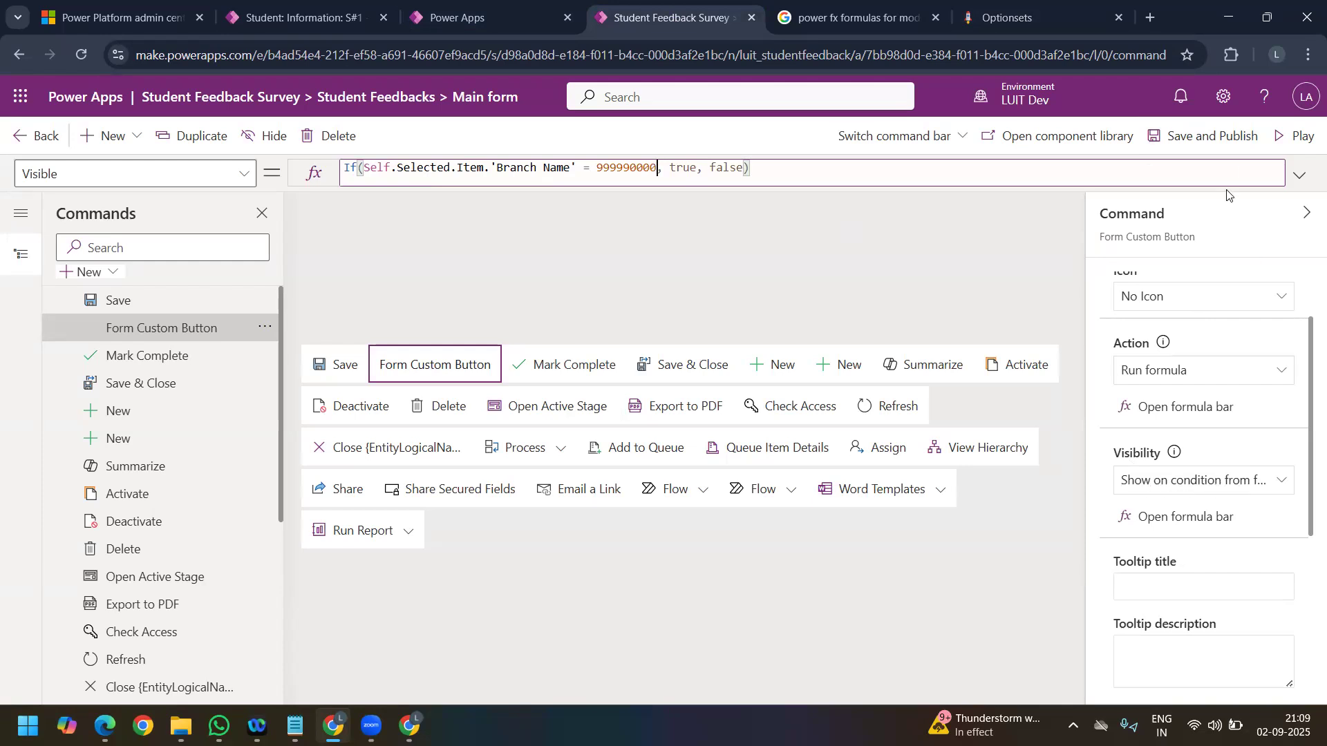
left_click(1220, 141)
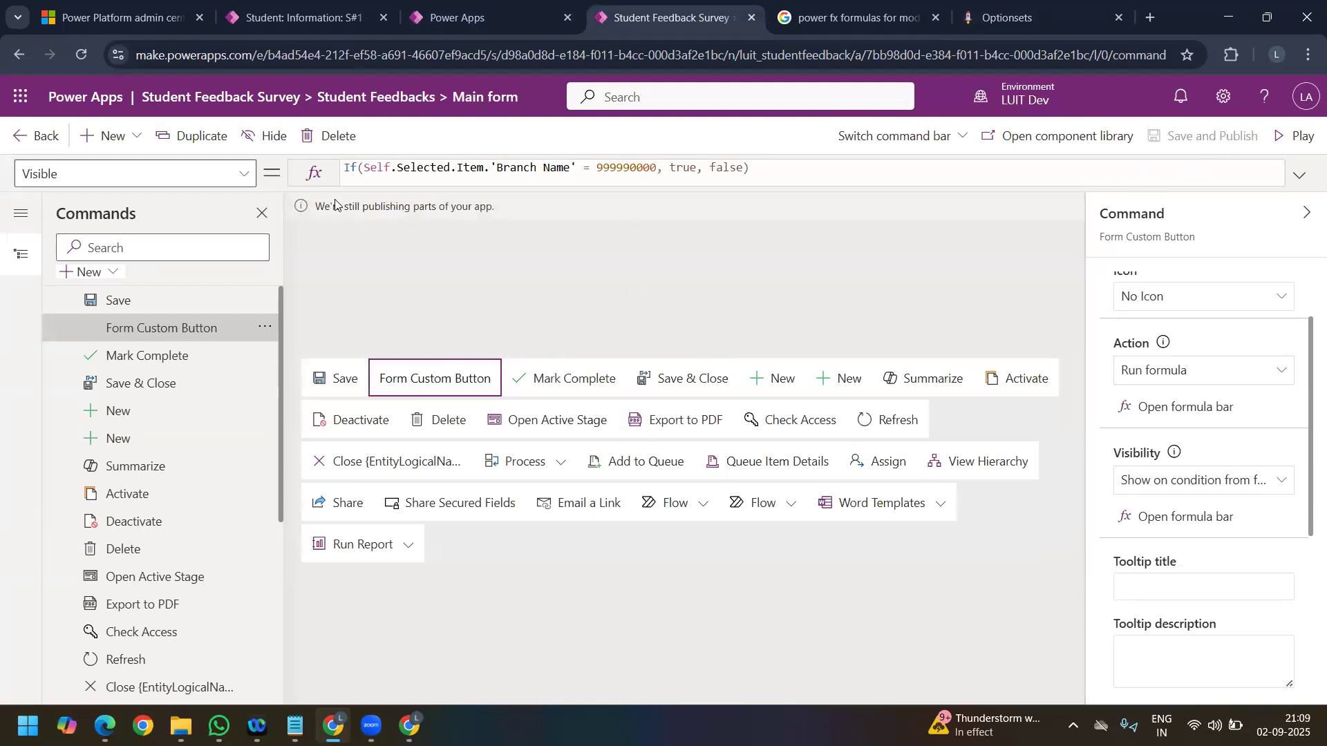
Step: Reload the student record page in the Student Feedback Survey app
left_click(266, 23)
right_click(77, 58)
left_click(125, 134)
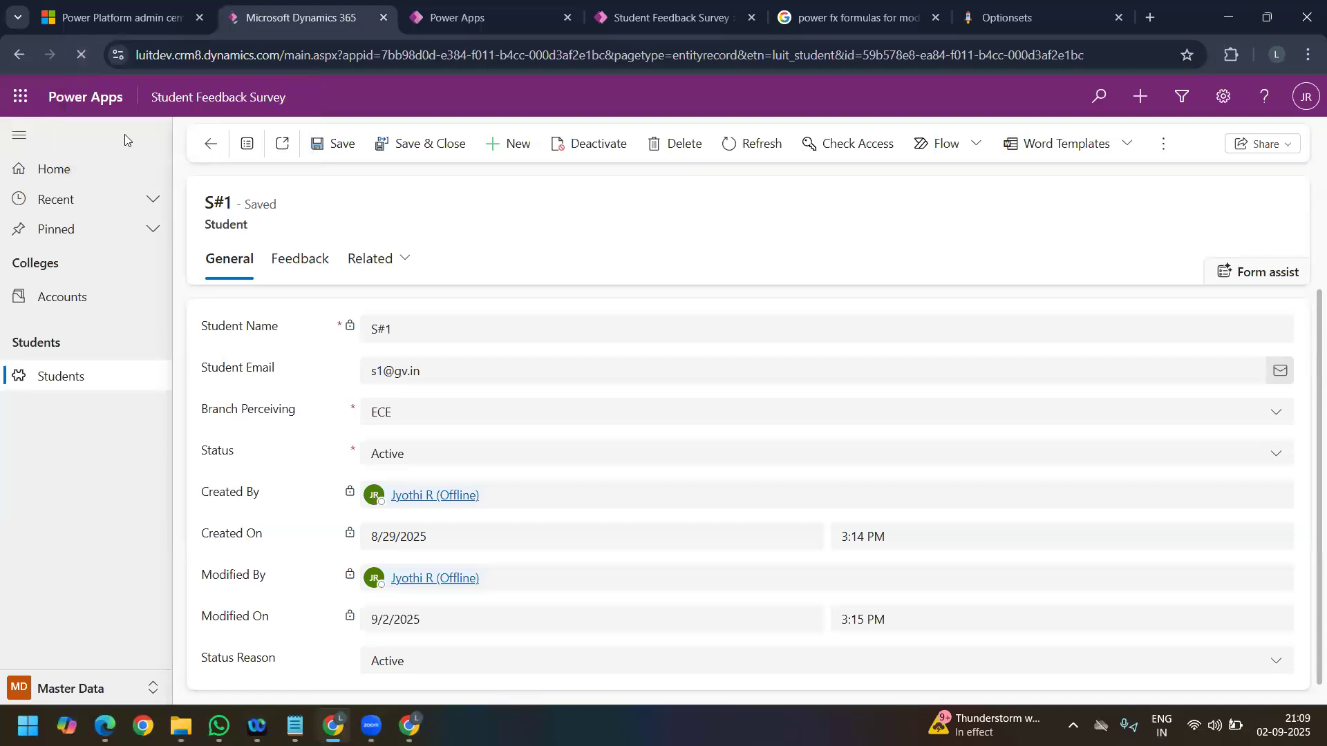
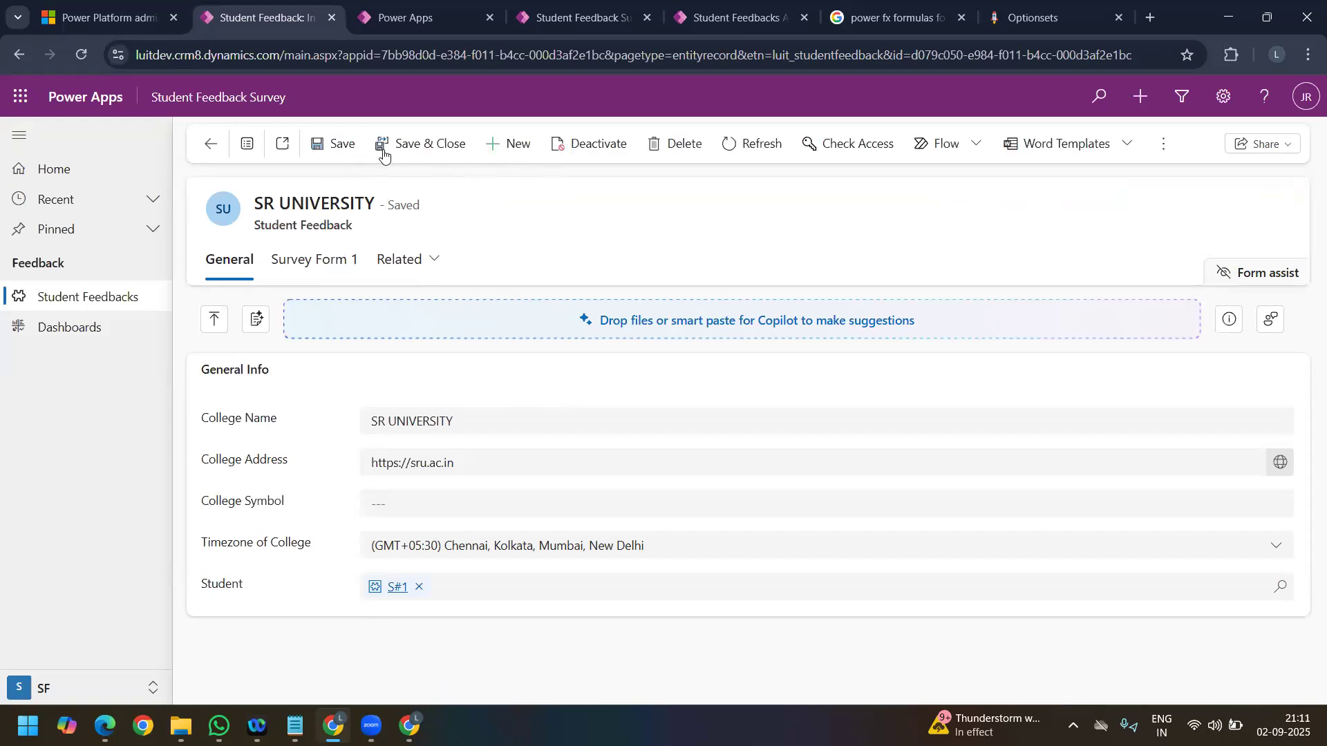
Step: Check the record's Survey Form 1 section and the Branch Name condition in Form Custom Button's Visible formula
left_click(333, 267)
left_click(245, 263)
left_click(713, 21)
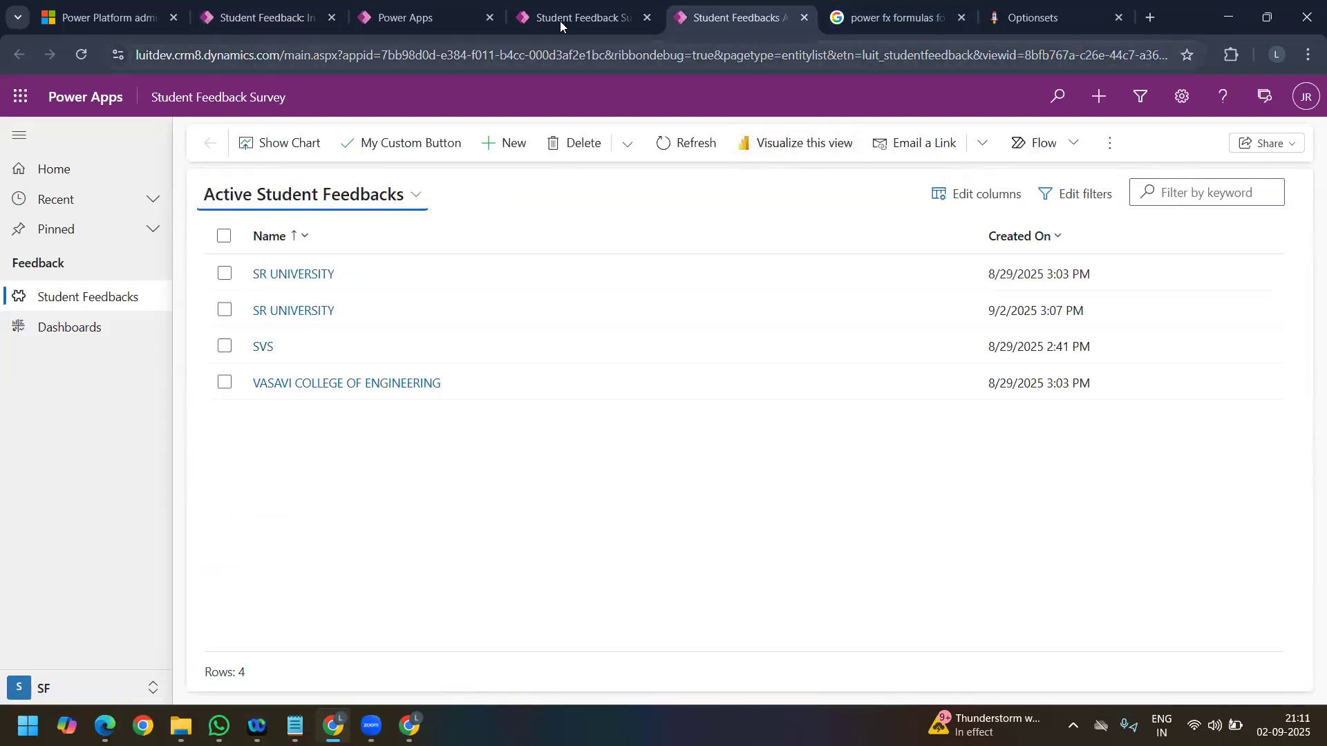
left_click(560, 21)
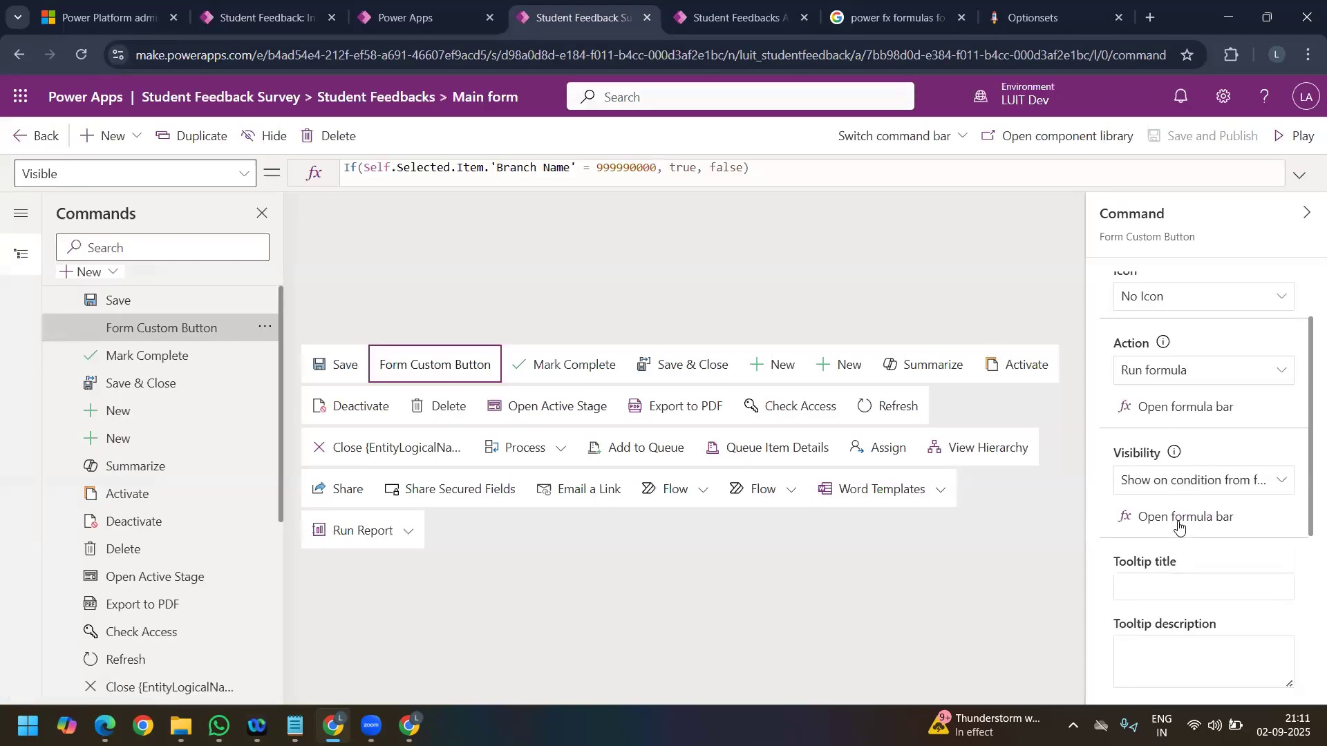
double_click(529, 175)
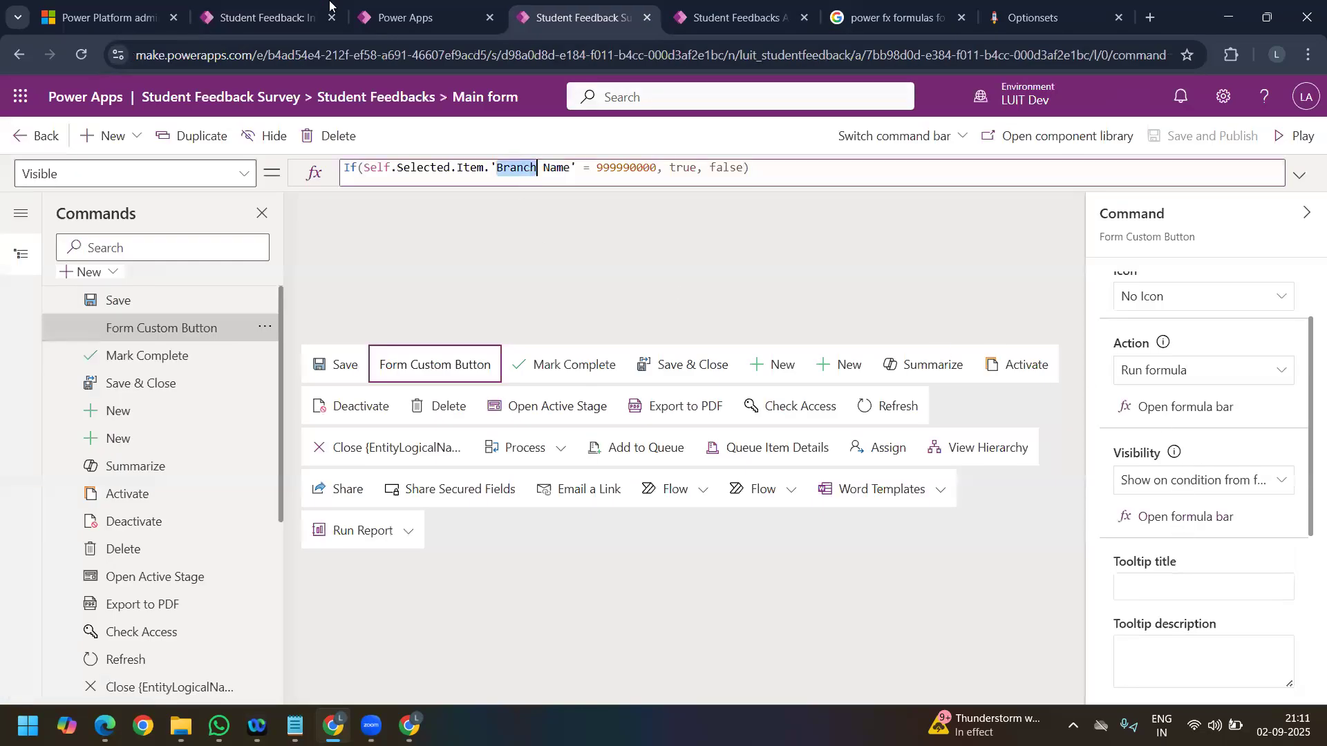
Step: Copy the College Name value SR UNIVERSITY from the student feedback record and return to the command bar designer
left_click(263, 17)
double_click(388, 421)
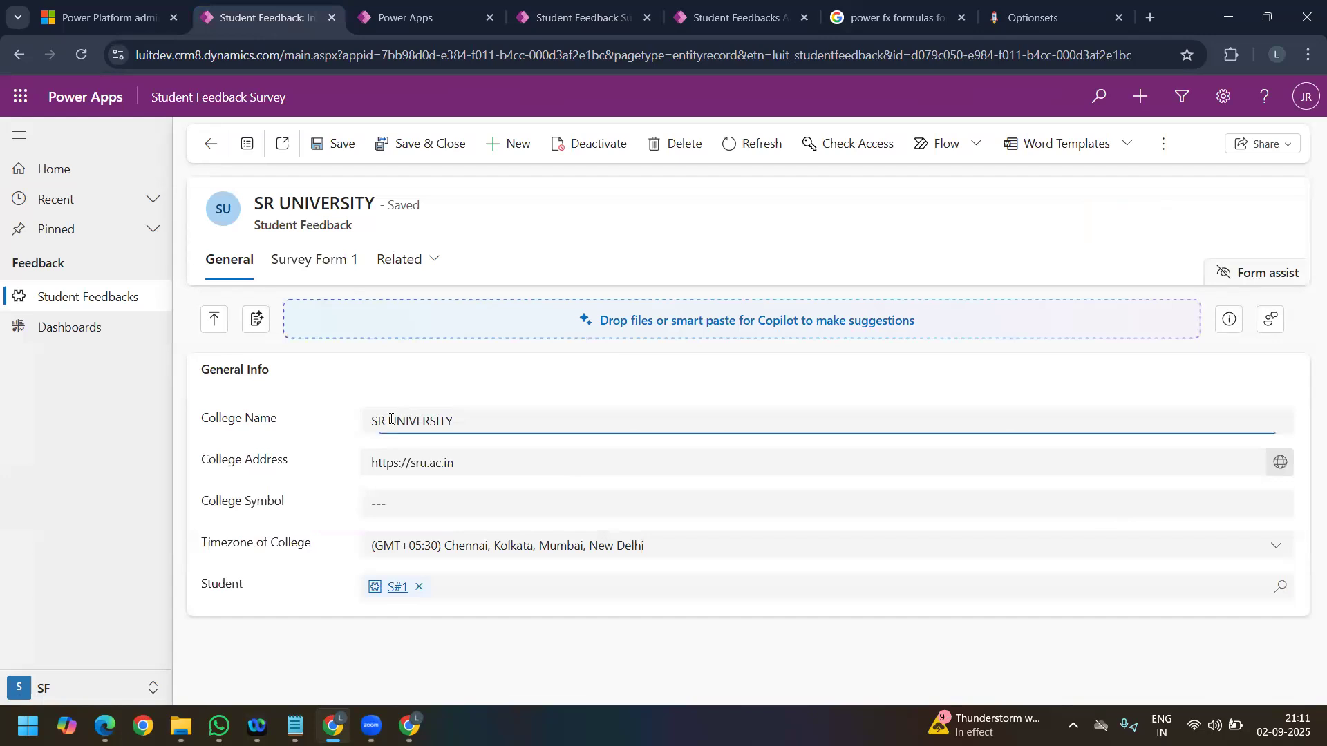
mouse_move(385, 421)
left_mouse_down()
mouse_move(458, 427)
mouse_move(363, 420)
left_mouse_up()
key("ctrl+c")
left_click(577, 17)
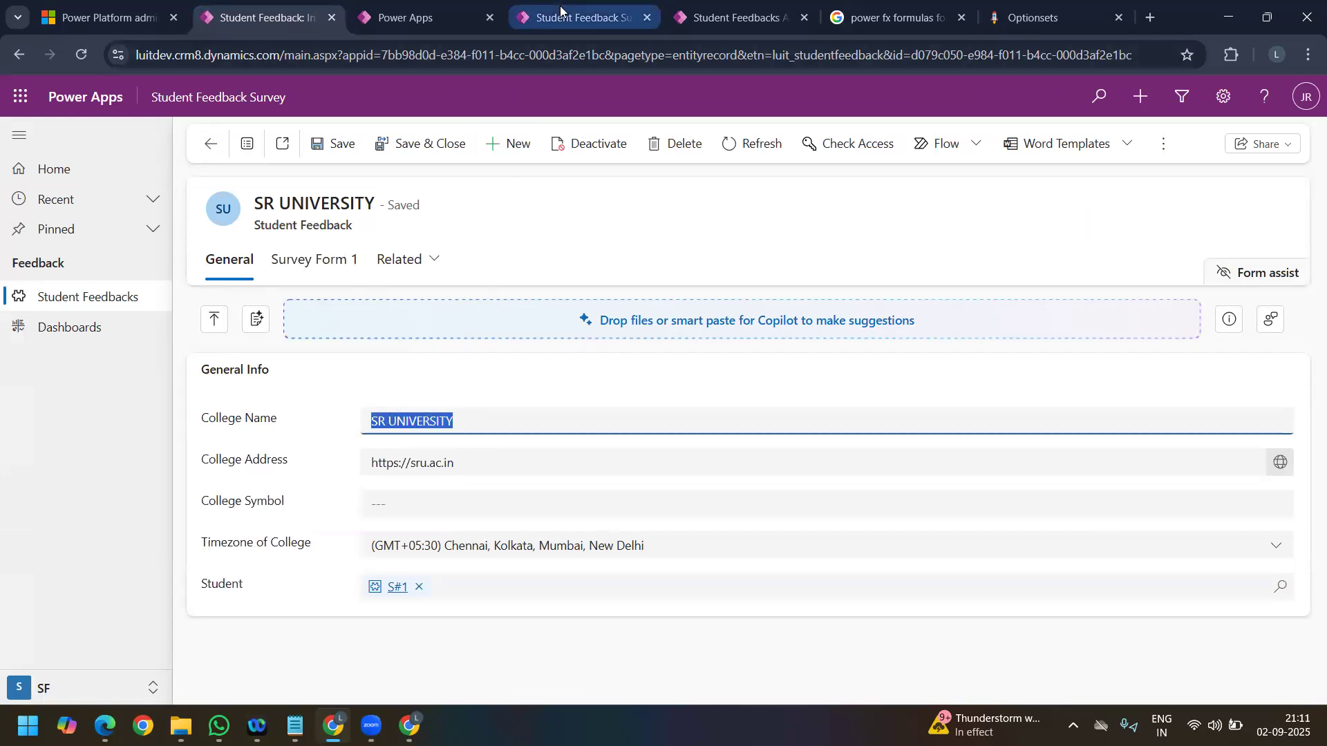
Step: Remove the 'Branch Name' column reference from Form Custom Button's Visible formula
left_click(525, 168)
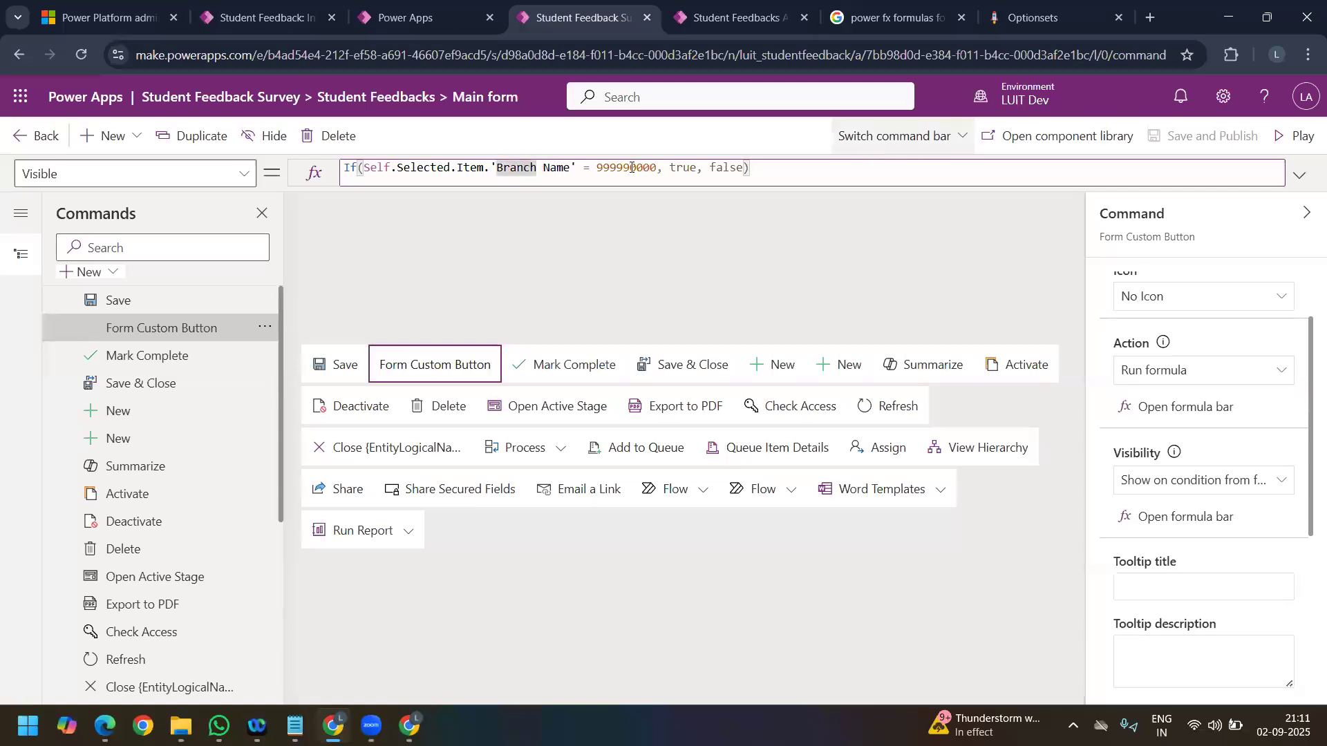
left_click(572, 169)
key("BackSpace")
key("BackSpace")
key("BackSpace")
key("BackSpace")
key("BackSpace")
key("BackSpace")
key("BackSpace")
key("BackSpace")
key("BackSpace")
key("BackSpace")
key("BackSpace")
key("BackSpace")
key("BackSpace")
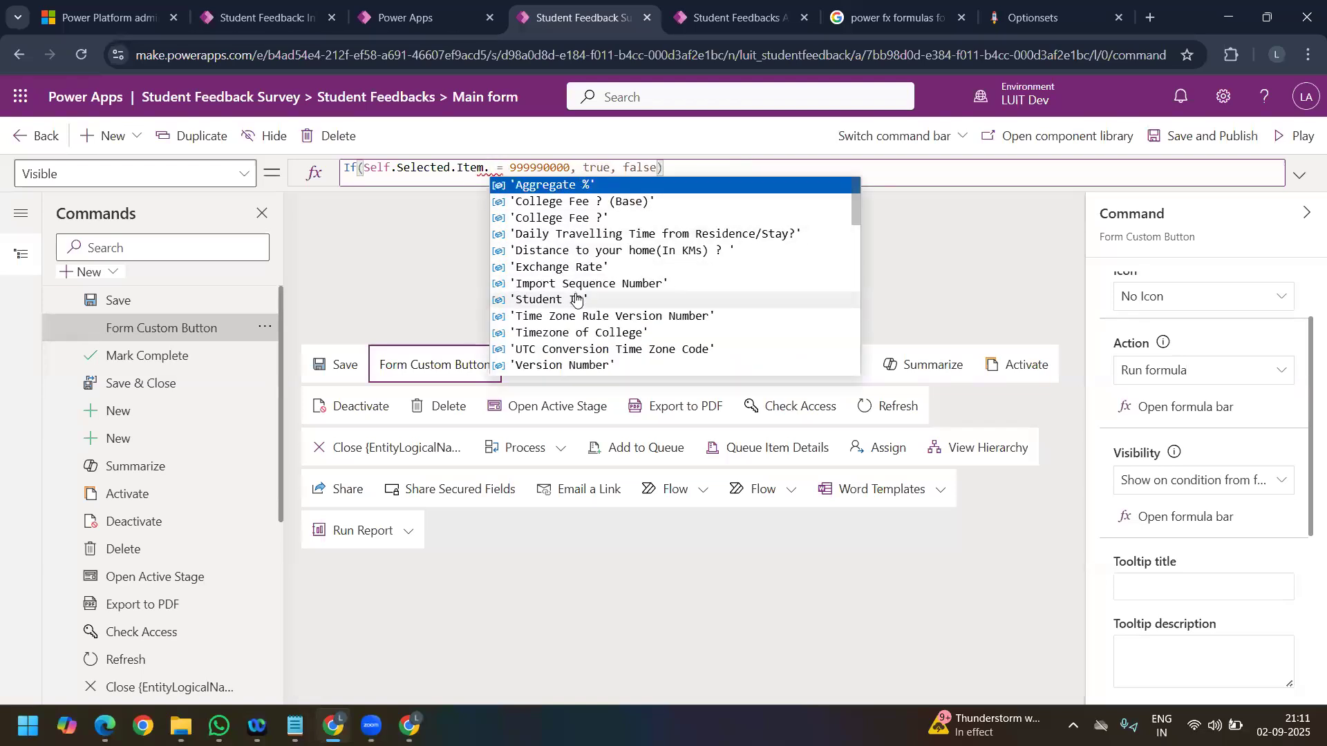
Step: Search the formula's suggested columns for the college name field and check the field on the record
scroll(601, 351, "down", 2)
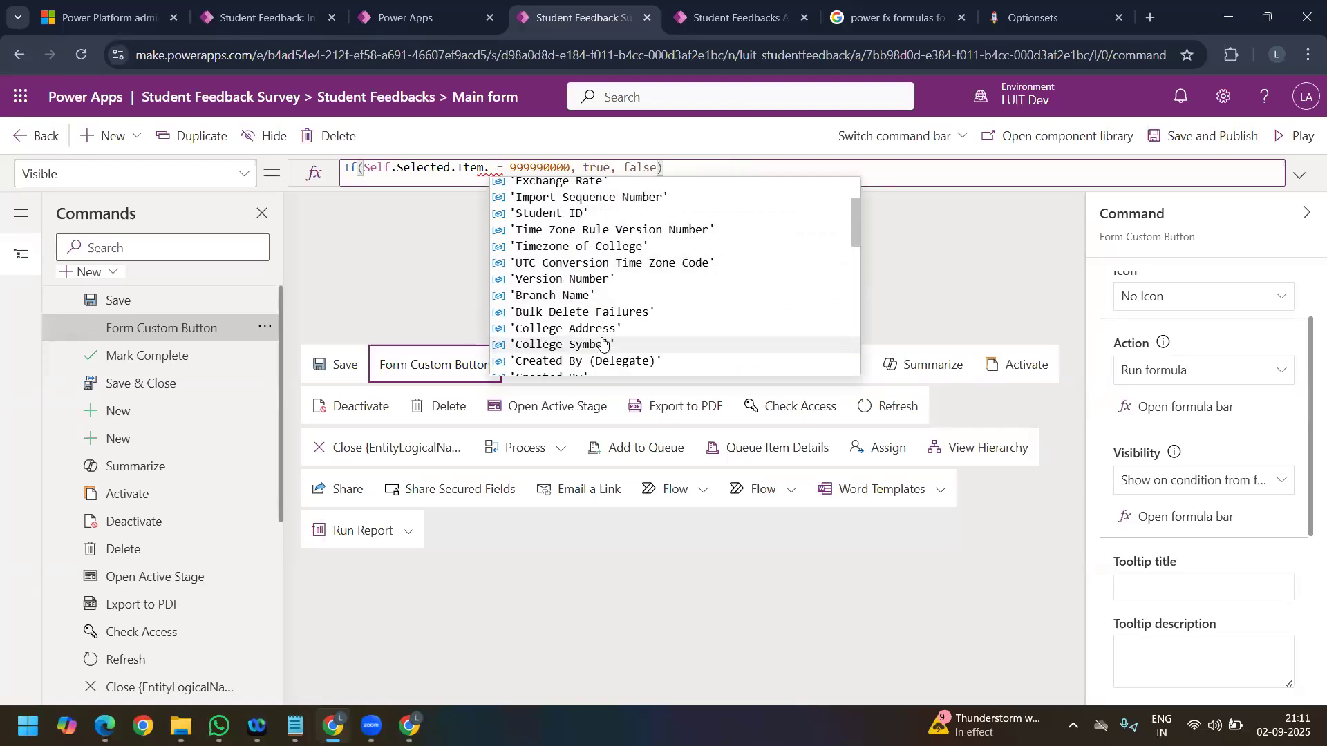
scroll(603, 343, "down", 1)
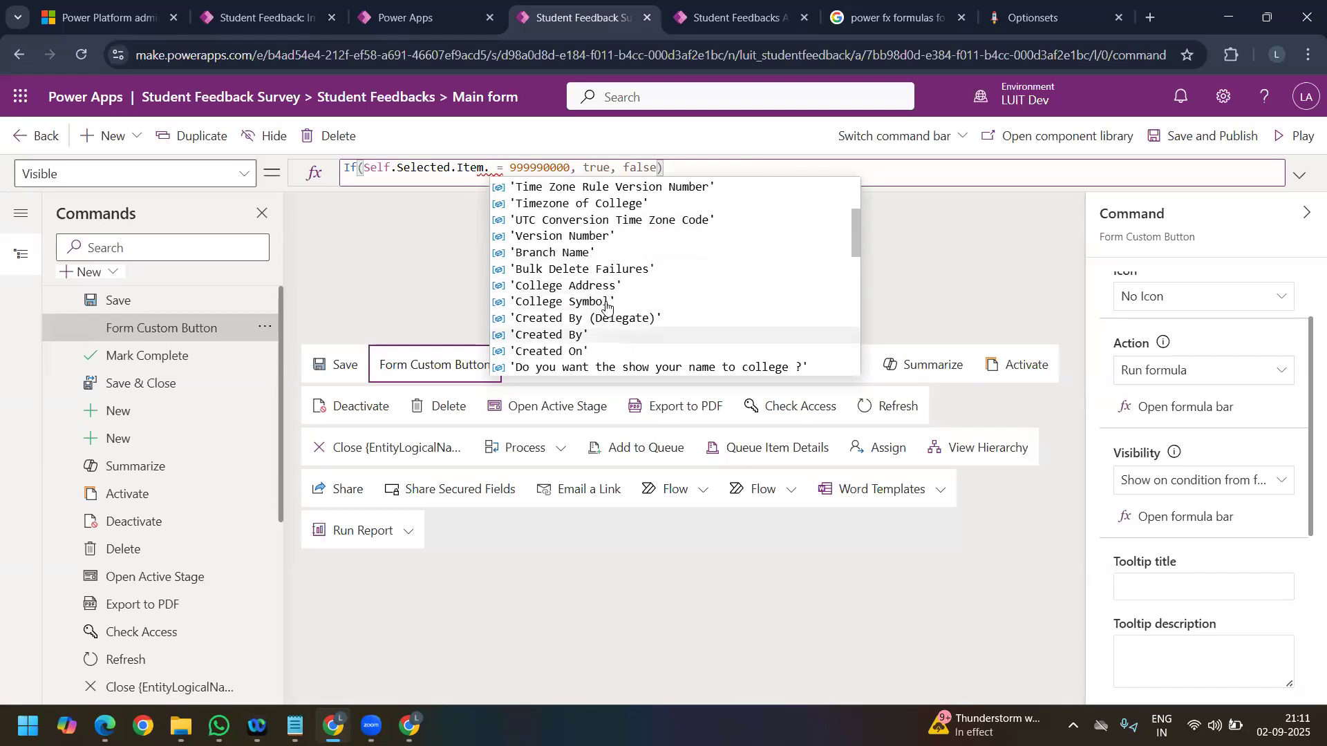
scroll(604, 273, "down", 1)
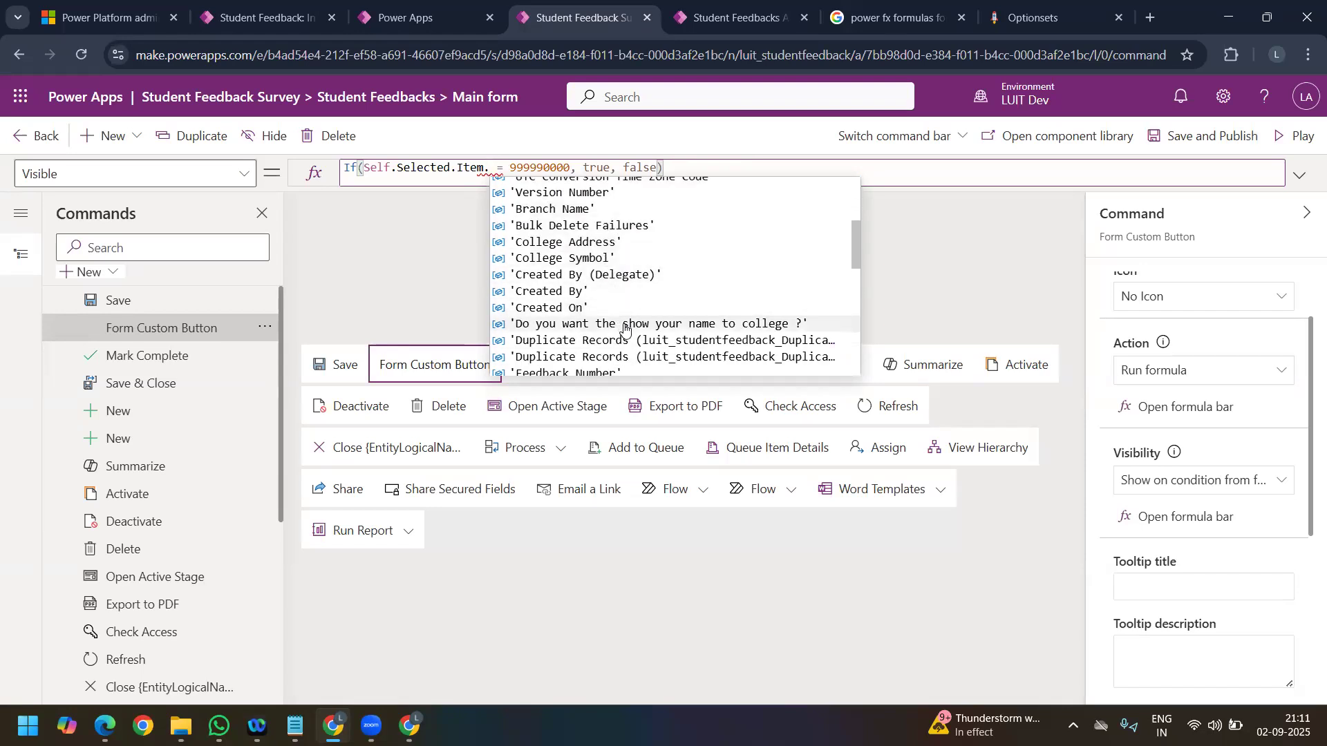
scroll(625, 328, "down", 2)
scroll(626, 329, "down", 2)
type("c")
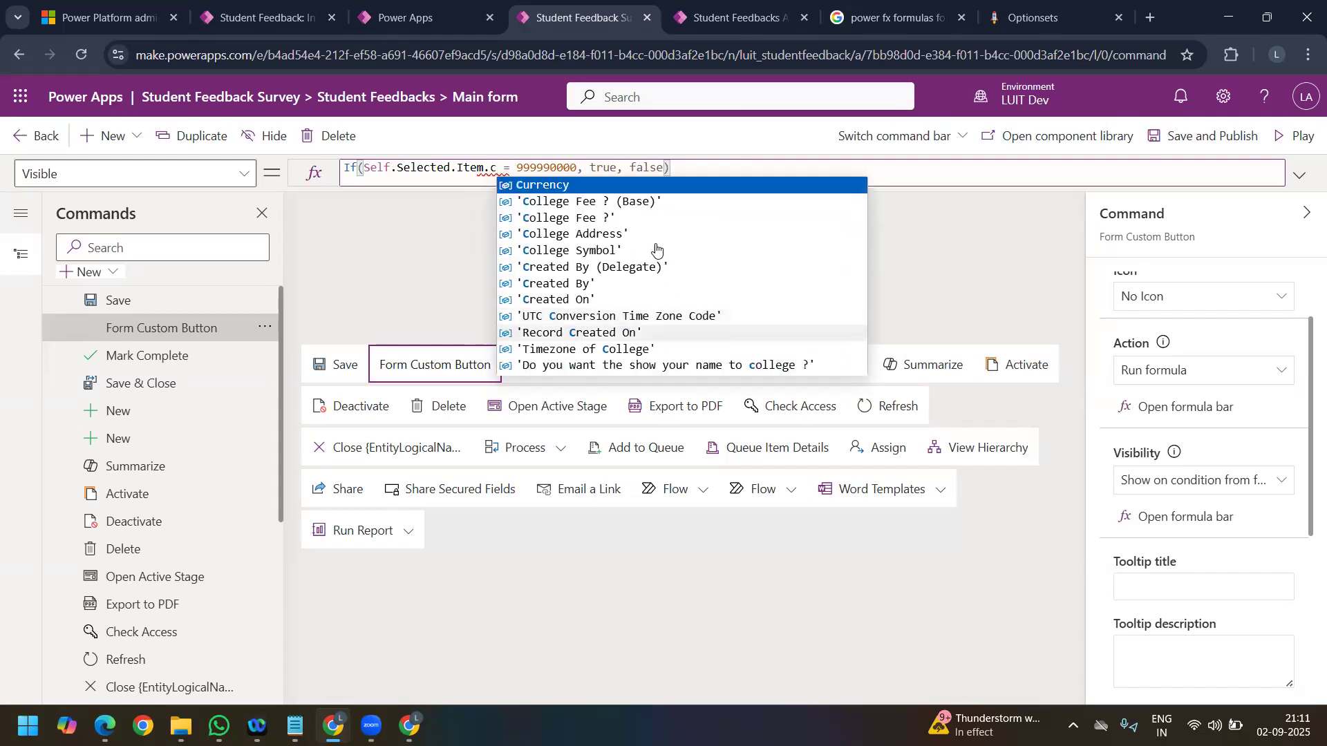
type("oll")
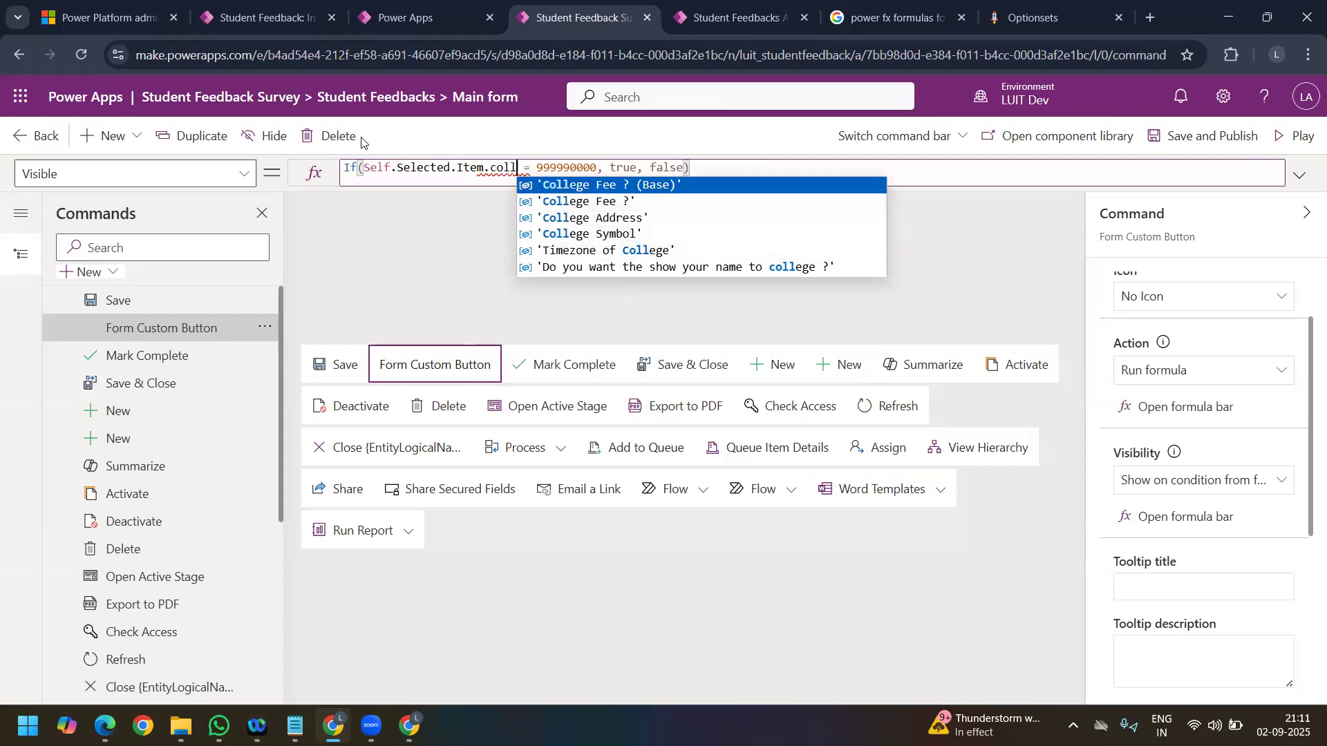
left_click(266, 17)
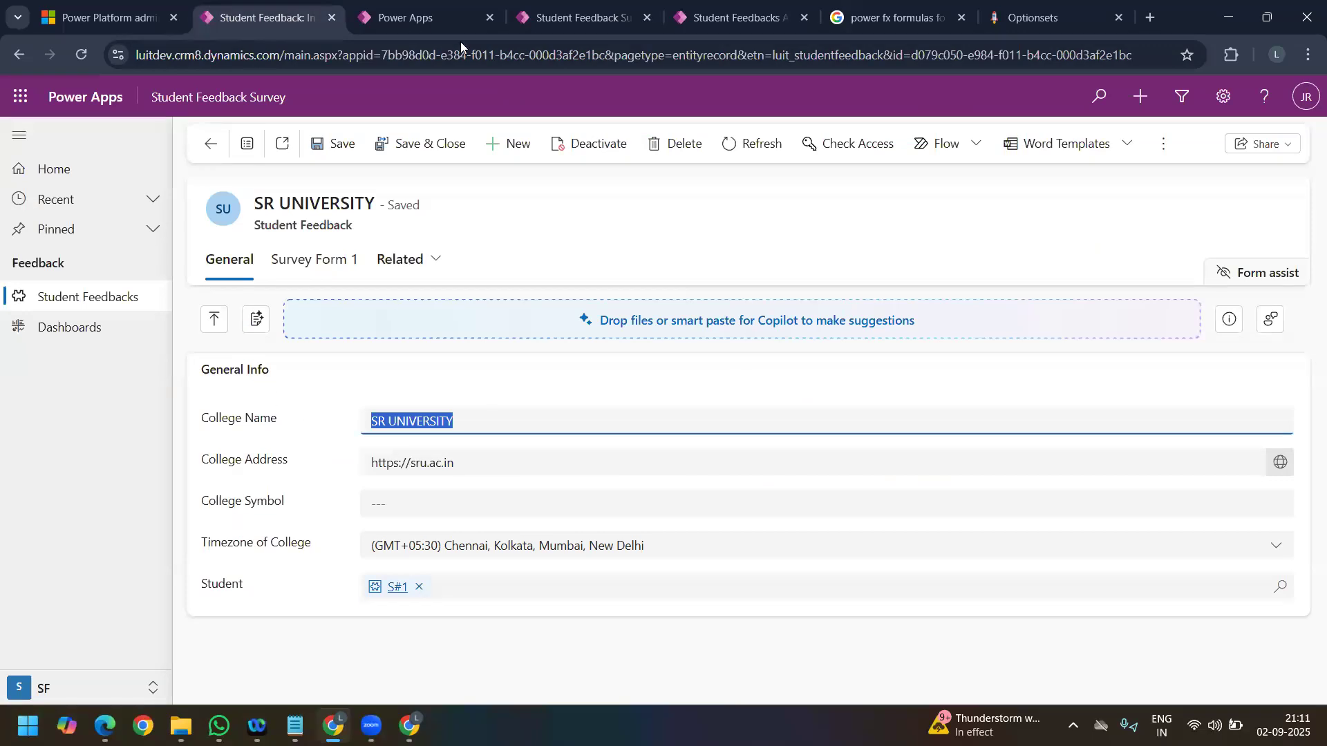
left_click(415, 20)
left_click(573, 21)
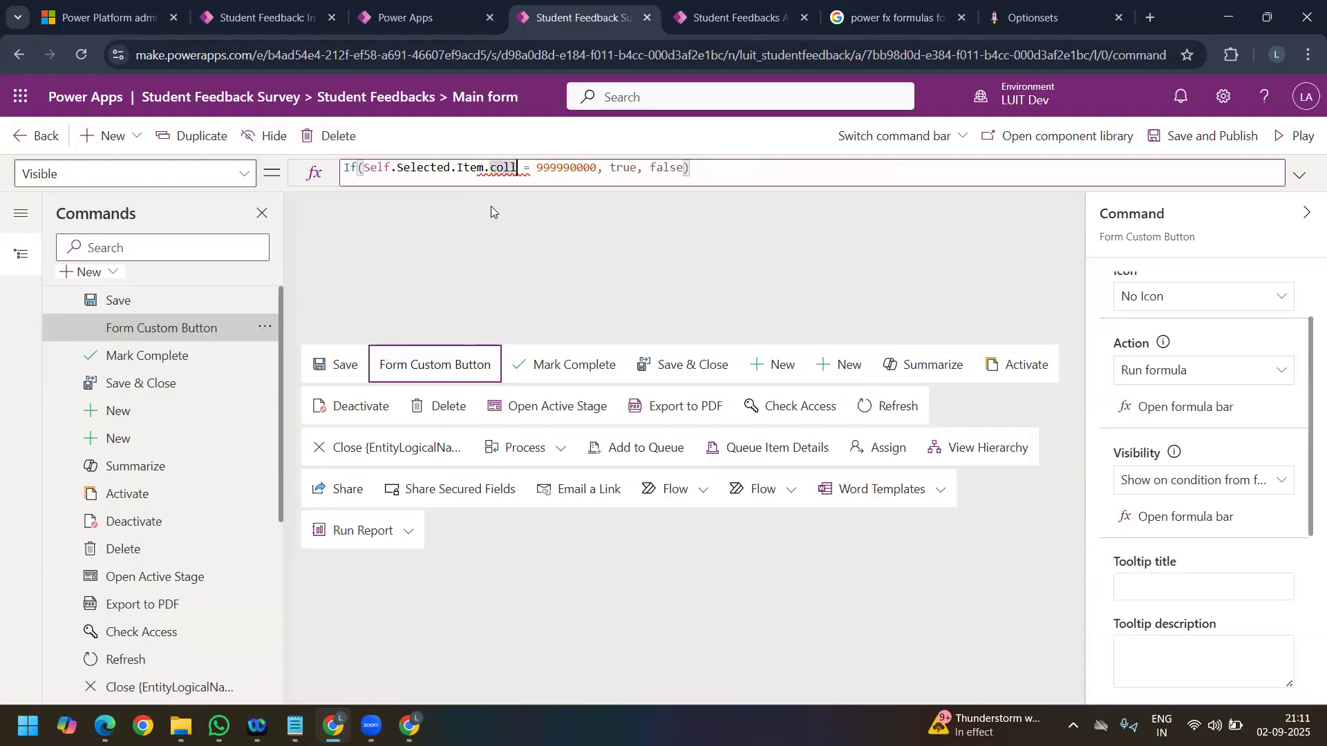
Step: Change the Visible formula's condition to compare the Name column with the copied text SR UNIVERSITY
double_click(505, 167)
type("na")
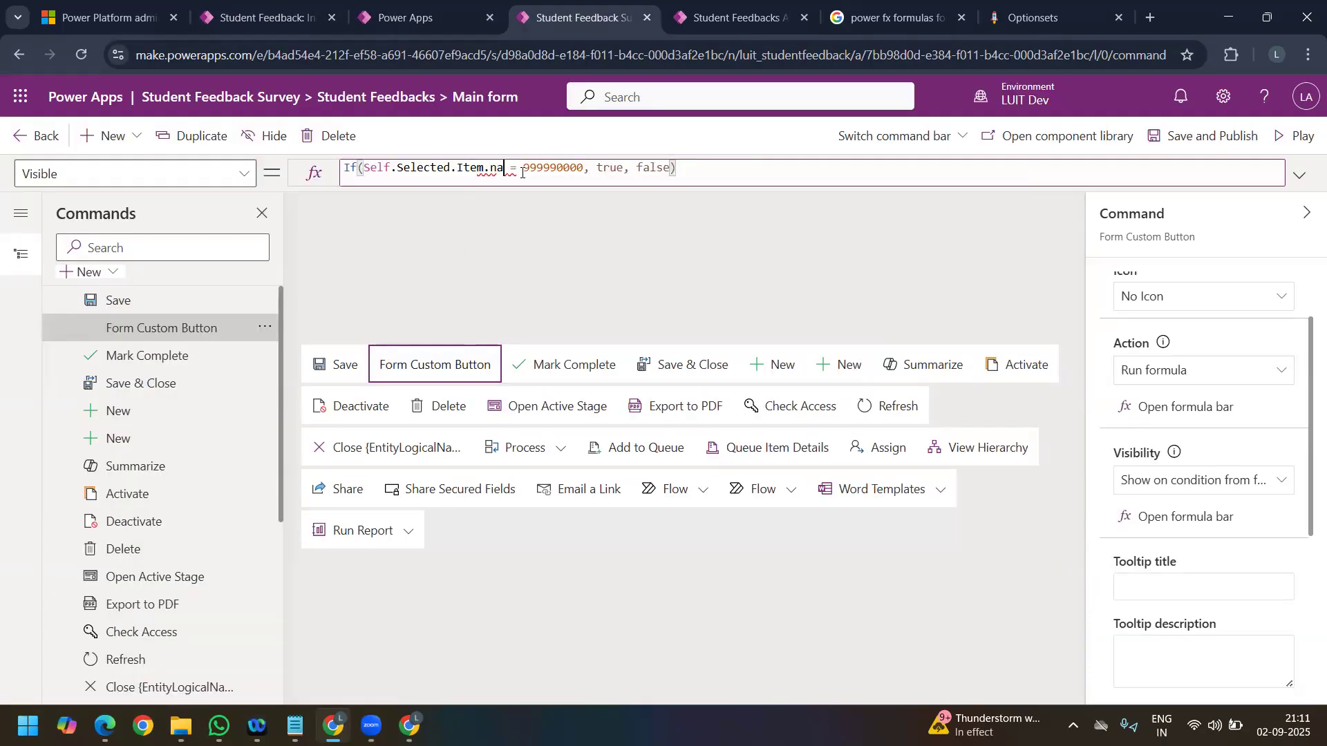
left_click(519, 181)
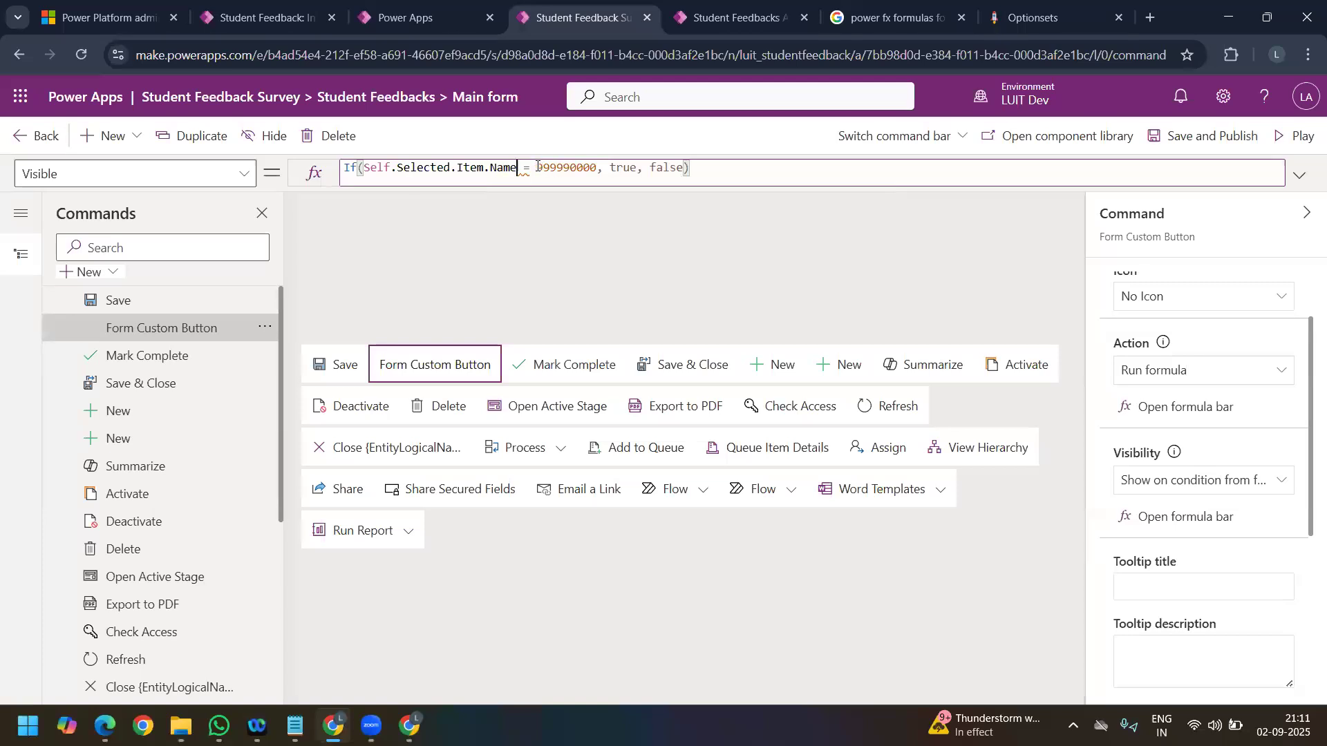
double_click(591, 167)
type("''")
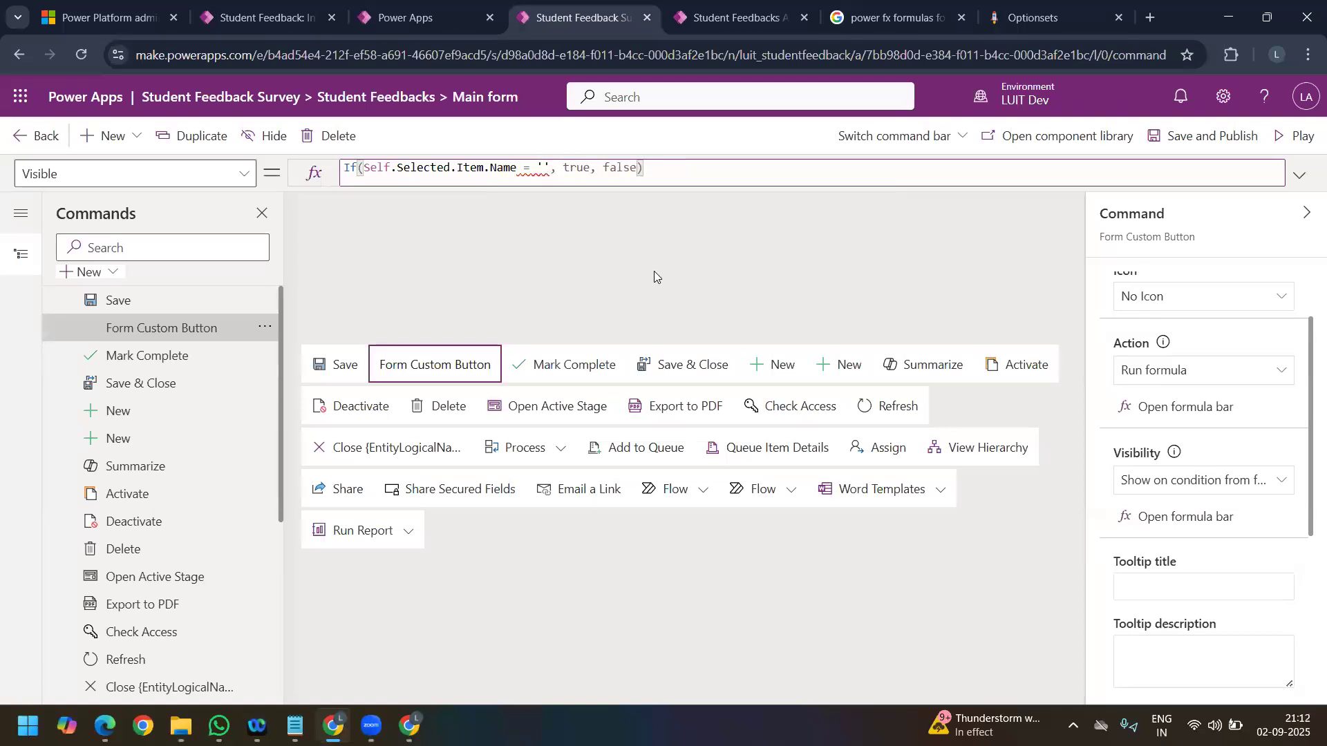
key("ctrl+v")
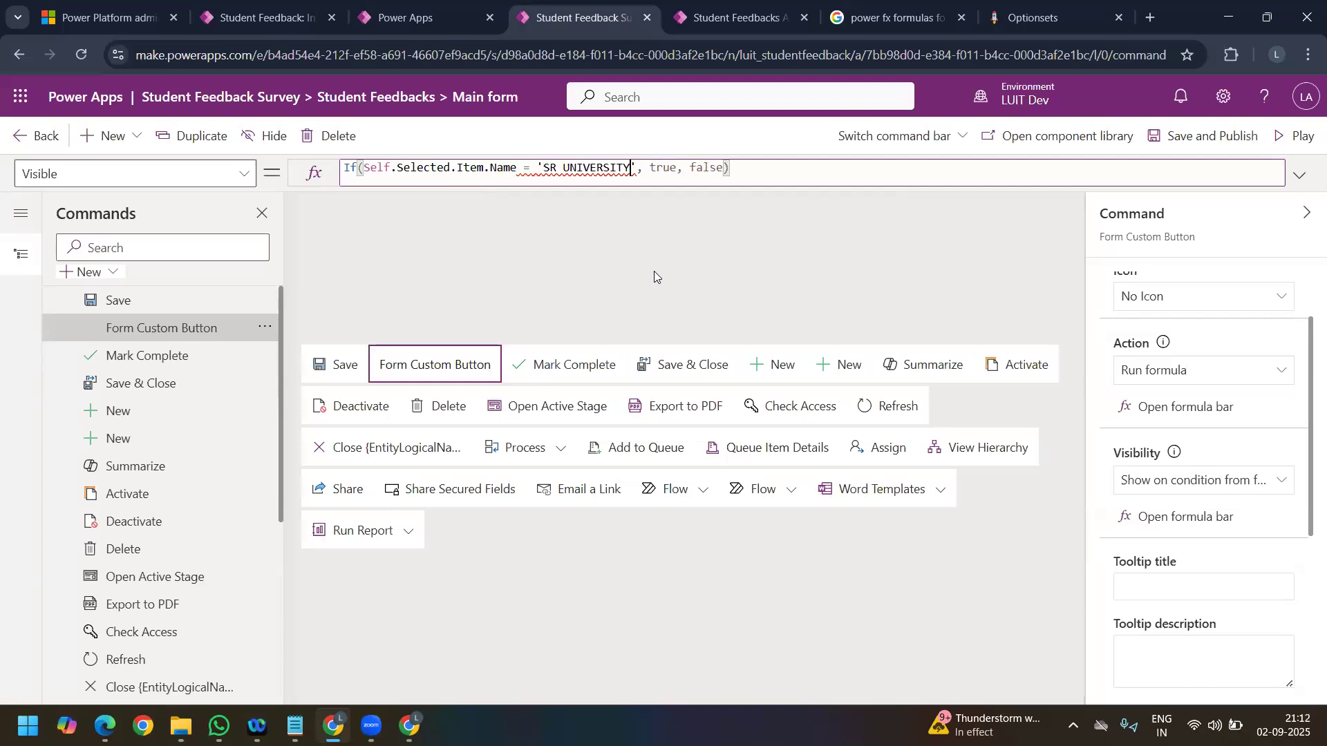
Step: Enclose SR UNIVERSITY in double quotes in the Visible formula, and save and publish the command bar
left_click(547, 167)
key("BackSpace")
type("\"")
key("Right")
key("Right")
key("Right")
key("Right")
key("Right")
key("Right")
key("Right")
key("Right")
key("Right")
key("Right")
key("Right")
key("Right")
key("BackSpace")
type("\"")
left_click(1215, 141)
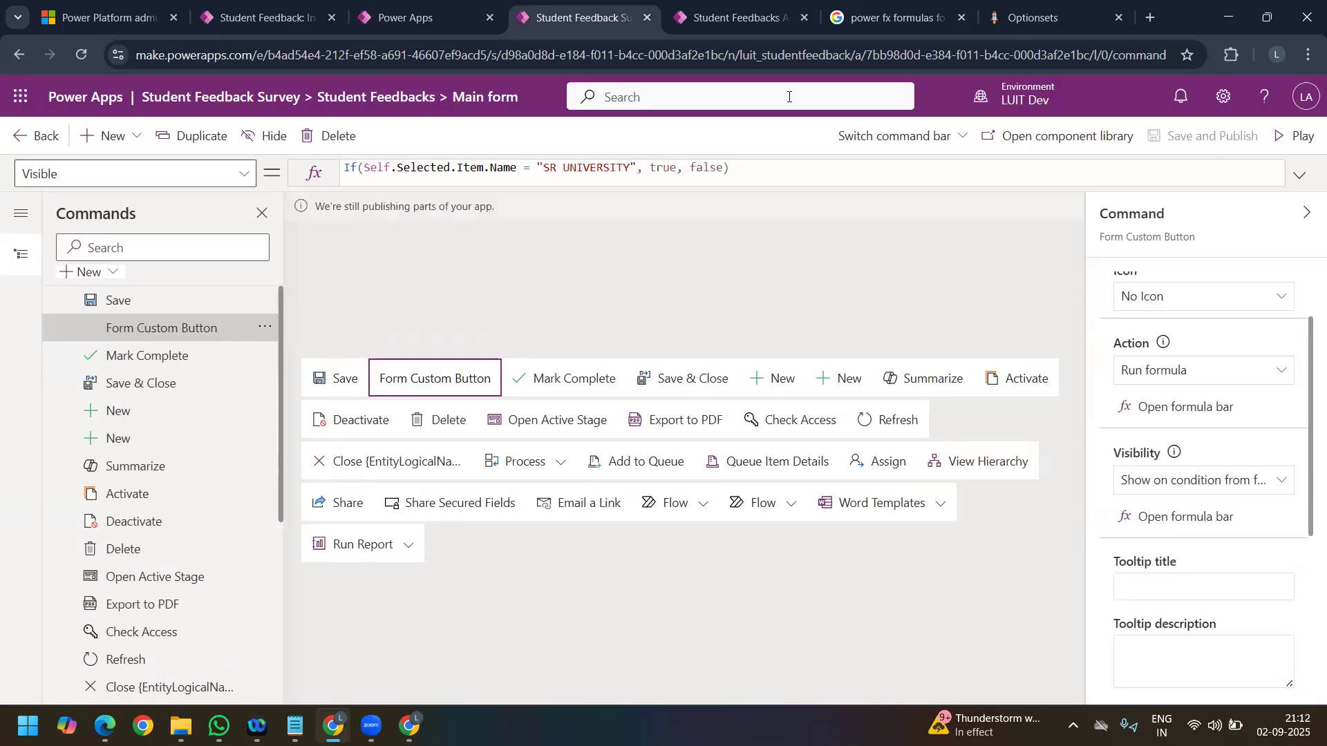
Step: Play the app and open the first SR UNIVERSITY record in Active Student Feedbacks
left_click(1287, 138)
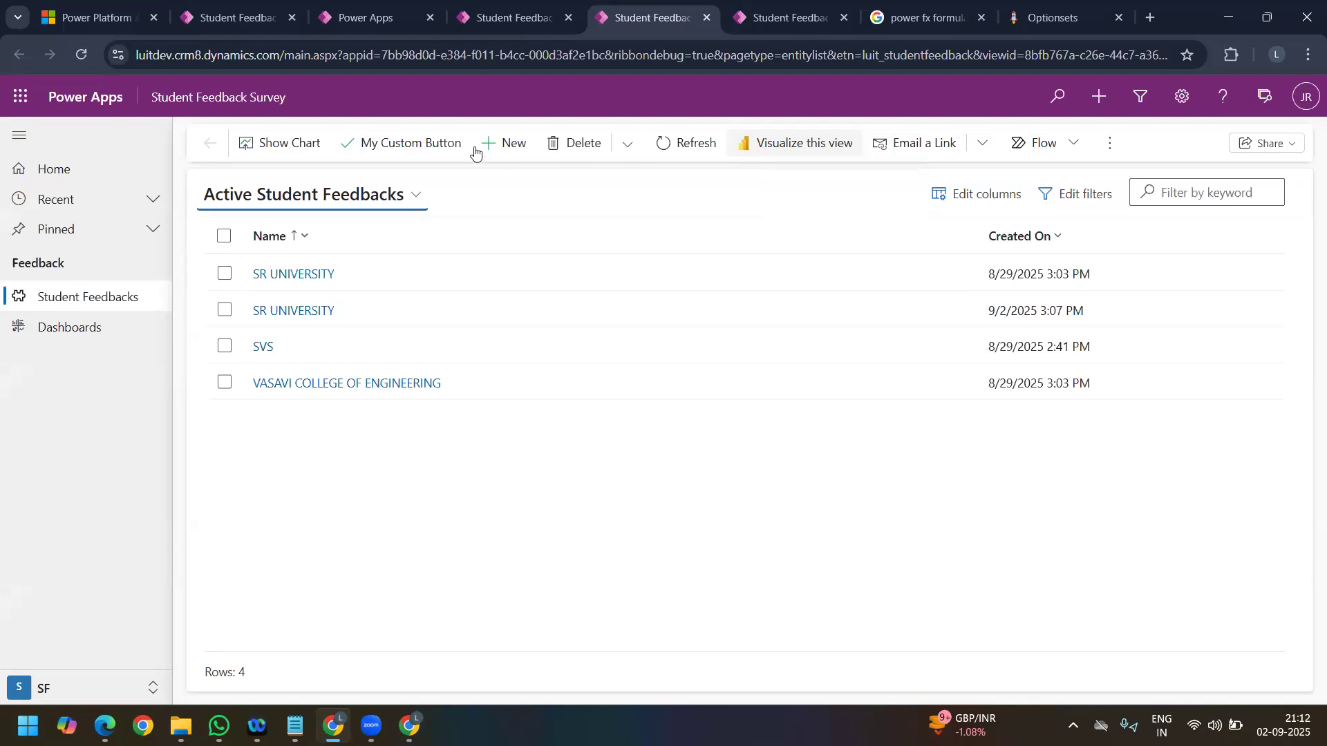
left_click(312, 275)
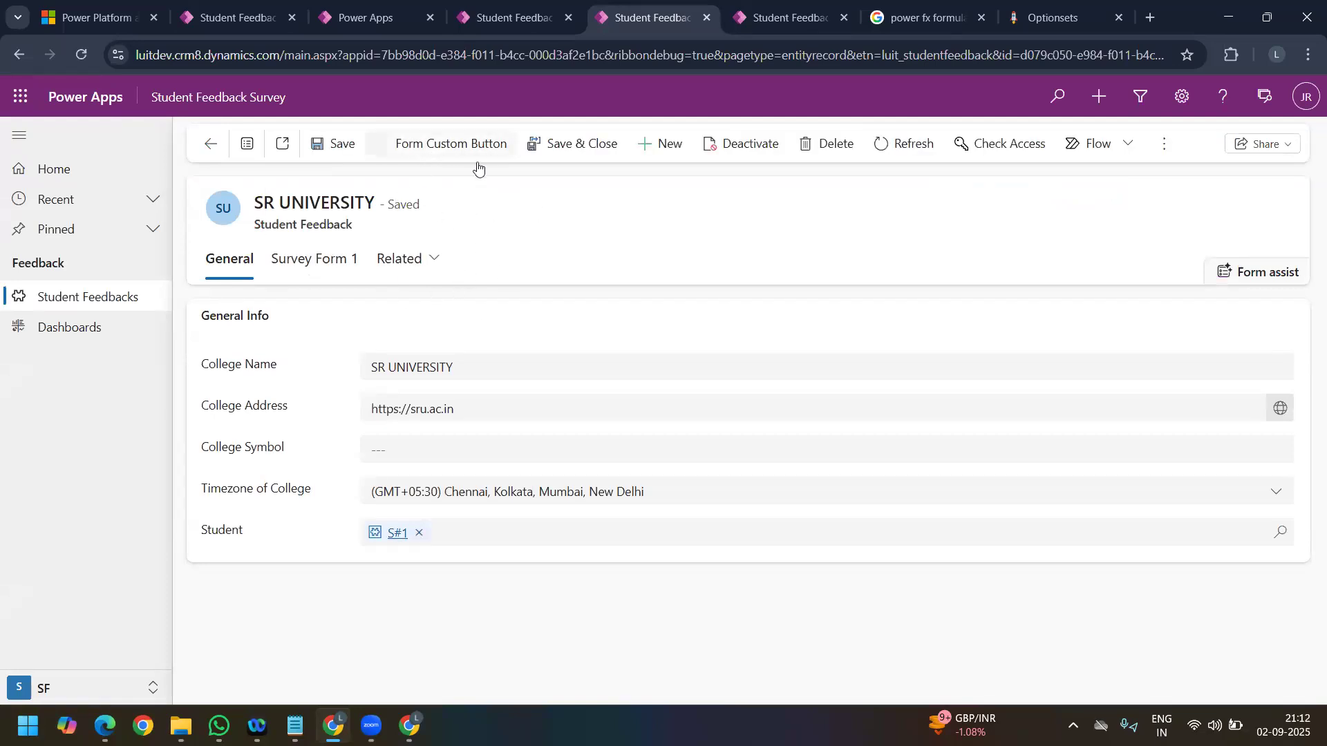
Step: Change the record's College Name to SR UNIVERSITYgh and save it to test the button's visibility
left_click(450, 364)
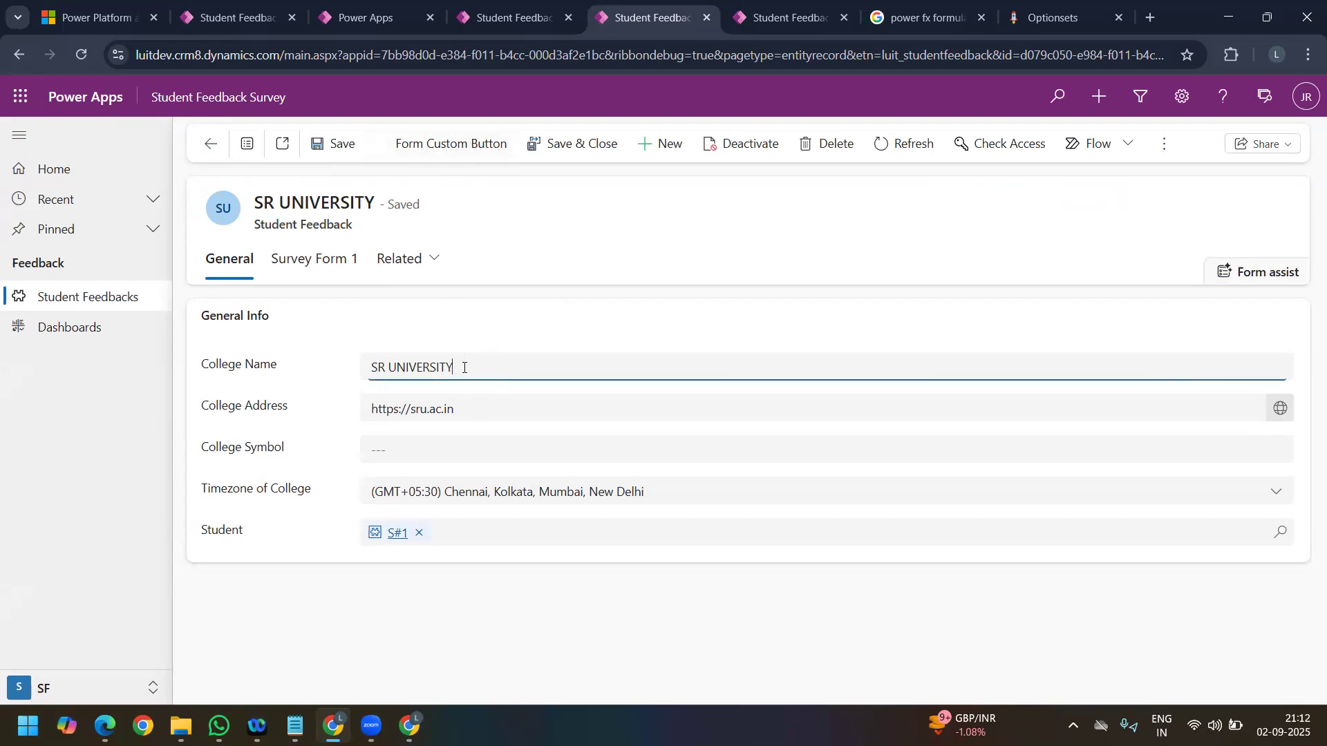
type("gh")
left_click(316, 147)
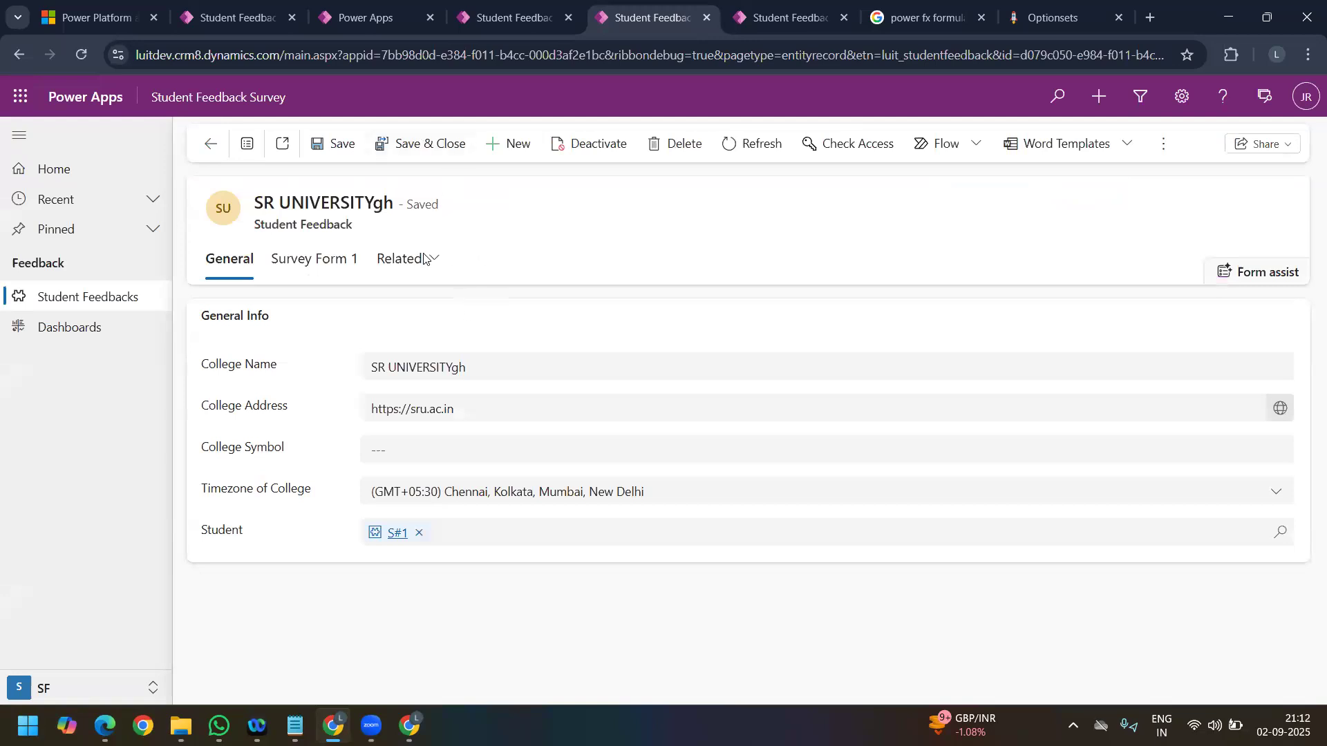
Step: Restore the record's College Name to SR UNIVERSITY and save it
double_click(489, 368)
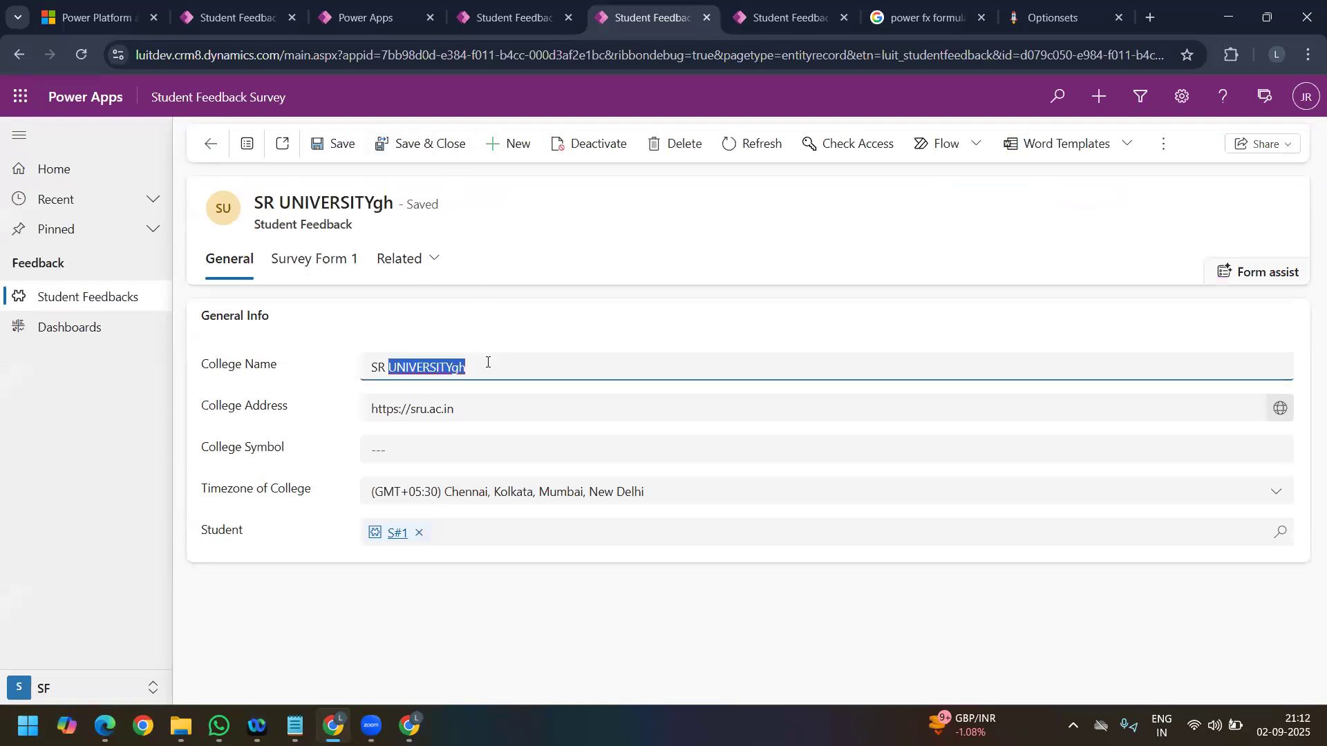
left_click(489, 369)
key("BackSpace")
key("BackSpace")
left_click(337, 146)
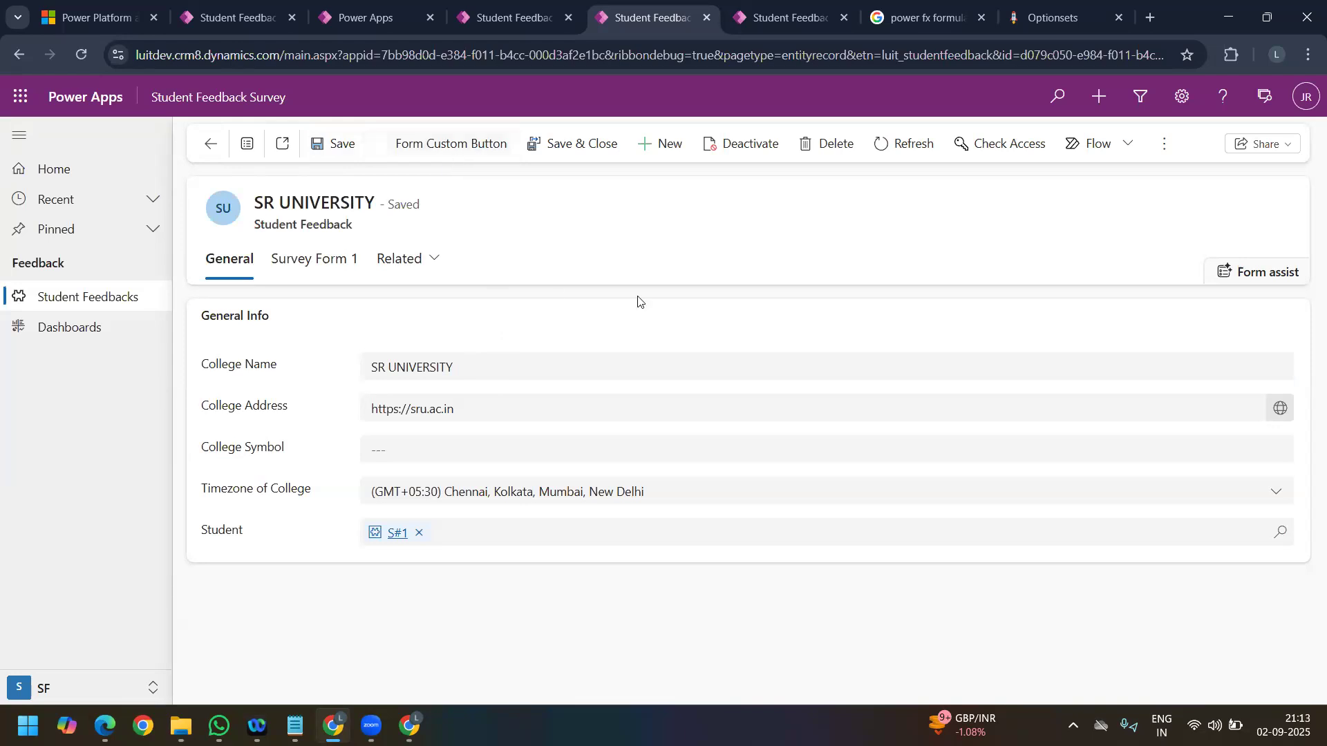
Step: Return to the Active Student Feedbacks list and examine Form Custom Button's formula and remaining properties in the command bar designer
left_click(806, 24)
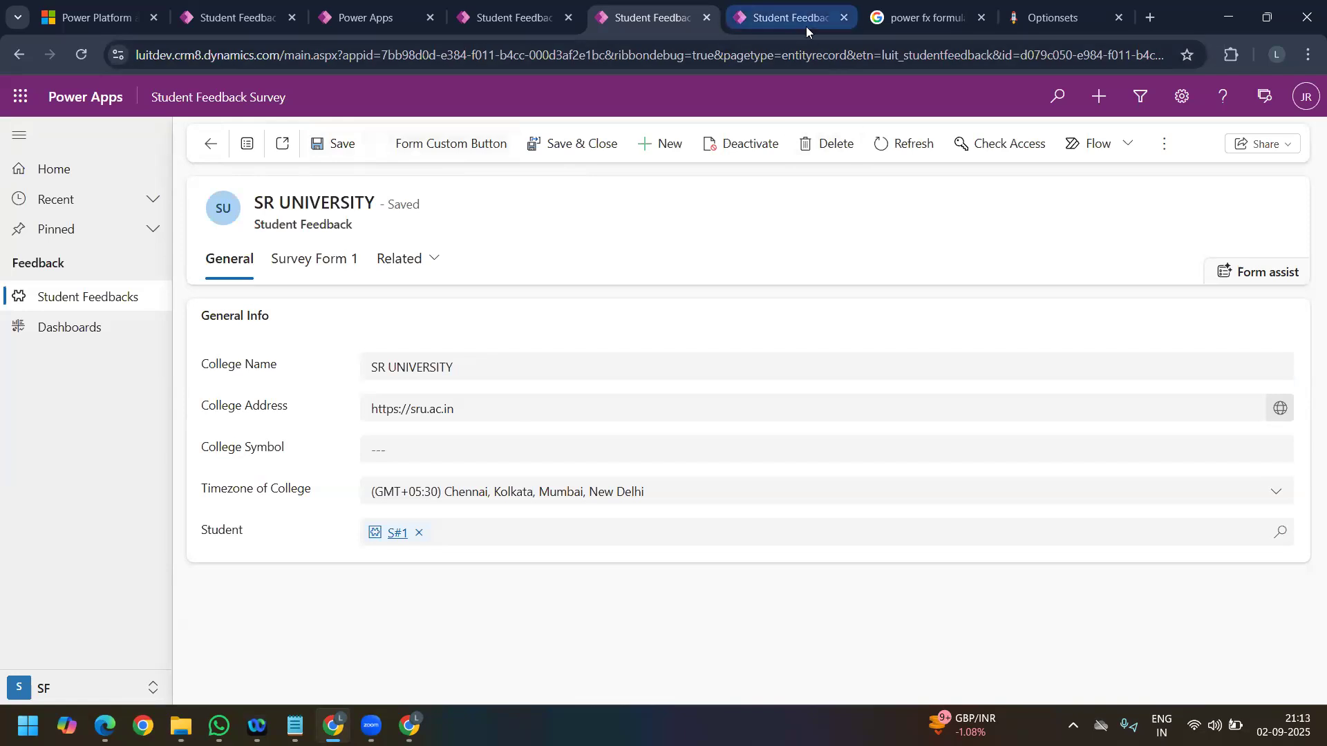
left_click(923, 20)
left_click(676, 25)
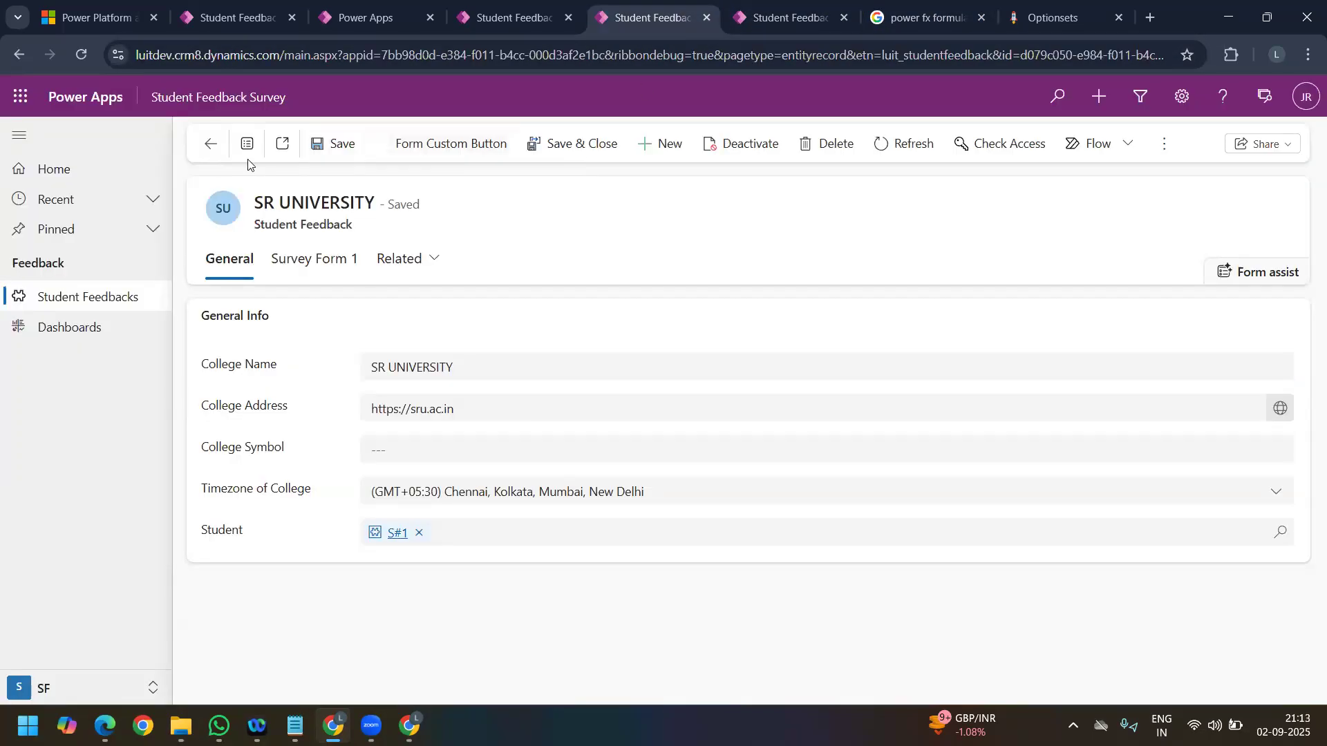
left_click(211, 148)
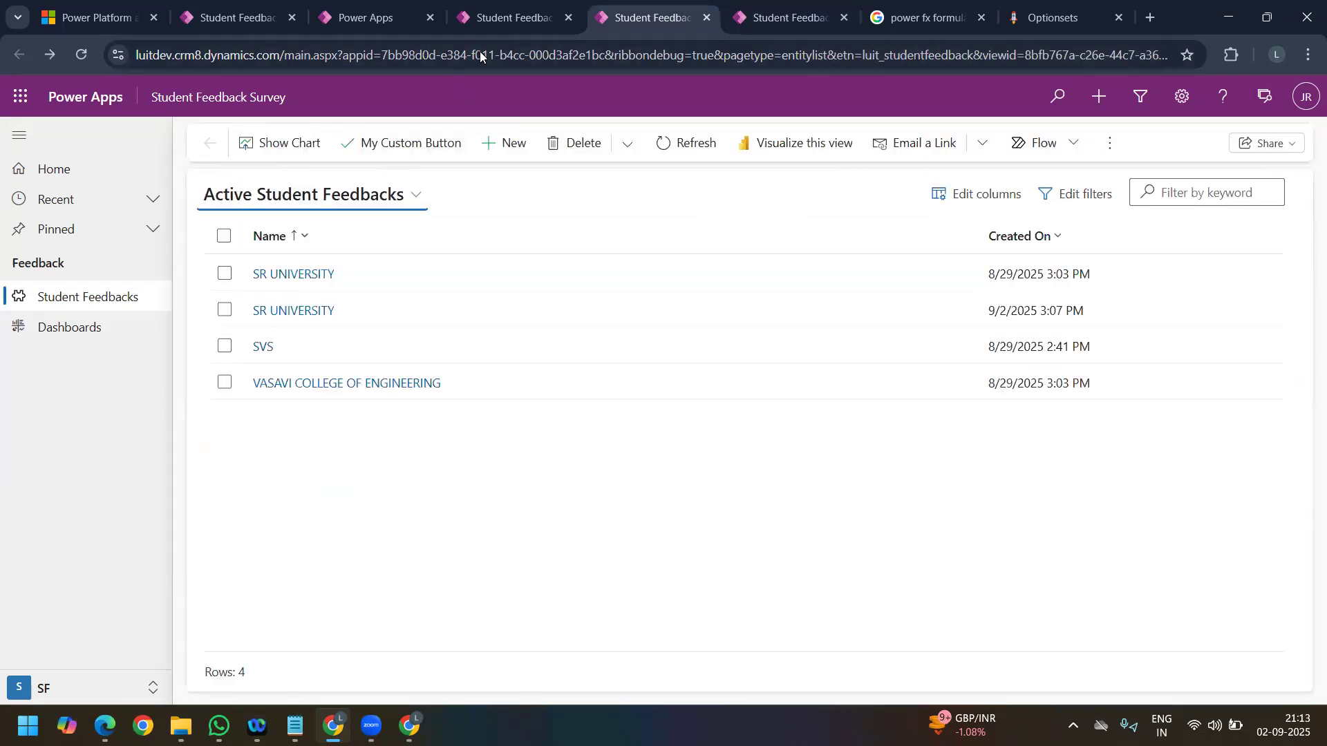
left_click(514, 25)
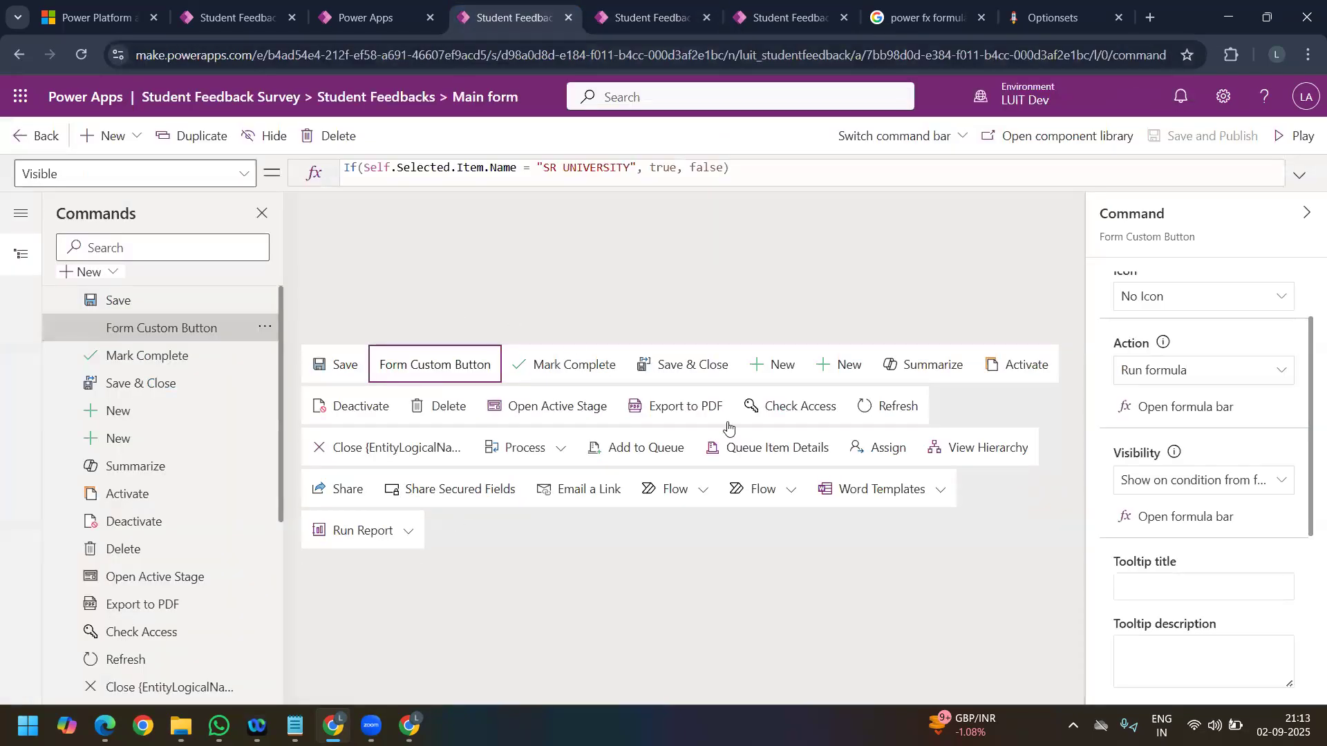
scroll(1236, 517, "down", 2)
scroll(1235, 518, "down", 3)
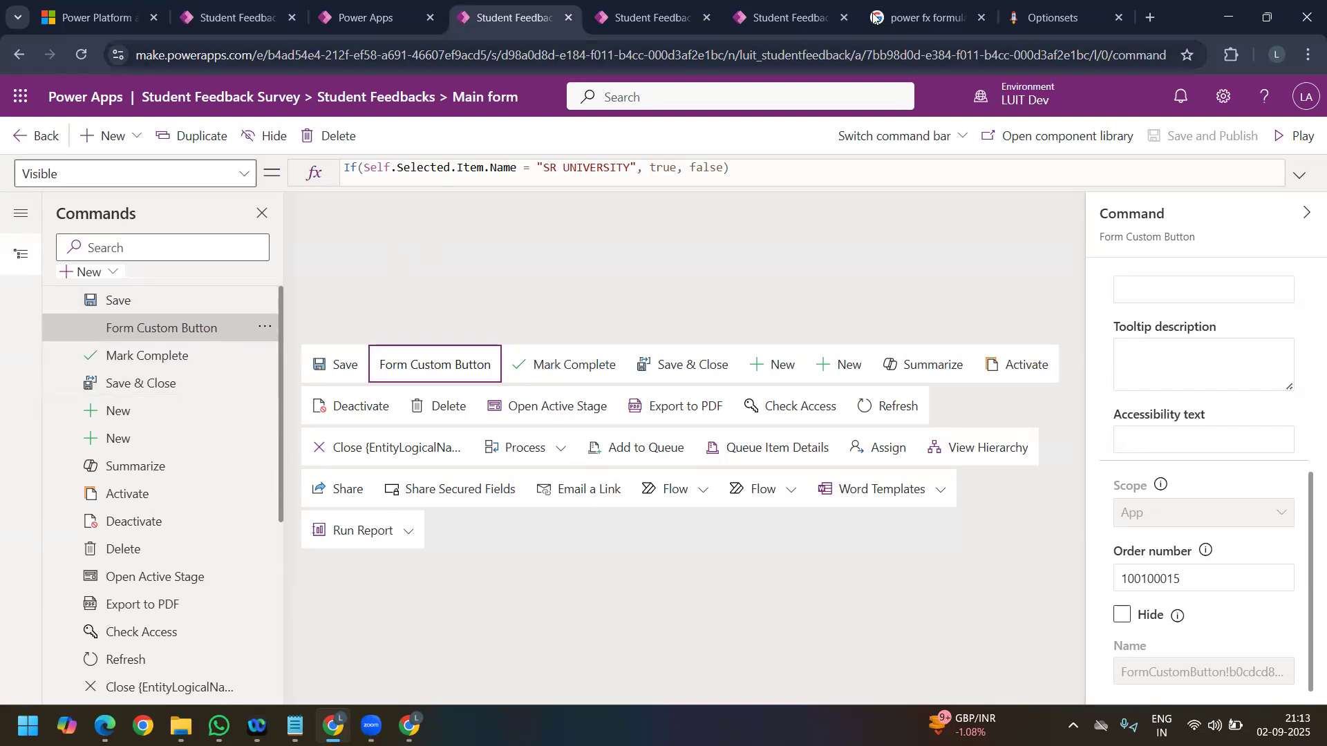
Step: Switch to the Google results on Power Fx show/hide formulas and examine the search query and the Option Set field example
left_click(917, 14)
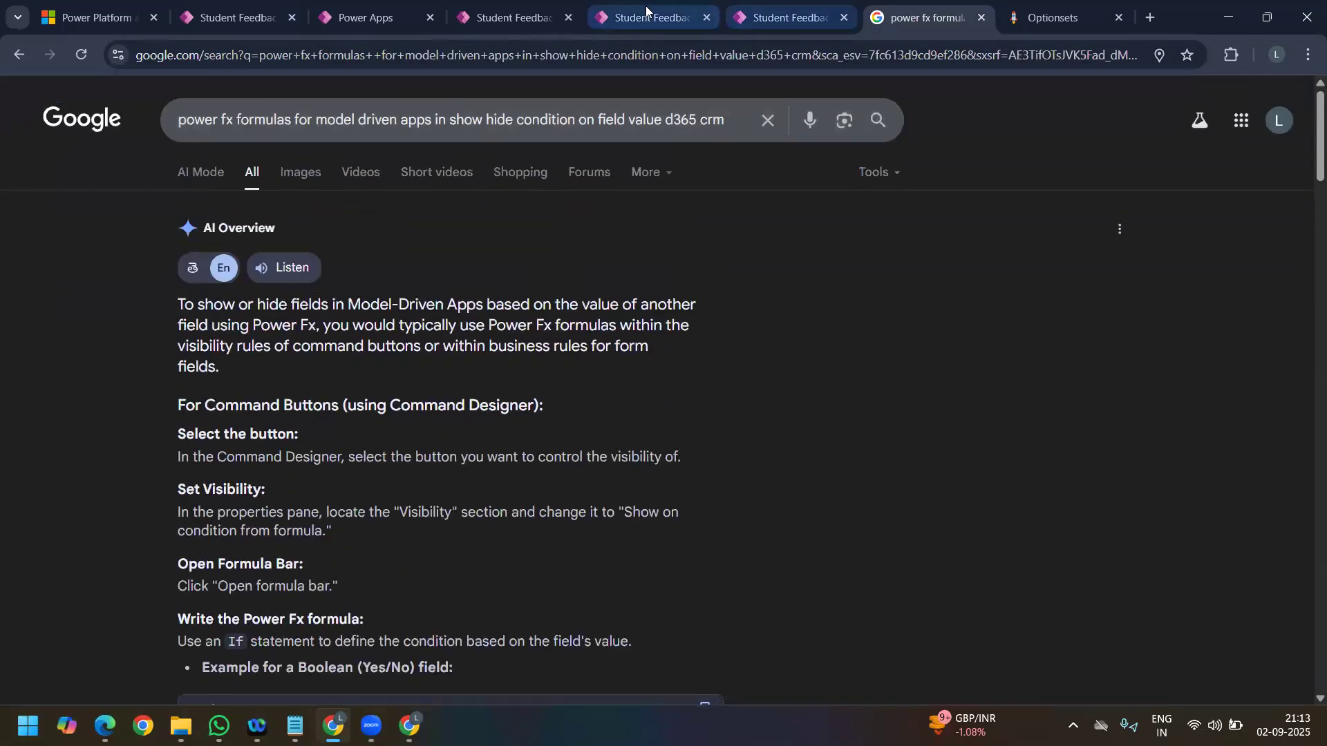
left_click(647, 19)
left_click(770, 18)
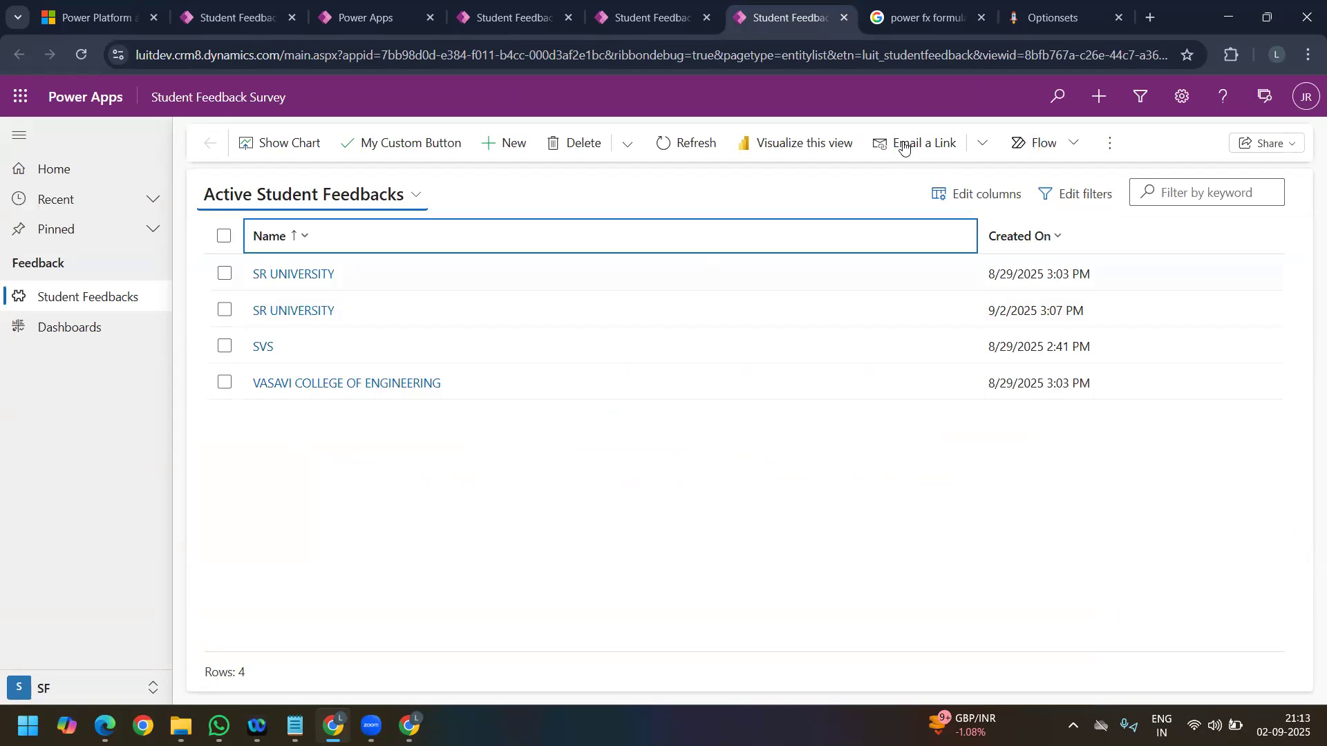
left_click(917, 14)
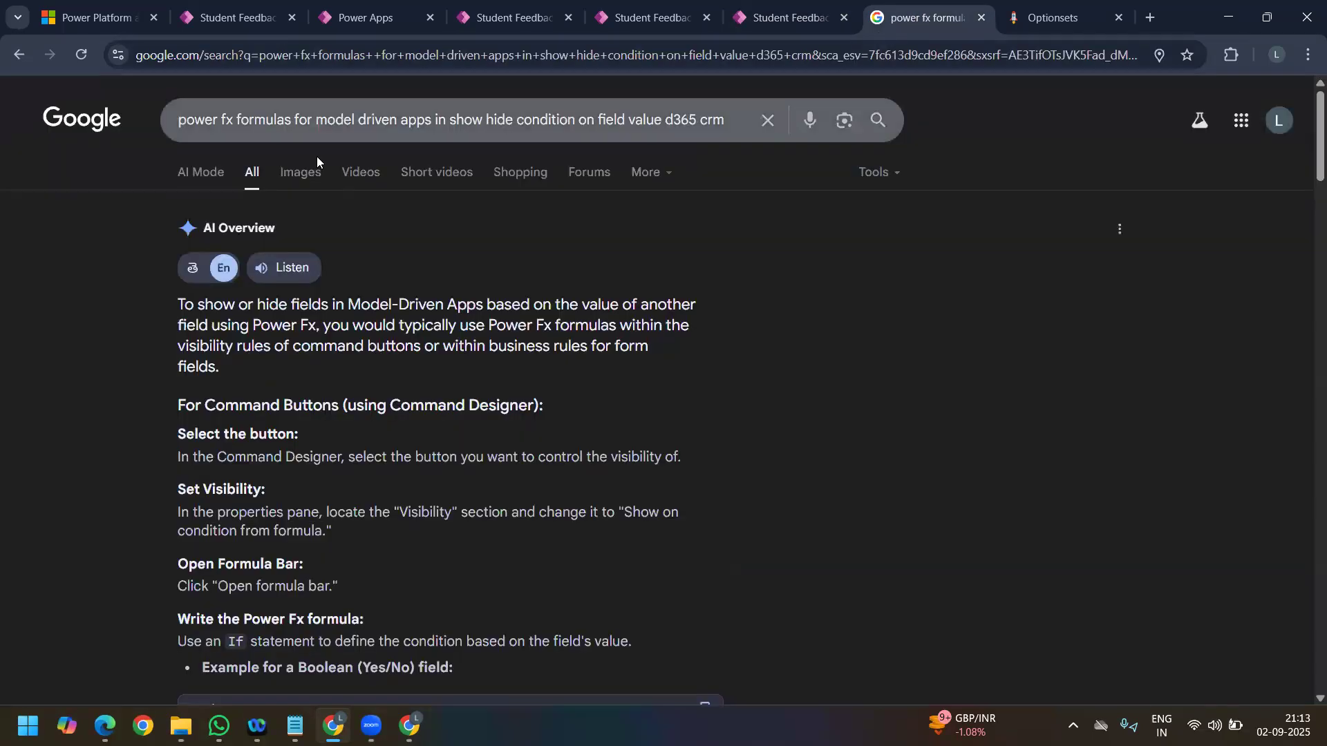
triple_click(255, 124)
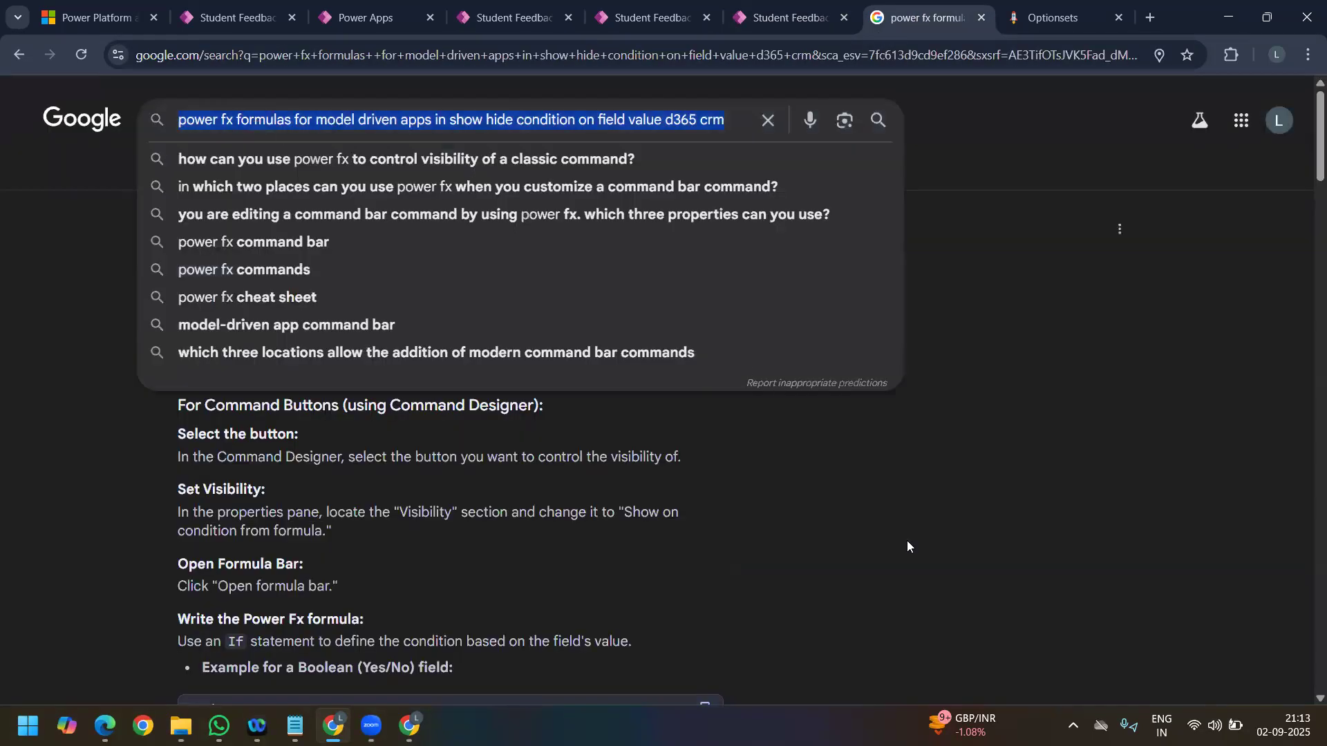
left_click(996, 498)
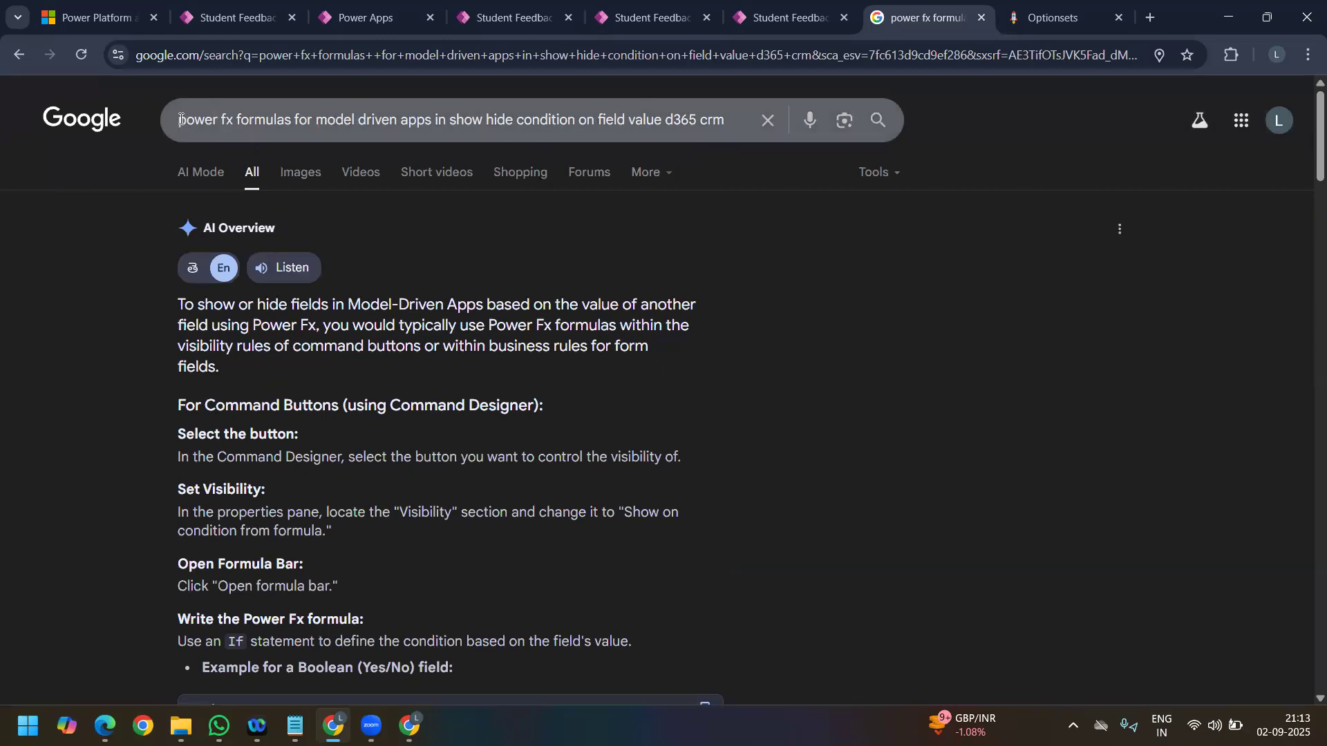
left_click_drag(181, 119, 682, 124)
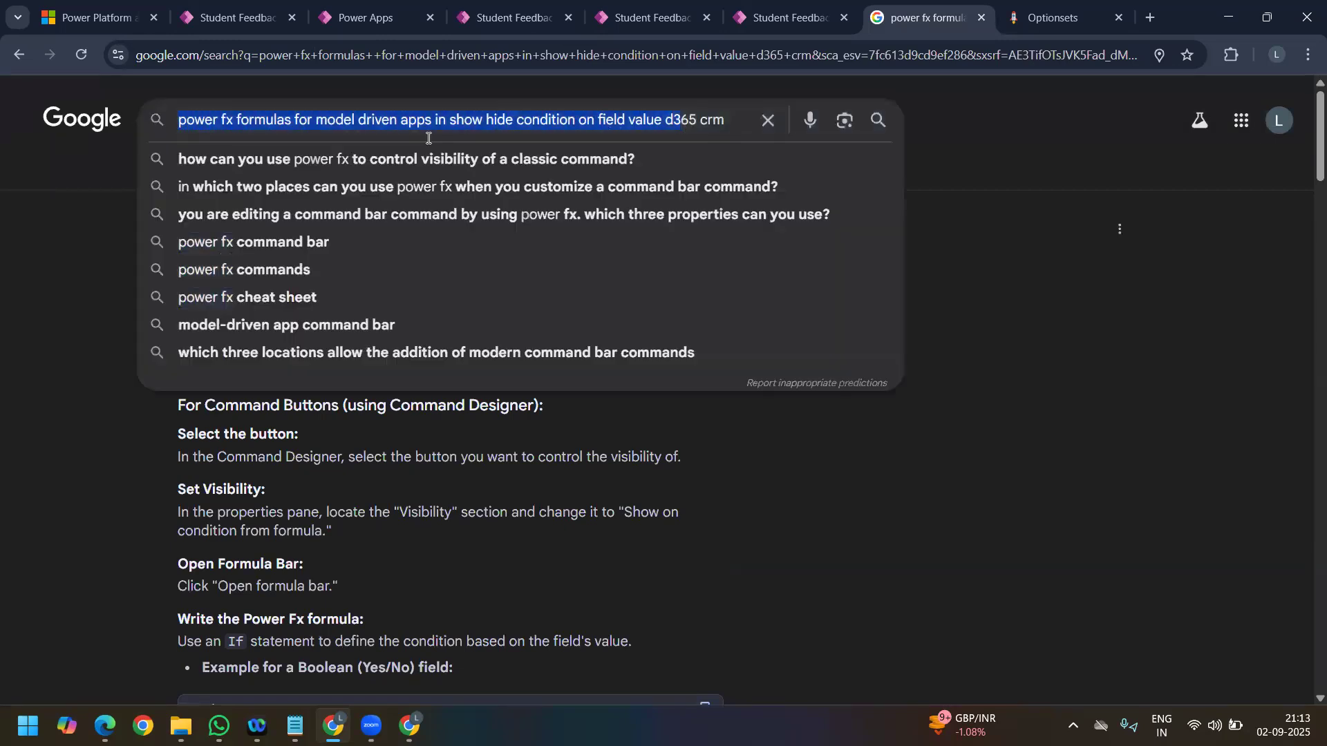
left_click(443, 124)
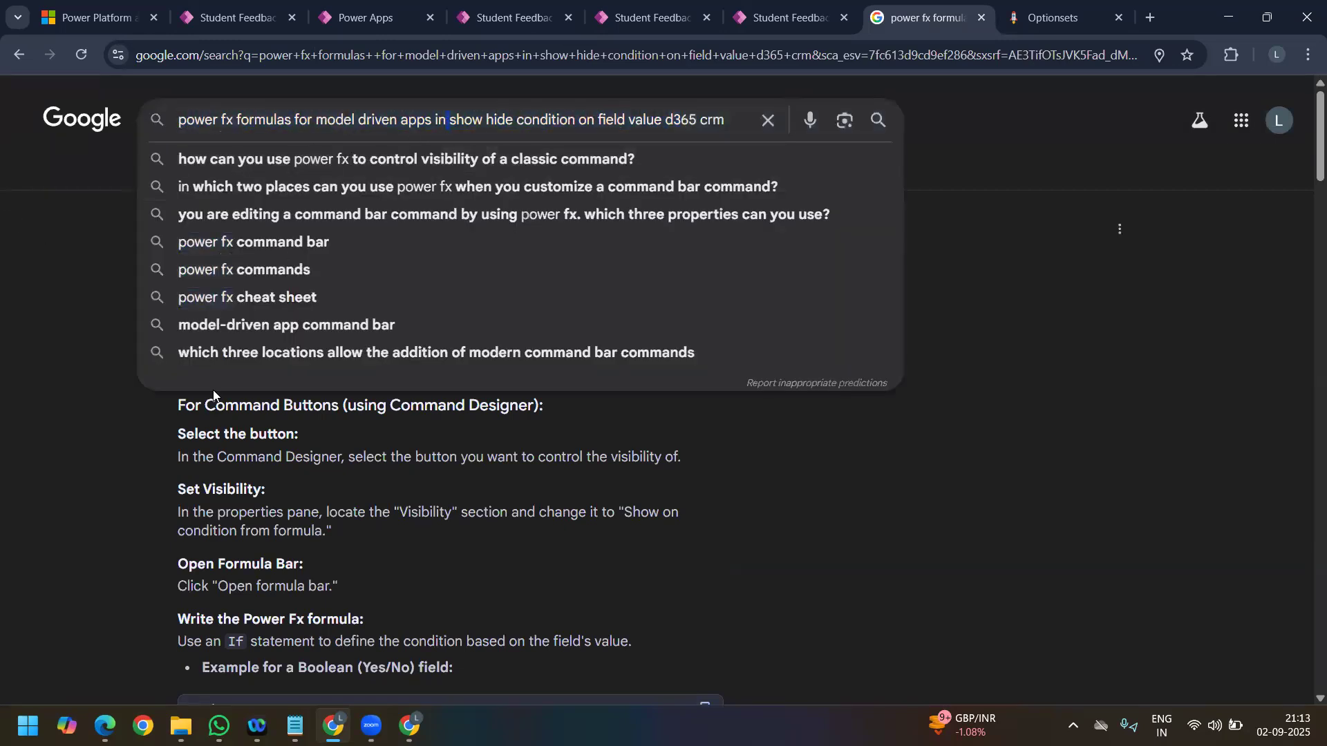
left_click(72, 497)
scroll(363, 527, "down", 3)
scroll(430, 538, "down", 1)
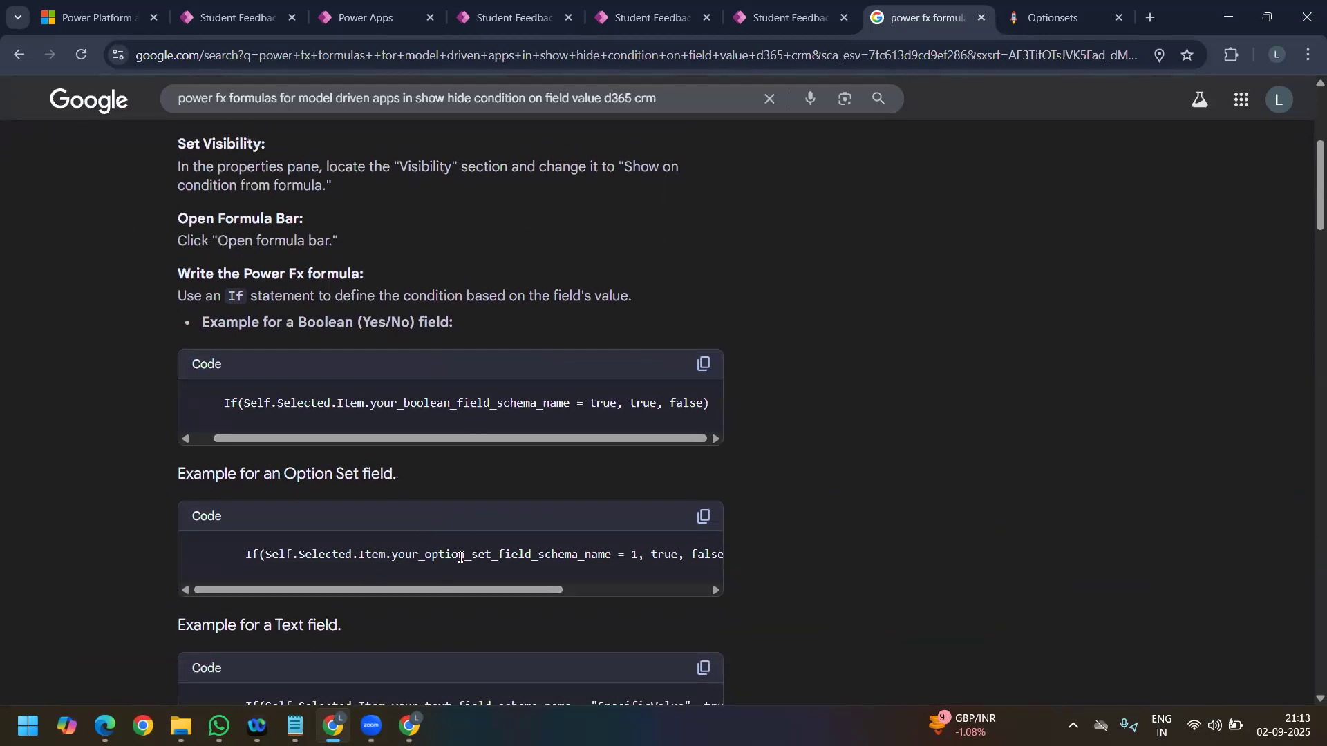
left_click_drag(491, 591, 673, 585)
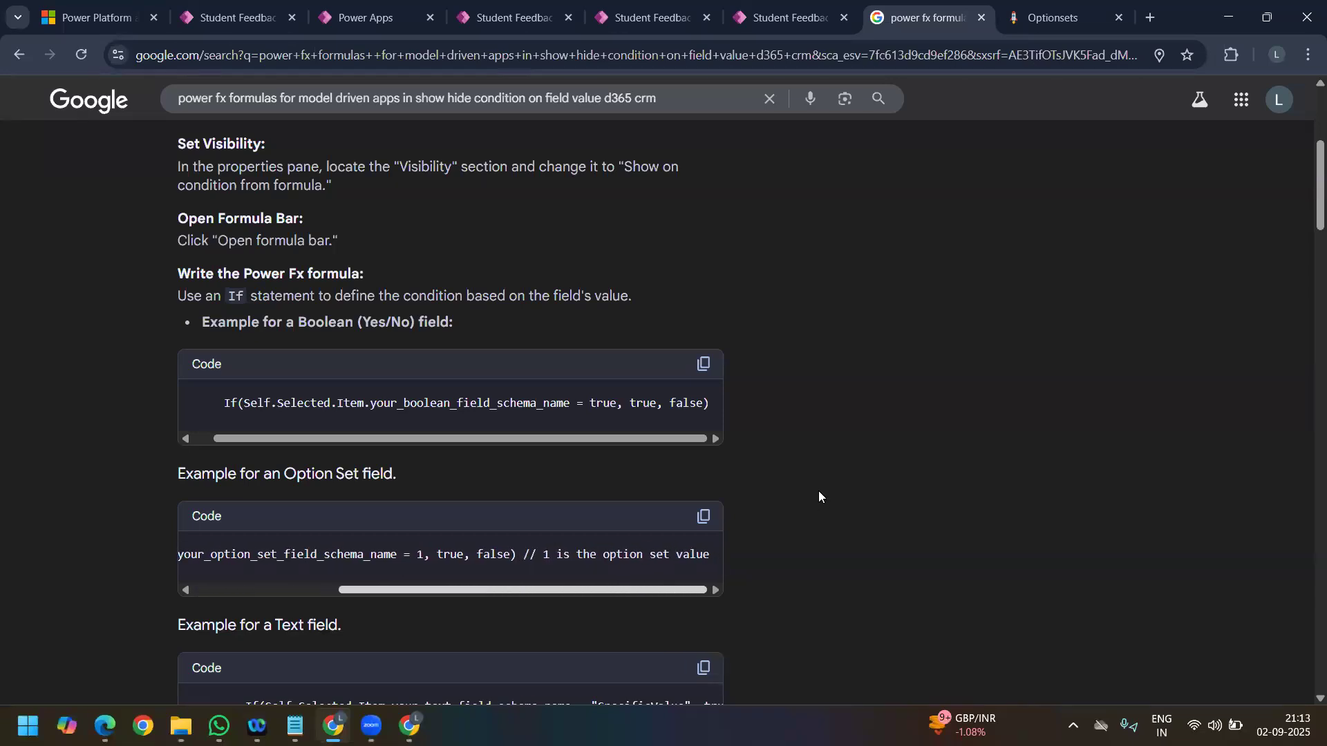